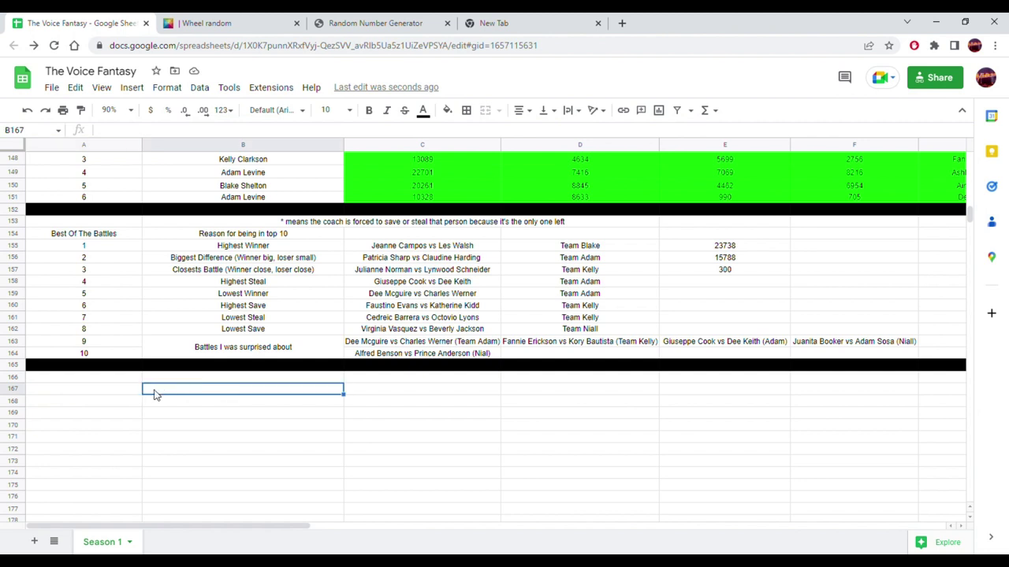
- Enter 'Knockout 1' and 'Coach' in the first header cells of row 167
{"action": "type", "text": "Season 1"}
{"action": "key", "text": "BackSpace"}
{"action": "key", "text": "BackSpace"}
{"action": "key", "text": "BackSpace"}
{"action": "type", "text": "Kno"}
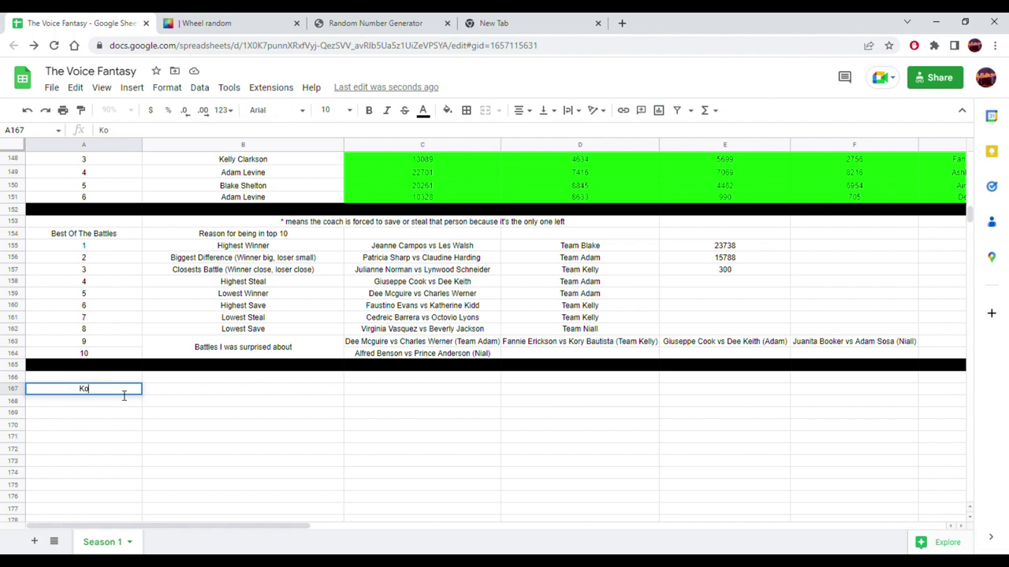
{"action": "type", "text": "ckout 1"}
{"action": "key", "text": "Tab"}
{"action": "type", "text": "Coach"}
{"action": "key", "text": "Tab"}
- Add the Total and Blind headers after Coach
{"action": "type", "text": "Artist"}
{"action": "key", "text": "Tab"}
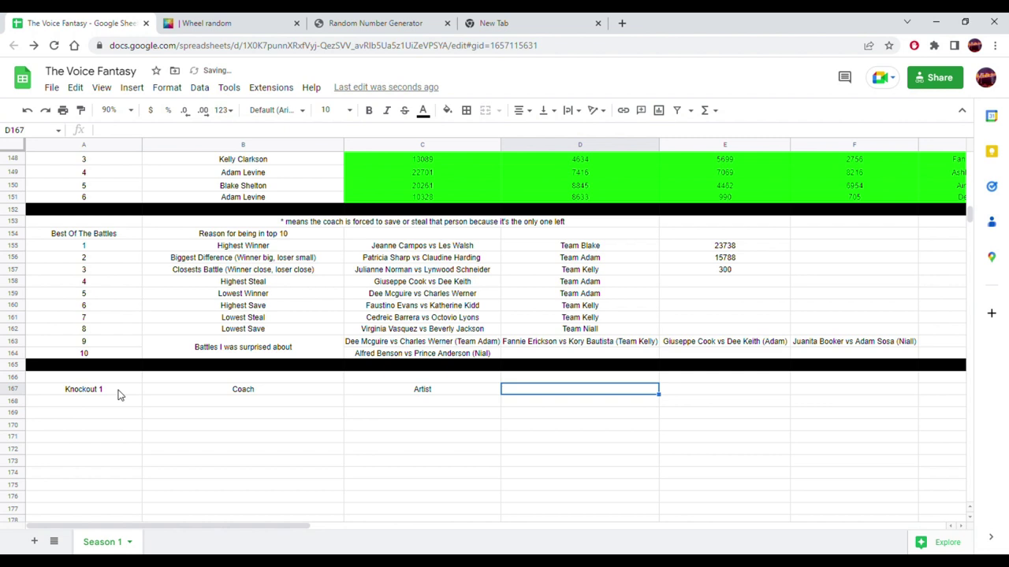
{"action": "type", "text": "S"}
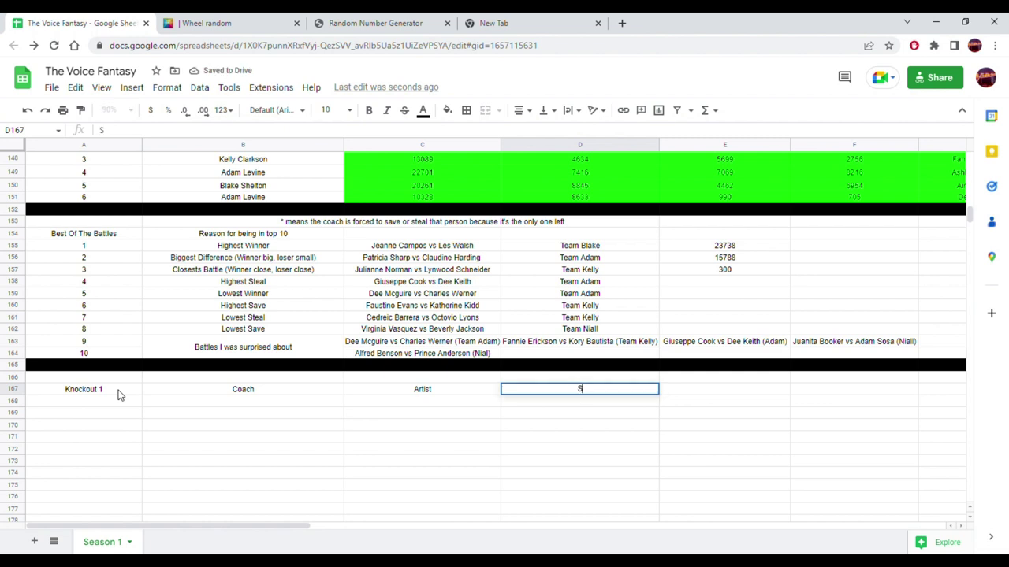
{"action": "key", "text": "Left"}
{"action": "type", "text": "tOT"}
{"action": "key", "text": "BackSpace"}
{"action": "key", "text": "BackSpace"}
{"action": "key", "text": "BackSpace"}
{"action": "type", "text": "Total"}
{"action": "key", "text": "Tab"}
{"action": "type", "text": "Score"}
{"action": "key", "text": "BackSpace"}
{"action": "key", "text": "BackSpace"}
{"action": "key", "text": "BackSpace"}
{"action": "type", "text": "B"}
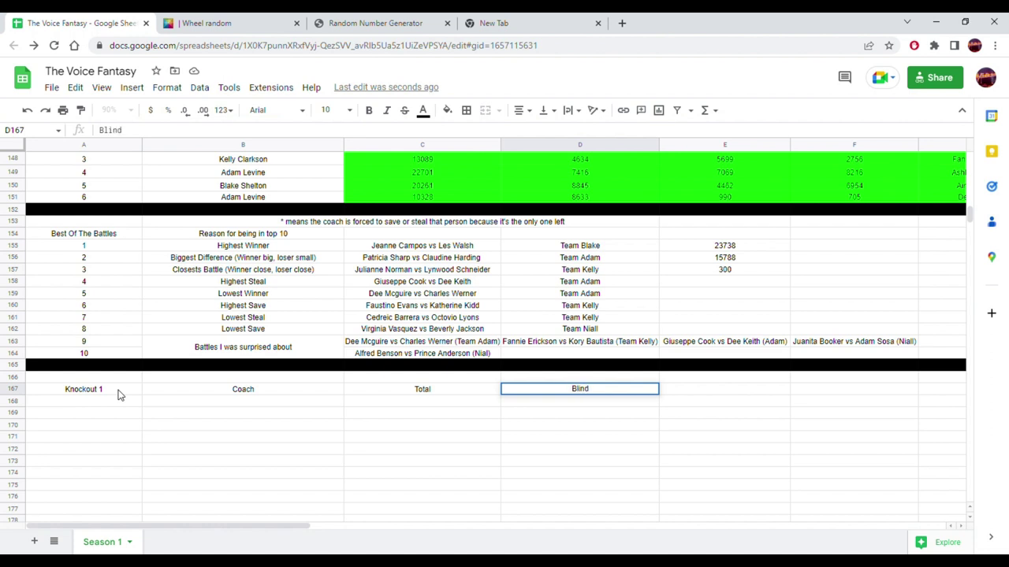
{"action": "key", "text": "Tab"}
- Add Score, Score, Artist headers and a copied second Artist header
{"action": "type", "text": "Score"}
{"action": "key", "text": "Tab"}
{"action": "type", "text": "S"}
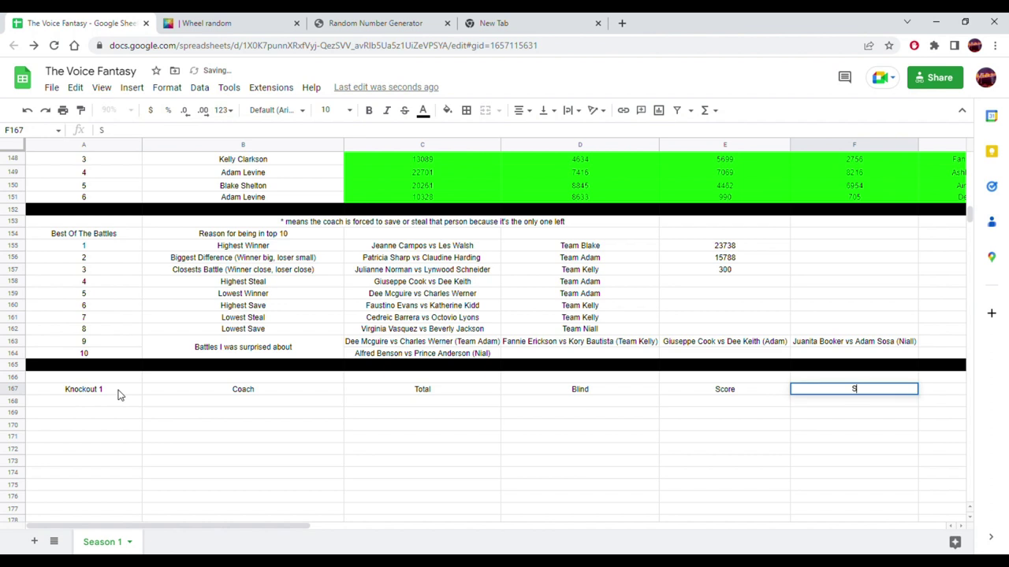
{"action": "type", "text": "core"}
{"action": "key", "text": "Tab"}
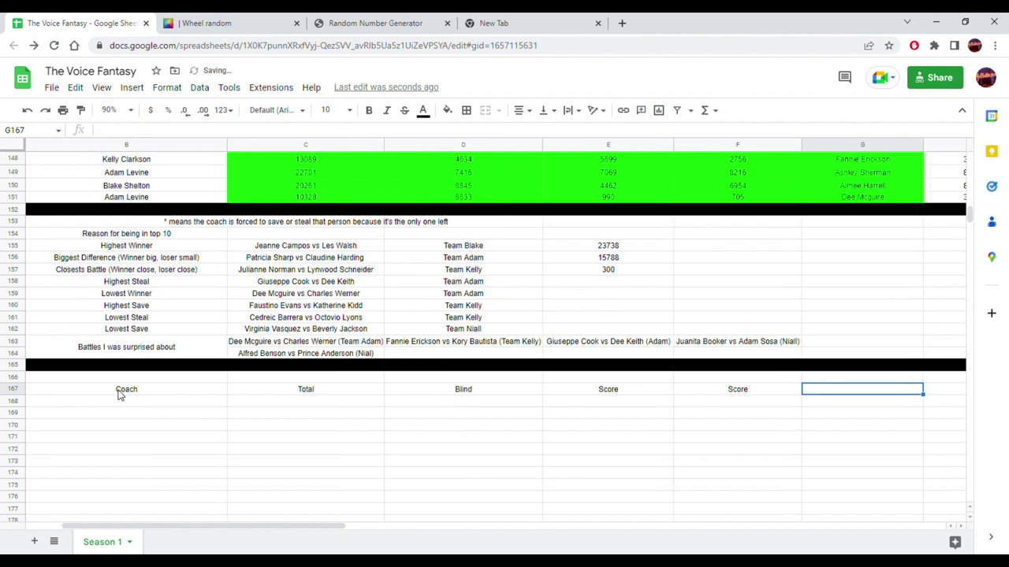
{"action": "type", "text": "Artist"}
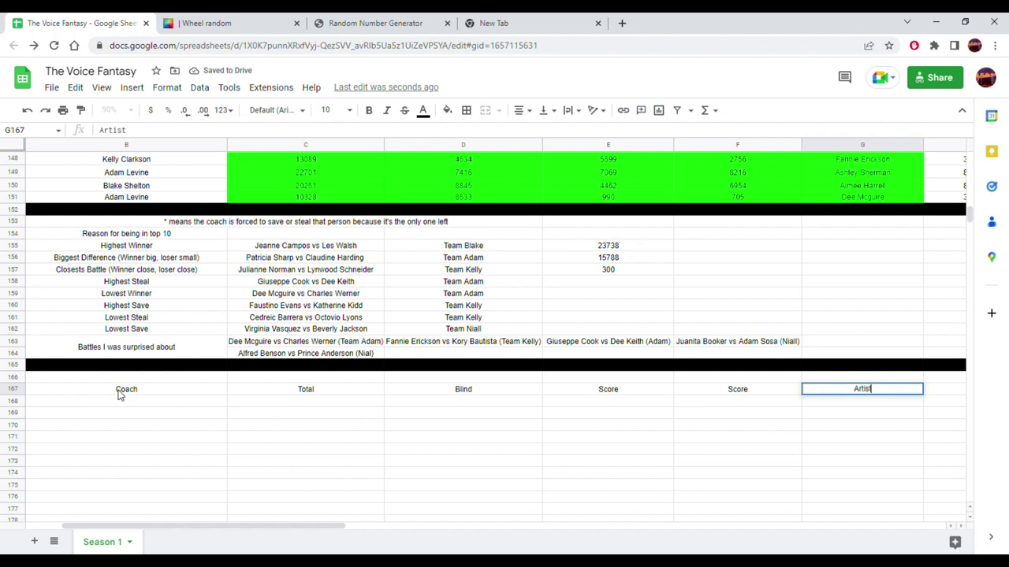
{"action": "key", "text": "Tab"}
{"action": "key", "text": "Left"}
{"action": "key", "text": "ctrl+c"}
{"action": "key", "text": "Right"}
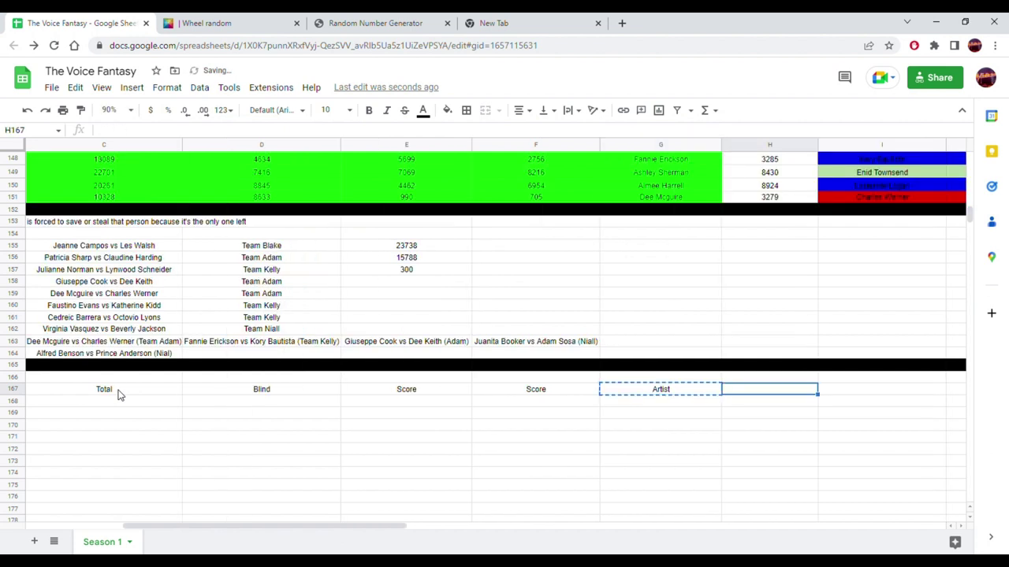
{"action": "key", "text": "ctrl+v"}
{"action": "key", "text": "Right"}
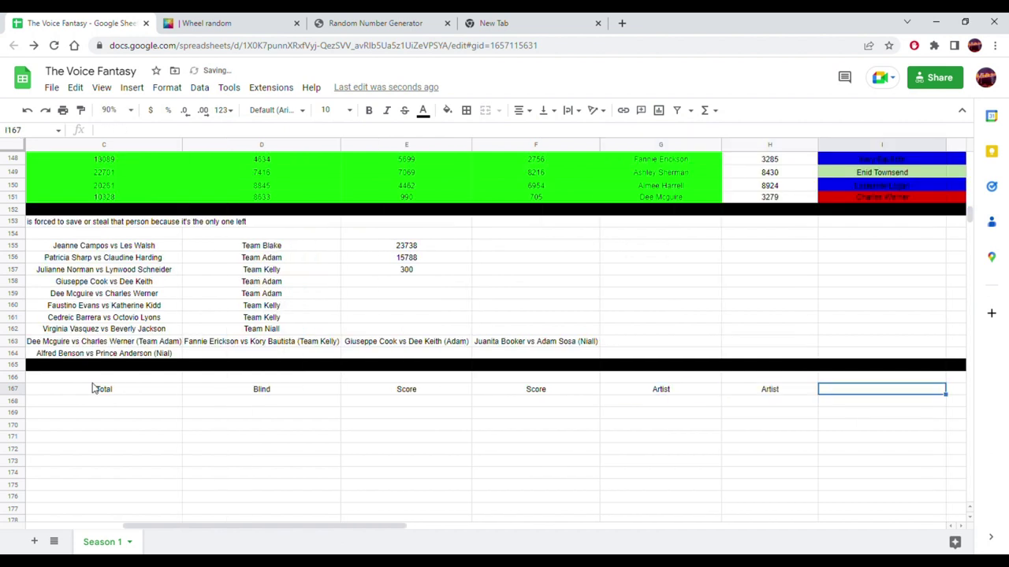
- Copy the two Score headers into the next empty header cells
{"action": "left_click_drag", "start_coordinate": [495, 399], "coordinate": [437, 401]}
{"action": "key", "text": "ctrl+c"}
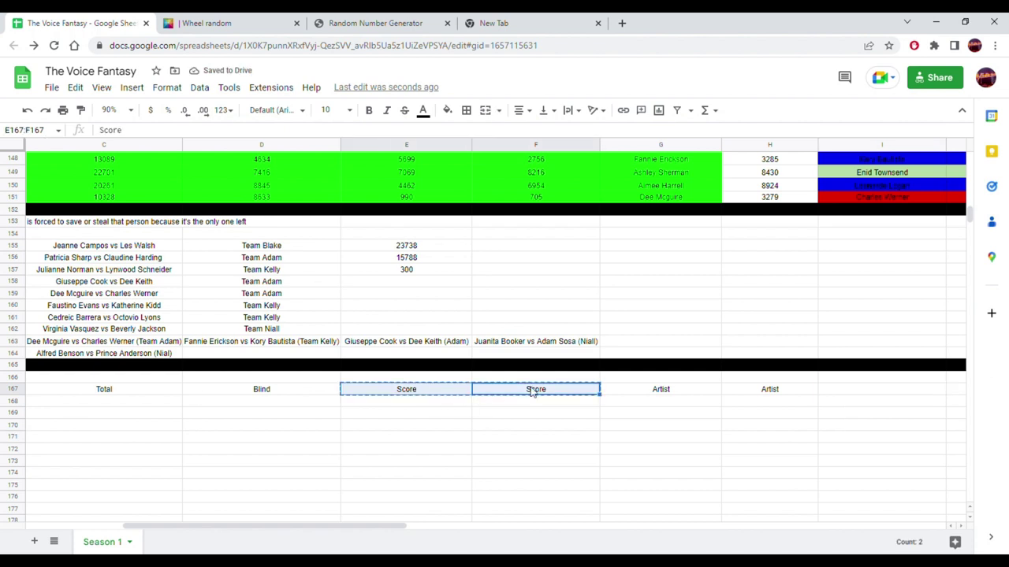
{"action": "left_click", "coordinate": [836, 391]}
{"action": "key", "text": "ctrl+v"}
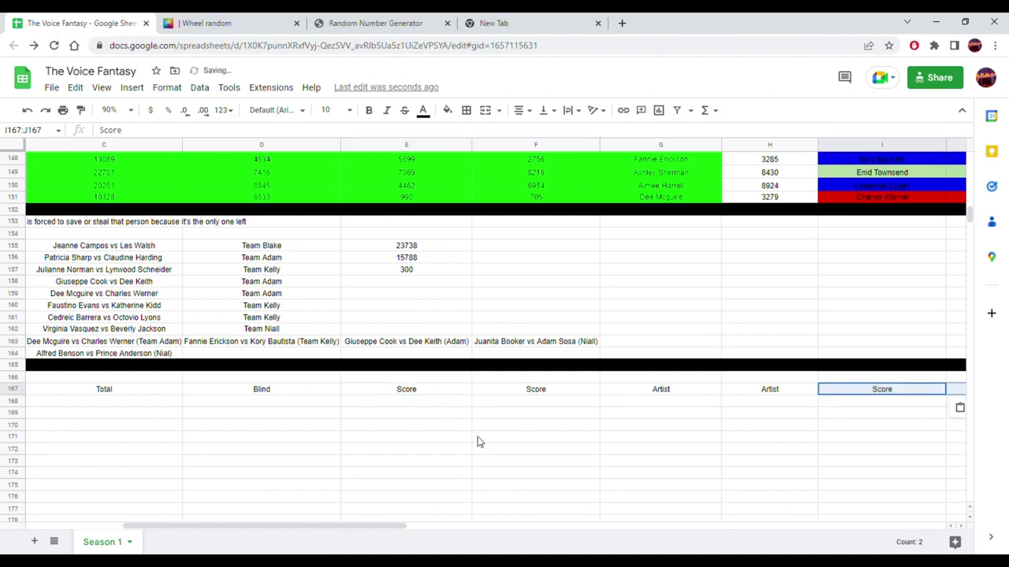
- Copy the Total and Blind headers and move them into the end of the header row
{"action": "left_click", "coordinate": [282, 397]}
{"action": "left_click_drag", "start_coordinate": [212, 391], "coordinate": [150, 391]}
{"action": "key", "text": "ctrl+c"}
{"action": "left_click", "coordinate": [444, 525]}
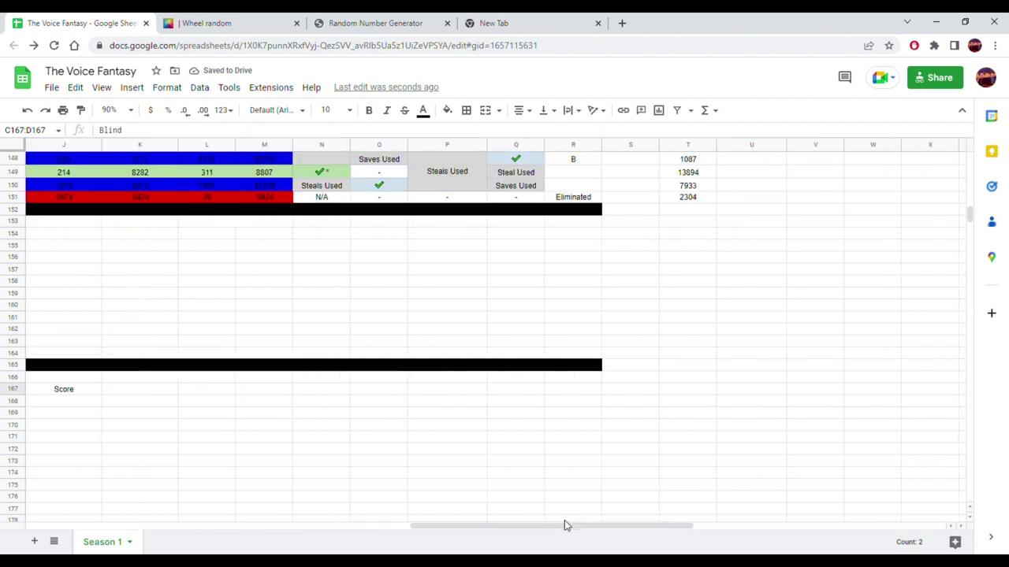
{"action": "left_click", "coordinate": [217, 450]}
{"action": "key", "text": "ctrl+v"}
{"action": "left_click", "coordinate": [259, 414]}
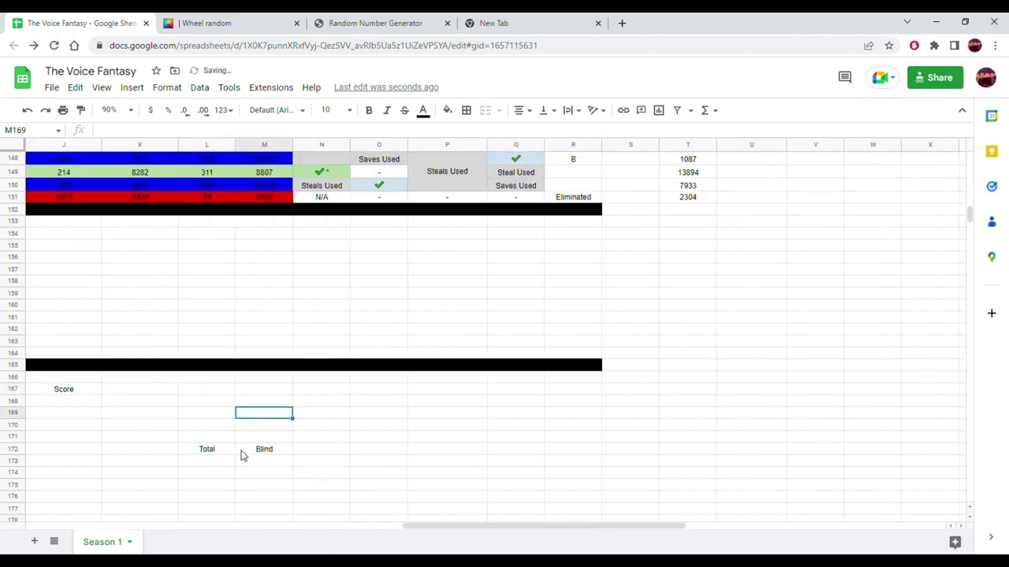
{"action": "left_click", "coordinate": [225, 452]}
{"action": "left_click_drag", "start_coordinate": [228, 450], "coordinate": [175, 404]}
{"action": "left_click", "coordinate": [264, 449]}
{"action": "left_click_drag", "start_coordinate": [268, 450], "coordinate": [211, 399]}
{"action": "left_click_drag", "start_coordinate": [466, 525], "coordinate": [180, 526]}
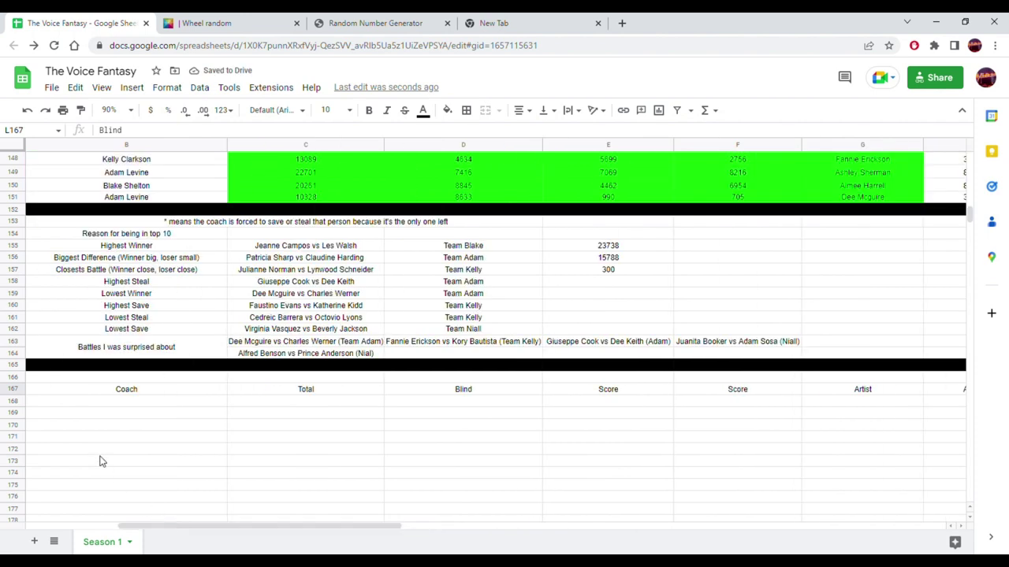
- Enter 1 under the headers and paste the black divider fill across the row below
{"action": "left_click", "coordinate": [134, 402]}
{"action": "type", "text": "1"}
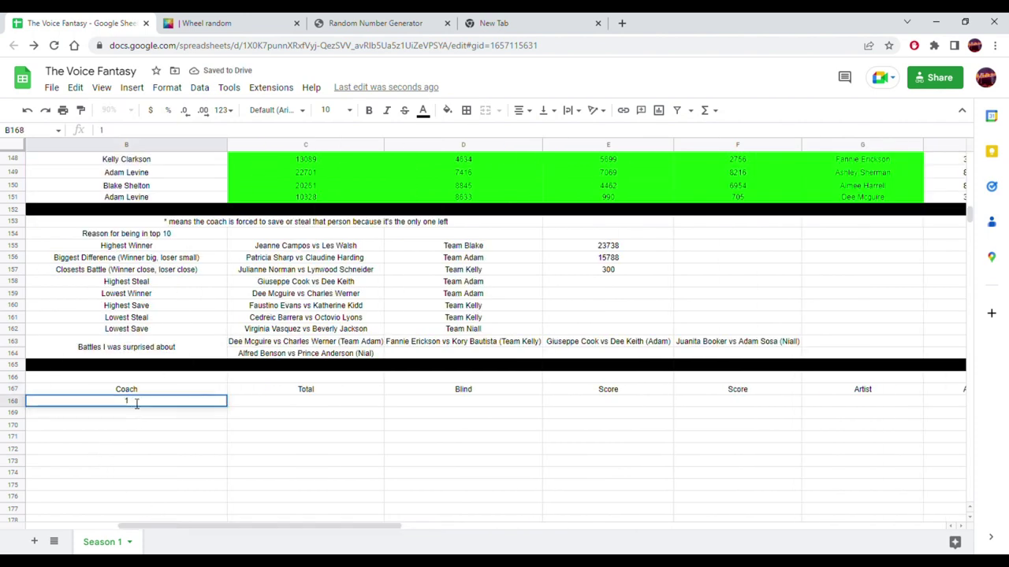
{"action": "key", "text": "Return"}
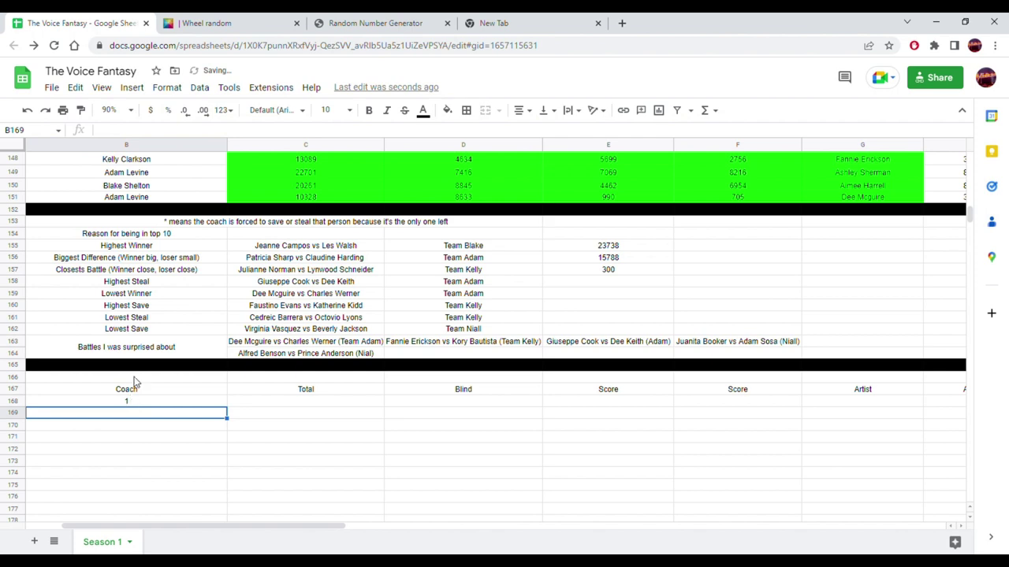
{"action": "left_click", "coordinate": [145, 367]}
{"action": "key", "text": "ctrl+c"}
{"action": "left_click", "coordinate": [151, 415]}
{"action": "key", "text": "ctrl+v"}
{"action": "left_click_drag", "start_coordinate": [227, 418], "coordinate": [699, 414]}
{"action": "left_click", "coordinate": [653, 332]}
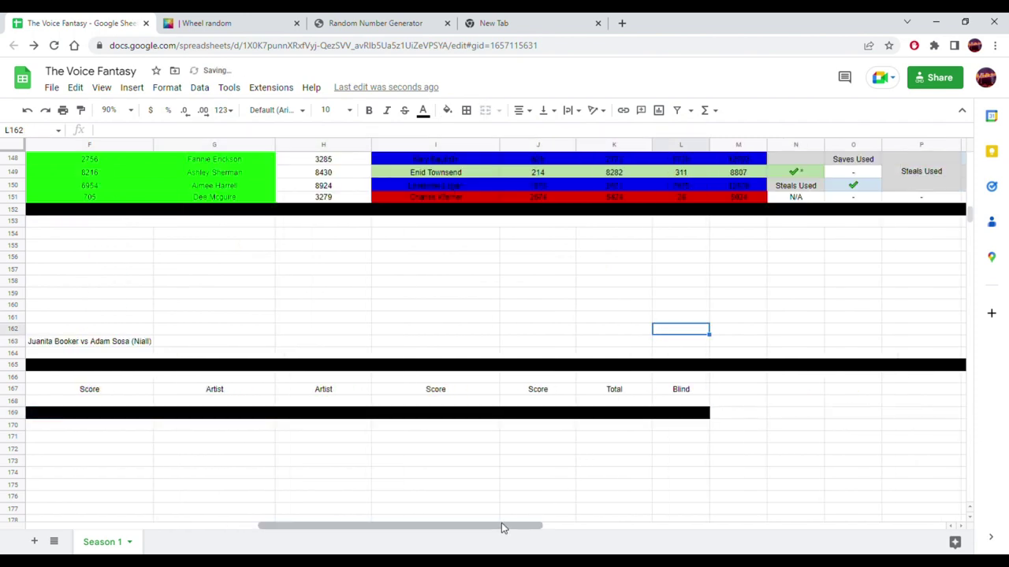
- Undo the misplaced black fill on row 169
{"action": "left_click", "coordinate": [732, 416]}
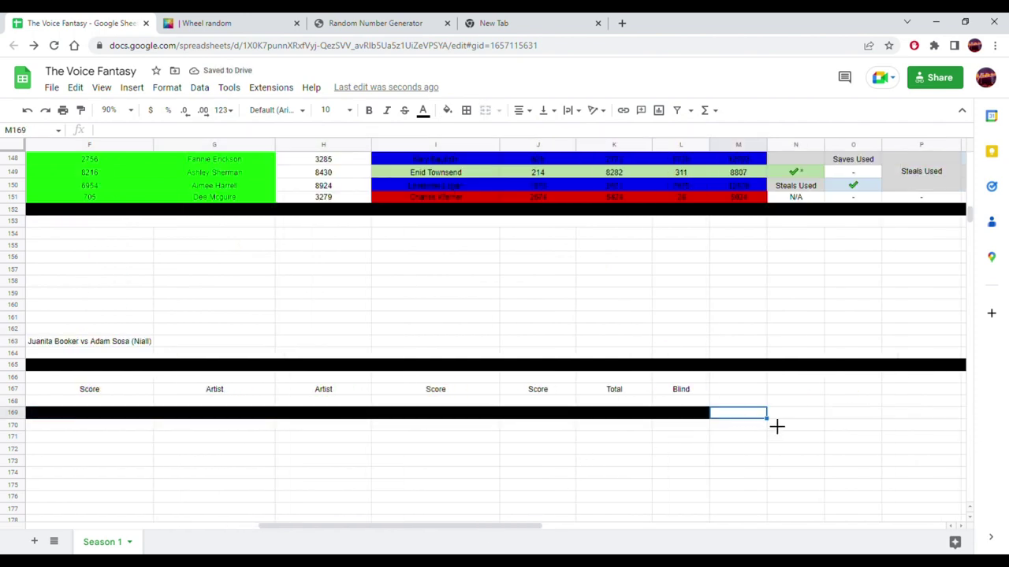
{"action": "scroll", "coordinate": [473, 355], "scroll_direction": "left", "scroll_amount": 10}
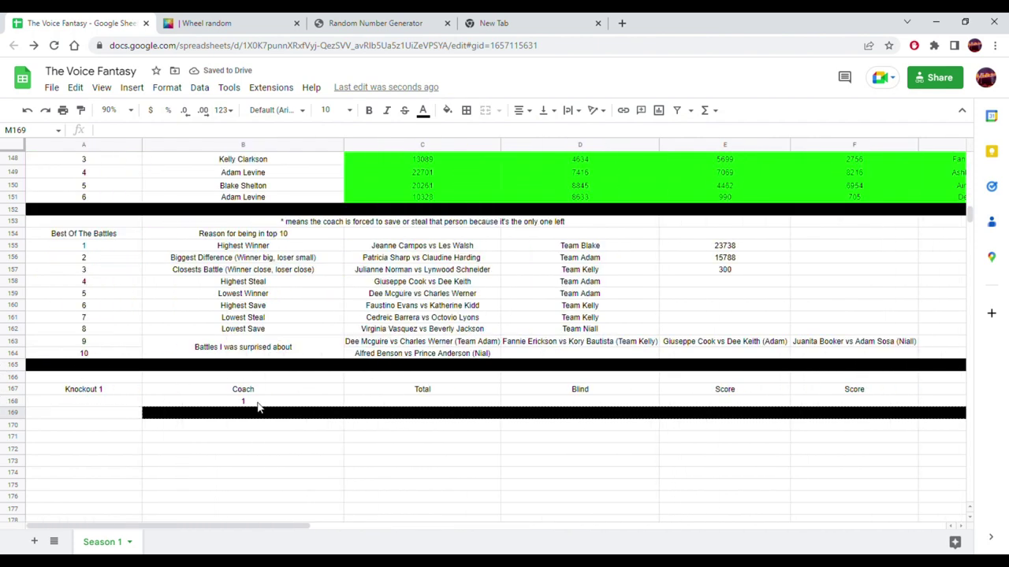
{"action": "key", "text": "ctrl+z"}
{"action": "left_click", "coordinate": [198, 329]}
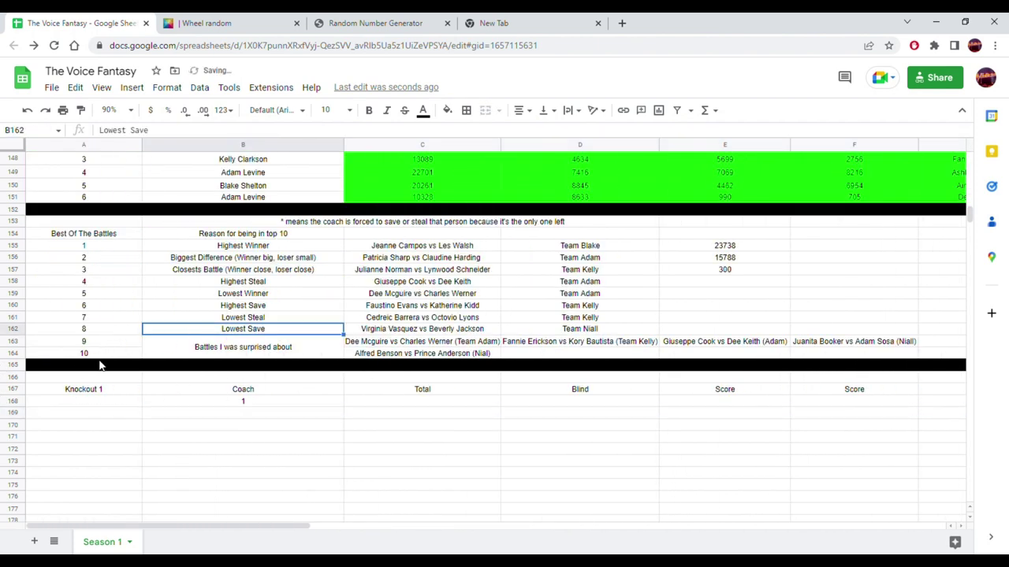
{"action": "left_click", "coordinate": [101, 367]}
- Move the 1 into column A and number the rows below 2 through 10
{"action": "left_click", "coordinate": [212, 403]}
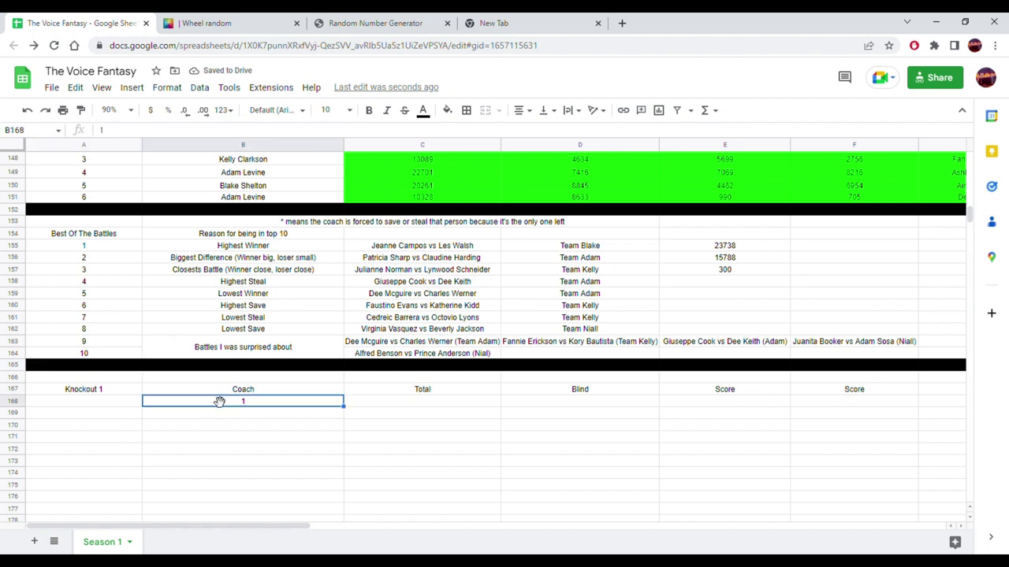
{"action": "left_click_drag", "start_coordinate": [215, 402], "coordinate": [112, 405]}
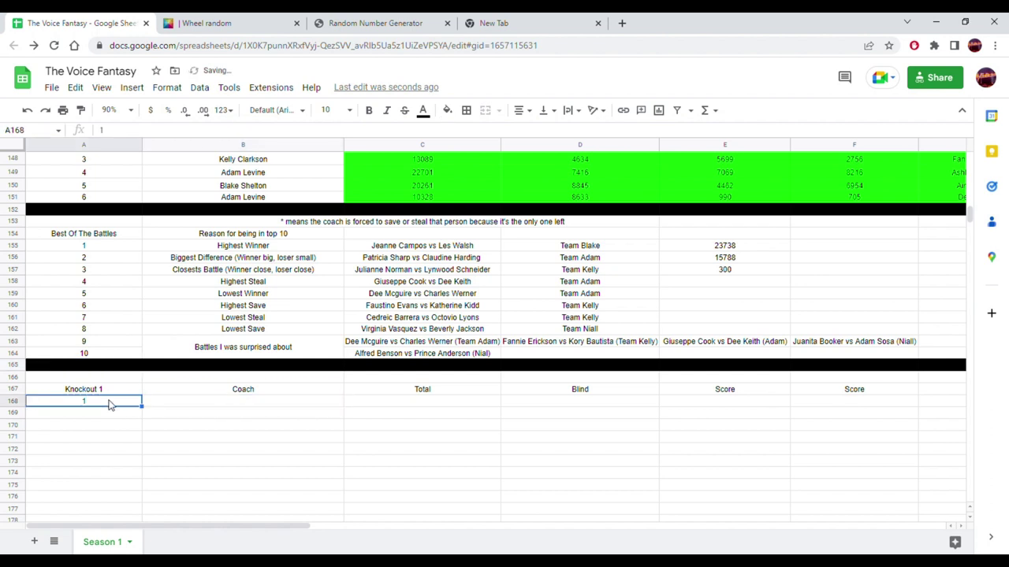
{"action": "left_click", "coordinate": [234, 408]}
{"action": "left_click", "coordinate": [240, 450]}
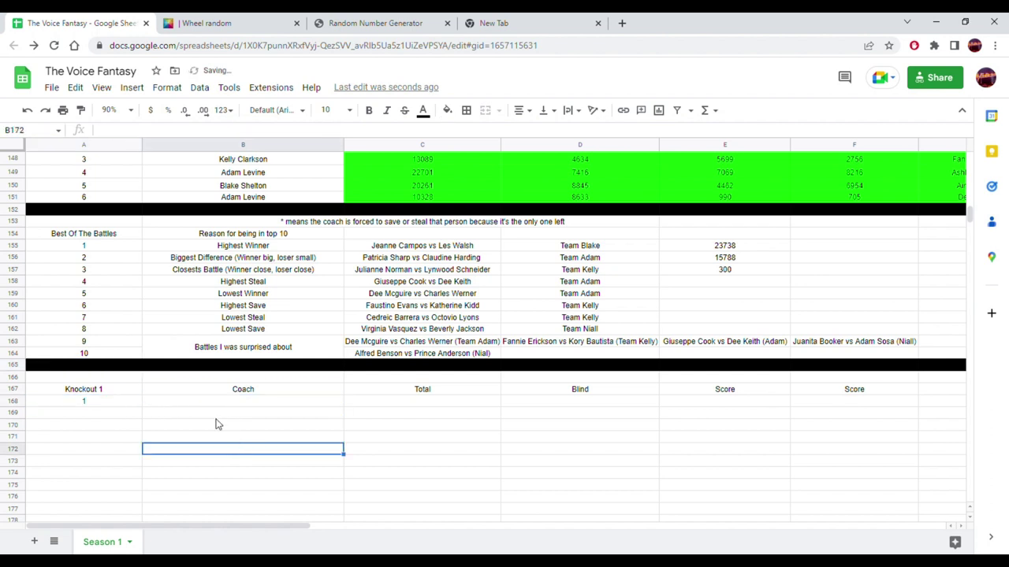
{"action": "left_click", "coordinate": [107, 414]}
{"action": "type", "text": "2 3 4 5 6 7 8 9"}
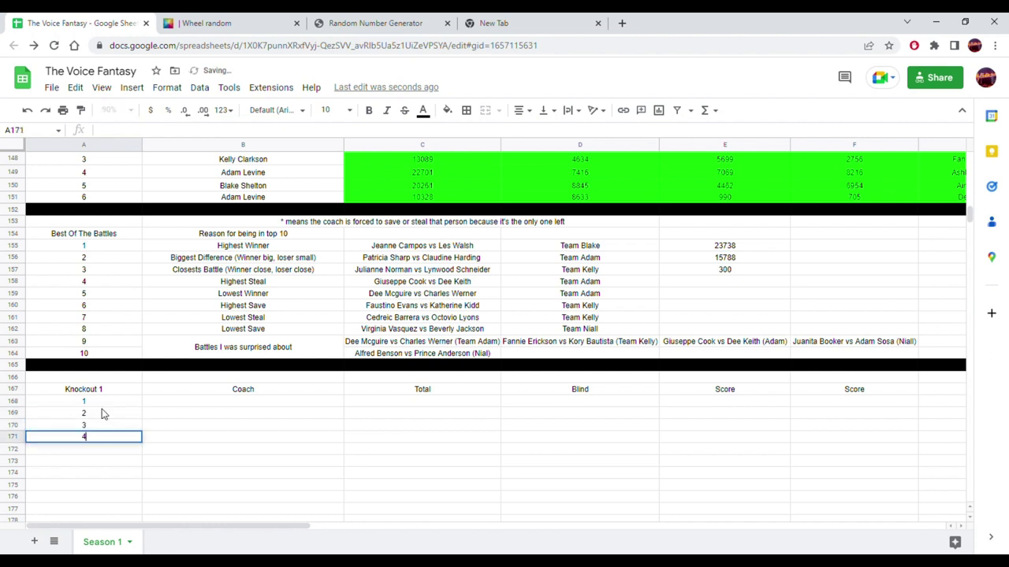
{"action": "key", "text": "Return"}
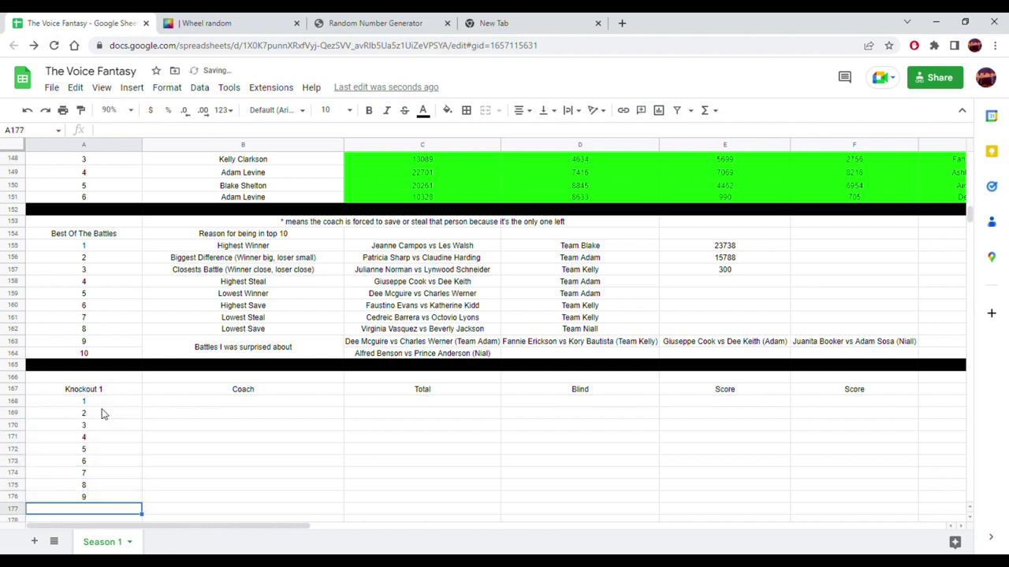
{"action": "type", "text": "10"}
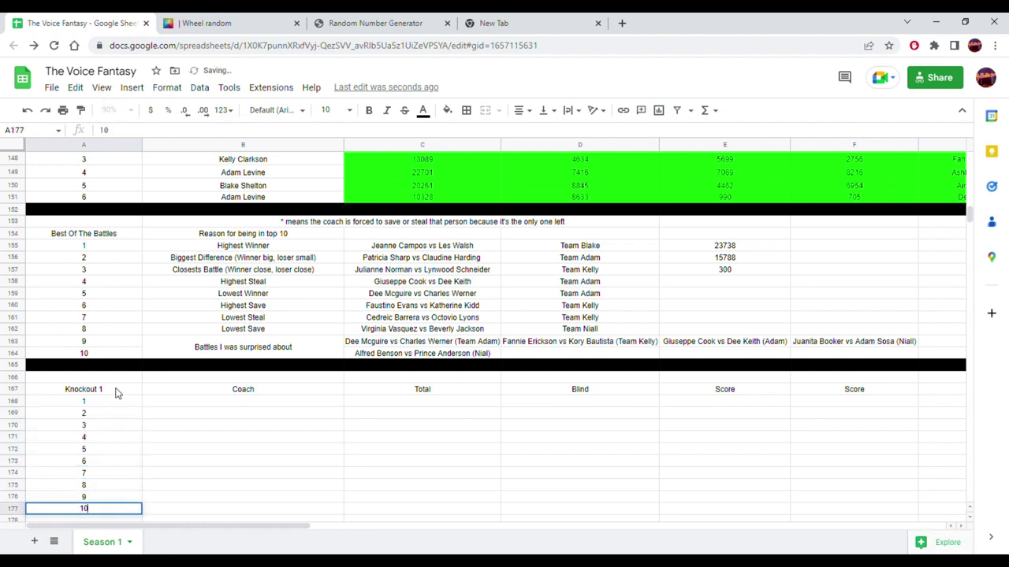
- Copy the black cell A165 and paste it from A178 across row 178
{"action": "left_click", "coordinate": [118, 367]}
{"action": "key", "text": "ctrl+c"}
{"action": "scroll", "coordinate": [116, 368], "scroll_direction": "down", "scroll_amount": 3}
{"action": "left_click", "coordinate": [105, 410]}
{"action": "key", "text": "ctrl+v"}
{"action": "left_click_drag", "start_coordinate": [105, 409], "coordinate": [655, 392]}
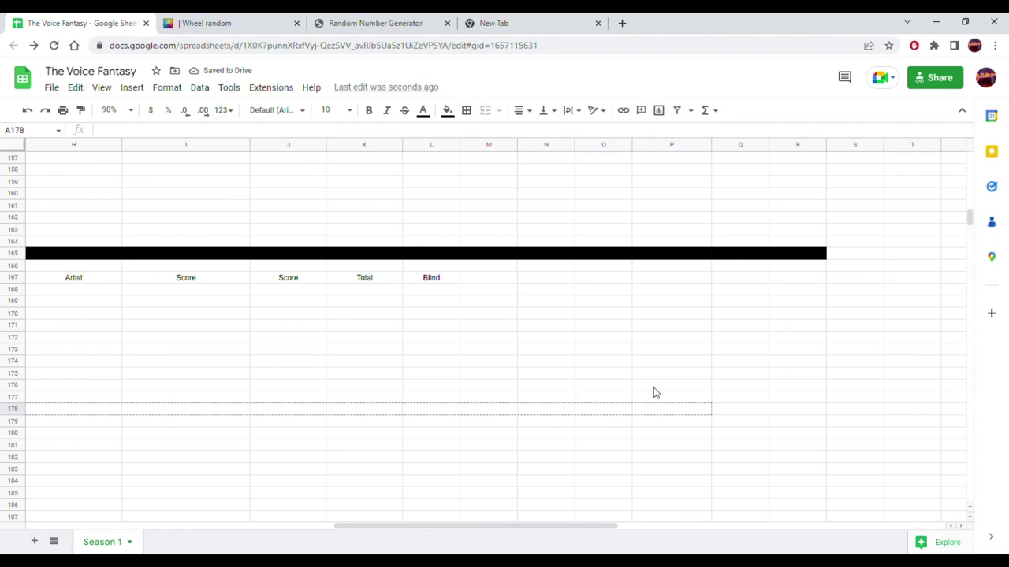
- Finish the black fill across row 178, then add Adam and Kelly headers after Blind
{"action": "key", "text": "ctrl+v"}
{"action": "left_click", "coordinate": [506, 286]}
{"action": "type", "text": "Adam"}
{"action": "key", "text": "Tab"}
{"action": "type", "text": "Kee"}
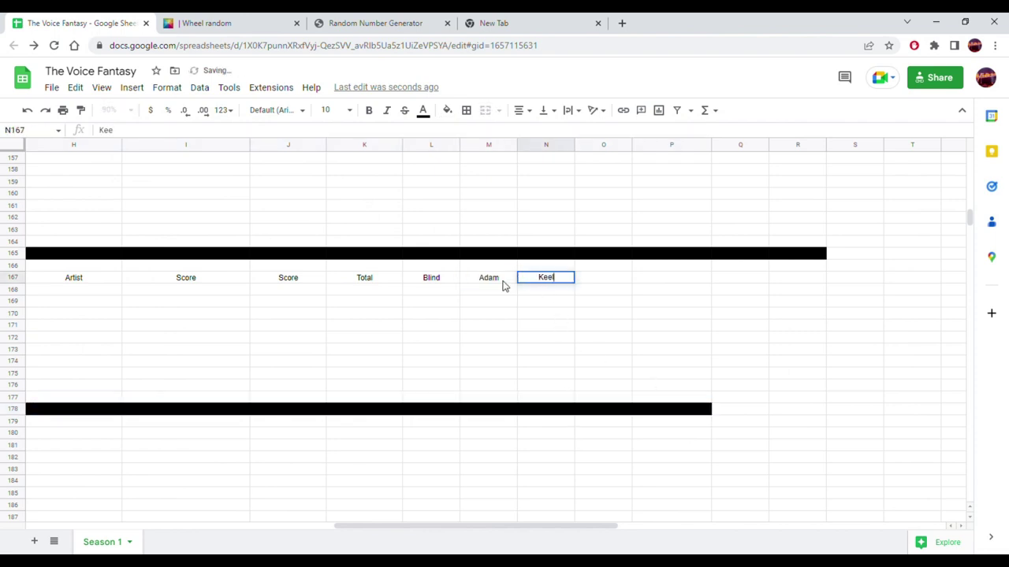
{"action": "type", "text": "ls"}
{"action": "key", "text": "Tab"}
{"action": "key", "text": "shift+Tab"}
{"action": "type", "text": "Kelly"}
{"action": "key", "text": "Tab"}
- Add the Niall and Blake headers and return left to the first Coach cell
{"action": "type", "text": "Niall"}
{"action": "key", "text": "Tab"}
{"action": "type", "text": "Blake"}
{"action": "key", "text": "Return"}
{"action": "left_click_drag", "start_coordinate": [532, 526], "coordinate": [93, 502]}
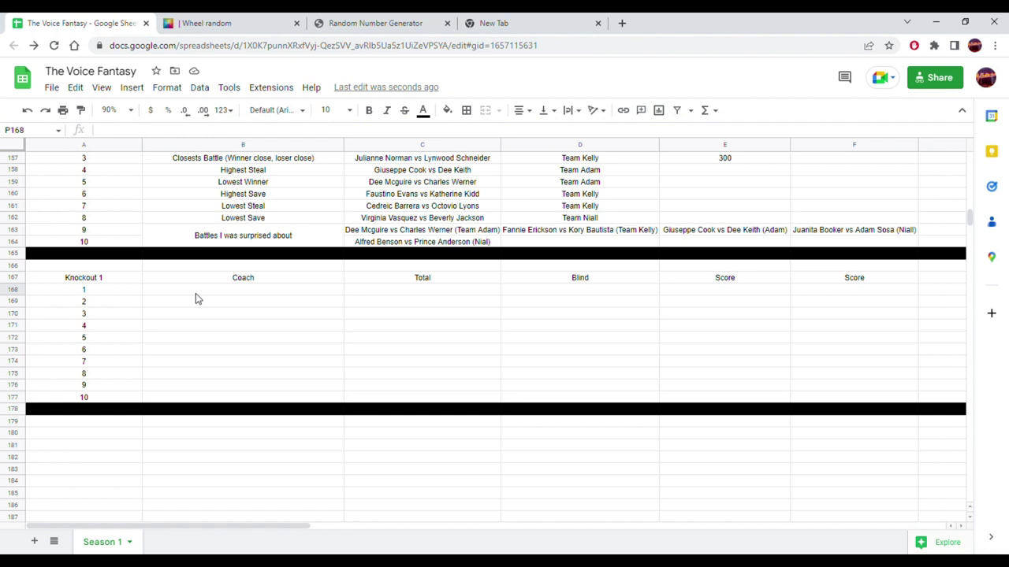
{"action": "left_click", "coordinate": [199, 290]}
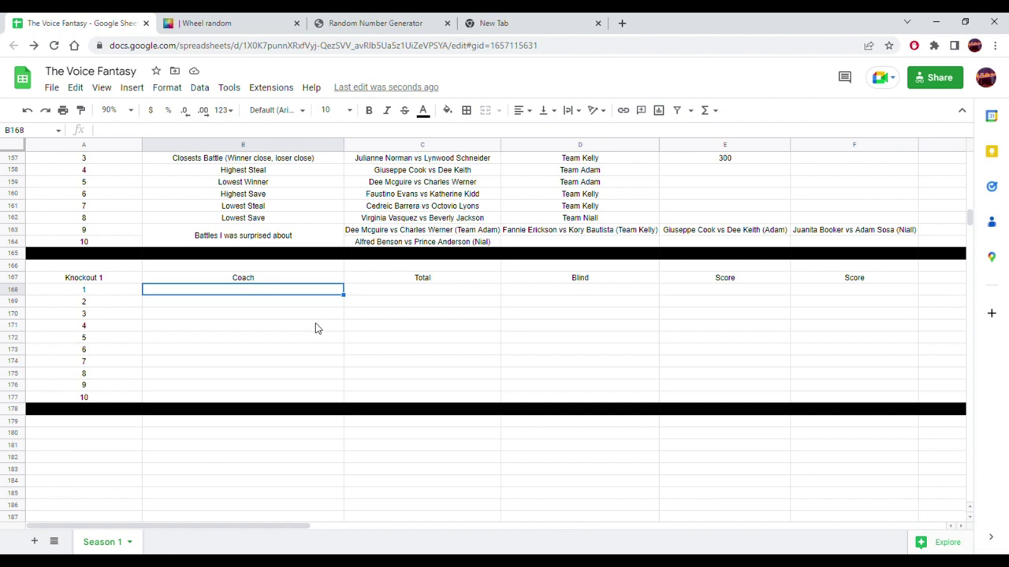
- Replace the wheel entries with A, K, N and B and spin it, landing on K
{"action": "left_click", "coordinate": [246, 18]}
{"action": "left_click_drag", "start_coordinate": [838, 221], "coordinate": [750, 125]}
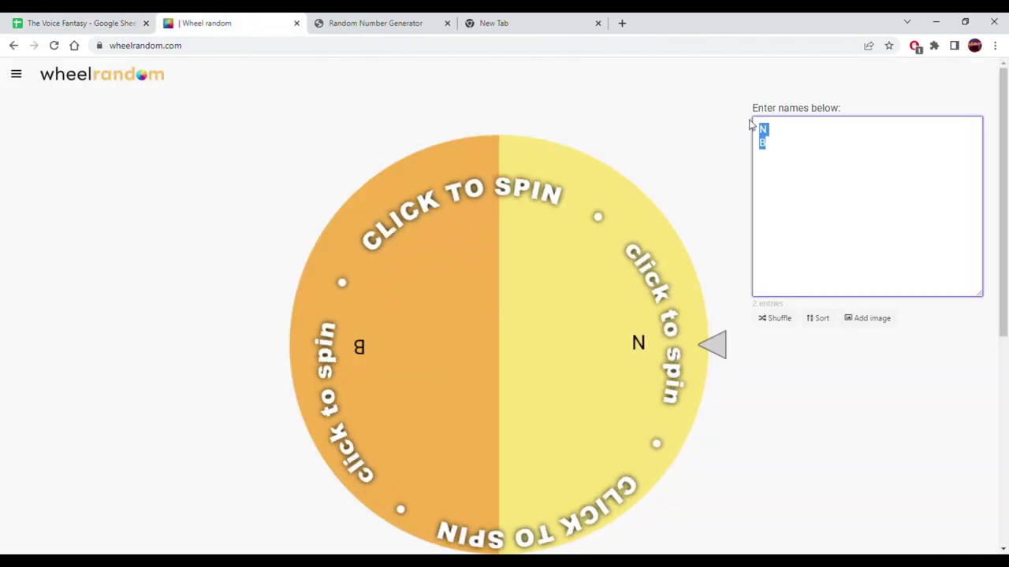
{"action": "type", "text": "A"}
{"action": "key", "text": "Return"}
{"action": "type", "text": "K"}
{"action": "key", "text": "Return"}
{"action": "type", "text": "N"}
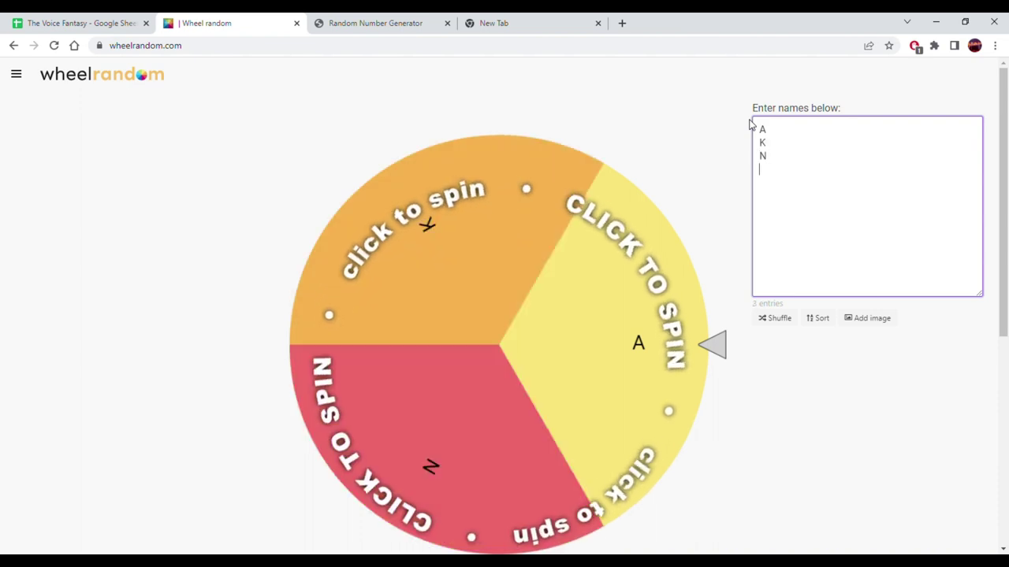
{"action": "key", "text": "Return"}
{"action": "type", "text": "B"}
{"action": "left_click", "coordinate": [633, 329]}
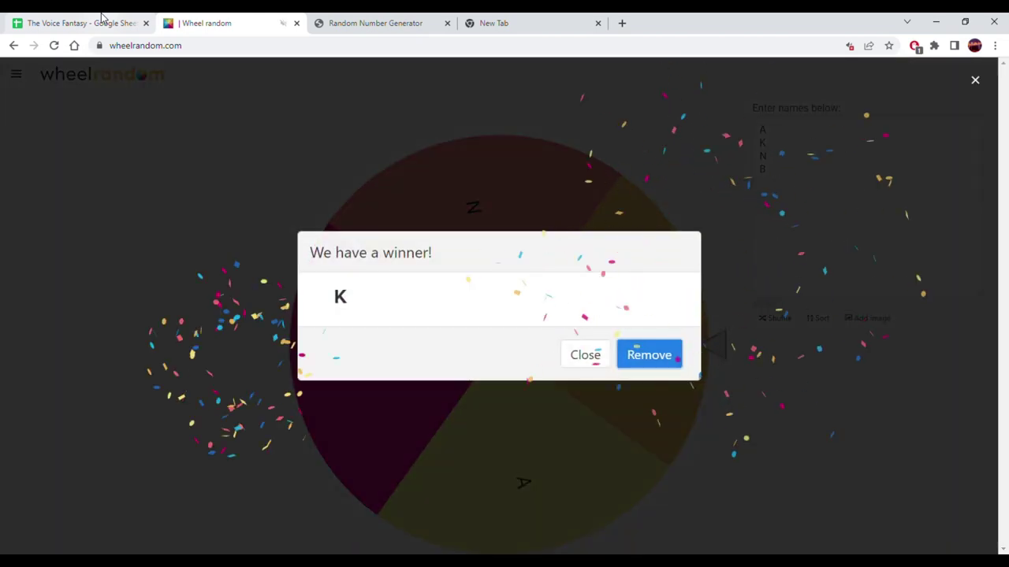
{"action": "left_click", "coordinate": [79, 23]}
- Enter 'Kelly Clarkson' in B168 and centre-align it
{"action": "type", "text": "Kelly Clarkson"}
{"action": "key", "text": "Return"}
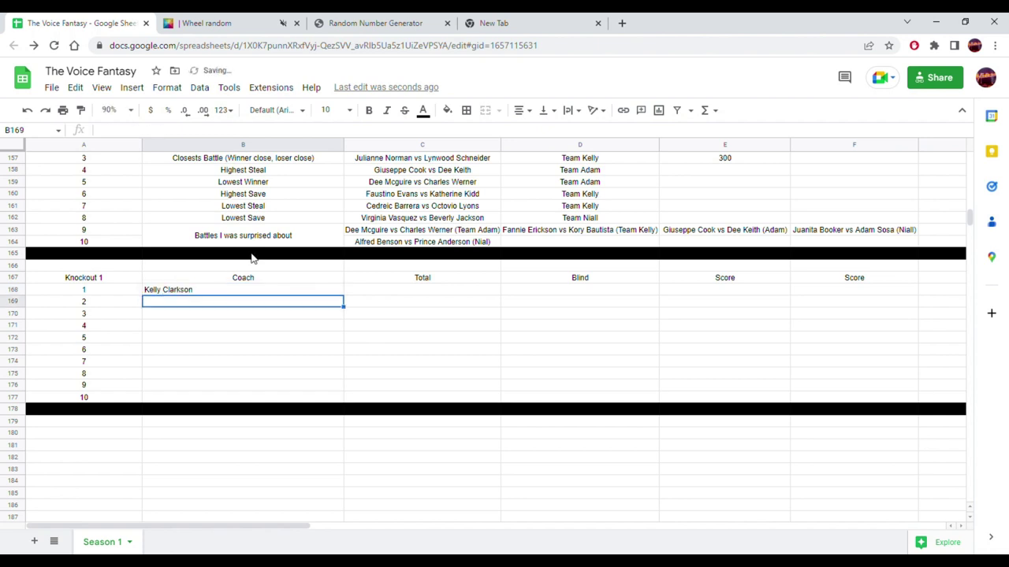
{"action": "left_click", "coordinate": [241, 290]}
{"action": "left_click", "coordinate": [529, 111]}
{"action": "left_click", "coordinate": [542, 132]}
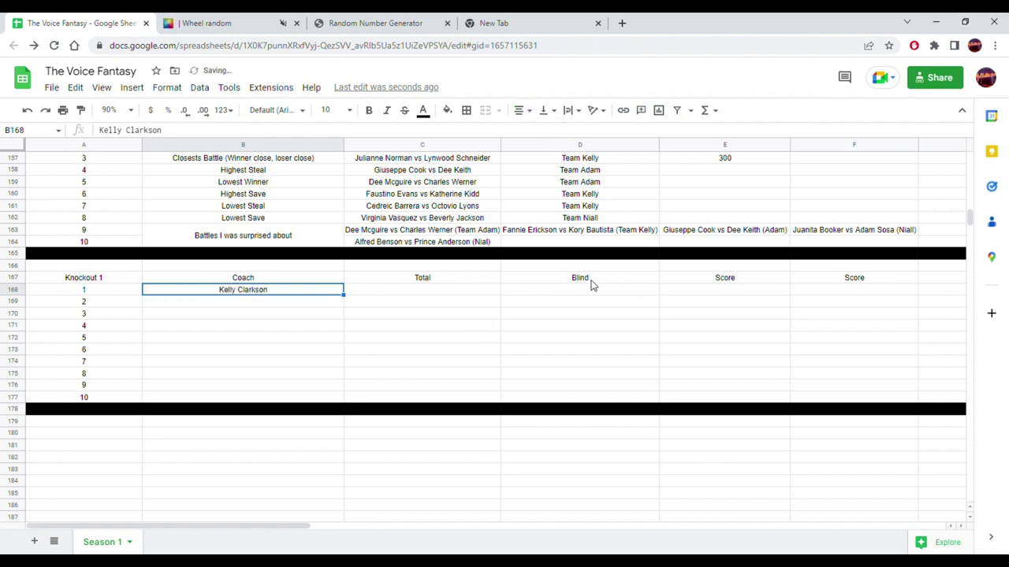
- Scroll to the top and select the column B roster names B2:B11
{"action": "left_click_drag", "start_coordinate": [829, 296], "coordinate": [419, 289]}
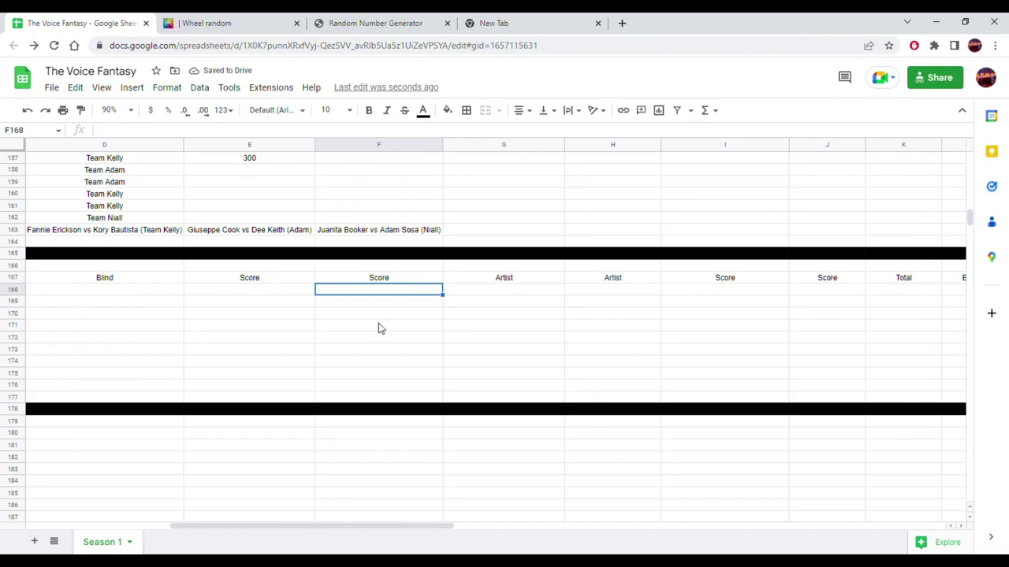
{"action": "scroll", "coordinate": [378, 329], "scroll_direction": "up", "scroll_amount": 15}
{"action": "scroll", "coordinate": [379, 330], "scroll_direction": "up", "scroll_amount": 20}
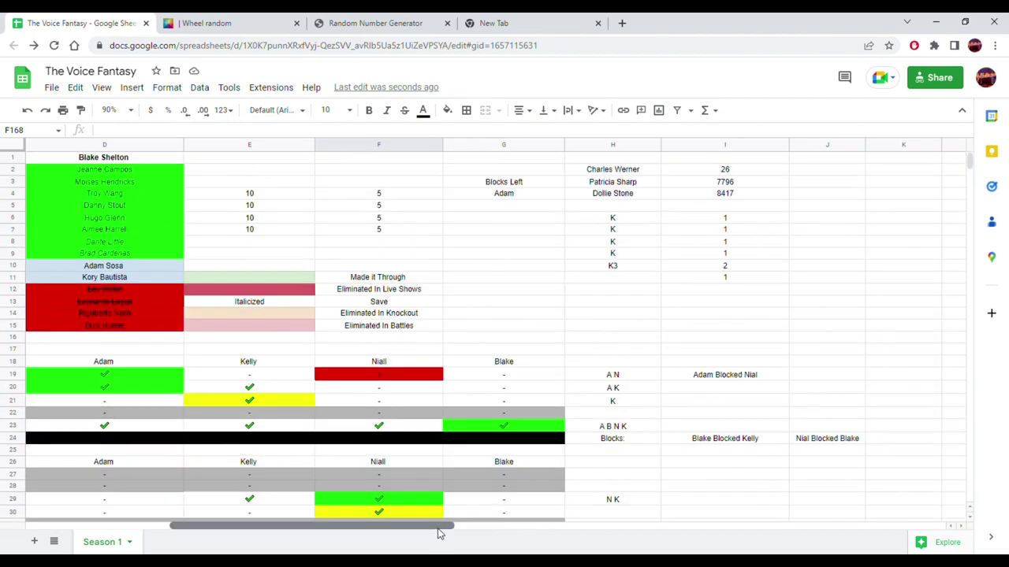
{"action": "left_click_drag", "start_coordinate": [441, 536], "coordinate": [301, 537]}
{"action": "left_click_drag", "start_coordinate": [286, 175], "coordinate": [279, 285]}
- Remove K from the wheel, refill it with 2, 2, 2, 2, 3 and spin it
{"action": "left_click", "coordinate": [323, 19]}
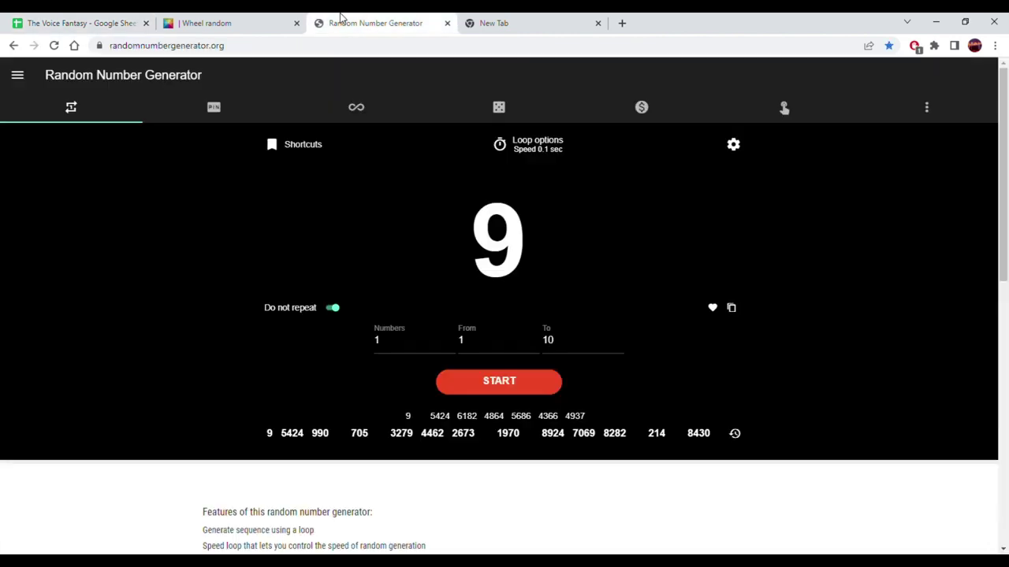
{"action": "left_click", "coordinate": [254, 17]}
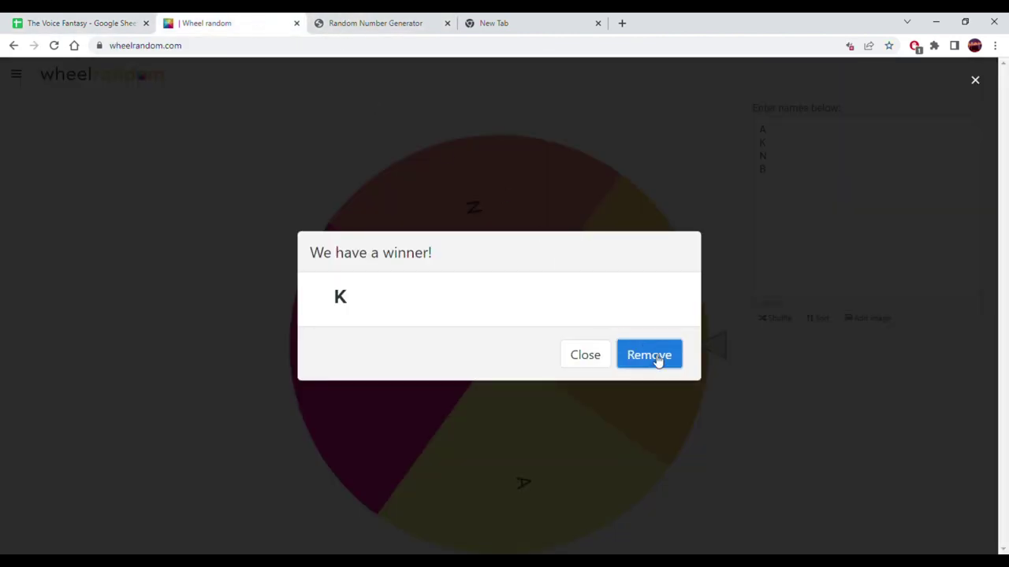
{"action": "left_click", "coordinate": [648, 354]}
{"action": "left_click_drag", "start_coordinate": [763, 261], "coordinate": [735, 124]}
{"action": "type", "text": "2"}
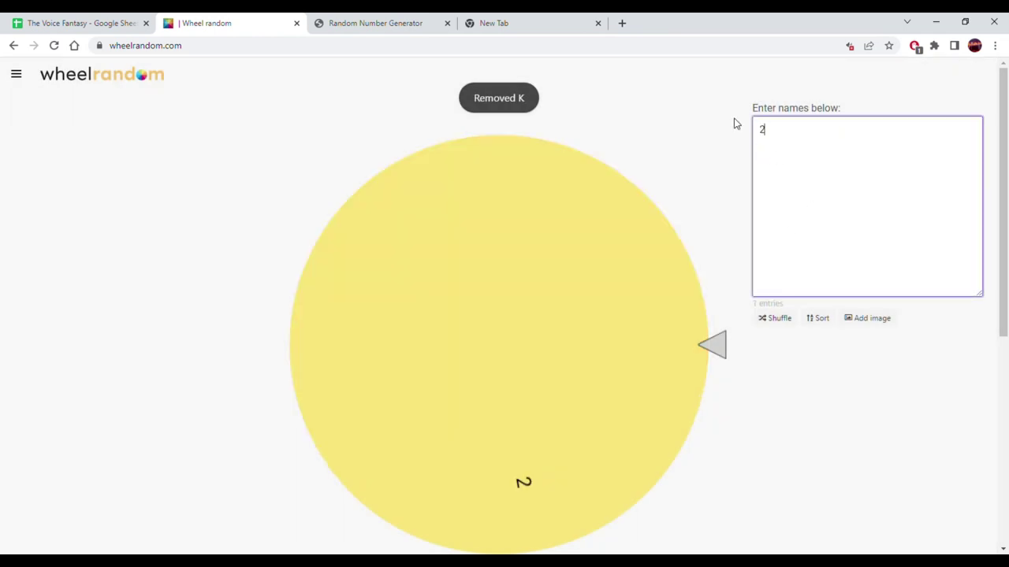
{"action": "key", "text": "Return"}
{"action": "type", "text": "2"}
{"action": "key", "text": "Return"}
{"action": "type", "text": "2 "}
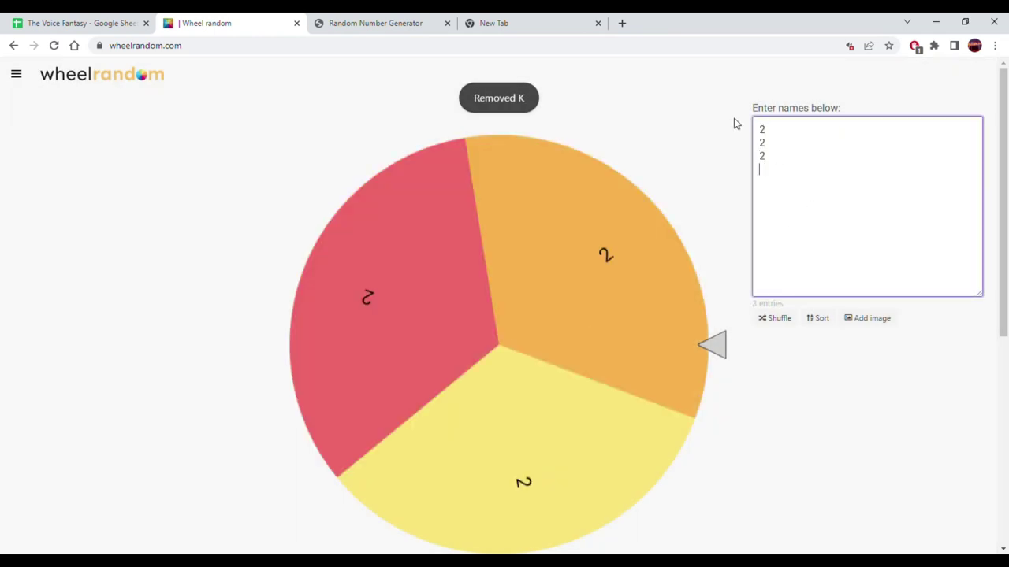
{"action": "type", "text": "2 "}
{"action": "type", "text": "3"}
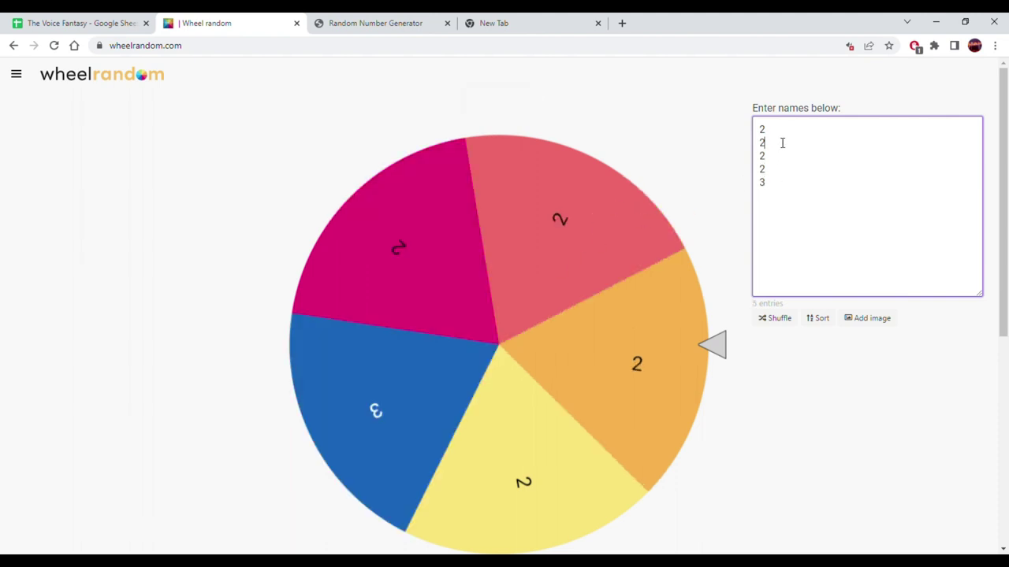
{"action": "left_click", "coordinate": [649, 258]}
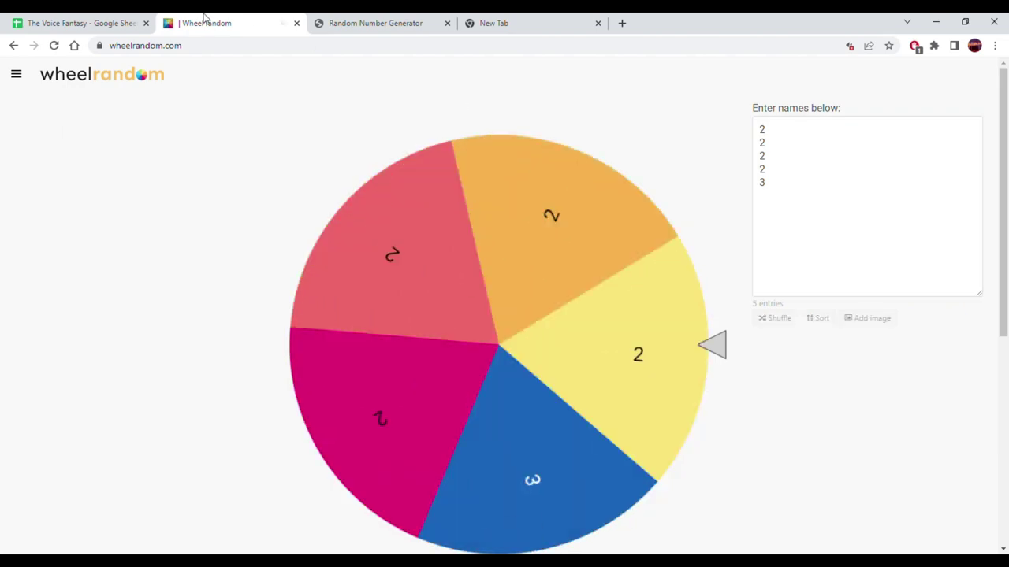
{"action": "left_click", "coordinate": [113, 18]}
{"action": "scroll", "coordinate": [305, 275], "scroll_direction": "down", "scroll_amount": 5}
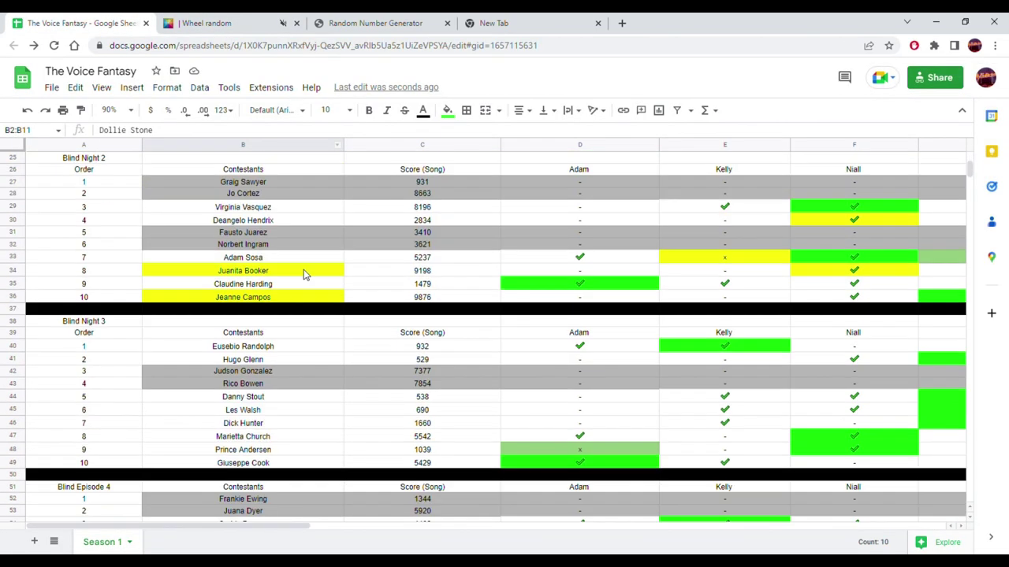
- Confirm the wheel drew 2, then scroll to the top roster and select B2
{"action": "left_click", "coordinate": [213, 23]}
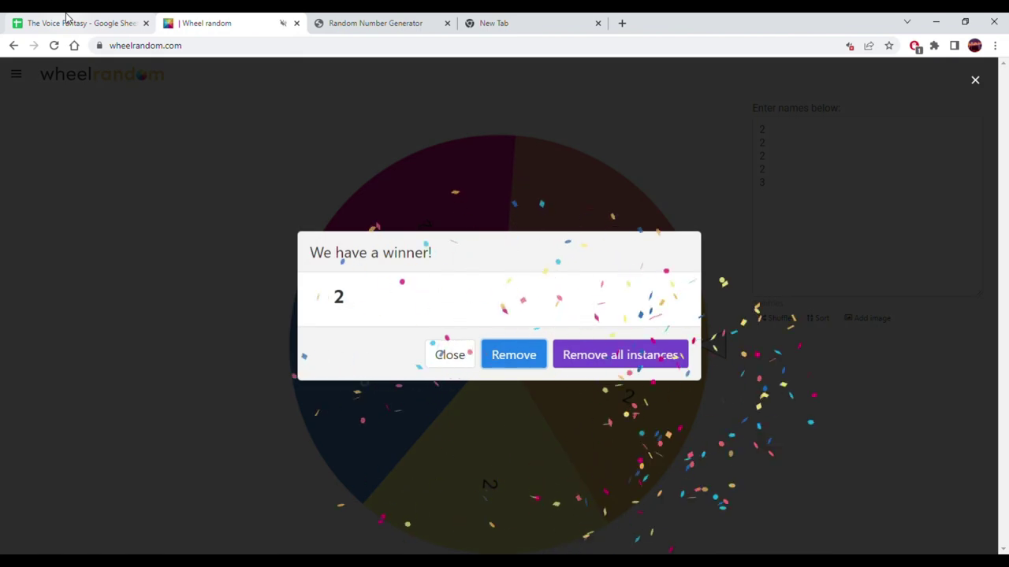
{"action": "left_click", "coordinate": [67, 16]}
{"action": "scroll", "coordinate": [270, 399], "scroll_direction": "up", "scroll_amount": 5}
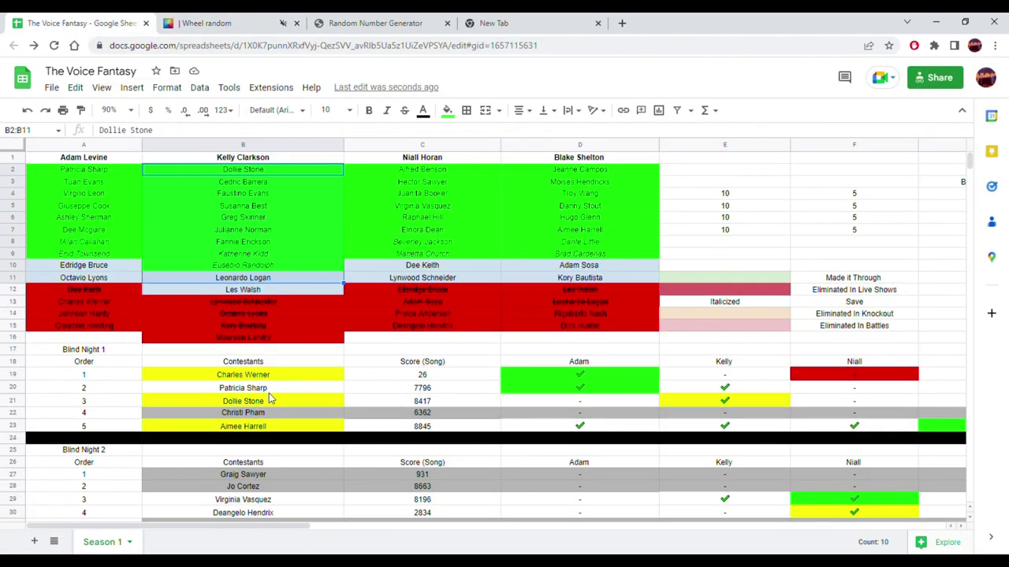
{"action": "left_click", "coordinate": [244, 174]}
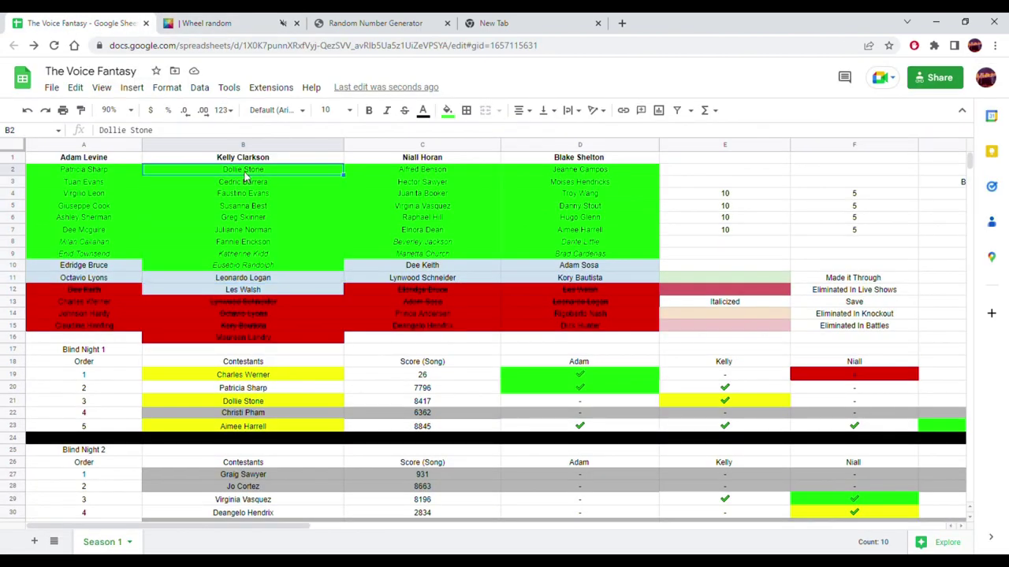
- Copy the eleven roster names in B2:B12 and paste them over the wheel's numbers
{"action": "left_click", "coordinate": [240, 287], "text": "shift"}
{"action": "key", "text": "ctrl+c"}
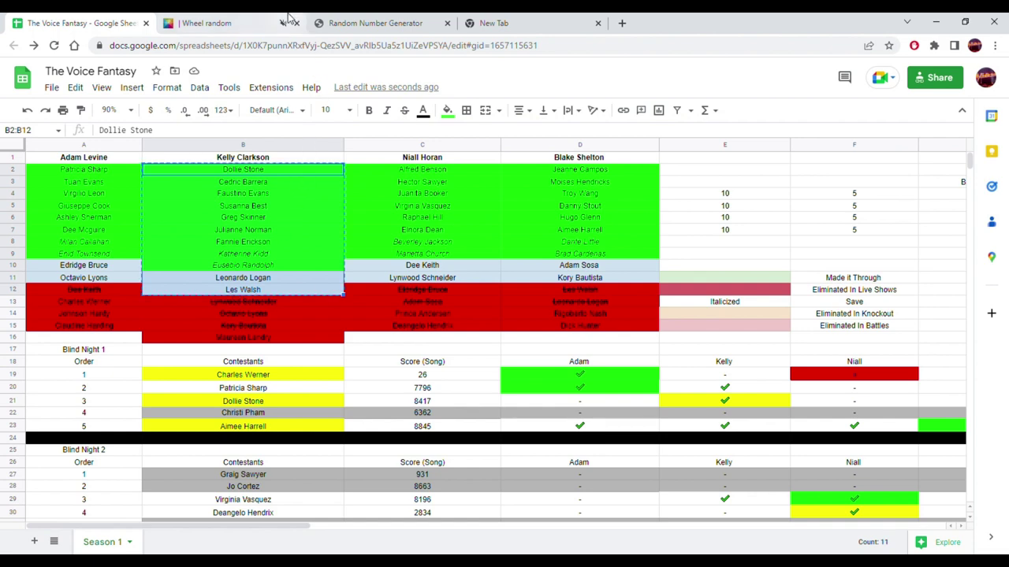
{"action": "left_click", "coordinate": [268, 19]}
{"action": "left_click", "coordinate": [381, 18]}
{"action": "left_click", "coordinate": [649, 360]}
{"action": "left_click", "coordinate": [876, 261]}
{"action": "key", "text": "ctrl+a"}
{"action": "key", "text": "ctrl+v"}
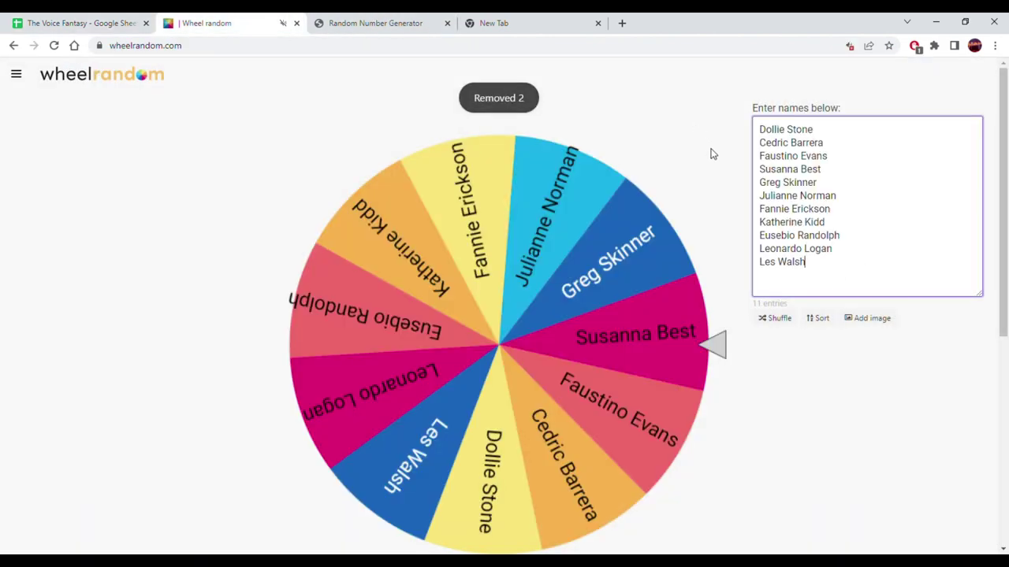
- Spin the wheel of names and select Knockout 1's first Artist cell G168
{"action": "left_click", "coordinate": [584, 306]}
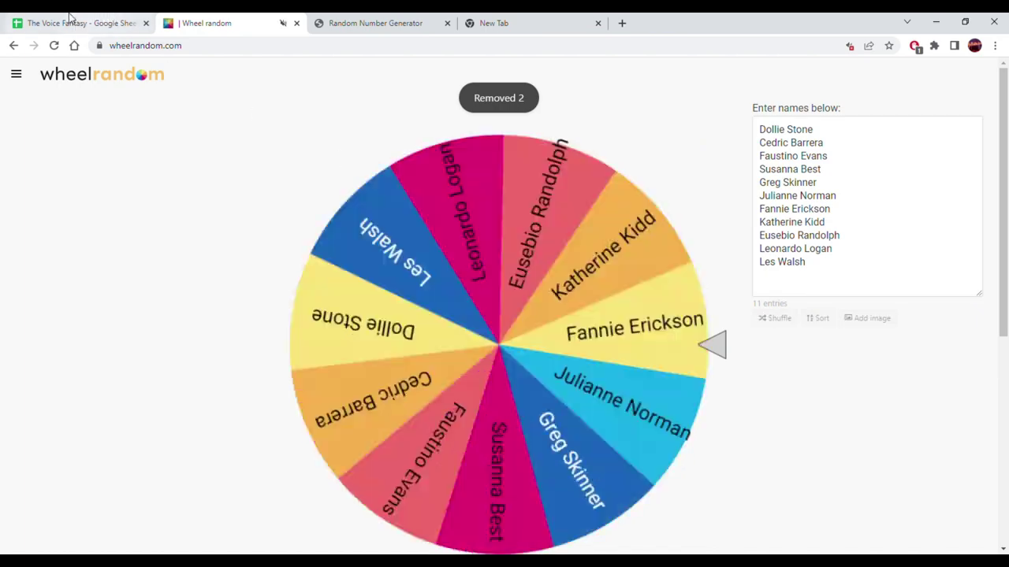
{"action": "left_click", "coordinate": [70, 16]}
{"action": "scroll", "coordinate": [386, 325], "scroll_direction": "down", "scroll_amount": 5}
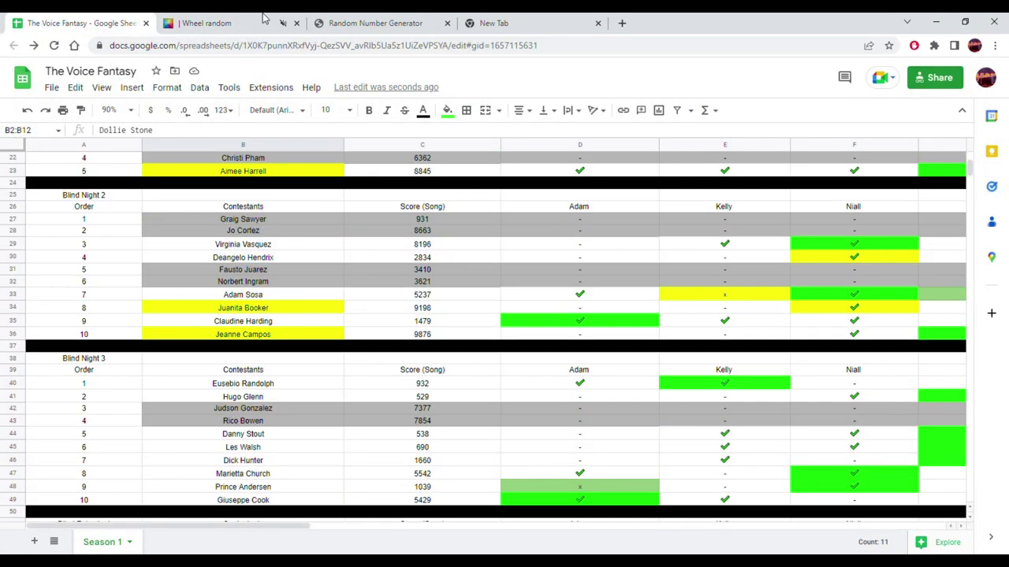
{"action": "left_click", "coordinate": [212, 23]}
{"action": "left_click", "coordinate": [82, 23]}
{"action": "scroll", "coordinate": [332, 295], "scroll_direction": "down", "scroll_amount": 20}
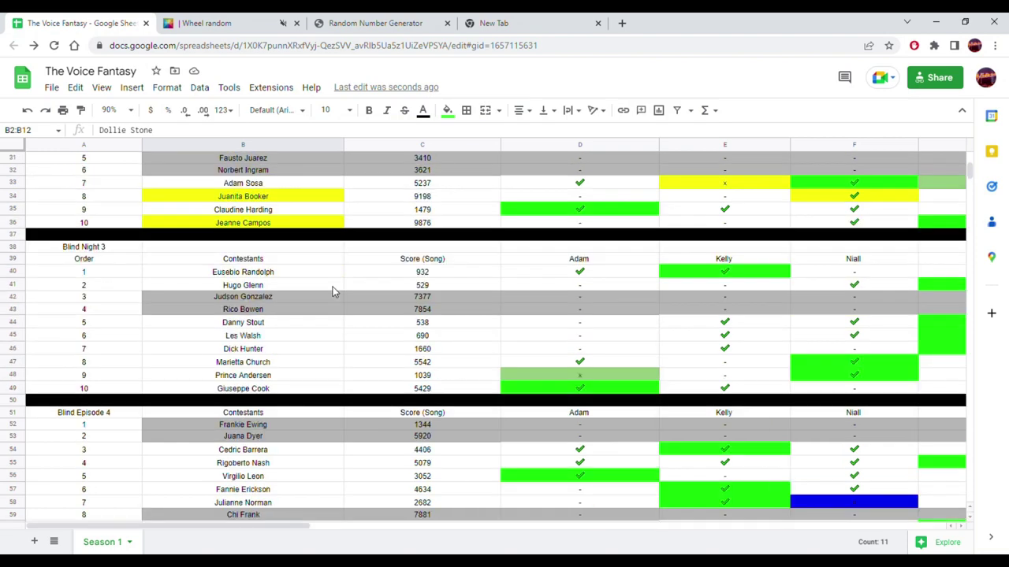
{"action": "scroll", "coordinate": [332, 294], "scroll_direction": "down", "scroll_amount": 15}
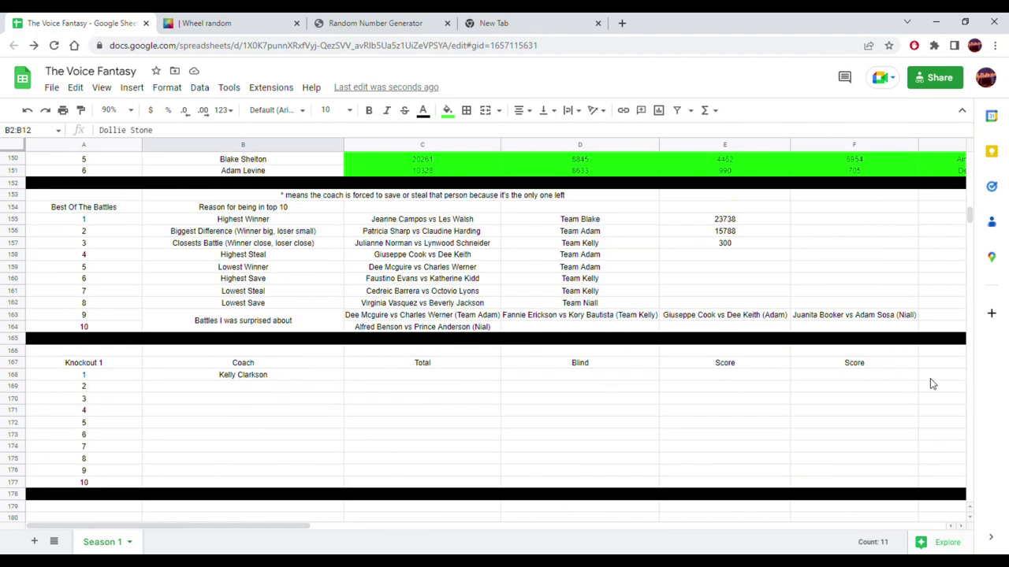
{"action": "left_click_drag", "start_coordinate": [286, 528], "coordinate": [491, 527]}
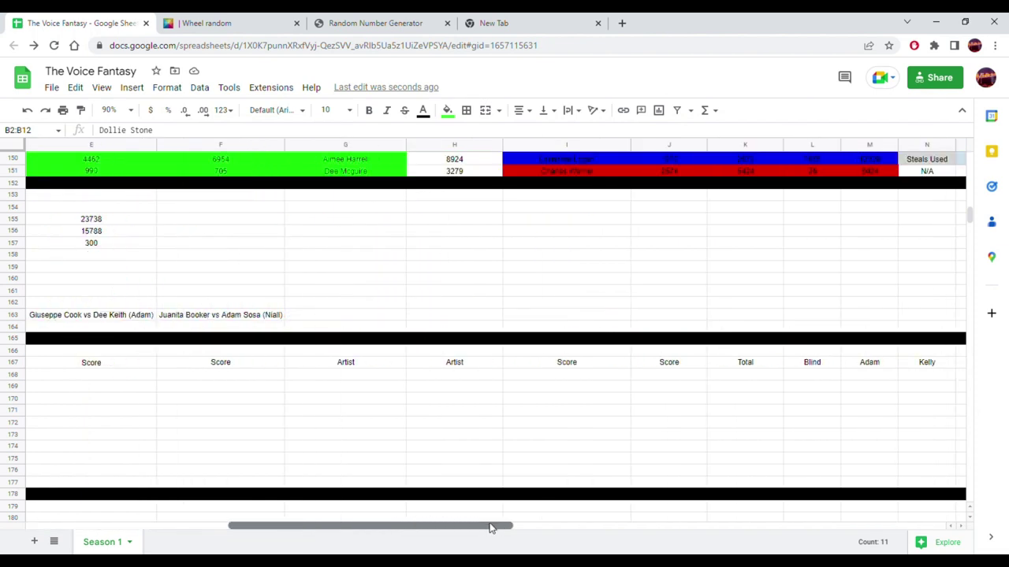
{"action": "left_click", "coordinate": [372, 376]}
{"action": "left_click", "coordinate": [237, 17]}
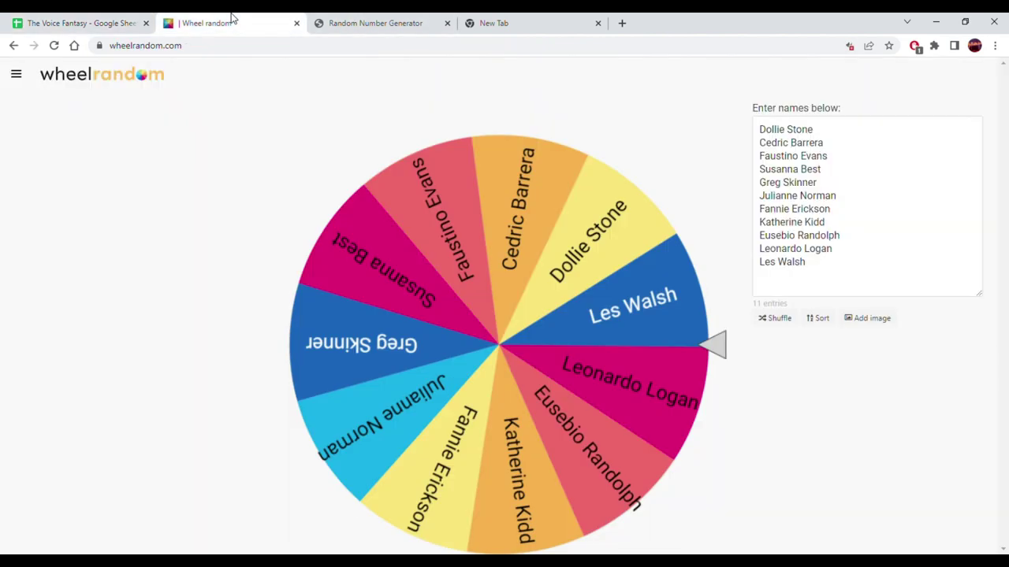
- Enter the first drawn artist's name in G168 and remove that winner from the wheel
{"action": "left_click", "coordinate": [101, 17]}
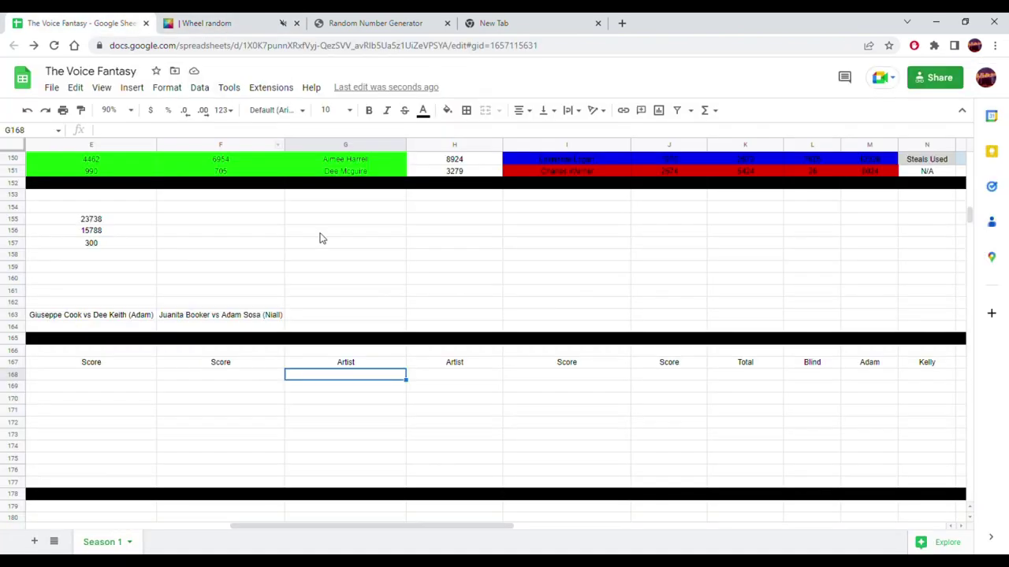
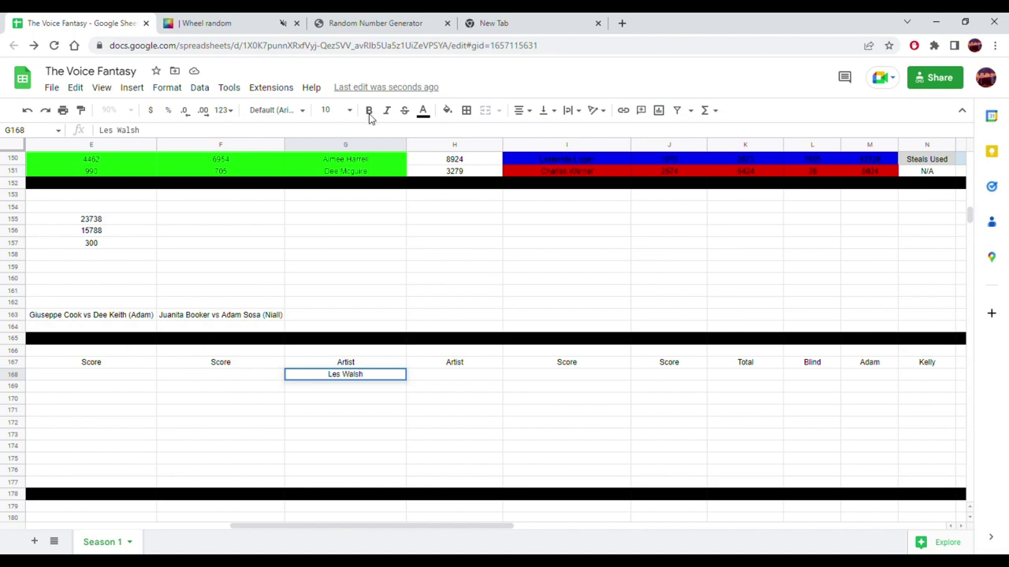
{"action": "key", "text": "ctrl+Tab"}
{"action": "left_click", "coordinate": [651, 352]}
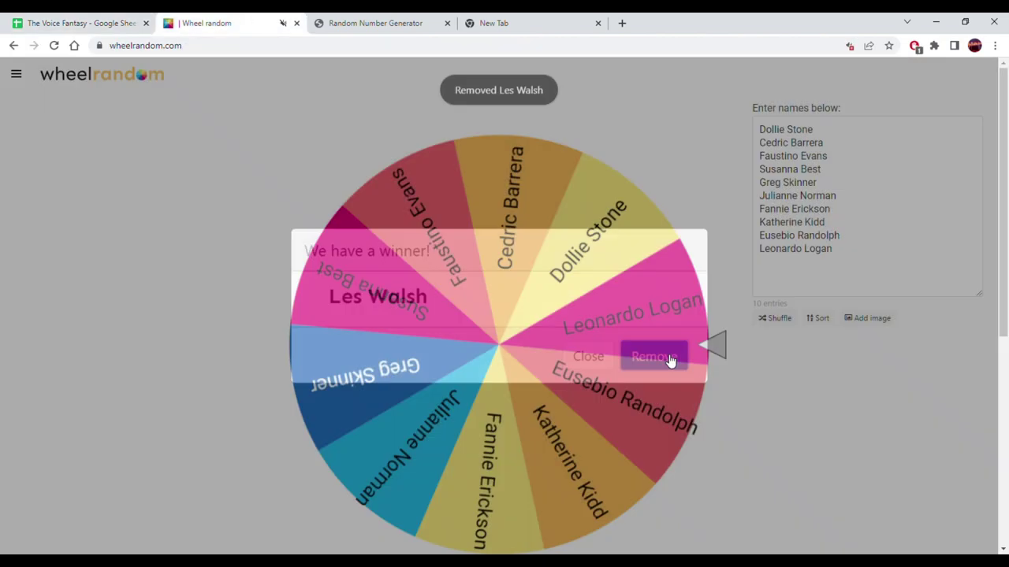
- Spin the wheel again and enter the second winner's name in H168
{"action": "left_click", "coordinate": [441, 298]}
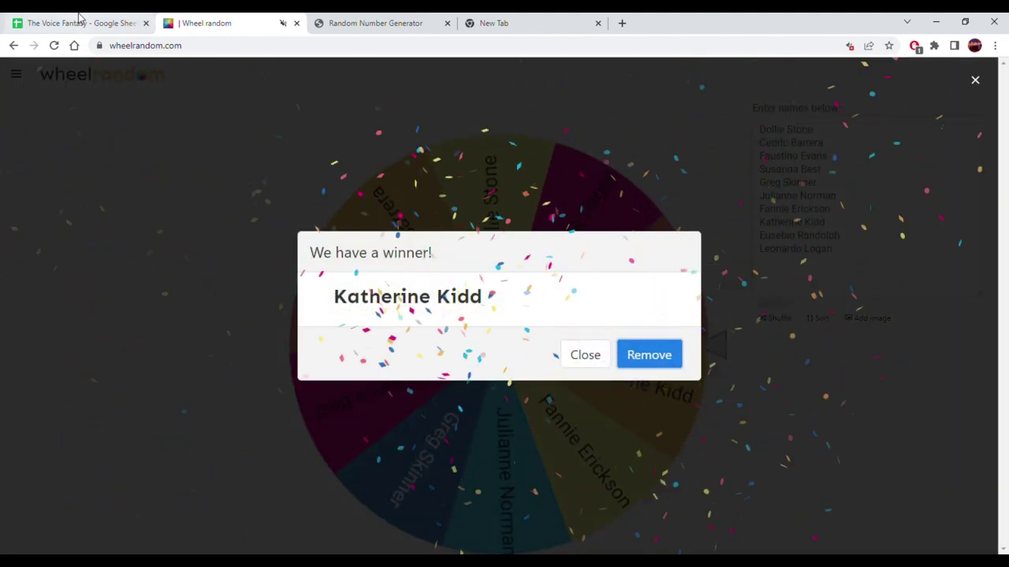
{"action": "left_click", "coordinate": [79, 22]}
{"action": "left_click", "coordinate": [465, 377]}
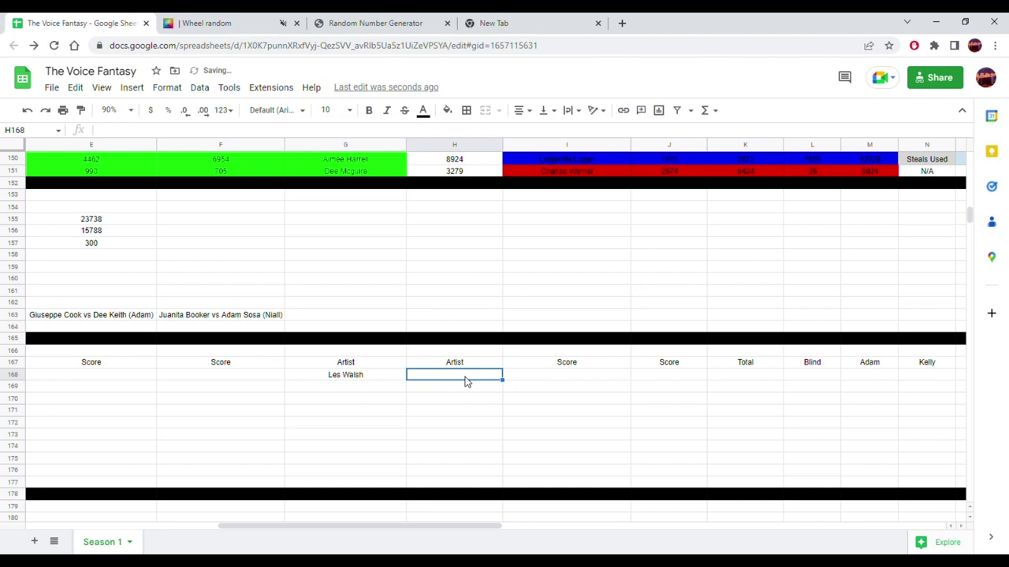
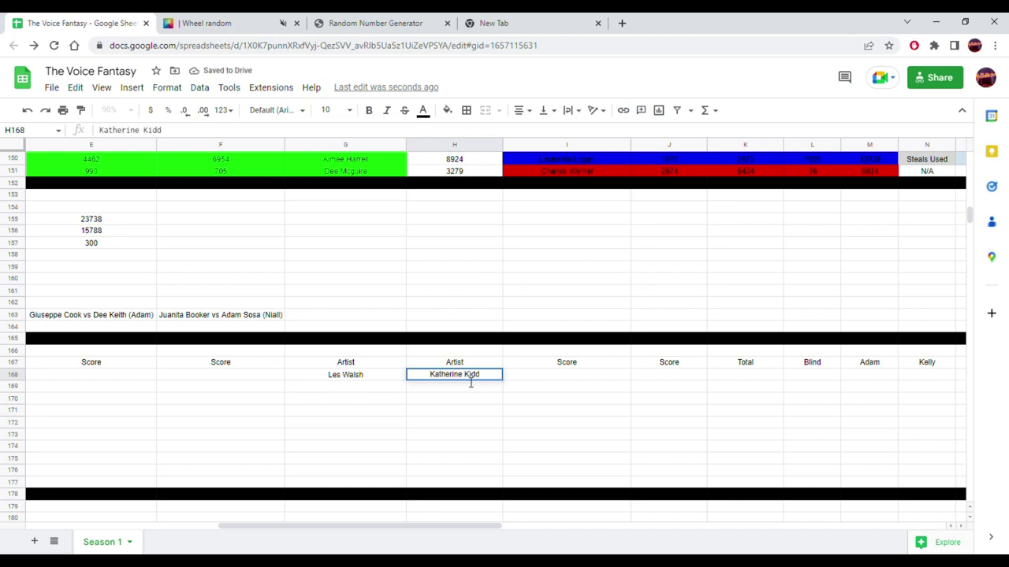
{"action": "key", "text": "Return"}
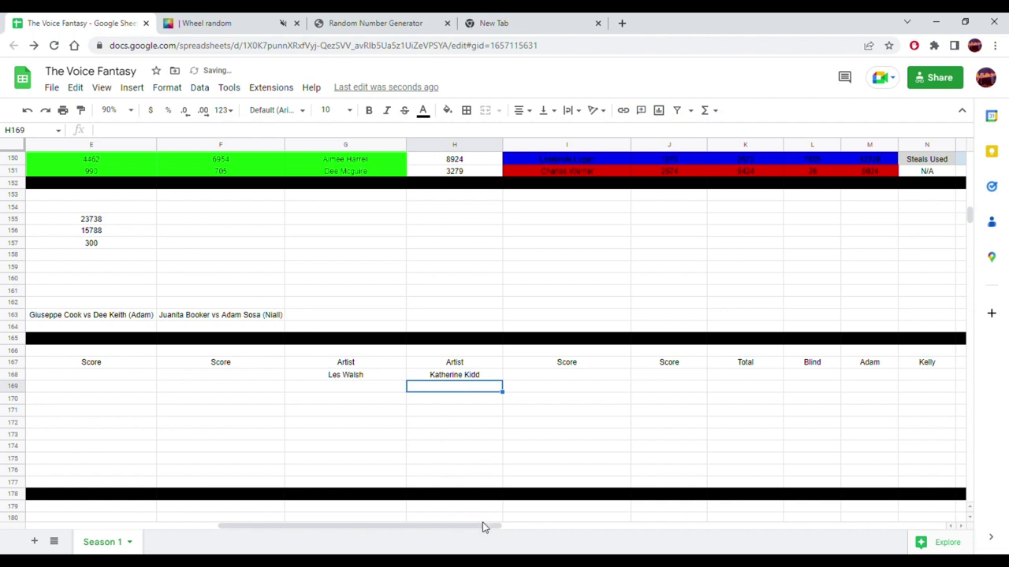
- Review the coach rosters, selecting the first two coaches' name lists
{"action": "left_click_drag", "start_coordinate": [493, 528], "coordinate": [551, 545]}
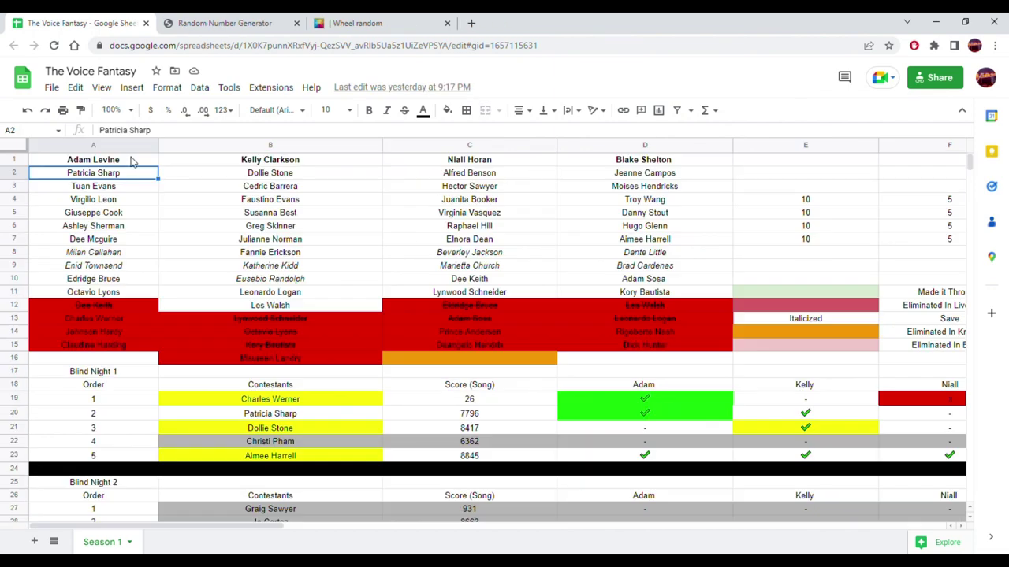
{"action": "left_click", "coordinate": [271, 173]}
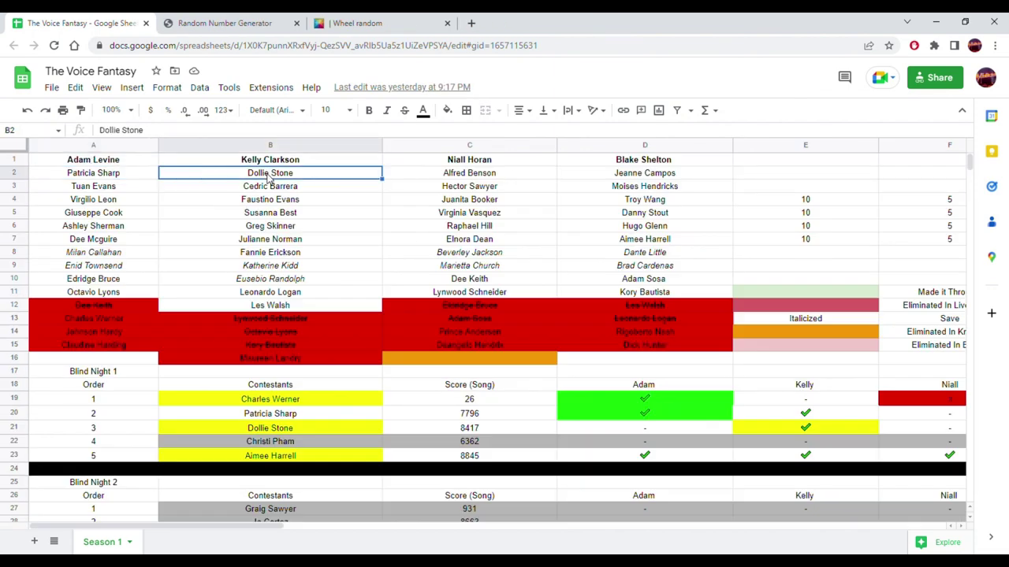
{"action": "scroll", "coordinate": [256, 214], "scroll_direction": "down", "scroll_amount": 6}
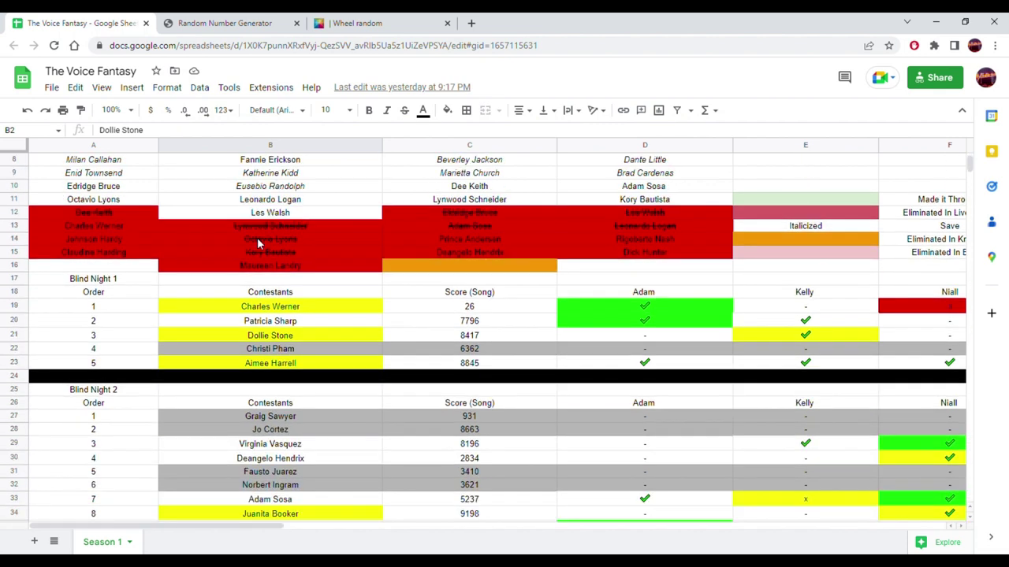
{"action": "scroll", "coordinate": [242, 265], "scroll_direction": "up", "scroll_amount": 6}
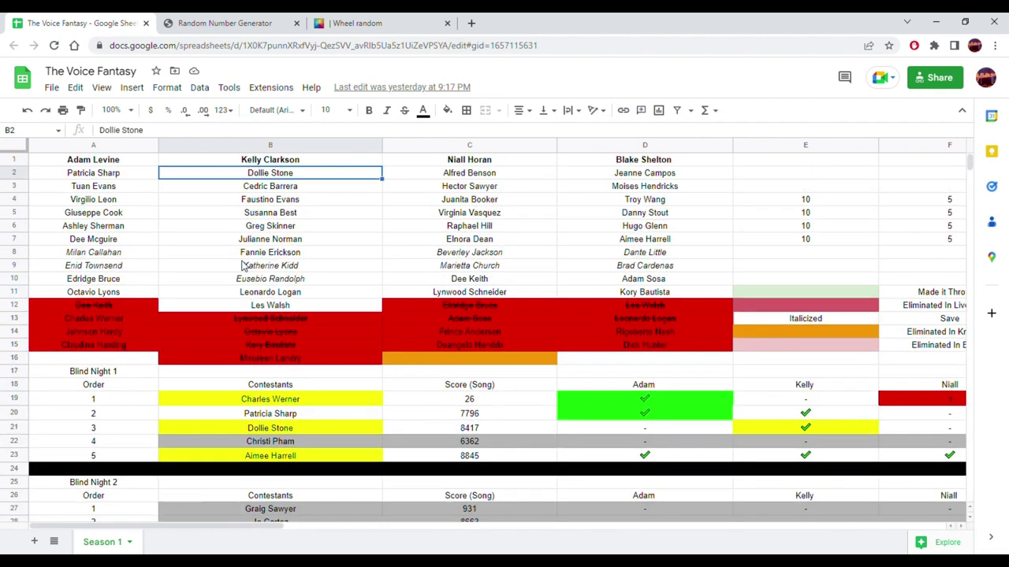
{"action": "left_click_drag", "start_coordinate": [77, 177], "coordinate": [75, 293]}
{"action": "left_click_drag", "start_coordinate": [266, 176], "coordinate": [260, 308]}
- Scroll down to the Knockout 1 table and bring its Artist columns into view
{"action": "scroll", "coordinate": [386, 240], "scroll_direction": "down", "scroll_amount": 15}
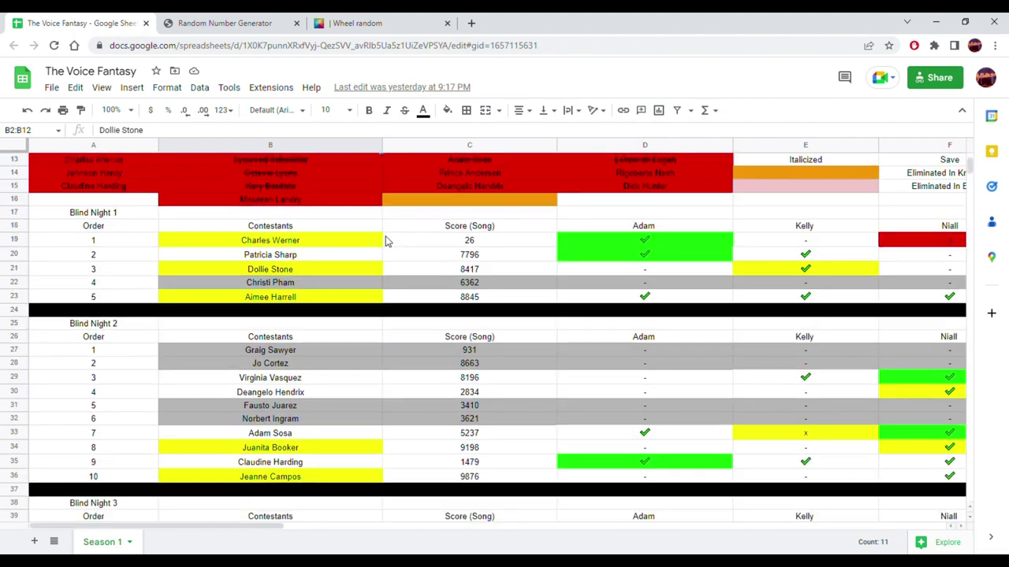
{"action": "scroll", "coordinate": [332, 318], "scroll_direction": "down", "scroll_amount": 14}
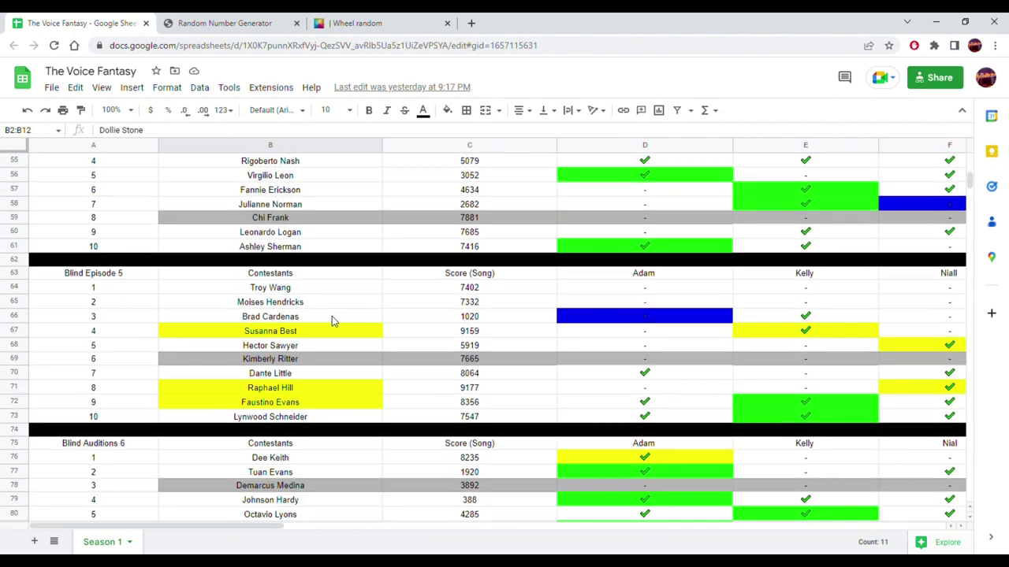
{"action": "scroll", "coordinate": [331, 319], "scroll_direction": "down", "scroll_amount": 12}
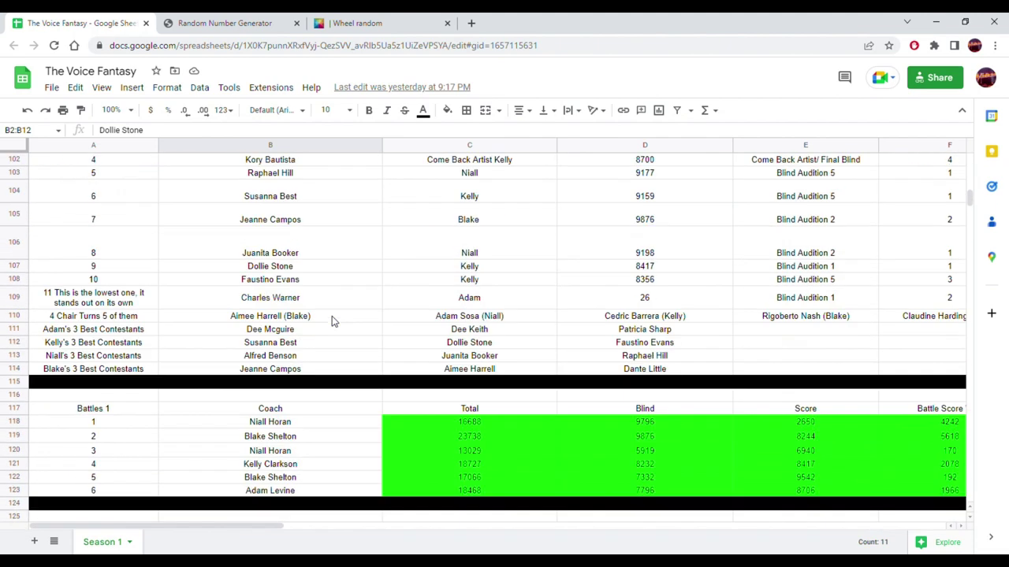
{"action": "scroll", "coordinate": [332, 321], "scroll_direction": "down", "scroll_amount": 7}
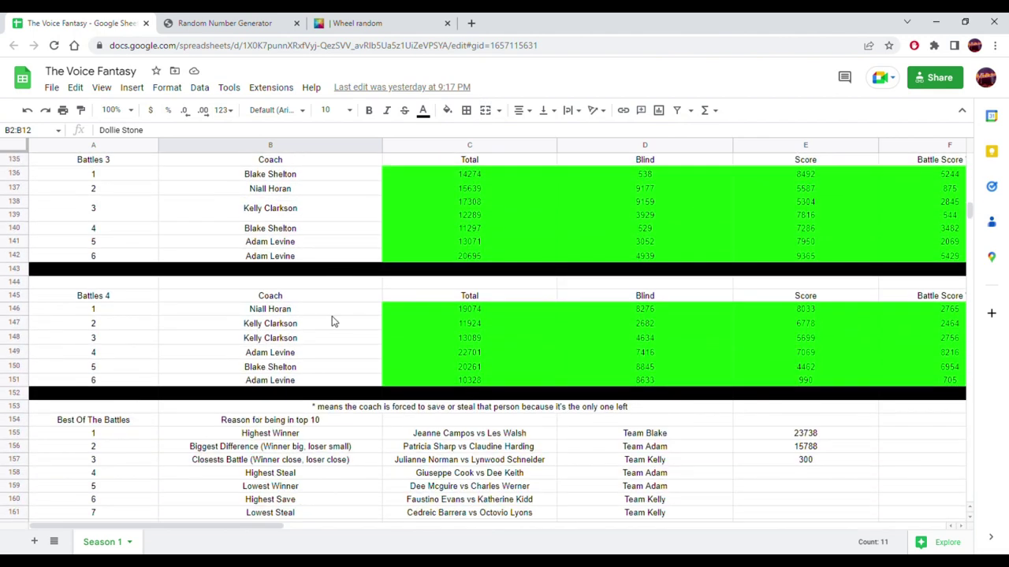
{"action": "scroll", "coordinate": [331, 320], "scroll_direction": "down", "scroll_amount": 2}
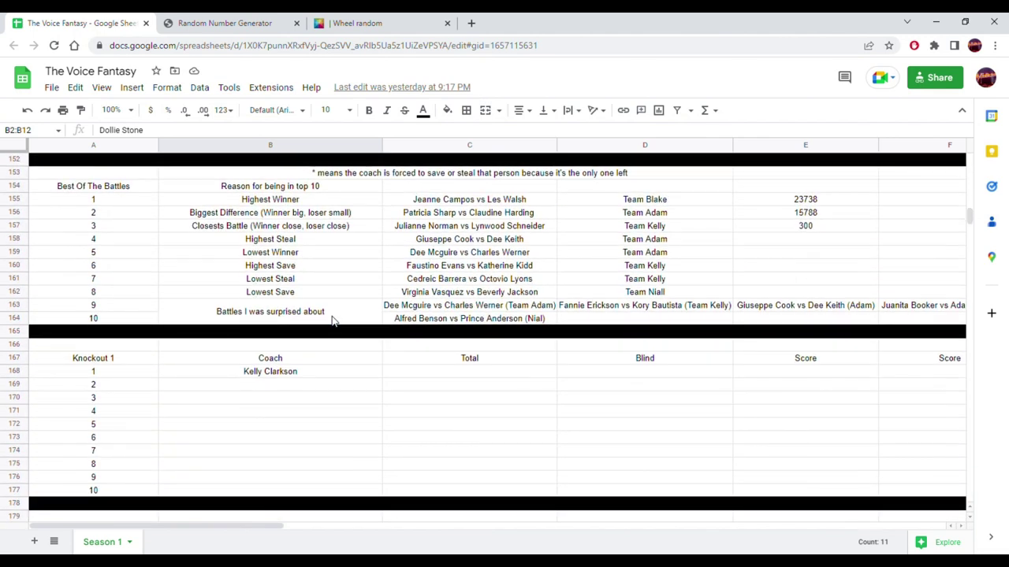
{"action": "left_click_drag", "start_coordinate": [219, 534], "coordinate": [450, 542]}
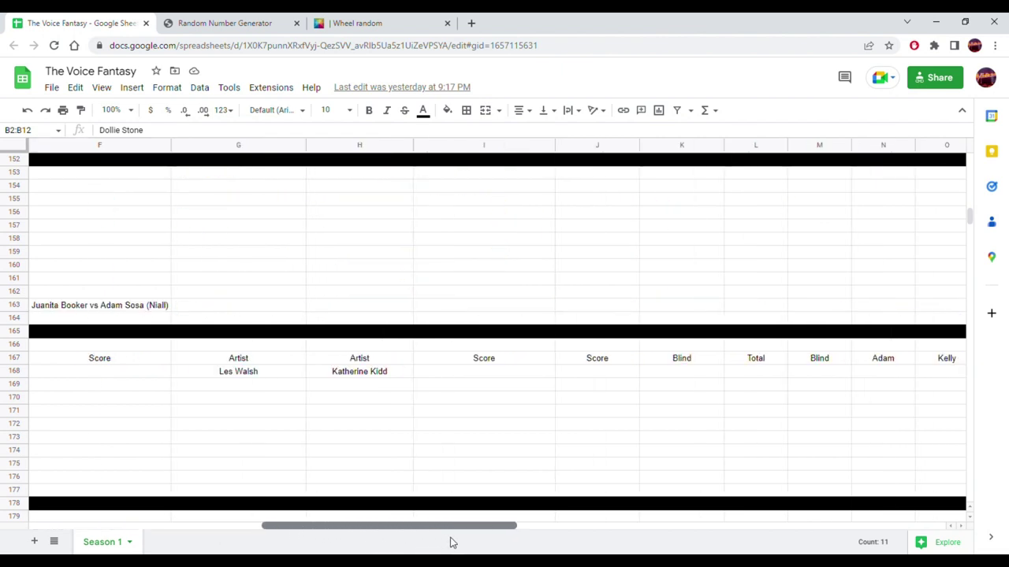
- Check the two drawn artist names in Knockout 1's first row
{"action": "left_click_drag", "start_coordinate": [451, 542], "coordinate": [437, 539]}
{"action": "left_click", "coordinate": [389, 381]}
{"action": "left_click", "coordinate": [488, 379]}
{"action": "left_click_drag", "start_coordinate": [396, 526], "coordinate": [234, 524]}
{"action": "scroll", "coordinate": [385, 356], "scroll_direction": "up", "scroll_amount": 10}
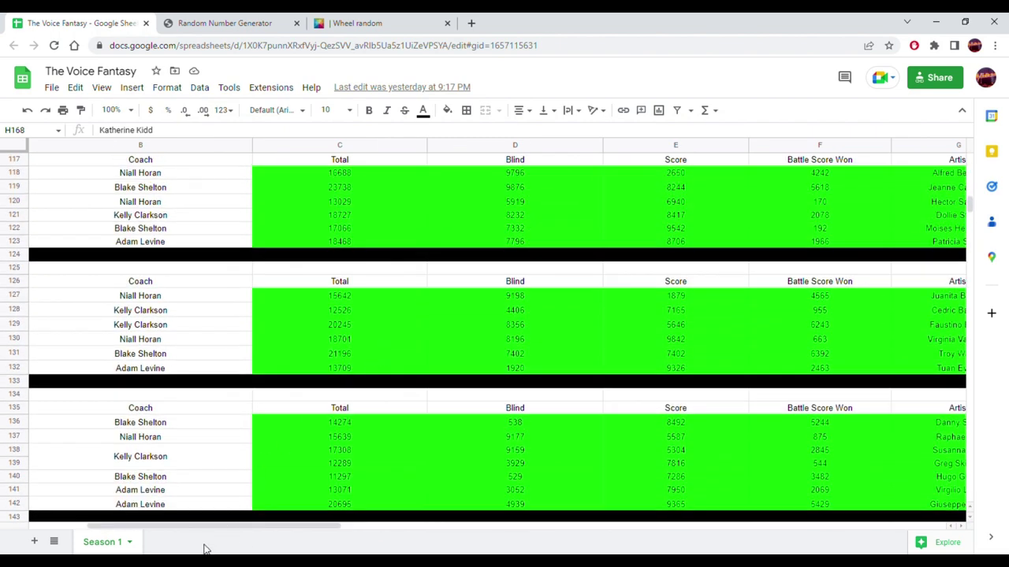
{"action": "left_click_drag", "start_coordinate": [221, 531], "coordinate": [473, 527]}
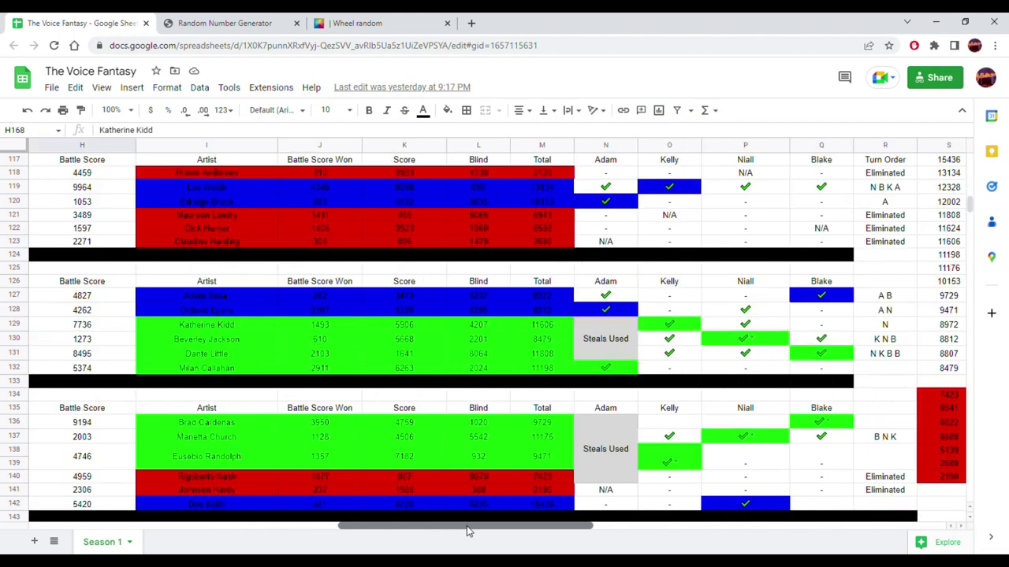
- Paste the battle total 13134 into Blind cell D168 as a plain value
{"action": "left_click", "coordinate": [547, 189]}
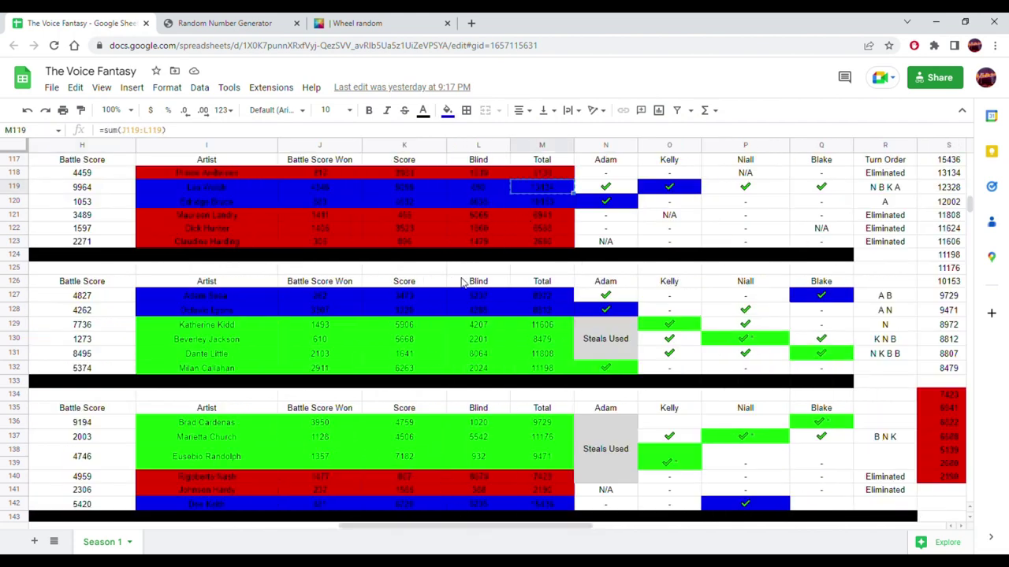
{"action": "scroll", "coordinate": [423, 318], "scroll_direction": "down", "scroll_amount": 6}
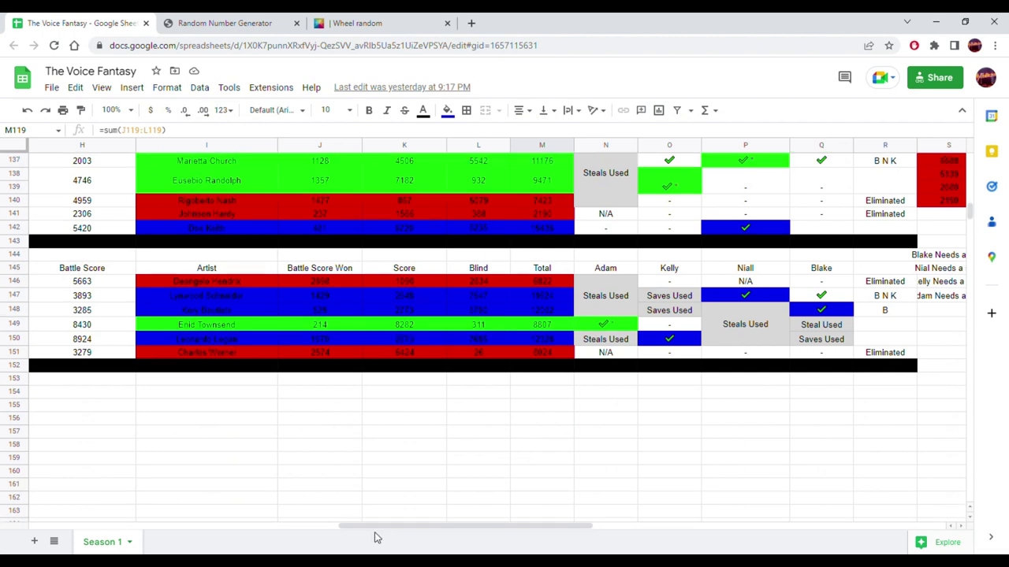
{"action": "left_click_drag", "start_coordinate": [386, 527], "coordinate": [241, 525]}
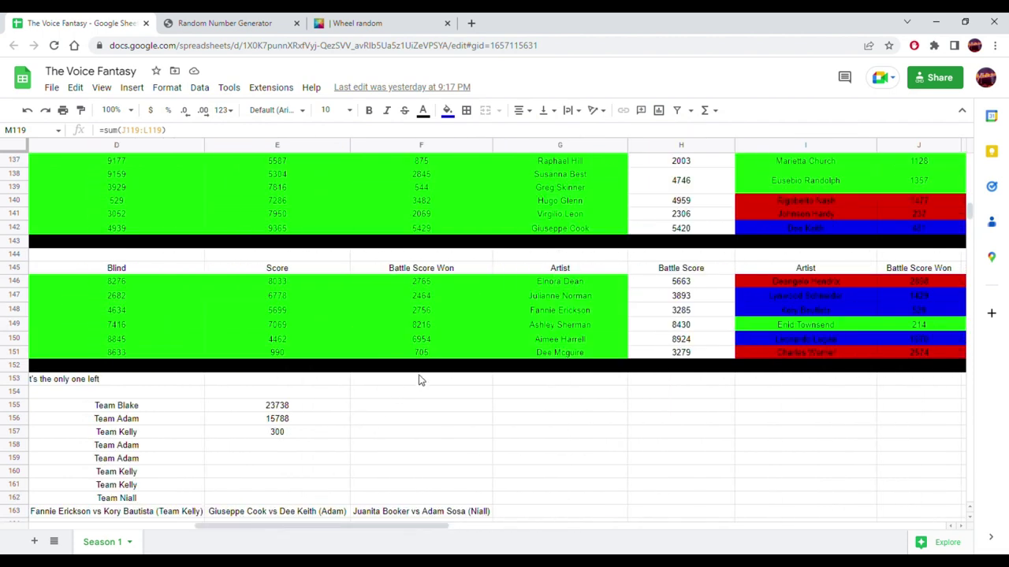
{"action": "scroll", "coordinate": [418, 380], "scroll_direction": "down", "scroll_amount": 4}
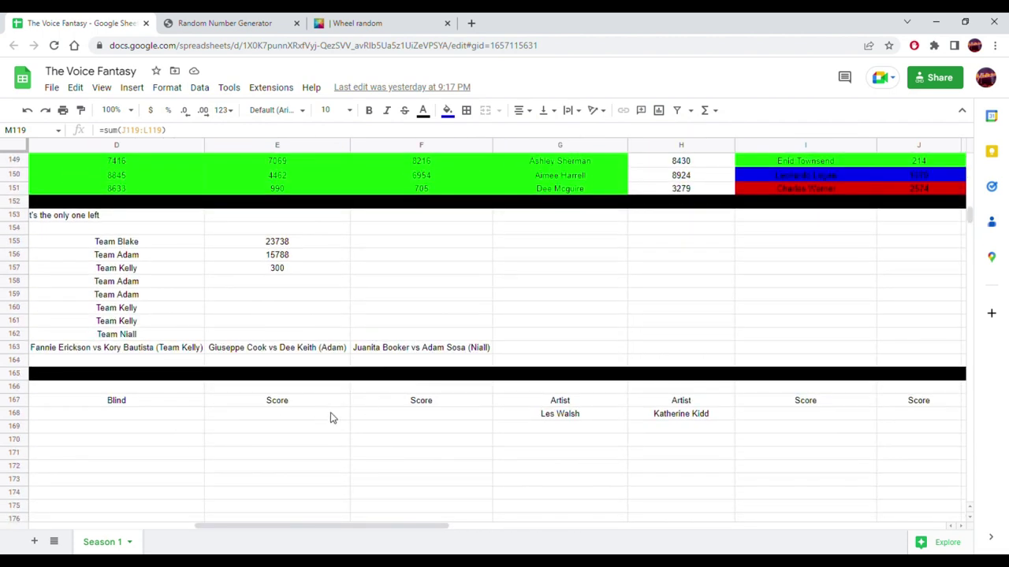
{"action": "left_click", "coordinate": [183, 416]}
{"action": "right_click", "coordinate": [183, 416]}
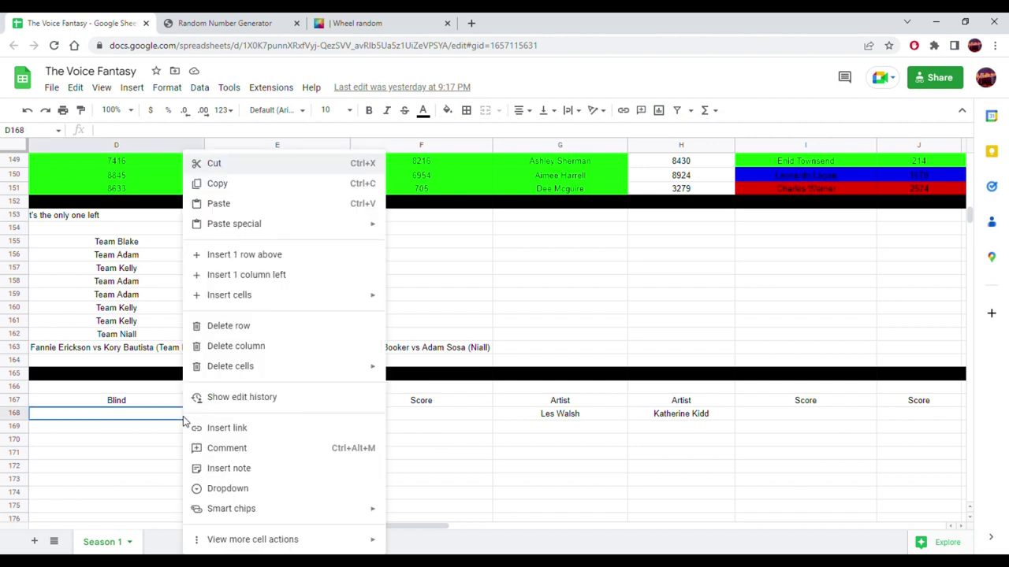
{"action": "mouse_move", "coordinate": [360, 230]}
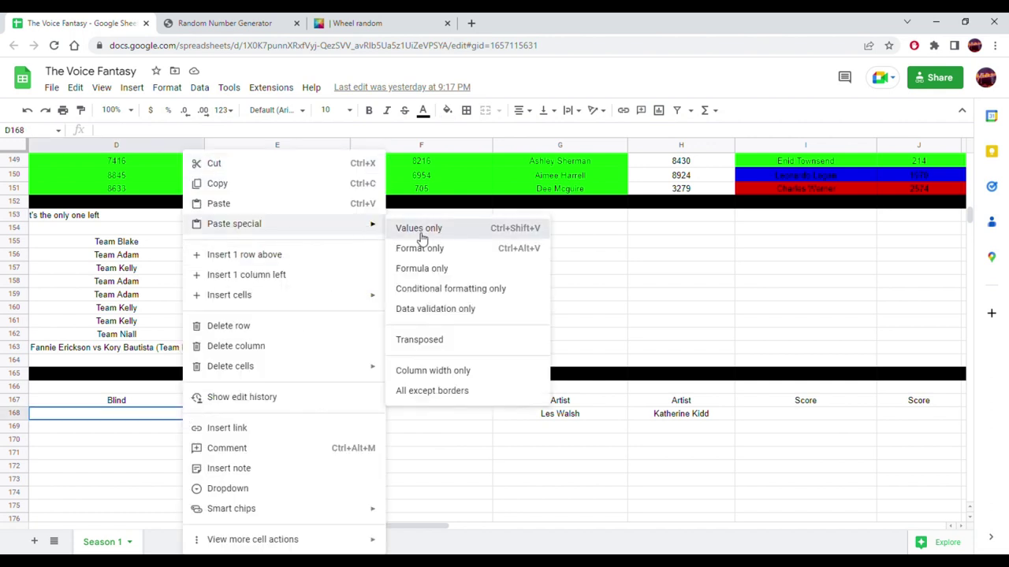
{"action": "left_click", "coordinate": [419, 230]}
- Scroll back to column A and review the top-10 reasons list
{"action": "left_click_drag", "start_coordinate": [342, 528], "coordinate": [219, 530]}
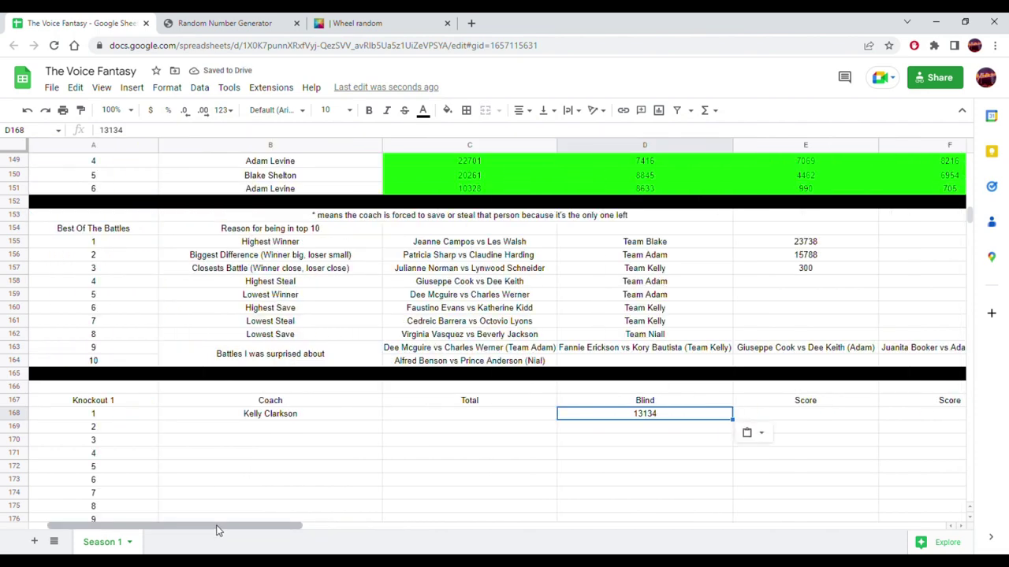
{"action": "left_click", "coordinate": [318, 232]}
{"action": "left_click", "coordinate": [210, 245]}
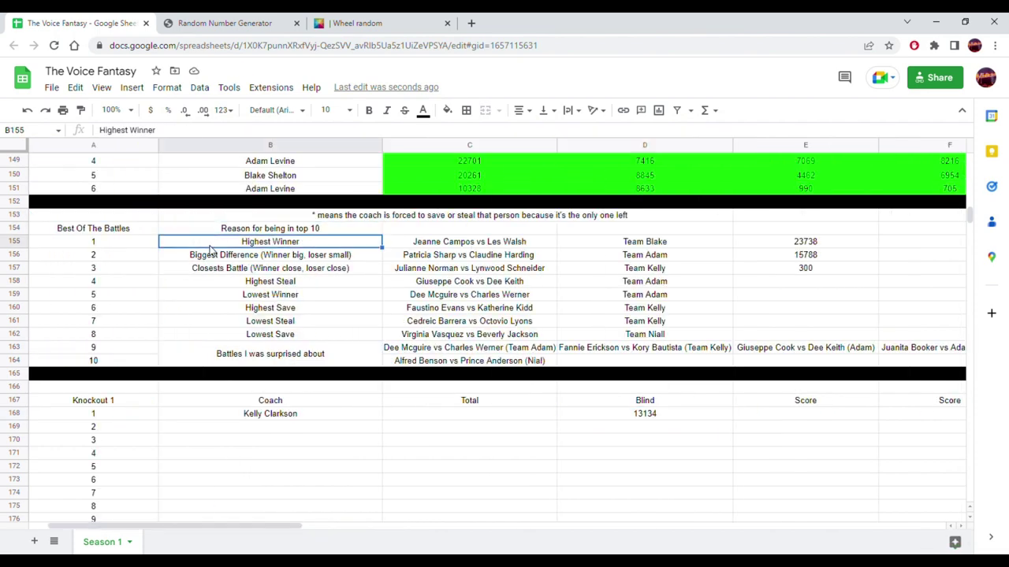
{"action": "left_click", "coordinate": [451, 246]}
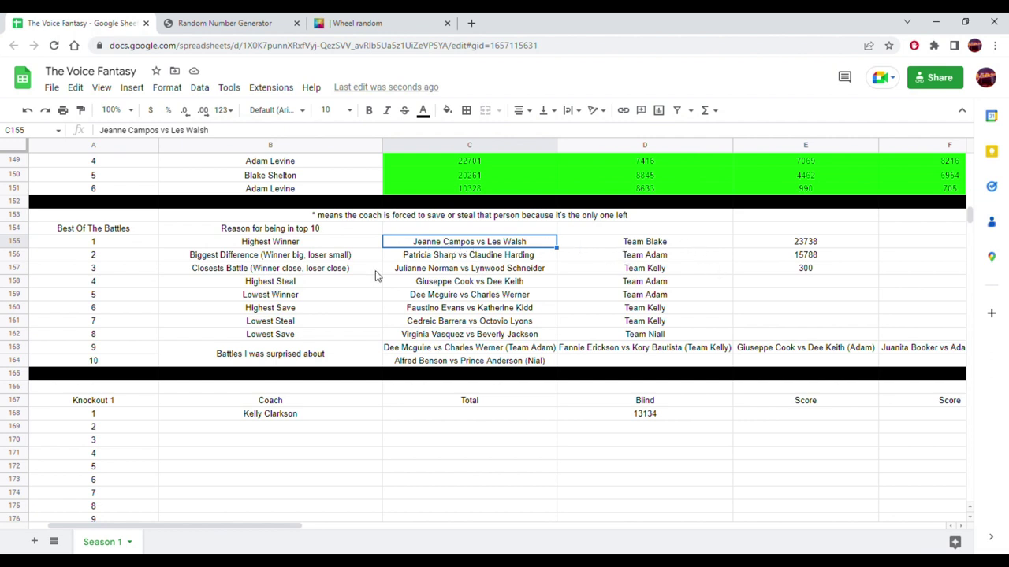
{"action": "left_click", "coordinate": [421, 260]}
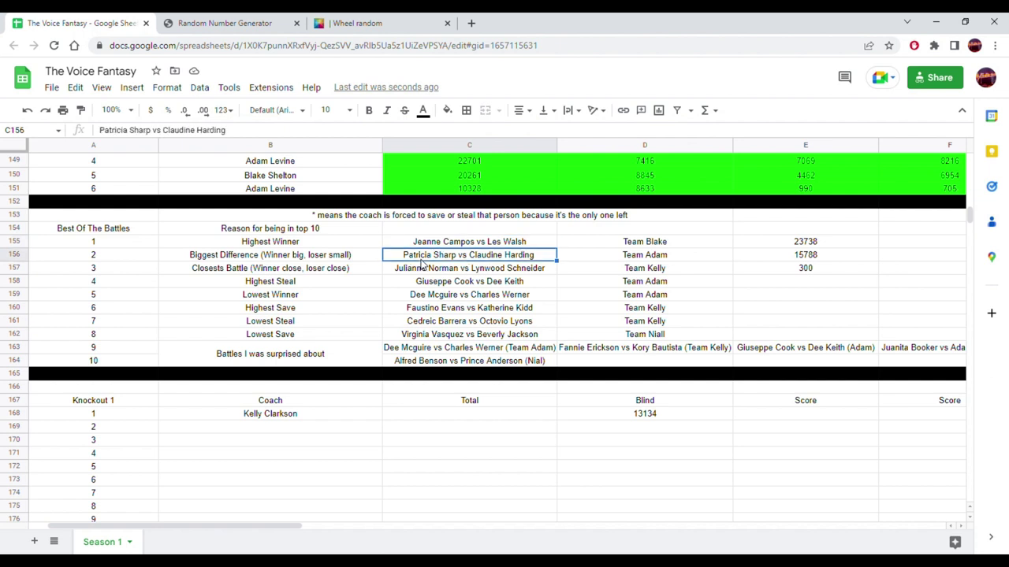
{"action": "left_click", "coordinate": [327, 260]}
{"action": "left_click", "coordinate": [441, 263]}
{"action": "left_click", "coordinate": [765, 259]}
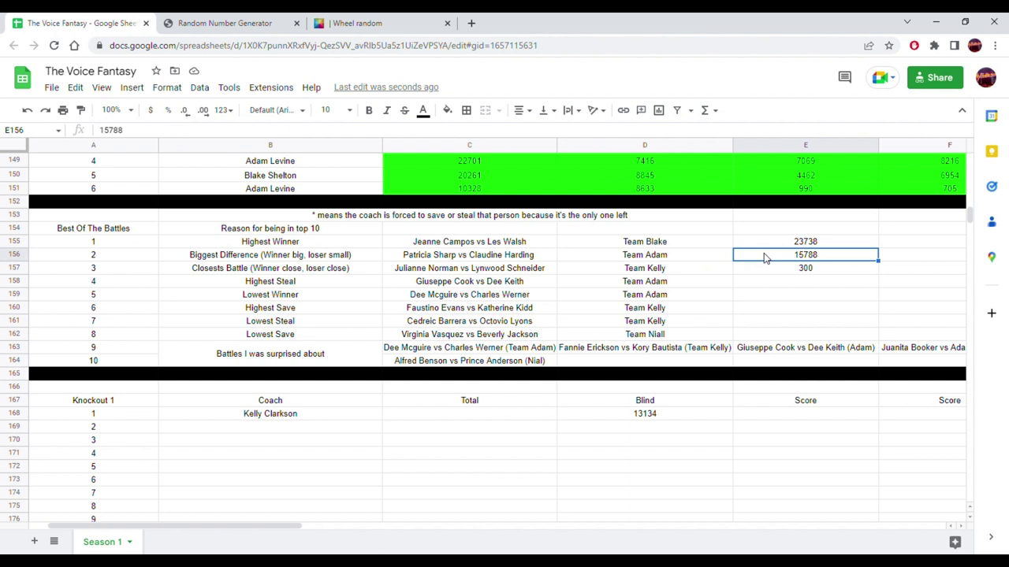
{"action": "left_click", "coordinate": [333, 270]}
{"action": "left_click", "coordinate": [446, 272]}
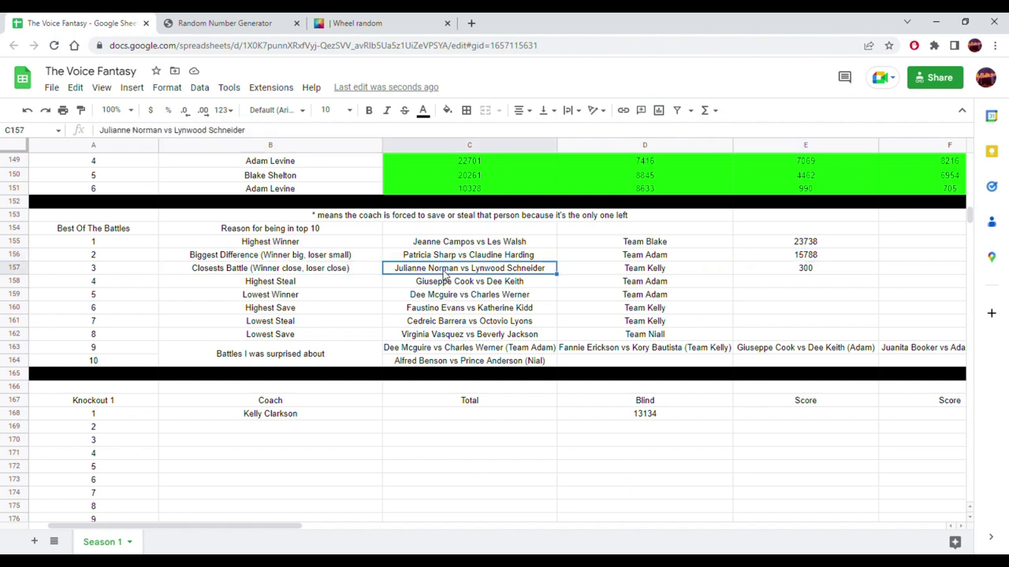
{"action": "left_click", "coordinate": [655, 271]}
{"action": "left_click", "coordinate": [806, 271]}
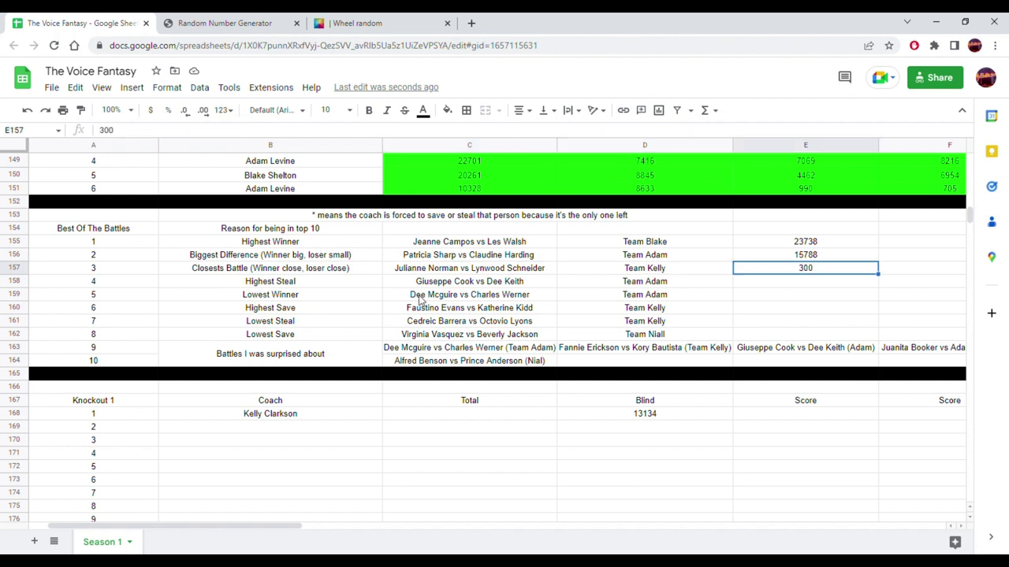
{"action": "left_click", "coordinate": [326, 285]}
{"action": "left_click", "coordinate": [451, 285]}
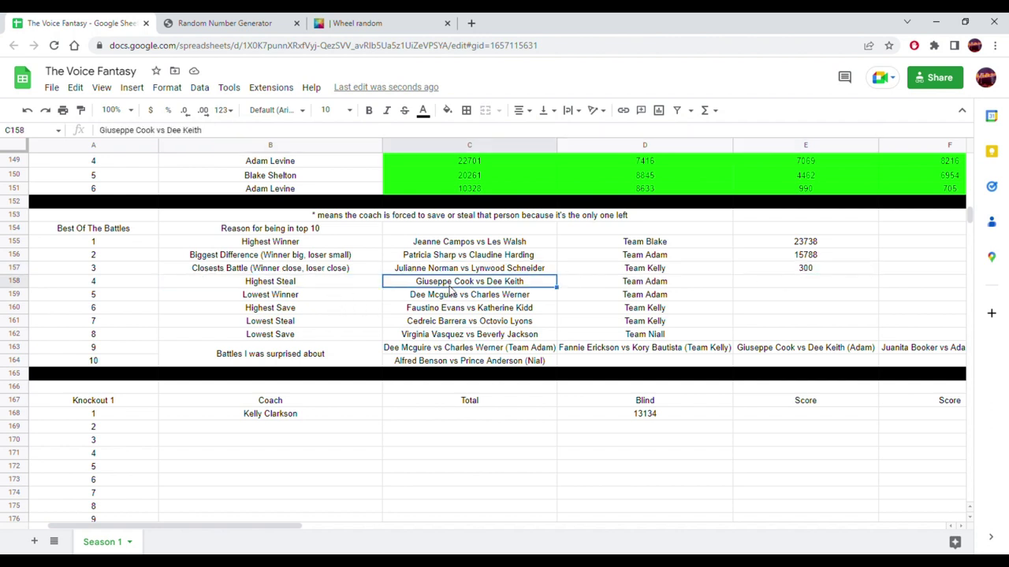
{"action": "left_click", "coordinate": [609, 284]}
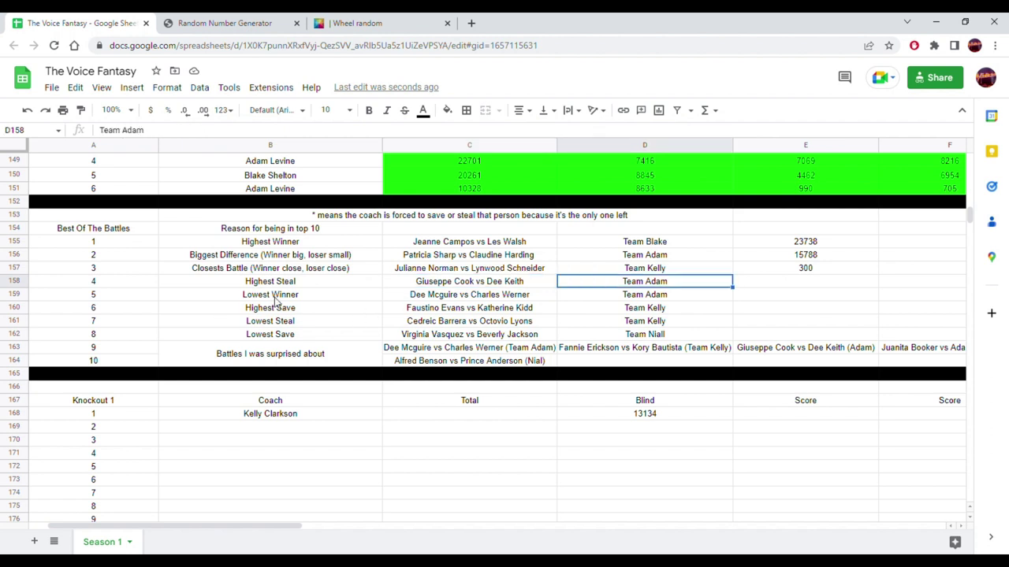
{"action": "left_click", "coordinate": [317, 298]}
{"action": "left_click", "coordinate": [446, 300]}
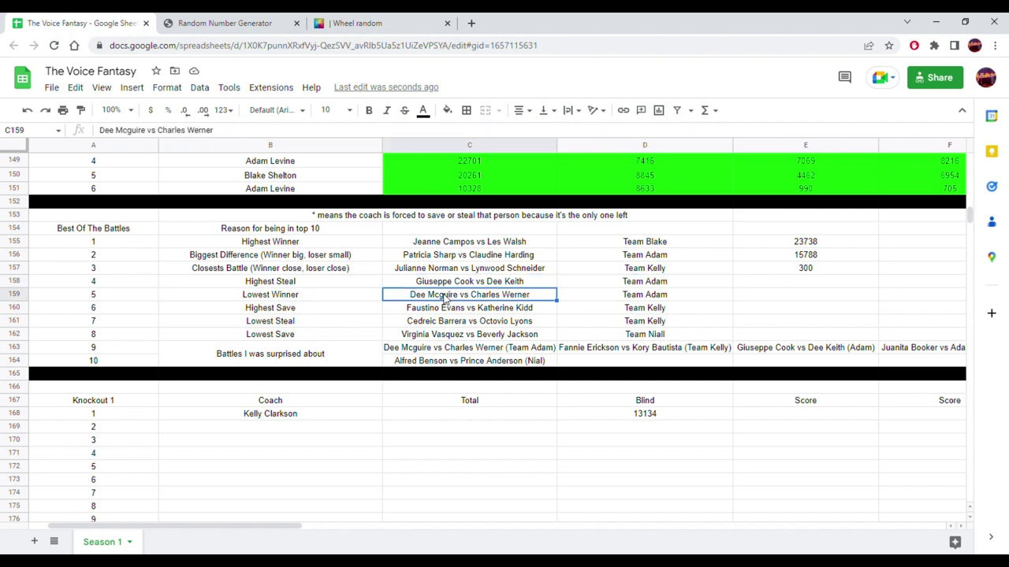
{"action": "left_click", "coordinate": [653, 299]}
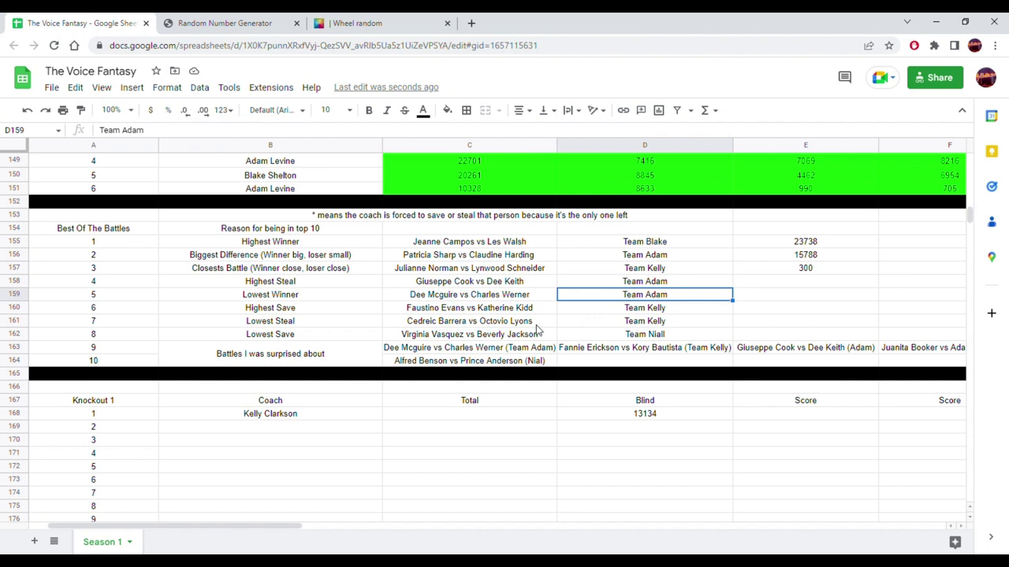
{"action": "left_click", "coordinate": [319, 312]}
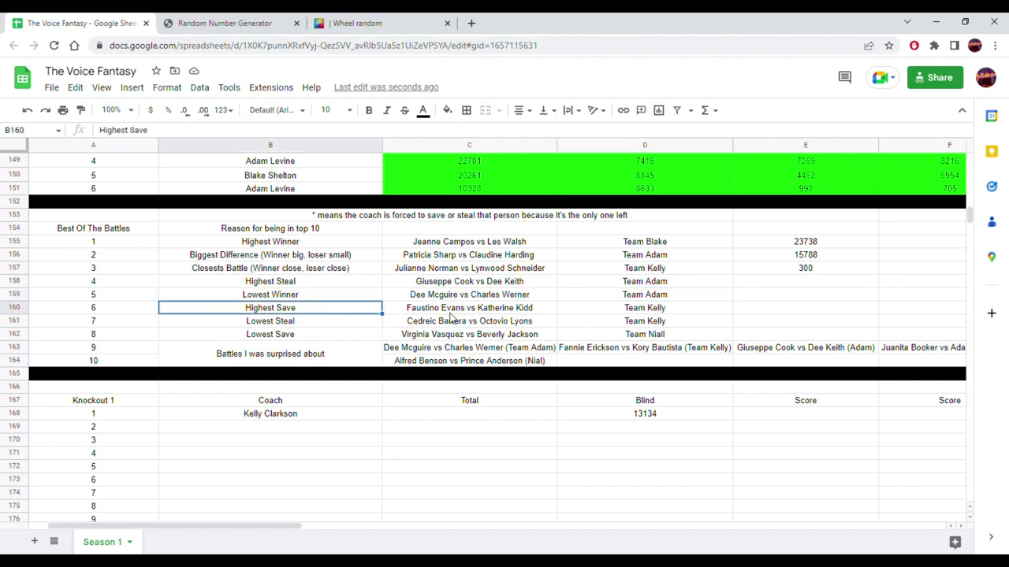
{"action": "left_click", "coordinate": [453, 313]}
{"action": "left_click", "coordinate": [665, 312]}
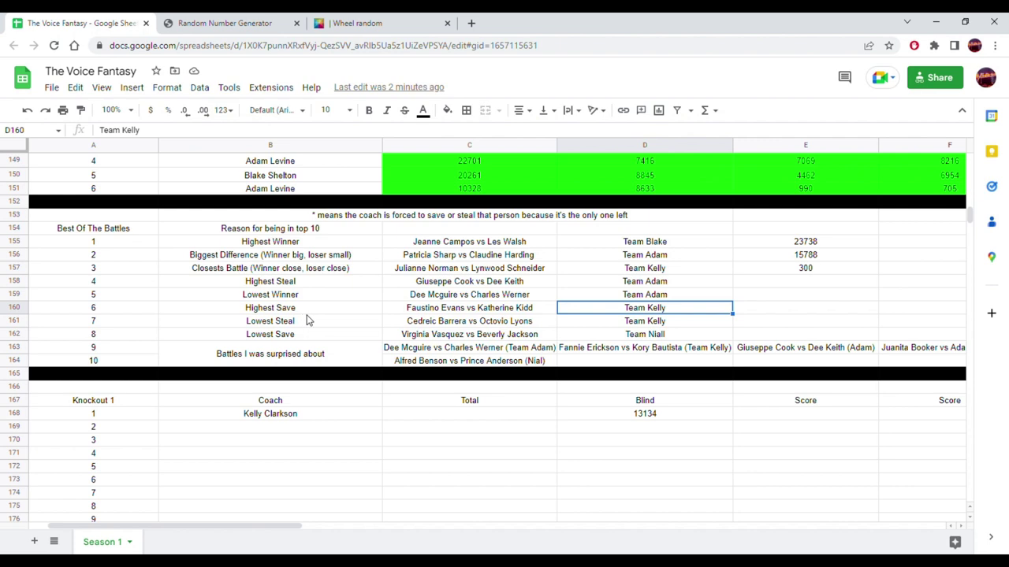
{"action": "left_click", "coordinate": [314, 308]}
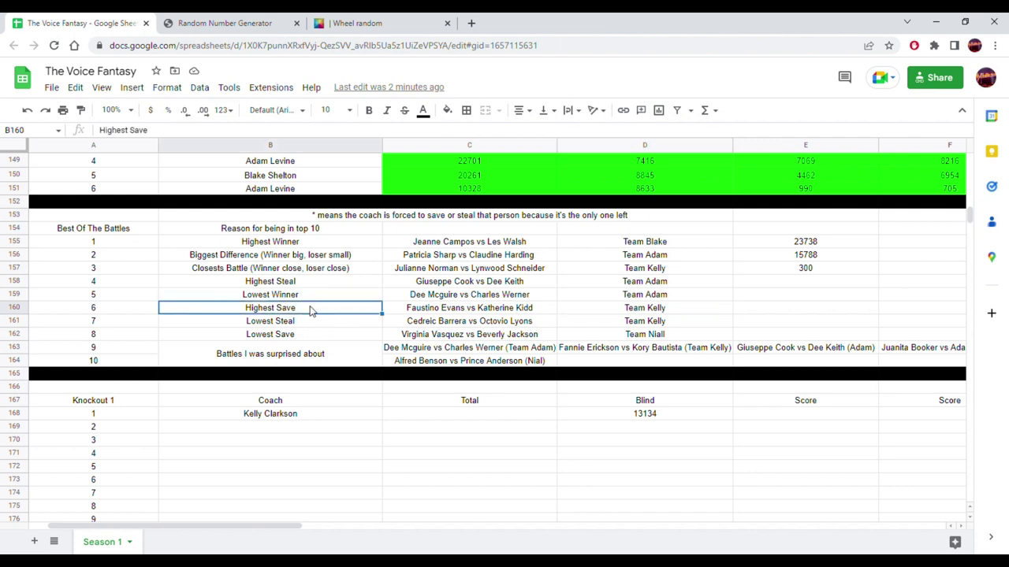
{"action": "scroll", "coordinate": [377, 323], "scroll_direction": "up", "scroll_amount": 3}
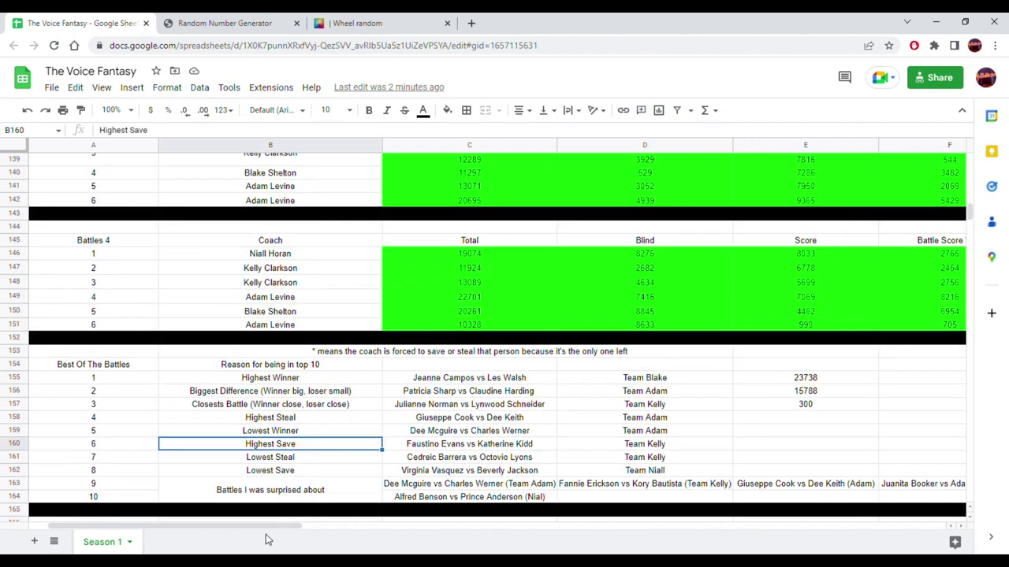
{"action": "scroll", "coordinate": [267, 536], "scroll_direction": "right", "scroll_amount": 5}
{"action": "scroll", "coordinate": [266, 536], "scroll_direction": "left", "scroll_amount": 5}
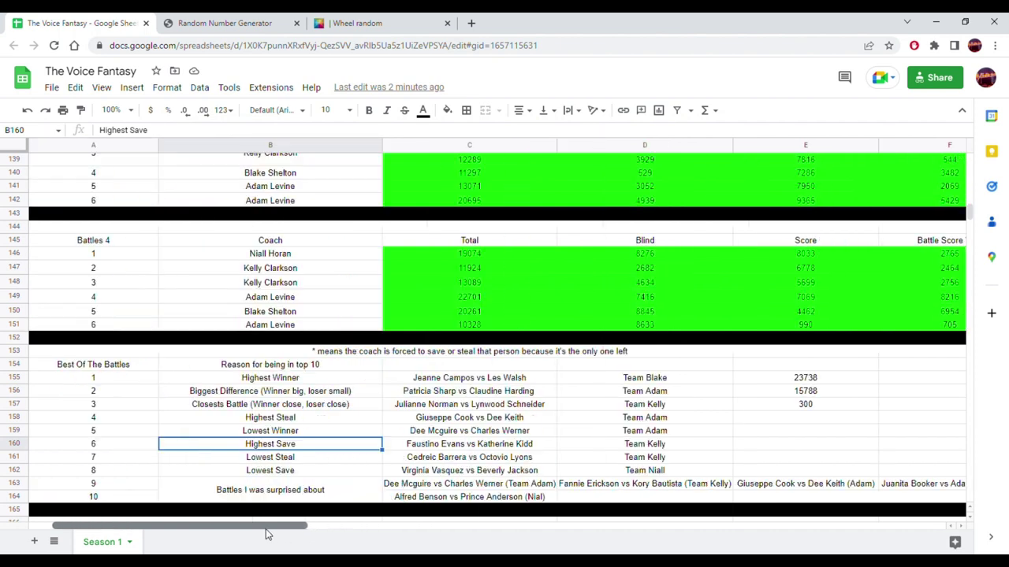
{"action": "left_click", "coordinate": [319, 380]}
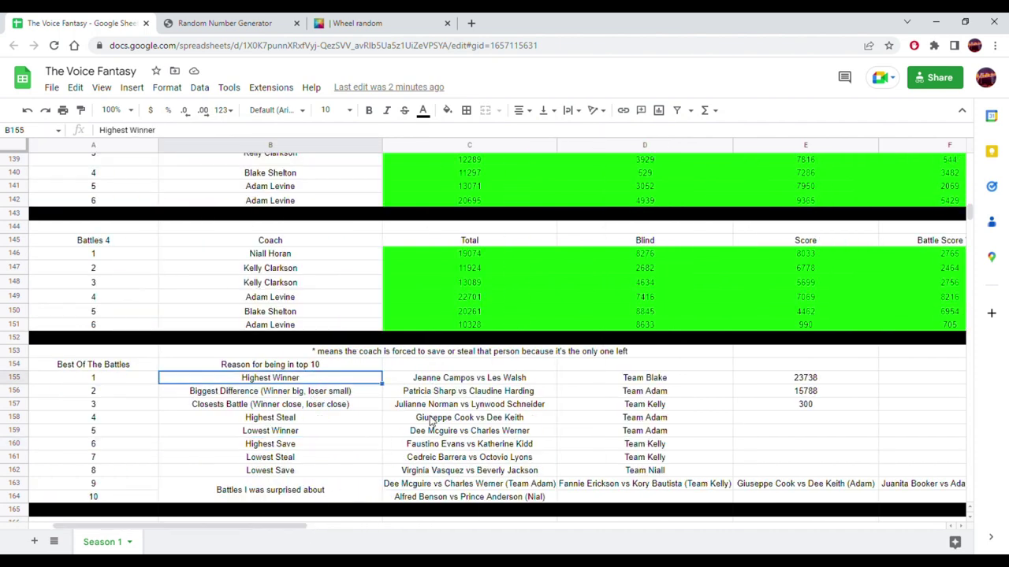
{"action": "scroll", "coordinate": [406, 385], "scroll_direction": "up", "scroll_amount": 5}
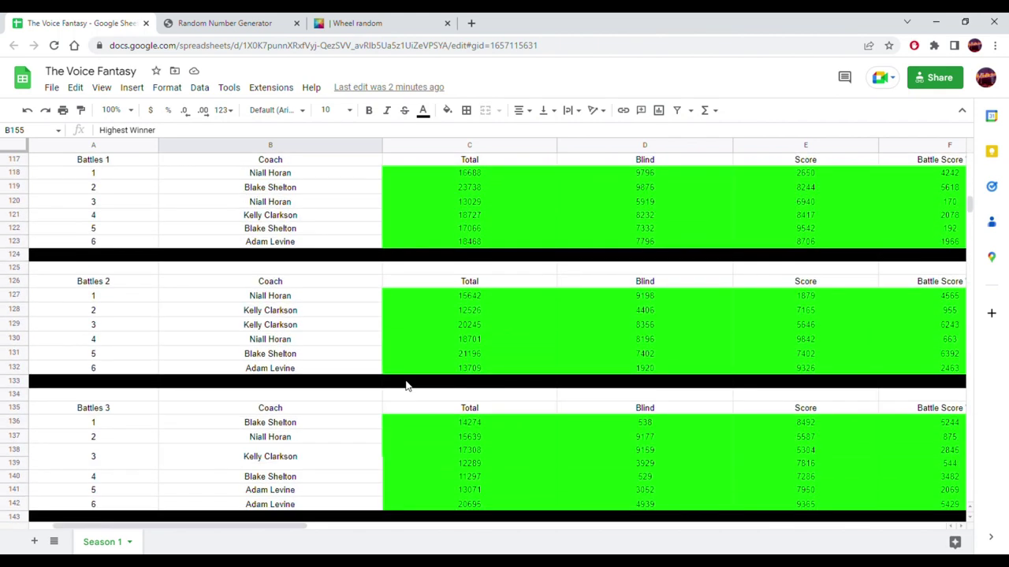
{"action": "scroll", "coordinate": [406, 385], "scroll_direction": "down", "scroll_amount": 5}
{"action": "left_click", "coordinate": [453, 411]}
{"action": "scroll", "coordinate": [414, 411], "scroll_direction": "up", "scroll_amount": 5}
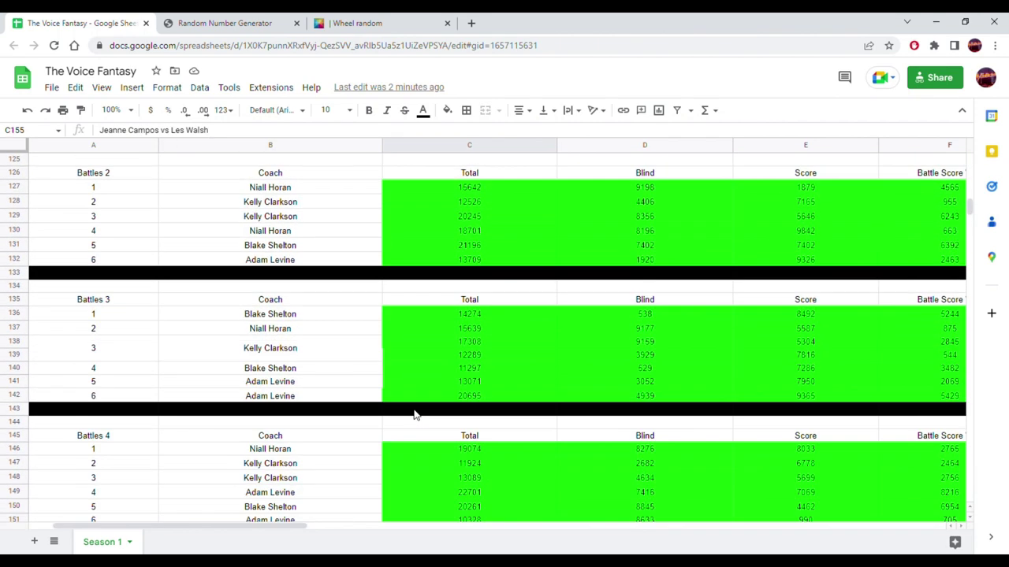
{"action": "left_click_drag", "start_coordinate": [290, 533], "coordinate": [473, 535]}
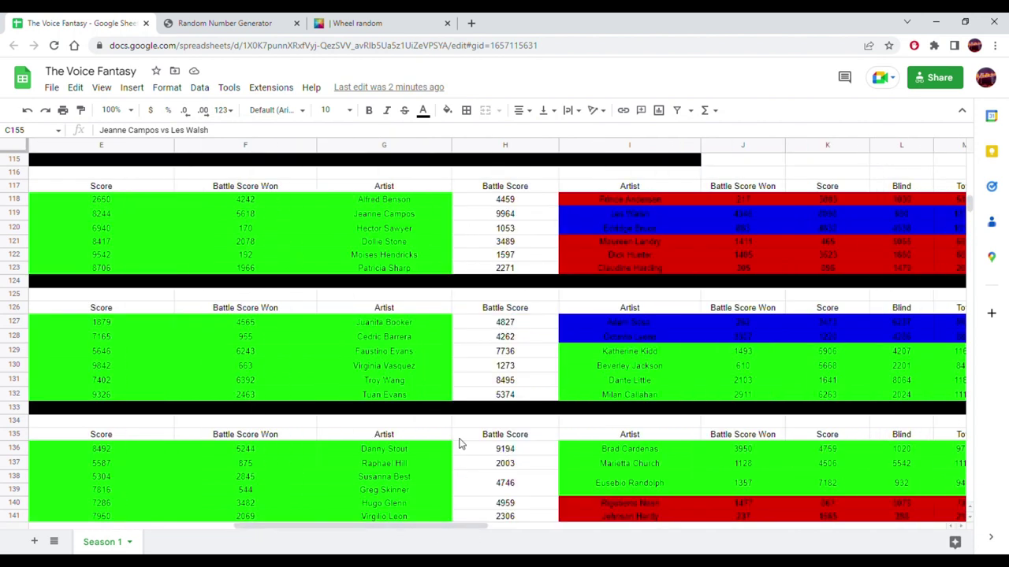
{"action": "left_click", "coordinate": [410, 214]}
{"action": "left_click_drag", "start_coordinate": [389, 223], "coordinate": [680, 219]}
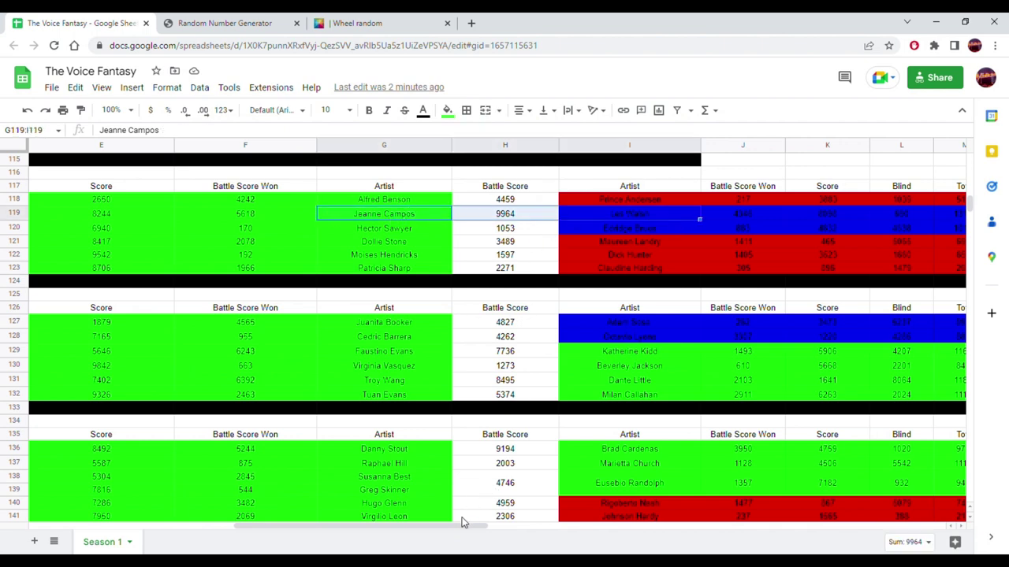
{"action": "left_click_drag", "start_coordinate": [463, 523], "coordinate": [325, 524]}
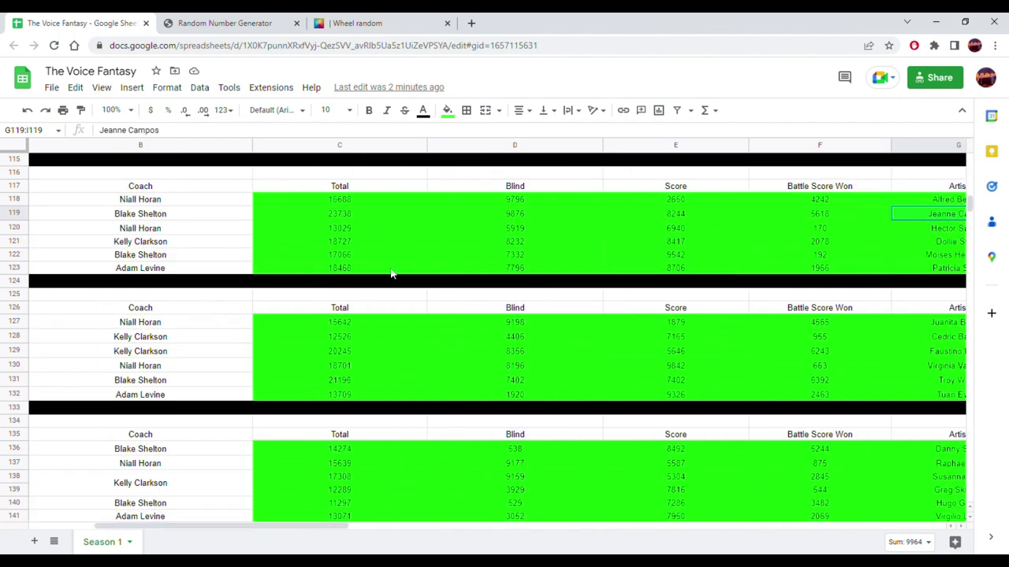
{"action": "left_click", "coordinate": [349, 221]}
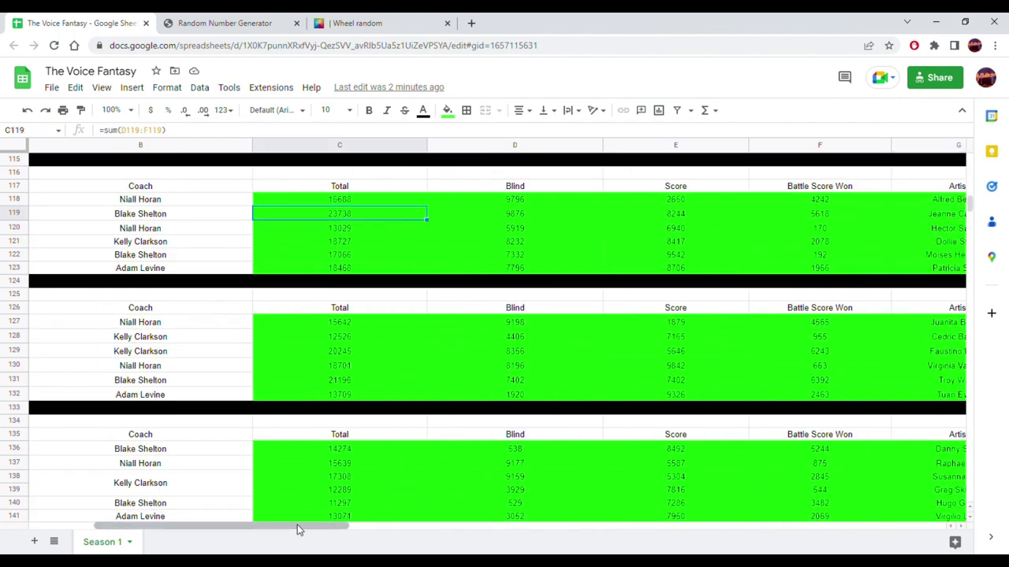
{"action": "left_click_drag", "start_coordinate": [299, 529], "coordinate": [455, 530]}
{"action": "left_click_drag", "start_coordinate": [533, 530], "coordinate": [159, 502]}
{"action": "scroll", "coordinate": [244, 404], "scroll_direction": "down", "scroll_amount": 5}
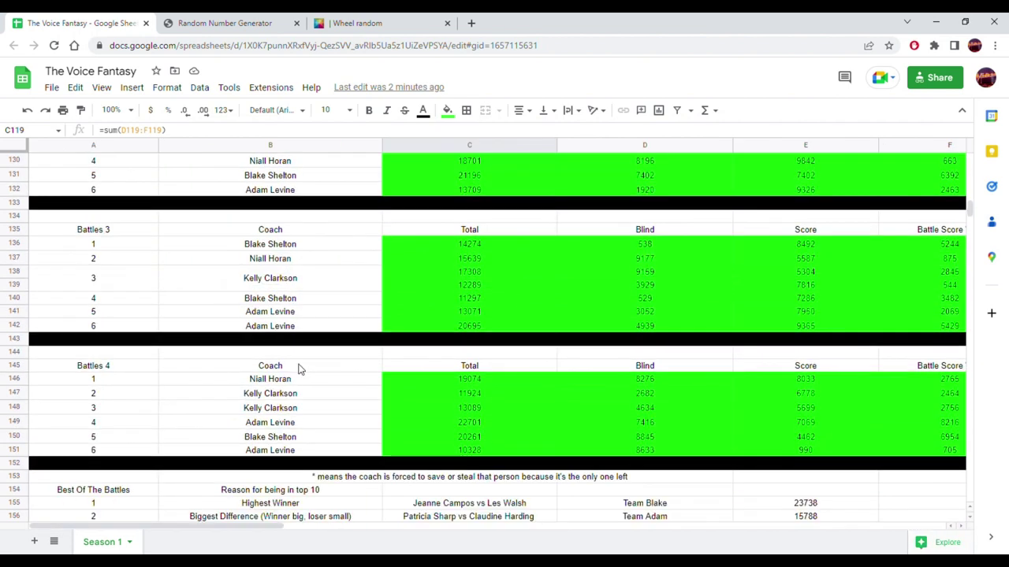
{"action": "scroll", "coordinate": [310, 359], "scroll_direction": "down", "scroll_amount": 1}
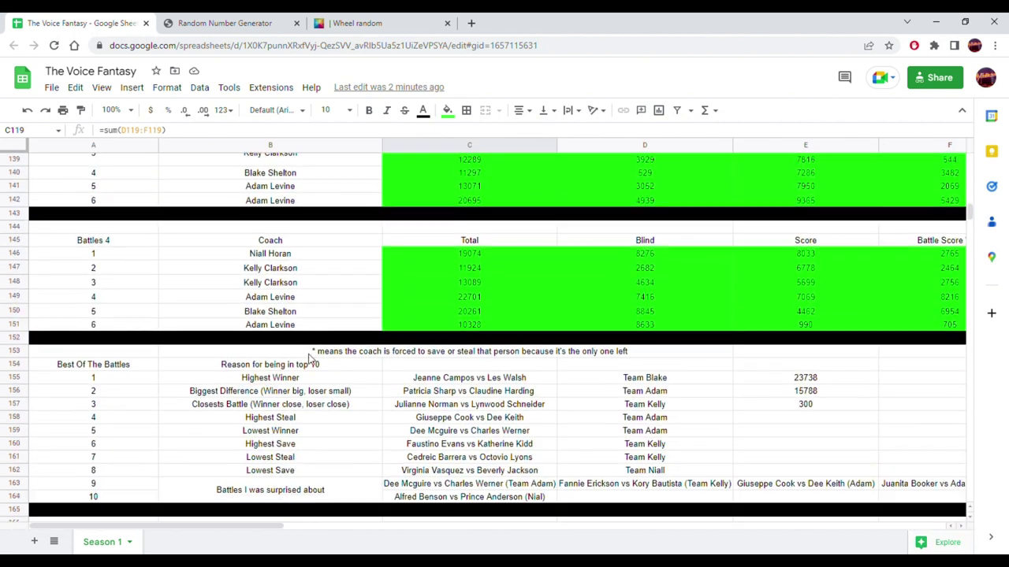
{"action": "left_click", "coordinate": [313, 398]}
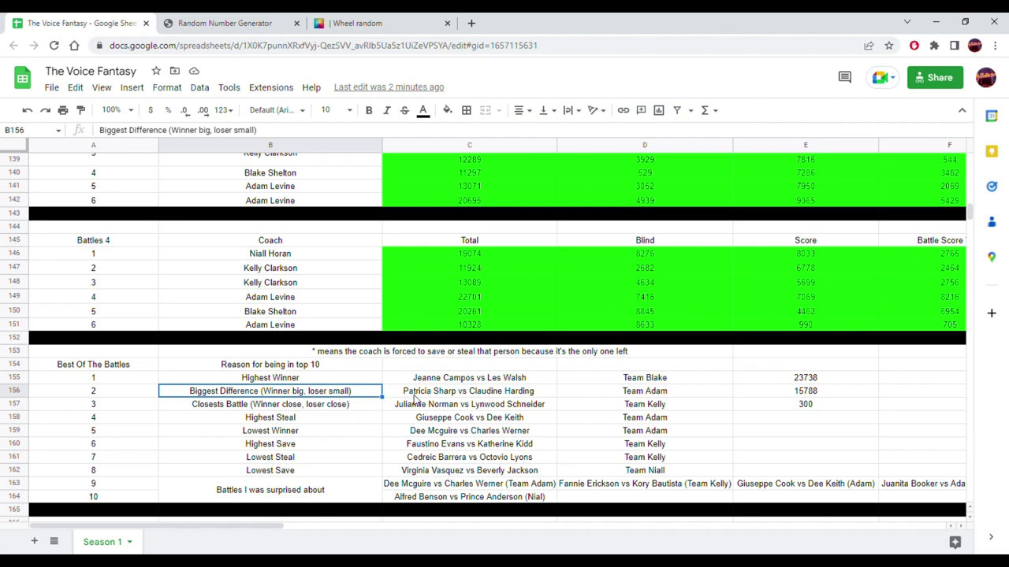
{"action": "scroll", "coordinate": [410, 400], "scroll_direction": "up", "scroll_amount": 3}
{"action": "scroll", "coordinate": [409, 396], "scroll_direction": "down", "scroll_amount": 3}
{"action": "scroll", "coordinate": [399, 317], "scroll_direction": "up", "scroll_amount": 4}
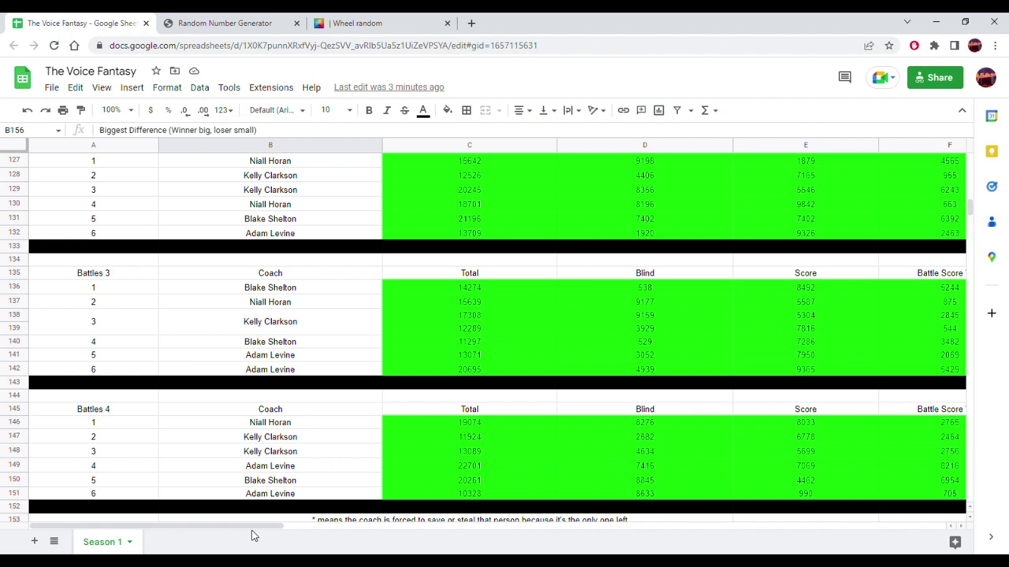
{"action": "left_click_drag", "start_coordinate": [252, 526], "coordinate": [400, 526]}
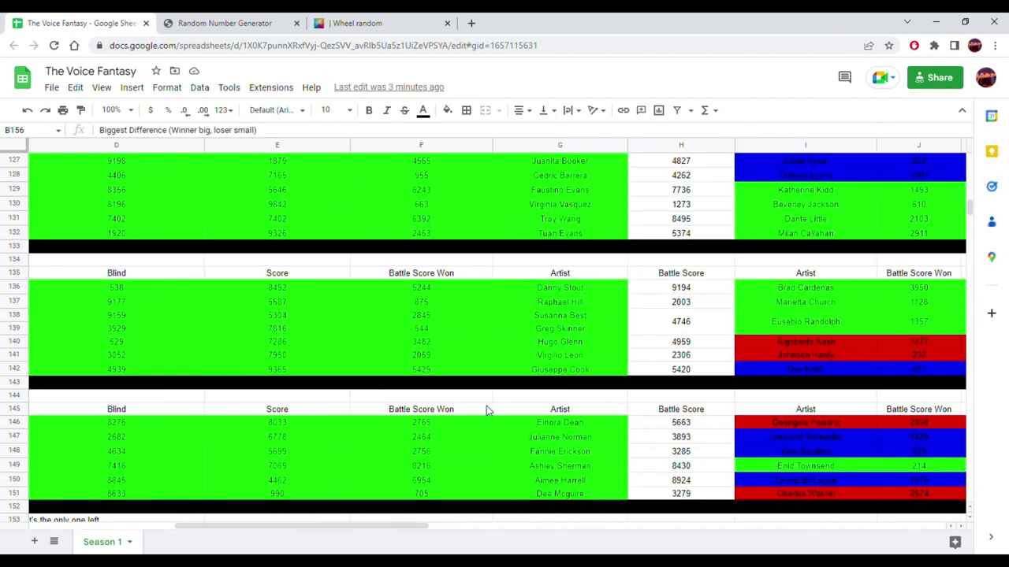
{"action": "scroll", "coordinate": [493, 402], "scroll_direction": "up", "scroll_amount": 4}
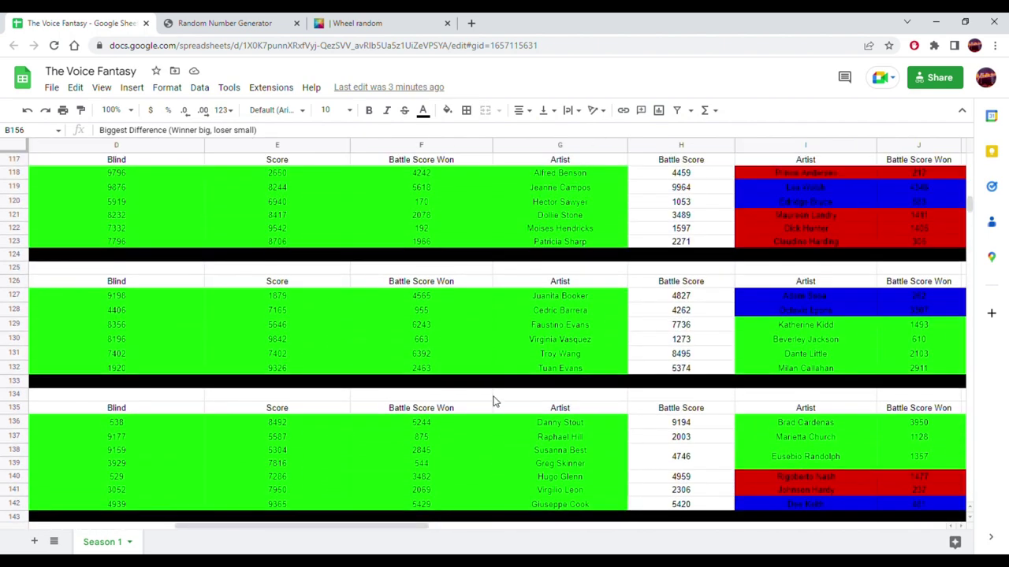
{"action": "left_click", "coordinate": [585, 242]}
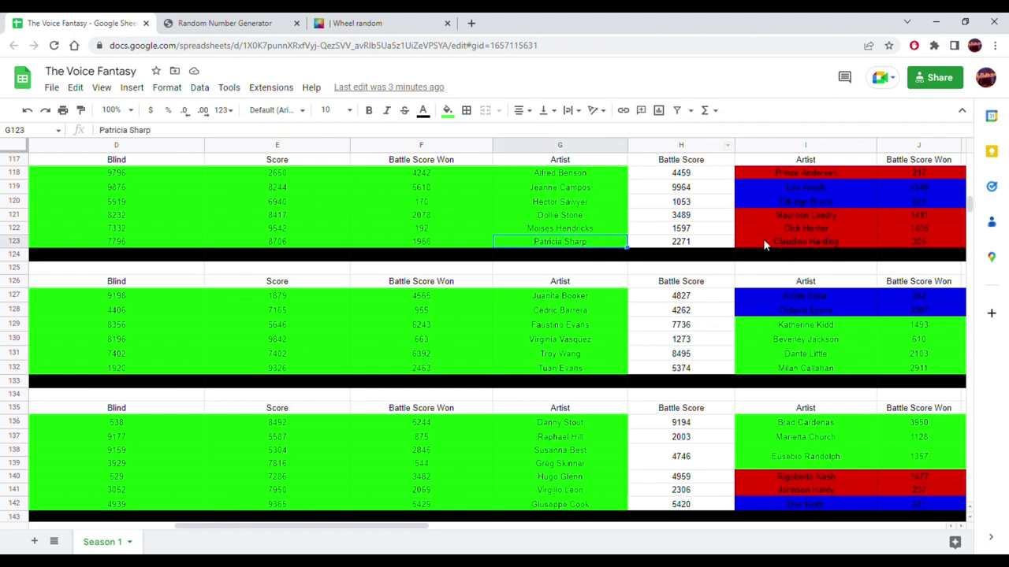
{"action": "left_click", "coordinate": [783, 240]}
{"action": "left_click_drag", "start_coordinate": [432, 522], "coordinate": [264, 494]}
{"action": "scroll", "coordinate": [499, 299], "scroll_direction": "down", "scroll_amount": 5}
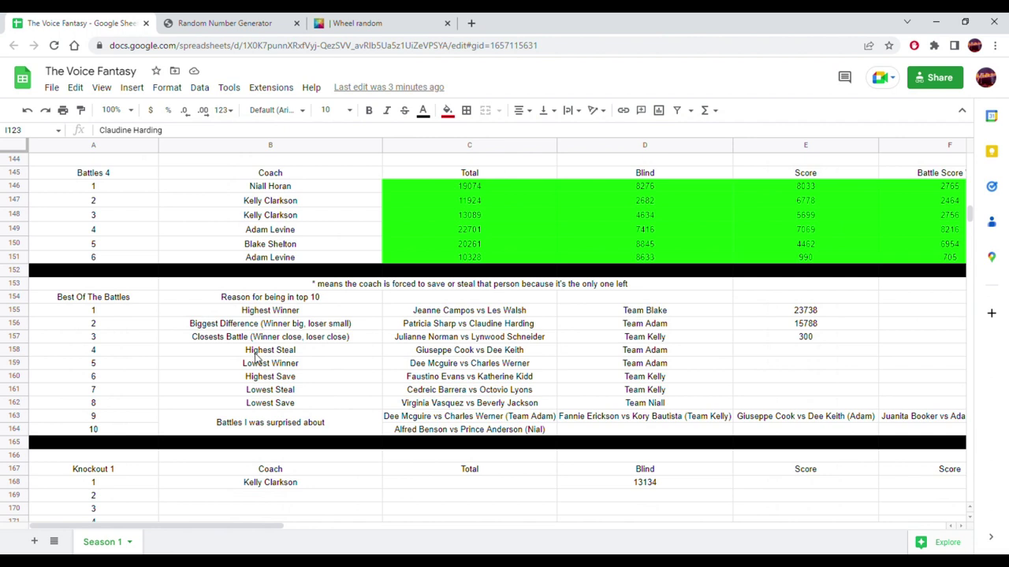
{"action": "left_click_drag", "start_coordinate": [287, 315], "coordinate": [289, 325]}
{"action": "left_click", "coordinate": [290, 341]}
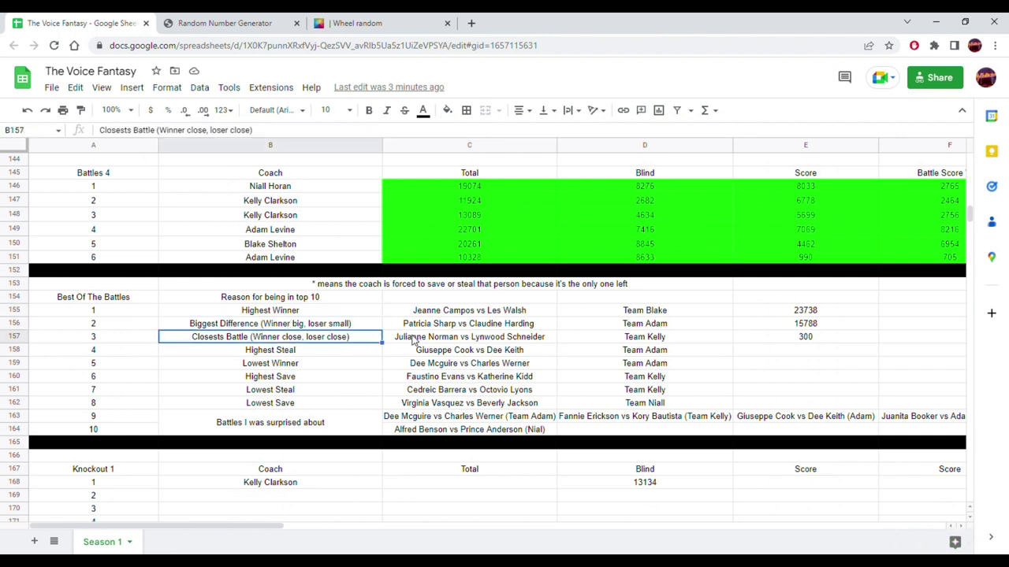
{"action": "scroll", "coordinate": [401, 340], "scroll_direction": "up", "scroll_amount": 8}
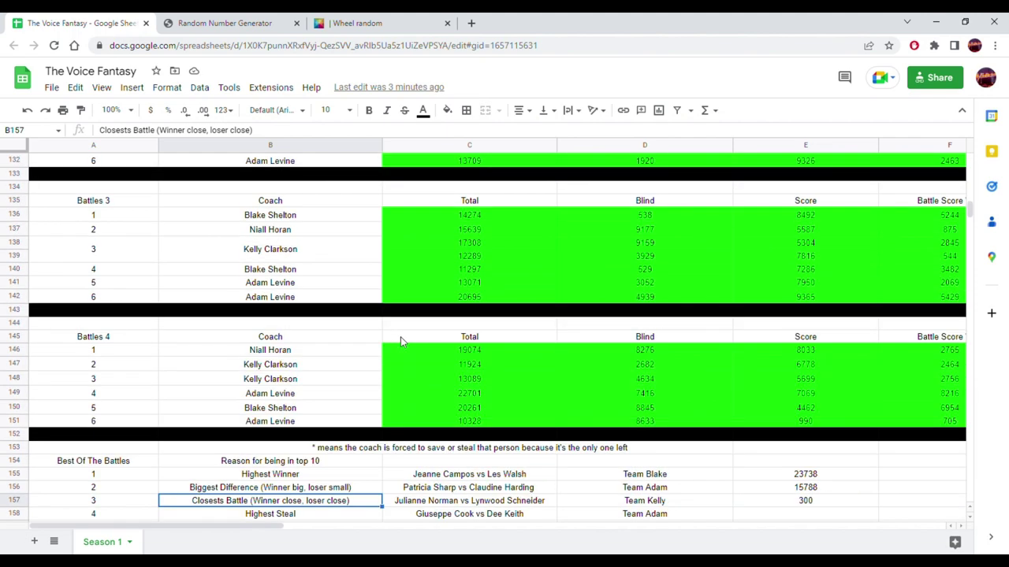
{"action": "scroll", "coordinate": [398, 343], "scroll_direction": "up", "scroll_amount": 5}
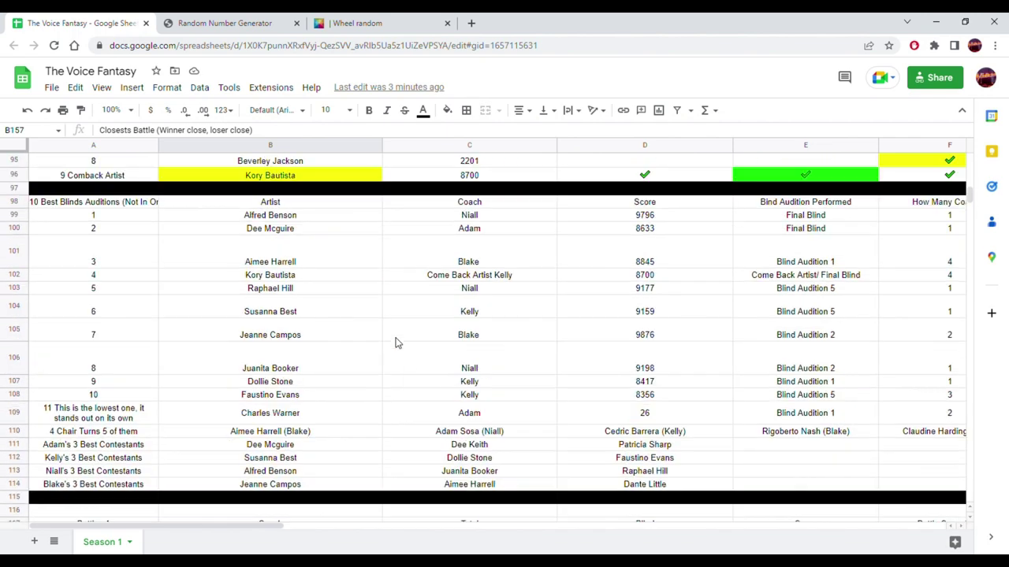
{"action": "scroll", "coordinate": [376, 429], "scroll_direction": "down", "scroll_amount": 6}
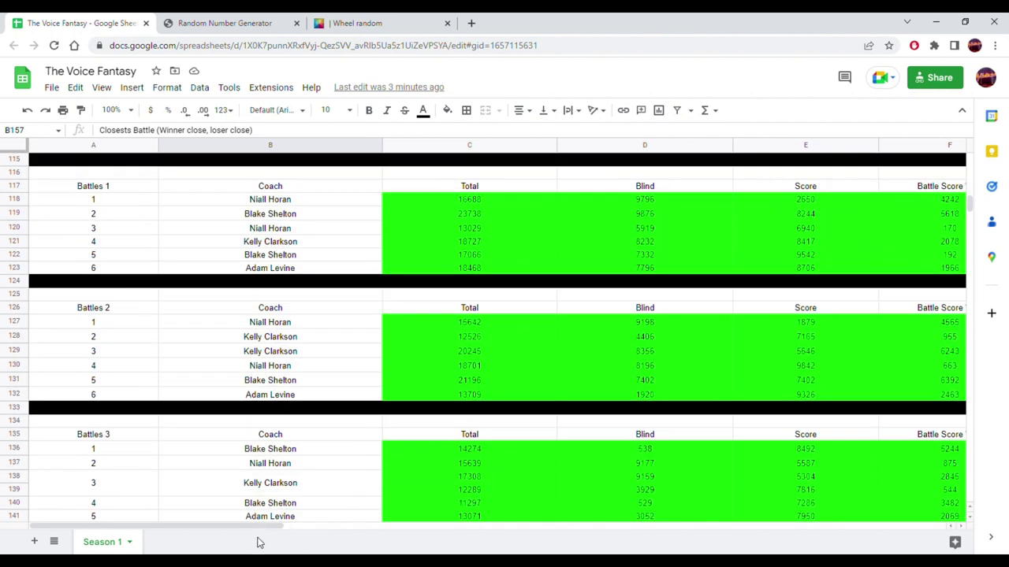
{"action": "left_click_drag", "start_coordinate": [263, 531], "coordinate": [394, 532]}
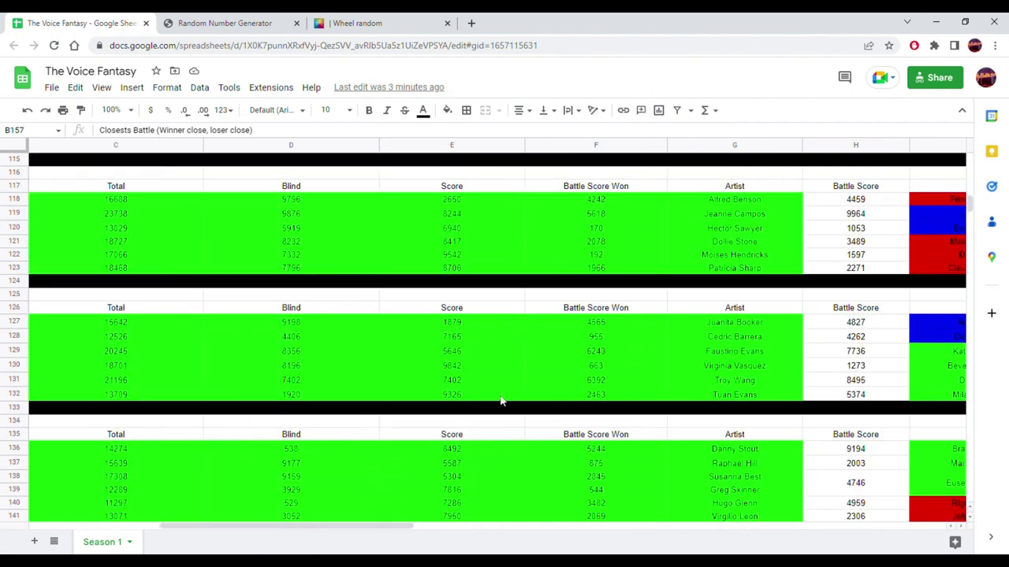
{"action": "scroll", "coordinate": [522, 378], "scroll_direction": "down", "scroll_amount": 4}
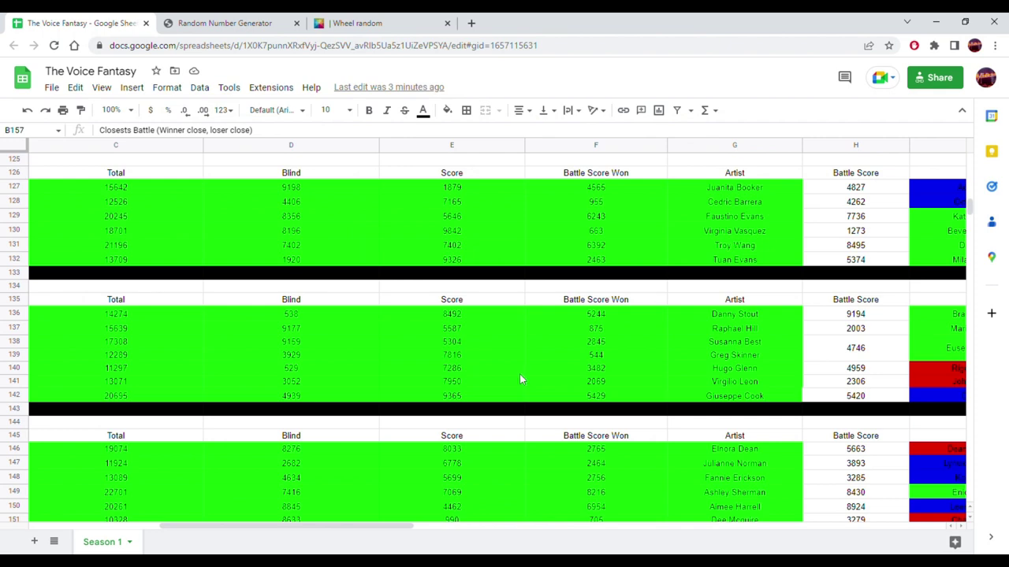
{"action": "scroll", "coordinate": [520, 380], "scroll_direction": "down", "scroll_amount": 1}
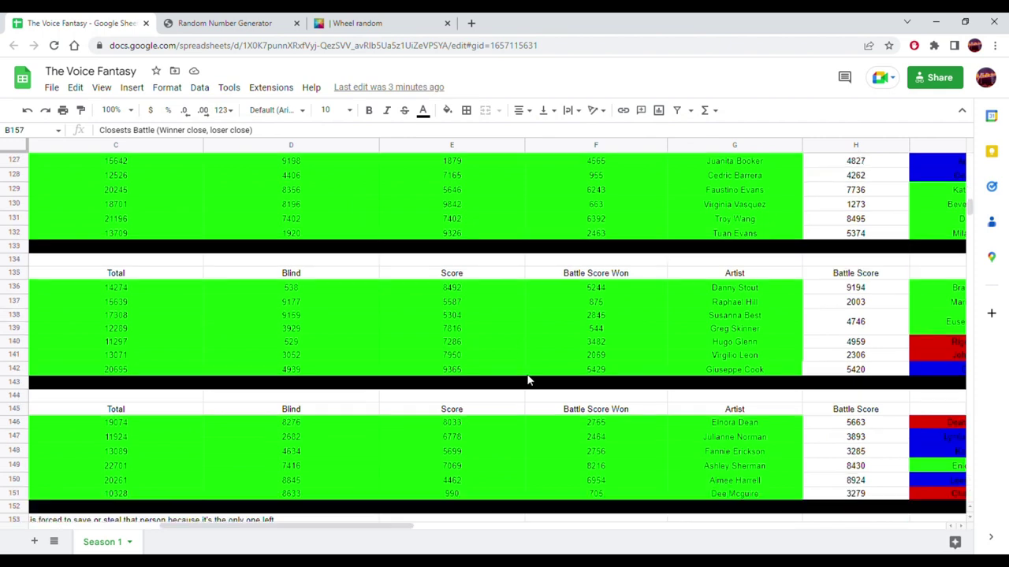
{"action": "left_click", "coordinate": [134, 437]}
{"action": "left_click_drag", "start_coordinate": [289, 526], "coordinate": [158, 526]}
{"action": "scroll", "coordinate": [453, 367], "scroll_direction": "down", "scroll_amount": 5}
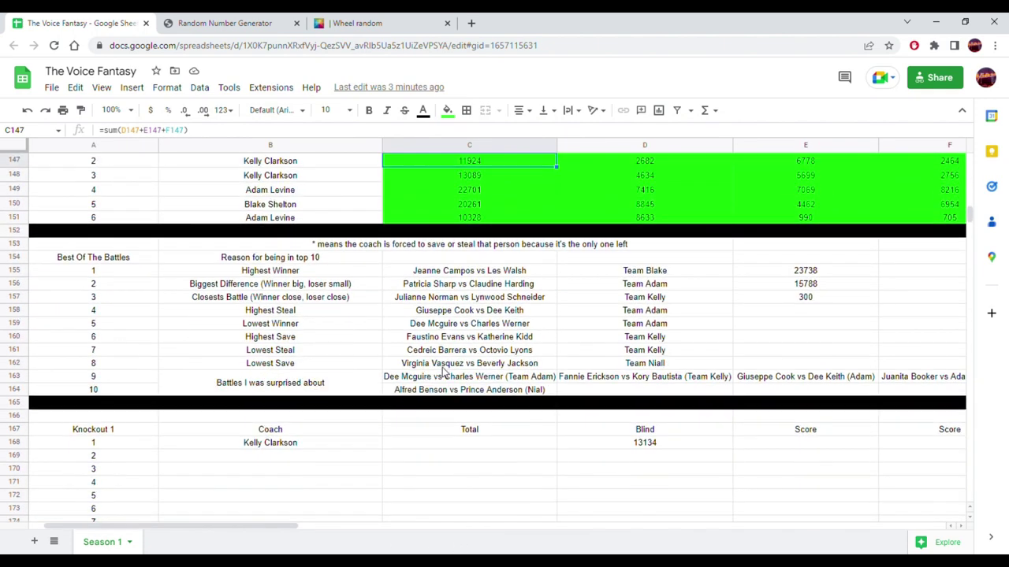
{"action": "left_click", "coordinate": [287, 302]}
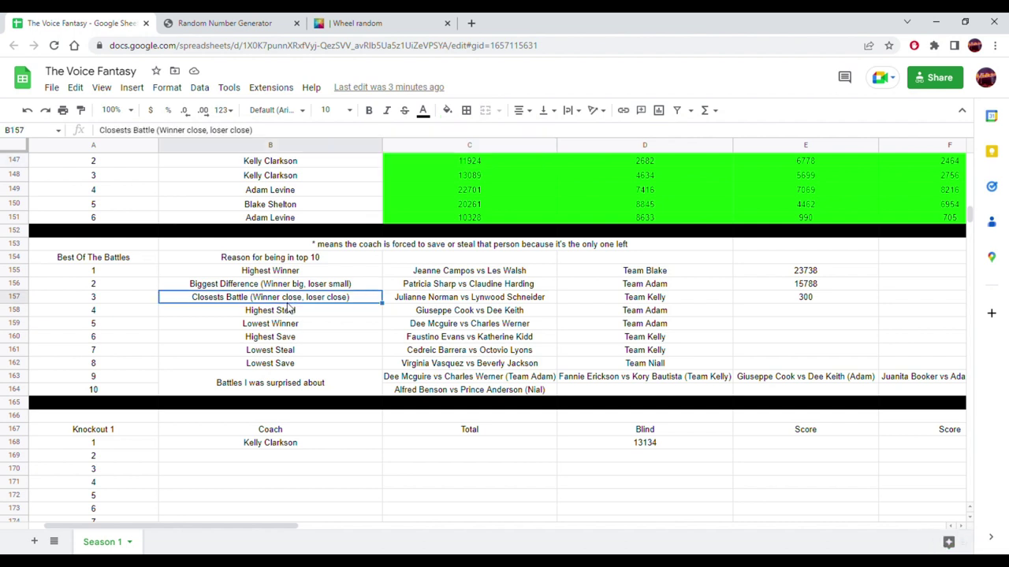
{"action": "left_click", "coordinate": [286, 317]}
{"action": "left_click", "coordinate": [446, 312]}
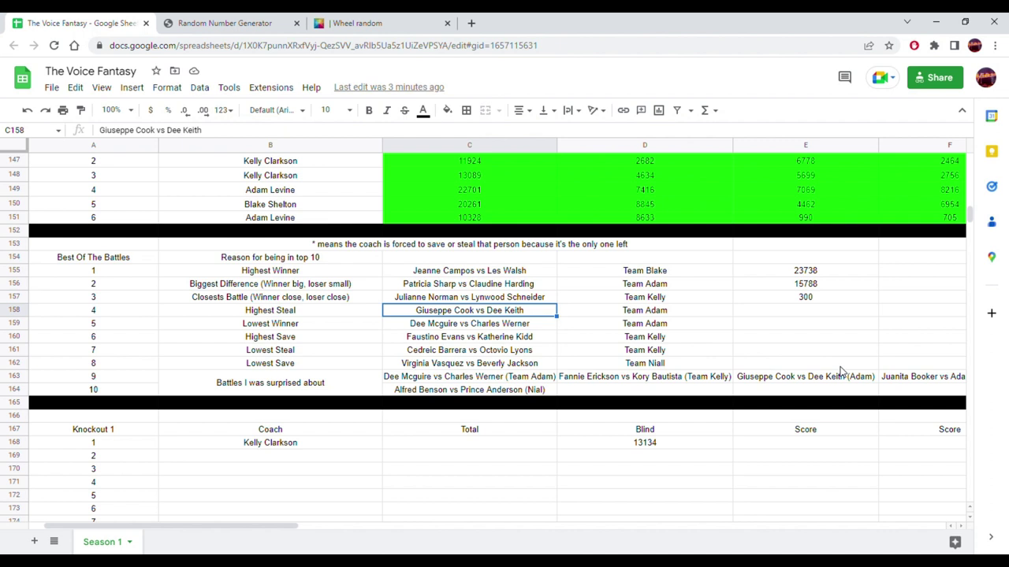
{"action": "scroll", "coordinate": [840, 370], "scroll_direction": "up", "scroll_amount": 4}
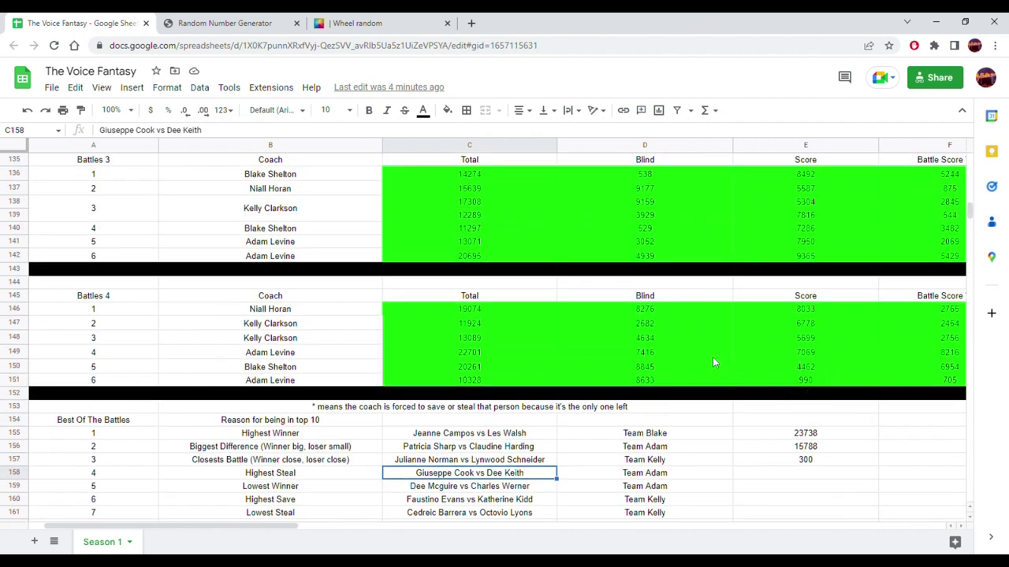
{"action": "scroll", "coordinate": [702, 357], "scroll_direction": "down", "scroll_amount": 2}
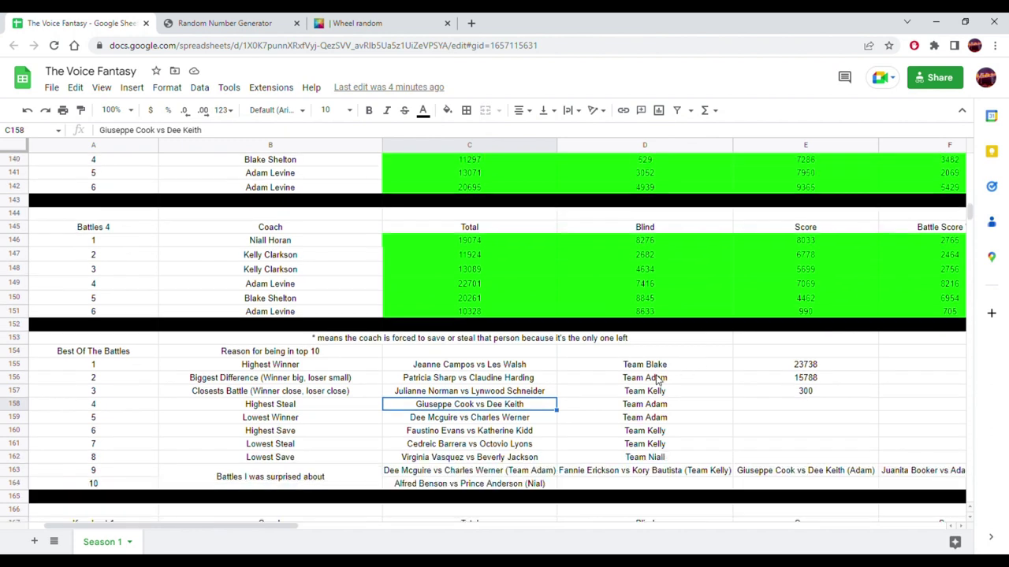
- Replace the merged B163:B164 label with 'Battles And Contestants to watch'
{"action": "left_click", "coordinate": [290, 481]}
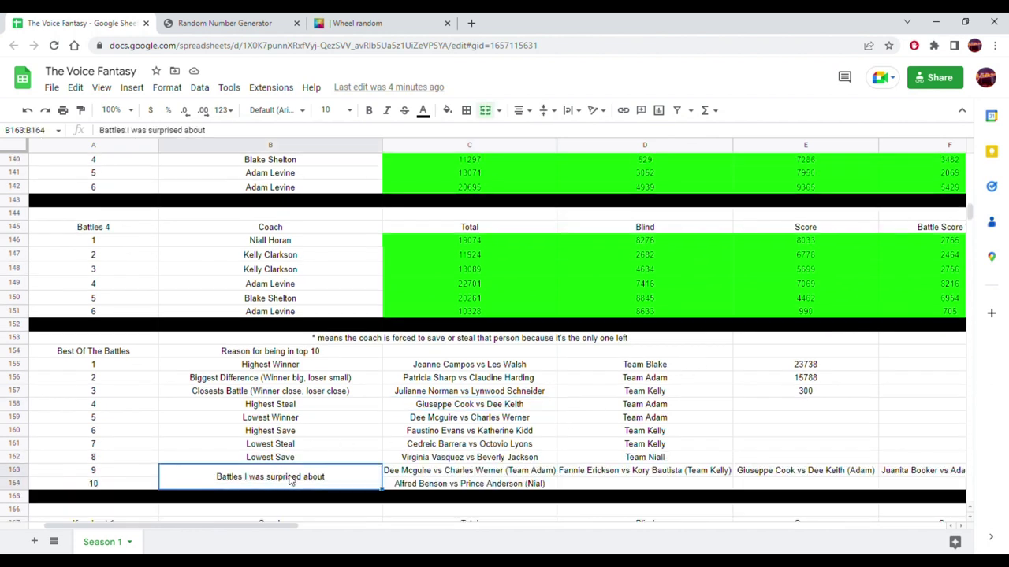
{"action": "type", "text": "Battles And Contestants to watch"}
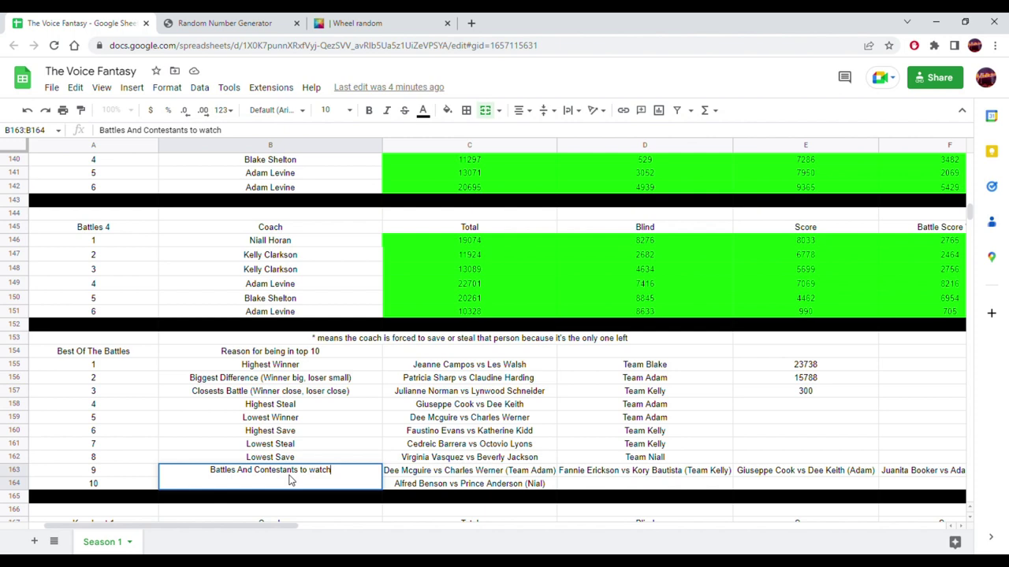
{"action": "left_click", "coordinate": [289, 479]}
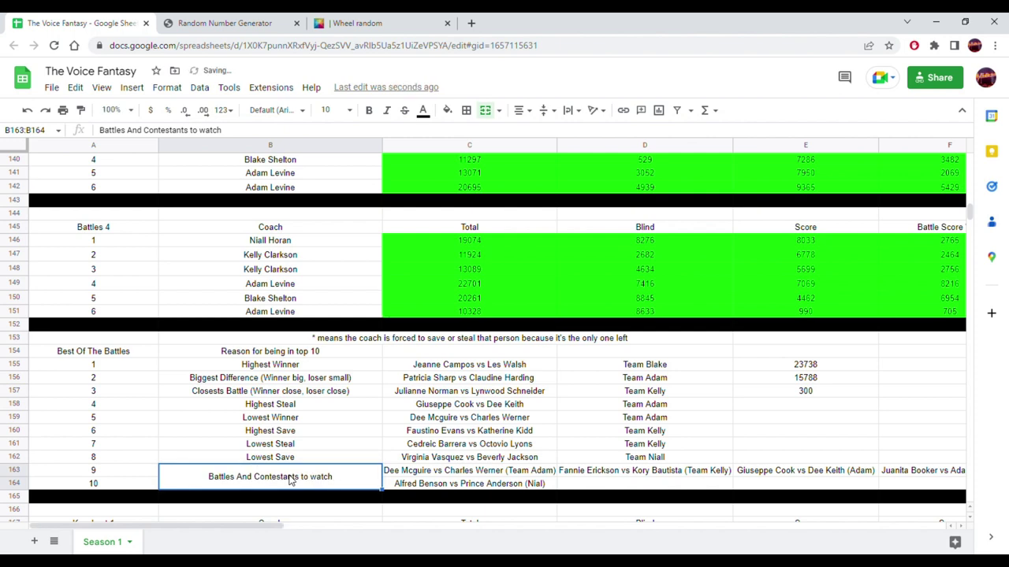
{"action": "left_click", "coordinate": [432, 422]}
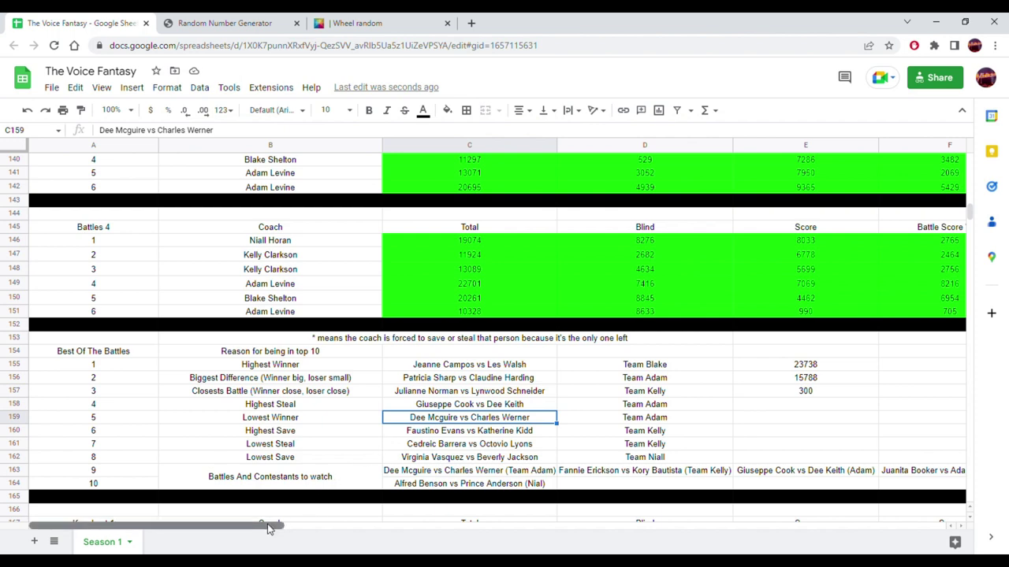
{"action": "left_click_drag", "start_coordinate": [268, 527], "coordinate": [426, 529]}
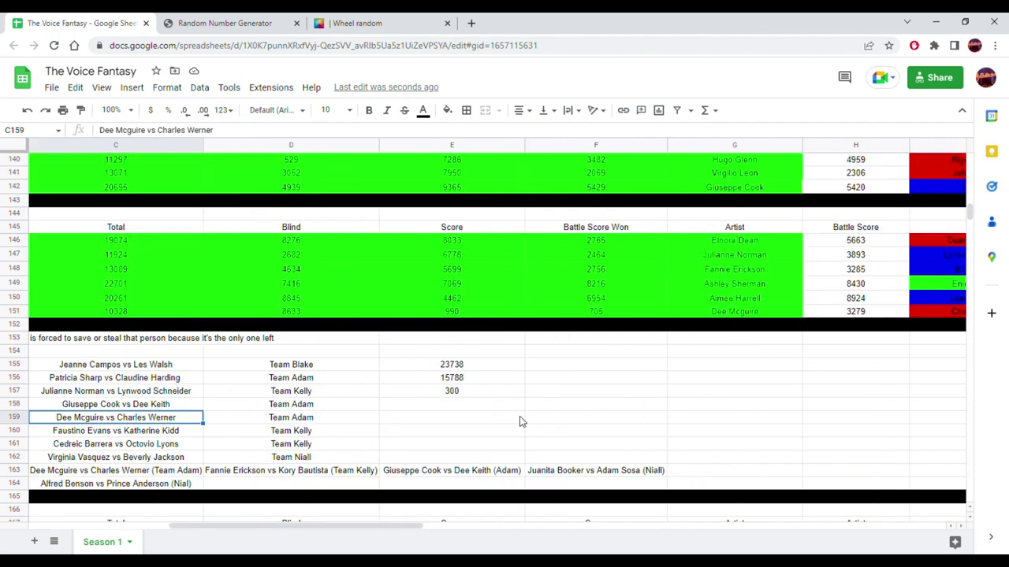
{"action": "left_click", "coordinate": [741, 189]}
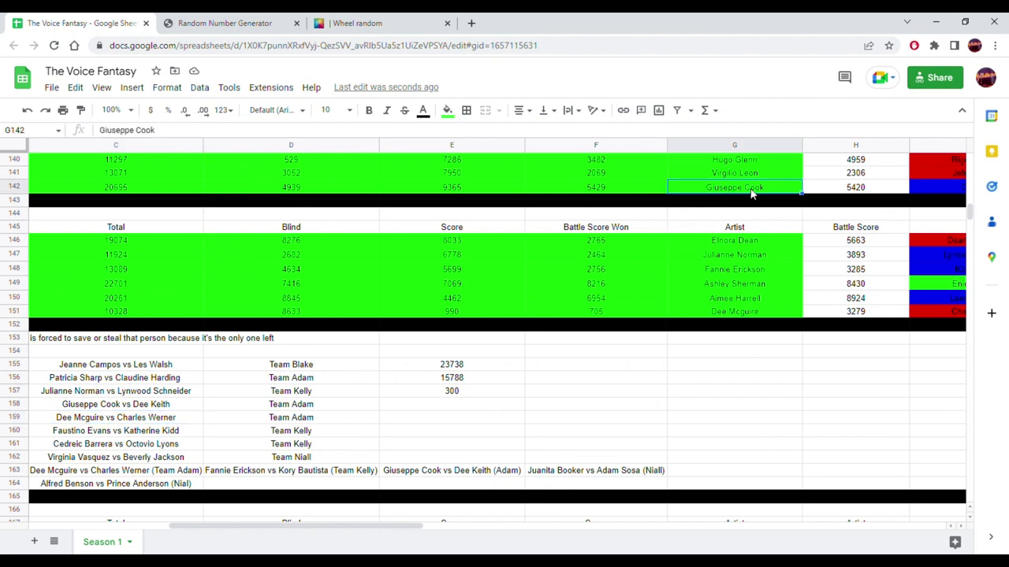
{"action": "left_click", "coordinate": [944, 191], "text": "shift"}
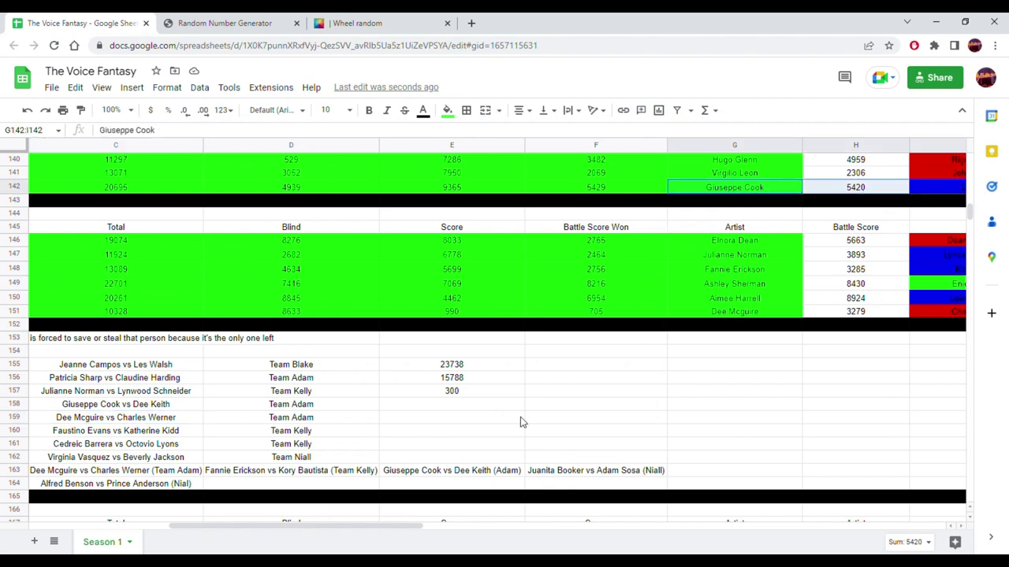
{"action": "left_click_drag", "start_coordinate": [325, 531], "coordinate": [214, 541]}
{"action": "left_click", "coordinate": [477, 431]}
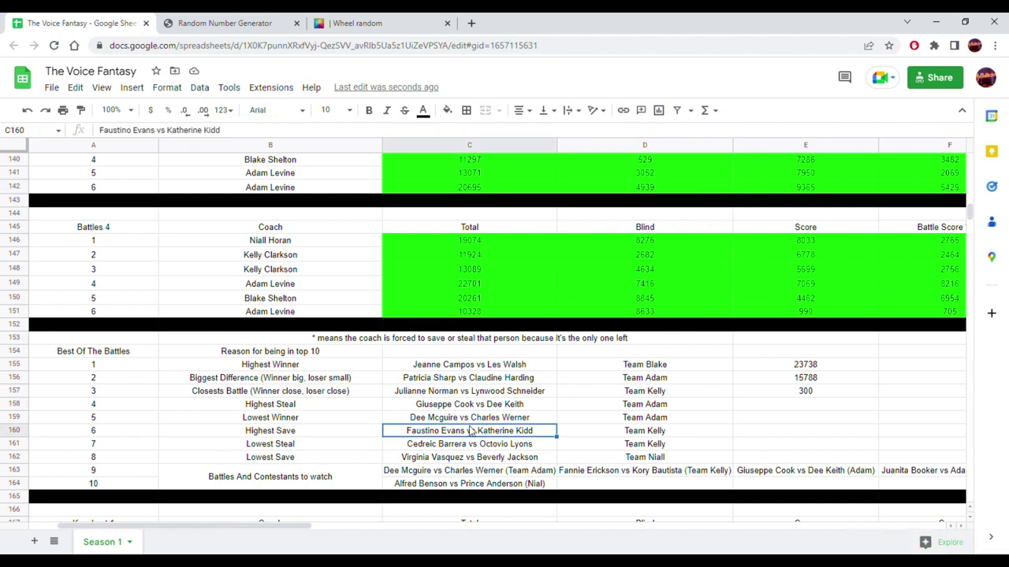
{"action": "left_click", "coordinate": [445, 406]}
{"action": "left_click", "coordinate": [446, 420]}
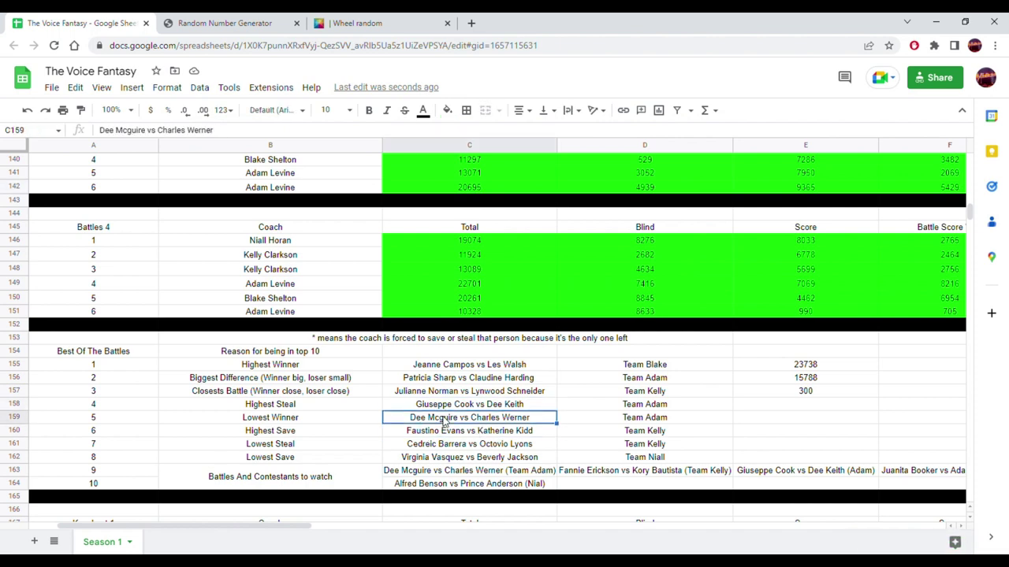
{"action": "left_click_drag", "start_coordinate": [213, 527], "coordinate": [371, 533]}
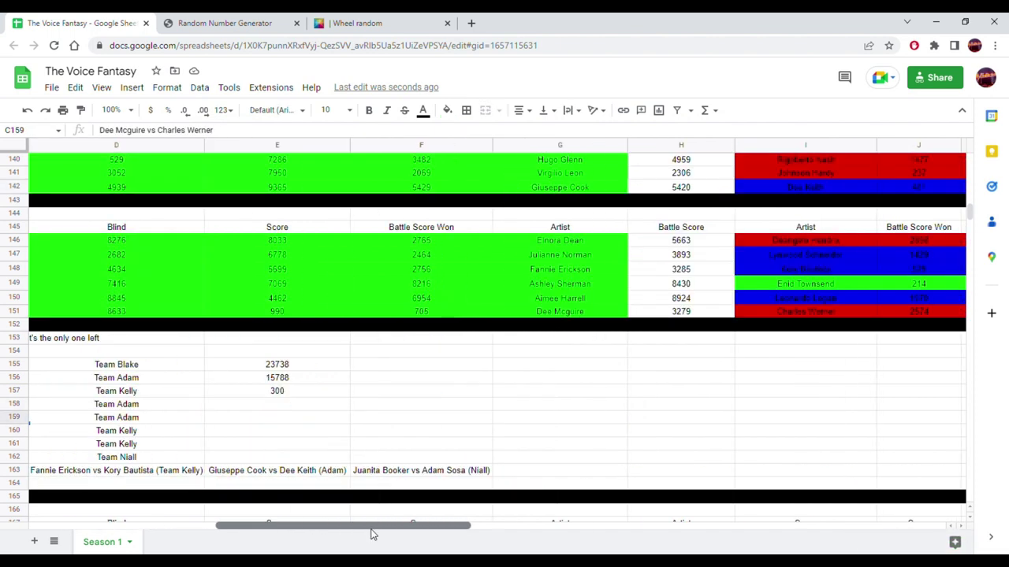
{"action": "left_click", "coordinate": [557, 312]}
{"action": "left_click_drag", "start_coordinate": [557, 313], "coordinate": [346, 313]}
{"action": "mouse_move", "coordinate": [243, 526]}
{"action": "left_mouse_down"}
{"action": "mouse_move", "coordinate": [486, 541]}
{"action": "mouse_move", "coordinate": [230, 531]}
{"action": "left_mouse_up"}
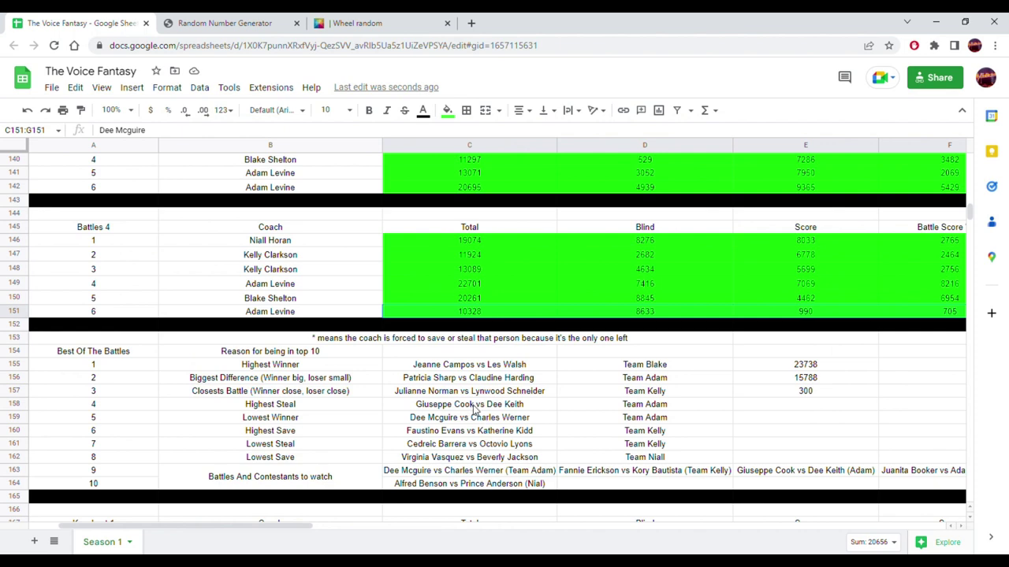
{"action": "left_click", "coordinate": [450, 438]}
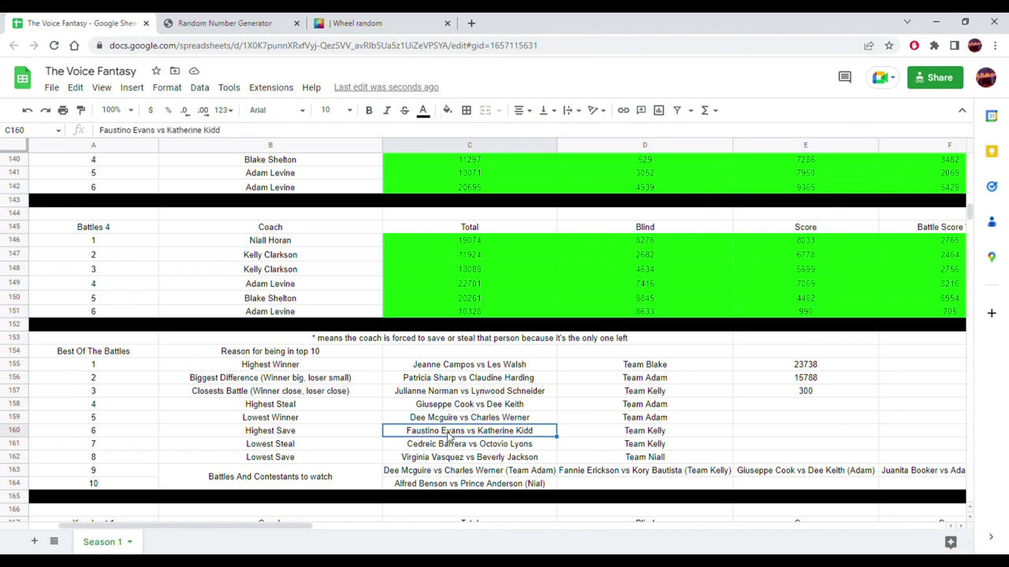
{"action": "left_click", "coordinate": [357, 434]}
{"action": "key", "text": "Right"}
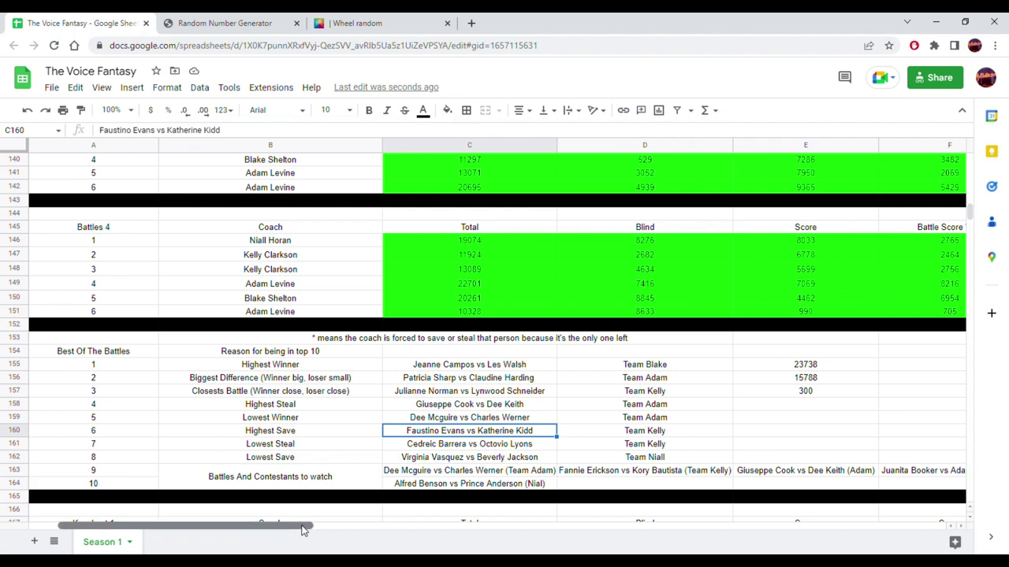
{"action": "left_click_drag", "start_coordinate": [303, 529], "coordinate": [509, 530]}
{"action": "scroll", "coordinate": [502, 378], "scroll_direction": "up", "scroll_amount": 5}
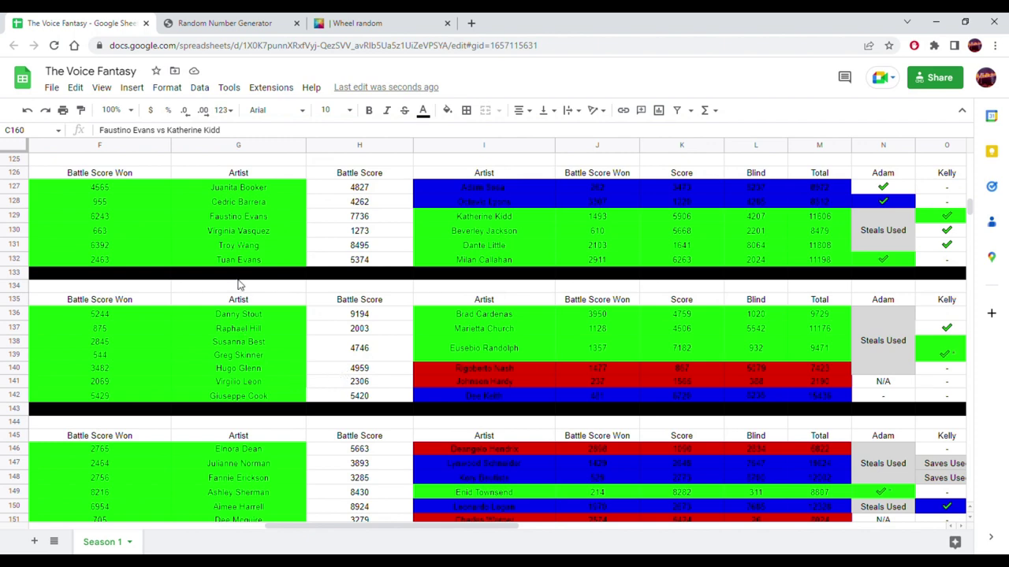
{"action": "scroll", "coordinate": [252, 390], "scroll_direction": "down", "scroll_amount": 1}
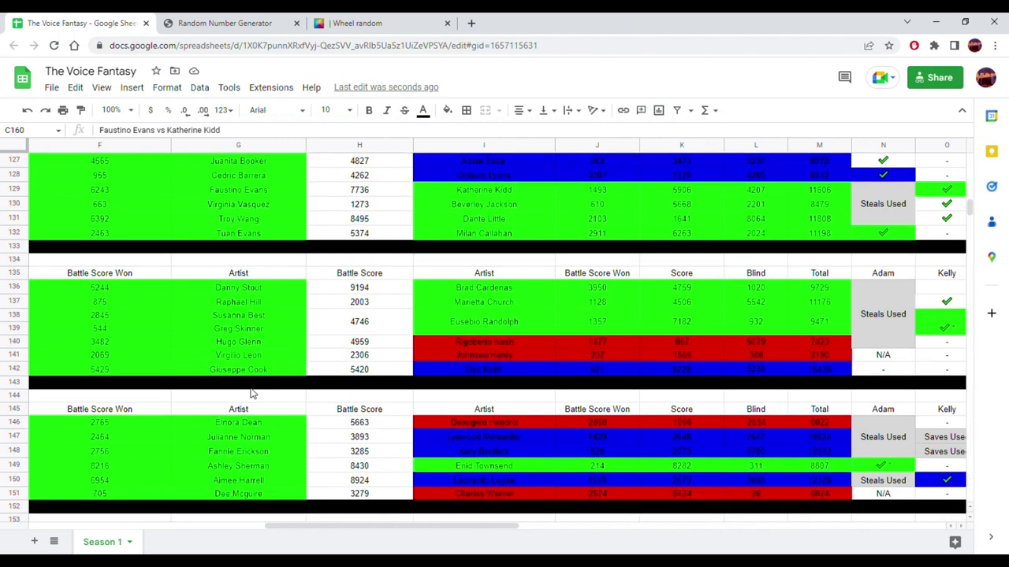
{"action": "scroll", "coordinate": [253, 393], "scroll_direction": "up", "scroll_amount": 4}
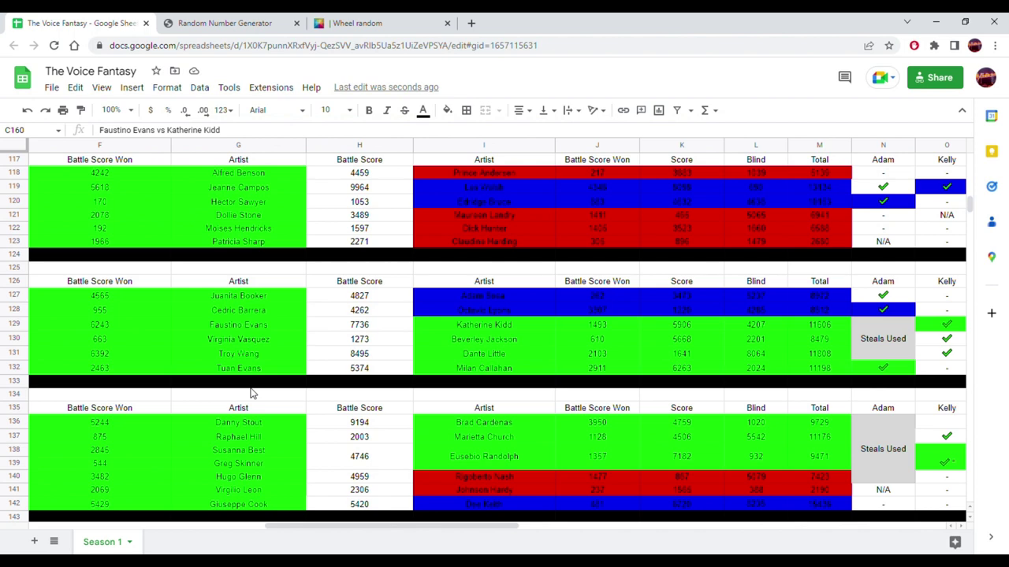
{"action": "left_click", "coordinate": [267, 332]}
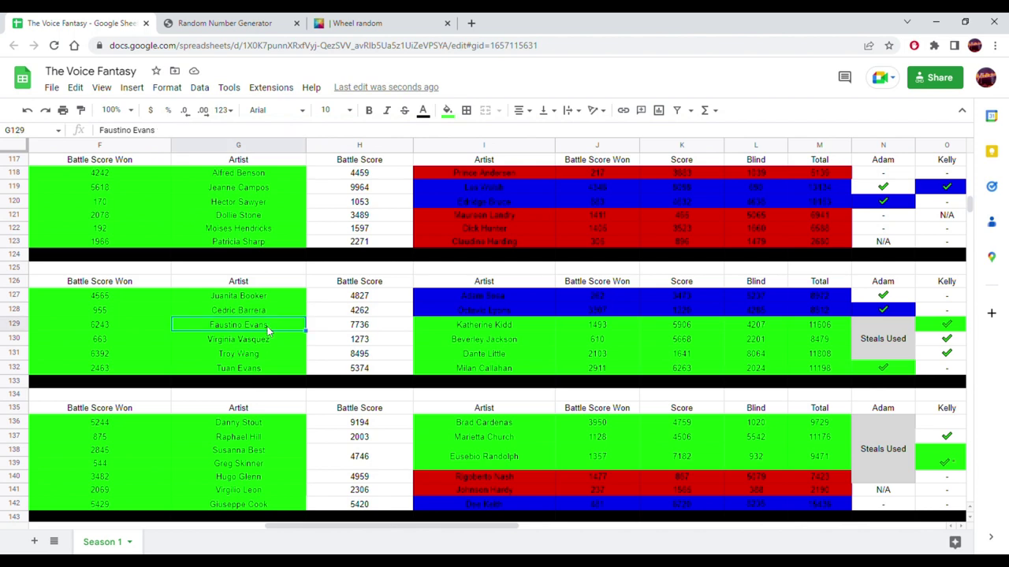
{"action": "left_click_drag", "start_coordinate": [316, 524], "coordinate": [164, 528]}
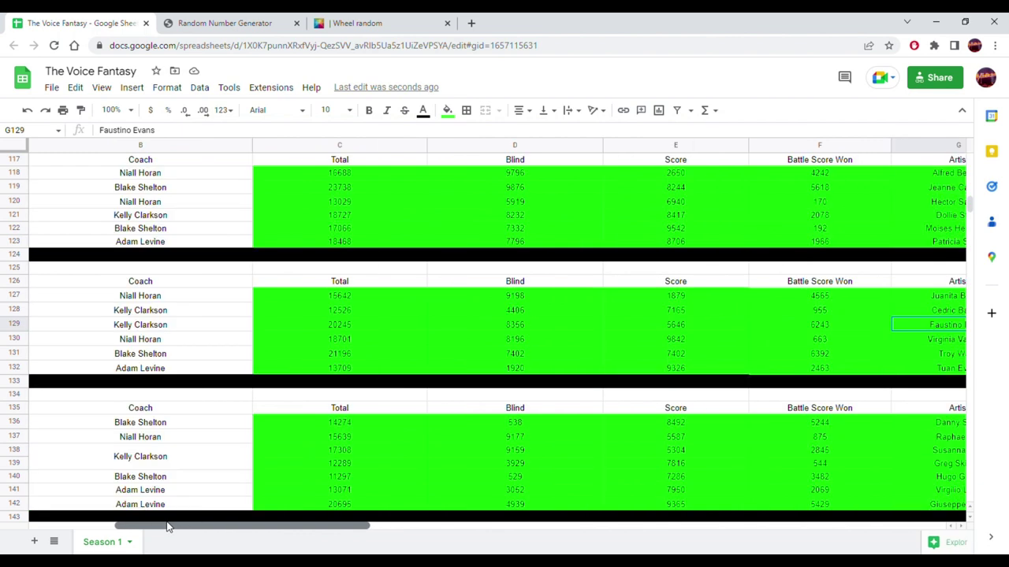
{"action": "left_click", "coordinate": [330, 328]}
{"action": "left_click", "coordinate": [799, 329], "text": "shift"}
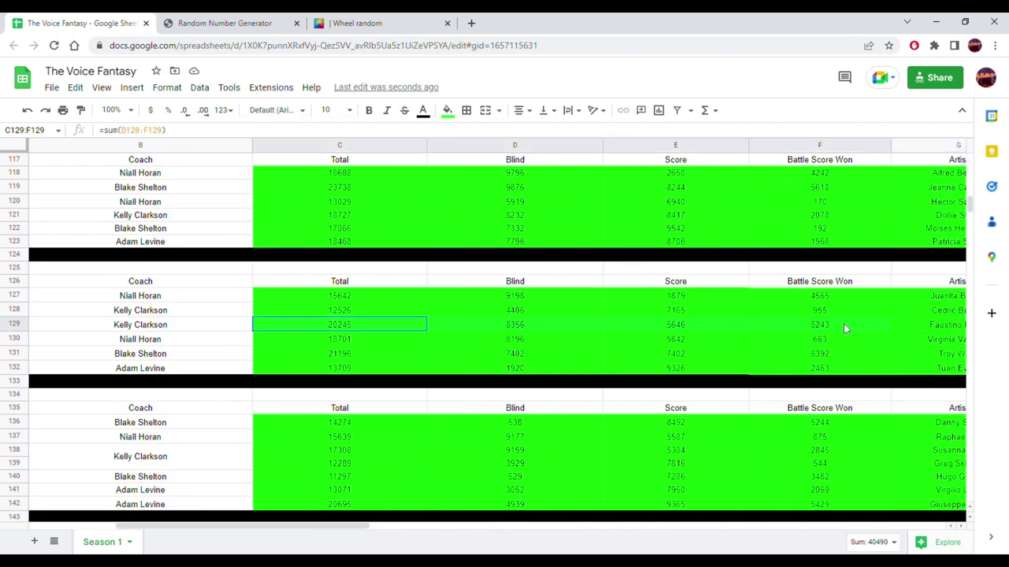
{"action": "left_click", "coordinate": [896, 324], "text": "shift"}
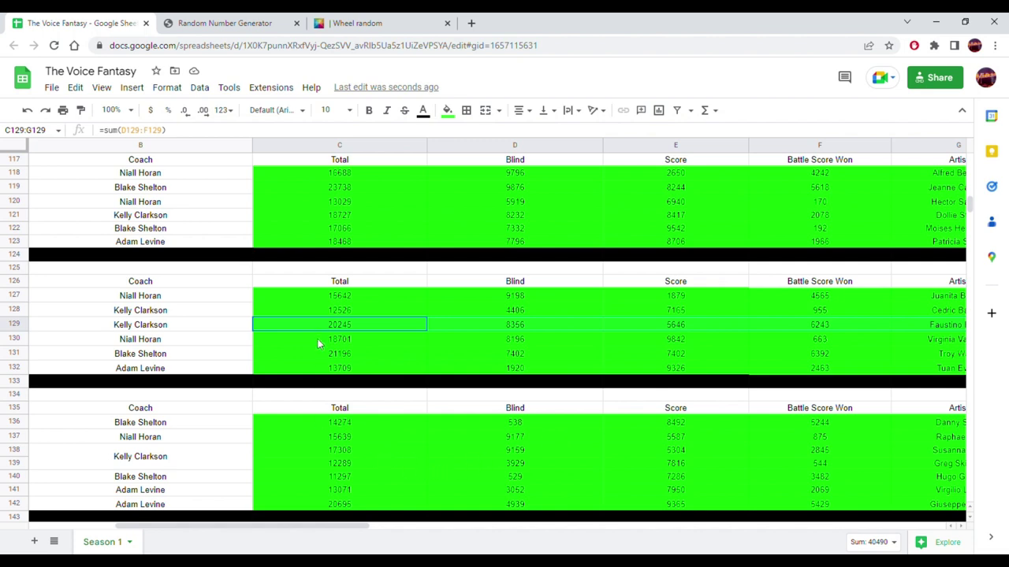
{"action": "left_click_drag", "start_coordinate": [263, 523], "coordinate": [495, 539]}
{"action": "left_click", "coordinate": [551, 328]}
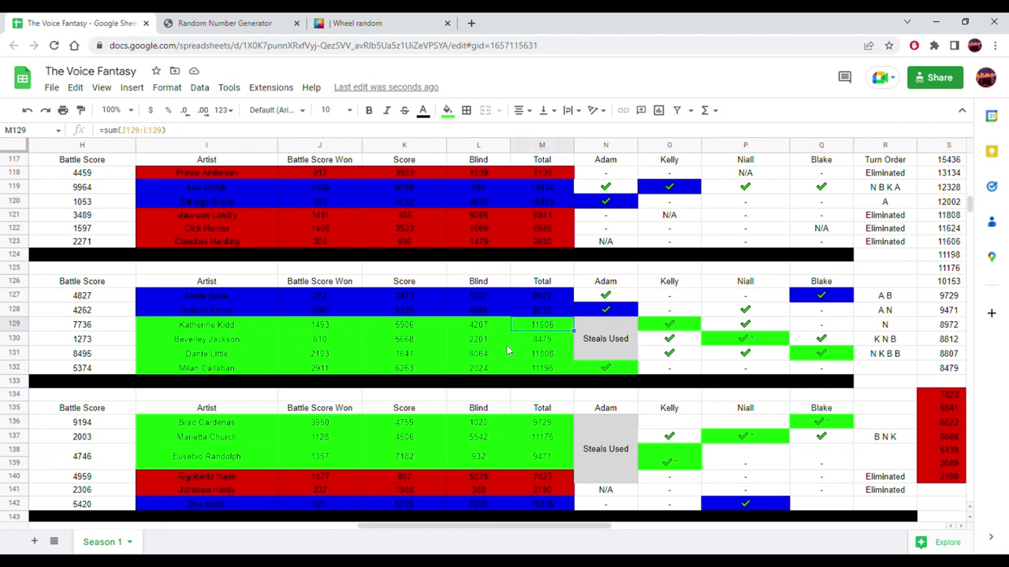
{"action": "scroll", "coordinate": [279, 344], "scroll_direction": "down", "scroll_amount": 10}
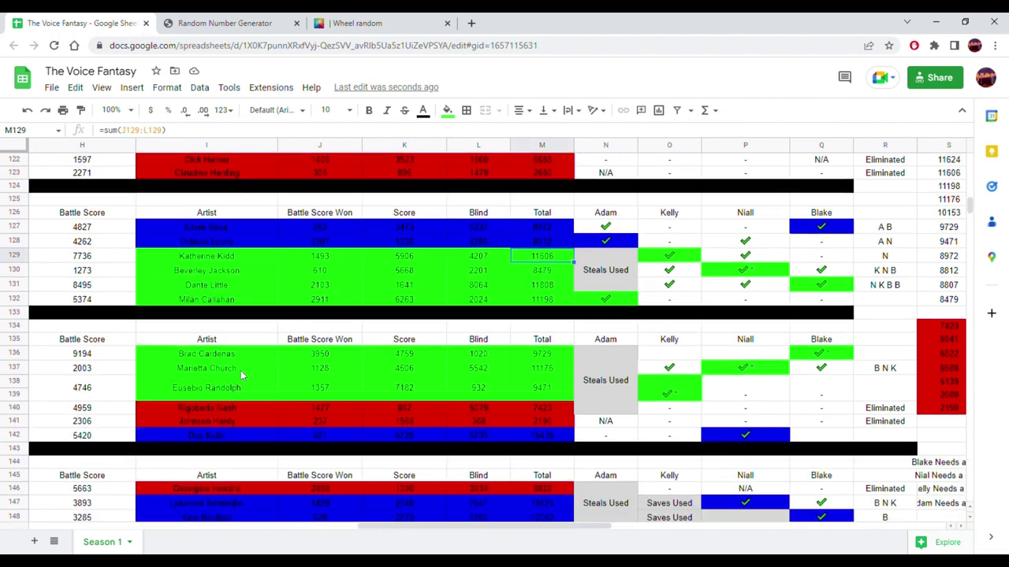
{"action": "scroll", "coordinate": [241, 378], "scroll_direction": "down", "scroll_amount": 2}
{"action": "left_click_drag", "start_coordinate": [397, 535], "coordinate": [166, 511]}
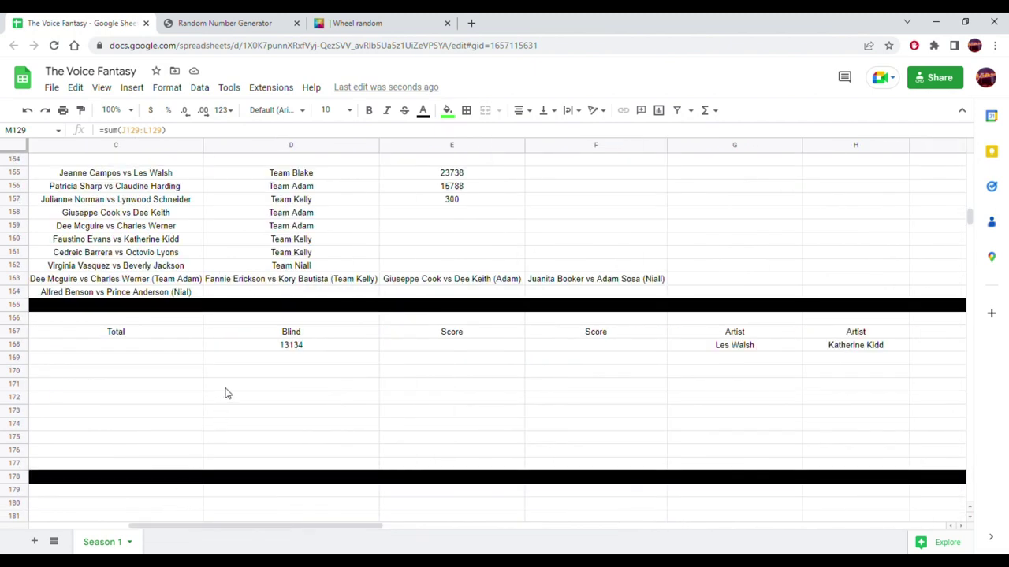
{"action": "scroll", "coordinate": [225, 393], "scroll_direction": "up", "scroll_amount": 2}
{"action": "left_click_drag", "start_coordinate": [275, 533], "coordinate": [203, 527]}
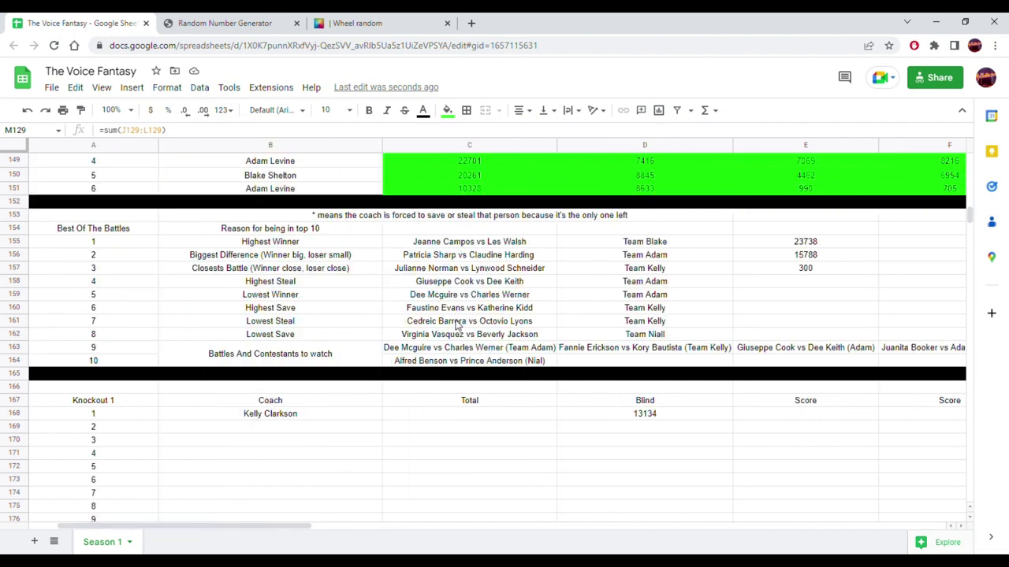
{"action": "left_click", "coordinate": [399, 323]}
{"action": "left_click", "coordinate": [322, 325]}
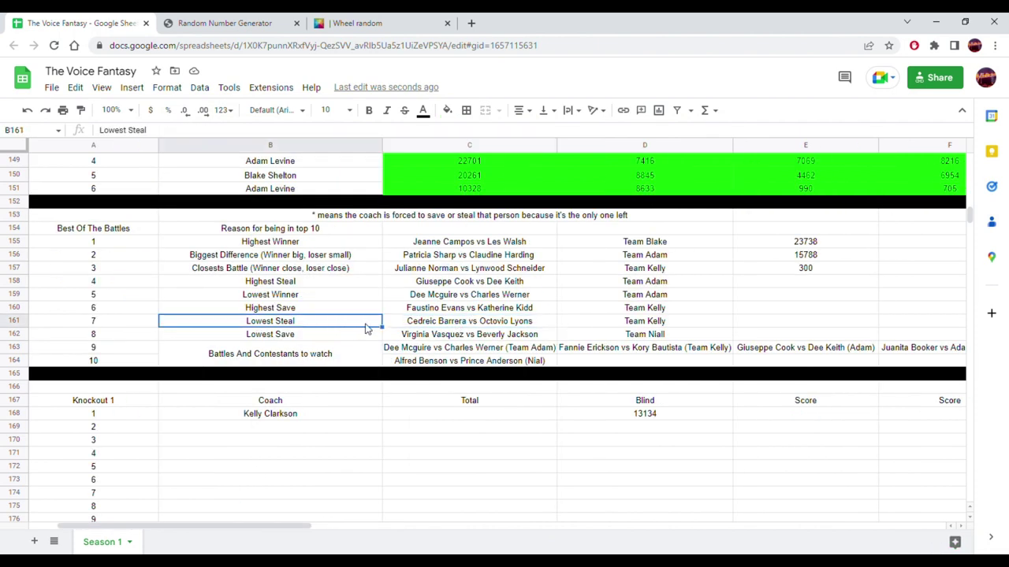
{"action": "left_click", "coordinate": [426, 328]}
{"action": "scroll", "coordinate": [442, 332], "scroll_direction": "up", "scroll_amount": 5}
{"action": "scroll", "coordinate": [442, 332], "scroll_direction": "up", "scroll_amount": 5}
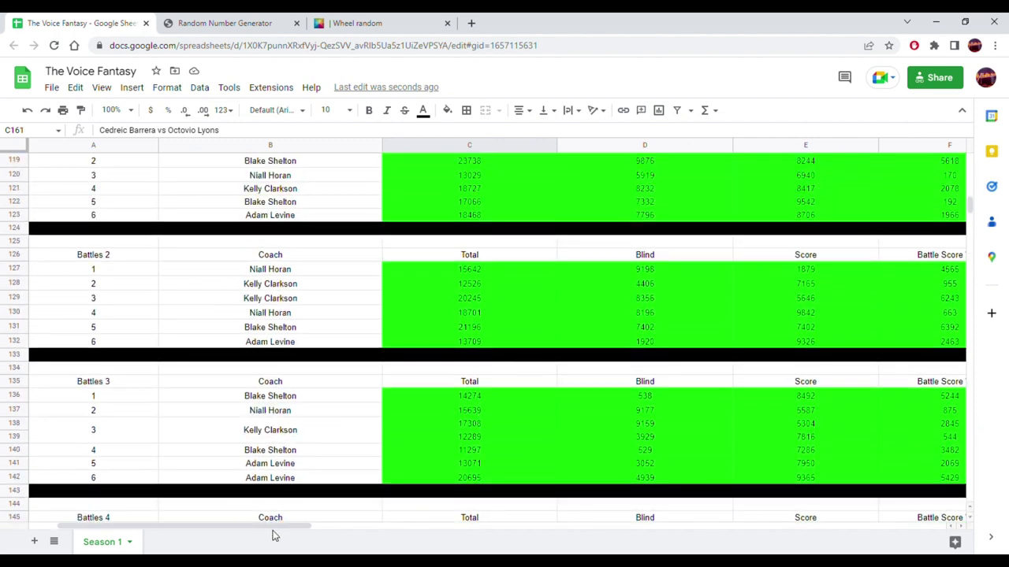
{"action": "left_click_drag", "start_coordinate": [273, 525], "coordinate": [472, 534]}
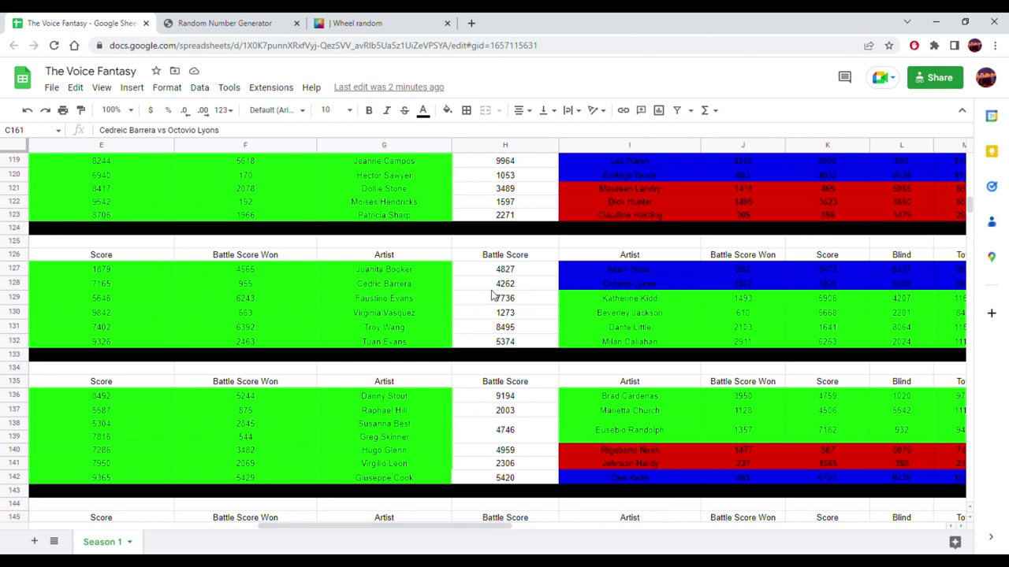
{"action": "left_click", "coordinate": [387, 288]}
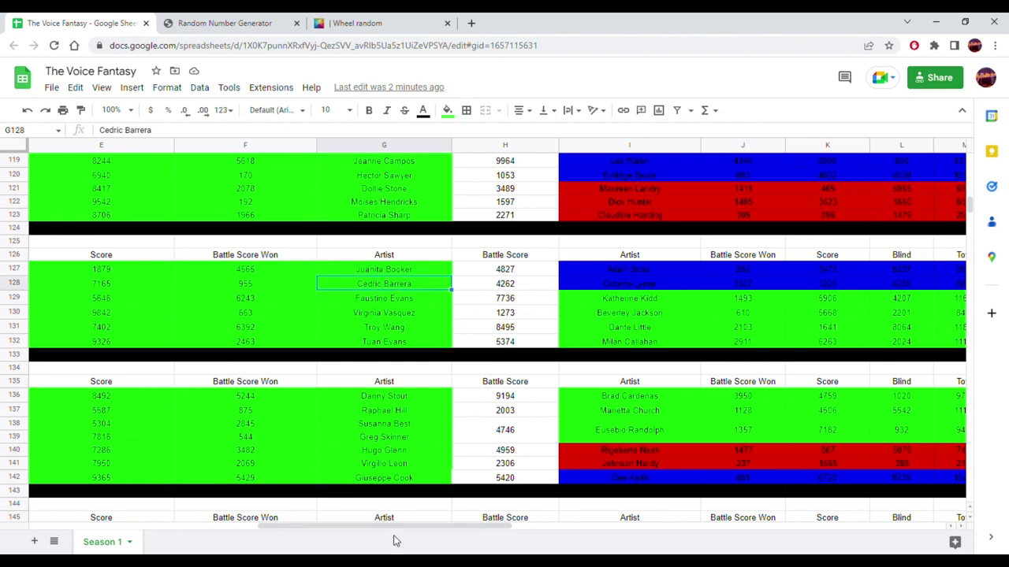
{"action": "left_click_drag", "start_coordinate": [398, 531], "coordinate": [435, 522]}
{"action": "left_click_drag", "start_coordinate": [366, 515], "coordinate": [203, 509]}
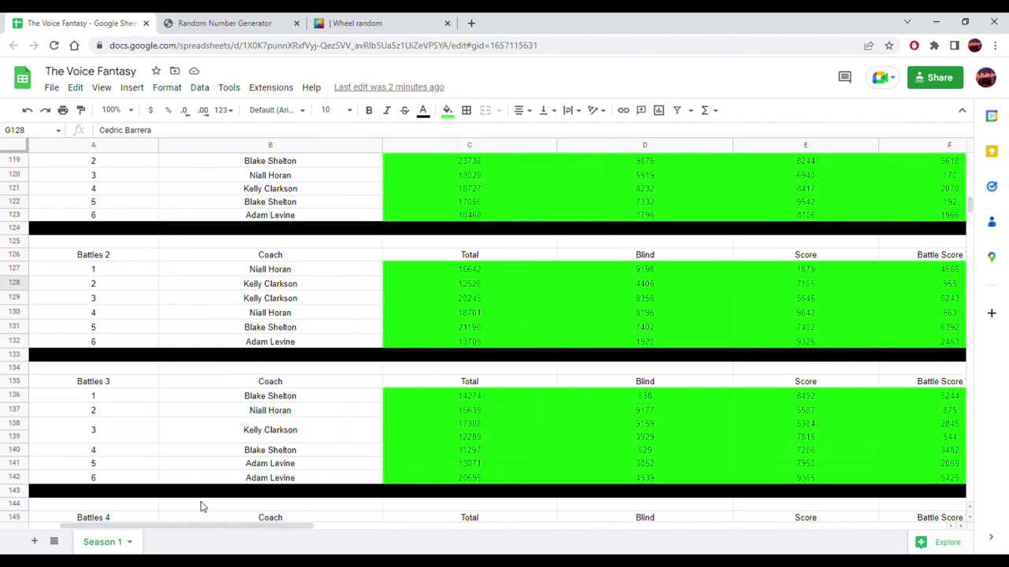
{"action": "scroll", "coordinate": [299, 413], "scroll_direction": "down", "scroll_amount": 4}
{"action": "scroll", "coordinate": [299, 414], "scroll_direction": "down", "scroll_amount": 3}
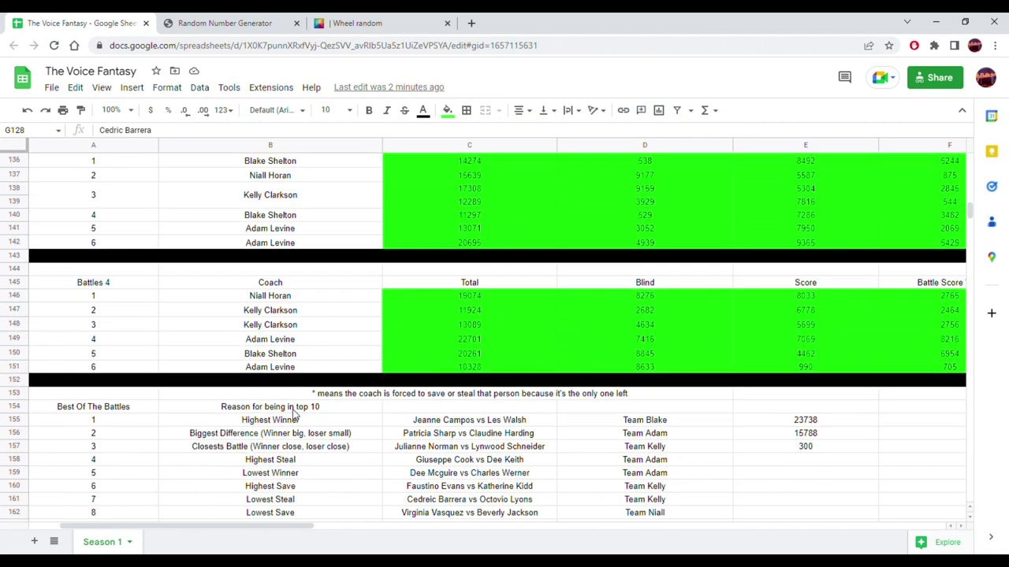
{"action": "scroll", "coordinate": [295, 415], "scroll_direction": "down", "scroll_amount": 3}
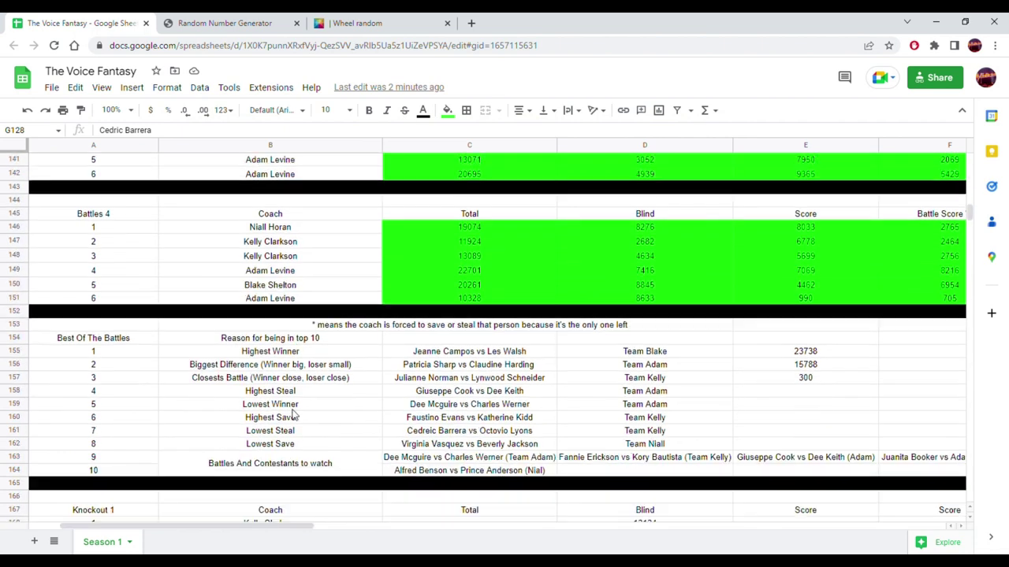
{"action": "left_click", "coordinate": [432, 434]}
{"action": "left_click", "coordinate": [356, 447]}
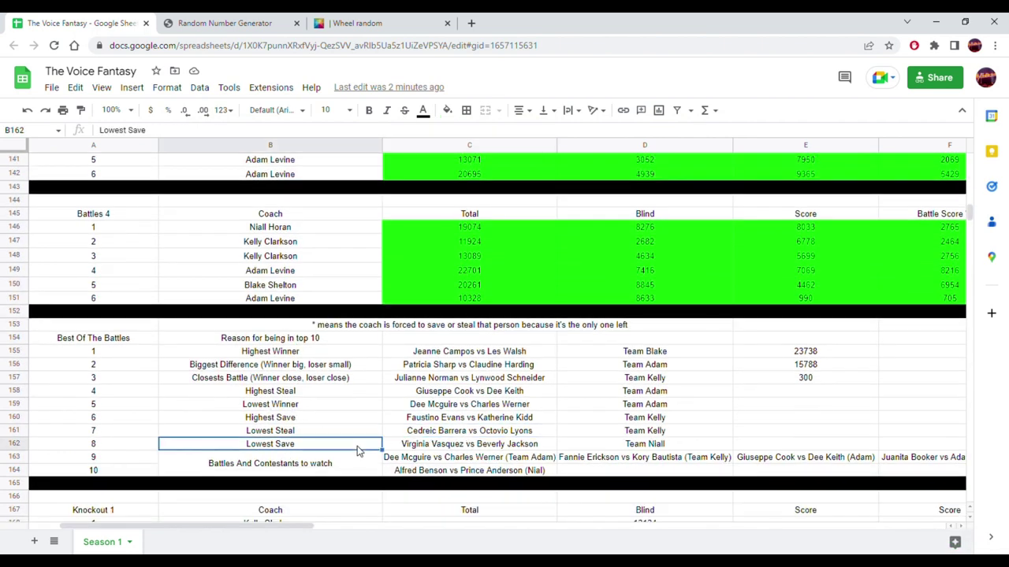
{"action": "left_click", "coordinate": [422, 447]}
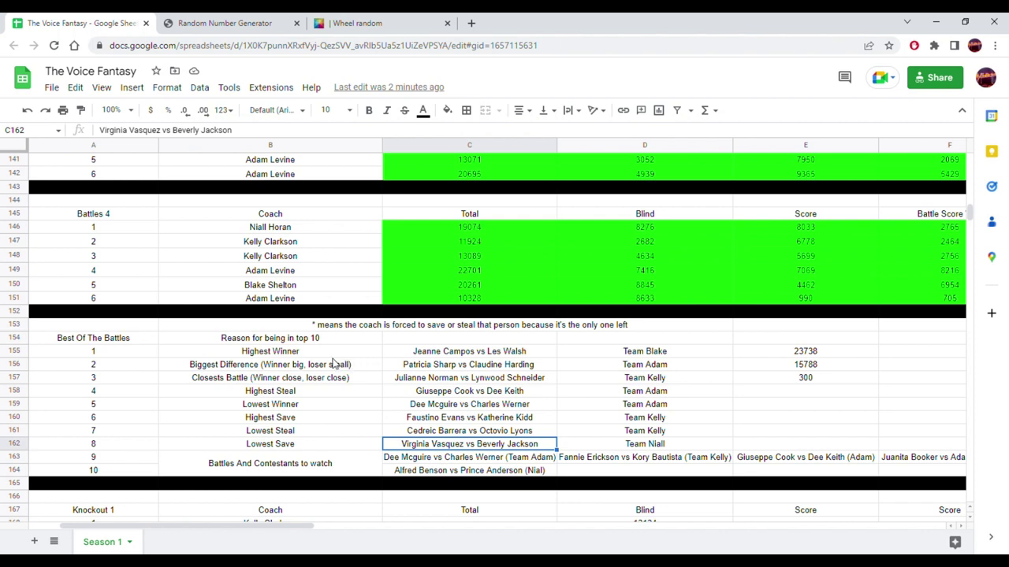
{"action": "scroll", "coordinate": [332, 363], "scroll_direction": "up", "scroll_amount": 3}
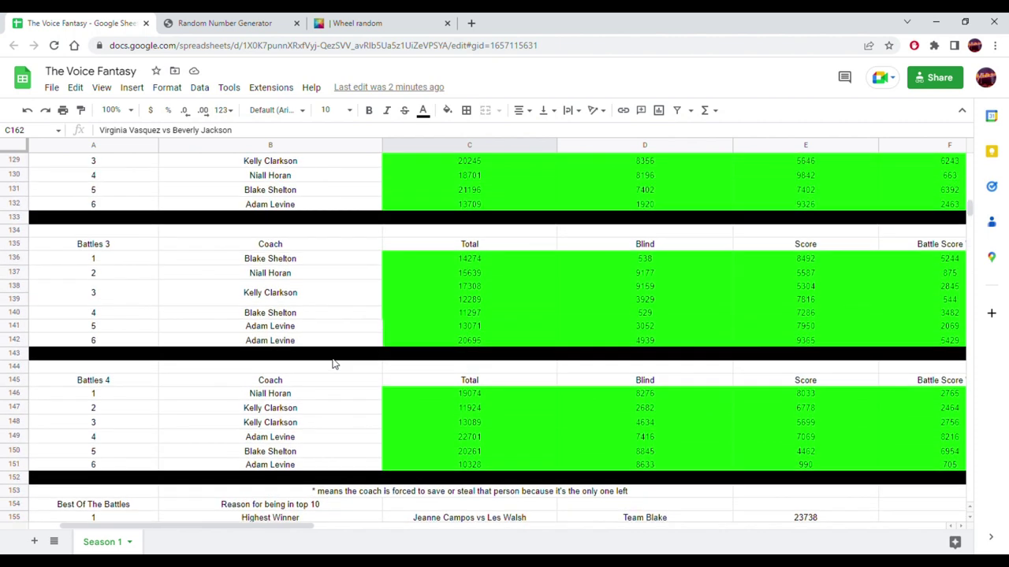
{"action": "scroll", "coordinate": [343, 447], "scroll_direction": "down", "scroll_amount": 3}
{"action": "left_click_drag", "start_coordinate": [293, 526], "coordinate": [509, 528]}
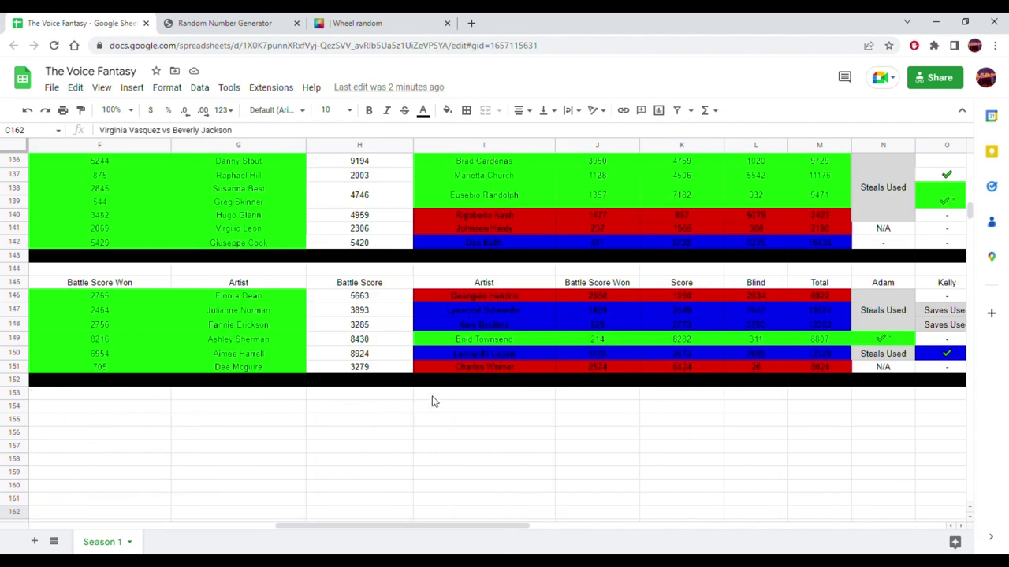
{"action": "scroll", "coordinate": [373, 382], "scroll_direction": "up", "scroll_amount": 4}
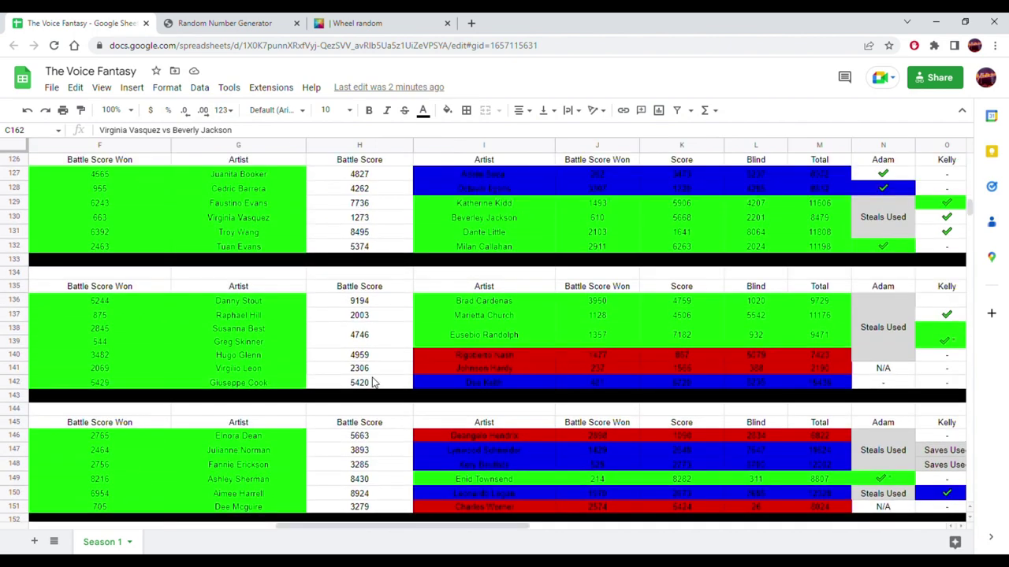
{"action": "left_click", "coordinate": [276, 220]}
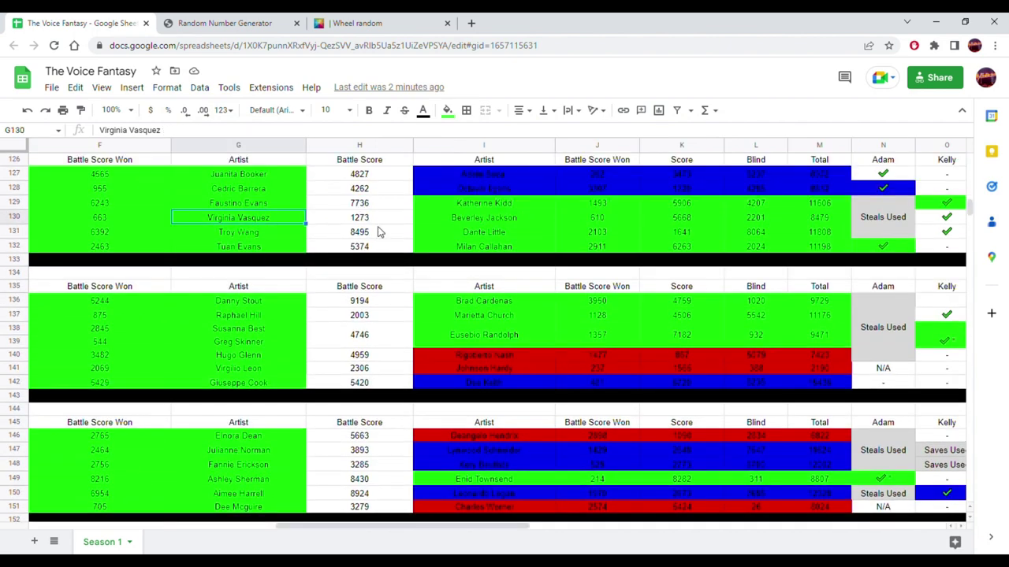
{"action": "left_click", "coordinate": [493, 224]}
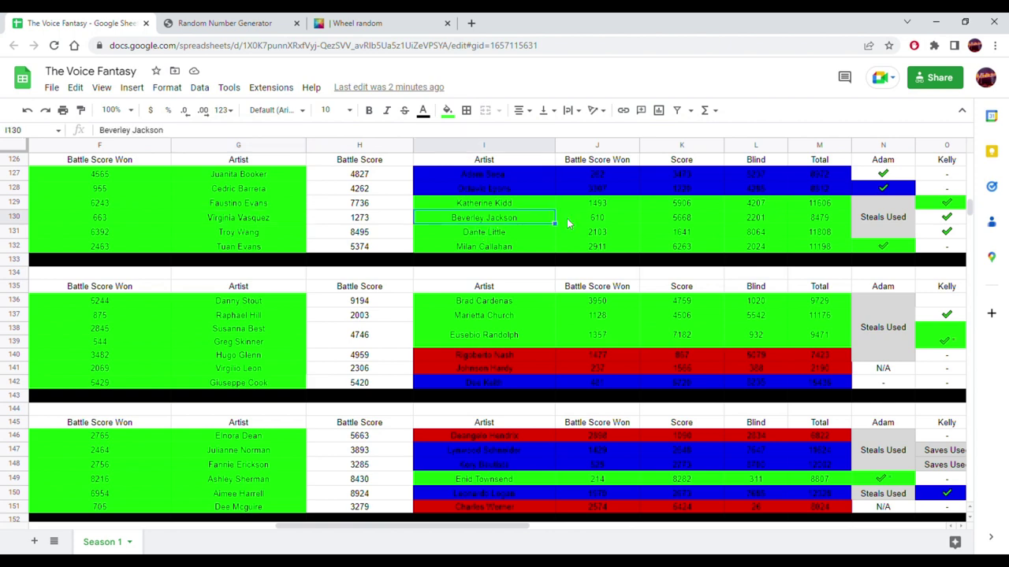
{"action": "left_click", "coordinate": [825, 222]}
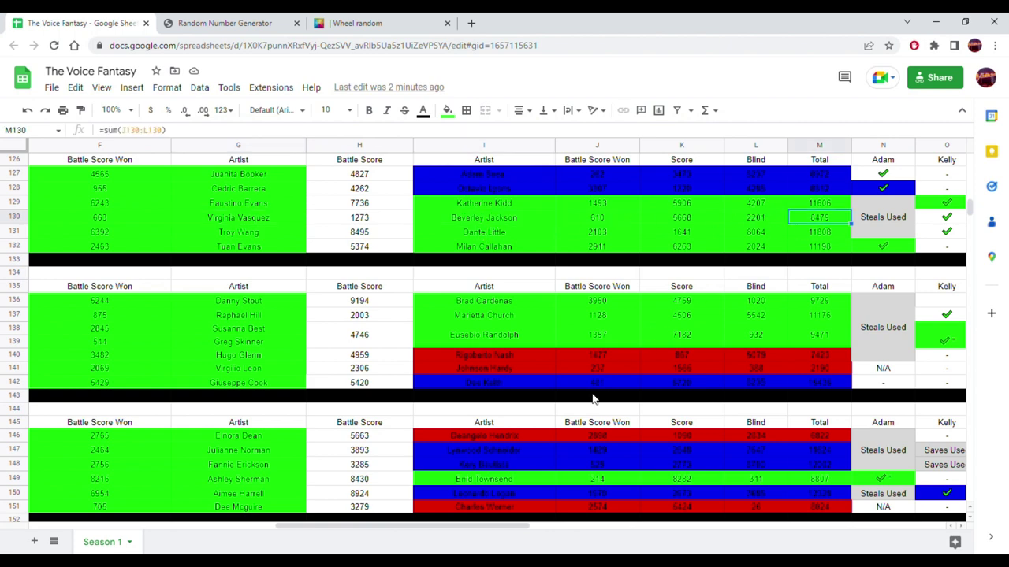
{"action": "left_click", "coordinate": [262, 221]}
{"action": "left_click_drag", "start_coordinate": [385, 526], "coordinate": [241, 521]}
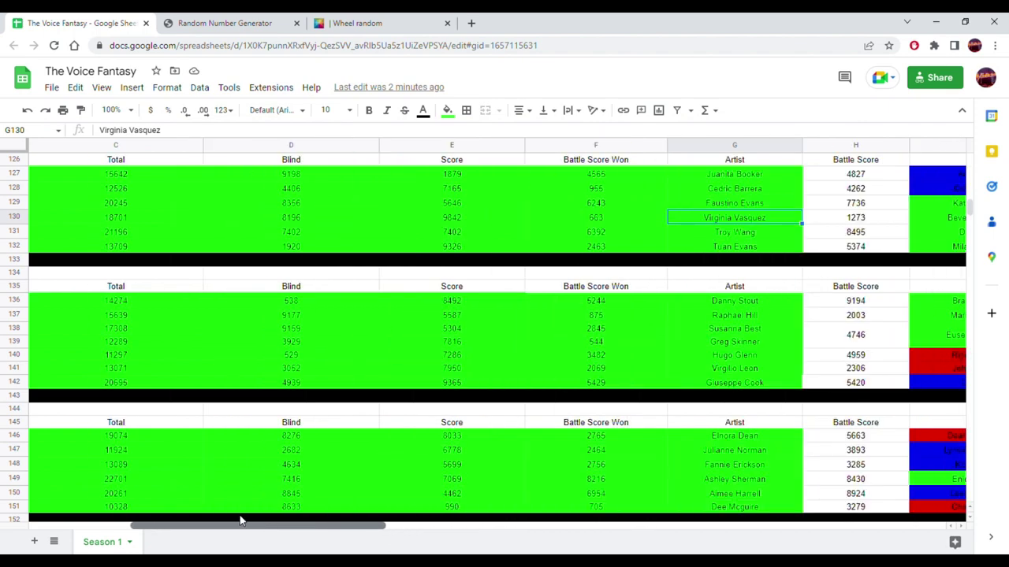
{"action": "left_click", "coordinate": [126, 223]}
{"action": "scroll", "coordinate": [159, 358], "scroll_direction": "down", "scroll_amount": 5}
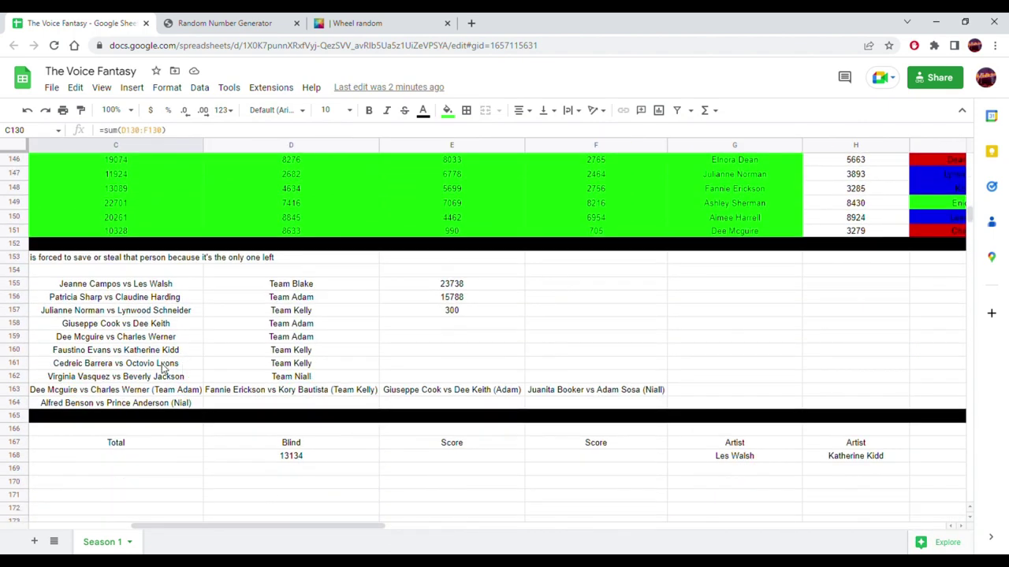
{"action": "left_click", "coordinate": [120, 378]}
{"action": "left_click_drag", "start_coordinate": [327, 528], "coordinate": [232, 526]}
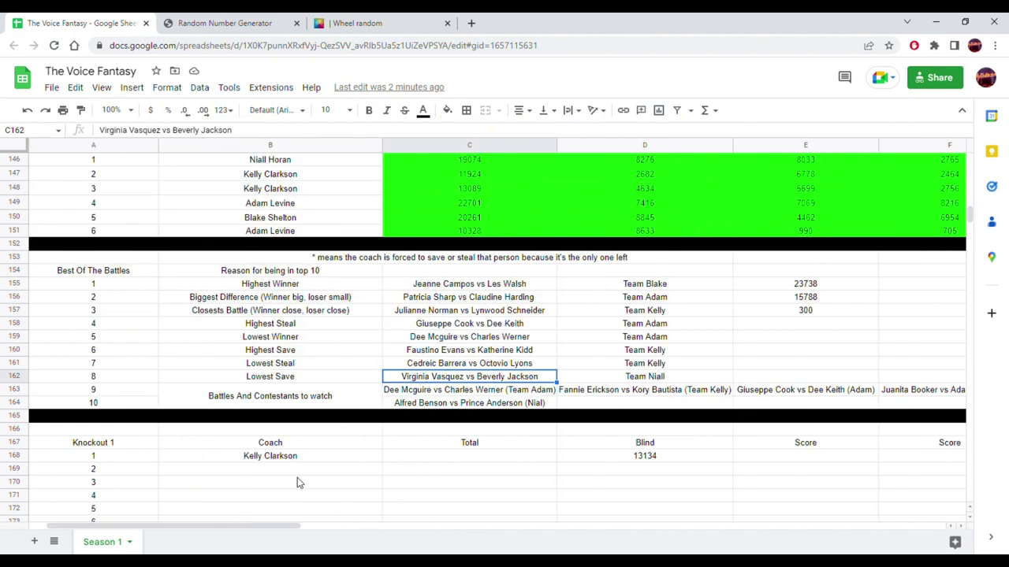
{"action": "left_click", "coordinate": [510, 392]}
{"action": "left_click", "coordinate": [626, 398]}
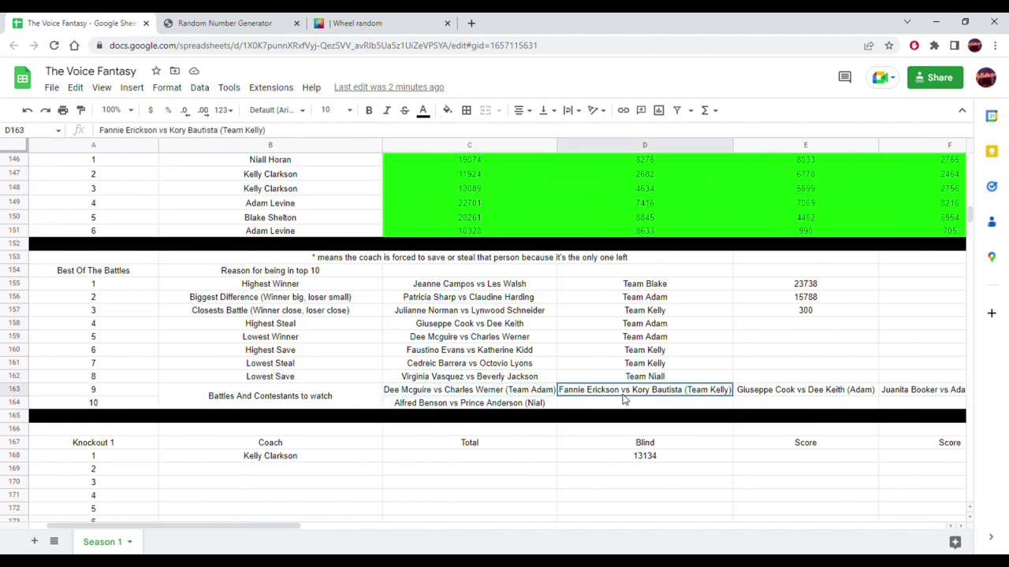
{"action": "left_click", "coordinate": [803, 394]}
{"action": "left_click", "coordinate": [898, 396]}
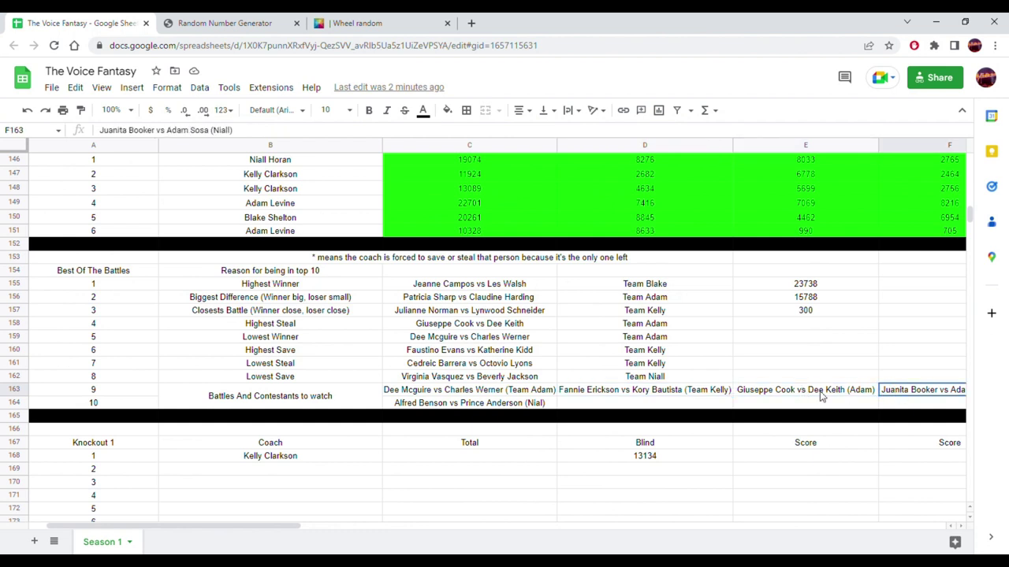
{"action": "left_click", "coordinate": [512, 404]}
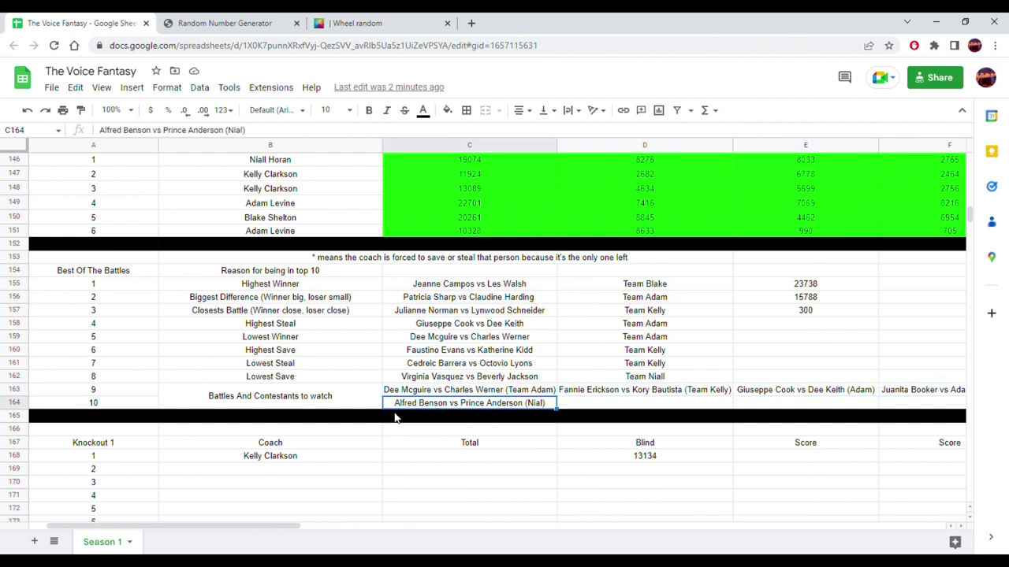
{"action": "scroll", "coordinate": [396, 418], "scroll_direction": "down", "scroll_amount": 1}
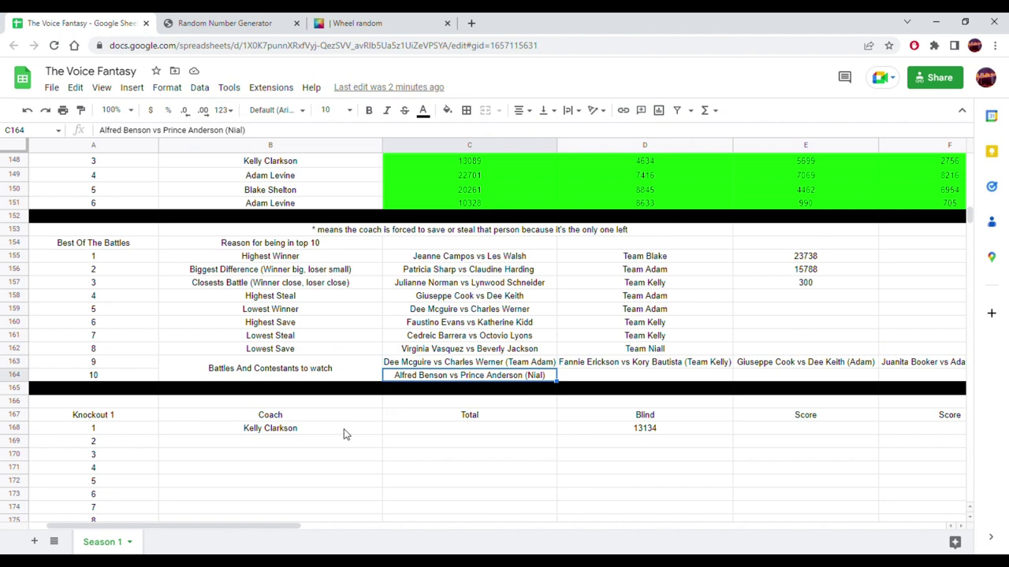
{"action": "left_click", "coordinate": [342, 434]}
{"action": "left_click", "coordinate": [621, 429]}
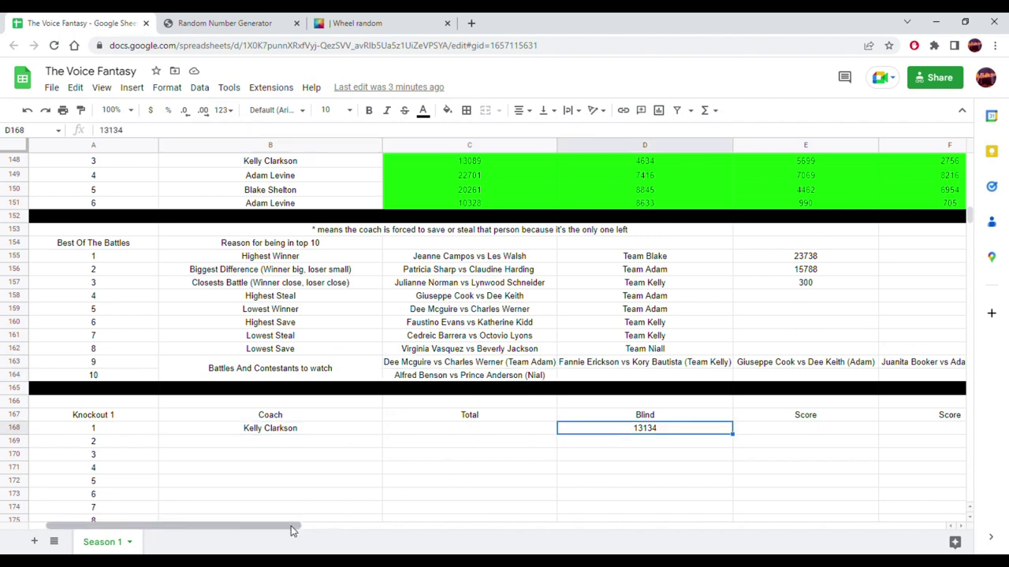
{"action": "left_click_drag", "start_coordinate": [298, 530], "coordinate": [584, 546]}
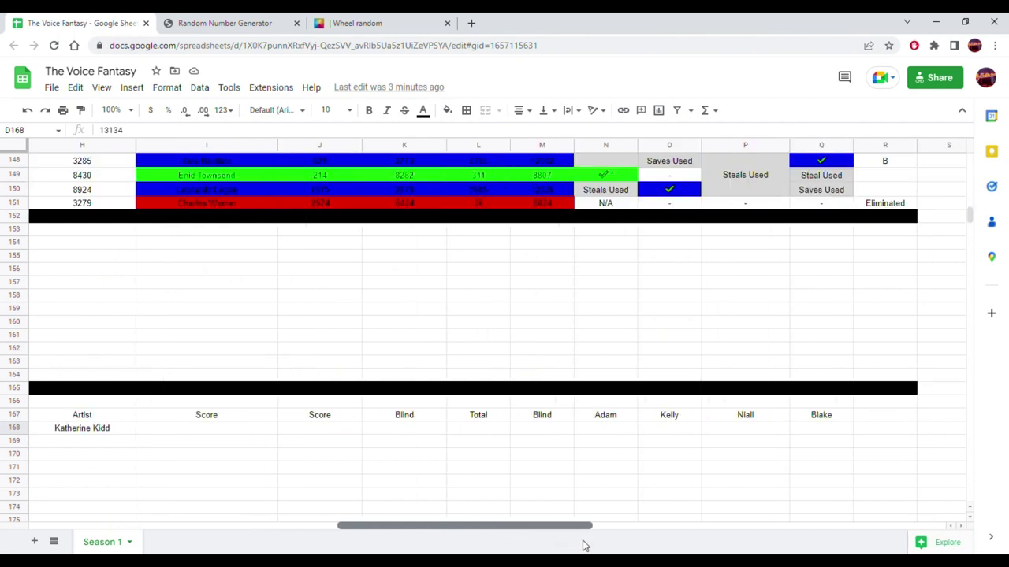
{"action": "left_click_drag", "start_coordinate": [584, 546], "coordinate": [563, 541]}
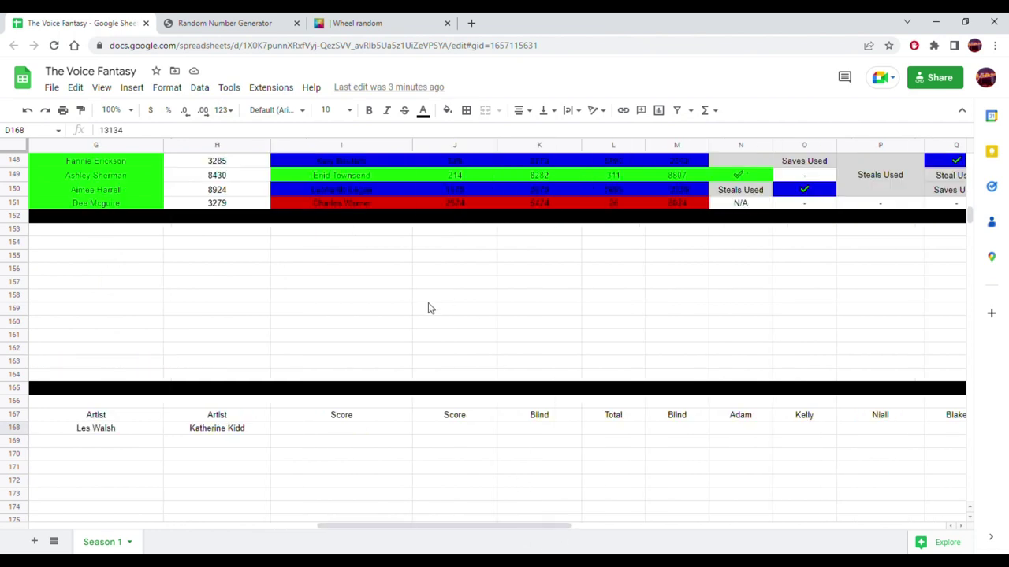
{"action": "scroll", "coordinate": [430, 306], "scroll_direction": "up", "scroll_amount": 10}
{"action": "scroll", "coordinate": [423, 320], "scroll_direction": "up", "scroll_amount": 2}
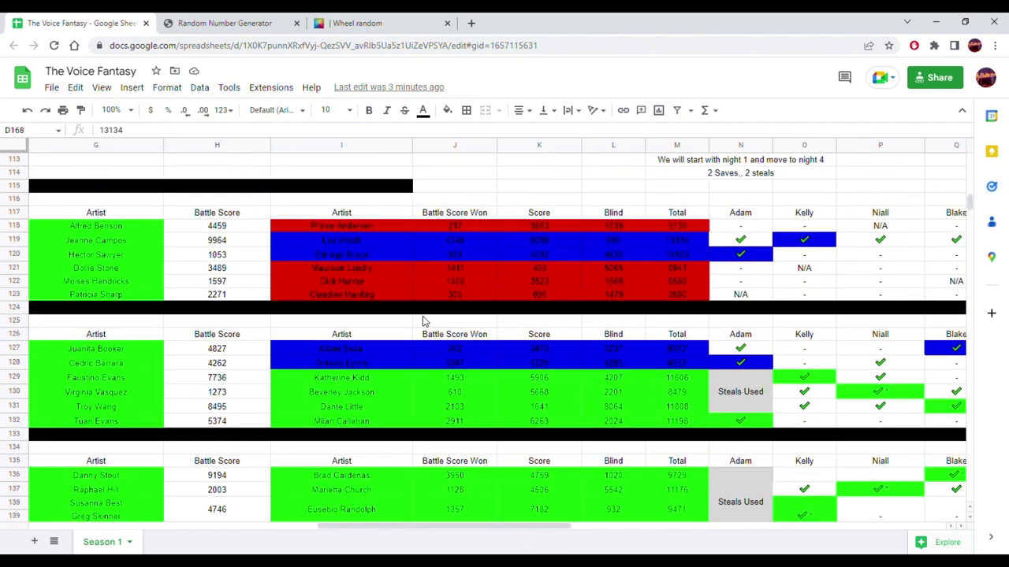
- Paste the second artist's total 11606 into K168 as a plain value
{"action": "left_click", "coordinate": [697, 382]}
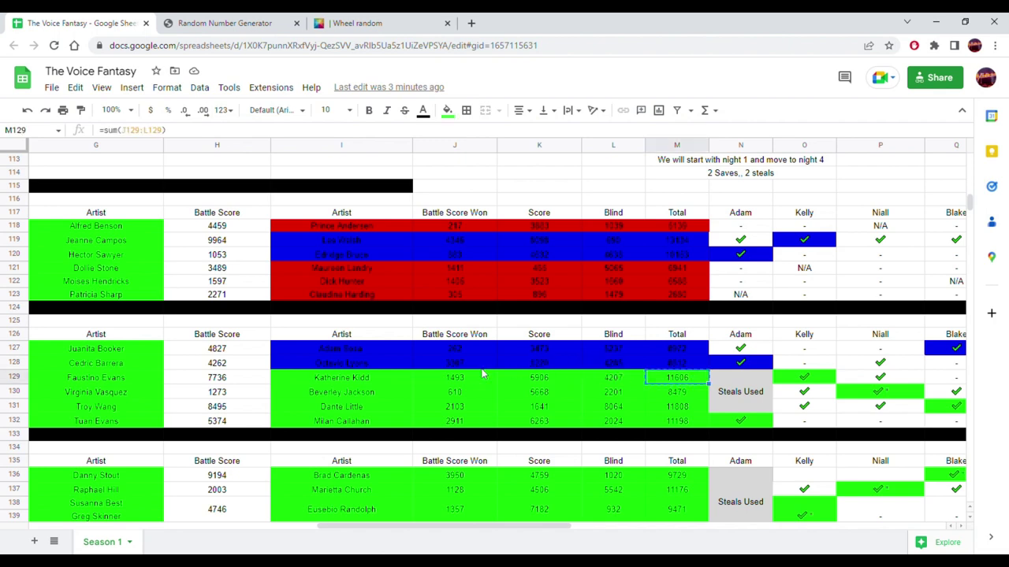
{"action": "scroll", "coordinate": [483, 375], "scroll_direction": "down", "scroll_amount": 10}
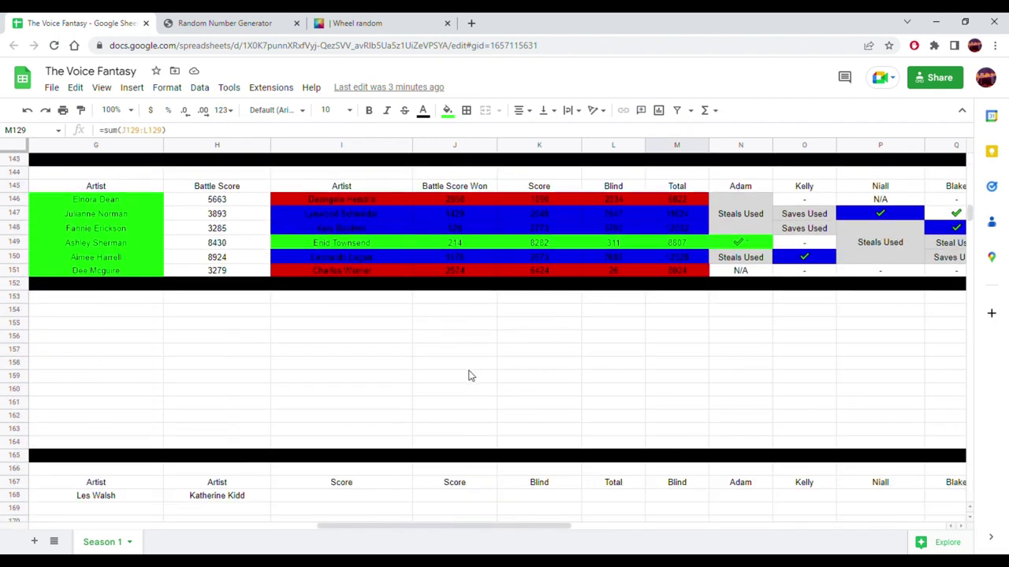
{"action": "scroll", "coordinate": [470, 376], "scroll_direction": "down", "scroll_amount": 1}
{"action": "left_click", "coordinate": [570, 472]}
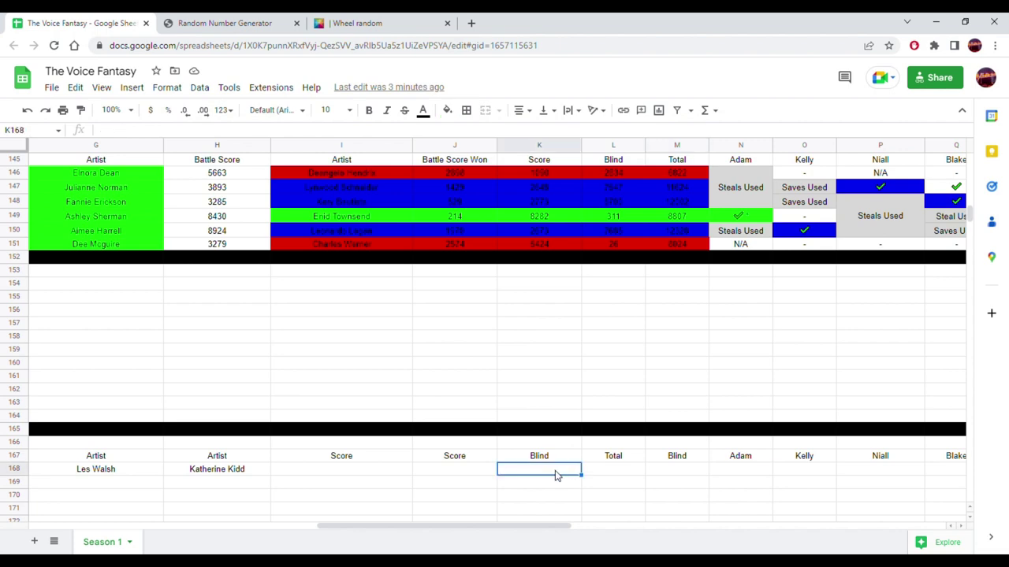
{"action": "right_click", "coordinate": [556, 475]}
{"action": "mouse_move", "coordinate": [725, 139]}
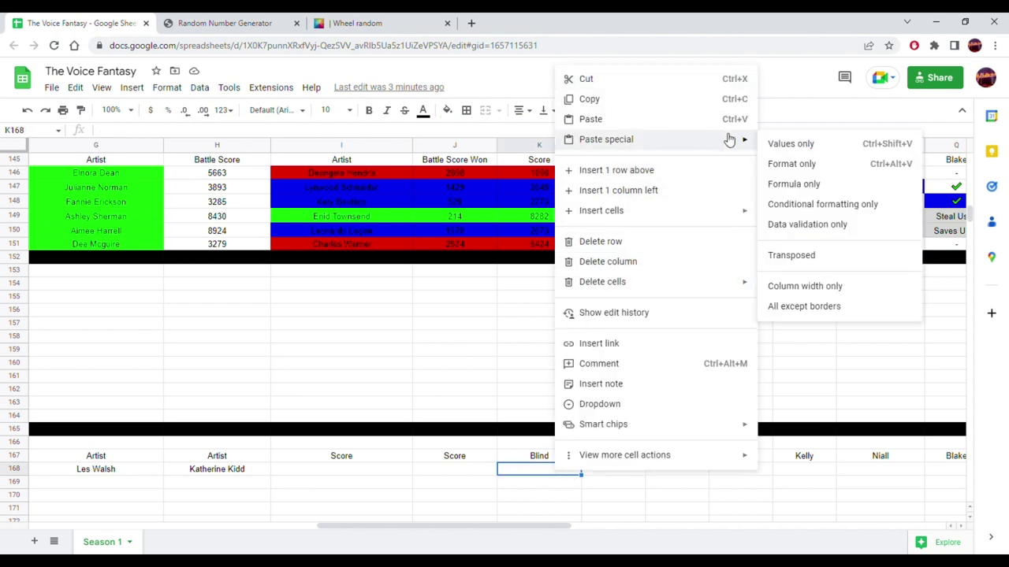
{"action": "left_click", "coordinate": [788, 145]}
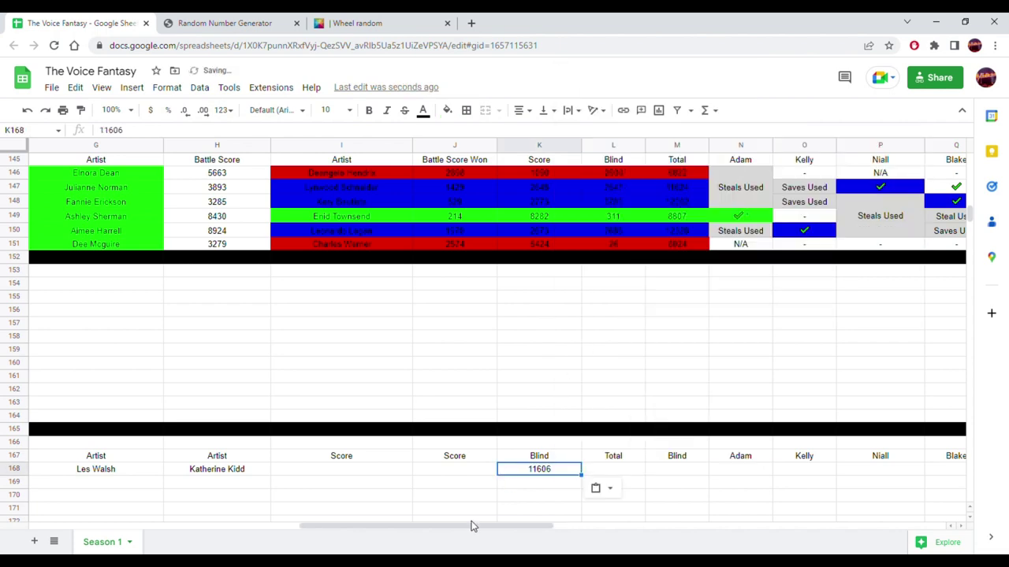
- Scroll left and select Score cell F168 in the Knockout row
{"action": "left_click_drag", "start_coordinate": [465, 526], "coordinate": [326, 526]}
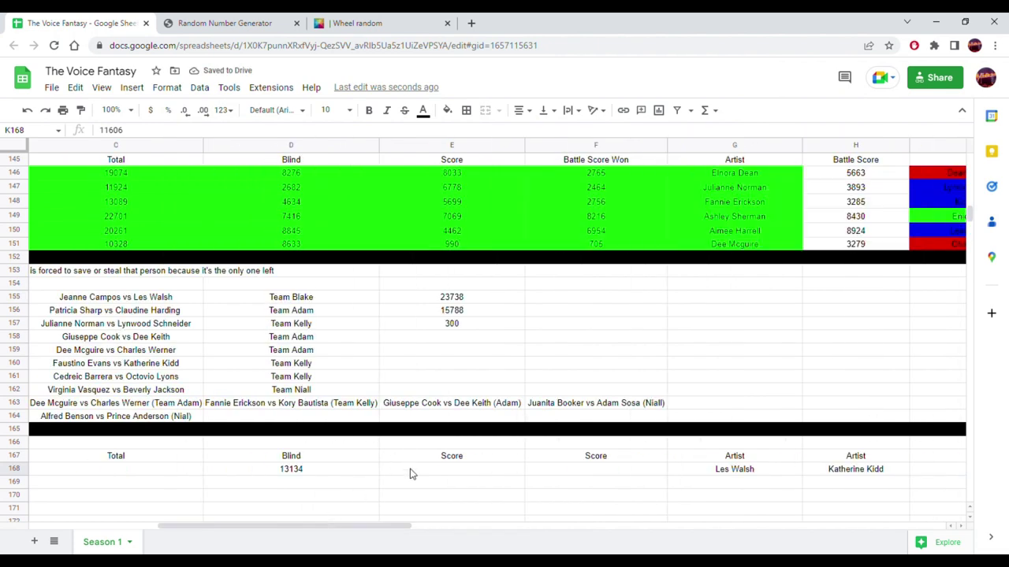
{"action": "left_click", "coordinate": [484, 477]}
{"action": "left_click", "coordinate": [569, 481]}
{"action": "left_click", "coordinate": [470, 471]}
{"action": "left_click", "coordinate": [579, 475]}
{"action": "left_click", "coordinate": [470, 471]}
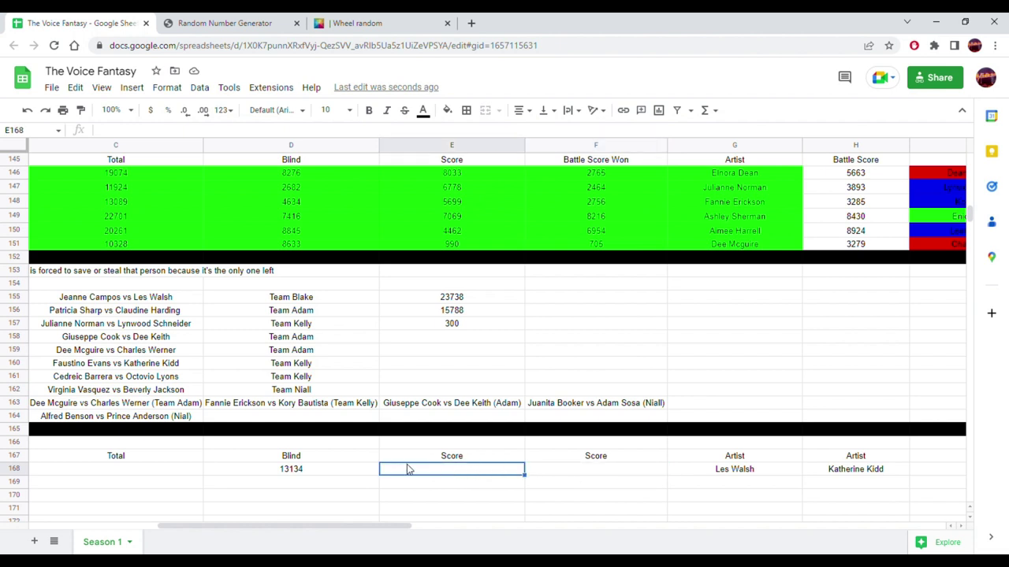
{"action": "left_click", "coordinate": [566, 472]}
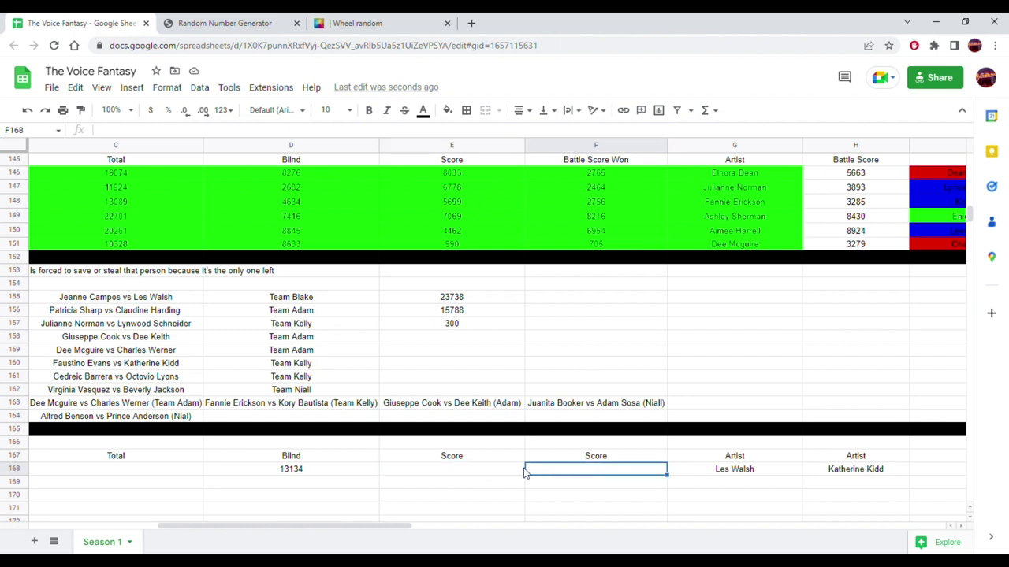
- Set the random number range to 1–10000, draw, and copy the result 4946
{"action": "left_click", "coordinate": [229, 23]}
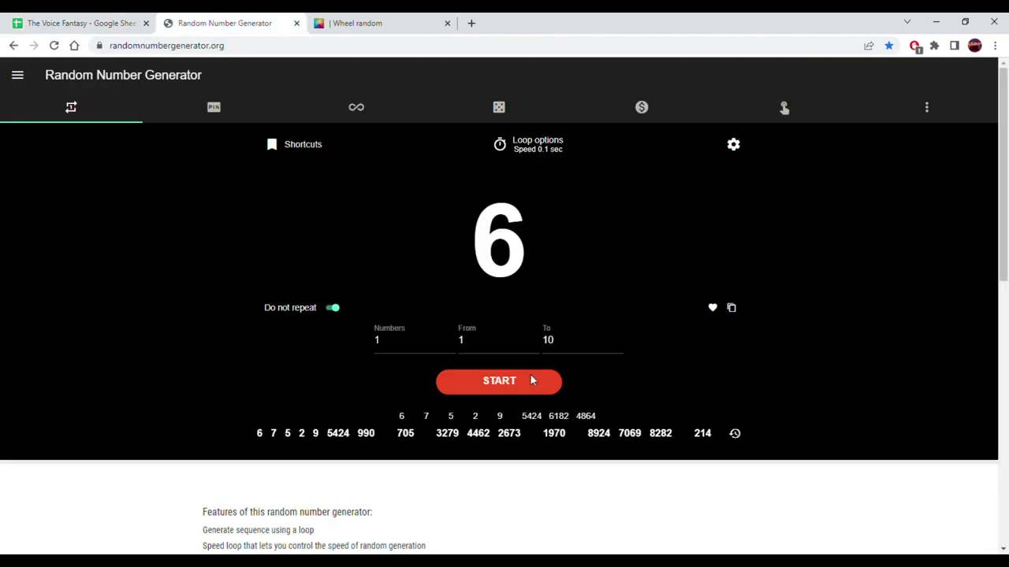
{"action": "left_click", "coordinate": [573, 347]}
{"action": "double_click", "coordinate": [552, 340]}
{"action": "type", "text": "0000"}
{"action": "left_click", "coordinate": [523, 386]}
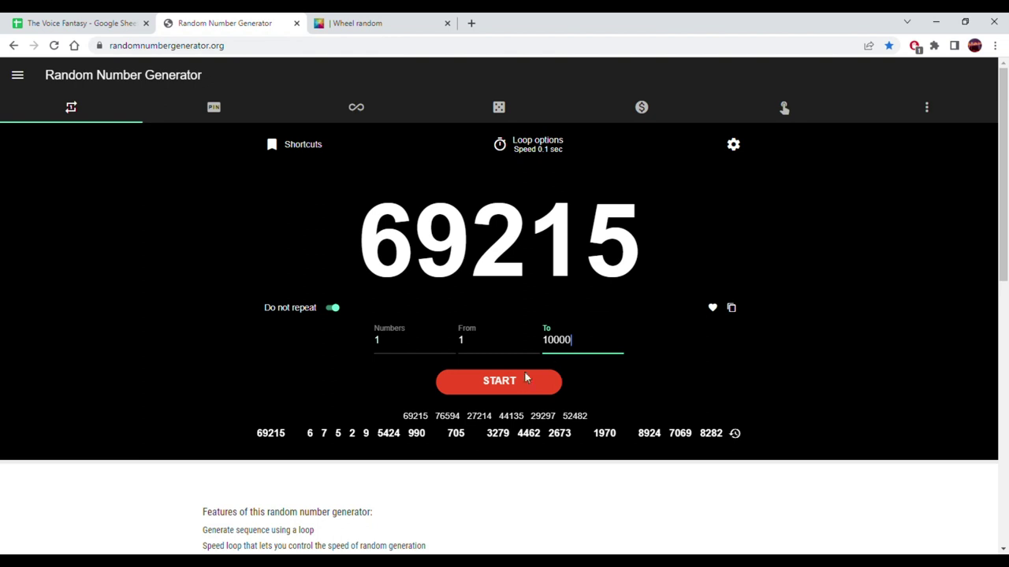
{"action": "left_click", "coordinate": [508, 386]}
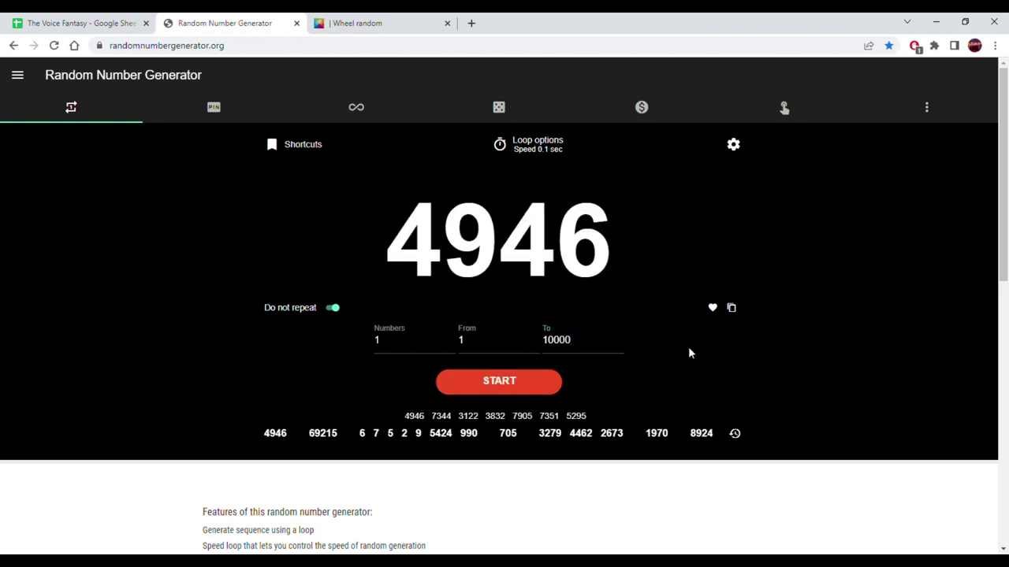
{"action": "left_click", "coordinate": [731, 308]}
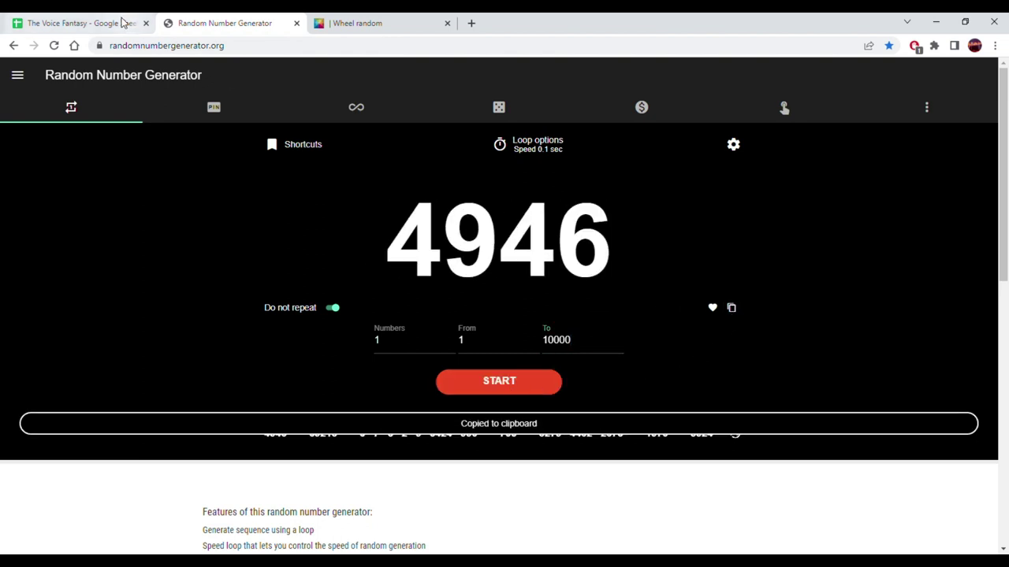
- Paste 4946 into Score cell F168 as a plain value
{"action": "left_click", "coordinate": [124, 23]}
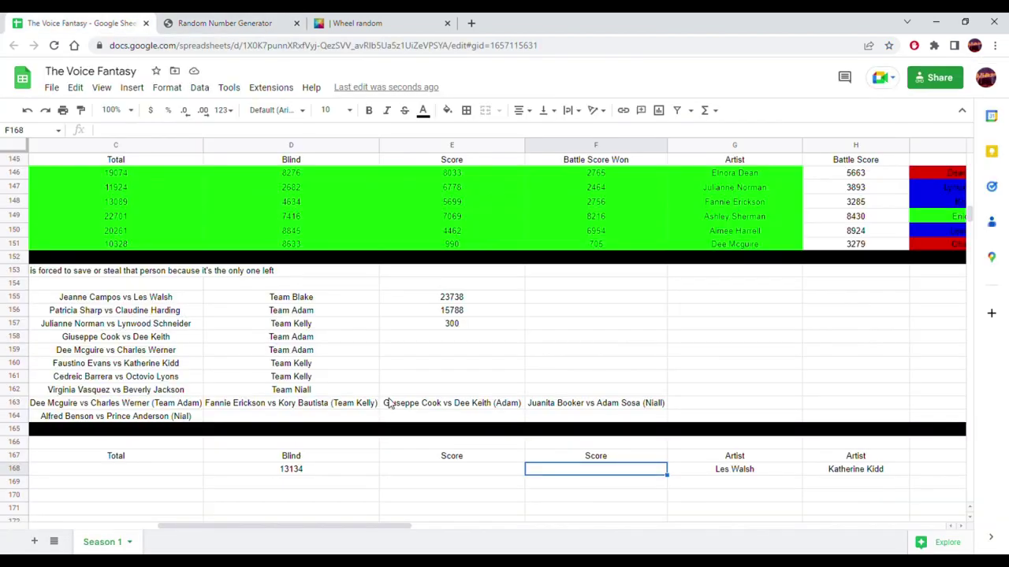
{"action": "right_click", "coordinate": [564, 471]}
{"action": "mouse_move", "coordinate": [732, 142]}
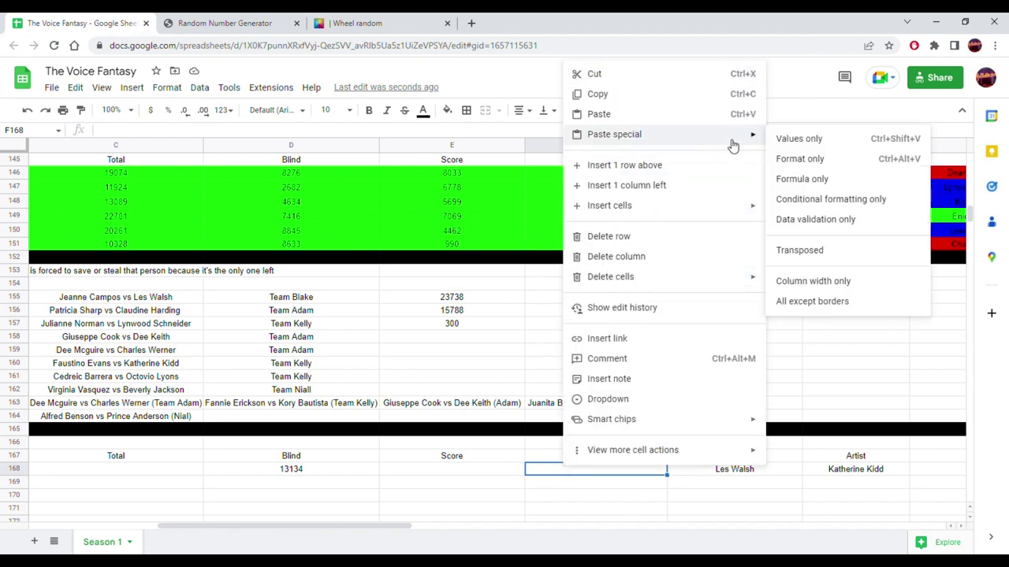
{"action": "left_click", "coordinate": [792, 141]}
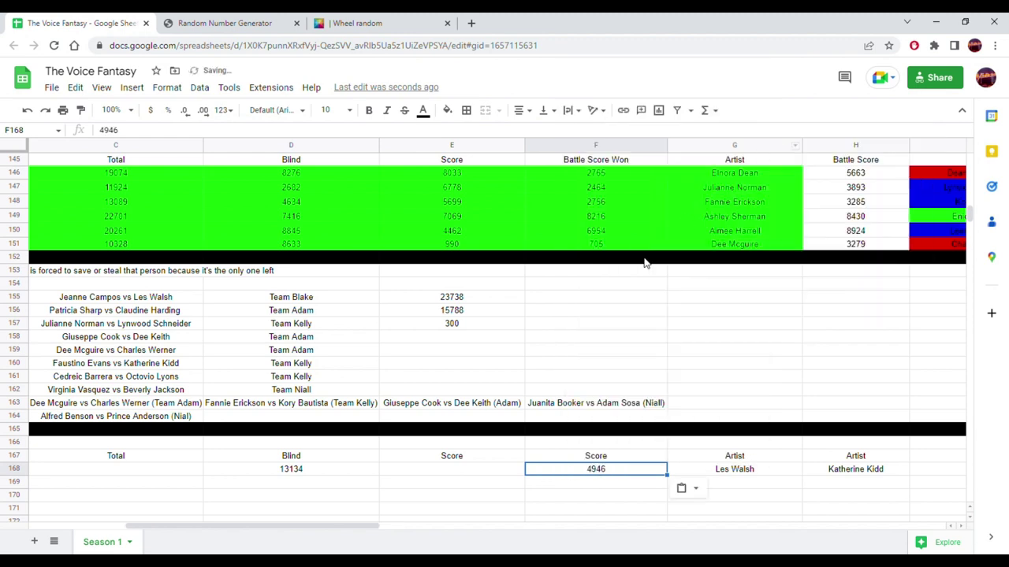
- Draw another random number and copy the result 2278
{"action": "left_click", "coordinate": [483, 472]}
{"action": "left_click", "coordinate": [400, 23]}
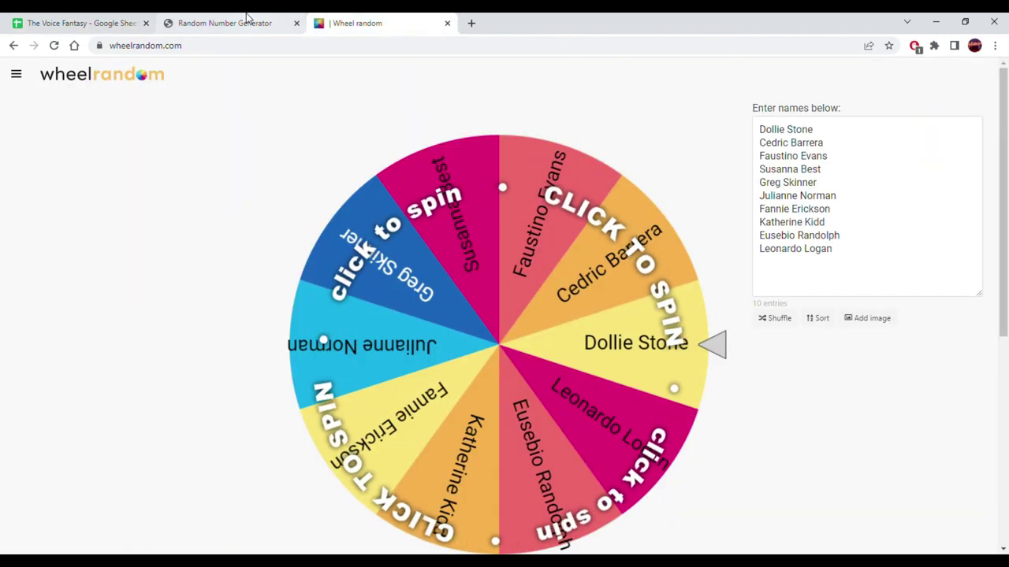
{"action": "left_click", "coordinate": [246, 16]}
{"action": "left_click", "coordinate": [527, 383]}
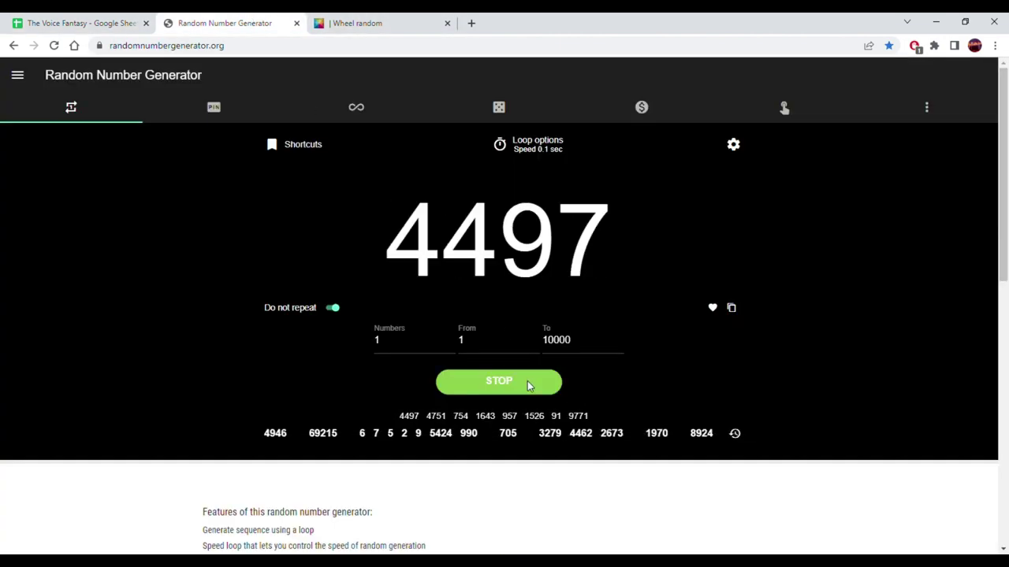
{"action": "left_click", "coordinate": [527, 381]}
{"action": "left_click", "coordinate": [731, 308]}
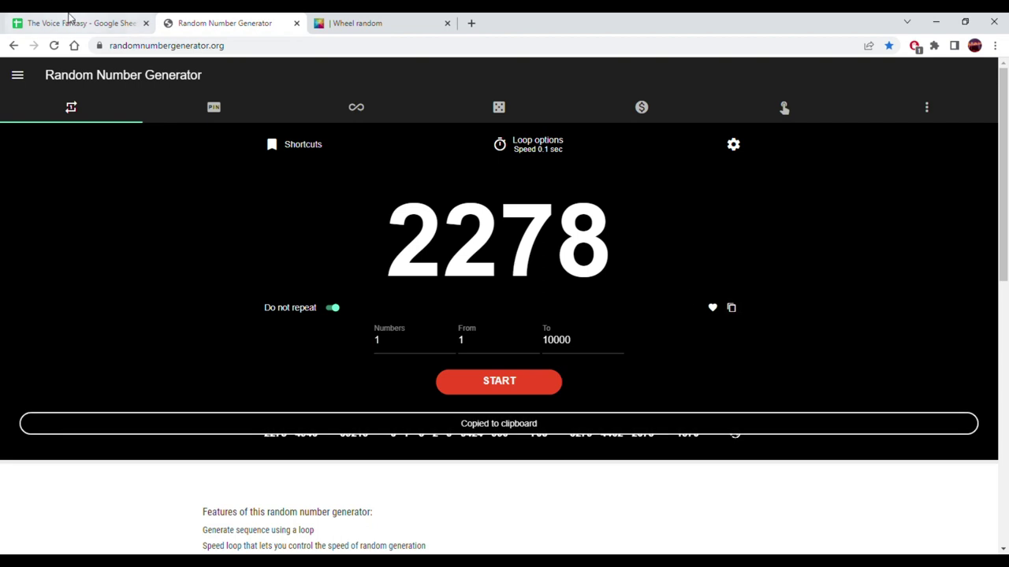
{"action": "left_click", "coordinate": [31, 21]}
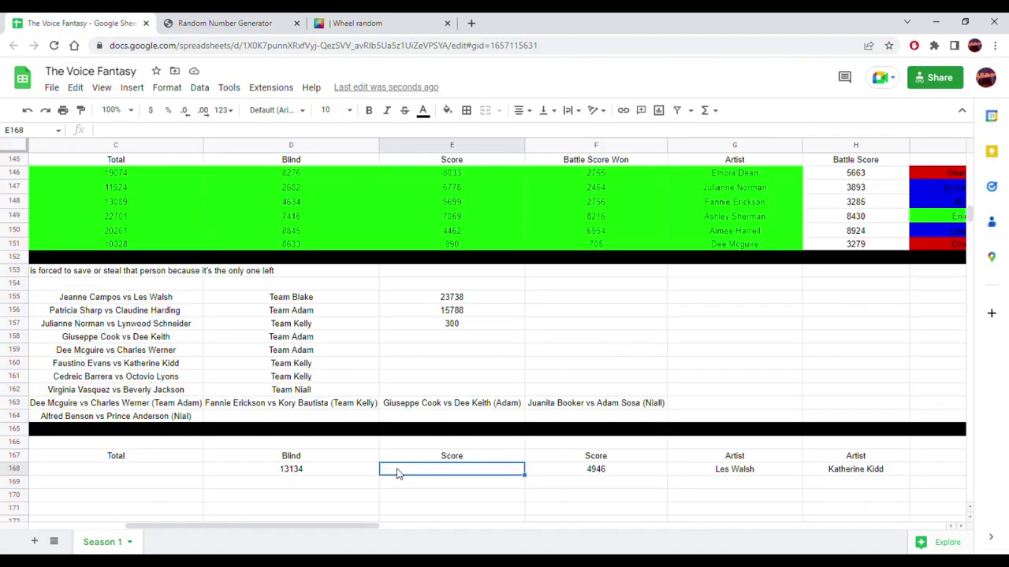
- Paste 2278 into Score cell E168 as a plain value
{"action": "right_click", "coordinate": [426, 472]}
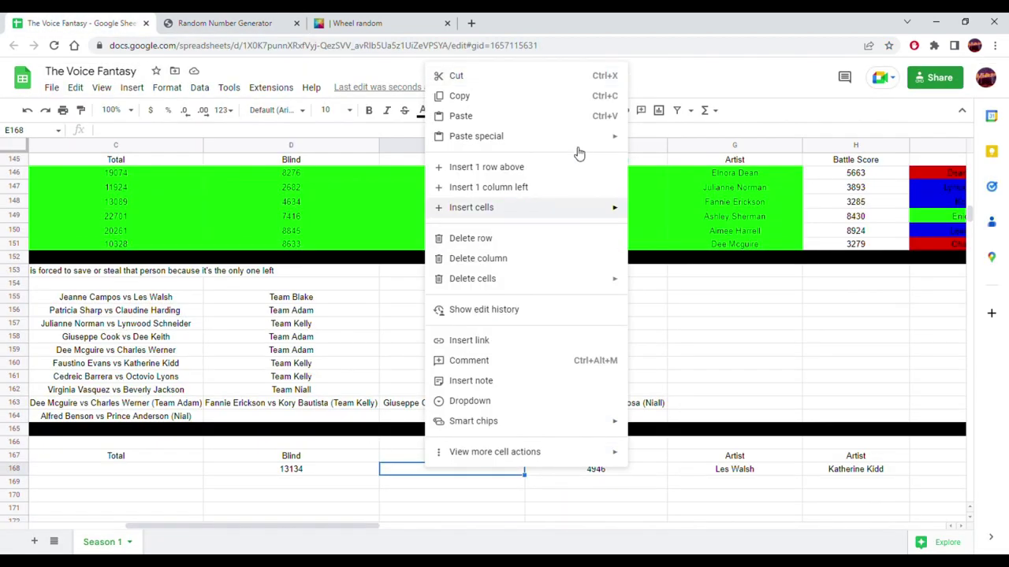
{"action": "mouse_move", "coordinate": [597, 140]}
{"action": "left_click", "coordinate": [649, 142]}
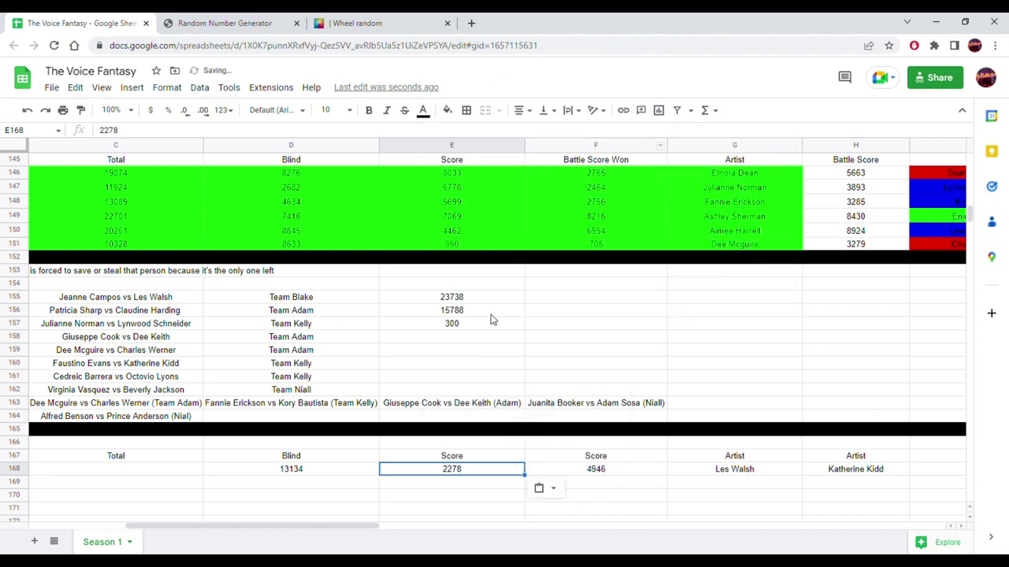
- Draw a random 5876 and paste it into I168 as a plain value
{"action": "left_click_drag", "start_coordinate": [314, 529], "coordinate": [487, 544]}
{"action": "left_click", "coordinate": [455, 470]}
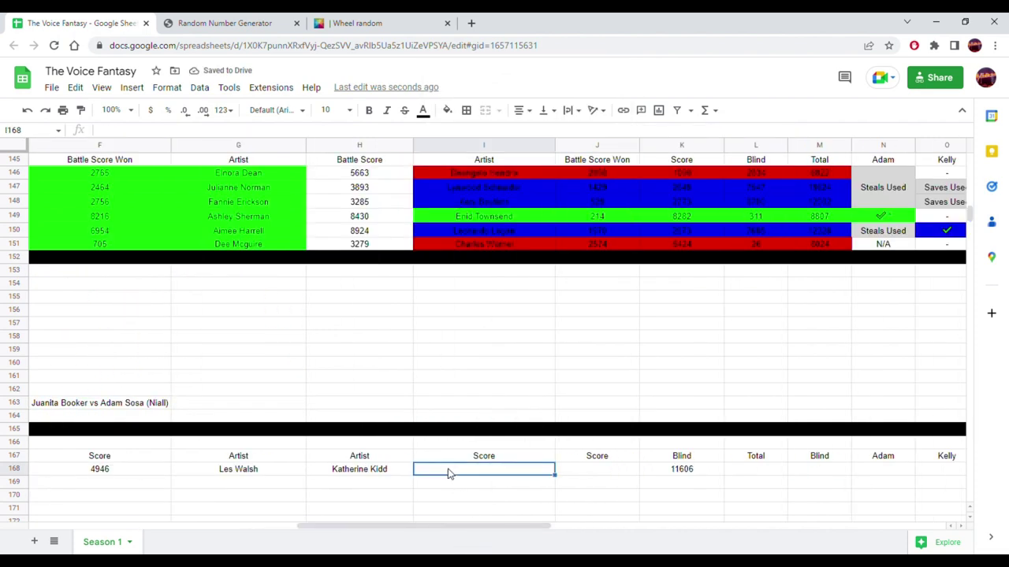
{"action": "left_click", "coordinate": [224, 22]}
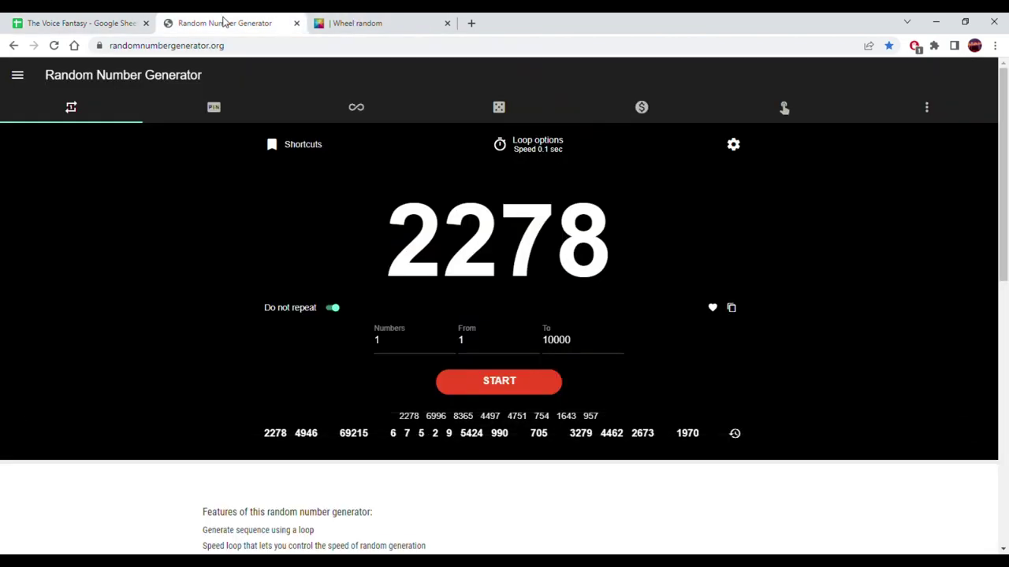
{"action": "left_click", "coordinate": [499, 384]}
{"action": "left_click", "coordinate": [499, 386]}
{"action": "left_click", "coordinate": [731, 308]}
{"action": "left_click", "coordinate": [3, 18]}
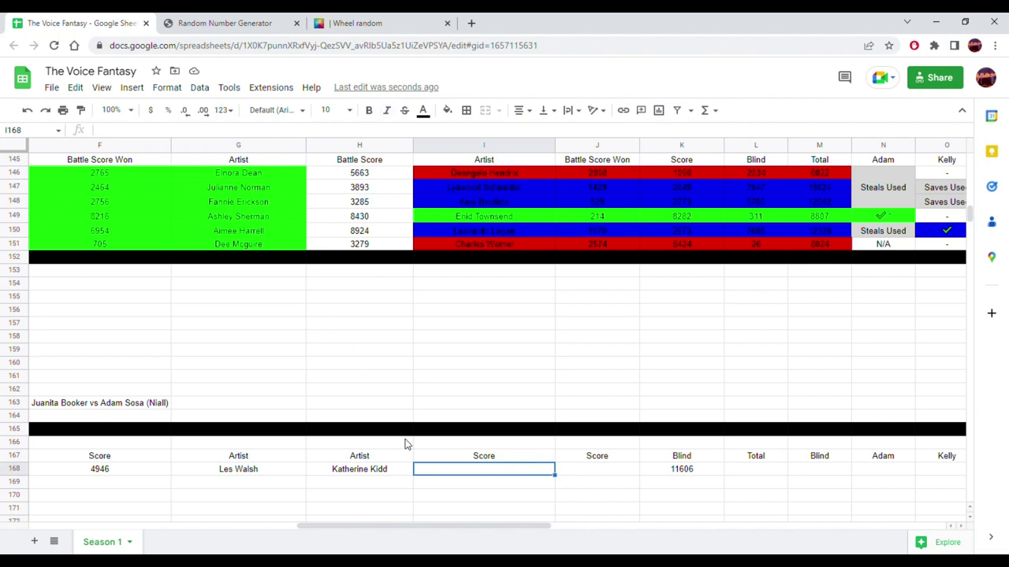
{"action": "right_click", "coordinate": [444, 473]}
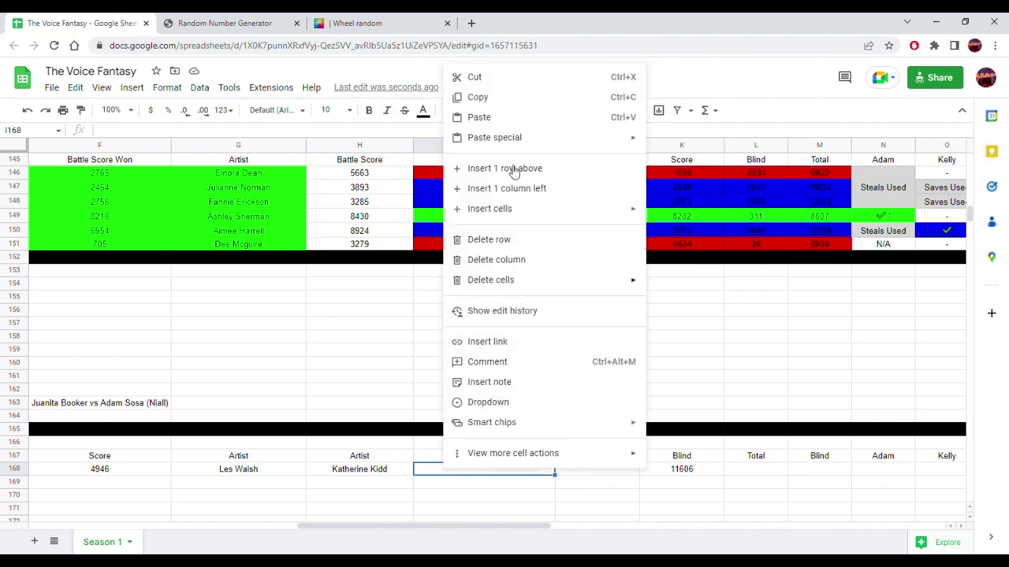
{"action": "mouse_move", "coordinate": [635, 147]}
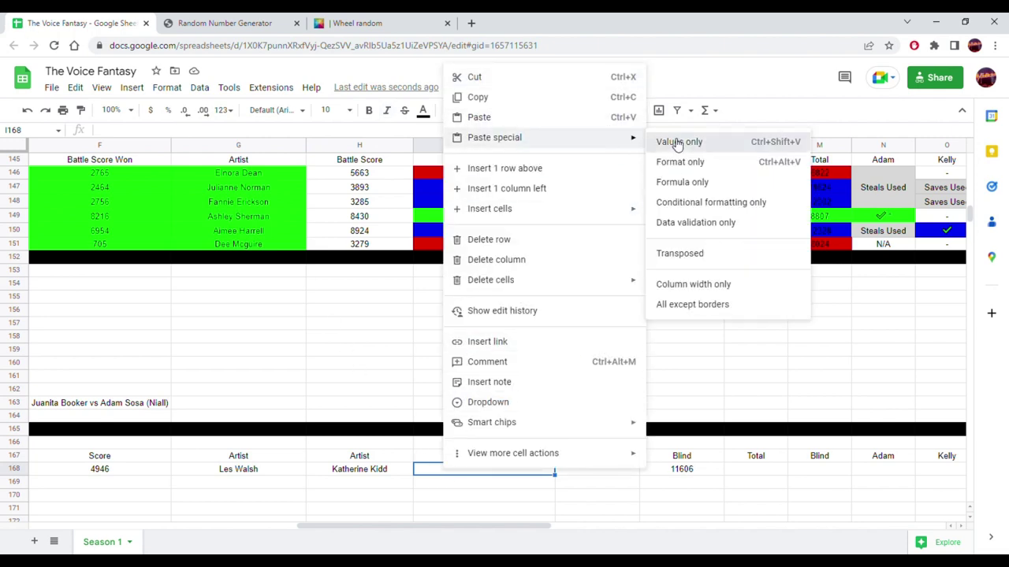
{"action": "left_click", "coordinate": [676, 142]}
- Draw a random 7732 and paste it into J168 as a plain value
{"action": "left_click", "coordinate": [587, 473]}
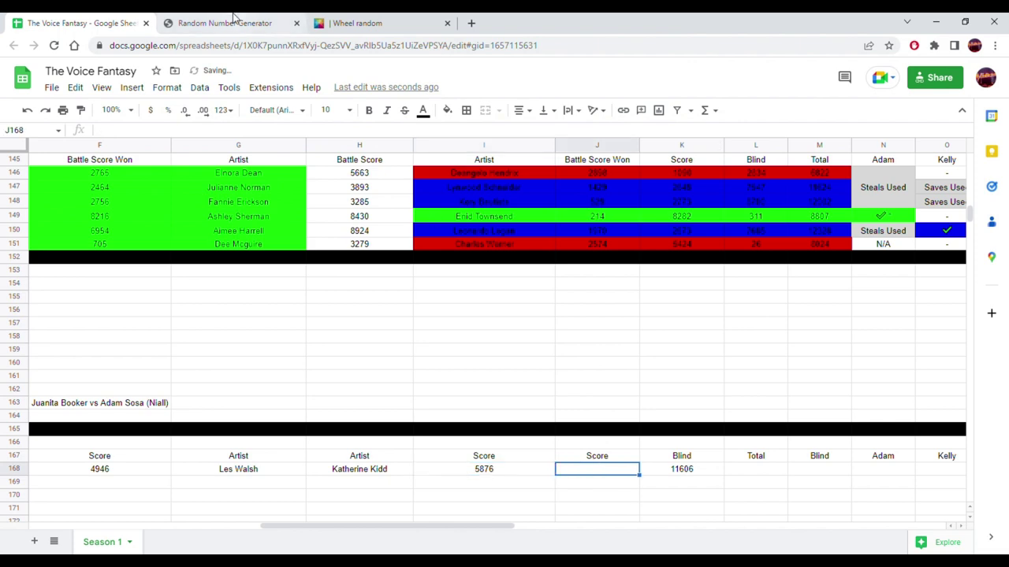
{"action": "left_click", "coordinate": [234, 22]}
{"action": "left_click", "coordinate": [495, 382]}
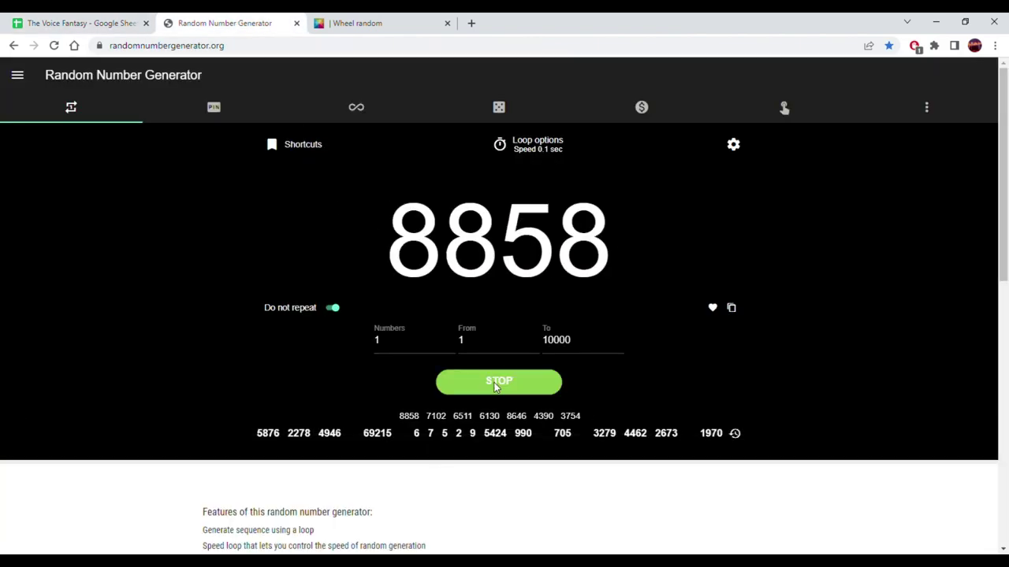
{"action": "left_click", "coordinate": [497, 382]}
{"action": "left_click", "coordinate": [730, 310]}
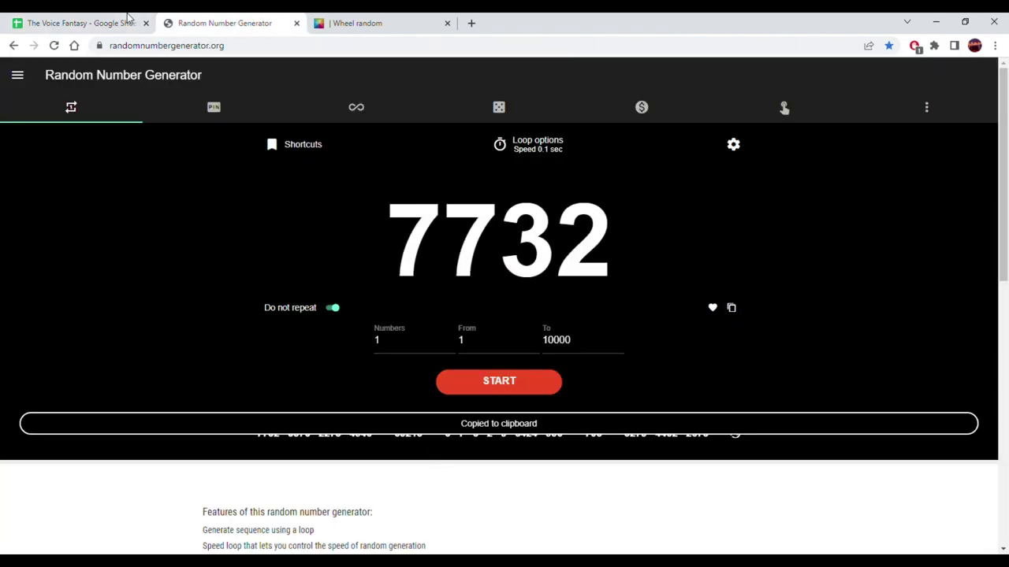
{"action": "left_click", "coordinate": [76, 23]}
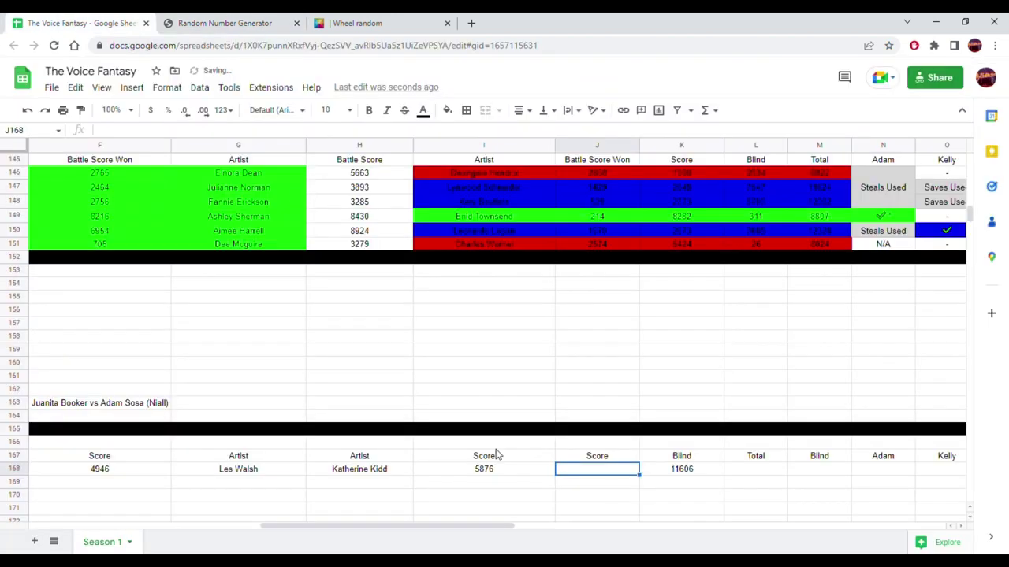
{"action": "right_click", "coordinate": [571, 471]}
{"action": "mouse_move", "coordinate": [761, 148]}
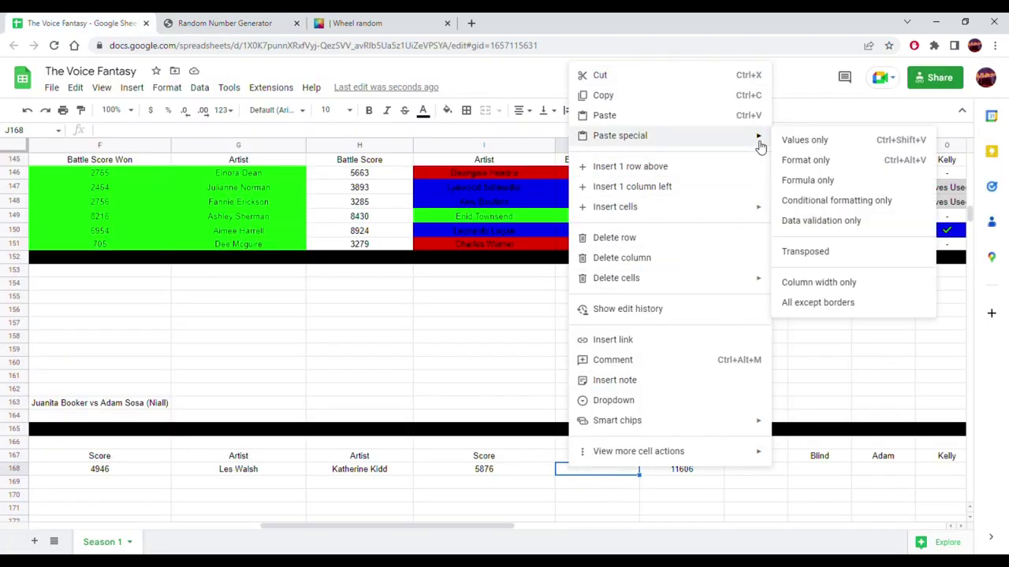
{"action": "left_click", "coordinate": [788, 140]}
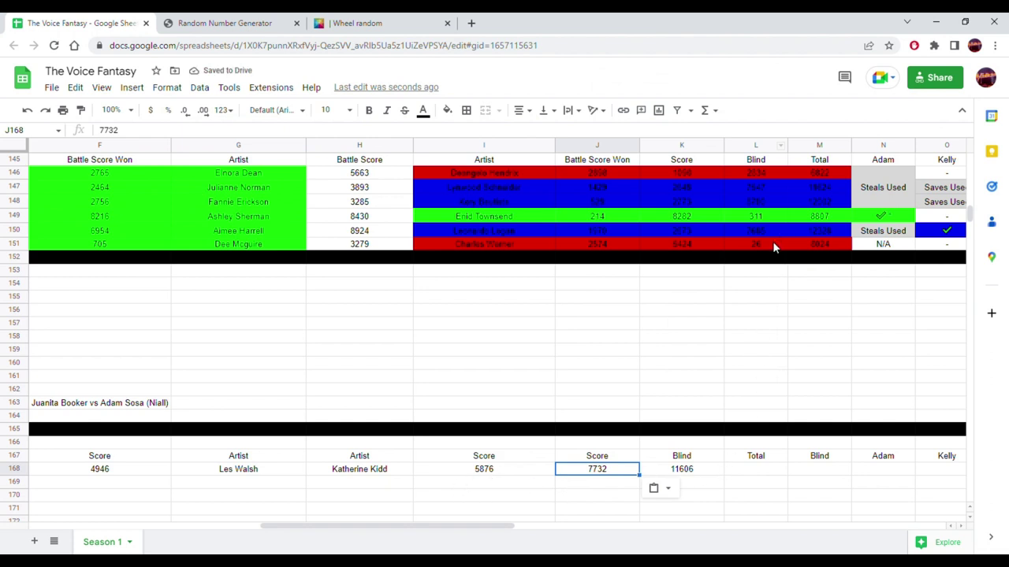
{"action": "left_click", "coordinate": [745, 471]}
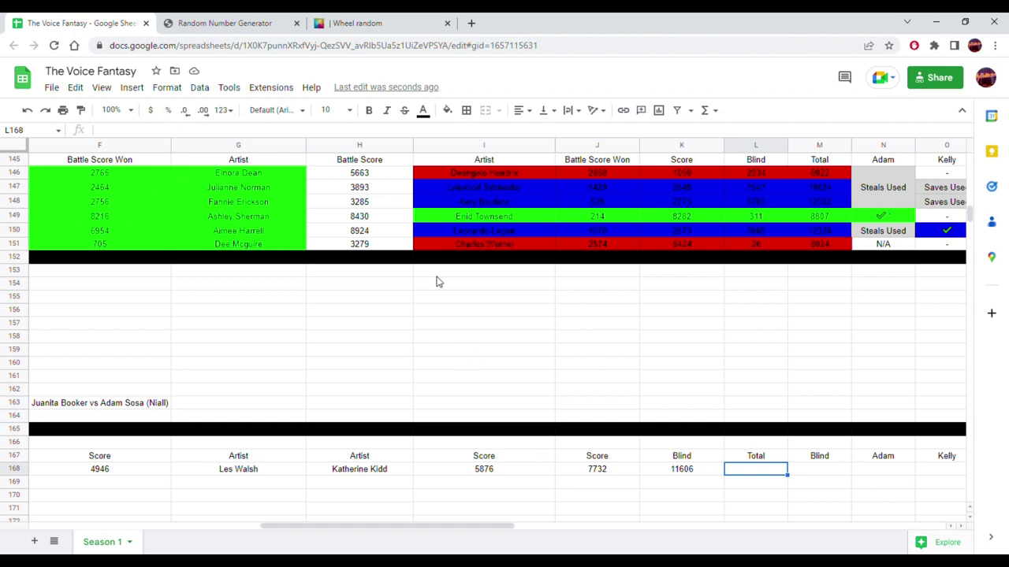
- Enter =sum(I168:K168) in L168 to total 25214
{"action": "type", "text": "=sum("}
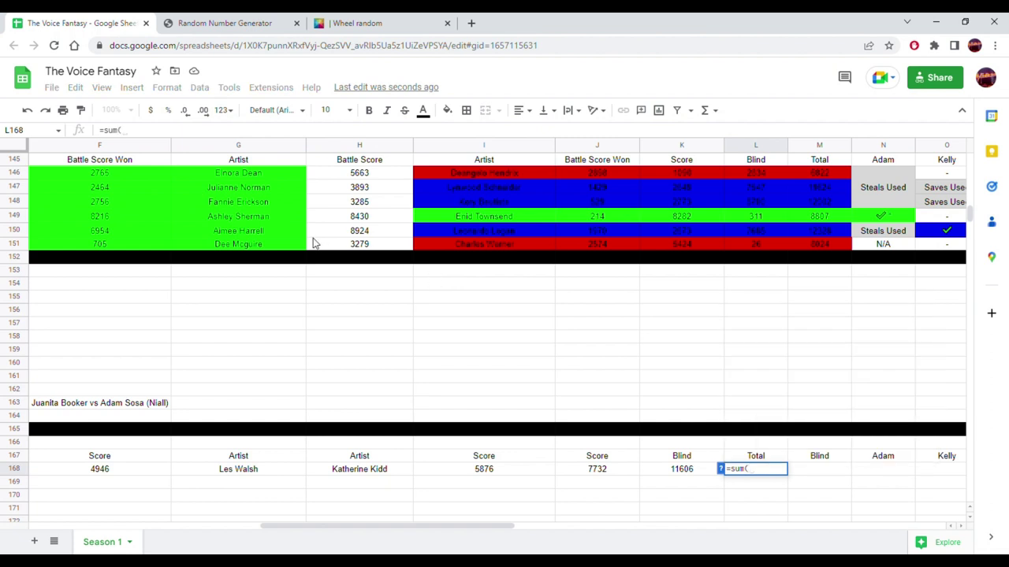
{"action": "left_click_drag", "start_coordinate": [484, 480], "coordinate": [703, 432]}
{"action": "key", "text": "Return"}
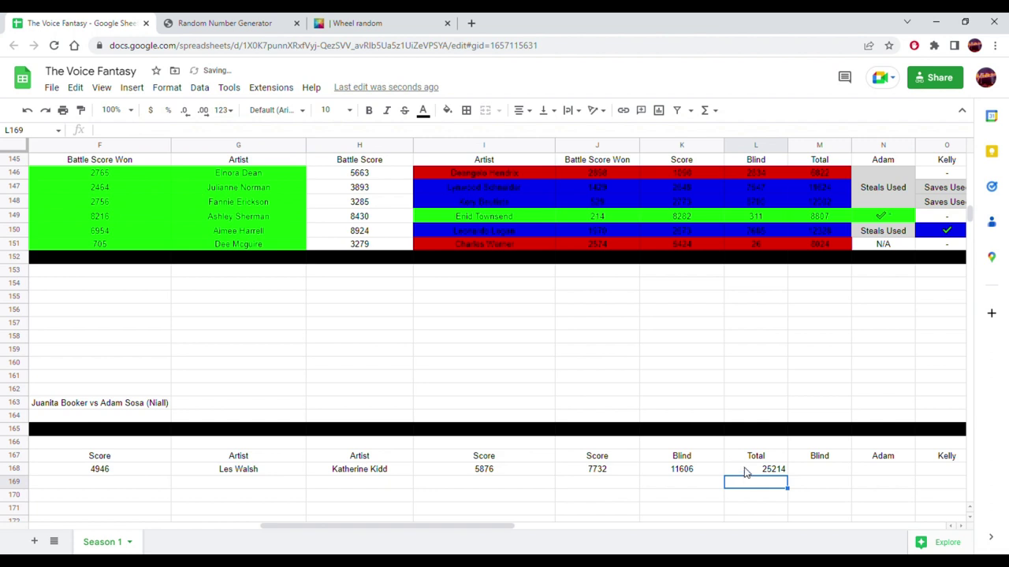
- Change the horizontal alignment of column L
{"action": "left_click", "coordinate": [756, 150]}
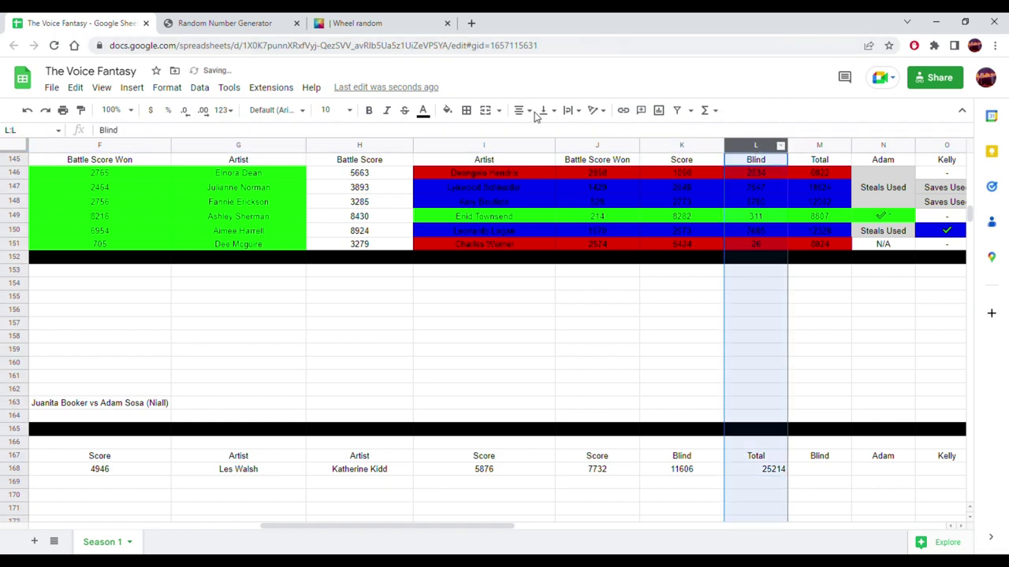
{"action": "left_click", "coordinate": [527, 111]}
{"action": "left_click", "coordinate": [545, 135]}
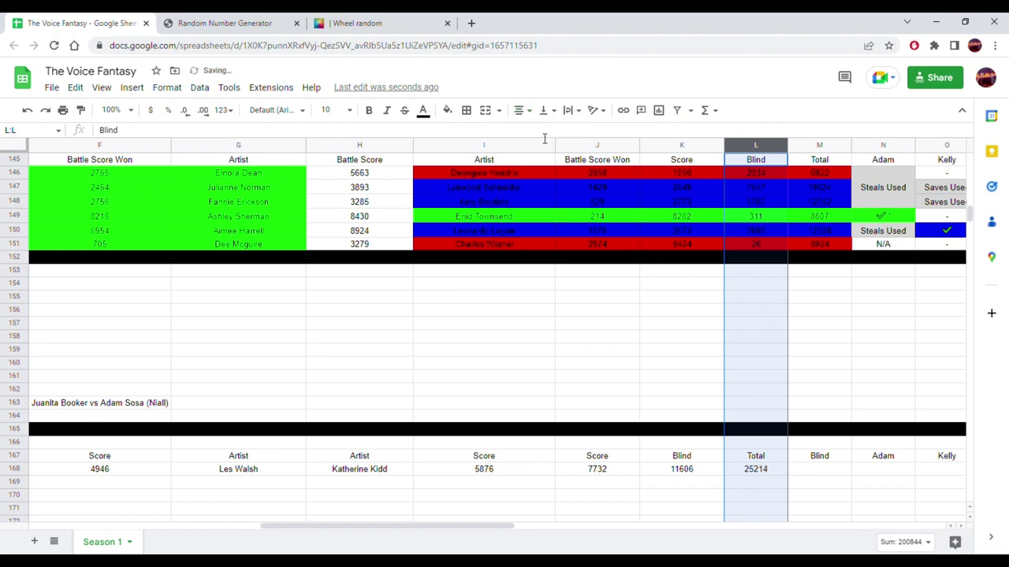
{"action": "left_click", "coordinate": [693, 375]}
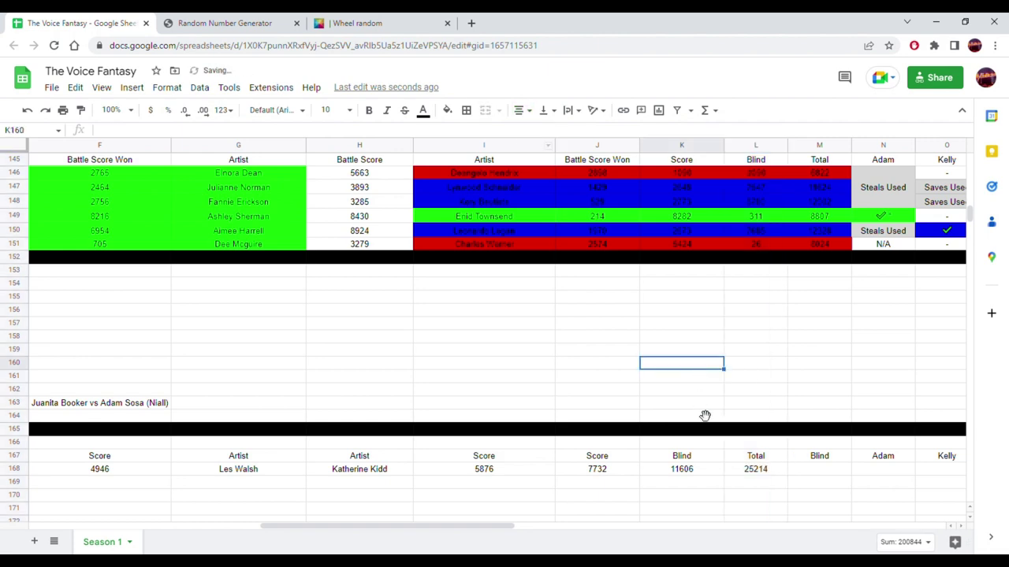
{"action": "left_click", "coordinate": [733, 471]}
{"action": "left_click_drag", "start_coordinate": [462, 528], "coordinate": [270, 516]}
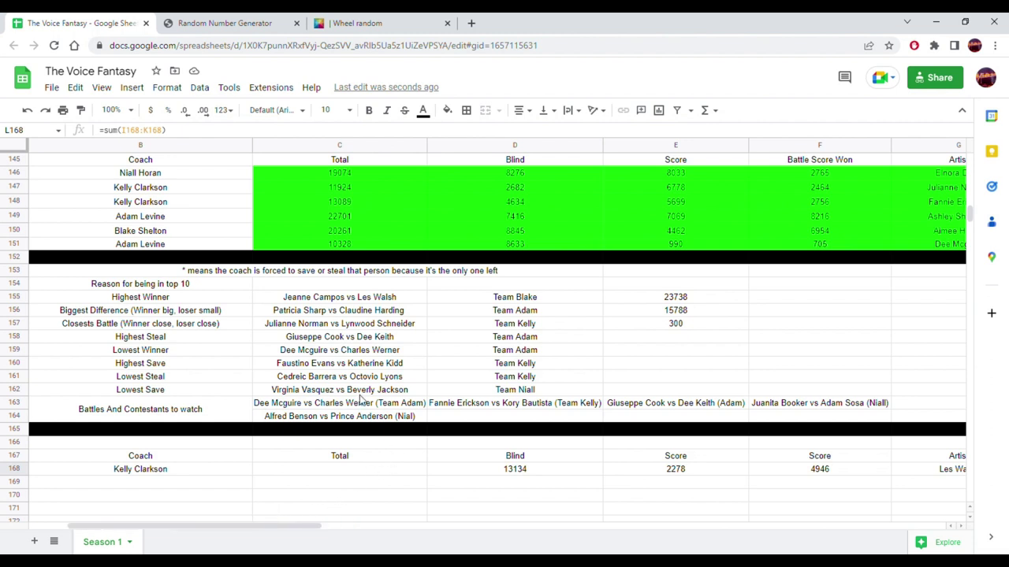
- Copy C151's Total formula into C168
{"action": "left_click", "coordinate": [337, 246]}
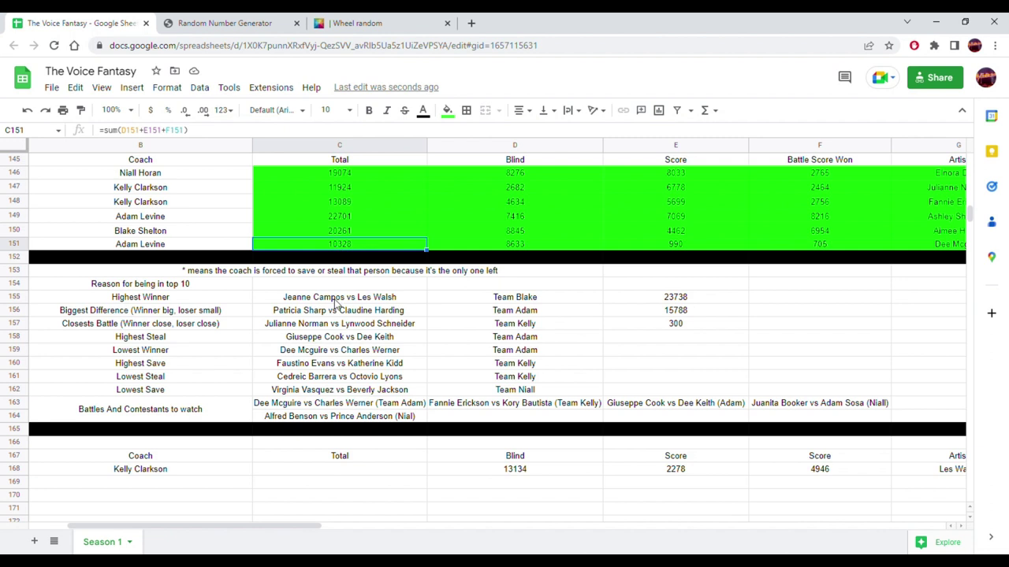
{"action": "key", "text": "ctrl+c"}
{"action": "left_click", "coordinate": [348, 474]}
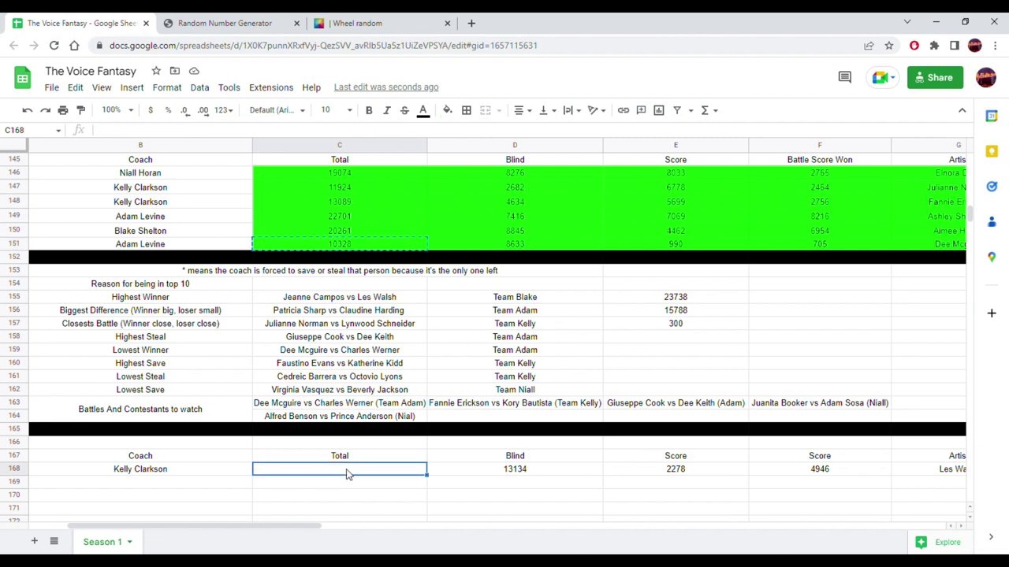
{"action": "key", "text": "ctrl+v"}
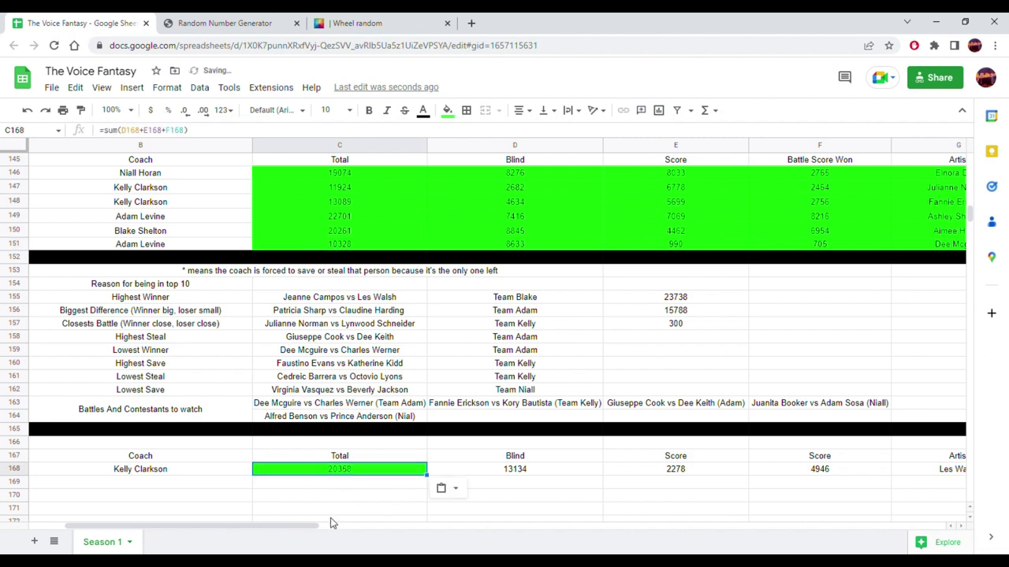
{"action": "left_click_drag", "start_coordinate": [307, 531], "coordinate": [562, 534]}
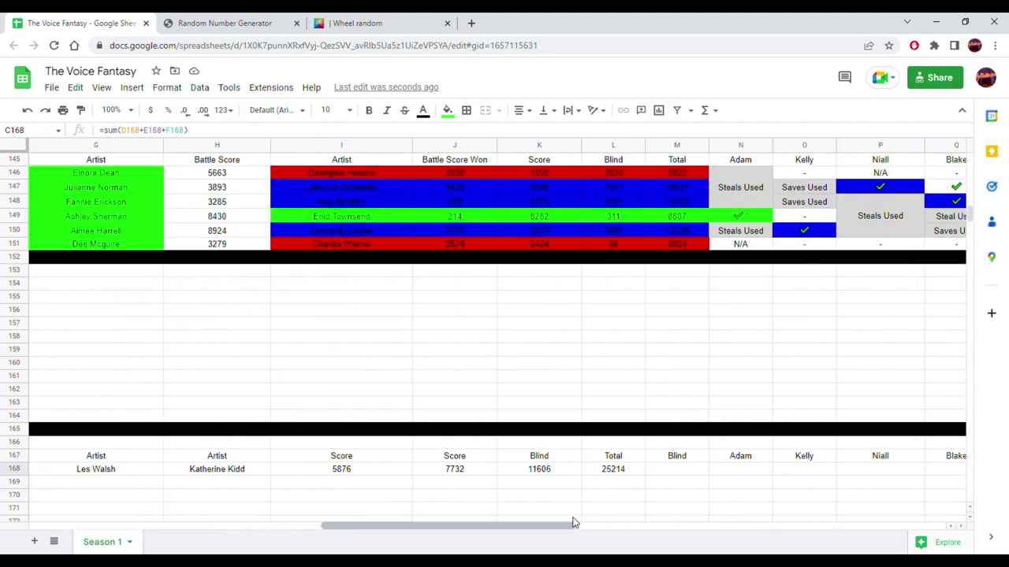
- Fill H168:L168 green and move the range down to row 170
{"action": "left_click_drag", "start_coordinate": [628, 473], "coordinate": [245, 471]}
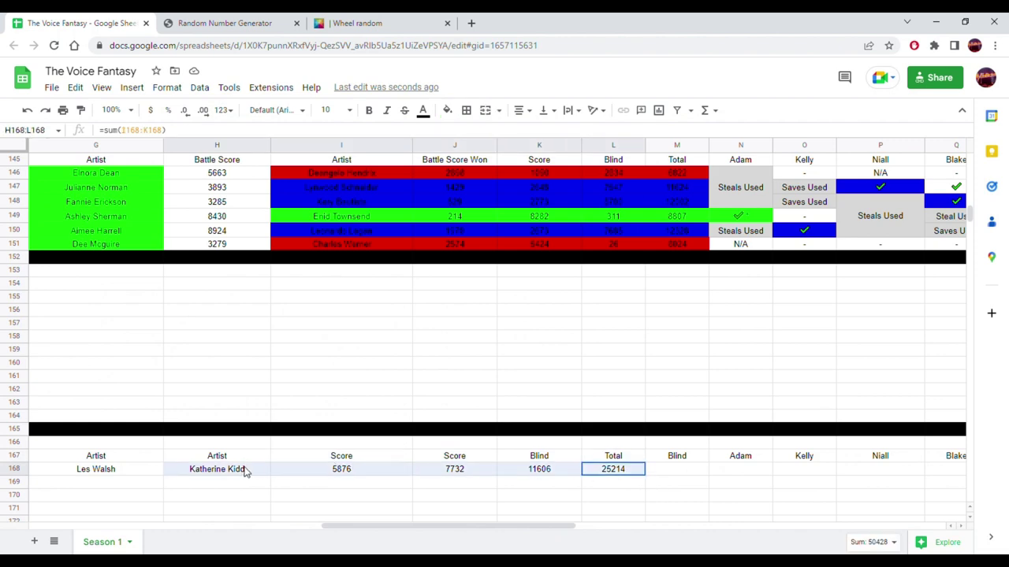
{"action": "left_click", "coordinate": [448, 109]}
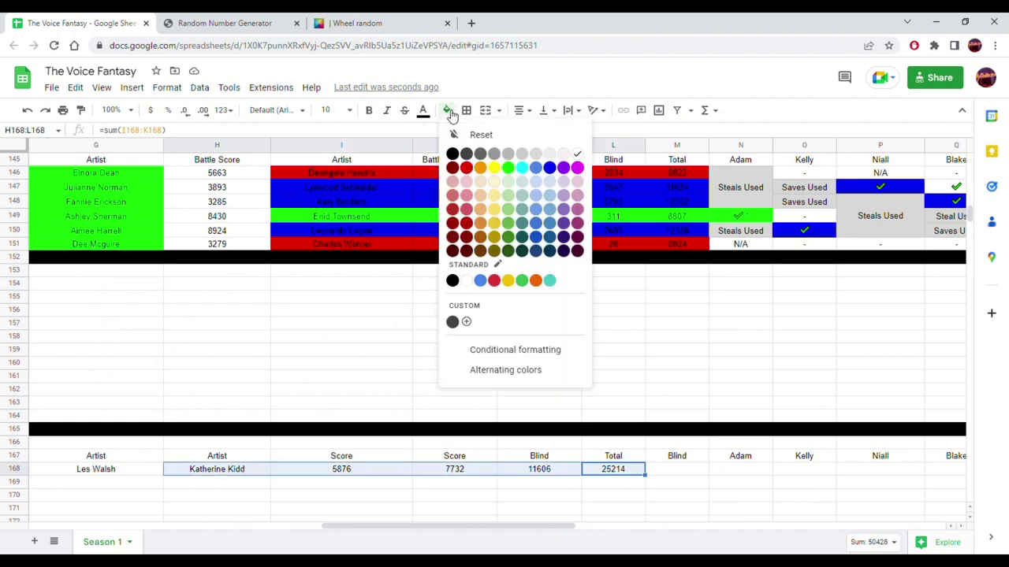
{"action": "left_click", "coordinate": [508, 168]}
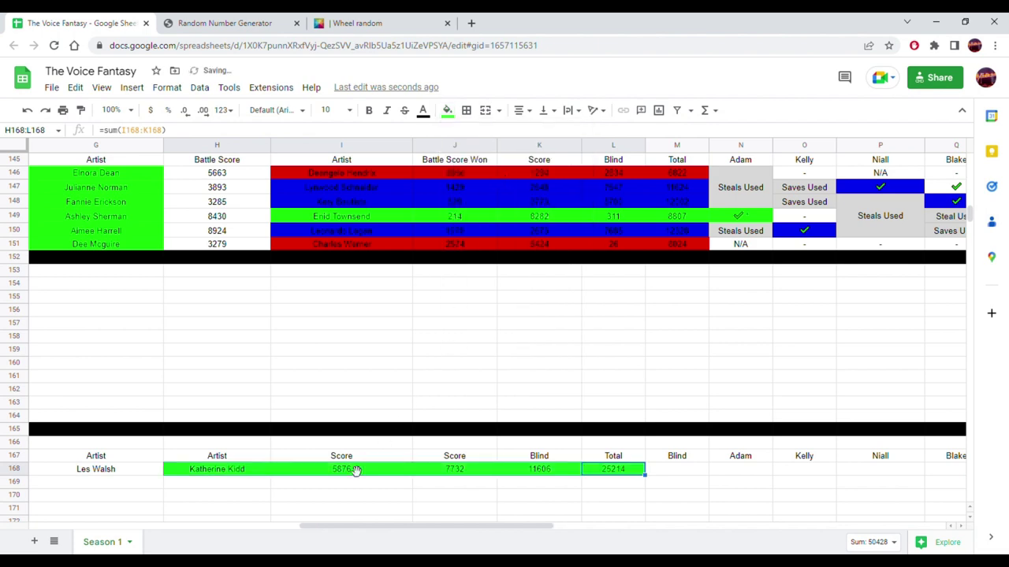
{"action": "left_click_drag", "start_coordinate": [356, 471], "coordinate": [174, 498]}
- Move the 4946 and 2278 scores from F168 and E168 over to I168 and J168
{"action": "key", "text": "Up"}
{"action": "key", "text": "Up"}
{"action": "key", "text": "Up"}
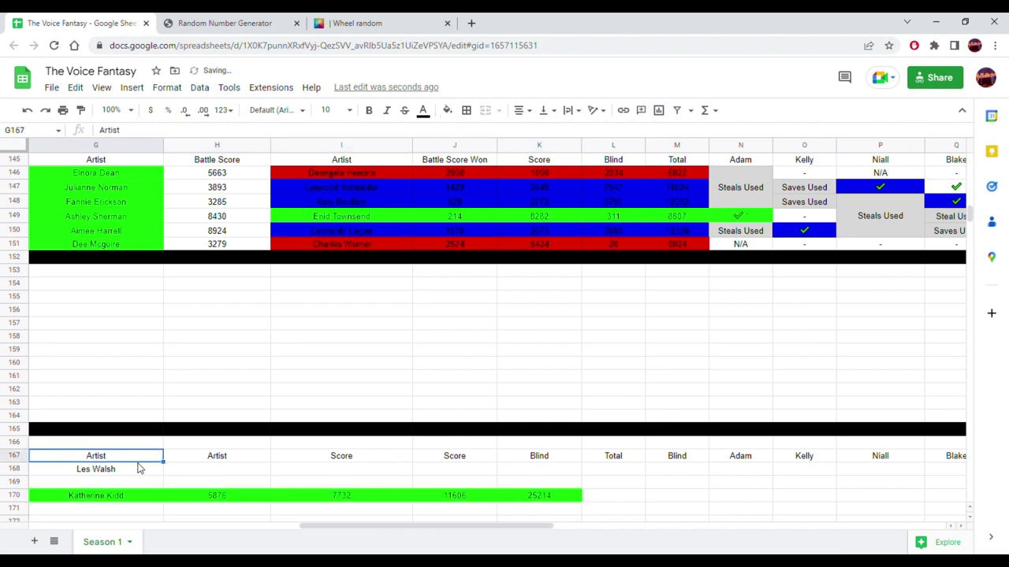
{"action": "left_click", "coordinate": [157, 469]}
{"action": "left_click_drag", "start_coordinate": [156, 469], "coordinate": [211, 470]}
{"action": "left_click_drag", "start_coordinate": [376, 527], "coordinate": [284, 527]}
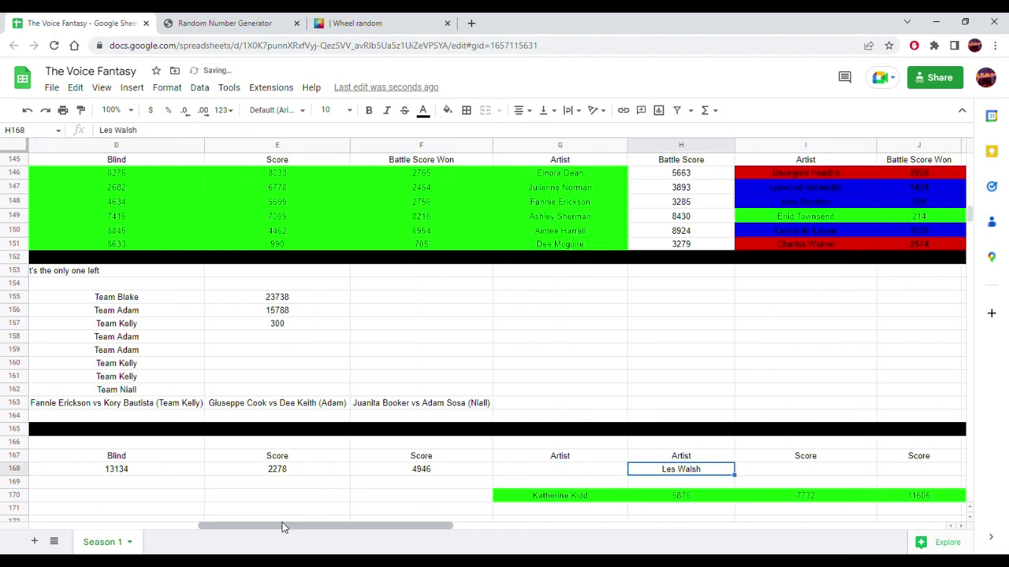
{"action": "left_click", "coordinate": [386, 469]}
{"action": "left_click_drag", "start_coordinate": [396, 465], "coordinate": [790, 470]}
{"action": "left_click", "coordinate": [285, 471]}
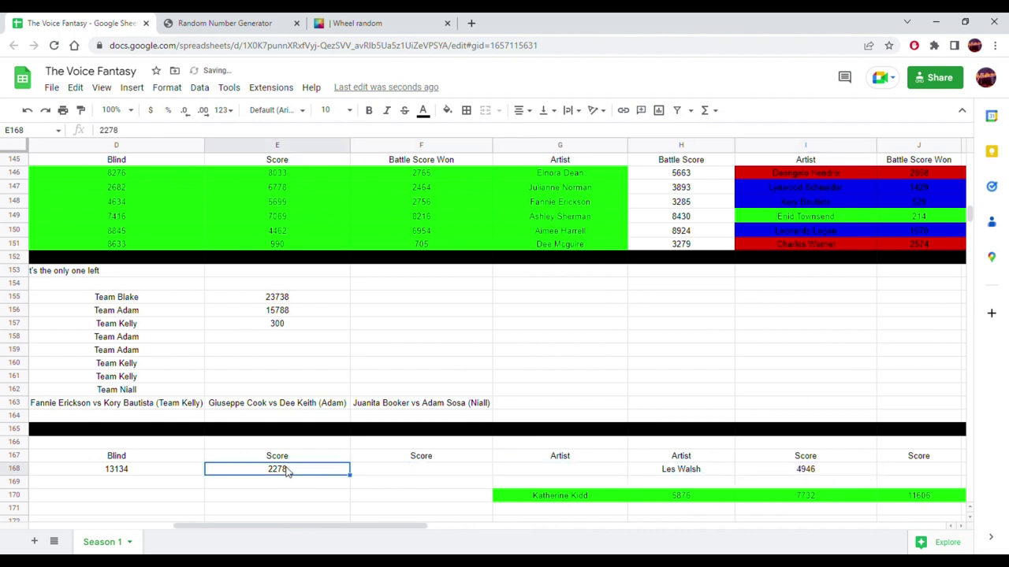
{"action": "left_click_drag", "start_coordinate": [297, 467], "coordinate": [851, 472]}
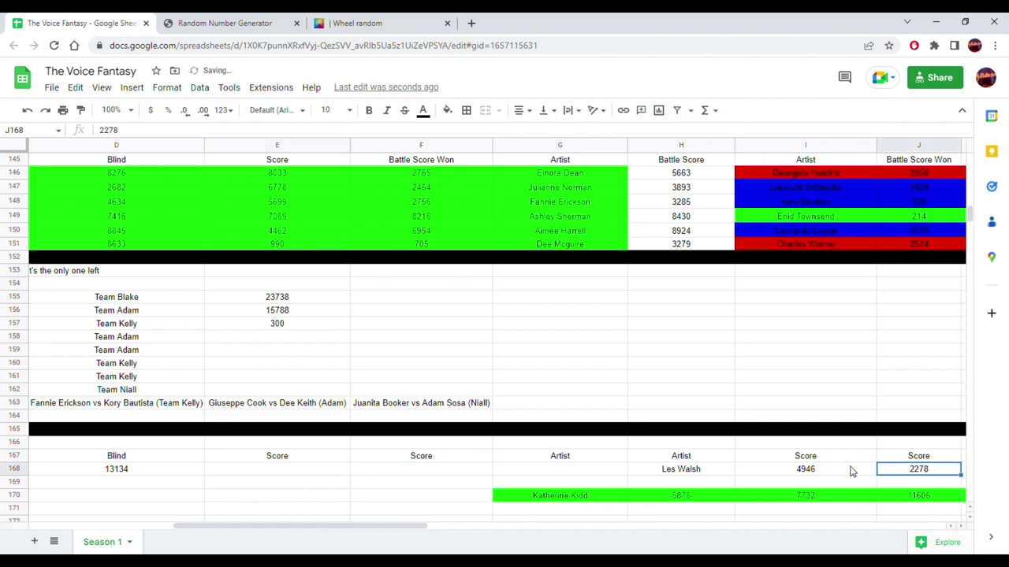
- Copy the 13134 Blind value into K168
{"action": "left_click", "coordinate": [108, 469]}
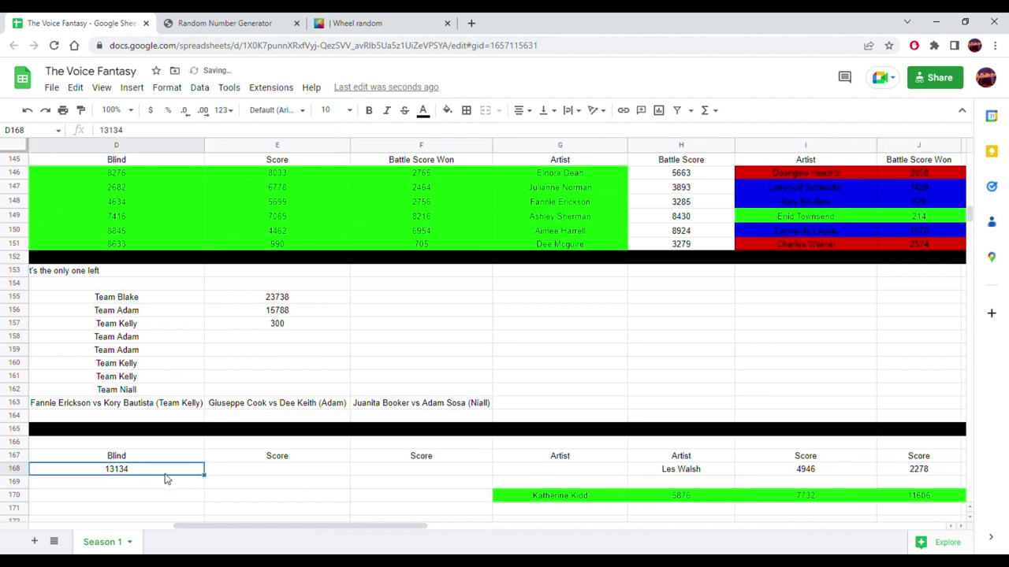
{"action": "left_click_drag", "start_coordinate": [347, 527], "coordinate": [619, 525]}
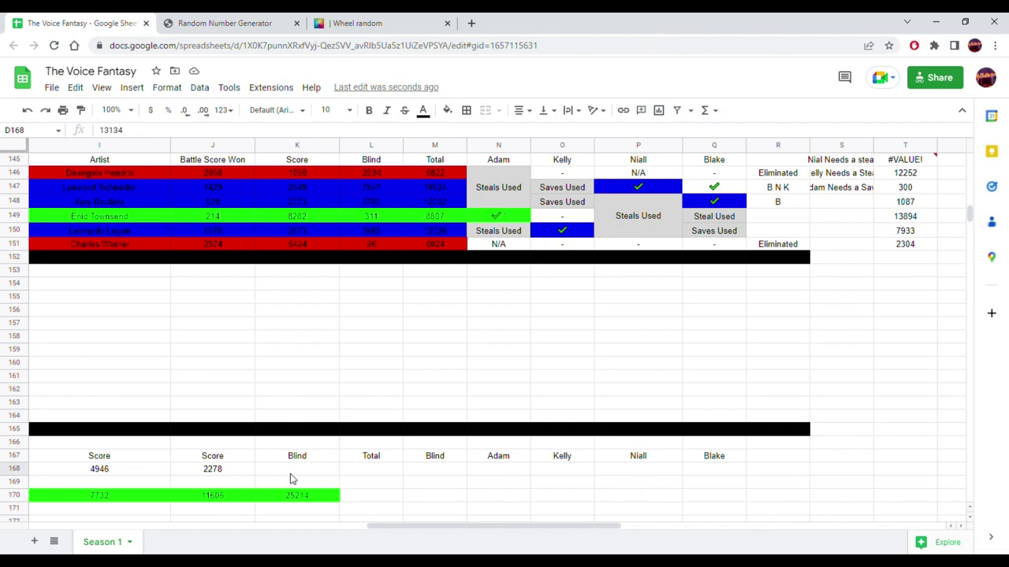
{"action": "left_click", "coordinate": [291, 473]}
{"action": "key", "text": "ctrl+v"}
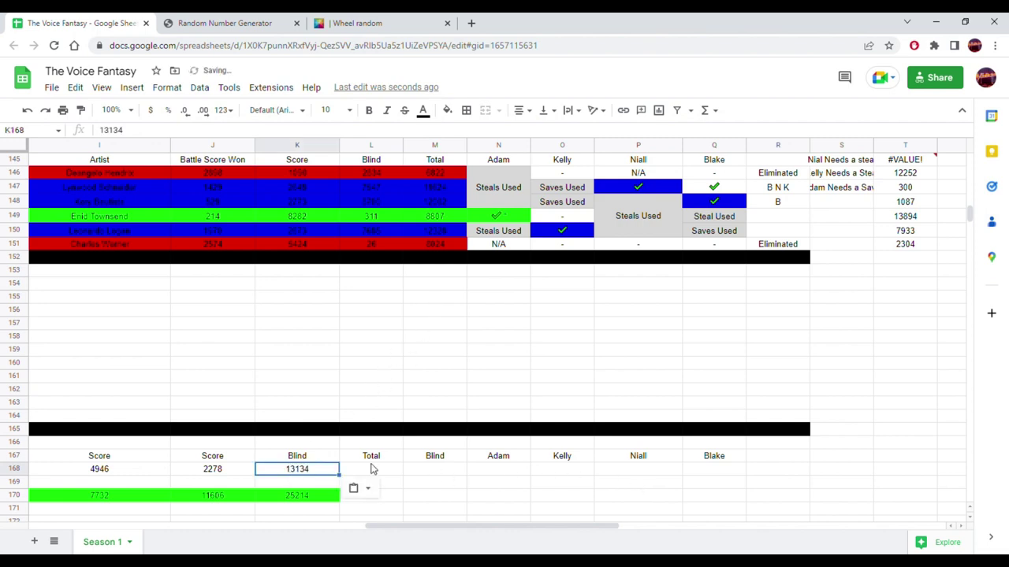
- Move the other contestant's name from row 170 up into G168
{"action": "left_click", "coordinate": [372, 473]}
{"action": "left_click_drag", "start_coordinate": [399, 531], "coordinate": [279, 527]}
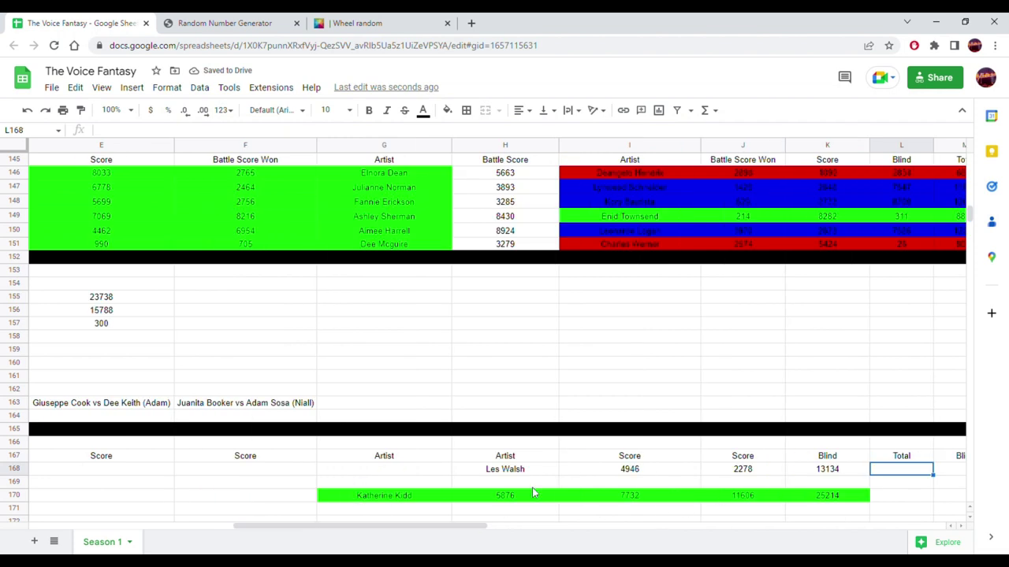
{"action": "left_click", "coordinate": [387, 496]}
{"action": "left_click_drag", "start_coordinate": [387, 500], "coordinate": [284, 471]}
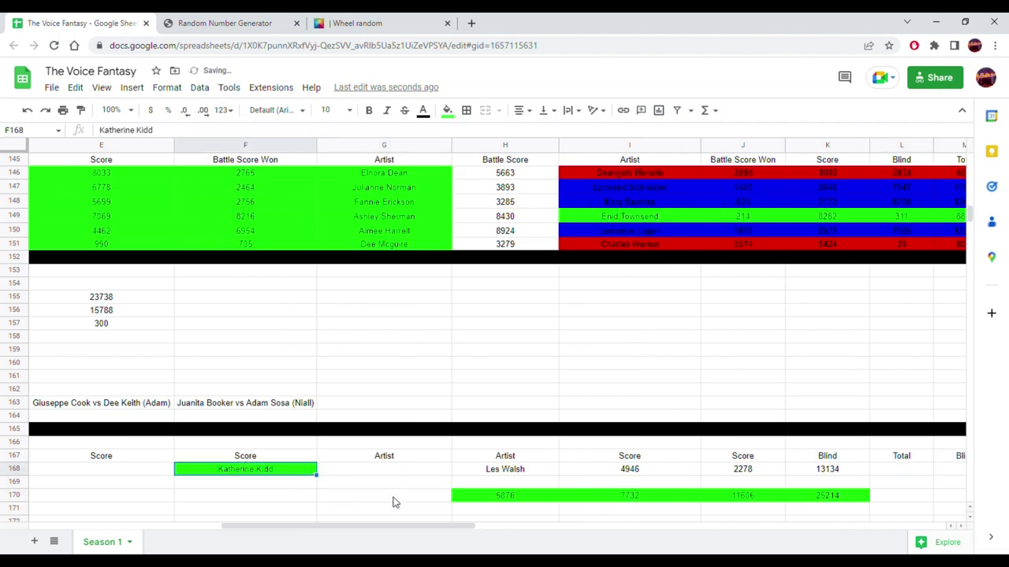
{"action": "left_click", "coordinate": [503, 470]}
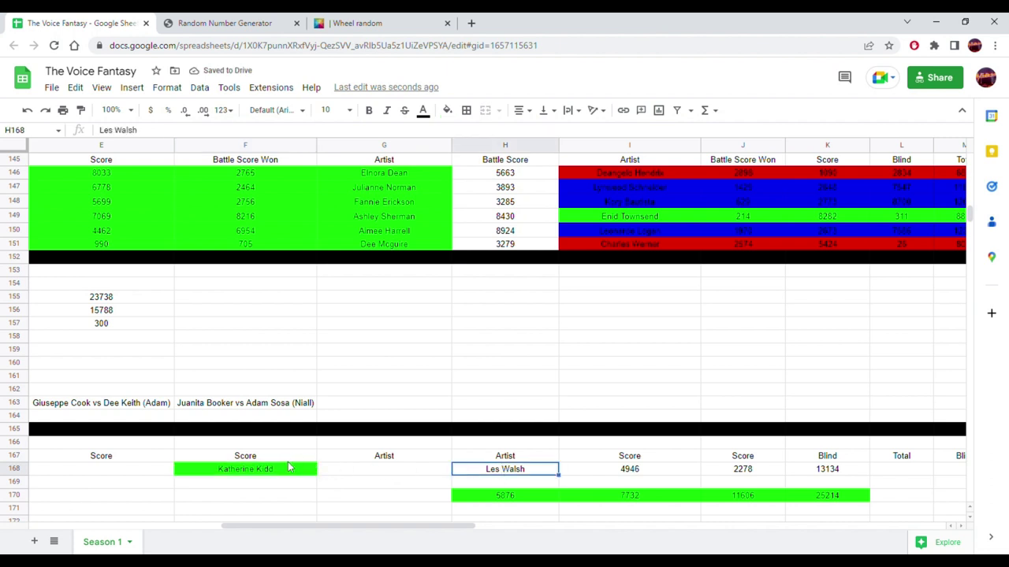
{"action": "left_click", "coordinate": [286, 473]}
{"action": "left_click_drag", "start_coordinate": [292, 465], "coordinate": [380, 485]}
- Move the 5876 and 7732 scores from row 170 into F168 and E168, and 11606 into E170
{"action": "left_click", "coordinate": [524, 498]}
{"action": "left_click_drag", "start_coordinate": [531, 496], "coordinate": [286, 477]}
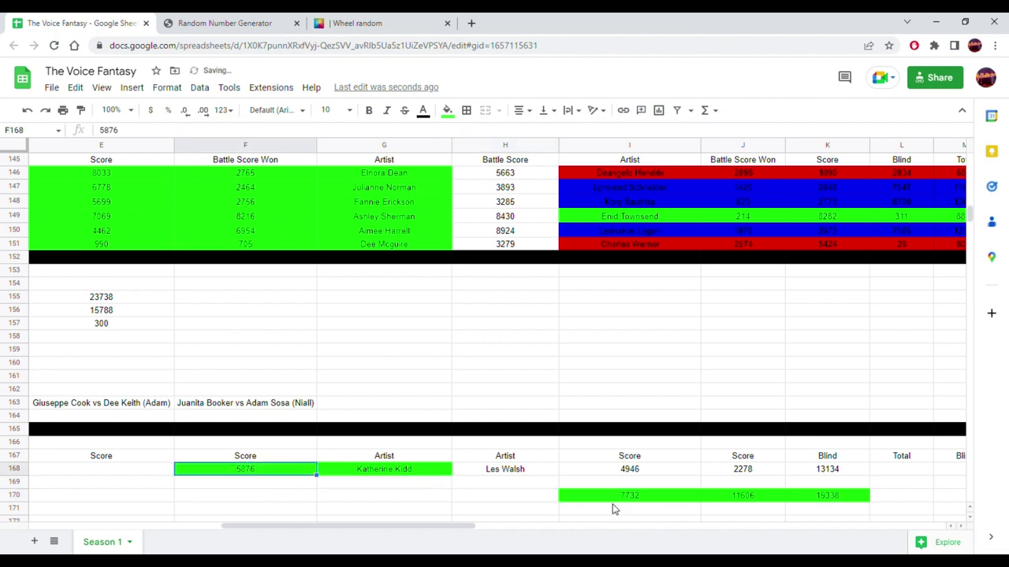
{"action": "left_click", "coordinate": [628, 495]}
{"action": "left_click_drag", "start_coordinate": [628, 496], "coordinate": [148, 473]}
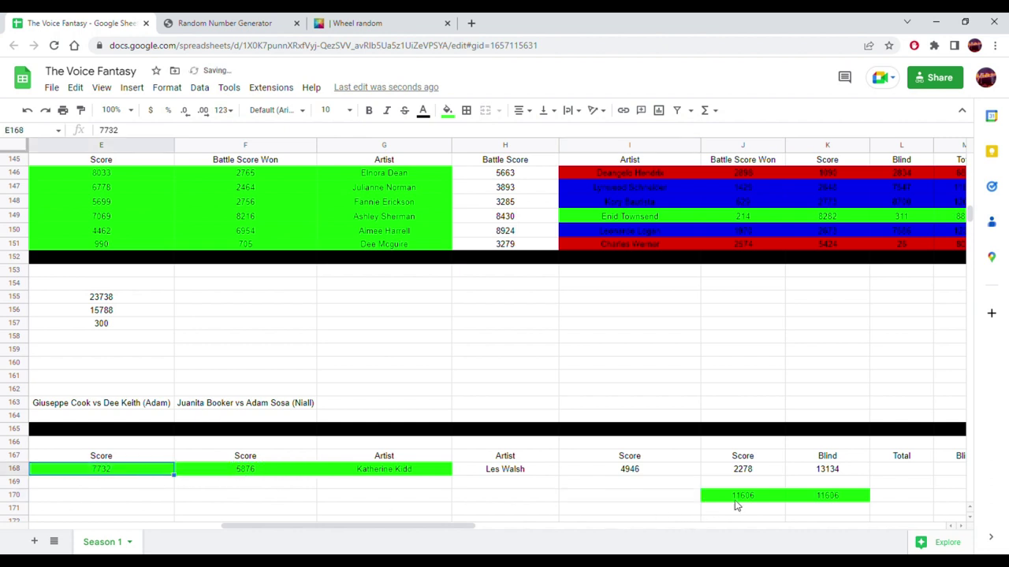
{"action": "left_click", "coordinate": [737, 498]}
{"action": "left_click_drag", "start_coordinate": [741, 497], "coordinate": [151, 502]}
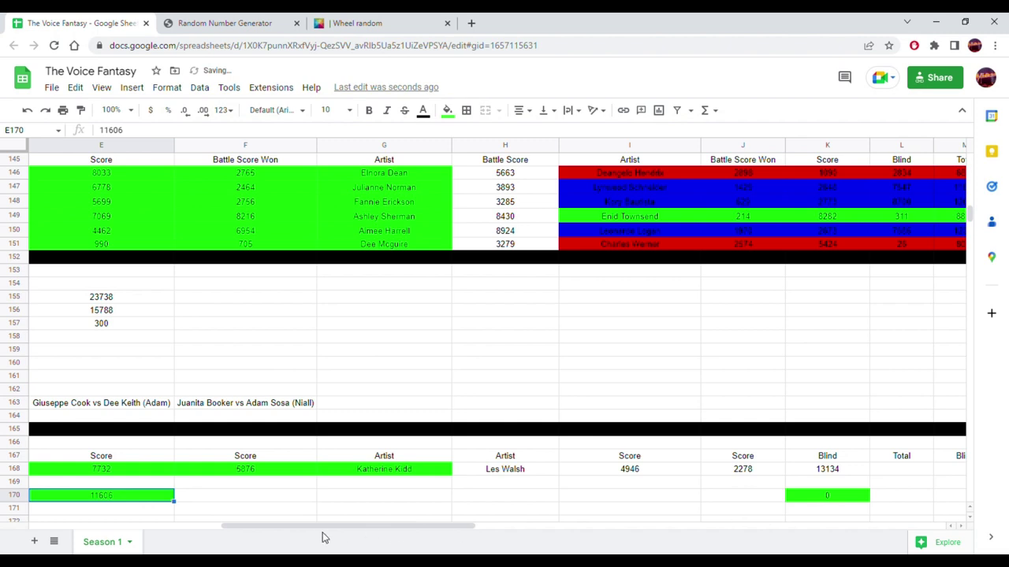
{"action": "scroll", "coordinate": [333, 533], "scroll_direction": "left", "scroll_amount": 5}
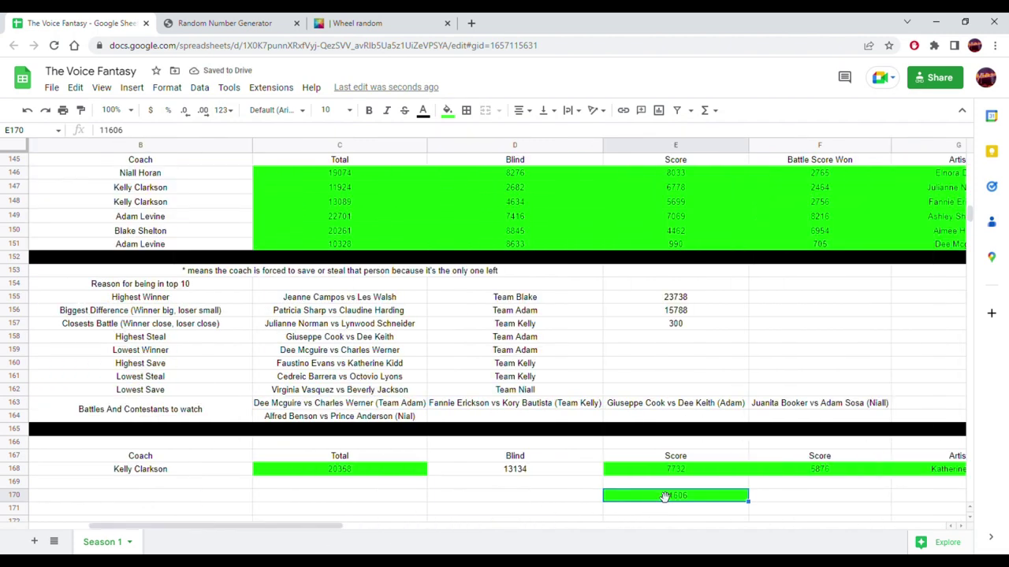
- Put 11606 in D168 and correct C168's Total to =SUM(D168:F168)
{"action": "left_click_drag", "start_coordinate": [664, 496], "coordinate": [544, 473]}
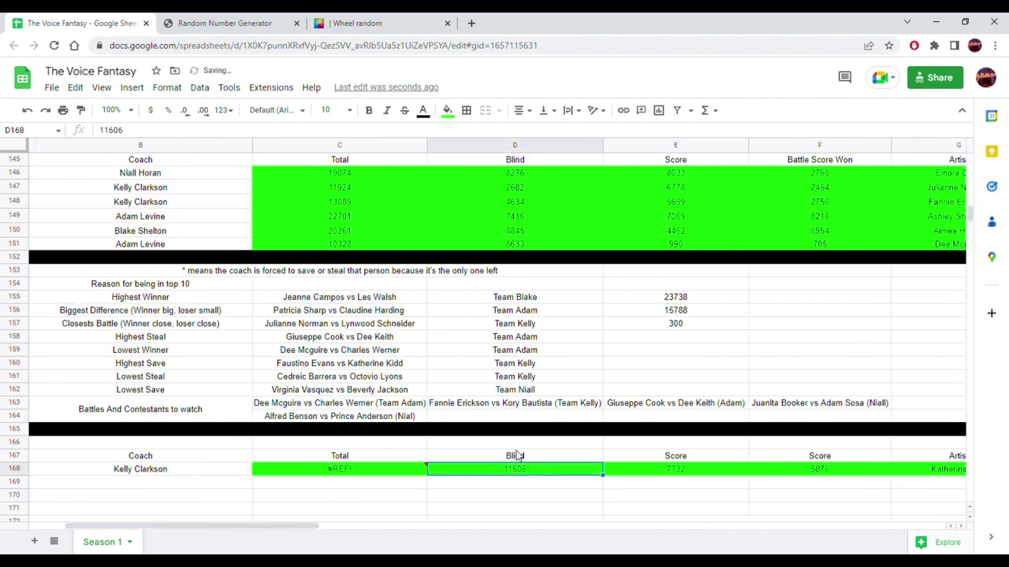
{"action": "left_click", "coordinate": [349, 470]}
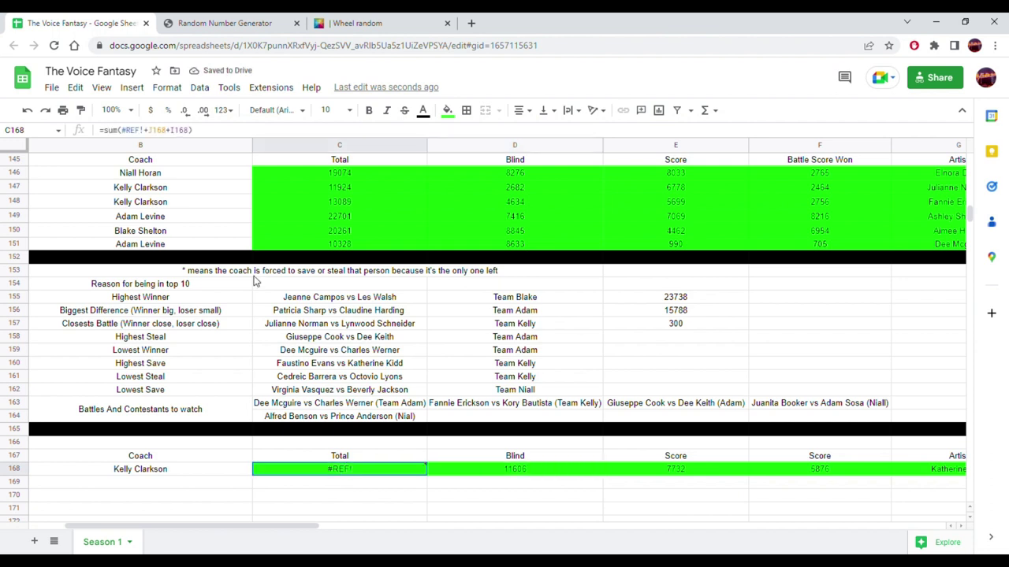
{"action": "left_click_drag", "start_coordinate": [204, 134], "coordinate": [121, 132]}
{"action": "key", "text": "BackSpace"}
{"action": "left_click_drag", "start_coordinate": [480, 472], "coordinate": [811, 471]}
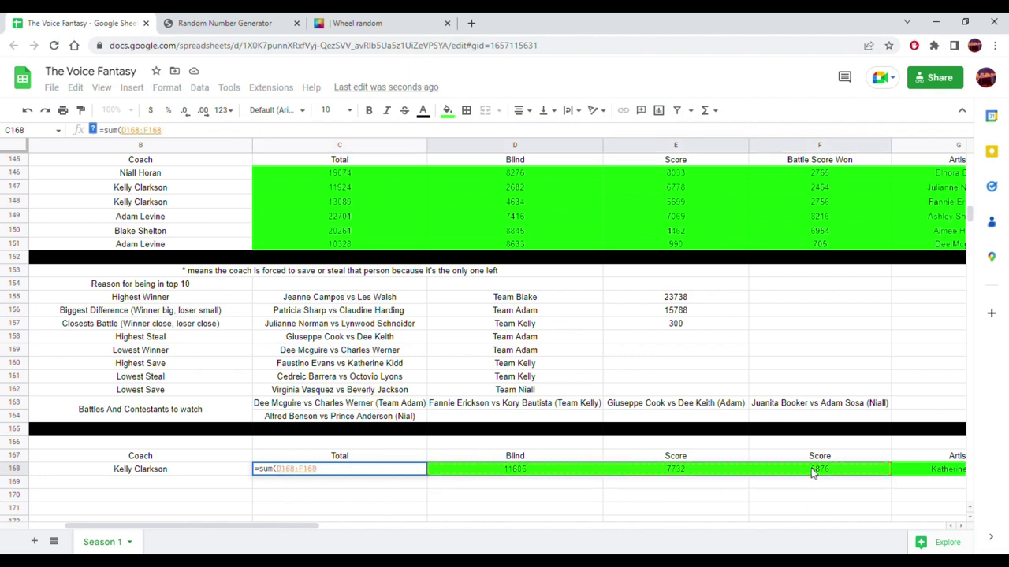
{"action": "key", "text": "Return"}
{"action": "left_click_drag", "start_coordinate": [275, 528], "coordinate": [553, 540]}
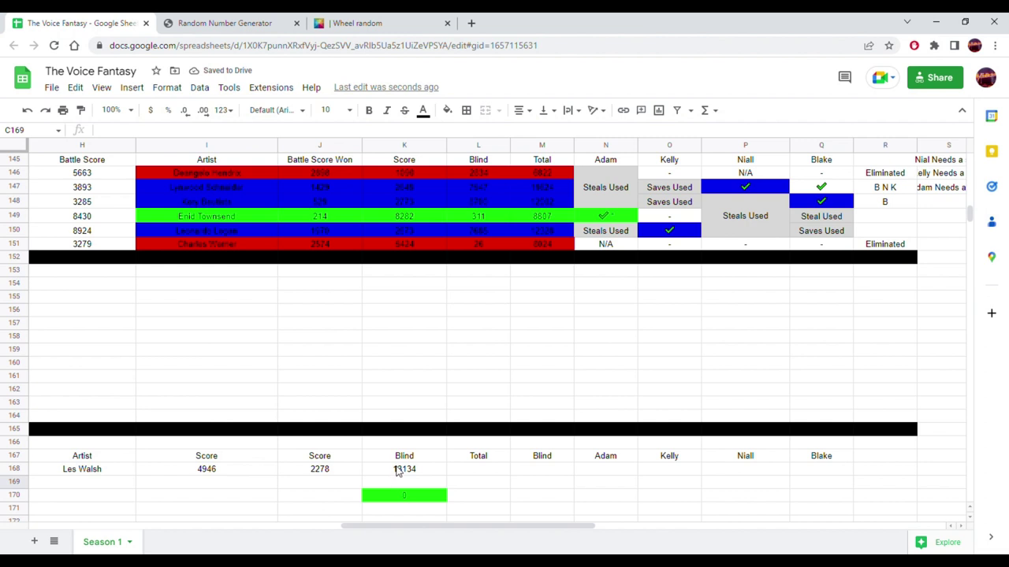
- Enter a SUM formula in L168 covering I168 through L168
{"action": "left_click", "coordinate": [399, 470]}
{"action": "left_click", "coordinate": [494, 473]}
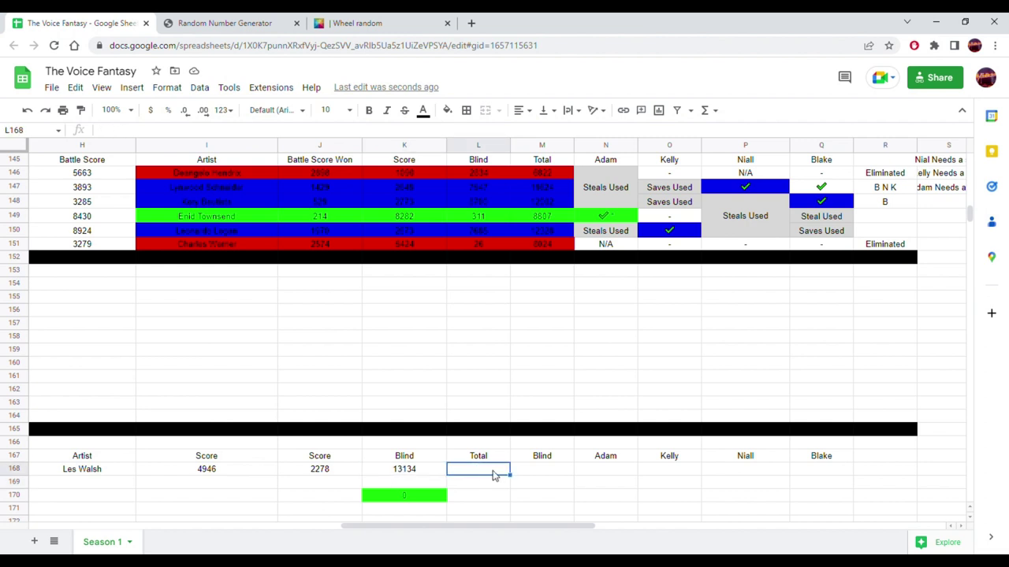
{"action": "type", "text": "=sum"}
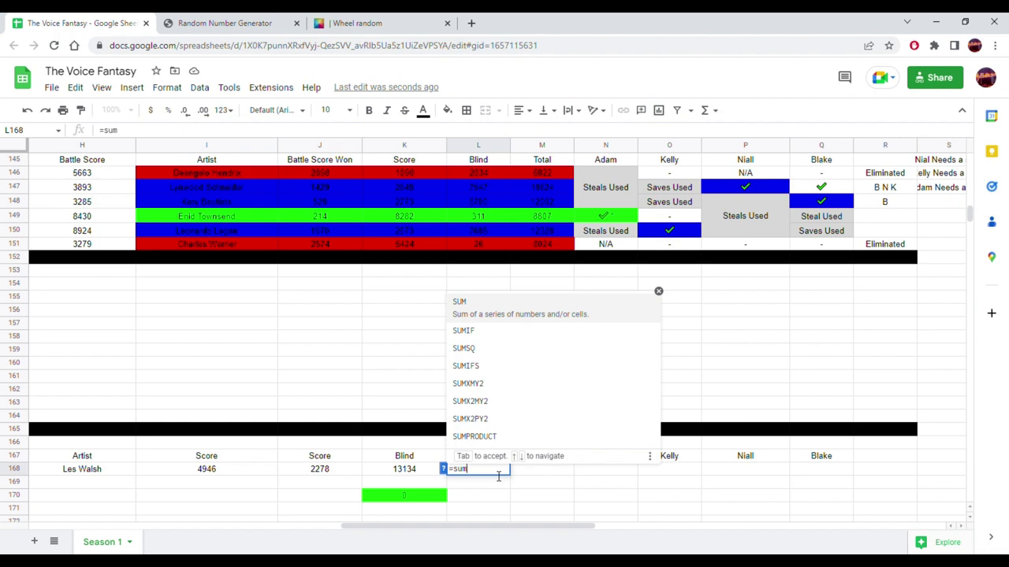
{"action": "type", "text": "*"}
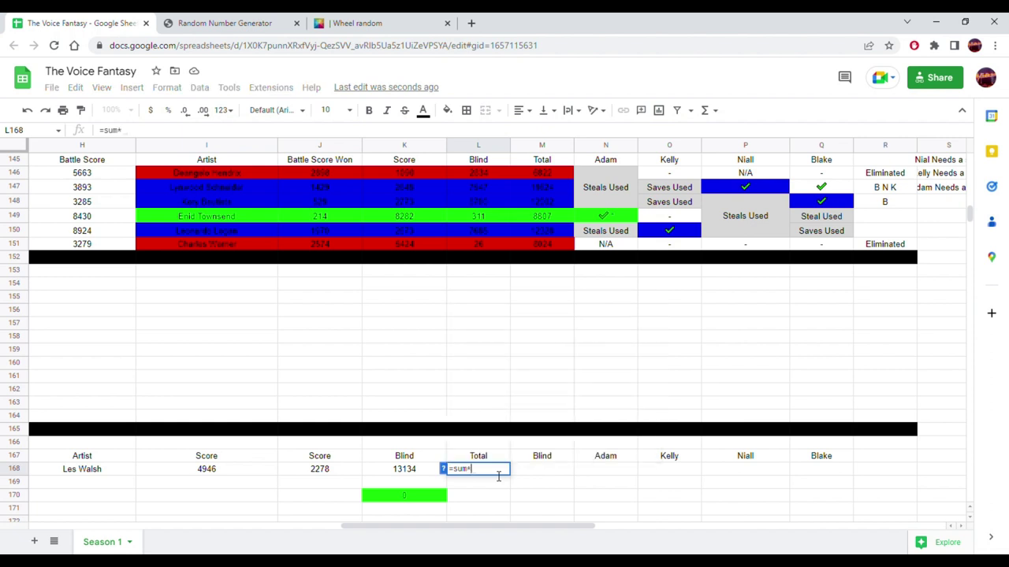
{"action": "key", "text": "BackSpace"}
{"action": "type", "text": "("}
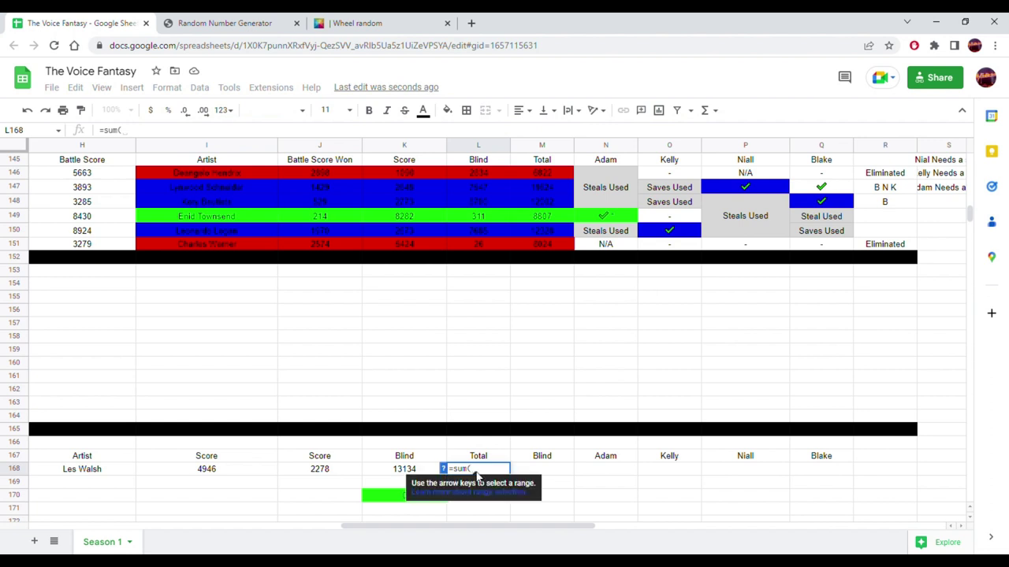
{"action": "left_click_drag", "start_coordinate": [219, 476], "coordinate": [470, 475]}
{"action": "key", "text": "Return"}
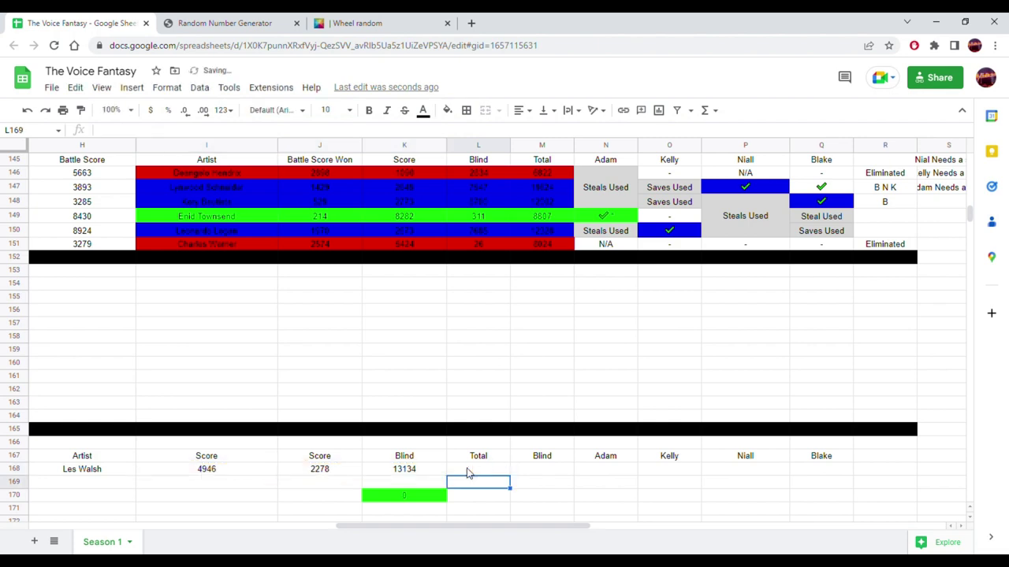
- Dismiss the circular dependency error and check the three scores' sum
{"action": "left_click", "coordinate": [162, 130]}
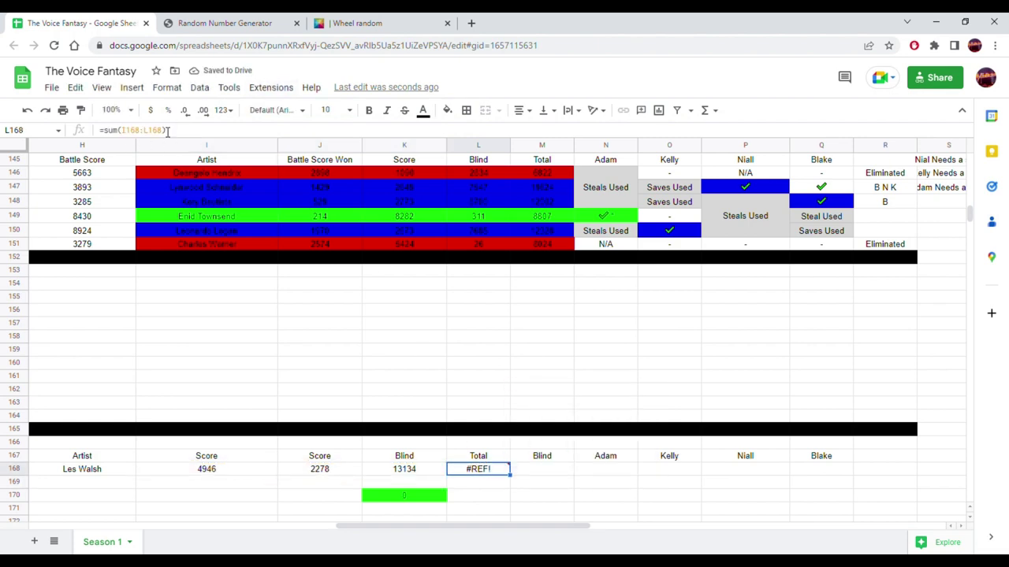
{"action": "left_click", "coordinate": [212, 470]}
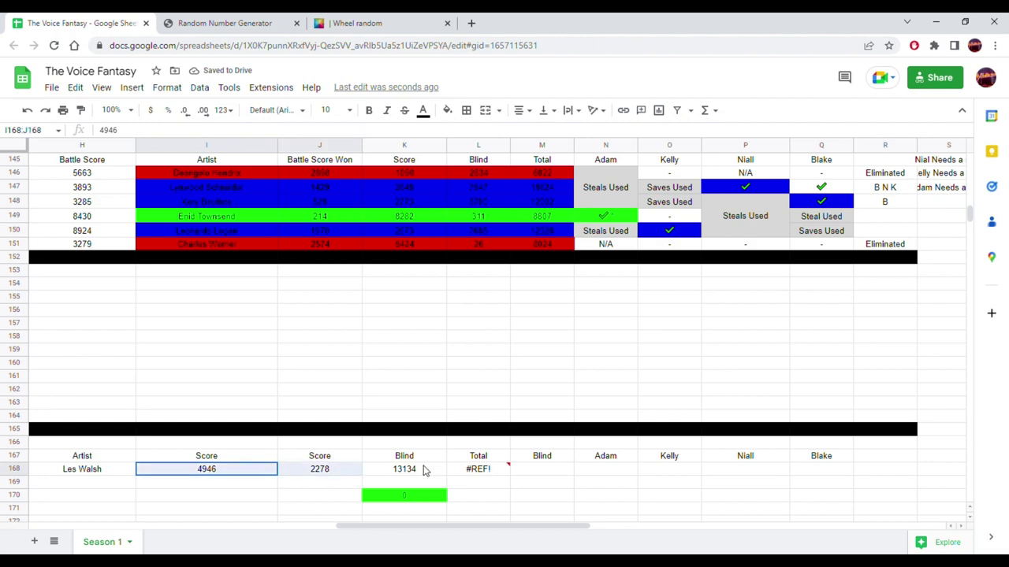
{"action": "left_click_drag", "start_coordinate": [424, 470], "coordinate": [487, 480]}
{"action": "left_click", "coordinate": [486, 486]}
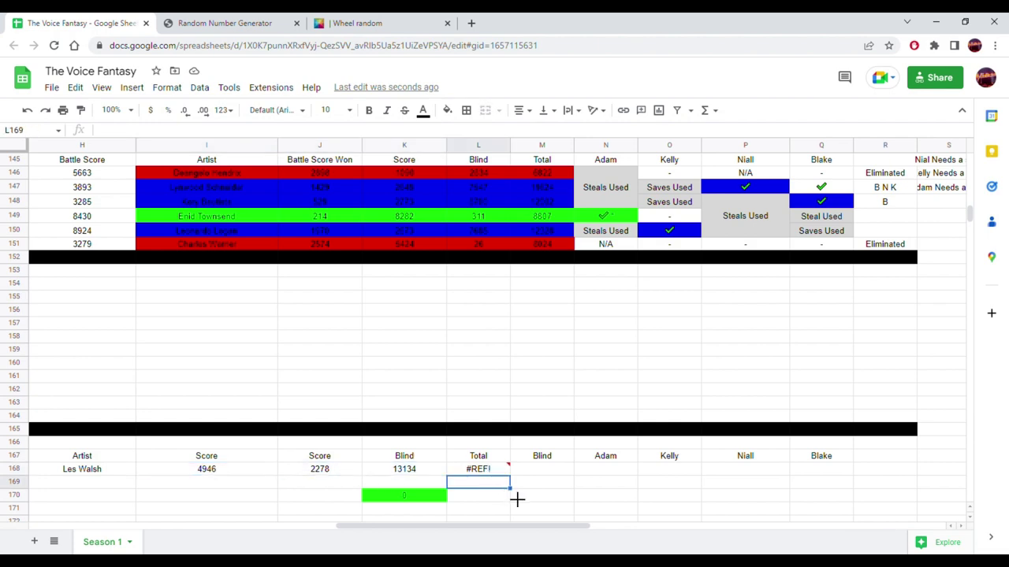
- Replace L168's circular formula with =K168+J168+I168, giving 20358
{"action": "left_click", "coordinate": [477, 470]}
{"action": "key", "text": "Delete"}
{"action": "type", "text": "="}
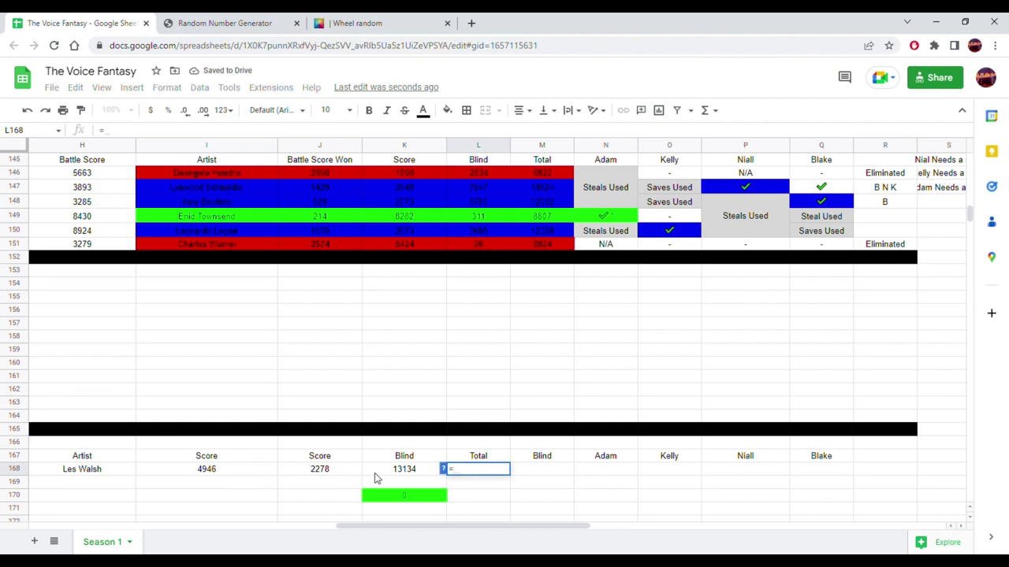
{"action": "left_click", "coordinate": [367, 472]}
{"action": "type", "text": "+"}
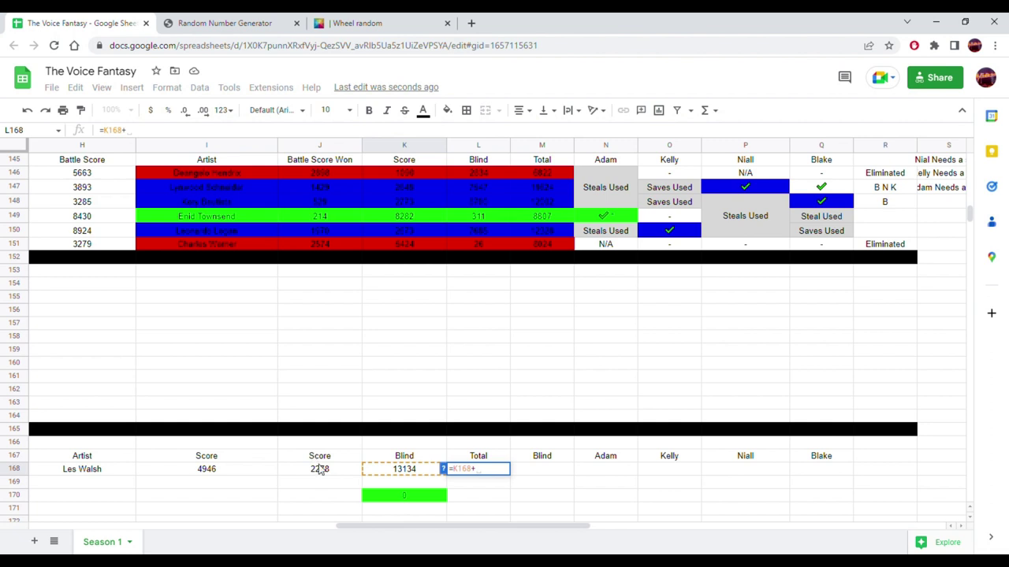
{"action": "left_click", "coordinate": [319, 469]}
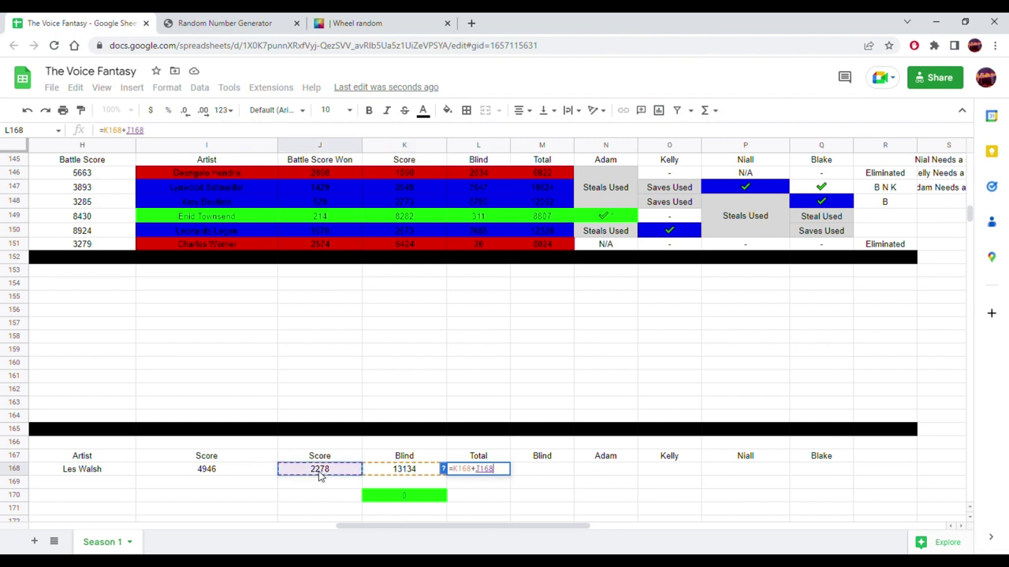
{"action": "type", "text": "+"}
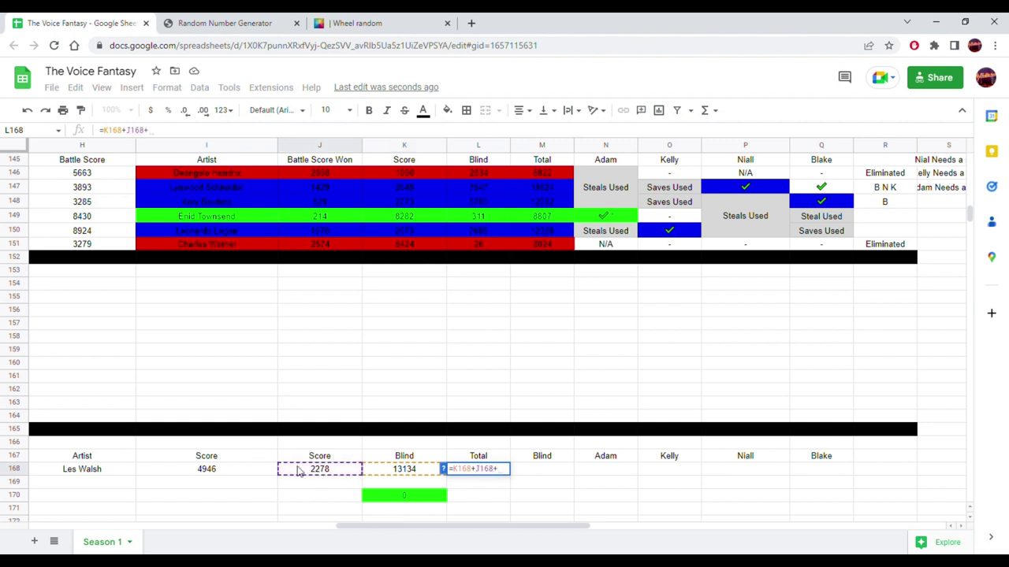
{"action": "left_click", "coordinate": [249, 470]}
{"action": "key", "text": "Return"}
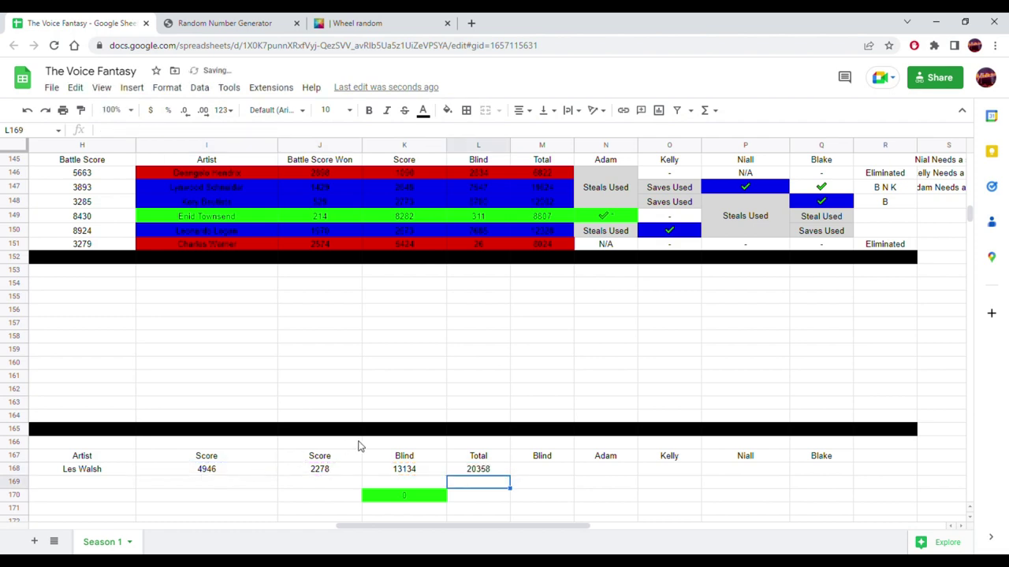
- Fill the losing contestant's Knockout row H168:L168 red
{"action": "left_click_drag", "start_coordinate": [483, 473], "coordinate": [201, 457]}
{"action": "left_click", "coordinate": [340, 497]}
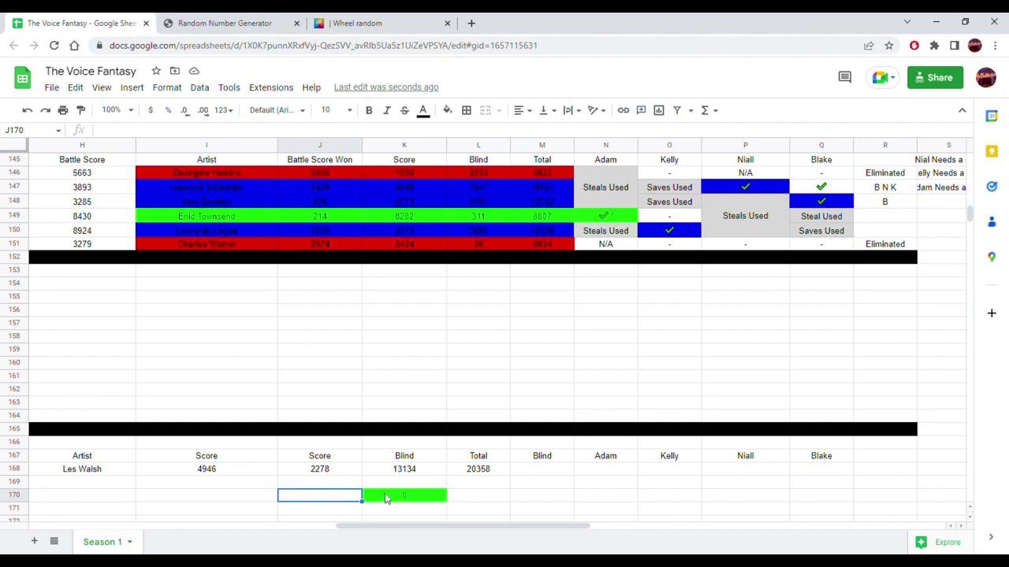
{"action": "left_click_drag", "start_coordinate": [478, 471], "coordinate": [119, 471]}
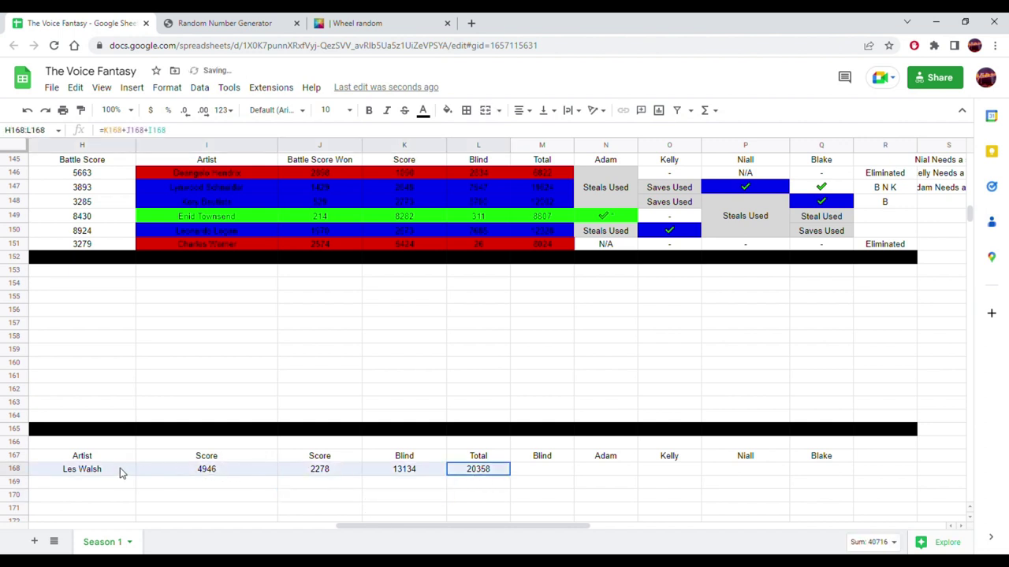
{"action": "left_click", "coordinate": [447, 110]}
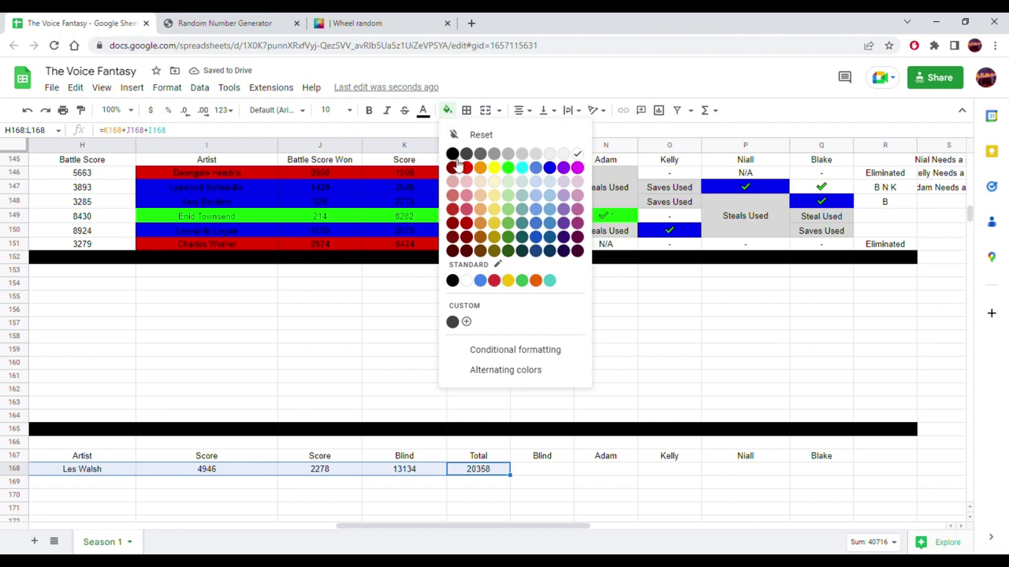
{"action": "left_click", "coordinate": [467, 168]}
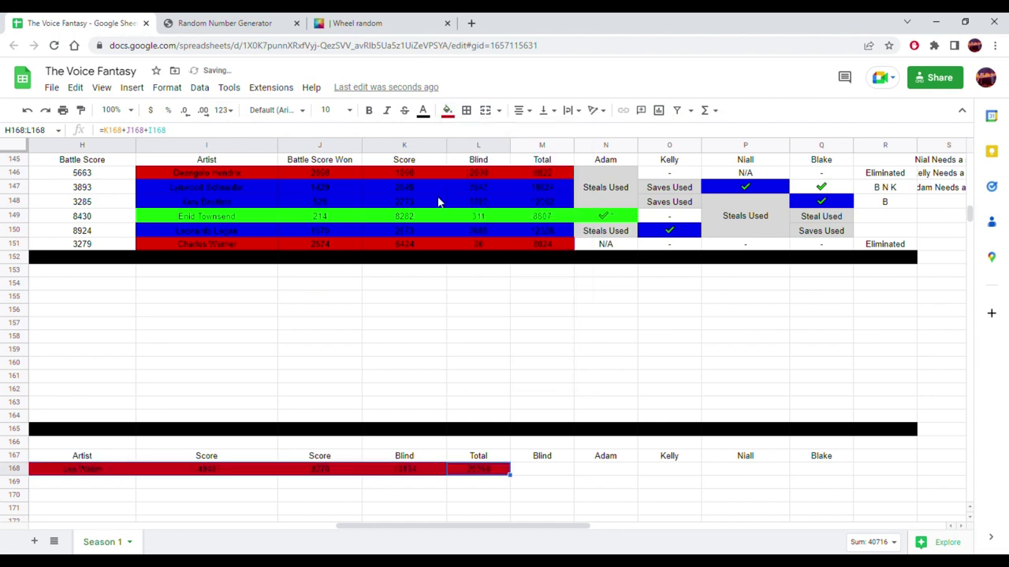
{"action": "left_click", "coordinate": [401, 339]}
{"action": "left_click_drag", "start_coordinate": [481, 527], "coordinate": [386, 526]}
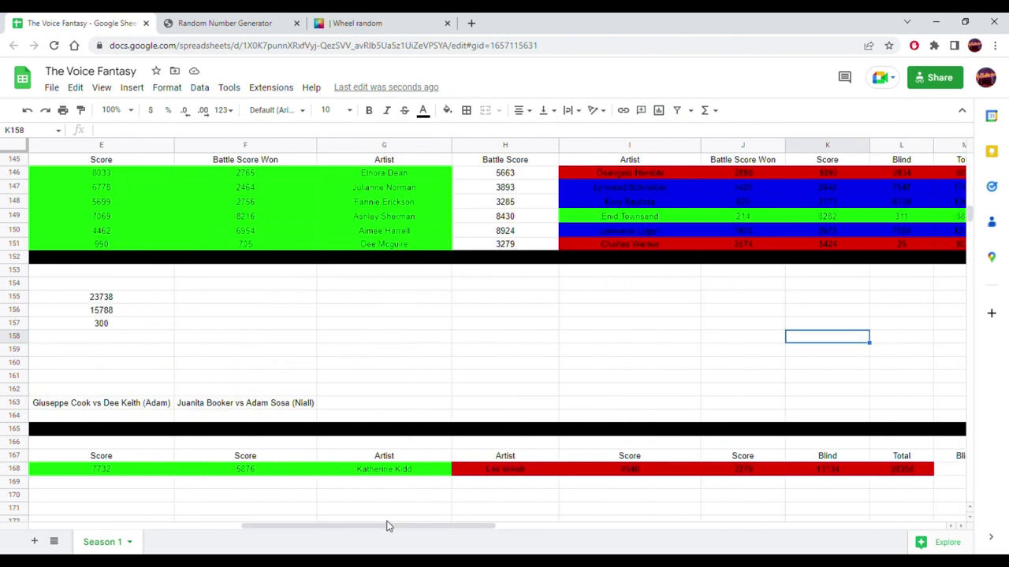
{"action": "scroll", "coordinate": [379, 356], "scroll_direction": "up", "scroll_amount": 5}
{"action": "scroll", "coordinate": [375, 355], "scroll_direction": "up", "scroll_amount": 20}
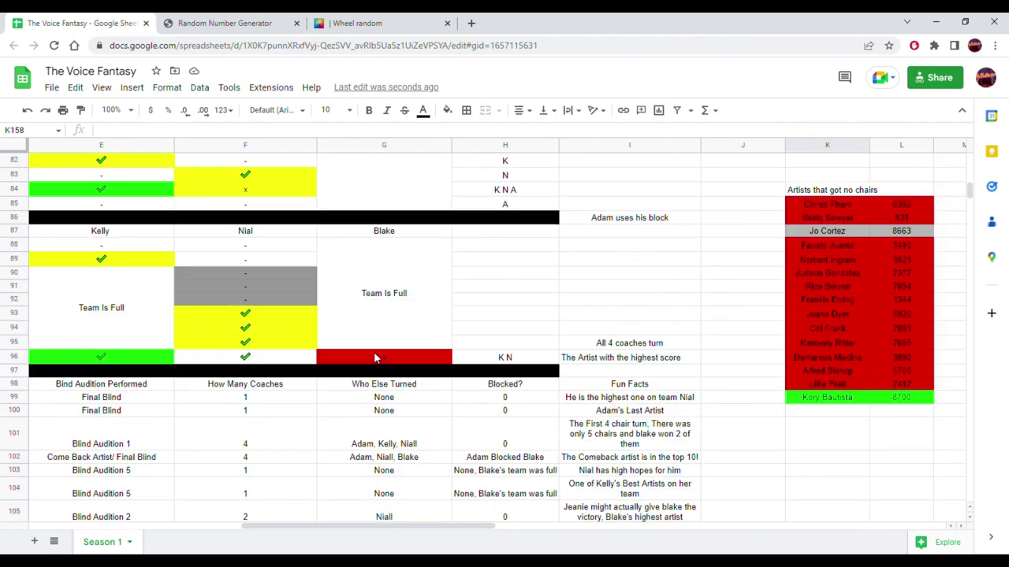
{"action": "scroll", "coordinate": [375, 356], "scroll_direction": "up", "scroll_amount": 12}
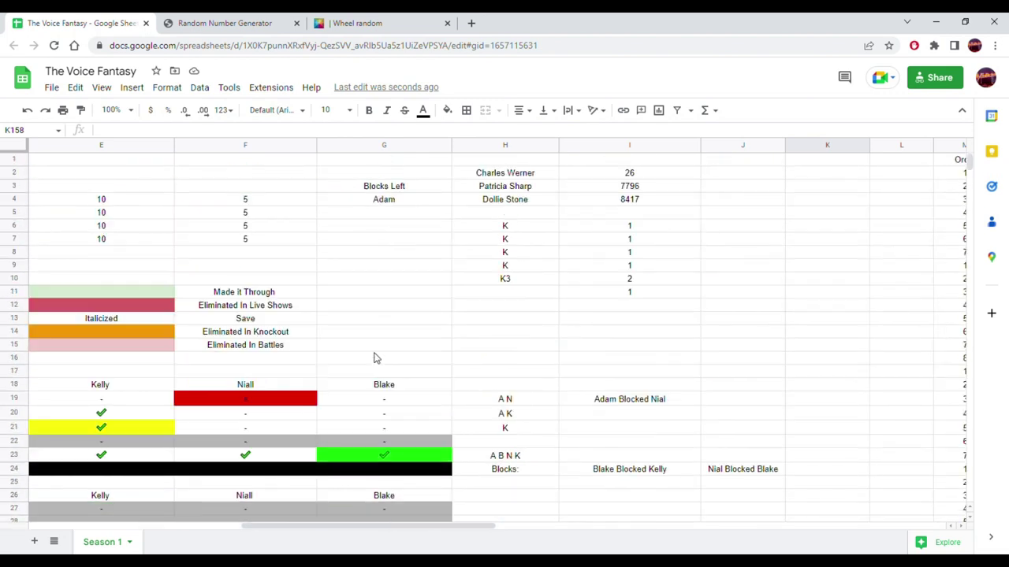
{"action": "left_click_drag", "start_coordinate": [400, 526], "coordinate": [233, 525]}
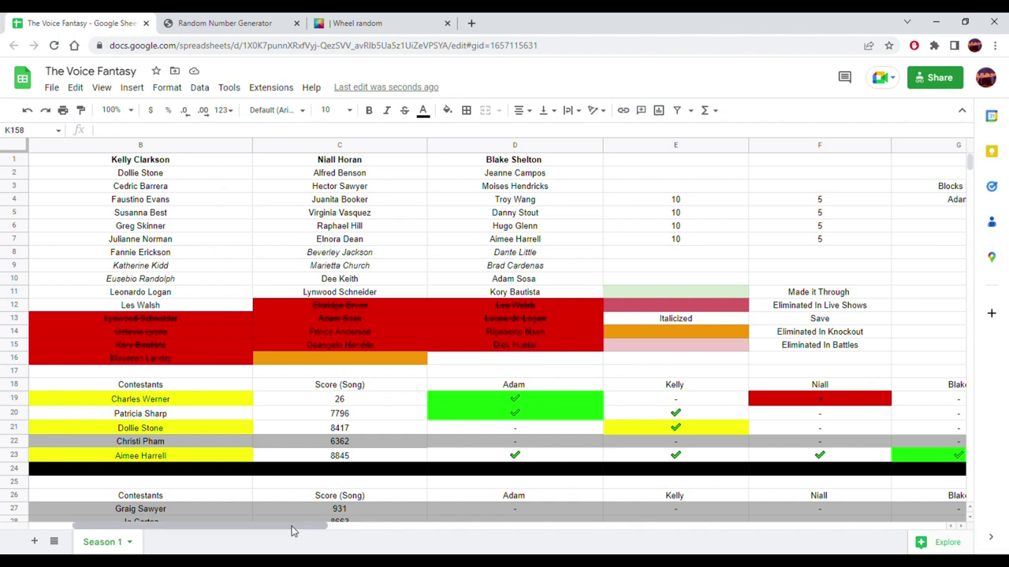
{"action": "left_click_drag", "start_coordinate": [293, 526], "coordinate": [243, 527]}
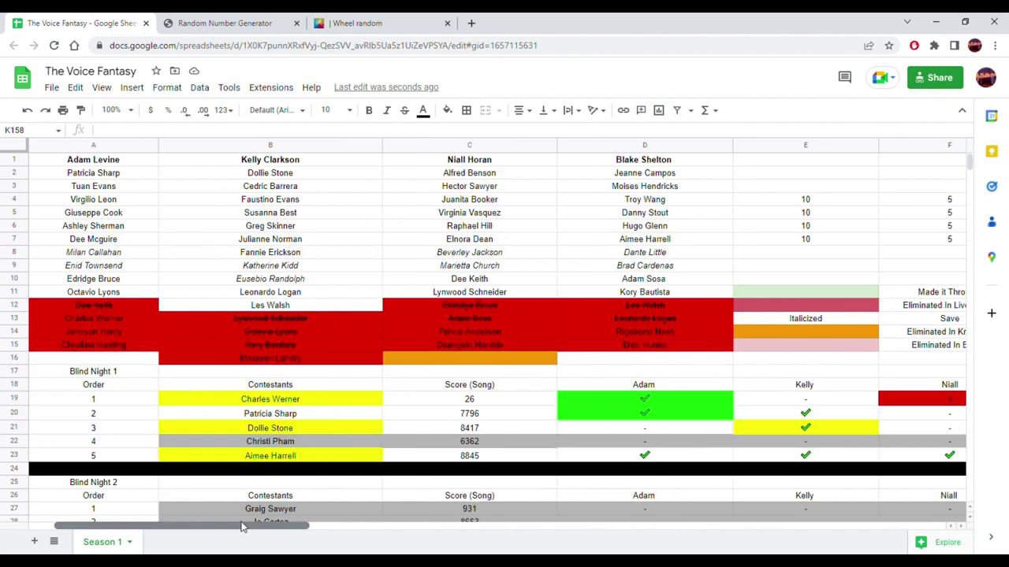
{"action": "left_click", "coordinate": [302, 266]}
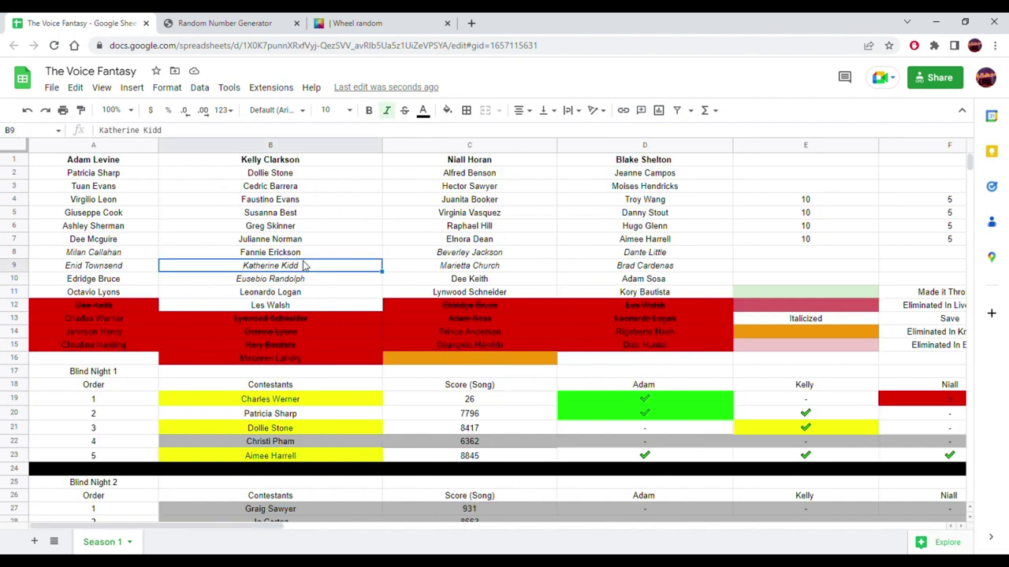
{"action": "left_click", "coordinate": [447, 110]}
{"action": "left_click", "coordinate": [508, 168]}
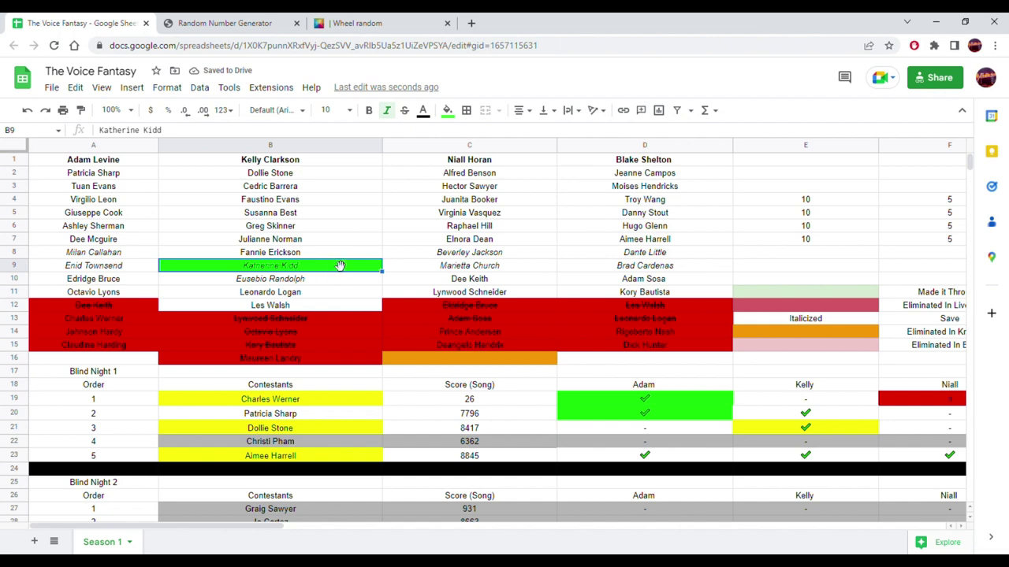
{"action": "left_click_drag", "start_coordinate": [339, 267], "coordinate": [775, 175]}
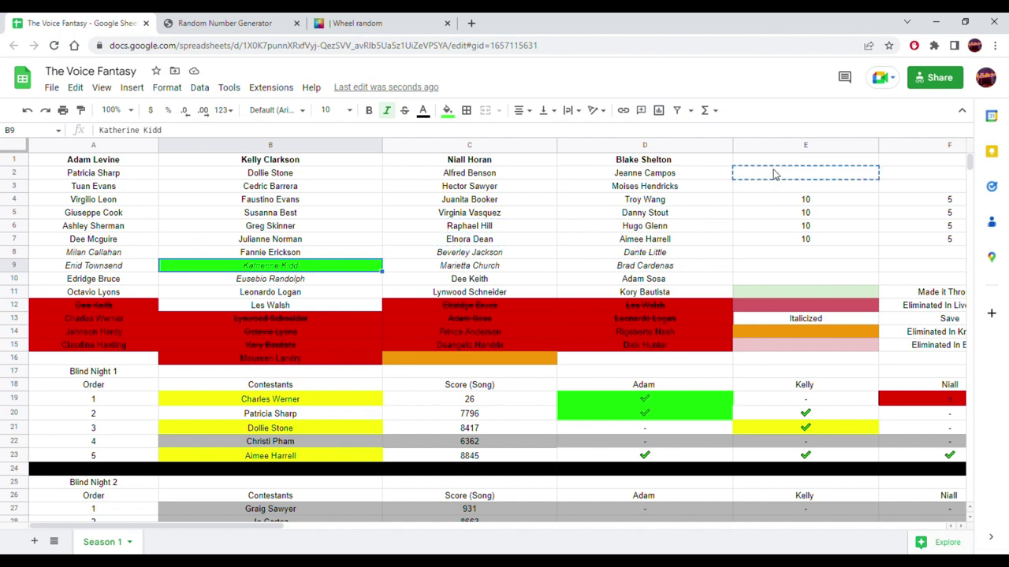
{"action": "left_click", "coordinate": [299, 308]}
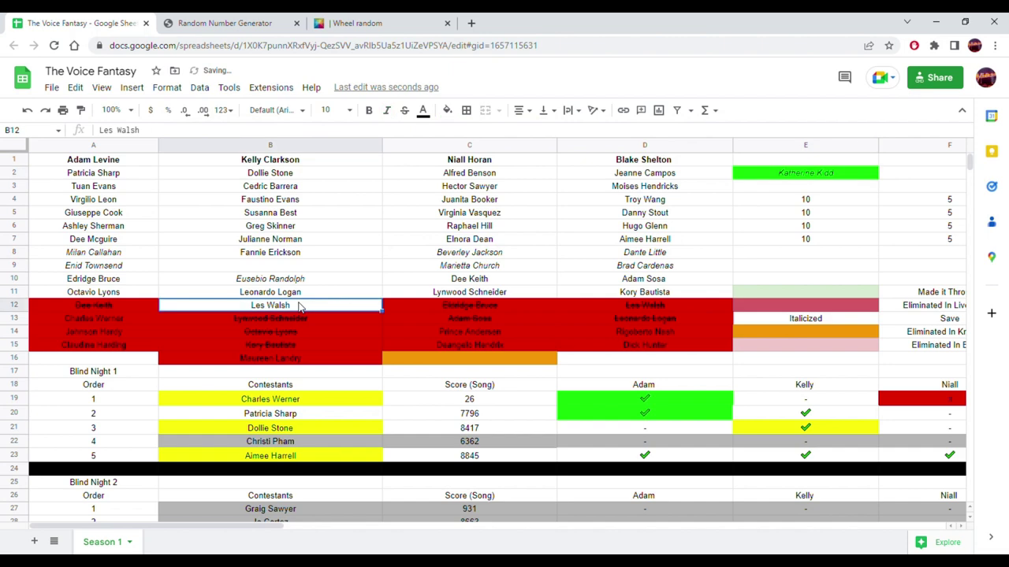
{"action": "left_click", "coordinate": [448, 112]}
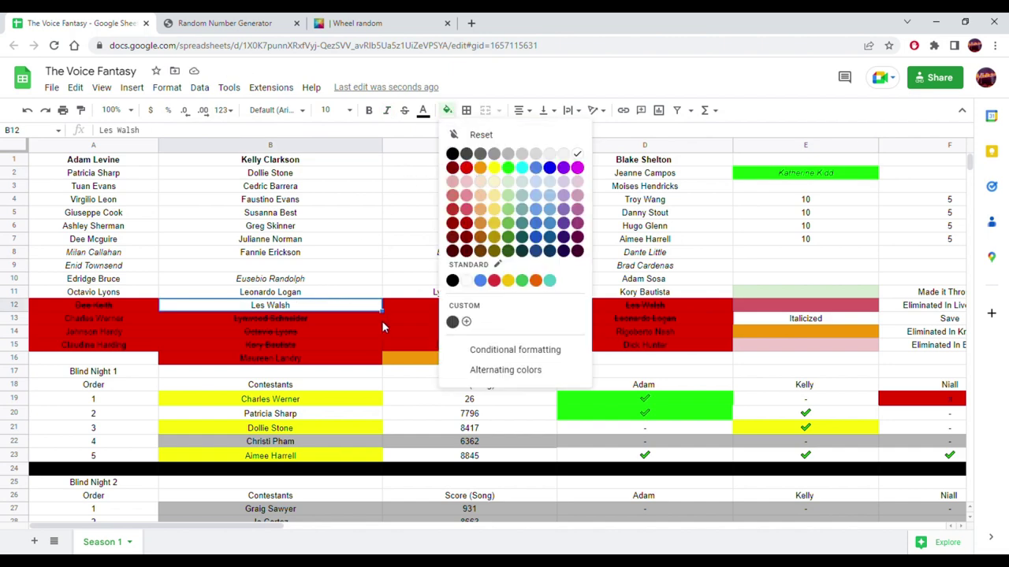
{"action": "left_click", "coordinate": [398, 363]}
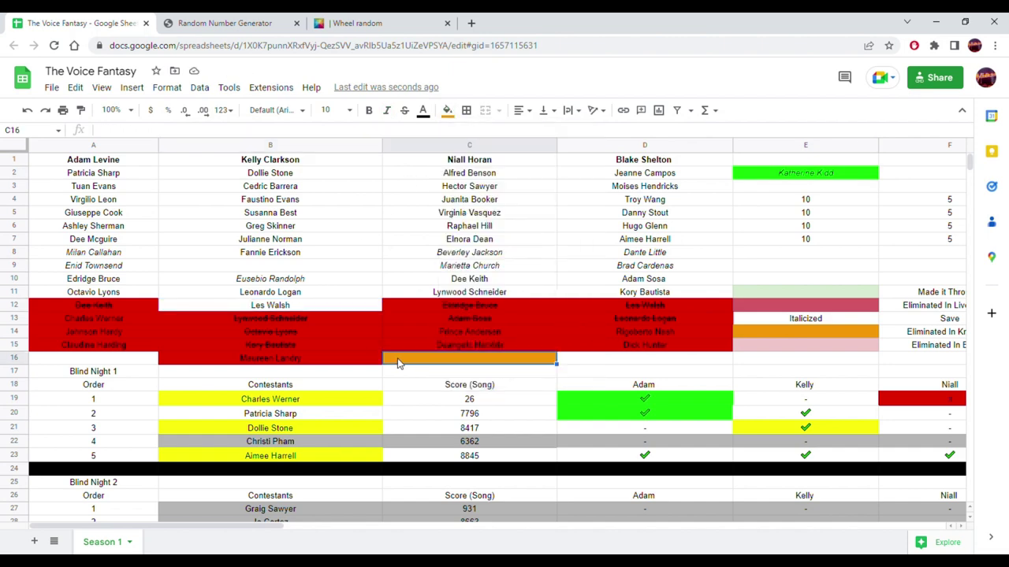
{"action": "left_click", "coordinate": [307, 312]}
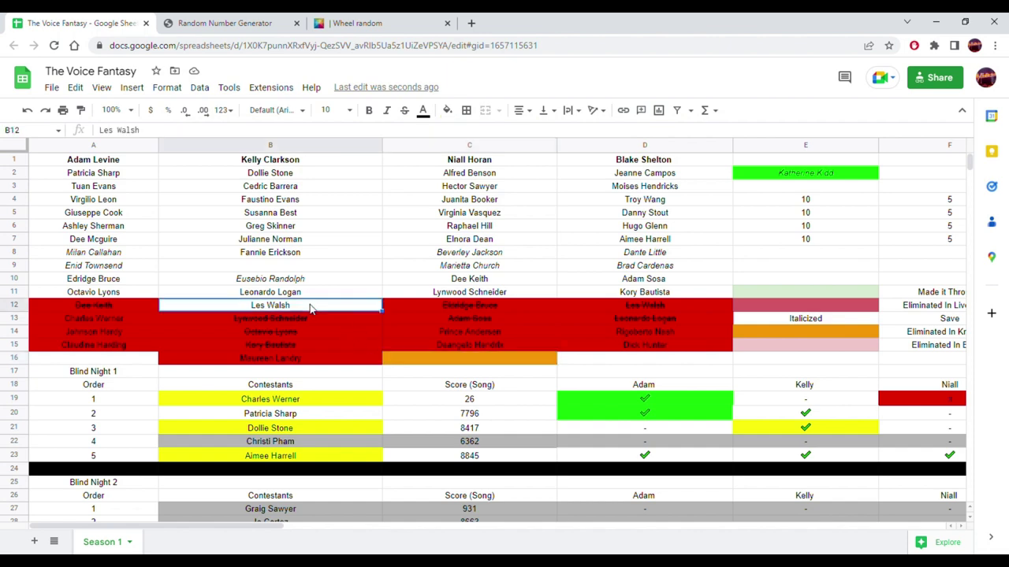
{"action": "left_click", "coordinate": [447, 111]}
{"action": "left_click", "coordinate": [475, 168]}
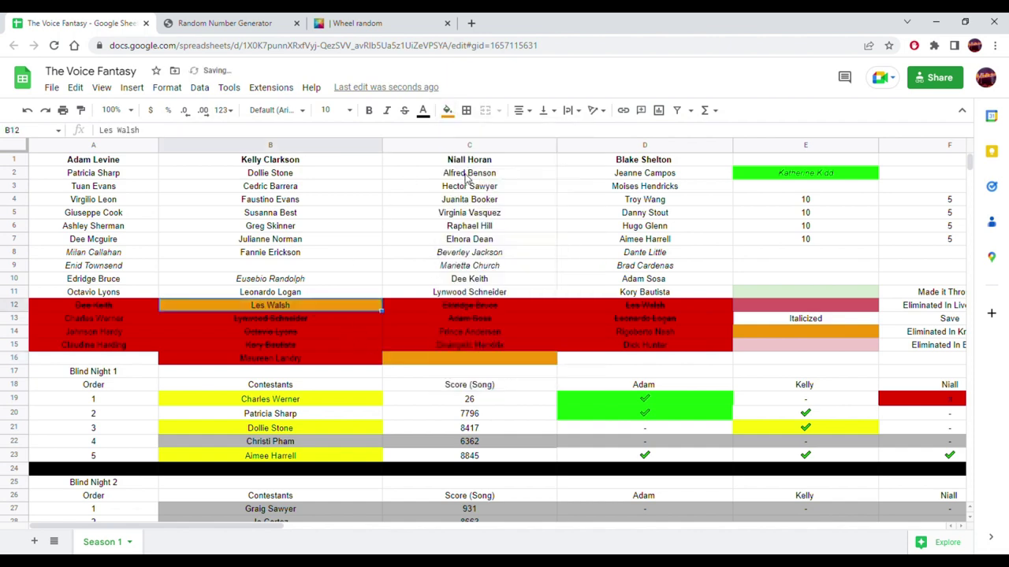
{"action": "left_click", "coordinate": [446, 241]}
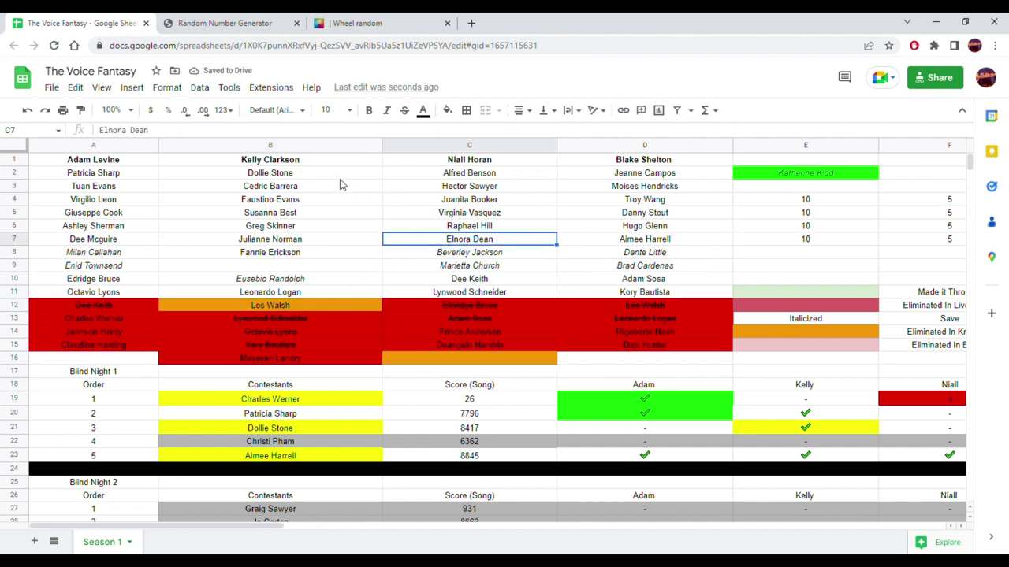
{"action": "left_click", "coordinate": [313, 175]}
{"action": "left_click", "coordinate": [299, 251], "text": "shift"}
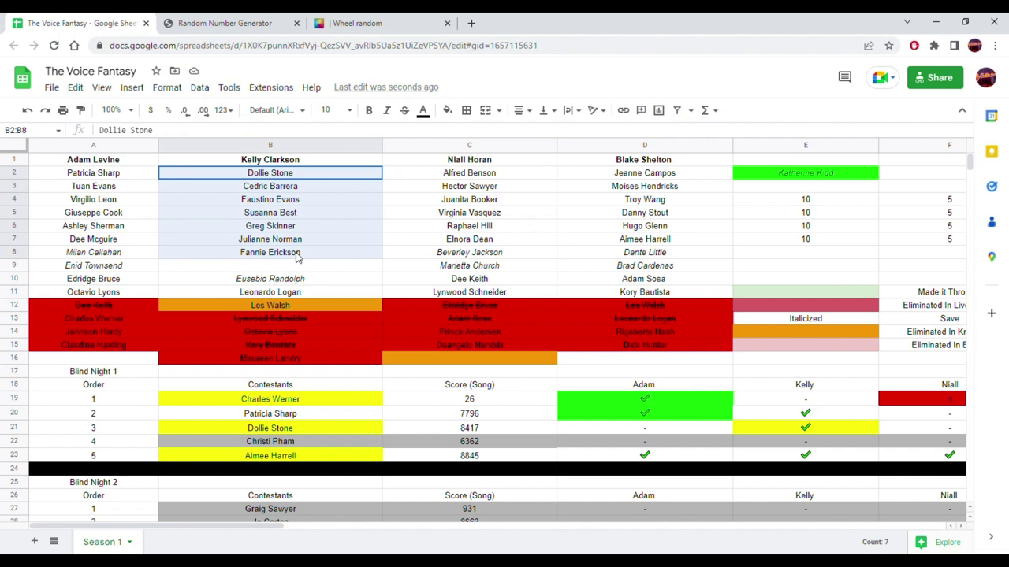
{"action": "left_click_drag", "start_coordinate": [302, 265], "coordinate": [304, 276]}
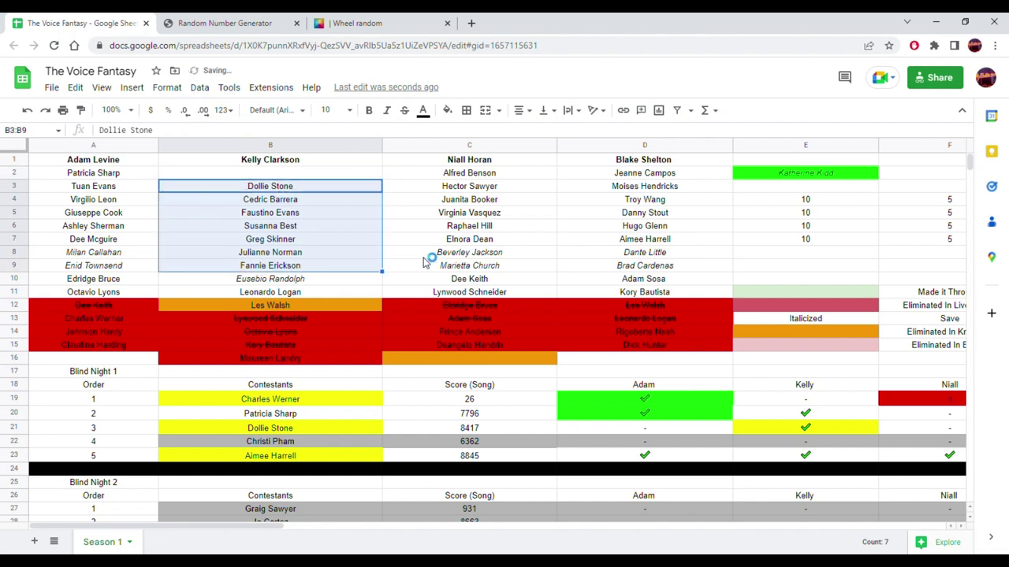
{"action": "left_click", "coordinate": [784, 174]}
{"action": "left_click_drag", "start_coordinate": [666, 175], "coordinate": [356, 179]}
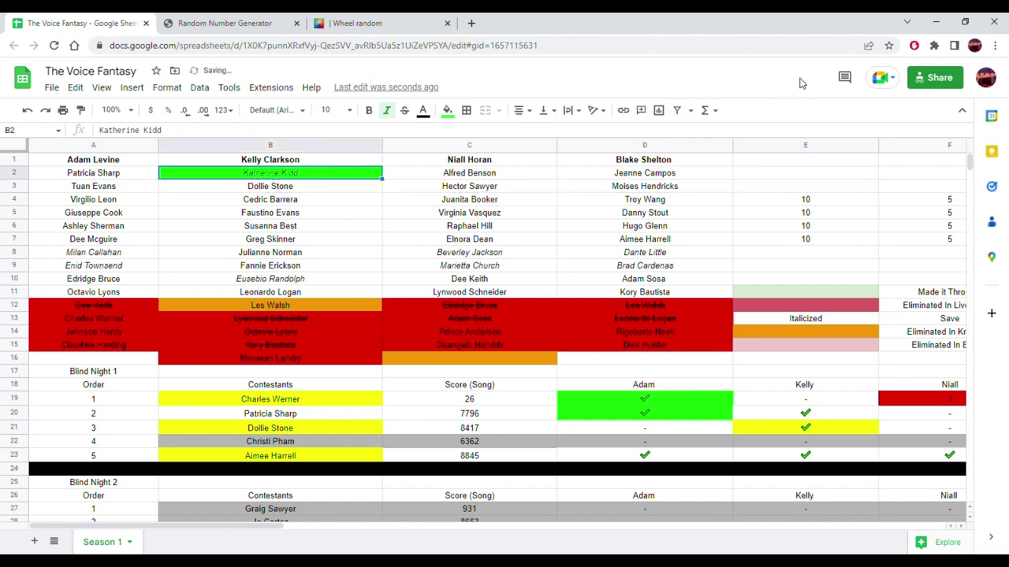
{"action": "left_click", "coordinate": [321, 203]}
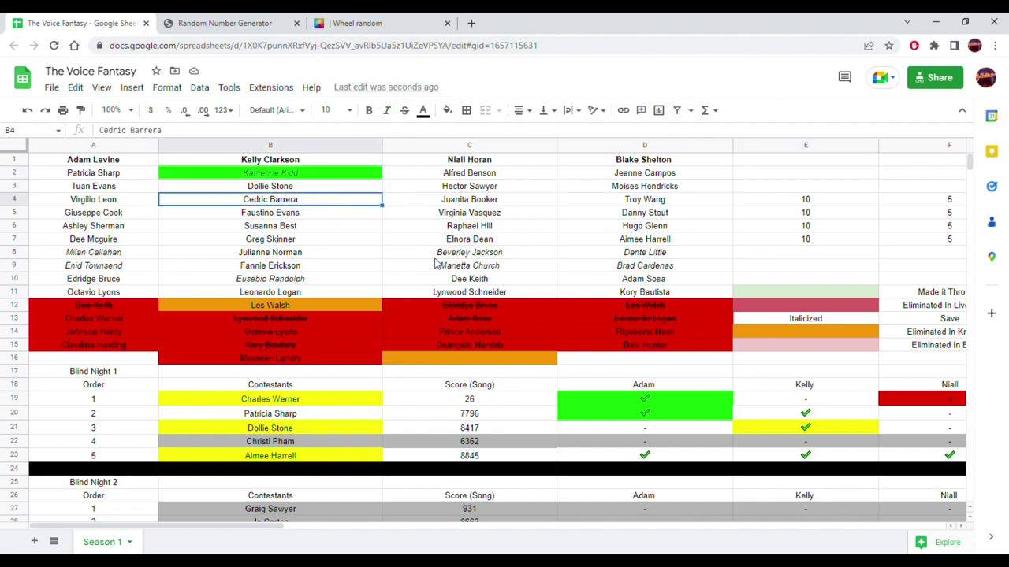
- Scroll down to the Knockout 1 table, then switch to the Wheel random page
{"action": "scroll", "coordinate": [280, 233], "scroll_direction": "down", "scroll_amount": 5}
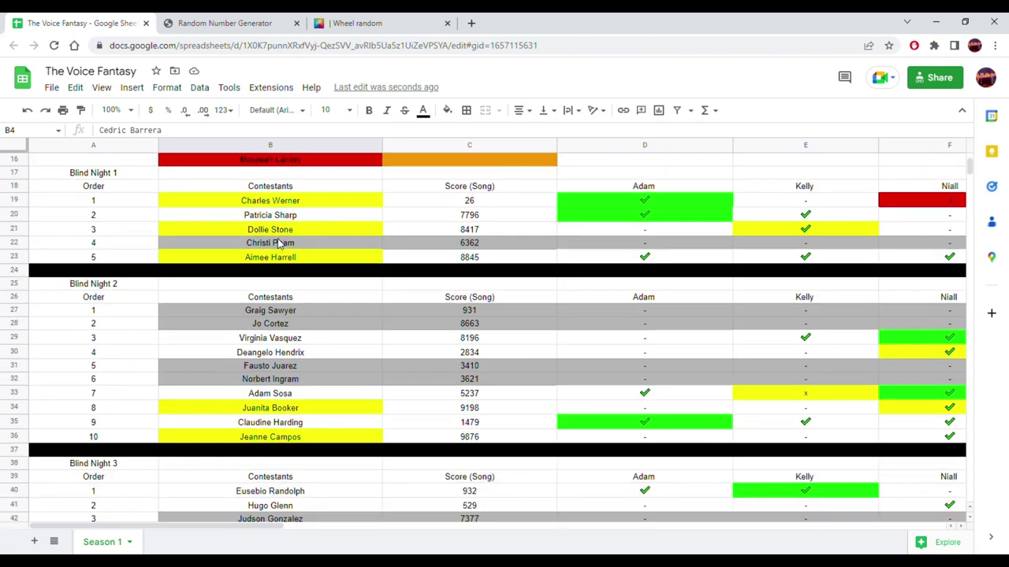
{"action": "scroll", "coordinate": [277, 240], "scroll_direction": "up", "scroll_amount": 5}
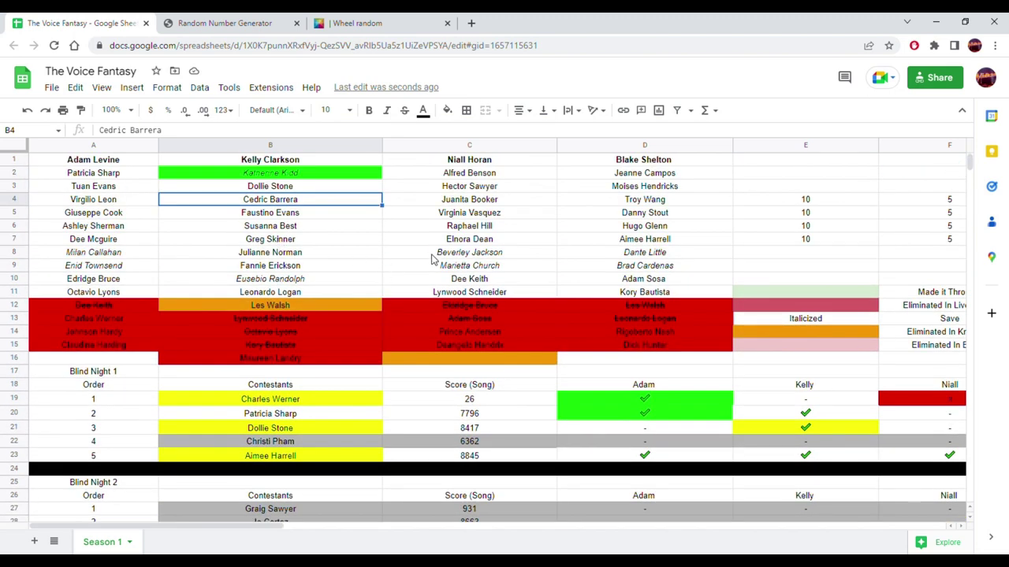
{"action": "scroll", "coordinate": [432, 261], "scroll_direction": "down", "scroll_amount": 15}
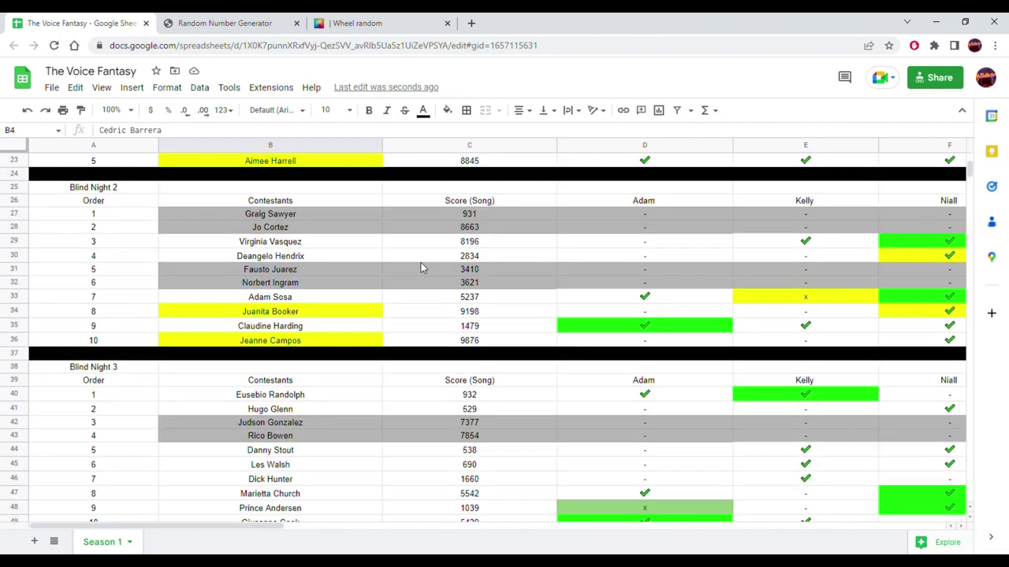
{"action": "scroll", "coordinate": [419, 272], "scroll_direction": "down", "scroll_amount": 12}
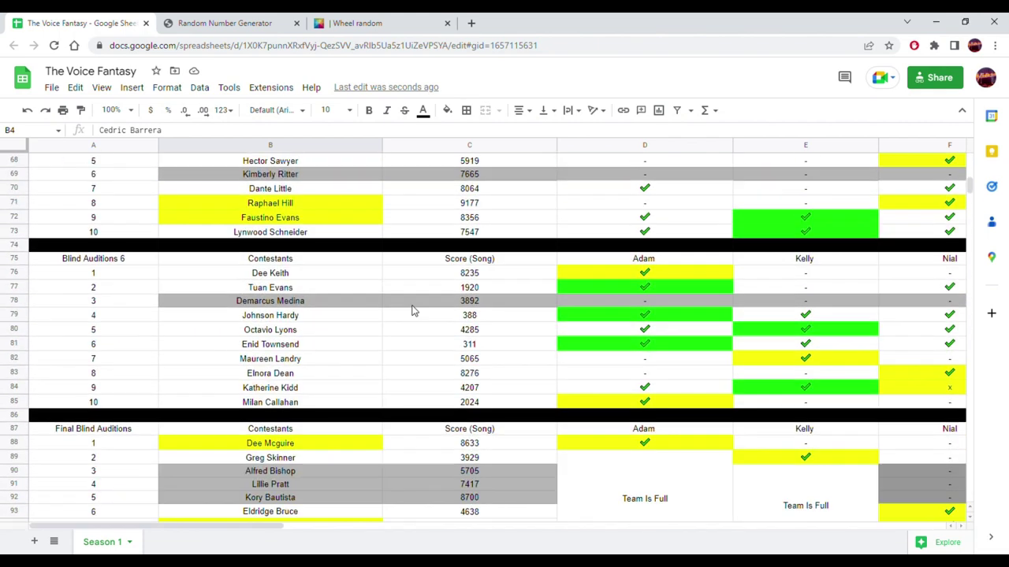
{"action": "scroll", "coordinate": [410, 313], "scroll_direction": "down", "scroll_amount": 15}
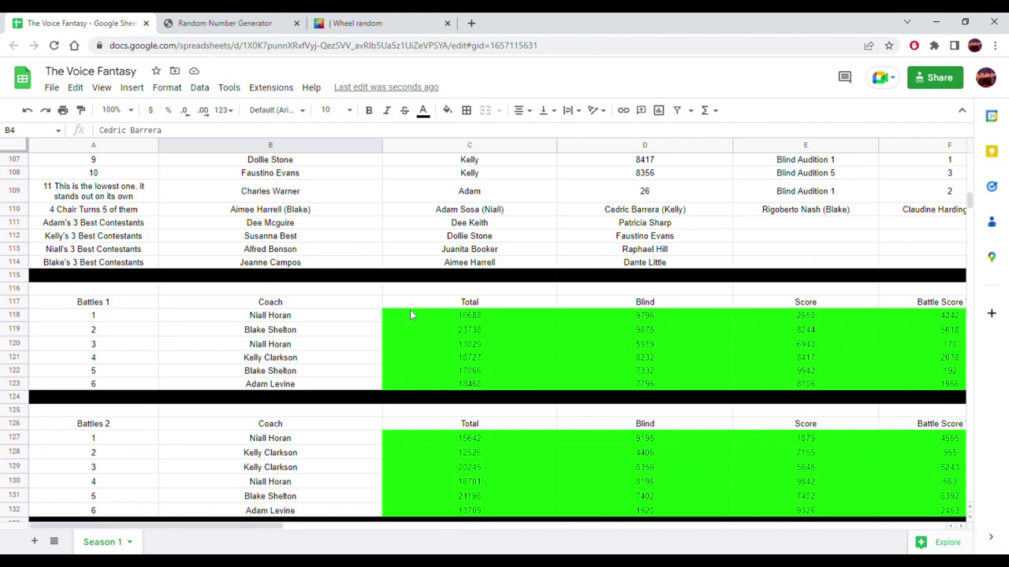
{"action": "scroll", "coordinate": [410, 314], "scroll_direction": "down", "scroll_amount": 7}
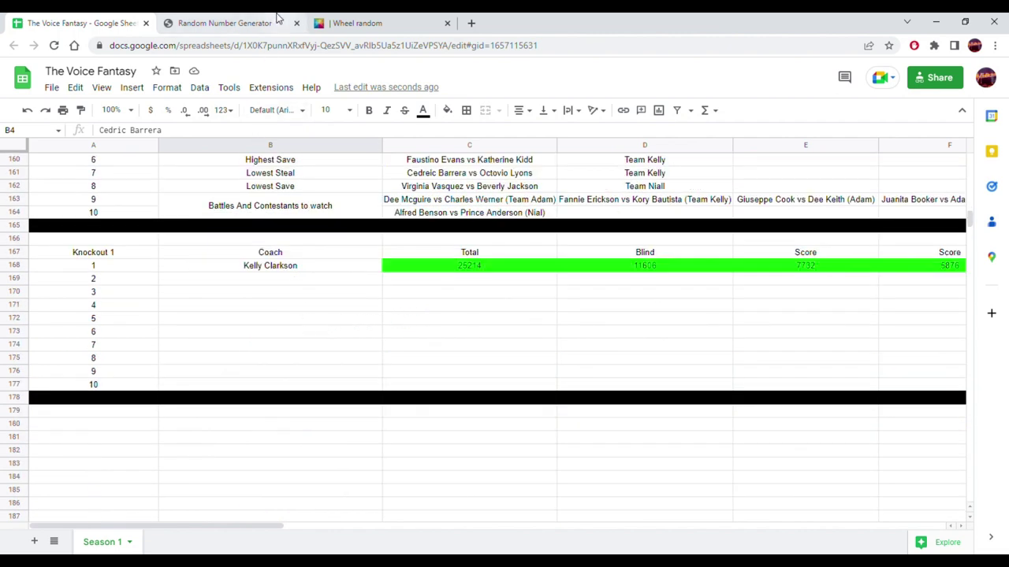
{"action": "left_click", "coordinate": [345, 21]}
- Replace the wheel's entries with A, K, N and B on separate lines and spin it
{"action": "left_click", "coordinate": [870, 266]}
{"action": "key", "text": "ctrl+a"}
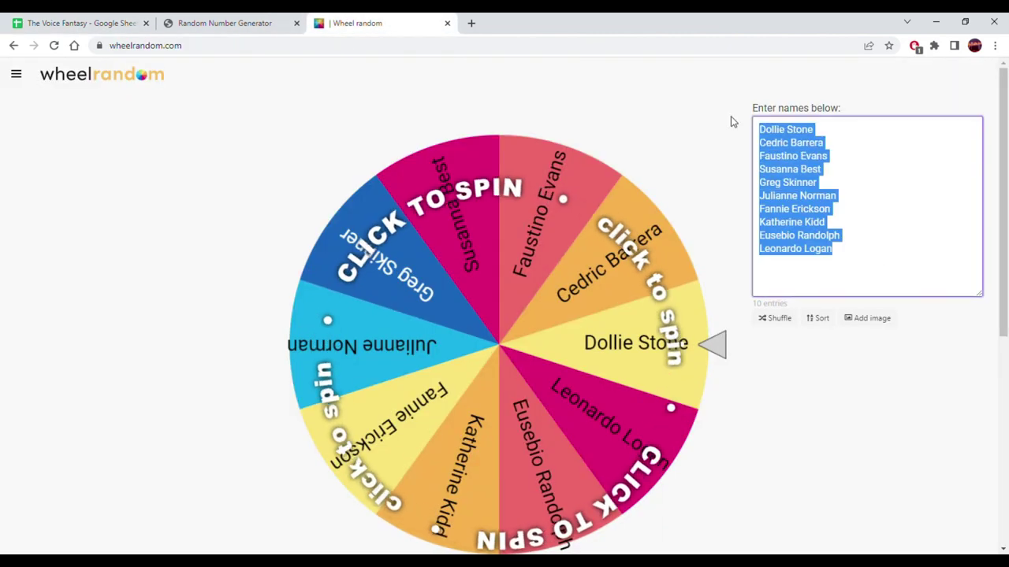
{"action": "type", "text": "A"}
{"action": "key", "text": "Return"}
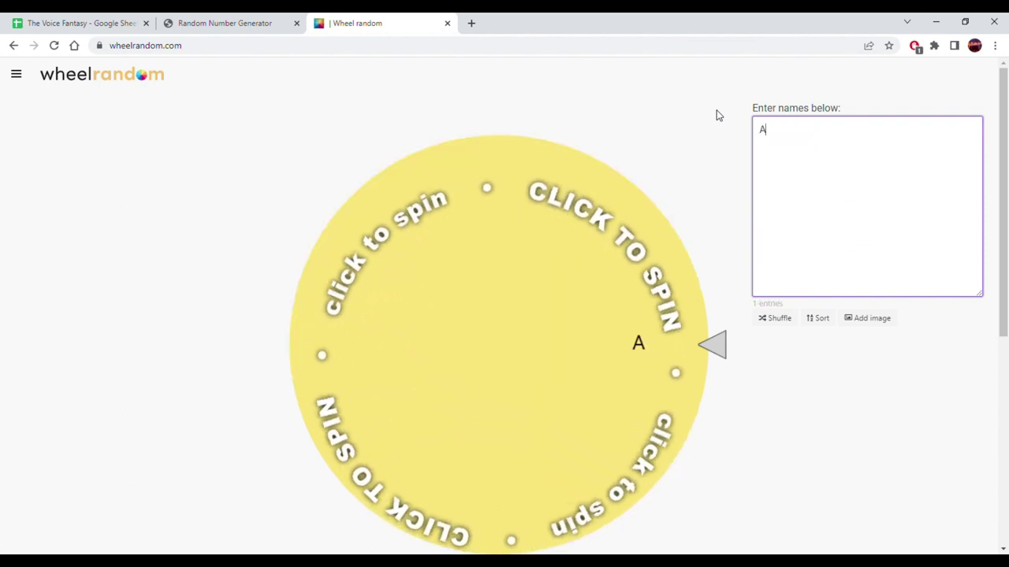
{"action": "type", "text": "K"}
{"action": "key", "text": "Return"}
{"action": "type", "text": "N"}
{"action": "key", "text": "Return"}
{"action": "type", "text": "B"}
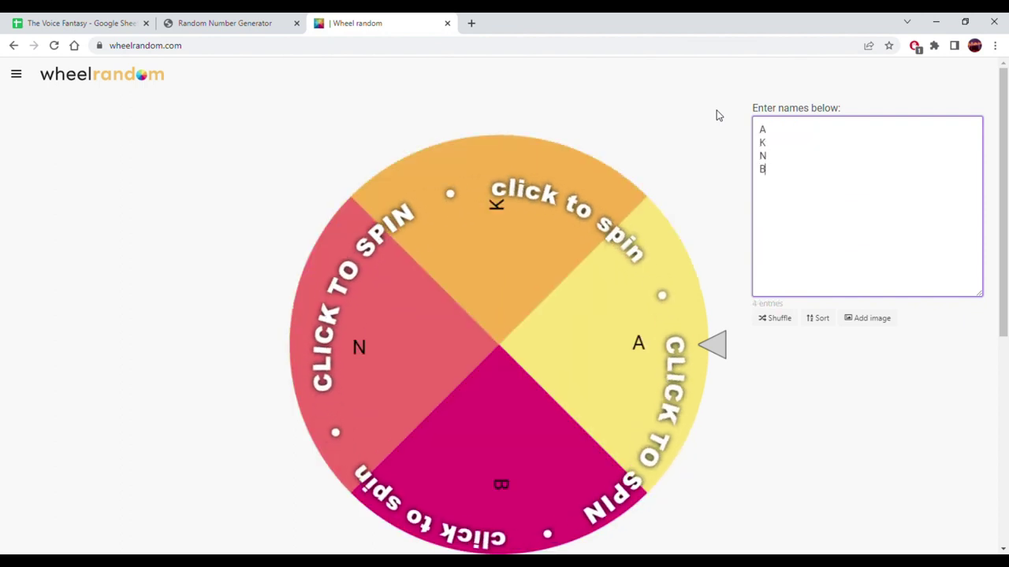
{"action": "left_click", "coordinate": [504, 277]}
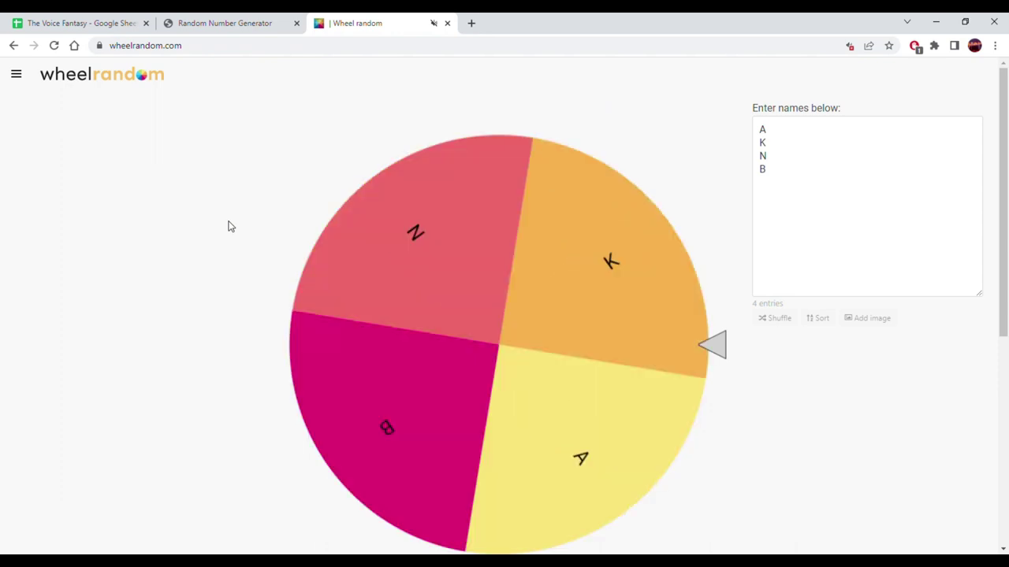
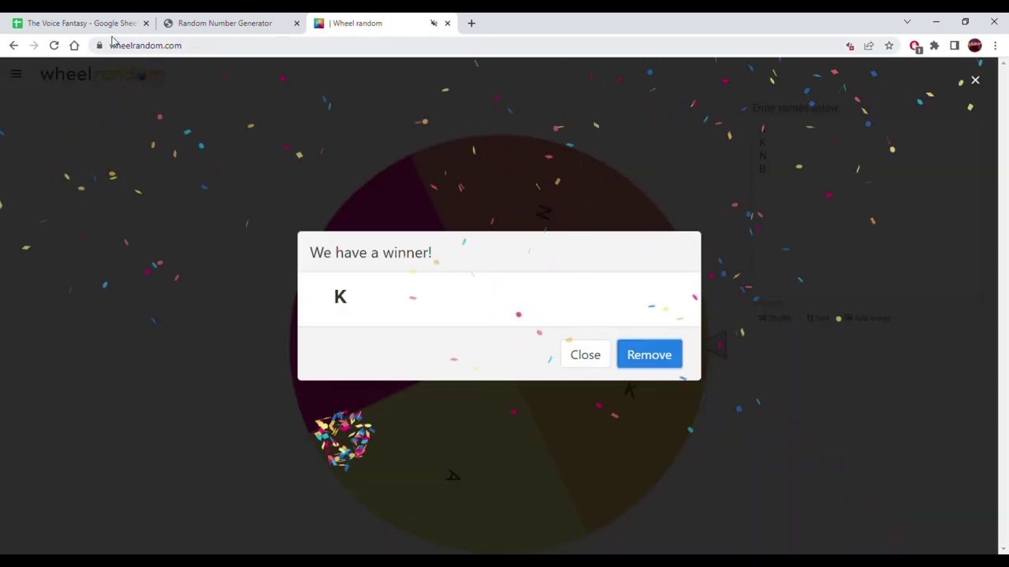
- Return to The Voice Fantasy spreadsheet with K drawn as the winner
{"action": "left_click", "coordinate": [72, 21]}
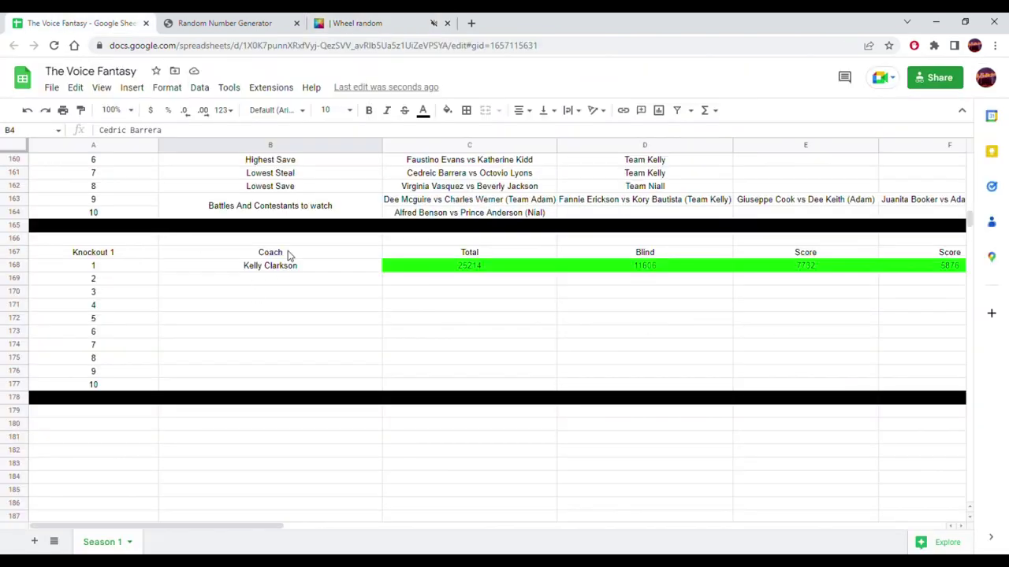
- Fill Kelly Clarkson down into B169 as match 2's coach and select her roster B3:B11
{"action": "left_click", "coordinate": [319, 268]}
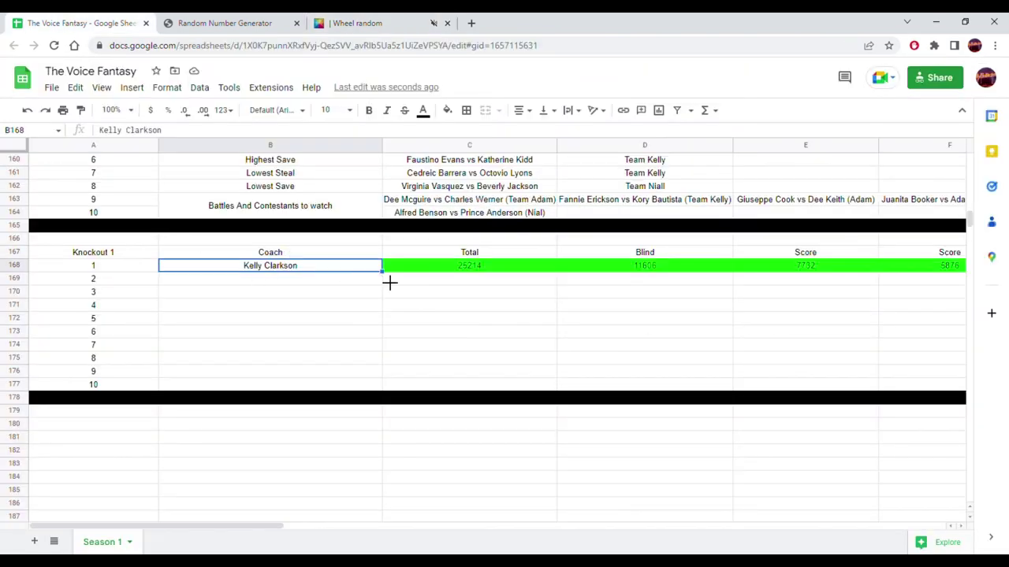
{"action": "left_click_drag", "start_coordinate": [385, 286], "coordinate": [378, 290]}
{"action": "left_click", "coordinate": [291, 309]}
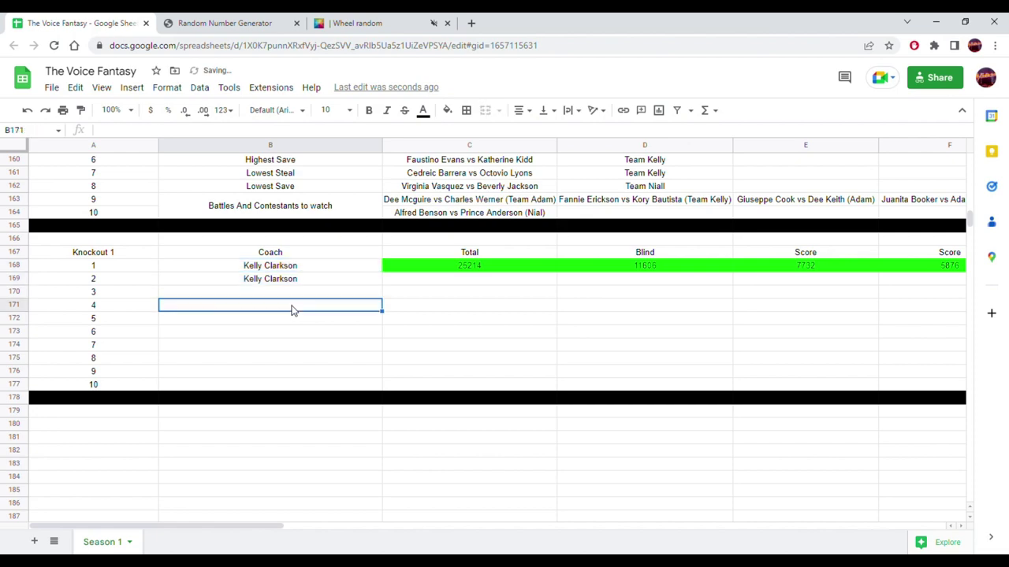
{"action": "scroll", "coordinate": [291, 310], "scroll_direction": "up", "scroll_amount": 15}
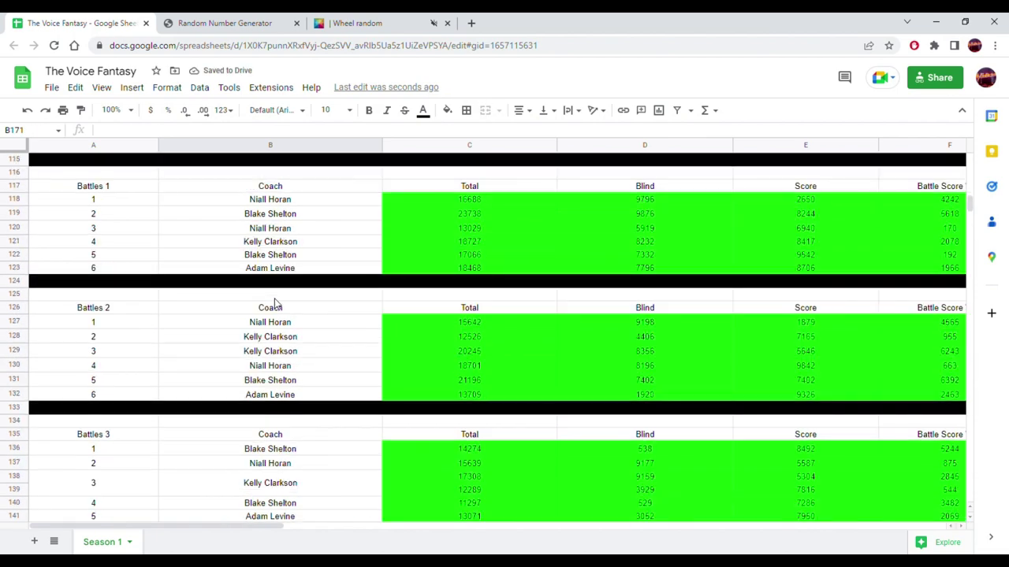
{"action": "scroll", "coordinate": [268, 303], "scroll_direction": "up", "scroll_amount": 17}
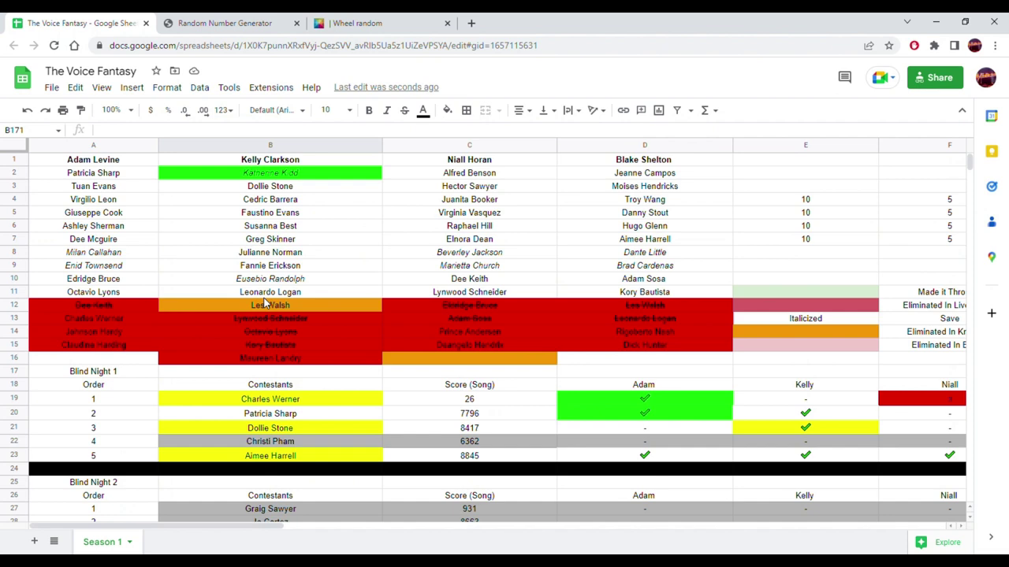
{"action": "left_click", "coordinate": [278, 189]}
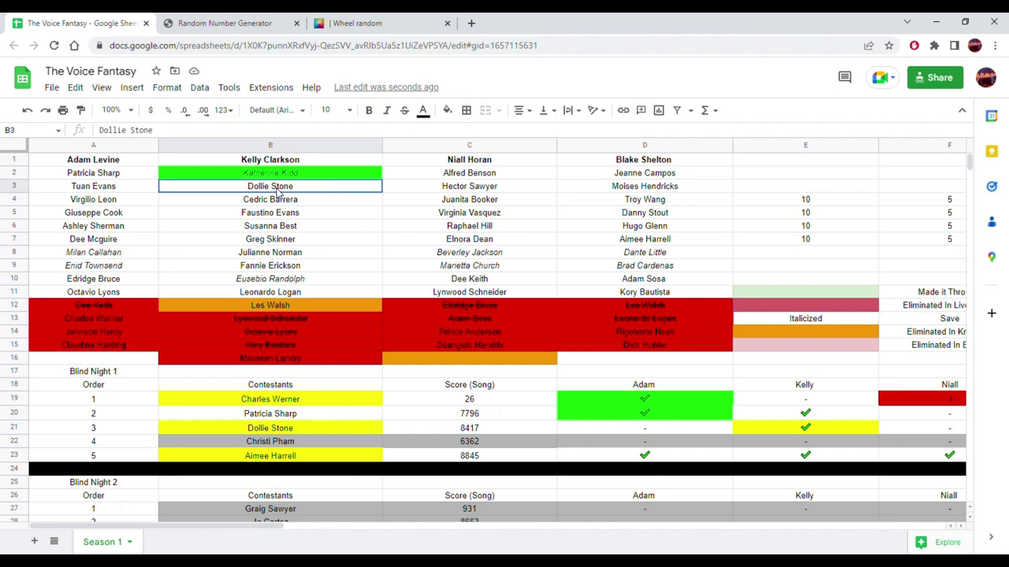
{"action": "left_click_drag", "start_coordinate": [274, 270], "coordinate": [271, 298]}
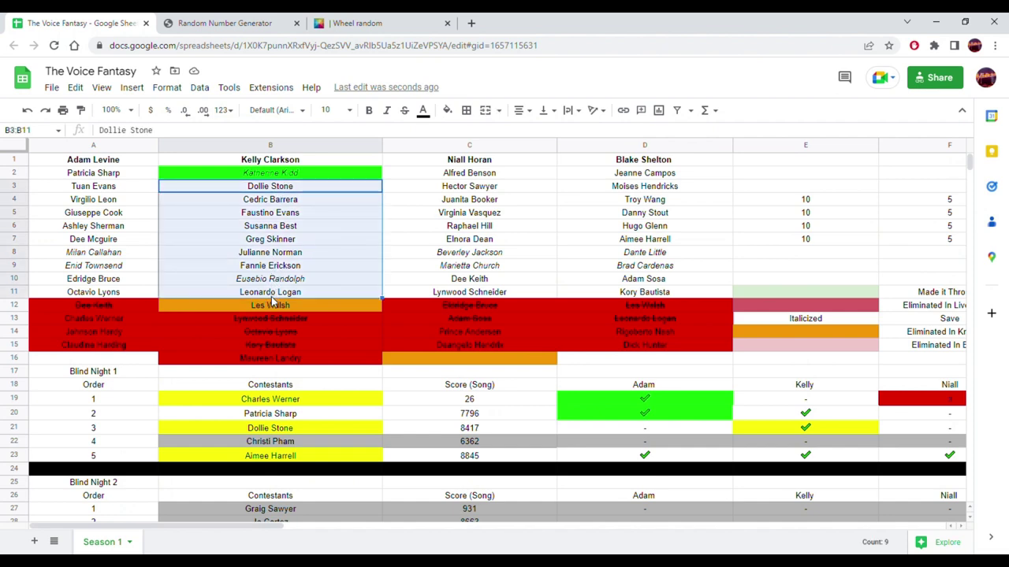
- Remove K from the wheel and start replacing the old entries with 2s
{"action": "left_click", "coordinate": [358, 22]}
{"action": "left_click", "coordinate": [648, 354]}
{"action": "left_click_drag", "start_coordinate": [826, 218], "coordinate": [743, 119]}
{"action": "type", "text": "2 "}
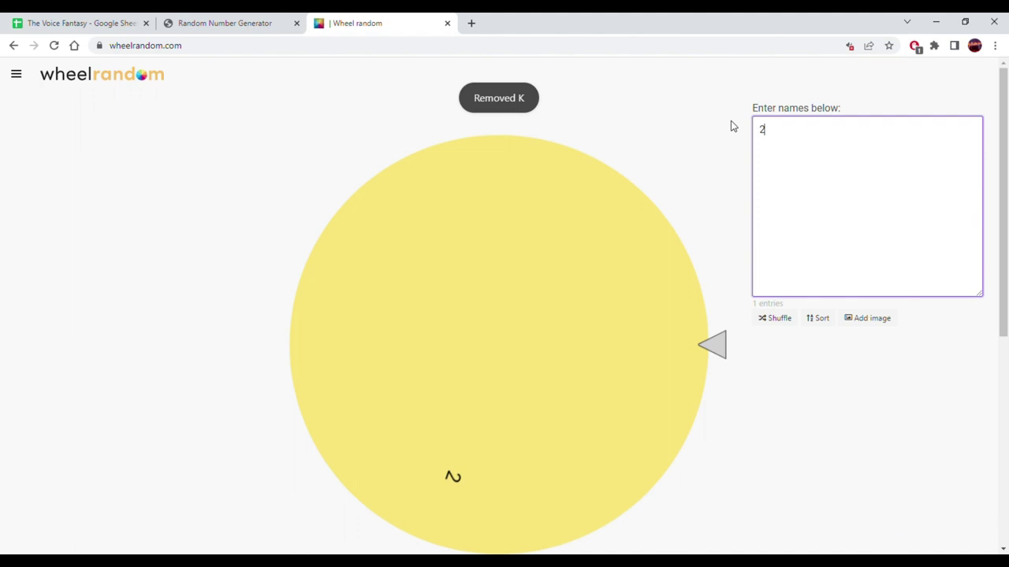
{"action": "type", "text": "2"}
- Finish the wheel entries as 2, 2, 2, 3 and spin it
{"action": "key", "text": "Return"}
{"action": "type", "text": "3"}
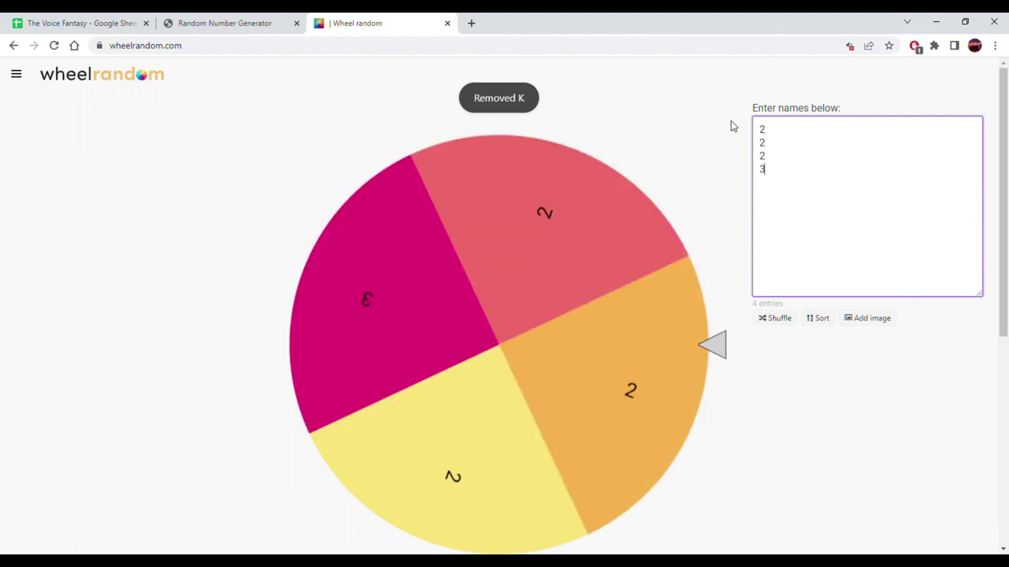
{"action": "left_click", "coordinate": [475, 273]}
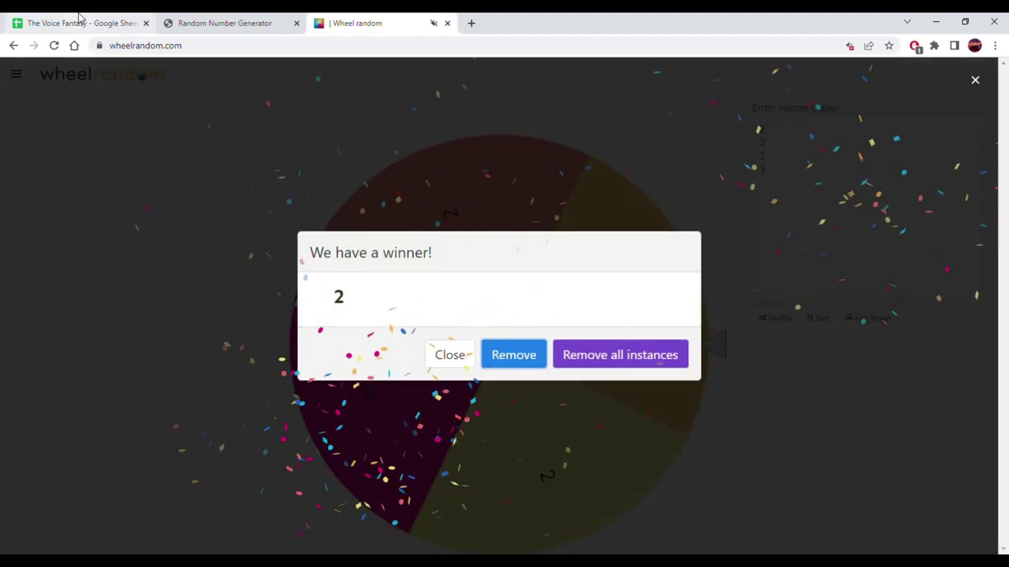
- Copy Kelly Clarkson's nine contestants from B3:B11 and go to the random number generator
{"action": "left_click", "coordinate": [80, 19]}
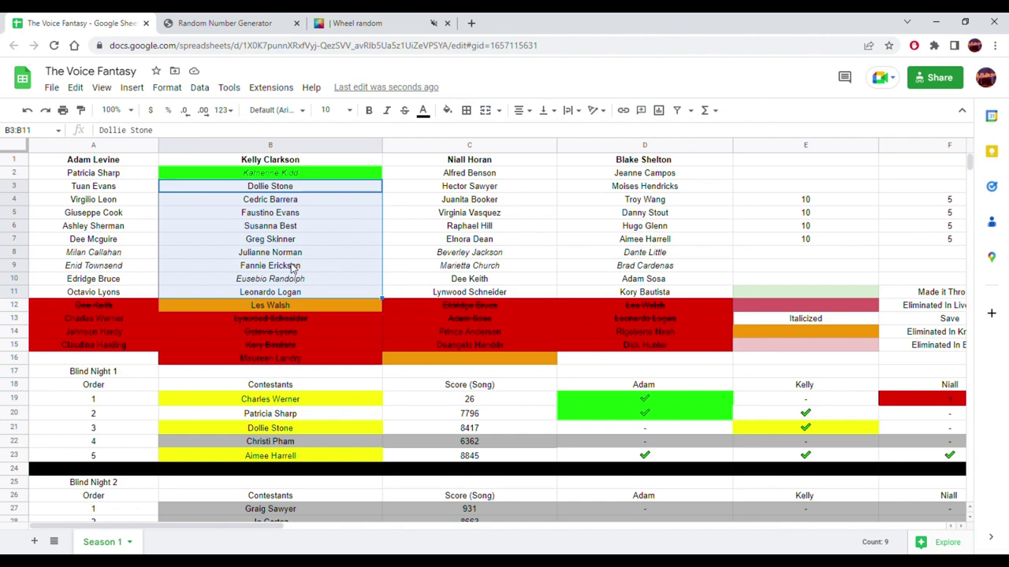
{"action": "scroll", "coordinate": [292, 268], "scroll_direction": "down", "scroll_amount": 15}
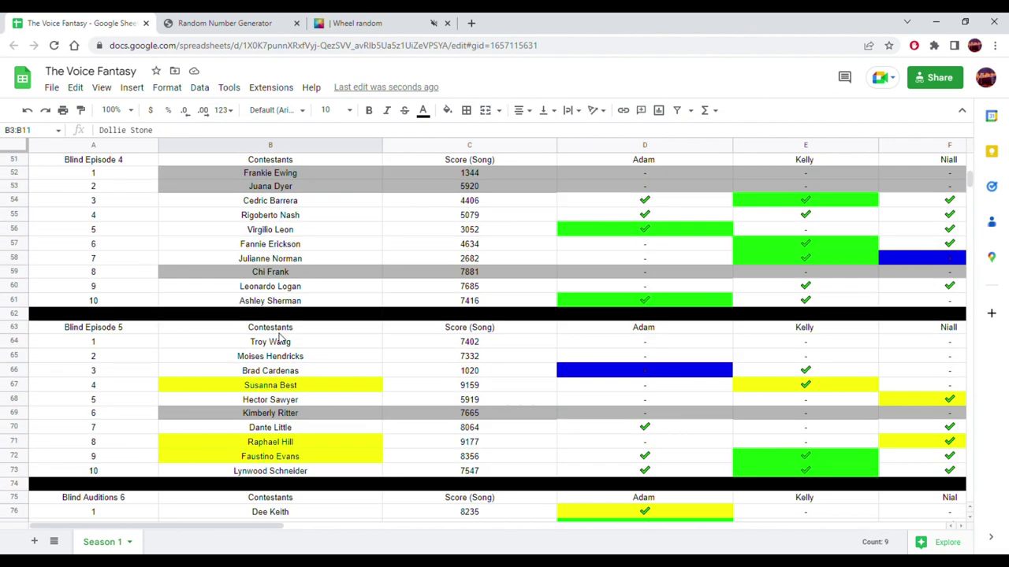
{"action": "scroll", "coordinate": [280, 337], "scroll_direction": "down", "scroll_amount": 14}
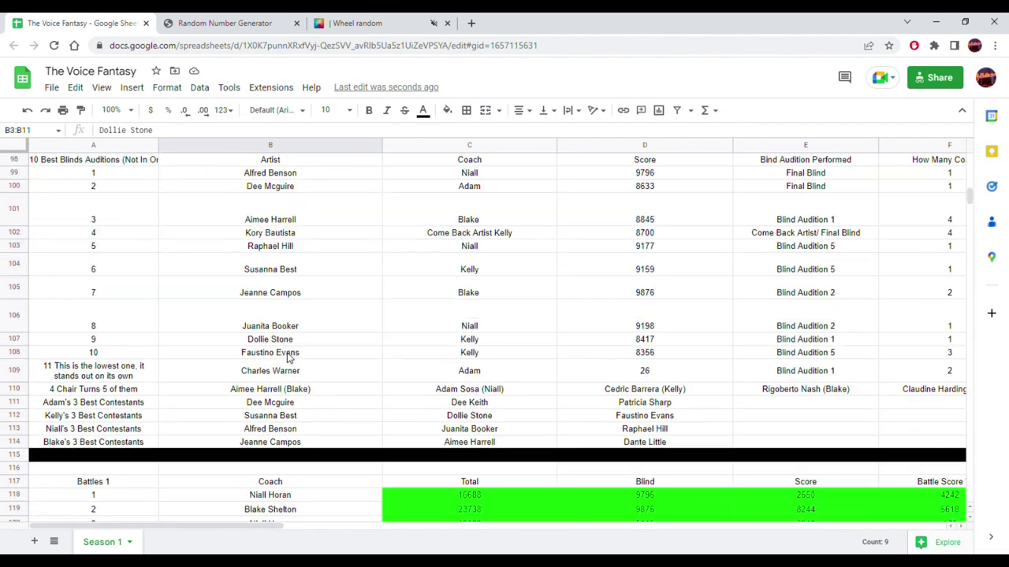
{"action": "scroll", "coordinate": [289, 358], "scroll_direction": "down", "scroll_amount": 14}
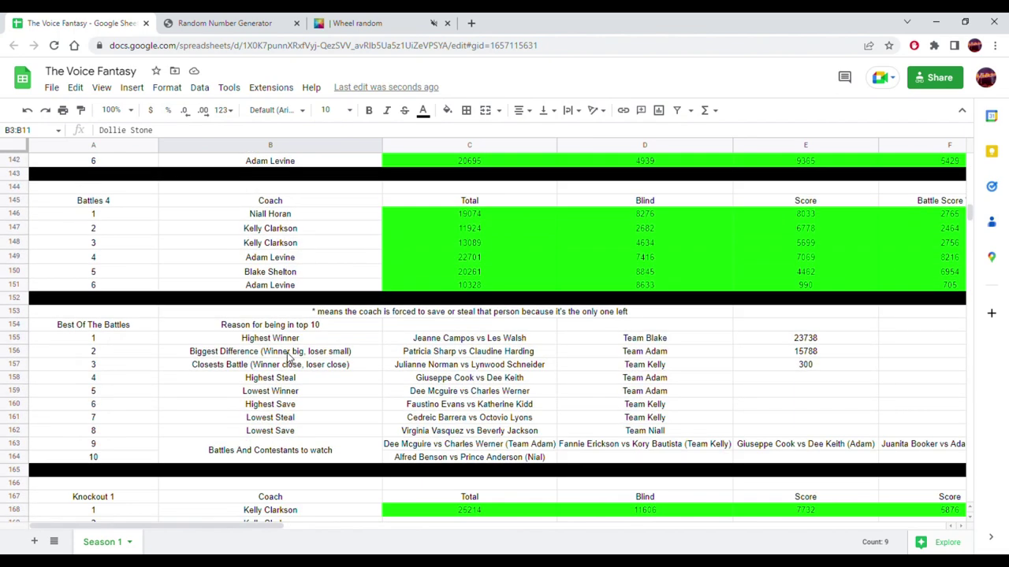
{"action": "scroll", "coordinate": [288, 357], "scroll_direction": "down", "scroll_amount": 2}
{"action": "scroll", "coordinate": [343, 418], "scroll_direction": "up", "scroll_amount": 20}
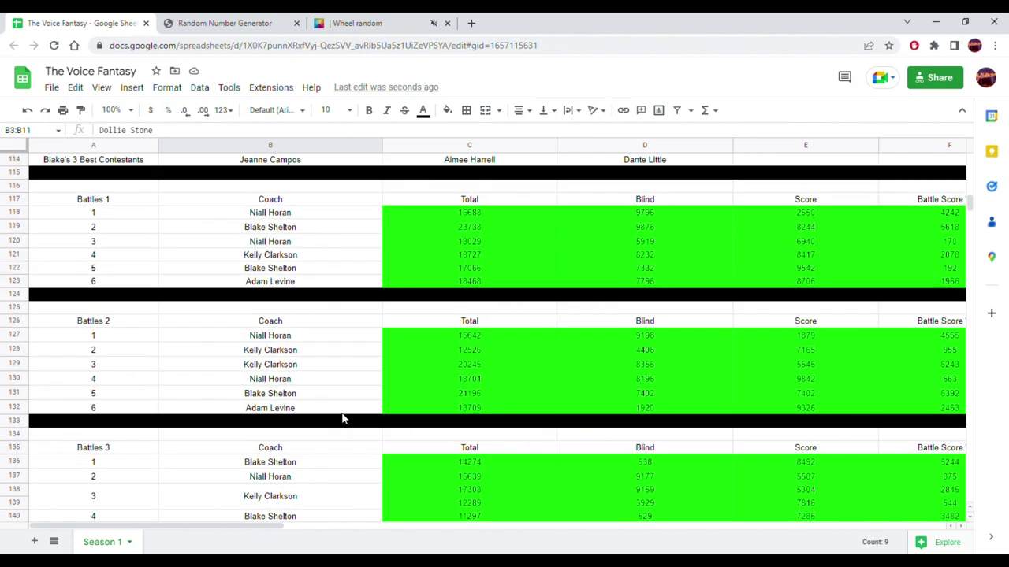
{"action": "scroll", "coordinate": [342, 418], "scroll_direction": "up", "scroll_amount": 15}
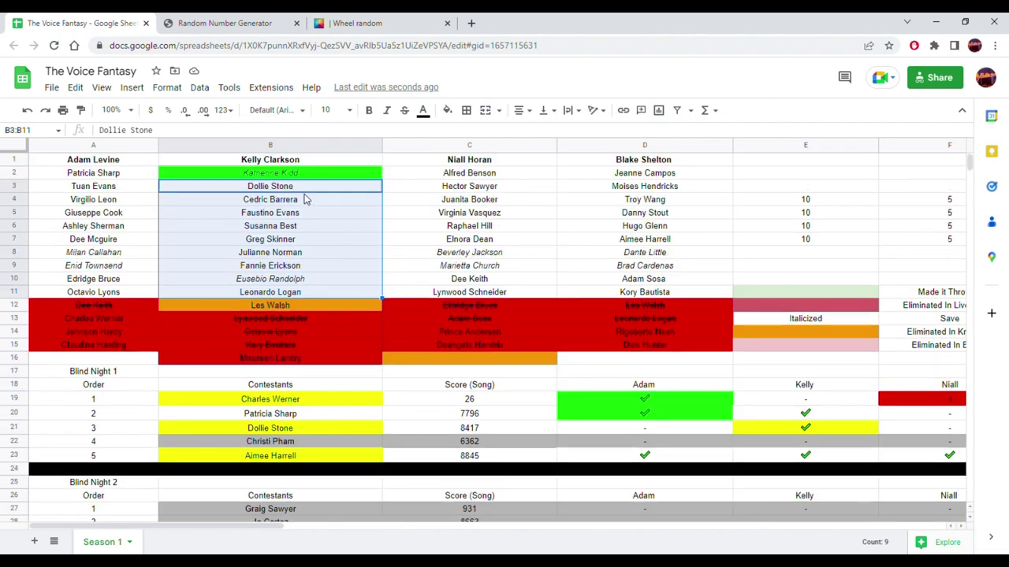
{"action": "left_click", "coordinate": [300, 190]}
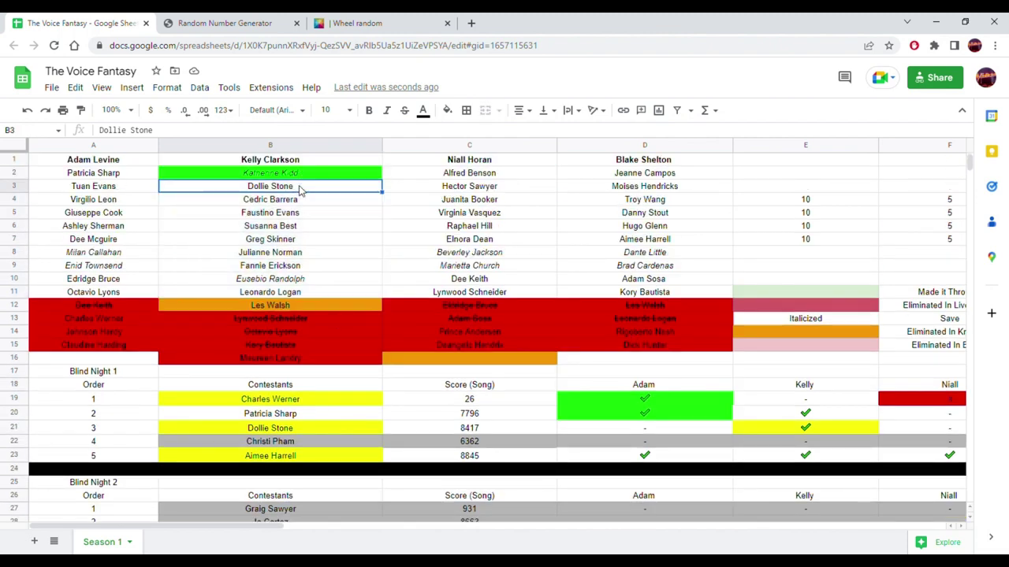
{"action": "left_click_drag", "start_coordinate": [300, 193], "coordinate": [286, 289]}
{"action": "key", "text": "ctrl+c"}
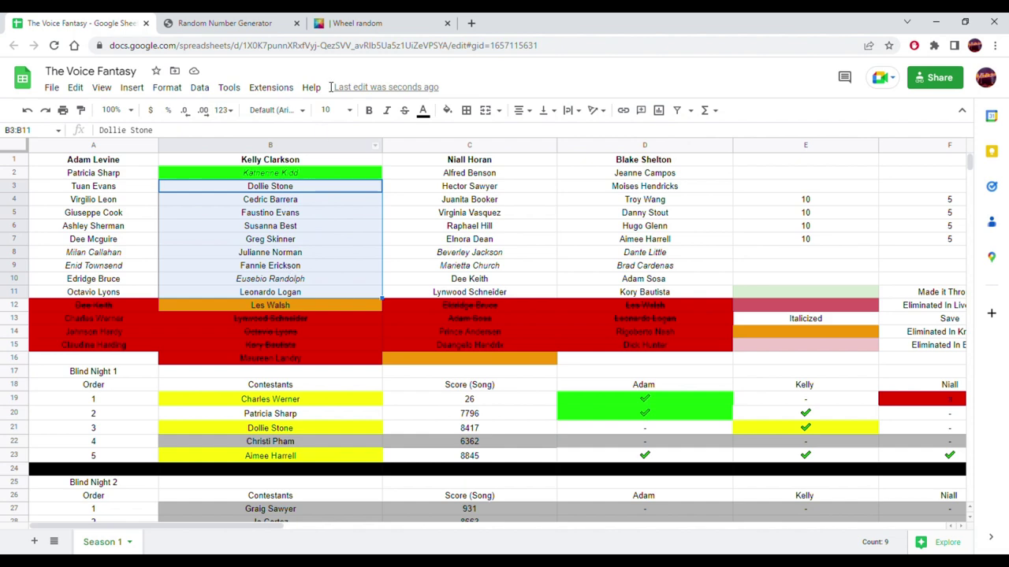
{"action": "left_click", "coordinate": [280, 22]}
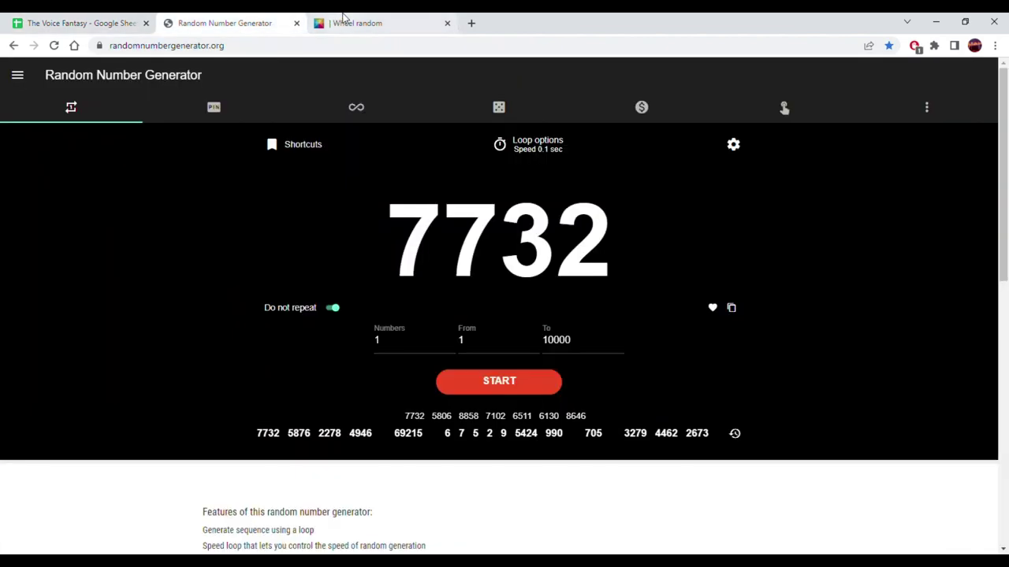
{"action": "left_click", "coordinate": [345, 22]}
{"action": "left_click", "coordinate": [610, 360]}
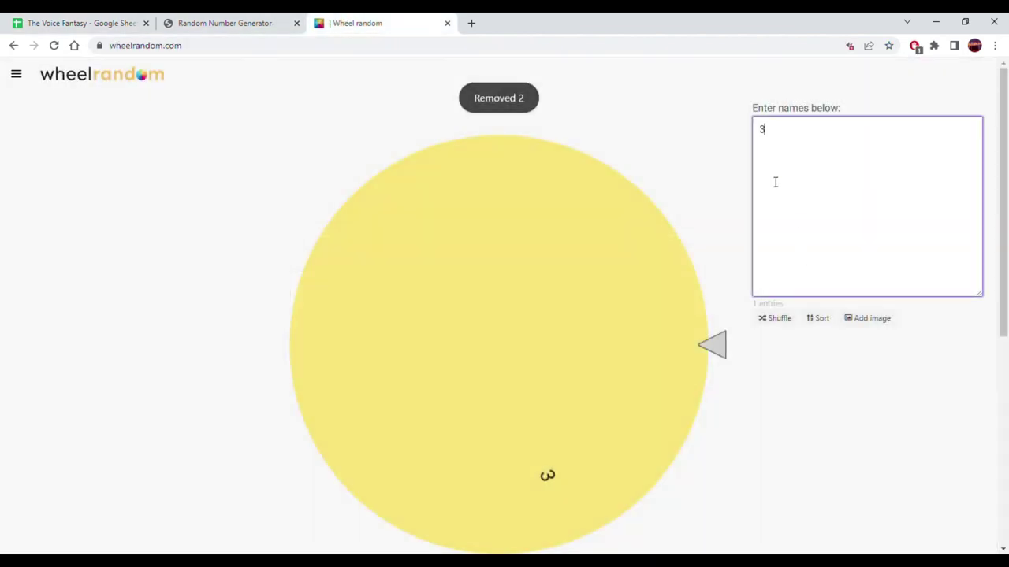
{"action": "key", "text": "ctrl+v"}
{"action": "left_click", "coordinate": [524, 326]}
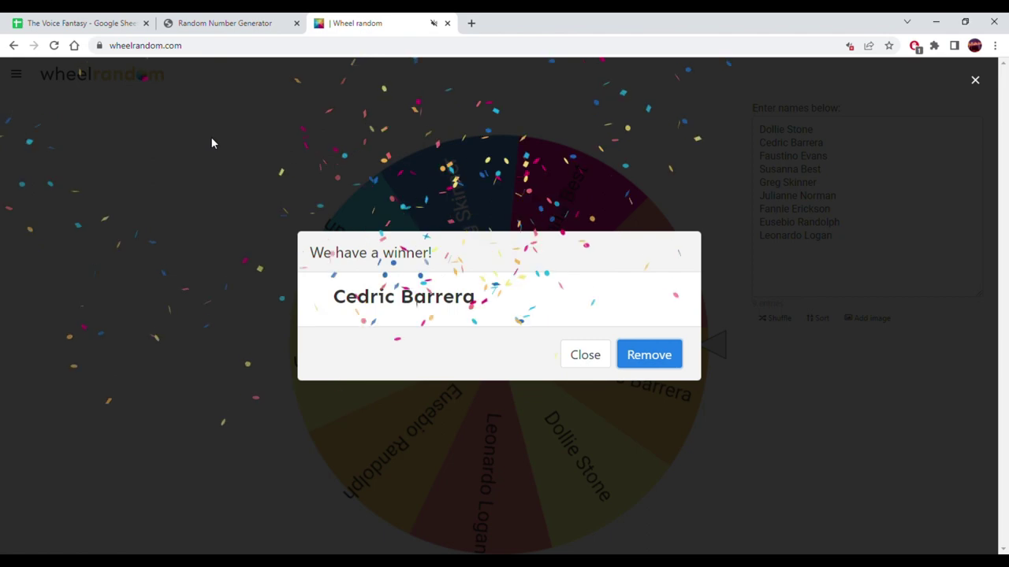
{"action": "left_click", "coordinate": [226, 21]}
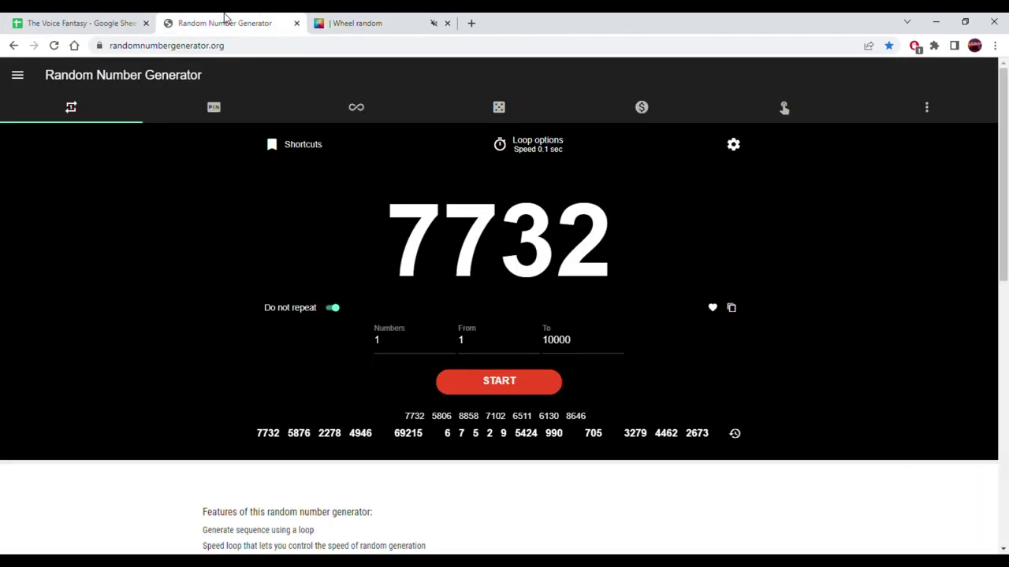
{"action": "left_click", "coordinate": [97, 18]}
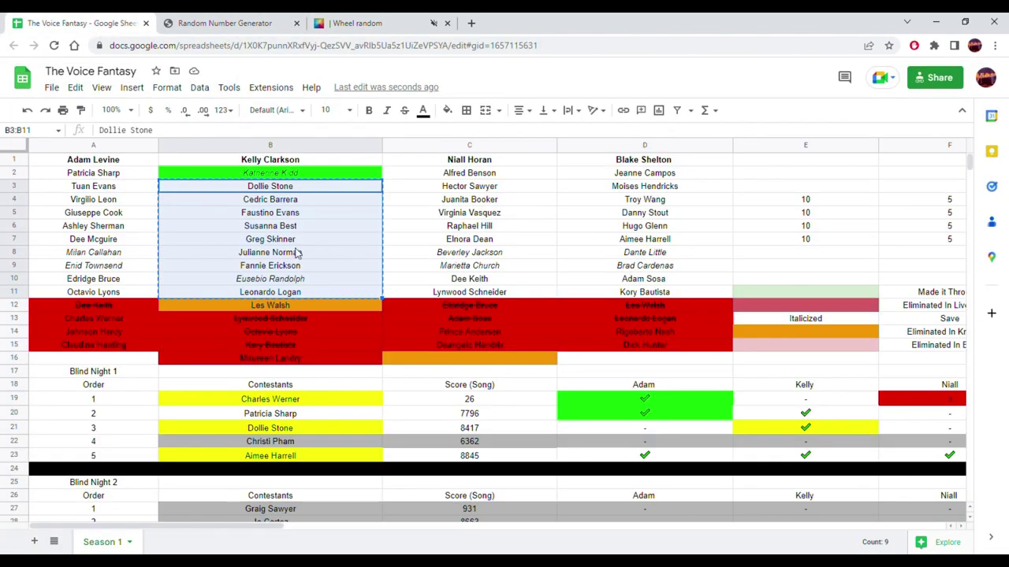
{"action": "left_click", "coordinate": [302, 202]}
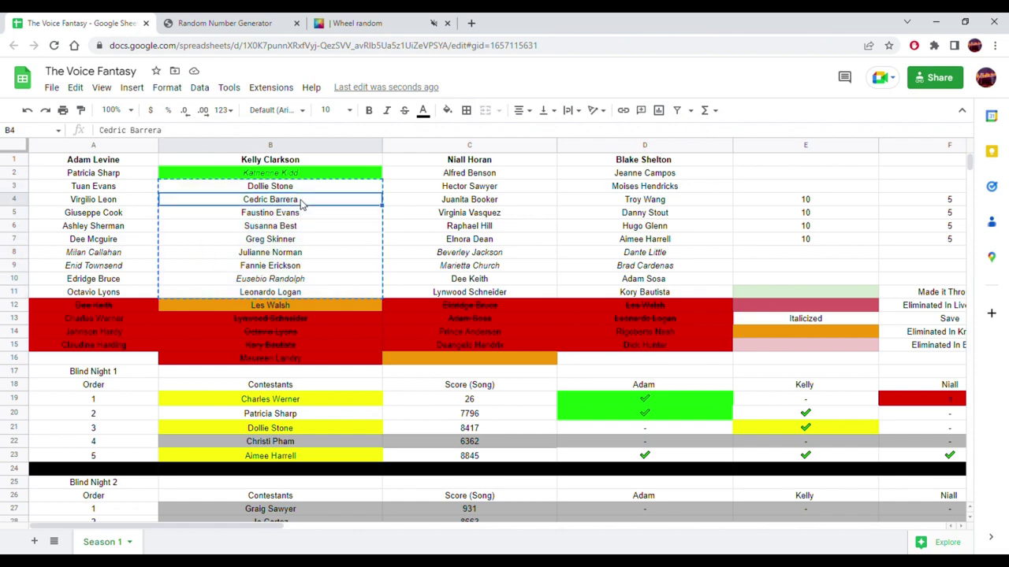
{"action": "scroll", "coordinate": [370, 291], "scroll_direction": "down", "scroll_amount": 12}
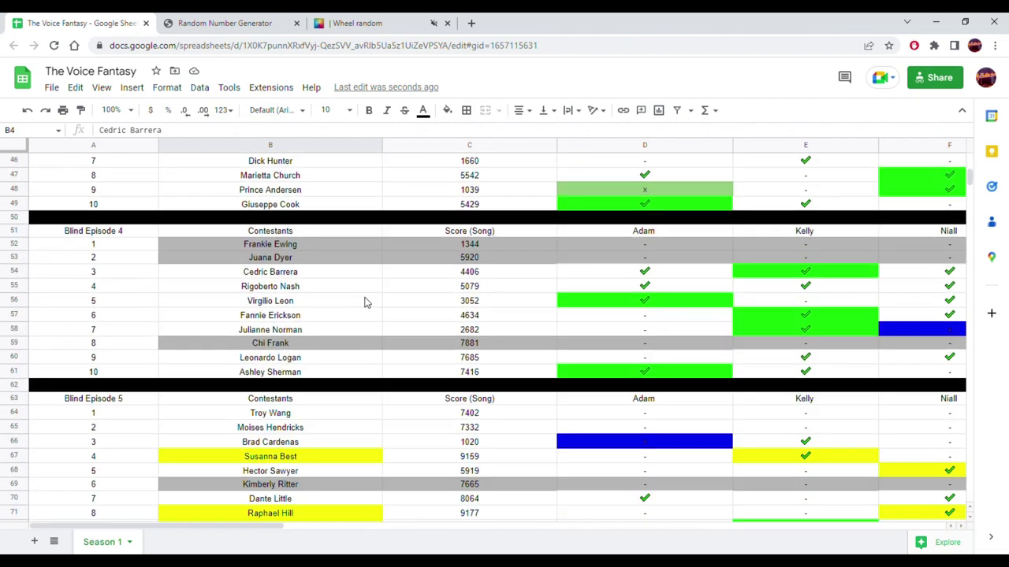
{"action": "scroll", "coordinate": [362, 306], "scroll_direction": "down", "scroll_amount": 9}
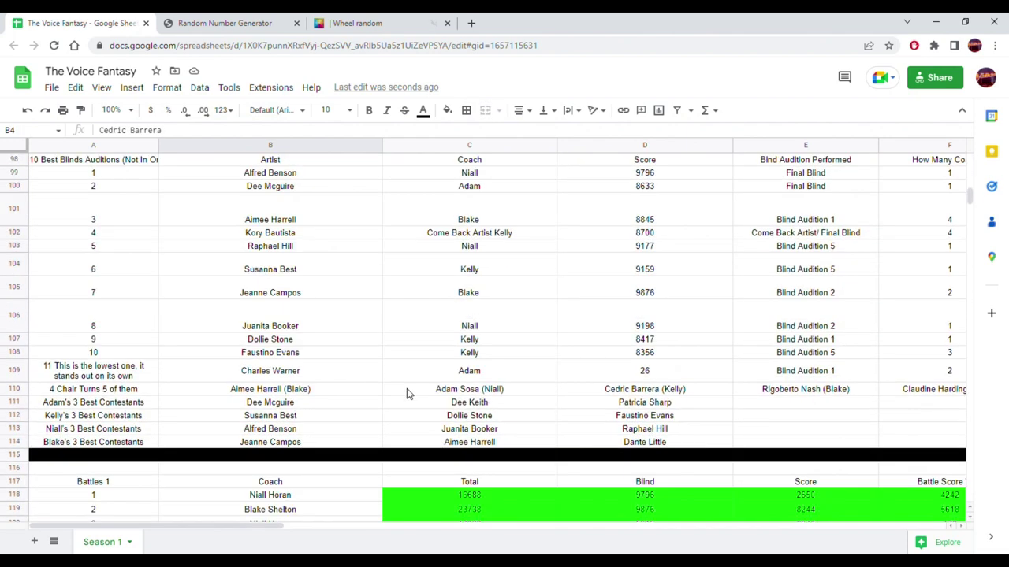
{"action": "scroll", "coordinate": [404, 394], "scroll_direction": "down", "scroll_amount": 9}
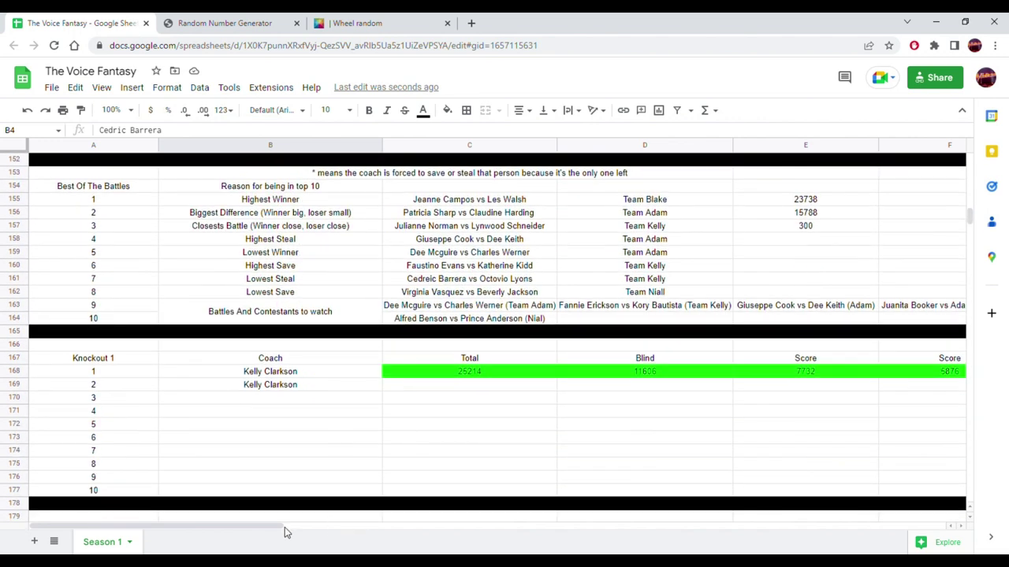
{"action": "left_click_drag", "start_coordinate": [270, 533], "coordinate": [434, 533]}
{"action": "left_click", "coordinate": [541, 389]}
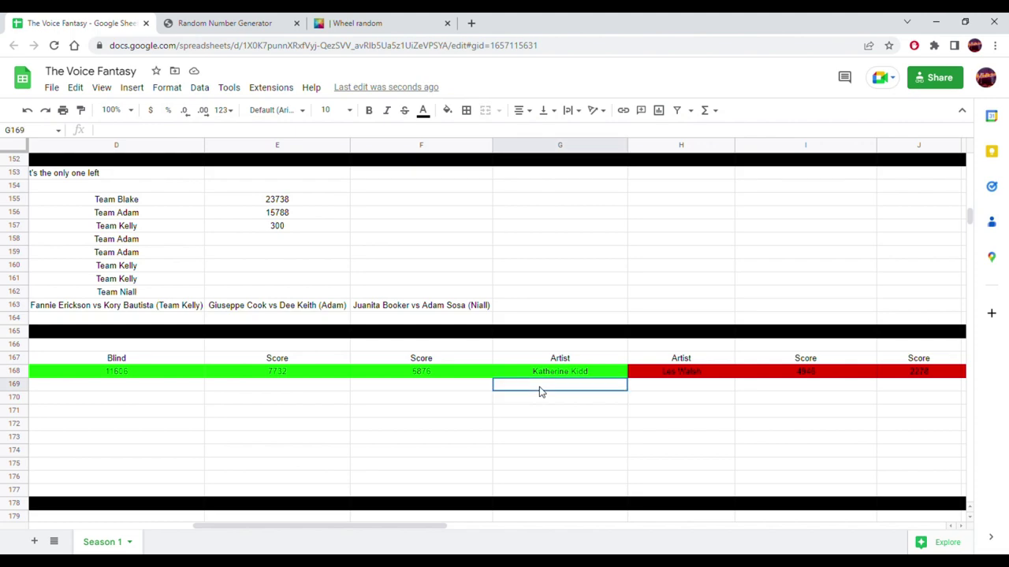
{"action": "key", "text": "ctrl+v"}
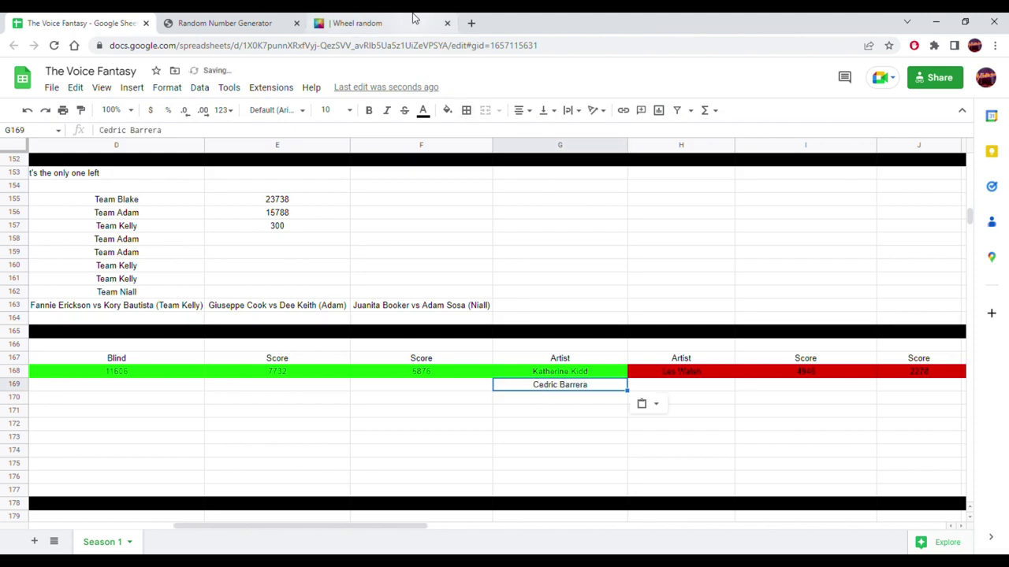
{"action": "left_click", "coordinate": [360, 26]}
{"action": "left_click", "coordinate": [668, 361]}
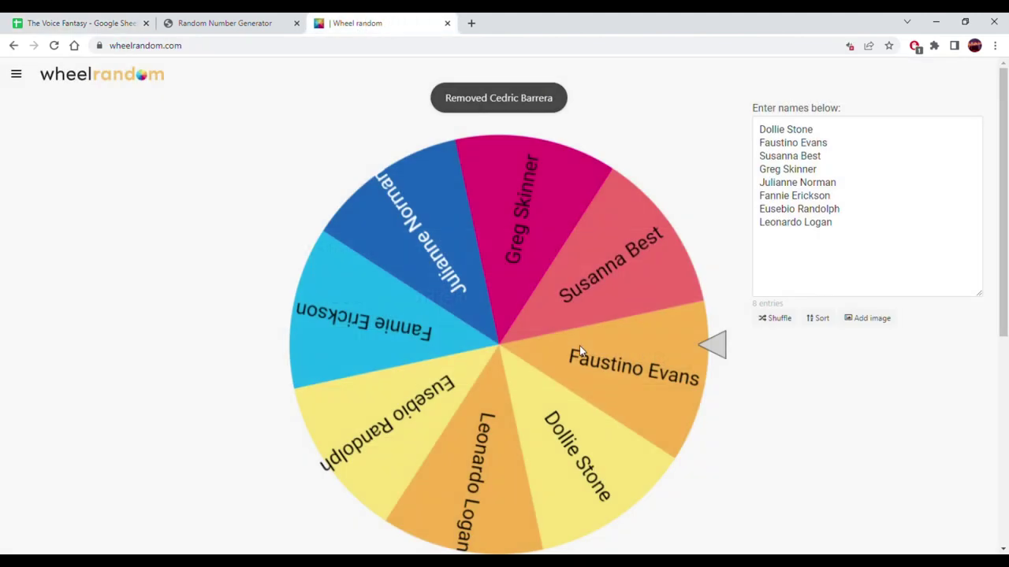
{"action": "left_click", "coordinate": [579, 345]}
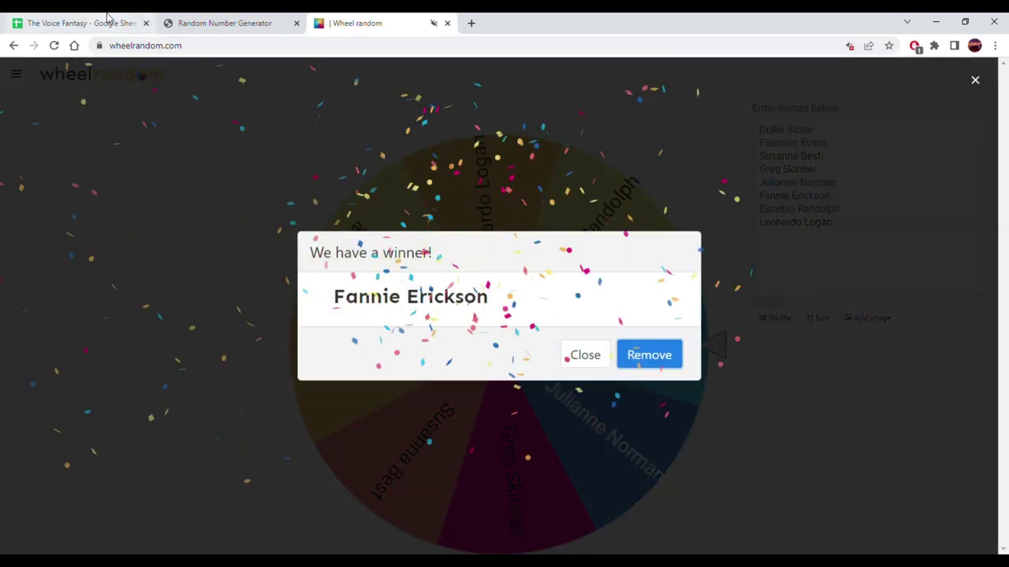
{"action": "left_click", "coordinate": [108, 17]}
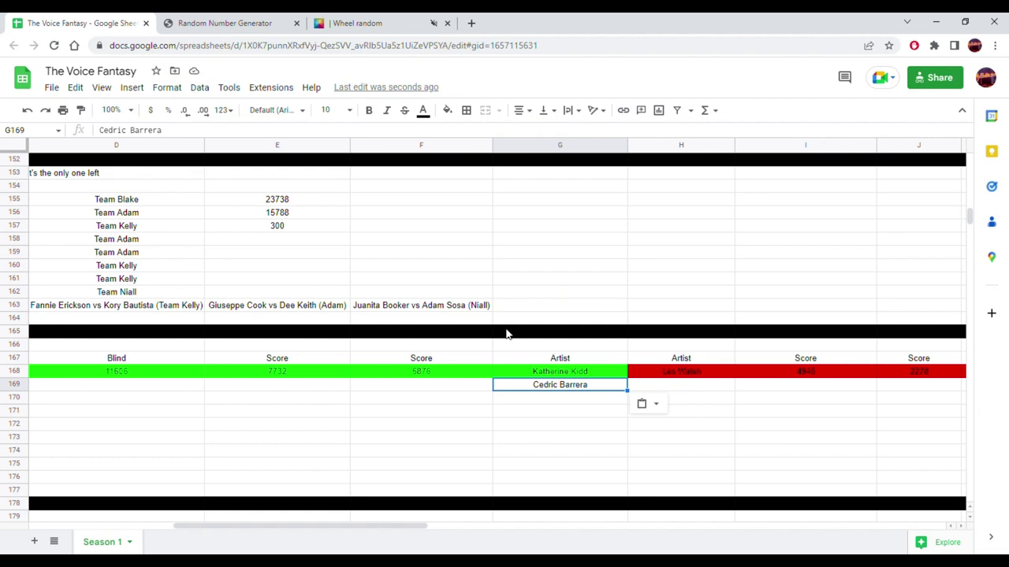
{"action": "scroll", "coordinate": [550, 334], "scroll_direction": "up", "scroll_amount": 3}
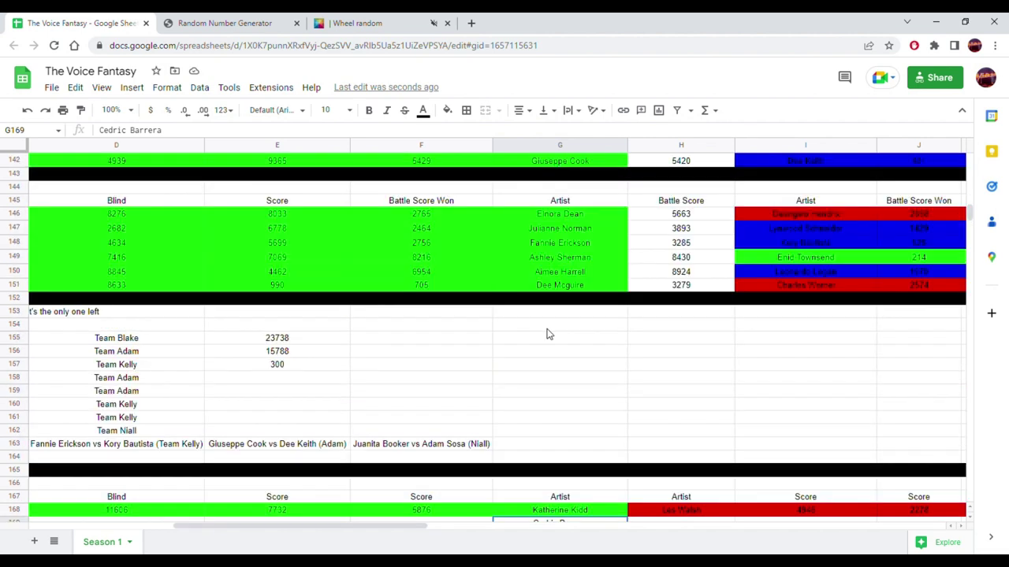
{"action": "left_click", "coordinate": [553, 244]}
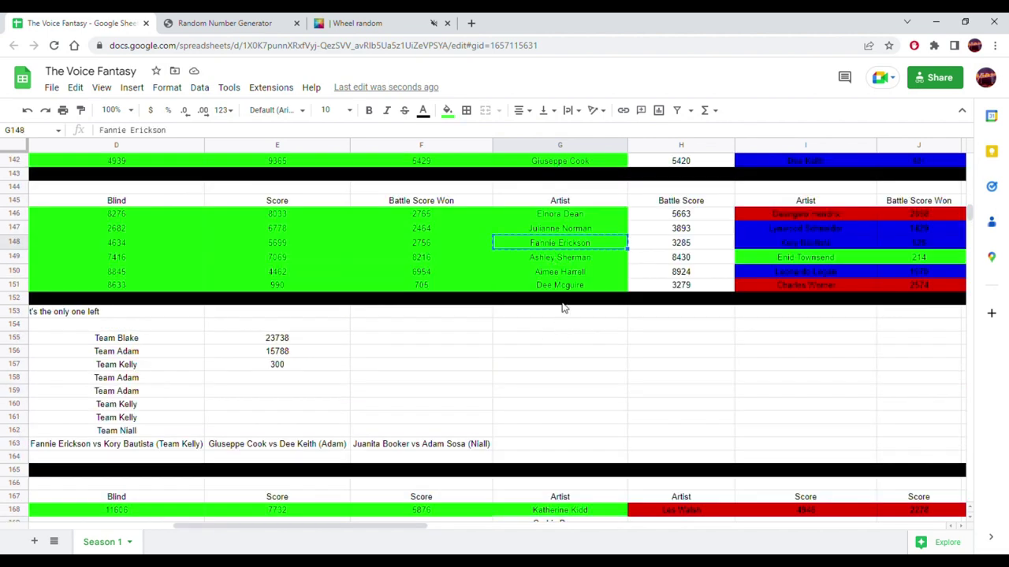
{"action": "scroll", "coordinate": [563, 307], "scroll_direction": "down", "scroll_amount": 3}
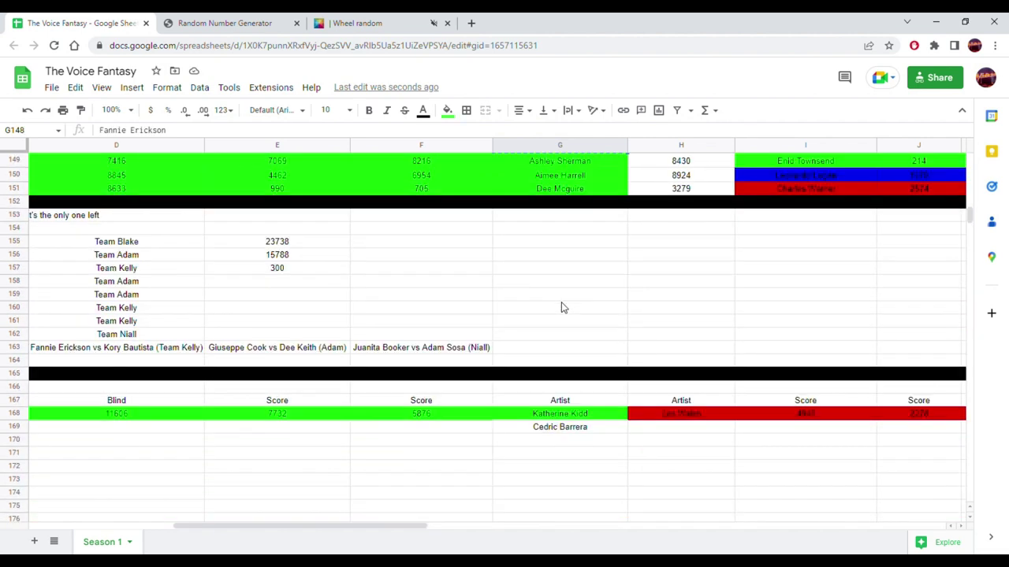
{"action": "left_click", "coordinate": [671, 429]}
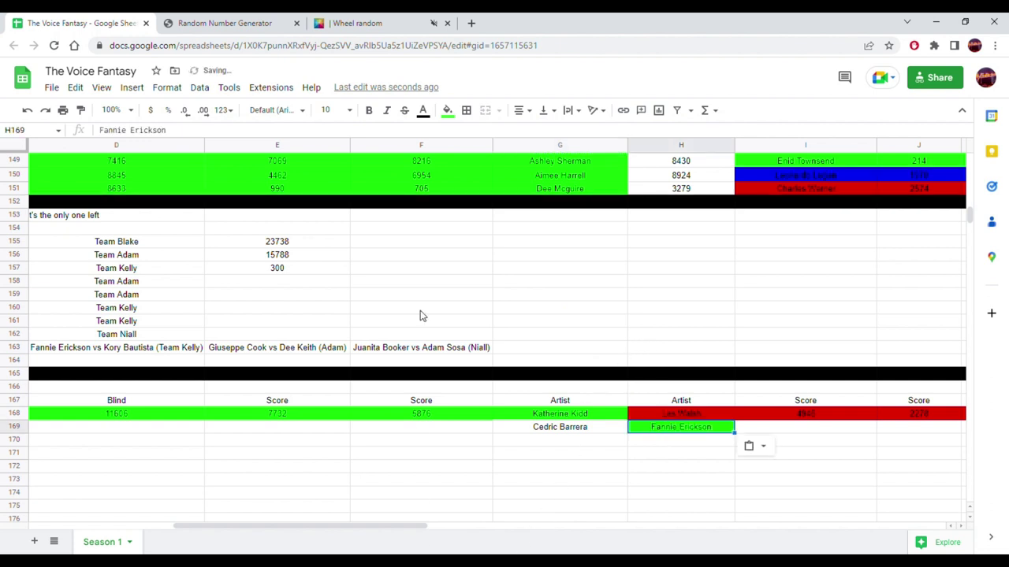
{"action": "left_click", "coordinate": [446, 110]}
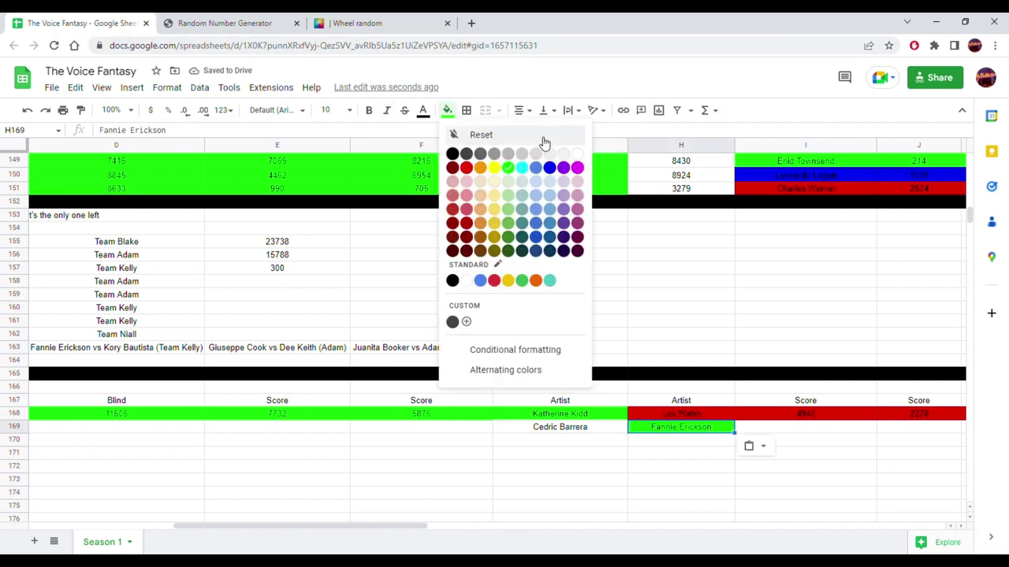
{"action": "left_click", "coordinate": [579, 156]}
{"action": "left_click", "coordinate": [561, 229]}
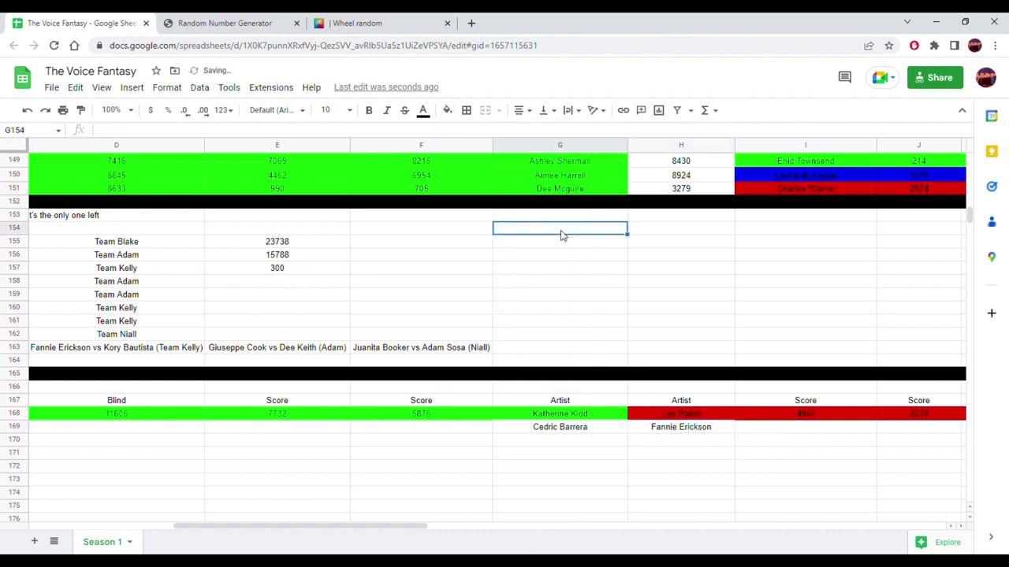
{"action": "left_click", "coordinate": [566, 428]}
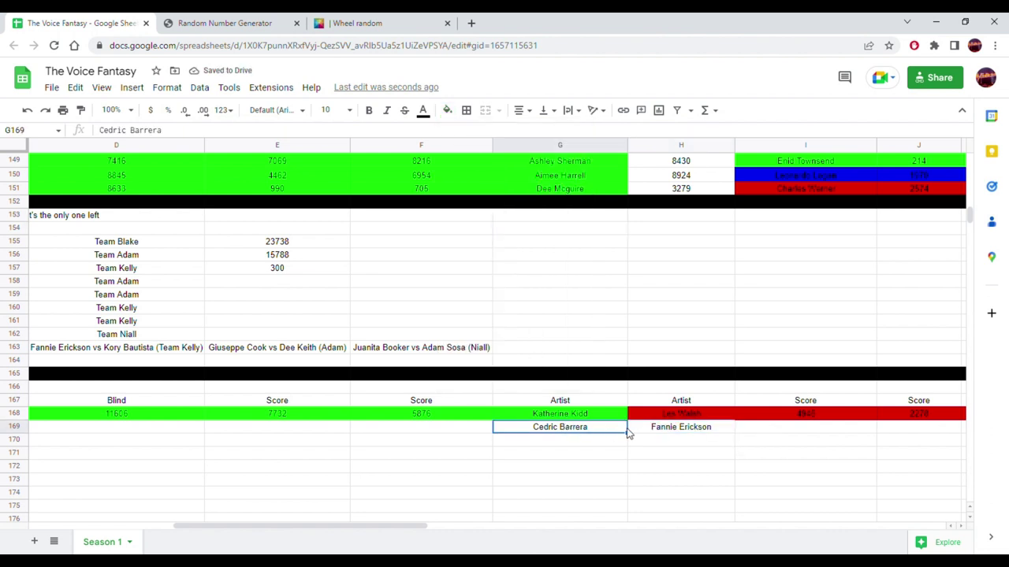
{"action": "left_click", "coordinate": [646, 432]}
{"action": "left_click", "coordinate": [605, 431]}
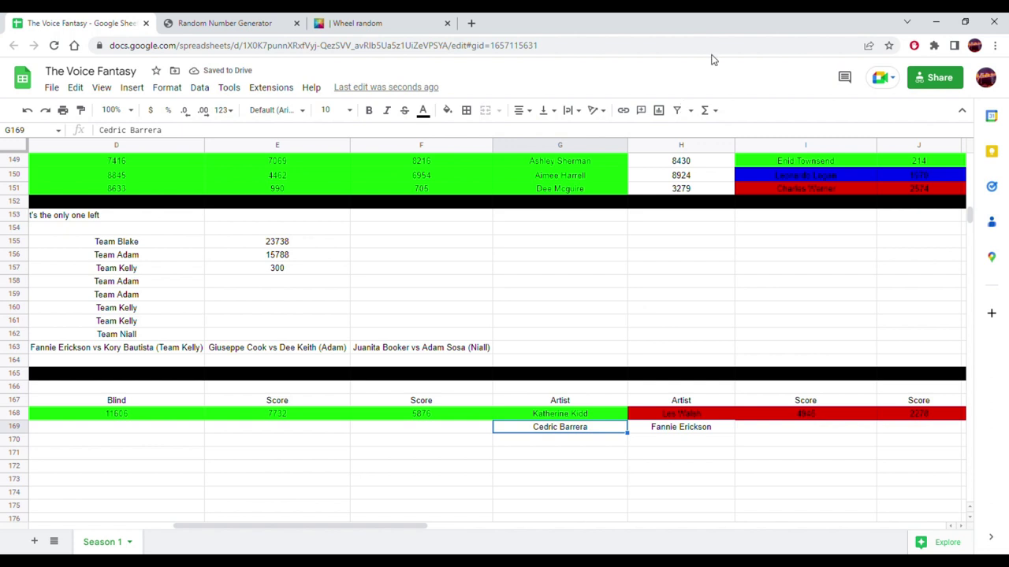
{"action": "left_click", "coordinate": [561, 320]}
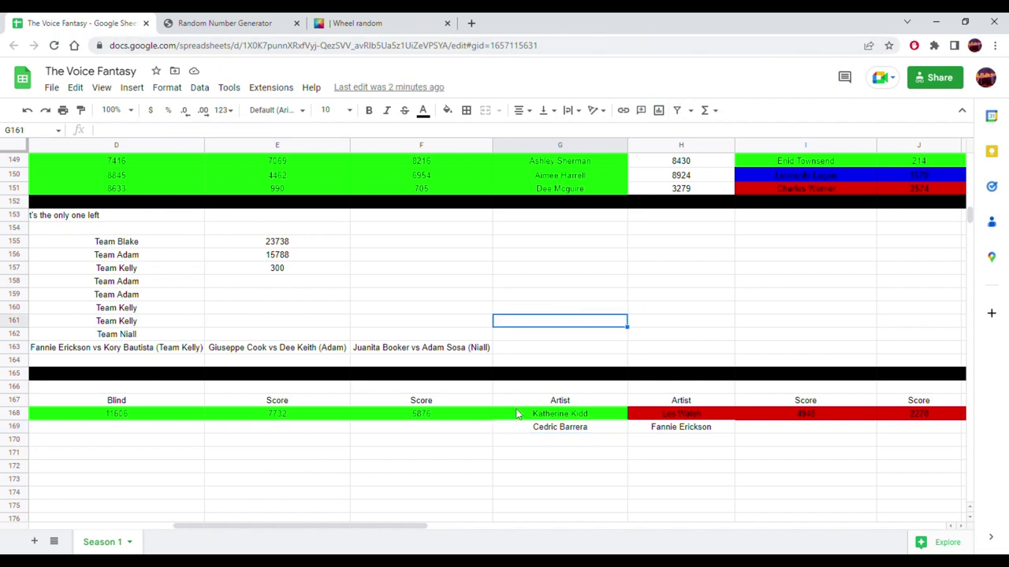
{"action": "left_click", "coordinate": [543, 373]}
{"action": "left_click", "coordinate": [543, 351]}
{"action": "left_click", "coordinate": [542, 362]}
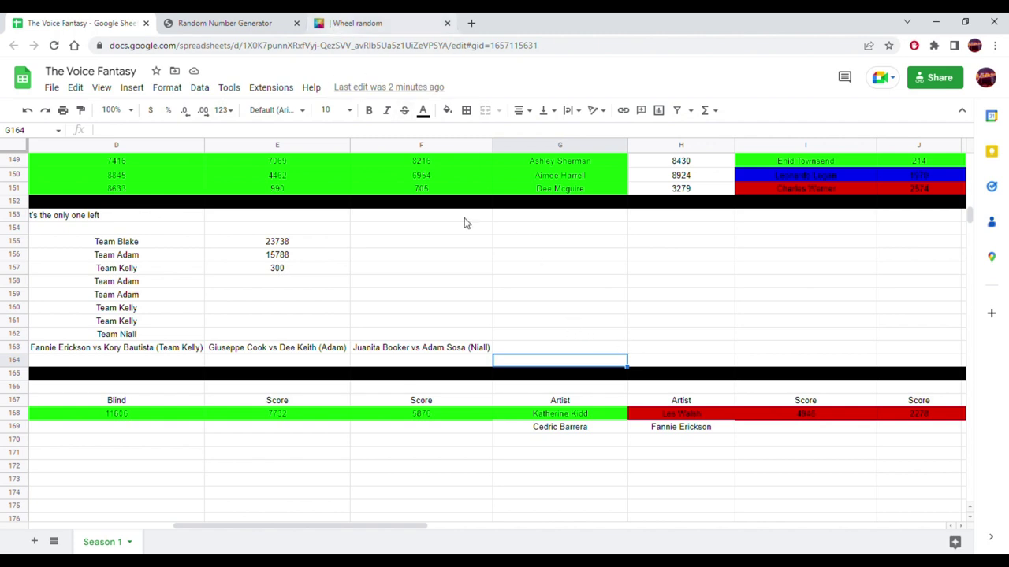
{"action": "left_click", "coordinate": [612, 430]}
{"action": "scroll", "coordinate": [522, 337], "scroll_direction": "up", "scroll_amount": 5}
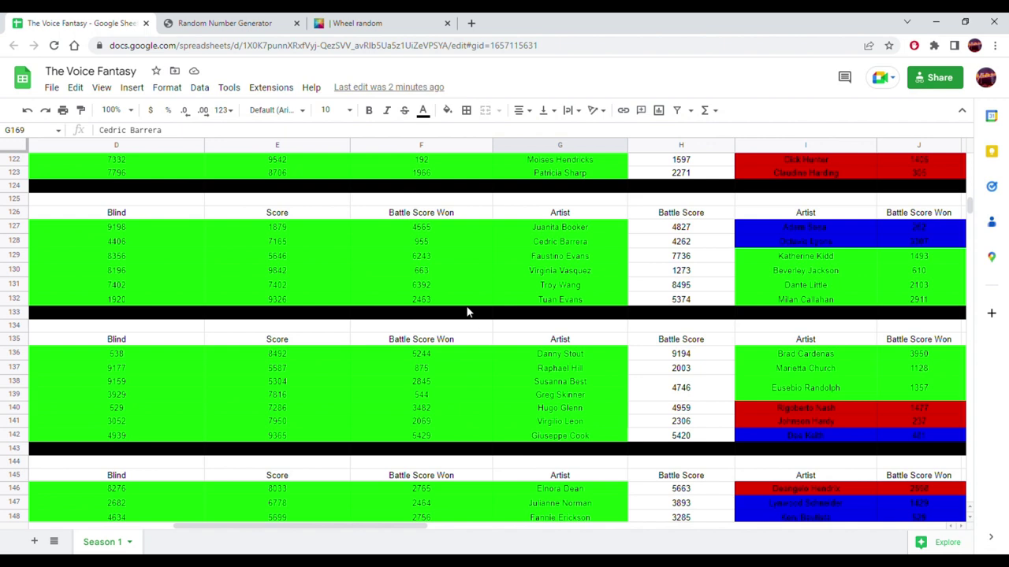
{"action": "left_click", "coordinate": [130, 245]}
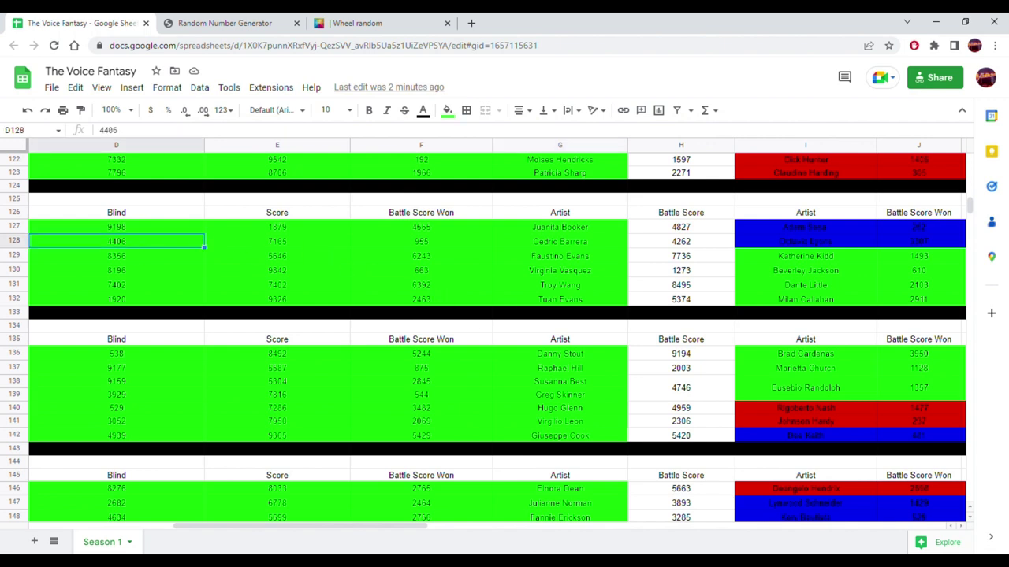
{"action": "left_click_drag", "start_coordinate": [440, 525], "coordinate": [344, 525]}
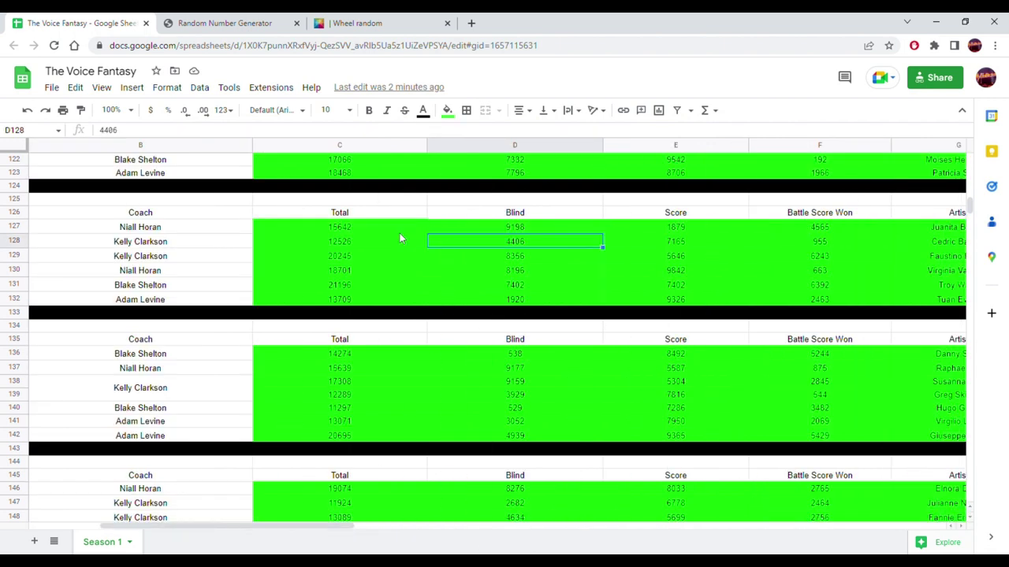
{"action": "left_click", "coordinate": [360, 247]}
{"action": "scroll", "coordinate": [495, 323], "scroll_direction": "down", "scroll_amount": 5}
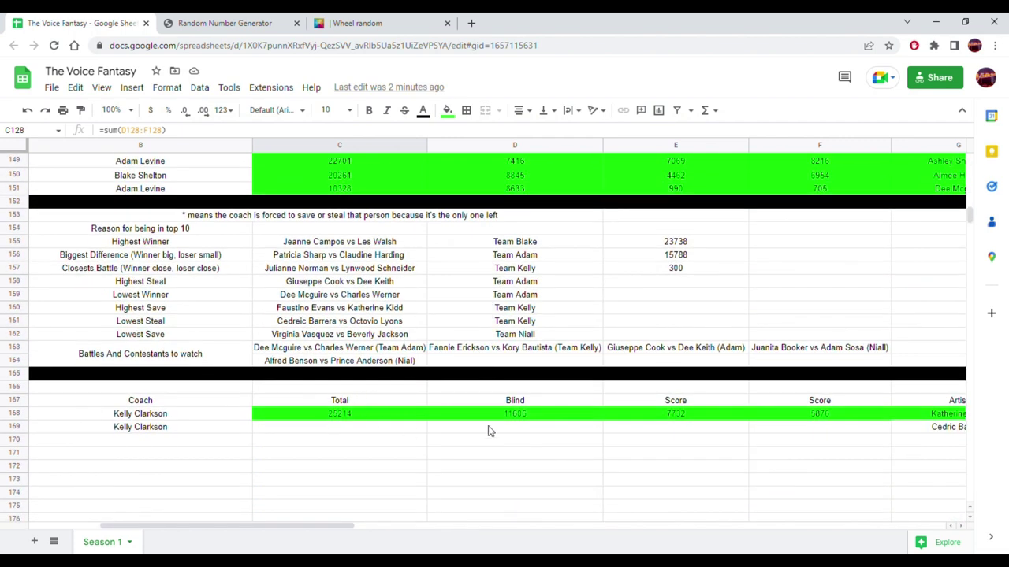
{"action": "left_click", "coordinate": [489, 432]}
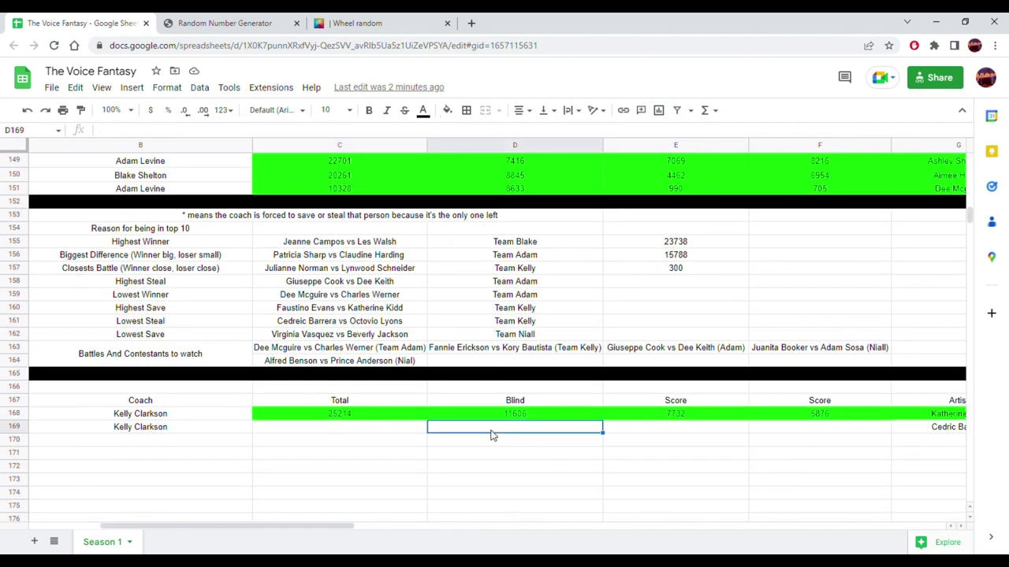
{"action": "right_click", "coordinate": [491, 433]}
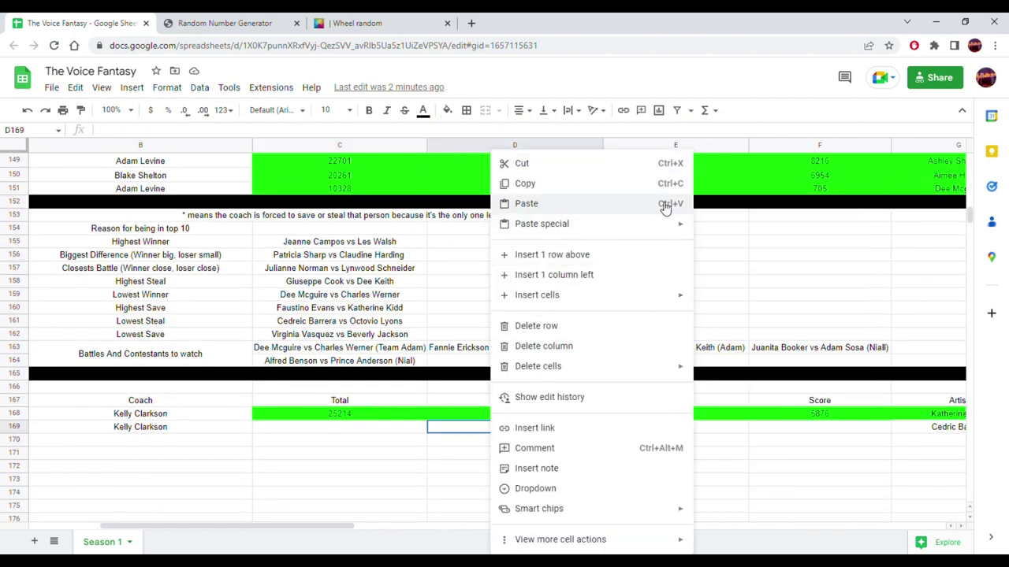
{"action": "left_click", "coordinate": [714, 228]}
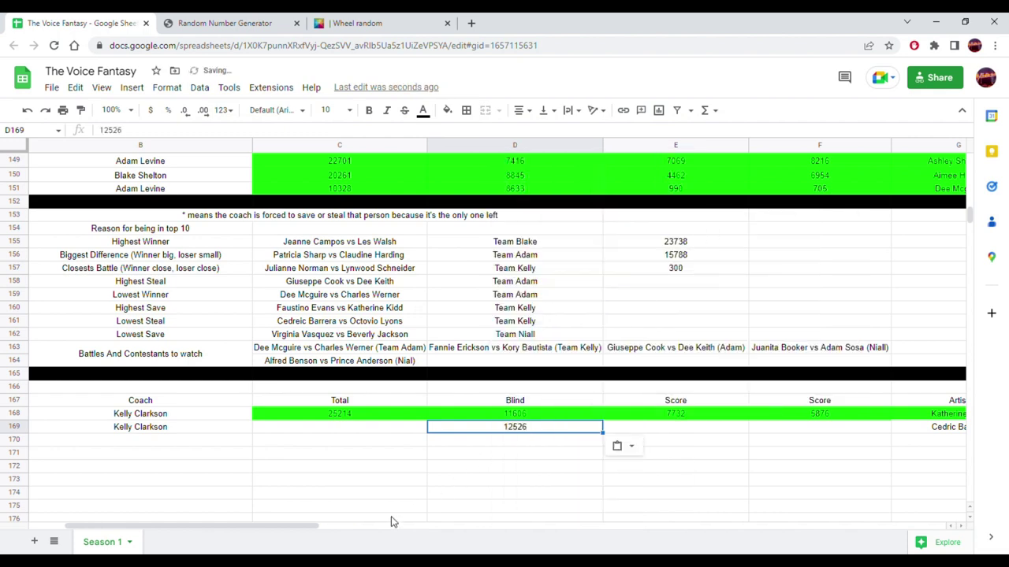
{"action": "left_click_drag", "start_coordinate": [311, 526], "coordinate": [468, 526]}
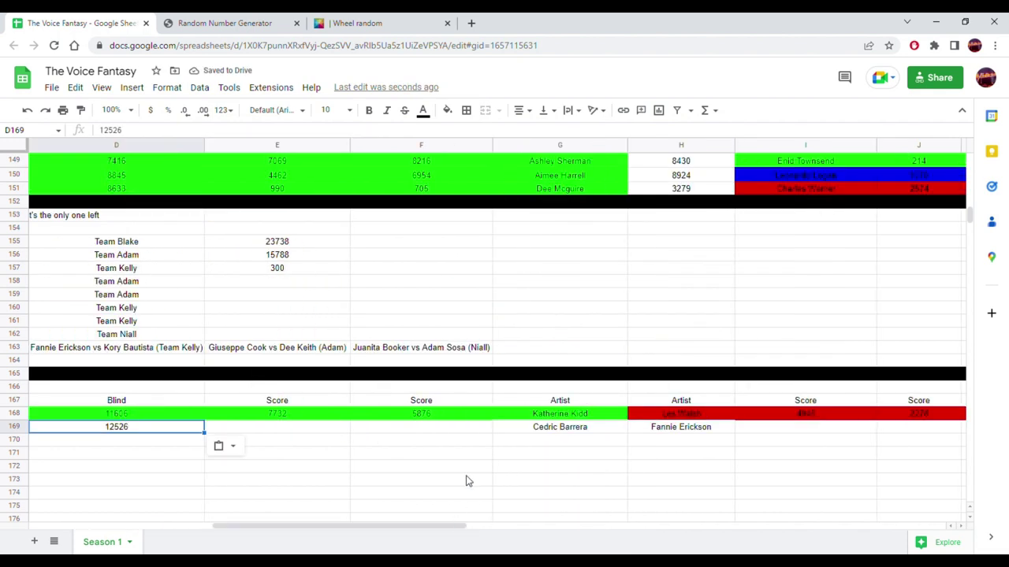
{"action": "scroll", "coordinate": [486, 393], "scroll_direction": "up", "scroll_amount": 2}
{"action": "scroll", "coordinate": [486, 388], "scroll_direction": "up", "scroll_amount": 1}
{"action": "left_click_drag", "start_coordinate": [542, 245], "coordinate": [267, 251]}
{"action": "left_click", "coordinate": [148, 244]}
{"action": "scroll", "coordinate": [284, 315], "scroll_direction": "down", "scroll_amount": 3}
{"action": "left_click_drag", "start_coordinate": [256, 531], "coordinate": [462, 522]}
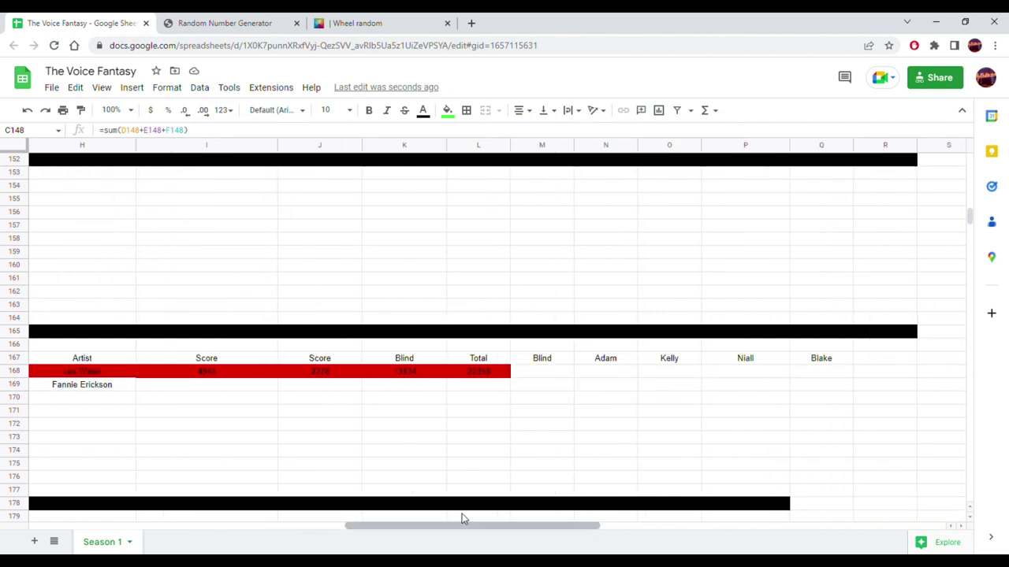
{"action": "left_click", "coordinate": [400, 392]}
{"action": "right_click", "coordinate": [401, 392]}
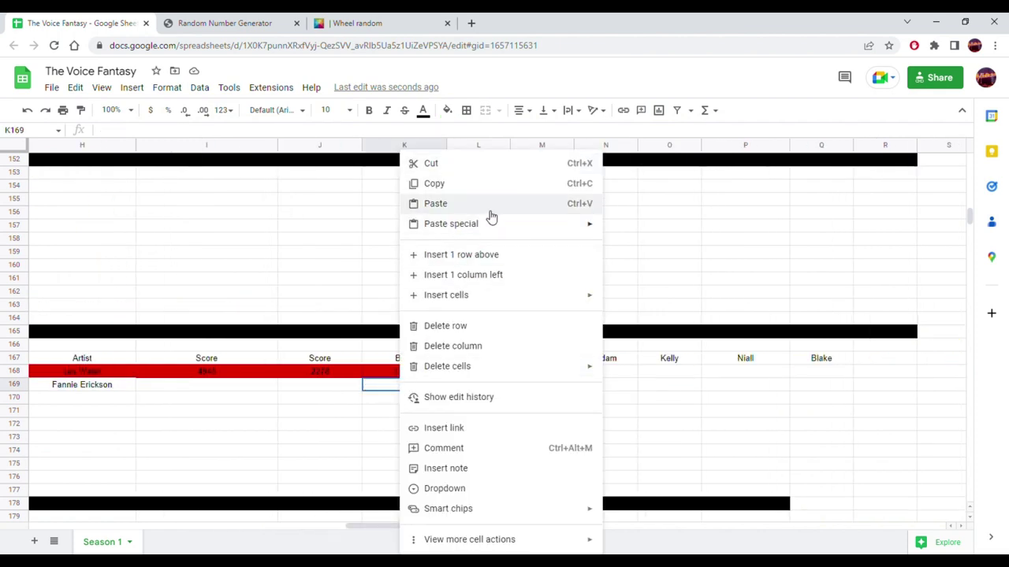
{"action": "mouse_move", "coordinate": [554, 226]}
{"action": "left_click", "coordinate": [635, 228]}
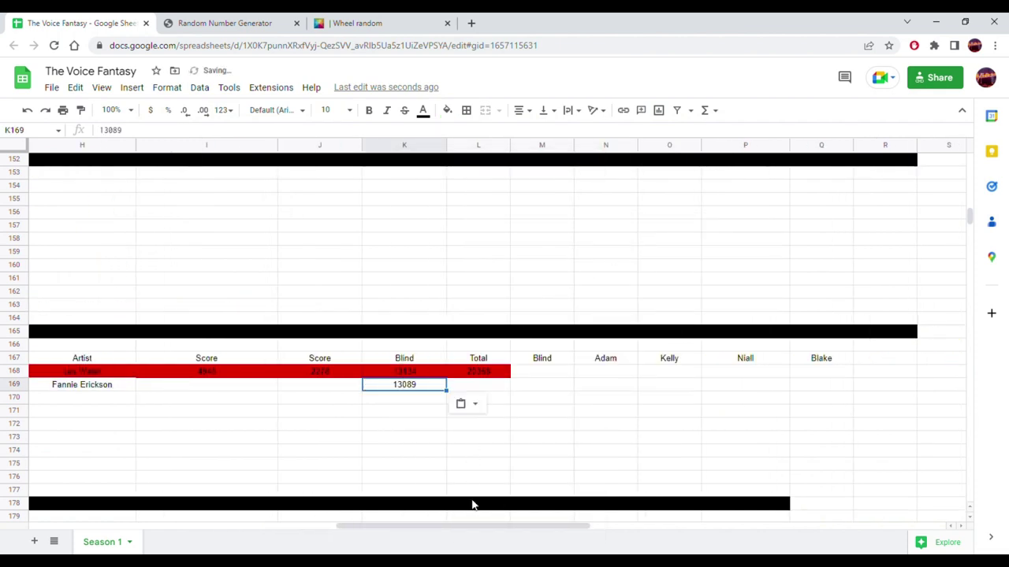
{"action": "left_click_drag", "start_coordinate": [450, 527], "coordinate": [367, 536]}
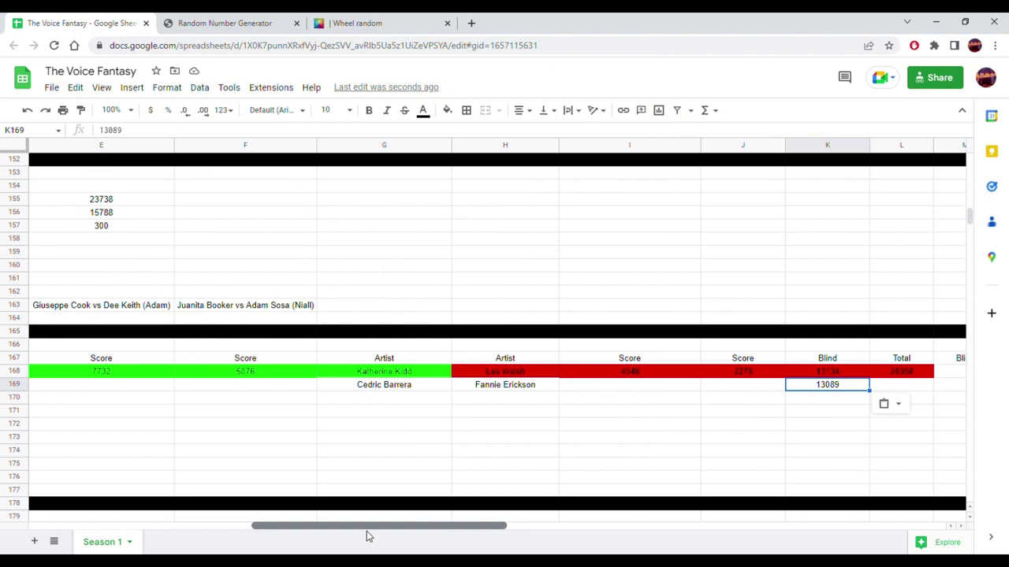
{"action": "mouse_move", "coordinate": [366, 536]}
{"action": "left_mouse_down"}
{"action": "mouse_move", "coordinate": [379, 535]}
{"action": "mouse_move", "coordinate": [366, 540]}
{"action": "left_mouse_up"}
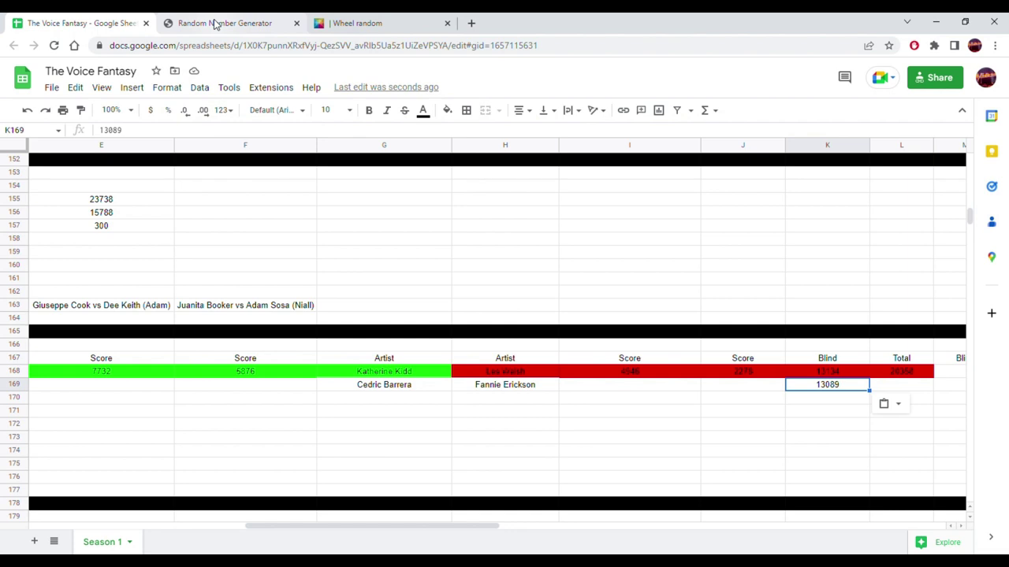
{"action": "left_click", "coordinate": [245, 389]}
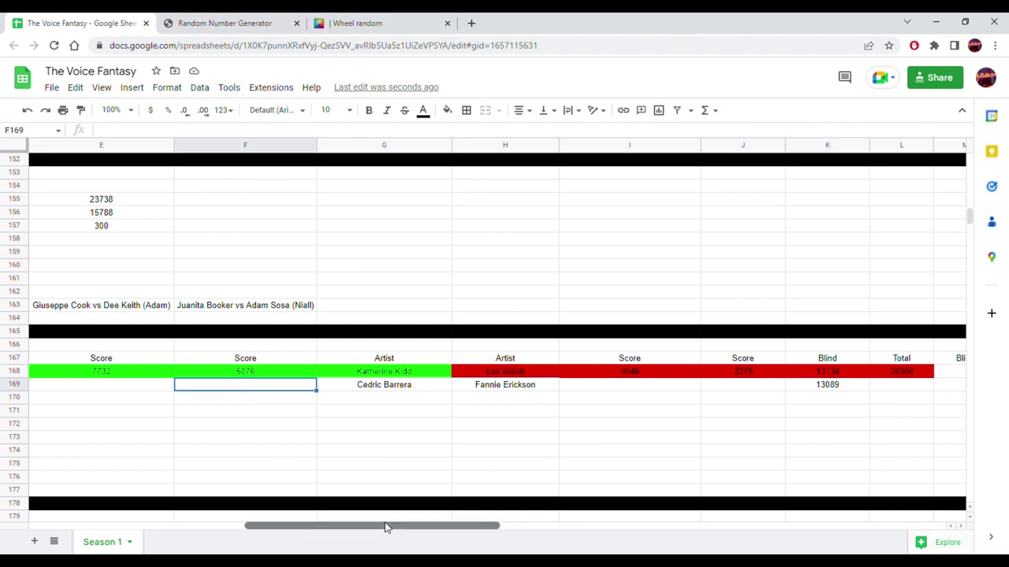
{"action": "left_click_drag", "start_coordinate": [386, 526], "coordinate": [271, 515]}
{"action": "left_click", "coordinate": [149, 373]}
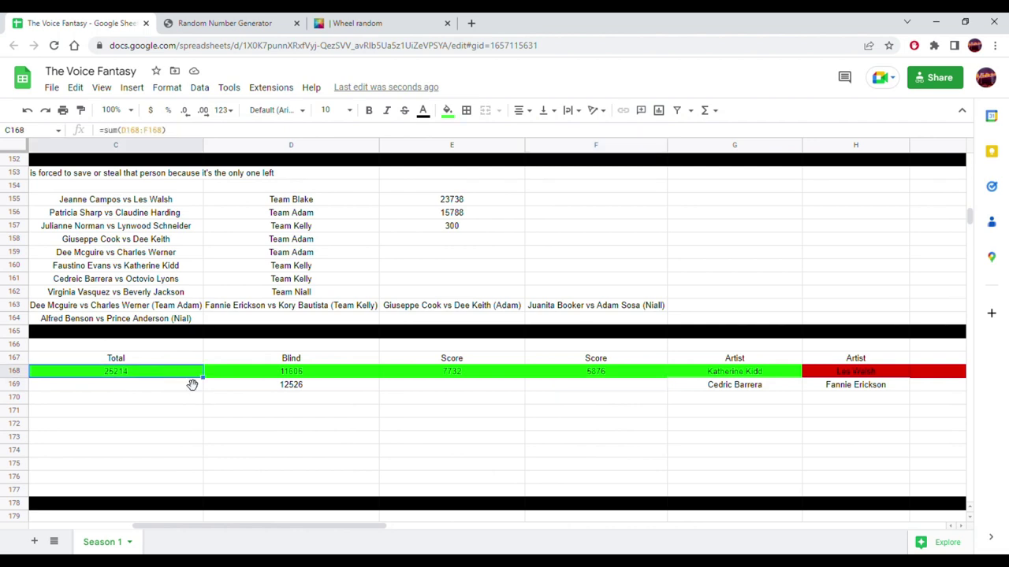
{"action": "left_click_drag", "start_coordinate": [211, 388], "coordinate": [194, 399]}
{"action": "left_click", "coordinate": [276, 441]}
{"action": "left_click_drag", "start_coordinate": [273, 528], "coordinate": [494, 530]}
{"action": "left_click", "coordinate": [493, 375]}
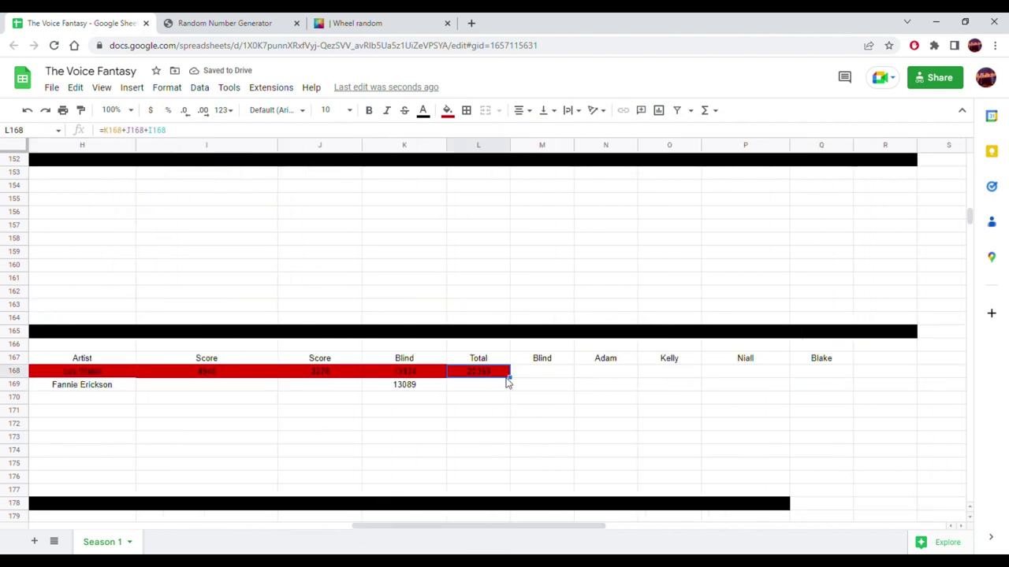
{"action": "left_click_drag", "start_coordinate": [515, 392], "coordinate": [514, 393]}
{"action": "left_click_drag", "start_coordinate": [493, 528], "coordinate": [344, 523]}
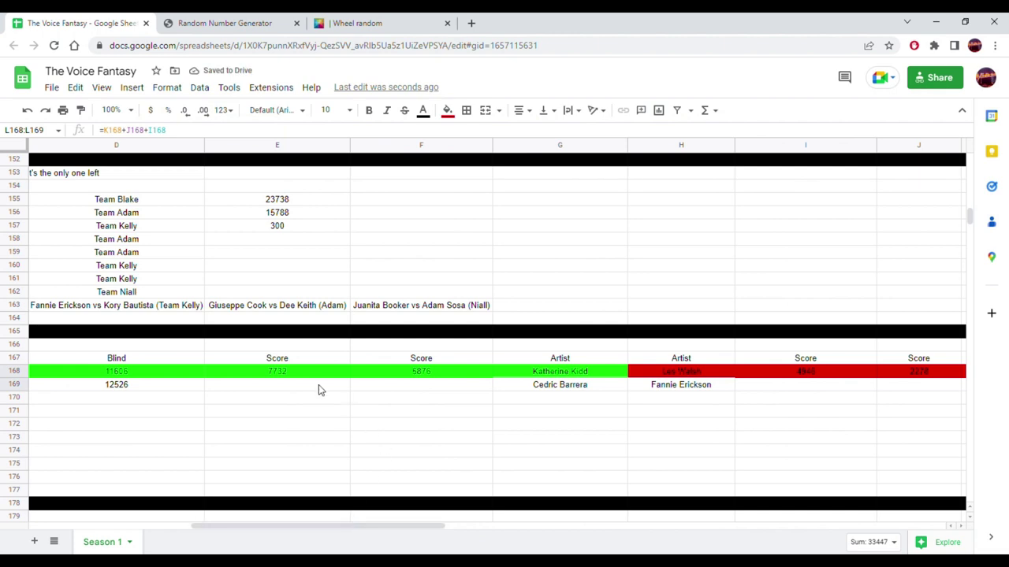
{"action": "left_click", "coordinate": [319, 386]}
{"action": "left_click", "coordinate": [358, 18]}
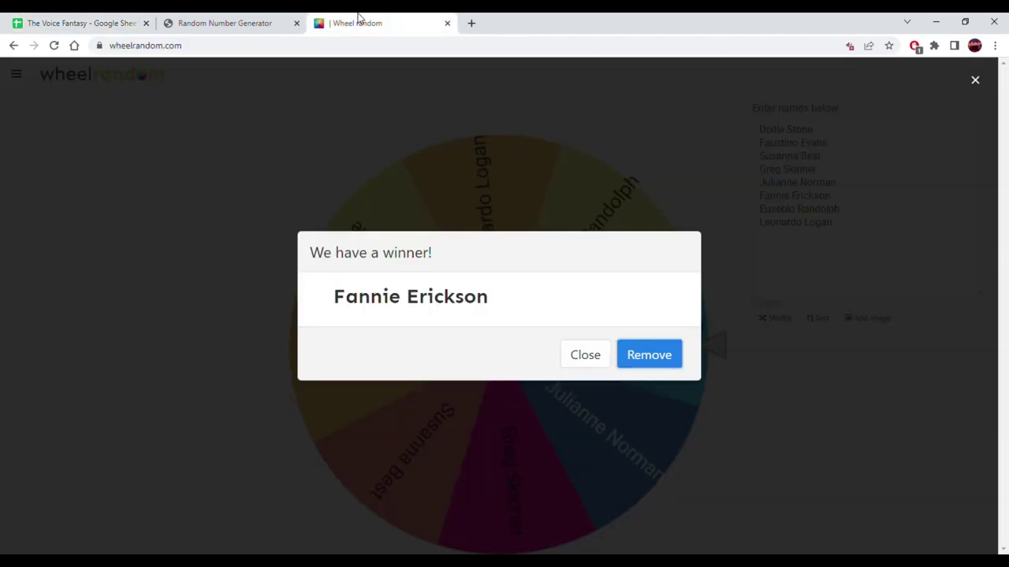
{"action": "left_click", "coordinate": [659, 356]}
{"action": "left_click", "coordinate": [847, 194]}
{"action": "key", "text": "ctrl+a"}
- Generate a new random number, 8065, and copy it
{"action": "left_click", "coordinate": [213, 23]}
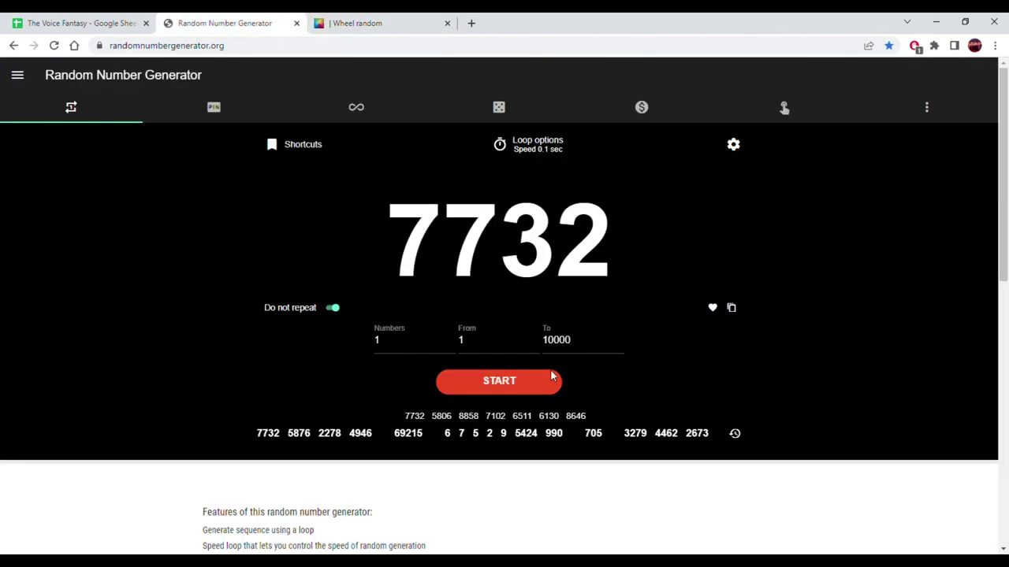
{"action": "left_click", "coordinate": [526, 381]}
{"action": "left_click", "coordinate": [524, 380]}
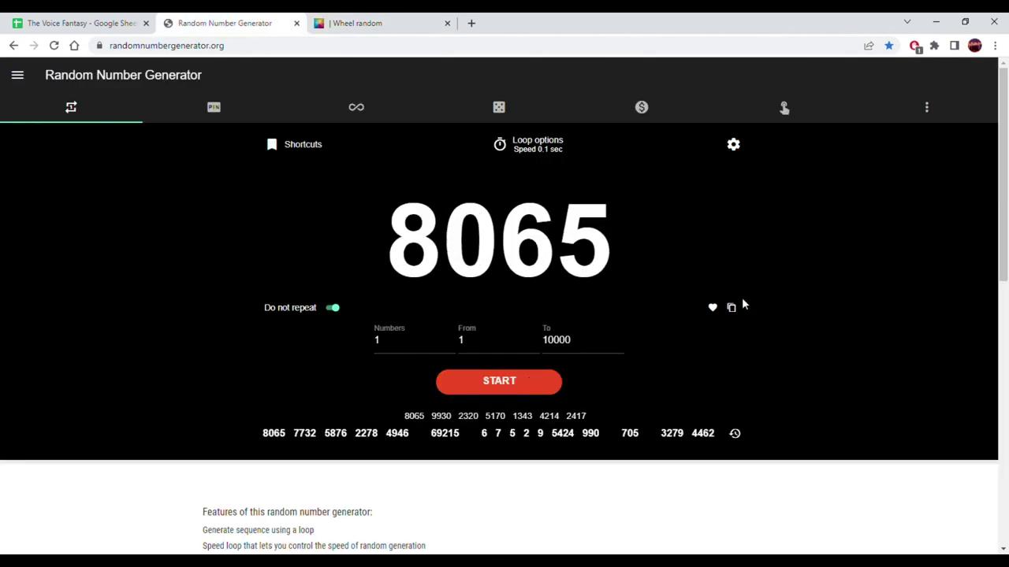
{"action": "left_click", "coordinate": [731, 308]}
{"action": "left_click", "coordinate": [78, 23]}
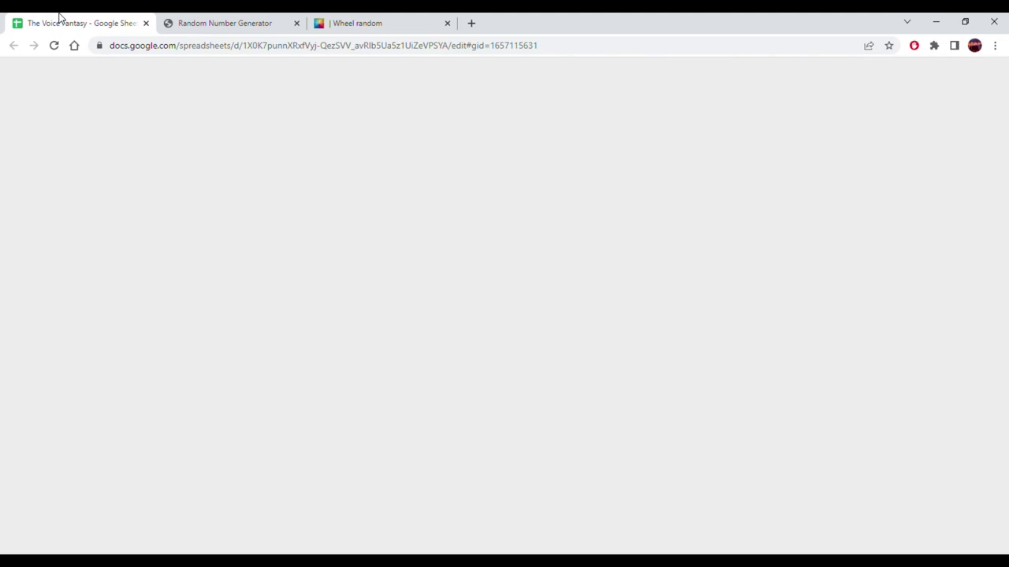
- Paste 8065 into F169 as a plain value
{"action": "left_click", "coordinate": [432, 393]}
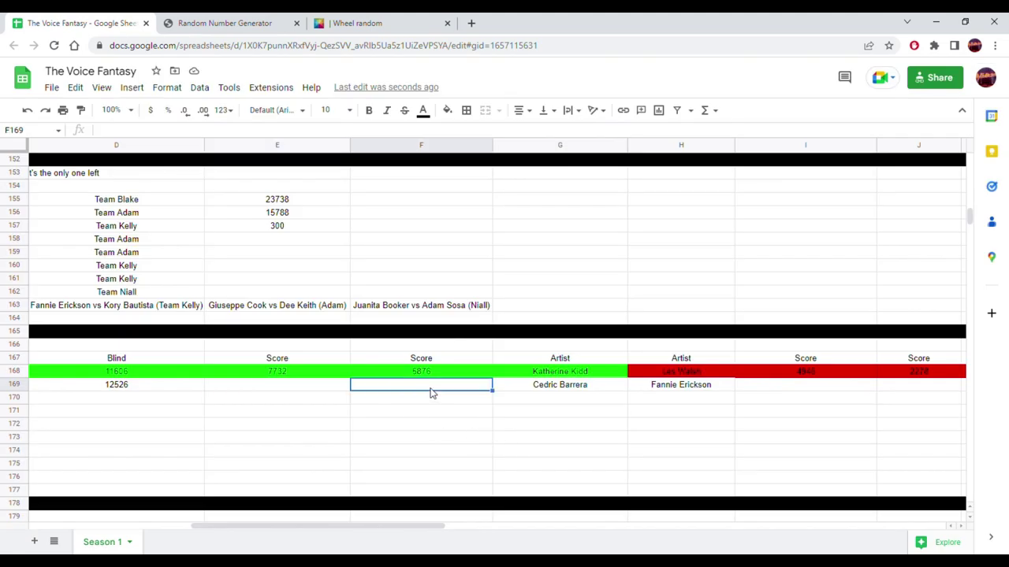
{"action": "right_click", "coordinate": [409, 384]}
{"action": "left_click", "coordinate": [394, 386]}
{"action": "right_click", "coordinate": [391, 387]}
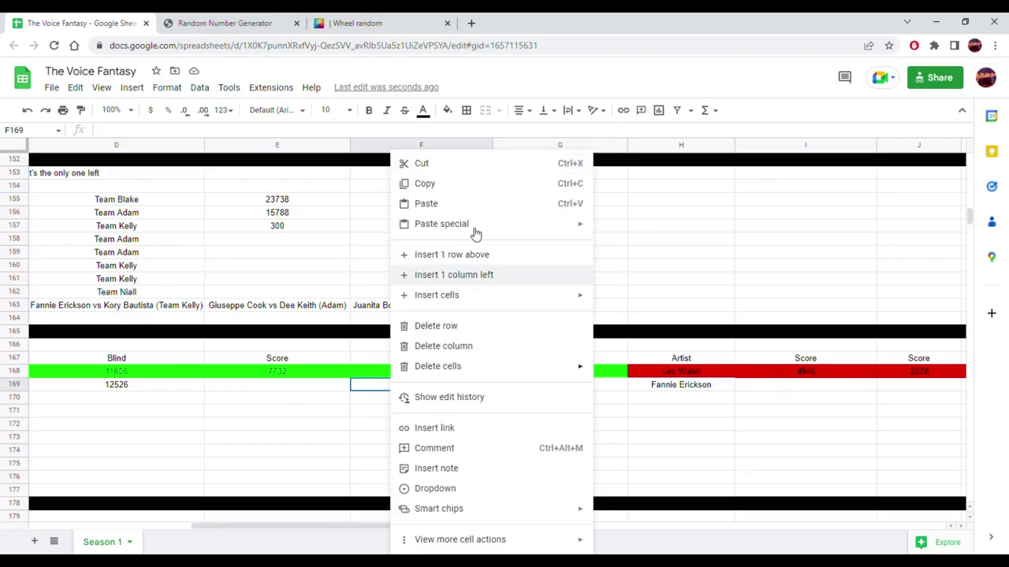
{"action": "mouse_move", "coordinate": [543, 229]}
{"action": "left_click", "coordinate": [611, 230]}
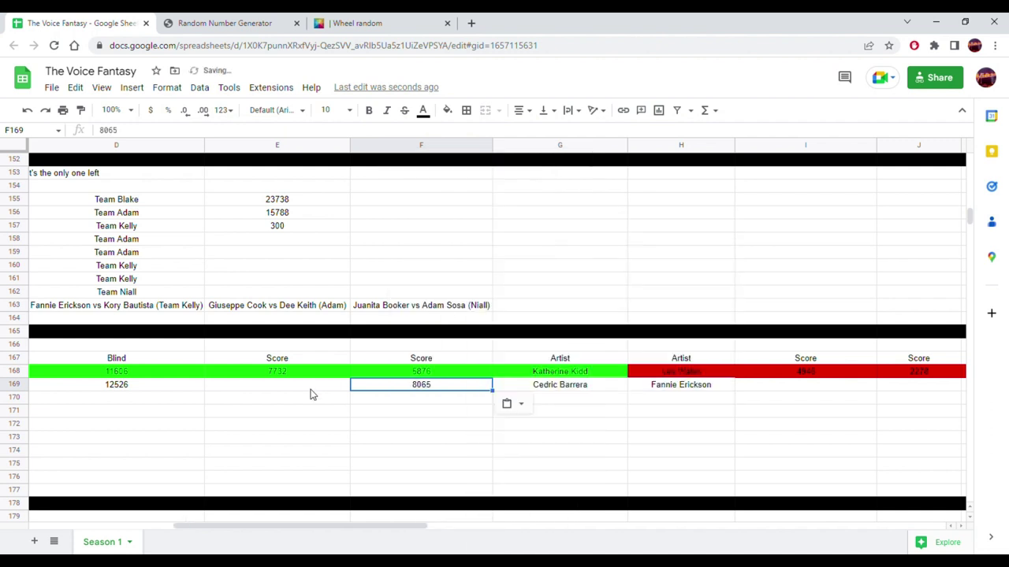
- Generate and copy 2515, then paste it into E169 as a plain value
{"action": "left_click", "coordinate": [311, 394]}
{"action": "left_click", "coordinate": [207, 21]}
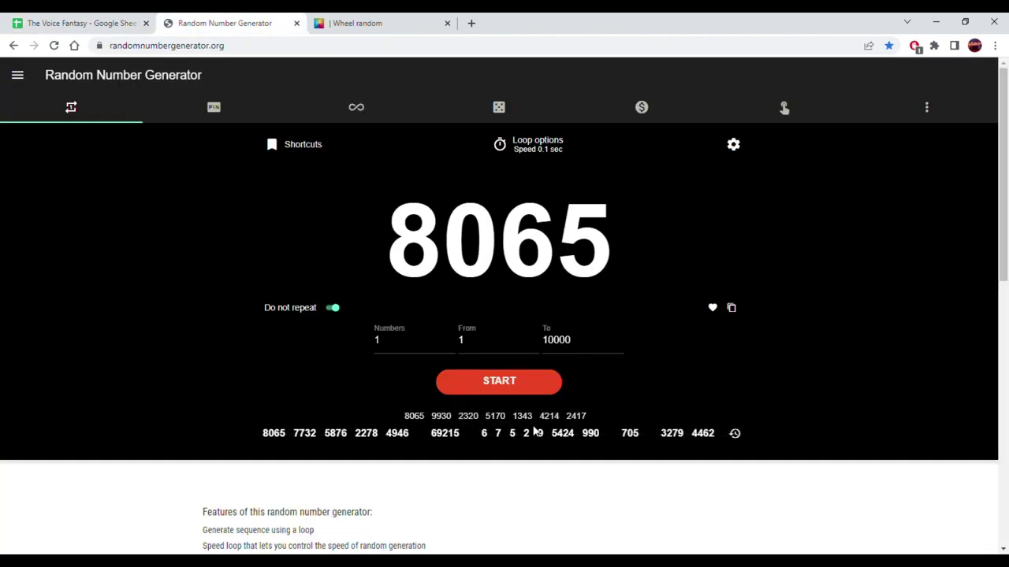
{"action": "left_click", "coordinate": [514, 391]}
{"action": "left_click", "coordinate": [514, 391]}
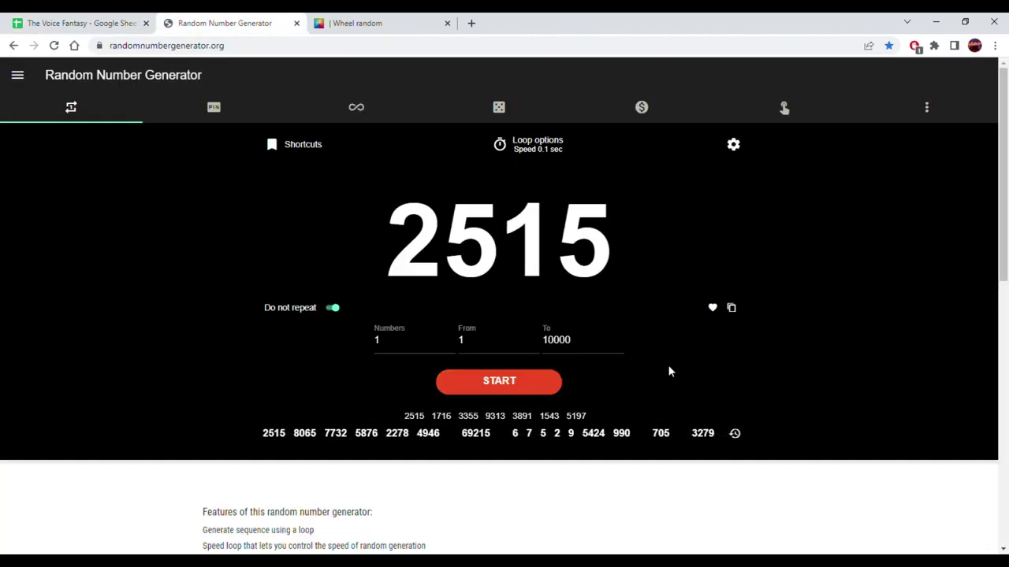
{"action": "left_click", "coordinate": [731, 308]}
{"action": "left_click", "coordinate": [49, 17]}
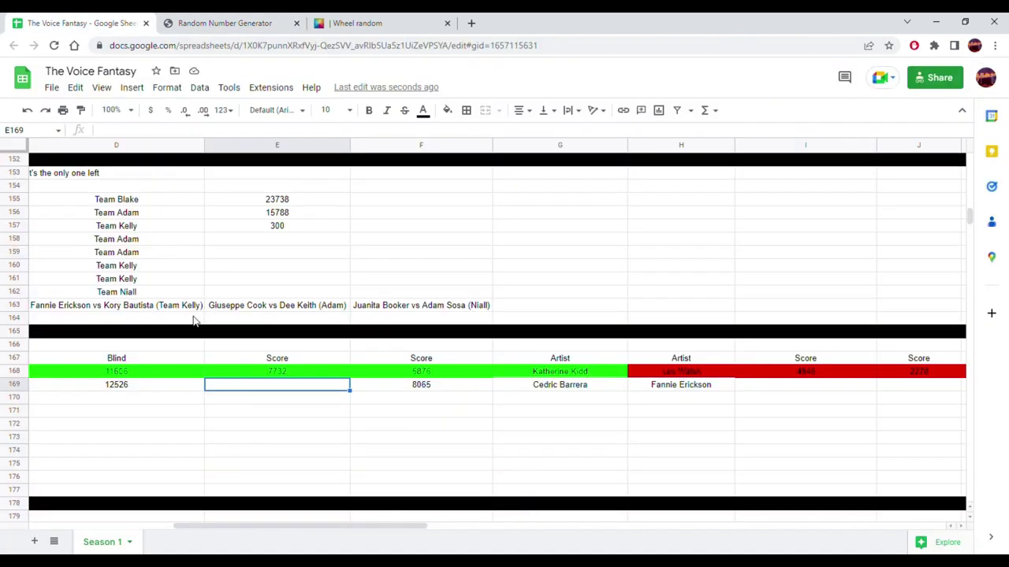
{"action": "right_click", "coordinate": [233, 386]}
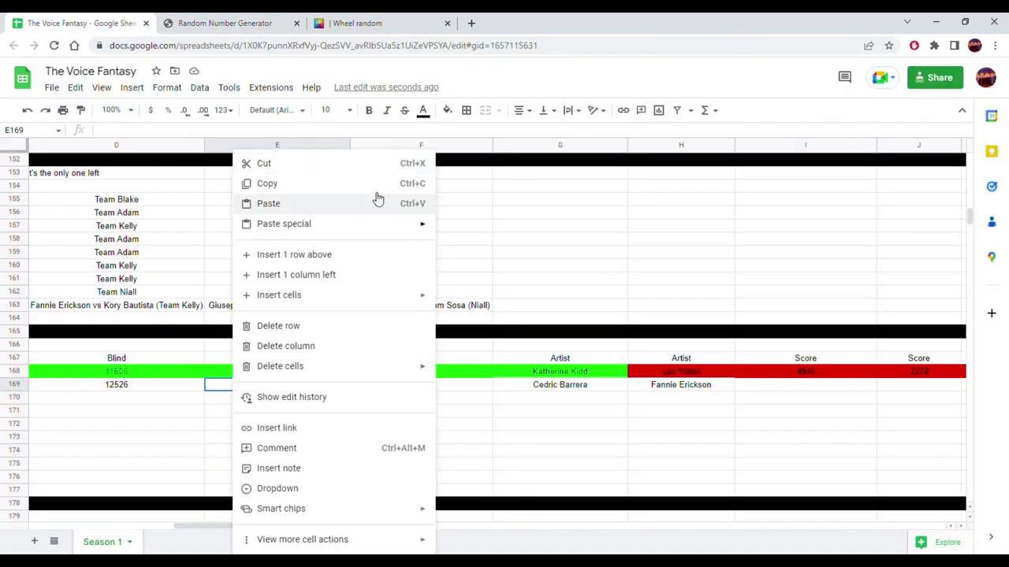
{"action": "mouse_move", "coordinate": [418, 226]}
{"action": "left_click", "coordinate": [456, 230]}
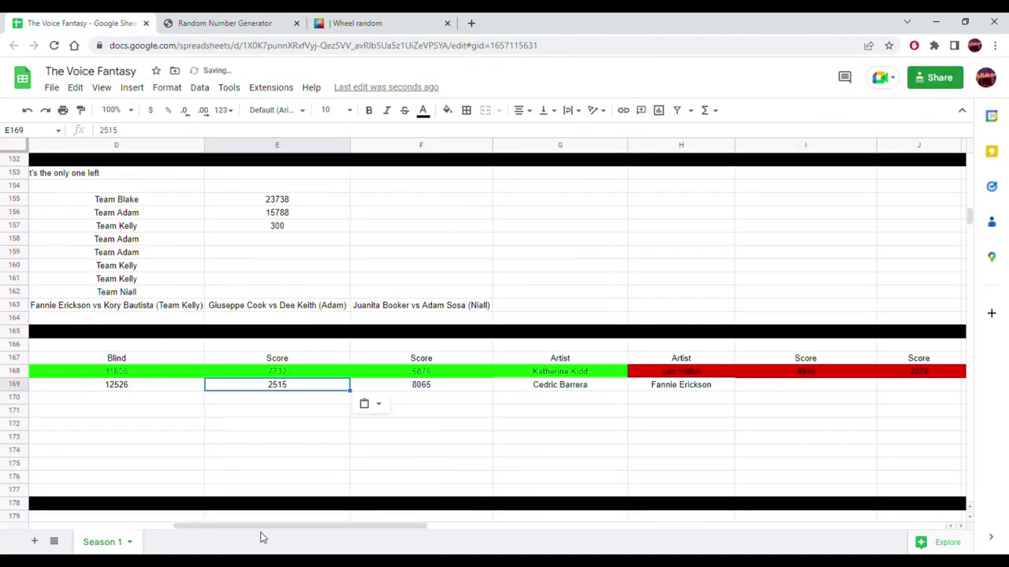
{"action": "left_click_drag", "start_coordinate": [286, 526], "coordinate": [446, 525]}
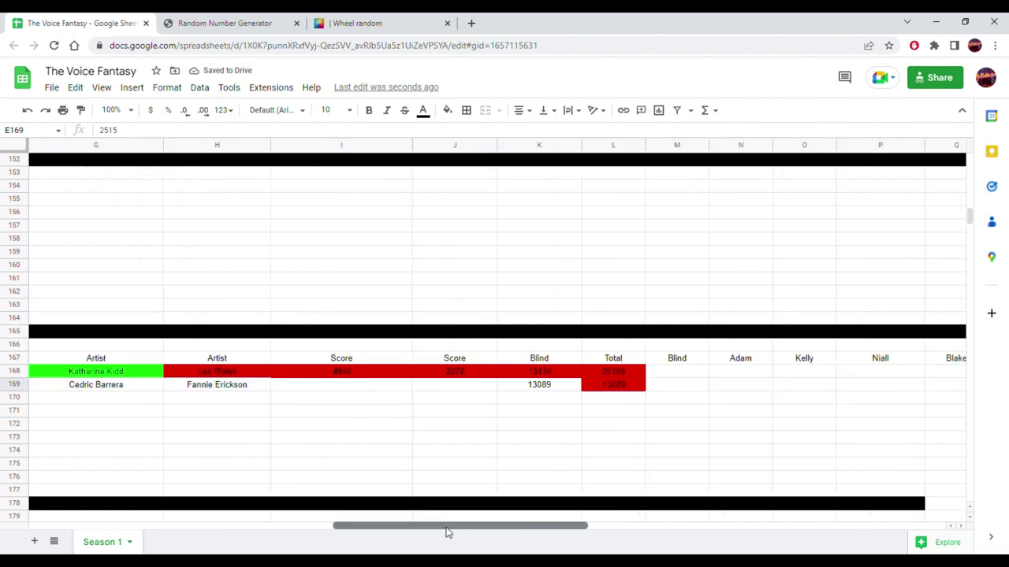
- Generate 84 and paste it into I169 as a plain value
{"action": "left_click", "coordinate": [337, 390]}
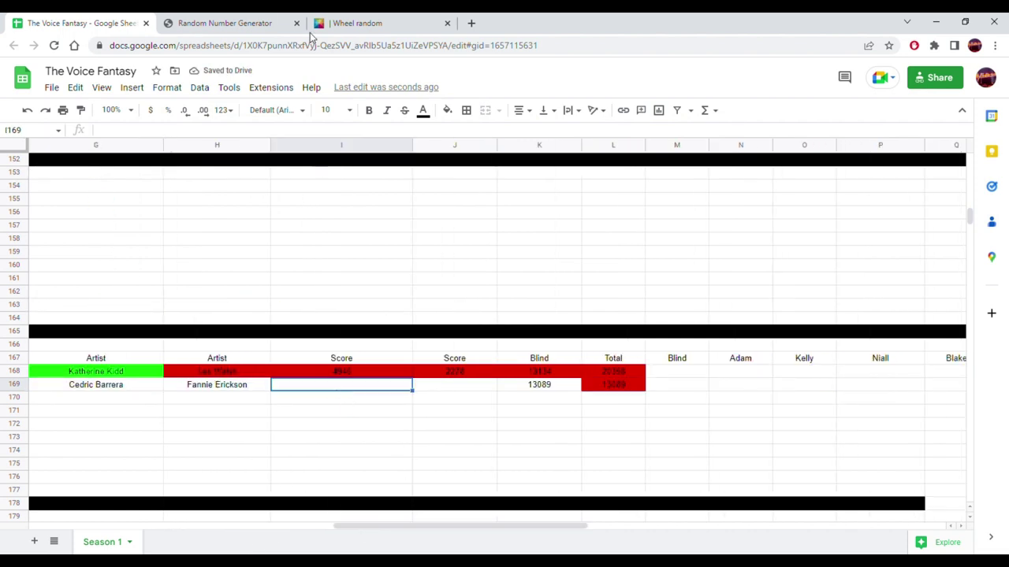
{"action": "left_click", "coordinate": [247, 23]}
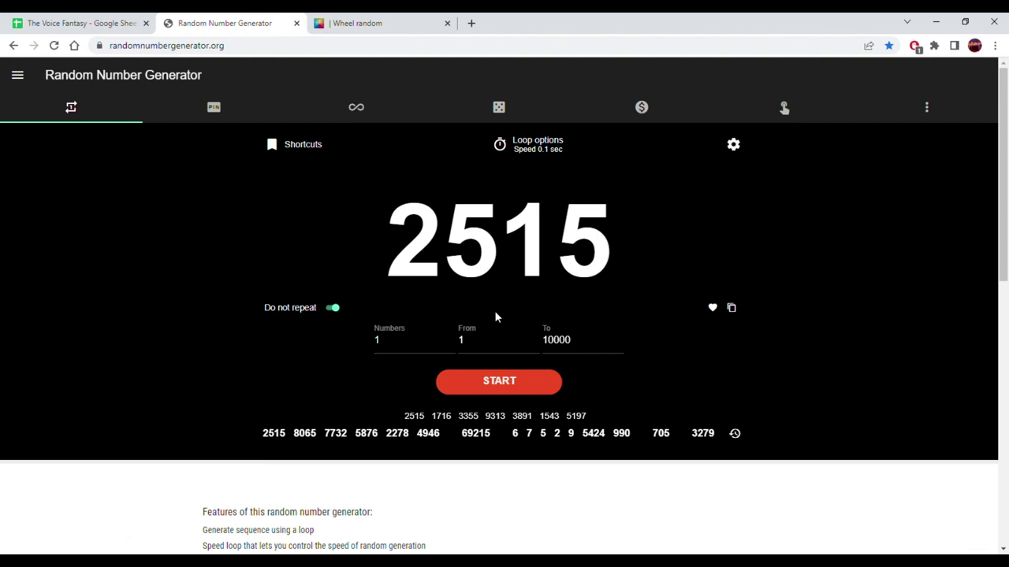
{"action": "left_click", "coordinate": [496, 390]}
{"action": "left_click", "coordinate": [731, 308]}
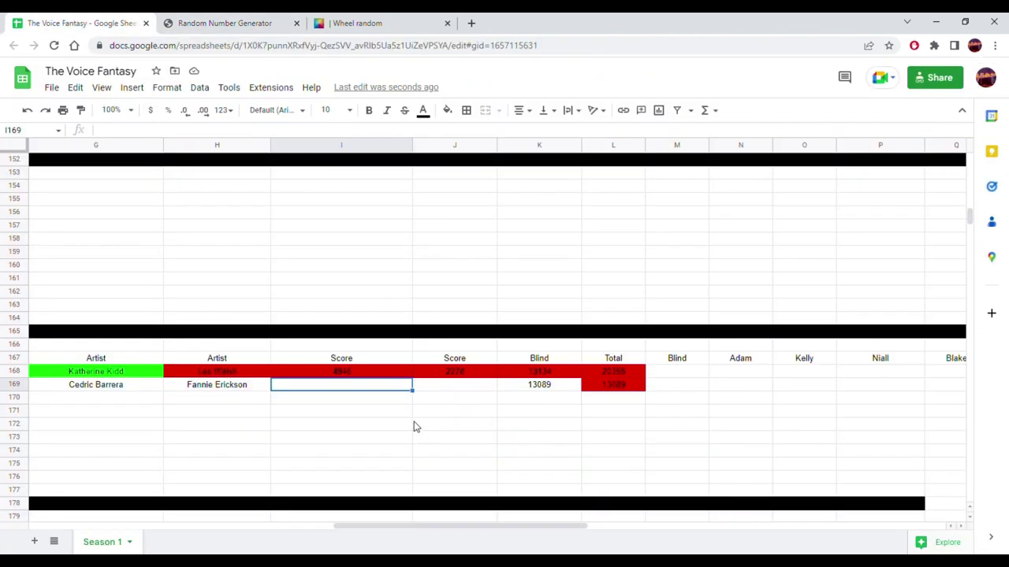
{"action": "right_click", "coordinate": [382, 390]}
{"action": "mouse_move", "coordinate": [552, 231]}
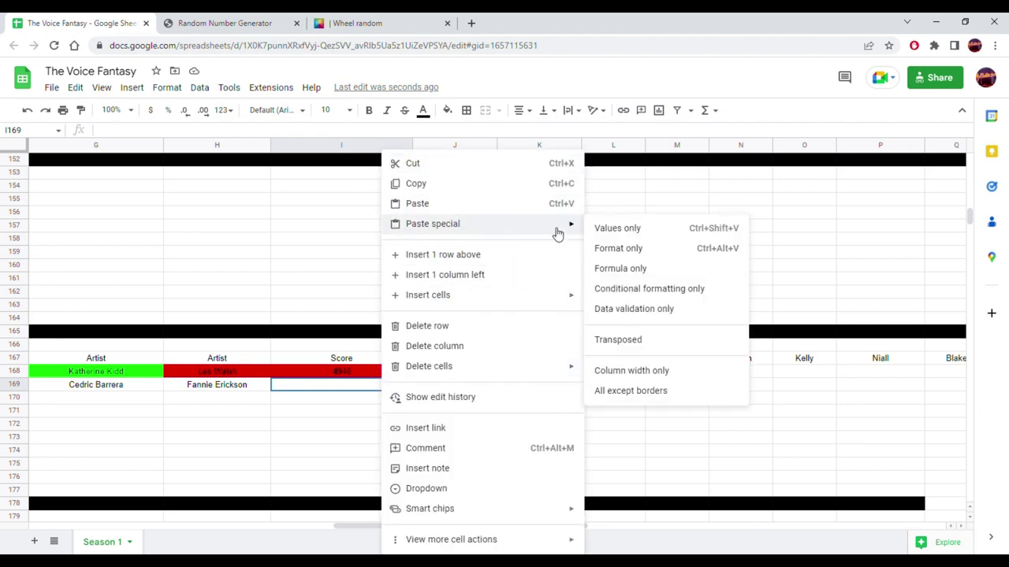
{"action": "left_click", "coordinate": [606, 231]}
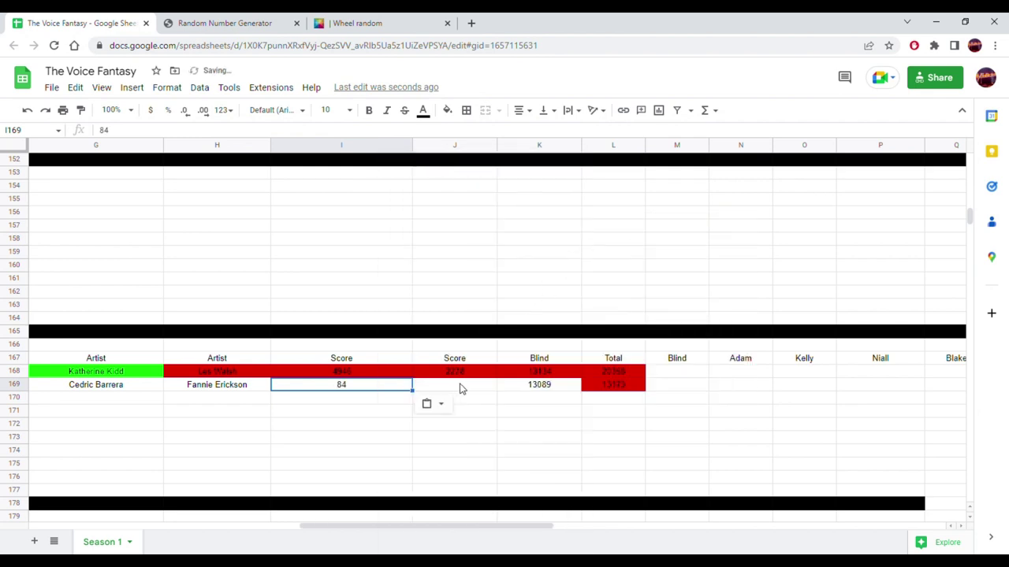
- Generate 9988 and paste it into J169 as a plain value
{"action": "left_click", "coordinate": [225, 23]}
{"action": "left_click", "coordinate": [468, 381]}
{"action": "left_click", "coordinate": [468, 381]}
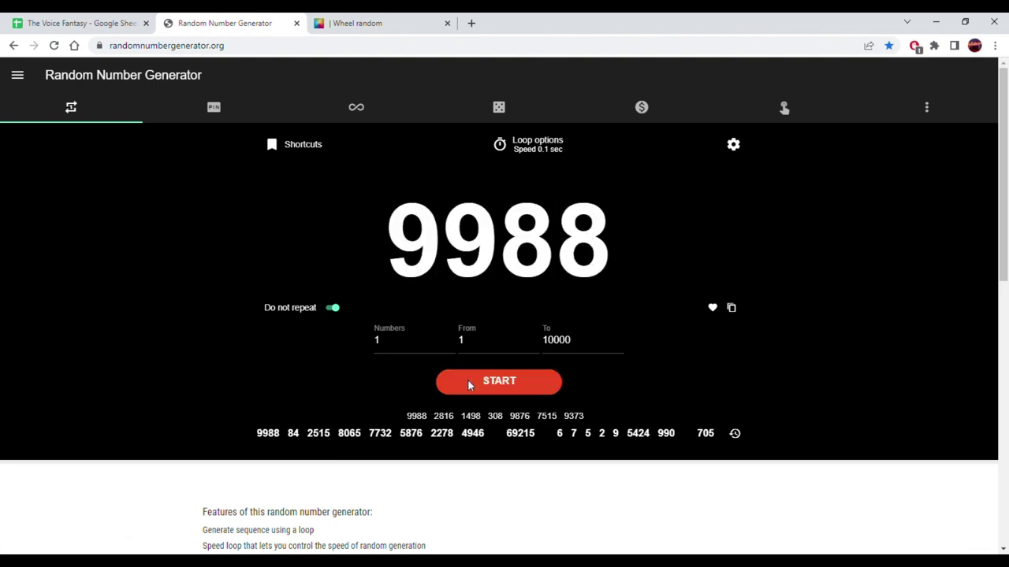
{"action": "left_click", "coordinate": [731, 309]}
{"action": "left_click", "coordinate": [130, 23]}
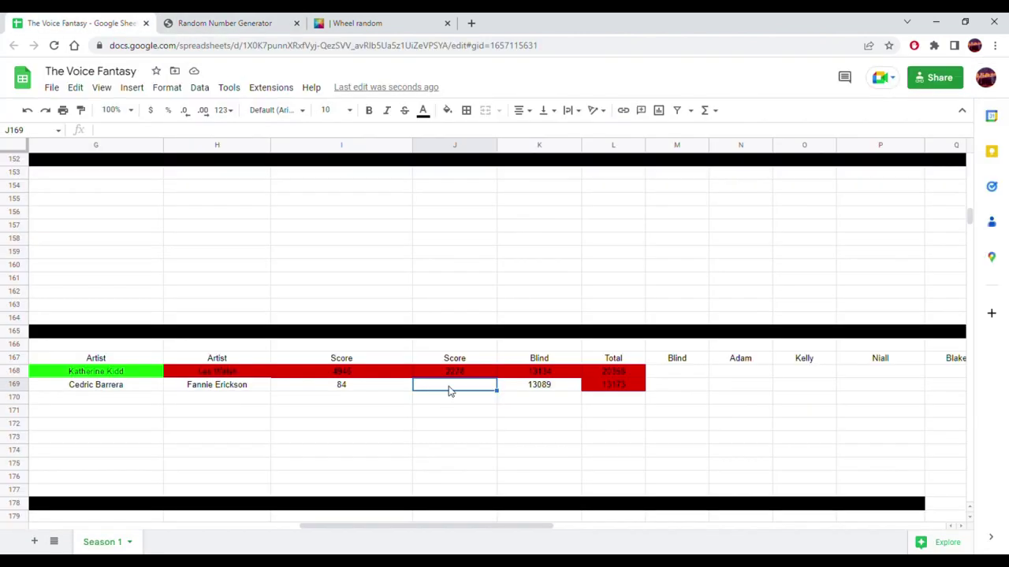
{"action": "right_click", "coordinate": [450, 391]}
{"action": "mouse_move", "coordinate": [611, 226]}
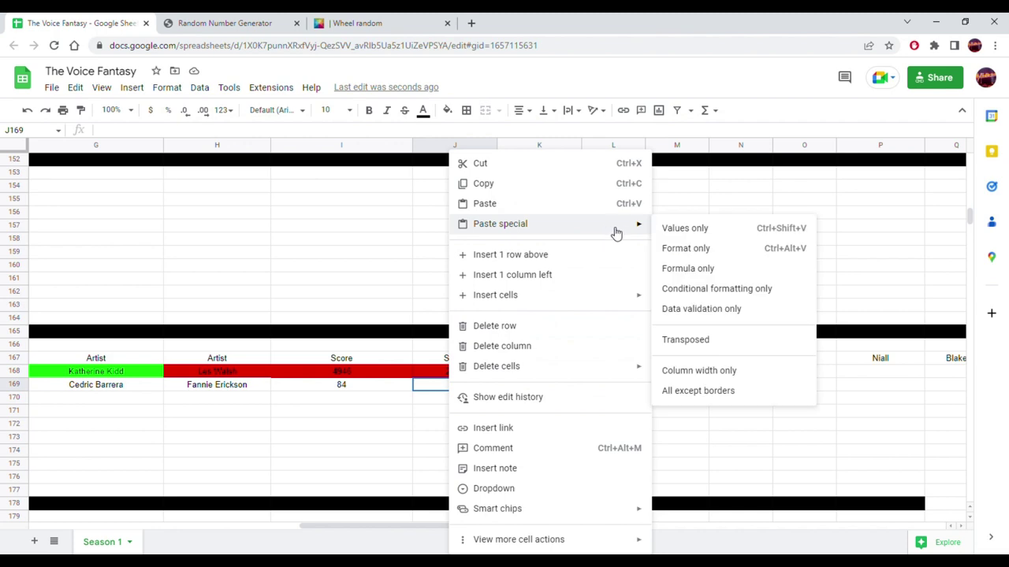
{"action": "left_click", "coordinate": [664, 229]}
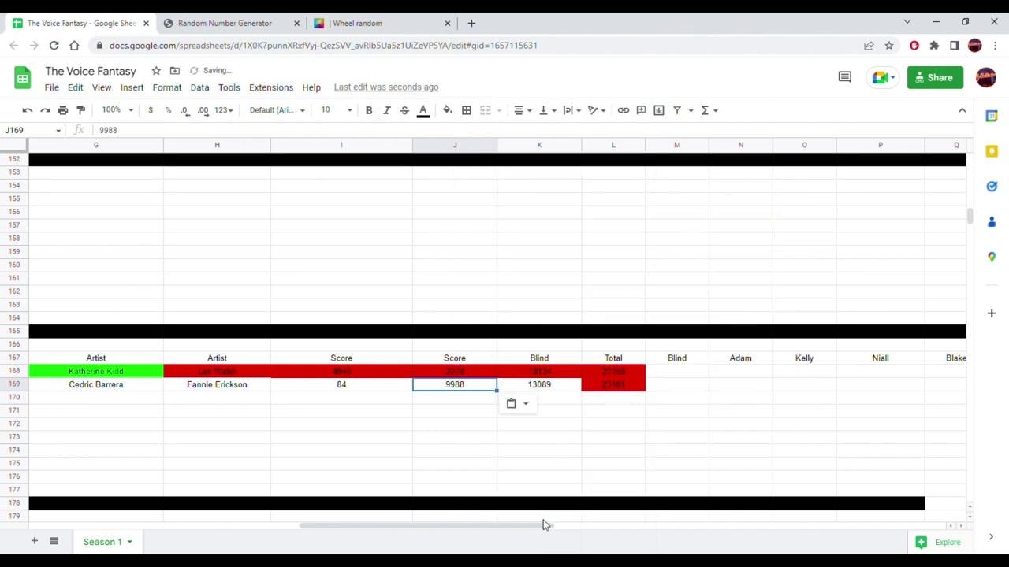
{"action": "left_click_drag", "start_coordinate": [544, 524], "coordinate": [342, 541]}
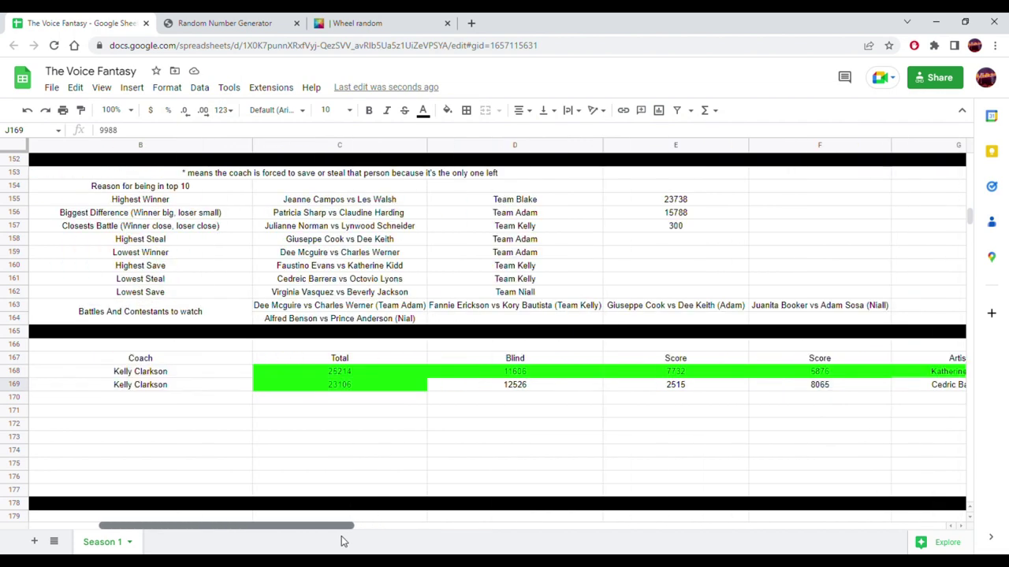
{"action": "left_click", "coordinate": [343, 392]}
{"action": "left_click_drag", "start_coordinate": [307, 527], "coordinate": [542, 535]}
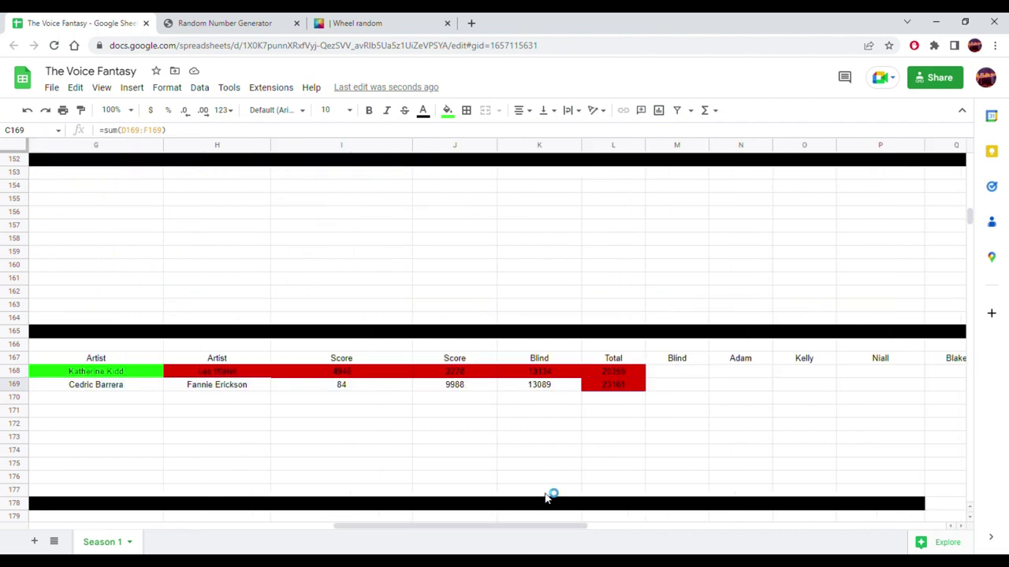
{"action": "left_click_drag", "start_coordinate": [615, 386], "coordinate": [130, 423]}
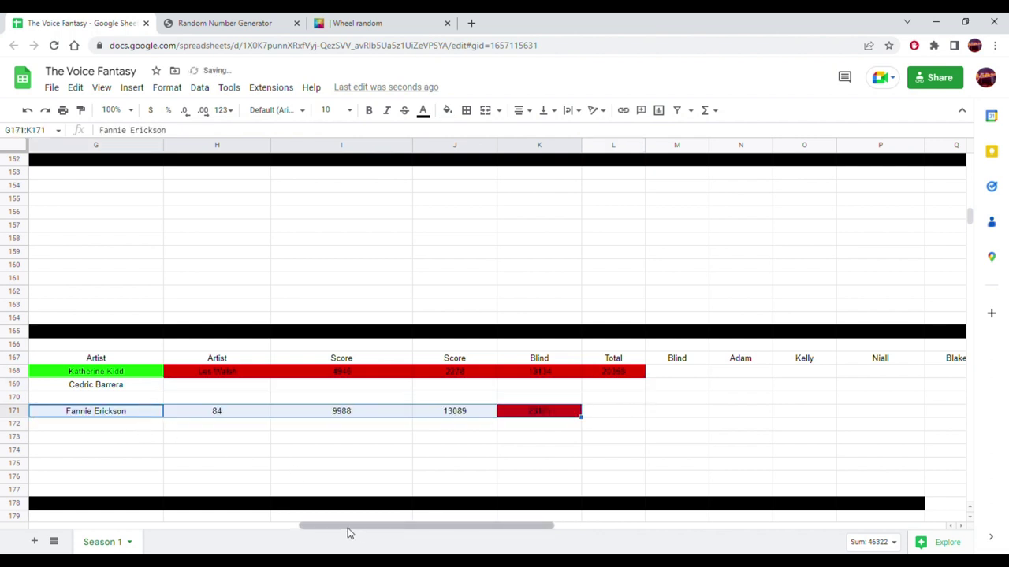
{"action": "left_click", "coordinate": [124, 388]}
{"action": "left_click_drag", "start_coordinate": [133, 385], "coordinate": [248, 394]}
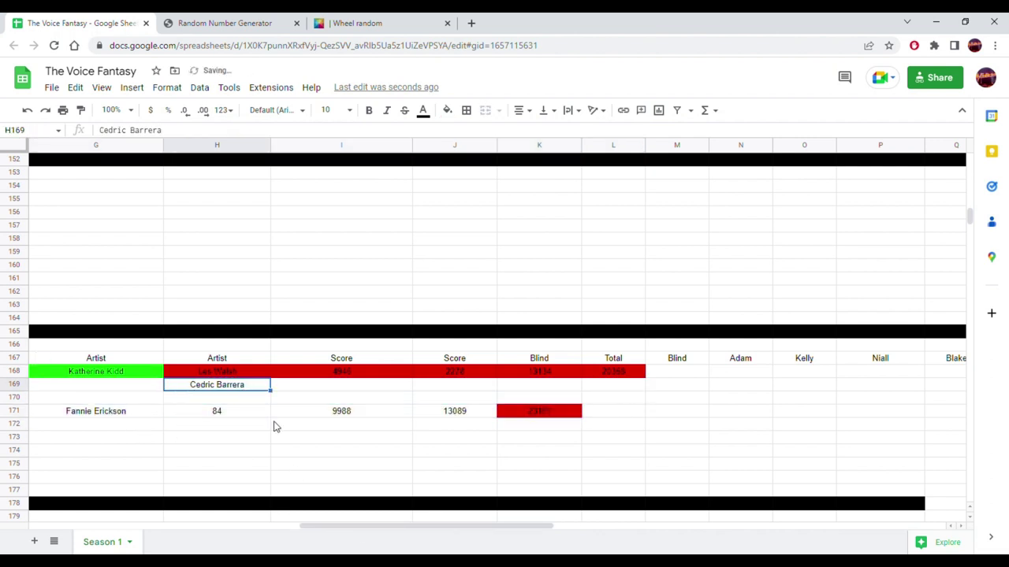
{"action": "left_click_drag", "start_coordinate": [383, 534], "coordinate": [286, 533]}
{"action": "left_click_drag", "start_coordinate": [420, 394], "coordinate": [804, 397]}
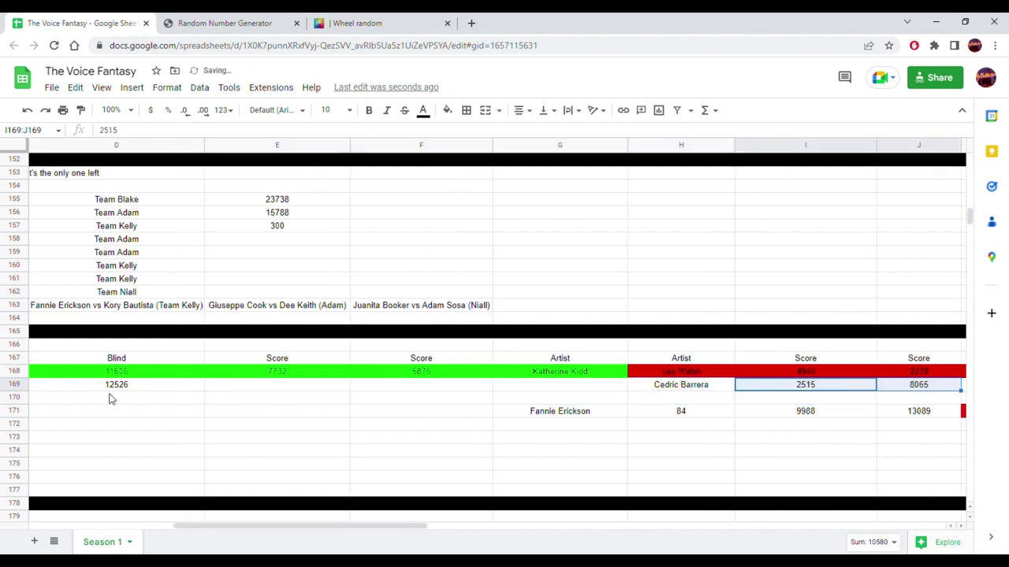
{"action": "left_click", "coordinate": [136, 389]}
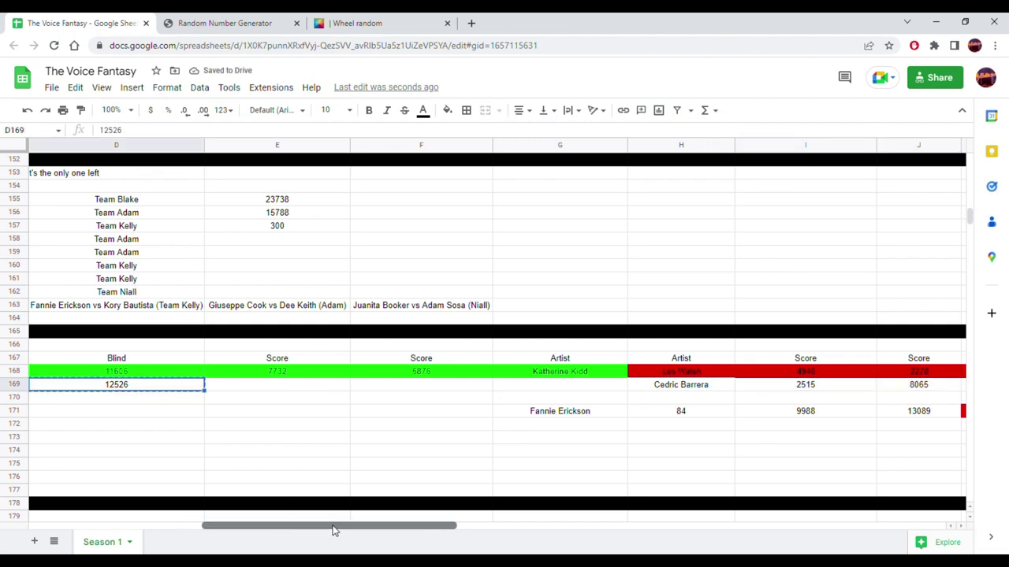
{"action": "left_click_drag", "start_coordinate": [289, 525], "coordinate": [449, 526]}
- Paste Cedric's blind 12526 centred into K169 and extend the Total formula into L169
{"action": "left_click", "coordinate": [520, 389]}
{"action": "right_click", "coordinate": [520, 390]}
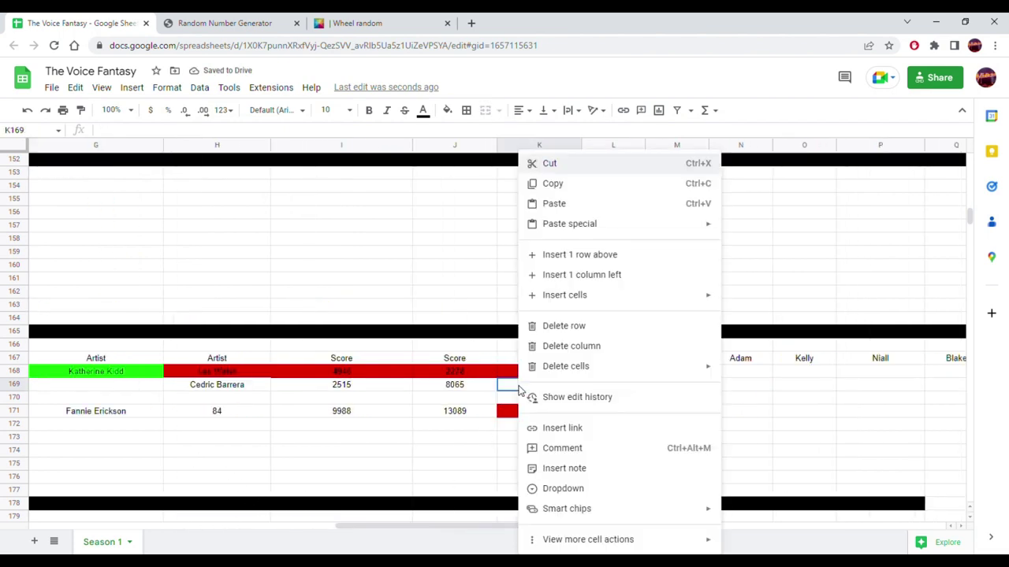
{"action": "mouse_move", "coordinate": [719, 231]}
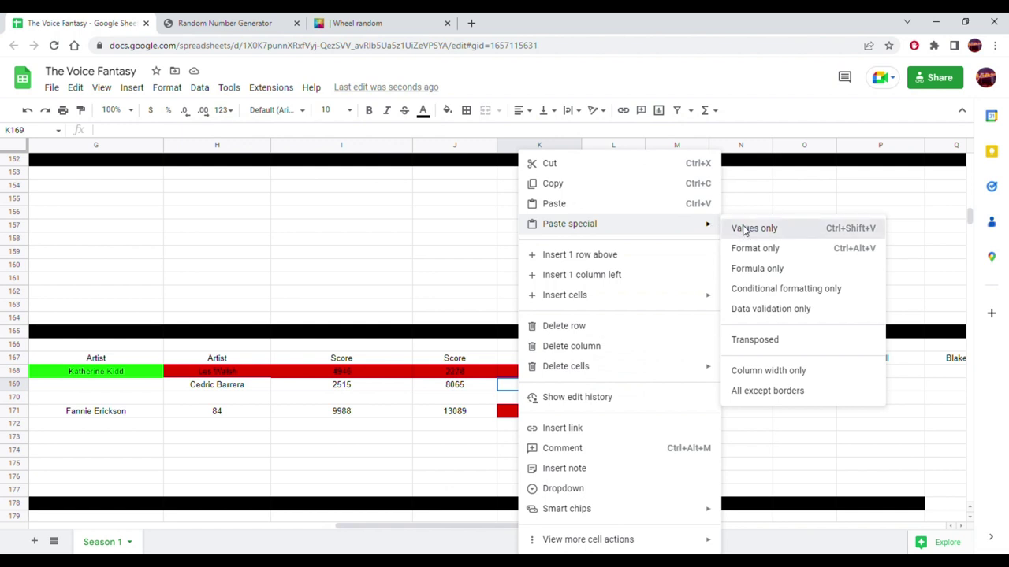
{"action": "left_click", "coordinate": [749, 228]}
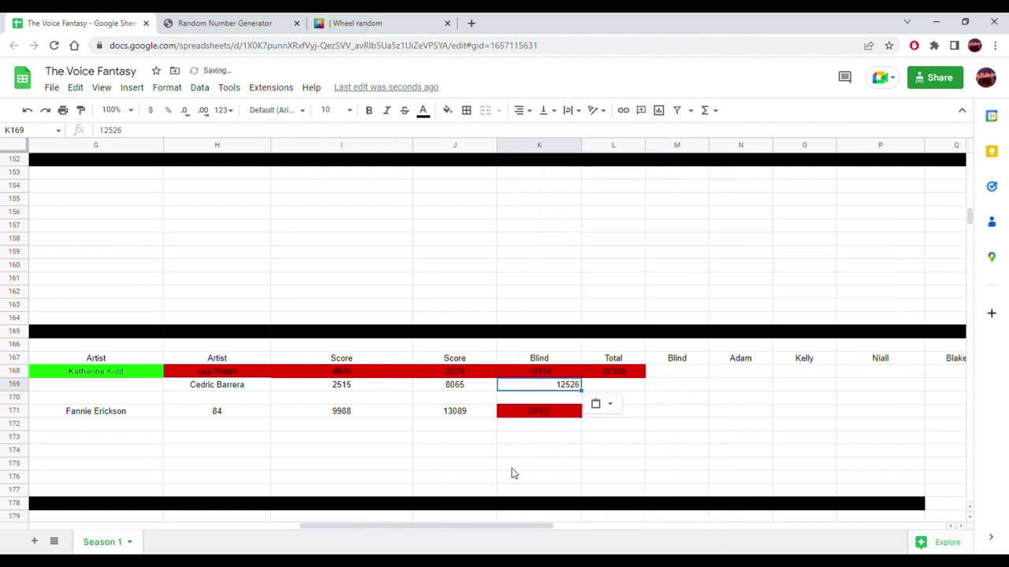
{"action": "left_click", "coordinate": [525, 110]}
{"action": "left_click", "coordinate": [543, 134]}
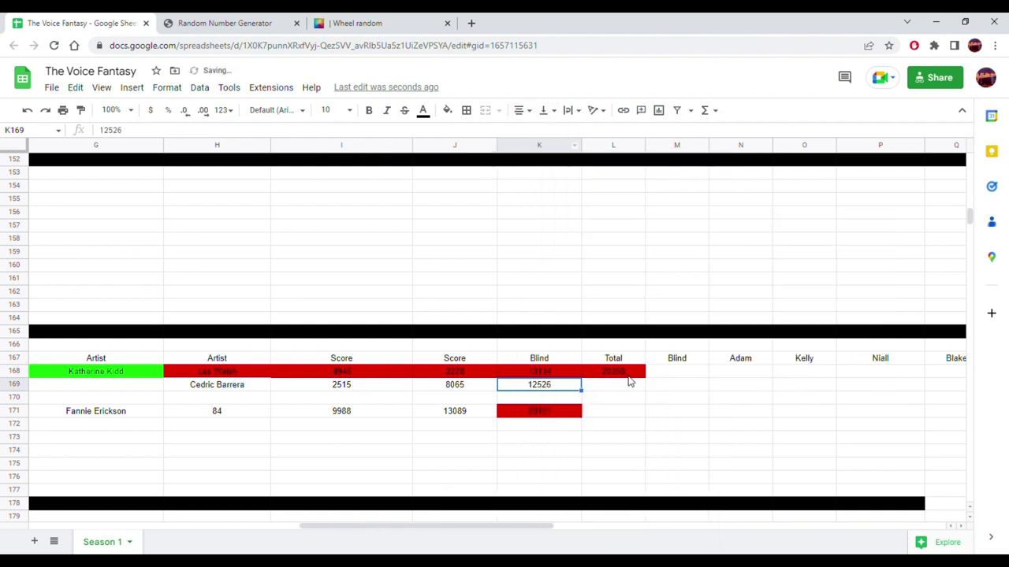
{"action": "left_click", "coordinate": [633, 375]}
{"action": "left_click_drag", "start_coordinate": [650, 391], "coordinate": [255, 389]}
{"action": "left_click", "coordinate": [602, 414]}
{"action": "left_click", "coordinate": [446, 110]}
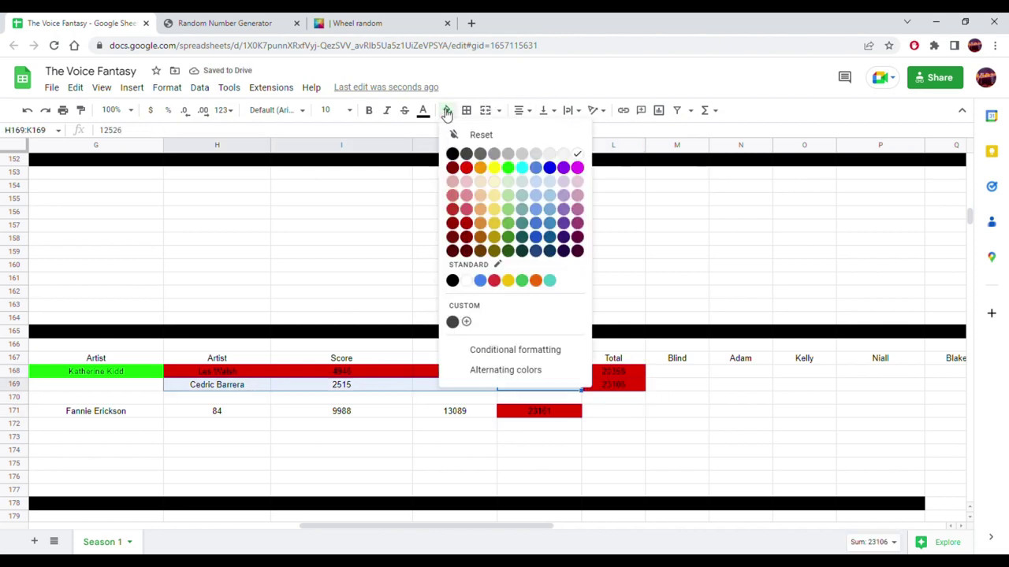
{"action": "left_click", "coordinate": [467, 168]}
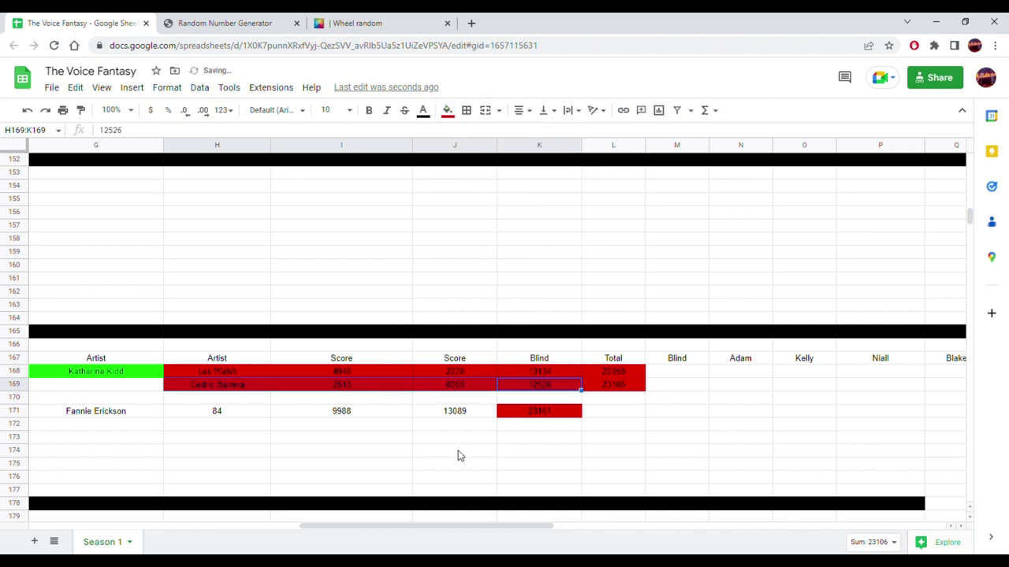
{"action": "left_click", "coordinate": [547, 438]}
{"action": "left_click_drag", "start_coordinate": [500, 527], "coordinate": [418, 525]}
{"action": "left_click", "coordinate": [599, 413]}
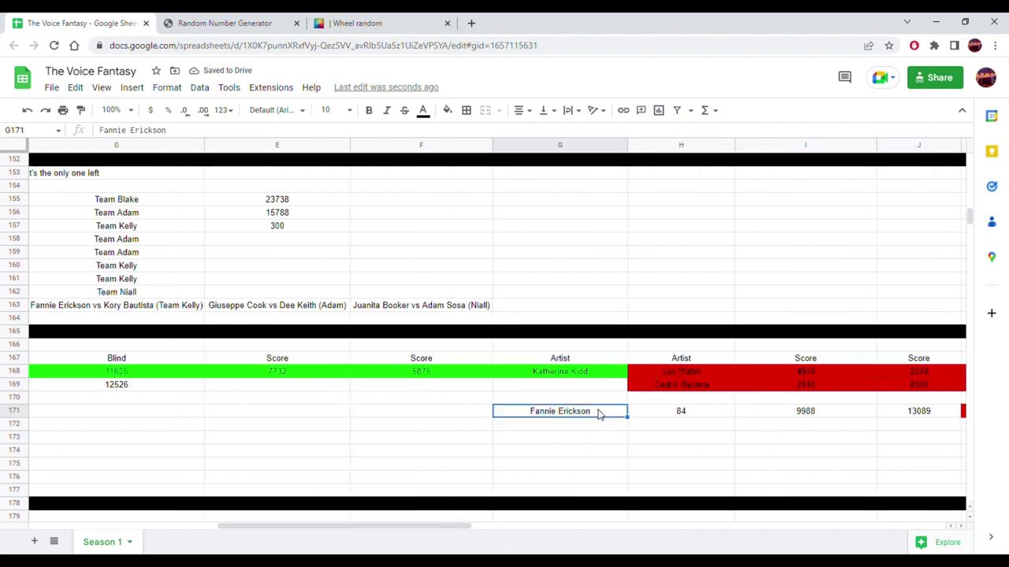
{"action": "left_click_drag", "start_coordinate": [605, 413], "coordinate": [602, 392]}
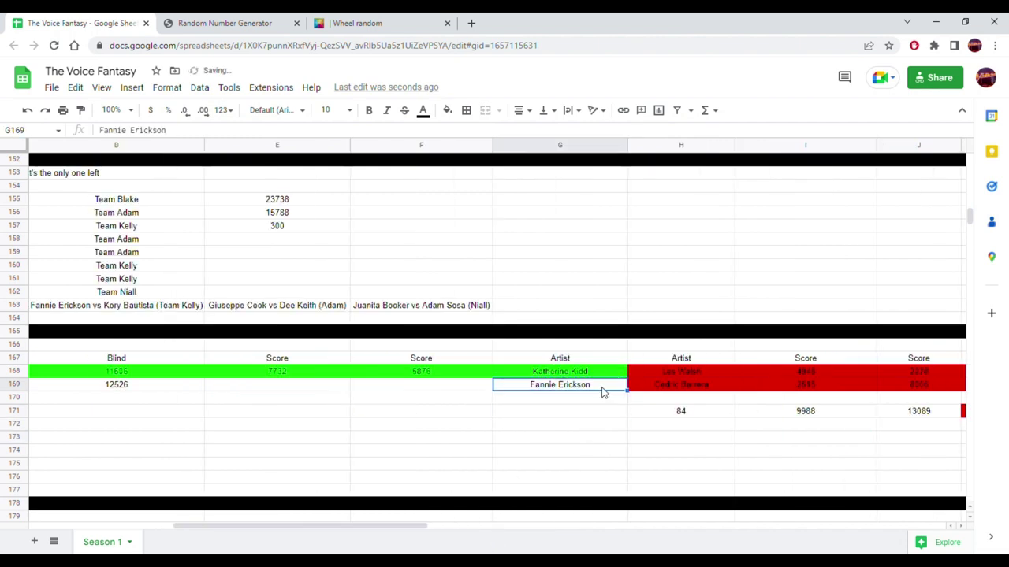
{"action": "left_click_drag", "start_coordinate": [660, 411], "coordinate": [461, 390]}
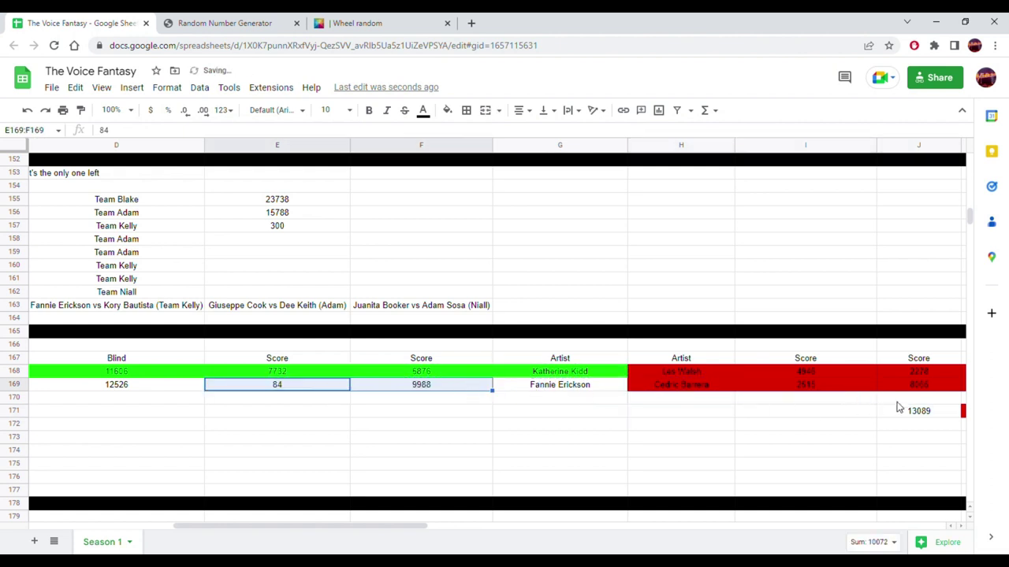
{"action": "left_click", "coordinate": [900, 416]}
{"action": "key", "text": "ctrl+c"}
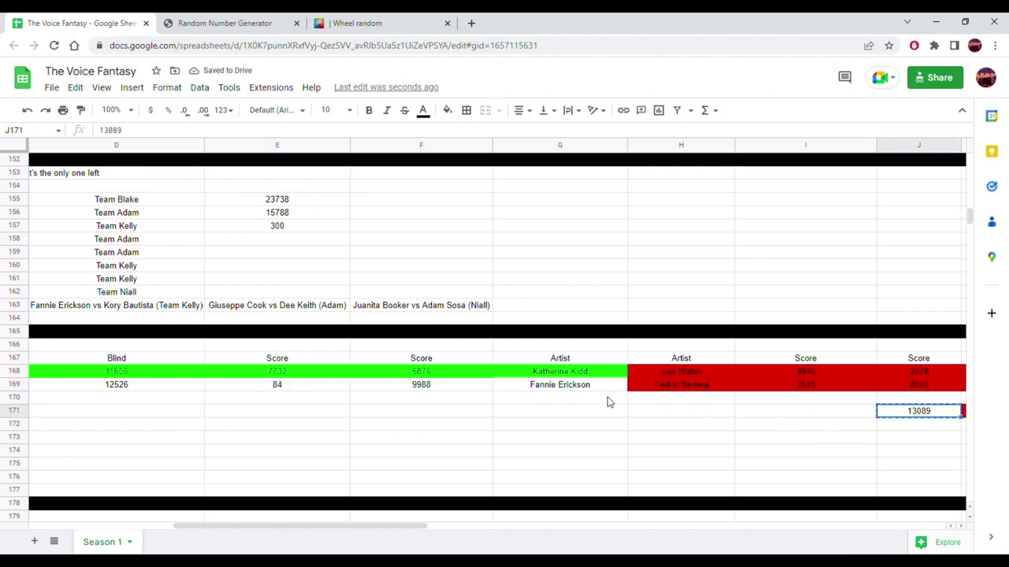
{"action": "left_click", "coordinate": [133, 385]}
{"action": "right_click", "coordinate": [137, 387]}
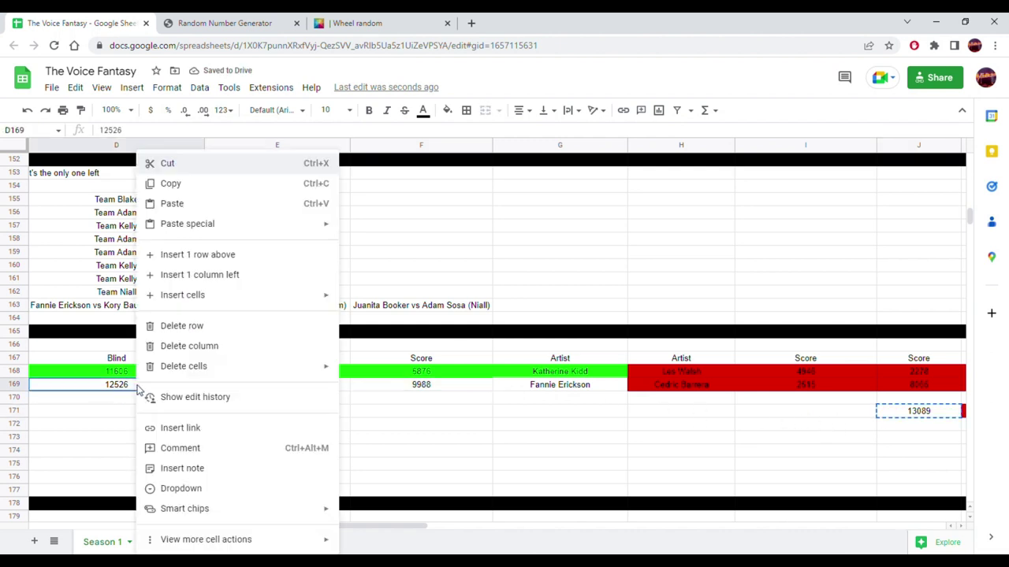
{"action": "mouse_move", "coordinate": [331, 226]}
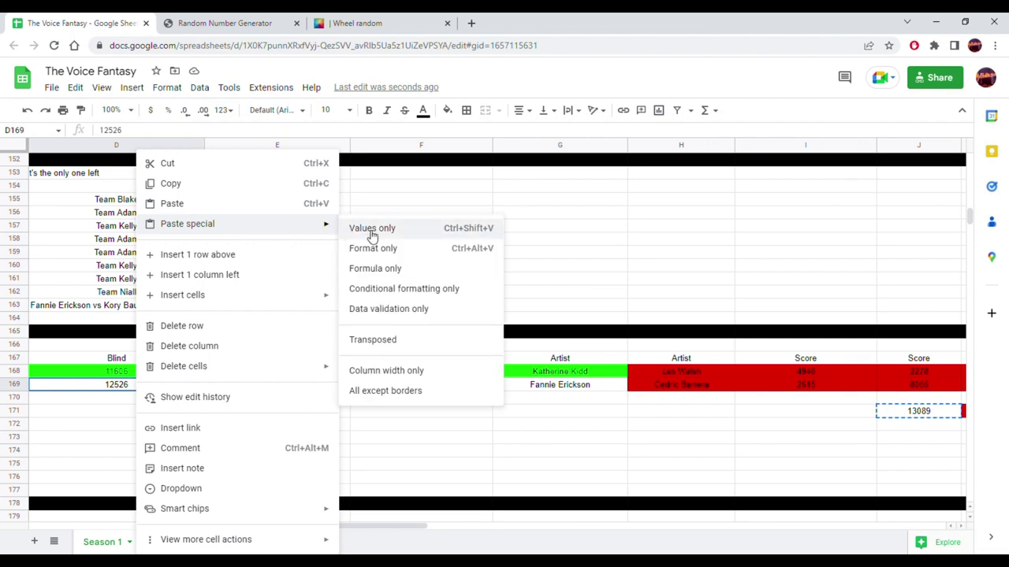
{"action": "left_click", "coordinate": [370, 228]}
{"action": "left_click_drag", "start_coordinate": [298, 526], "coordinate": [218, 527]}
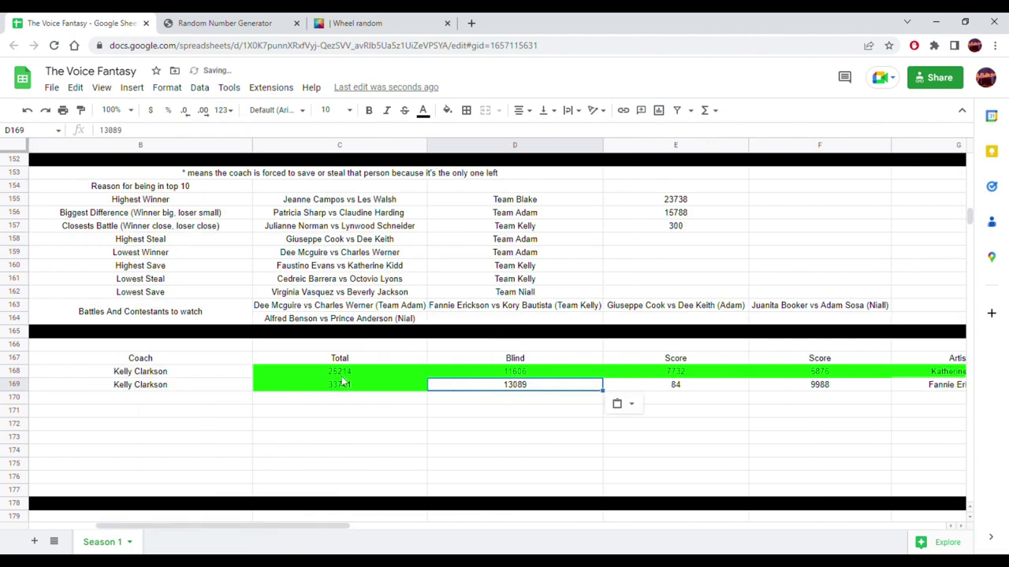
- Extend the total formula to row 169 (23161) and clear the leftovers in row 171
{"action": "left_click", "coordinate": [408, 371]}
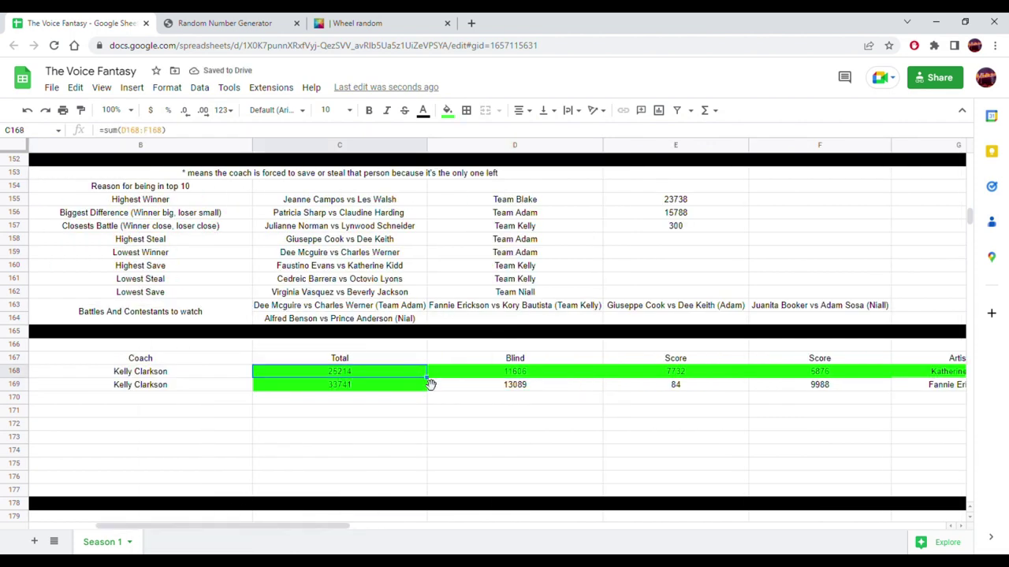
{"action": "left_click_drag", "start_coordinate": [425, 393], "coordinate": [426, 392]}
{"action": "left_click", "coordinate": [386, 426]}
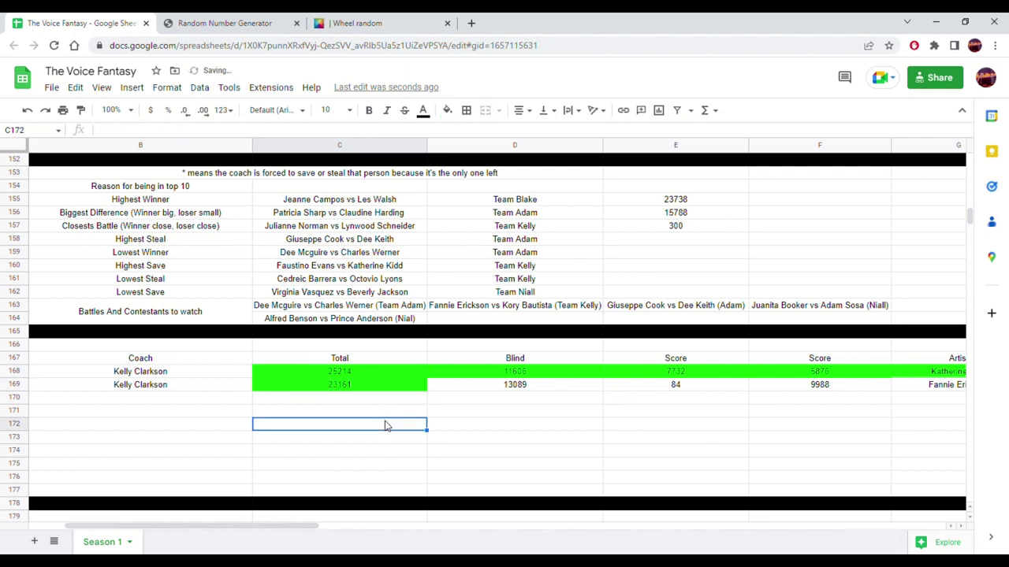
{"action": "left_click_drag", "start_coordinate": [273, 526], "coordinate": [473, 526]}
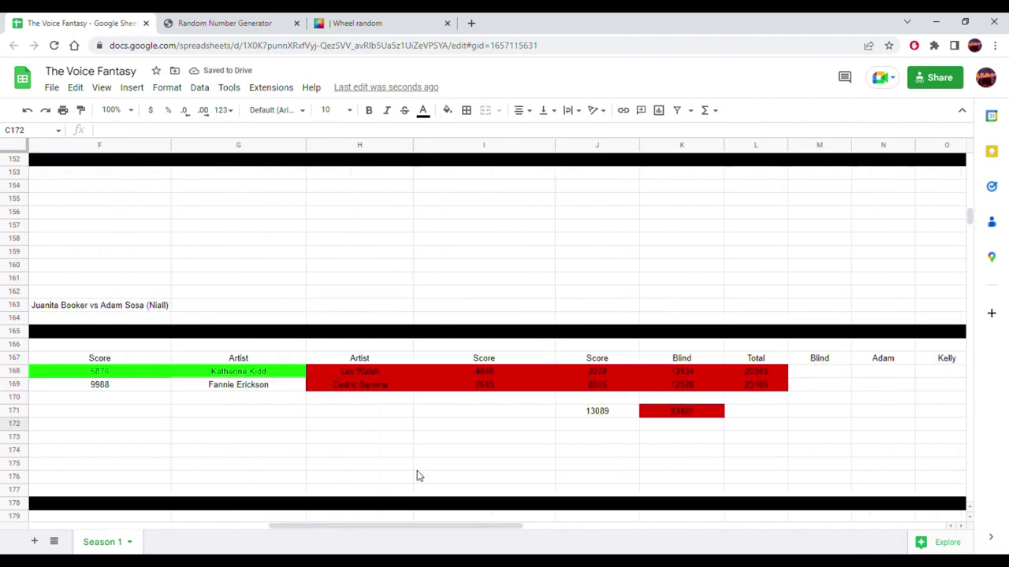
{"action": "left_click", "coordinate": [542, 414]}
{"action": "left_click_drag", "start_coordinate": [565, 426], "coordinate": [664, 422]}
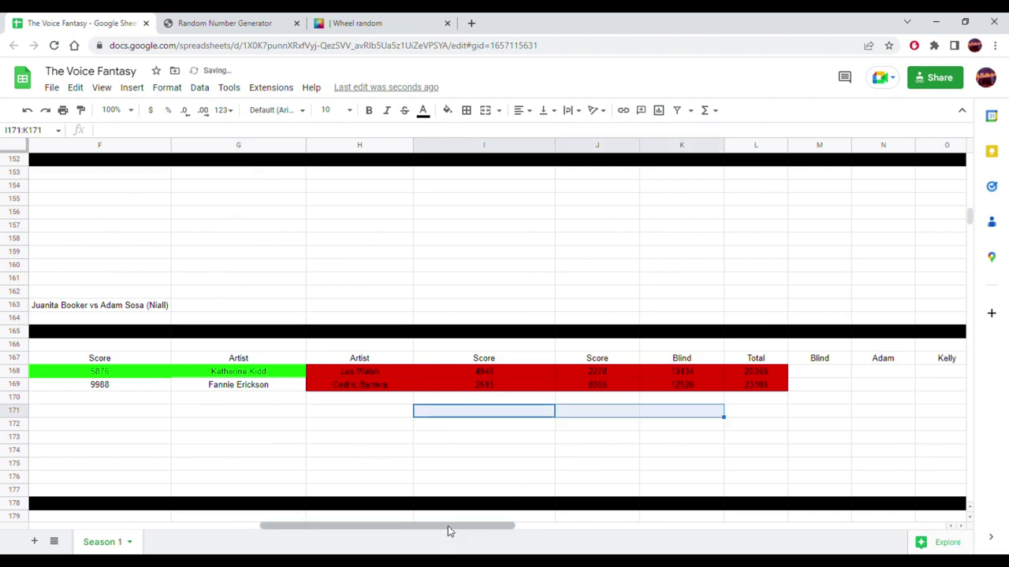
{"action": "left_click_drag", "start_coordinate": [448, 525], "coordinate": [362, 526]}
{"action": "left_click_drag", "start_coordinate": [732, 390], "coordinate": [299, 387]}
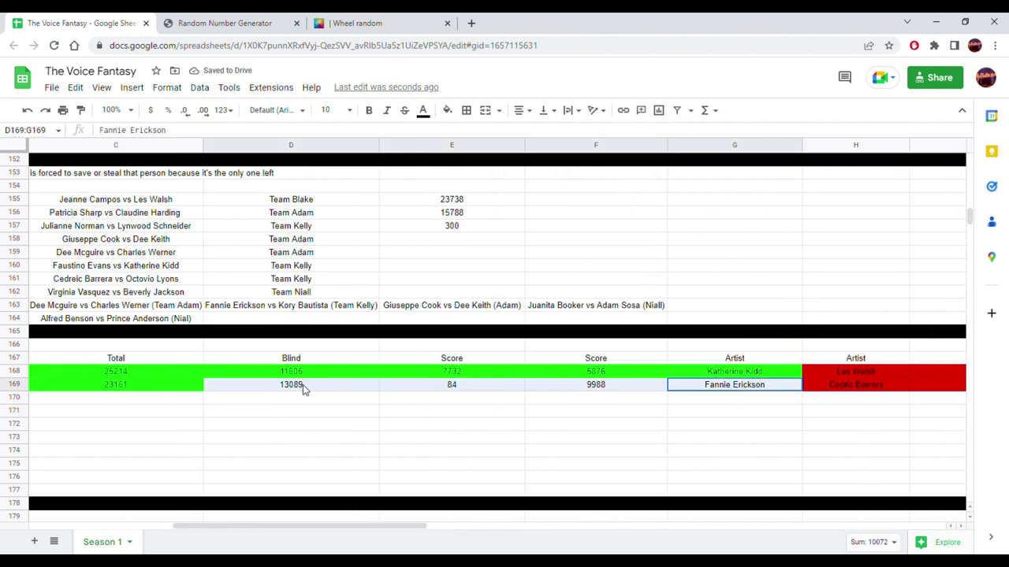
{"action": "left_click", "coordinate": [446, 110]}
{"action": "left_click", "coordinate": [508, 168]}
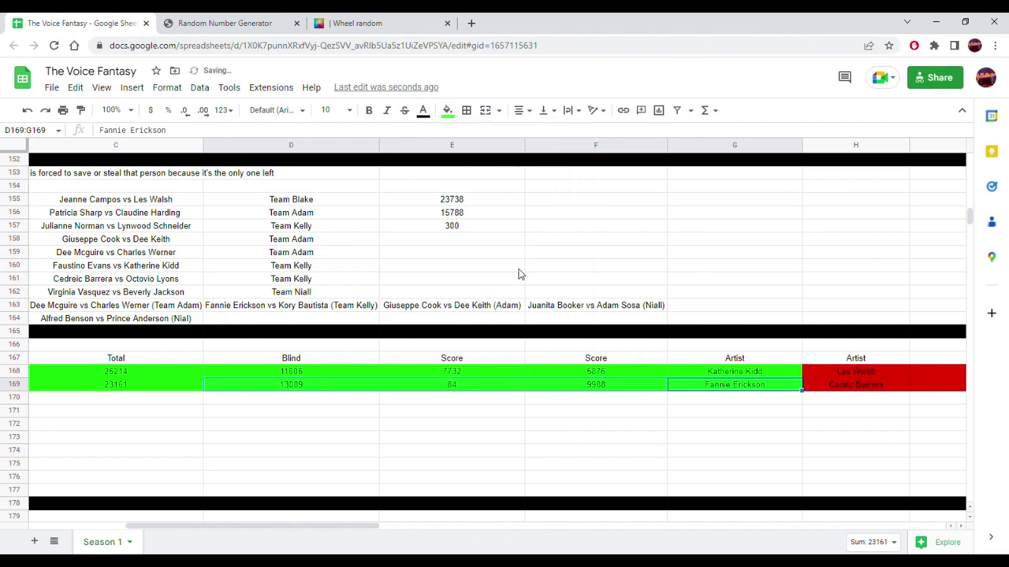
{"action": "left_click_drag", "start_coordinate": [349, 526], "coordinate": [227, 525]}
{"action": "scroll", "coordinate": [349, 308], "scroll_direction": "up", "scroll_amount": 6}
{"action": "scroll", "coordinate": [333, 302], "scroll_direction": "up", "scroll_amount": 14}
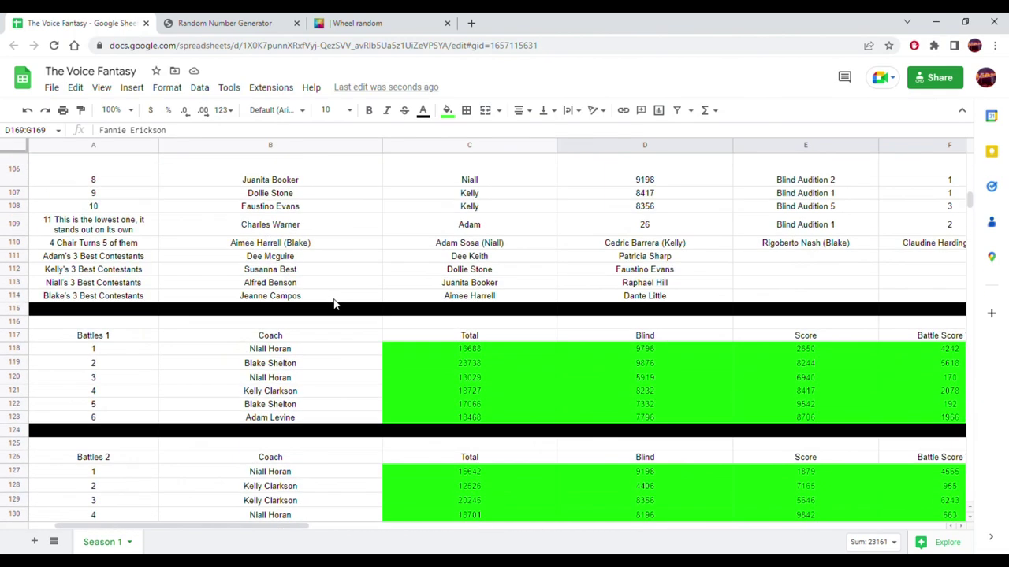
{"action": "scroll", "coordinate": [333, 304], "scroll_direction": "up", "scroll_amount": 3}
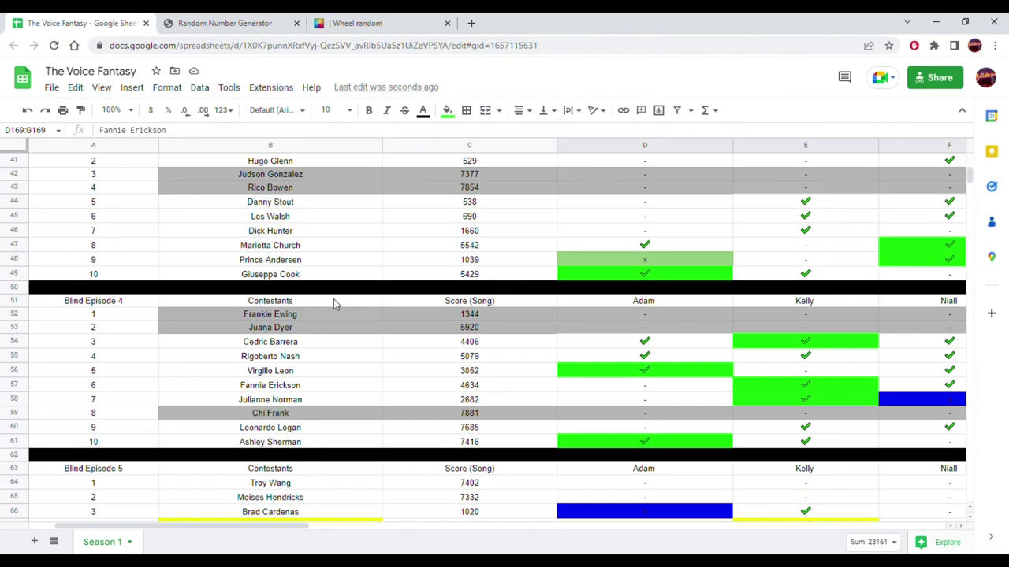
{"action": "scroll", "coordinate": [333, 304], "scroll_direction": "up", "scroll_amount": 2}
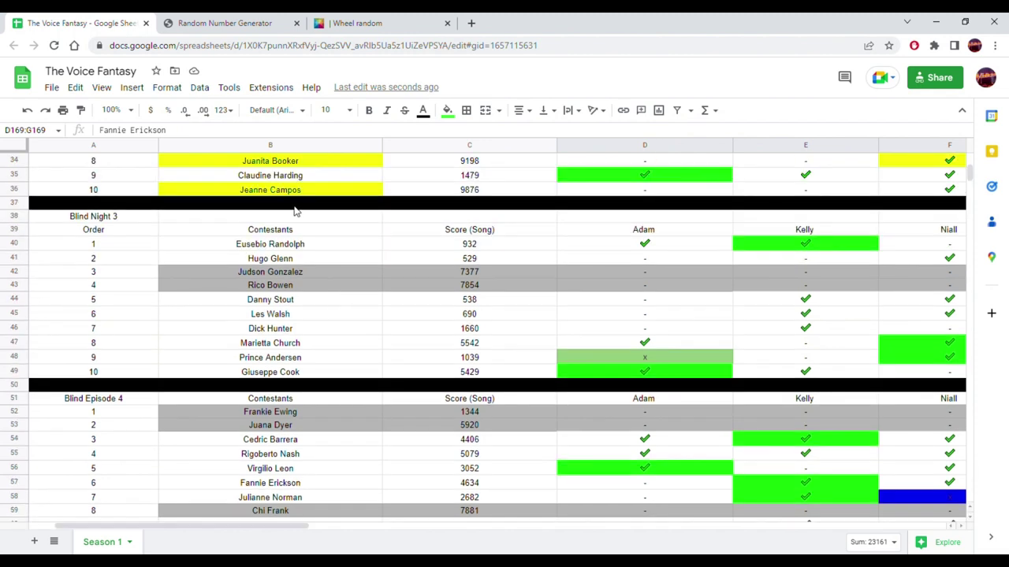
{"action": "scroll", "coordinate": [354, 259], "scroll_direction": "up", "scroll_amount": 8}
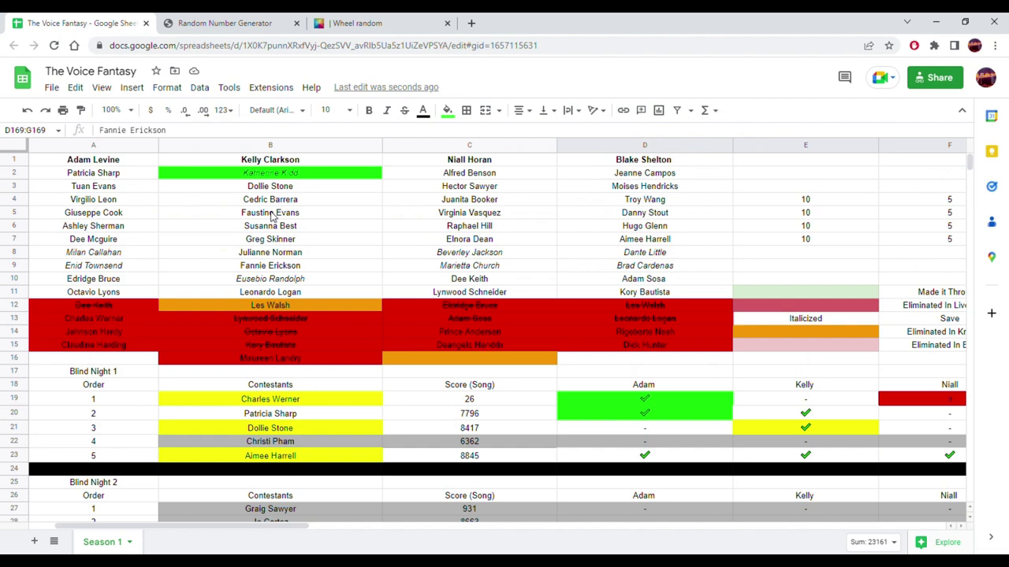
{"action": "left_click", "coordinate": [300, 267]}
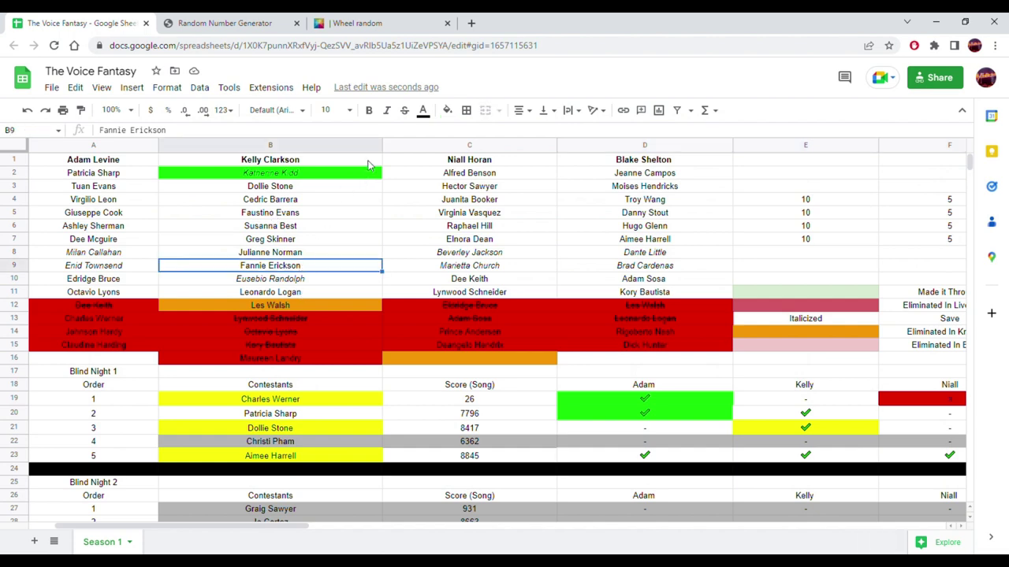
{"action": "left_click", "coordinate": [447, 110]}
{"action": "left_click", "coordinate": [506, 169]}
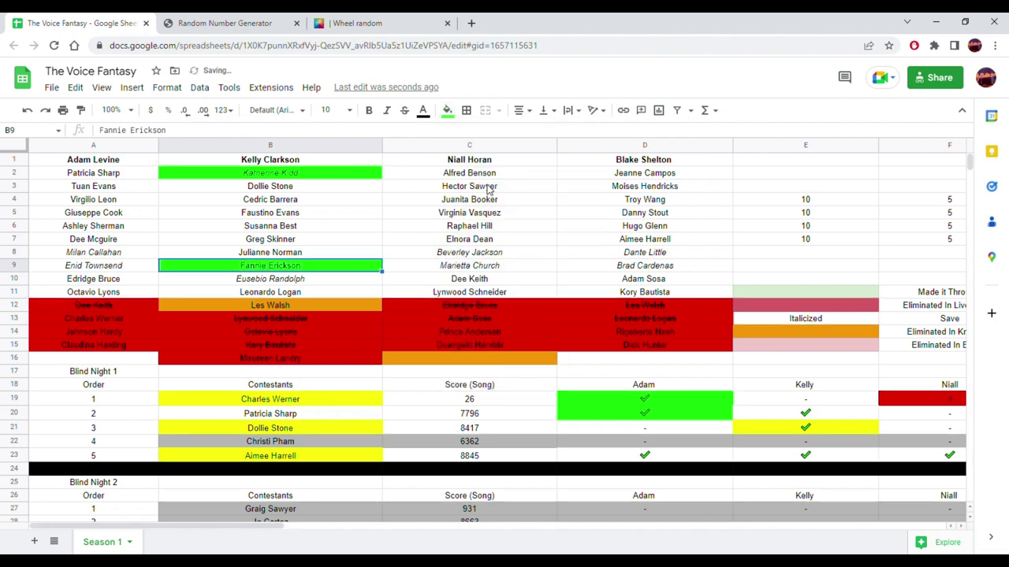
{"action": "left_click_drag", "start_coordinate": [362, 268], "coordinate": [444, 379]}
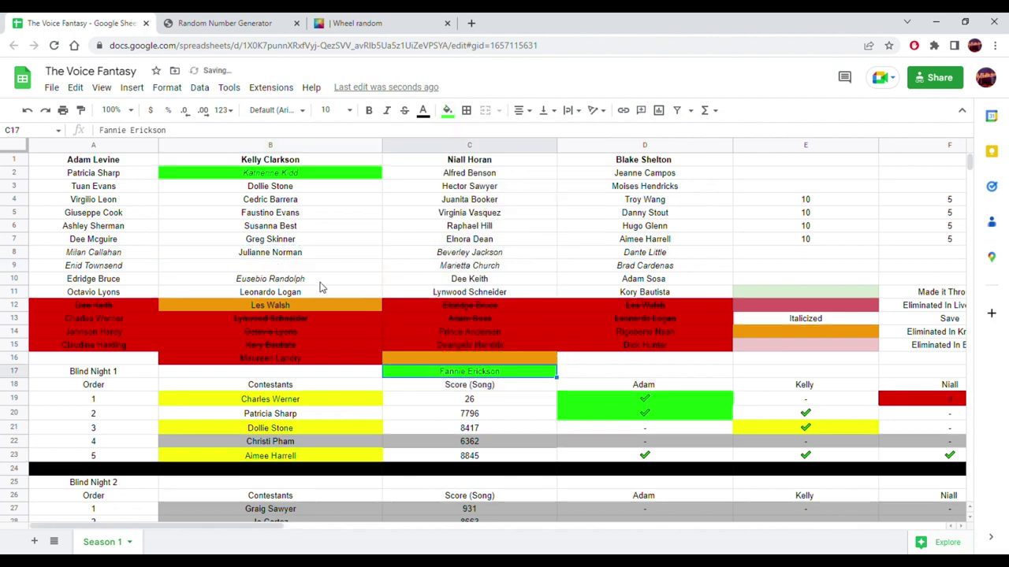
{"action": "left_click_drag", "start_coordinate": [284, 293], "coordinate": [287, 275]}
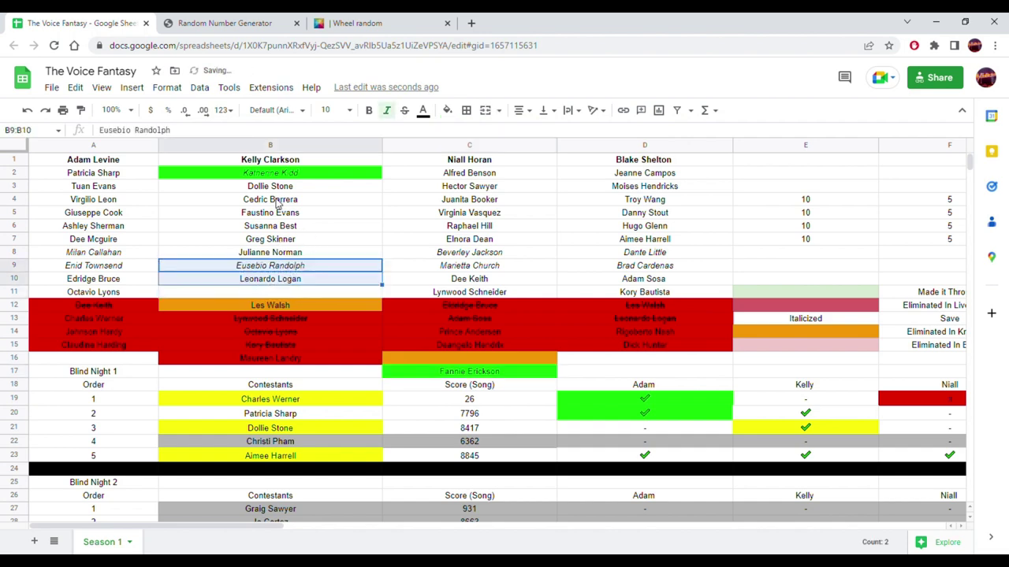
{"action": "left_click", "coordinate": [277, 203]}
{"action": "left_click_drag", "start_coordinate": [277, 200], "coordinate": [278, 293]}
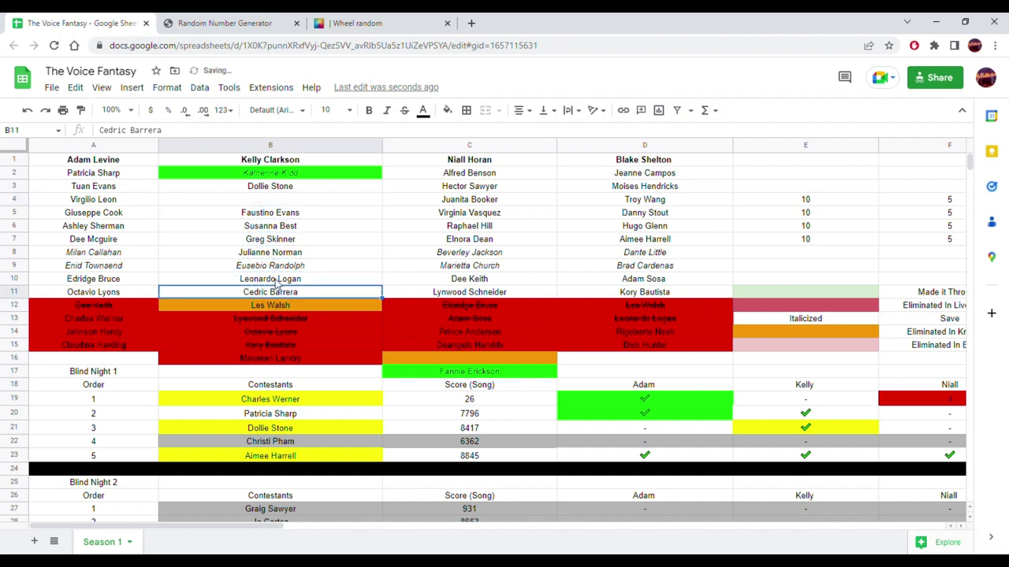
{"action": "left_click", "coordinate": [447, 111]}
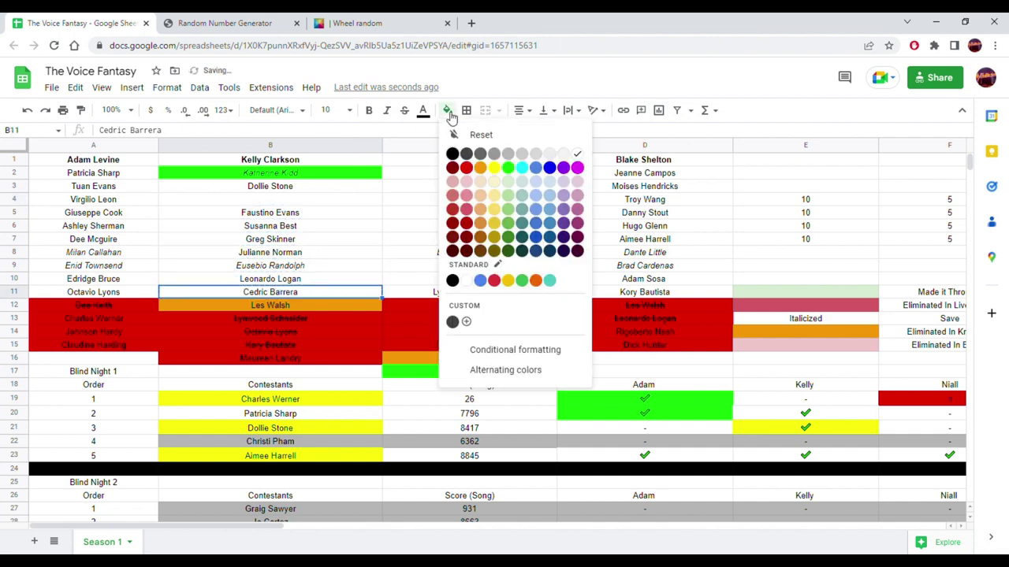
{"action": "left_click", "coordinate": [480, 168]}
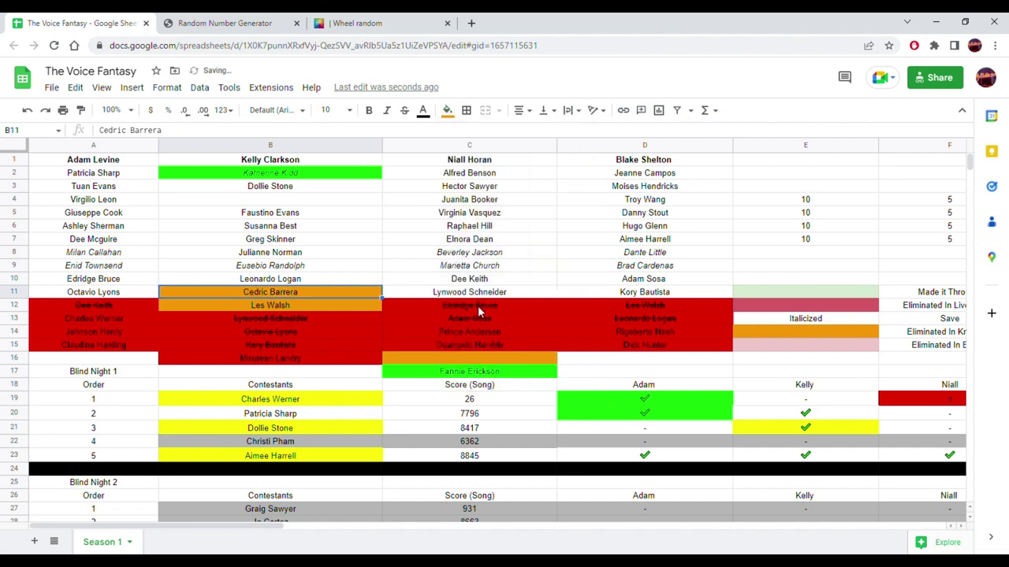
{"action": "left_click", "coordinate": [489, 372]}
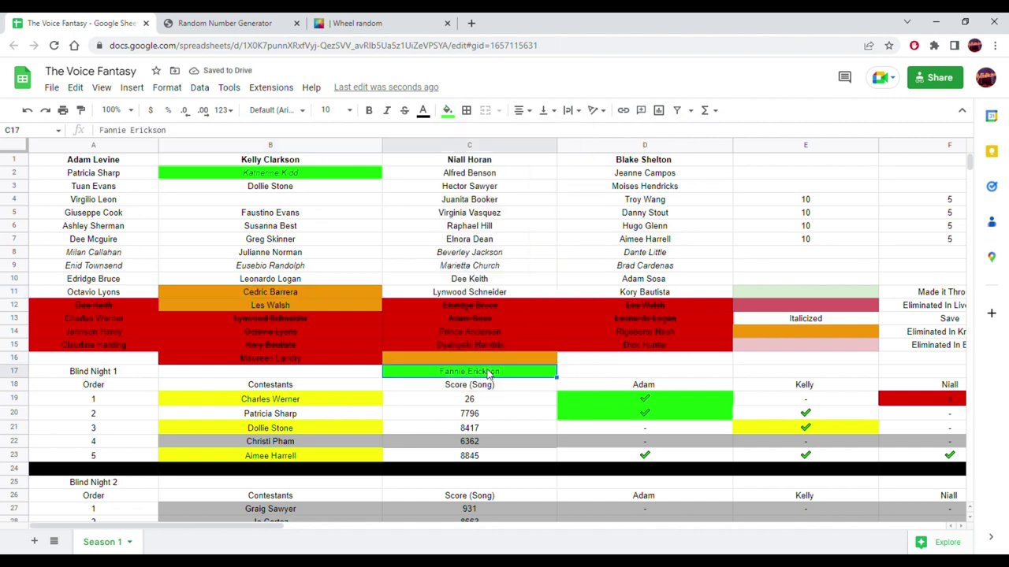
{"action": "left_click", "coordinate": [257, 189]}
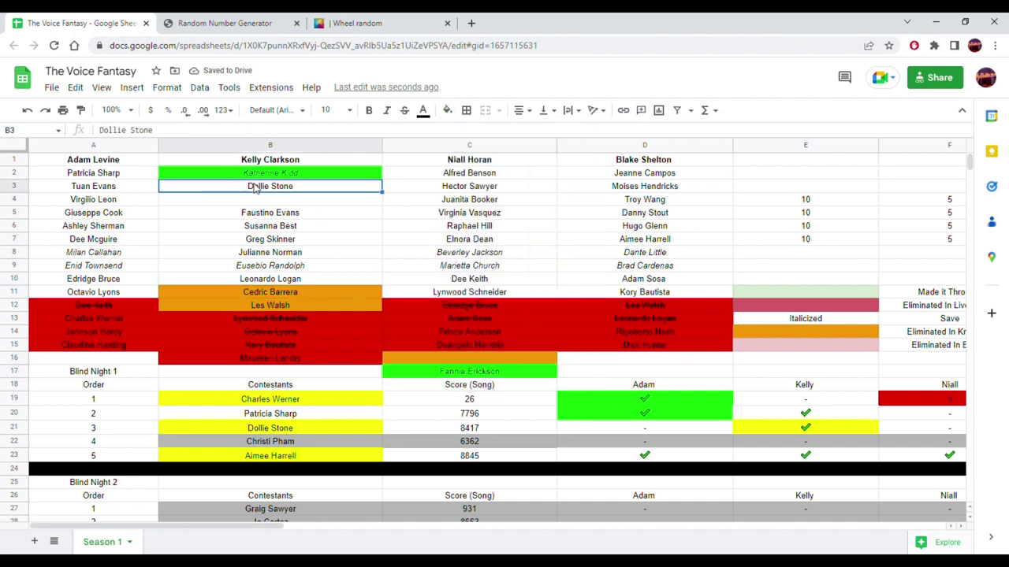
{"action": "left_click_drag", "start_coordinate": [254, 182], "coordinate": [260, 199]}
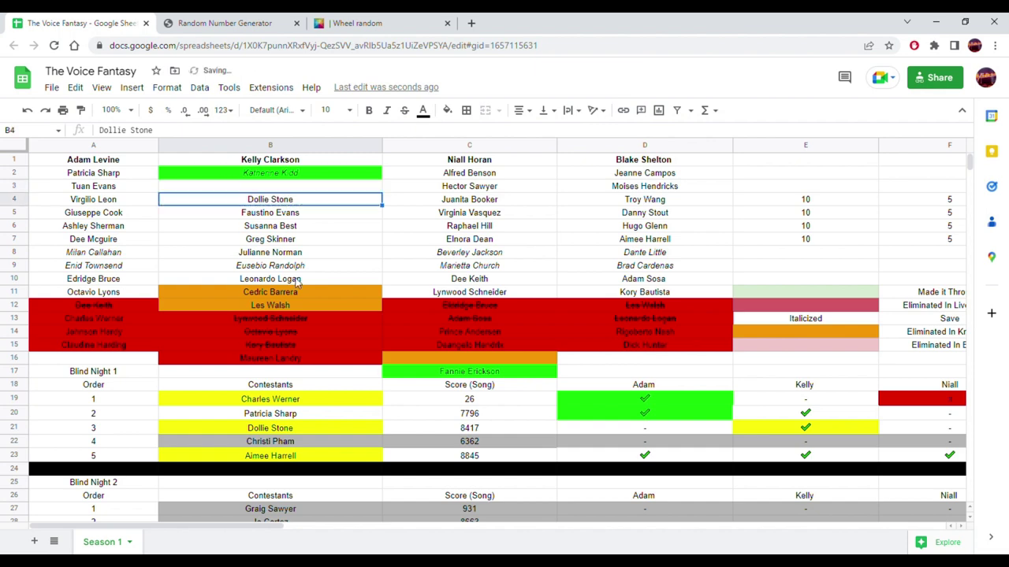
{"action": "left_click", "coordinate": [437, 374]}
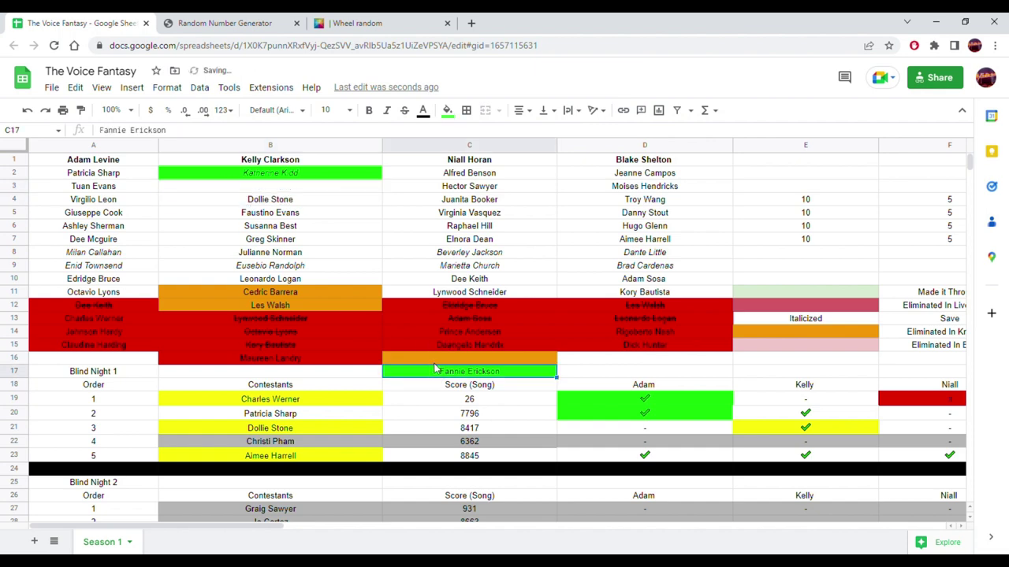
{"action": "left_click_drag", "start_coordinate": [441, 372], "coordinate": [285, 192]}
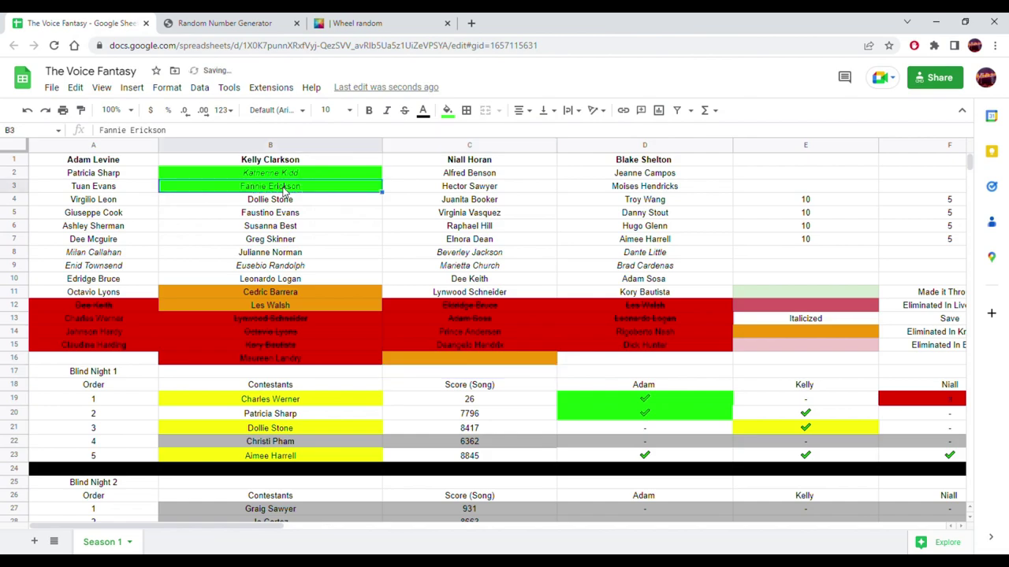
{"action": "scroll", "coordinate": [428, 303], "scroll_direction": "down", "scroll_amount": 20}
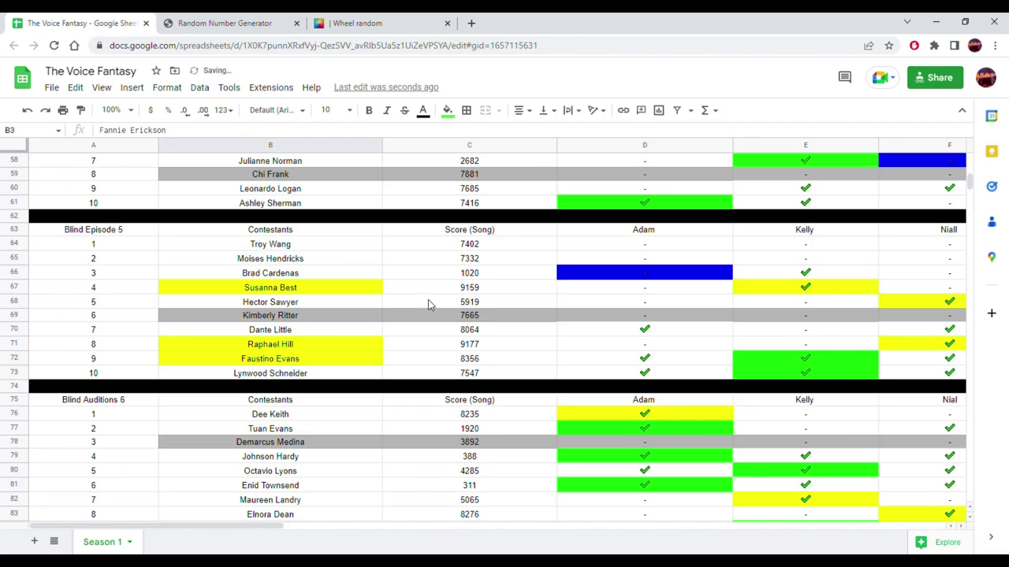
- Replace the wheel's names with the coach initials A, K, N and B
{"action": "scroll", "coordinate": [428, 303], "scroll_direction": "down", "scroll_amount": 20}
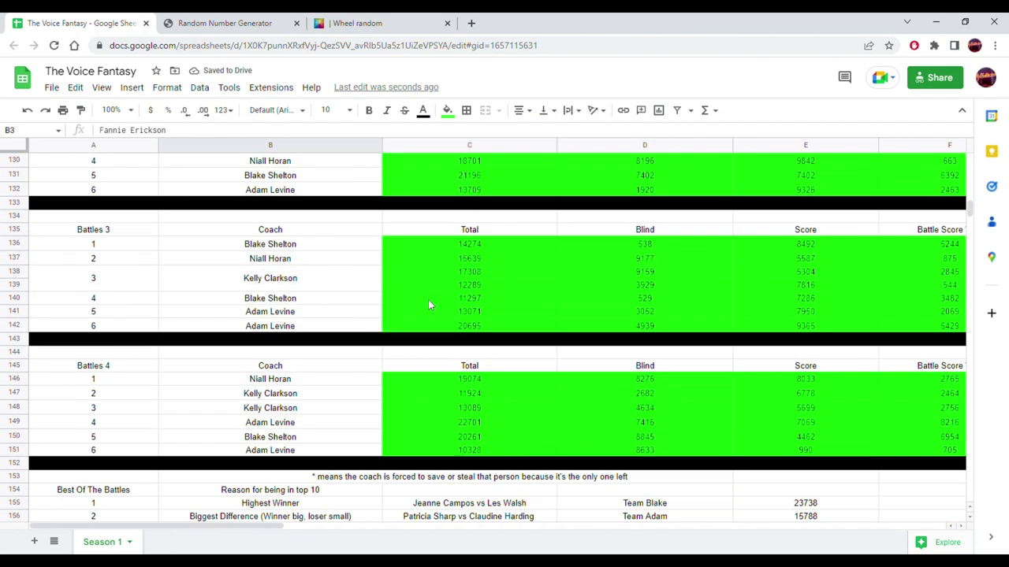
{"action": "scroll", "coordinate": [428, 303], "scroll_direction": "down", "scroll_amount": 2}
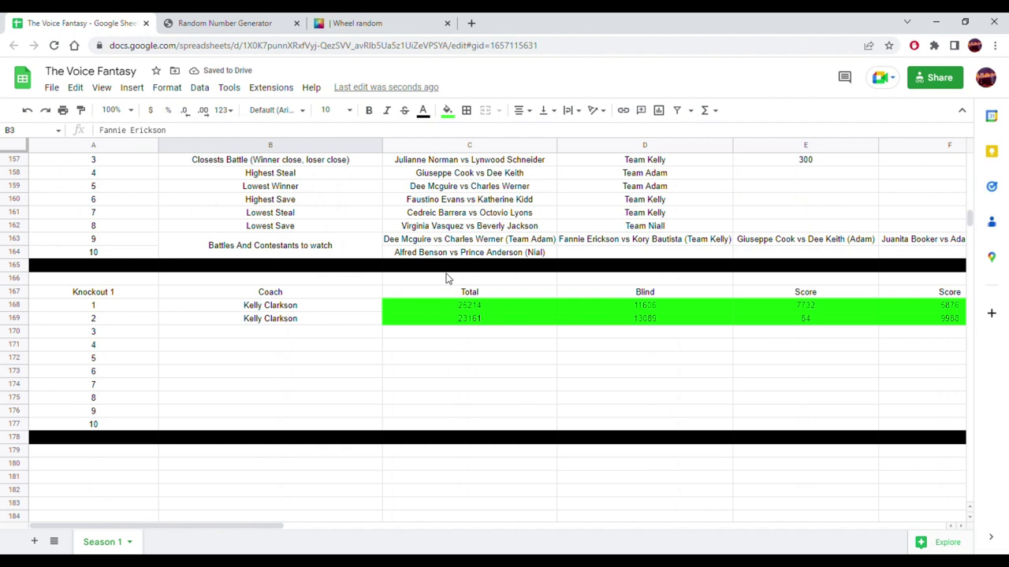
{"action": "left_click", "coordinate": [275, 22]}
{"action": "left_click", "coordinate": [373, 22]}
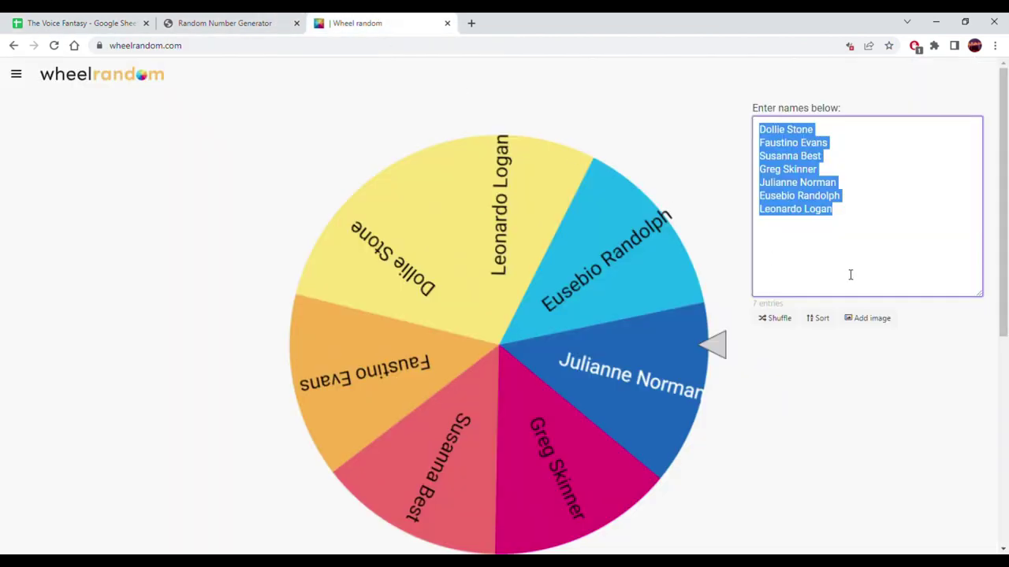
{"action": "type", "text": "A"}
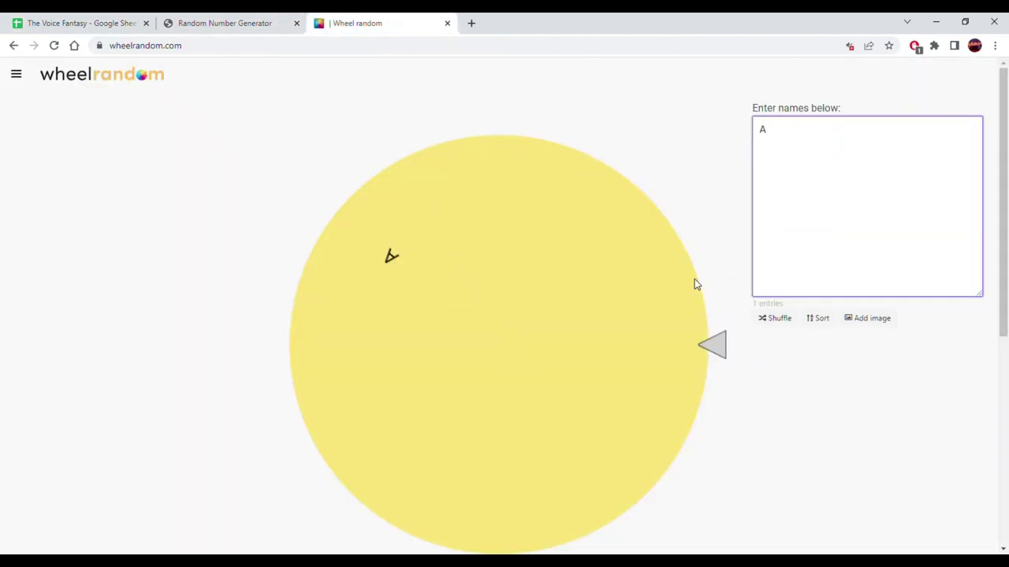
{"action": "key", "text": "Return"}
{"action": "type", "text": "K"}
{"action": "key", "text": "Return"}
{"action": "type", "text": "N"}
{"action": "key", "text": "Return"}
{"action": "type", "text": "B"}
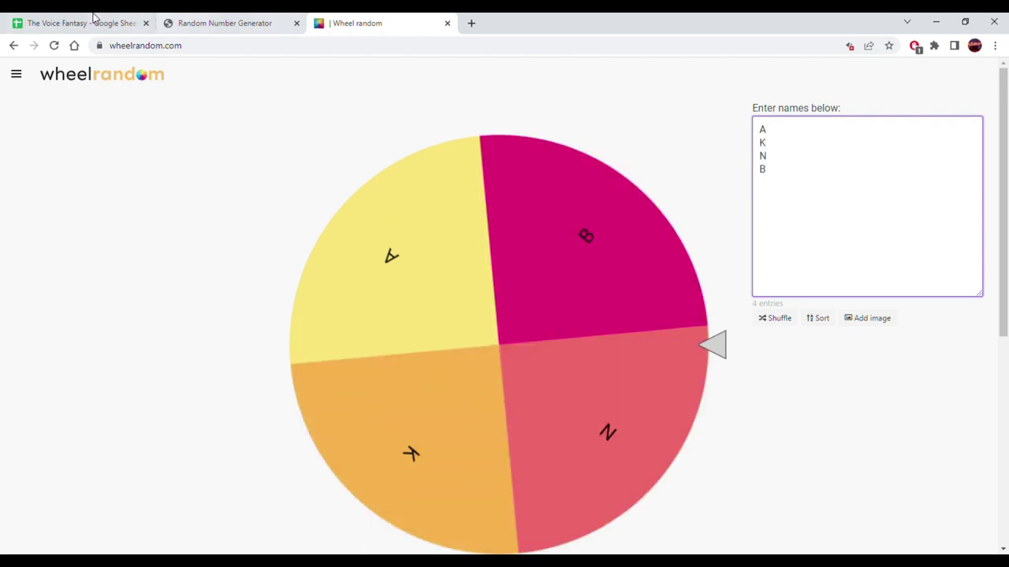
- Select the match 3 coach cell, then spin the wheel, which lands on N
{"action": "left_click", "coordinate": [79, 23]}
{"action": "left_click", "coordinate": [270, 338]}
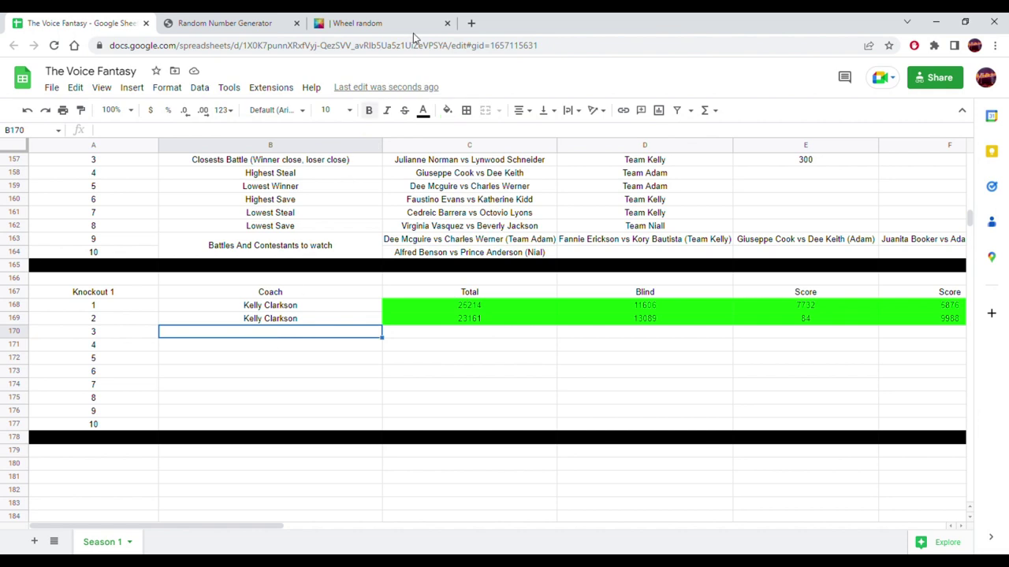
{"action": "left_click", "coordinate": [384, 21]}
{"action": "left_click", "coordinate": [560, 268]}
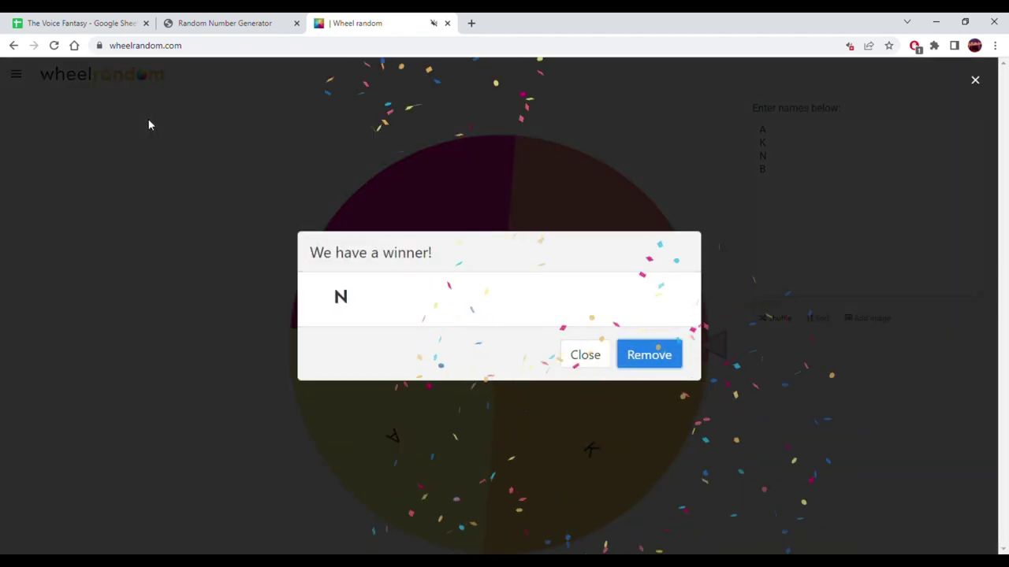
{"action": "left_click", "coordinate": [75, 23]}
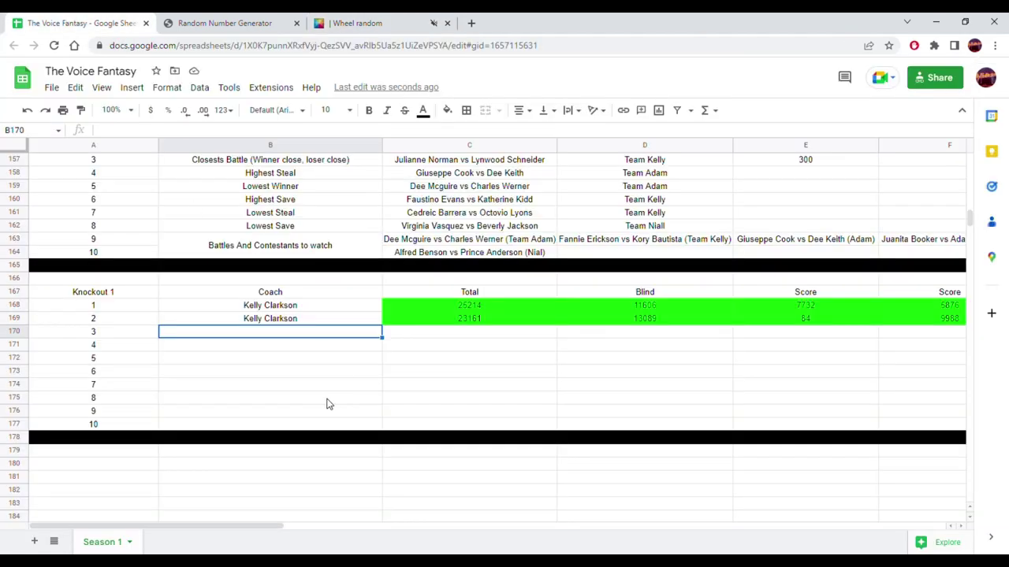
- Copy Niall Horan into B170 as coach for Knockout 1 match 3
{"action": "scroll", "coordinate": [344, 404], "scroll_direction": "up", "scroll_amount": 5}
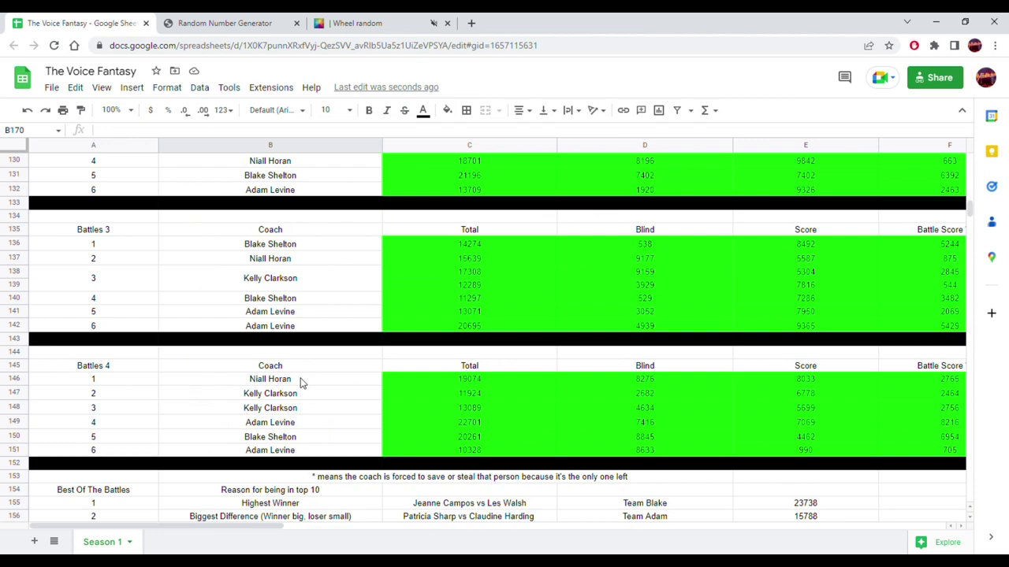
{"action": "left_click", "coordinate": [300, 382]}
{"action": "scroll", "coordinate": [329, 421], "scroll_direction": "down", "scroll_amount": 4}
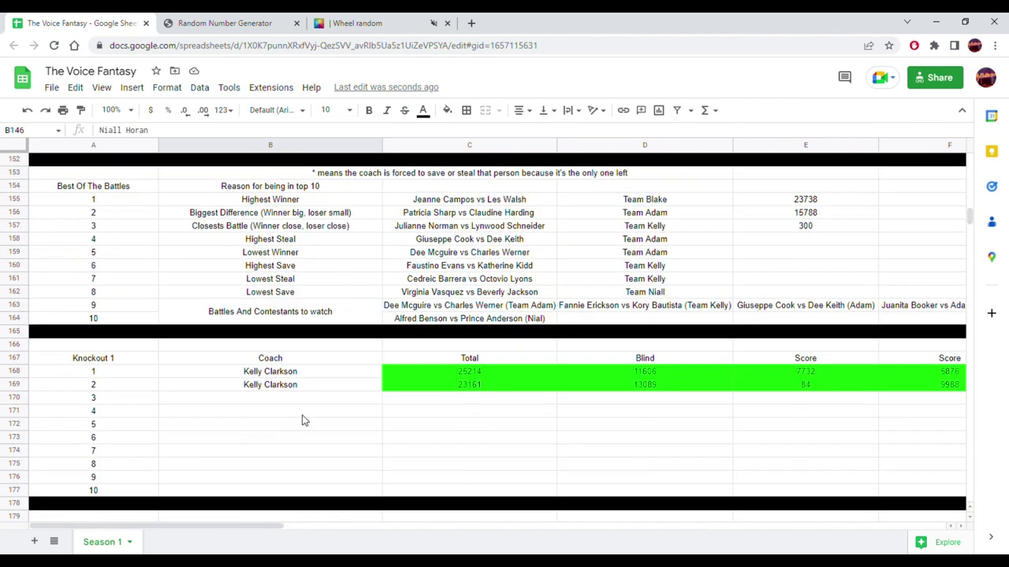
{"action": "left_click", "coordinate": [297, 399]}
{"action": "type", "text": "Niall Horan"}
- Select Niall Horan's ten roster names in C2:C11
{"action": "scroll", "coordinate": [231, 436], "scroll_direction": "up", "scroll_amount": 9}
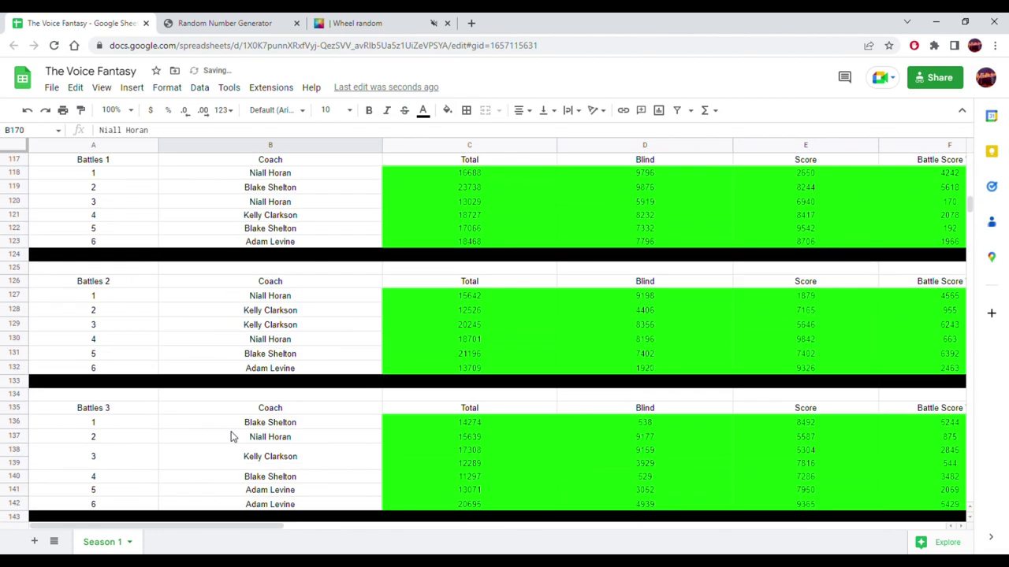
{"action": "scroll", "coordinate": [230, 436], "scroll_direction": "up", "scroll_amount": 20}
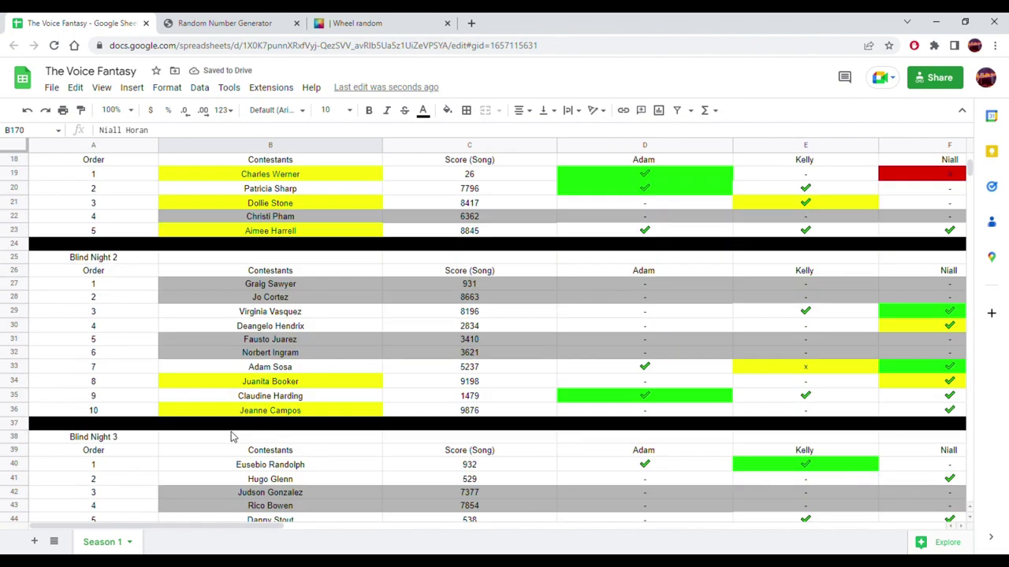
{"action": "scroll", "coordinate": [231, 436], "scroll_direction": "up", "scroll_amount": 6}
{"action": "left_click_drag", "start_coordinate": [471, 173], "coordinate": [463, 294]}
{"action": "key", "text": "ctrl+c"}
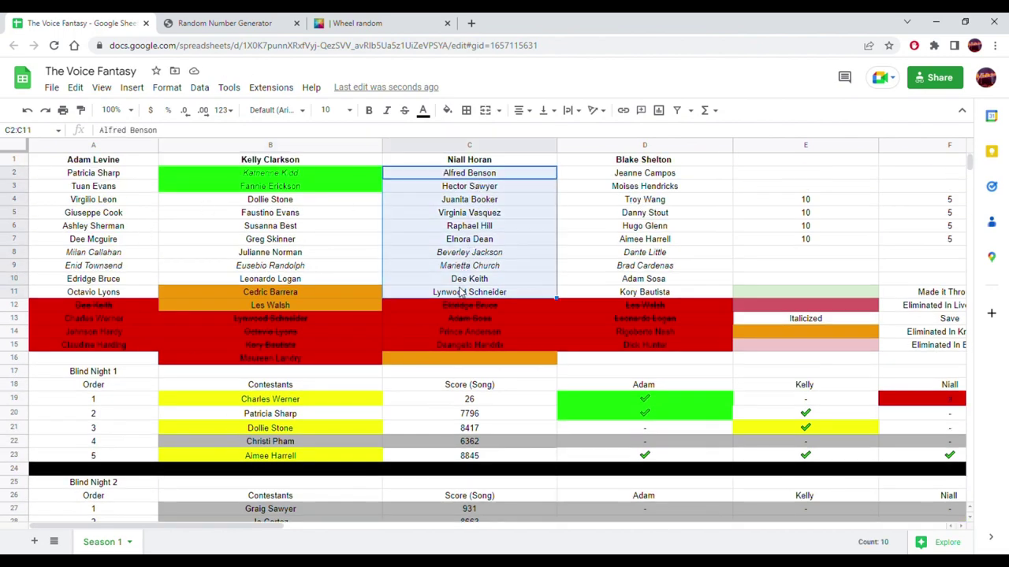
{"action": "left_click", "coordinate": [357, 23]}
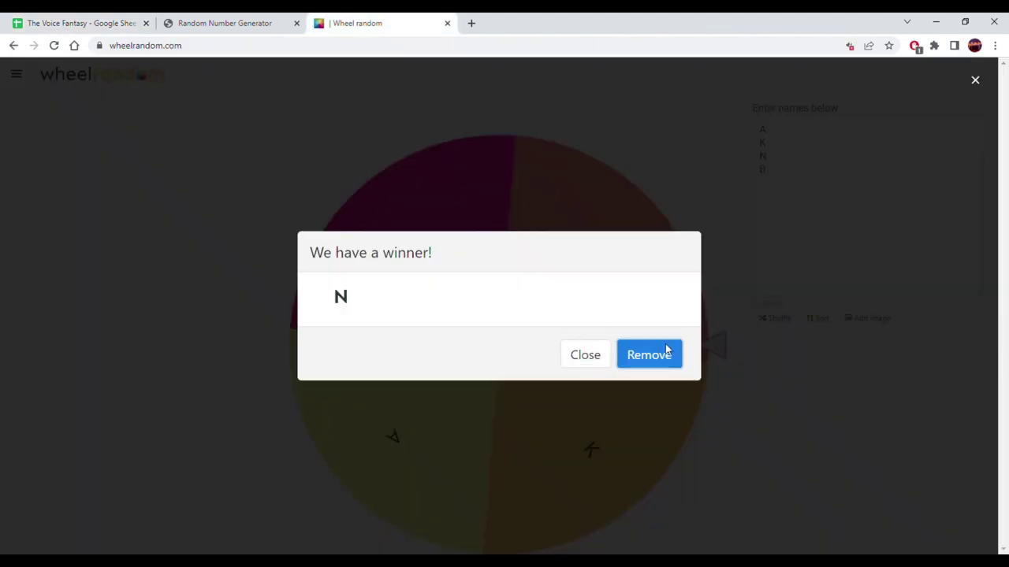
{"action": "left_click", "coordinate": [678, 356]}
{"action": "left_click_drag", "start_coordinate": [787, 252], "coordinate": [745, 115]}
{"action": "key", "text": "ctrl+v"}
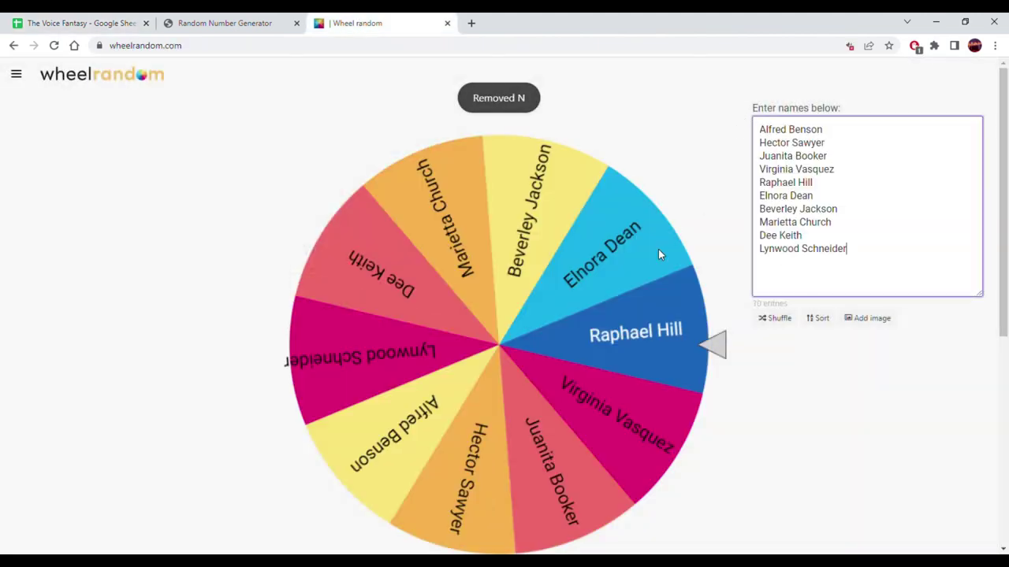
{"action": "left_click", "coordinate": [594, 335]}
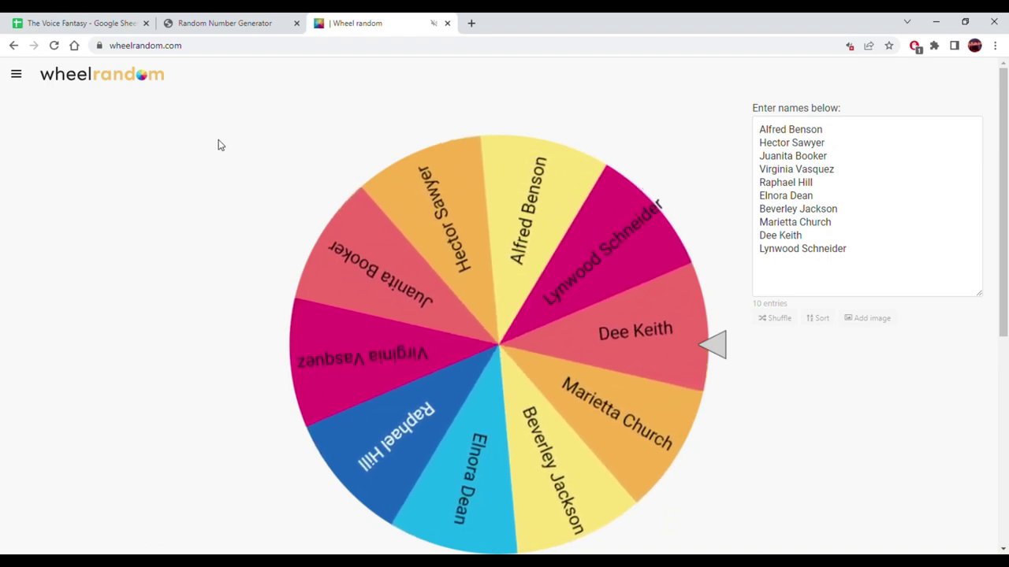
{"action": "key", "text": "ctrl+1"}
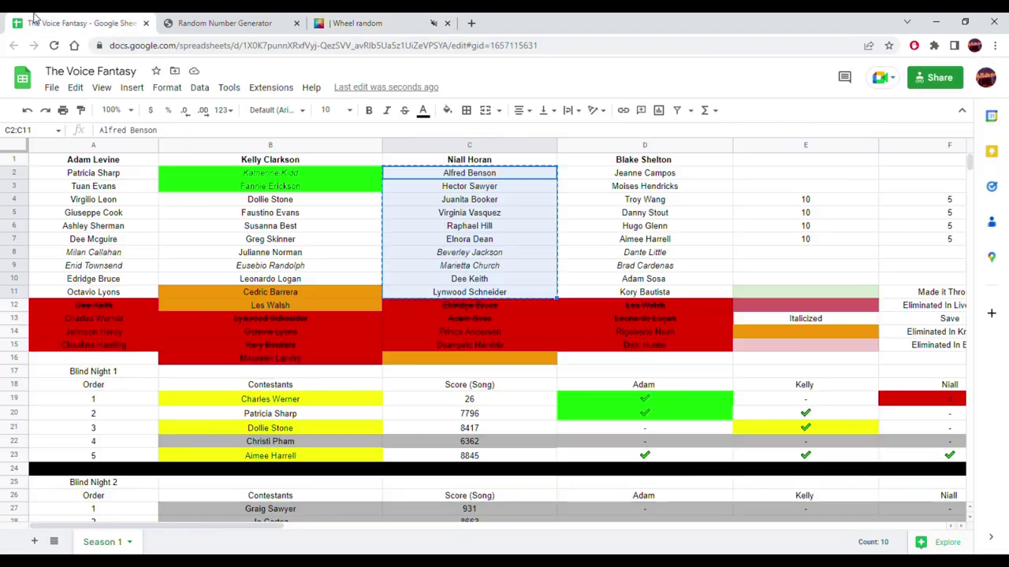
{"action": "left_click", "coordinate": [471, 281]}
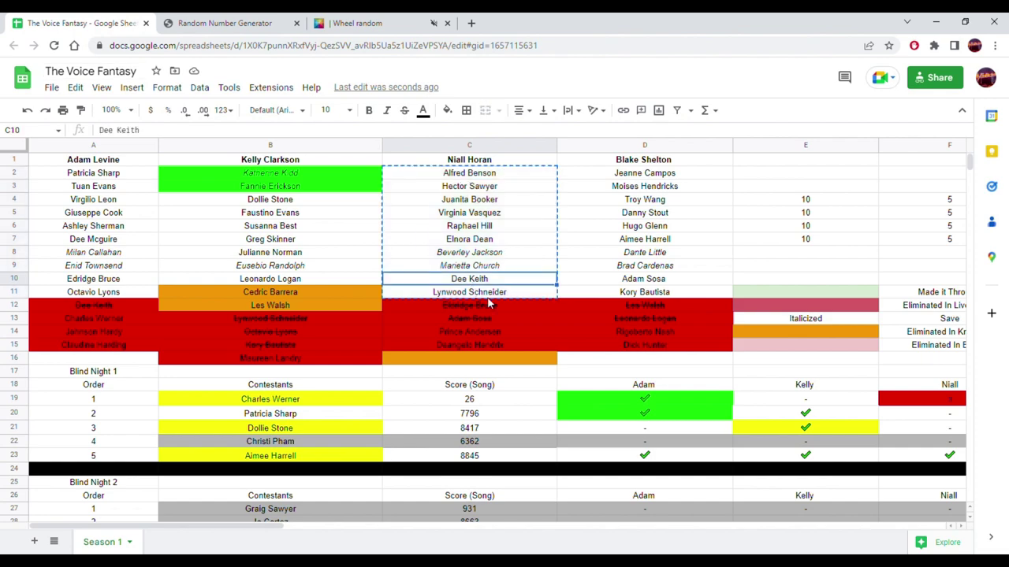
{"action": "scroll", "coordinate": [505, 310], "scroll_direction": "down", "scroll_amount": 3}
{"action": "scroll", "coordinate": [505, 315], "scroll_direction": "down", "scroll_amount": 15}
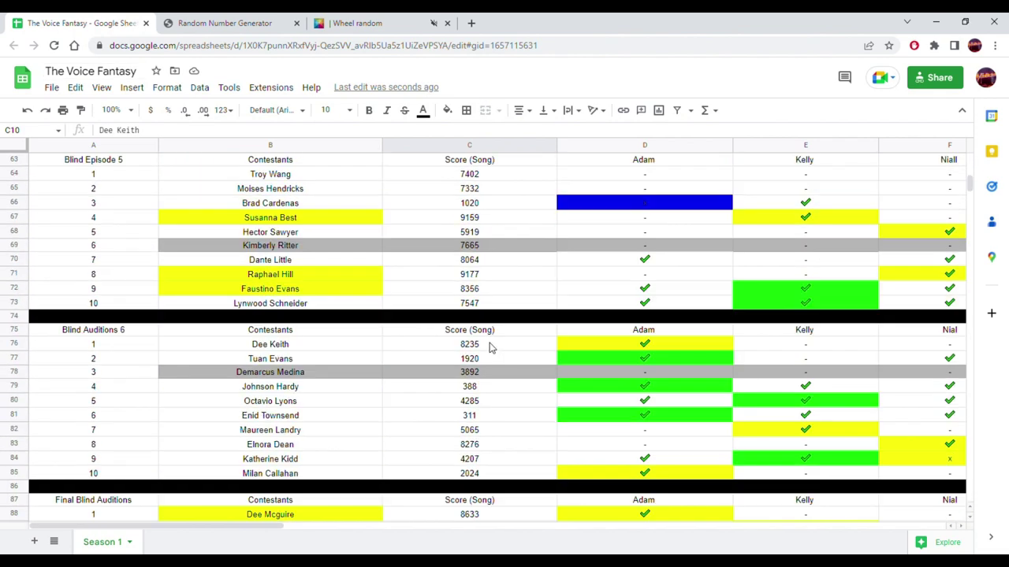
{"action": "scroll", "coordinate": [490, 347], "scroll_direction": "down", "scroll_amount": 10}
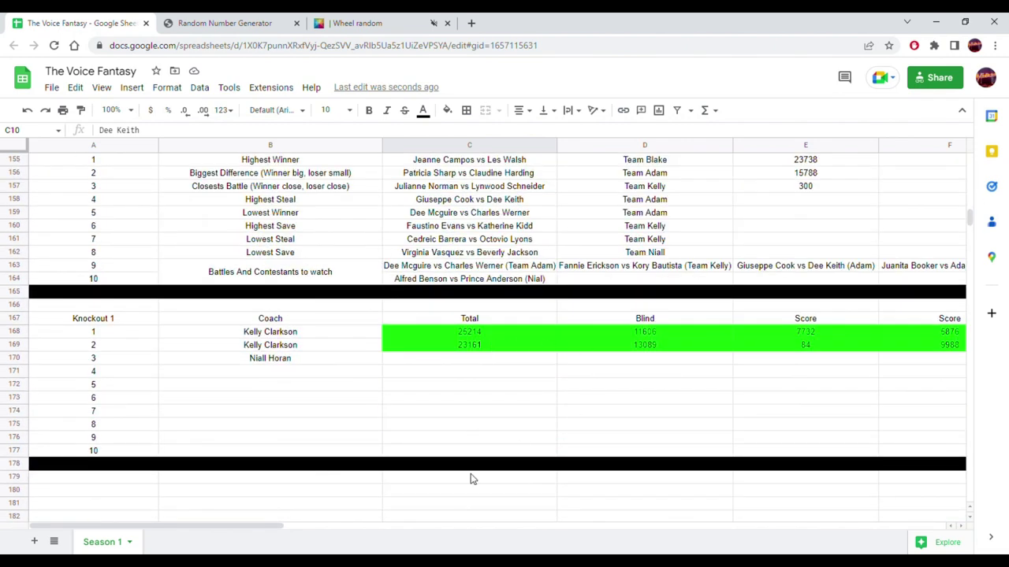
{"action": "left_click_drag", "start_coordinate": [280, 527], "coordinate": [451, 520]}
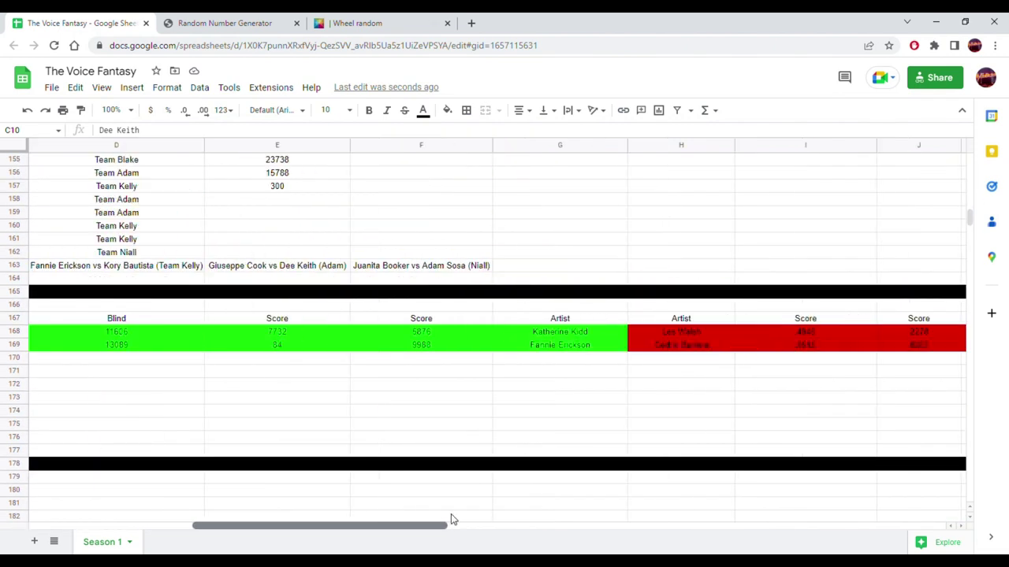
{"action": "left_click", "coordinate": [564, 364]}
{"action": "scroll", "coordinate": [417, 382], "scroll_direction": "up", "scroll_amount": 3}
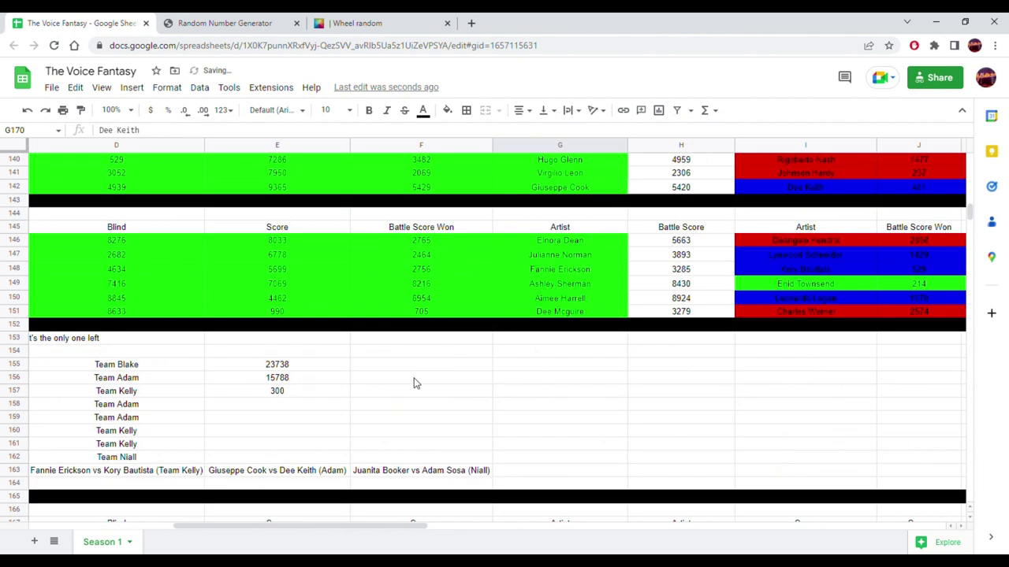
{"action": "scroll", "coordinate": [567, 304], "scroll_direction": "up", "scroll_amount": 1}
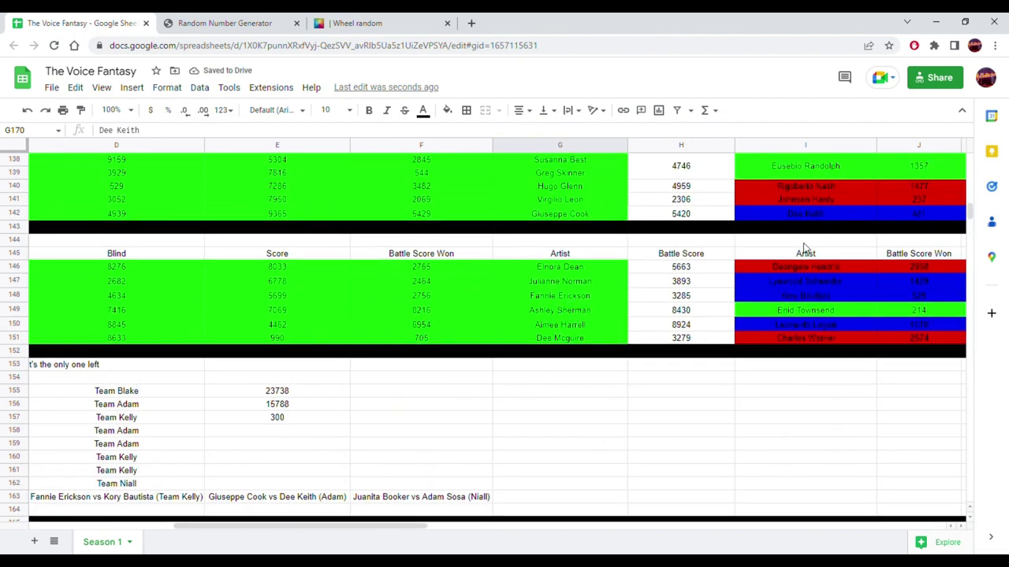
{"action": "left_click_drag", "start_coordinate": [827, 214], "coordinate": [556, 213]}
{"action": "scroll", "coordinate": [271, 344], "scroll_direction": "down", "scroll_amount": 3}
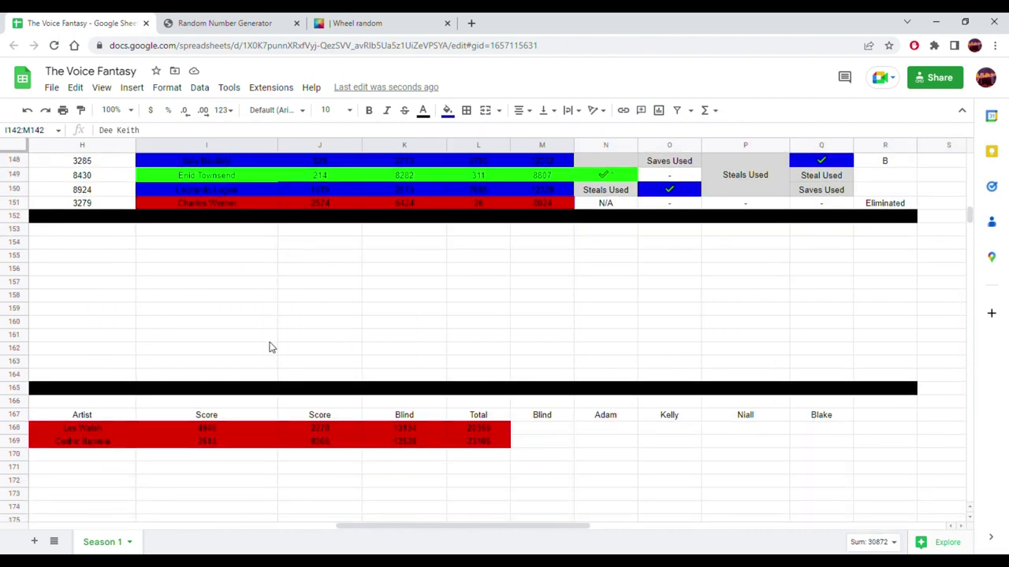
{"action": "scroll", "coordinate": [270, 347], "scroll_direction": "down", "scroll_amount": 3}
{"action": "left_click_drag", "start_coordinate": [352, 532], "coordinate": [239, 534]}
{"action": "left_click", "coordinate": [197, 22]}
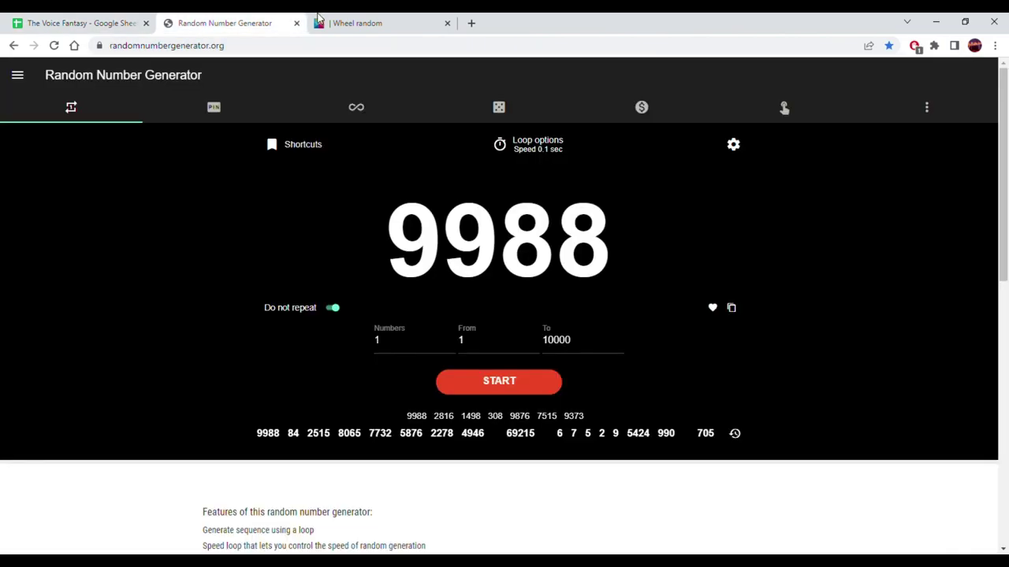
{"action": "left_click", "coordinate": [382, 17]}
{"action": "left_click", "coordinate": [654, 360]}
{"action": "left_click", "coordinate": [649, 361]}
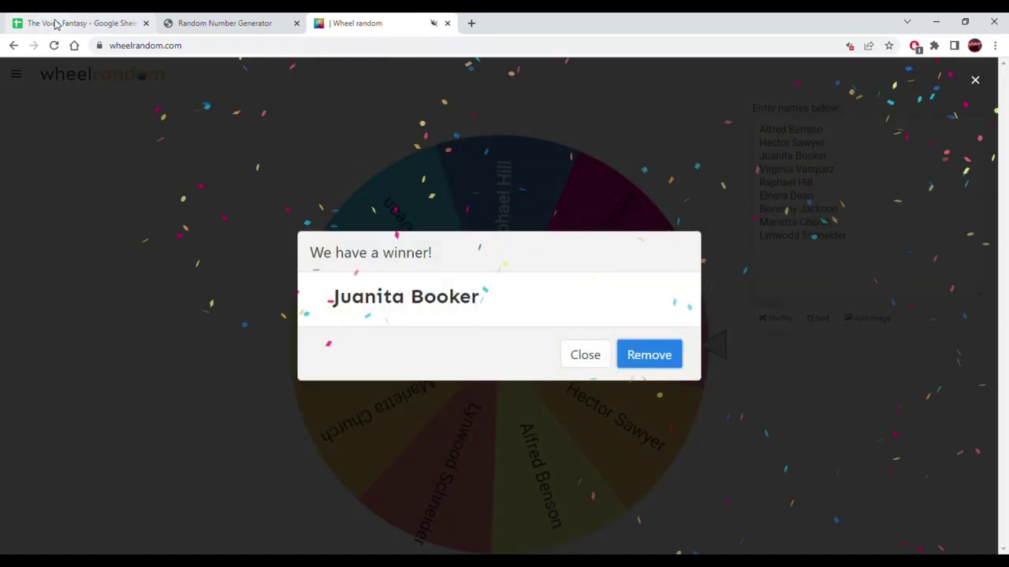
{"action": "left_click", "coordinate": [56, 23]}
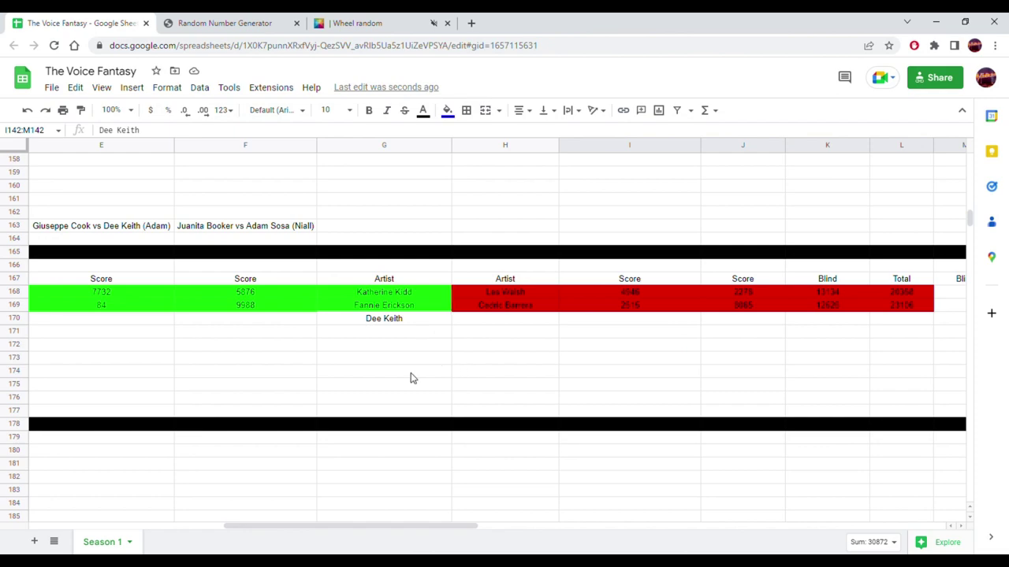
{"action": "scroll", "coordinate": [410, 379], "scroll_direction": "up", "scroll_amount": 10}
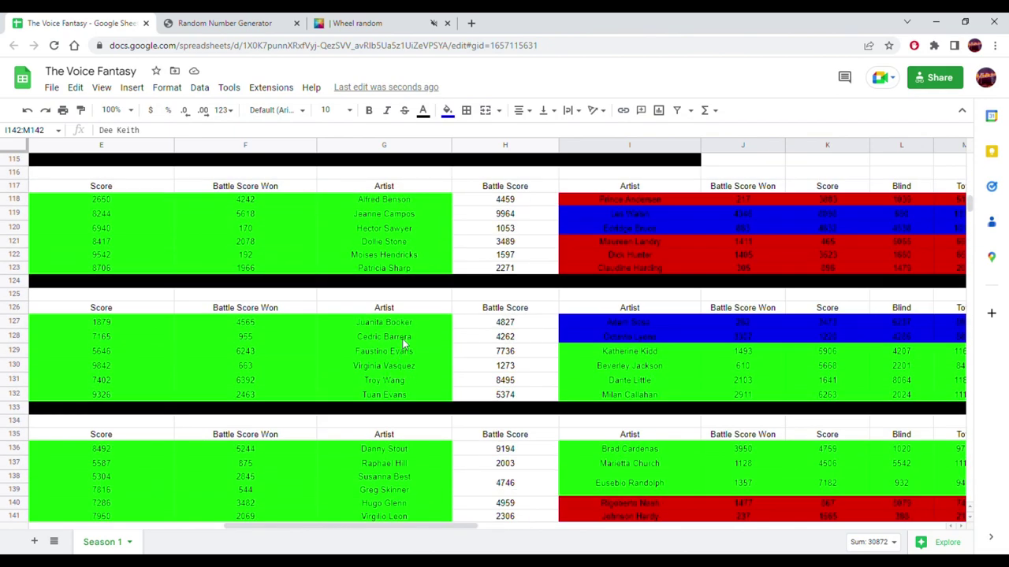
{"action": "left_click_drag", "start_coordinate": [404, 323], "coordinate": [598, 325]}
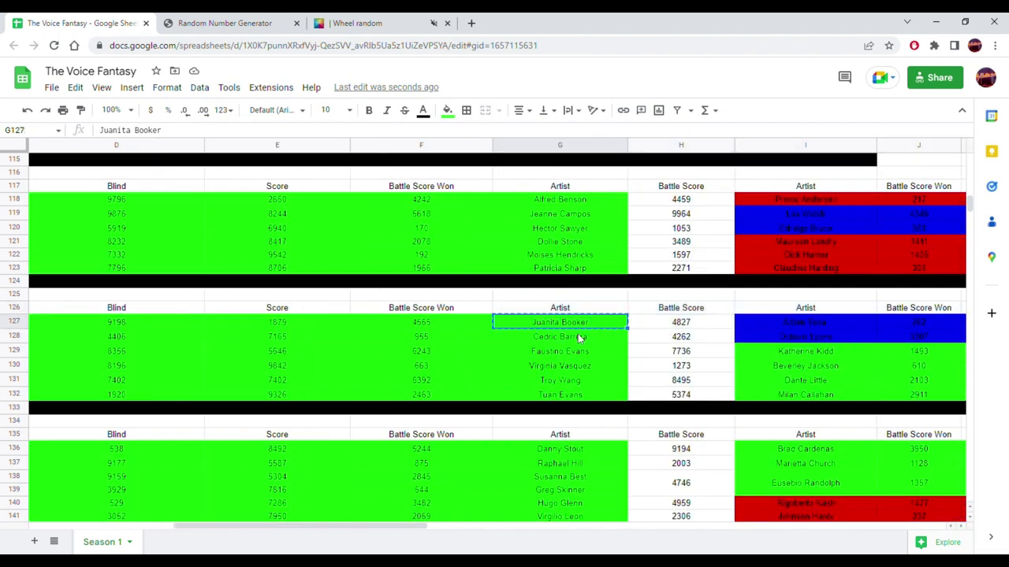
{"action": "scroll", "coordinate": [580, 337], "scroll_direction": "down", "scroll_amount": 6}
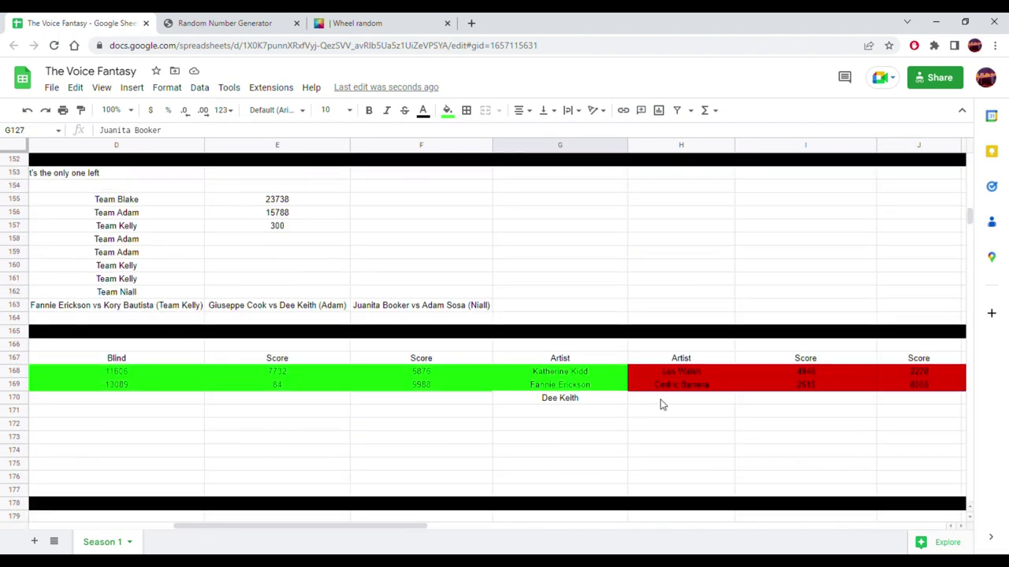
{"action": "left_click", "coordinate": [661, 400]}
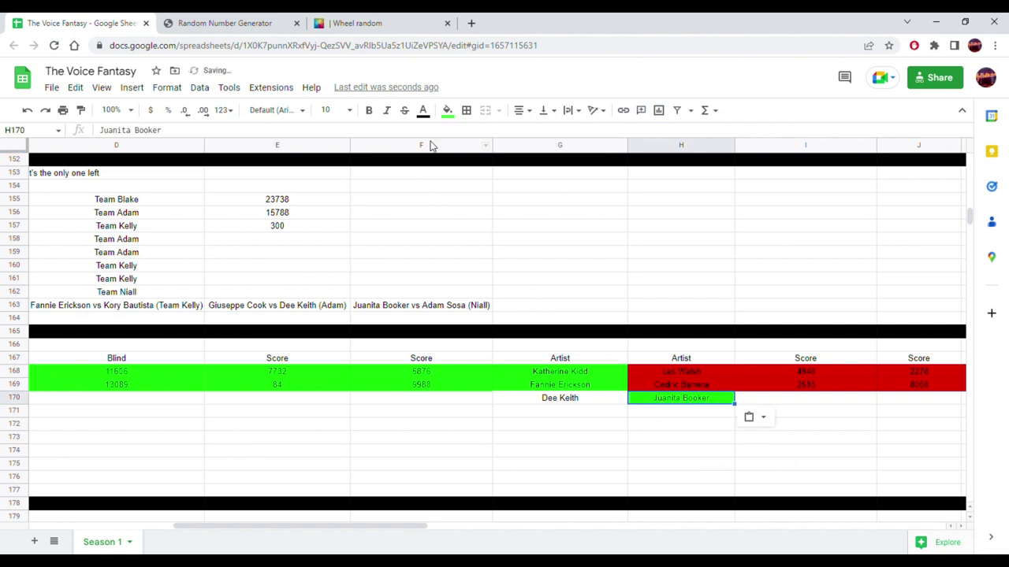
{"action": "left_click", "coordinate": [447, 110]}
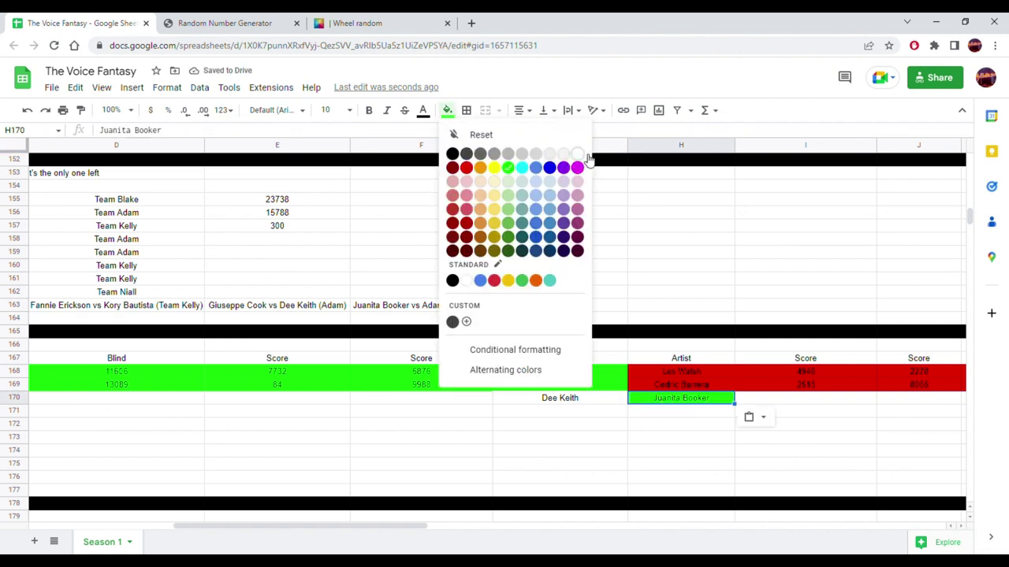
{"action": "left_click", "coordinate": [583, 156]}
{"action": "scroll", "coordinate": [472, 335], "scroll_direction": "up", "scroll_amount": 5}
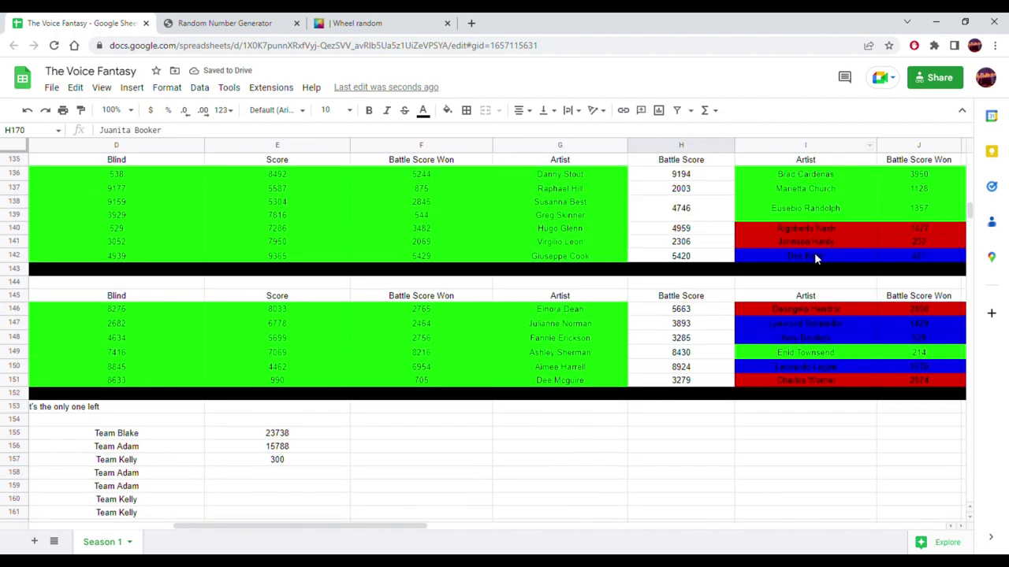
{"action": "left_click", "coordinate": [816, 258]}
{"action": "left_click_drag", "start_coordinate": [381, 521], "coordinate": [579, 522]}
{"action": "left_click", "coordinate": [556, 258]}
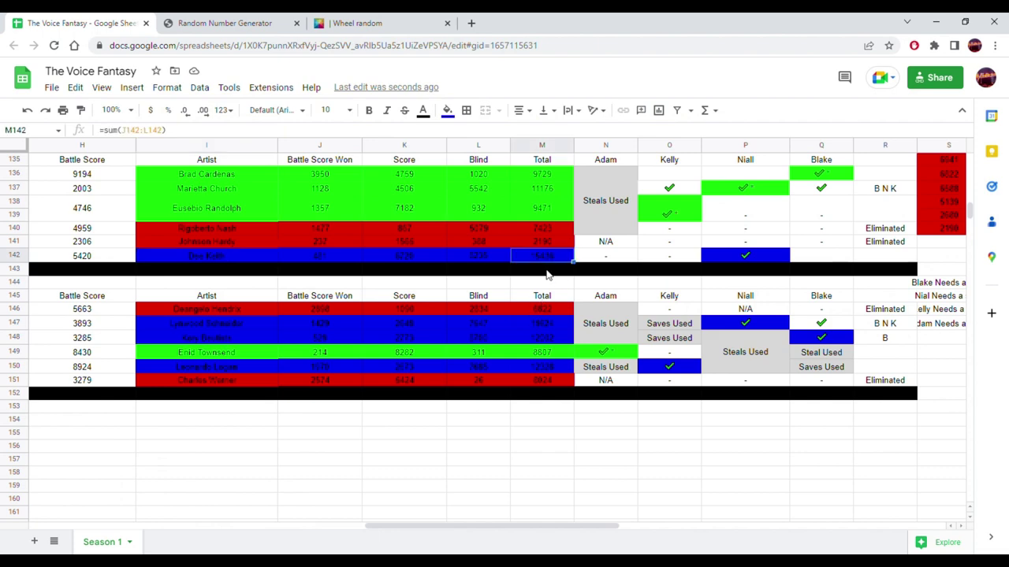
{"action": "scroll", "coordinate": [508, 355], "scroll_direction": "down", "scroll_amount": 3}
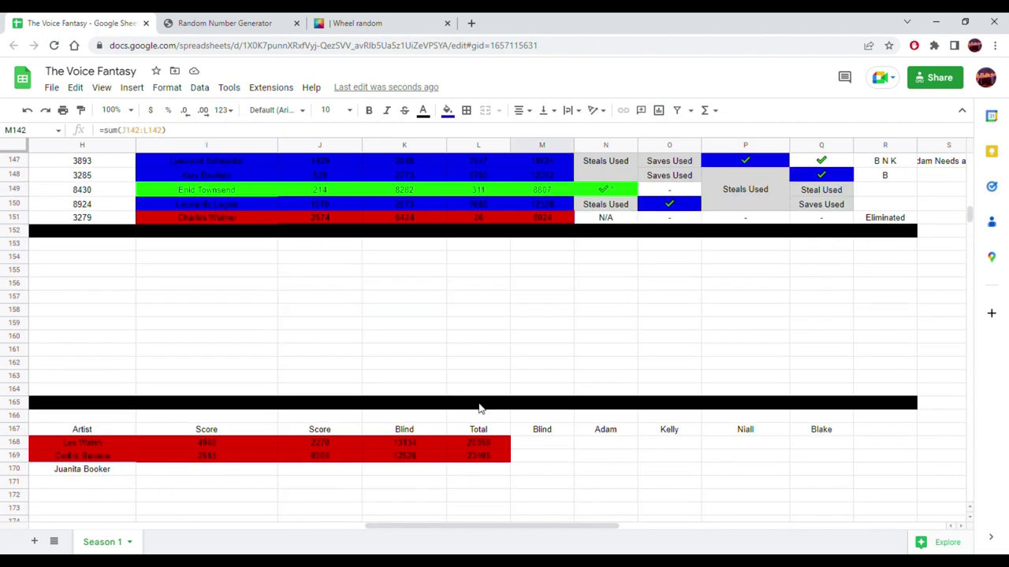
{"action": "left_click_drag", "start_coordinate": [472, 526], "coordinate": [243, 530]}
{"action": "left_click", "coordinate": [273, 400]}
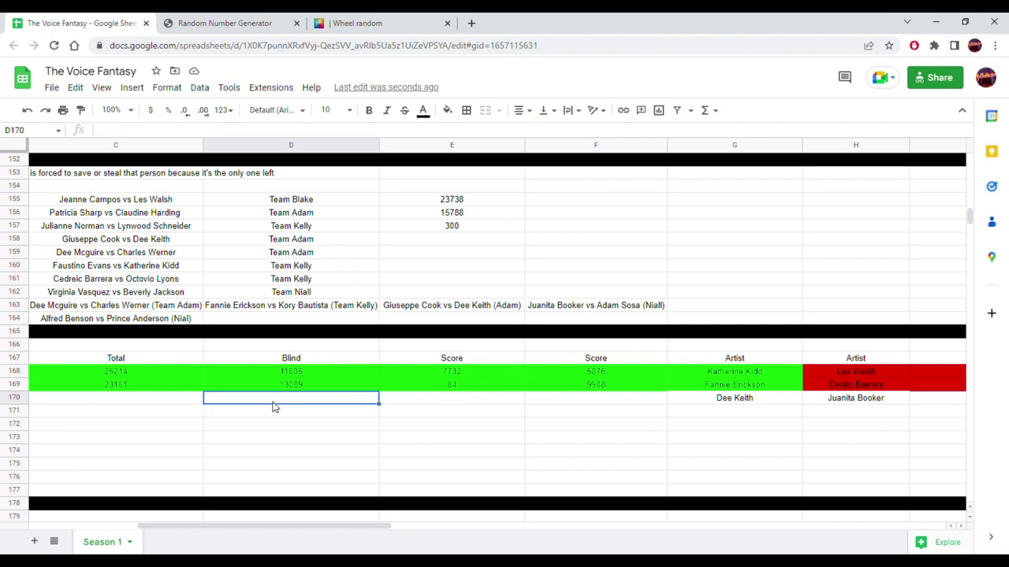
- Paste 15436 as a value into D170 and retitle the Blind heading 'Battle Total'
{"action": "right_click", "coordinate": [273, 406]}
{"action": "mouse_move", "coordinate": [442, 227]}
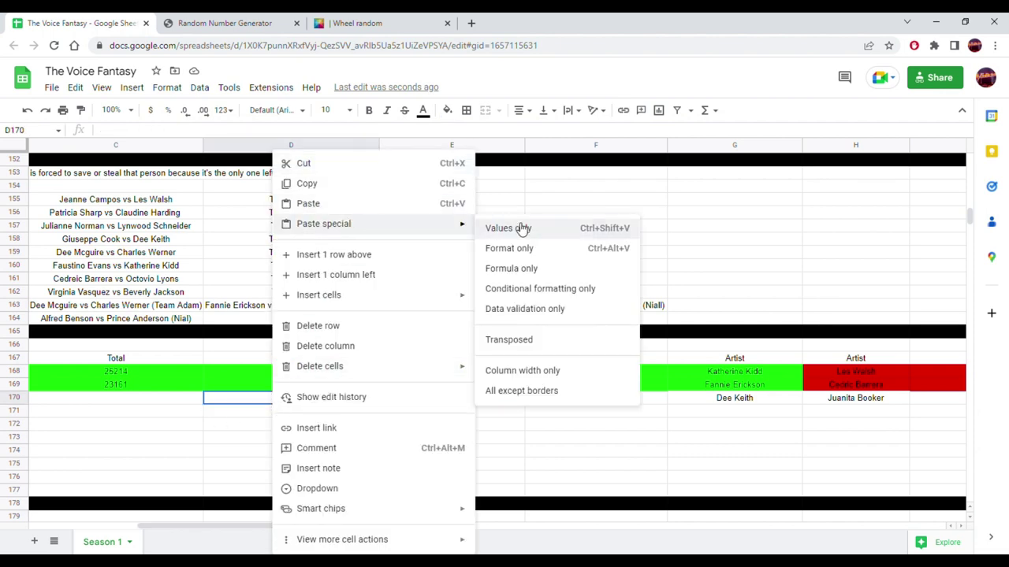
{"action": "left_click", "coordinate": [520, 227]}
{"action": "left_click", "coordinate": [323, 362]}
{"action": "type", "text": "Batt"}
{"action": "type", "text": "le Score"}
{"action": "key", "text": "BackSpace"}
{"action": "key", "text": "BackSpace"}
{"action": "key", "text": "BackSpace"}
{"action": "key", "text": "BackSpace"}
{"action": "key", "text": "BackSpace"}
{"action": "type", "text": "Total"}
{"action": "key", "text": "Return"}
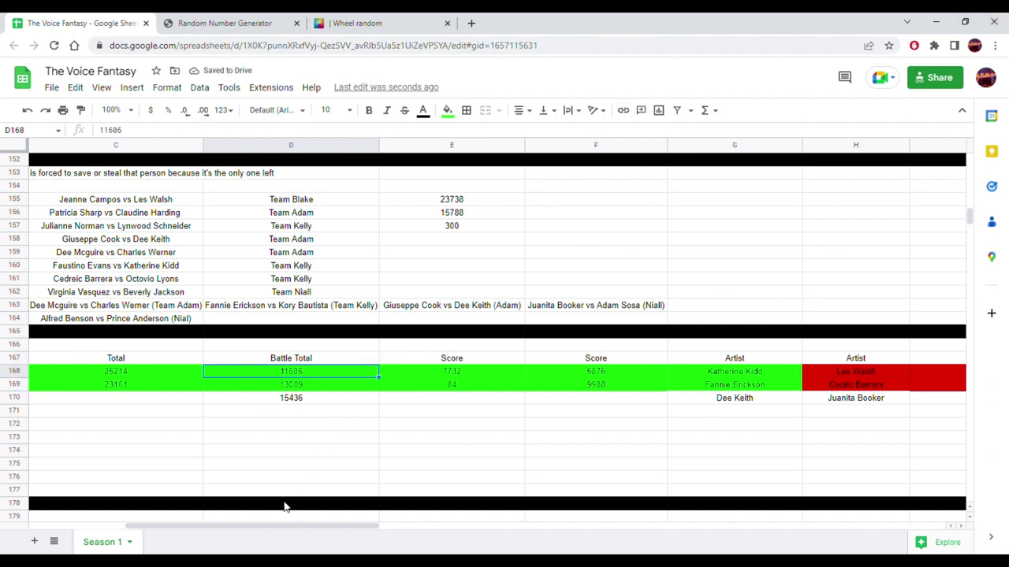
{"action": "scroll", "coordinate": [235, 402], "scroll_direction": "up", "scroll_amount": 10}
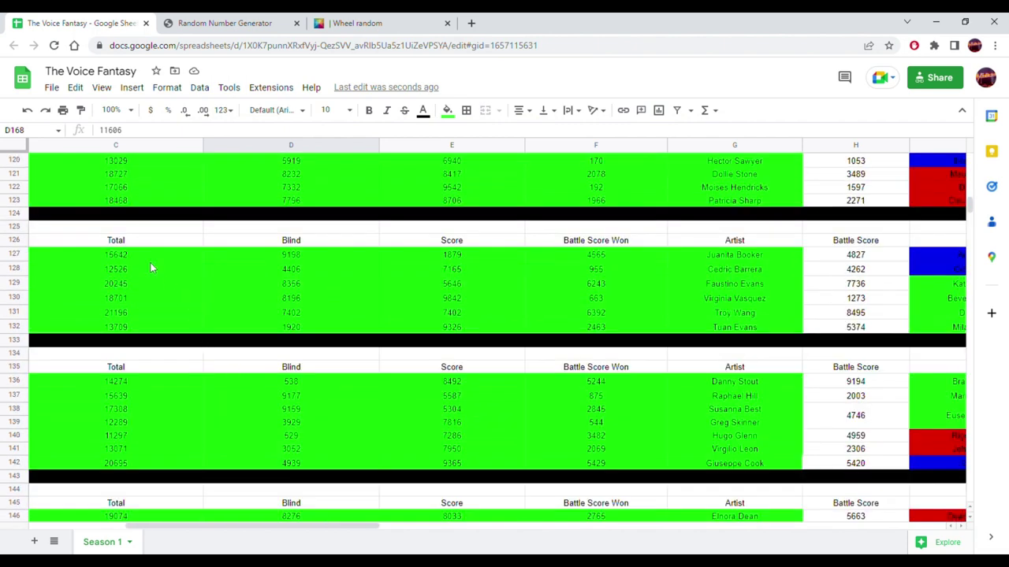
{"action": "left_click", "coordinate": [138, 257]}
{"action": "scroll", "coordinate": [276, 361], "scroll_direction": "down", "scroll_amount": 9}
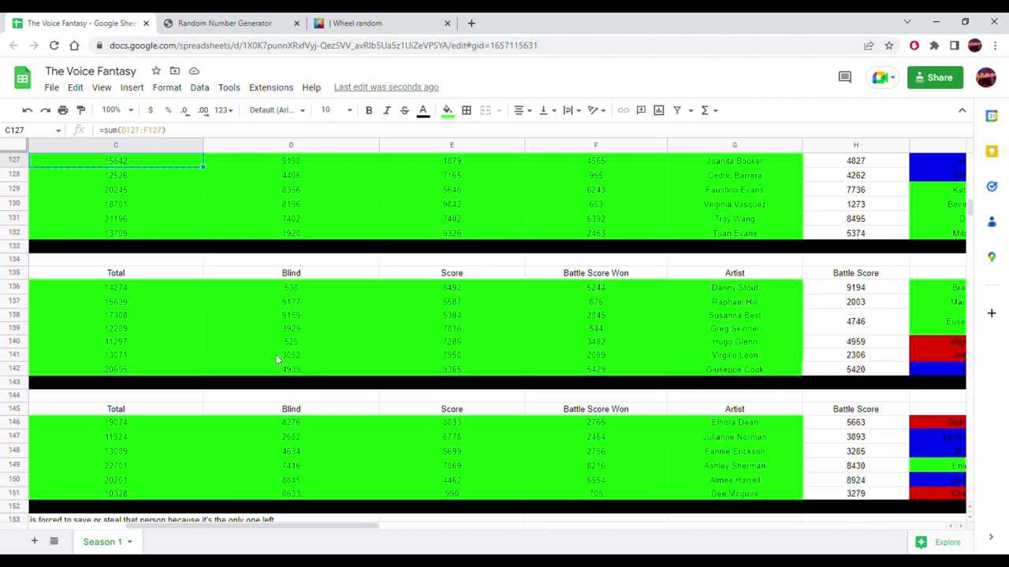
{"action": "left_click_drag", "start_coordinate": [308, 528], "coordinate": [523, 526]}
{"action": "left_click", "coordinate": [611, 471]}
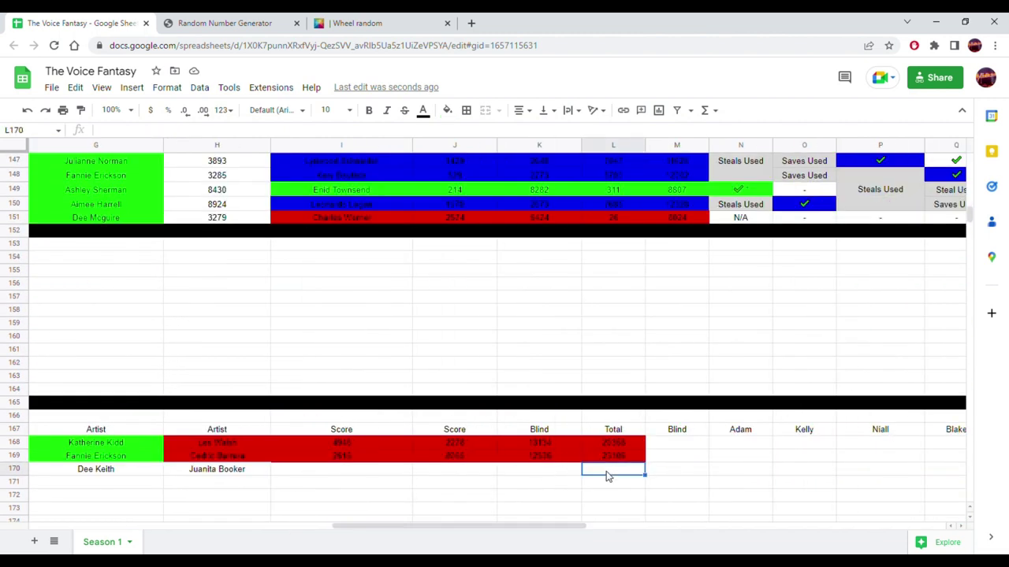
{"action": "right_click", "coordinate": [611, 471]}
{"action": "mouse_move", "coordinate": [752, 144]}
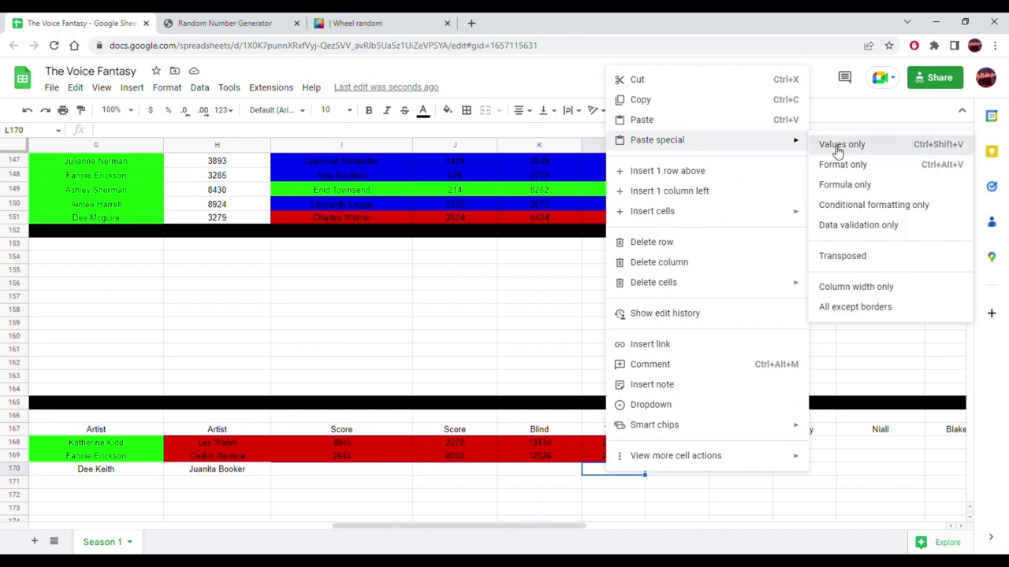
{"action": "left_click", "coordinate": [837, 145]}
- Extend the Total formula from C169 into C170 and move 15642 left into K170
{"action": "left_click_drag", "start_coordinate": [403, 528], "coordinate": [210, 531]}
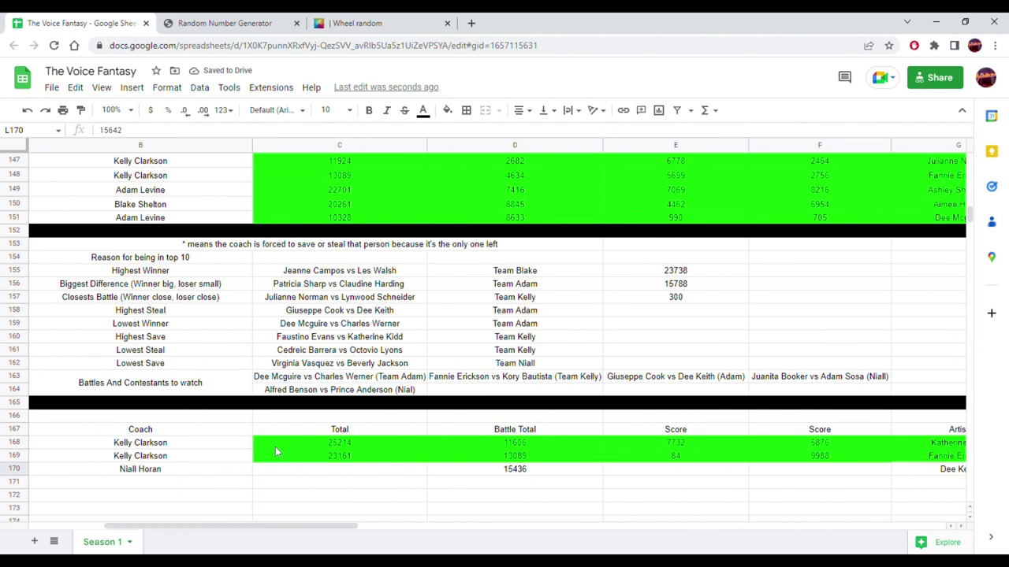
{"action": "left_click", "coordinate": [394, 458]}
{"action": "mouse_move", "coordinate": [427, 463]}
{"action": "left_mouse_down"}
{"action": "mouse_move", "coordinate": [436, 471]}
{"action": "mouse_move", "coordinate": [422, 478]}
{"action": "left_mouse_up"}
{"action": "left_click_drag", "start_coordinate": [316, 533], "coordinate": [572, 543]}
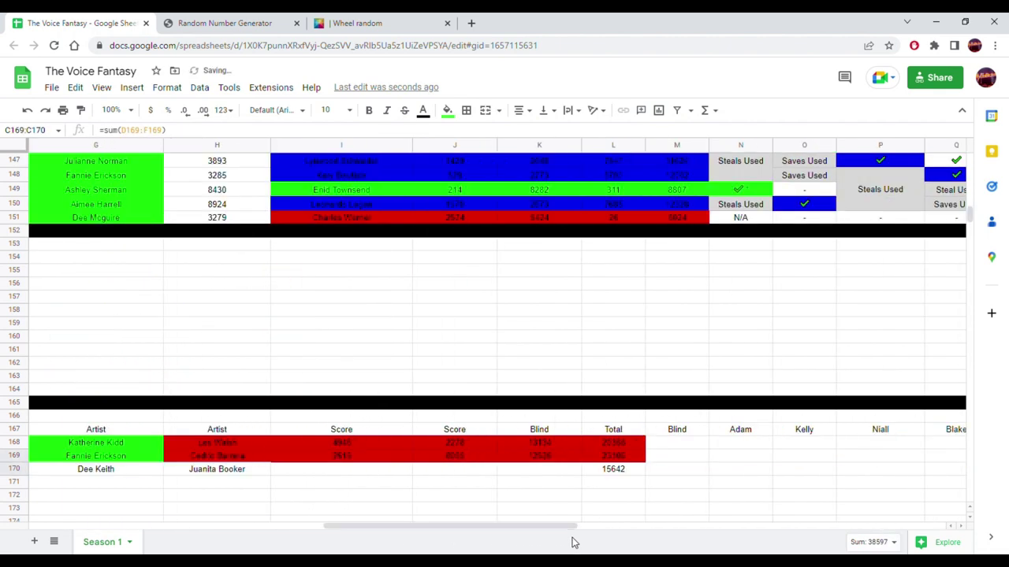
{"action": "left_click", "coordinate": [620, 467]}
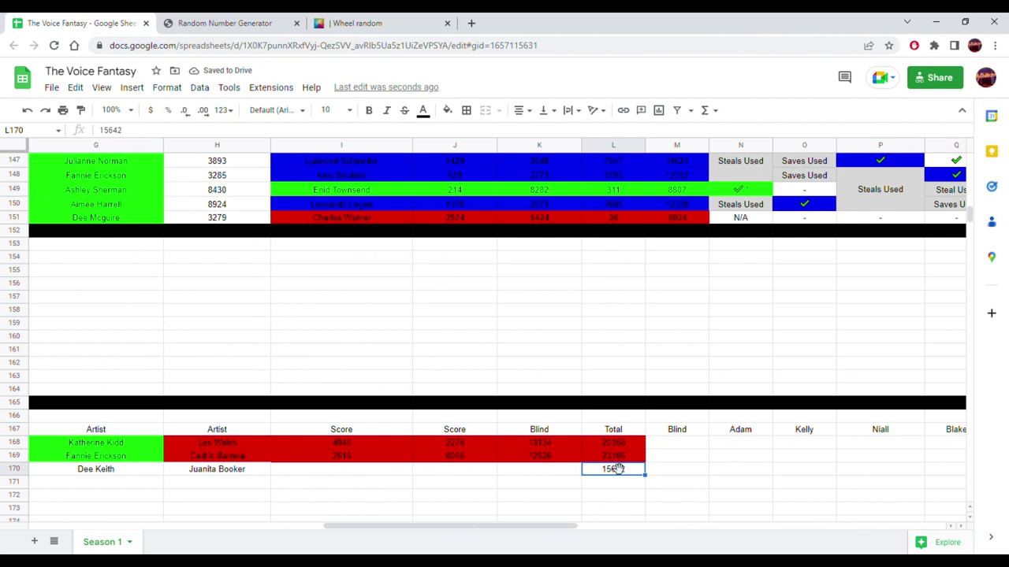
{"action": "left_click_drag", "start_coordinate": [587, 468], "coordinate": [569, 471]}
- Rename the K column's Blind heading to 'Battle Score'
{"action": "left_click", "coordinate": [551, 432]}
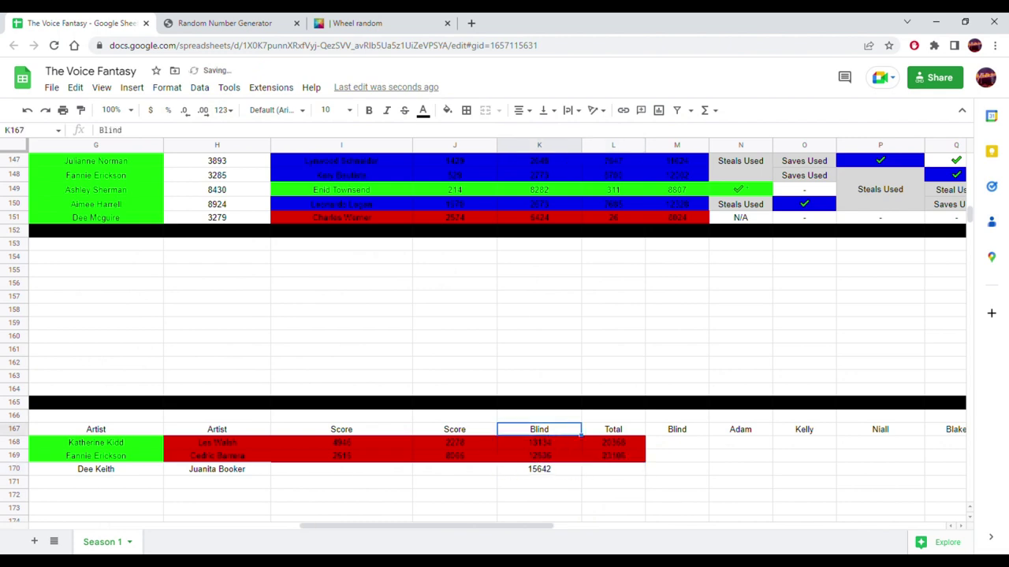
{"action": "type", "text": "Batt"}
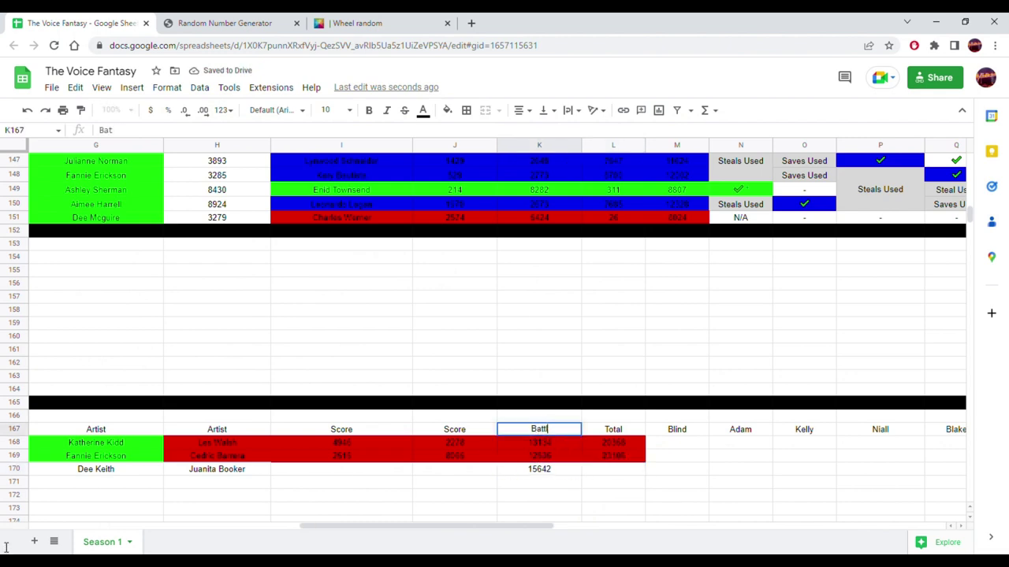
{"action": "type", "text": "le Score"}
{"action": "key", "text": "Return"}
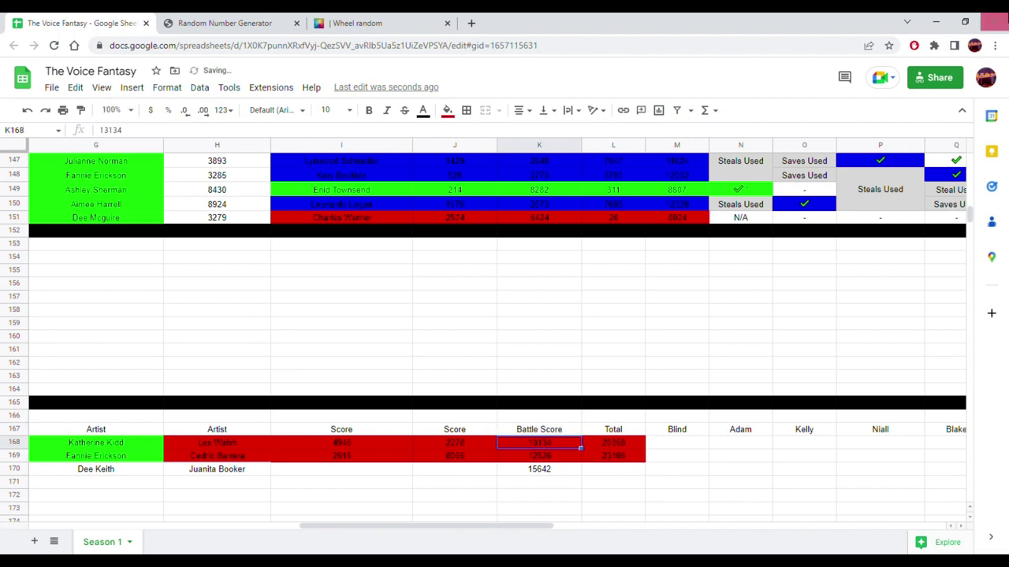
- Copy the row 169 Total formula into L170 and give that cell a white fill
{"action": "left_click", "coordinate": [642, 460]}
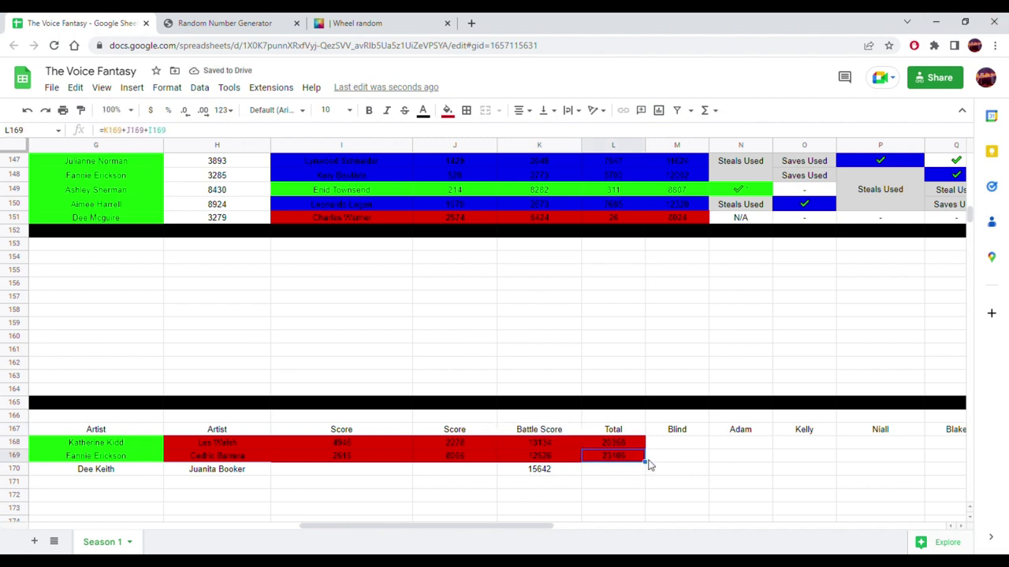
{"action": "left_click_drag", "start_coordinate": [644, 462], "coordinate": [639, 468]}
{"action": "left_click", "coordinate": [651, 458]}
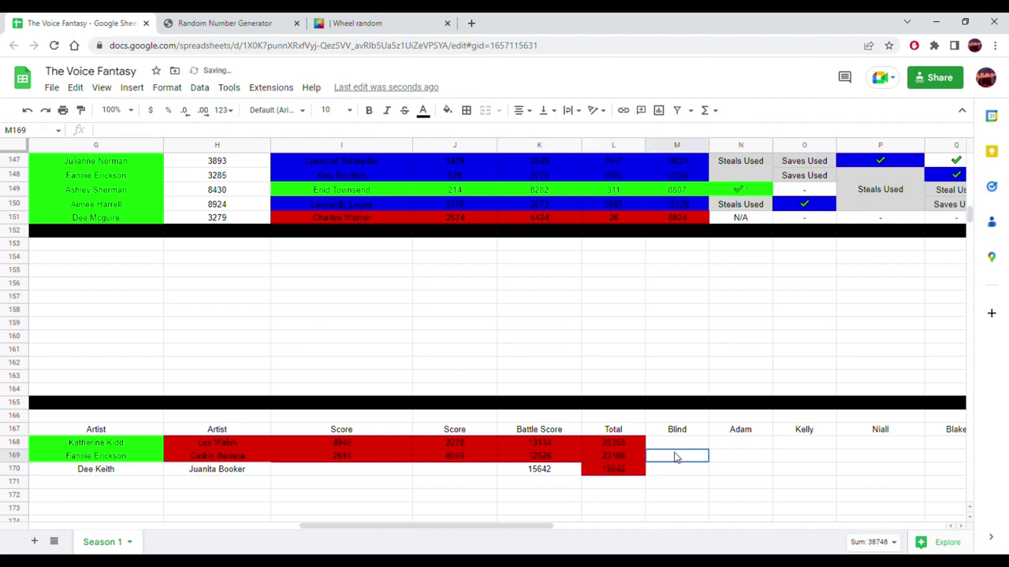
{"action": "left_click", "coordinate": [596, 474]}
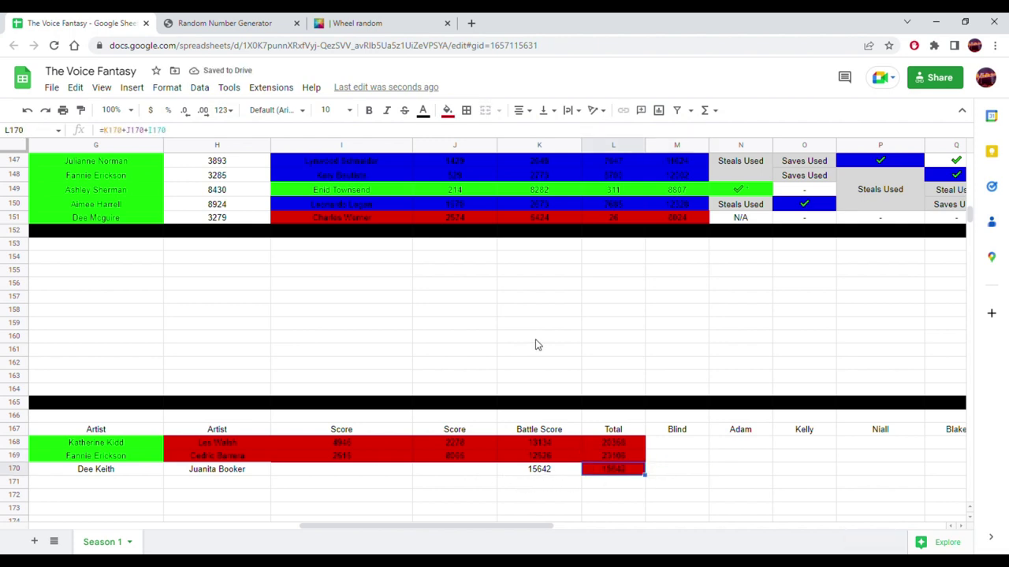
{"action": "left_click", "coordinate": [458, 113]}
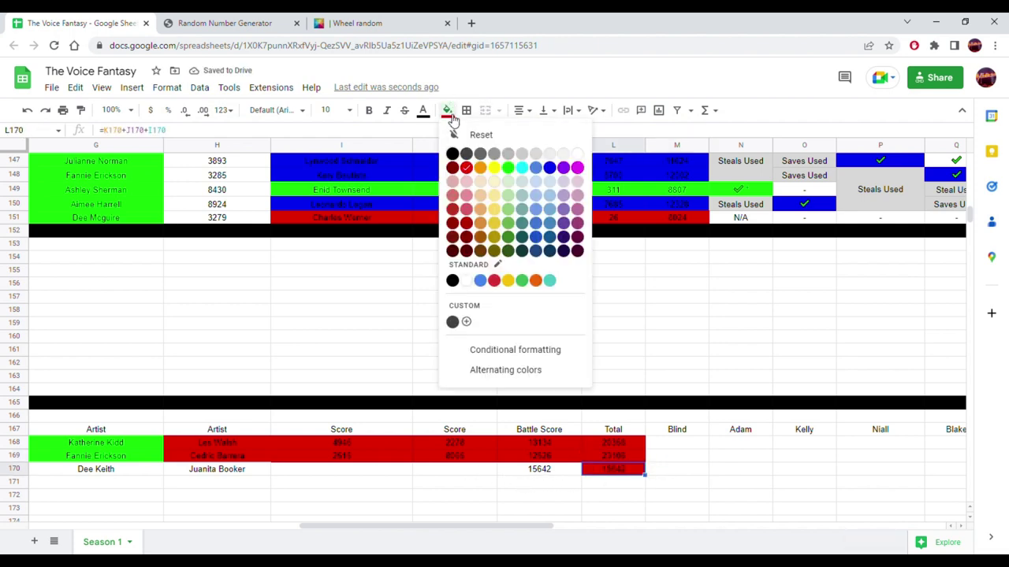
{"action": "left_click", "coordinate": [578, 152]}
{"action": "left_click_drag", "start_coordinate": [526, 517], "coordinate": [353, 517]}
{"action": "left_click", "coordinate": [180, 470]}
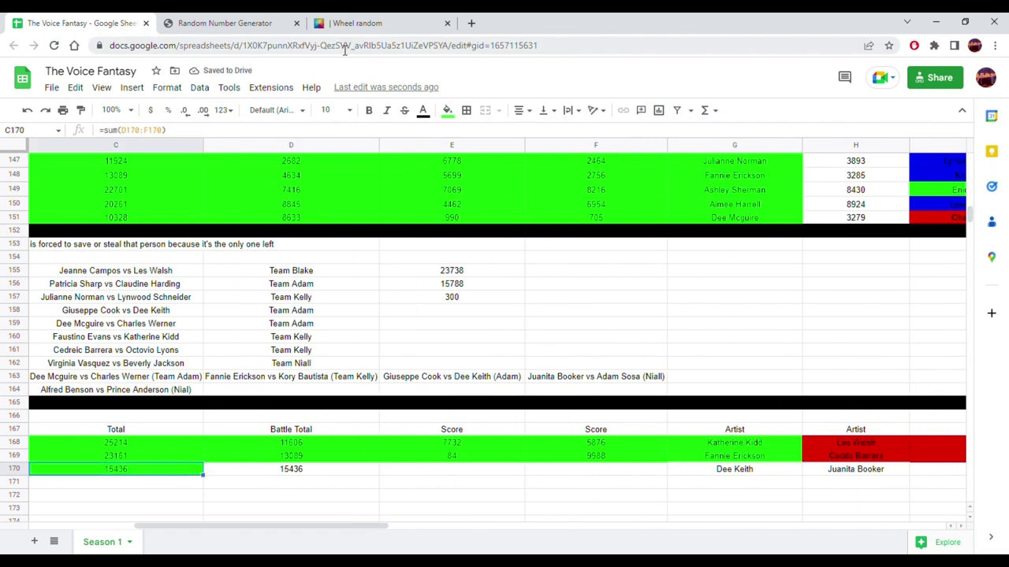
{"action": "left_click", "coordinate": [446, 110]}
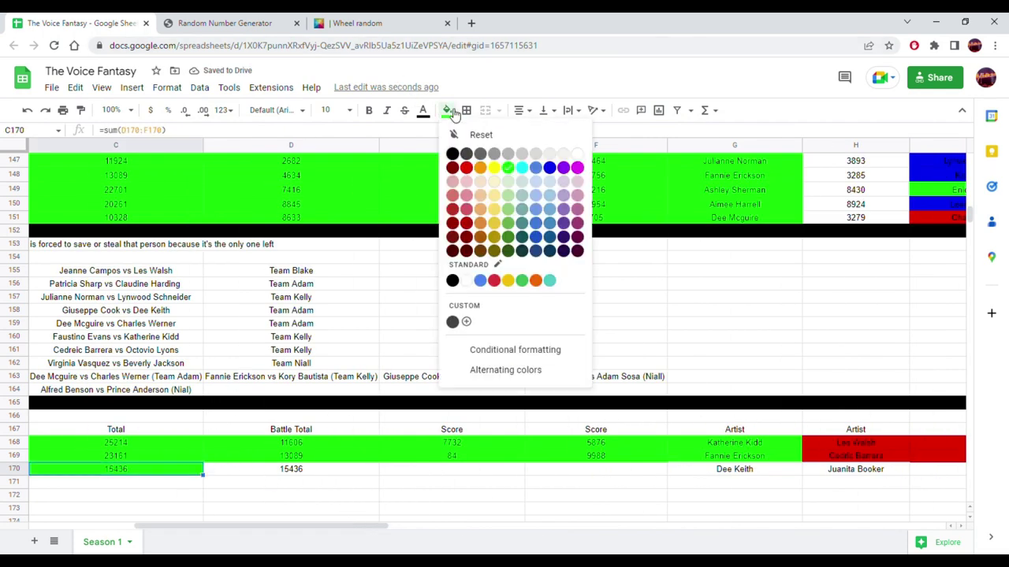
{"action": "left_click", "coordinate": [578, 153]}
- Generate random score 8889 and paste it as a value into F170
{"action": "left_click", "coordinate": [236, 23]}
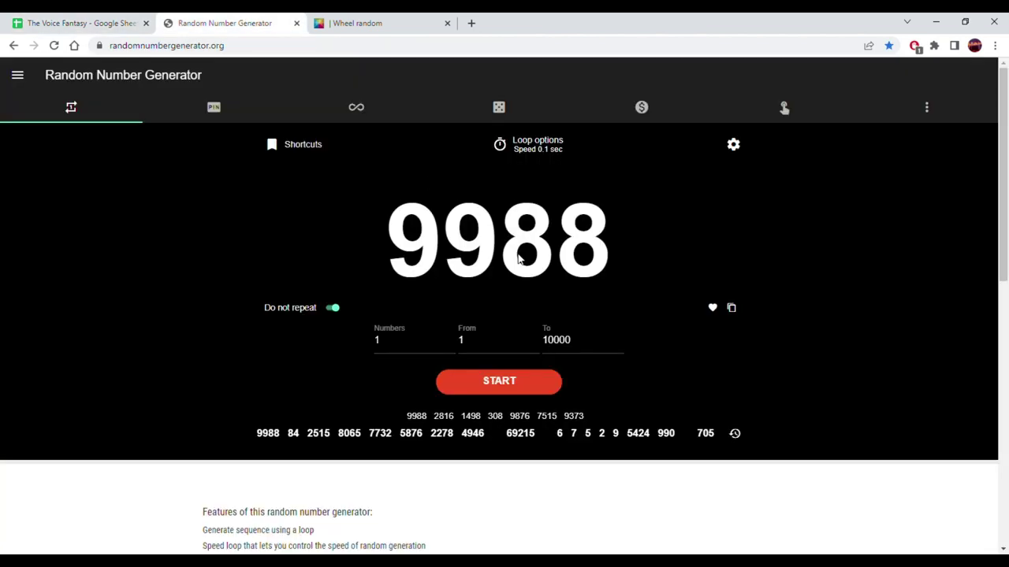
{"action": "left_click", "coordinate": [477, 387]}
{"action": "left_click", "coordinate": [731, 308]}
{"action": "left_click", "coordinate": [79, 22]}
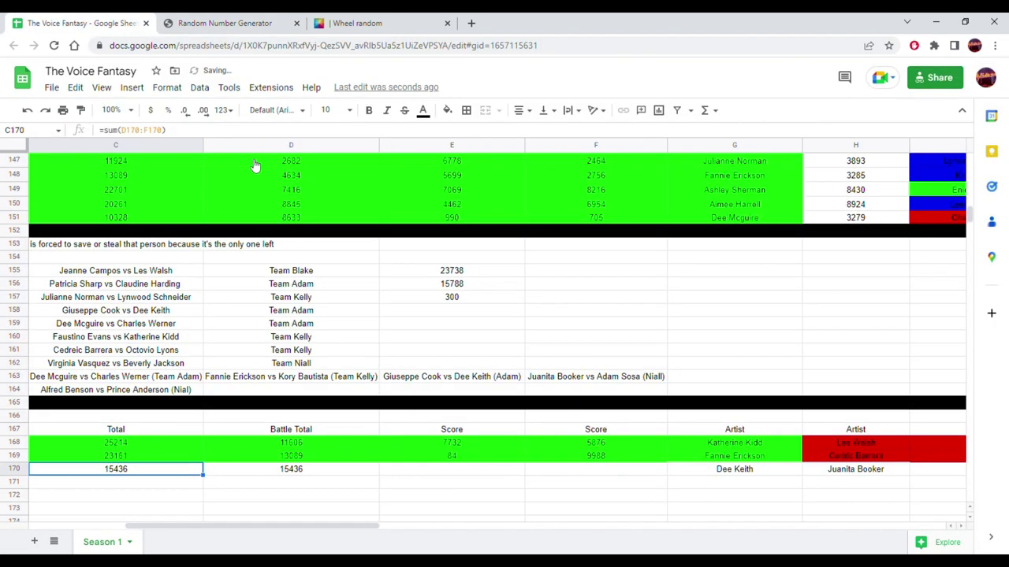
{"action": "left_click", "coordinate": [597, 469]}
{"action": "right_click", "coordinate": [597, 468]}
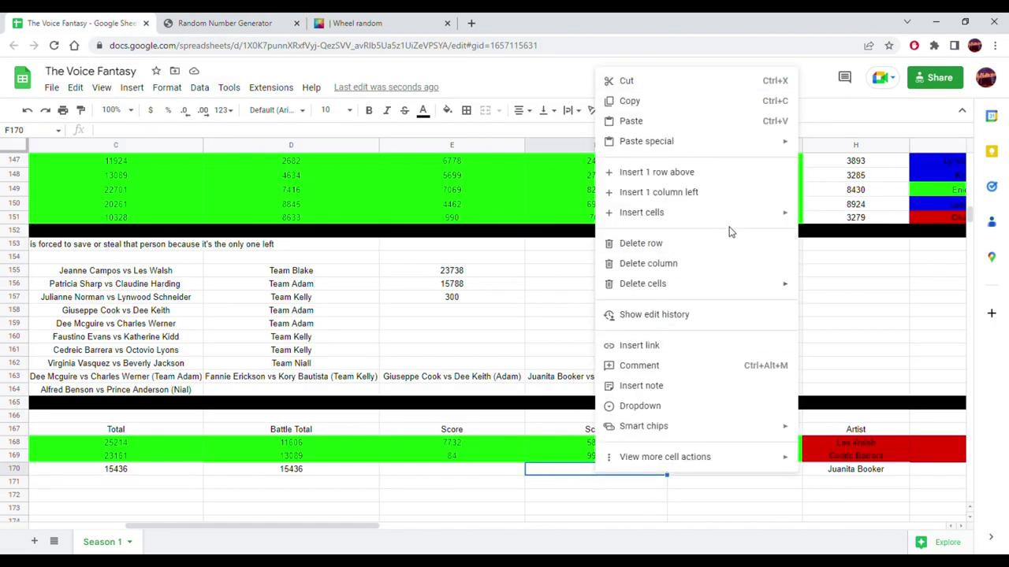
{"action": "mouse_move", "coordinate": [761, 144]}
{"action": "left_click", "coordinate": [826, 147]}
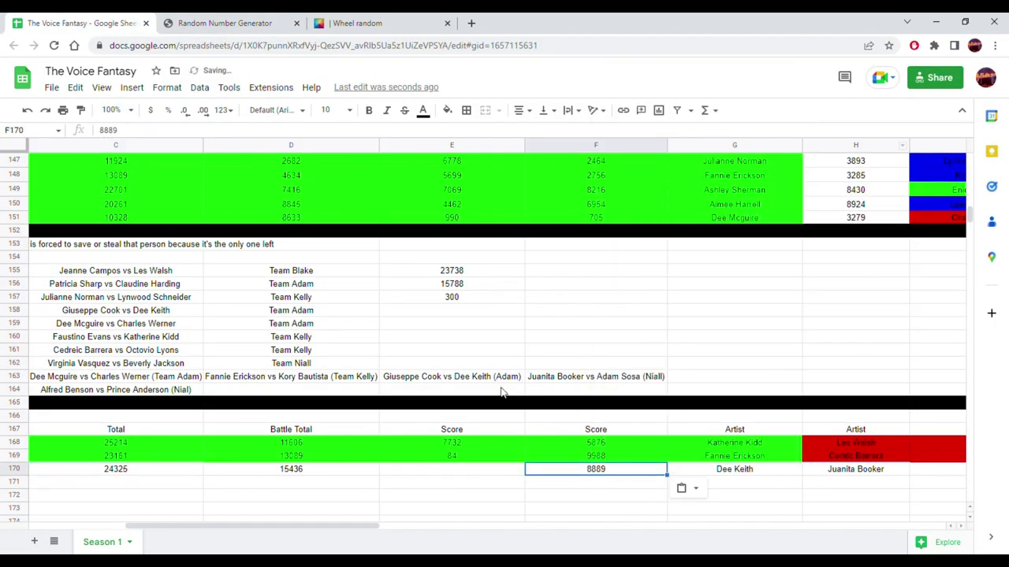
- Generate random score 4455 and paste it as a value into E170
{"action": "left_click", "coordinate": [461, 470]}
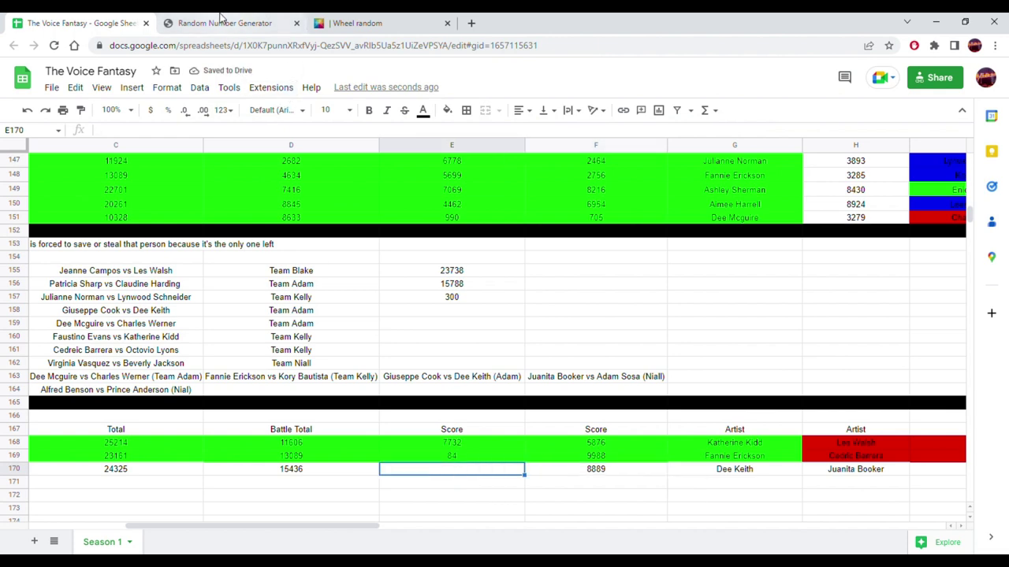
{"action": "left_click", "coordinate": [224, 23]}
{"action": "left_click", "coordinate": [473, 388]}
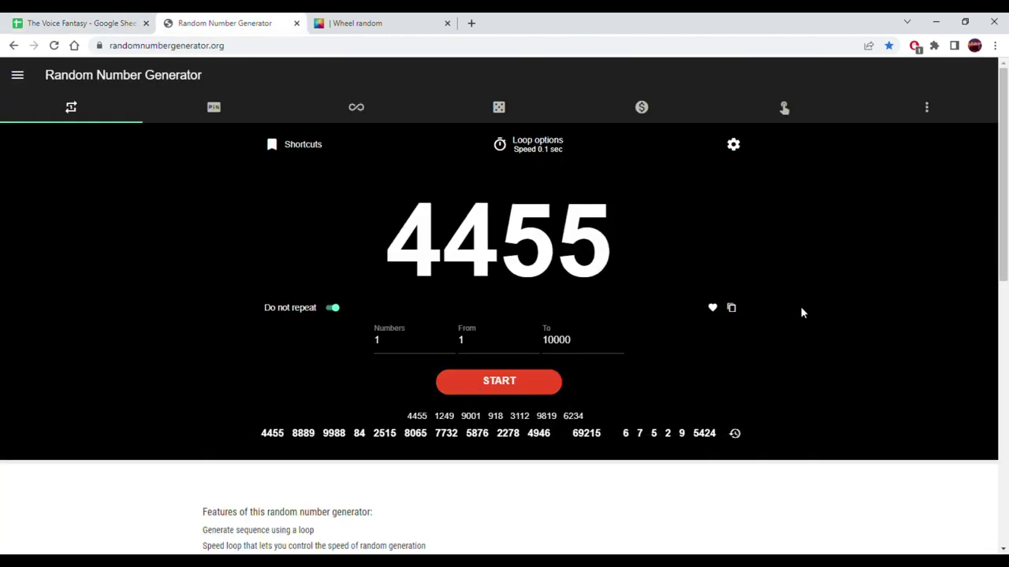
{"action": "left_click", "coordinate": [731, 308]}
{"action": "left_click", "coordinate": [31, 17]}
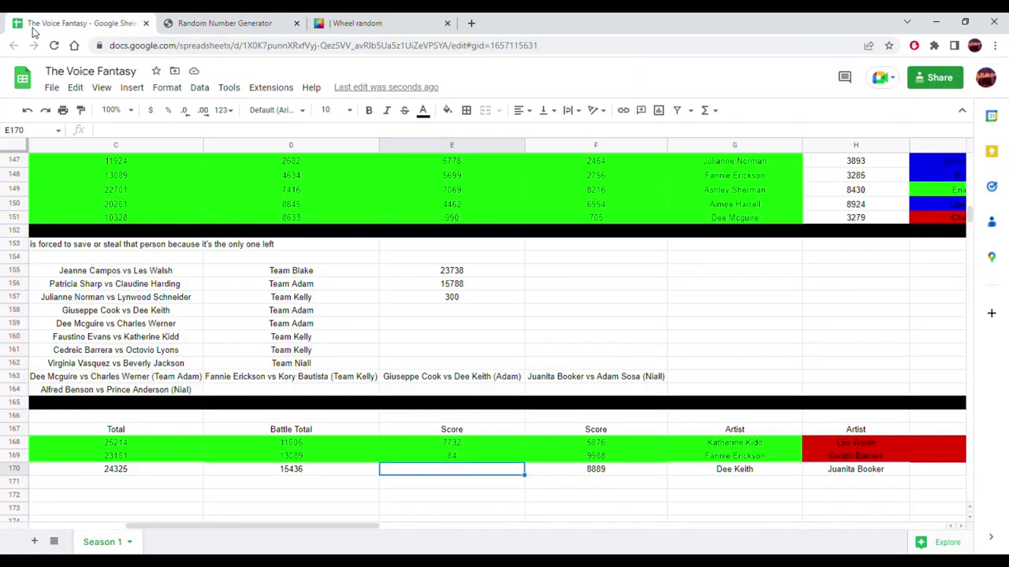
{"action": "right_click", "coordinate": [430, 477]}
{"action": "mouse_move", "coordinate": [605, 142]}
{"action": "left_click", "coordinate": [657, 147]}
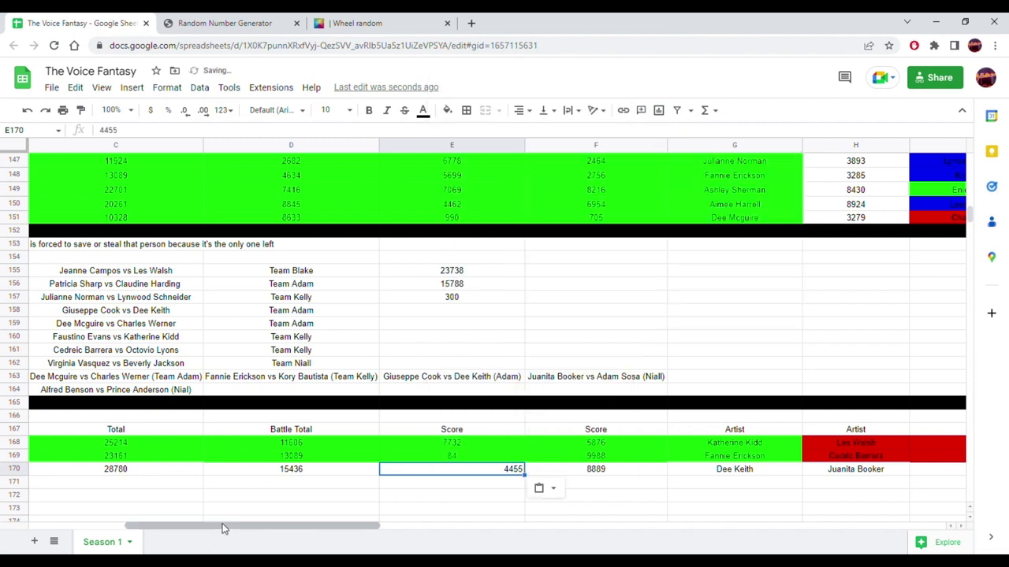
{"action": "left_click_drag", "start_coordinate": [222, 529], "coordinate": [413, 529]}
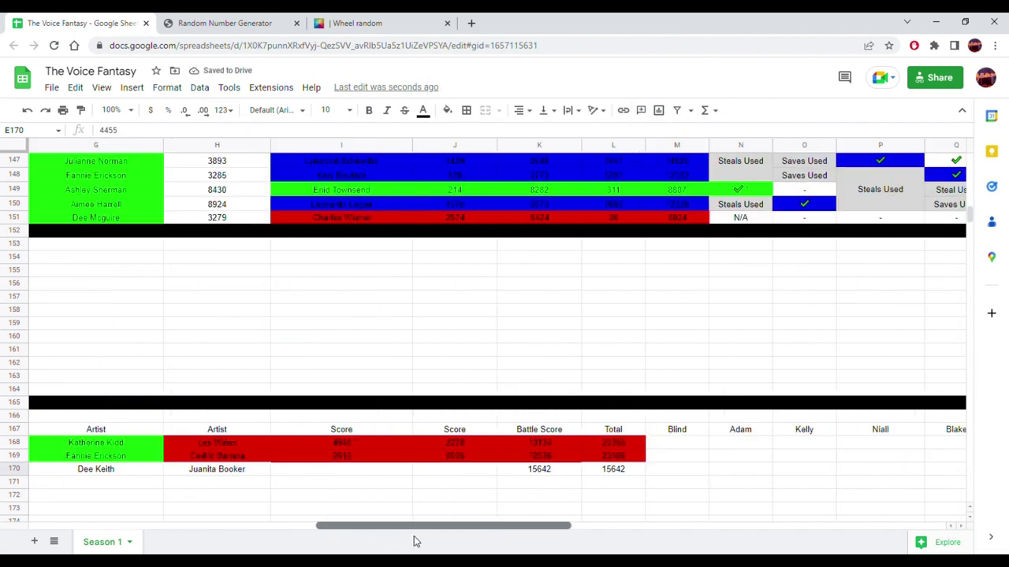
- Generate random score 3865, paste it as a value into I170, and centre it
{"action": "left_click", "coordinate": [322, 471]}
{"action": "left_click", "coordinate": [386, 19]}
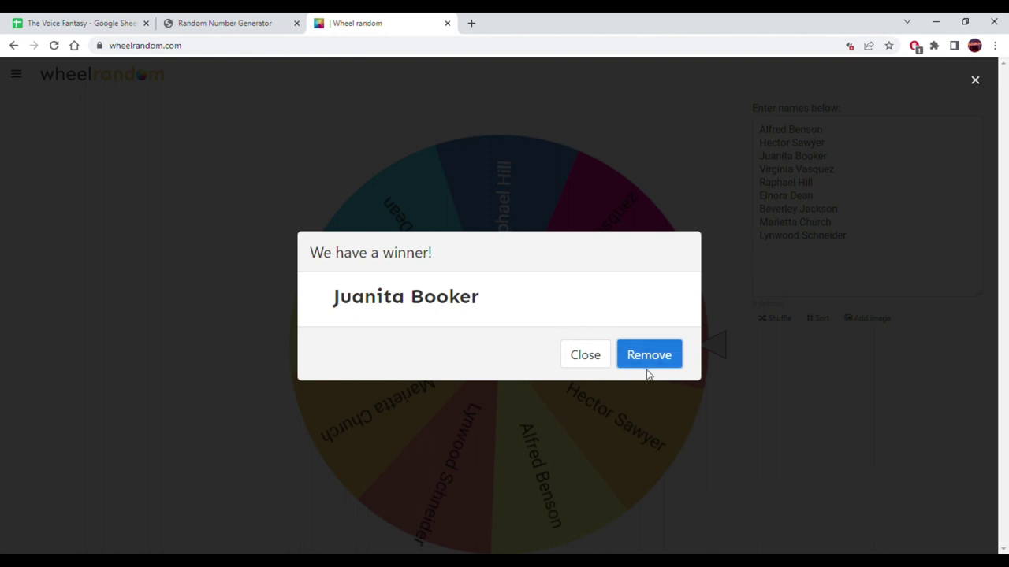
{"action": "left_click", "coordinate": [103, 20]}
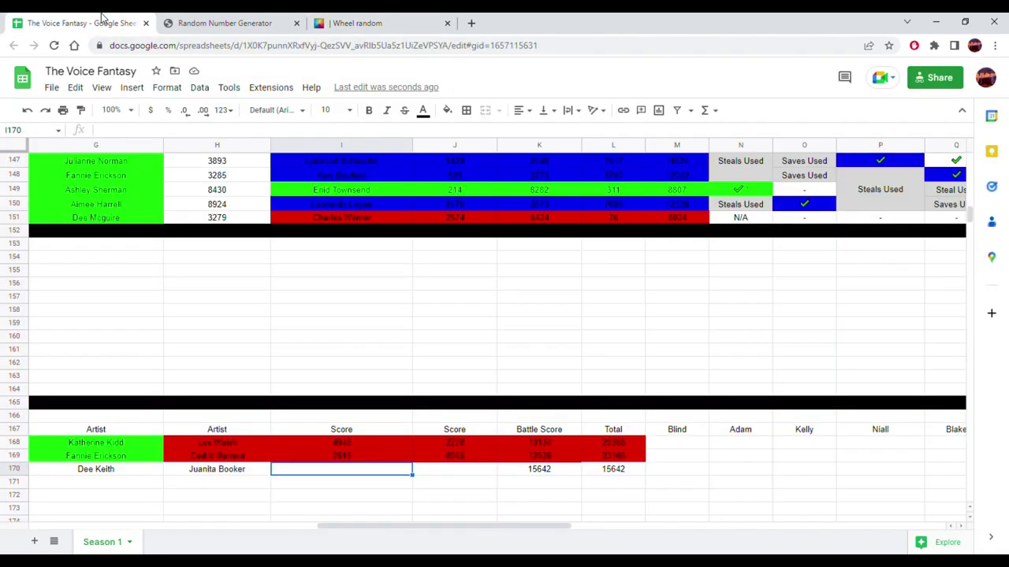
{"action": "left_click", "coordinate": [249, 20]}
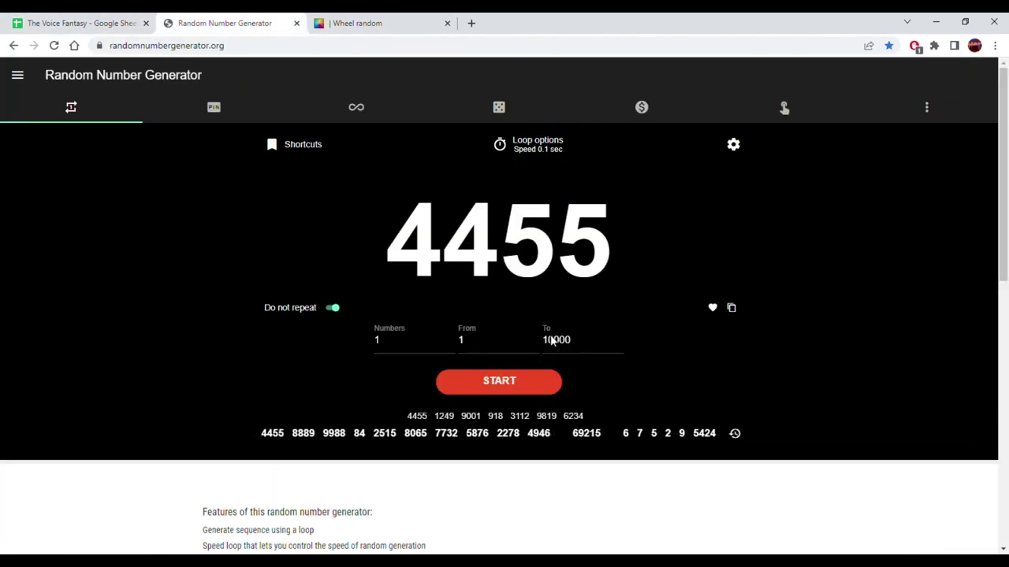
{"action": "left_click", "coordinate": [501, 383]}
{"action": "left_click", "coordinate": [502, 386]}
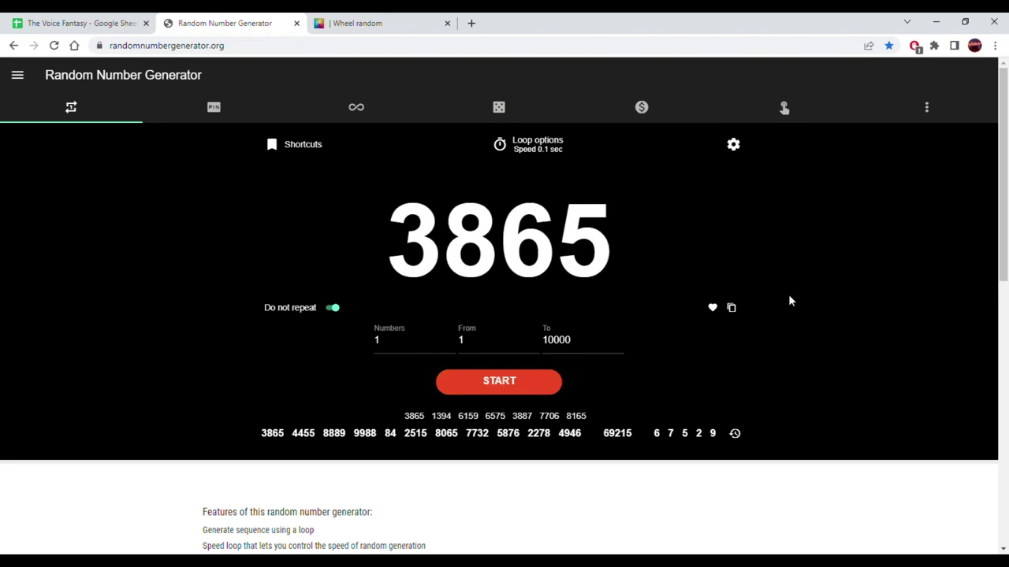
{"action": "left_click", "coordinate": [732, 309]}
{"action": "left_click", "coordinate": [31, 23]}
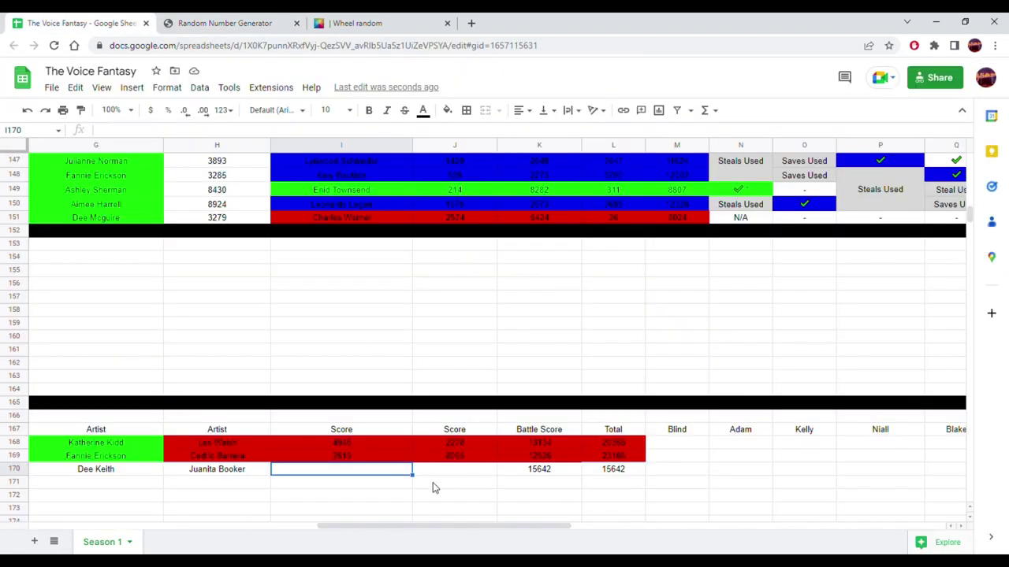
{"action": "right_click", "coordinate": [332, 475]}
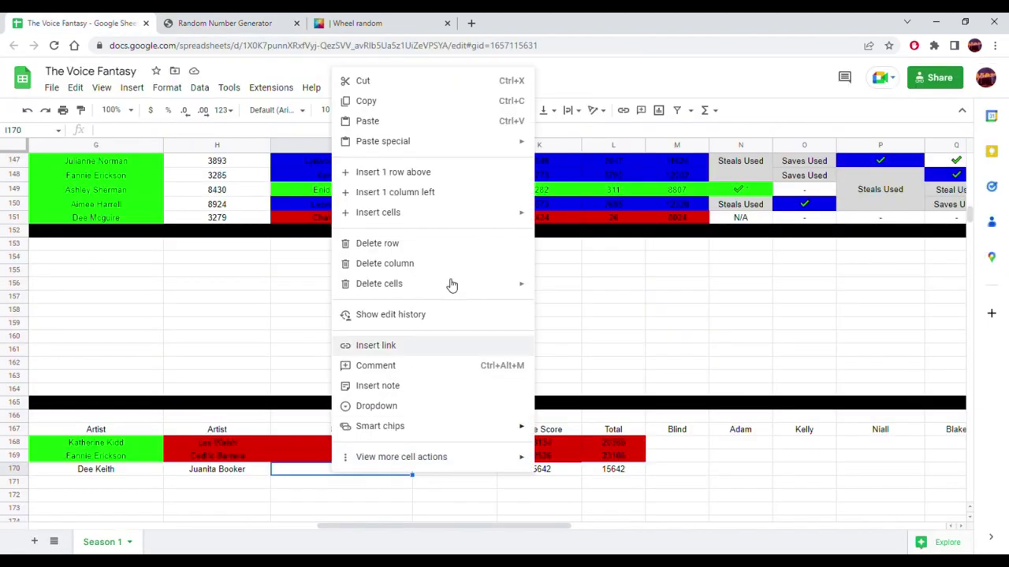
{"action": "mouse_move", "coordinate": [517, 142]}
{"action": "left_click", "coordinate": [561, 149]}
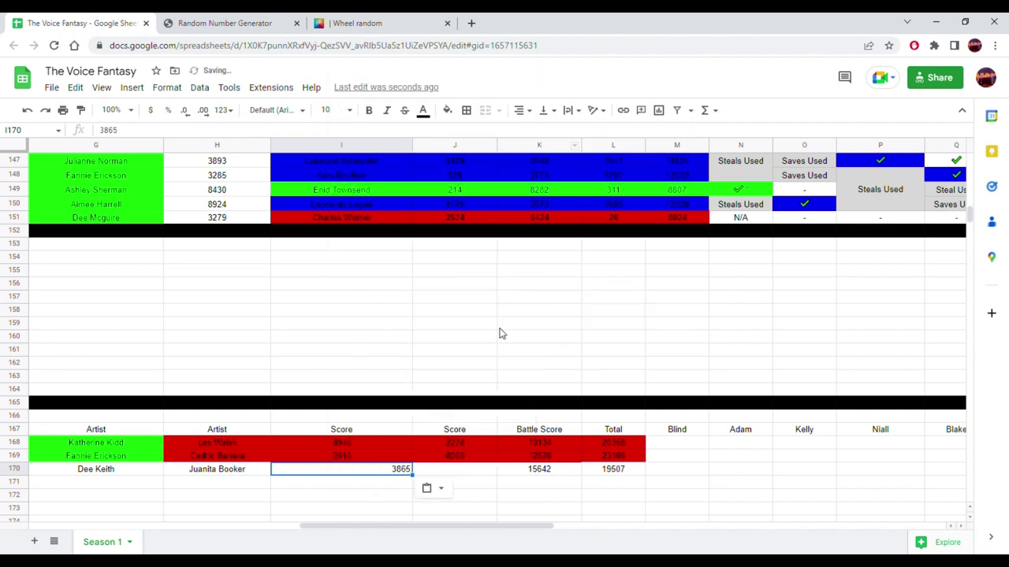
{"action": "left_click", "coordinate": [521, 109]}
{"action": "left_click", "coordinate": [536, 133]}
- Generate random score 8588, paste it as a value into J170, and centre it
{"action": "left_click", "coordinate": [453, 473]}
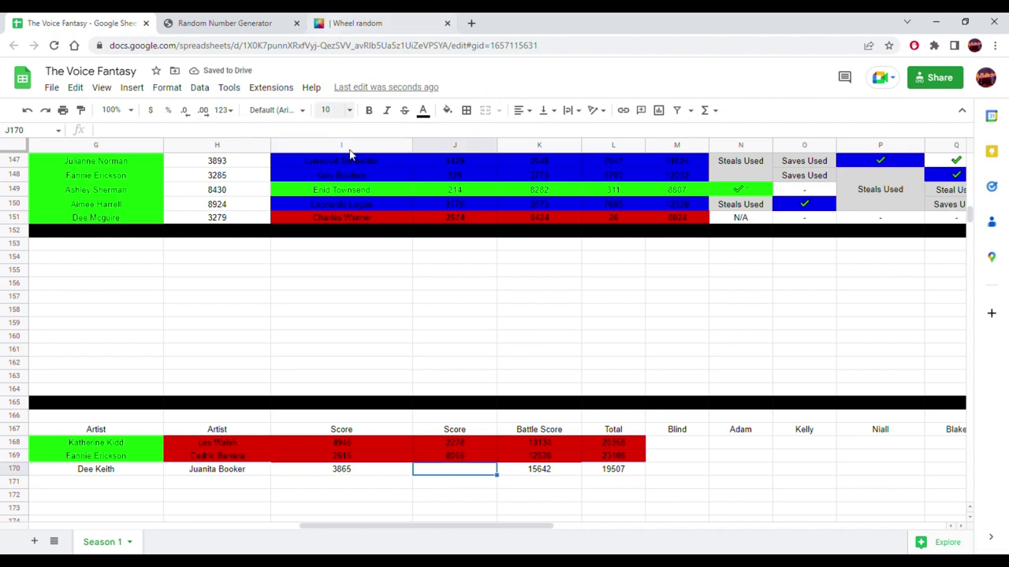
{"action": "left_click", "coordinate": [282, 25]}
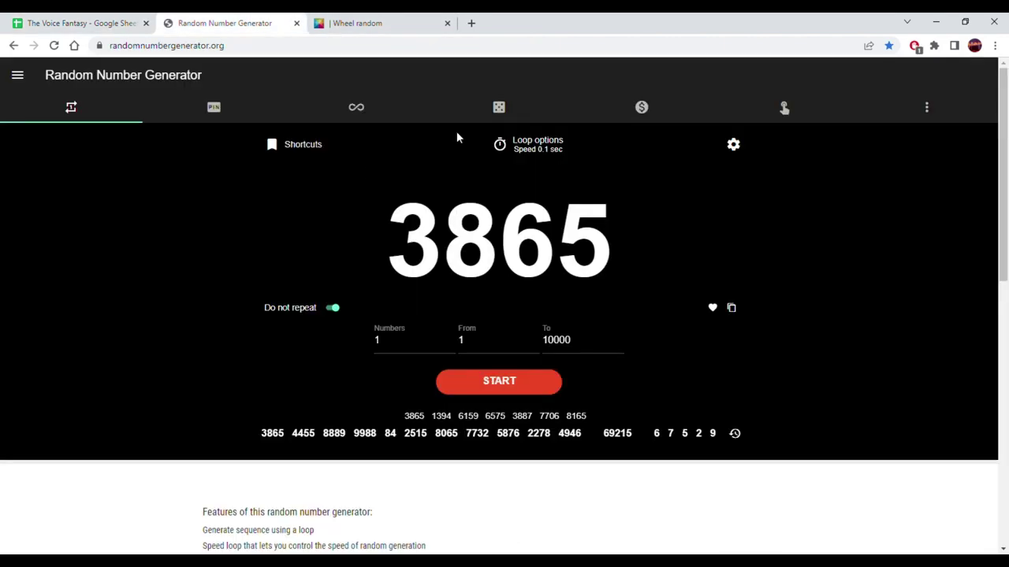
{"action": "left_click", "coordinate": [468, 372]}
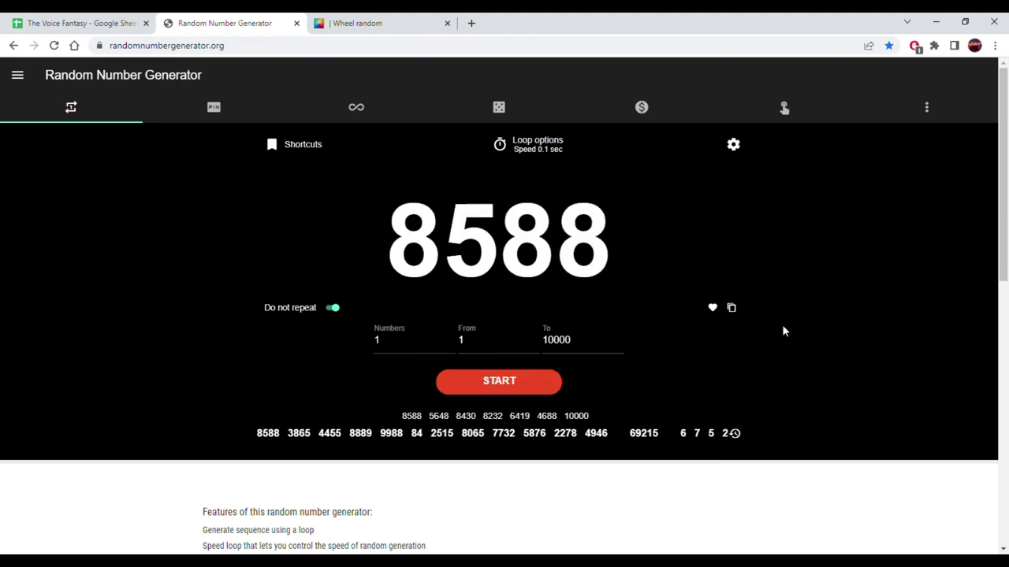
{"action": "left_click", "coordinate": [731, 309]}
{"action": "left_click", "coordinate": [79, 22]}
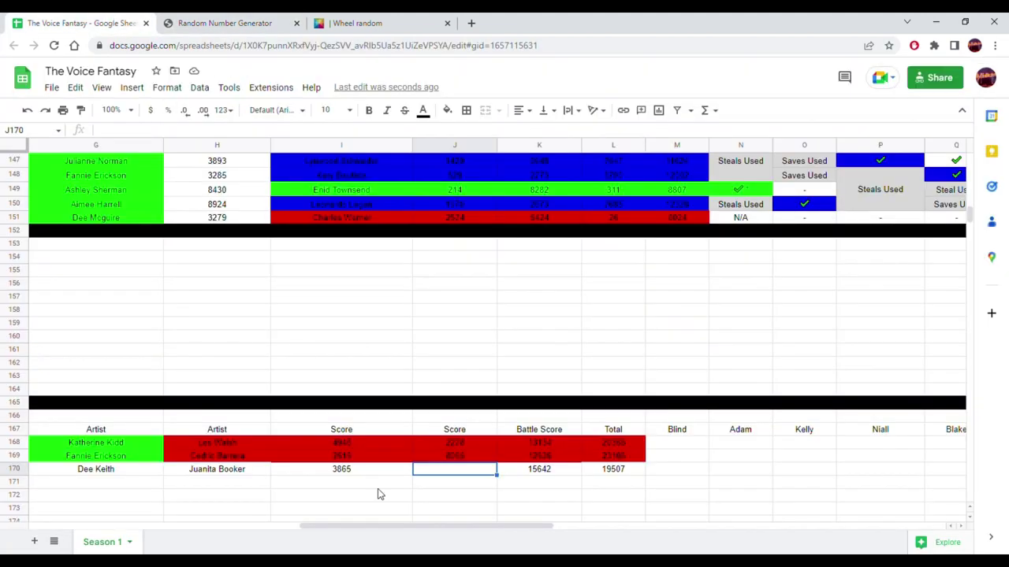
{"action": "right_click", "coordinate": [456, 471]}
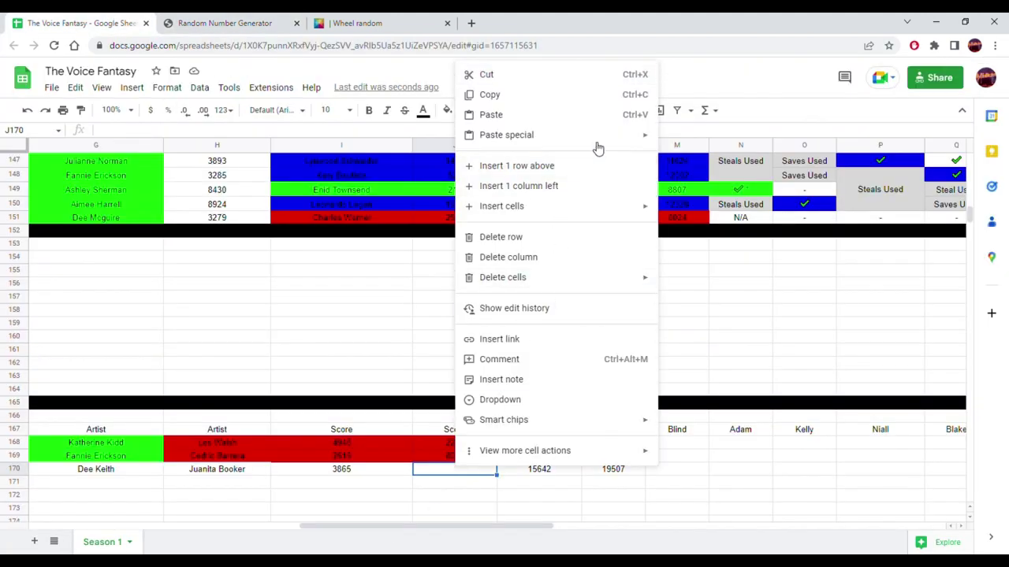
{"action": "mouse_move", "coordinate": [646, 135]}
{"action": "left_click", "coordinate": [683, 142]}
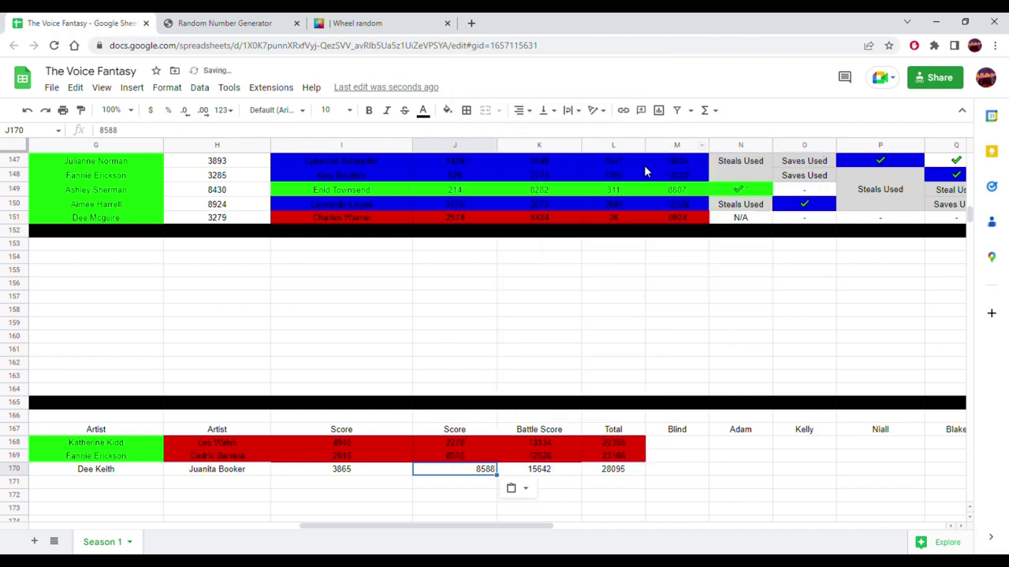
{"action": "left_click", "coordinate": [532, 110]}
{"action": "left_click", "coordinate": [535, 132]}
{"action": "left_click_drag", "start_coordinate": [471, 526], "coordinate": [358, 547]}
{"action": "left_click_drag", "start_coordinate": [441, 476], "coordinate": [334, 473]}
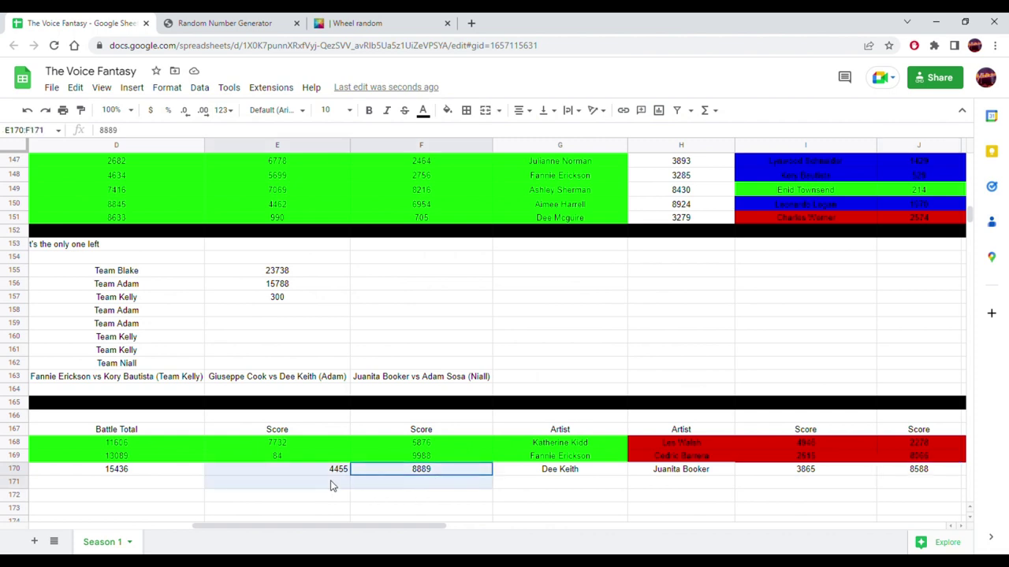
{"action": "left_click", "coordinate": [516, 111]}
{"action": "left_click", "coordinate": [535, 129]}
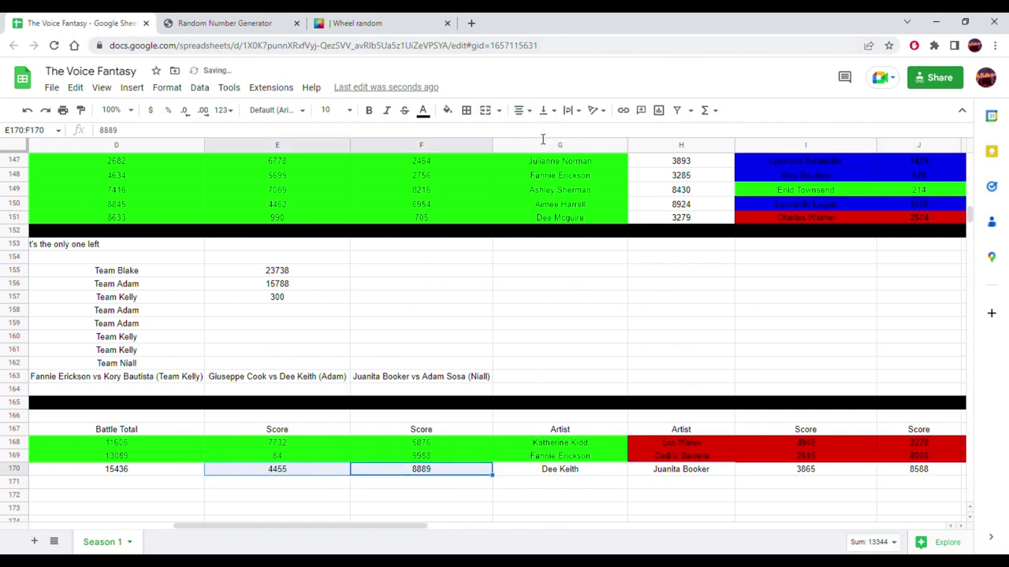
{"action": "left_click_drag", "start_coordinate": [583, 473], "coordinate": [288, 478]}
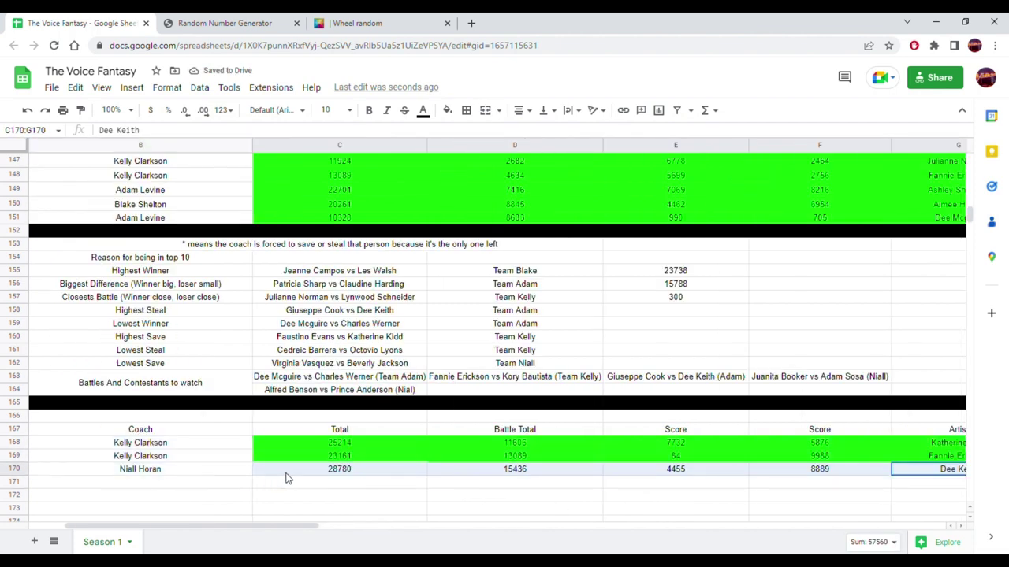
{"action": "left_click", "coordinate": [447, 112]}
{"action": "left_click", "coordinate": [508, 167]}
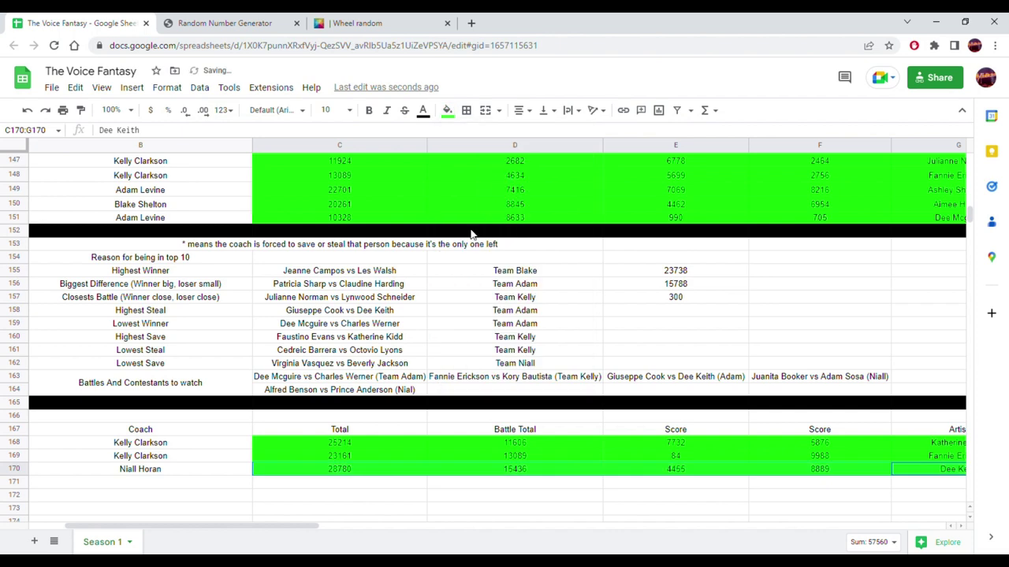
{"action": "left_click_drag", "start_coordinate": [315, 526], "coordinate": [543, 544]}
{"action": "left_click_drag", "start_coordinate": [396, 473], "coordinate": [745, 473]}
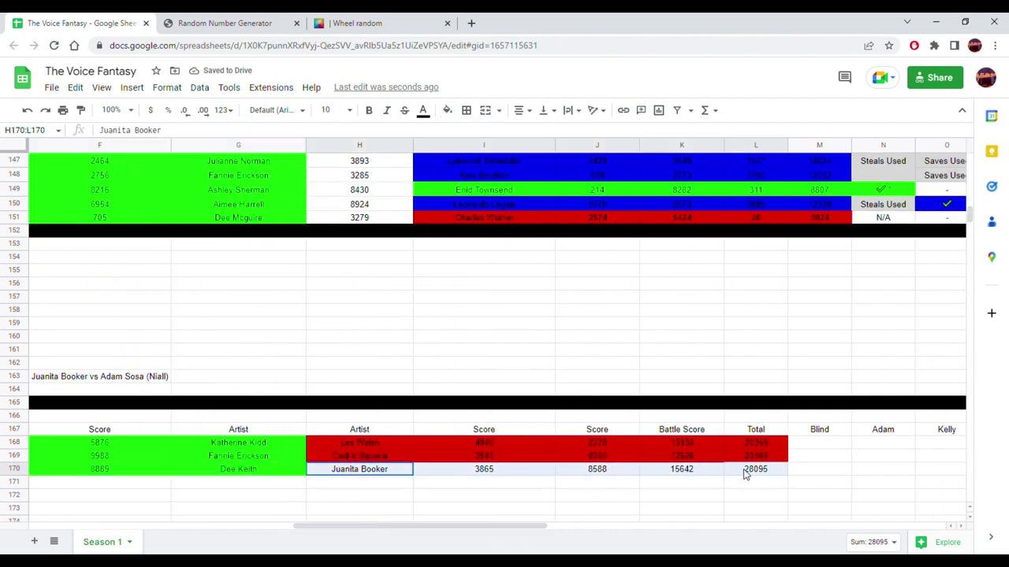
{"action": "left_click", "coordinate": [446, 110]}
{"action": "left_click", "coordinate": [468, 167]}
{"action": "left_click", "coordinate": [446, 311]}
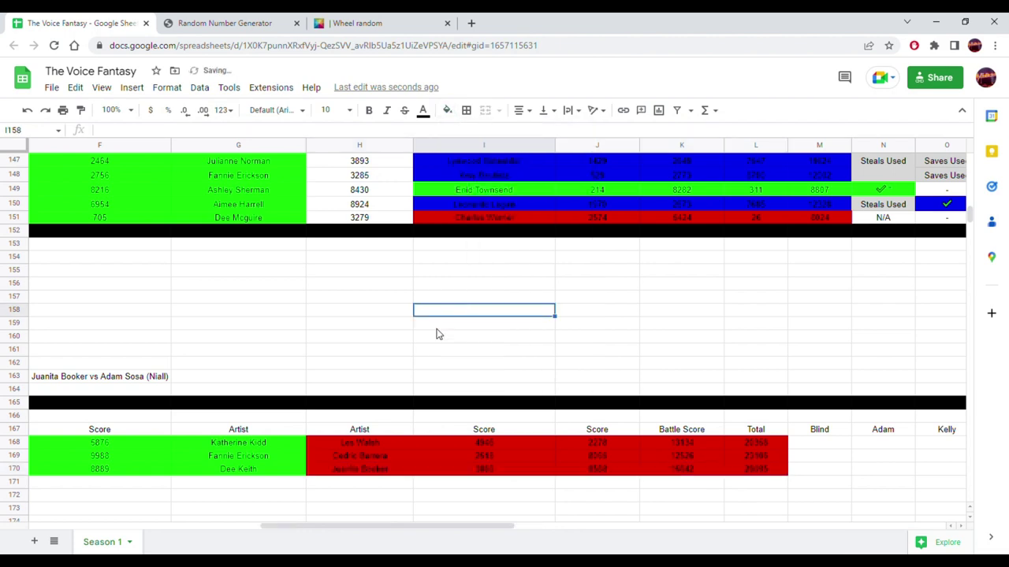
{"action": "left_click", "coordinate": [267, 471]}
{"action": "left_click_drag", "start_coordinate": [338, 525], "coordinate": [163, 524]}
{"action": "scroll", "coordinate": [209, 412], "scroll_direction": "up", "scroll_amount": 15}
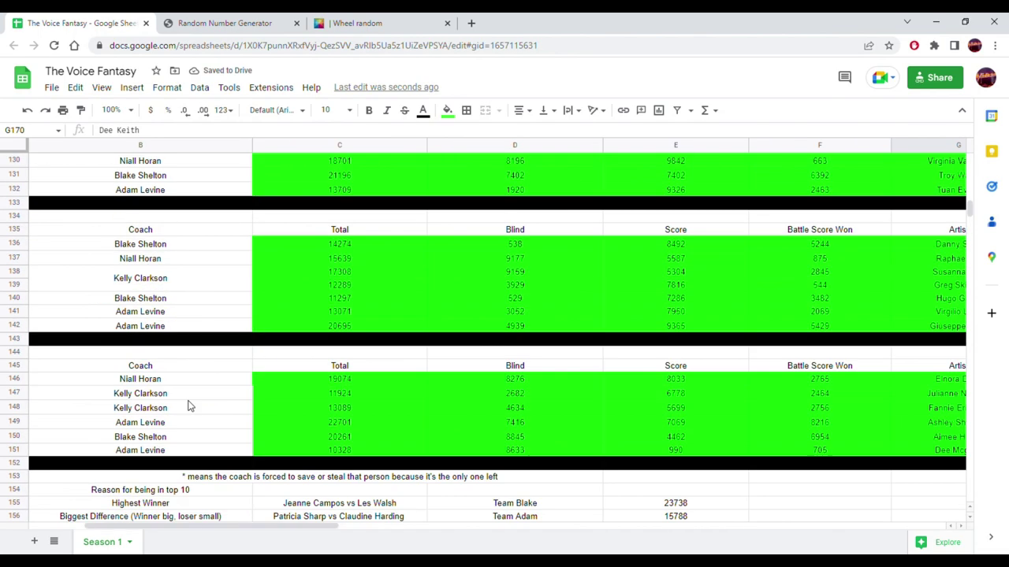
{"action": "scroll", "coordinate": [186, 405], "scroll_direction": "up", "scroll_amount": 15}
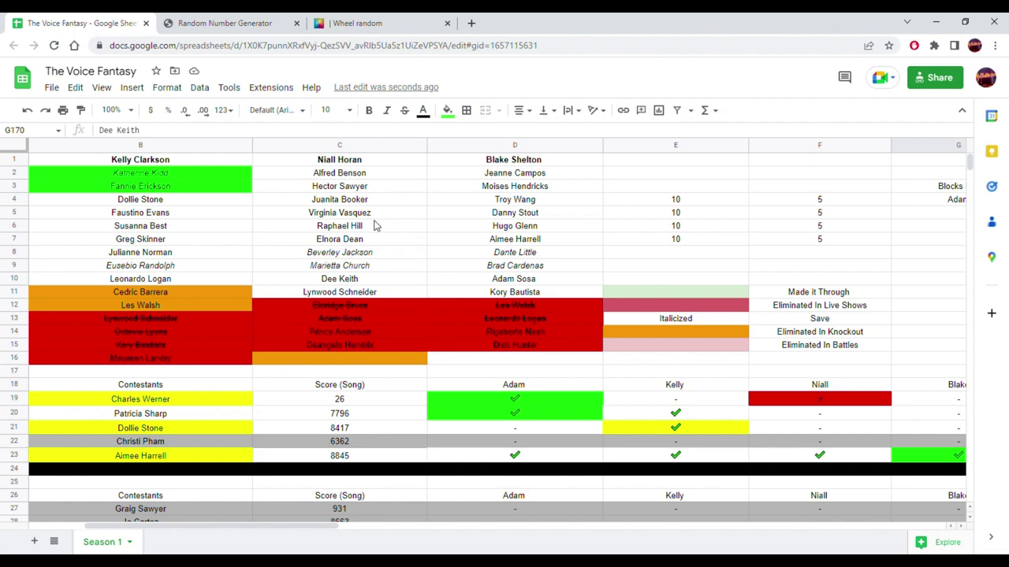
{"action": "left_click", "coordinate": [351, 283]}
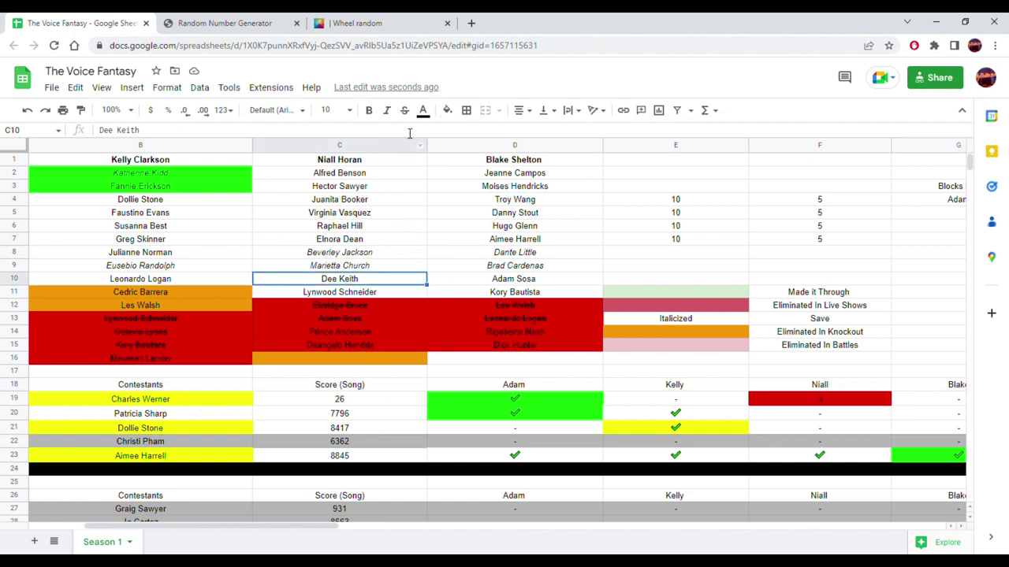
{"action": "left_click", "coordinate": [446, 110]}
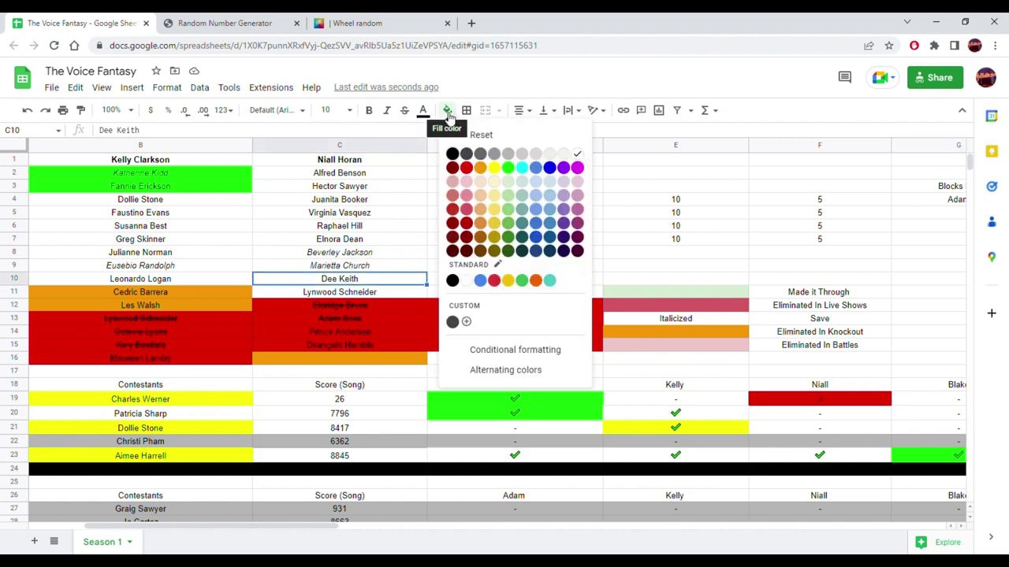
{"action": "left_click", "coordinate": [509, 168]}
{"action": "left_click_drag", "start_coordinate": [386, 283], "coordinate": [367, 361]}
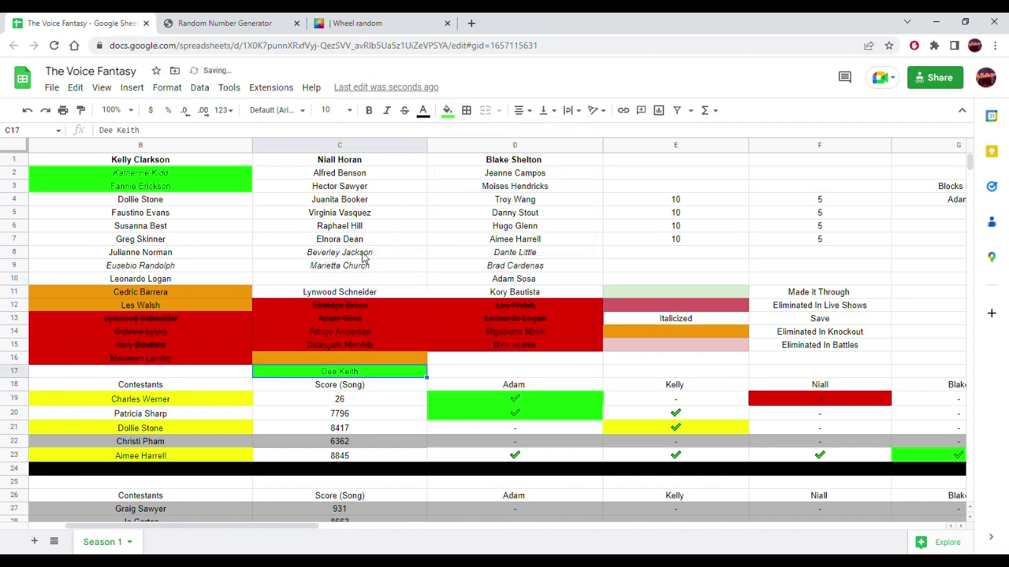
{"action": "left_click", "coordinate": [346, 293]}
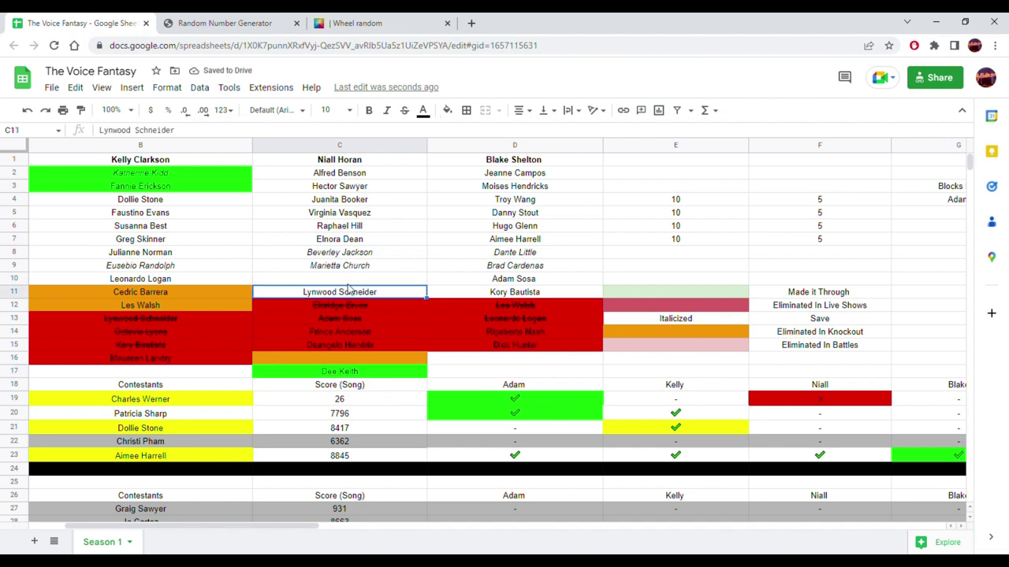
{"action": "left_click_drag", "start_coordinate": [348, 283], "coordinate": [348, 281]}
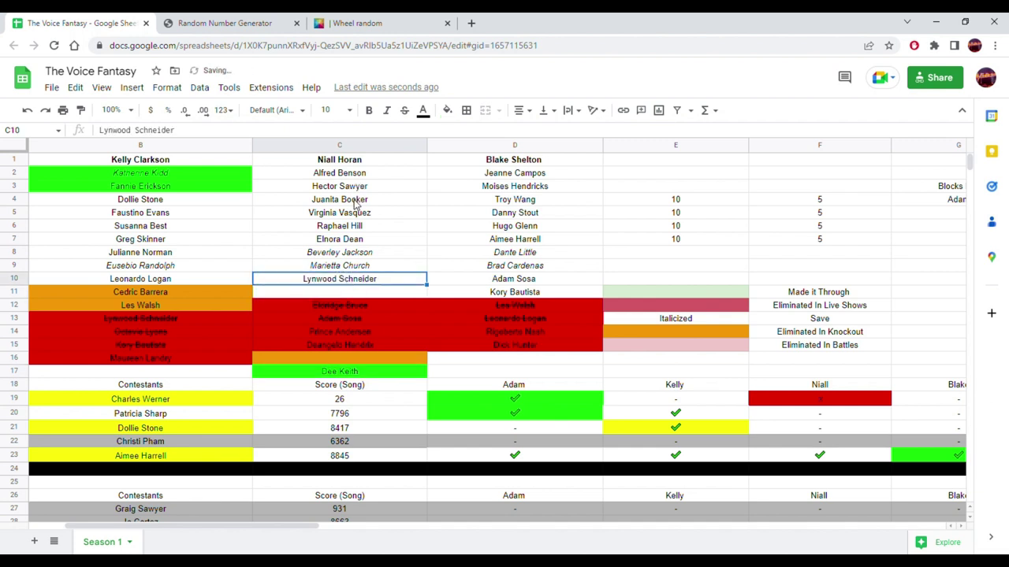
{"action": "left_click", "coordinate": [356, 203]}
{"action": "left_click_drag", "start_coordinate": [362, 199], "coordinate": [346, 298]}
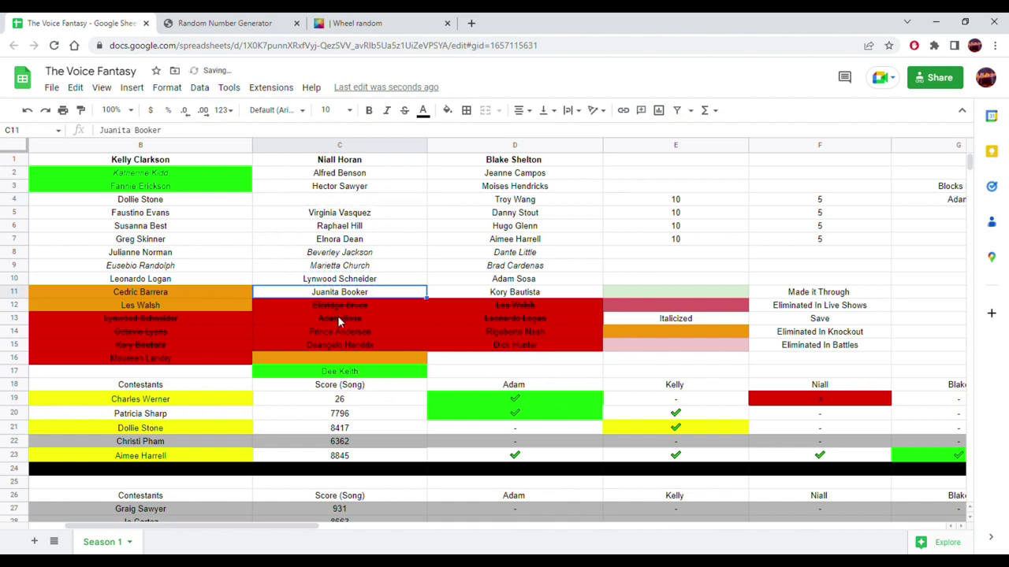
{"action": "left_click", "coordinate": [448, 111]}
{"action": "left_click", "coordinate": [468, 186]}
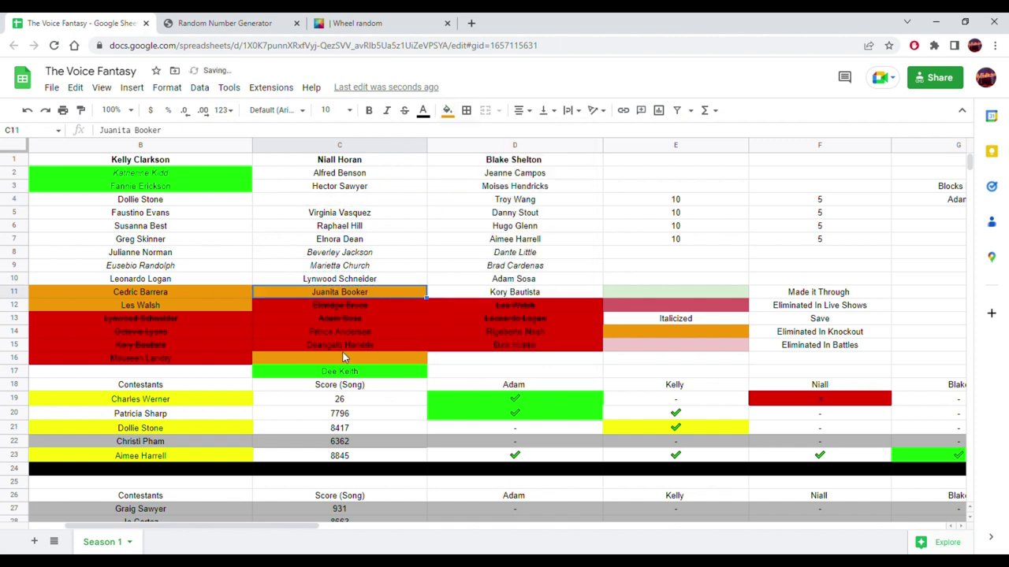
{"action": "left_click", "coordinate": [337, 375]}
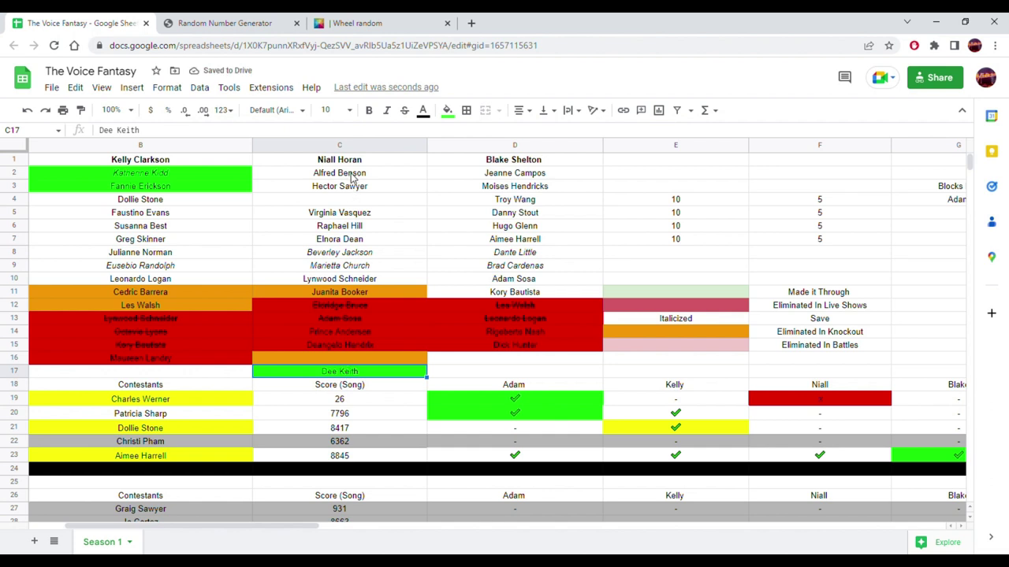
{"action": "left_click_drag", "start_coordinate": [350, 175], "coordinate": [345, 213]}
{"action": "left_click", "coordinate": [344, 375]}
{"action": "left_click_drag", "start_coordinate": [350, 374], "coordinate": [329, 181]}
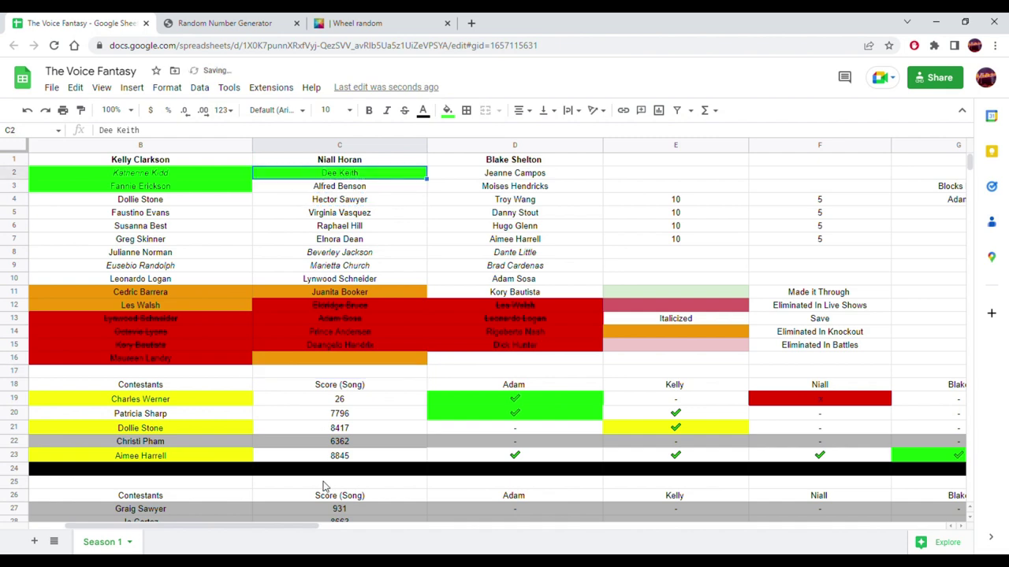
{"action": "left_click_drag", "start_coordinate": [289, 528], "coordinate": [239, 525]}
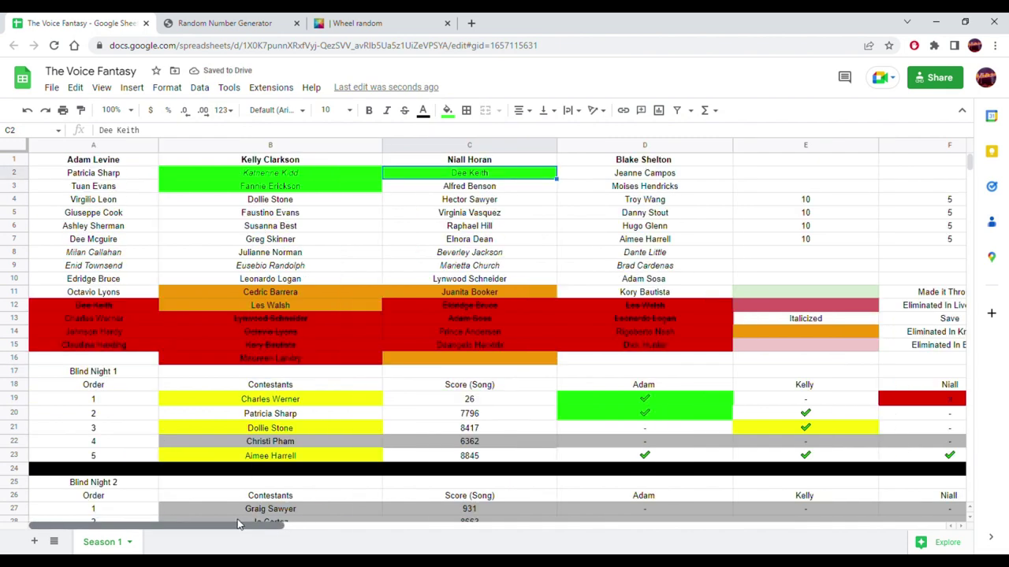
{"action": "left_click_drag", "start_coordinate": [239, 525], "coordinate": [339, 524]}
- Go down to the Knockout 1 table, select empty coach cell B171, then return to the Random Number Generator
{"action": "scroll", "coordinate": [413, 350], "scroll_direction": "down", "scroll_amount": 5}
{"action": "scroll", "coordinate": [410, 353], "scroll_direction": "down", "scroll_amount": 20}
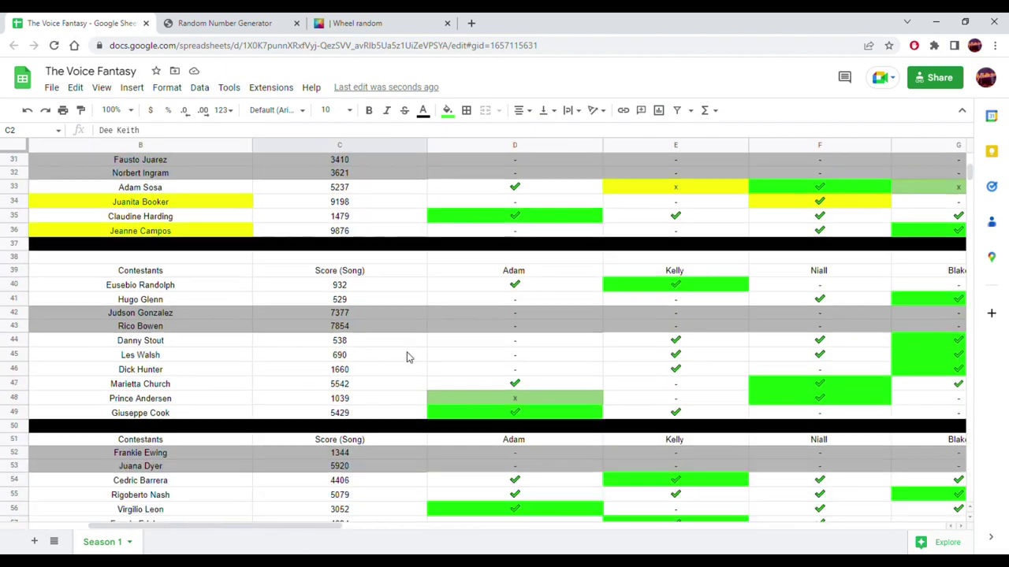
{"action": "scroll", "coordinate": [400, 360], "scroll_direction": "down", "scroll_amount": 18}
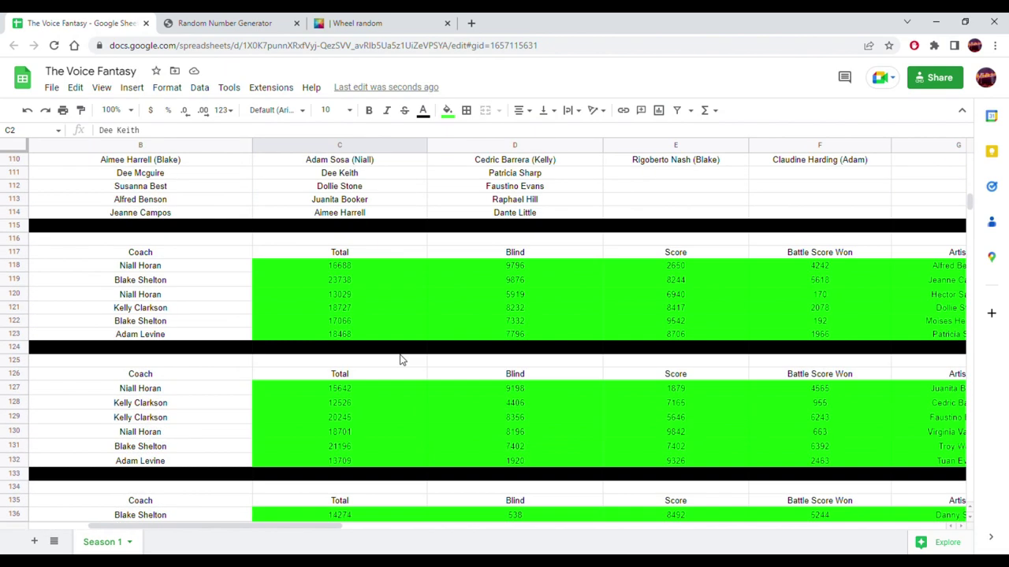
{"action": "scroll", "coordinate": [398, 359], "scroll_direction": "down", "scroll_amount": 2}
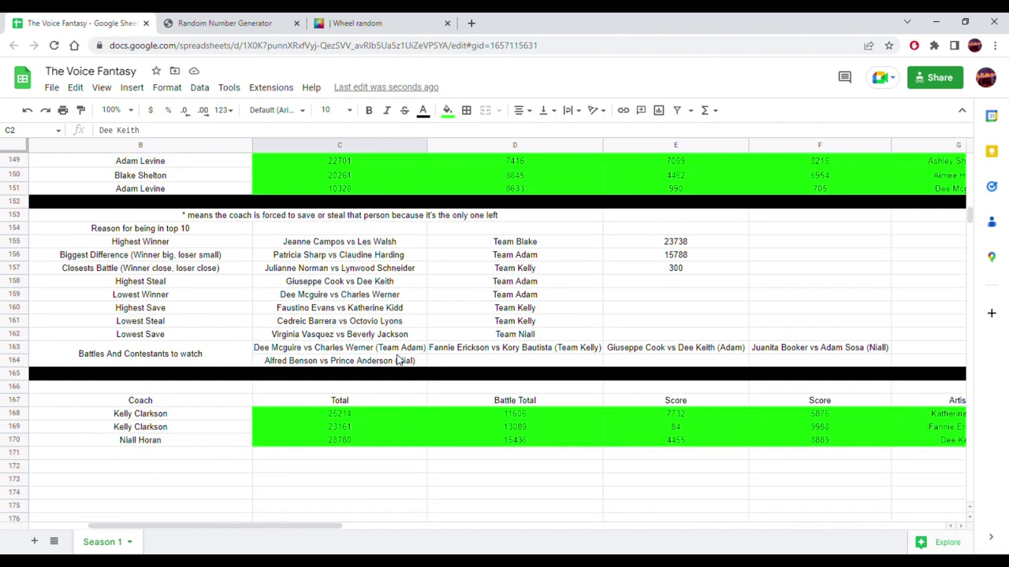
{"action": "scroll", "coordinate": [398, 359], "scroll_direction": "down", "scroll_amount": 3}
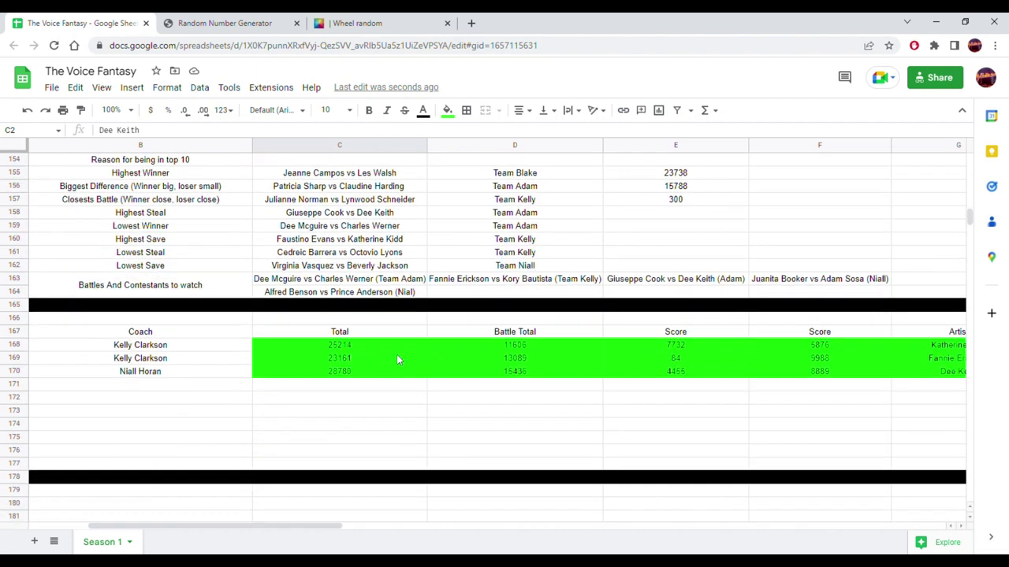
{"action": "scroll", "coordinate": [396, 355], "scroll_direction": "up", "scroll_amount": 1}
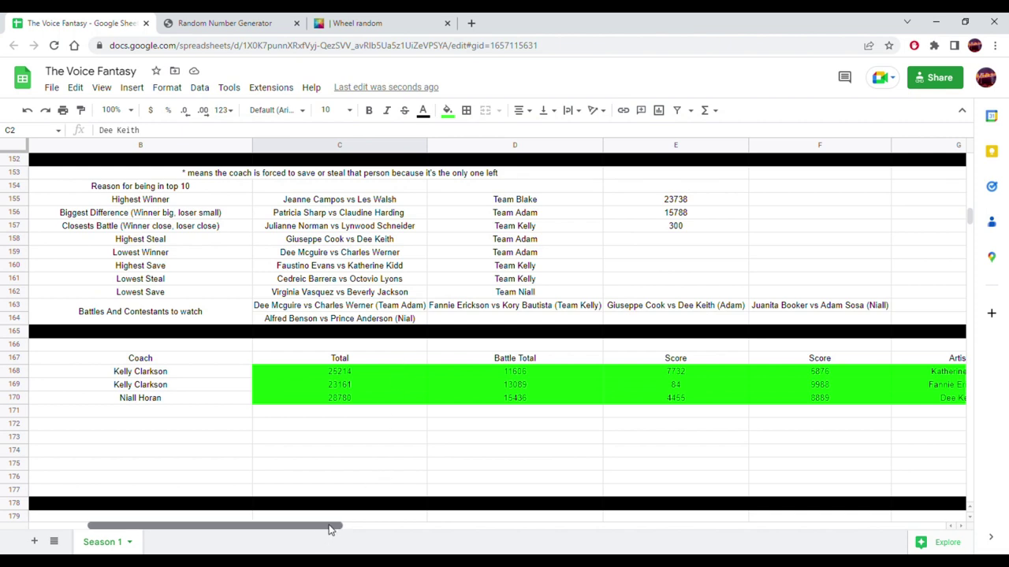
{"action": "left_click_drag", "start_coordinate": [331, 527], "coordinate": [272, 529]}
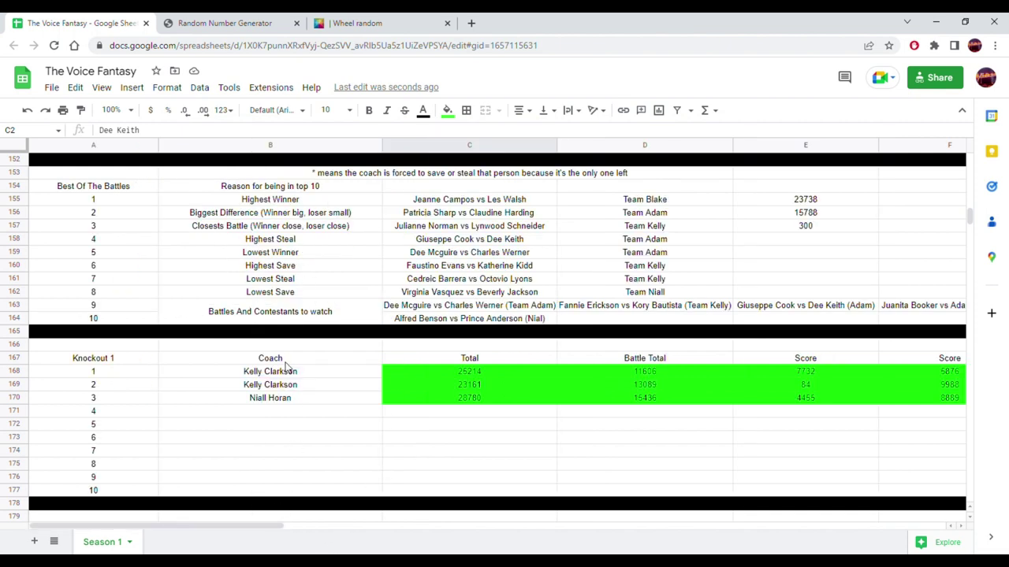
{"action": "left_click", "coordinate": [272, 421]}
{"action": "left_click", "coordinate": [224, 23]}
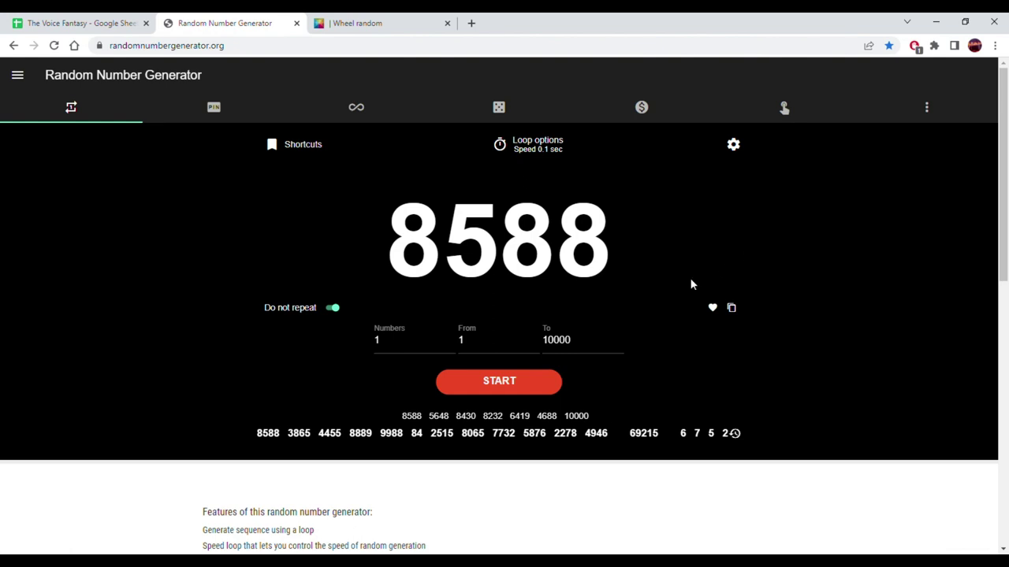
{"action": "left_click", "coordinate": [367, 18]}
{"action": "left_click", "coordinate": [650, 358]}
{"action": "left_click_drag", "start_coordinate": [849, 250], "coordinate": [700, 104]}
- Enter the coach initials A, K, N and B as the wheel's entries and spin it
{"action": "type", "text": "A"}
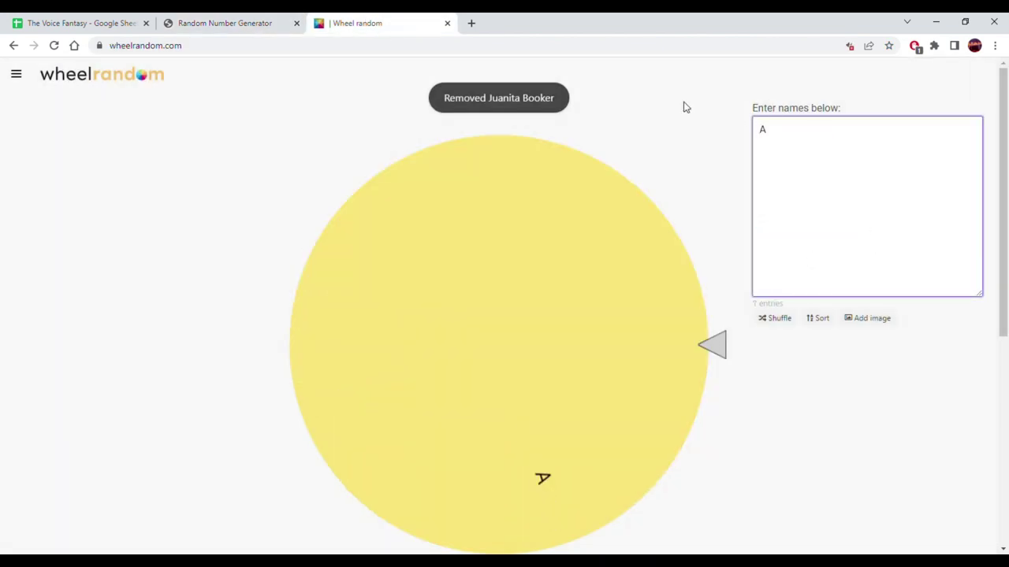
{"action": "key", "text": "Return"}
{"action": "type", "text": "K"}
{"action": "key", "text": "Return"}
{"action": "type", "text": "N "}
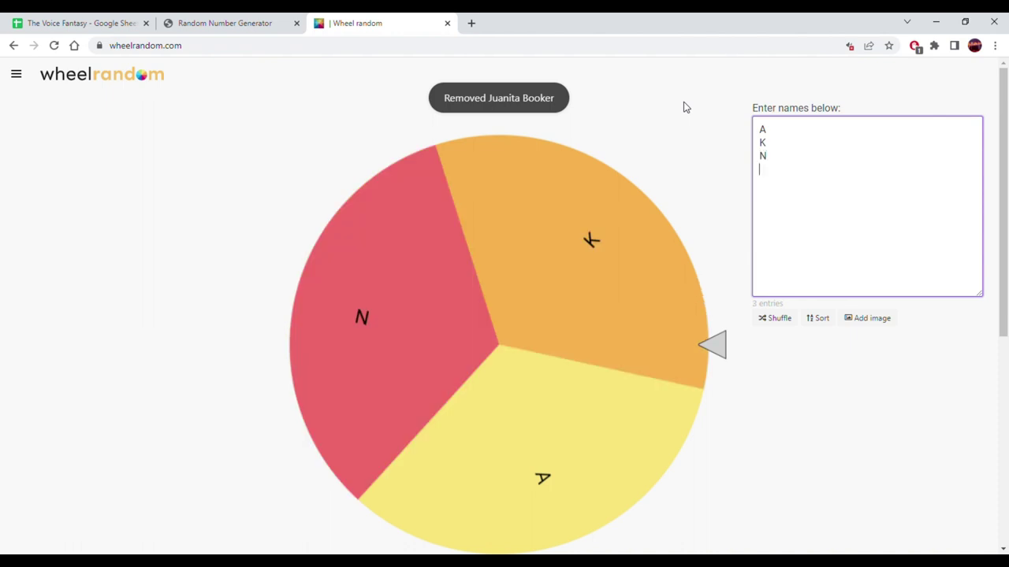
{"action": "type", "text": "B"}
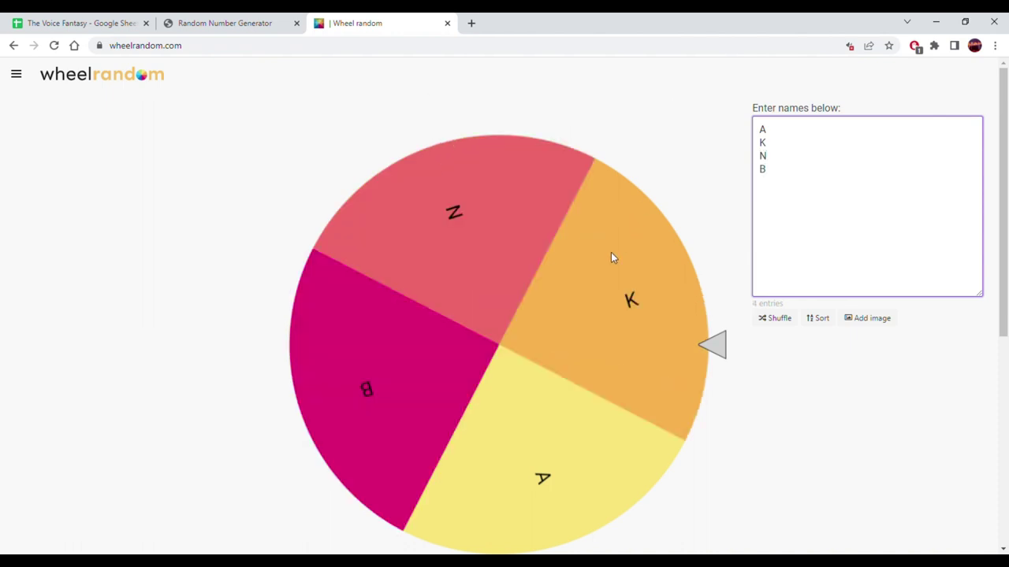
{"action": "left_click", "coordinate": [628, 236]}
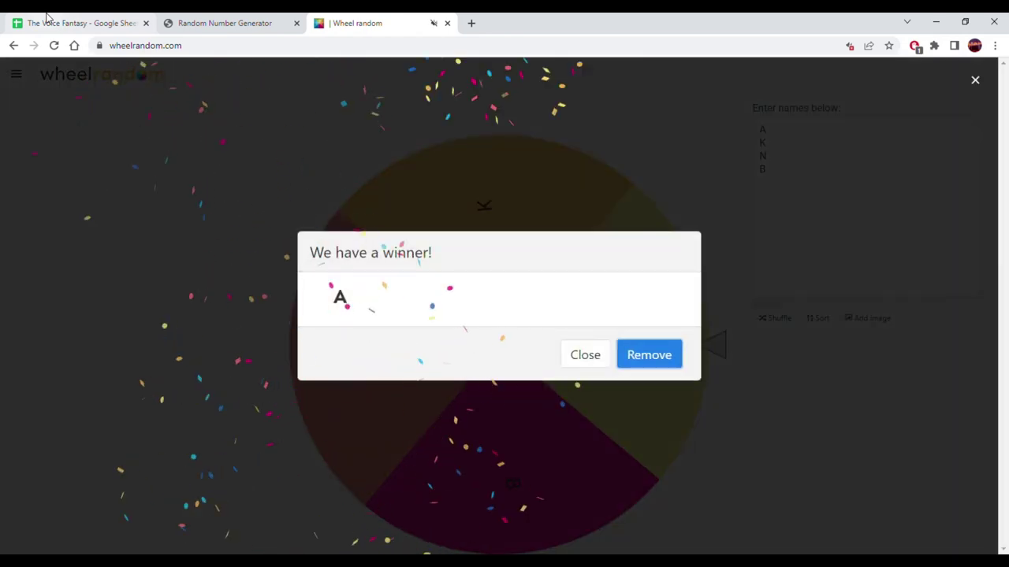
- Copy an existing Adam Levine entry into B171 as Knockout 1's fourth coach
{"action": "left_click", "coordinate": [47, 18]}
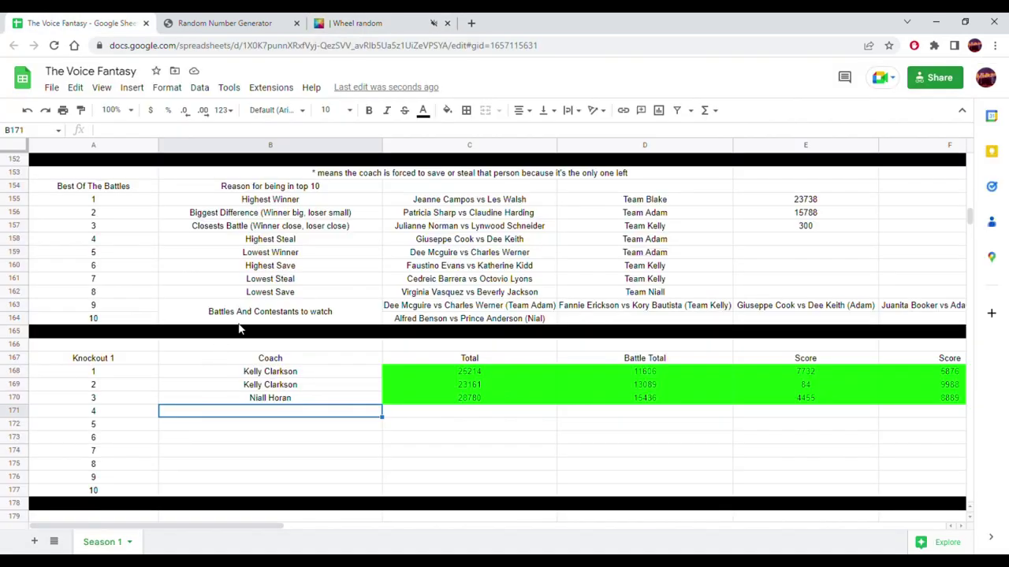
{"action": "scroll", "coordinate": [240, 329], "scroll_direction": "up", "scroll_amount": 3}
{"action": "left_click", "coordinate": [258, 315]}
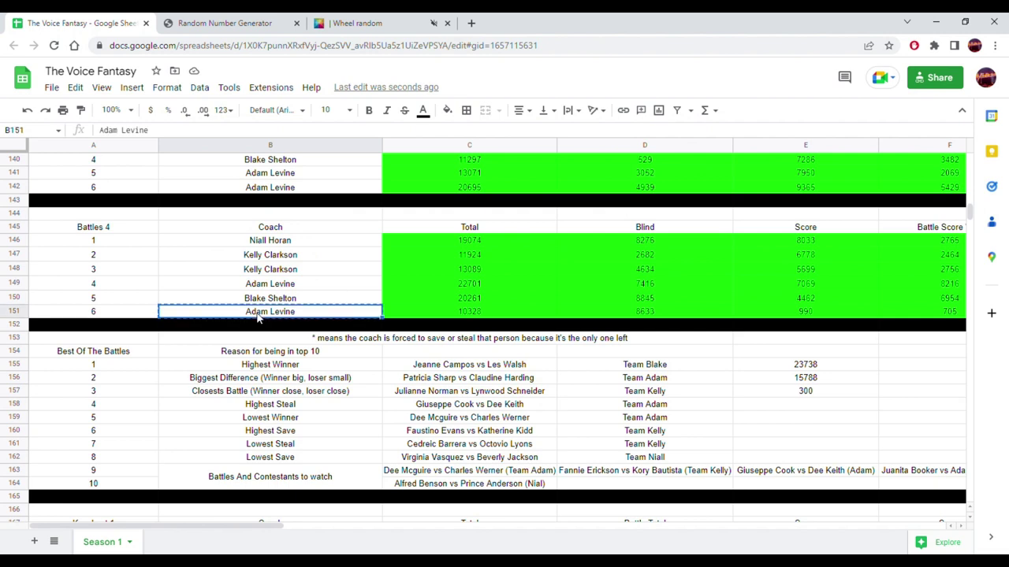
{"action": "scroll", "coordinate": [248, 339], "scroll_direction": "down", "scroll_amount": 2}
{"action": "left_click", "coordinate": [235, 484]}
{"action": "type", "text": "Adam Levine"}
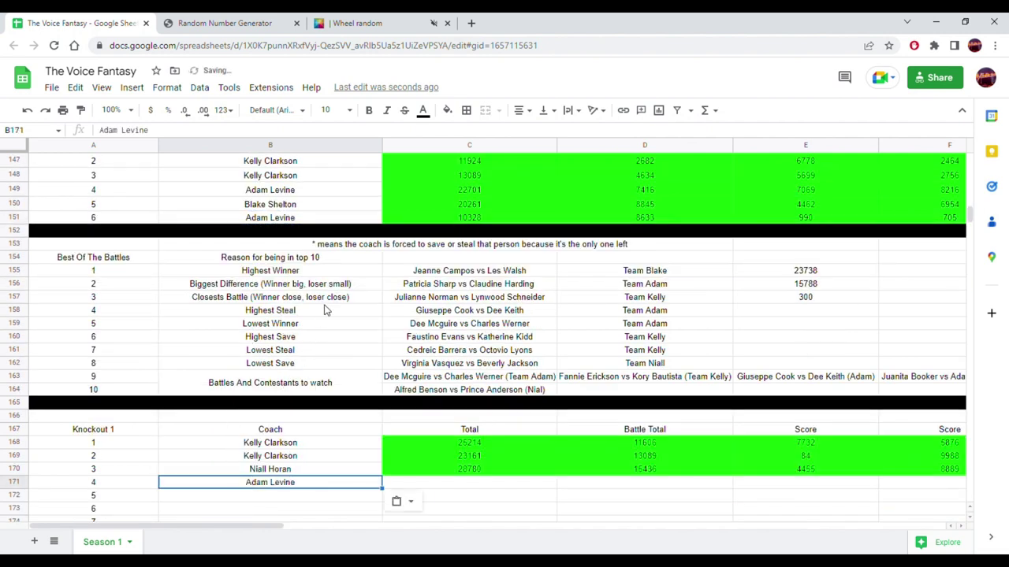
- Copy Adam Levine's ten roster names from A2:A11
{"action": "scroll", "coordinate": [337, 380], "scroll_direction": "up", "scroll_amount": 15}
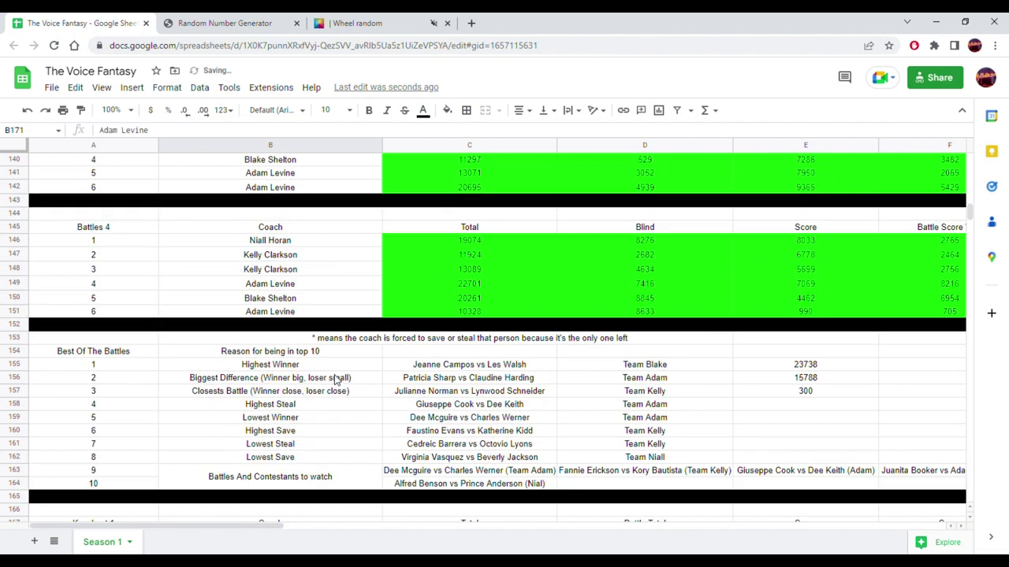
{"action": "scroll", "coordinate": [332, 381], "scroll_direction": "up", "scroll_amount": 5}
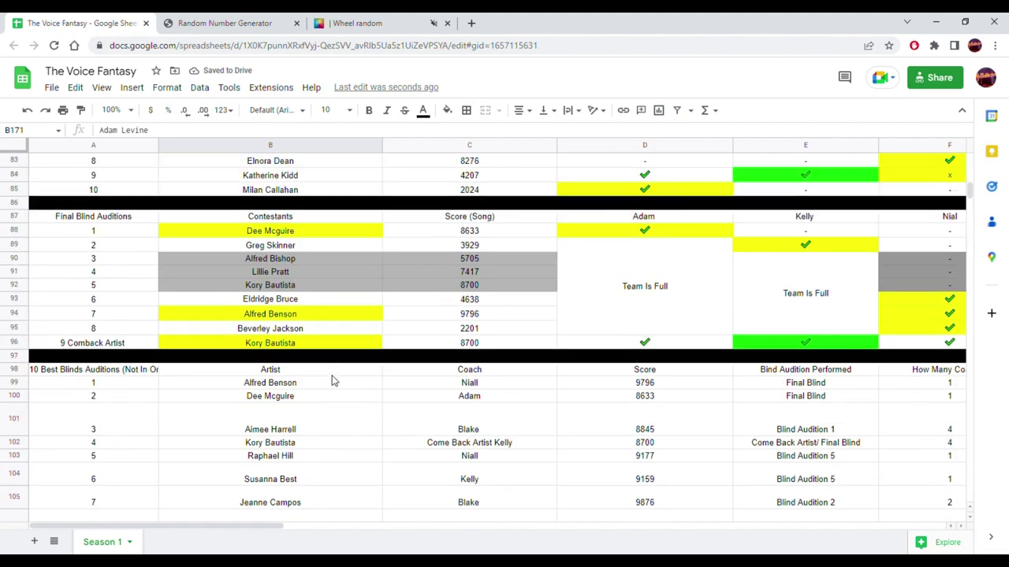
{"action": "scroll", "coordinate": [332, 380], "scroll_direction": "up", "scroll_amount": 1}
{"action": "scroll", "coordinate": [331, 380], "scroll_direction": "down", "scroll_amount": 10}
{"action": "scroll", "coordinate": [329, 382], "scroll_direction": "down", "scroll_amount": 9}
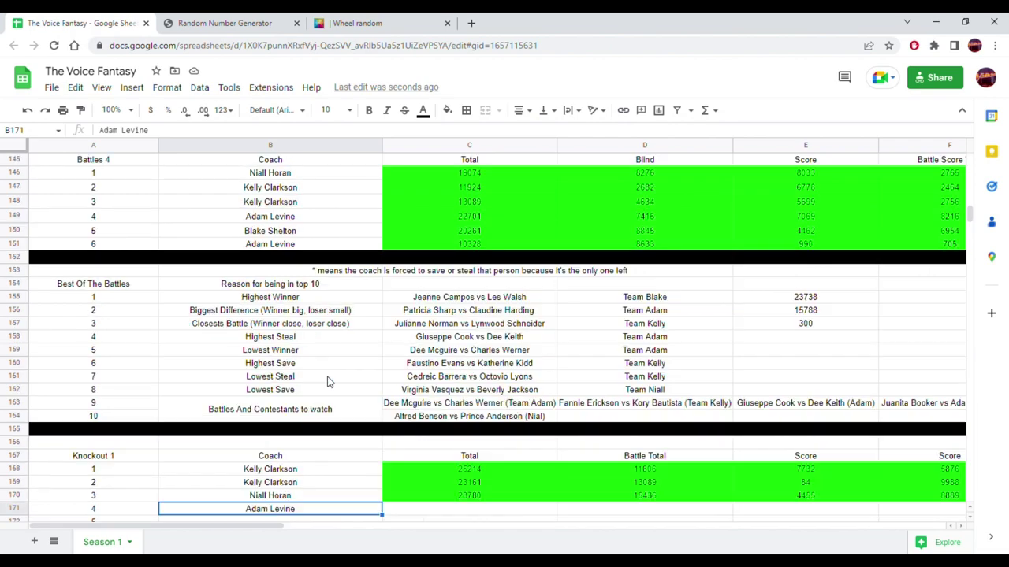
{"action": "scroll", "coordinate": [326, 383], "scroll_direction": "up", "scroll_amount": 5}
{"action": "scroll", "coordinate": [314, 381], "scroll_direction": "up", "scroll_amount": 20}
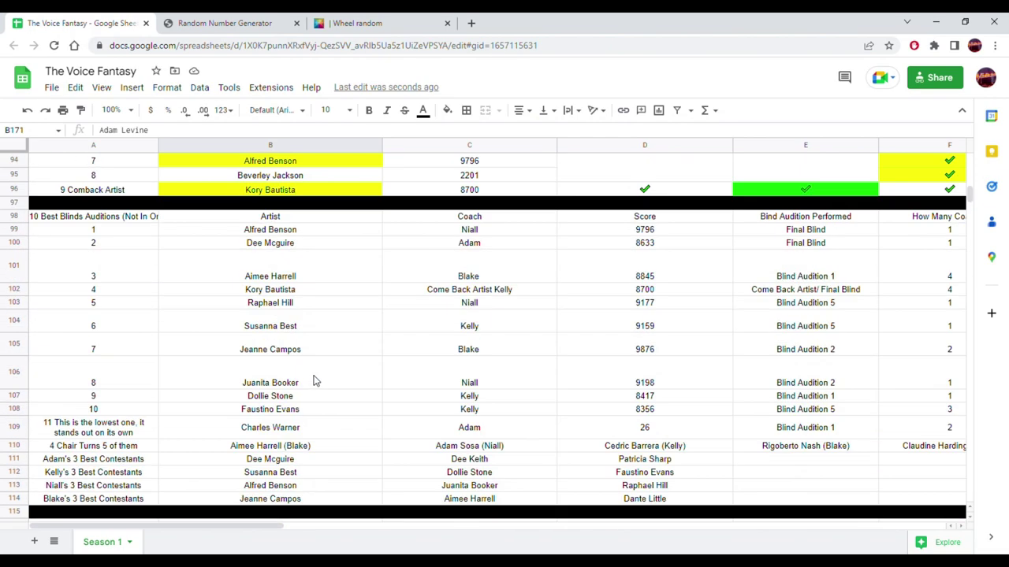
{"action": "scroll", "coordinate": [313, 381], "scroll_direction": "up", "scroll_amount": 18}
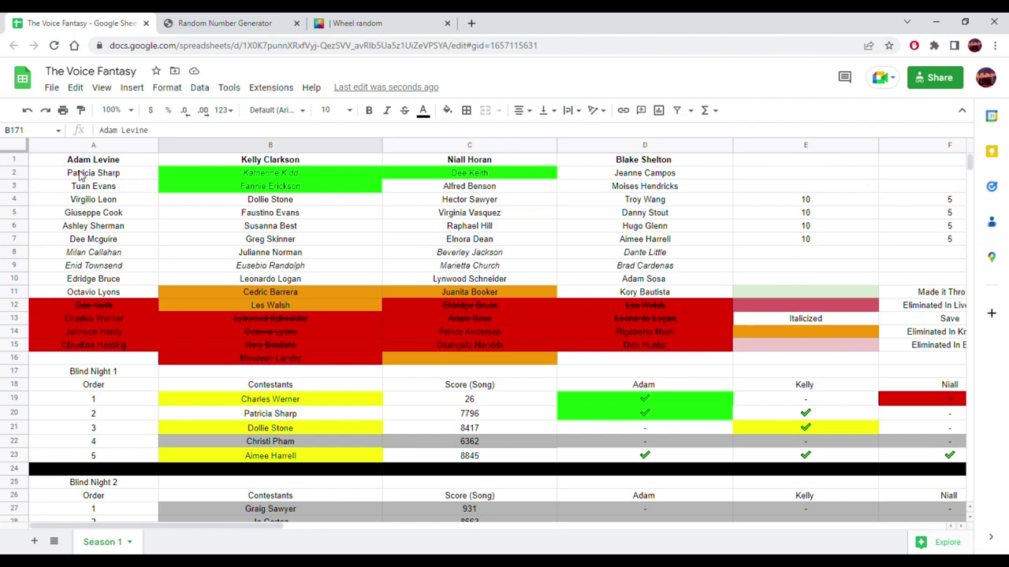
{"action": "left_click_drag", "start_coordinate": [81, 175], "coordinate": [72, 292]}
{"action": "key", "text": "ctrl+c"}
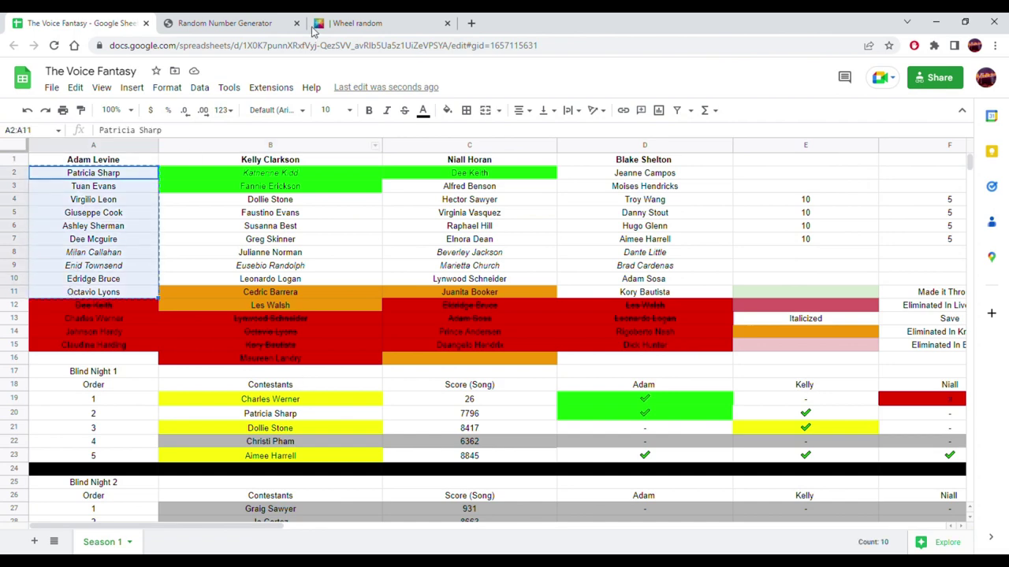
{"action": "left_click", "coordinate": [381, 21]}
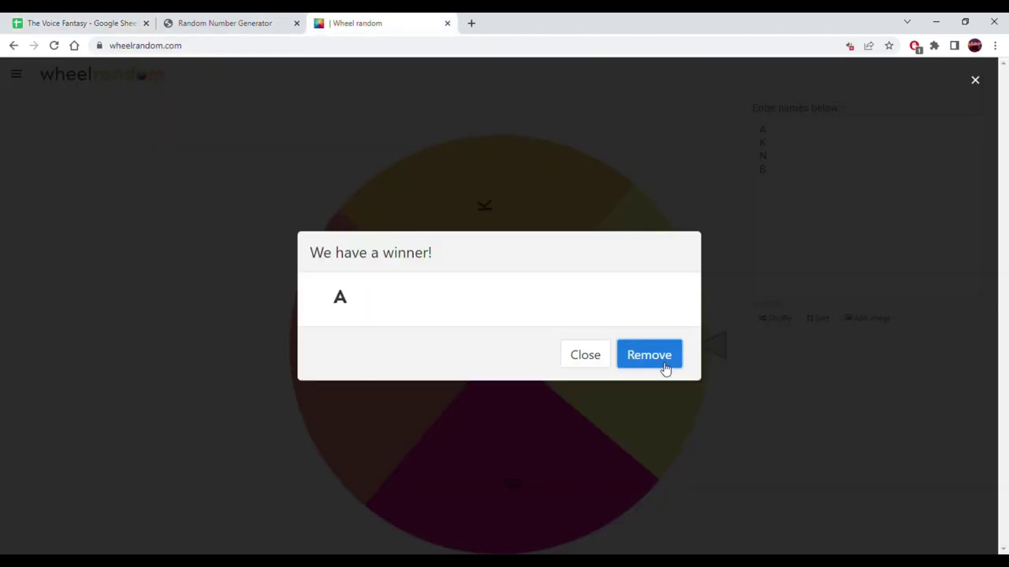
- Drop A from the wheel, paste in Adam Levine's ten contestants, and spin it
{"action": "left_click", "coordinate": [669, 368]}
{"action": "left_click_drag", "start_coordinate": [883, 223], "coordinate": [735, 104]}
{"action": "key", "text": "ctrl+v"}
{"action": "left_click", "coordinate": [544, 338]}
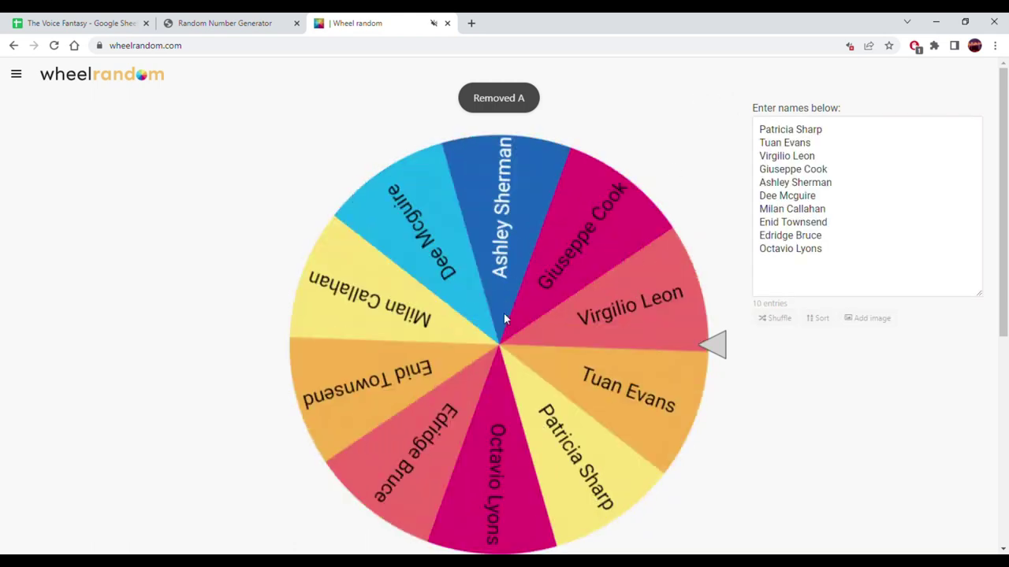
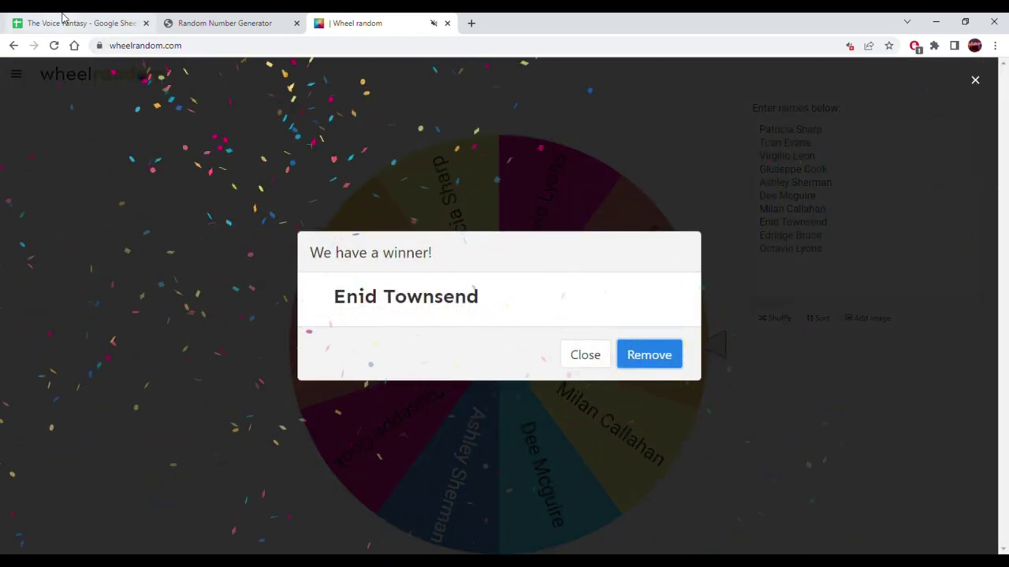
{"action": "left_click", "coordinate": [63, 18]}
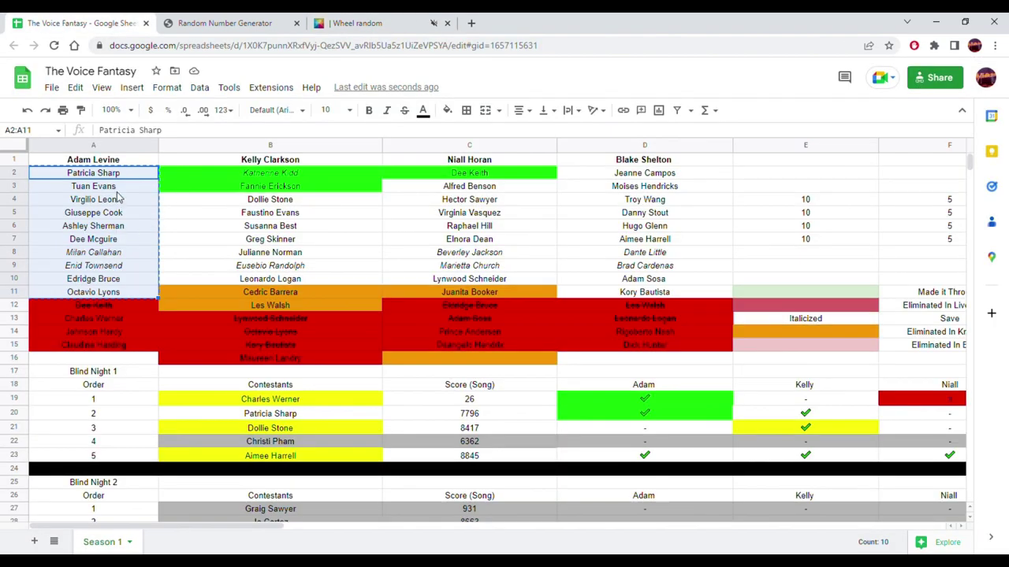
{"action": "left_click", "coordinate": [109, 266]}
{"action": "scroll", "coordinate": [294, 286], "scroll_direction": "down", "scroll_amount": 10}
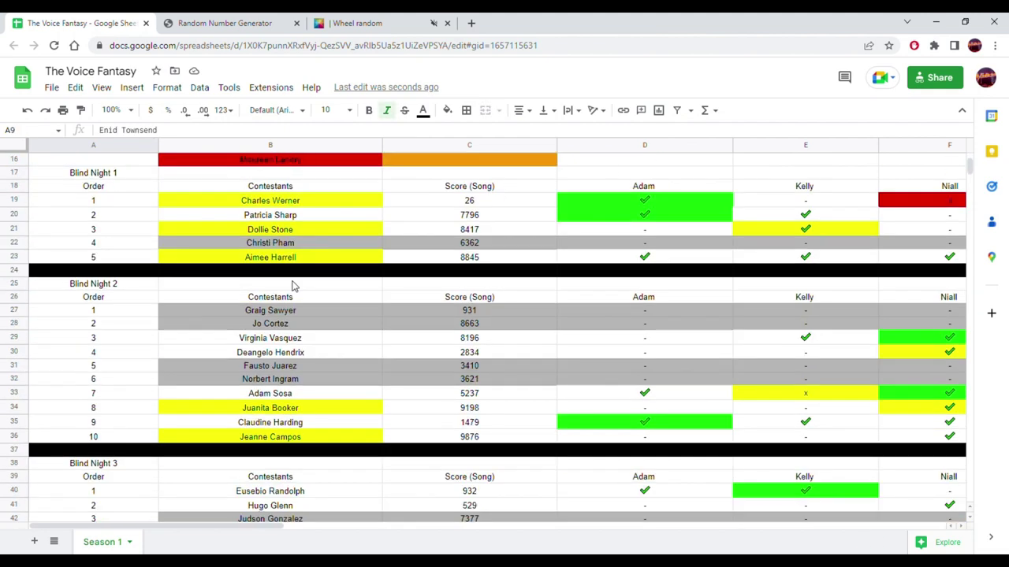
{"action": "scroll", "coordinate": [293, 286], "scroll_direction": "down", "scroll_amount": 15}
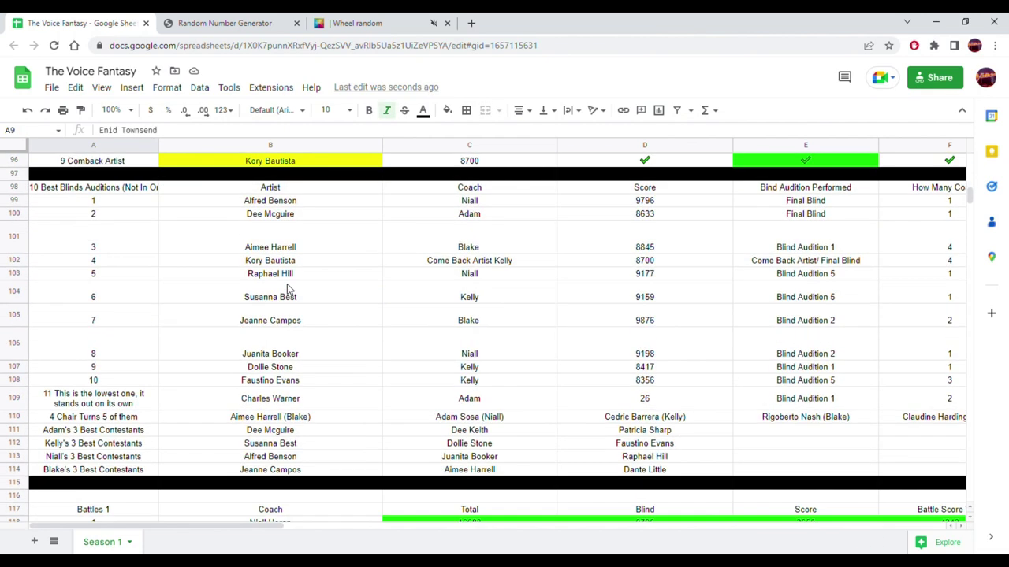
{"action": "scroll", "coordinate": [288, 290], "scroll_direction": "down", "scroll_amount": 8}
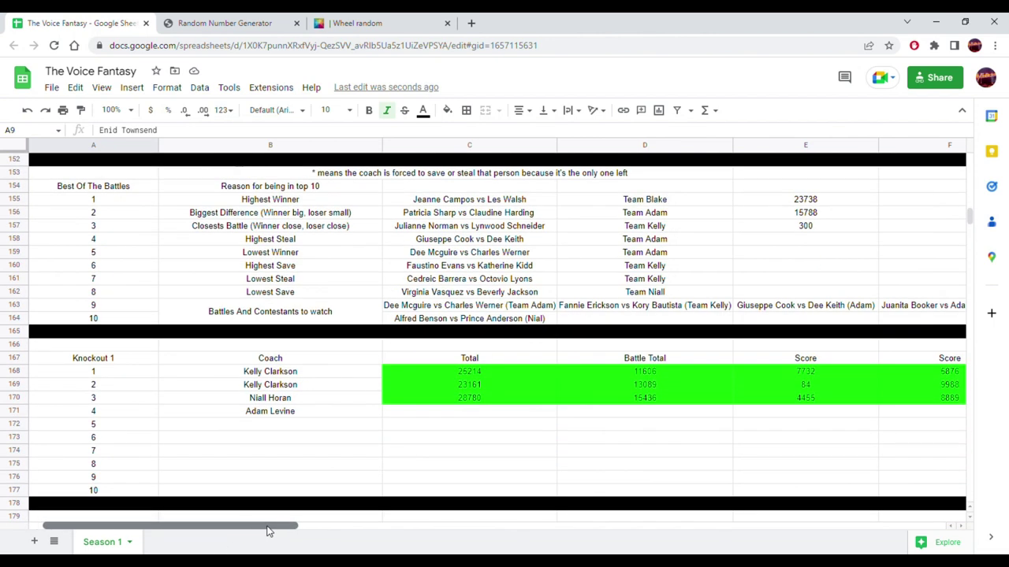
{"action": "left_click_drag", "start_coordinate": [236, 526], "coordinate": [434, 526]}
{"action": "left_click", "coordinate": [383, 410]}
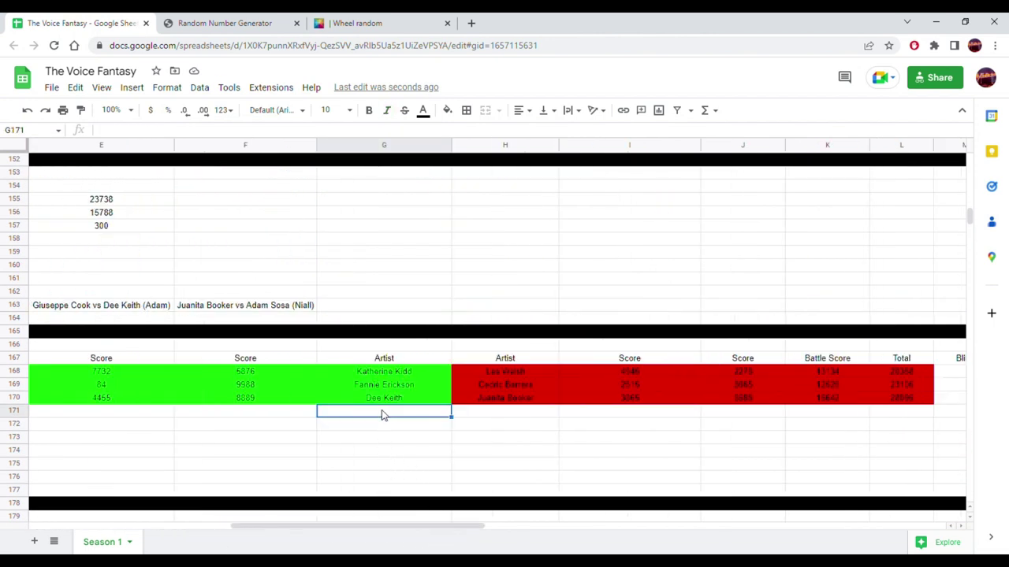
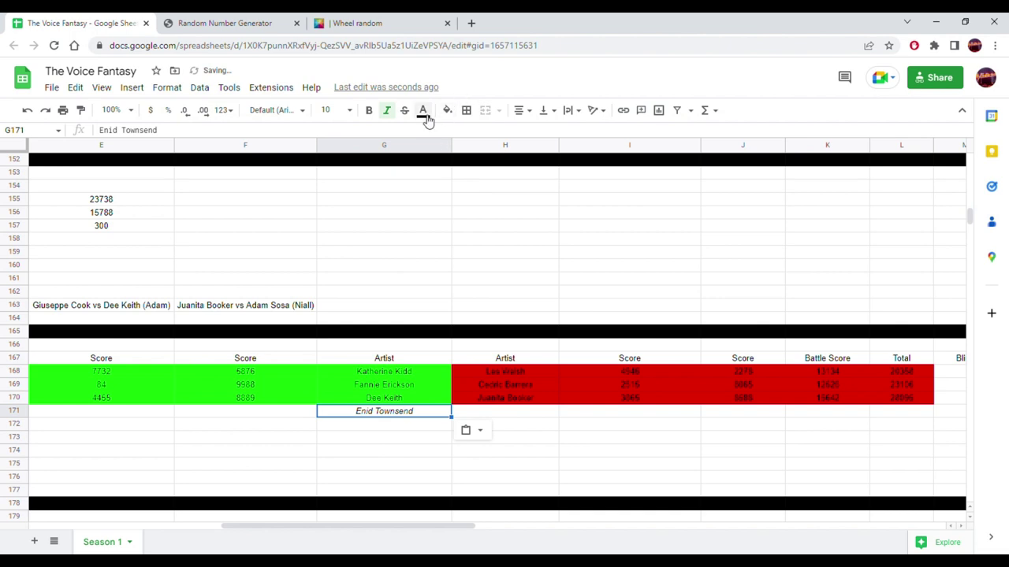
{"action": "left_click", "coordinate": [394, 113]}
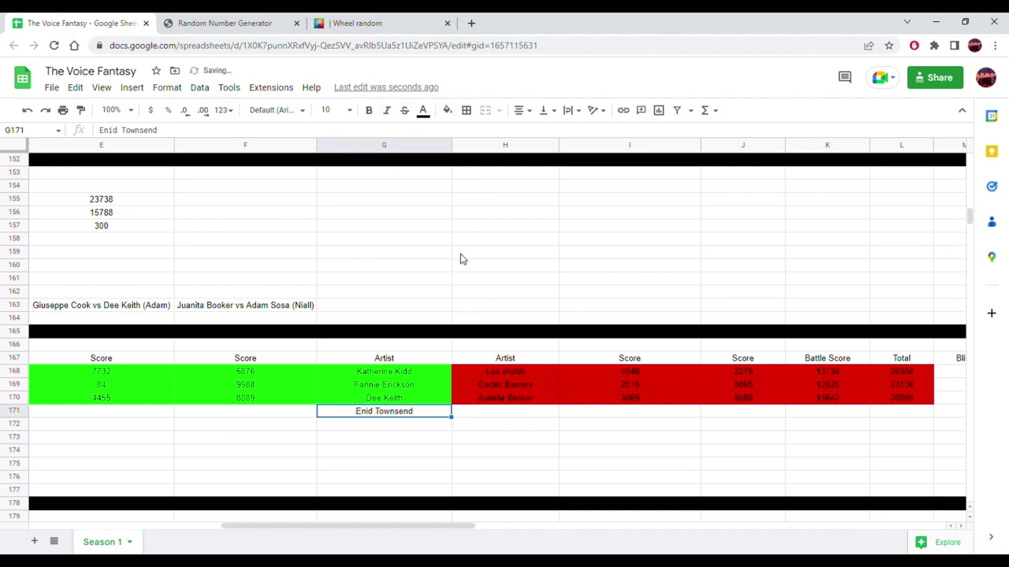
{"action": "left_click", "coordinate": [354, 22]}
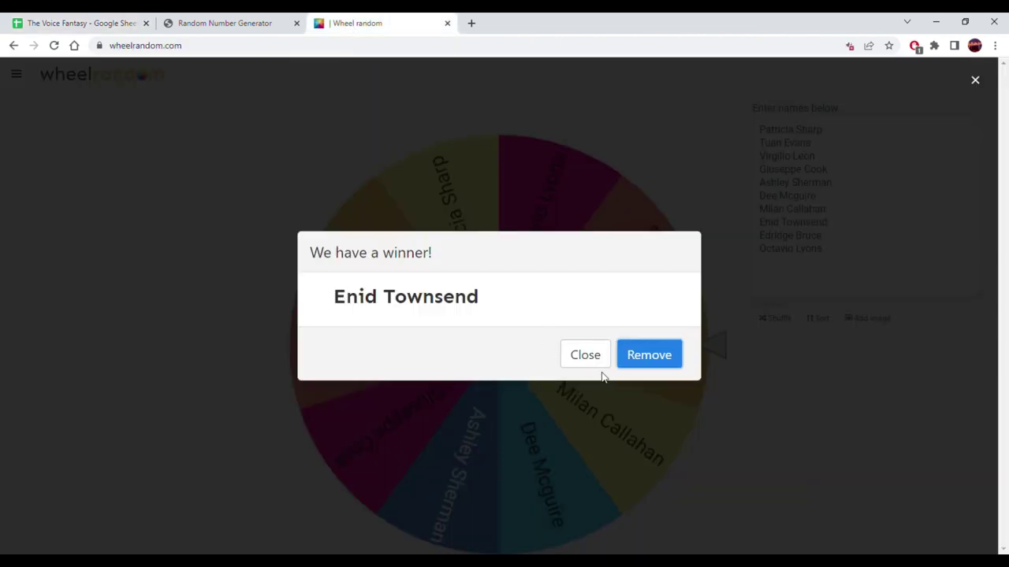
{"action": "left_click", "coordinate": [647, 361]}
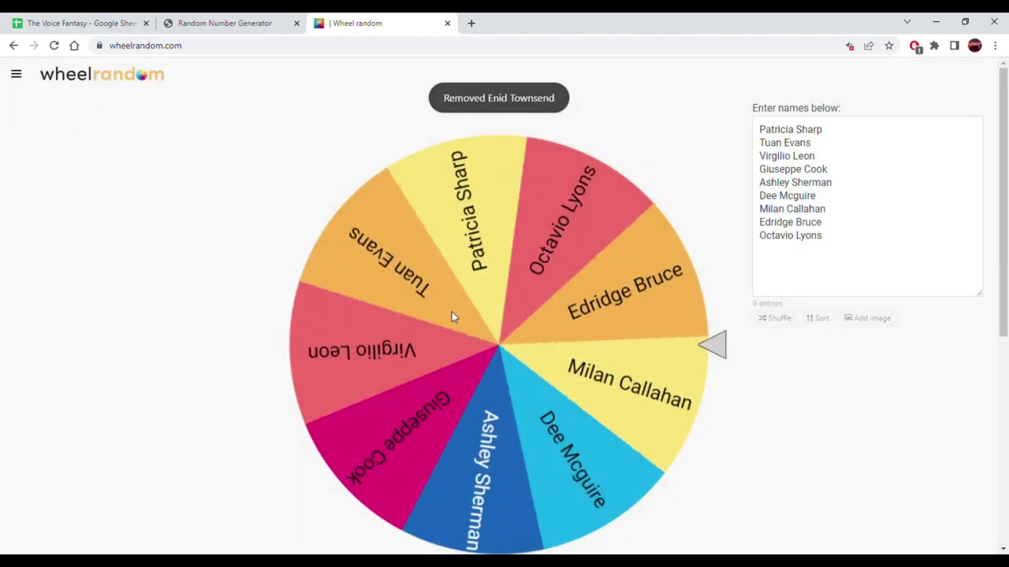
{"action": "left_click", "coordinate": [454, 314]}
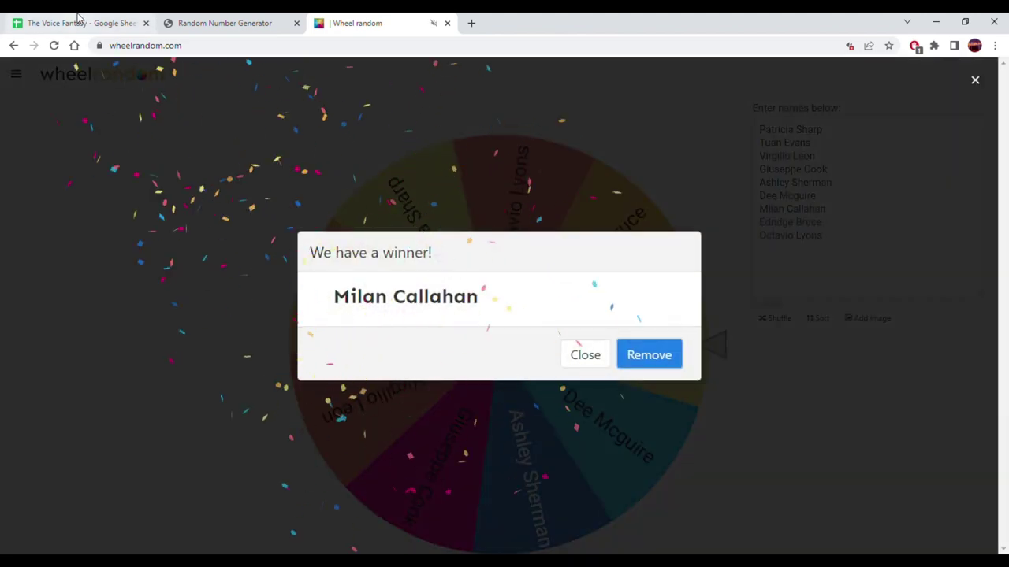
{"action": "left_click", "coordinate": [78, 18]}
{"action": "scroll", "coordinate": [382, 388], "scroll_direction": "up", "scroll_amount": 1}
{"action": "scroll", "coordinate": [382, 388], "scroll_direction": "up", "scroll_amount": 5}
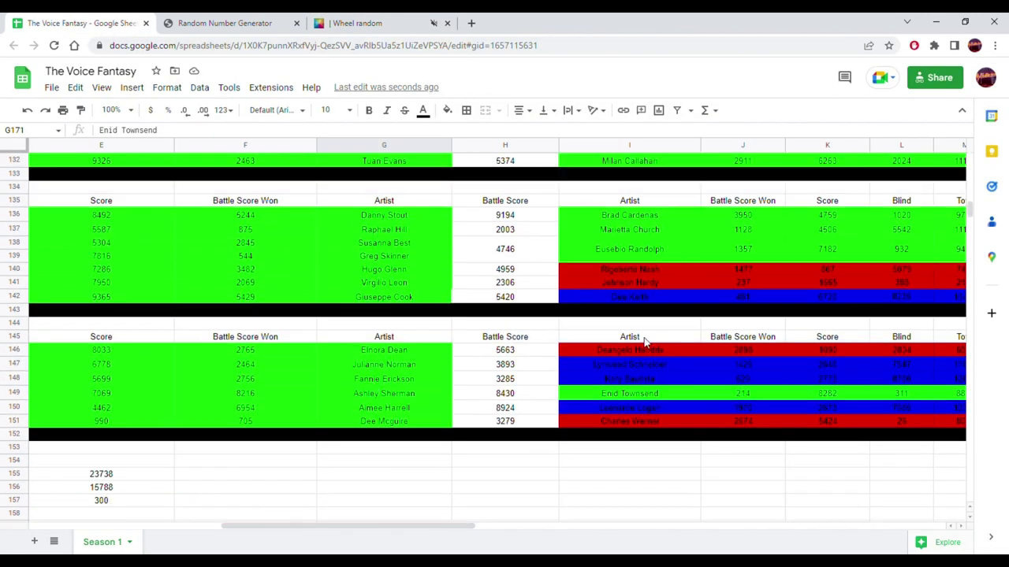
{"action": "scroll", "coordinate": [643, 341], "scroll_direction": "up", "scroll_amount": 3}
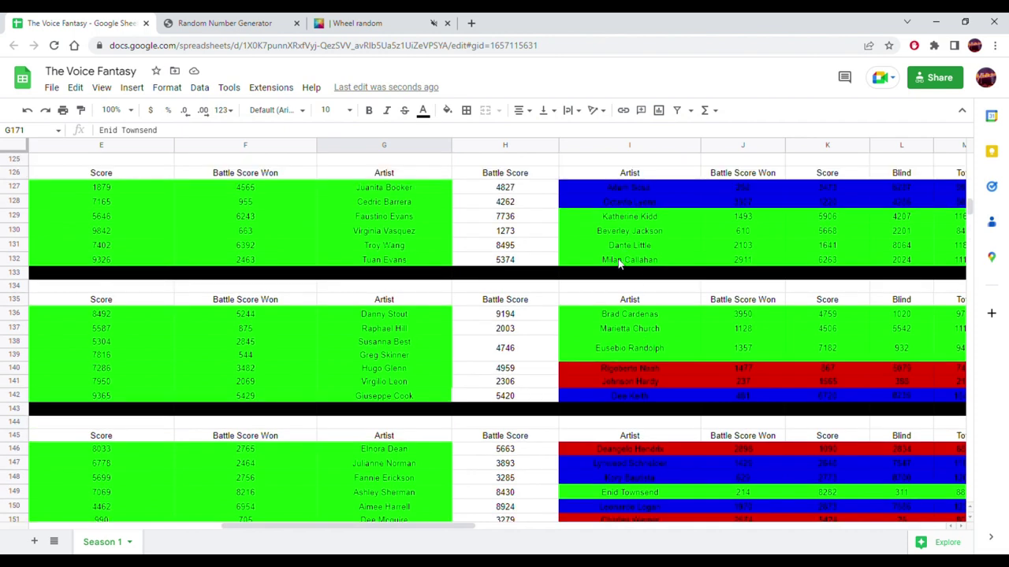
{"action": "left_click", "coordinate": [619, 262]}
{"action": "scroll", "coordinate": [614, 282], "scroll_direction": "down", "scroll_amount": 8}
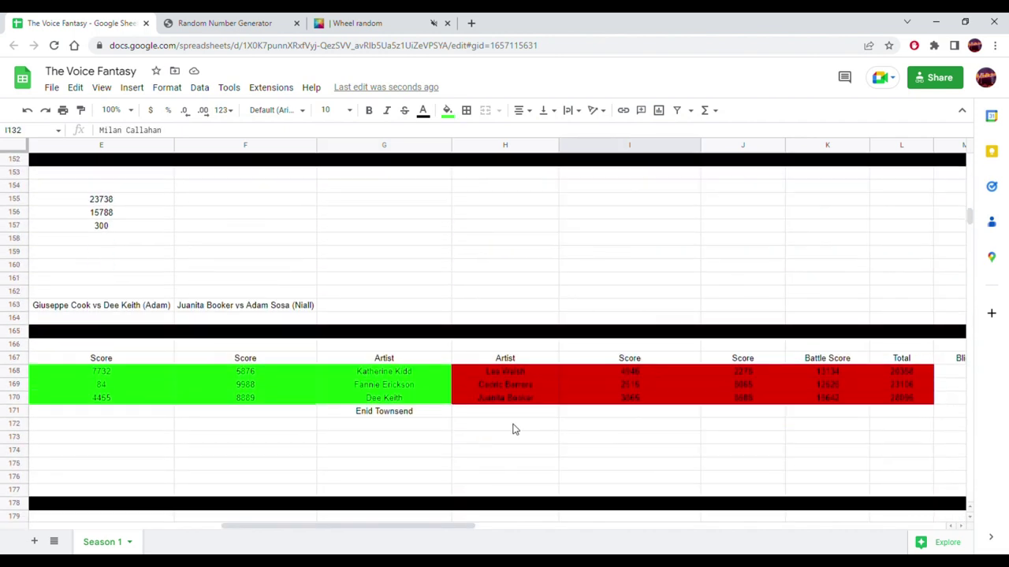
{"action": "left_click", "coordinate": [513, 429]}
{"action": "left_click", "coordinate": [513, 412]}
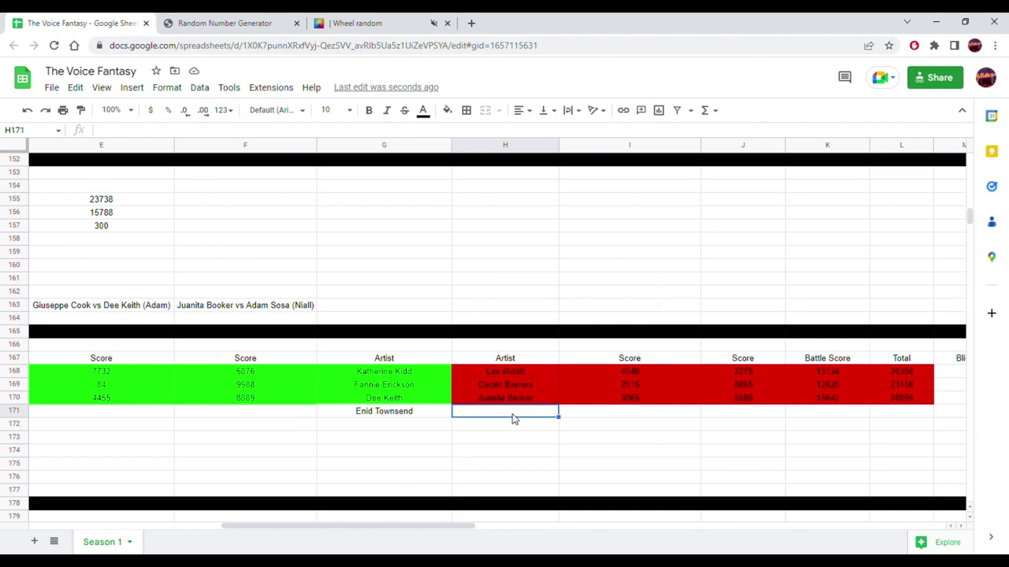
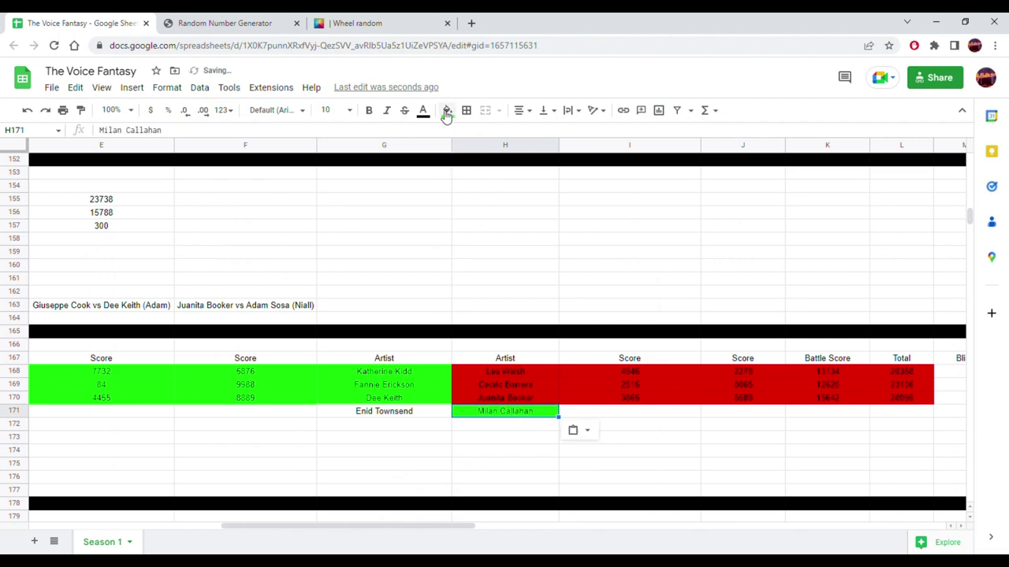
{"action": "left_click", "coordinate": [446, 112]}
{"action": "left_click", "coordinate": [581, 154]}
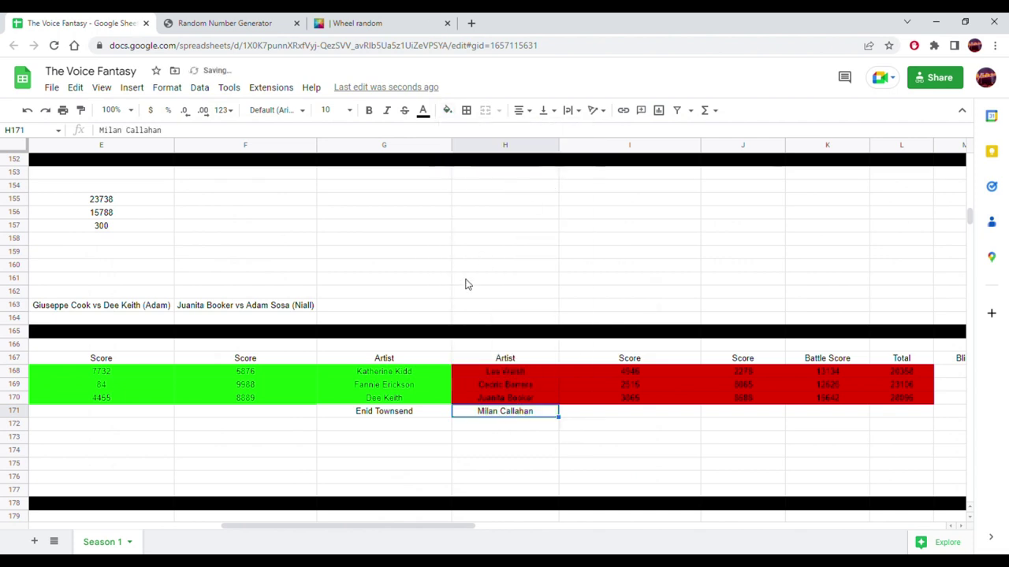
{"action": "scroll", "coordinate": [378, 349], "scroll_direction": "up", "scroll_amount": 3}
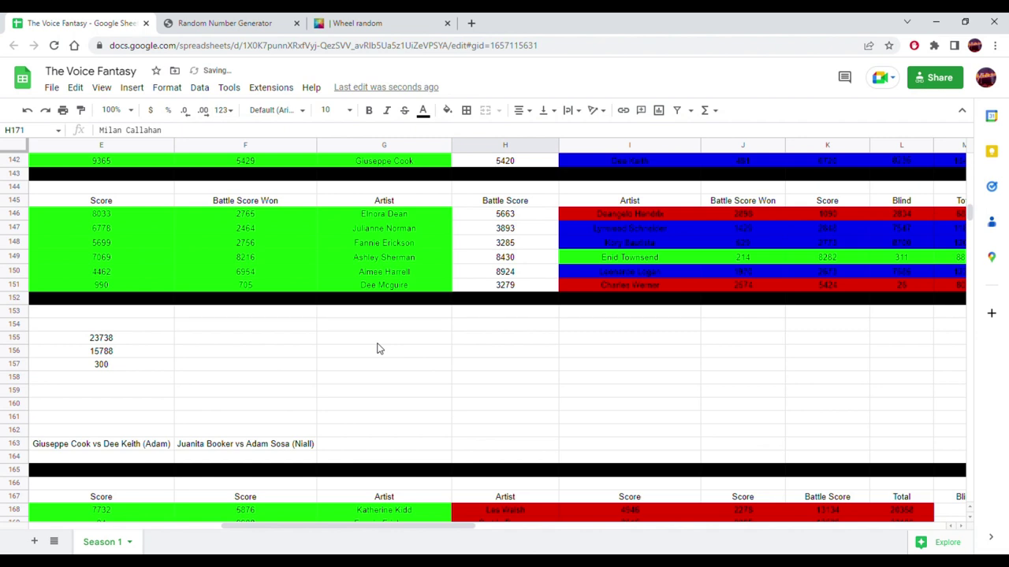
{"action": "scroll", "coordinate": [379, 349], "scroll_direction": "up", "scroll_amount": 2}
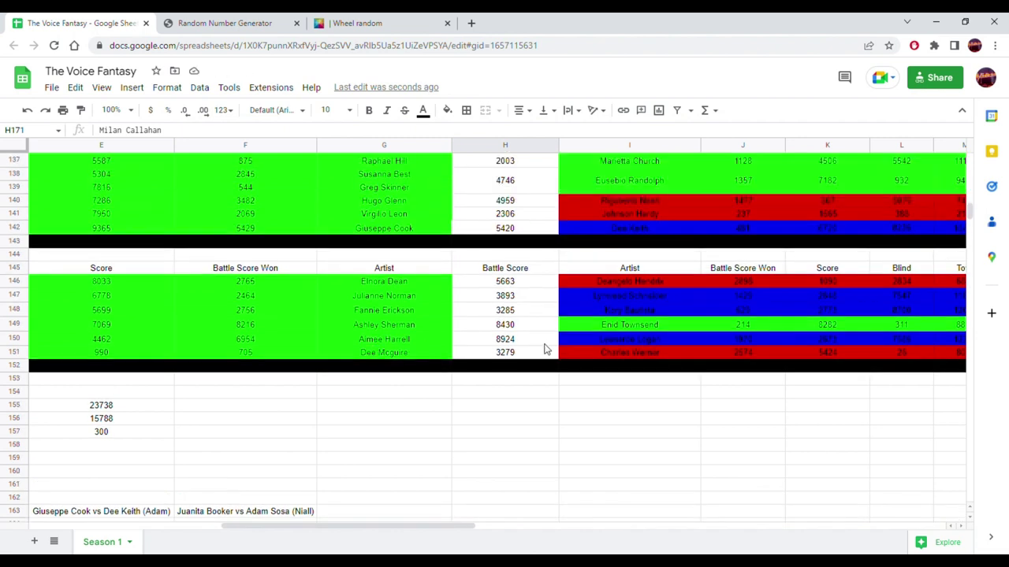
{"action": "left_click_drag", "start_coordinate": [401, 526], "coordinate": [522, 529]}
{"action": "left_click", "coordinate": [679, 330]}
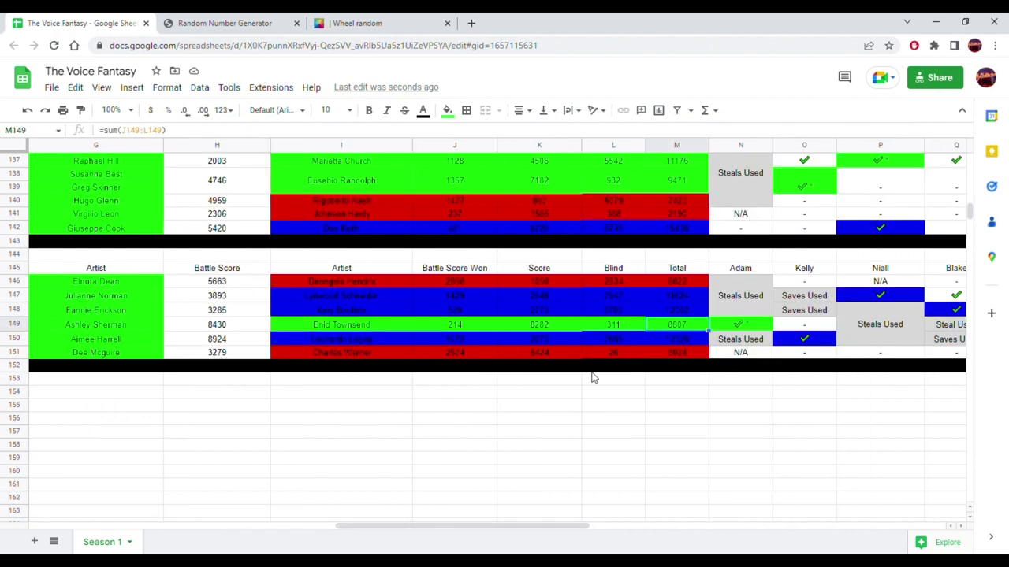
{"action": "scroll", "coordinate": [610, 363], "scroll_direction": "down", "scroll_amount": 5}
{"action": "left_click_drag", "start_coordinate": [435, 533], "coordinate": [210, 522]}
{"action": "left_click", "coordinate": [513, 417]}
{"action": "right_click", "coordinate": [512, 416]}
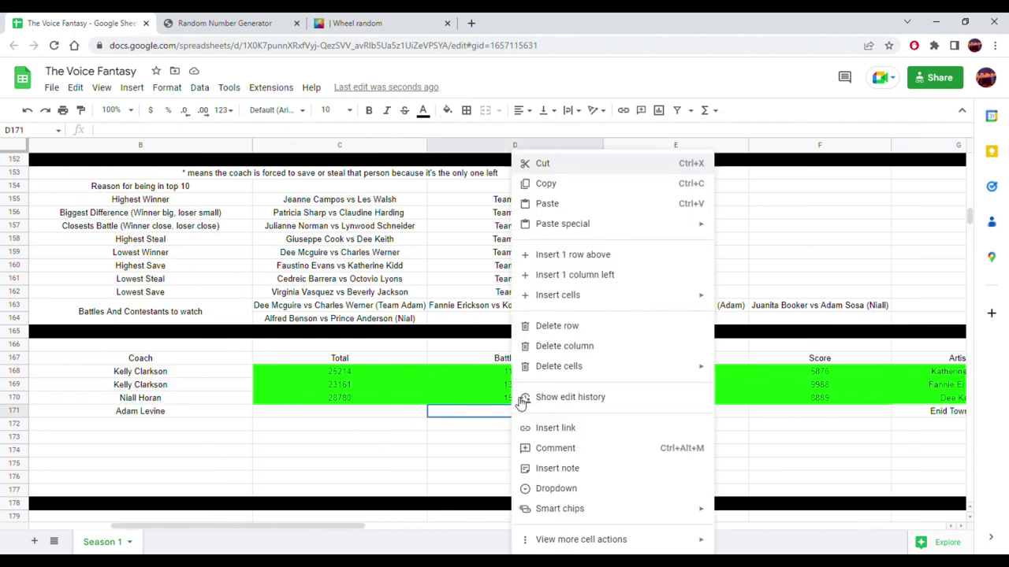
{"action": "mouse_move", "coordinate": [680, 226]}
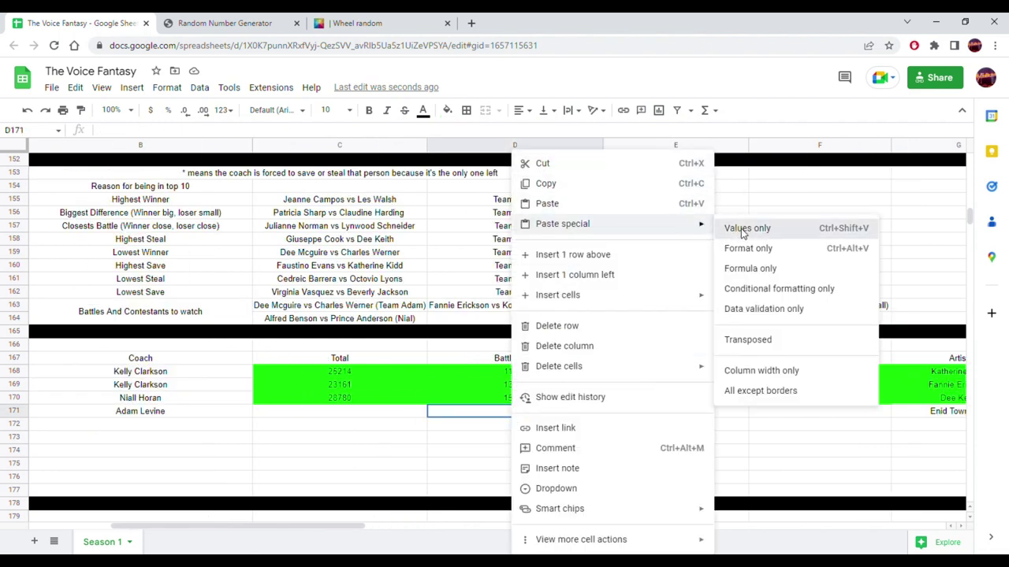
{"action": "left_click", "coordinate": [743, 228]}
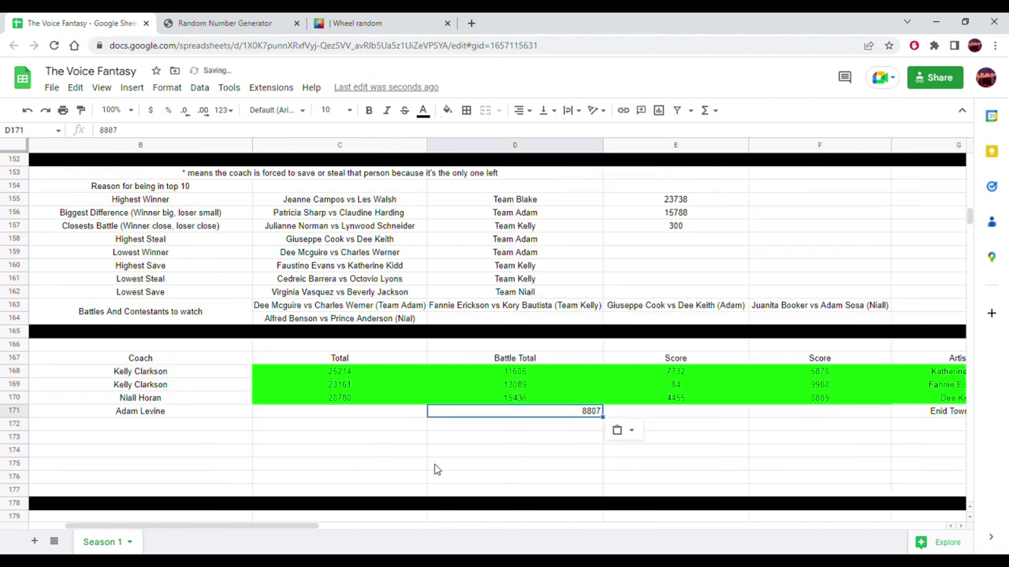
- Center 8807 in D171 and extend C170's Total formula down to C171
{"action": "left_click", "coordinate": [522, 109]}
{"action": "left_click", "coordinate": [539, 132]}
{"action": "left_click", "coordinate": [415, 401]}
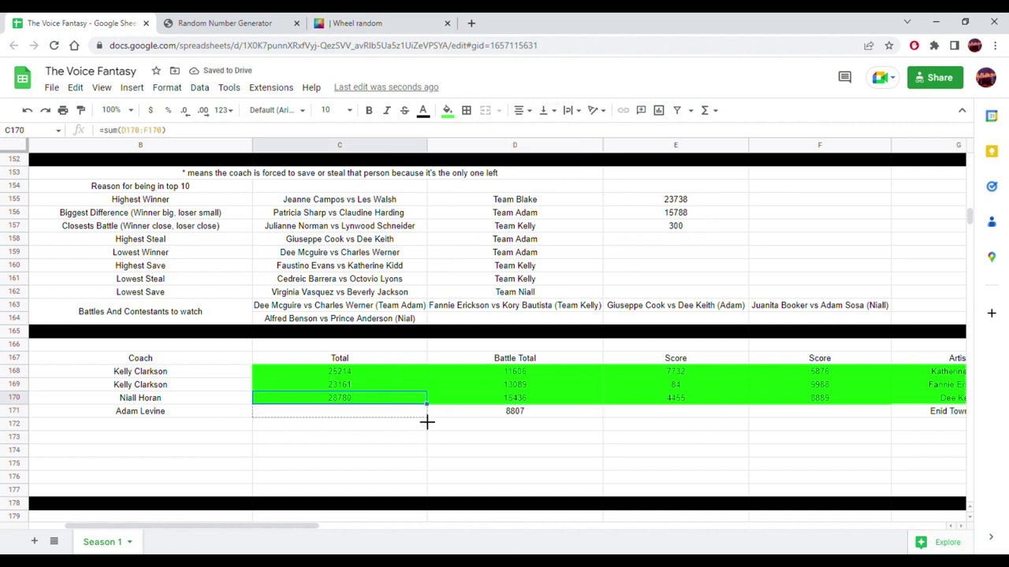
{"action": "left_click_drag", "start_coordinate": [426, 422], "coordinate": [424, 422]}
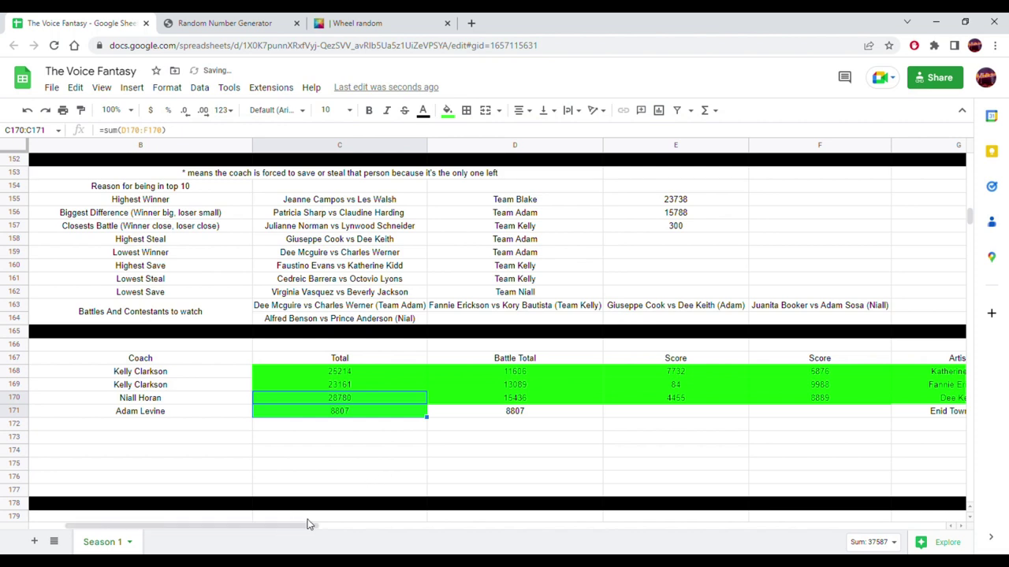
{"action": "left_click_drag", "start_coordinate": [299, 526], "coordinate": [494, 539]}
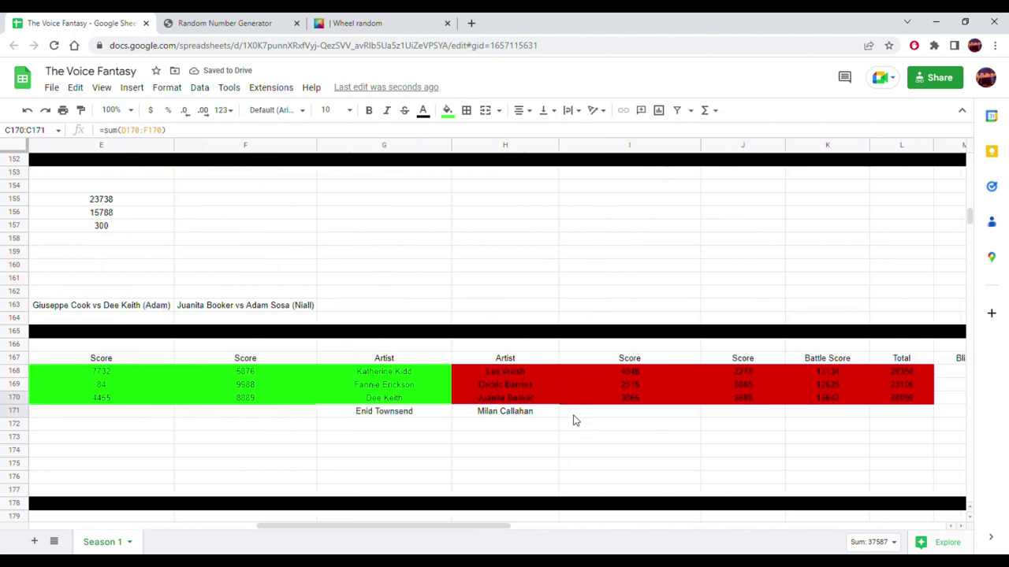
{"action": "left_click", "coordinate": [531, 414]}
{"action": "scroll", "coordinate": [457, 354], "scroll_direction": "up", "scroll_amount": 5}
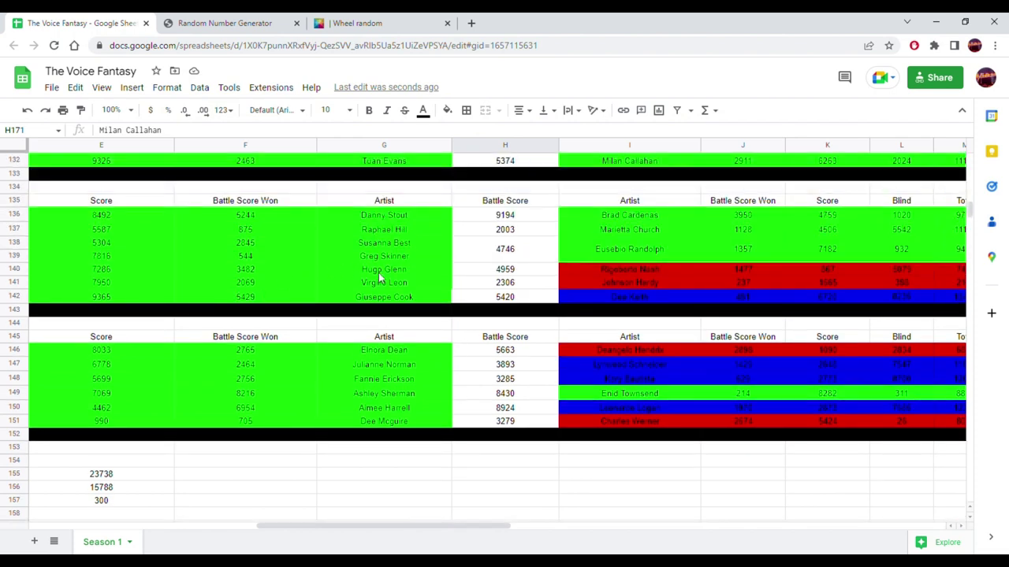
{"action": "scroll", "coordinate": [587, 308], "scroll_direction": "up", "scroll_amount": 2}
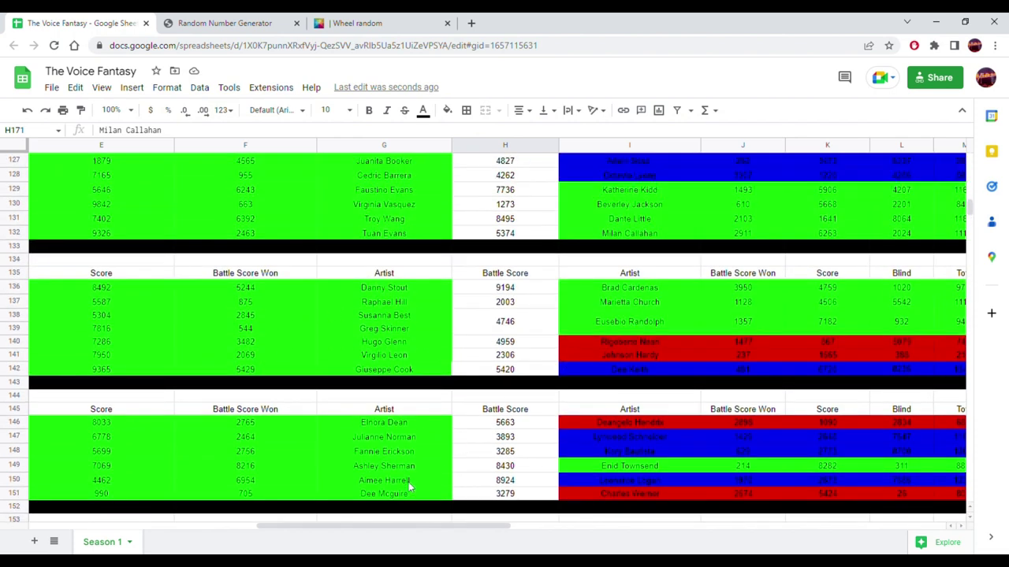
{"action": "left_click_drag", "start_coordinate": [386, 527], "coordinate": [511, 529]}
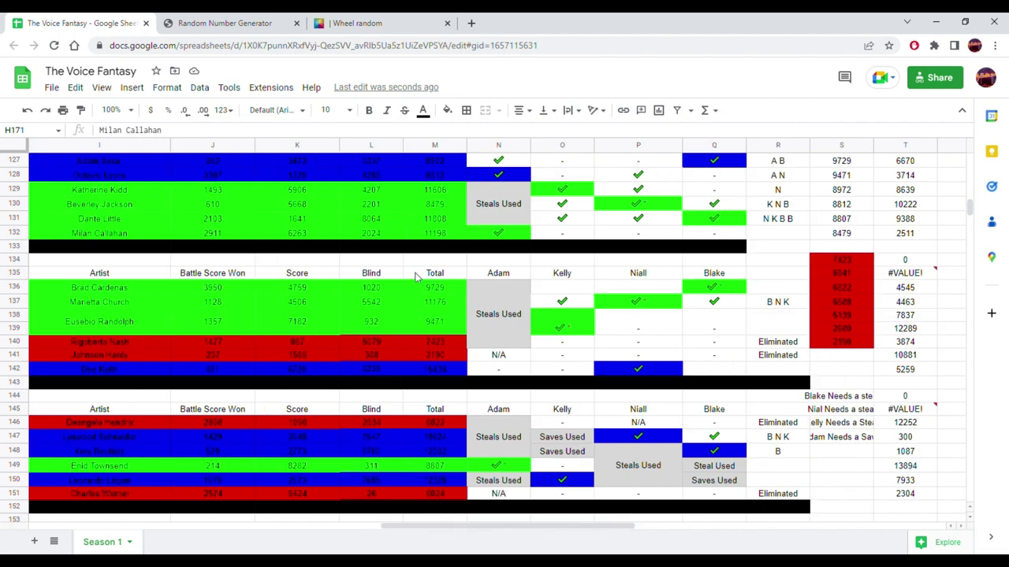
{"action": "left_click", "coordinate": [436, 233]}
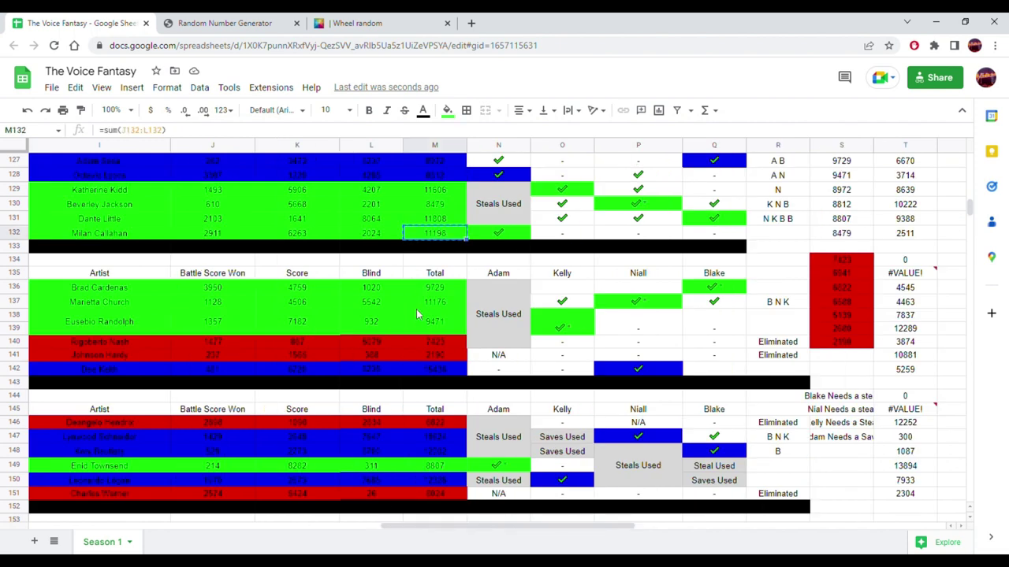
{"action": "scroll", "coordinate": [416, 314], "scroll_direction": "down", "scroll_amount": 7}
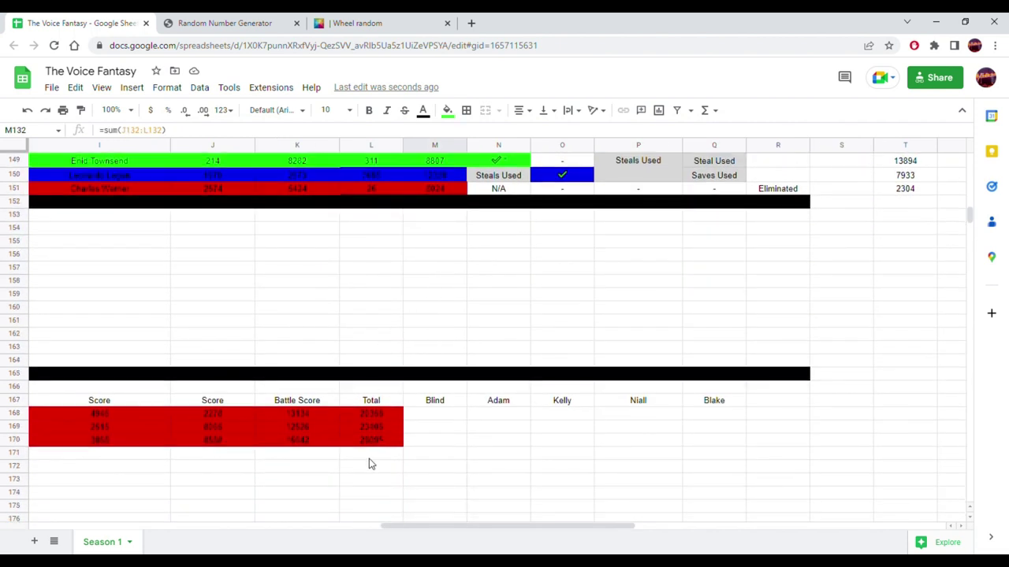
{"action": "right_click", "coordinate": [369, 460]}
{"action": "left_click", "coordinate": [299, 453]}
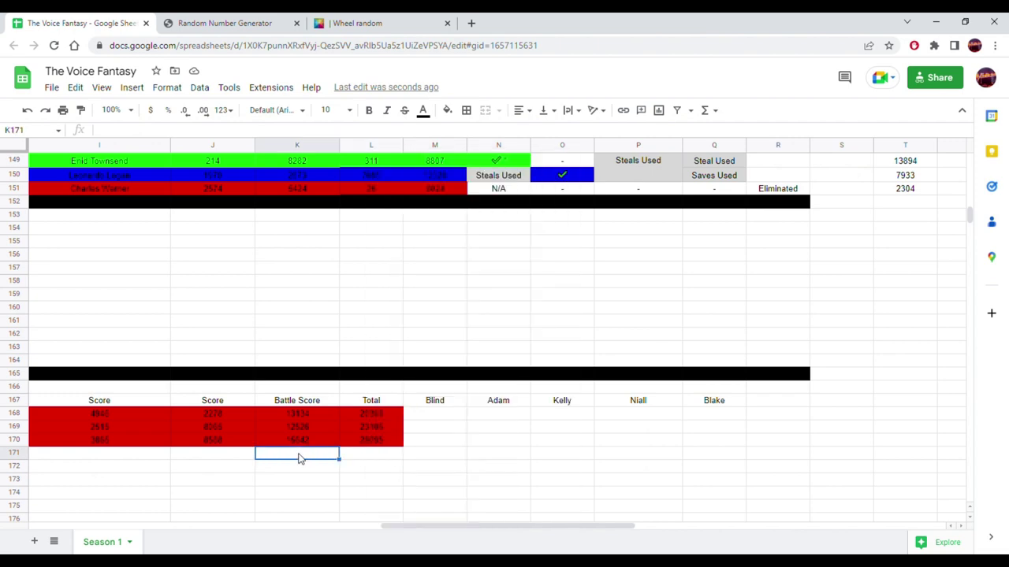
{"action": "right_click", "coordinate": [300, 453]}
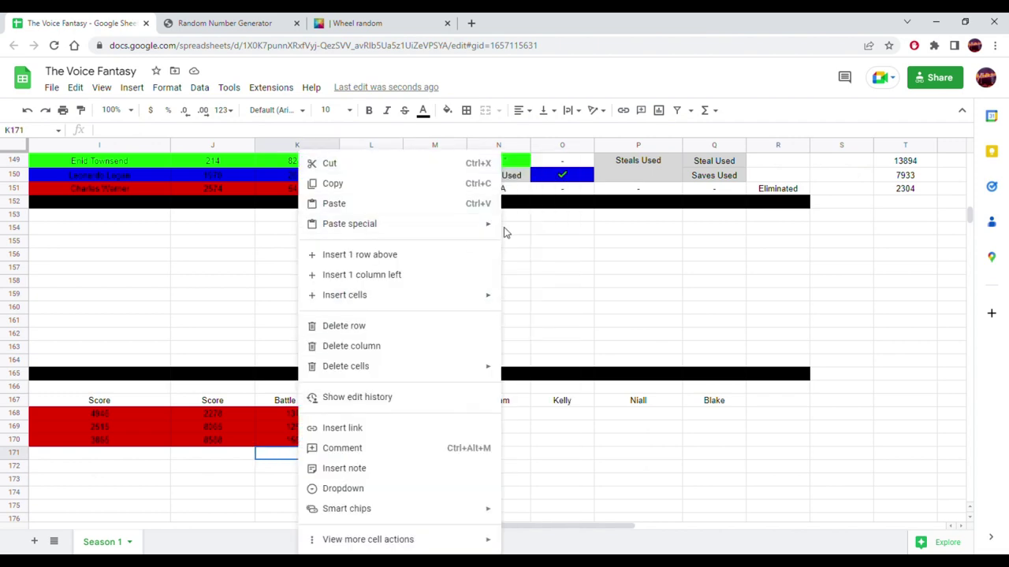
{"action": "mouse_move", "coordinate": [497, 232]}
{"action": "left_click", "coordinate": [534, 229]}
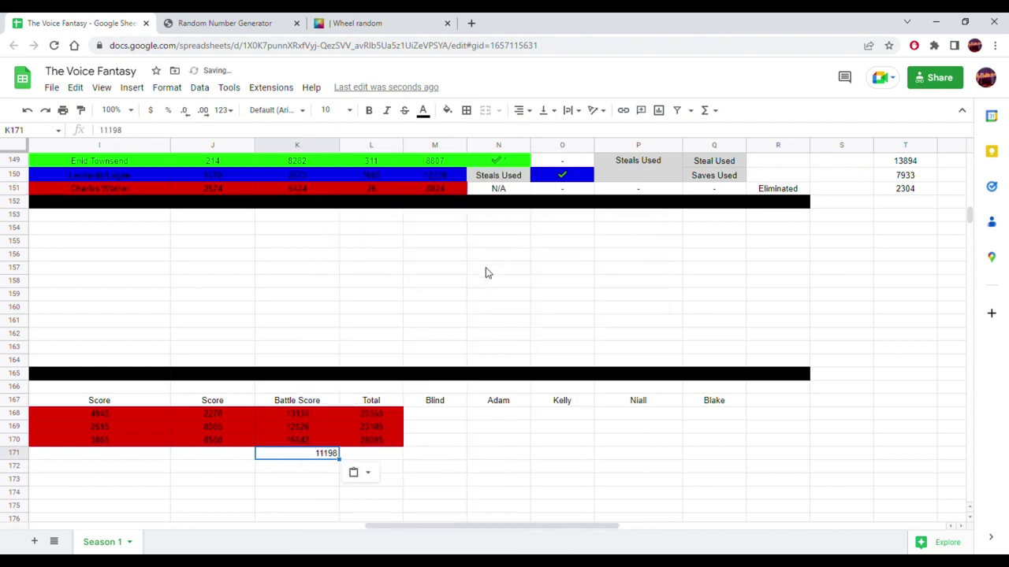
- Extend the Total formula from L170 to L171 and center 11198 in K171
{"action": "left_click", "coordinate": [394, 441]}
{"action": "left_click_drag", "start_coordinate": [403, 447], "coordinate": [394, 455]}
{"action": "left_click", "coordinate": [327, 460]}
{"action": "left_click", "coordinate": [524, 110]}
{"action": "left_click", "coordinate": [536, 130]}
- Change L171's red fill to white
{"action": "left_click", "coordinate": [374, 457]}
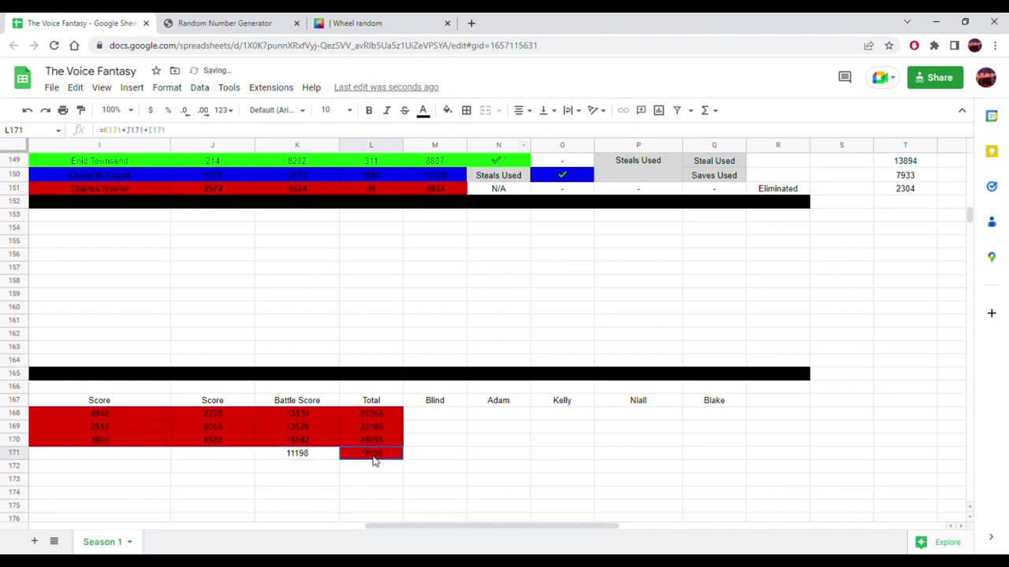
{"action": "left_click", "coordinate": [447, 110]}
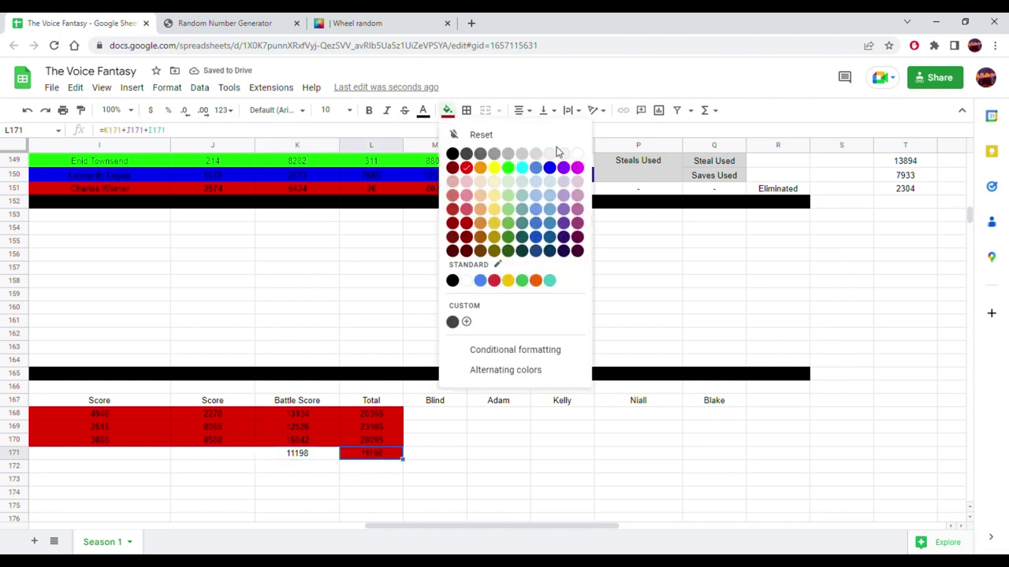
{"action": "left_click", "coordinate": [575, 155]}
{"action": "left_click_drag", "start_coordinate": [450, 529], "coordinate": [271, 524]}
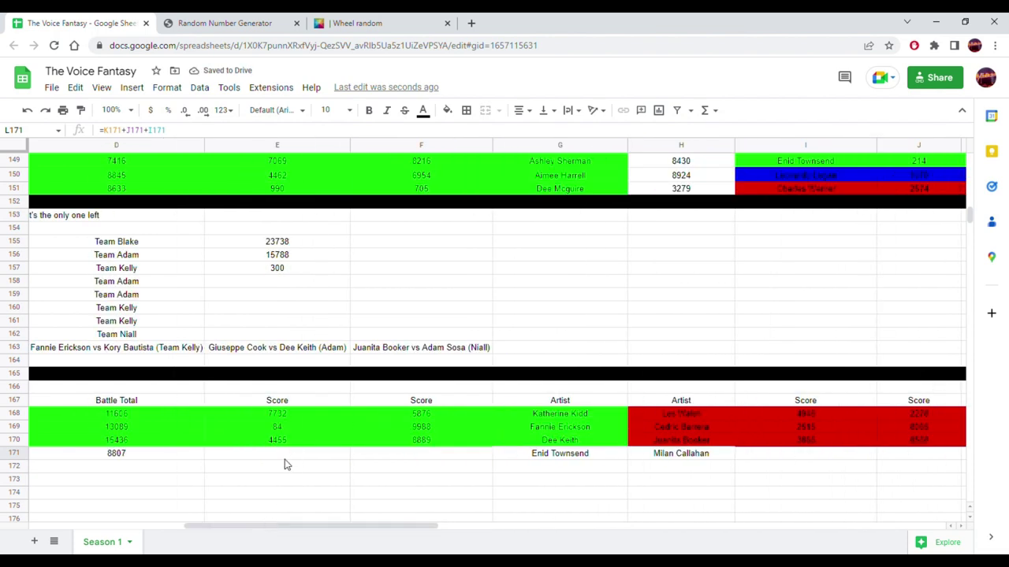
{"action": "left_click", "coordinate": [283, 454]}
{"action": "left_click", "coordinate": [326, 21]}
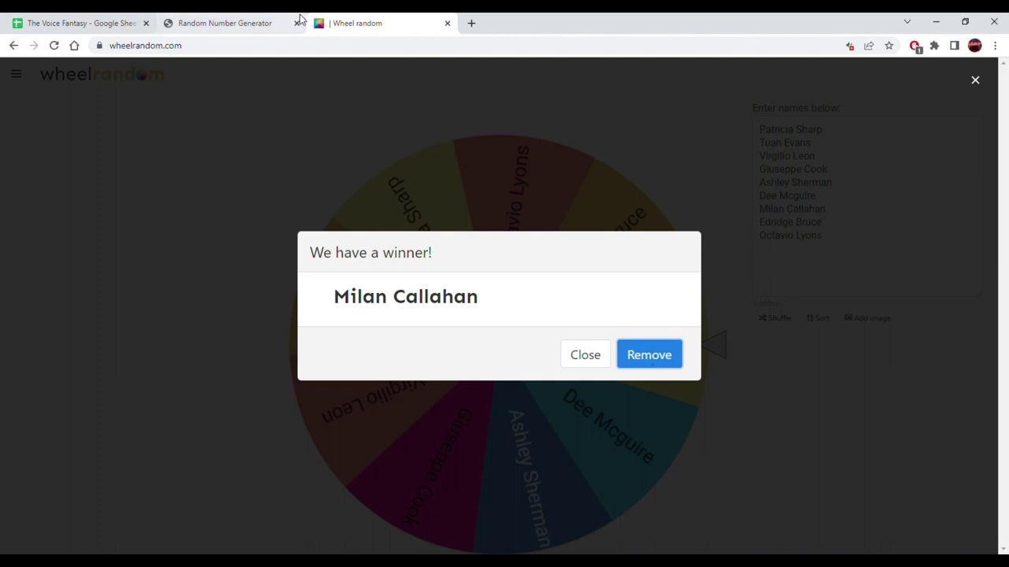
- Generate a random number from 1 to 10000, getting 8011, and copy it
{"action": "left_click", "coordinate": [250, 19]}
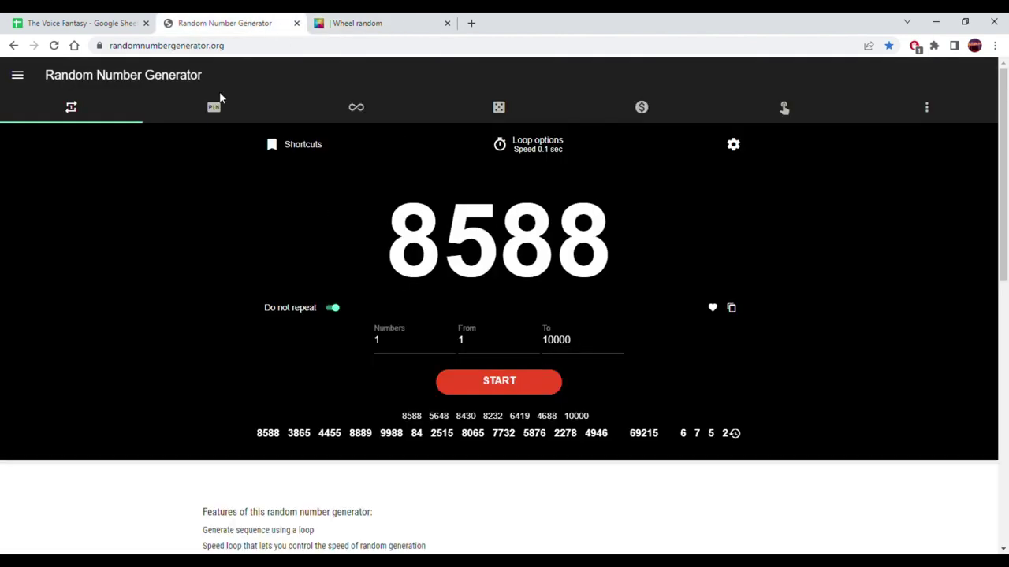
{"action": "left_click", "coordinate": [71, 22]}
{"action": "left_click", "coordinate": [215, 18]}
{"action": "left_click", "coordinate": [485, 379]}
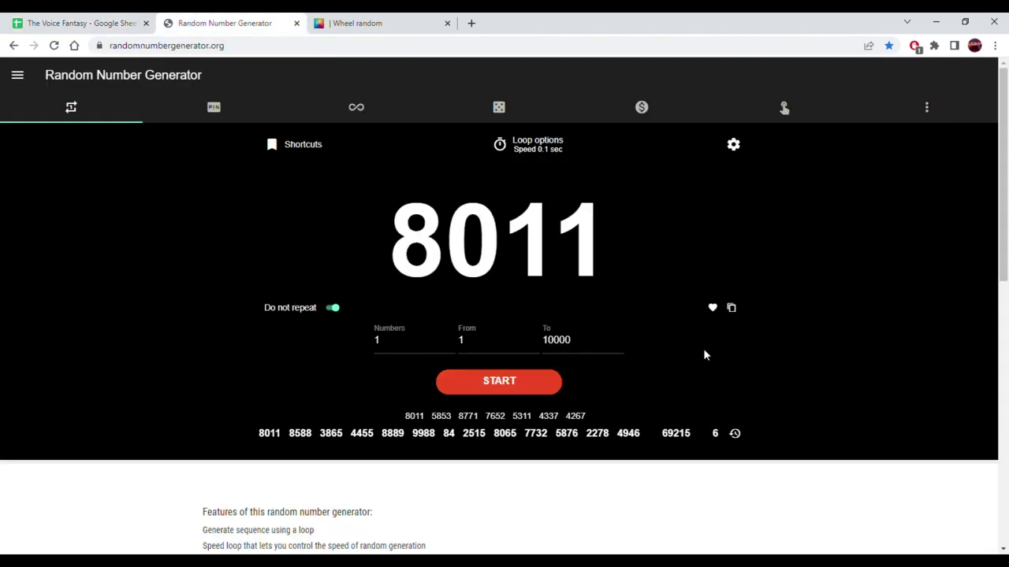
{"action": "left_click", "coordinate": [731, 308]}
{"action": "left_click", "coordinate": [86, 19]}
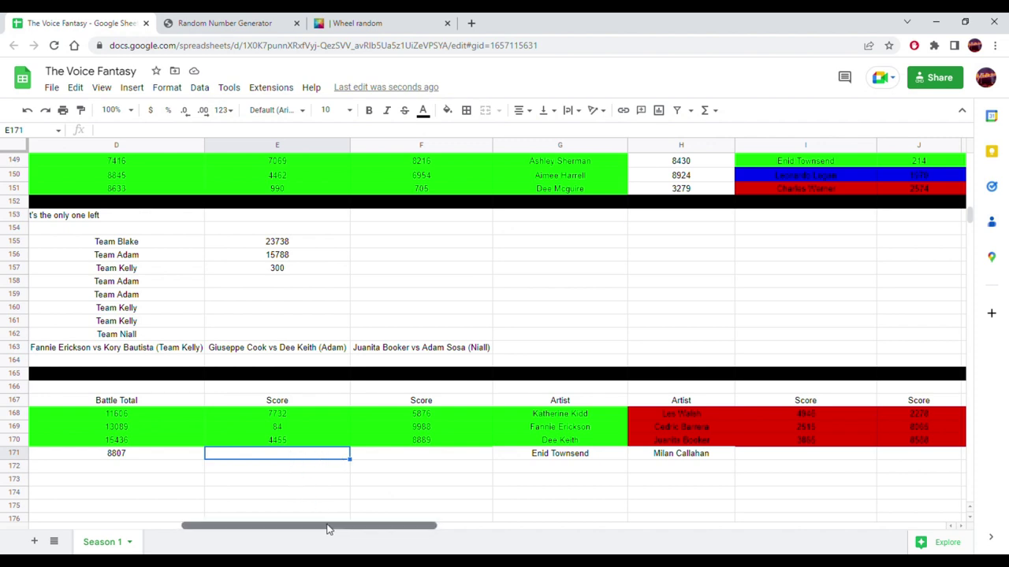
- Paste 8011 as a value into E171, raising Adam Levine's Total to 16818
{"action": "left_click_drag", "start_coordinate": [328, 526], "coordinate": [252, 528]}
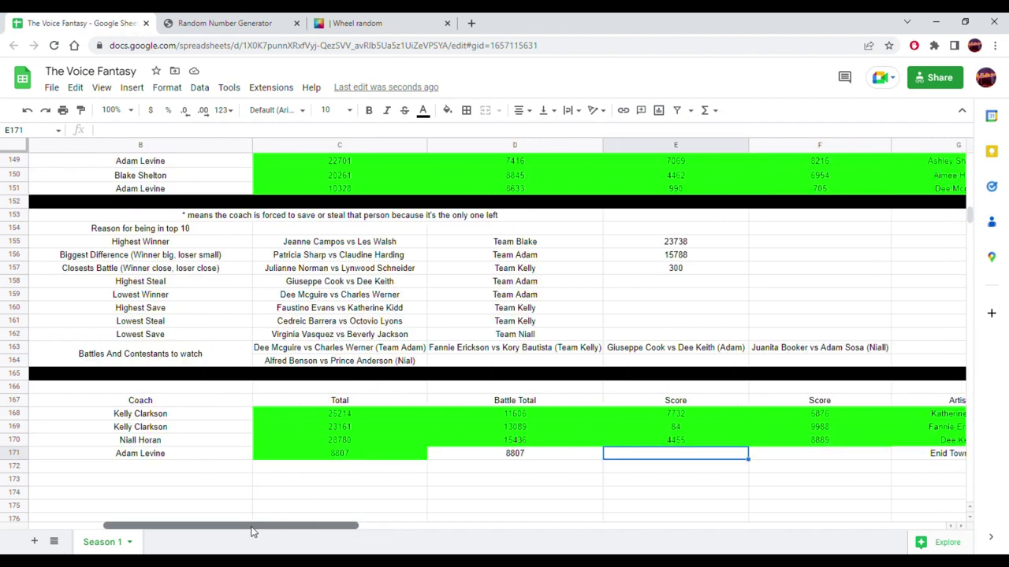
{"action": "right_click", "coordinate": [646, 459]}
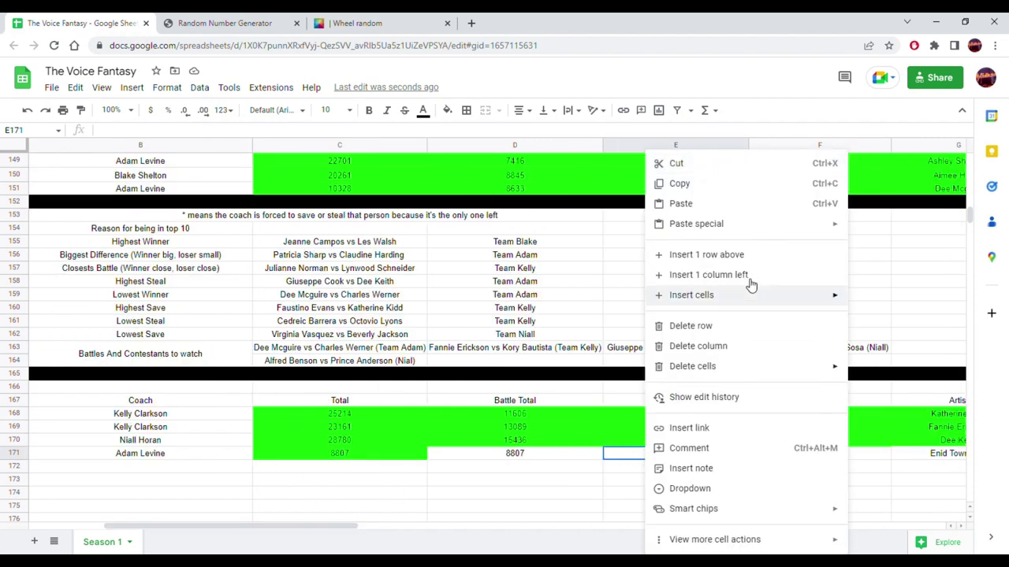
{"action": "mouse_move", "coordinate": [680, 226]}
{"action": "left_click", "coordinate": [599, 226]}
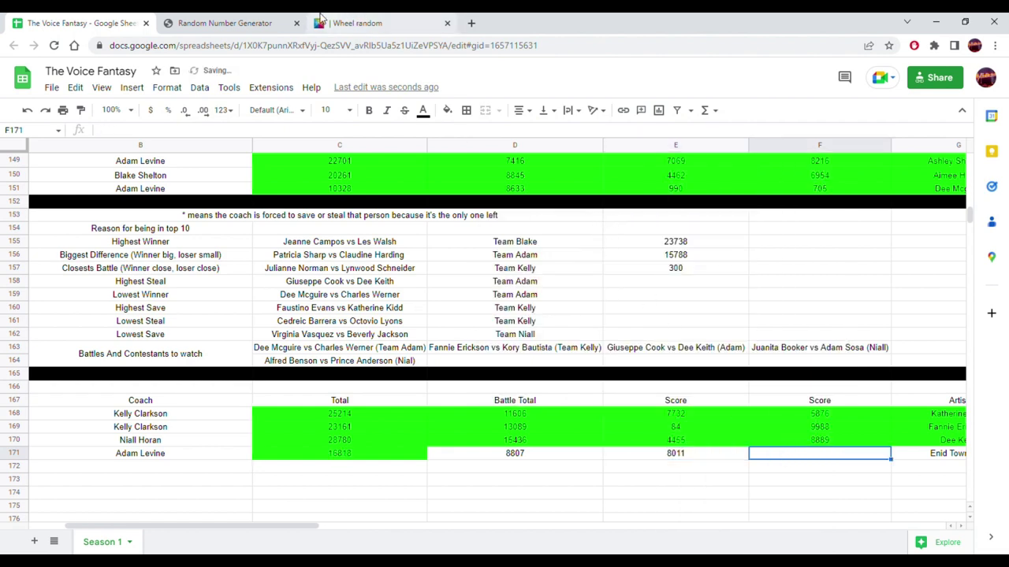
{"action": "left_click", "coordinate": [225, 23]}
- Generate 7760 and paste it as a value into F171, making the Total 24578
{"action": "left_click", "coordinate": [478, 376]}
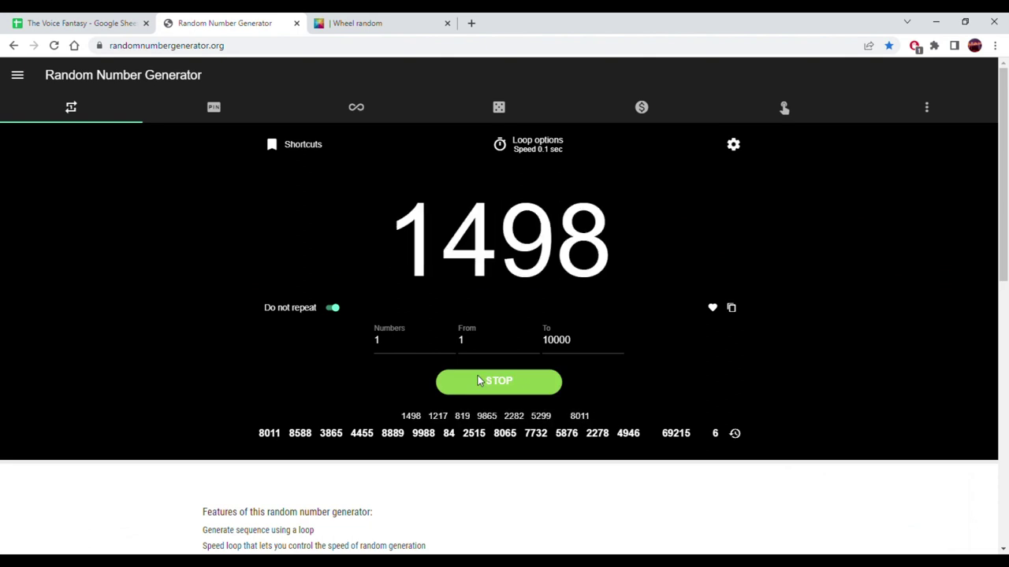
{"action": "left_click", "coordinate": [731, 309]}
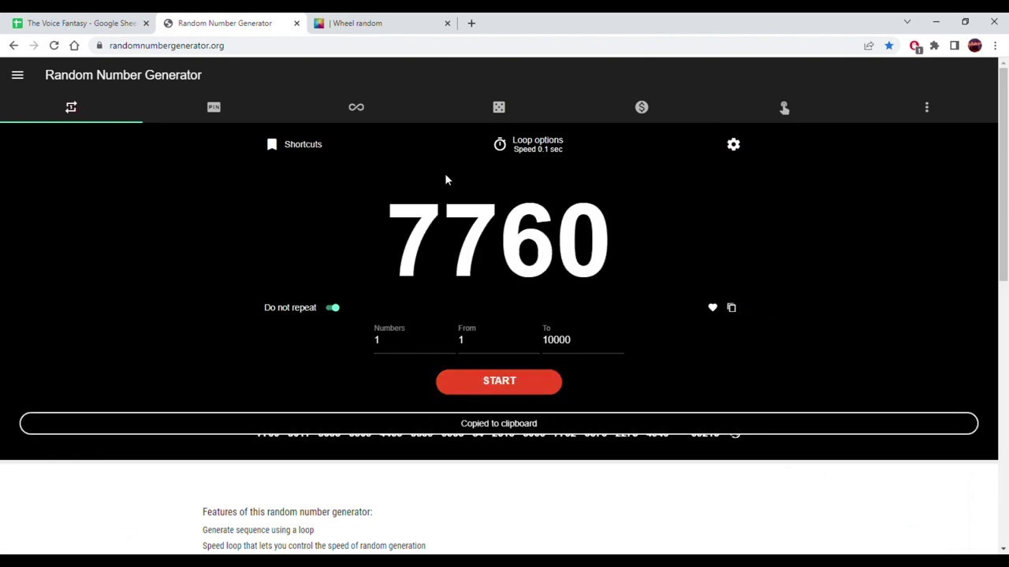
{"action": "left_click", "coordinate": [47, 23]}
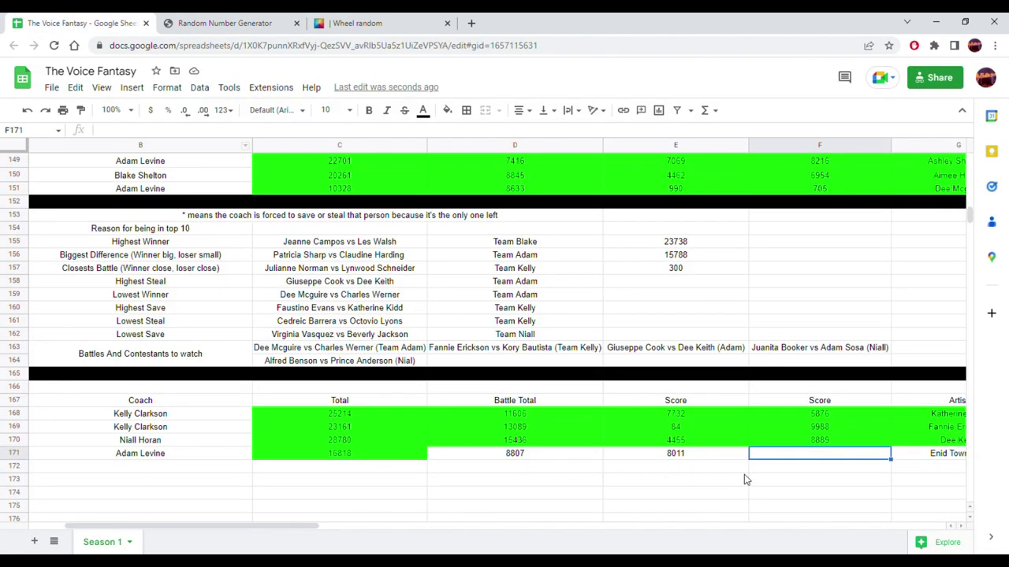
{"action": "right_click", "coordinate": [816, 460]}
{"action": "mouse_move", "coordinate": [866, 224]}
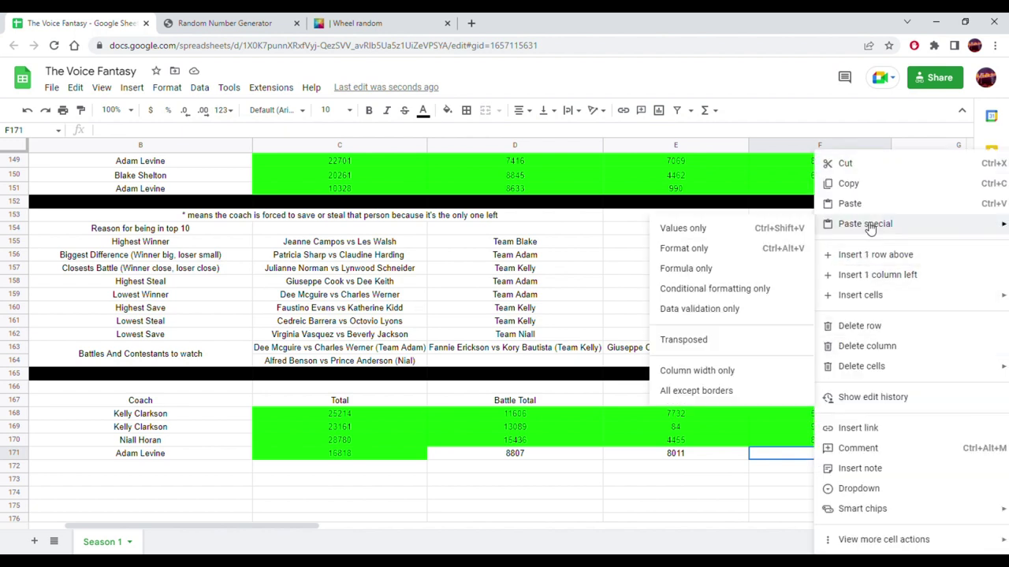
{"action": "left_click", "coordinate": [760, 230]}
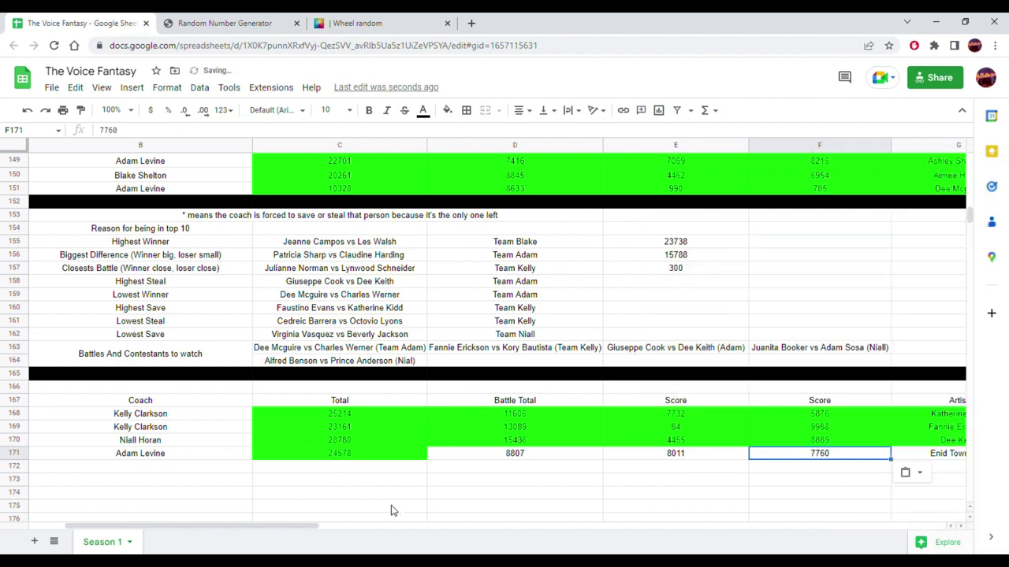
{"action": "left_click_drag", "start_coordinate": [288, 531], "coordinate": [542, 540]}
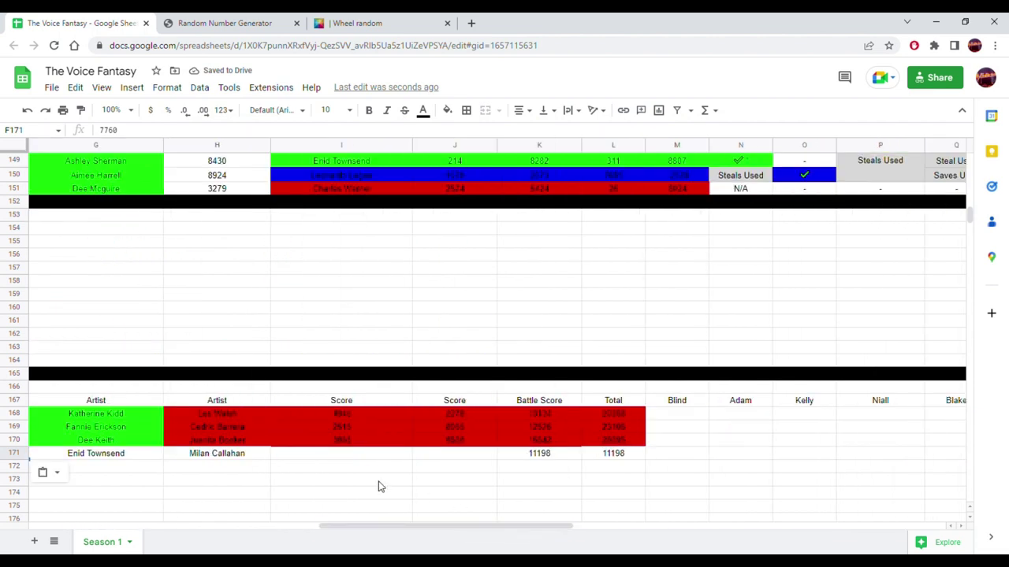
{"action": "left_click", "coordinate": [319, 454]}
- Generate the random score 2781 and paste it as a value into I171
{"action": "left_click", "coordinate": [378, 22]}
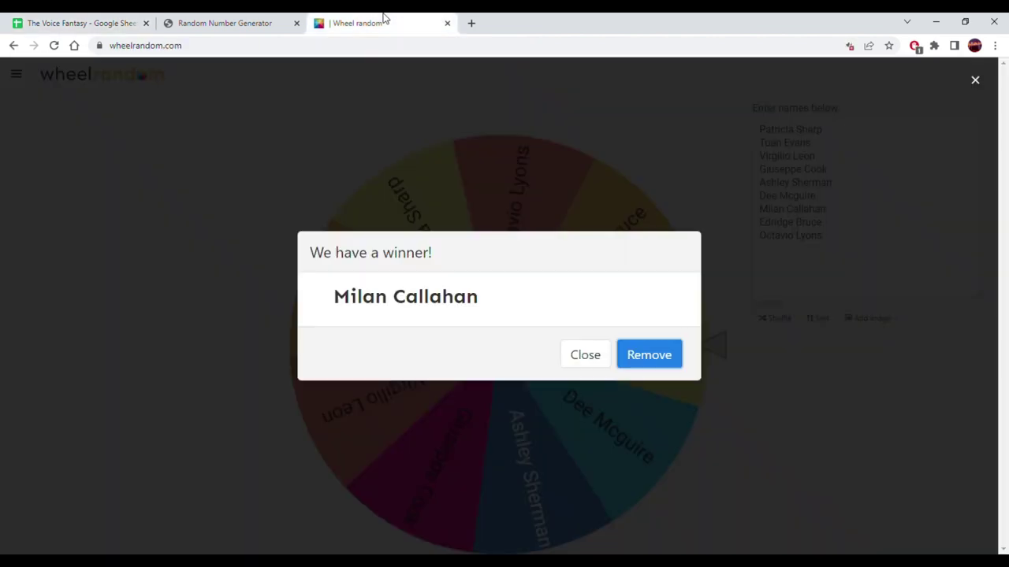
{"action": "left_click", "coordinate": [224, 22]}
{"action": "left_click", "coordinate": [499, 381]}
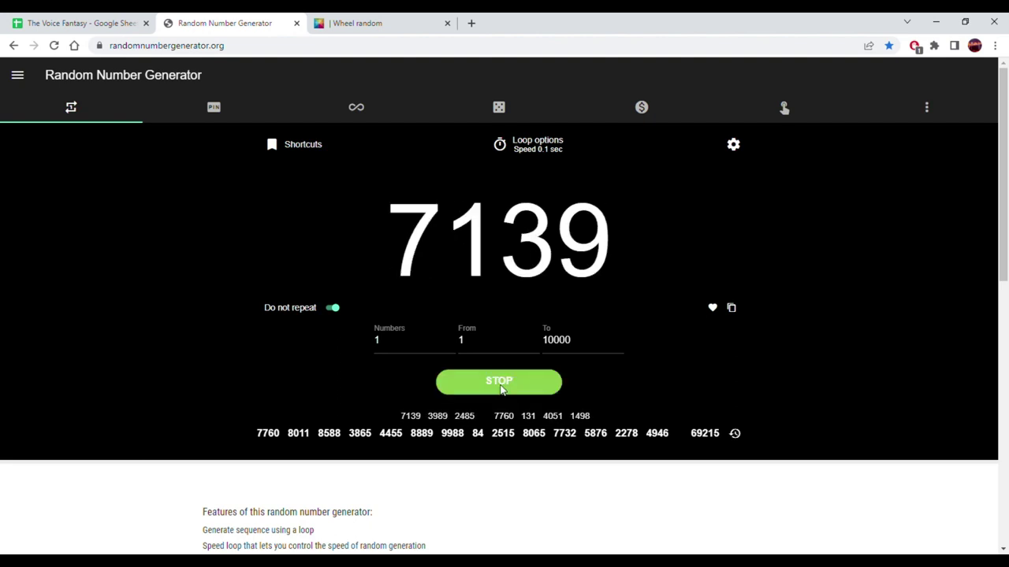
{"action": "left_click", "coordinate": [500, 386]}
{"action": "left_click", "coordinate": [731, 308]}
{"action": "left_click", "coordinate": [44, 19]}
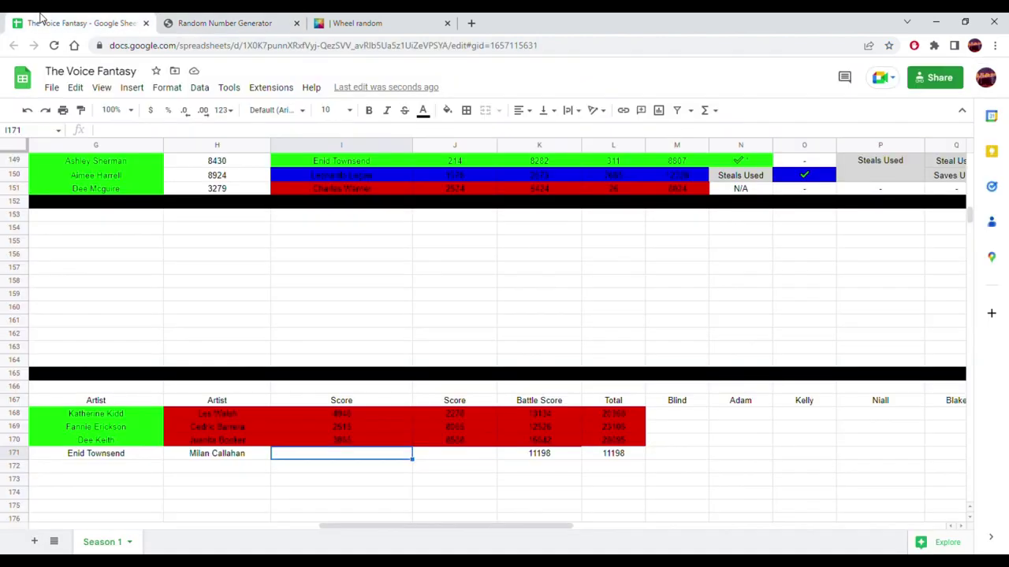
{"action": "right_click", "coordinate": [359, 460]}
{"action": "mouse_move", "coordinate": [507, 228]}
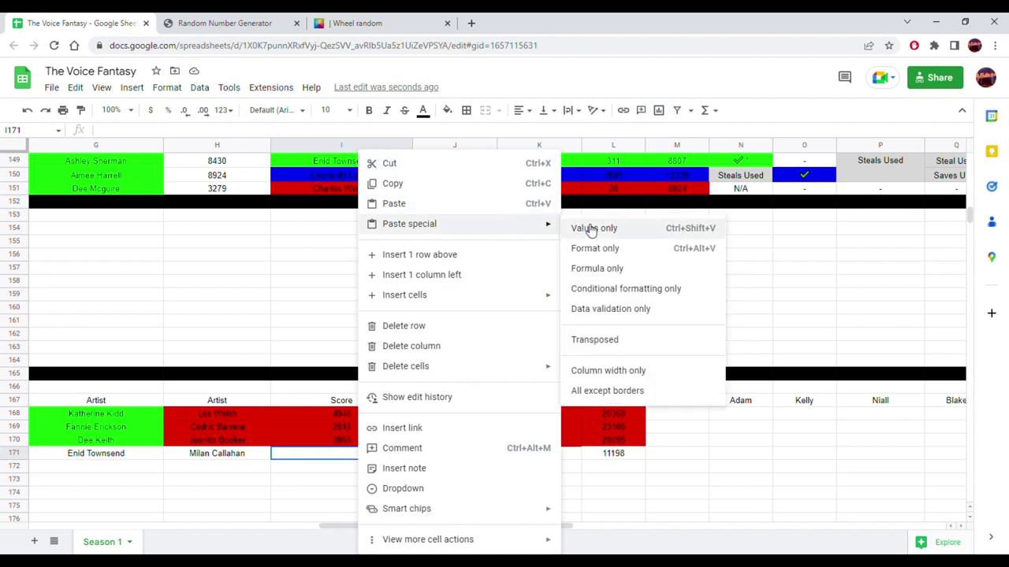
{"action": "left_click", "coordinate": [577, 229]}
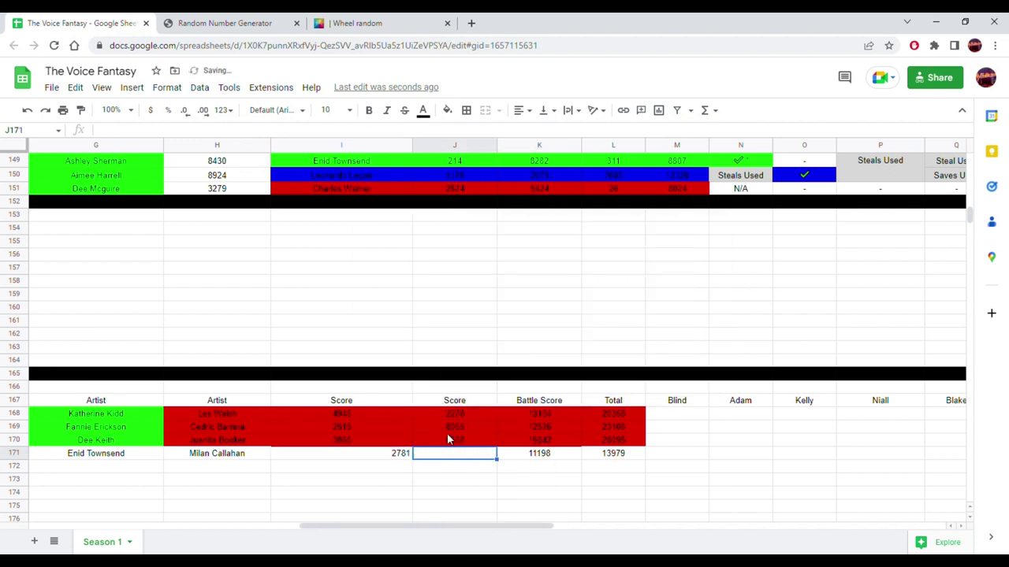
- Generate the random score 1544 and paste it as a value into J171
{"action": "left_click", "coordinate": [370, 23]}
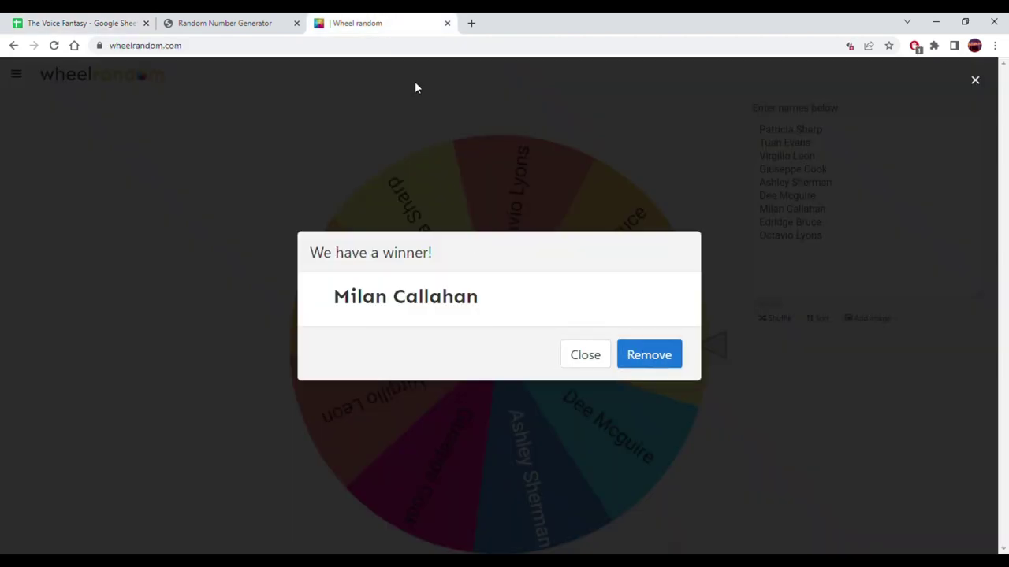
{"action": "left_click", "coordinate": [217, 23]}
{"action": "left_click", "coordinate": [552, 392]}
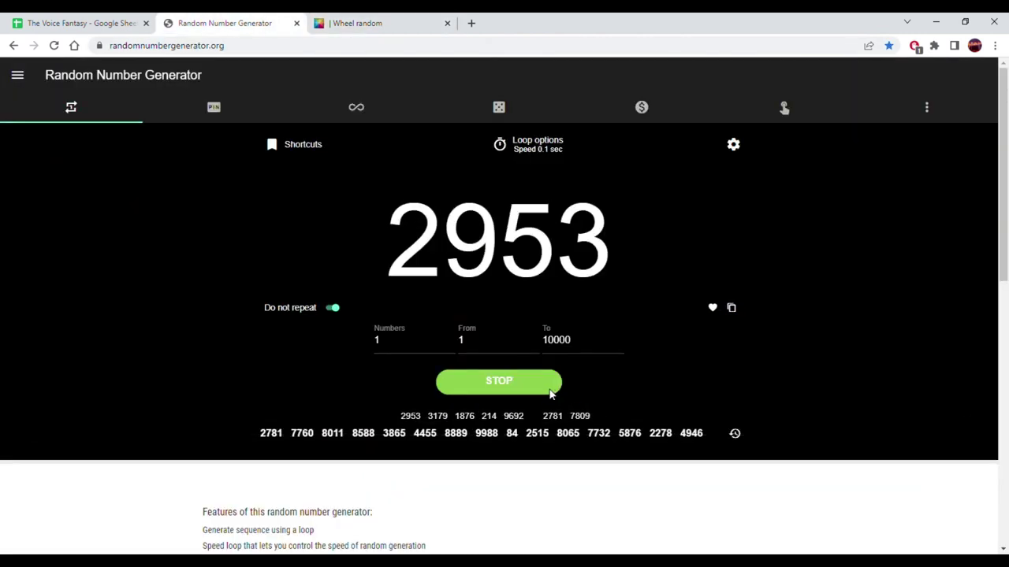
{"action": "left_click", "coordinate": [551, 391]}
{"action": "left_click", "coordinate": [731, 308]}
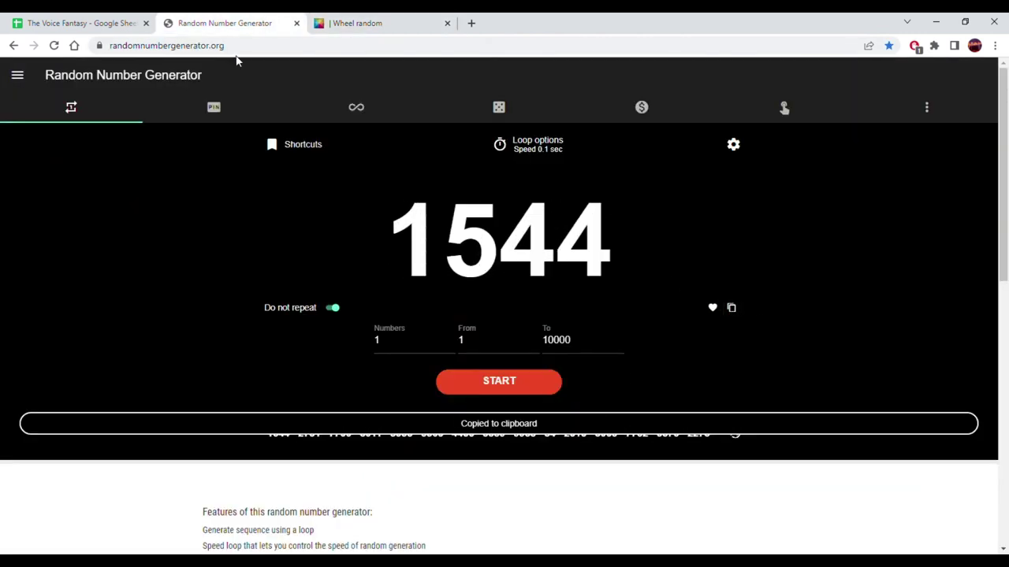
{"action": "left_click", "coordinate": [79, 23]}
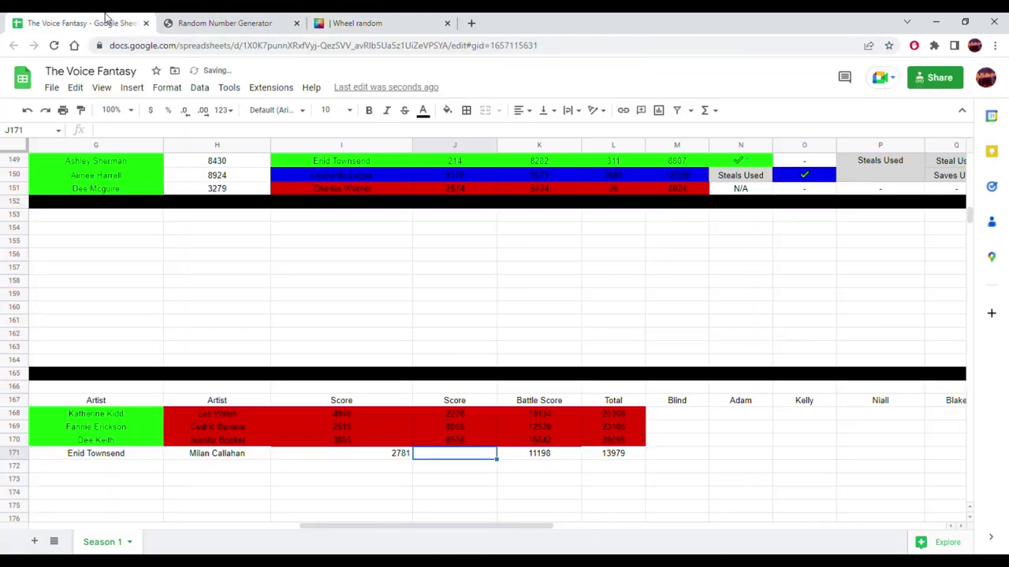
{"action": "right_click", "coordinate": [470, 457]}
{"action": "mouse_move", "coordinate": [621, 227]}
{"action": "left_click", "coordinate": [684, 230]}
{"action": "left_click_drag", "start_coordinate": [374, 458], "coordinate": [457, 459]}
{"action": "left_click", "coordinate": [522, 109]}
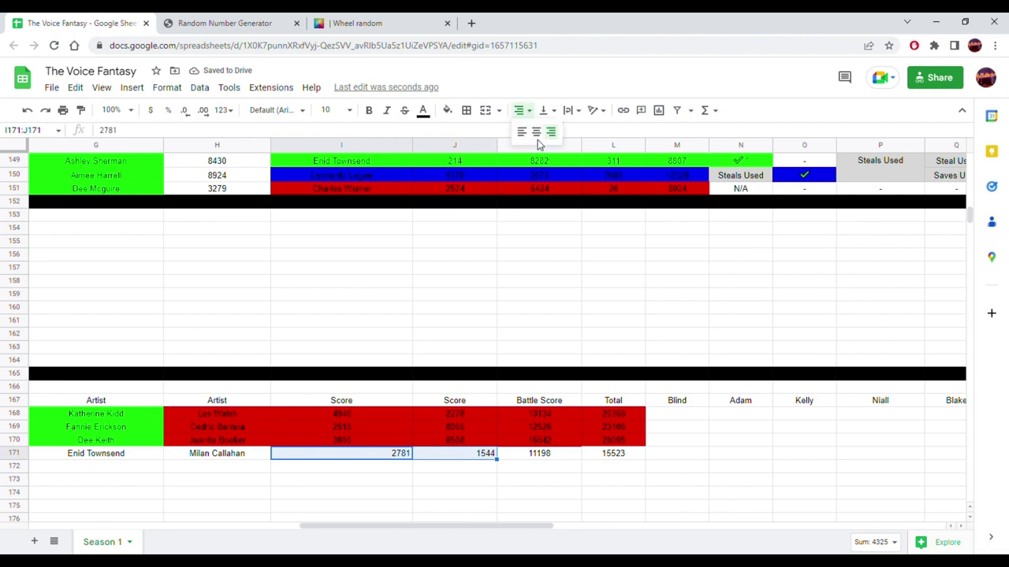
{"action": "left_click", "coordinate": [537, 133]}
{"action": "left_click_drag", "start_coordinate": [611, 457], "coordinate": [260, 457]}
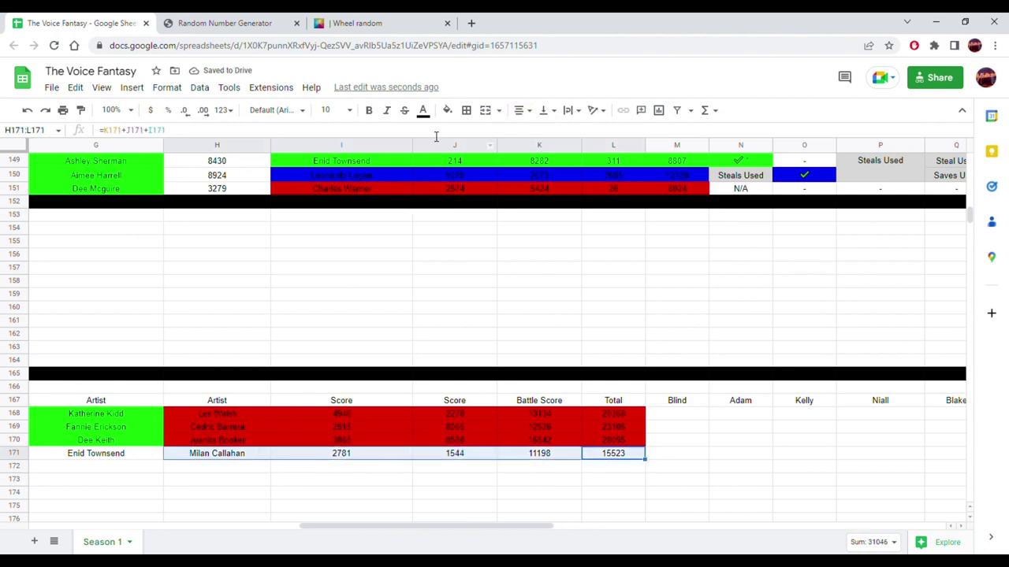
{"action": "left_click", "coordinate": [448, 111]}
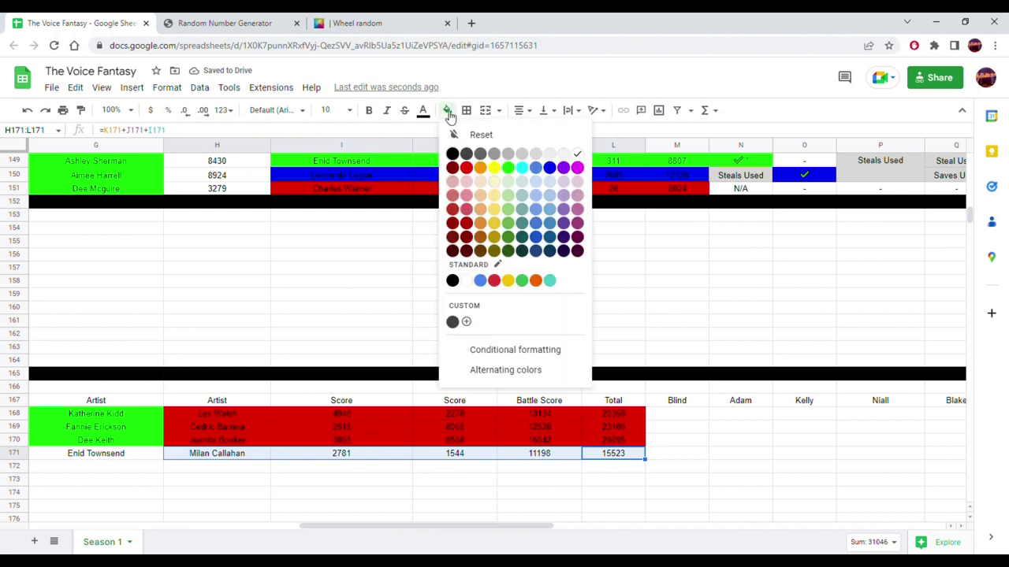
{"action": "left_click", "coordinate": [466, 167]}
{"action": "left_click", "coordinate": [378, 491]}
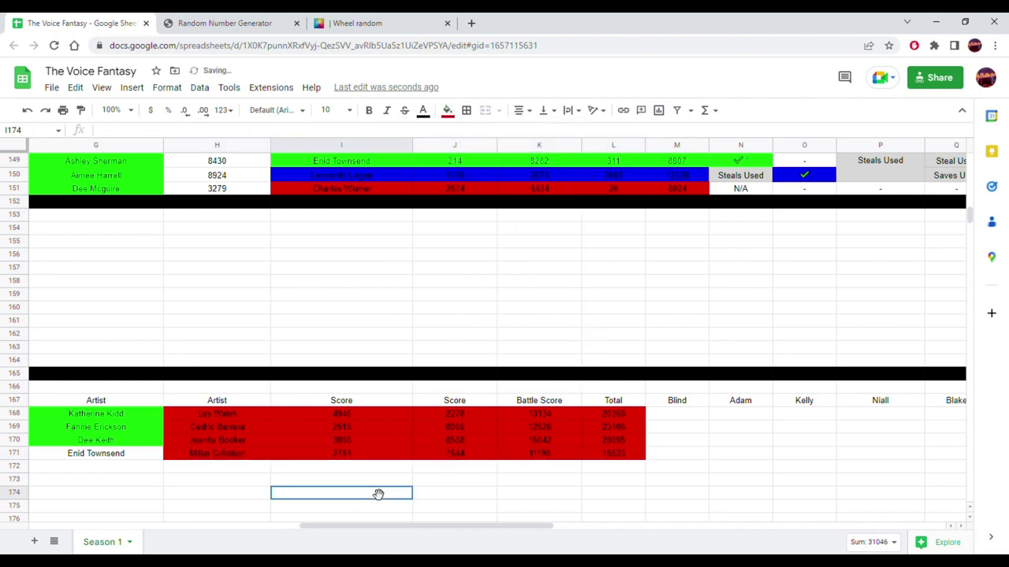
{"action": "left_click_drag", "start_coordinate": [373, 528], "coordinate": [231, 527]}
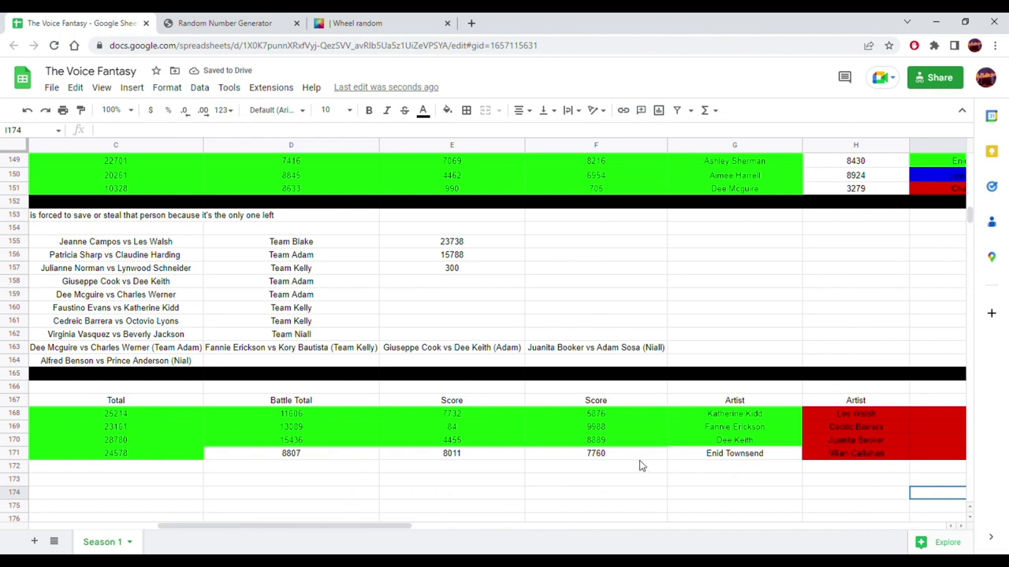
{"action": "left_click_drag", "start_coordinate": [717, 461], "coordinate": [187, 459]}
{"action": "left_click", "coordinate": [447, 109]}
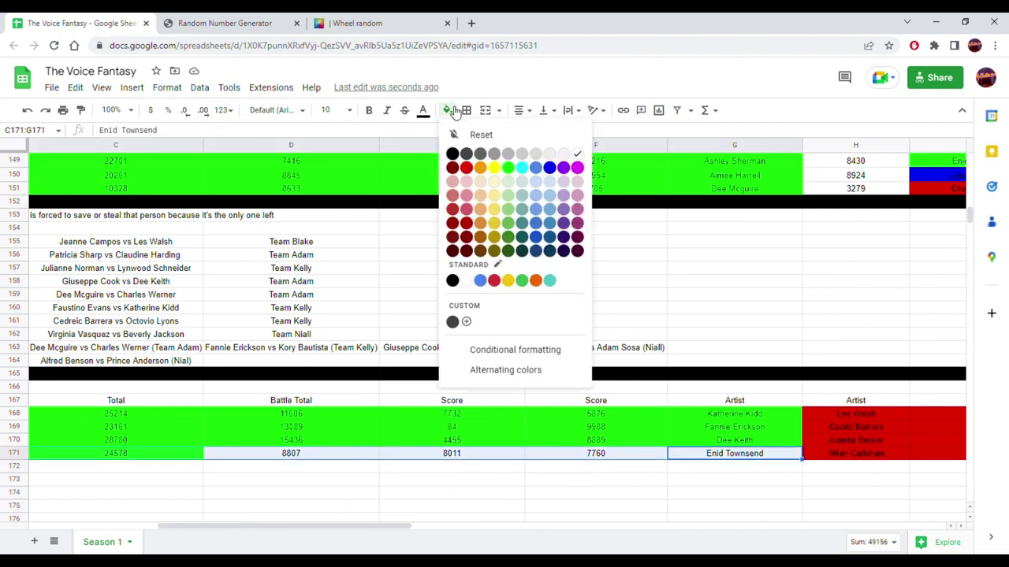
{"action": "left_click", "coordinate": [508, 167]}
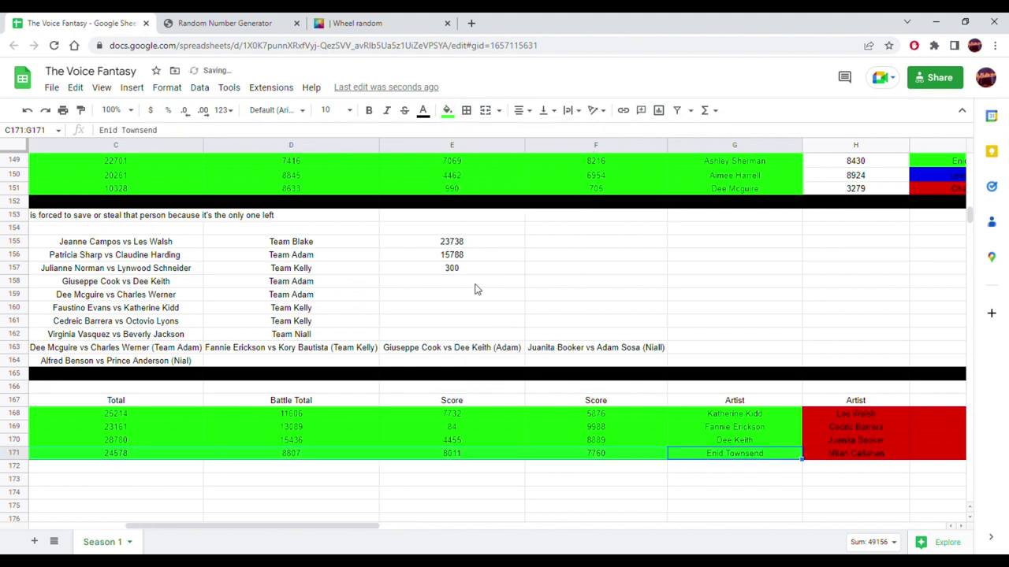
{"action": "left_click_drag", "start_coordinate": [371, 531], "coordinate": [169, 491]}
{"action": "scroll", "coordinate": [250, 401], "scroll_direction": "up", "scroll_amount": 6}
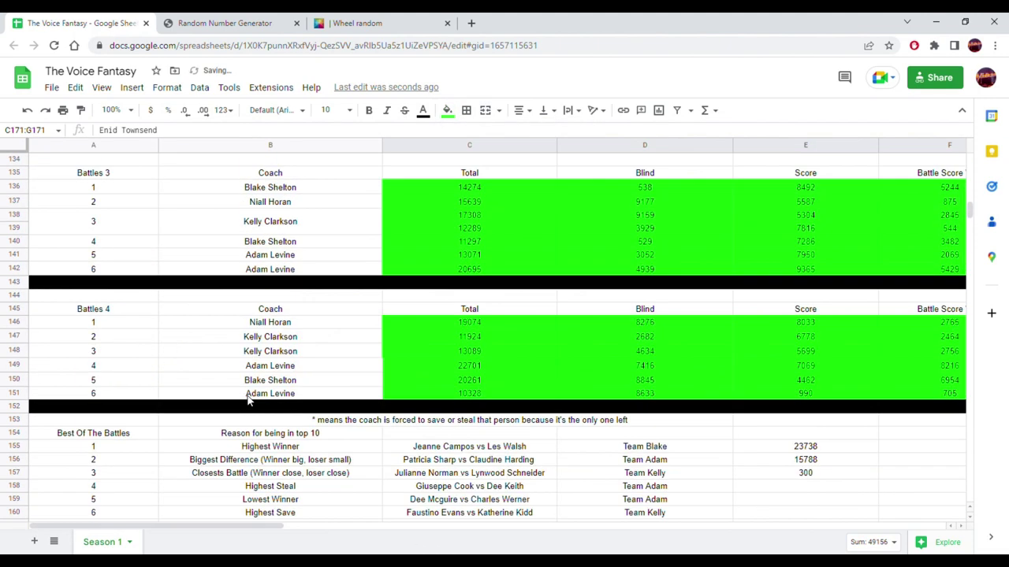
{"action": "scroll", "coordinate": [251, 401], "scroll_direction": "up", "scroll_amount": 16}
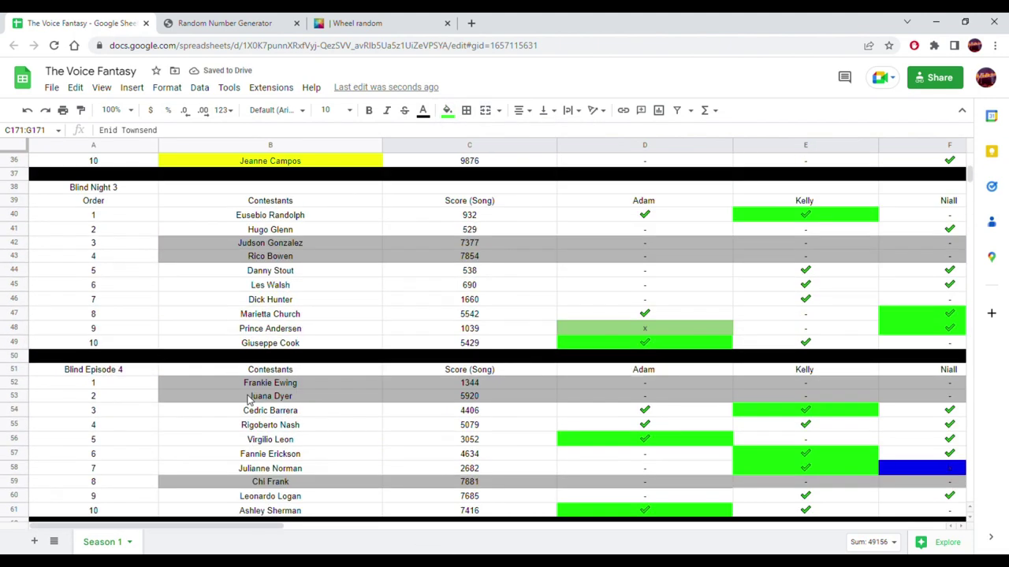
{"action": "scroll", "coordinate": [250, 401], "scroll_direction": "up", "scroll_amount": 3}
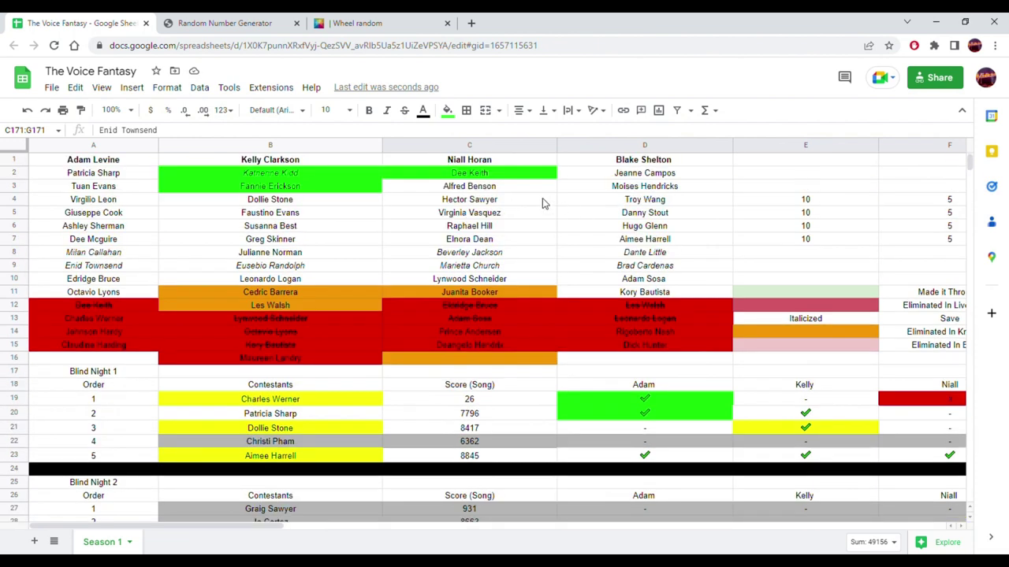
{"action": "left_click", "coordinate": [114, 267]}
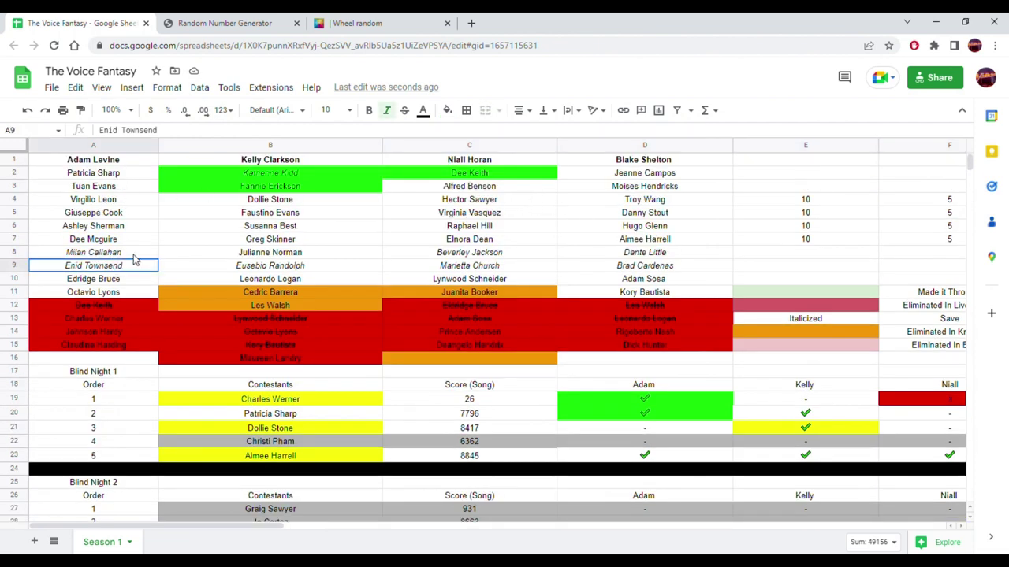
{"action": "left_click", "coordinate": [448, 111]}
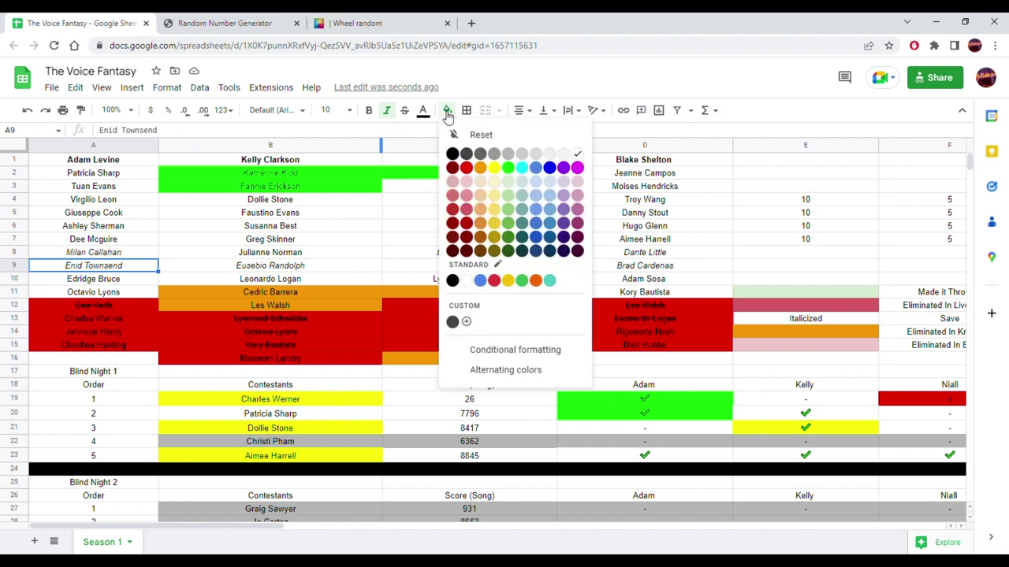
{"action": "left_click", "coordinate": [508, 168]}
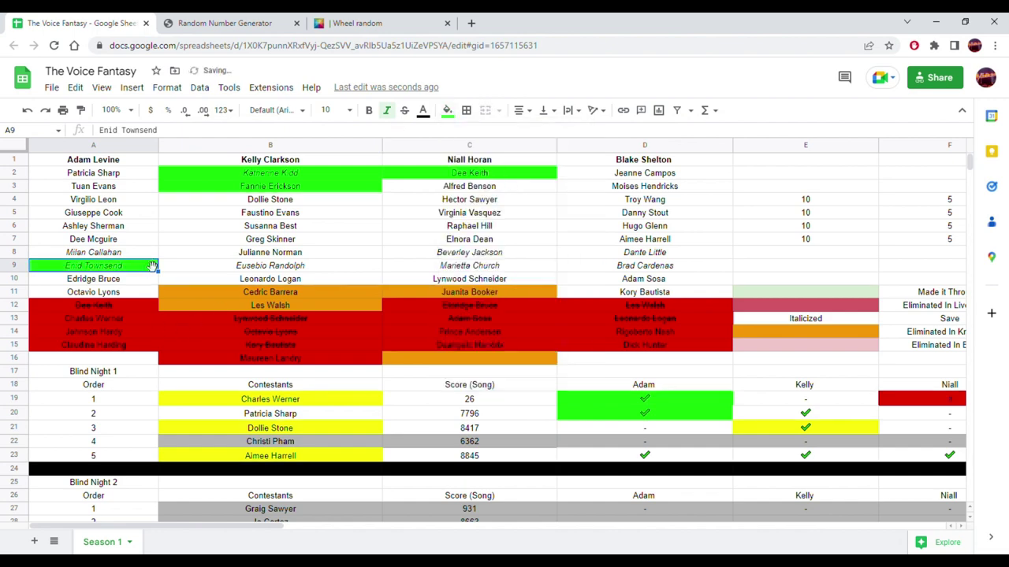
{"action": "left_click_drag", "start_coordinate": [153, 266], "coordinate": [120, 362]}
{"action": "left_click_drag", "start_coordinate": [105, 175], "coordinate": [87, 266]}
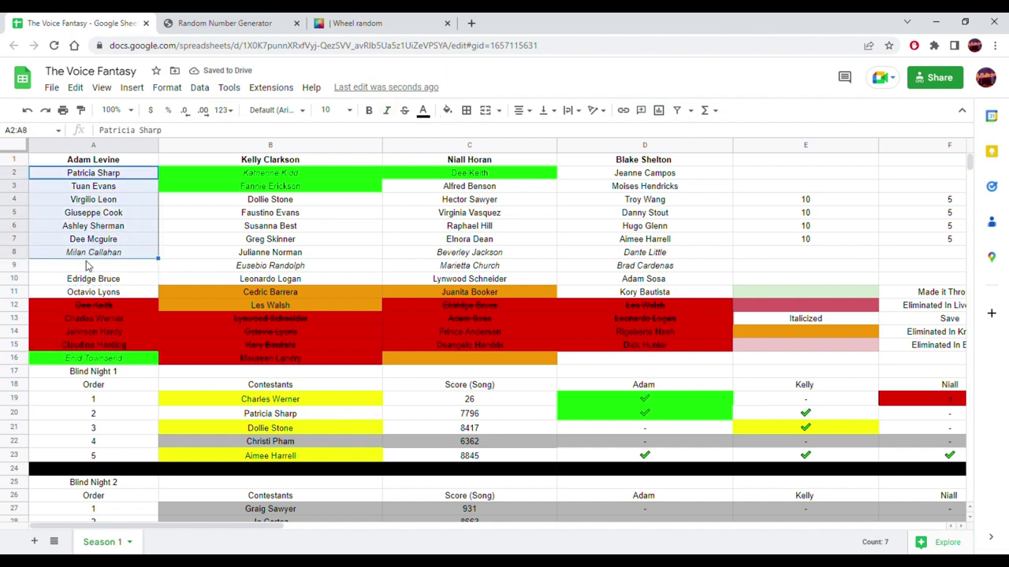
{"action": "left_click", "coordinate": [85, 293]}
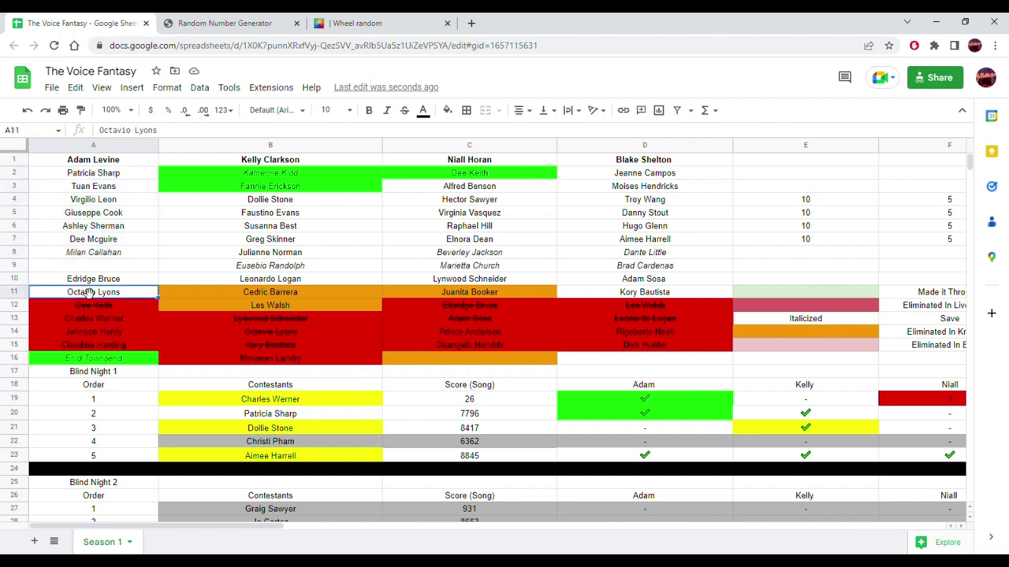
{"action": "mouse_move", "coordinate": [83, 294]}
{"action": "left_mouse_down"}
{"action": "mouse_move", "coordinate": [92, 268]}
{"action": "mouse_move", "coordinate": [102, 275]}
{"action": "mouse_move", "coordinate": [86, 293]}
{"action": "left_mouse_up"}
{"action": "left_click", "coordinate": [97, 255]}
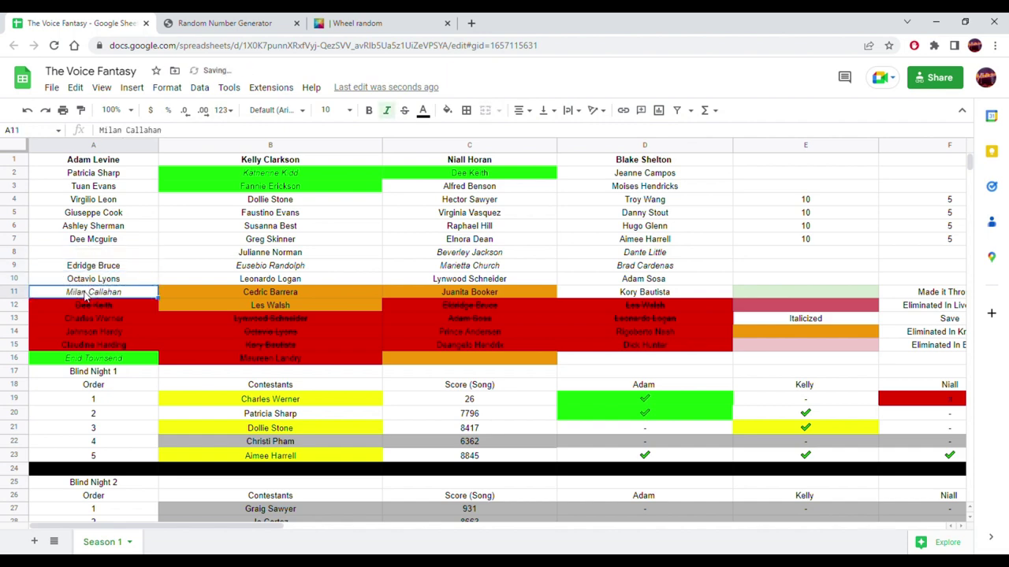
{"action": "left_click", "coordinate": [447, 109]}
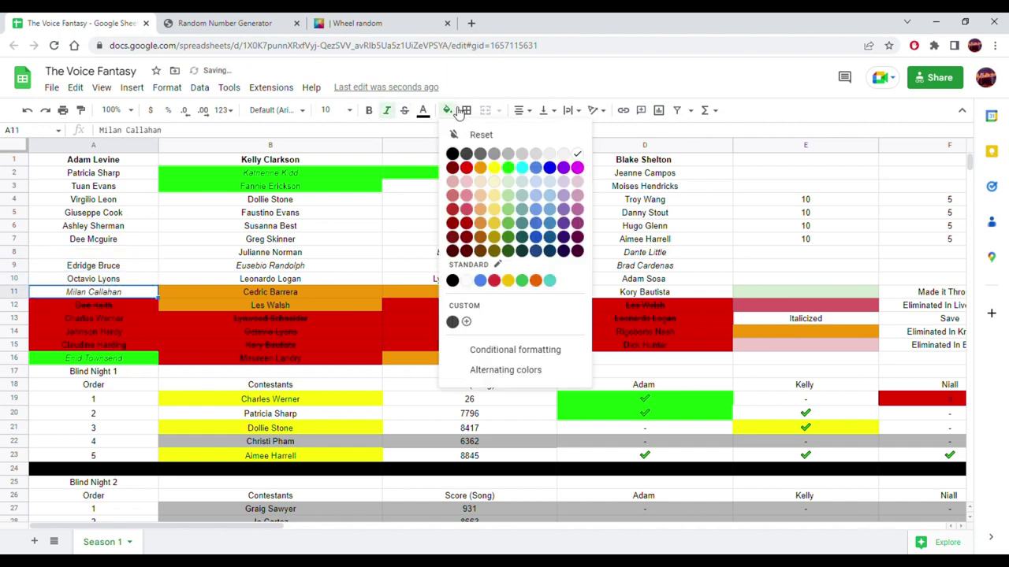
{"action": "left_click", "coordinate": [481, 168]}
{"action": "left_click_drag", "start_coordinate": [120, 180], "coordinate": [120, 264]}
{"action": "left_click", "coordinate": [117, 358]}
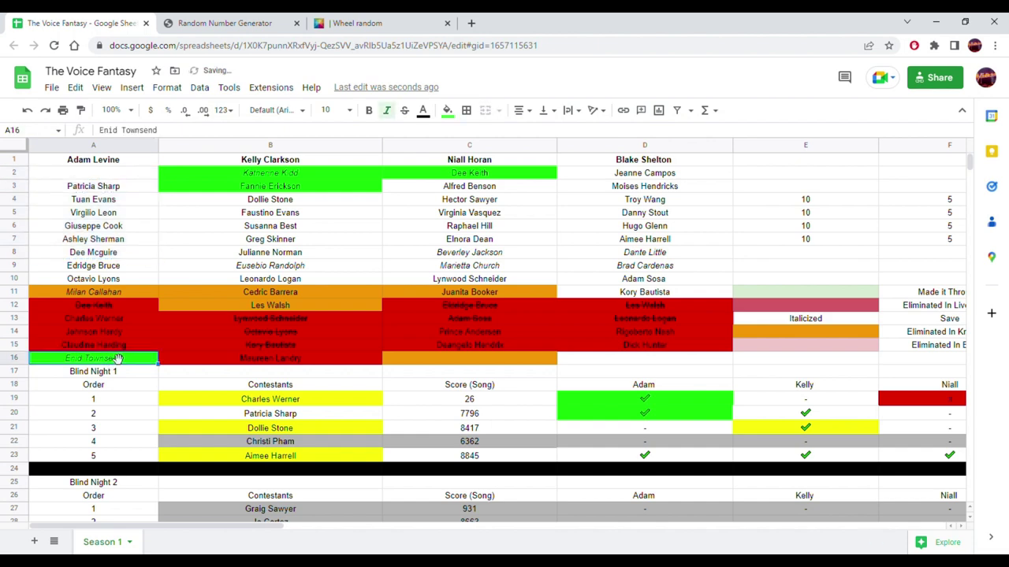
{"action": "left_click_drag", "start_coordinate": [113, 347], "coordinate": [113, 179]}
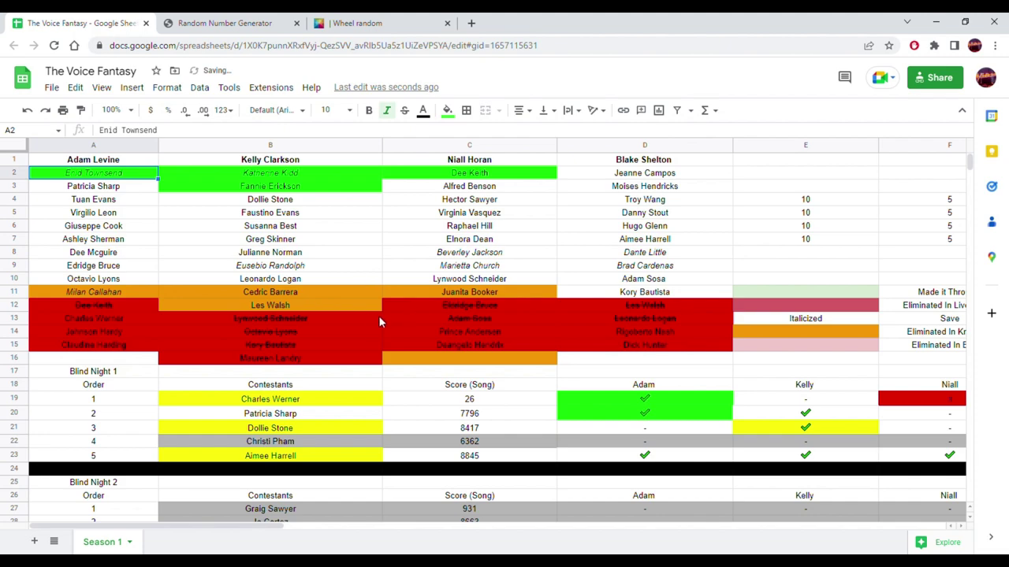
- Scroll down to the Knockout 1 table, check the random number generator, and select coach cell B172
{"action": "scroll", "coordinate": [350, 335], "scroll_direction": "down", "scroll_amount": 10}
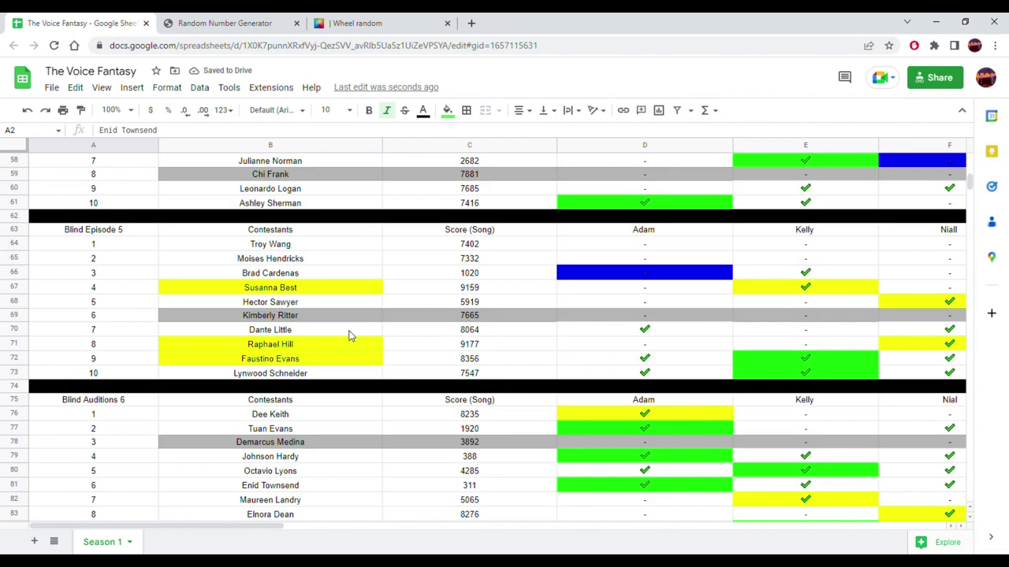
{"action": "scroll", "coordinate": [351, 335], "scroll_direction": "down", "scroll_amount": 12}
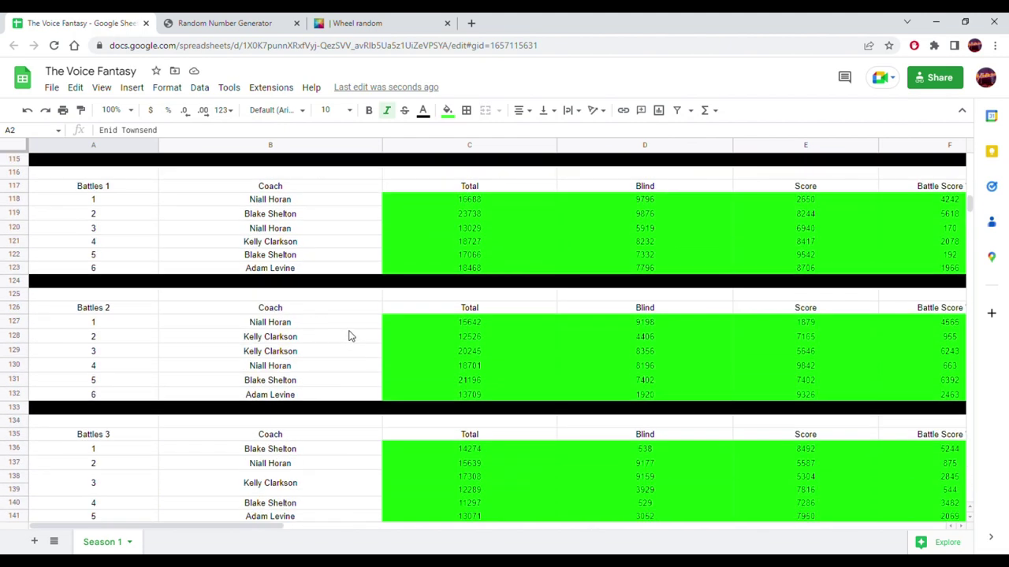
{"action": "scroll", "coordinate": [349, 337], "scroll_direction": "down", "scroll_amount": 12}
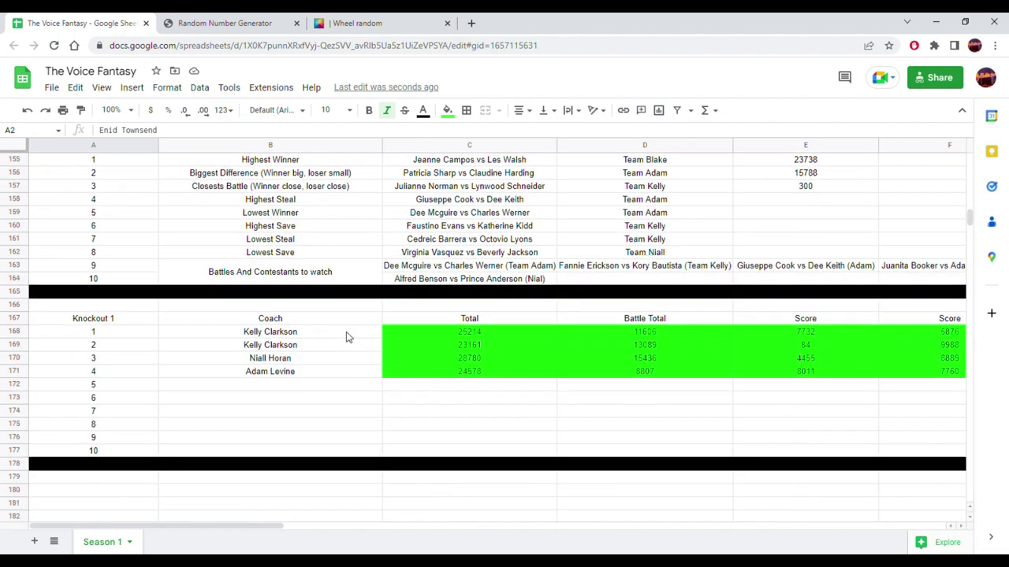
{"action": "left_click_drag", "start_coordinate": [202, 523], "coordinate": [250, 523]}
{"action": "left_click", "coordinate": [251, 17]}
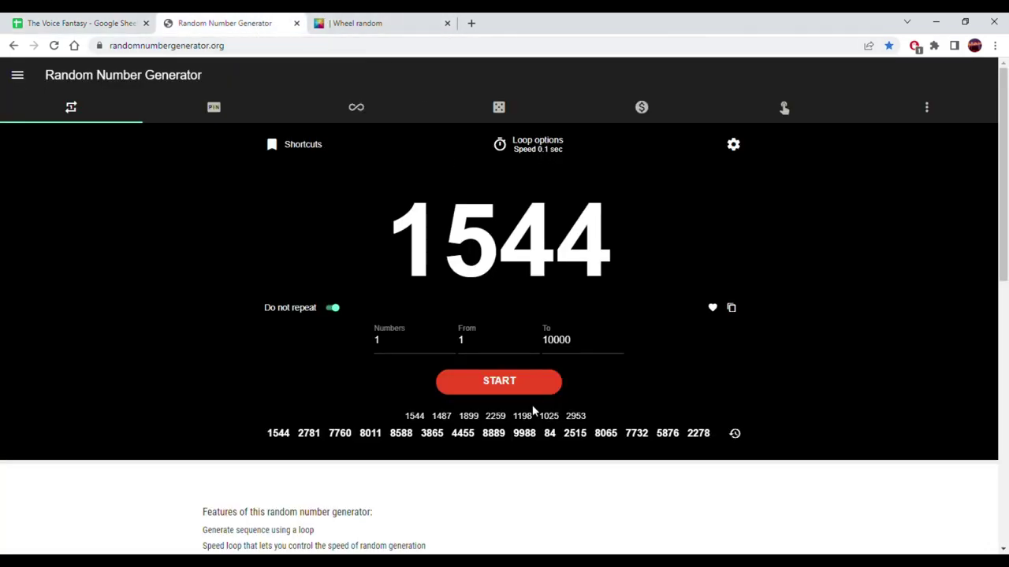
{"action": "left_click", "coordinate": [83, 21]}
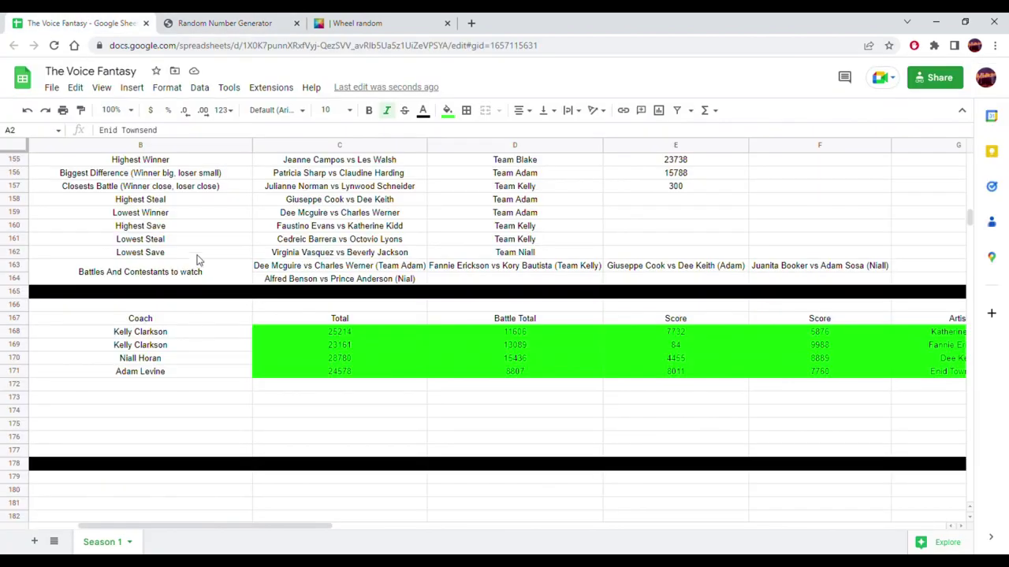
{"action": "left_click", "coordinate": [180, 392]}
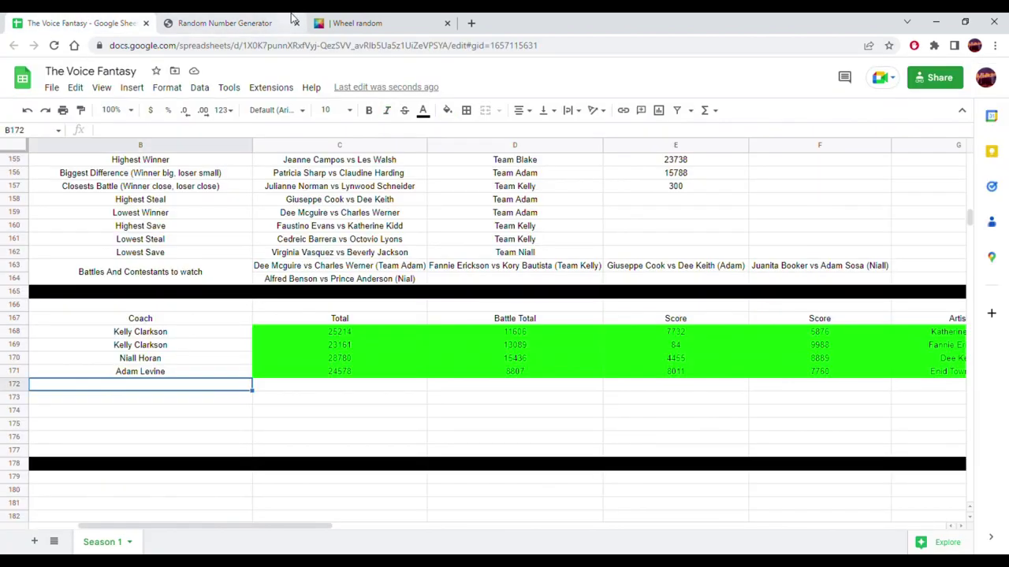
- Replace the wheel's names with coach initials A, K, N and B, then spin it to draw A
{"action": "left_click", "coordinate": [266, 17]}
{"action": "left_click", "coordinate": [379, 18]}
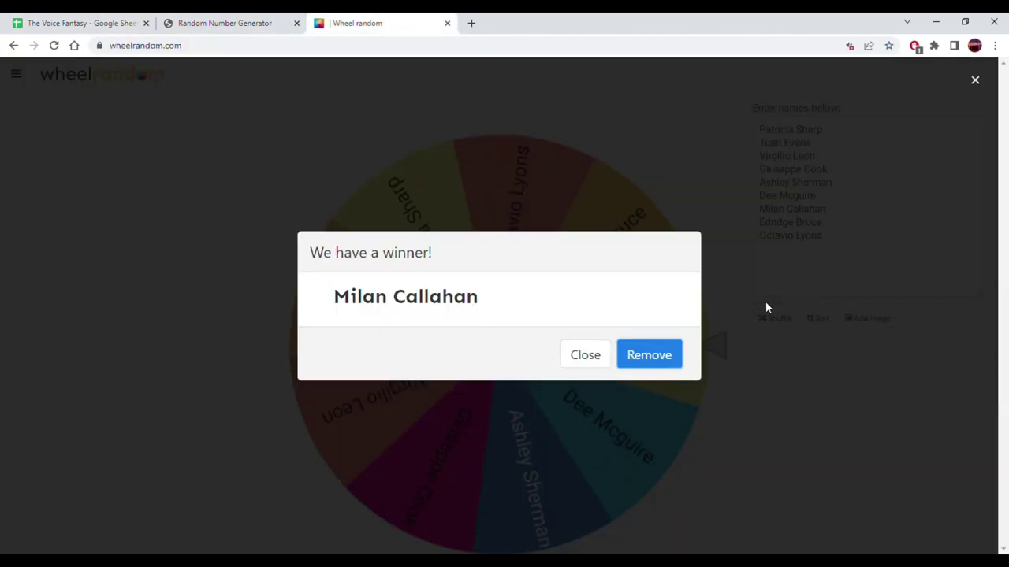
{"action": "left_click", "coordinate": [648, 355]}
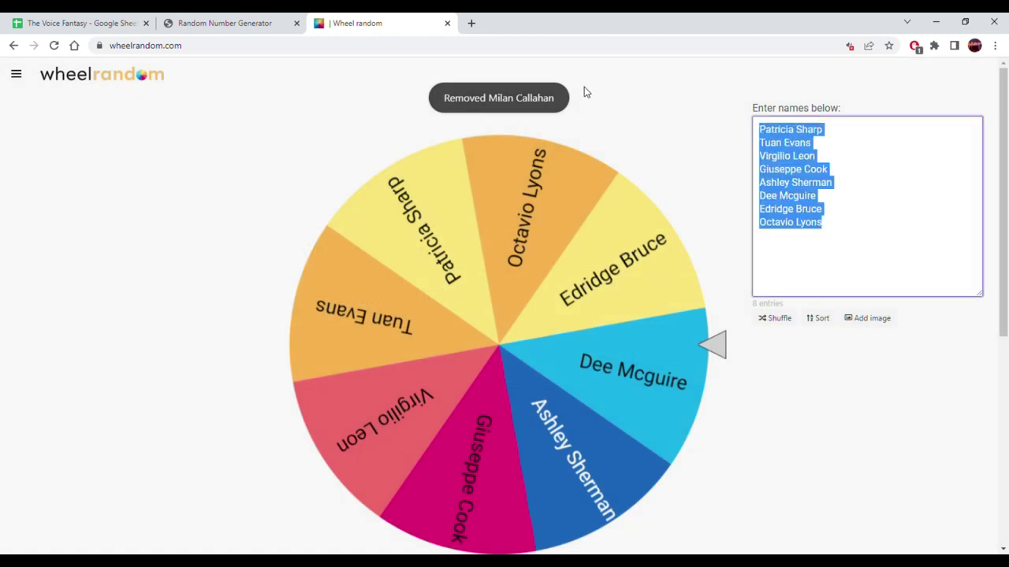
{"action": "type", "text": "A"}
{"action": "key", "text": "Return"}
{"action": "type", "text": "K"}
{"action": "key", "text": "Return"}
{"action": "type", "text": "N"}
{"action": "key", "text": "Return"}
{"action": "type", "text": "B"}
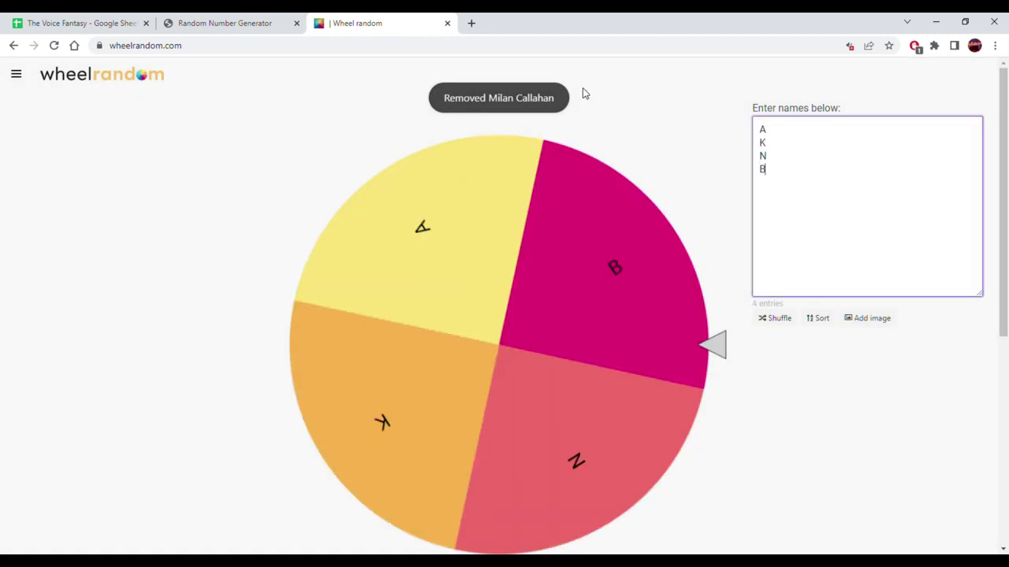
{"action": "left_click", "coordinate": [565, 351]}
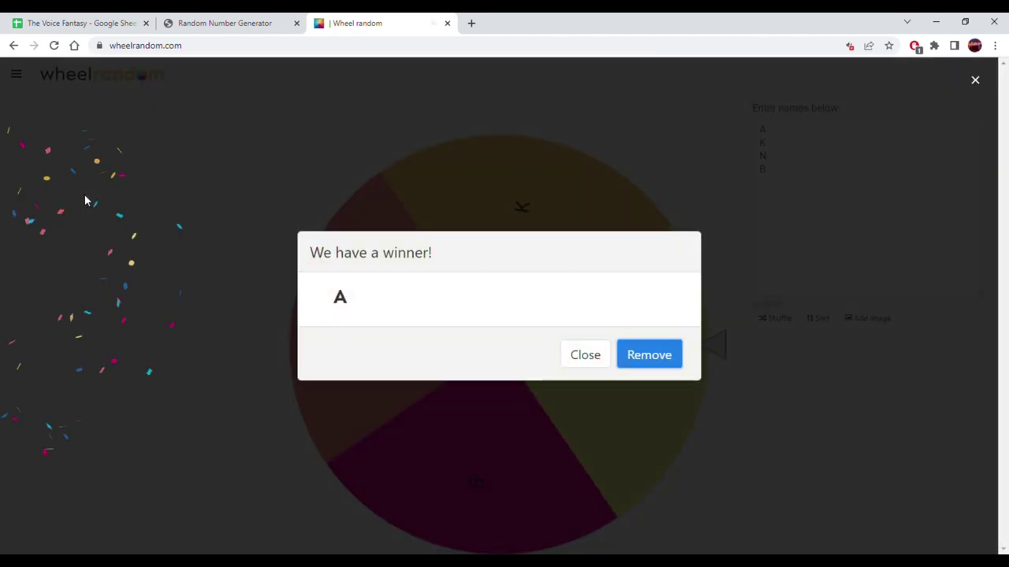
{"action": "left_click", "coordinate": [101, 21]}
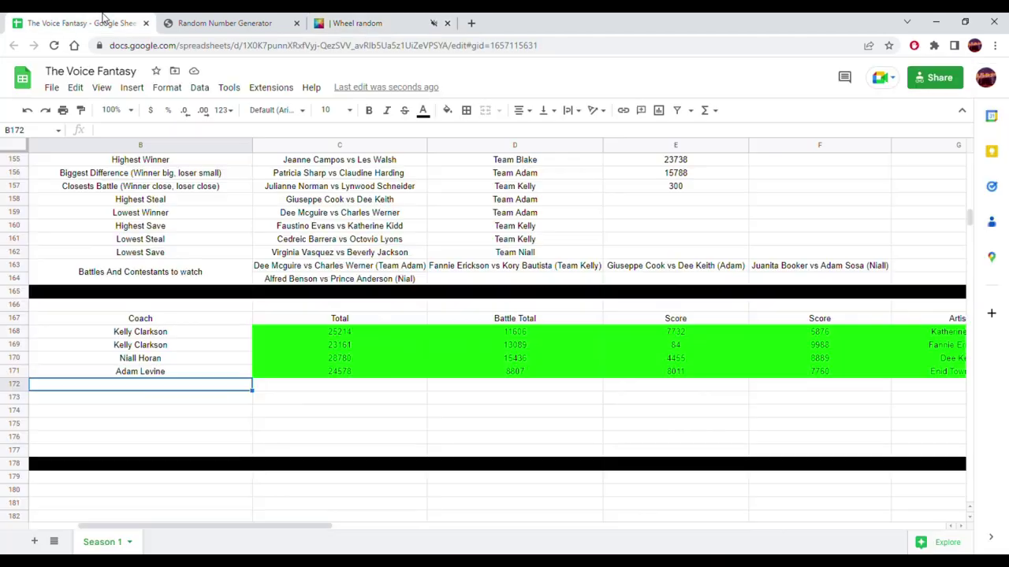
- Fill coach Adam Levine from B171 down into B172, then return to the top of the sheet
{"action": "left_click", "coordinate": [169, 372]}
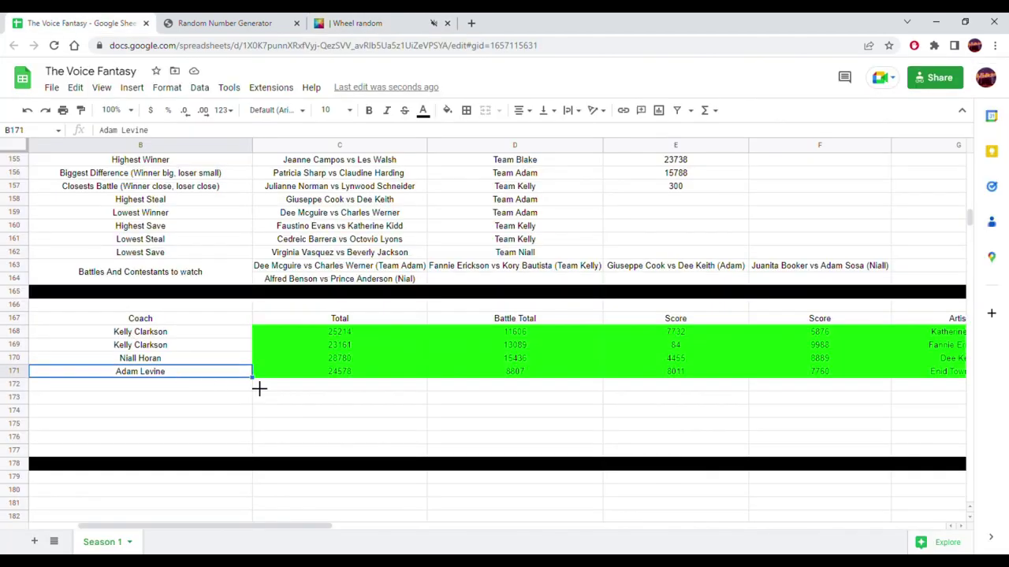
{"action": "left_click_drag", "start_coordinate": [251, 378], "coordinate": [197, 389]}
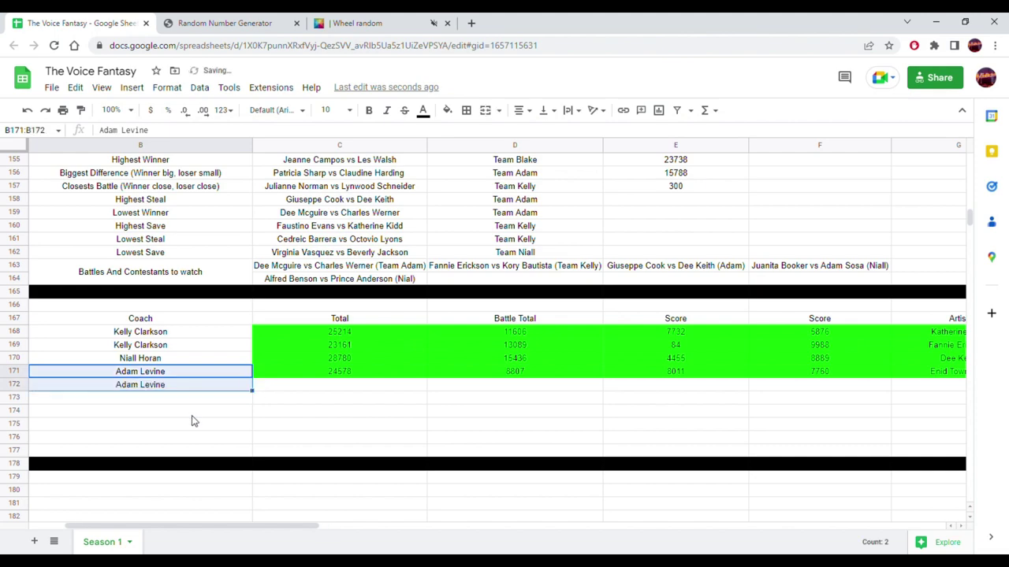
{"action": "left_click", "coordinate": [130, 416]}
{"action": "scroll", "coordinate": [128, 418], "scroll_direction": "up", "scroll_amount": 1}
{"action": "scroll", "coordinate": [129, 418], "scroll_direction": "up", "scroll_amount": 20}
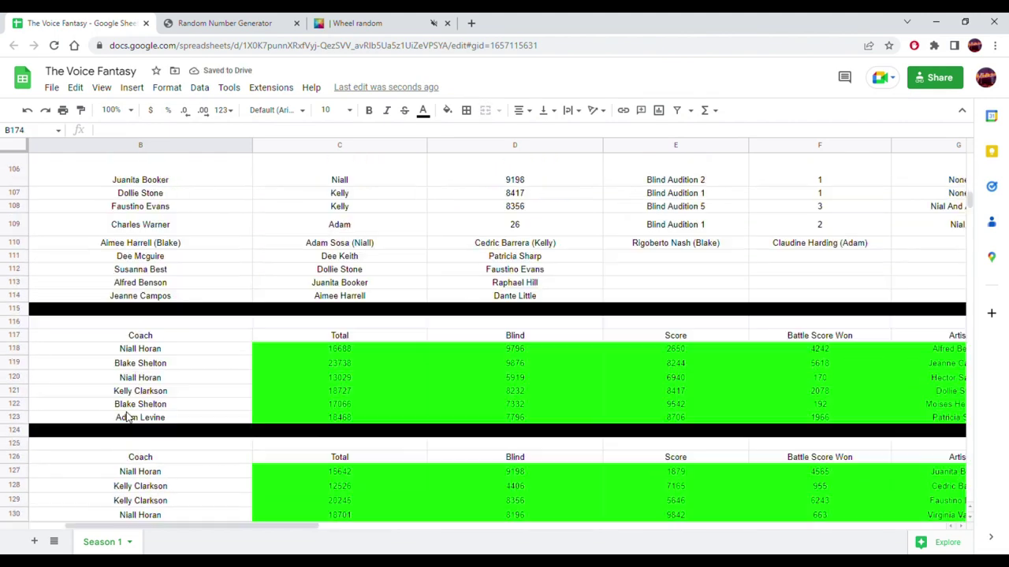
{"action": "scroll", "coordinate": [129, 418], "scroll_direction": "up", "scroll_amount": 17}
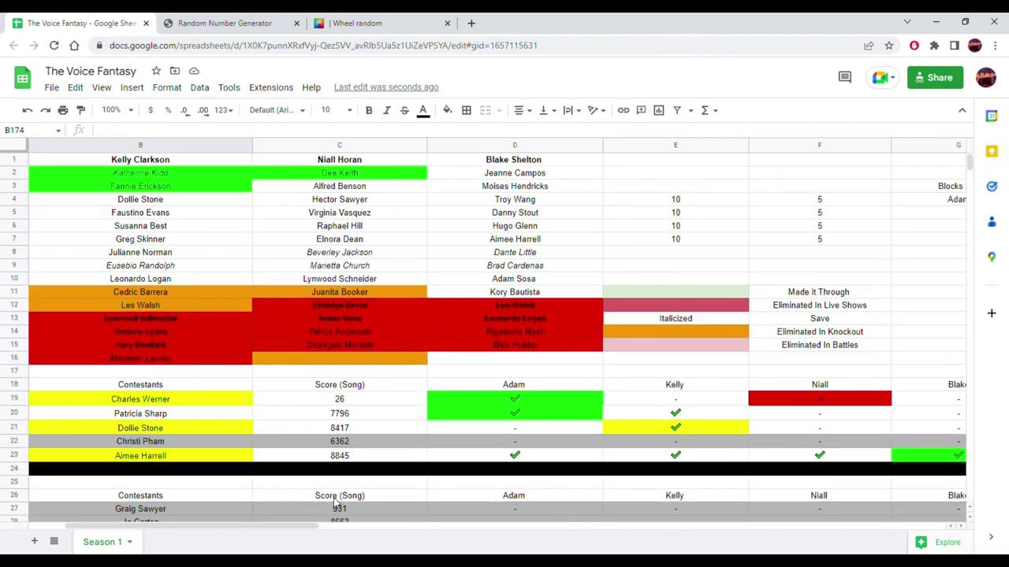
- Copy Adam Levine's contestants from A3:A10 into the wheel in place of initial A, and spin it
{"action": "left_click_drag", "start_coordinate": [304, 526], "coordinate": [198, 525]}
{"action": "left_click_drag", "start_coordinate": [134, 187], "coordinate": [114, 279]}
{"action": "key", "text": "ctrl+c"}
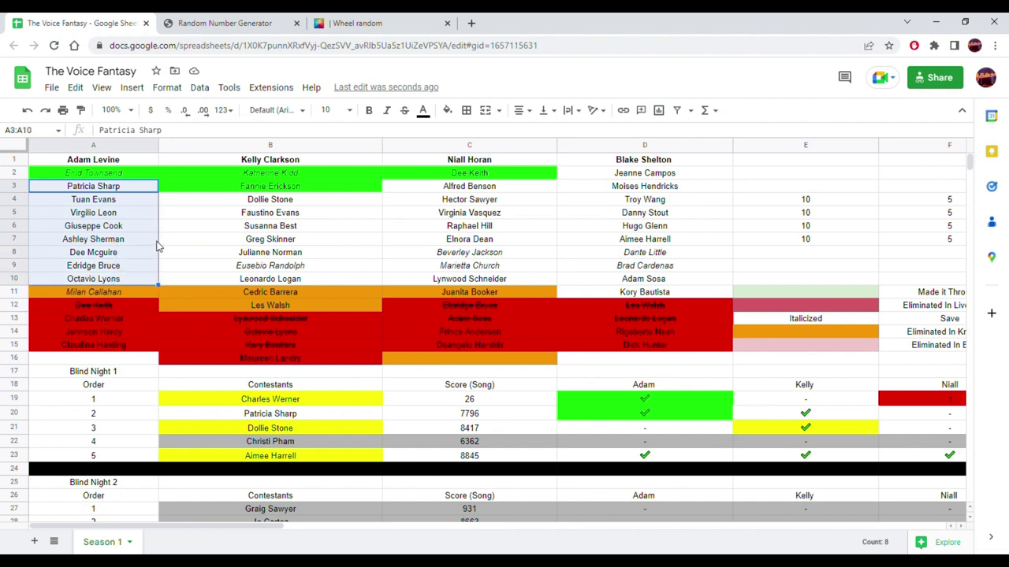
{"action": "left_click", "coordinate": [229, 21]}
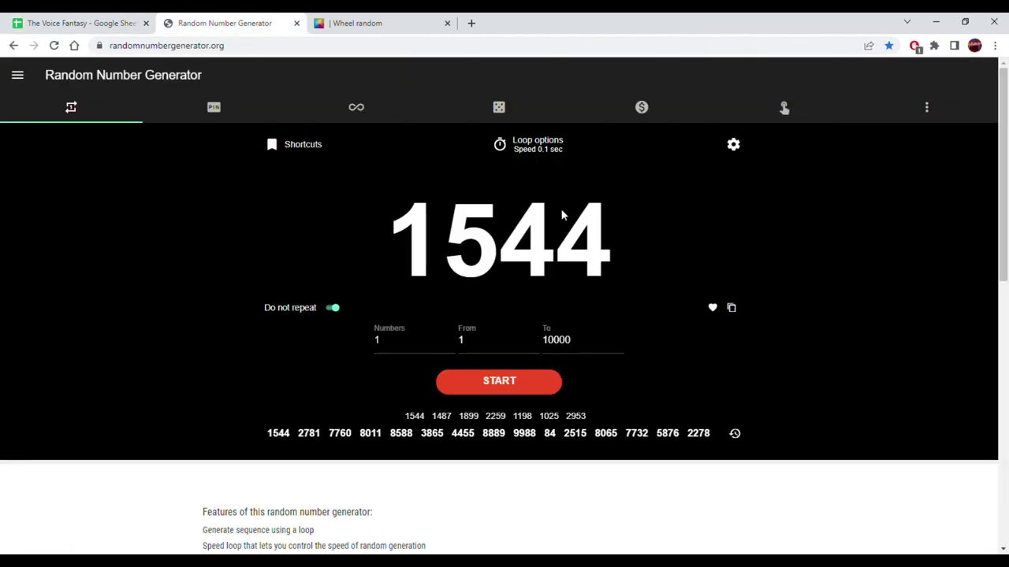
{"action": "left_click", "coordinate": [386, 22]}
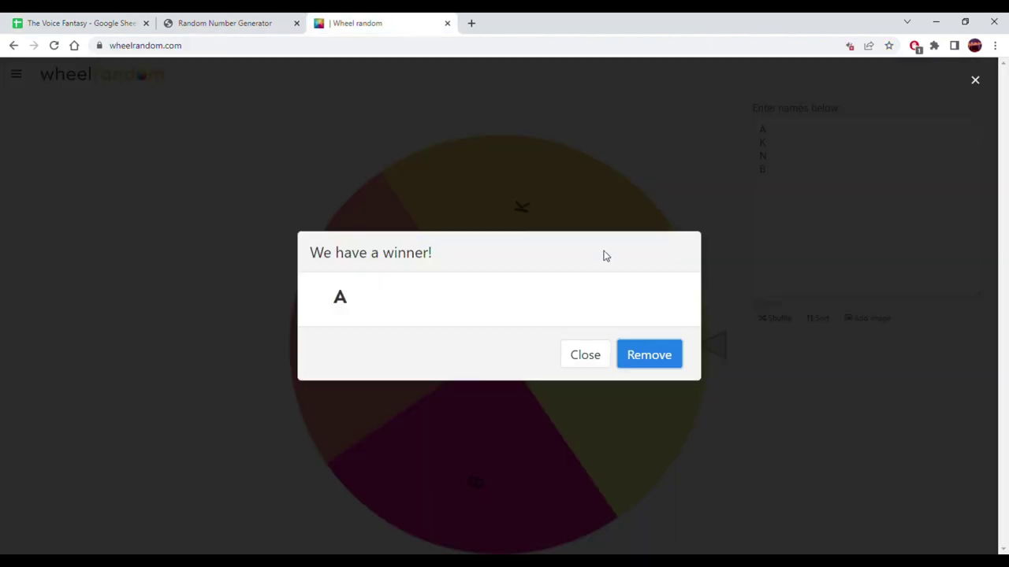
{"action": "left_click", "coordinate": [649, 356]}
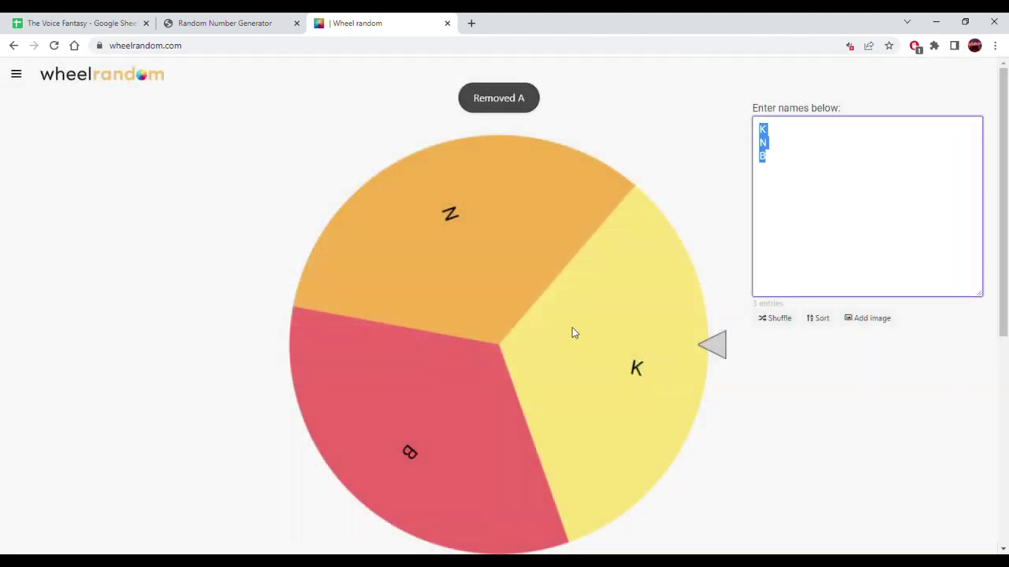
{"action": "key", "text": "ctrl+v"}
{"action": "left_click", "coordinate": [538, 380]}
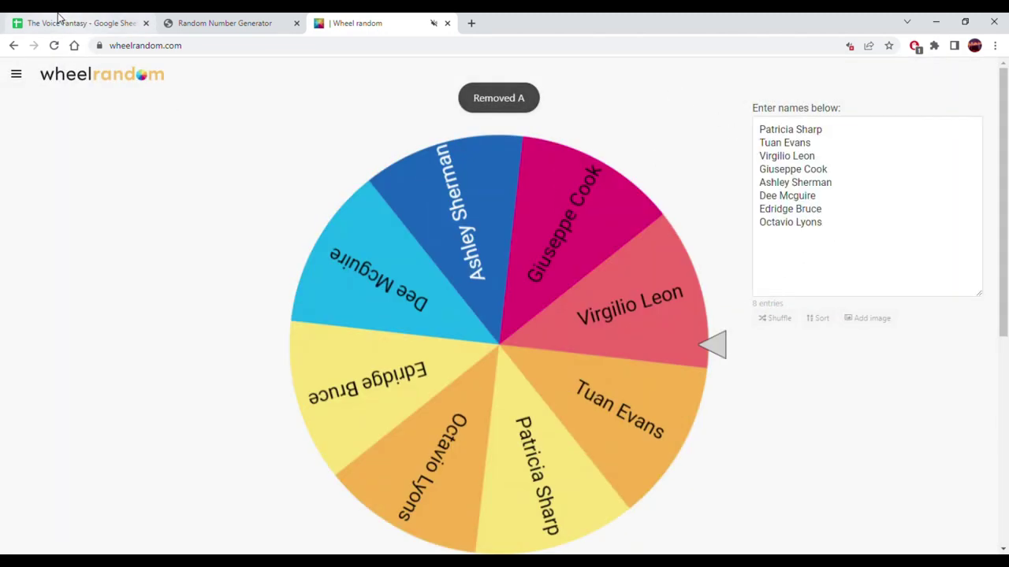
{"action": "left_click", "coordinate": [86, 23]}
{"action": "scroll", "coordinate": [419, 336], "scroll_direction": "down", "scroll_amount": 5}
{"action": "scroll", "coordinate": [408, 307], "scroll_direction": "down", "scroll_amount": 20}
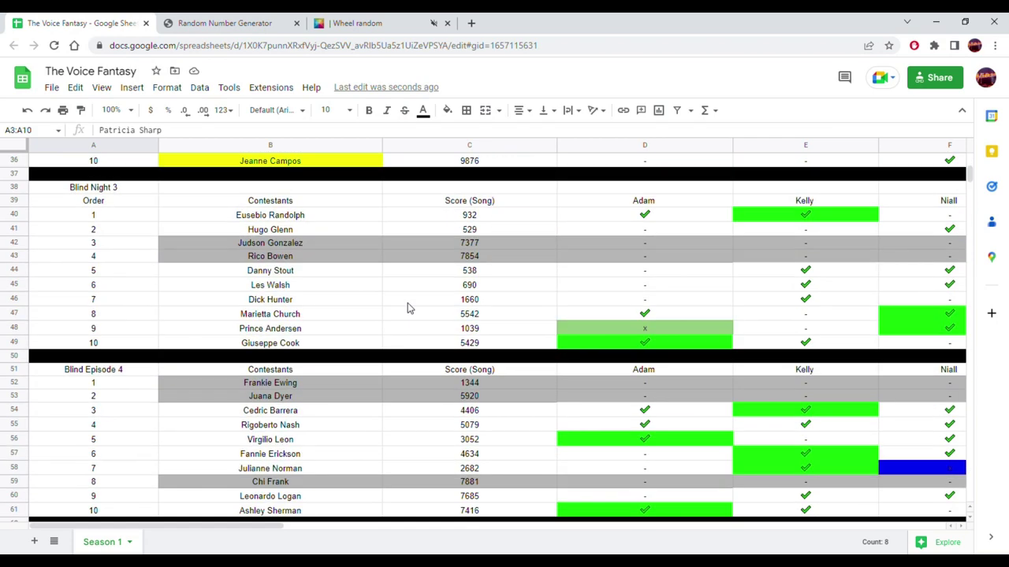
{"action": "scroll", "coordinate": [404, 311], "scroll_direction": "down", "scroll_amount": 15}
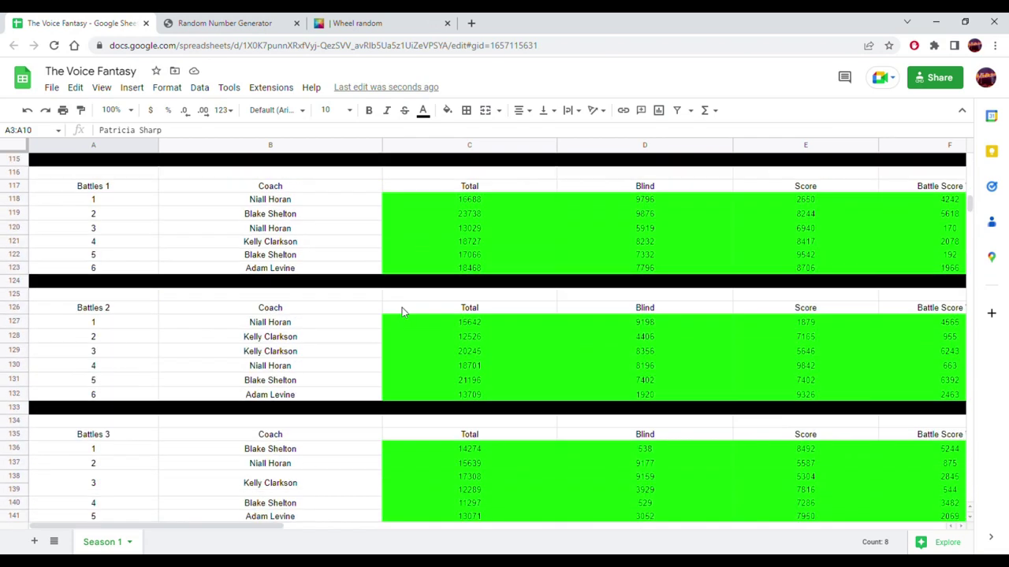
{"action": "scroll", "coordinate": [402, 313], "scroll_direction": "down", "scroll_amount": 1}
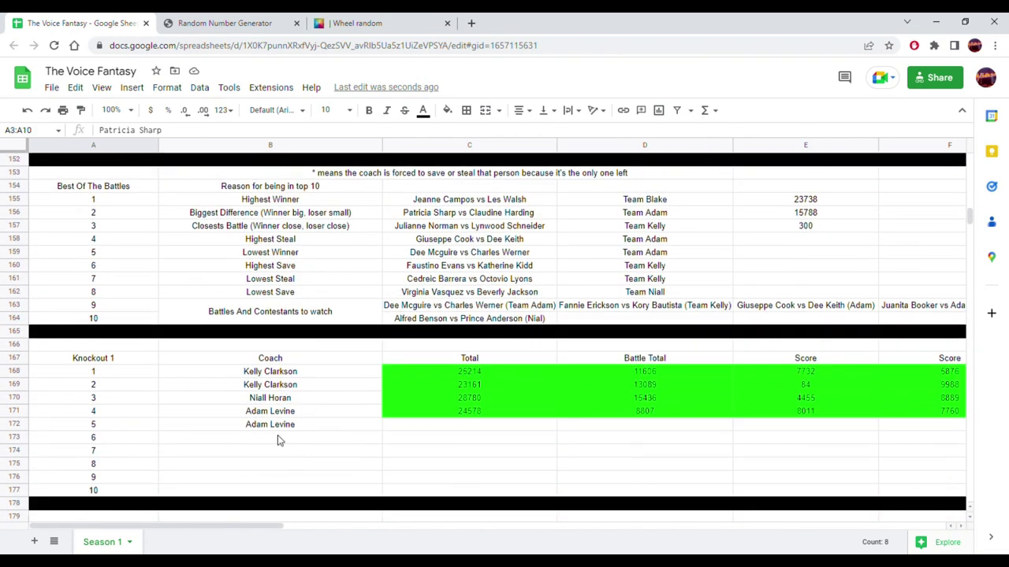
{"action": "left_click_drag", "start_coordinate": [213, 524], "coordinate": [452, 525]}
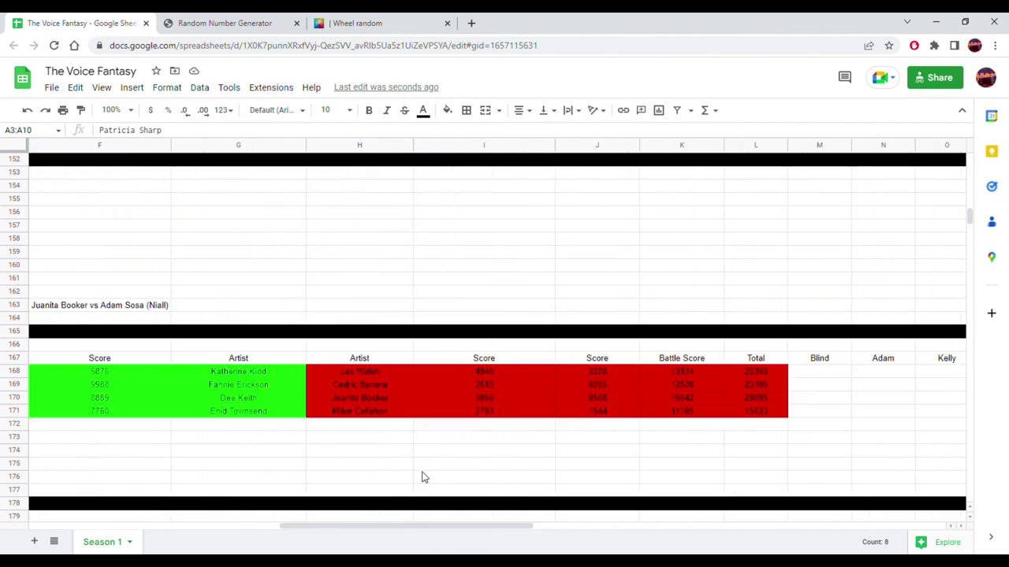
{"action": "left_click", "coordinate": [237, 428]}
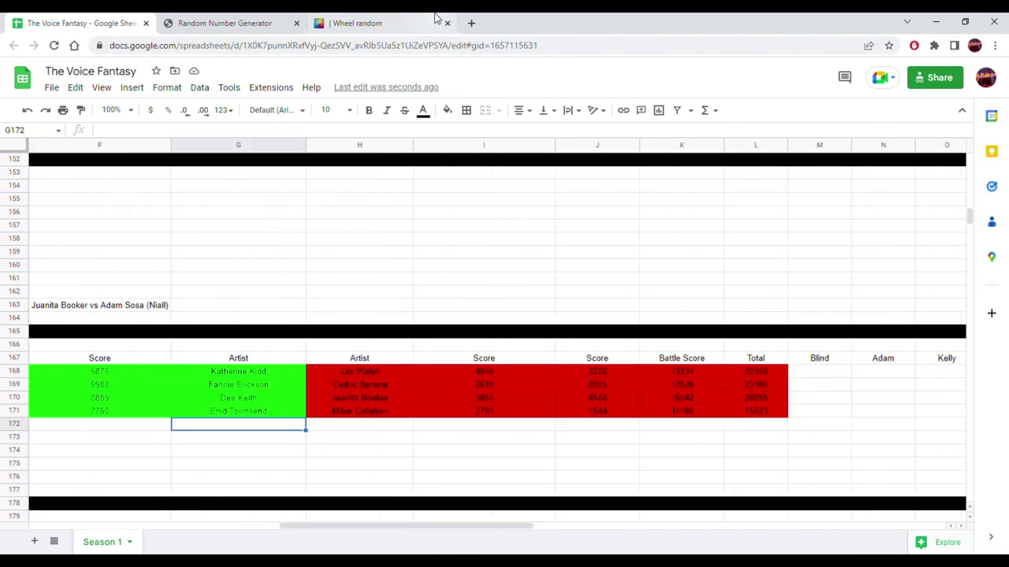
{"action": "left_click", "coordinate": [399, 18]}
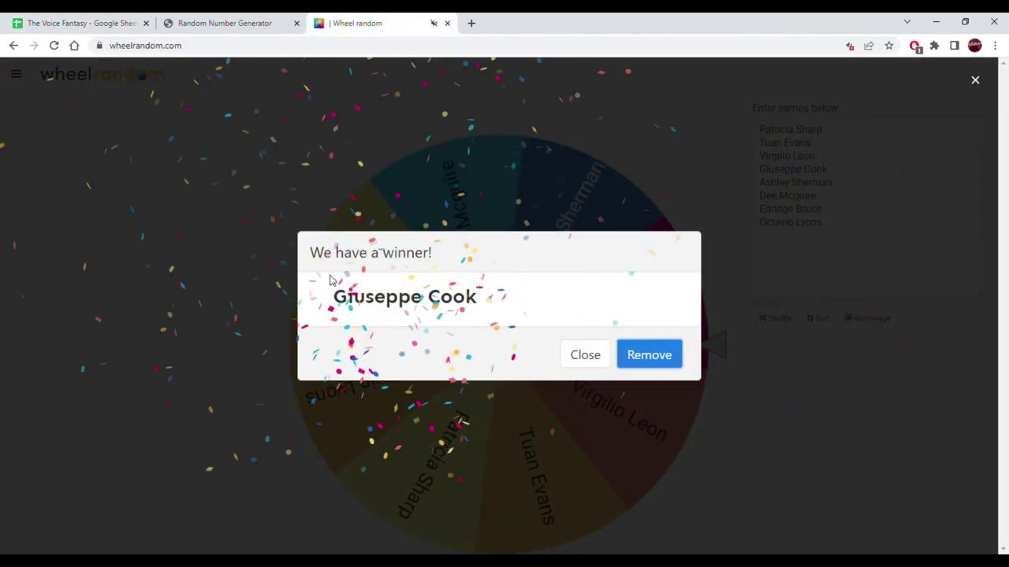
{"action": "left_click_drag", "start_coordinate": [332, 298], "coordinate": [500, 295]}
{"action": "key", "text": "ctrl+c"}
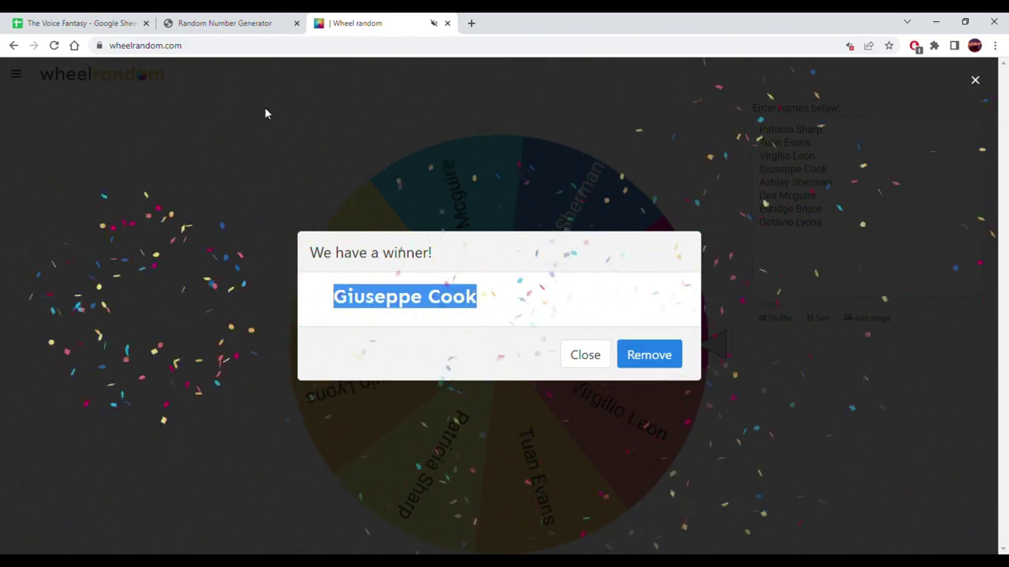
{"action": "left_click", "coordinate": [87, 23]}
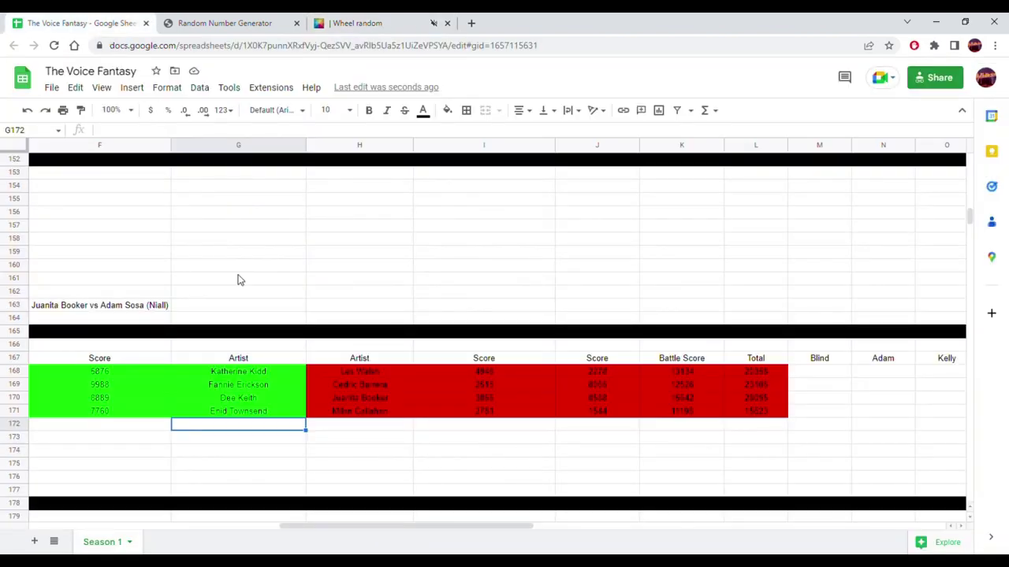
{"action": "right_click", "coordinate": [283, 431]}
{"action": "mouse_move", "coordinate": [428, 225]}
{"action": "left_click", "coordinate": [508, 228]}
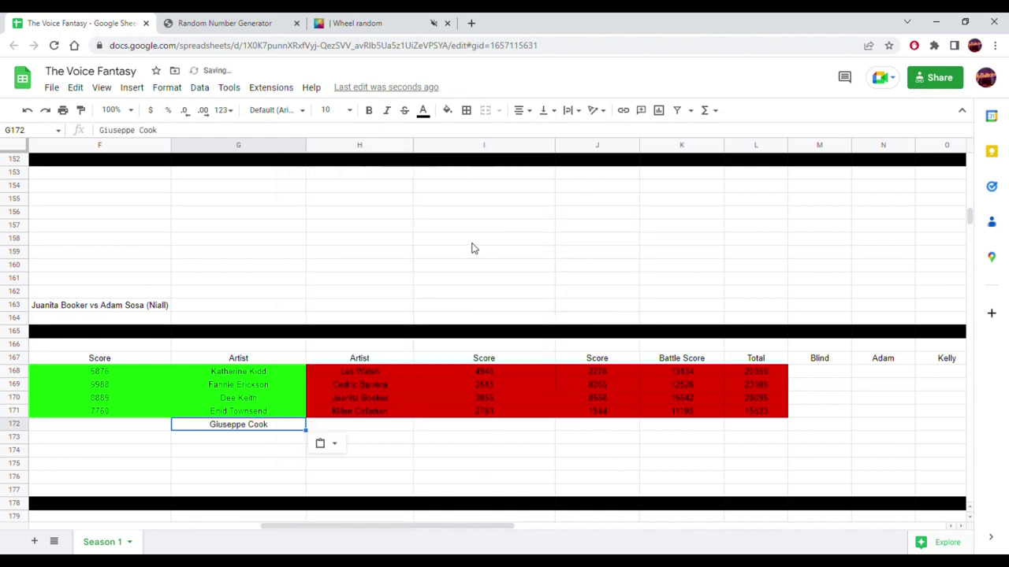
{"action": "left_click", "coordinate": [347, 21]}
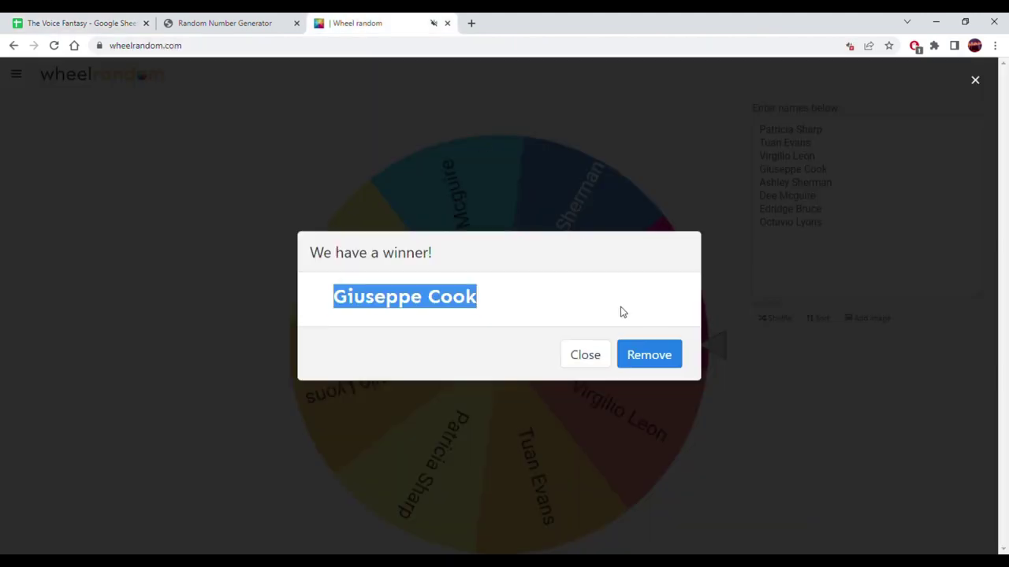
{"action": "left_click", "coordinate": [649, 355]}
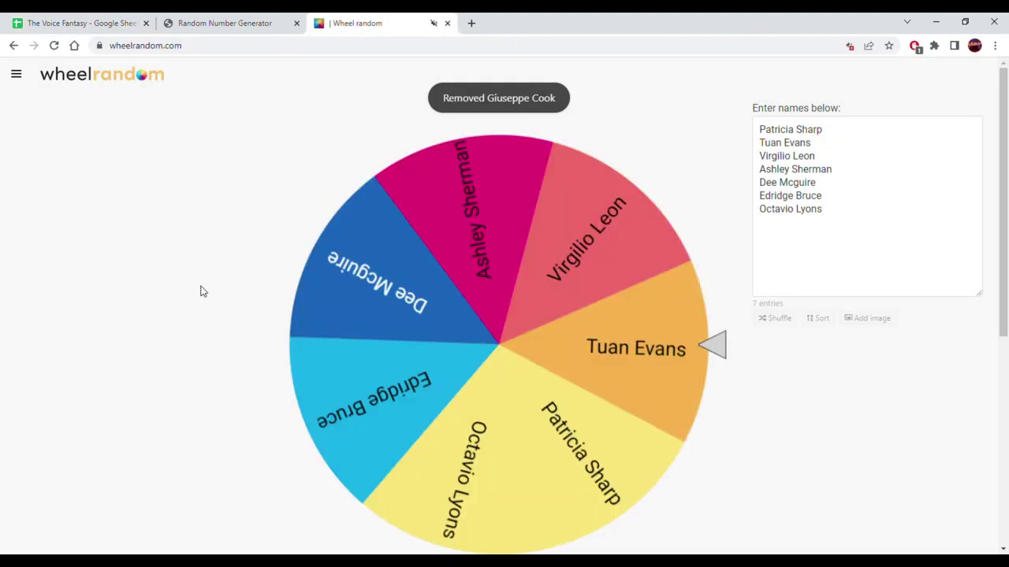
{"action": "left_click", "coordinate": [412, 242]}
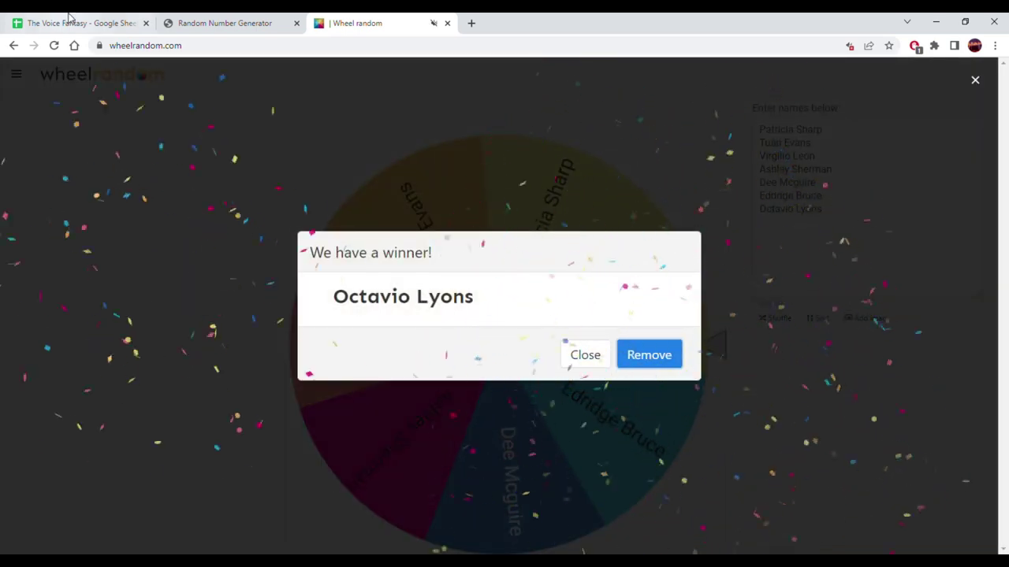
{"action": "left_click_drag", "start_coordinate": [330, 297], "coordinate": [486, 291]}
{"action": "key", "text": "ctrl+c"}
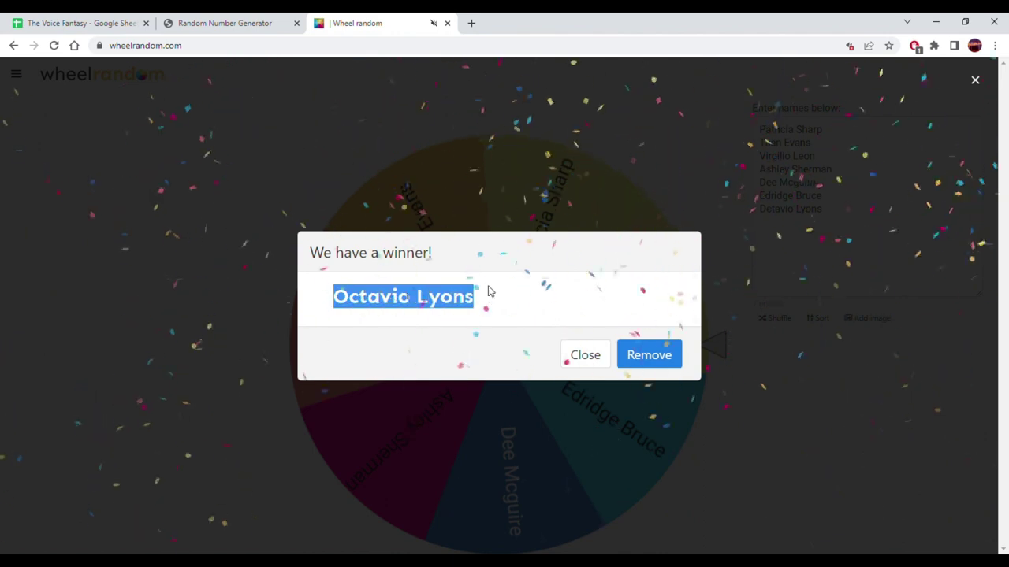
{"action": "left_click", "coordinate": [79, 23]}
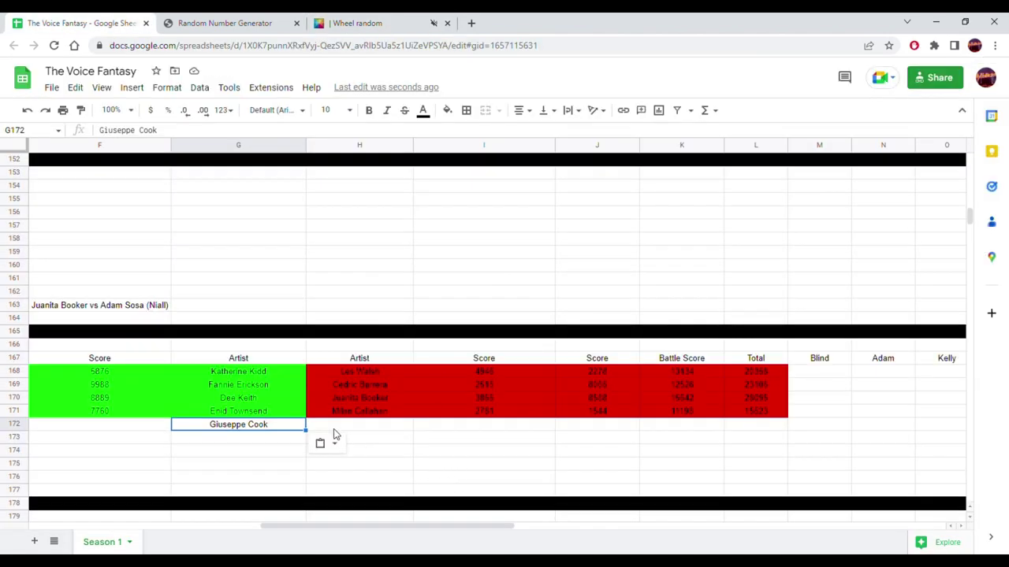
{"action": "left_click", "coordinate": [385, 429]}
{"action": "right_click", "coordinate": [385, 429]}
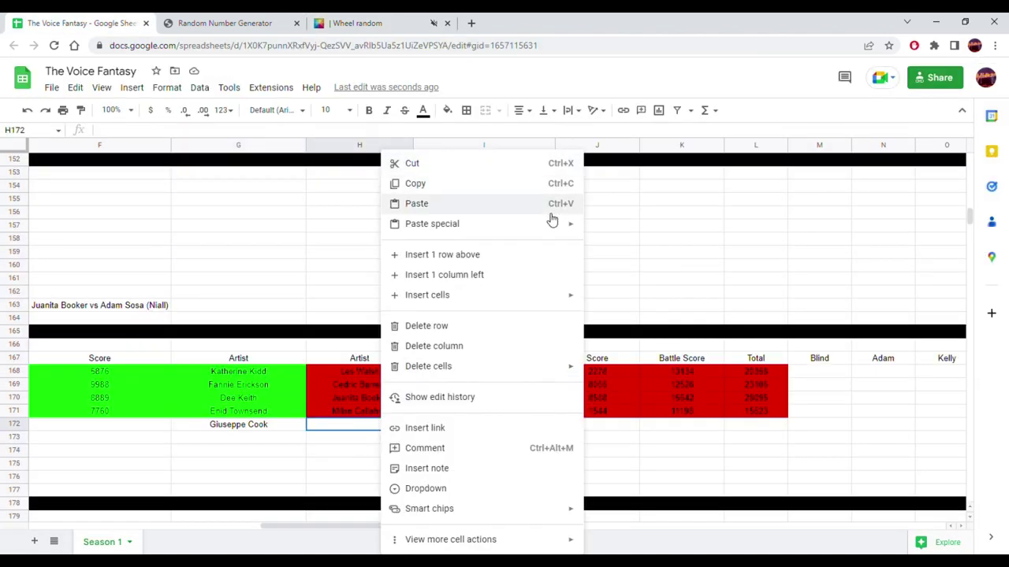
{"action": "mouse_move", "coordinate": [580, 227]}
{"action": "left_click", "coordinate": [618, 228]}
{"action": "scroll", "coordinate": [315, 298], "scroll_direction": "up", "scroll_amount": 5}
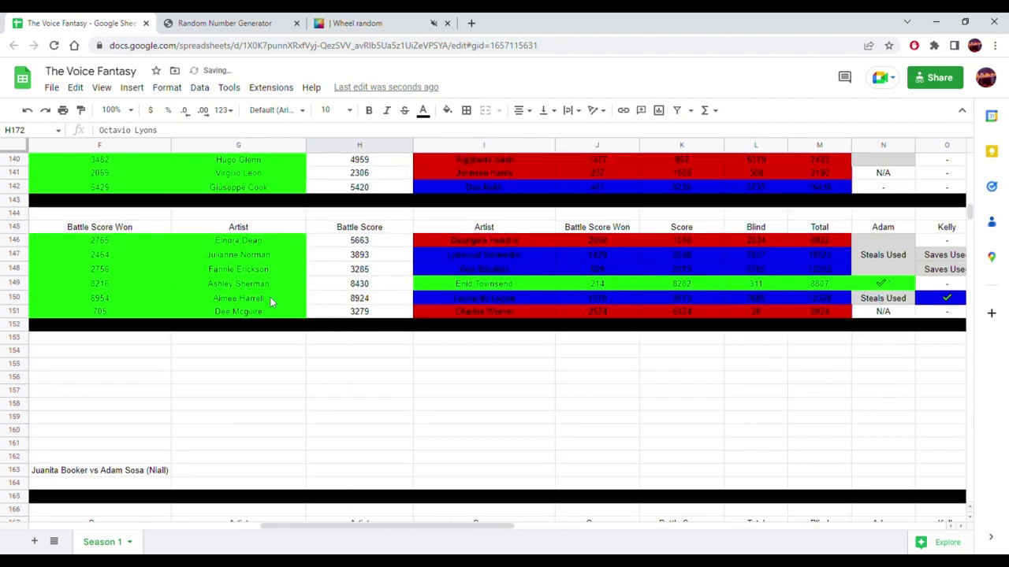
- Copy the battle total 20695 from C142 into D172 as a plain value
{"action": "scroll", "coordinate": [270, 297], "scroll_direction": "up", "scroll_amount": 2}
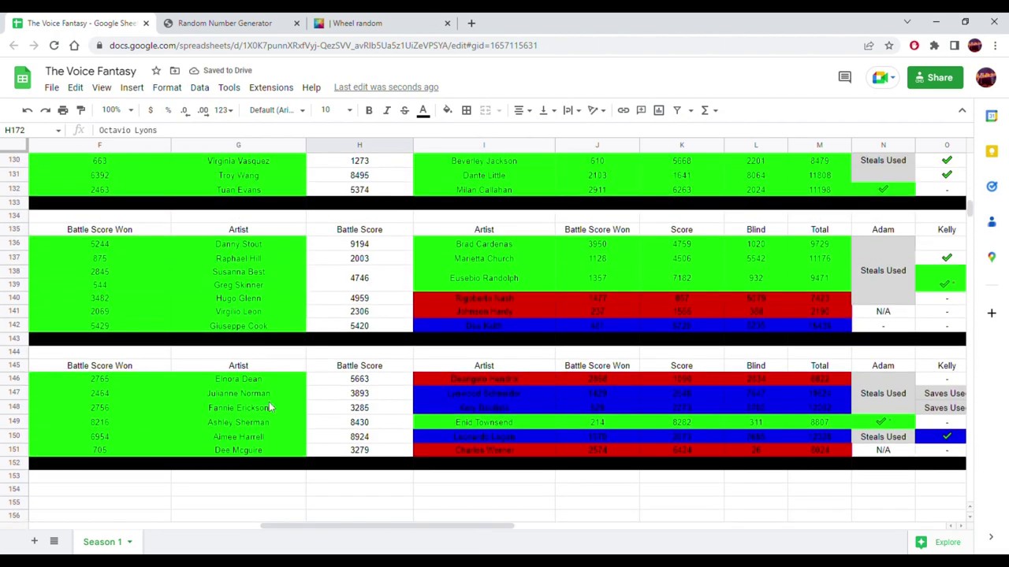
{"action": "scroll", "coordinate": [269, 407], "scroll_direction": "up", "scroll_amount": 2}
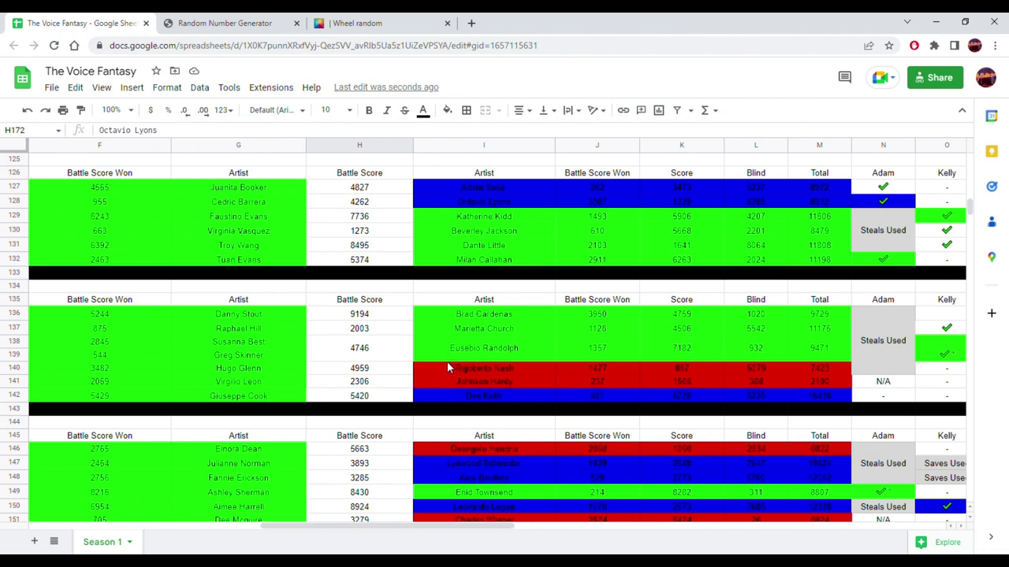
{"action": "left_click", "coordinate": [461, 200]}
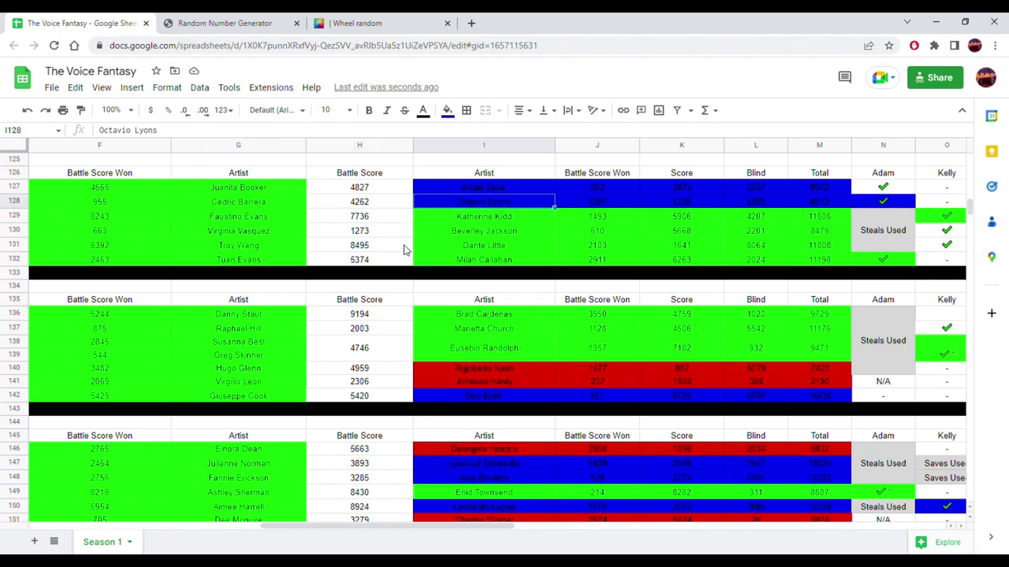
{"action": "left_click", "coordinate": [263, 397]}
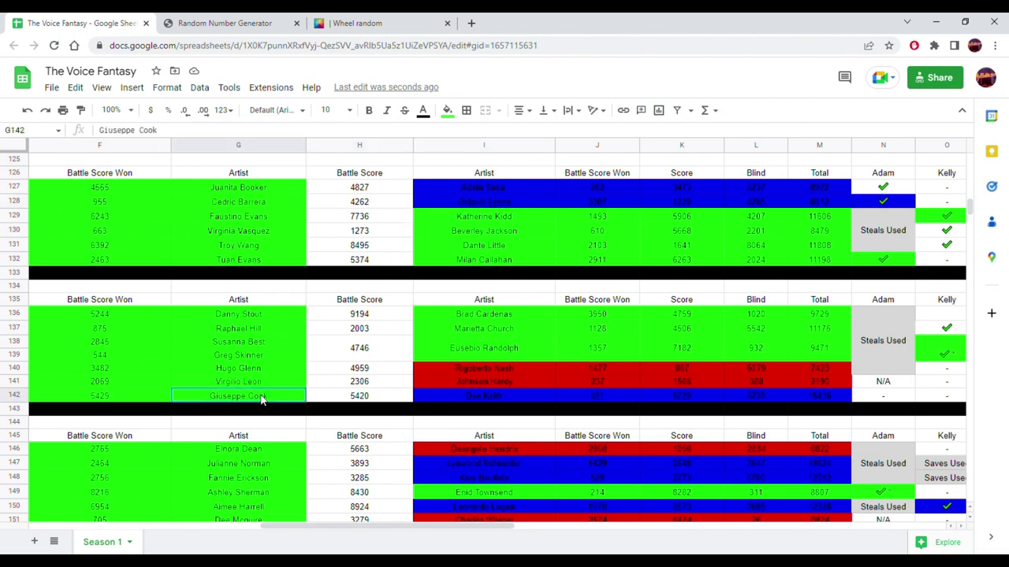
{"action": "left_click", "coordinate": [805, 398]}
{"action": "left_click_drag", "start_coordinate": [252, 398], "coordinate": [453, 396]}
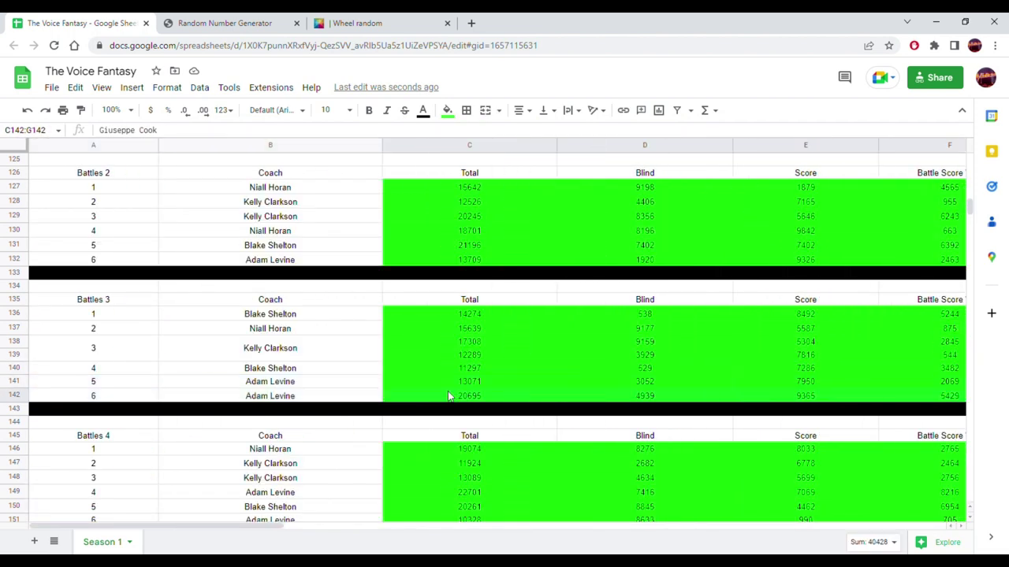
{"action": "left_click_drag", "start_coordinate": [227, 527], "coordinate": [278, 439]}
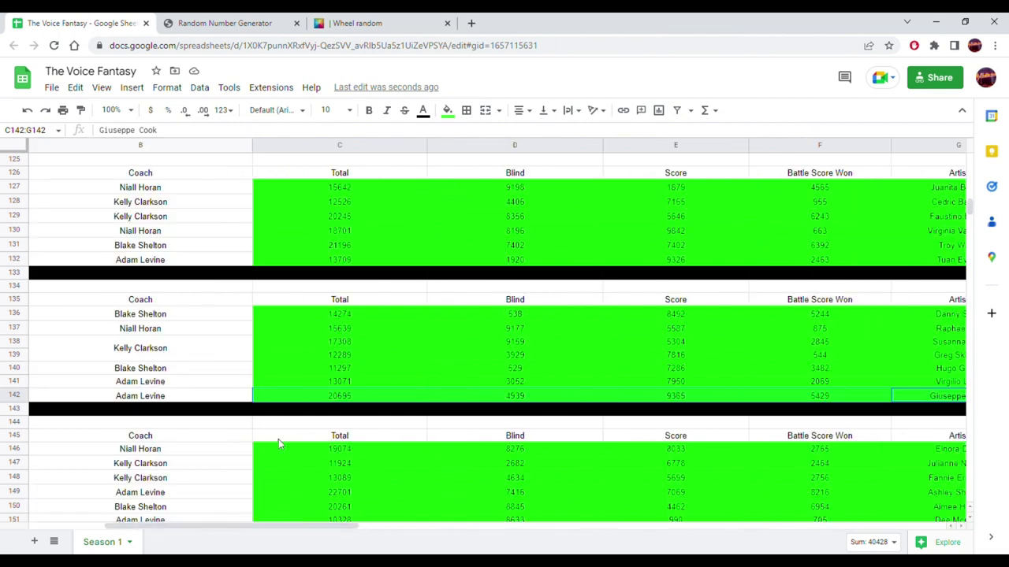
{"action": "left_click", "coordinate": [340, 398]}
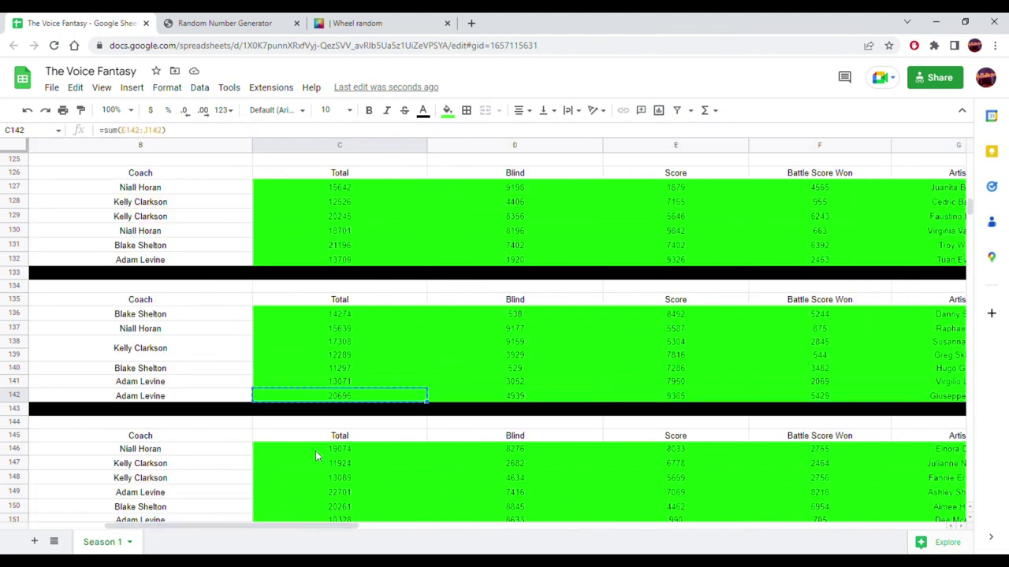
{"action": "scroll", "coordinate": [315, 455], "scroll_direction": "down", "scroll_amount": 8}
{"action": "scroll", "coordinate": [317, 455], "scroll_direction": "up", "scroll_amount": 2}
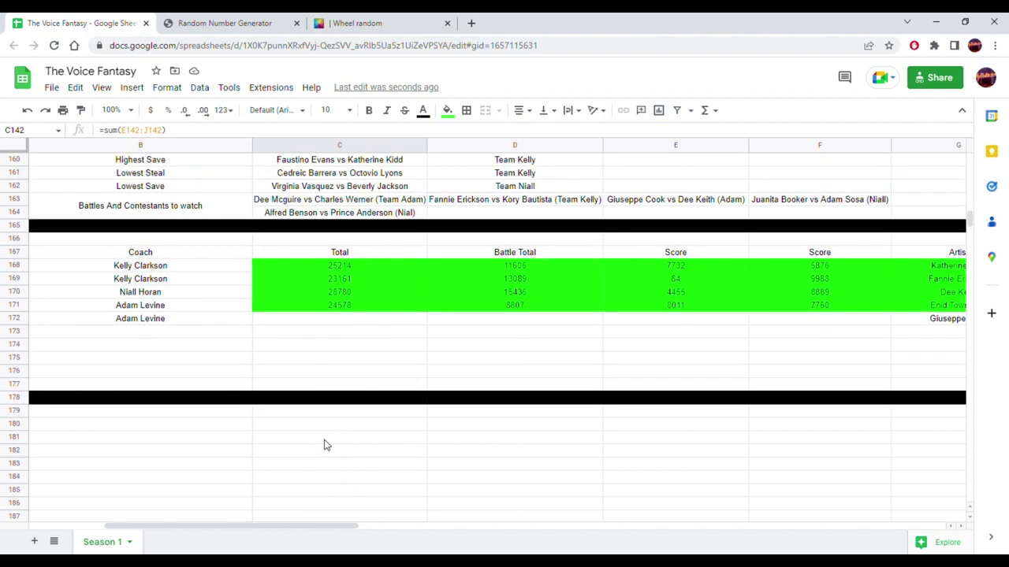
{"action": "left_click", "coordinate": [464, 319]}
{"action": "right_click", "coordinate": [464, 320]}
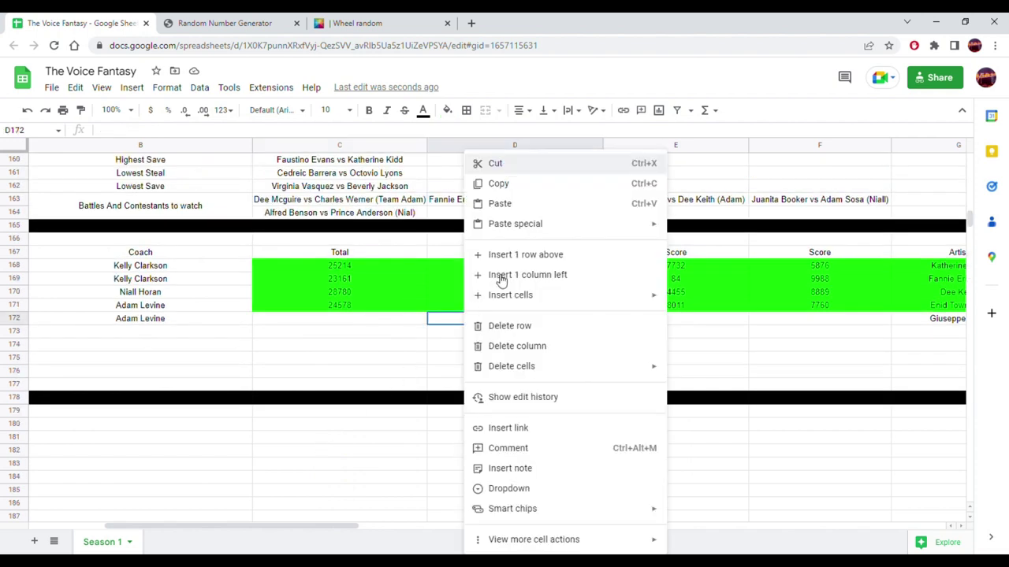
{"action": "mouse_move", "coordinate": [666, 230]}
{"action": "left_click", "coordinate": [701, 230]}
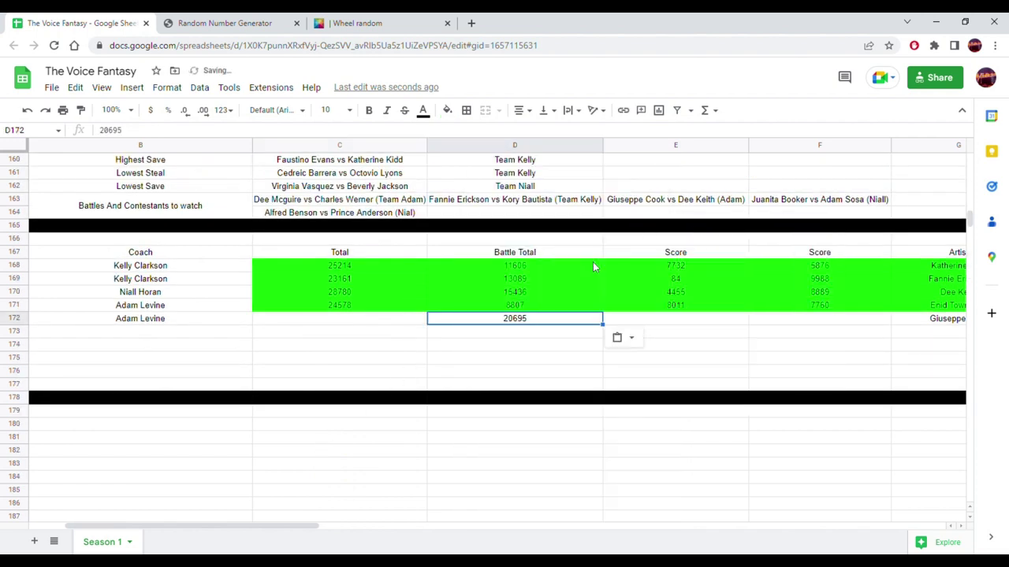
- Copy the battle total 8812 from M128 into K172 as a plain value
{"action": "left_click_drag", "start_coordinate": [289, 525], "coordinate": [504, 535]}
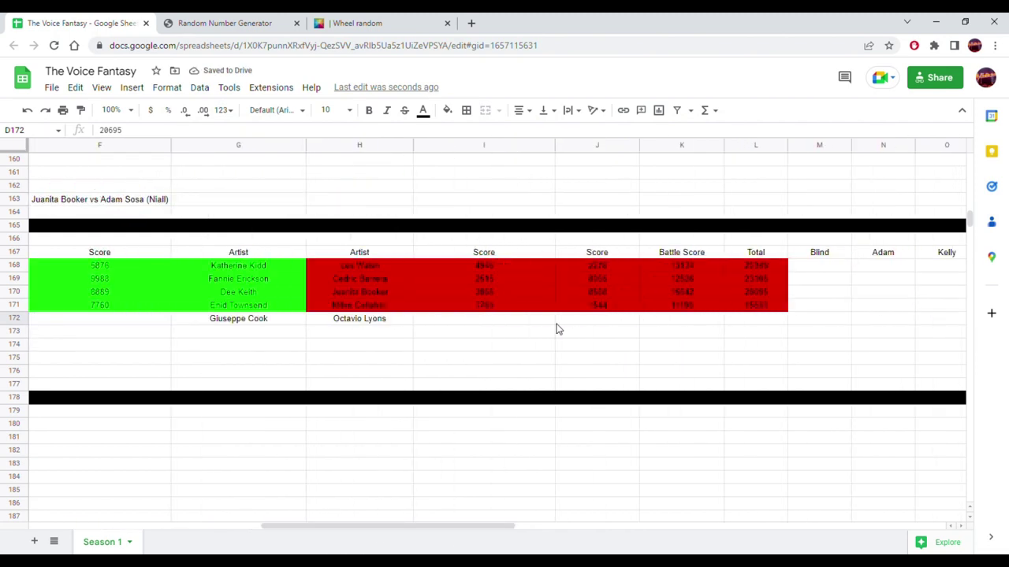
{"action": "scroll", "coordinate": [555, 330], "scroll_direction": "up", "scroll_amount": 8}
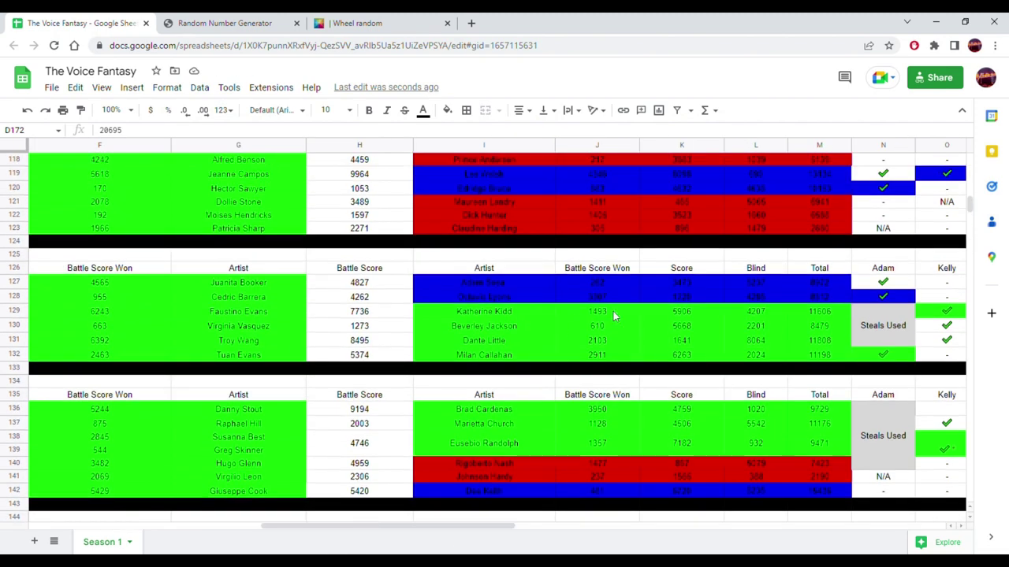
{"action": "left_click", "coordinate": [818, 299]}
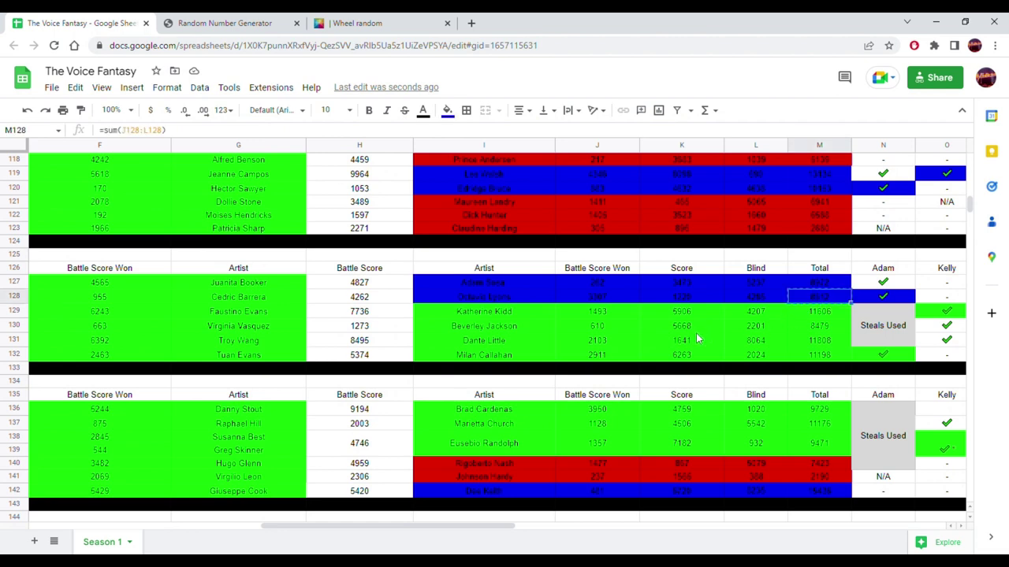
{"action": "scroll", "coordinate": [696, 333], "scroll_direction": "down", "scroll_amount": 6}
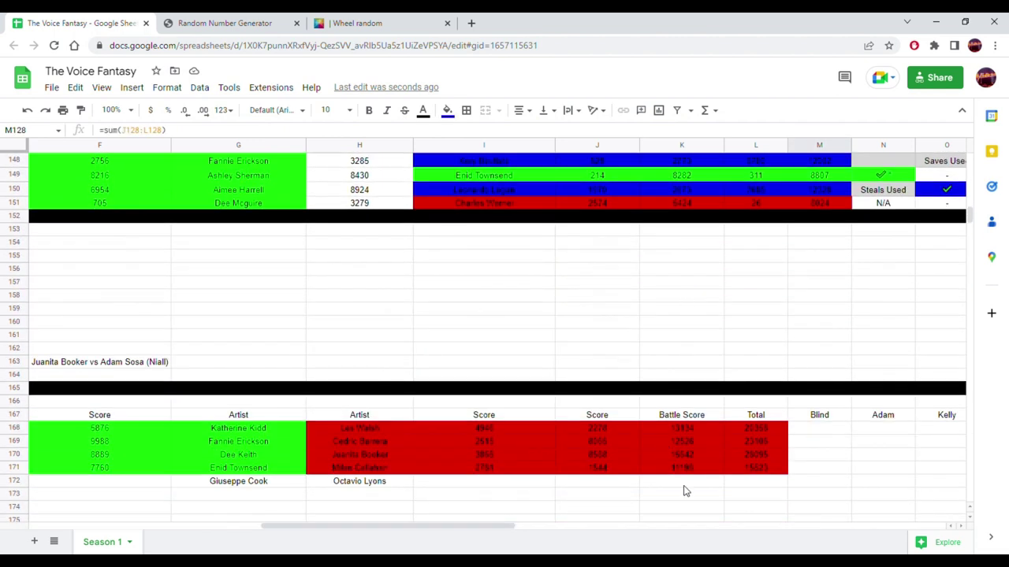
{"action": "left_click", "coordinate": [684, 485]}
{"action": "right_click", "coordinate": [684, 485]}
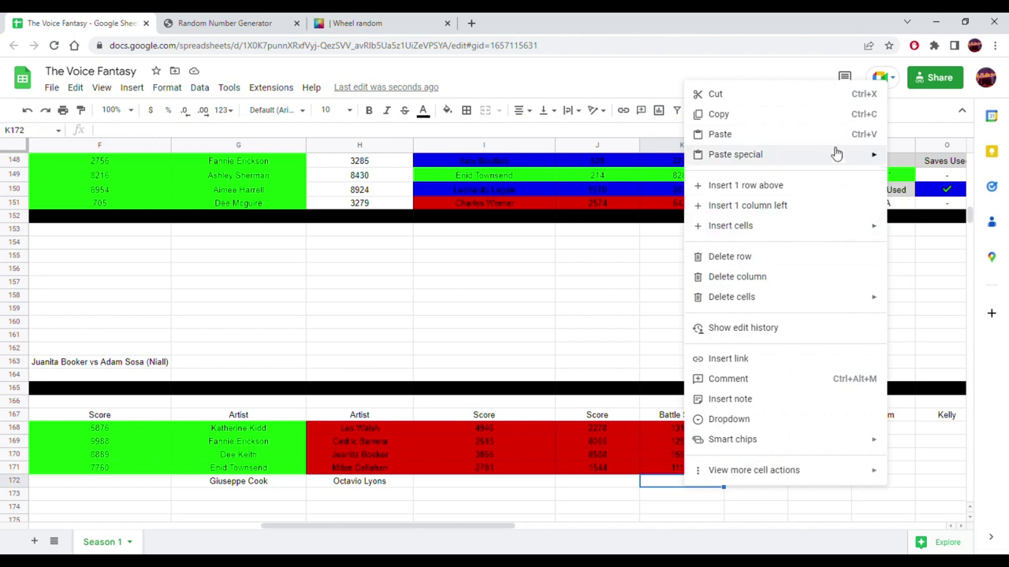
{"action": "mouse_move", "coordinate": [834, 159]}
{"action": "left_click", "coordinate": [555, 159]}
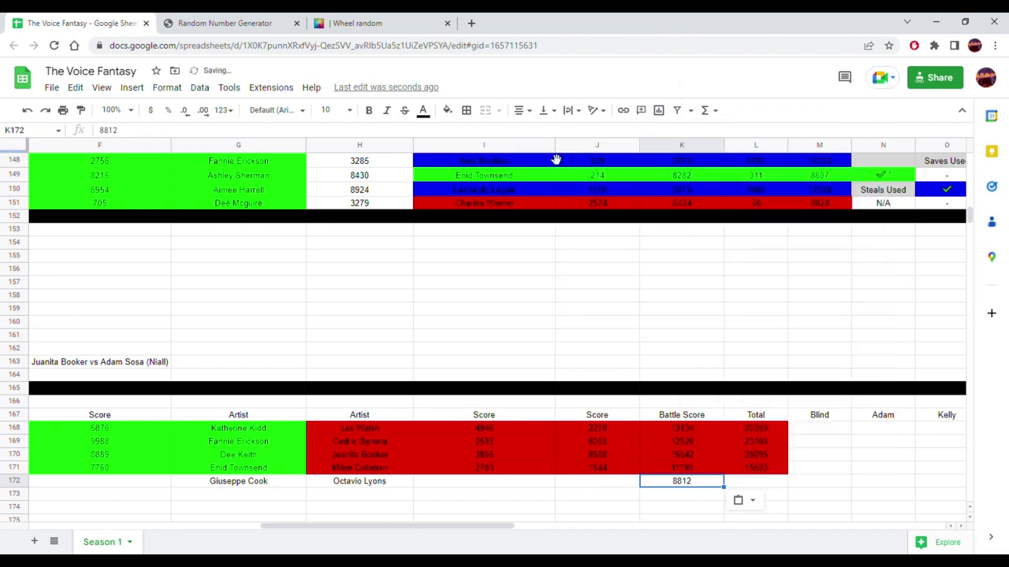
- Extend C171's Total formula into C172 and give C172 a white background
{"action": "left_click_drag", "start_coordinate": [351, 522], "coordinate": [310, 524]}
{"action": "left_click", "coordinate": [322, 488]}
{"action": "left_click", "coordinate": [382, 485]}
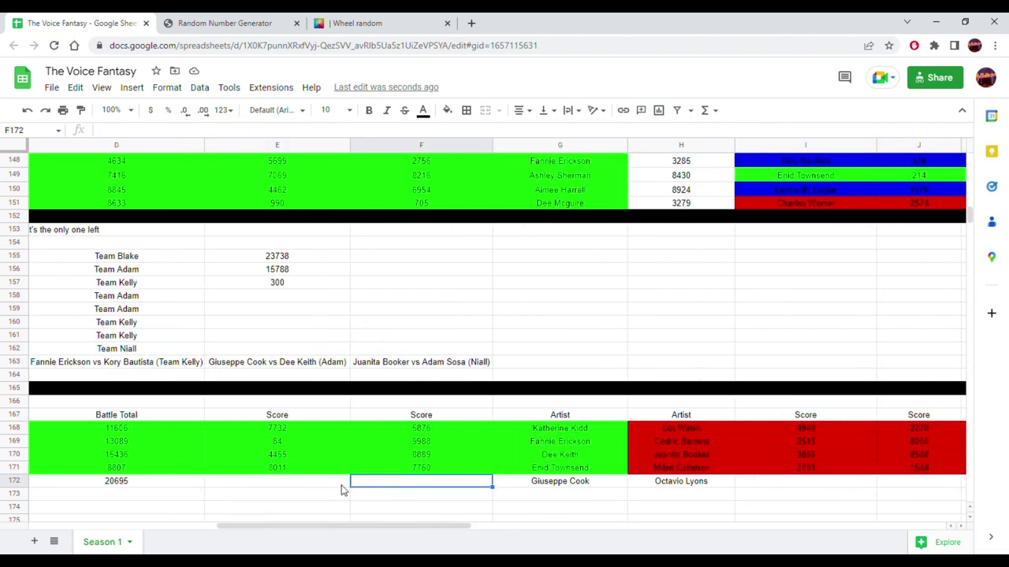
{"action": "left_click", "coordinate": [268, 23]}
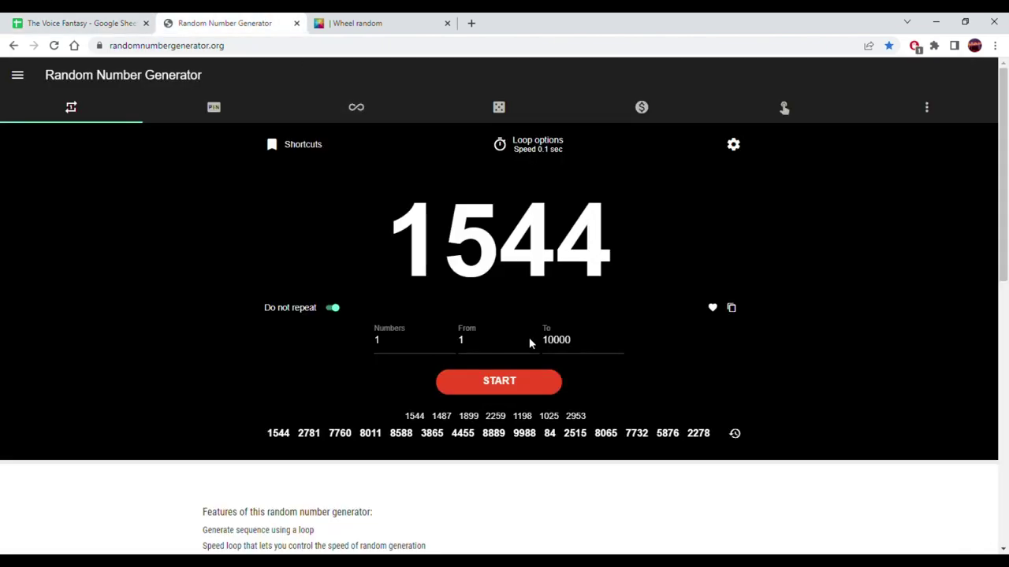
{"action": "left_click", "coordinate": [56, 21]}
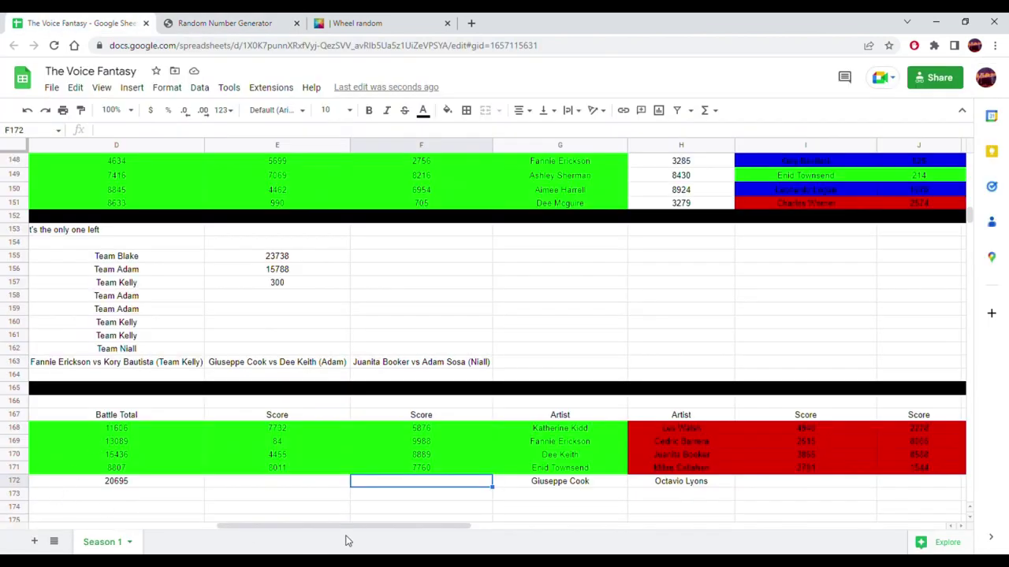
{"action": "left_click_drag", "start_coordinate": [342, 529], "coordinate": [286, 502]}
{"action": "left_click", "coordinate": [176, 471]}
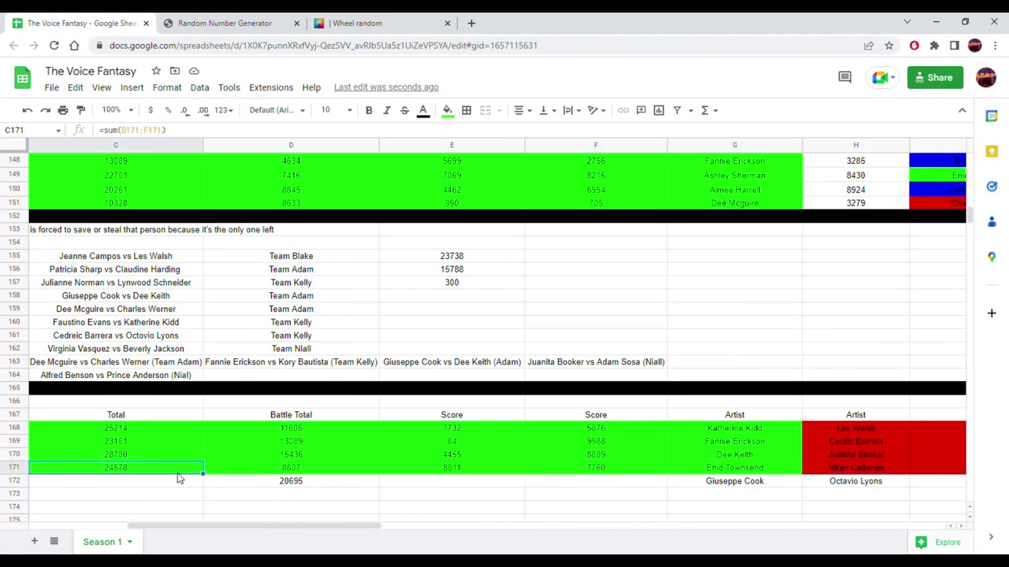
{"action": "left_click_drag", "start_coordinate": [204, 475], "coordinate": [198, 481]}
{"action": "left_click", "coordinate": [198, 481]}
{"action": "left_click", "coordinate": [447, 111]}
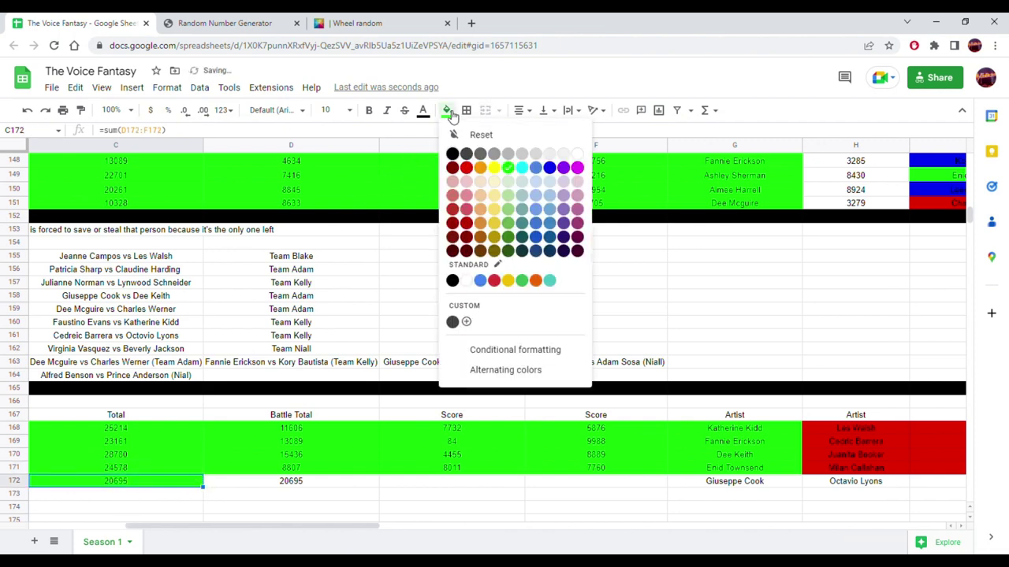
{"action": "left_click", "coordinate": [579, 157]}
- Extend L171's Total formula into L172 with a white background, then generate a new random score
{"action": "left_click_drag", "start_coordinate": [282, 529], "coordinate": [553, 514]}
{"action": "left_click", "coordinate": [235, 469]}
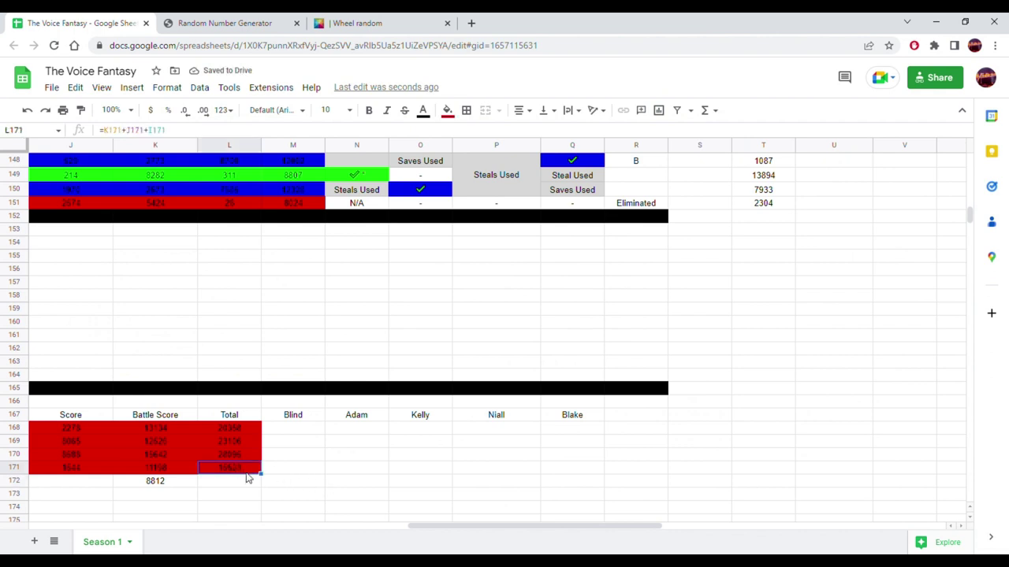
{"action": "left_click_drag", "start_coordinate": [254, 486], "coordinate": [251, 486]}
{"action": "left_click", "coordinate": [247, 485]}
{"action": "left_click", "coordinate": [447, 111]}
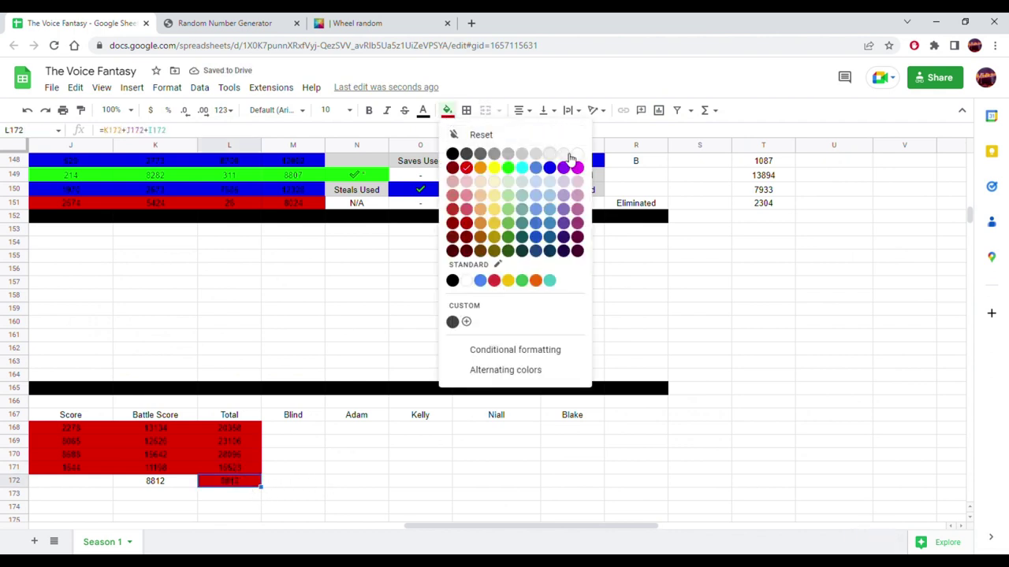
{"action": "left_click", "coordinate": [578, 154]}
{"action": "left_click_drag", "start_coordinate": [457, 524], "coordinate": [235, 546]}
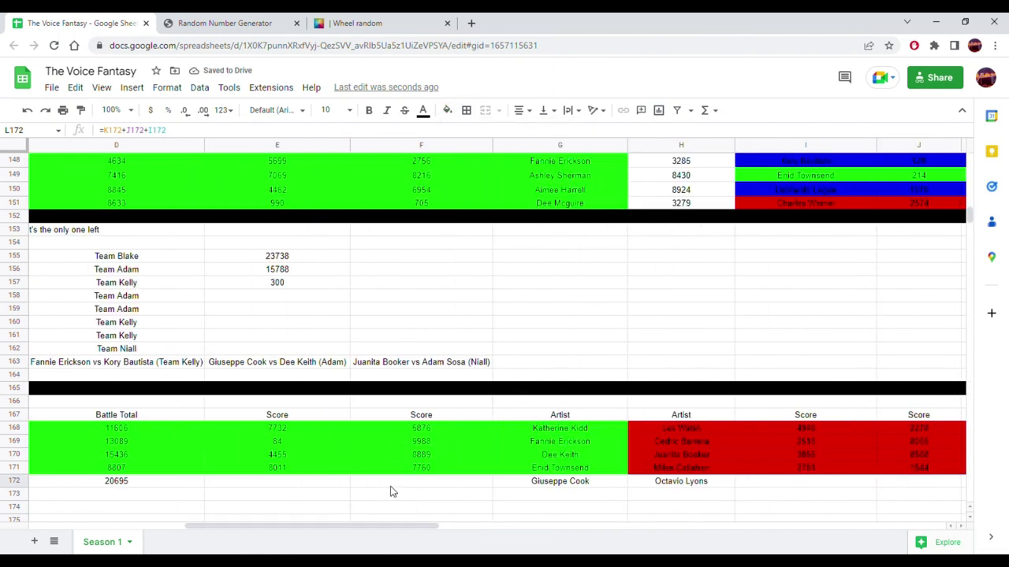
{"action": "left_click", "coordinate": [205, 20]}
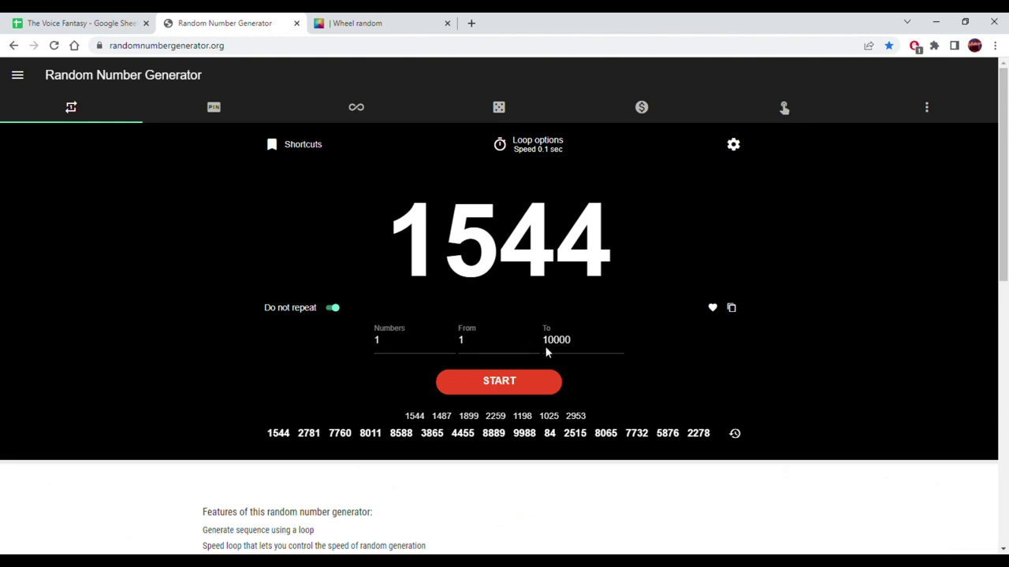
{"action": "left_click", "coordinate": [533, 394]}
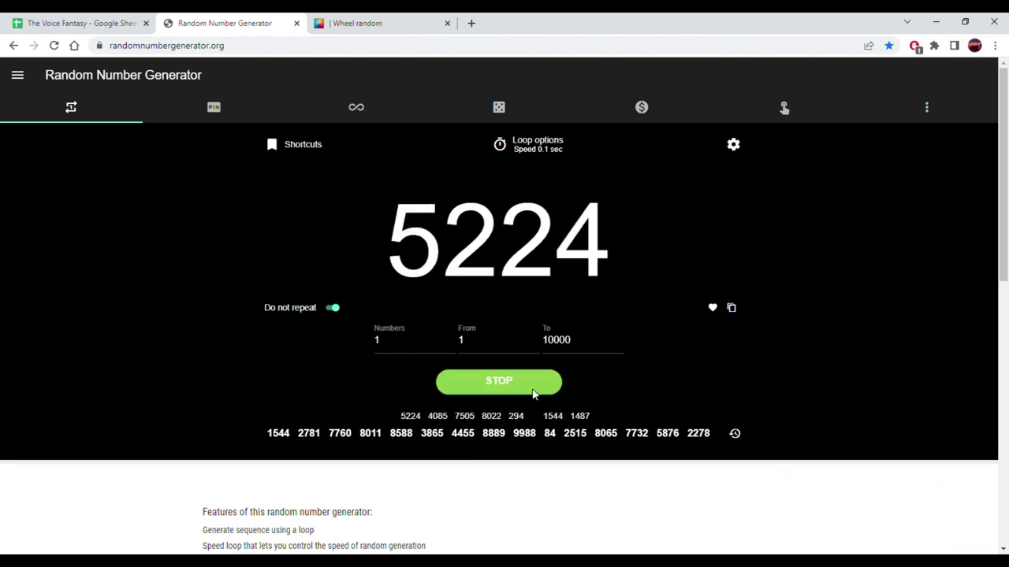
- Paste the random score 4167 into F172 as a plain value
{"action": "left_click", "coordinate": [731, 309]}
{"action": "left_click", "coordinate": [122, 20]}
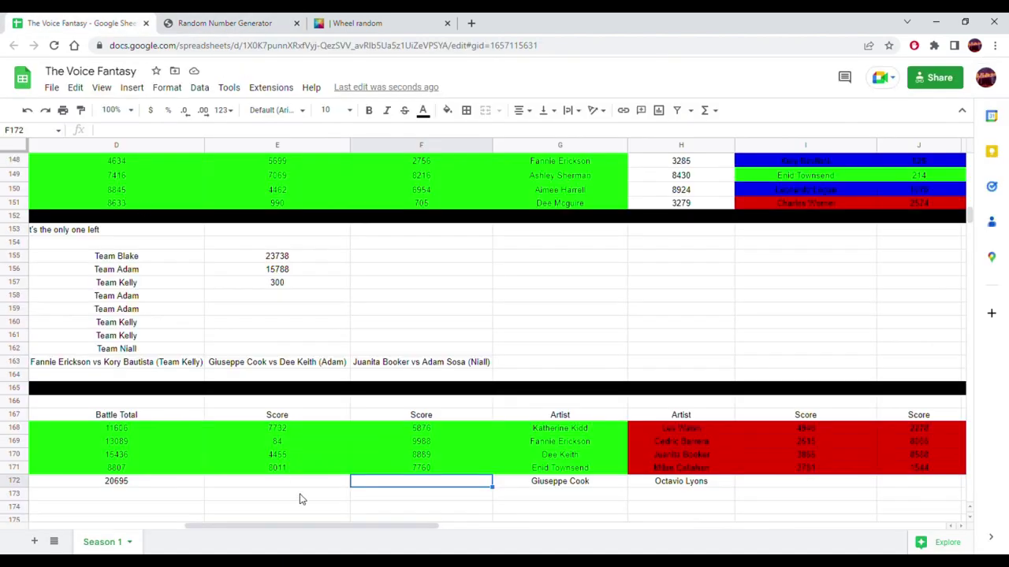
{"action": "left_click_drag", "start_coordinate": [329, 528], "coordinate": [300, 532]}
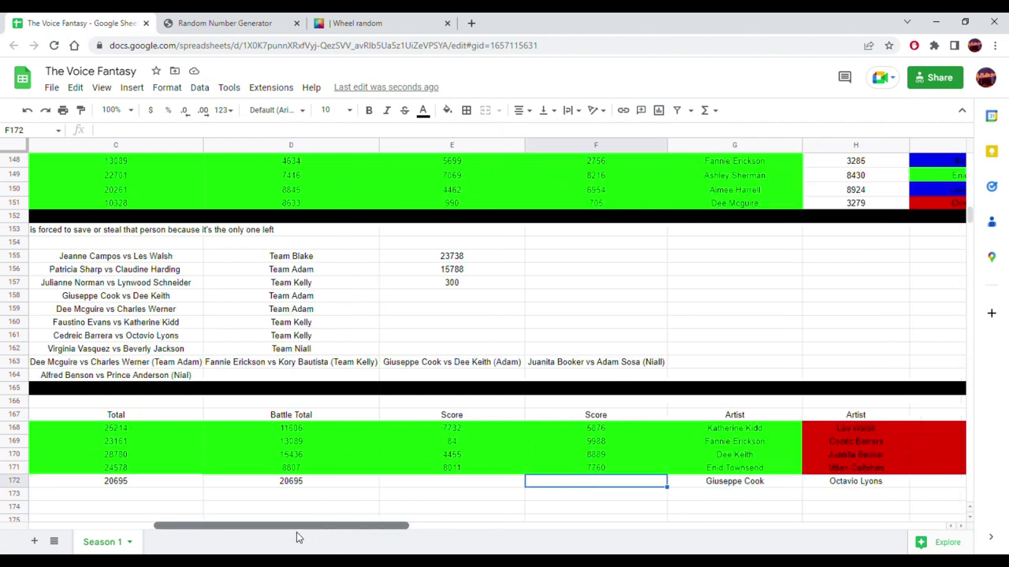
{"action": "right_click", "coordinate": [554, 485]}
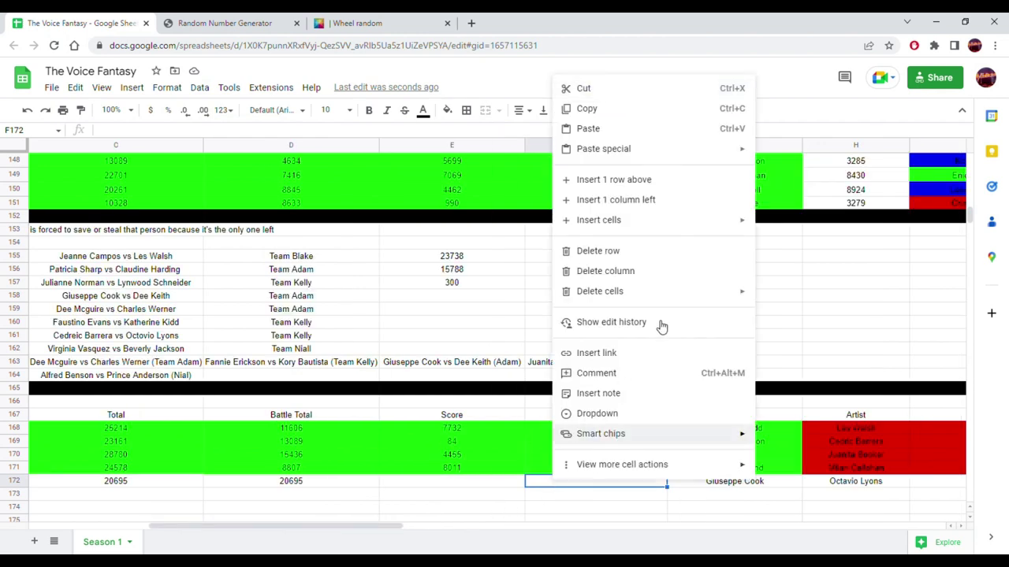
{"action": "mouse_move", "coordinate": [722, 150]}
{"action": "left_click", "coordinate": [782, 155]}
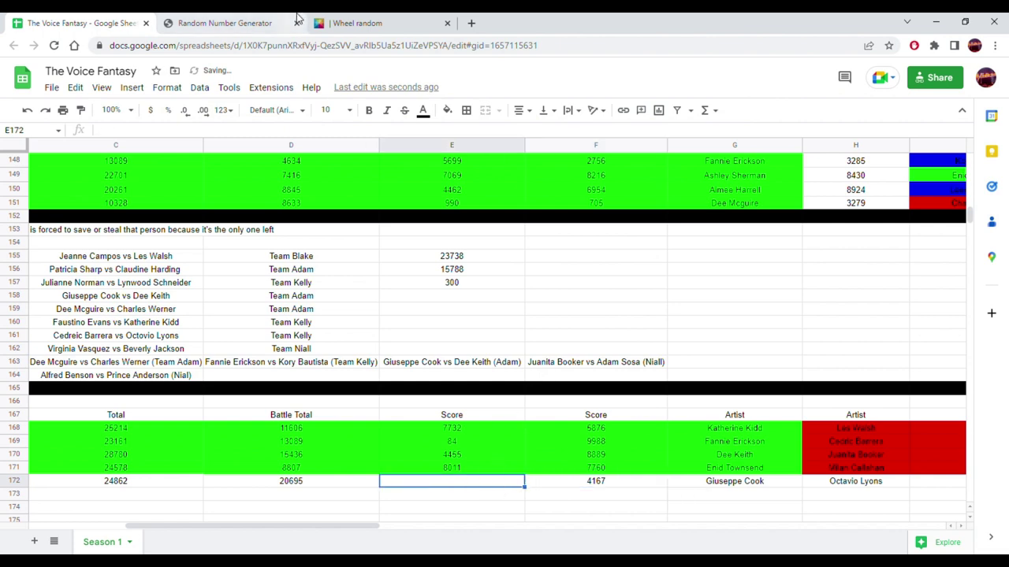
- Generate a new random score, 1978, and paste it into E172 as a plain value
{"action": "left_click", "coordinate": [279, 22]}
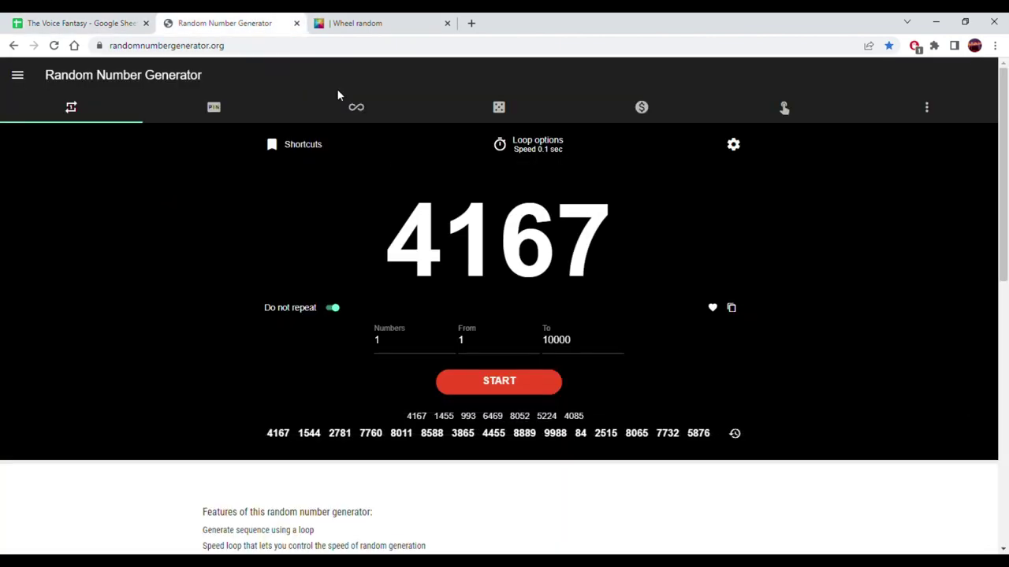
{"action": "left_click", "coordinate": [484, 382]}
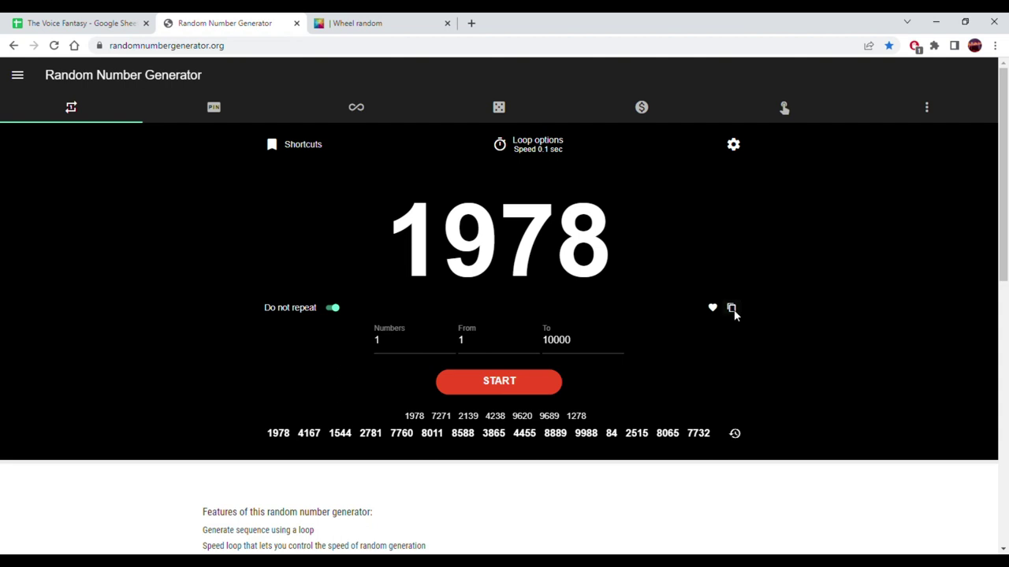
{"action": "left_click", "coordinate": [644, 292]}
{"action": "left_click", "coordinate": [102, 23]}
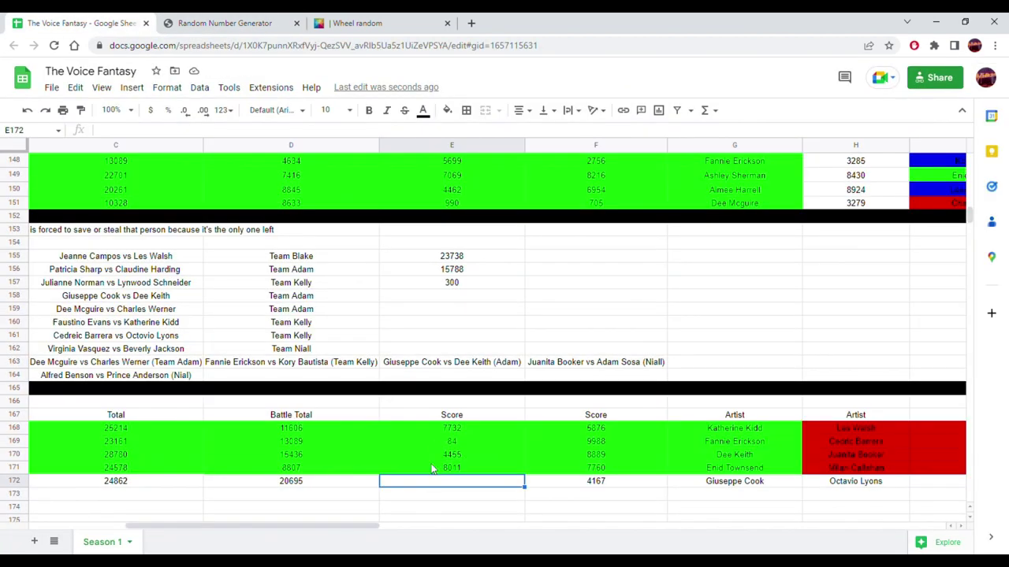
{"action": "right_click", "coordinate": [453, 485]}
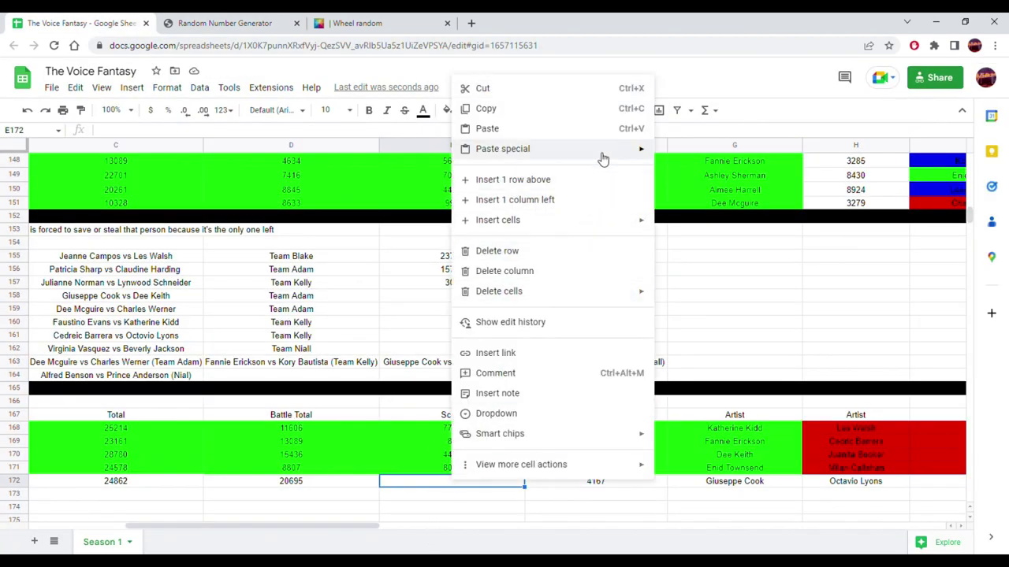
{"action": "mouse_move", "coordinate": [642, 152]}
{"action": "left_click", "coordinate": [682, 158]}
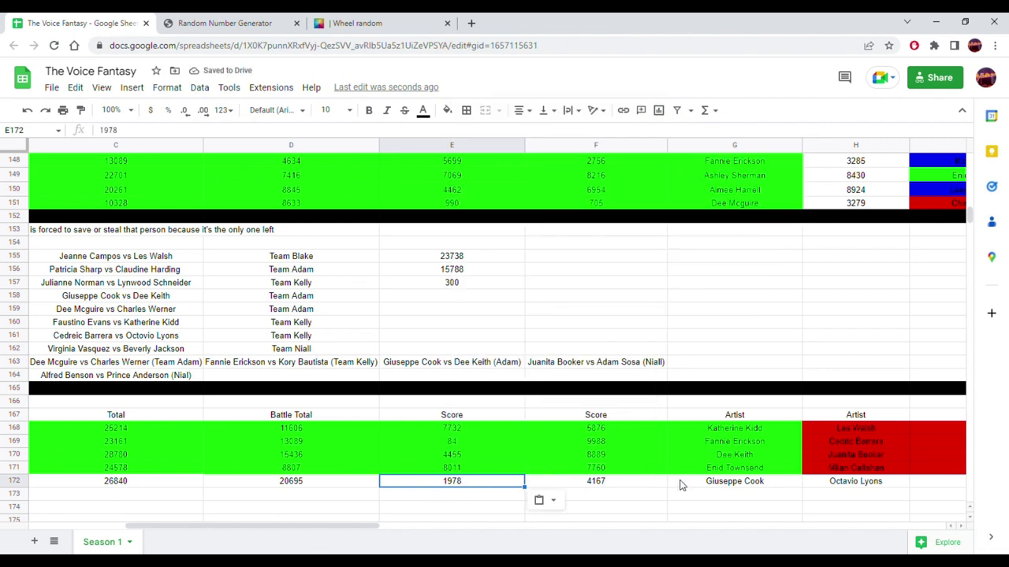
{"action": "left_click_drag", "start_coordinate": [318, 530], "coordinate": [516, 531]}
- Generate the random score 341 and paste it into I172 as a plain value
{"action": "left_click", "coordinate": [319, 489]}
{"action": "left_click", "coordinate": [370, 20]}
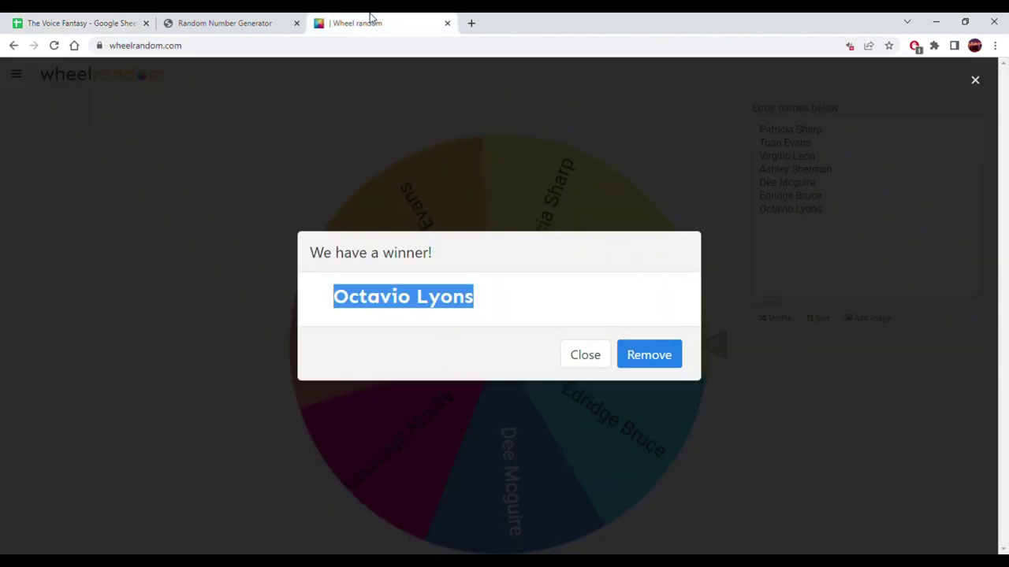
{"action": "left_click", "coordinate": [285, 24]}
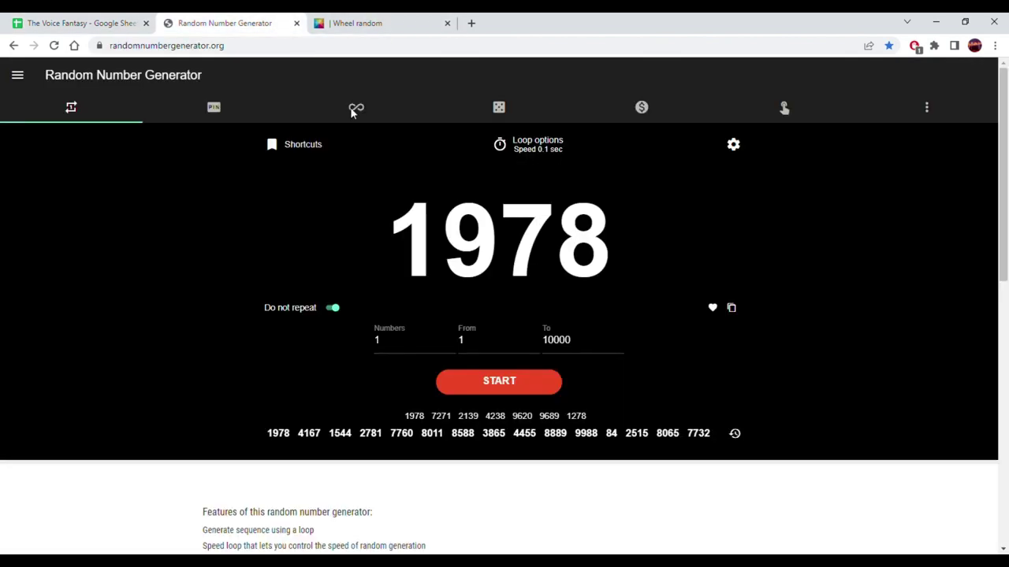
{"action": "left_click", "coordinate": [489, 382]}
{"action": "left_click", "coordinate": [732, 308]}
{"action": "left_click", "coordinate": [63, 22]}
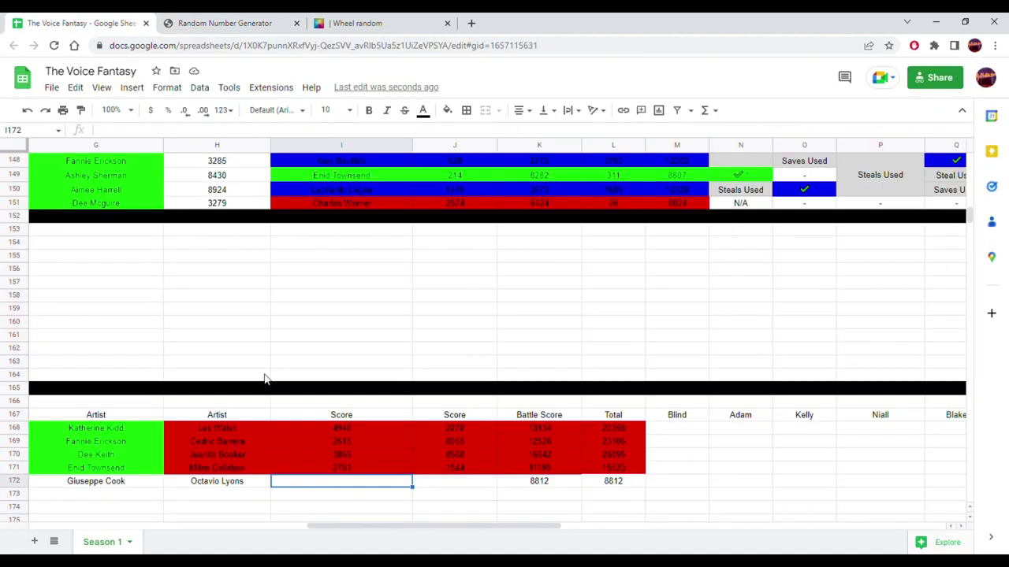
{"action": "right_click", "coordinate": [316, 486]}
{"action": "mouse_move", "coordinate": [500, 153]}
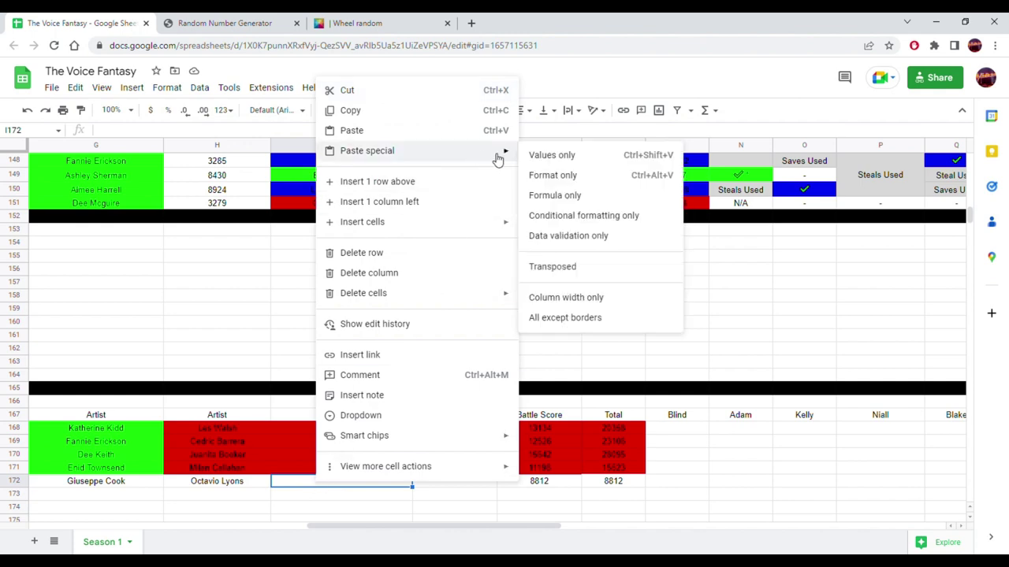
{"action": "left_click", "coordinate": [552, 156]}
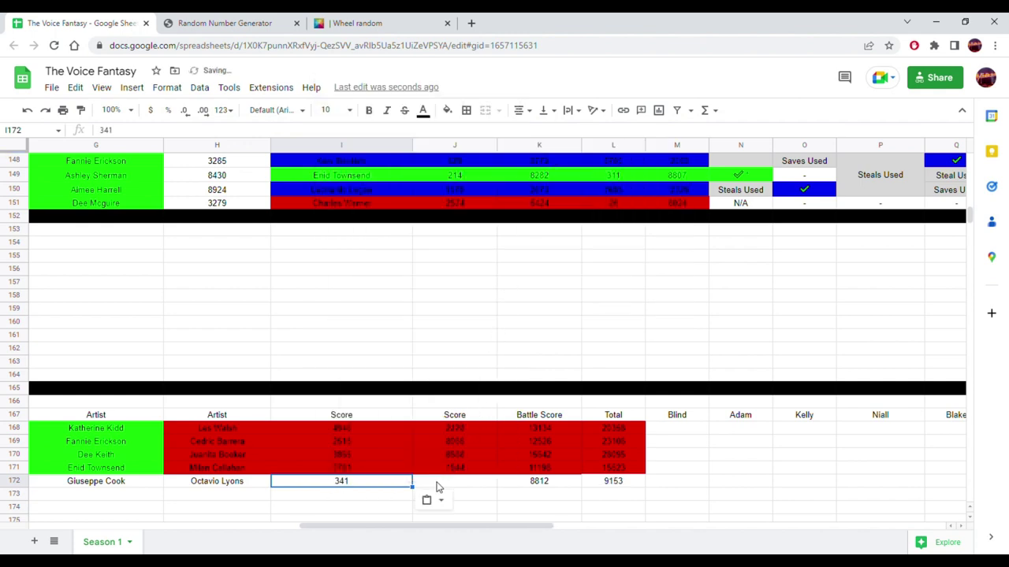
- Generate the random score 1166 and paste it into J172 as a plain value
{"action": "left_click", "coordinate": [236, 22]}
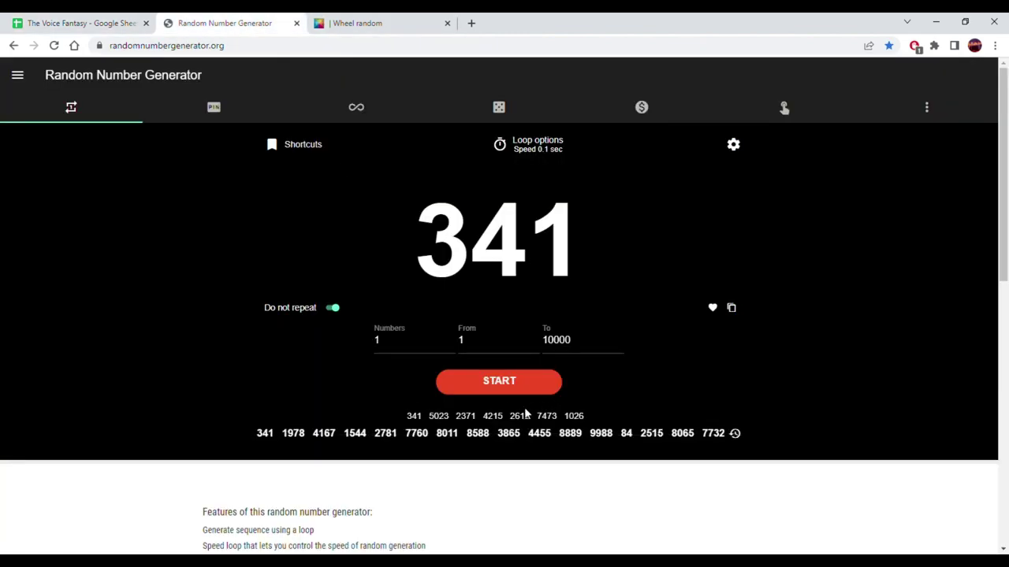
{"action": "left_click", "coordinate": [524, 381]}
{"action": "left_click", "coordinate": [524, 378]}
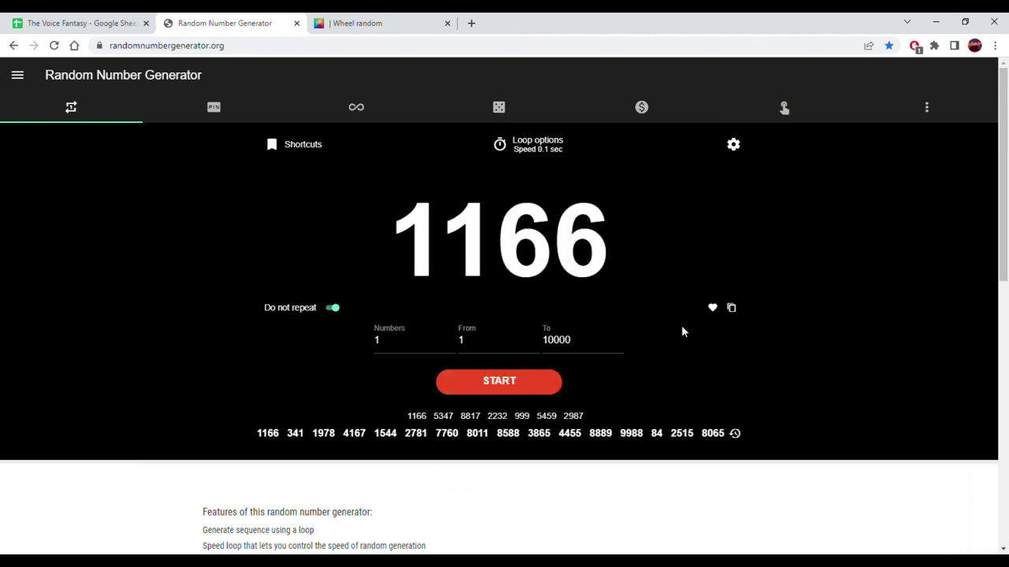
{"action": "left_click", "coordinate": [732, 308]}
{"action": "left_click", "coordinate": [89, 22]}
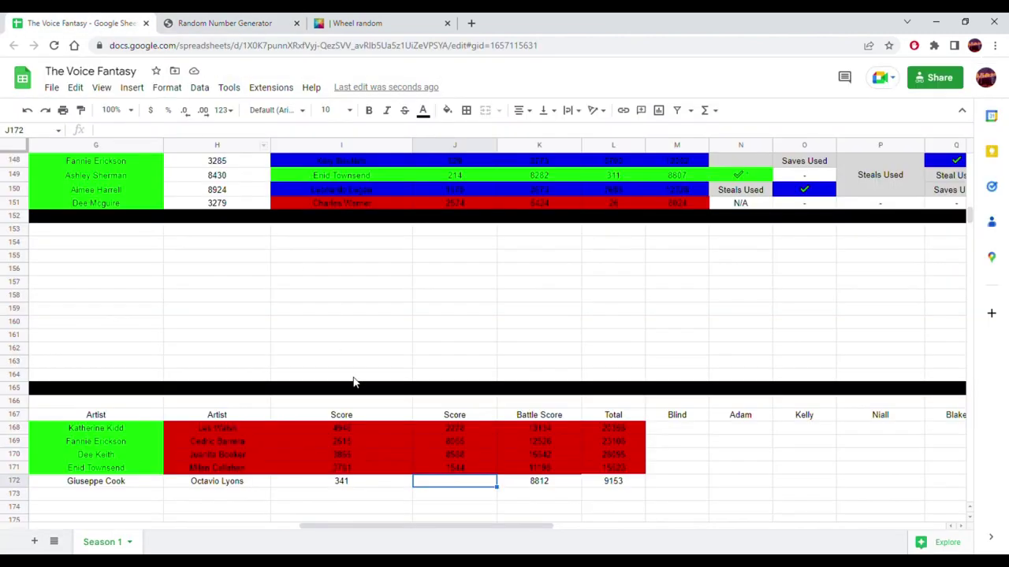
{"action": "right_click", "coordinate": [457, 489]}
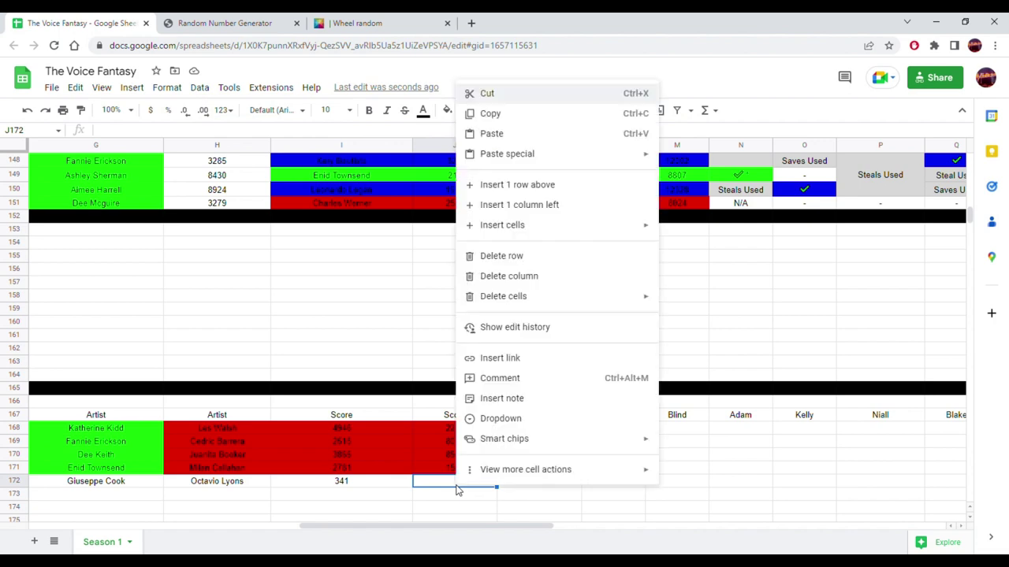
{"action": "mouse_move", "coordinate": [637, 154]}
{"action": "left_click", "coordinate": [685, 160]}
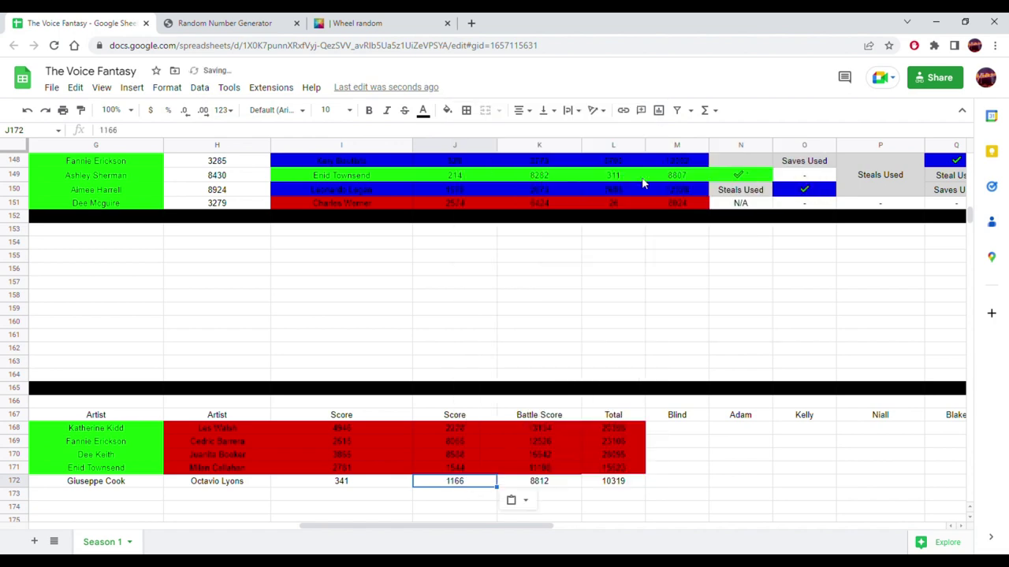
{"action": "left_click_drag", "start_coordinate": [615, 487], "coordinate": [257, 487]}
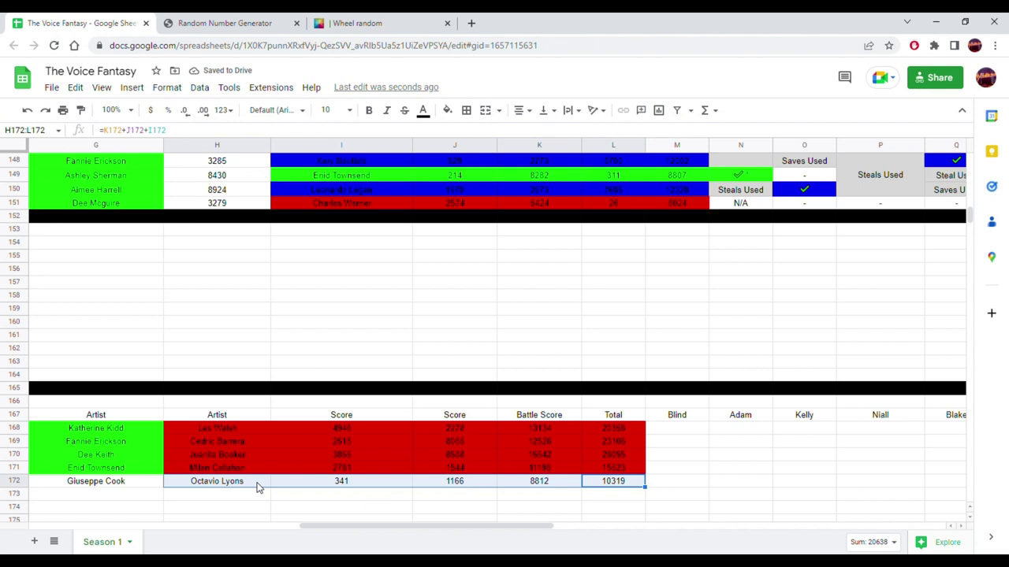
{"action": "left_click", "coordinate": [447, 113]}
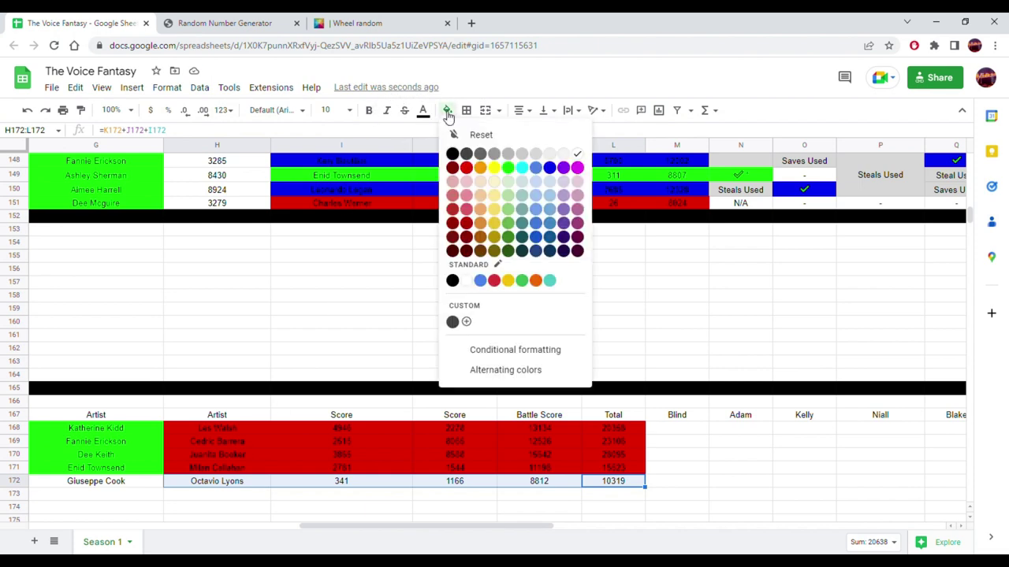
{"action": "left_click", "coordinate": [468, 170]}
{"action": "left_click", "coordinate": [459, 294]}
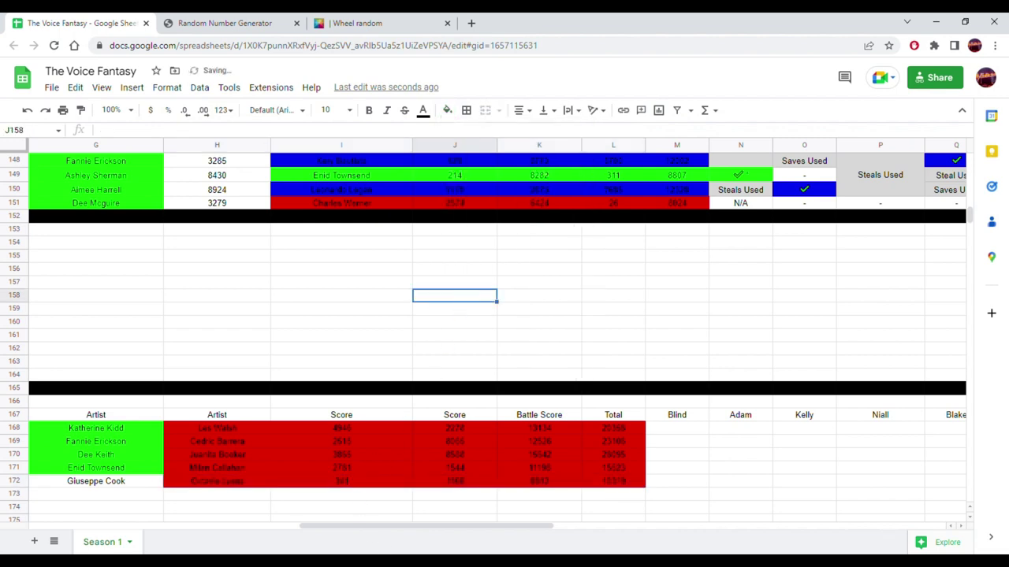
{"action": "left_click_drag", "start_coordinate": [405, 535], "coordinate": [299, 539]}
{"action": "left_click_drag", "start_coordinate": [549, 487], "coordinate": [422, 481]}
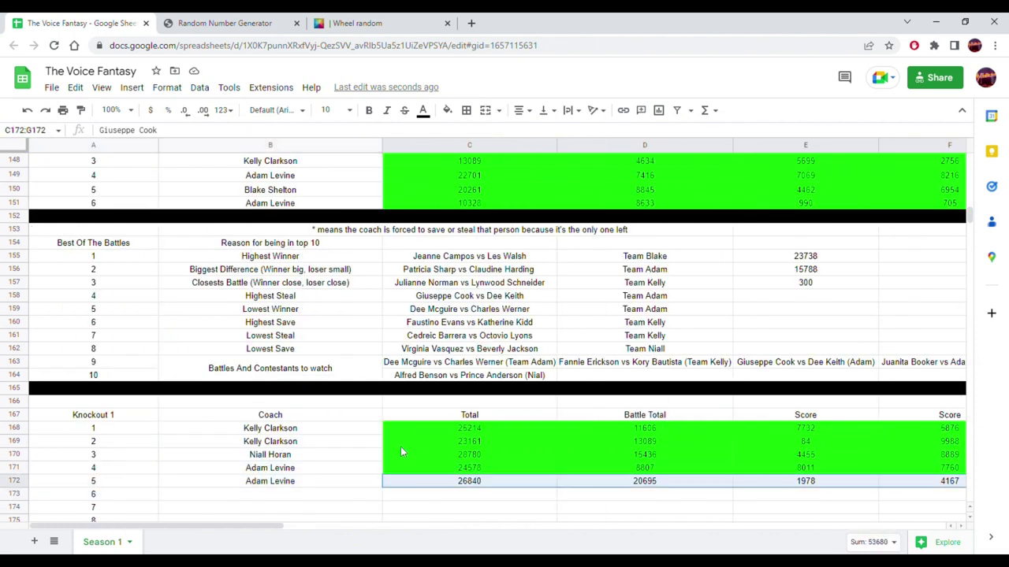
{"action": "left_click", "coordinate": [447, 110]}
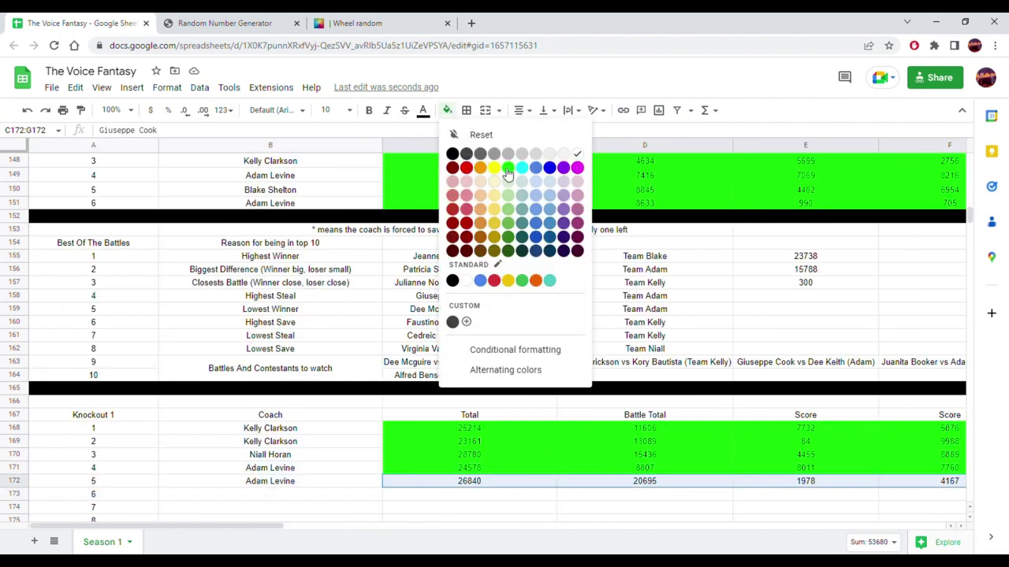
{"action": "left_click", "coordinate": [508, 171]}
{"action": "left_click", "coordinate": [349, 269]}
{"action": "scroll", "coordinate": [219, 266], "scroll_direction": "up", "scroll_amount": 7}
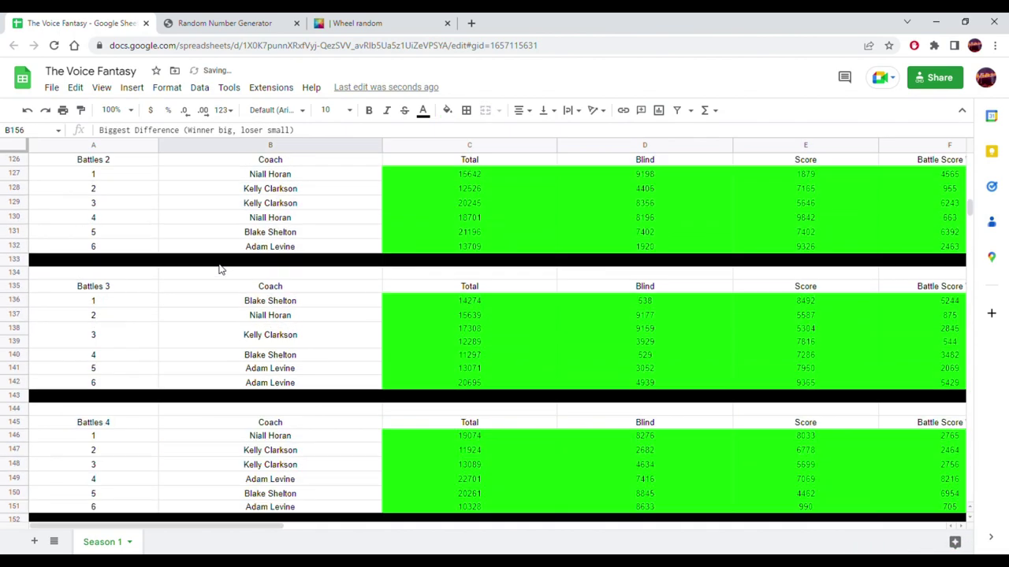
{"action": "scroll", "coordinate": [220, 266], "scroll_direction": "up", "scroll_amount": 15}
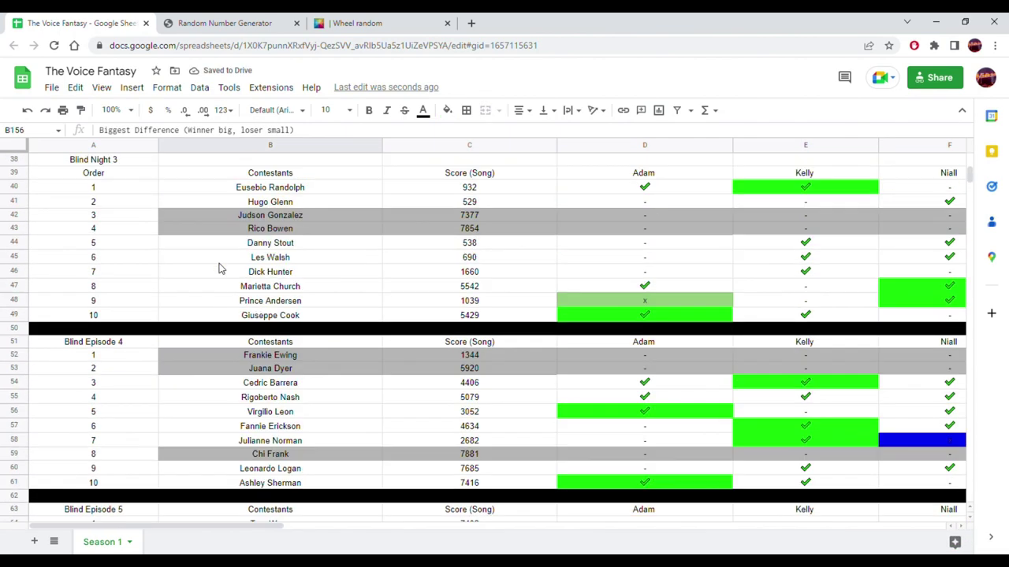
{"action": "scroll", "coordinate": [220, 269], "scroll_direction": "up", "scroll_amount": 6}
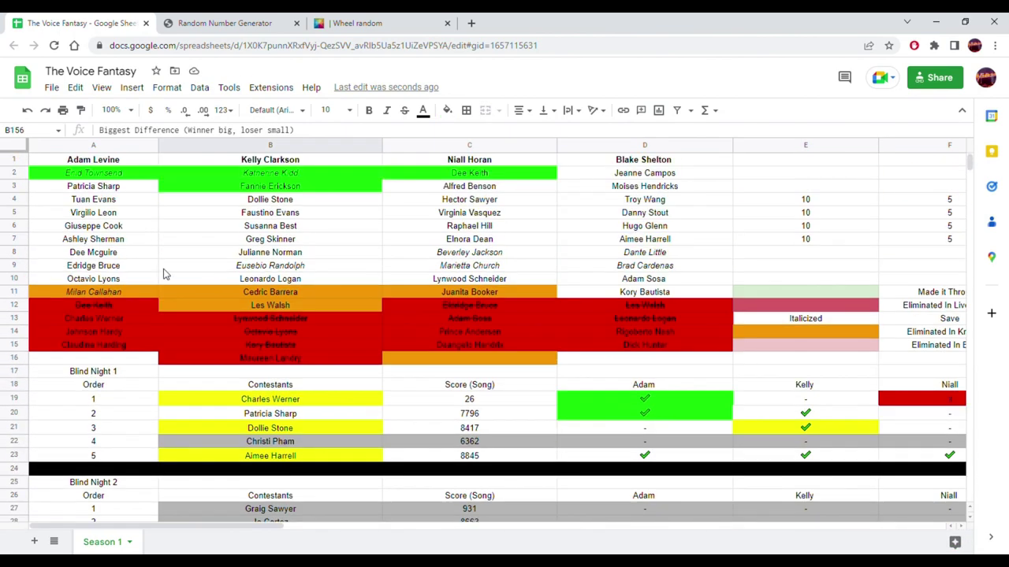
{"action": "left_click", "coordinate": [111, 281]}
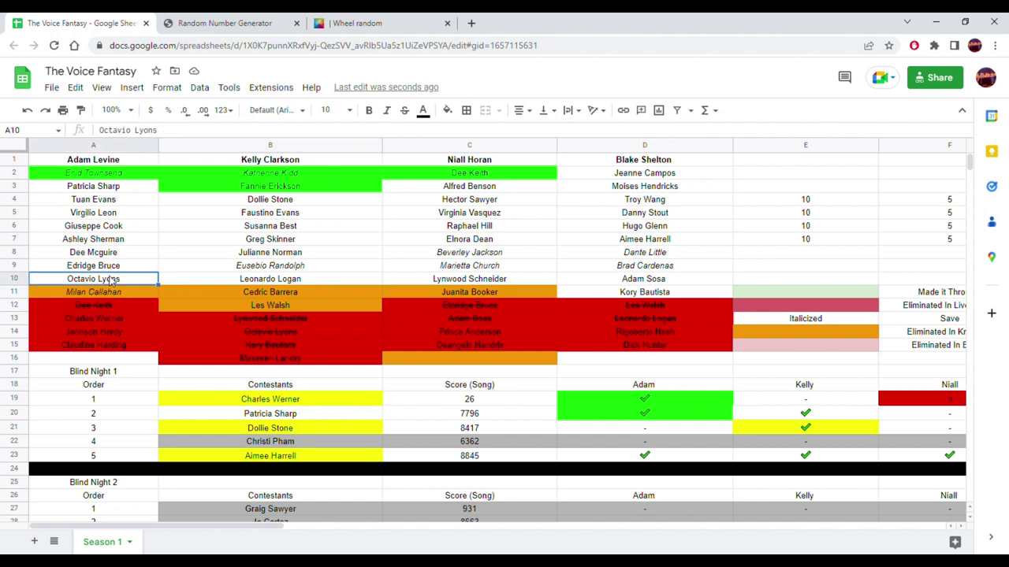
{"action": "left_click", "coordinate": [447, 111]}
{"action": "left_click", "coordinate": [481, 169]}
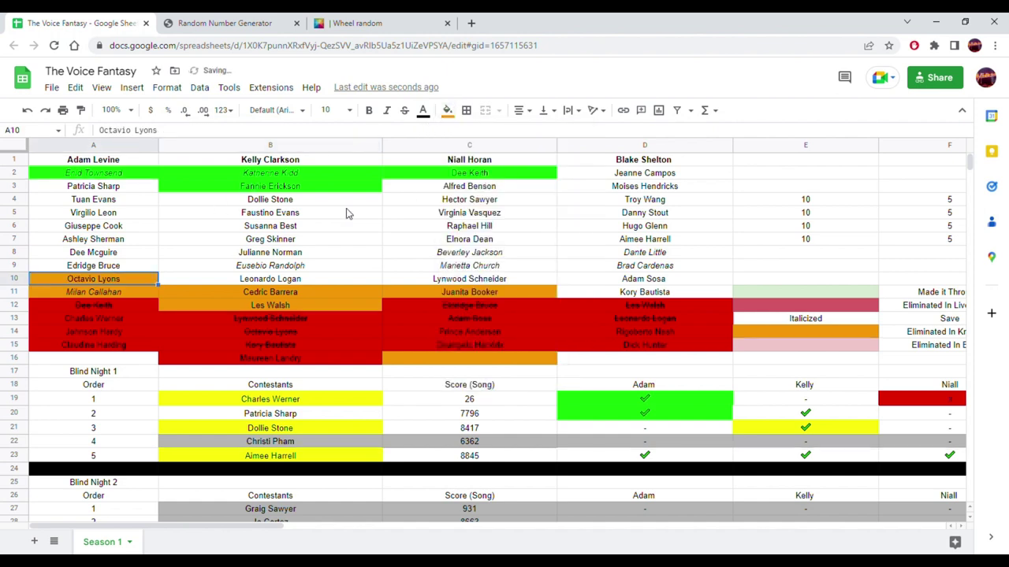
{"action": "left_click", "coordinate": [175, 256]}
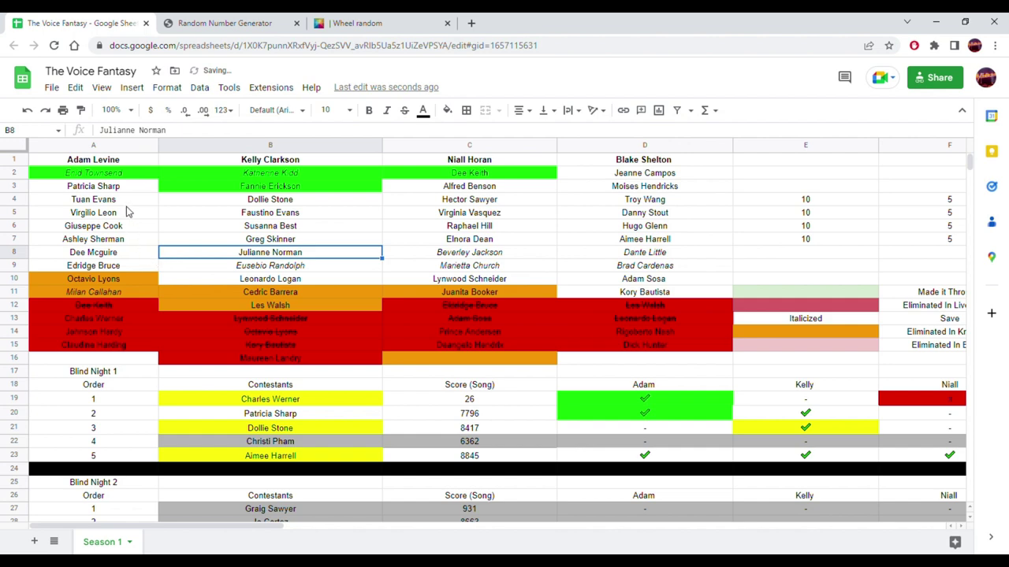
{"action": "left_click", "coordinate": [116, 227]}
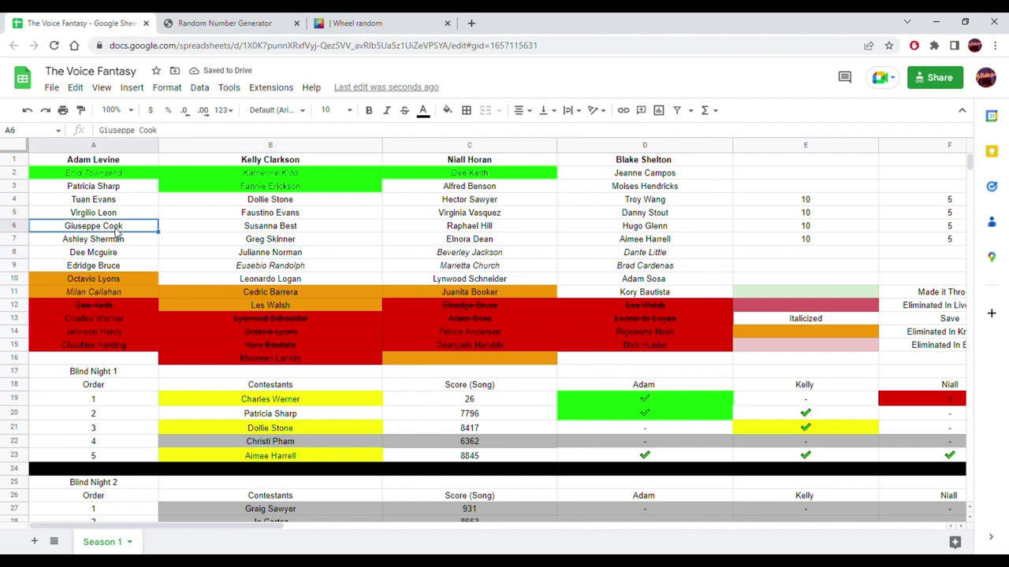
{"action": "left_click", "coordinate": [447, 111]}
{"action": "left_click", "coordinate": [507, 167]}
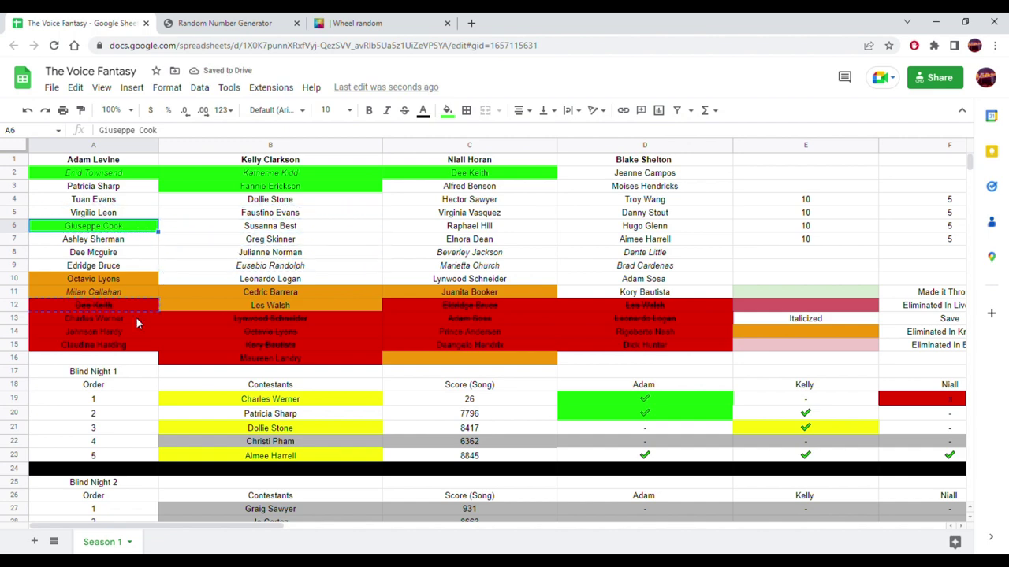
{"action": "left_click_drag", "start_coordinate": [115, 365], "coordinate": [116, 365]}
{"action": "left_click_drag", "start_coordinate": [114, 187], "coordinate": [109, 209]}
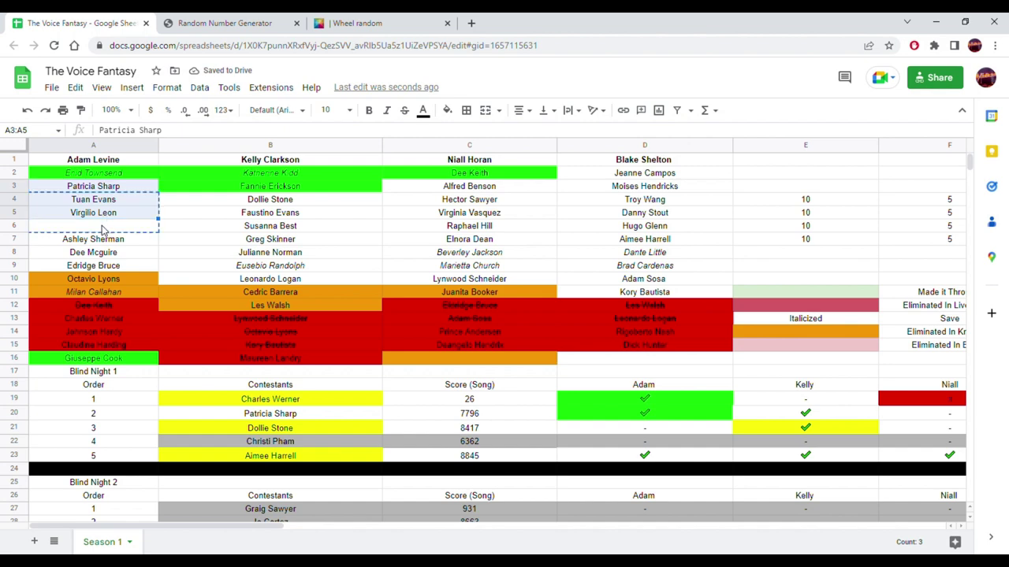
{"action": "left_click_drag", "start_coordinate": [102, 230], "coordinate": [103, 229]}
{"action": "left_click", "coordinate": [96, 361]}
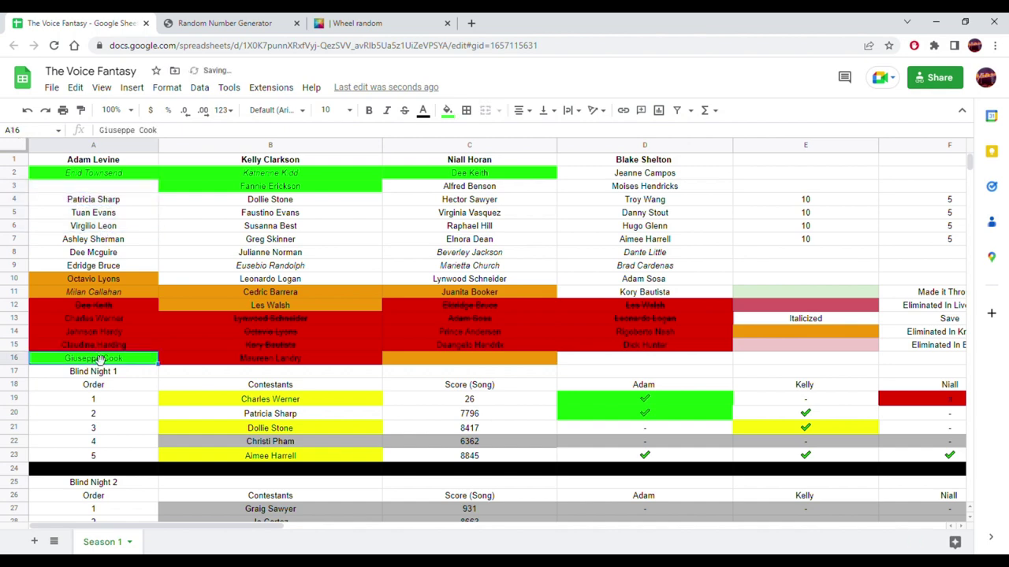
{"action": "left_click_drag", "start_coordinate": [89, 195], "coordinate": [89, 195]}
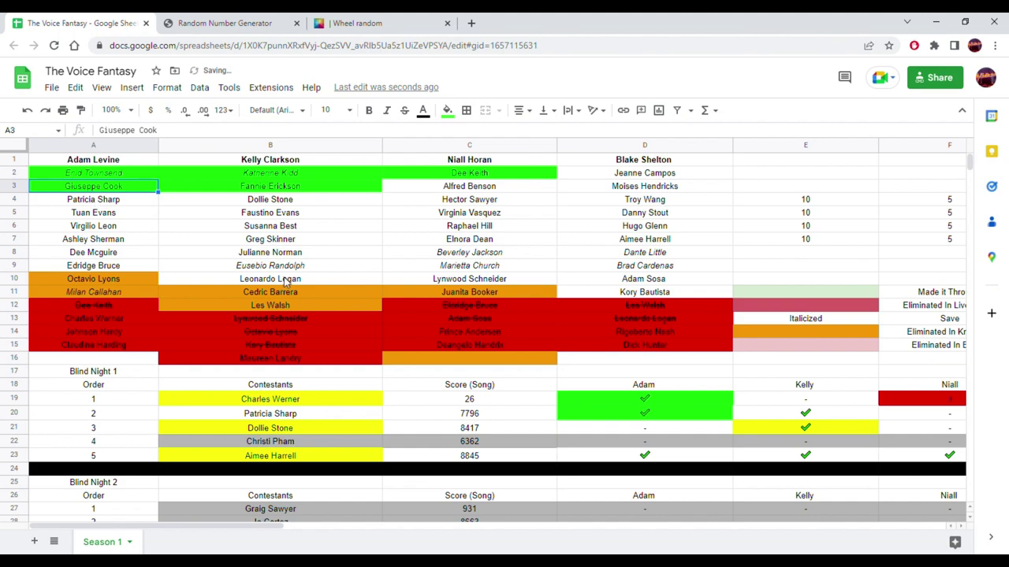
- Select the empty coach cell for Knockout 1's sixth row and bring up the Random Number Generator
{"action": "scroll", "coordinate": [350, 223], "scroll_direction": "down", "scroll_amount": 12}
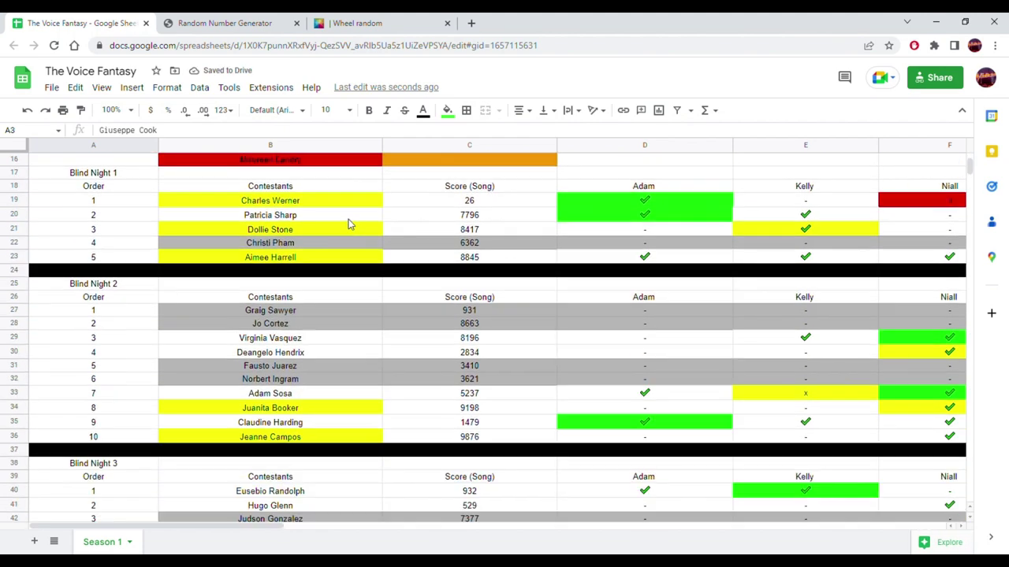
{"action": "scroll", "coordinate": [336, 249], "scroll_direction": "down", "scroll_amount": 20}
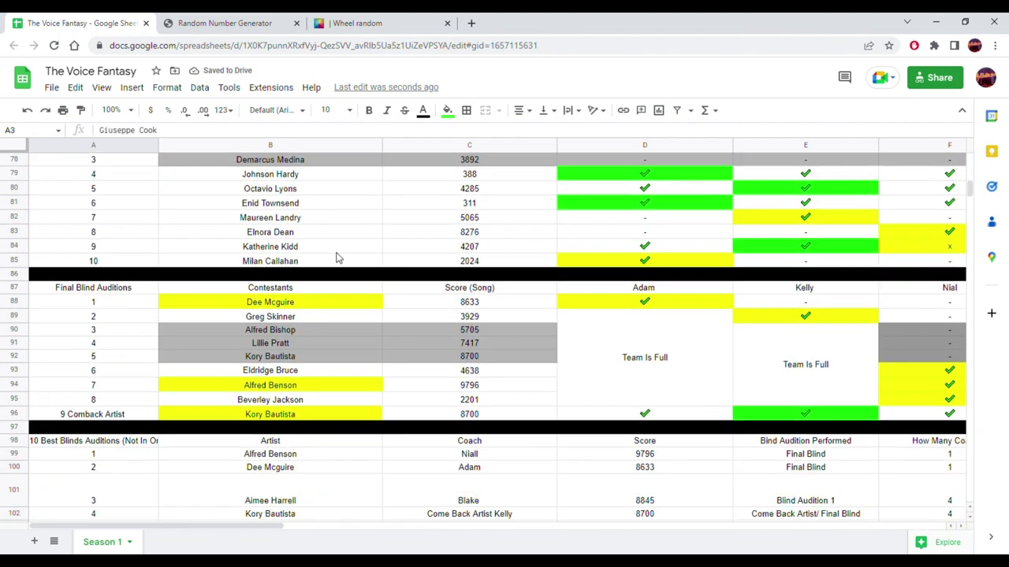
{"action": "scroll", "coordinate": [331, 269], "scroll_direction": "down", "scroll_amount": 10}
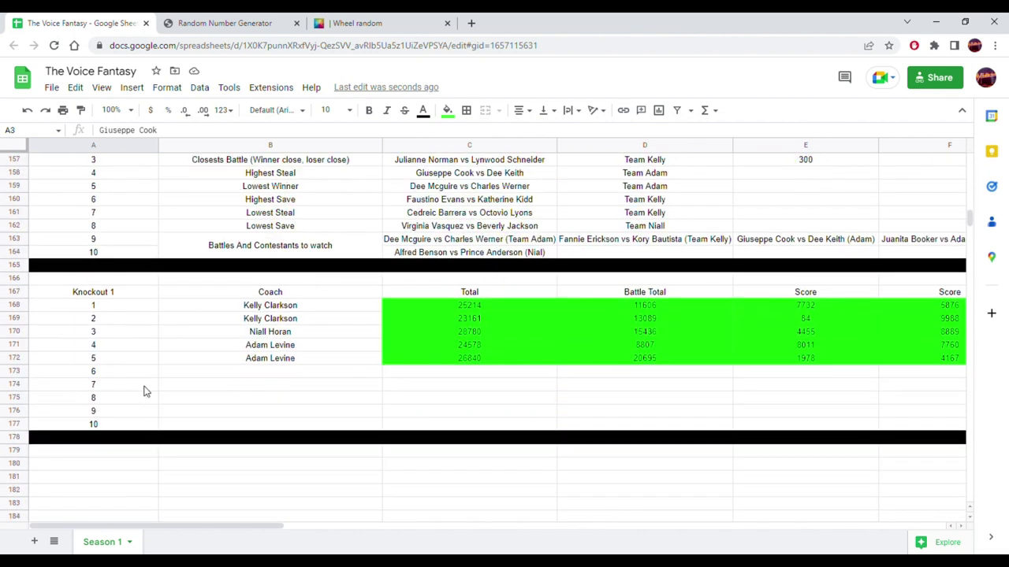
{"action": "left_click", "coordinate": [264, 363]}
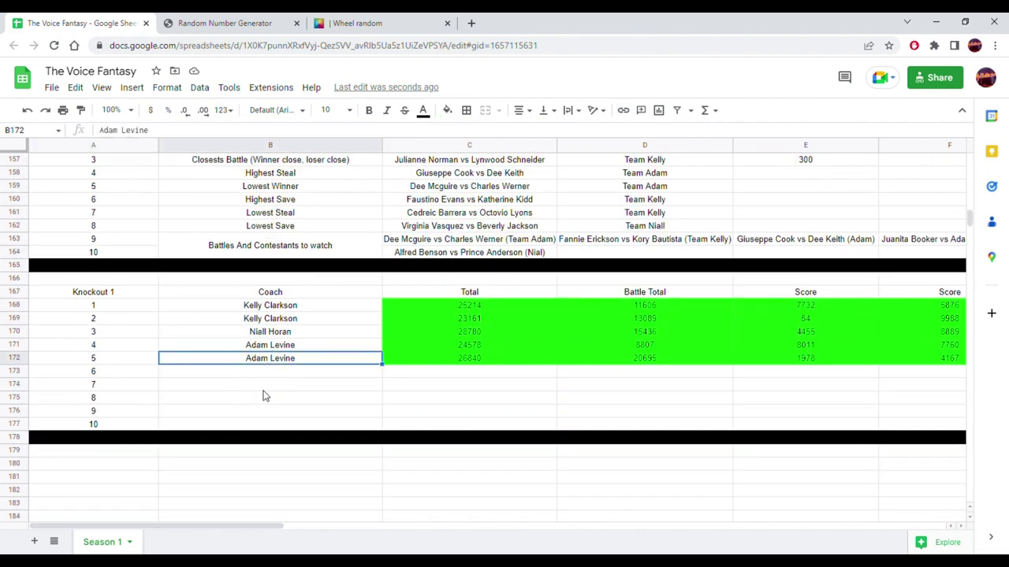
{"action": "left_click_drag", "start_coordinate": [224, 528], "coordinate": [486, 525]}
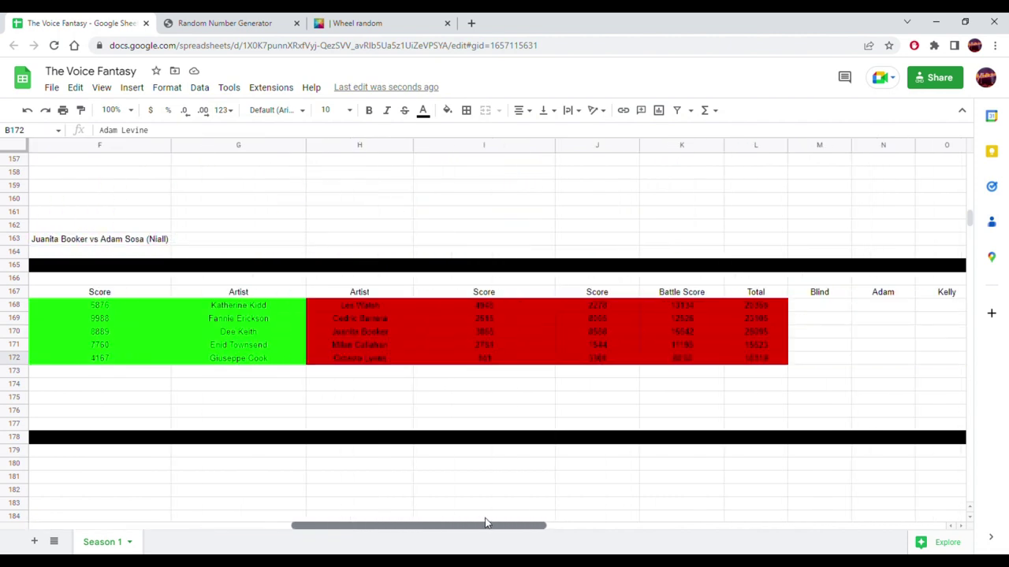
{"action": "left_click_drag", "start_coordinate": [481, 521], "coordinate": [289, 520]}
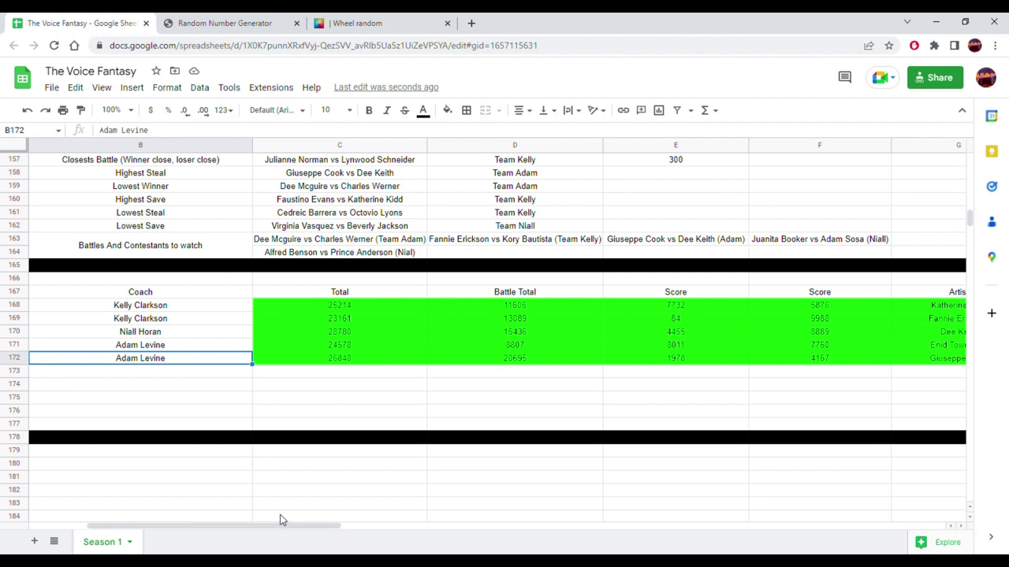
{"action": "left_click", "coordinate": [219, 372]}
{"action": "left_click", "coordinate": [236, 23]}
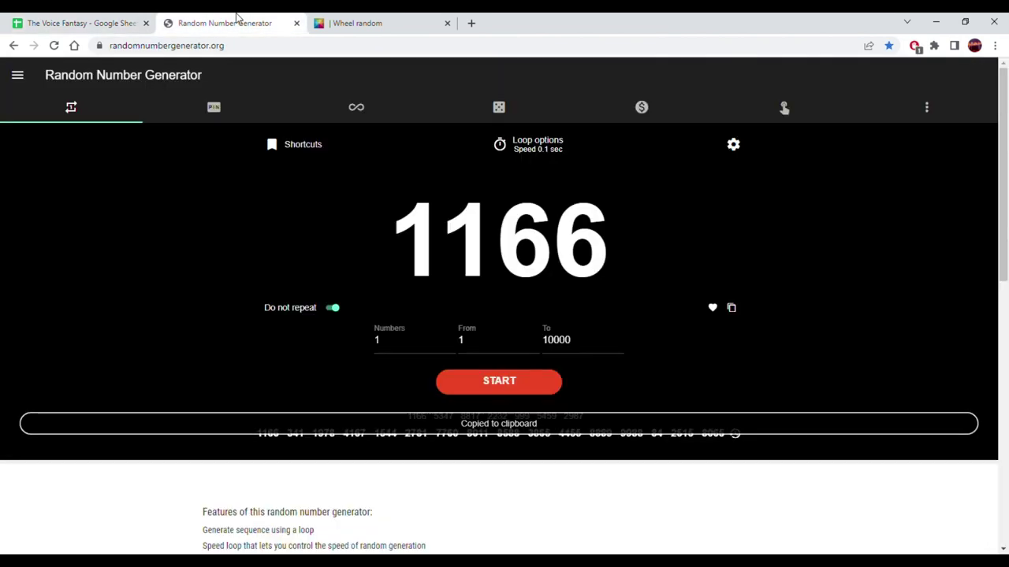
{"action": "left_click", "coordinate": [498, 382]}
{"action": "left_click", "coordinate": [498, 382]}
{"action": "left_click", "coordinate": [390, 22]}
{"action": "left_click", "coordinate": [648, 355]}
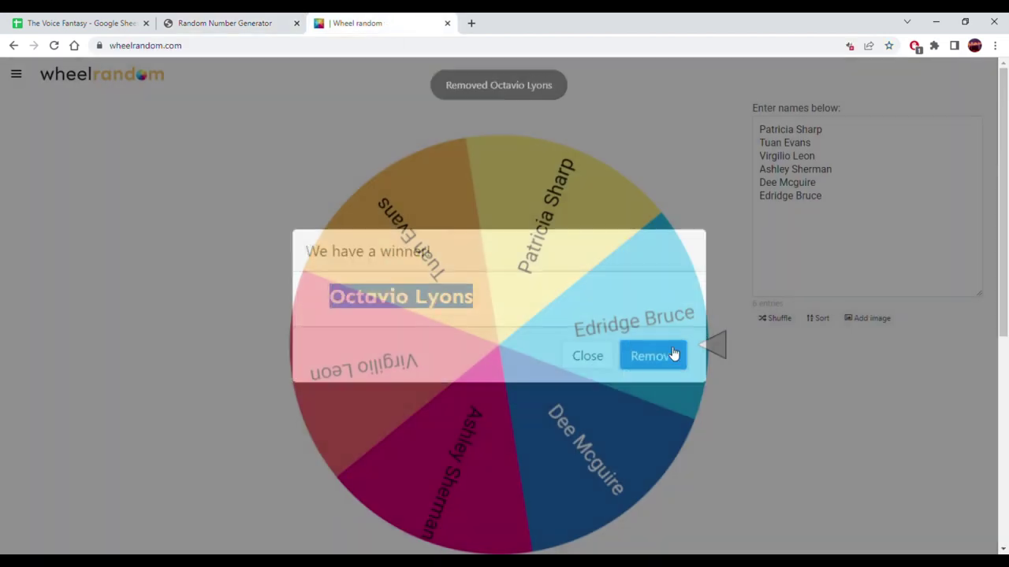
- Replace the wheel entries with coach initials A, K, N and B and spin
{"action": "left_click", "coordinate": [828, 232]}
{"action": "key", "text": "ctrl+a"}
{"action": "type", "text": "A "}
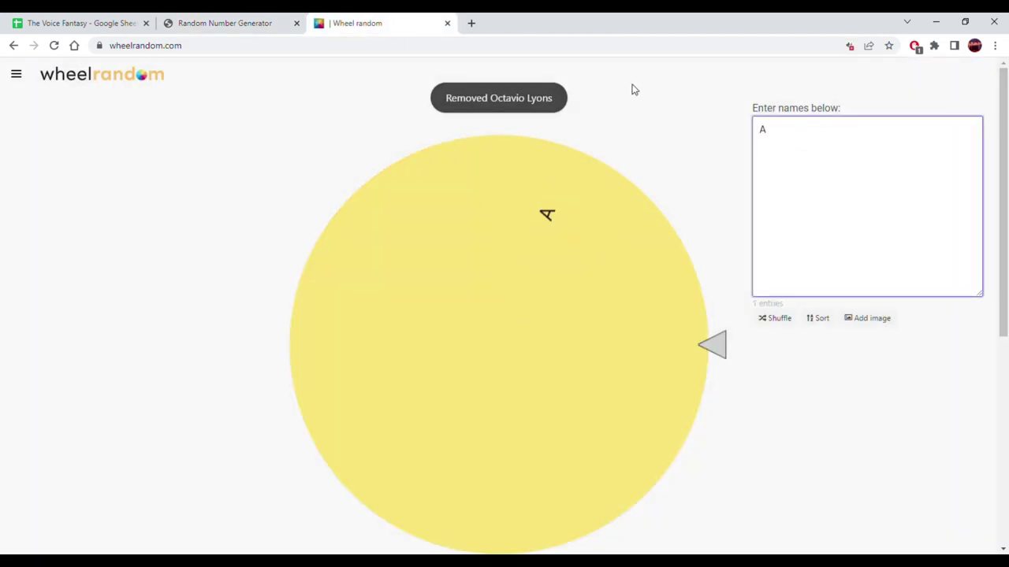
{"action": "type", "text": "K"}
{"action": "key", "text": "Return"}
{"action": "type", "text": "N "}
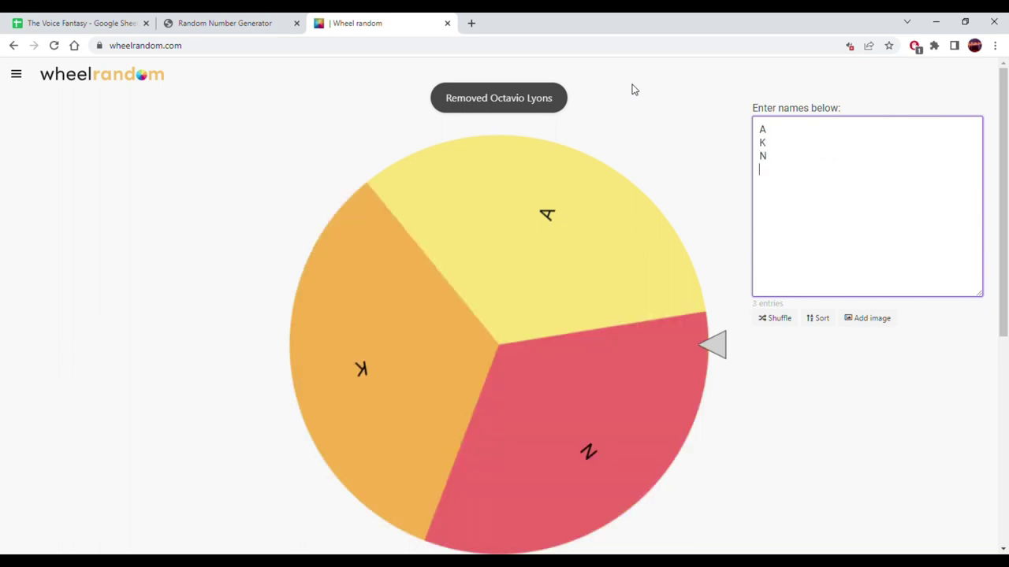
{"action": "type", "text": "B"}
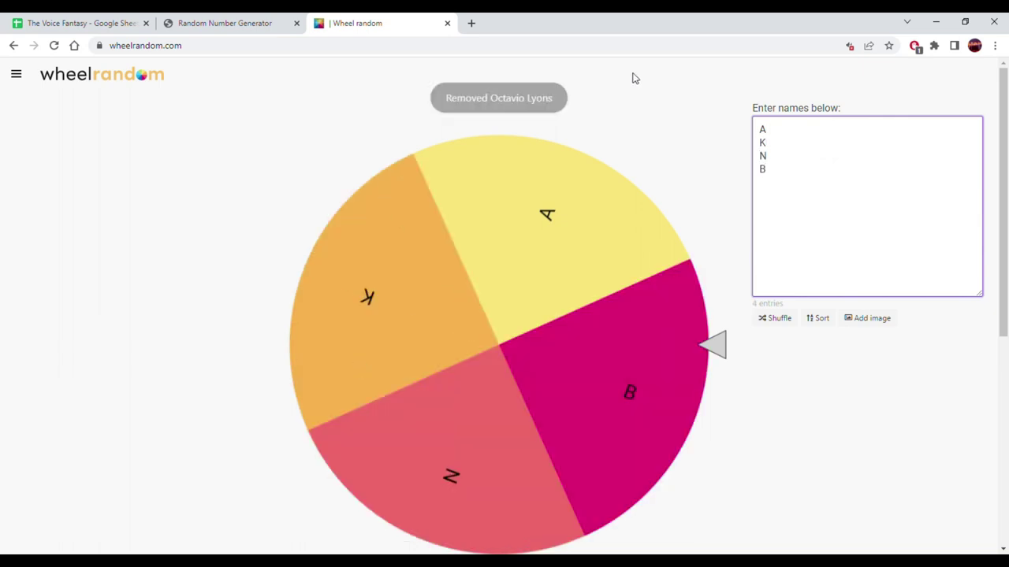
{"action": "left_click", "coordinate": [649, 317]}
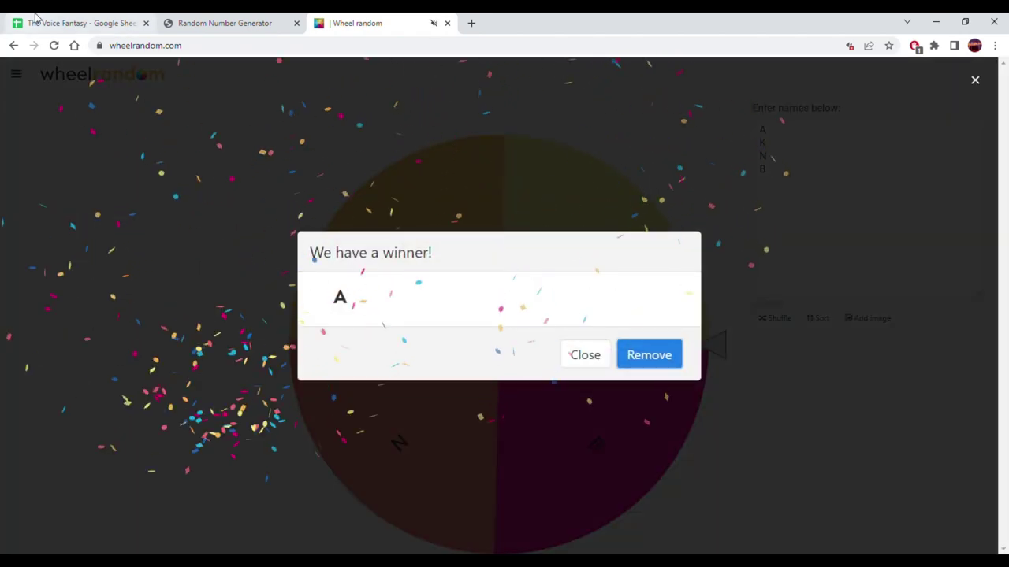
- Fill Adam Levine down from B172 into B173 as the sixth matchup's coach
{"action": "left_click", "coordinate": [34, 17]}
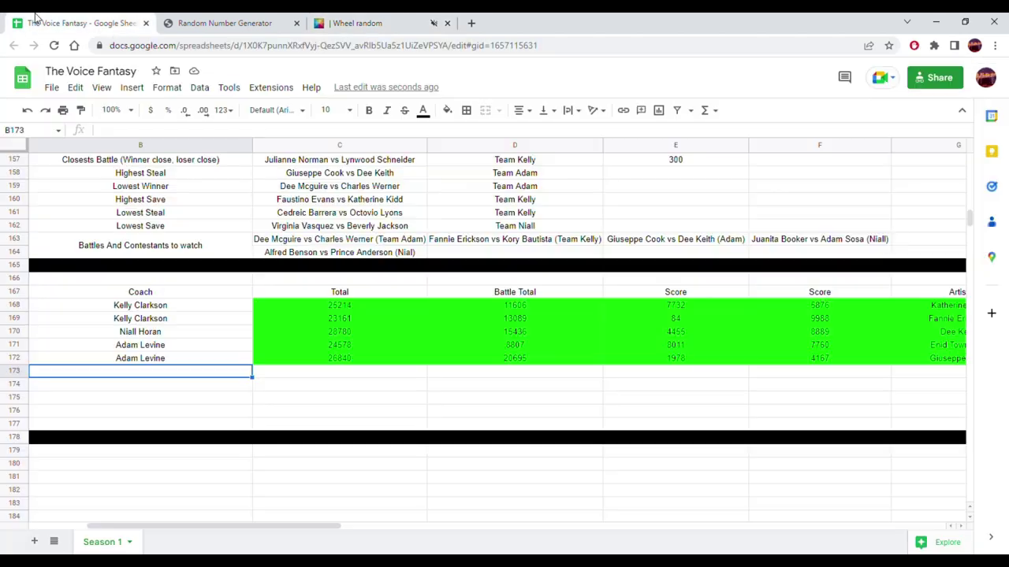
{"action": "left_click", "coordinate": [166, 360]}
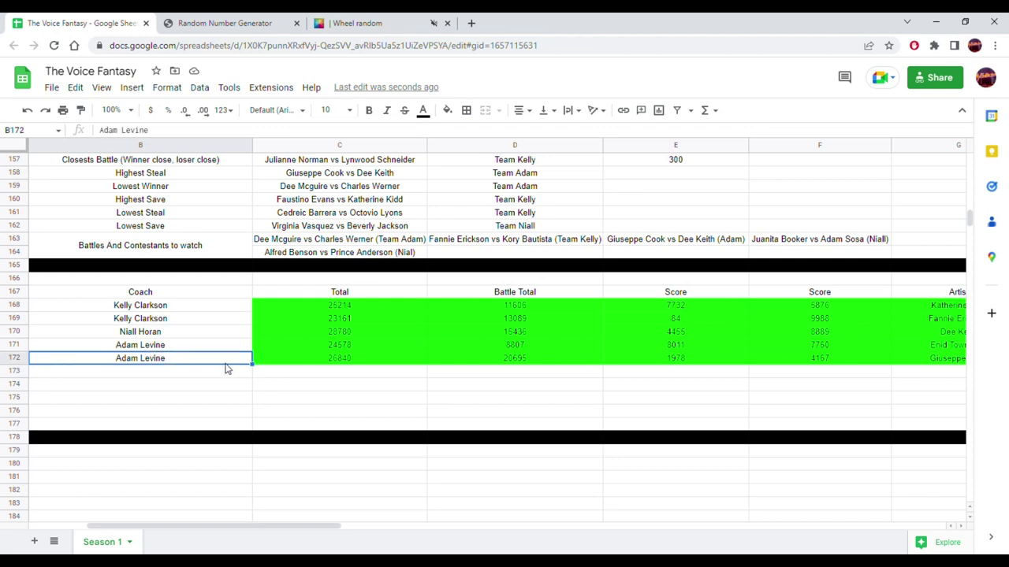
{"action": "left_click_drag", "start_coordinate": [245, 376], "coordinate": [191, 405]}
- Copy Adam's six remaining contestants (A4:A9) and bring up the Random Number Generator
{"action": "scroll", "coordinate": [191, 405], "scroll_direction": "up", "scroll_amount": 5}
{"action": "scroll", "coordinate": [191, 409], "scroll_direction": "up", "scroll_amount": 15}
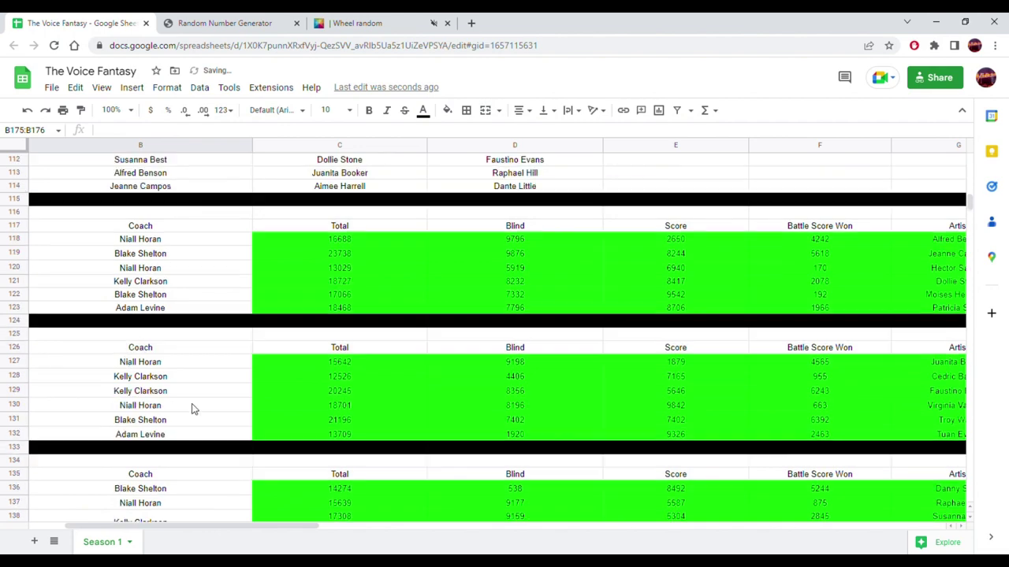
{"action": "scroll", "coordinate": [191, 409], "scroll_direction": "up", "scroll_amount": 10}
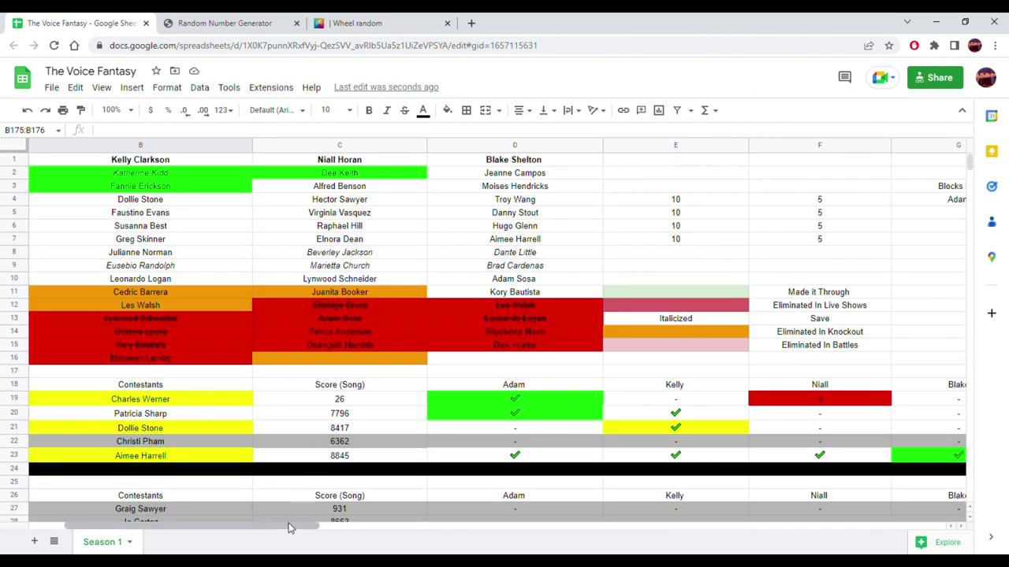
{"action": "left_click_drag", "start_coordinate": [288, 526], "coordinate": [254, 526]}
{"action": "left_click_drag", "start_coordinate": [114, 204], "coordinate": [96, 268]}
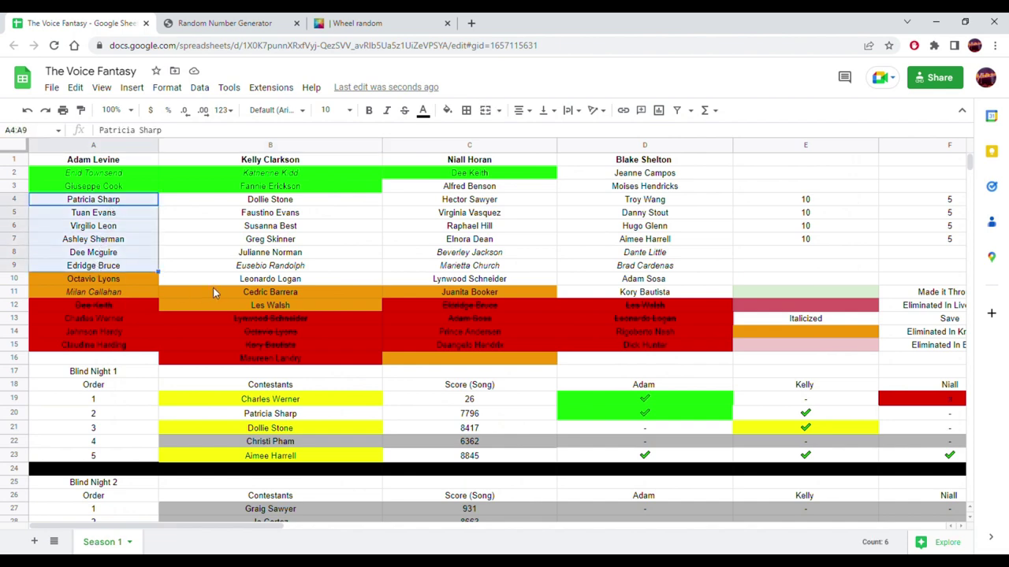
{"action": "scroll", "coordinate": [213, 291], "scroll_direction": "down", "scroll_amount": 1}
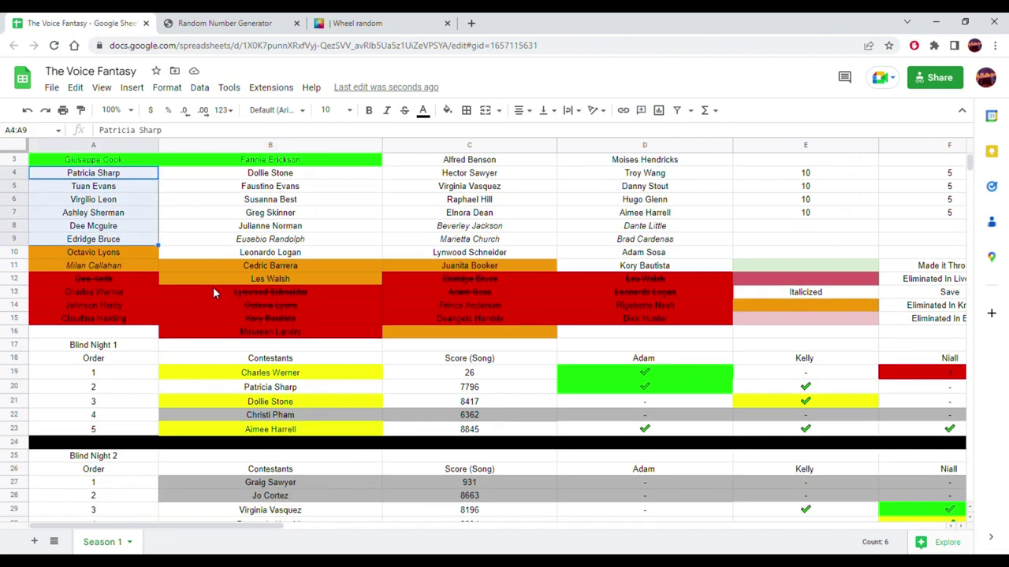
{"action": "left_click", "coordinate": [257, 19]}
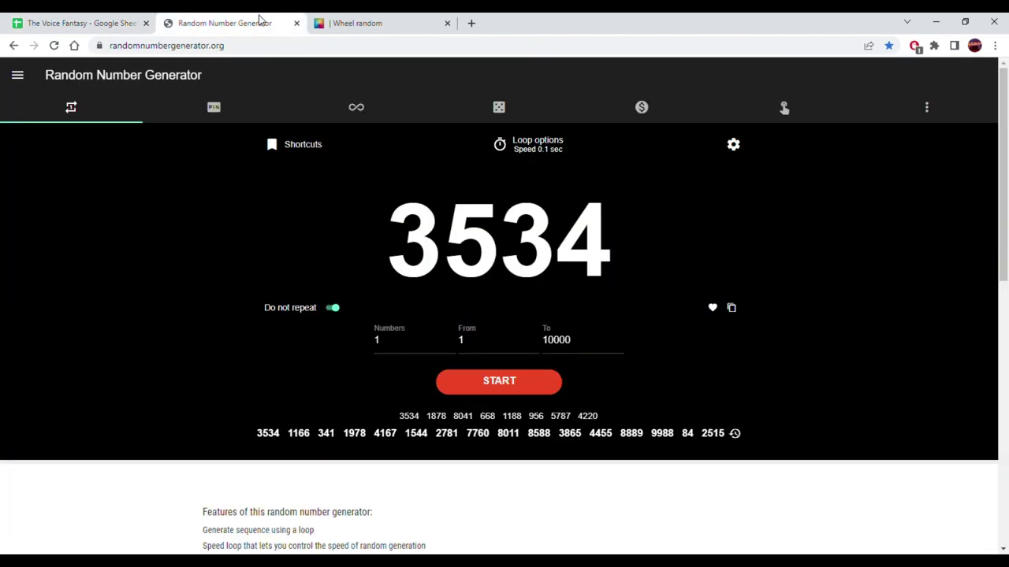
{"action": "left_click", "coordinate": [377, 19]}
{"action": "left_click", "coordinate": [649, 355]}
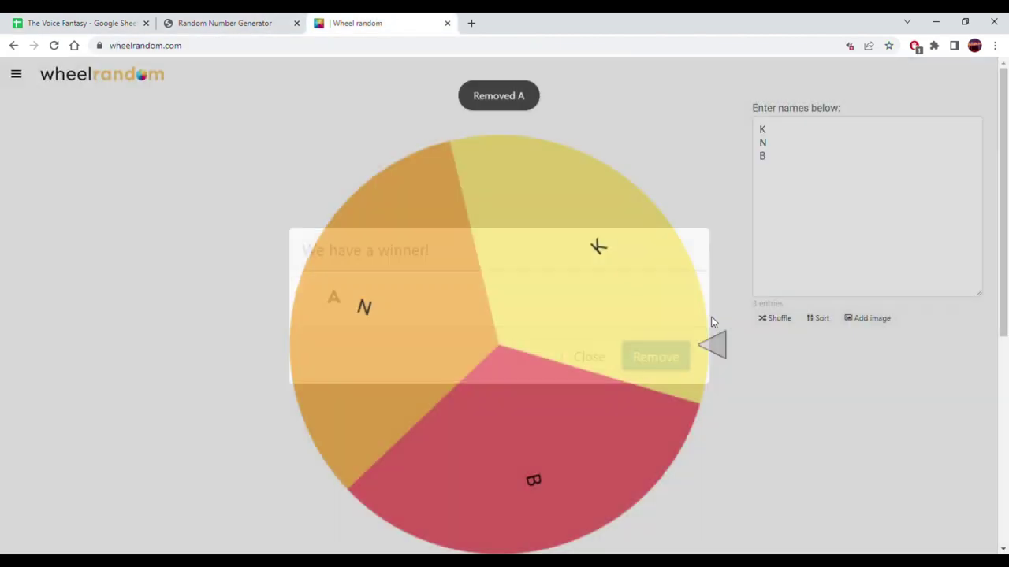
{"action": "left_click", "coordinate": [799, 214]}
{"action": "key", "text": "ctrl+a"}
{"action": "left_click", "coordinate": [555, 312]}
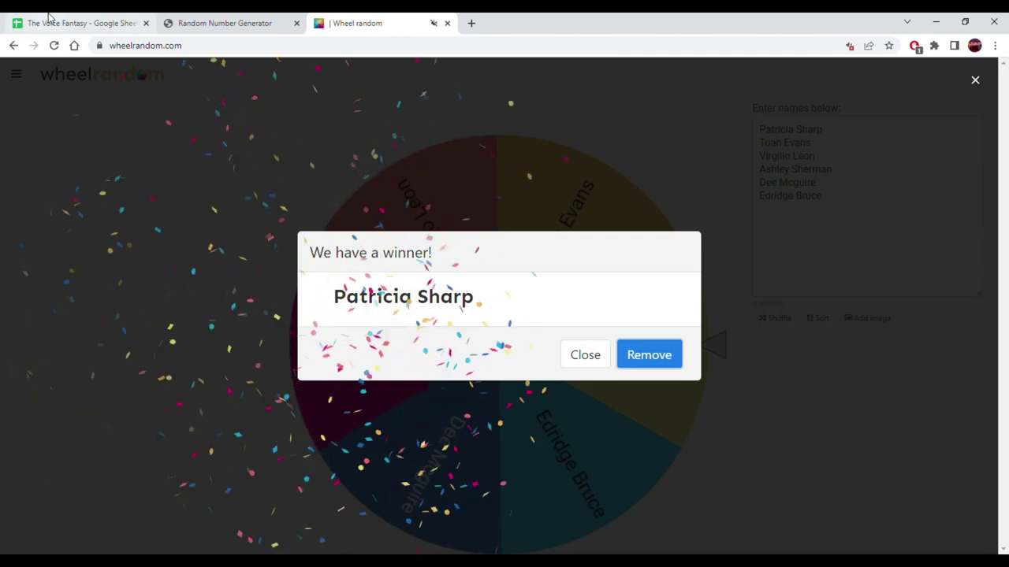
{"action": "left_click", "coordinate": [47, 22]}
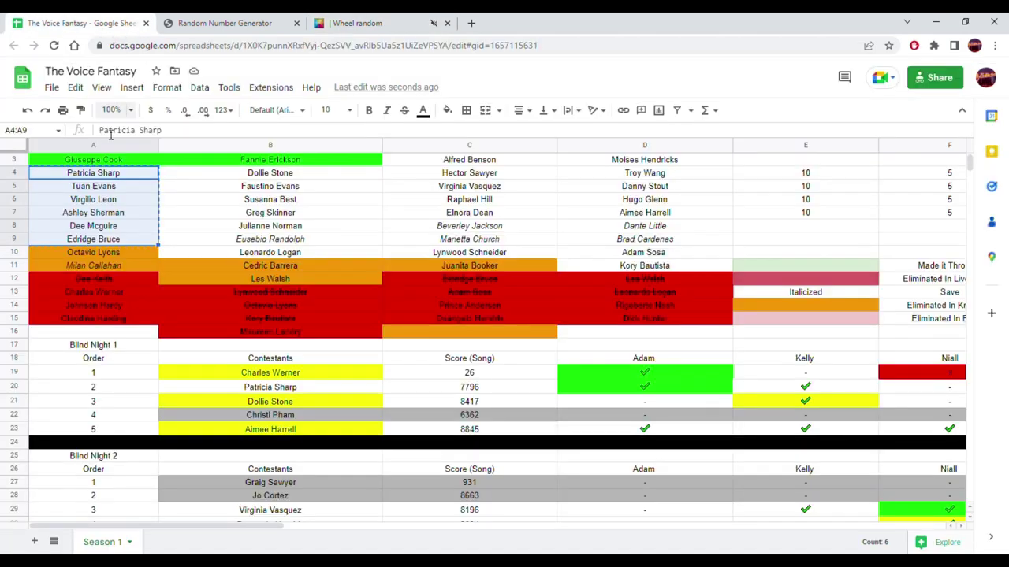
{"action": "left_click", "coordinate": [130, 175]}
{"action": "scroll", "coordinate": [366, 320], "scroll_direction": "down", "scroll_amount": 15}
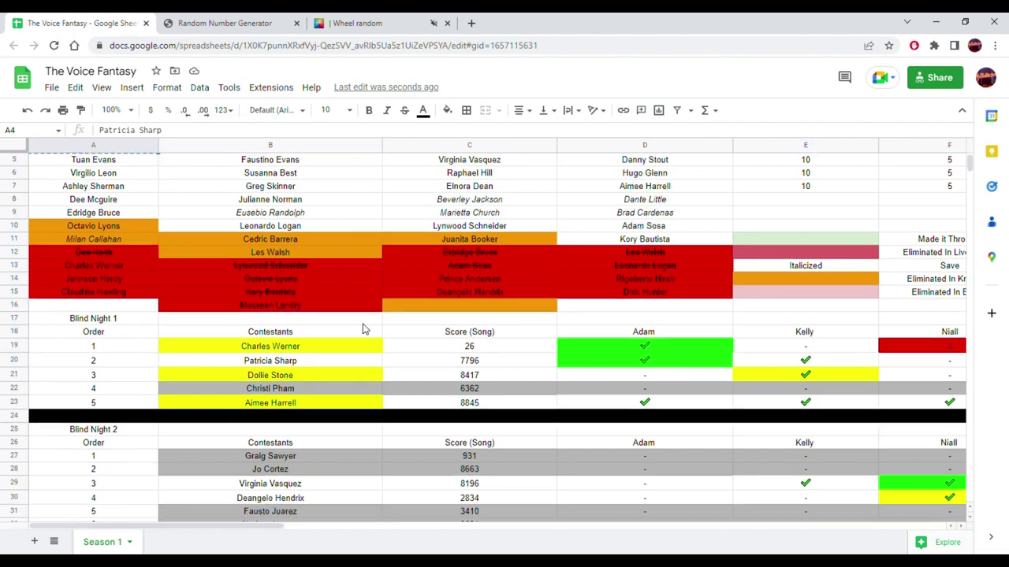
{"action": "scroll", "coordinate": [339, 341], "scroll_direction": "down", "scroll_amount": 15}
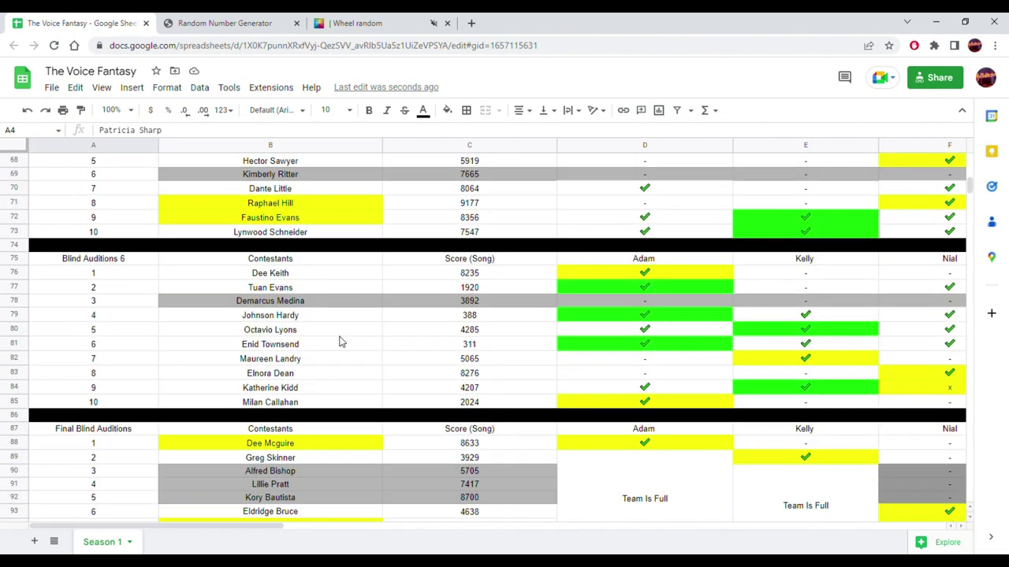
{"action": "scroll", "coordinate": [335, 343], "scroll_direction": "down", "scroll_amount": 10}
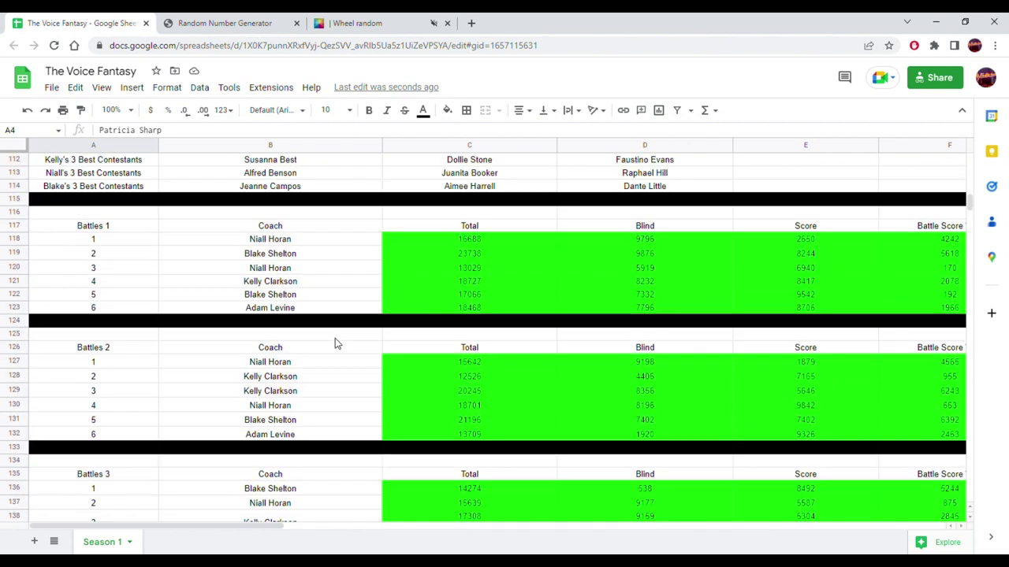
{"action": "scroll", "coordinate": [335, 342], "scroll_direction": "down", "scroll_amount": 5}
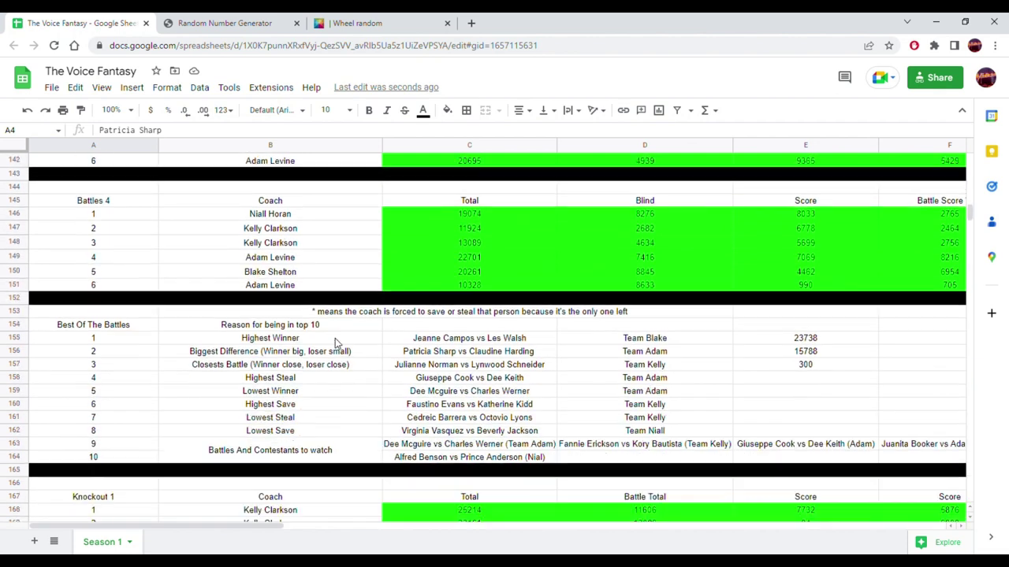
{"action": "left_click_drag", "start_coordinate": [269, 533], "coordinate": [458, 536]}
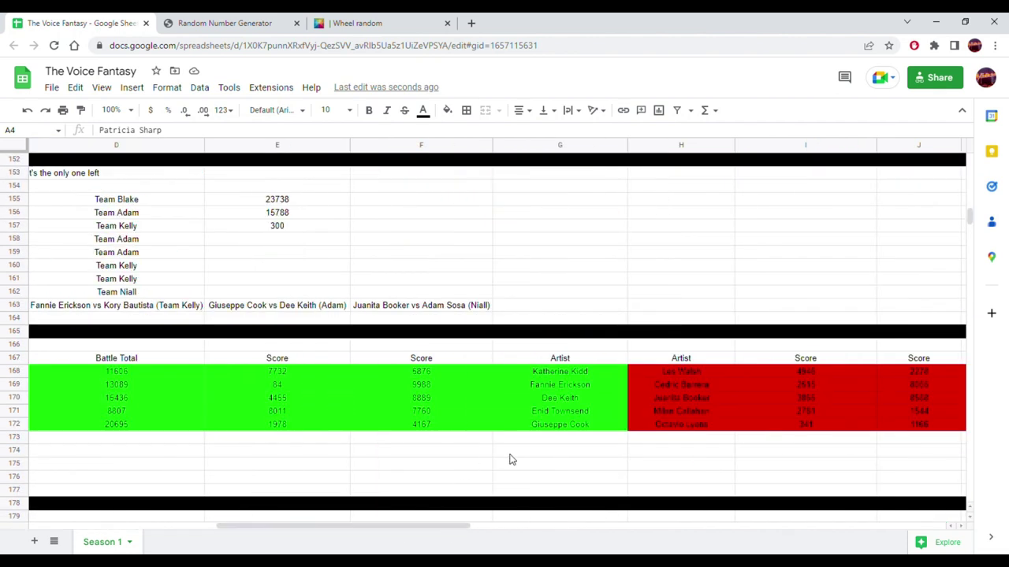
{"action": "left_click", "coordinate": [554, 439]}
- Paste her battle total 18468 into D173 as values only
{"action": "scroll", "coordinate": [552, 324], "scroll_direction": "up", "scroll_amount": 5}
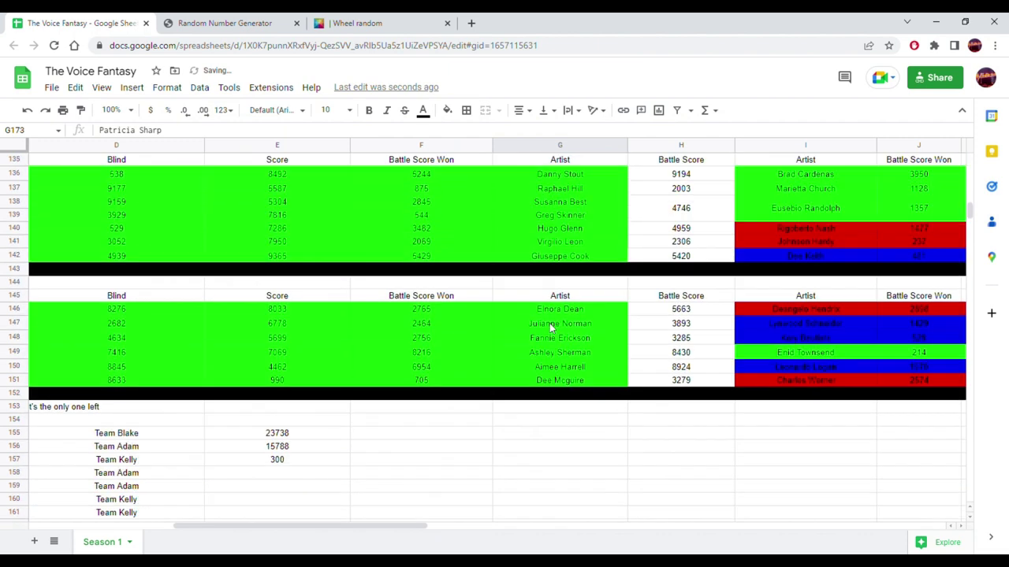
{"action": "scroll", "coordinate": [548, 331], "scroll_direction": "up", "scroll_amount": 3}
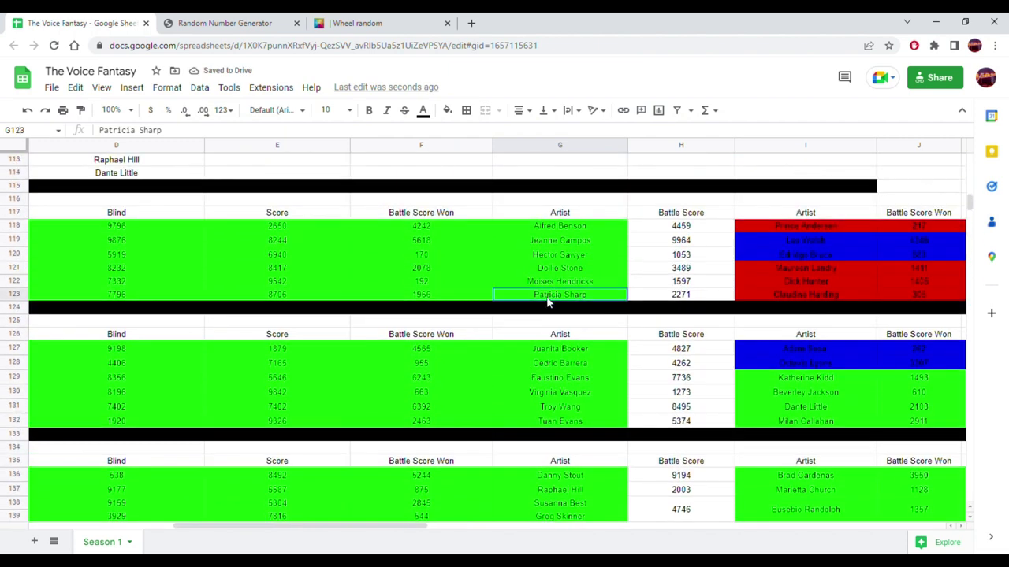
{"action": "left_click_drag", "start_coordinate": [549, 301], "coordinate": [111, 298]}
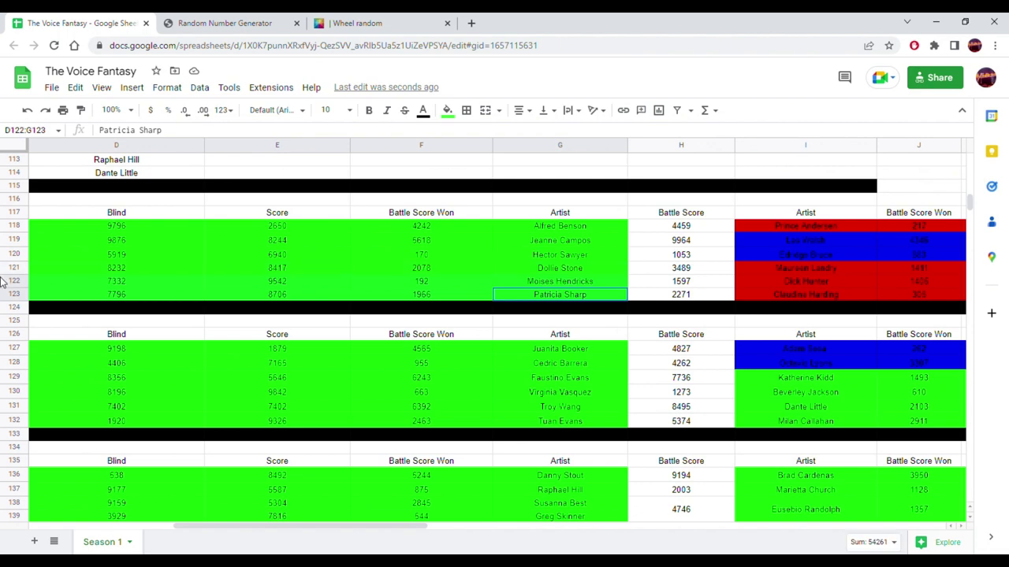
{"action": "scroll", "coordinate": [315, 299], "scroll_direction": "left", "scroll_amount": 3}
{"action": "left_click", "coordinate": [366, 295]}
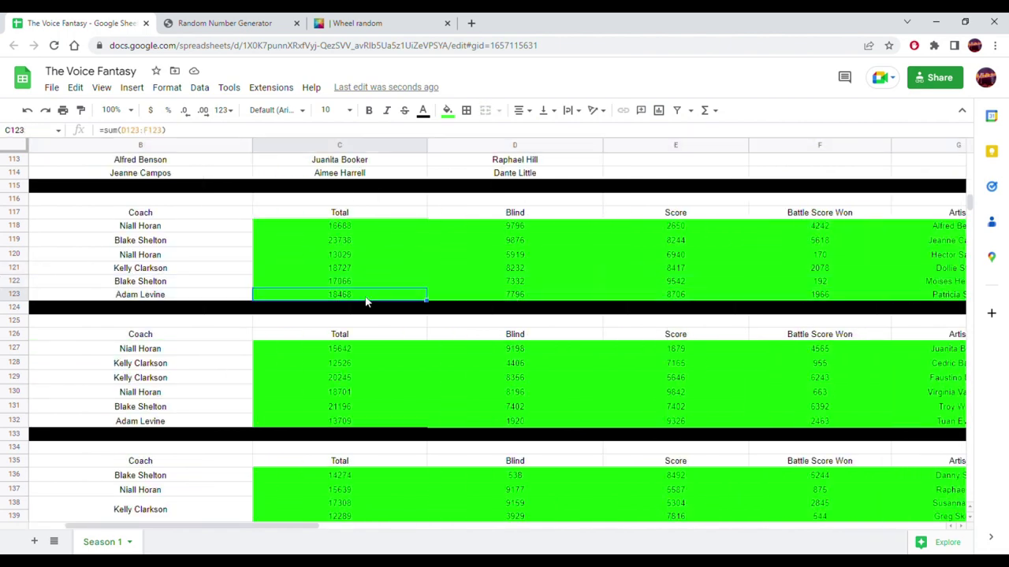
{"action": "scroll", "coordinate": [377, 311], "scroll_direction": "down", "scroll_amount": 10}
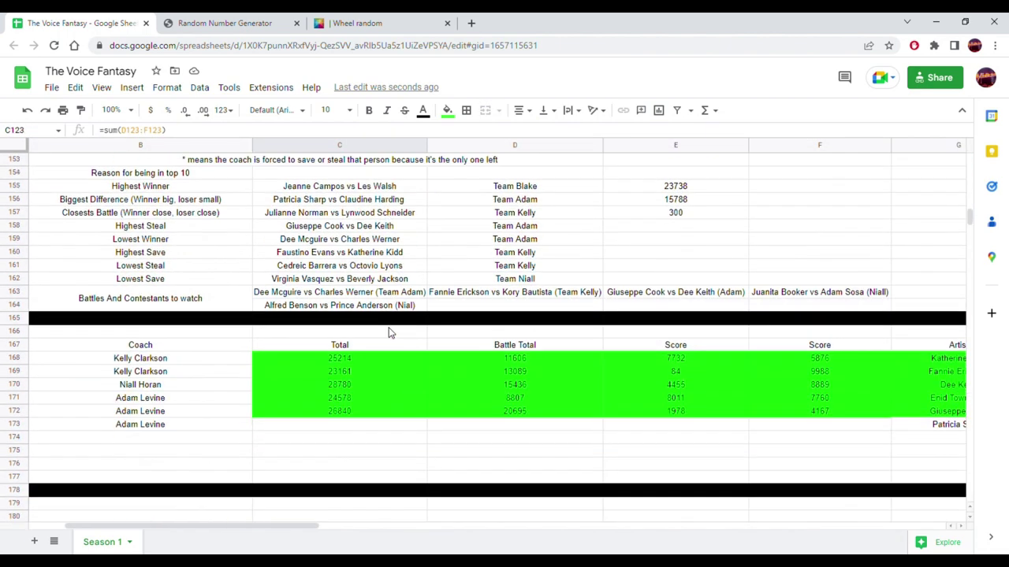
{"action": "scroll", "coordinate": [389, 333], "scroll_direction": "down", "scroll_amount": 1}
{"action": "left_click", "coordinate": [489, 403]}
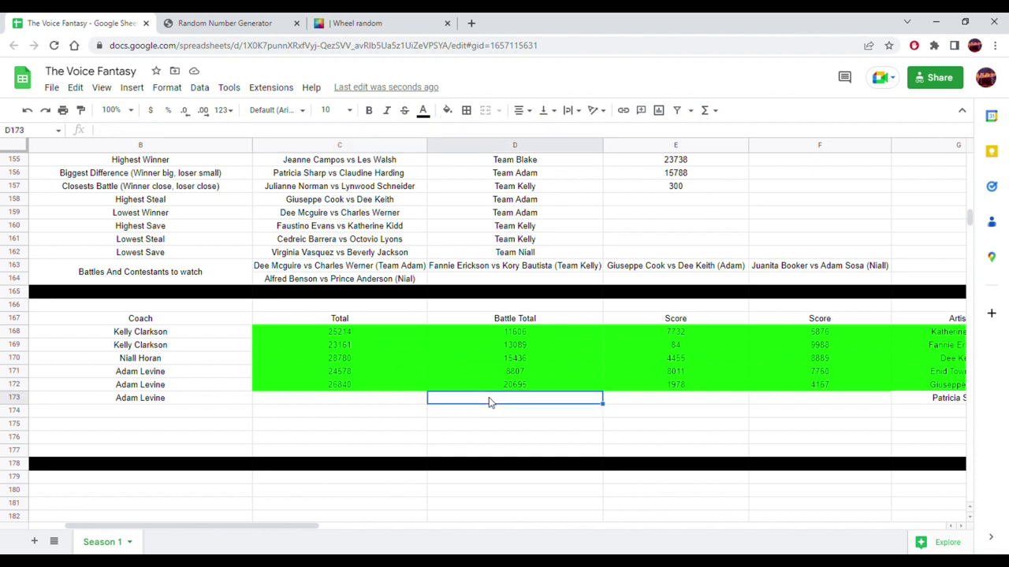
{"action": "right_click", "coordinate": [488, 403]}
{"action": "mouse_move", "coordinate": [644, 235]}
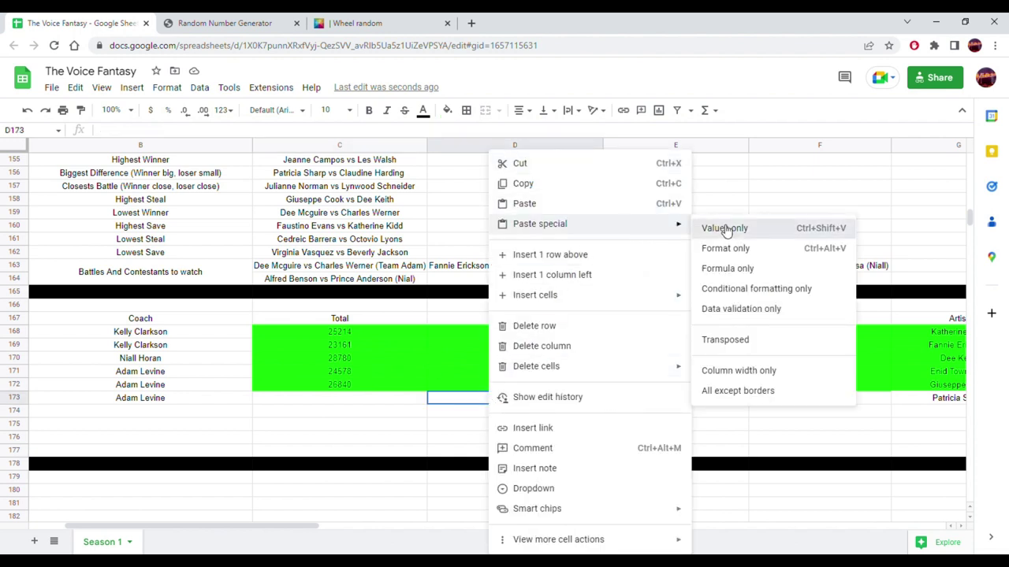
{"action": "left_click", "coordinate": [722, 228]}
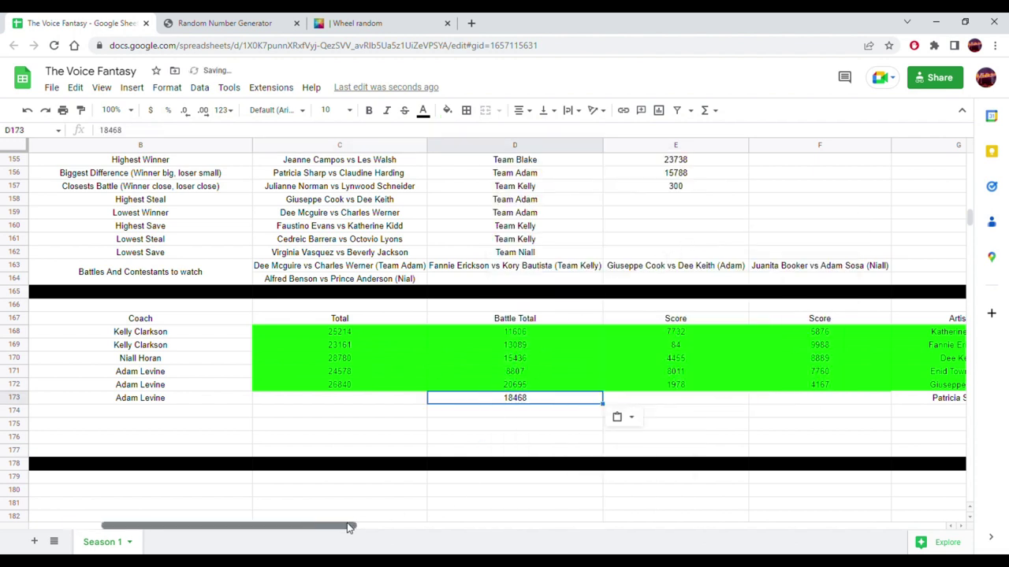
{"action": "left_click_drag", "start_coordinate": [294, 531], "coordinate": [93, 500]}
{"action": "scroll", "coordinate": [280, 363], "scroll_direction": "up", "scroll_amount": 10}
{"action": "scroll", "coordinate": [280, 362], "scroll_direction": "up", "scroll_amount": 15}
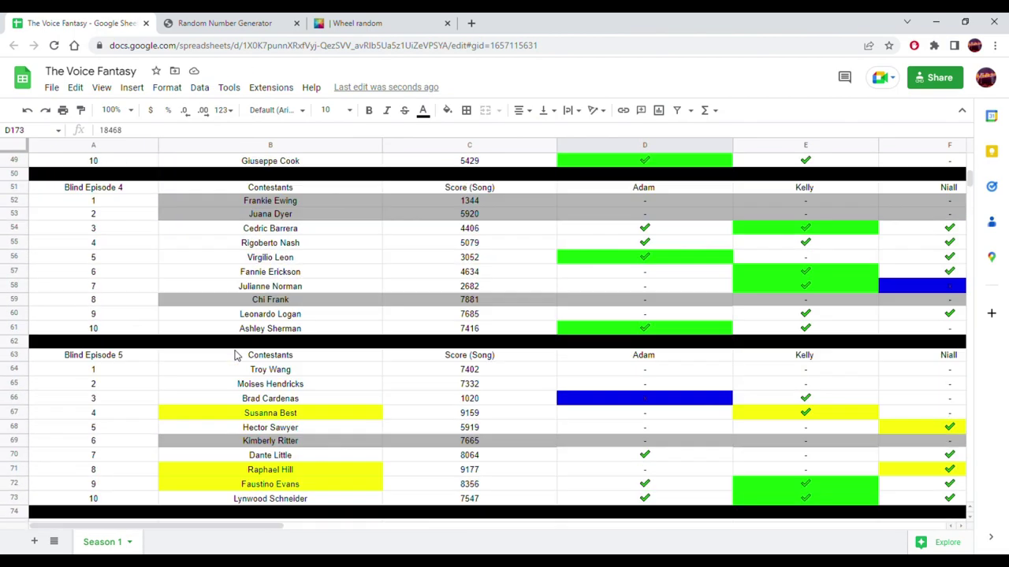
{"action": "scroll", "coordinate": [234, 350], "scroll_direction": "up", "scroll_amount": 2}
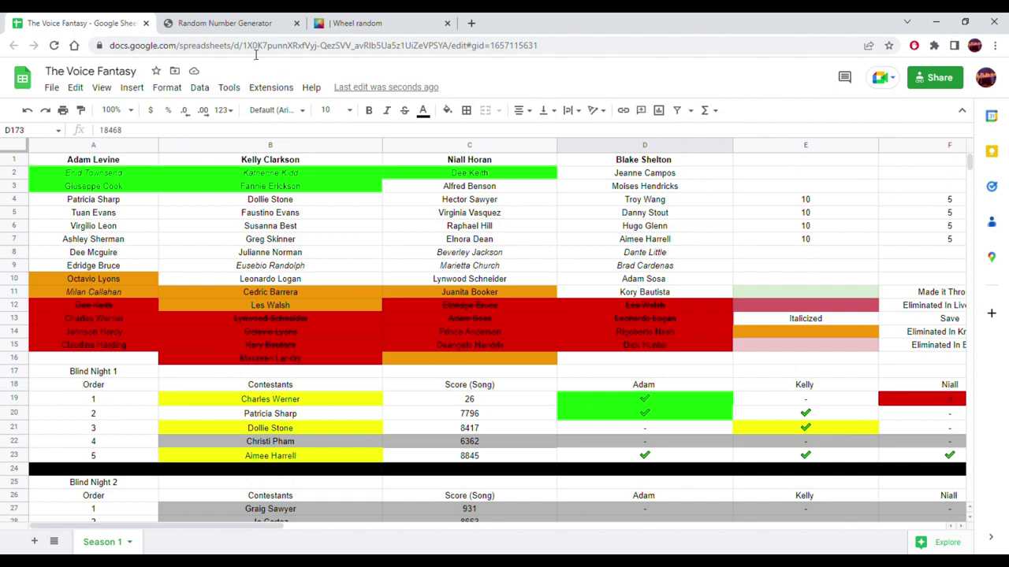
{"action": "left_click", "coordinate": [227, 23]}
{"action": "left_click", "coordinate": [362, 23]}
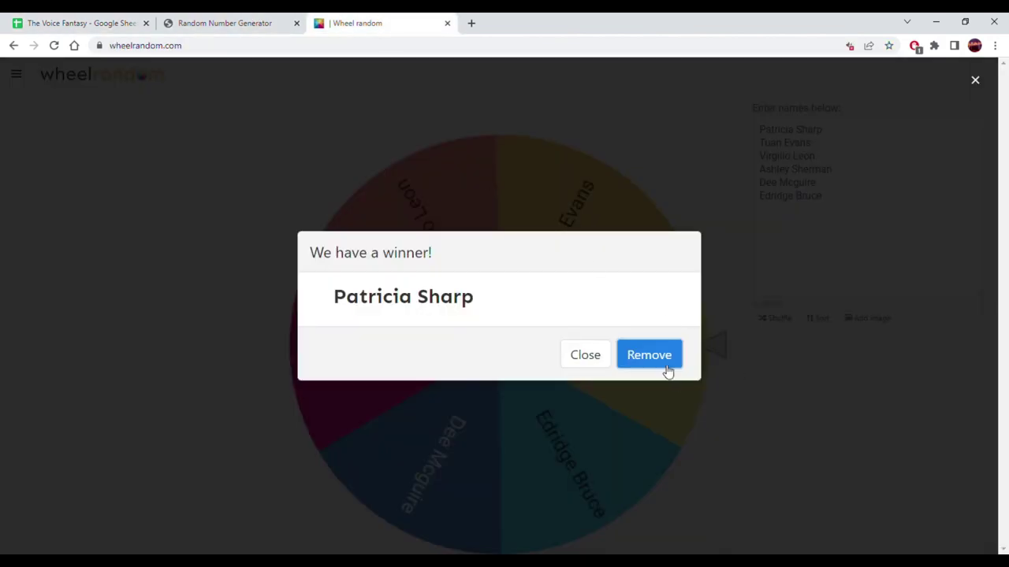
{"action": "left_click", "coordinate": [668, 371]}
{"action": "left_click", "coordinate": [655, 360]}
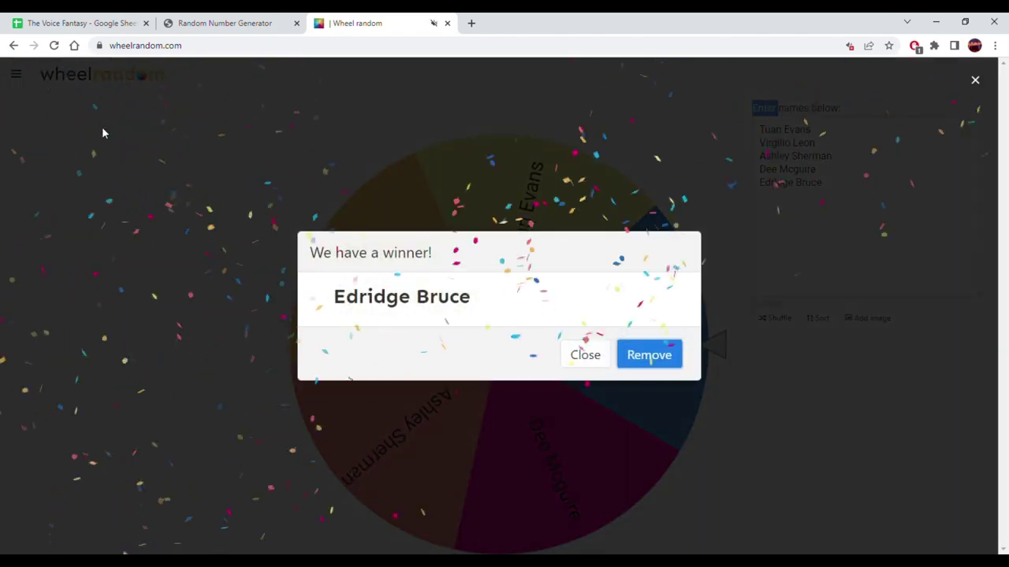
{"action": "left_click", "coordinate": [64, 17]}
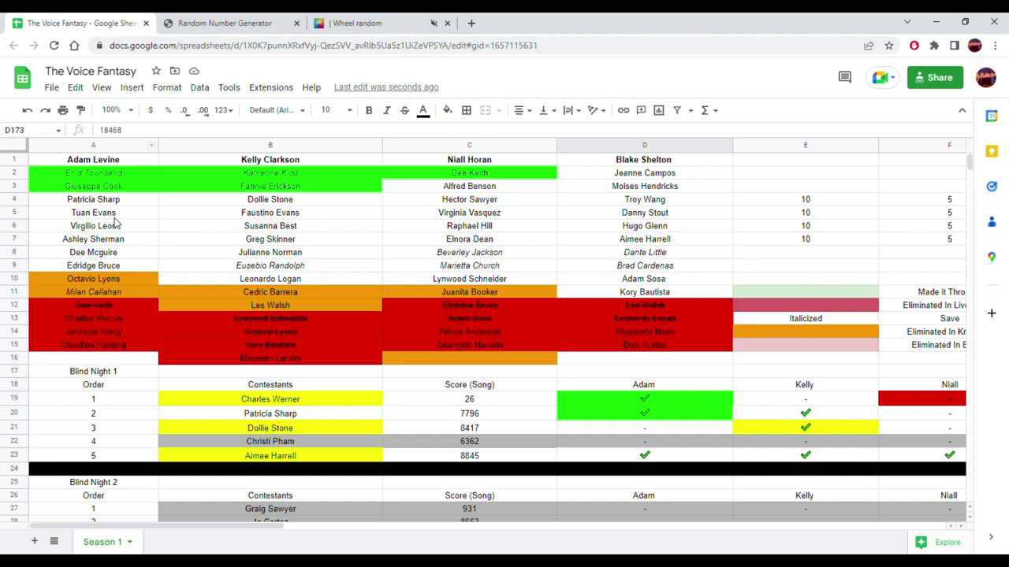
{"action": "left_click", "coordinate": [115, 268]}
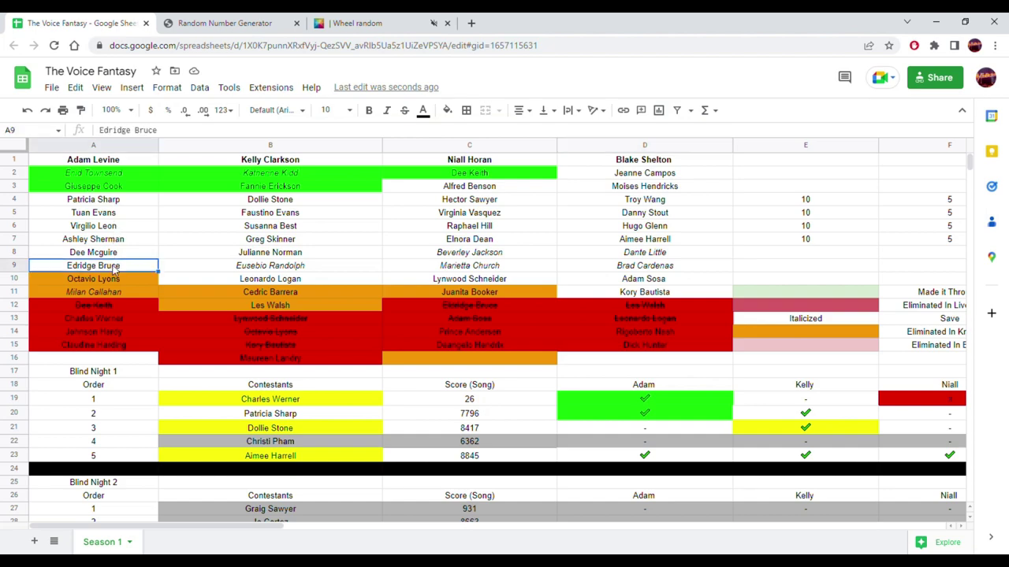
{"action": "scroll", "coordinate": [241, 268], "scroll_direction": "down", "scroll_amount": 20}
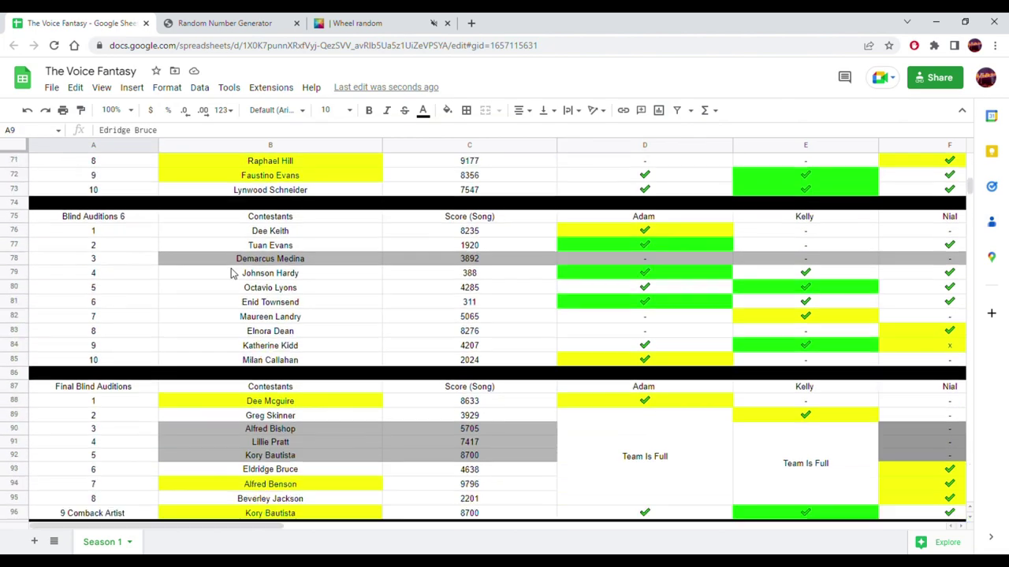
{"action": "scroll", "coordinate": [236, 292], "scroll_direction": "down", "scroll_amount": 18}
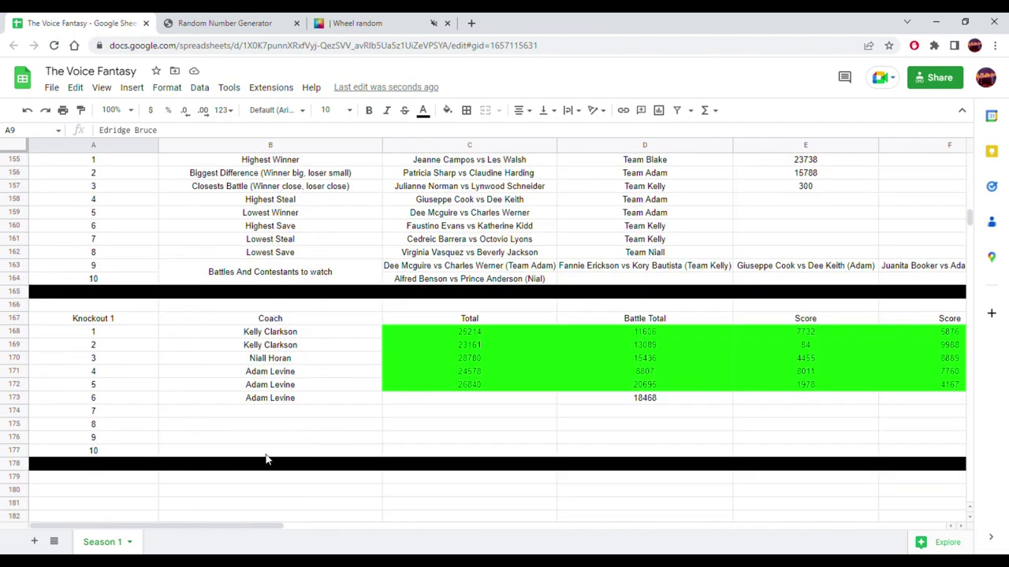
{"action": "left_click_drag", "start_coordinate": [228, 525], "coordinate": [484, 526]}
{"action": "left_click", "coordinate": [370, 402]}
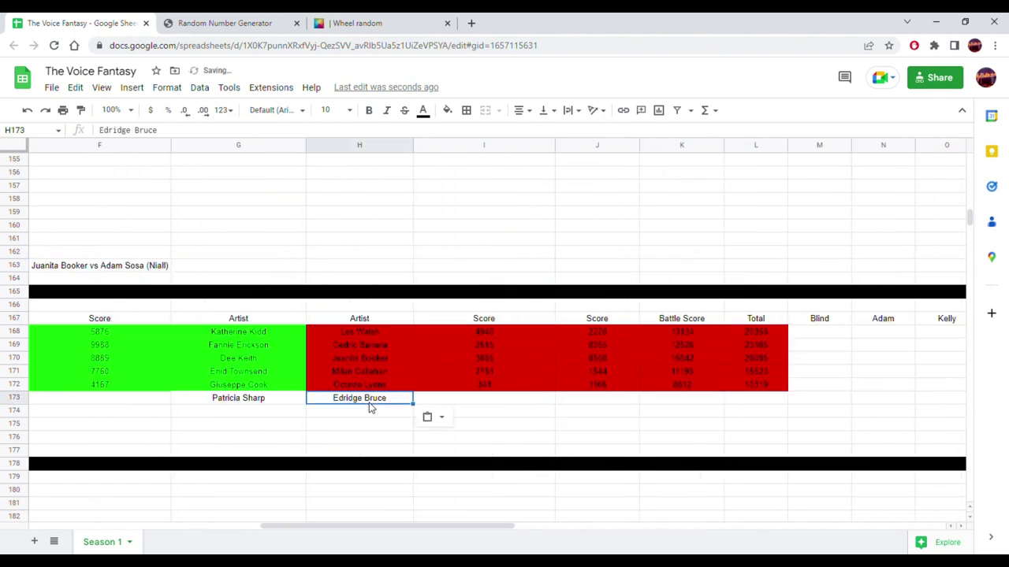
{"action": "left_click", "coordinate": [259, 399]}
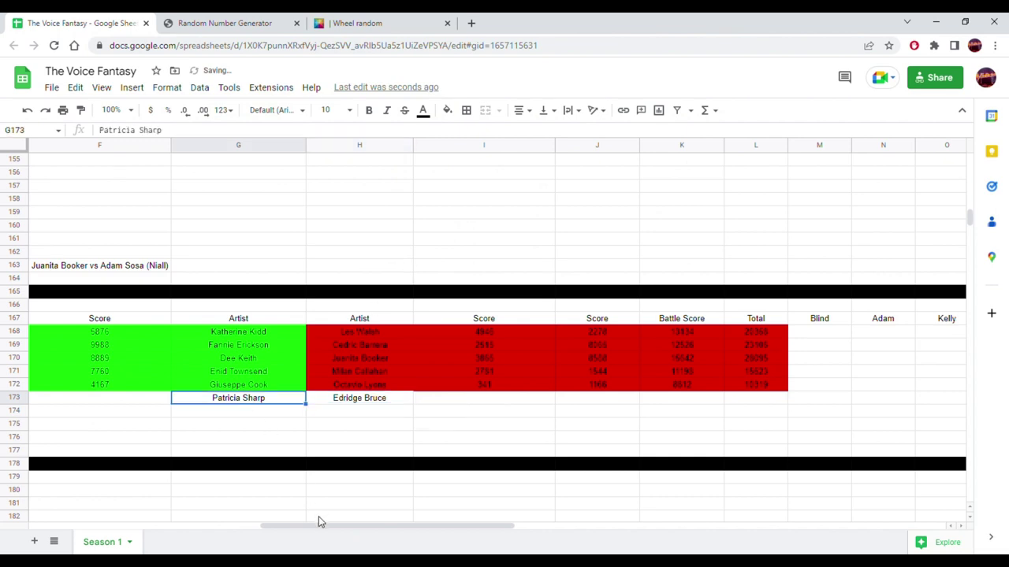
{"action": "left_click_drag", "start_coordinate": [317, 525], "coordinate": [258, 526]}
{"action": "scroll", "coordinate": [338, 441], "scroll_direction": "up", "scroll_amount": 6}
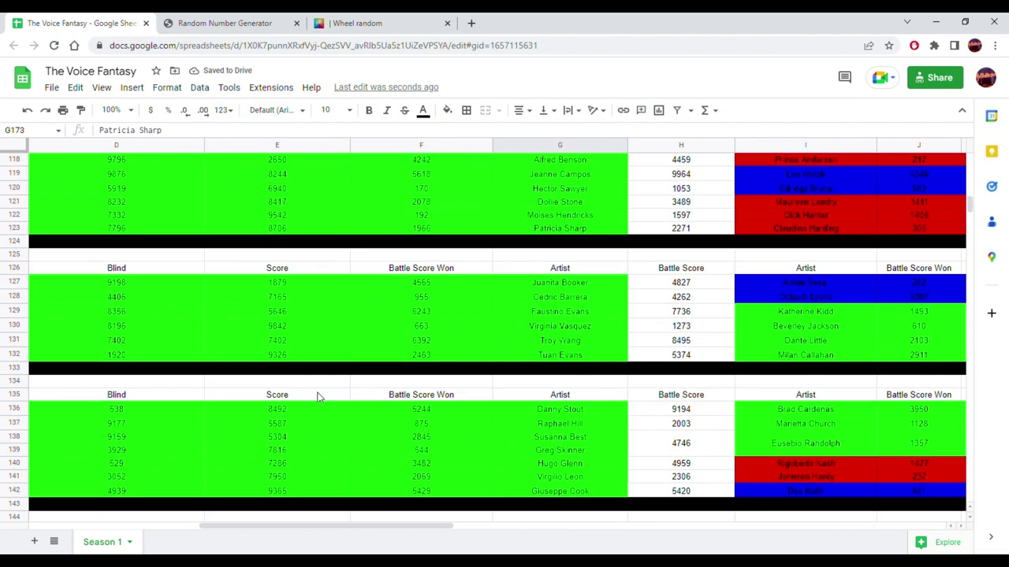
{"action": "scroll", "coordinate": [347, 402], "scroll_direction": "up", "scroll_amount": 3}
{"action": "left_click_drag", "start_coordinate": [590, 467], "coordinate": [348, 457]}
{"action": "scroll", "coordinate": [420, 367], "scroll_direction": "up", "scroll_amount": 20}
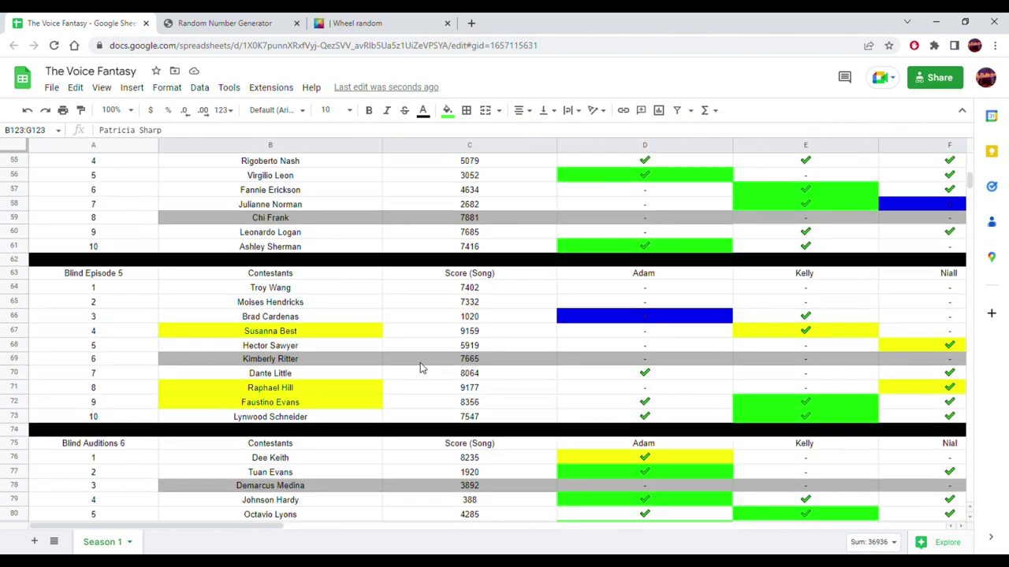
{"action": "scroll", "coordinate": [419, 362], "scroll_direction": "up", "scroll_amount": 3}
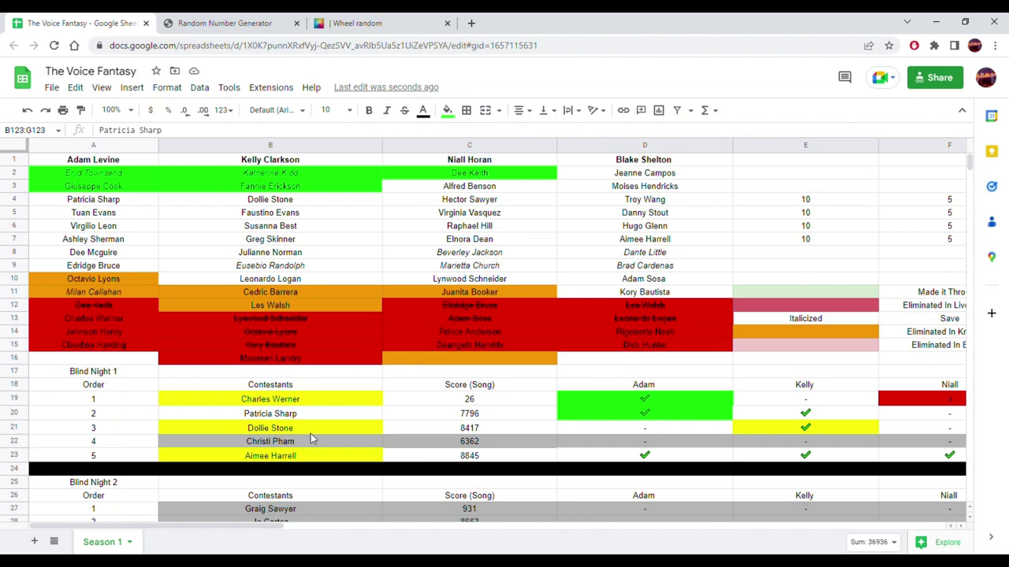
{"action": "left_click_drag", "start_coordinate": [321, 422], "coordinate": [562, 423]}
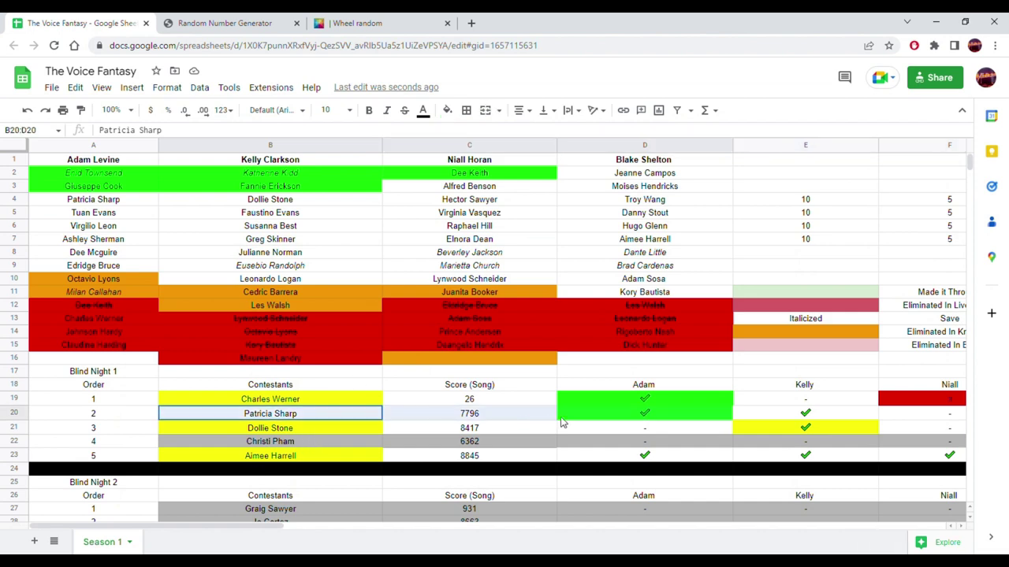
{"action": "left_click_drag", "start_coordinate": [670, 423], "coordinate": [356, 416]}
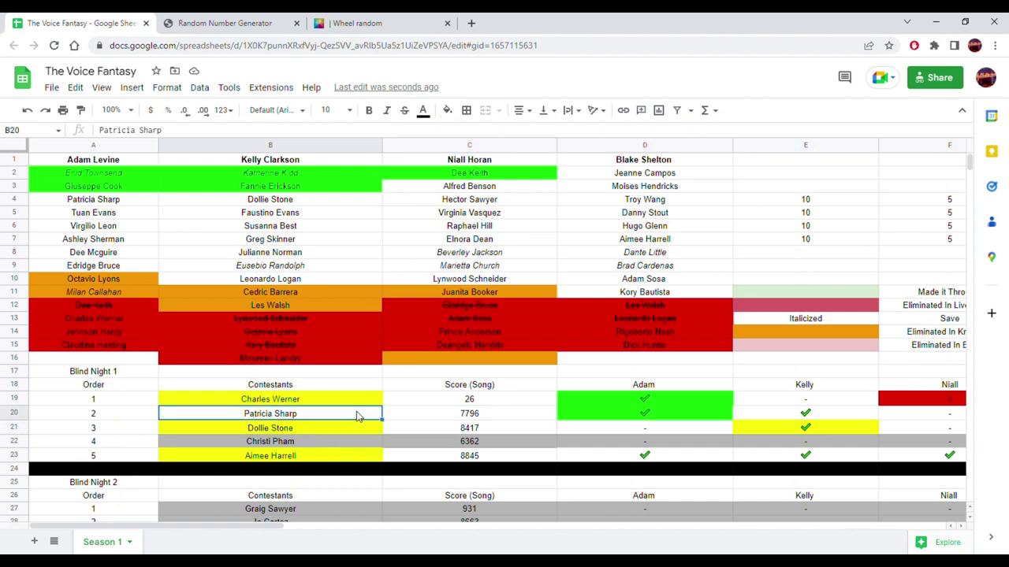
{"action": "scroll", "coordinate": [356, 416], "scroll_direction": "down", "scroll_amount": 20}
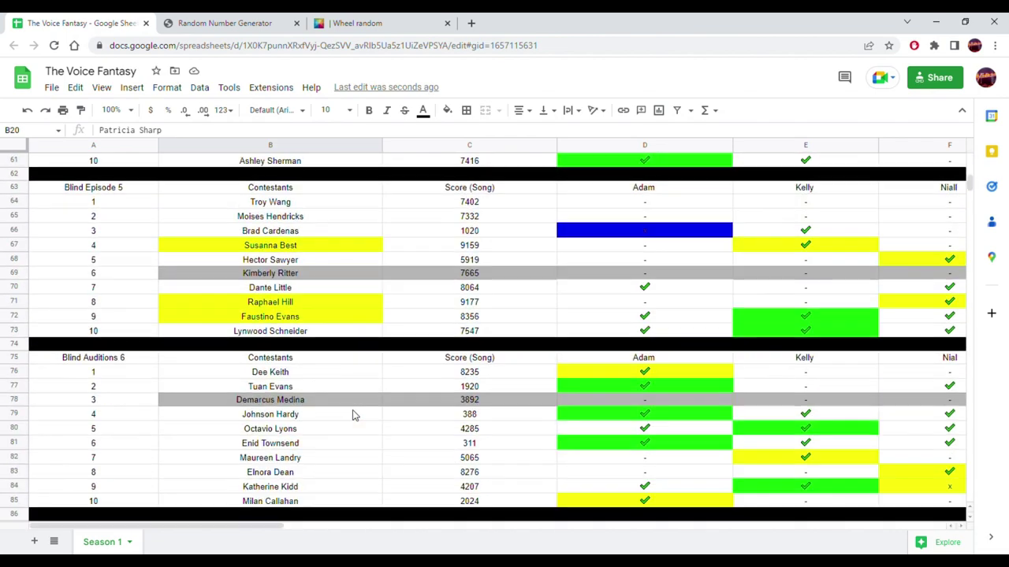
{"action": "scroll", "coordinate": [353, 415], "scroll_direction": "down", "scroll_amount": 20}
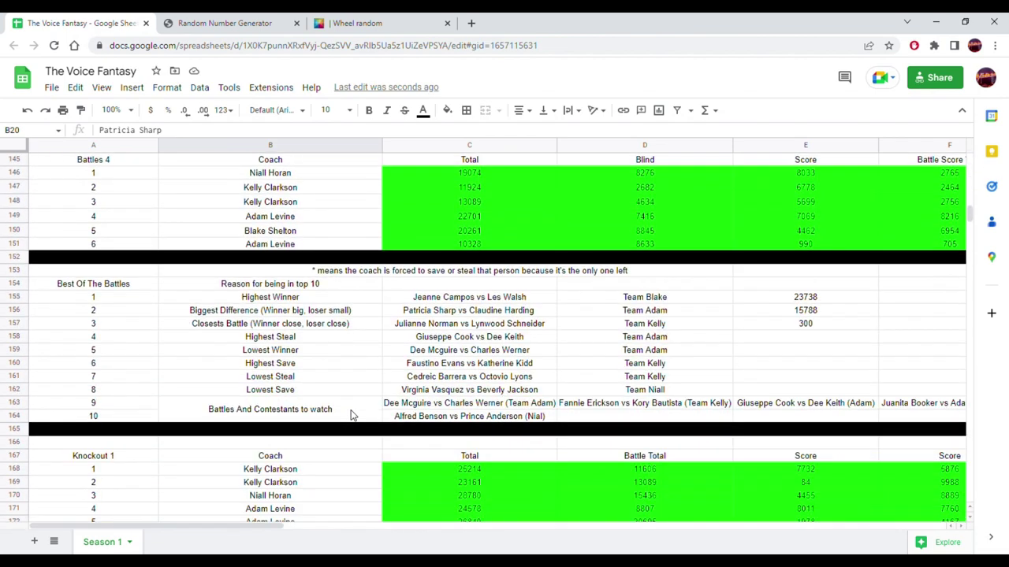
{"action": "scroll", "coordinate": [352, 415], "scroll_direction": "down", "scroll_amount": 5}
{"action": "left_click_drag", "start_coordinate": [237, 527], "coordinate": [473, 526]}
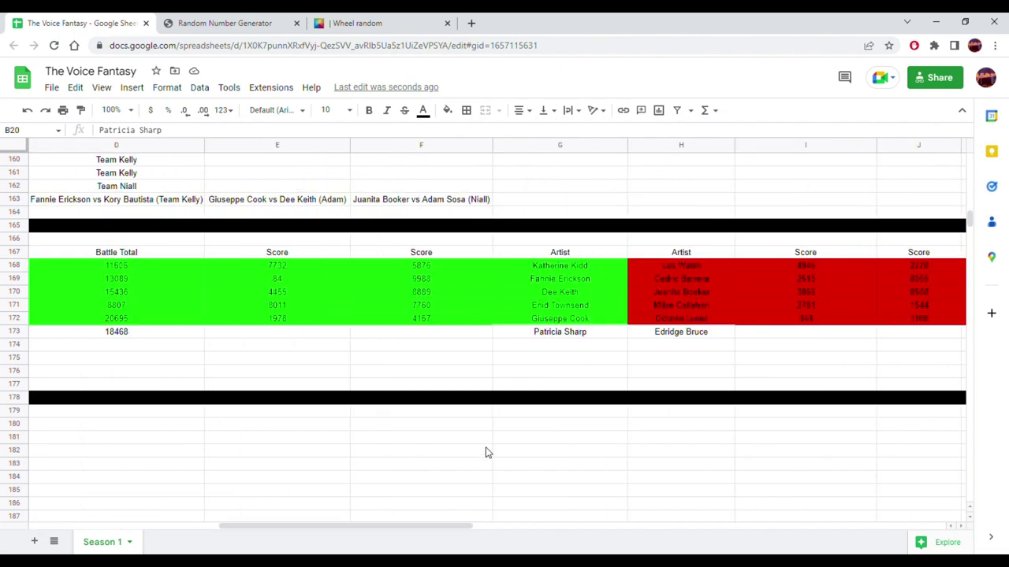
{"action": "scroll", "coordinate": [601, 324], "scroll_direction": "up", "scroll_amount": 10}
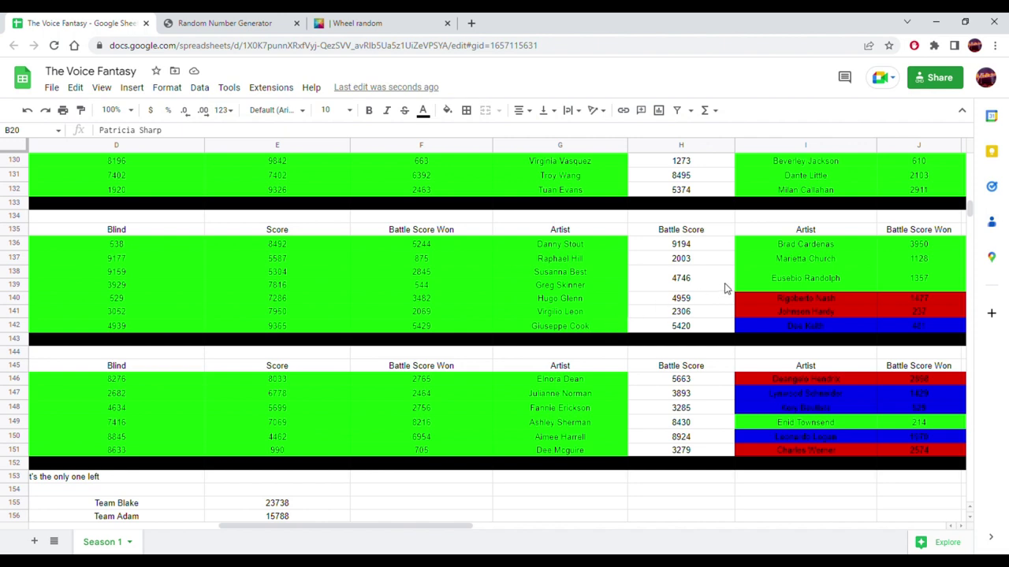
- Paste the 10153 battle score into K173 as a value only
{"action": "scroll", "coordinate": [725, 289], "scroll_direction": "up", "scroll_amount": 1}
{"action": "scroll", "coordinate": [725, 288], "scroll_direction": "up", "scroll_amount": 5}
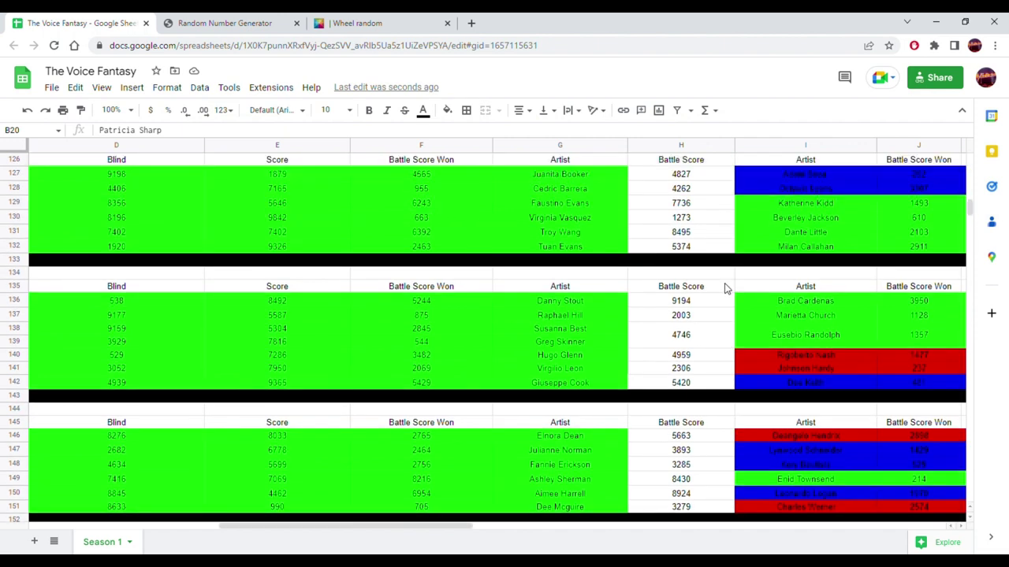
{"action": "scroll", "coordinate": [726, 288], "scroll_direction": "up", "scroll_amount": 1}
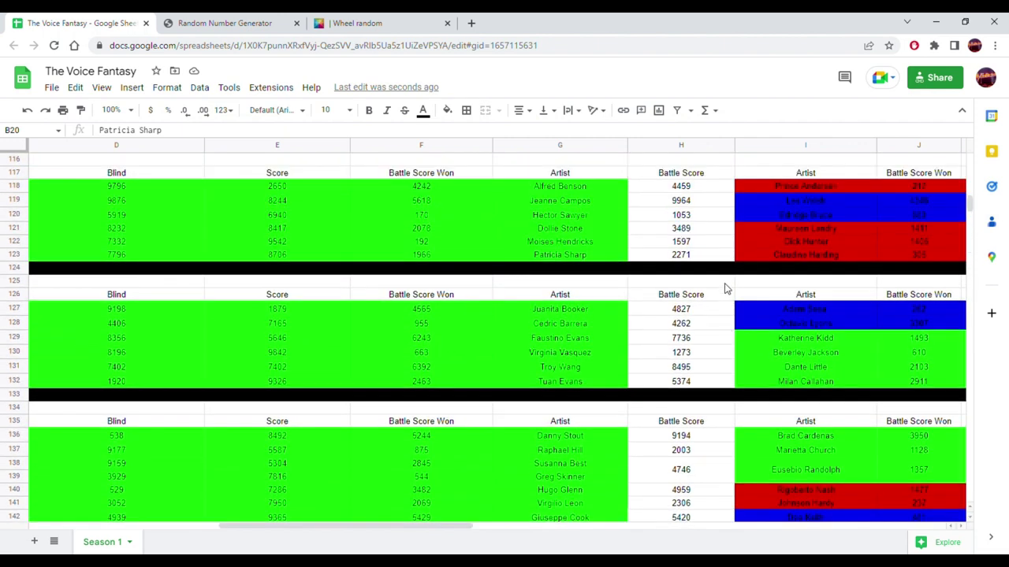
{"action": "left_click_drag", "start_coordinate": [803, 214], "coordinate": [662, 229]}
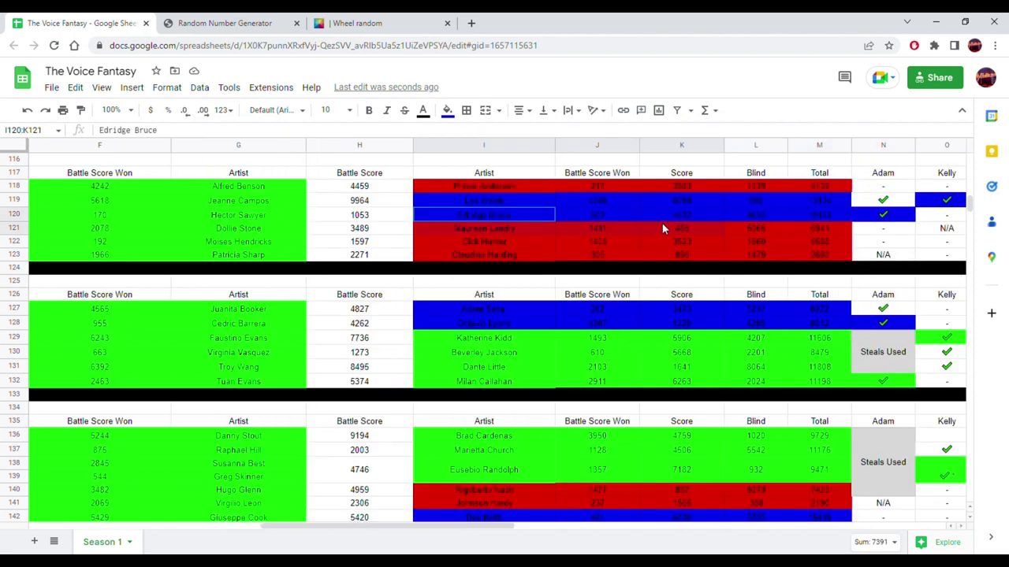
{"action": "left_click", "coordinate": [817, 214]}
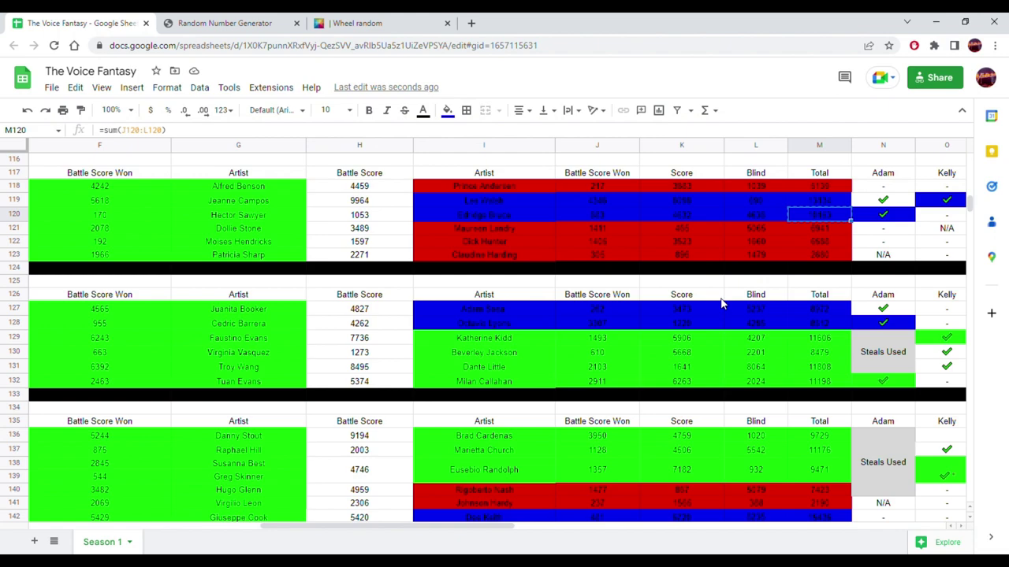
{"action": "left_click_drag", "start_coordinate": [500, 527], "coordinate": [554, 506]}
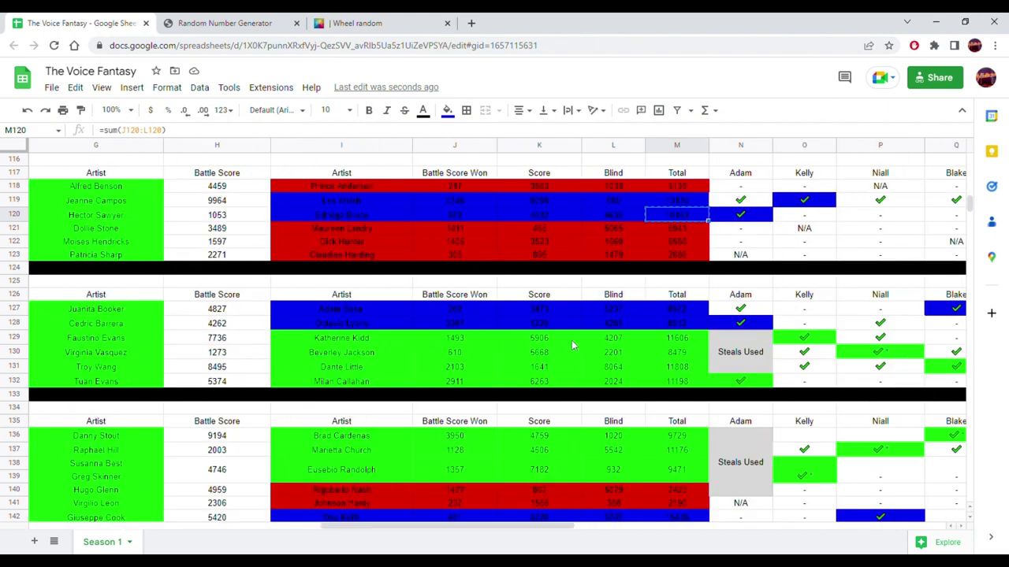
{"action": "scroll", "coordinate": [572, 339], "scroll_direction": "down", "scroll_amount": 10}
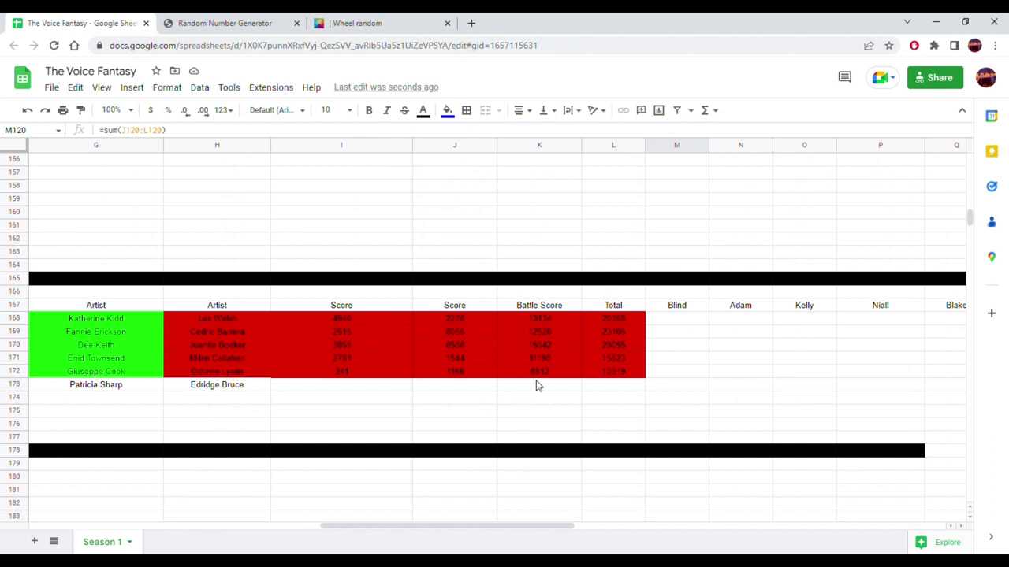
{"action": "left_click", "coordinate": [536, 385]}
{"action": "right_click", "coordinate": [534, 386]}
{"action": "mouse_move", "coordinate": [674, 227]}
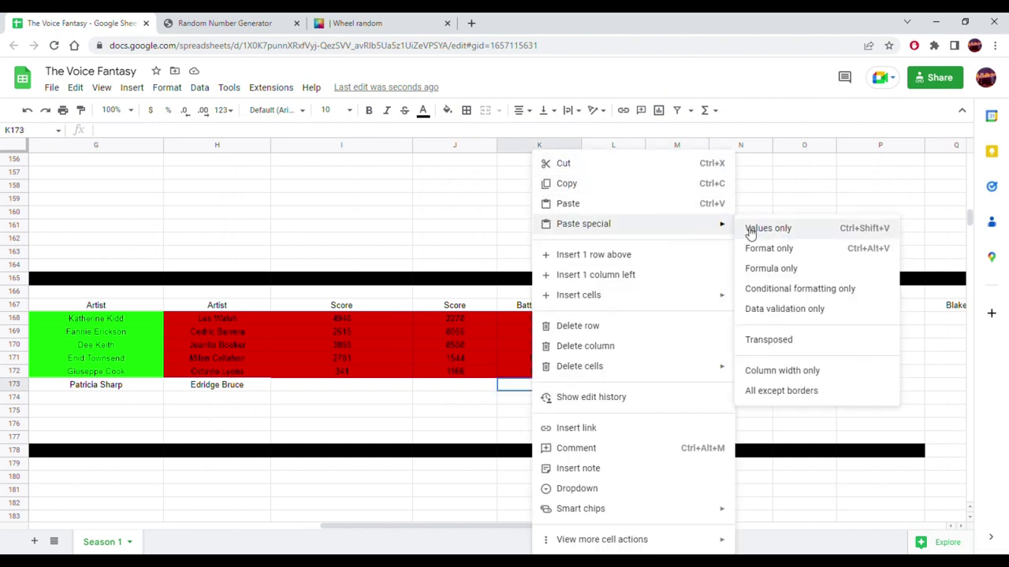
{"action": "left_click", "coordinate": [757, 229]}
- Extend the L172 total formula to L173, giving 18468, and remove its red fill
{"action": "left_click", "coordinate": [622, 372]}
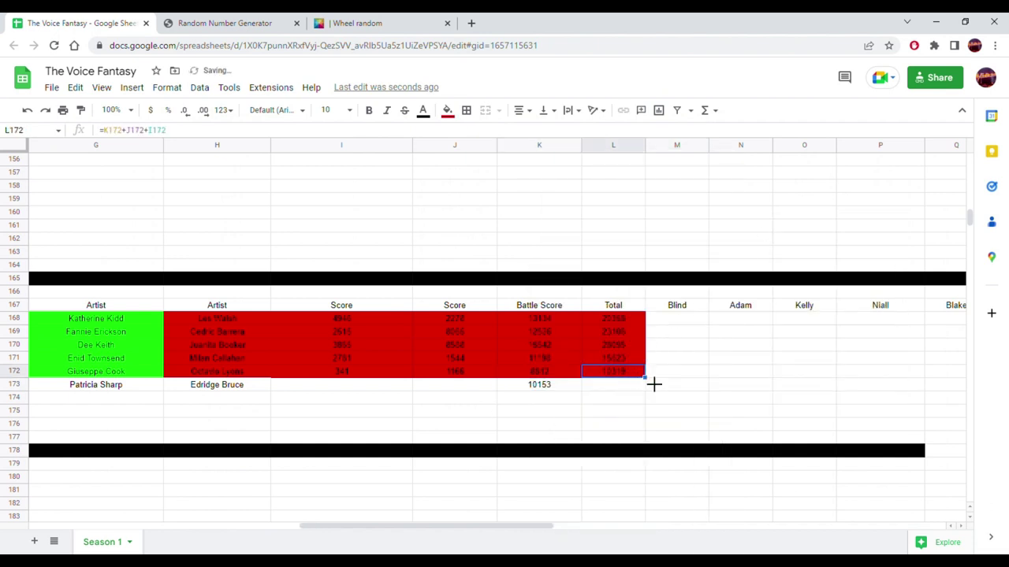
{"action": "left_click_drag", "start_coordinate": [646, 391], "coordinate": [635, 386]}
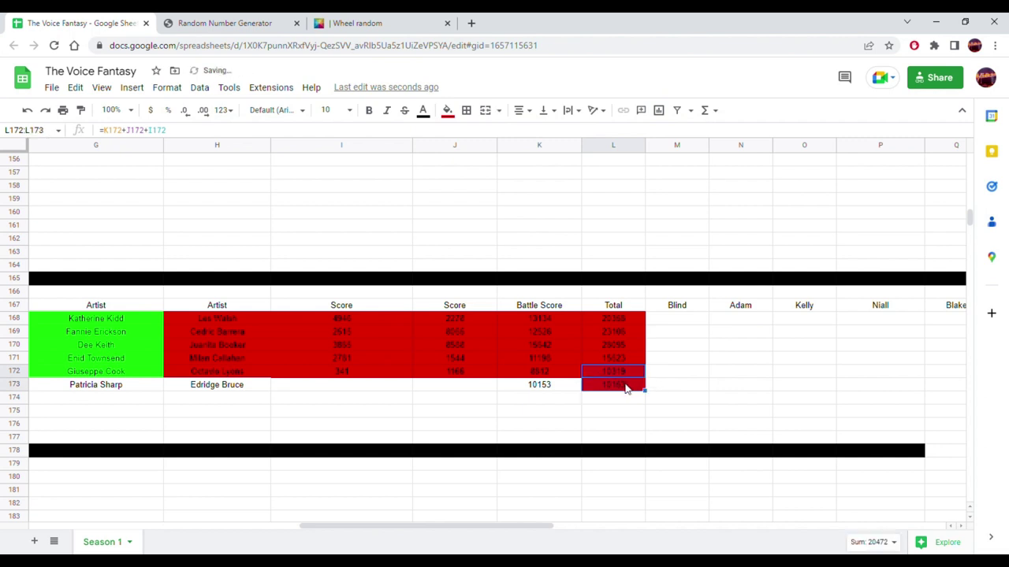
{"action": "left_click", "coordinate": [447, 110]}
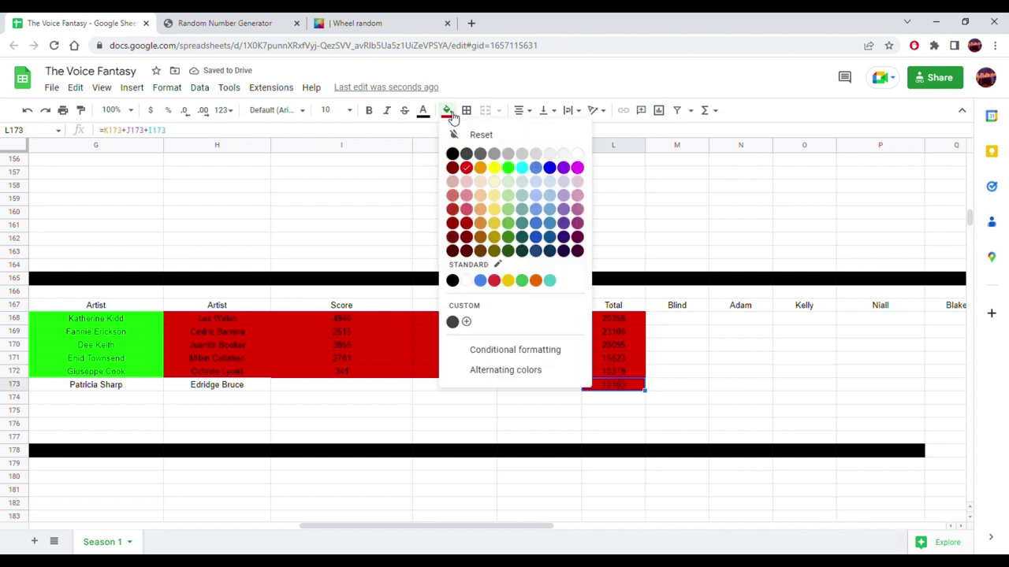
{"action": "left_click", "coordinate": [577, 155]}
{"action": "left_click", "coordinate": [710, 319]}
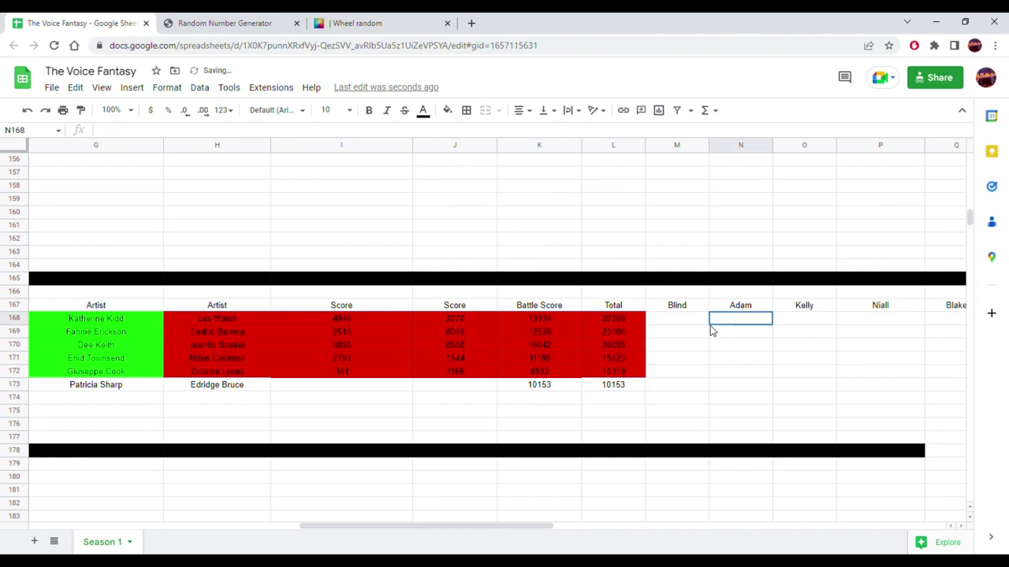
{"action": "left_click_drag", "start_coordinate": [603, 388], "coordinate": [568, 389]}
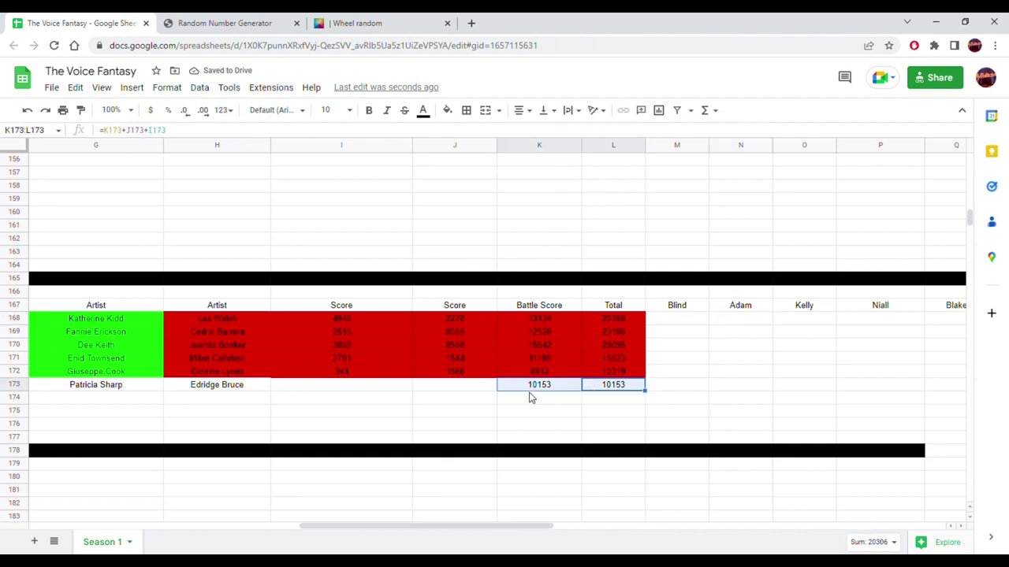
{"action": "left_click", "coordinate": [508, 413]}
{"action": "left_click_drag", "start_coordinate": [505, 526], "coordinate": [331, 461]}
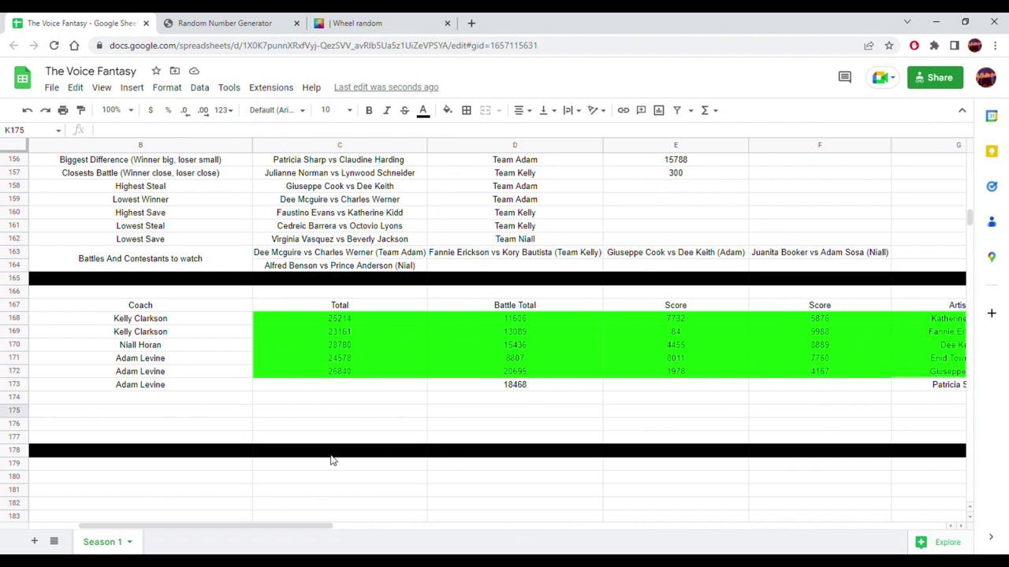
- Extend the C172 total formula to C173 and clear the green fill from C173:D173
{"action": "left_click", "coordinate": [408, 376]}
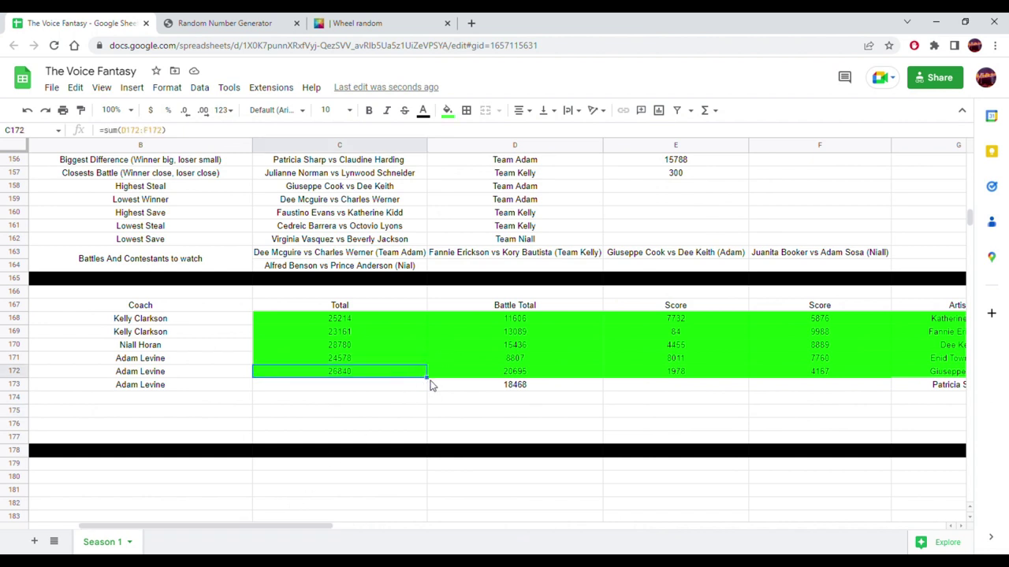
{"action": "mouse_move", "coordinate": [438, 385]}
{"action": "left_mouse_down"}
{"action": "mouse_move", "coordinate": [408, 389]}
{"action": "mouse_move", "coordinate": [436, 394]}
{"action": "left_mouse_up"}
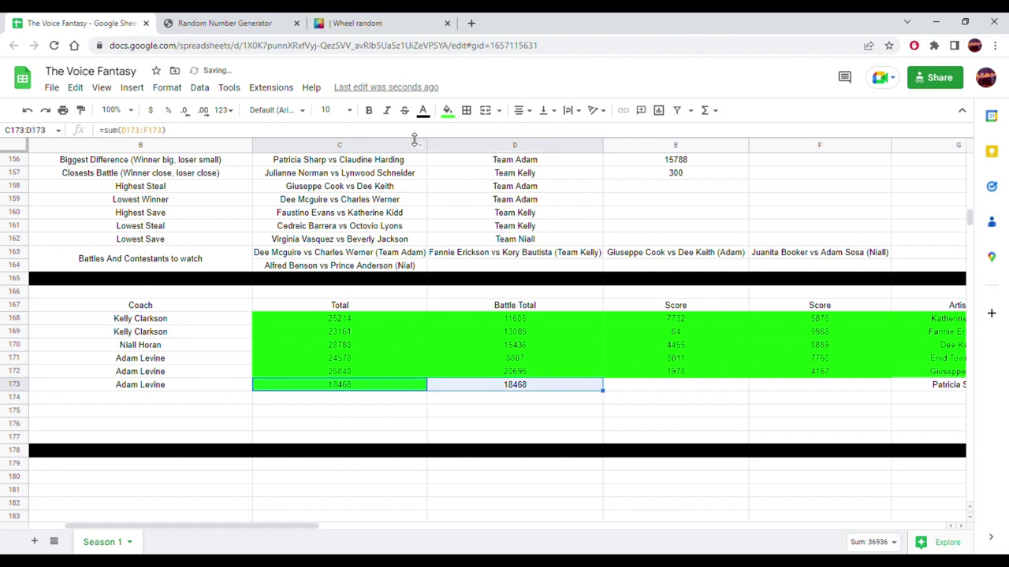
{"action": "left_click", "coordinate": [447, 110]}
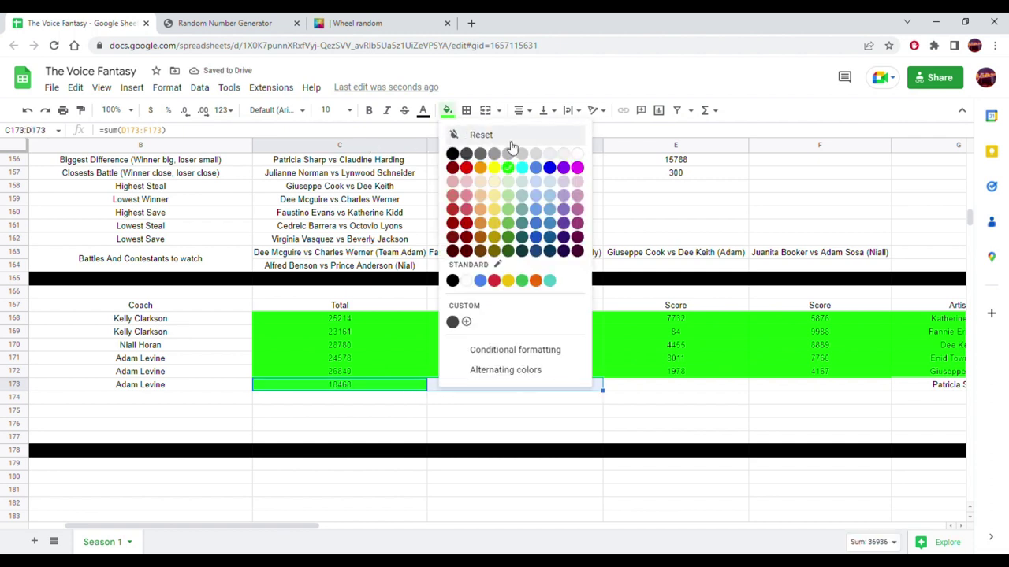
{"action": "left_click", "coordinate": [576, 155]}
{"action": "left_click", "coordinate": [528, 425]}
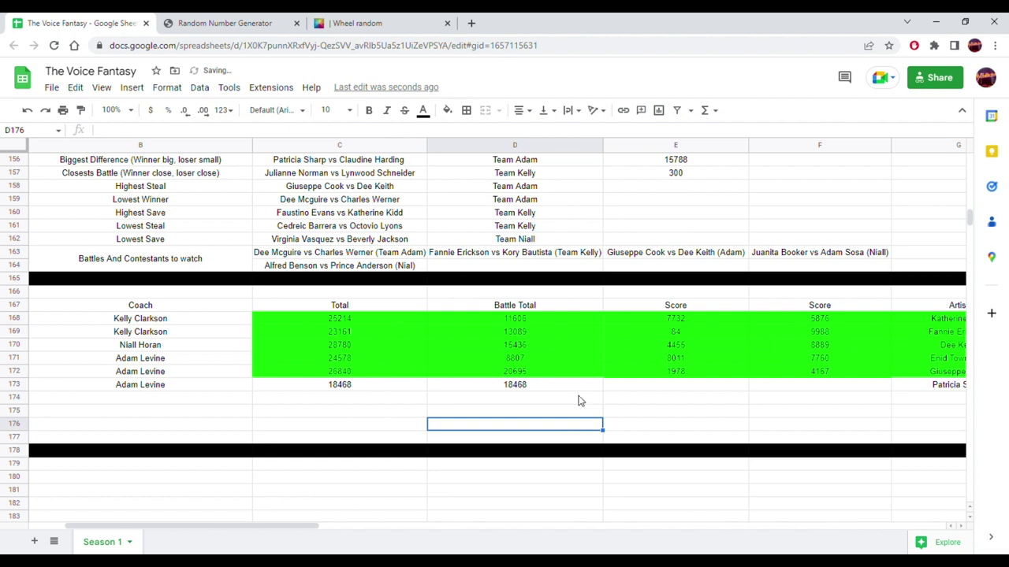
{"action": "left_click_drag", "start_coordinate": [296, 526], "coordinate": [449, 526]}
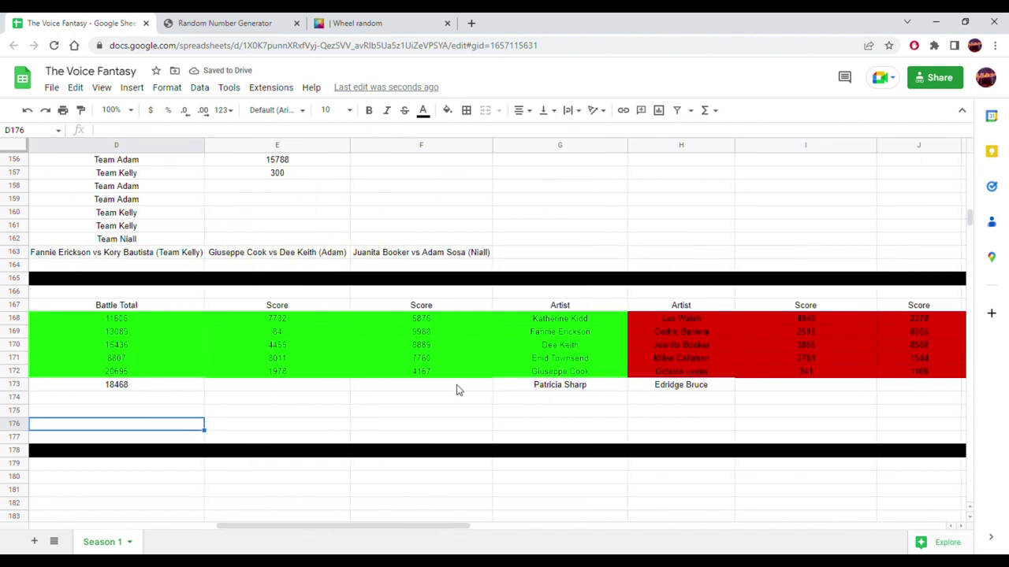
- Paste a randomly generated score of 3631 into F173 as a value
{"action": "left_click", "coordinate": [227, 23]}
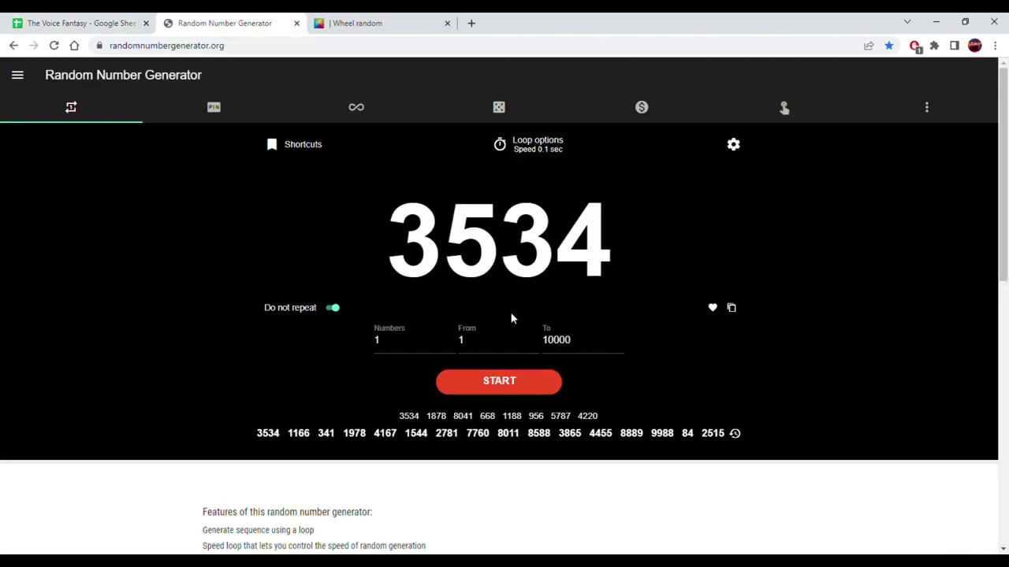
{"action": "left_click", "coordinate": [528, 391]}
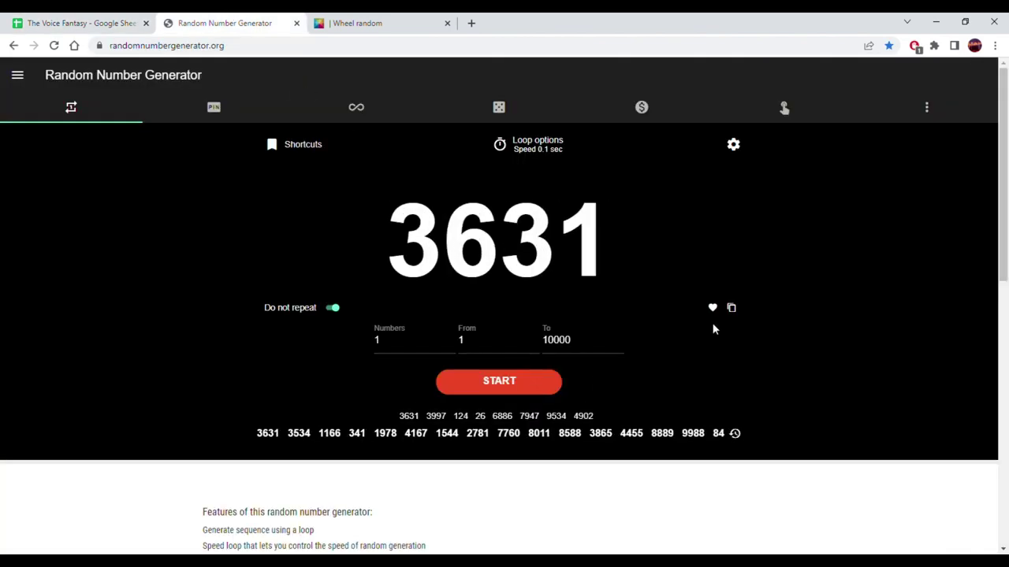
{"action": "left_click", "coordinate": [730, 311]}
{"action": "left_click", "coordinate": [78, 23]}
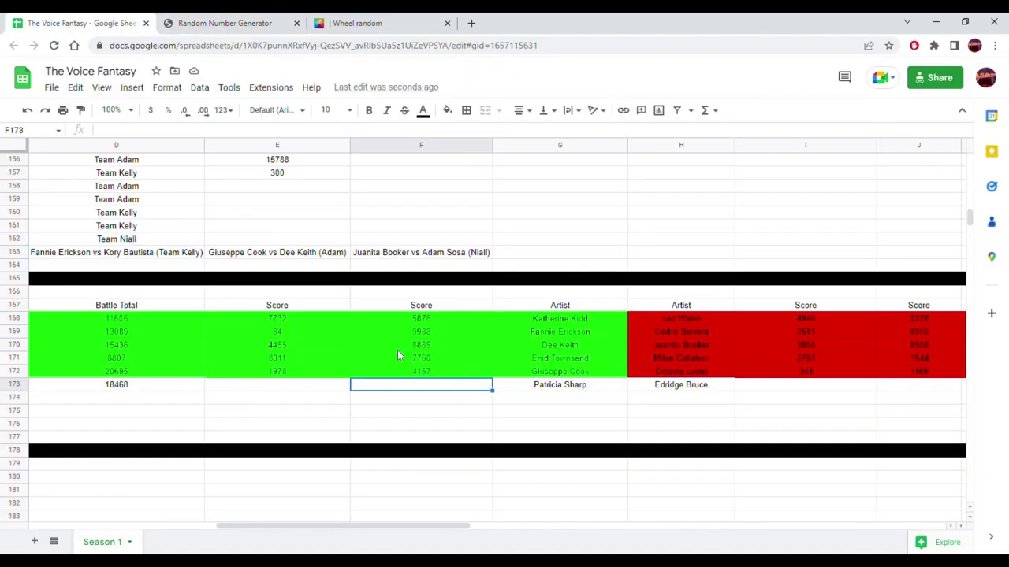
{"action": "right_click", "coordinate": [384, 389]}
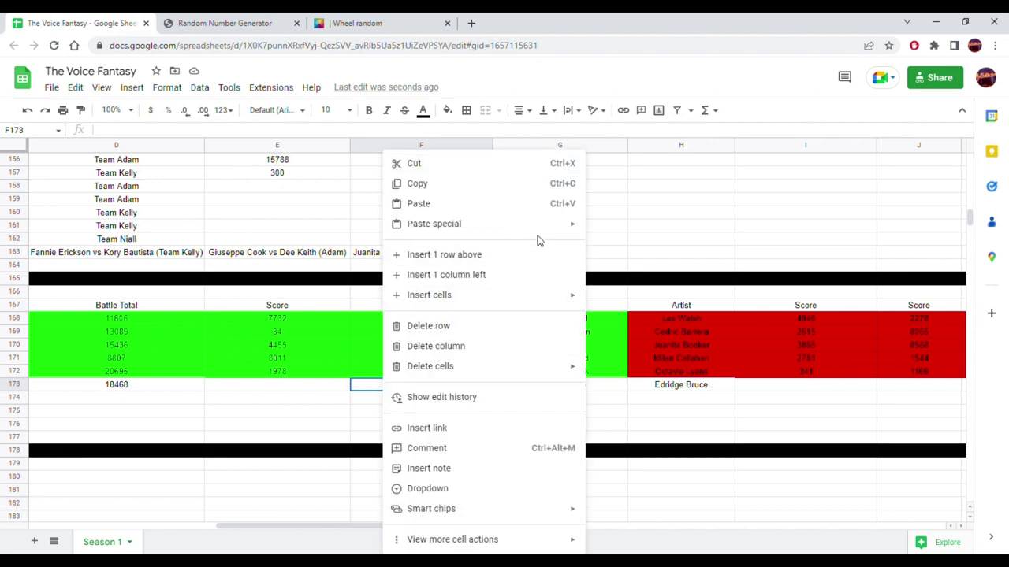
{"action": "mouse_move", "coordinate": [572, 226]}
{"action": "left_click", "coordinate": [619, 229]}
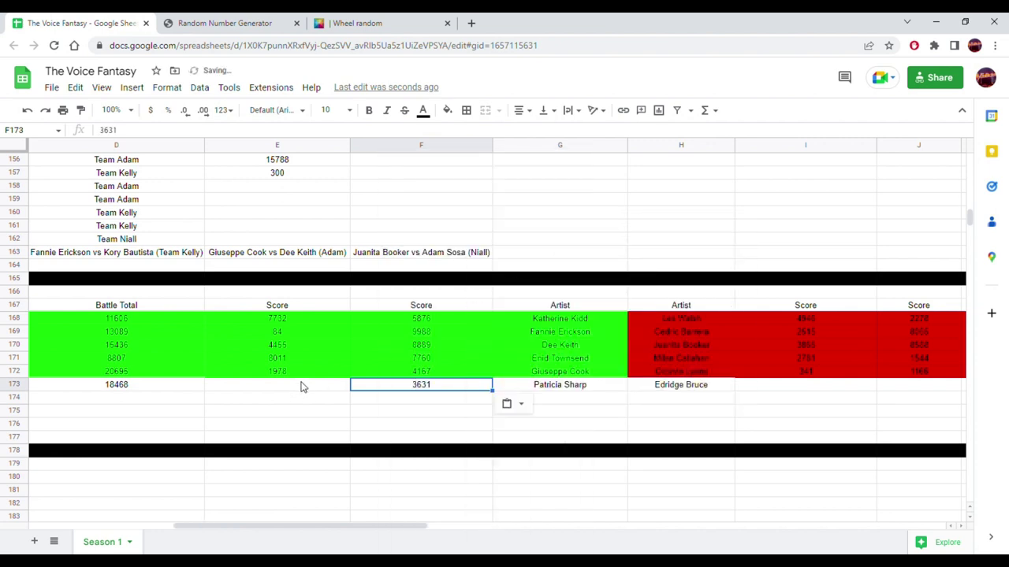
{"action": "left_click", "coordinate": [299, 390]}
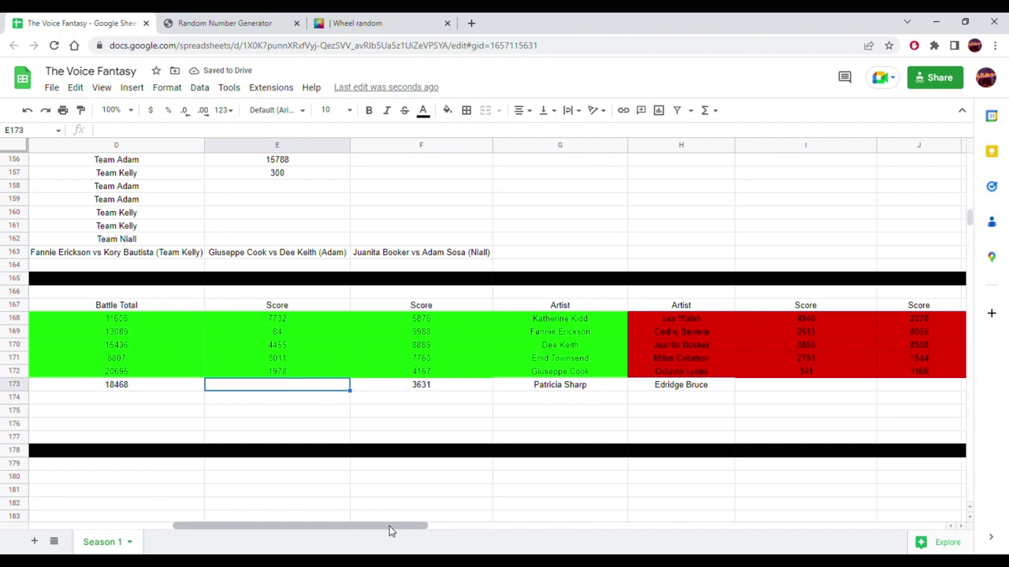
{"action": "left_click_drag", "start_coordinate": [390, 529], "coordinate": [353, 529]}
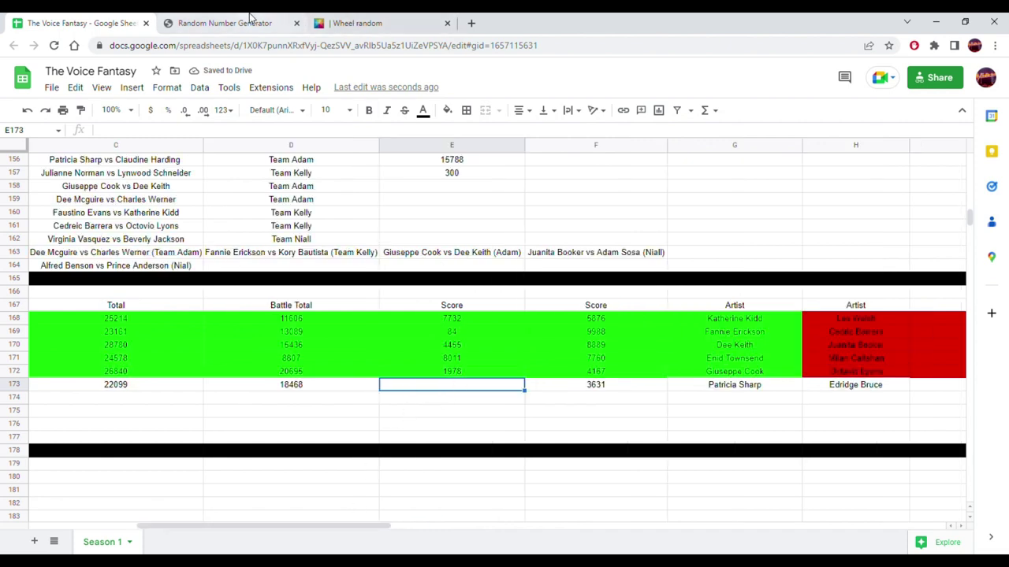
- Generate a random 945 and paste it into E173 as a value
{"action": "left_click", "coordinate": [270, 22]}
{"action": "left_click", "coordinate": [476, 387]}
{"action": "left_click", "coordinate": [477, 391]}
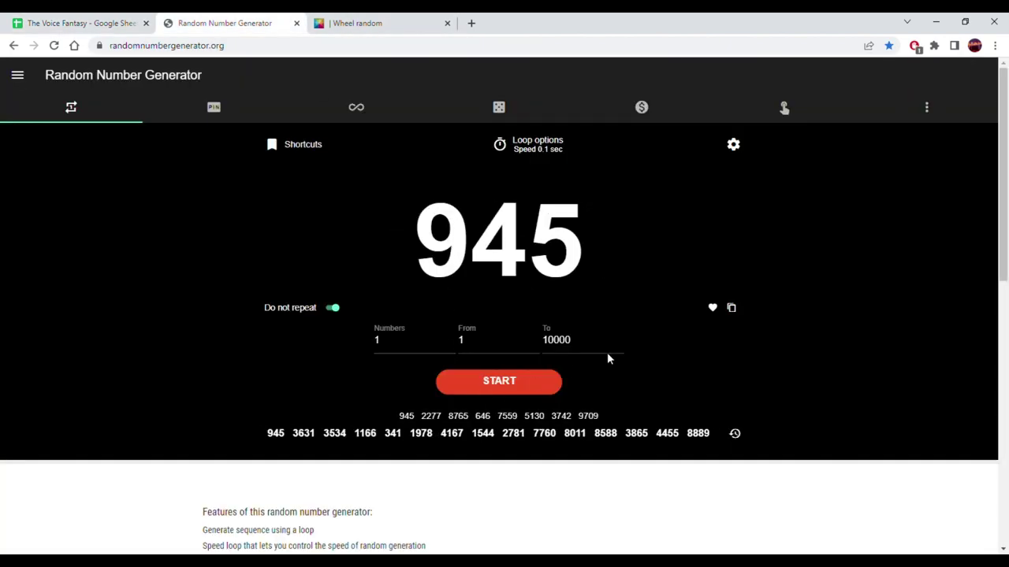
{"action": "left_click", "coordinate": [730, 308]}
{"action": "left_click", "coordinate": [91, 22]}
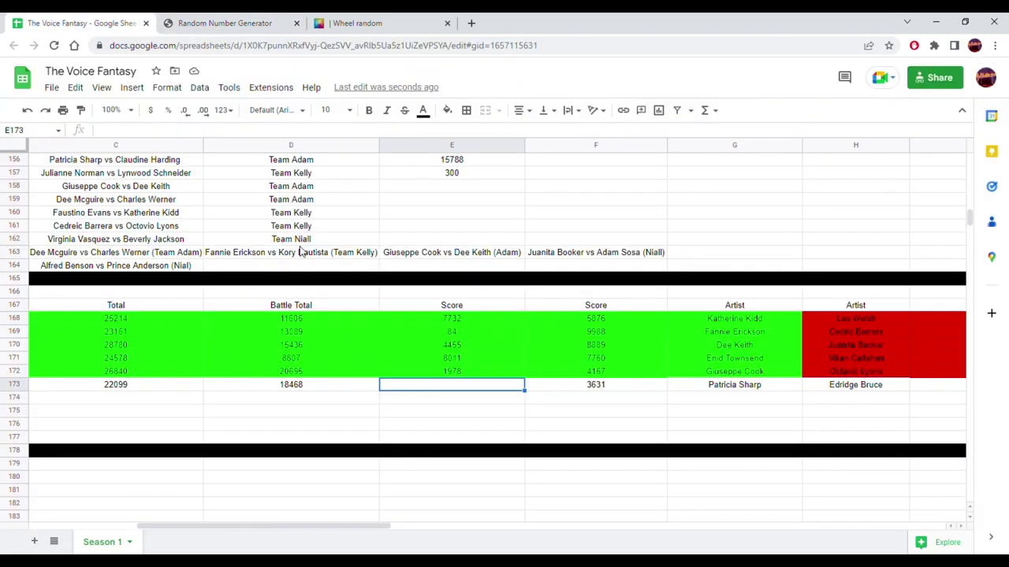
{"action": "right_click", "coordinate": [417, 388]}
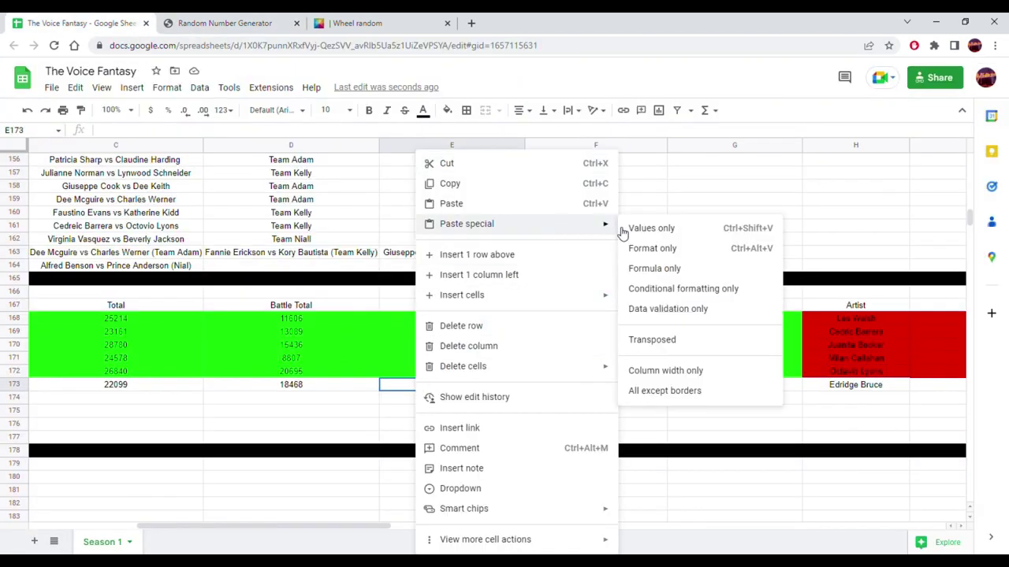
{"action": "left_click", "coordinate": [639, 227]}
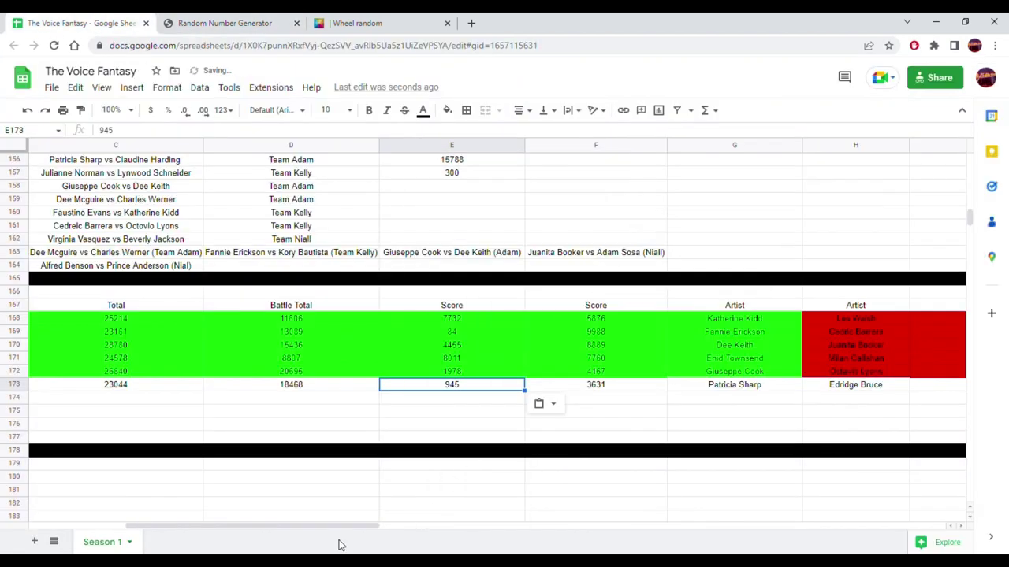
{"action": "left_click_drag", "start_coordinate": [347, 528], "coordinate": [513, 528]}
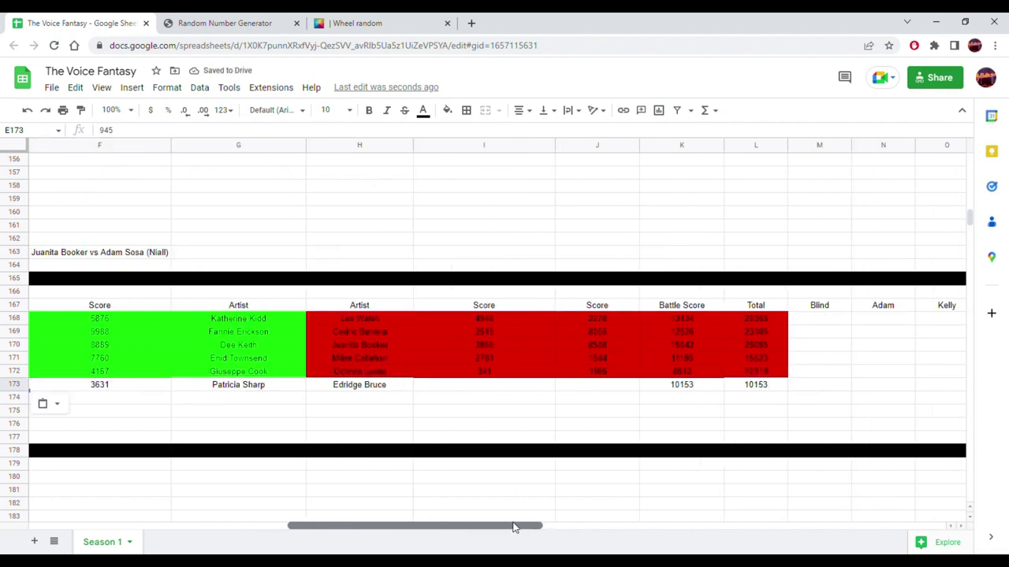
- Check the spinner's winner, then paste a random 8521 into I173 as a value
{"action": "left_click", "coordinate": [459, 388]}
{"action": "left_click", "coordinate": [405, 20]}
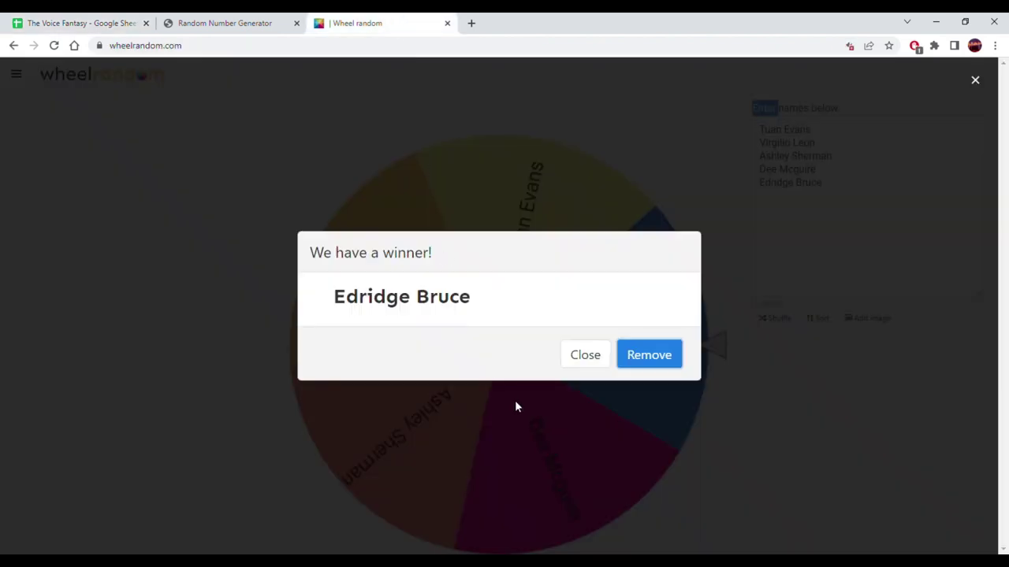
{"action": "left_click", "coordinate": [237, 22]}
{"action": "left_click", "coordinate": [79, 23]}
{"action": "left_click", "coordinate": [217, 23]}
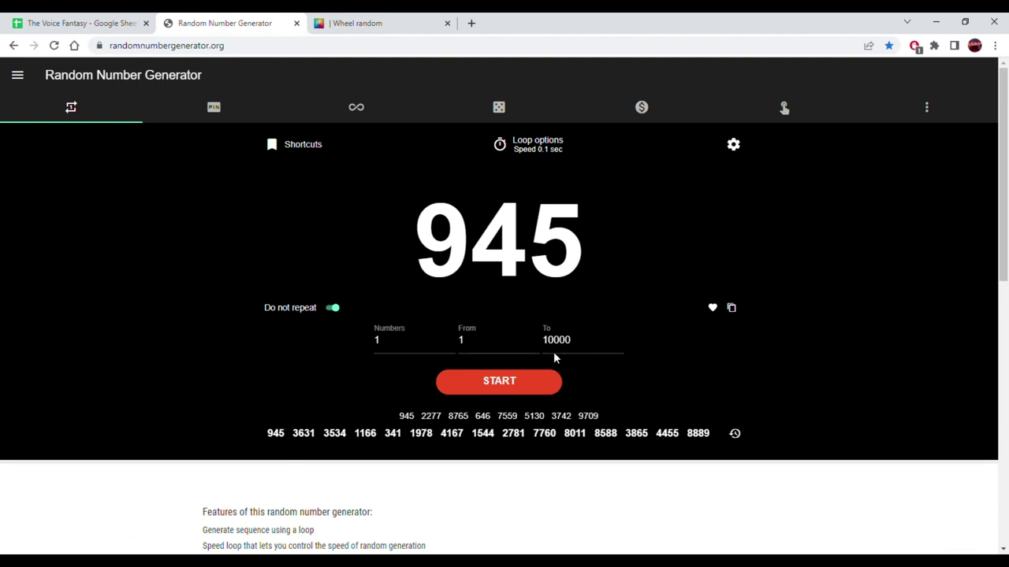
{"action": "left_click", "coordinate": [536, 389]}
{"action": "left_click", "coordinate": [535, 390]}
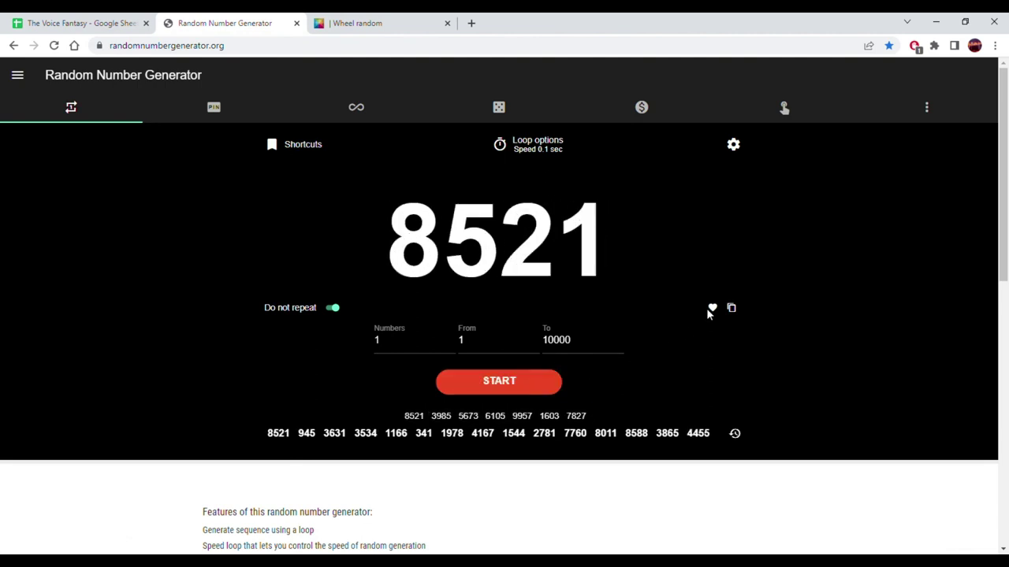
{"action": "left_click", "coordinate": [733, 307]}
{"action": "left_click", "coordinate": [8, 20]}
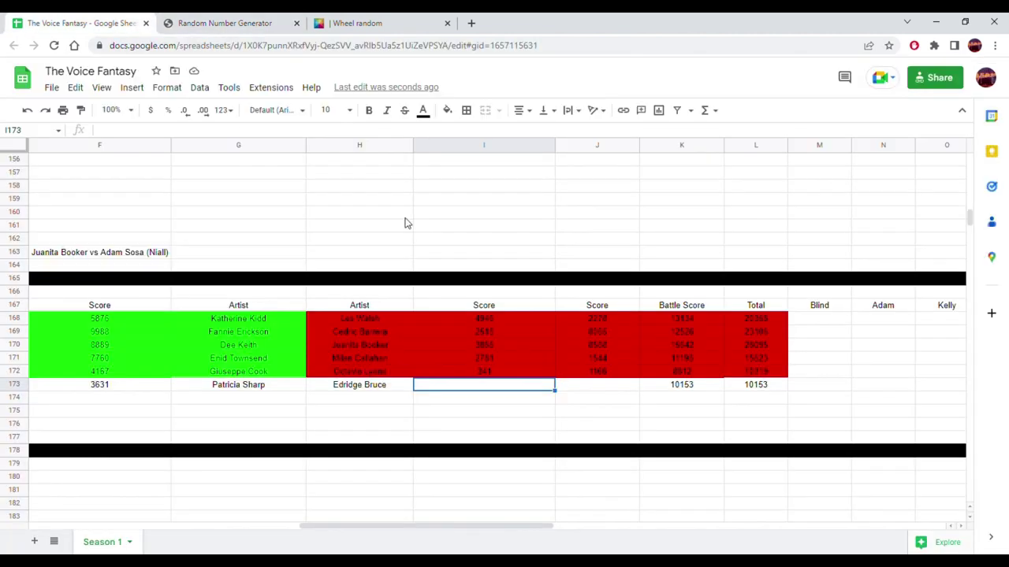
{"action": "right_click", "coordinate": [490, 386]}
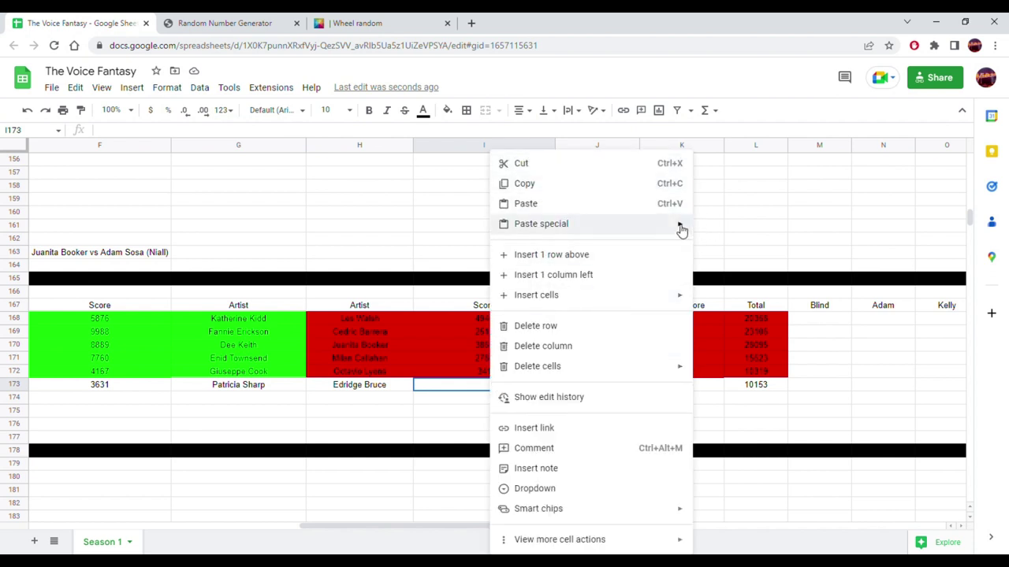
{"action": "mouse_move", "coordinate": [680, 228]}
{"action": "left_click", "coordinate": [725, 227]}
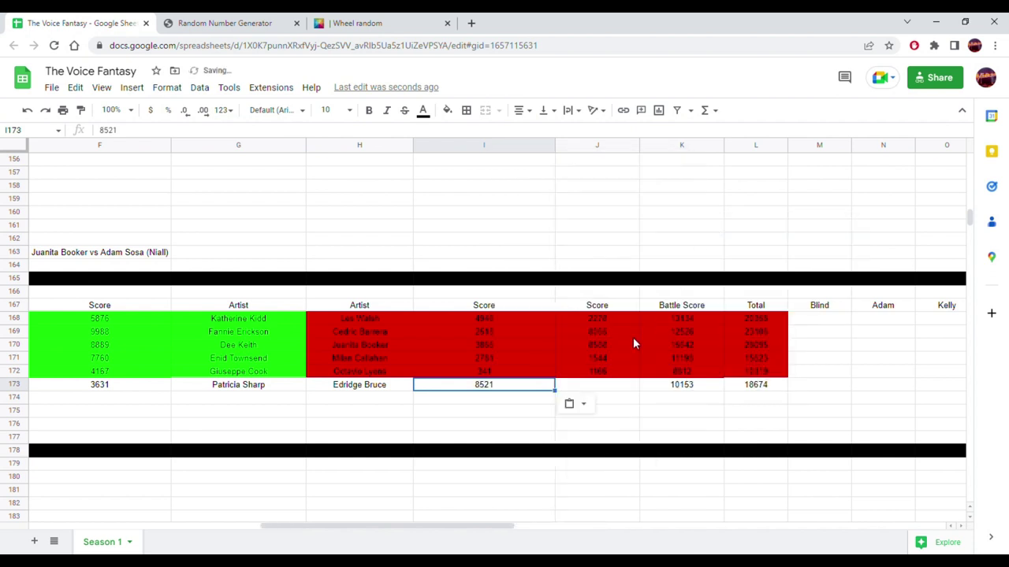
- Generate a random 6428 and paste it into J173 as a value
{"action": "left_click", "coordinate": [611, 389]}
{"action": "left_click", "coordinate": [225, 23]}
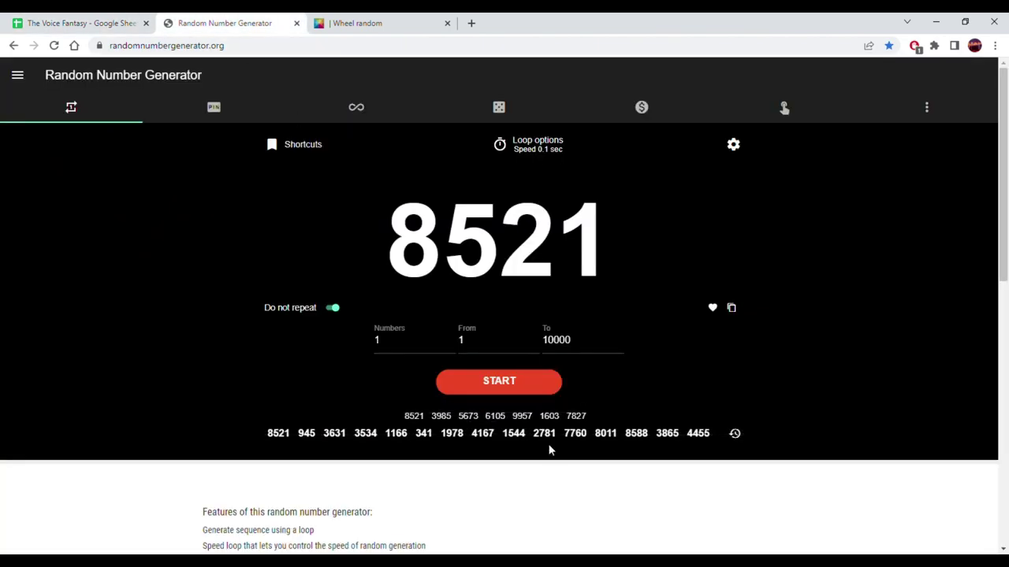
{"action": "left_click", "coordinate": [526, 381]}
{"action": "left_click", "coordinate": [529, 380]}
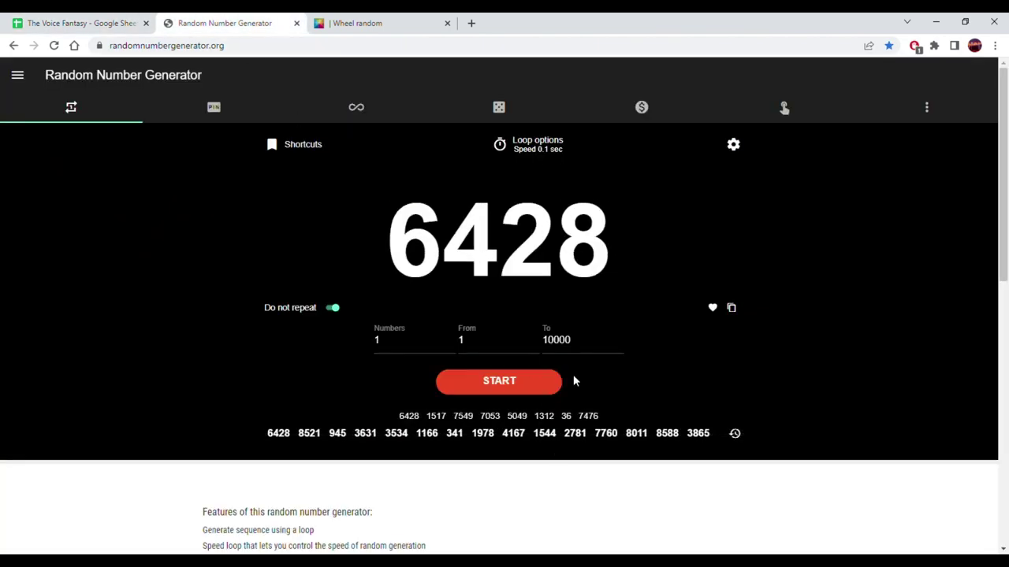
{"action": "left_click", "coordinate": [731, 308]}
{"action": "left_click", "coordinate": [36, 23]}
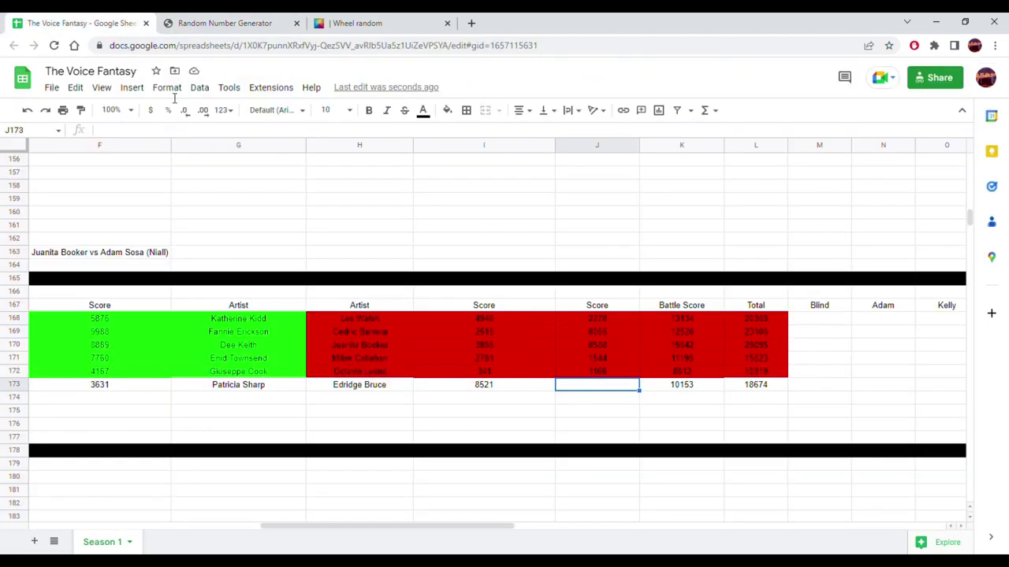
{"action": "right_click", "coordinate": [585, 386]}
{"action": "mouse_move", "coordinate": [775, 225]}
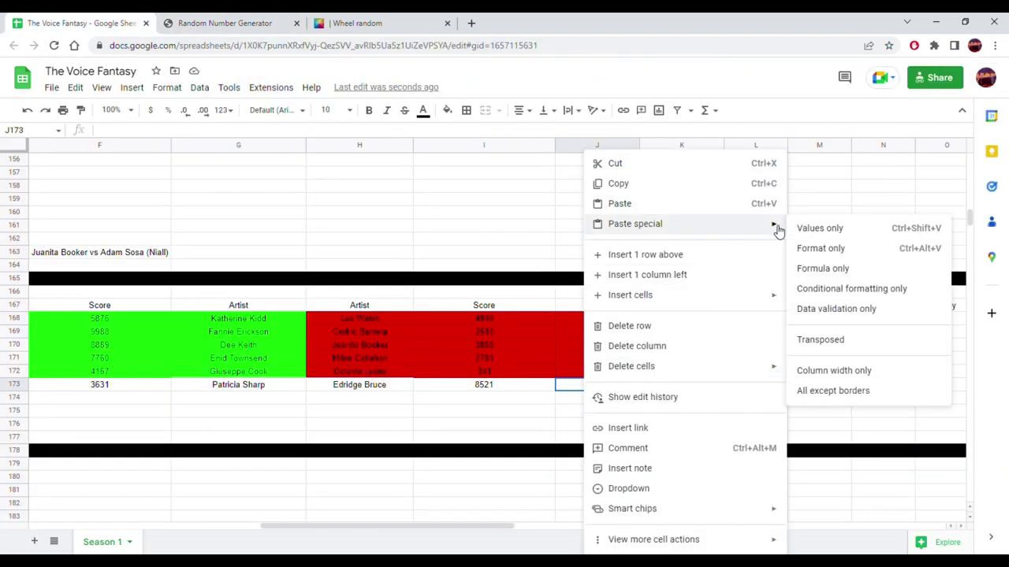
{"action": "left_click", "coordinate": [813, 229]}
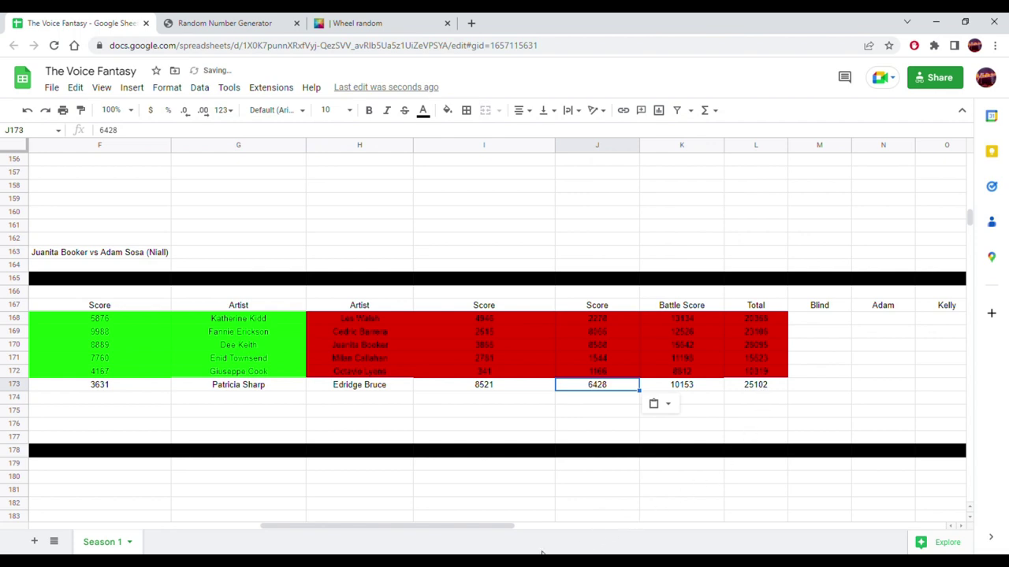
{"action": "left_click_drag", "start_coordinate": [502, 526], "coordinate": [551, 526]}
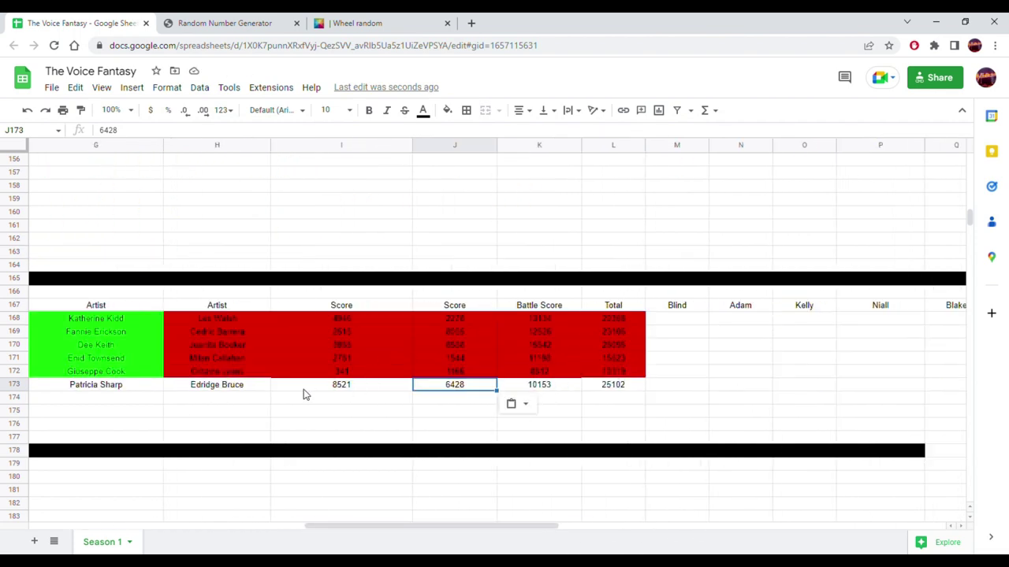
{"action": "left_click_drag", "start_coordinate": [245, 391], "coordinate": [432, 426]}
{"action": "left_click", "coordinate": [246, 391]}
{"action": "left_click_drag", "start_coordinate": [259, 381], "coordinate": [359, 388]}
{"action": "left_click", "coordinate": [126, 391]}
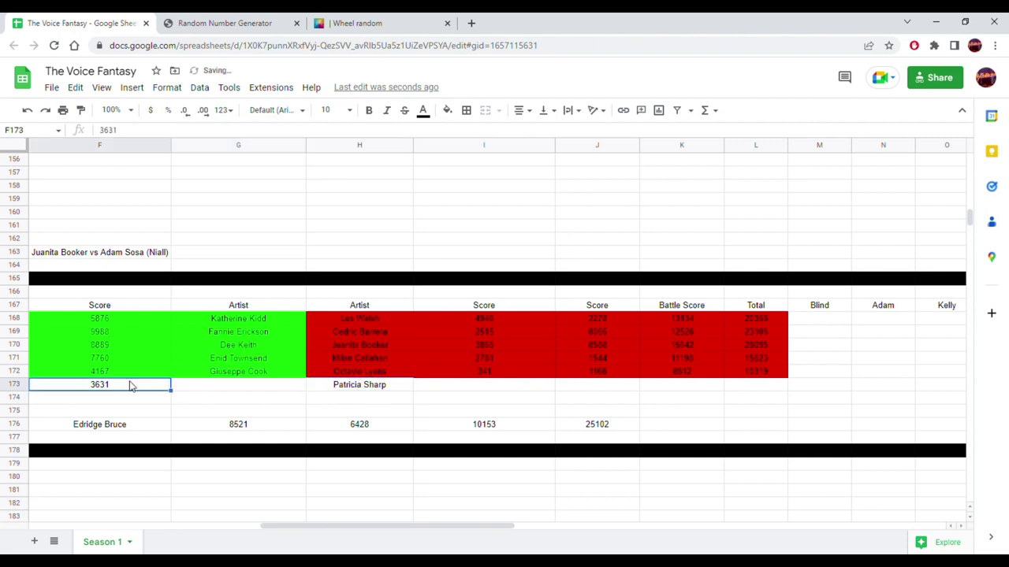
{"action": "left_click_drag", "start_coordinate": [138, 386], "coordinate": [442, 387]}
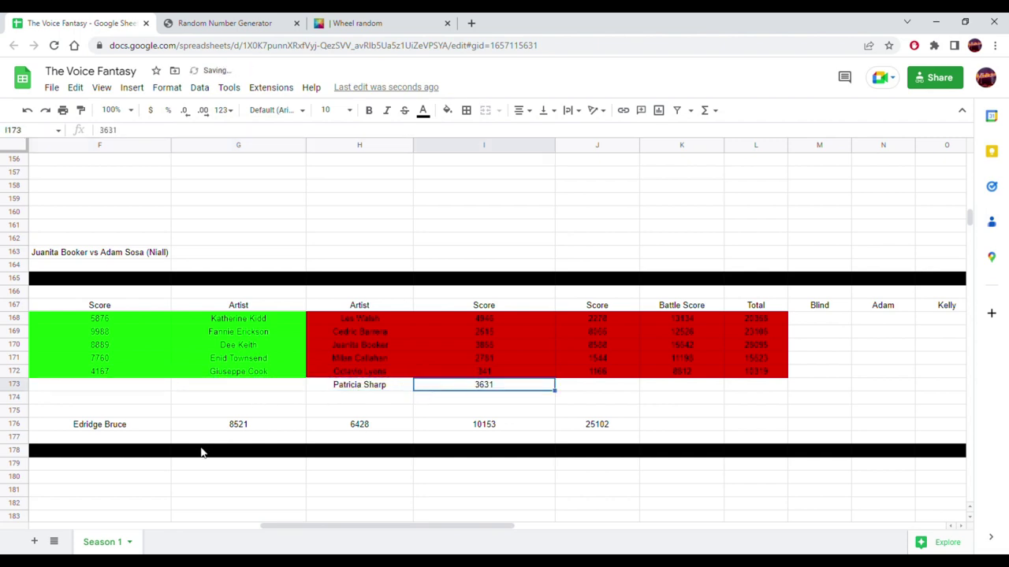
{"action": "left_click_drag", "start_coordinate": [288, 533], "coordinate": [221, 432]}
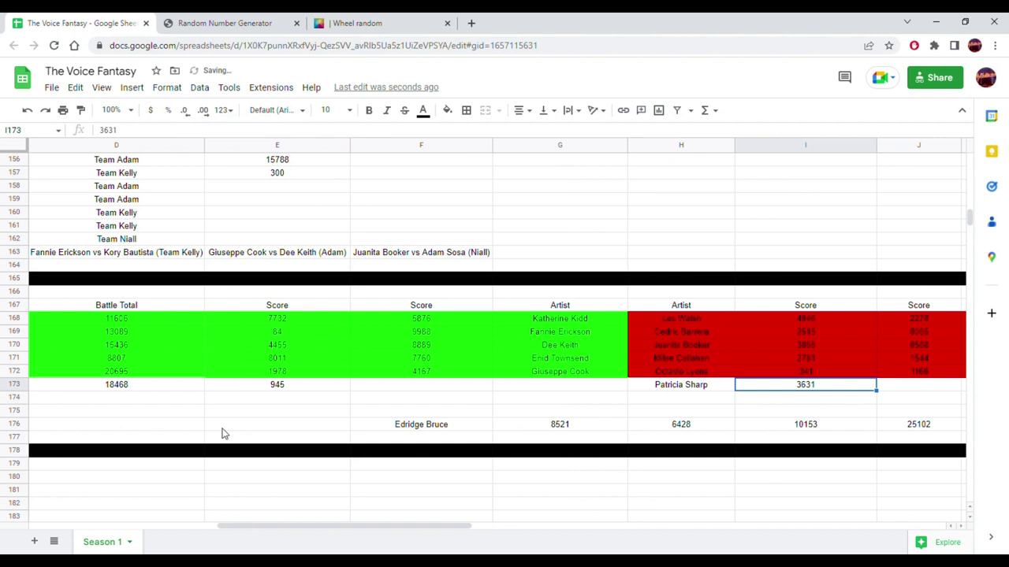
{"action": "left_click", "coordinate": [290, 389]}
{"action": "left_click_drag", "start_coordinate": [136, 389], "coordinate": [744, 405]}
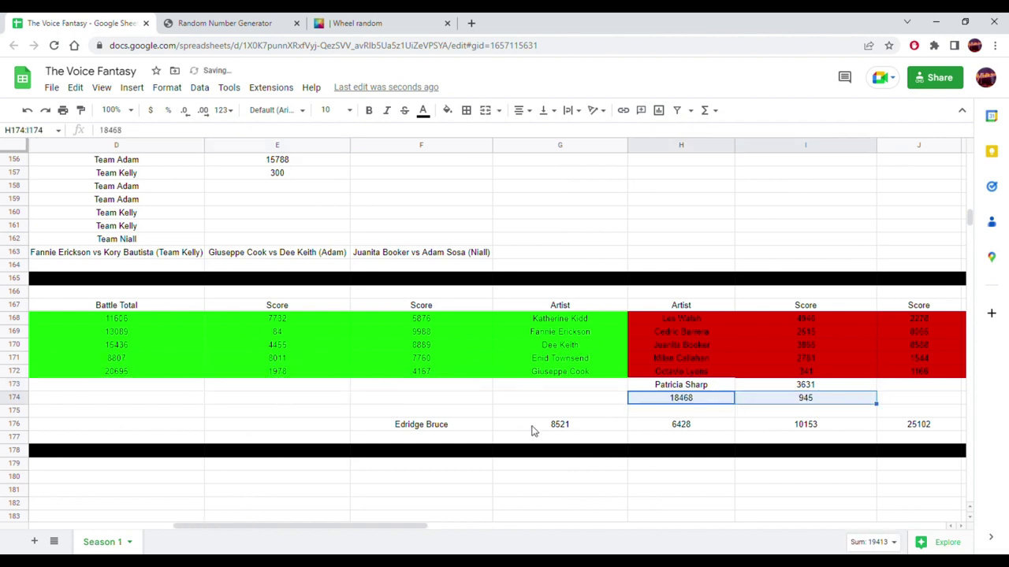
{"action": "left_click", "coordinate": [413, 426]}
{"action": "left_click_drag", "start_coordinate": [421, 418], "coordinate": [527, 385]}
{"action": "left_click", "coordinate": [542, 425]}
{"action": "left_click_drag", "start_coordinate": [549, 425], "coordinate": [468, 391]}
{"action": "left_click", "coordinate": [682, 426]}
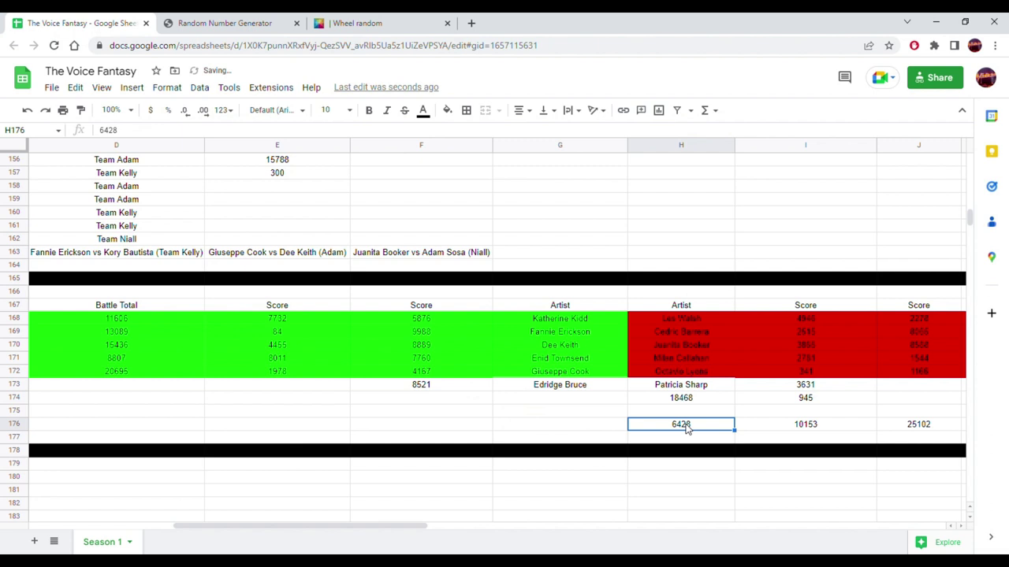
{"action": "left_click_drag", "start_coordinate": [690, 424], "coordinate": [341, 392]}
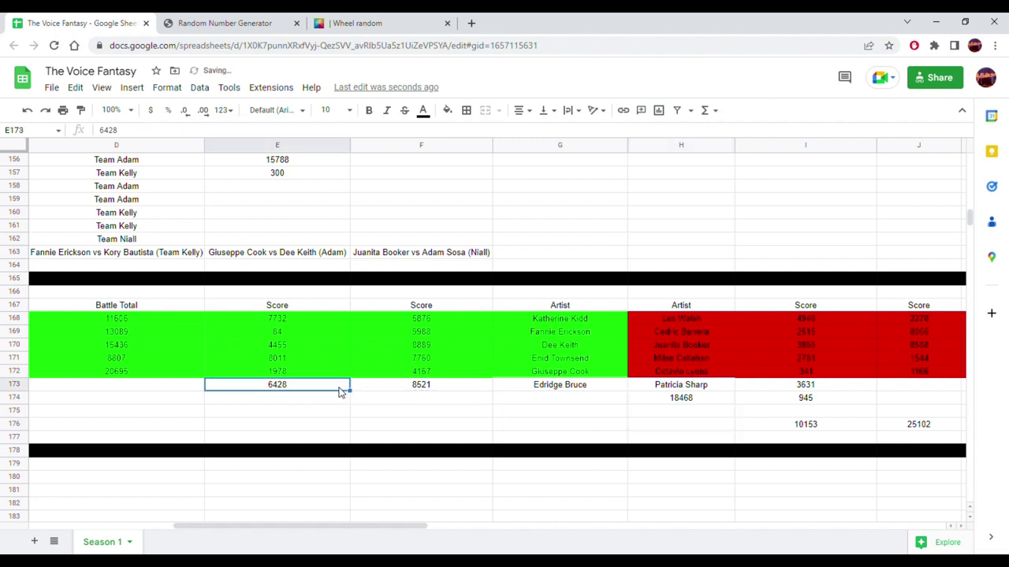
{"action": "left_click", "coordinate": [833, 430]}
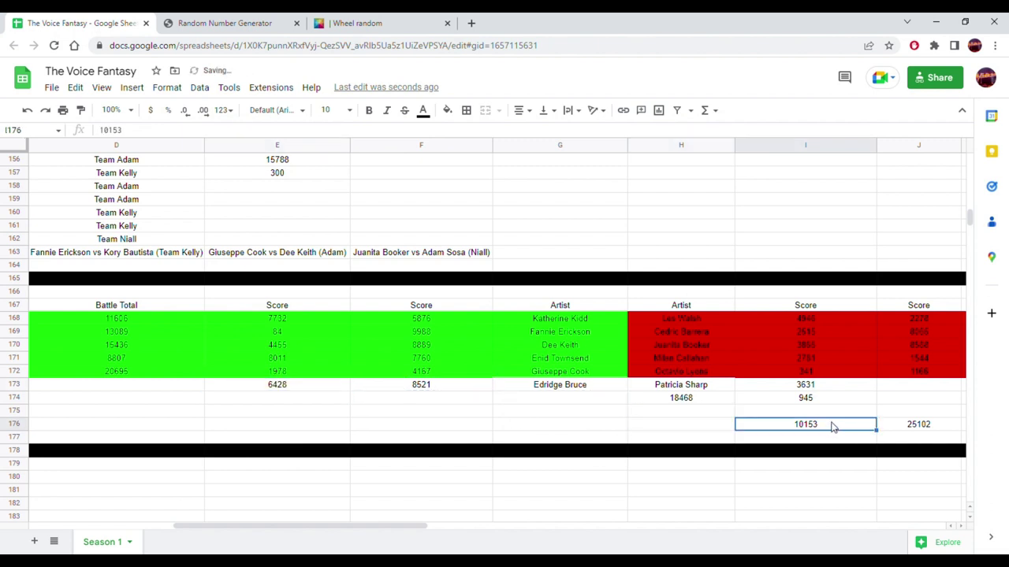
{"action": "left_click_drag", "start_coordinate": [836, 429], "coordinate": [172, 394]}
- Extend the C172 total formula down to C173
{"action": "left_click_drag", "start_coordinate": [416, 531], "coordinate": [296, 528]}
{"action": "left_click", "coordinate": [531, 374]}
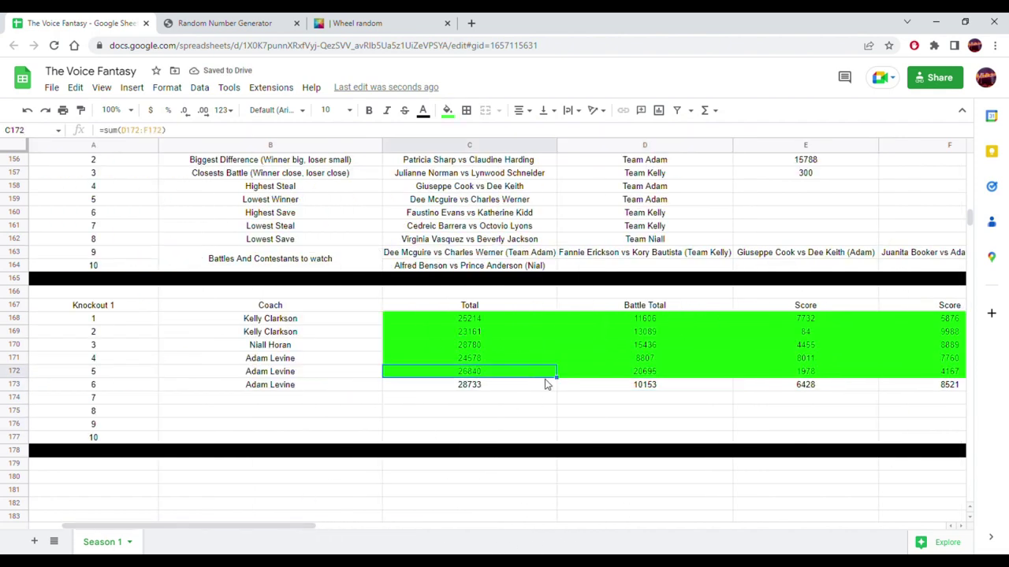
{"action": "left_click_drag", "start_coordinate": [566, 386], "coordinate": [379, 387]}
{"action": "left_click", "coordinate": [524, 412]}
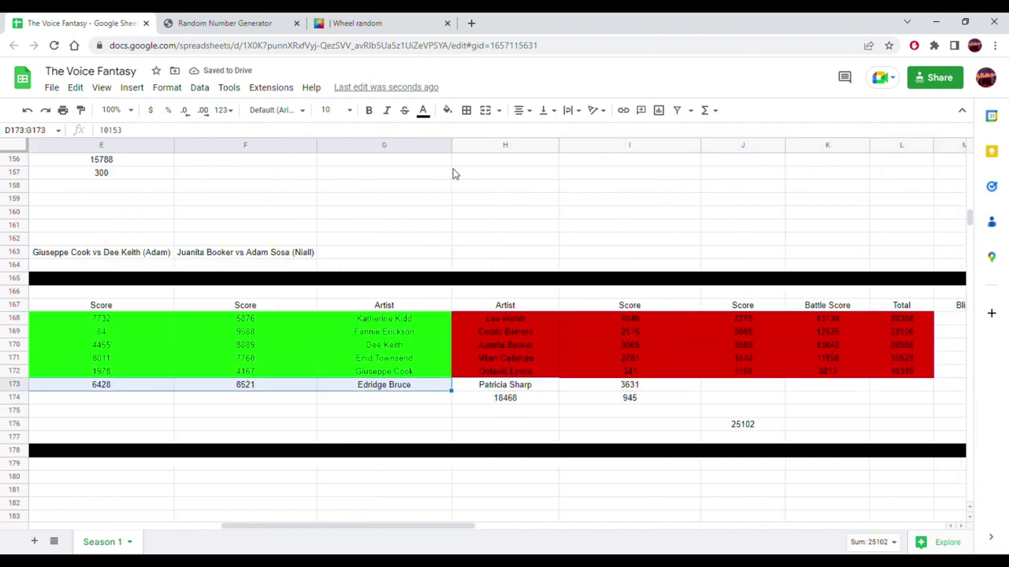
- Fill D173:G173 green and move 18468 into K173 and 945 into J173
{"action": "left_click", "coordinate": [447, 110]}
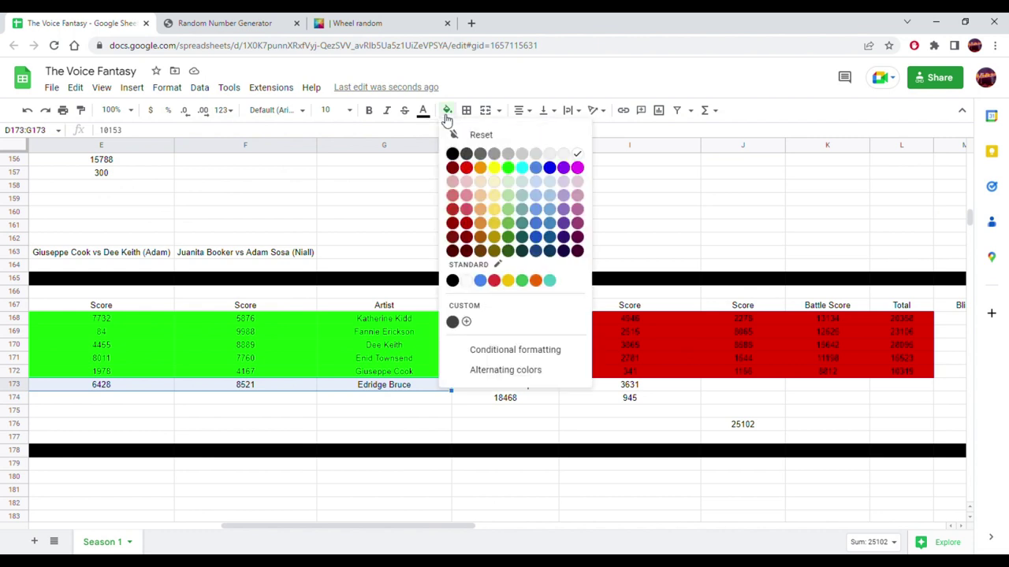
{"action": "left_click", "coordinate": [502, 168]}
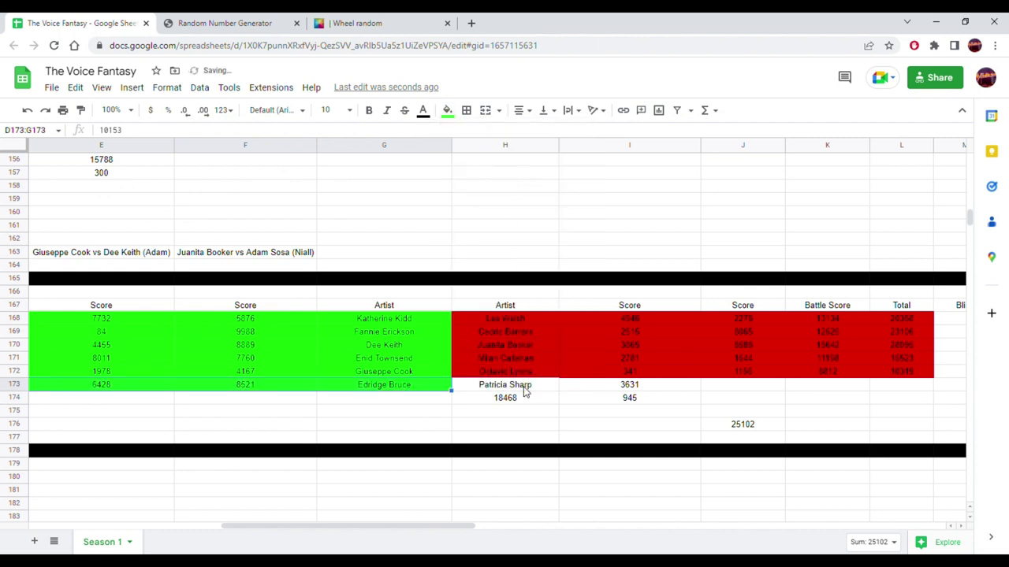
{"action": "left_click", "coordinate": [501, 400]}
{"action": "left_click_drag", "start_coordinate": [518, 392], "coordinate": [797, 396]}
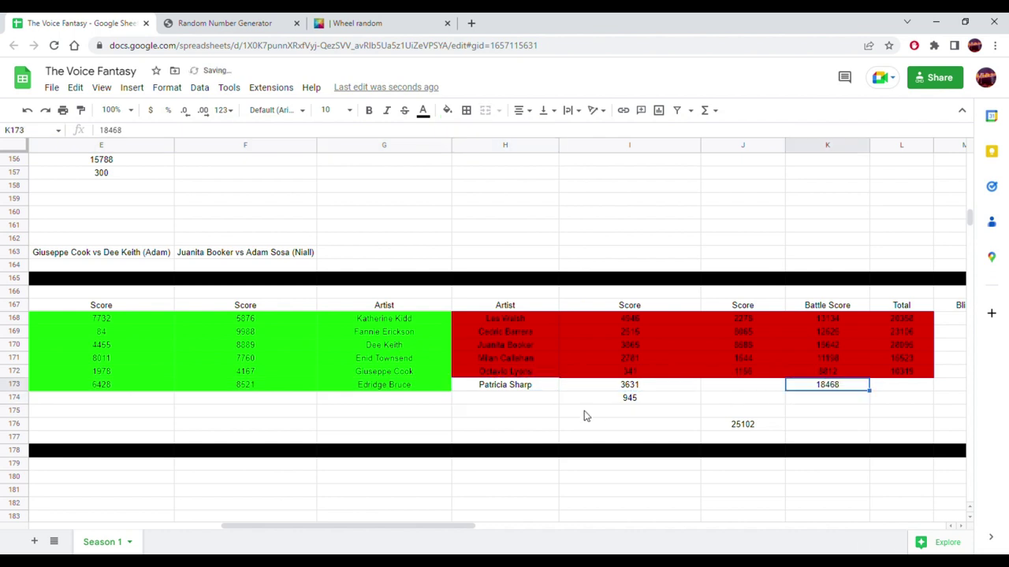
{"action": "left_click", "coordinate": [636, 401]}
{"action": "left_click_drag", "start_coordinate": [654, 398], "coordinate": [735, 389]}
- Extend the L172 total formula to L173 and shade H173:K173 red
{"action": "left_click", "coordinate": [918, 374]}
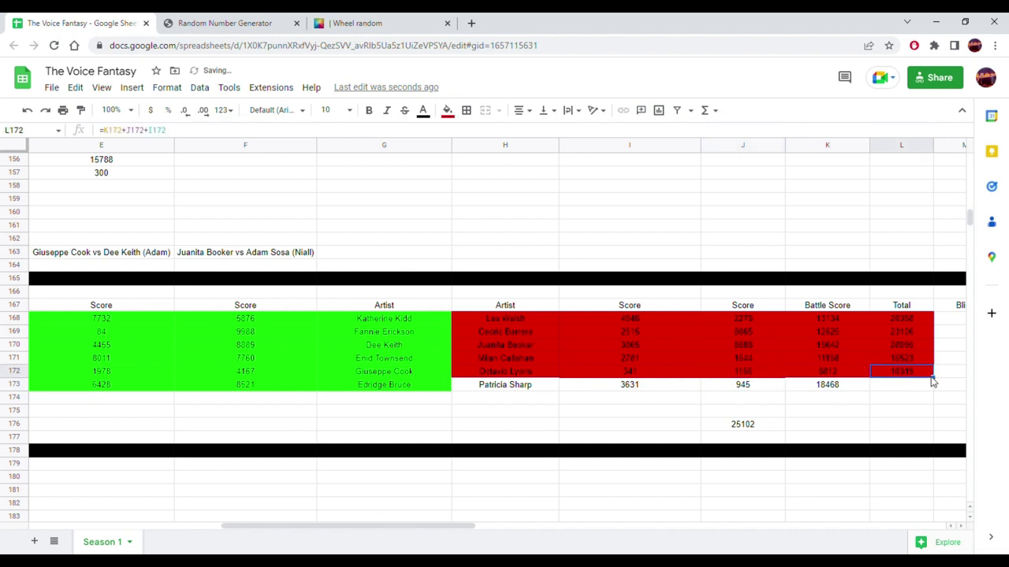
{"action": "left_click_drag", "start_coordinate": [940, 387], "coordinate": [522, 389]}
{"action": "left_click", "coordinate": [874, 412]}
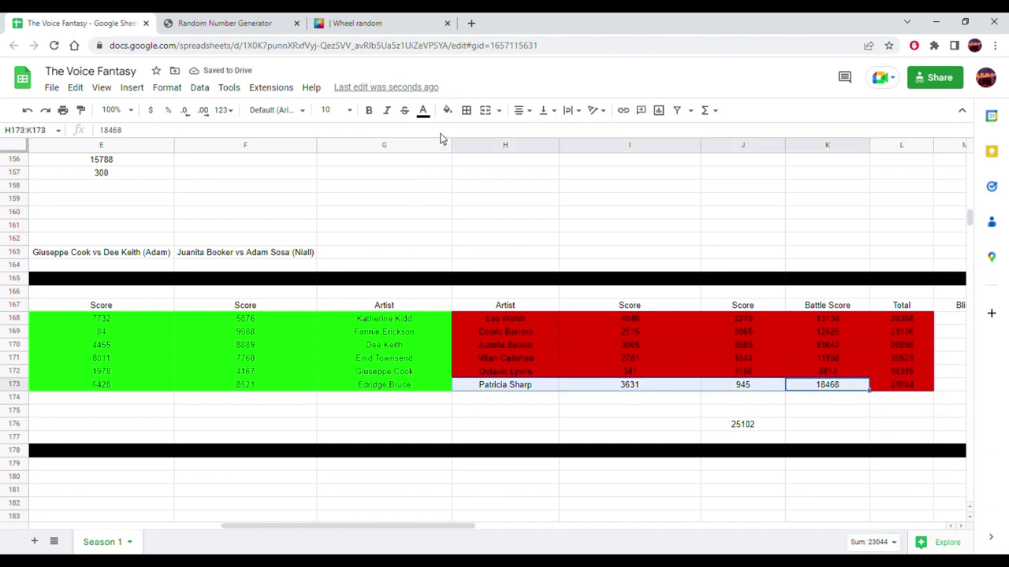
{"action": "left_click", "coordinate": [447, 111]}
{"action": "left_click", "coordinate": [479, 170]}
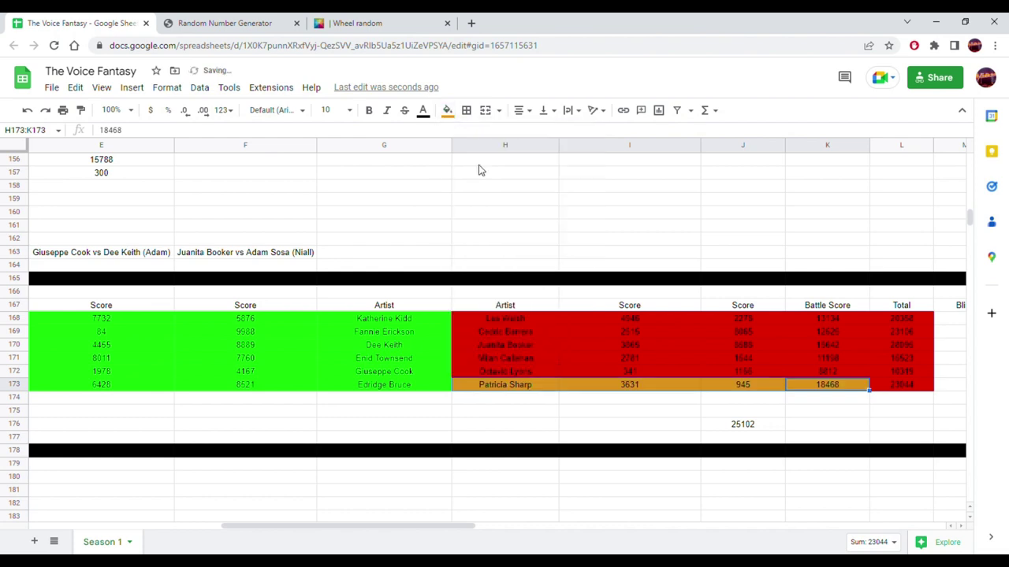
{"action": "left_click", "coordinate": [446, 110]}
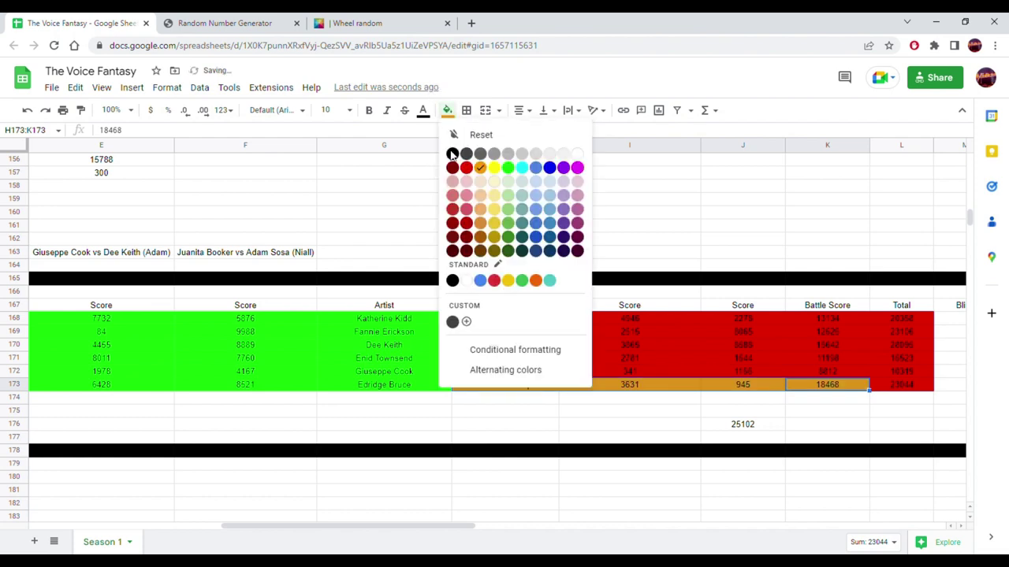
{"action": "left_click", "coordinate": [467, 170]}
{"action": "left_click", "coordinate": [387, 241]}
{"action": "scroll", "coordinate": [331, 276], "scroll_direction": "up", "scroll_amount": 2}
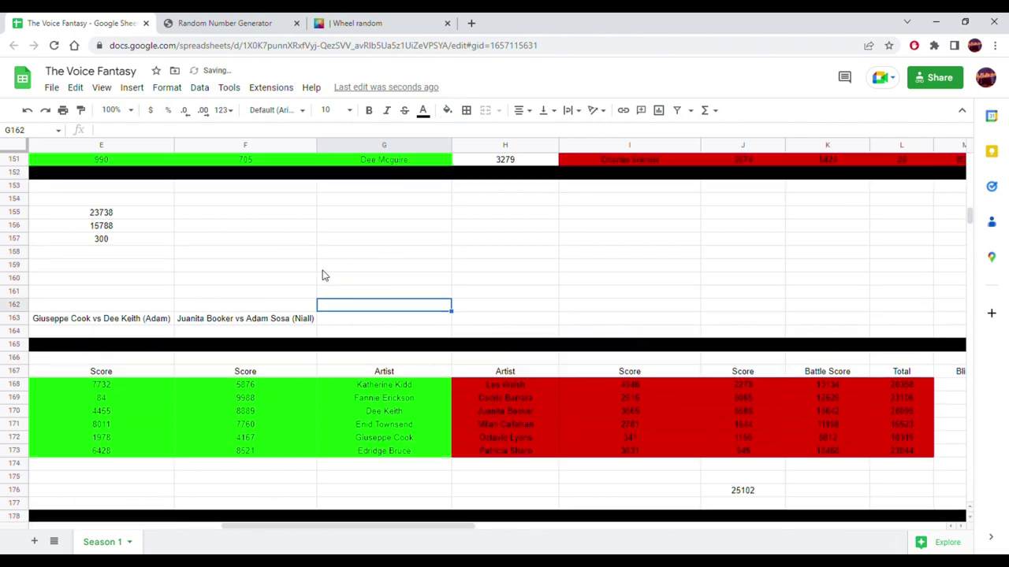
{"action": "scroll", "coordinate": [336, 276], "scroll_direction": "up", "scroll_amount": 8}
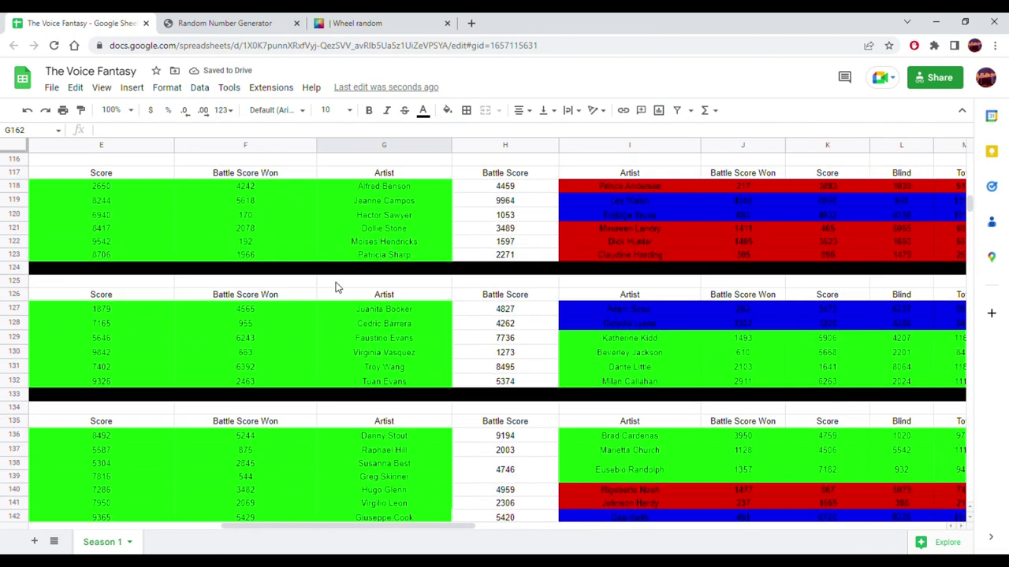
{"action": "scroll", "coordinate": [336, 286], "scroll_direction": "up", "scroll_amount": 10}
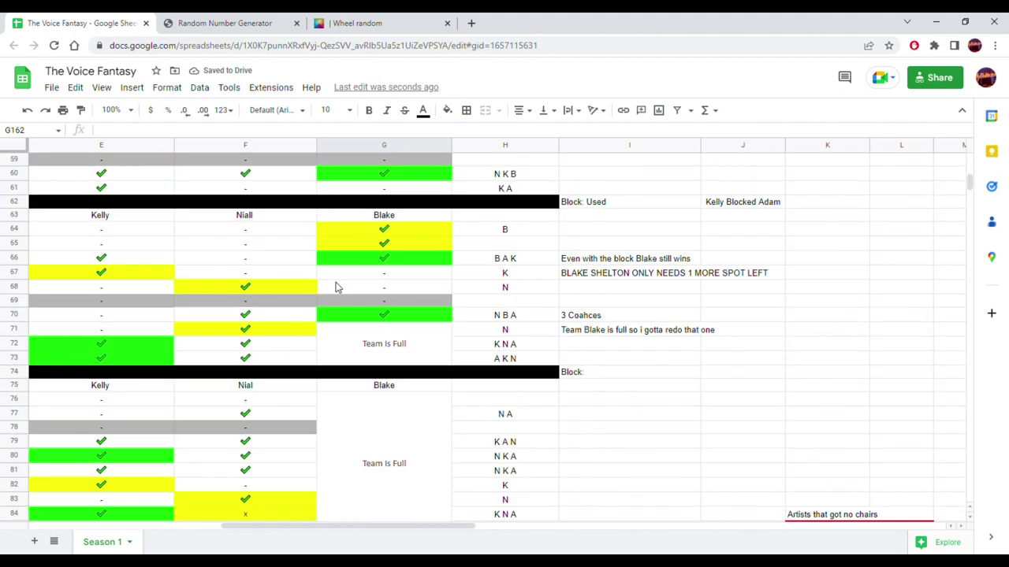
{"action": "scroll", "coordinate": [333, 288], "scroll_direction": "up", "scroll_amount": 12}
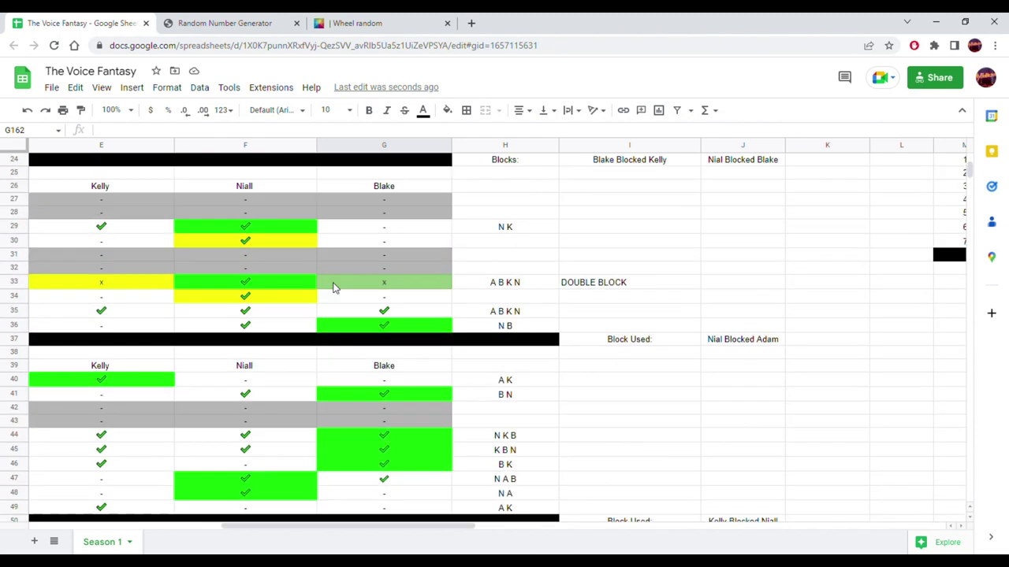
{"action": "scroll", "coordinate": [334, 288], "scroll_direction": "up", "scroll_amount": 1}
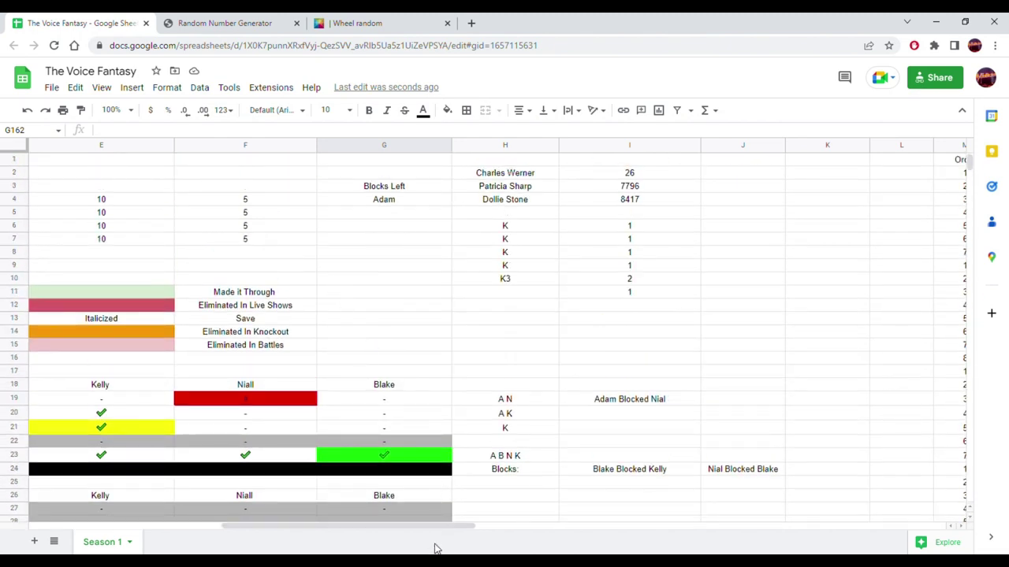
{"action": "left_click_drag", "start_coordinate": [443, 526], "coordinate": [195, 508]}
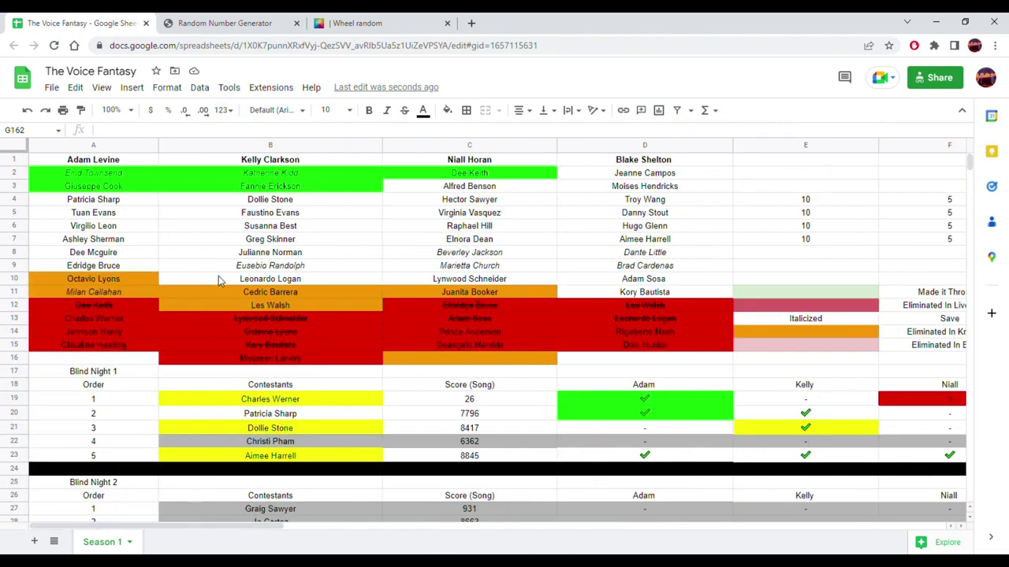
{"action": "left_click", "coordinate": [116, 268]}
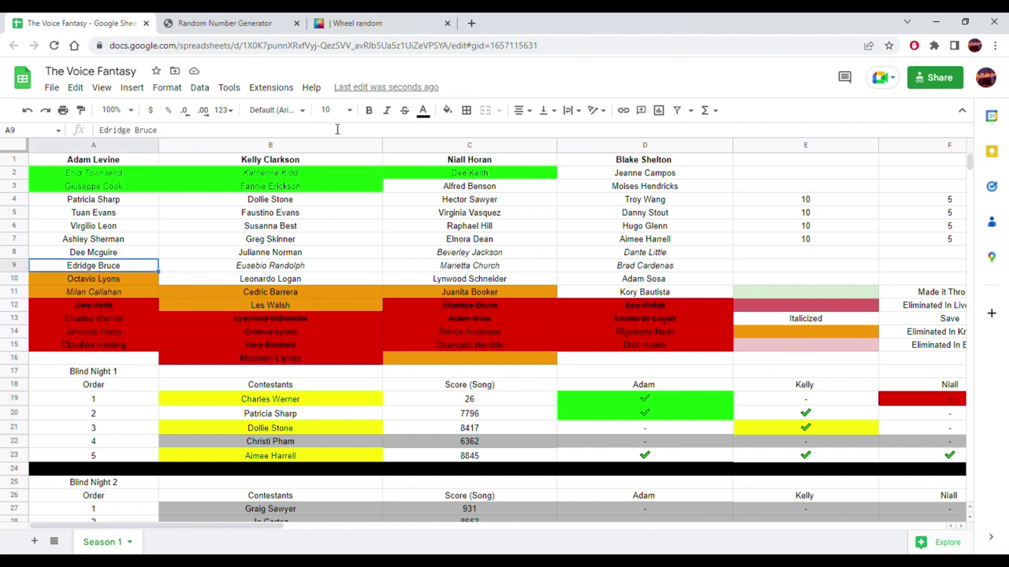
{"action": "left_click", "coordinate": [447, 110]}
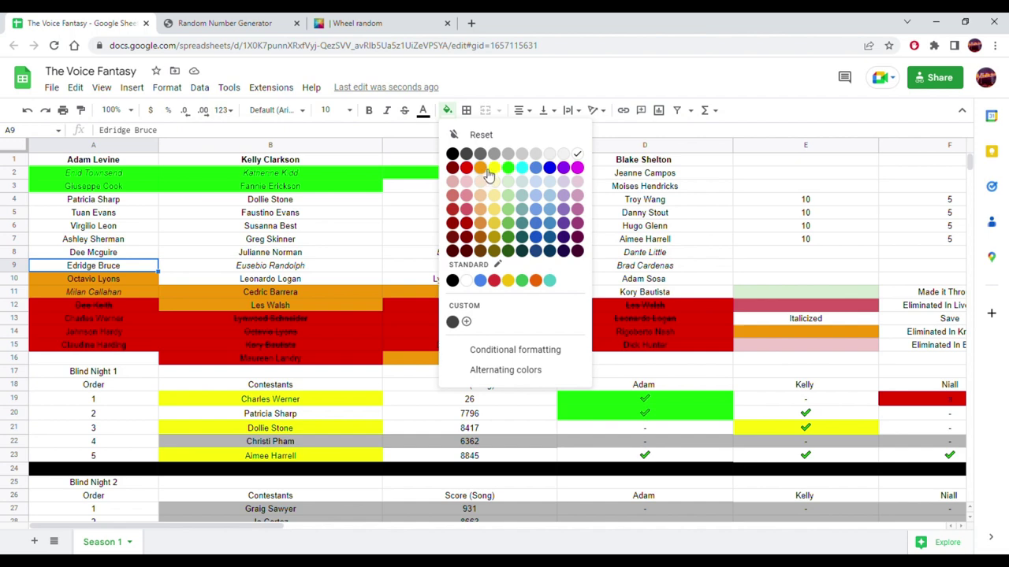
{"action": "left_click", "coordinate": [507, 167]}
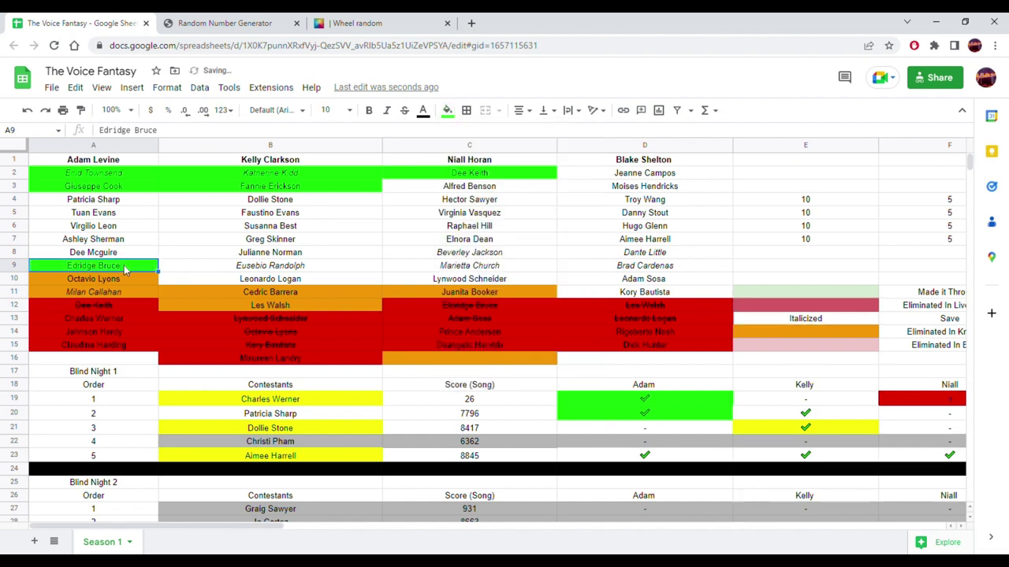
{"action": "left_click_drag", "start_coordinate": [139, 265], "coordinate": [114, 355]}
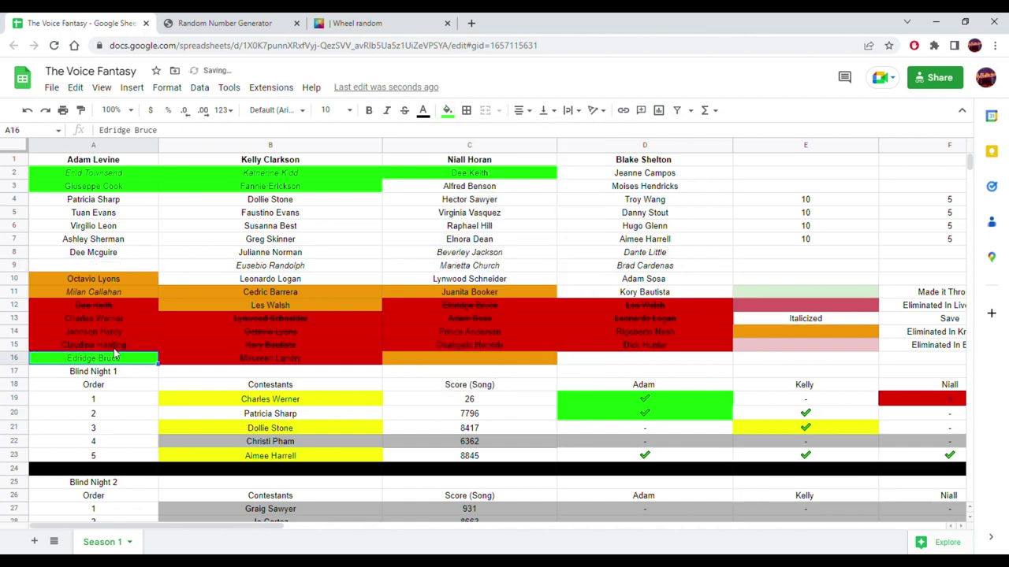
{"action": "left_click_drag", "start_coordinate": [128, 202], "coordinate": [116, 280]}
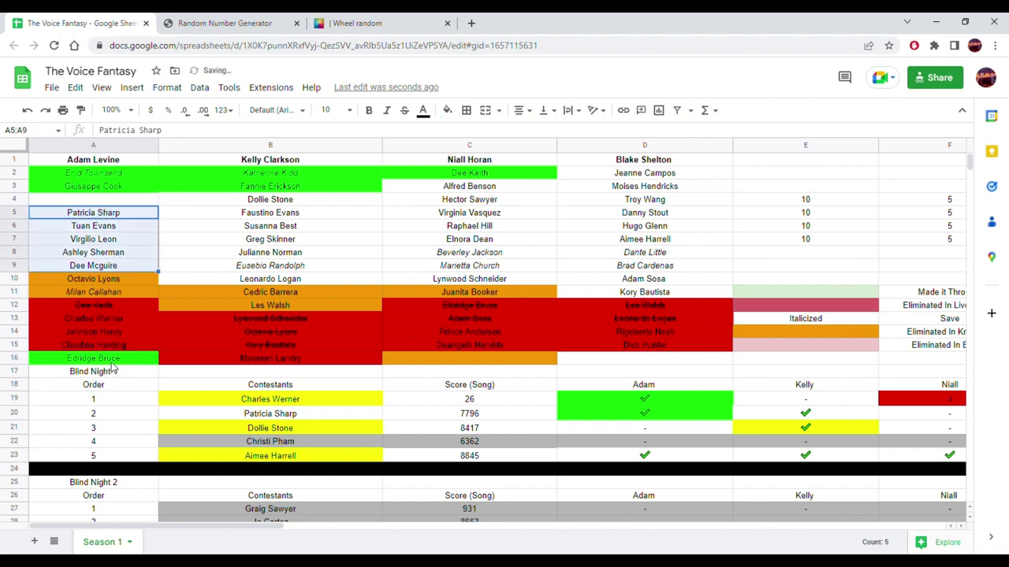
{"action": "left_click", "coordinate": [115, 359]}
{"action": "left_click_drag", "start_coordinate": [120, 352], "coordinate": [111, 206]}
{"action": "left_click", "coordinate": [98, 218]}
{"action": "key", "text": "ctrl+c"}
{"action": "left_click_drag", "start_coordinate": [85, 324], "coordinate": [84, 359]}
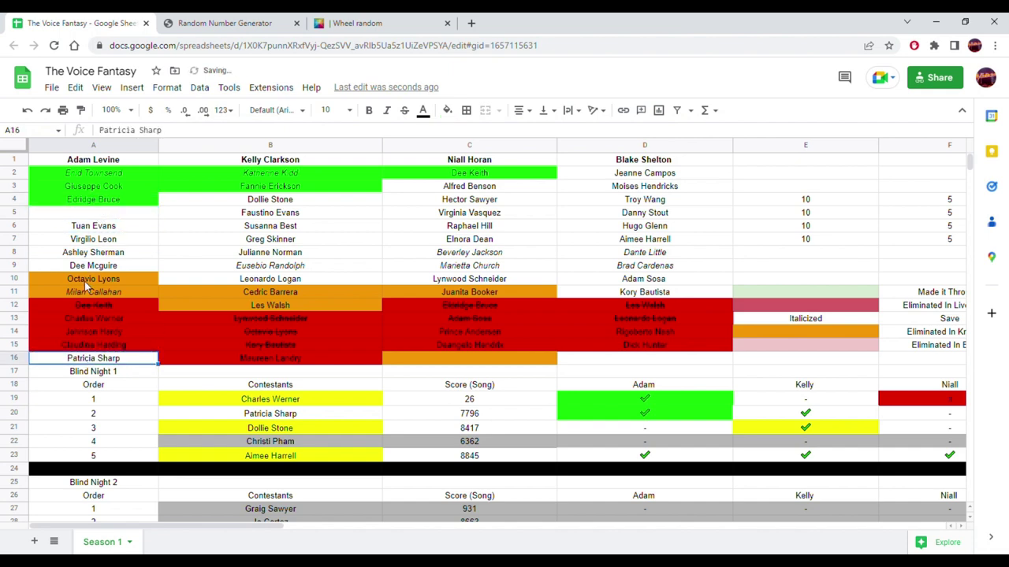
{"action": "left_click_drag", "start_coordinate": [100, 271], "coordinate": [92, 214]}
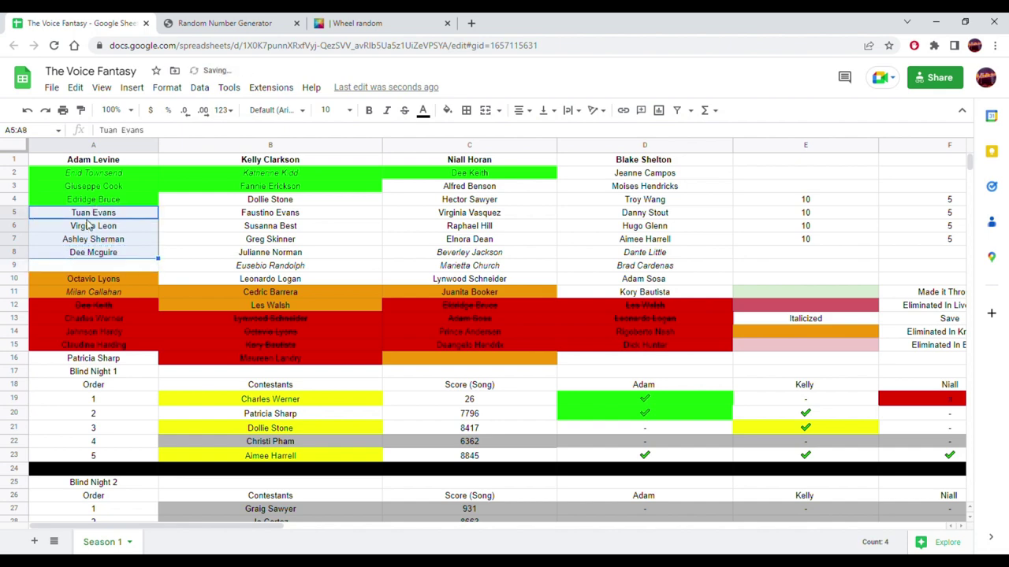
{"action": "left_click", "coordinate": [85, 359]}
{"action": "left_click_drag", "start_coordinate": [85, 360], "coordinate": [84, 268]}
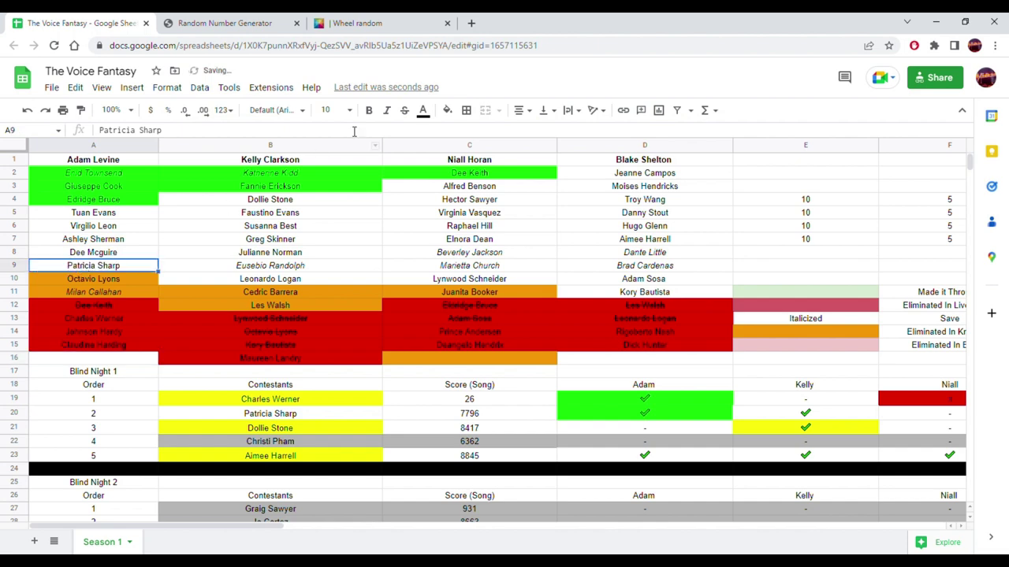
{"action": "left_click", "coordinate": [447, 111]}
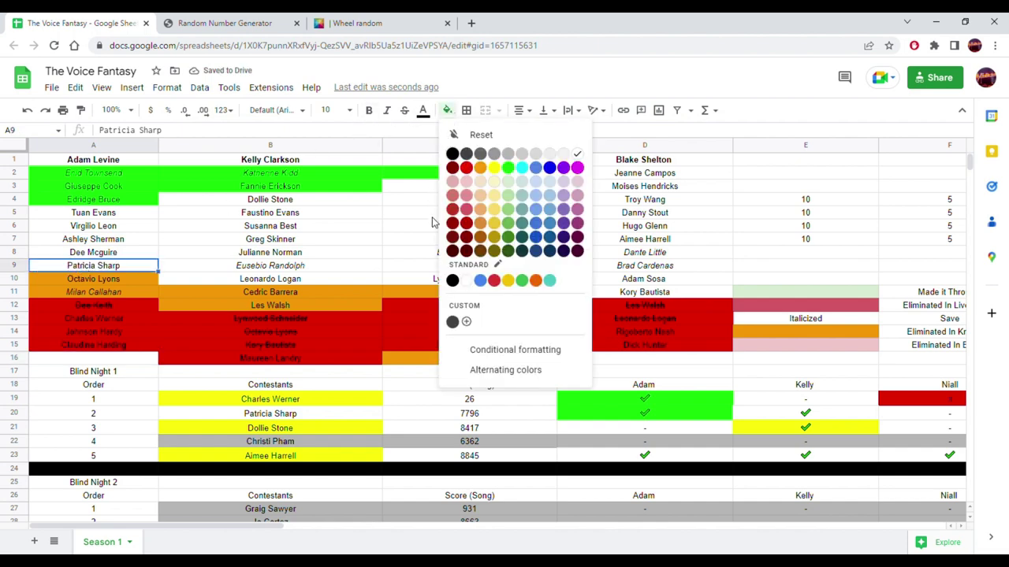
{"action": "left_click", "coordinate": [479, 168]}
{"action": "left_click", "coordinate": [332, 266]}
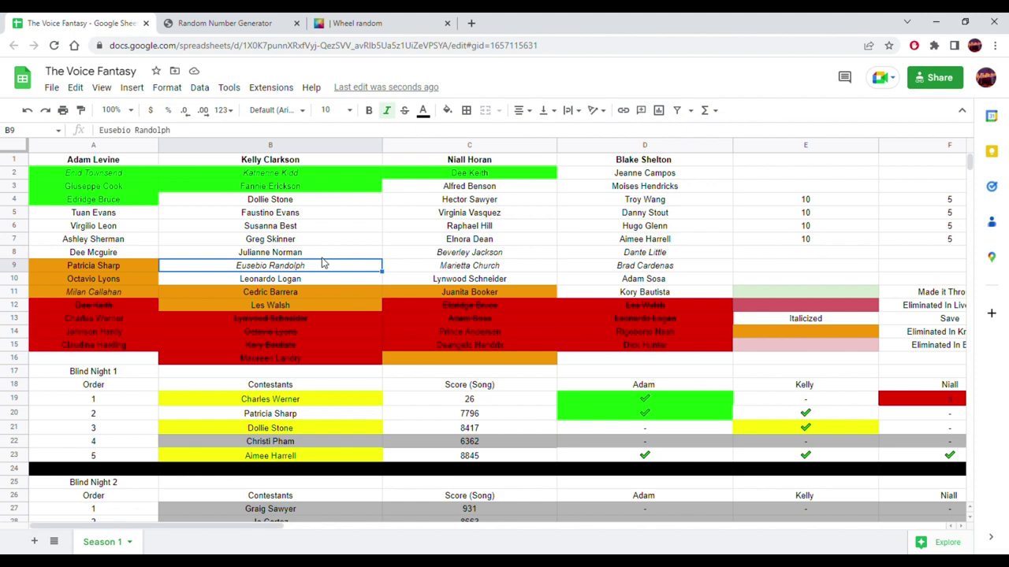
{"action": "left_click_drag", "start_coordinate": [129, 218], "coordinate": [118, 239]}
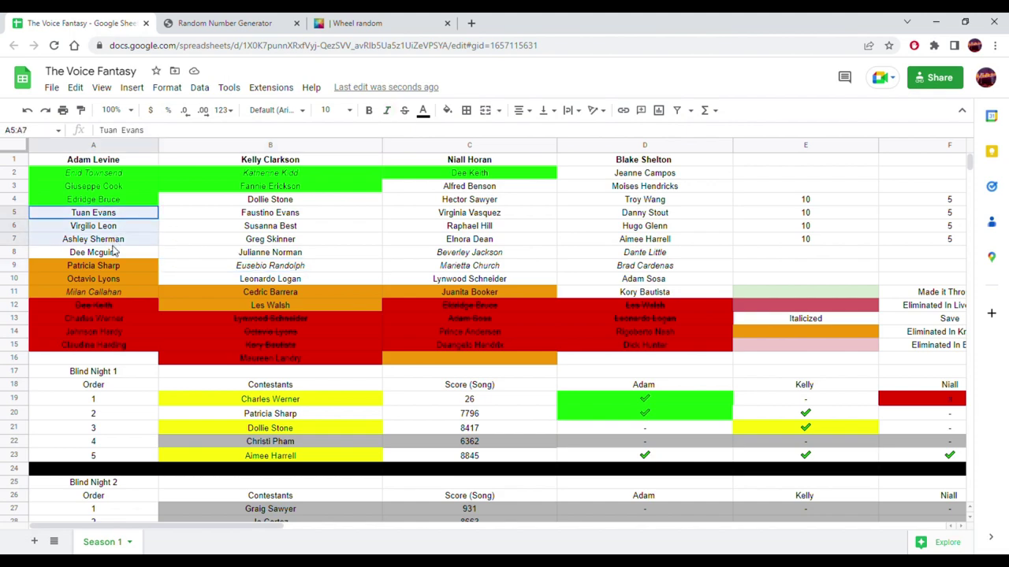
- Enter 'Knockouts 10 per episode, 2 coaches have 3 knockouts per episode' in B166
{"action": "scroll", "coordinate": [295, 262], "scroll_direction": "down", "scroll_amount": 9}
{"action": "scroll", "coordinate": [295, 261], "scroll_direction": "down", "scroll_amount": 15}
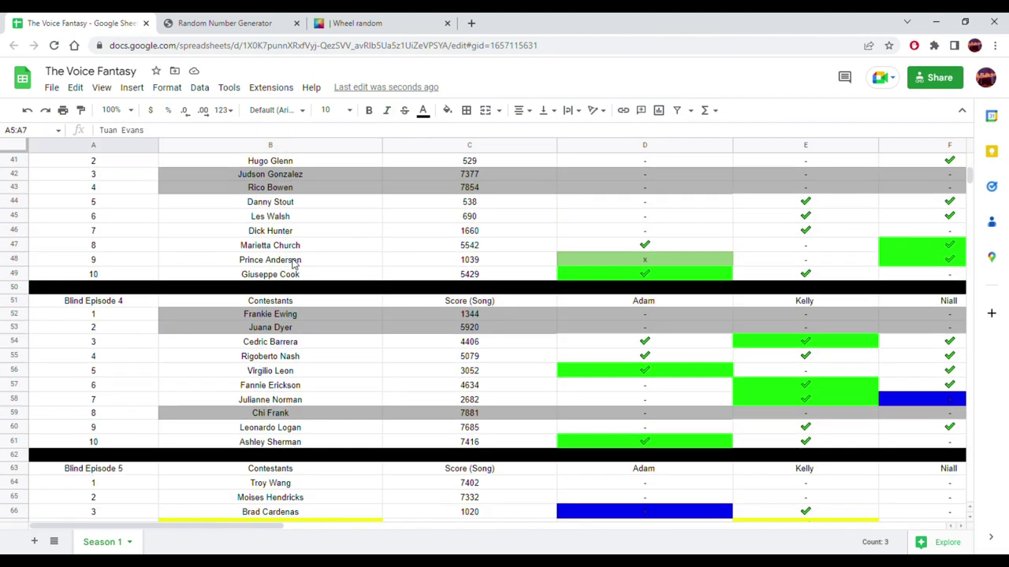
{"action": "scroll", "coordinate": [290, 269], "scroll_direction": "down", "scroll_amount": 3}
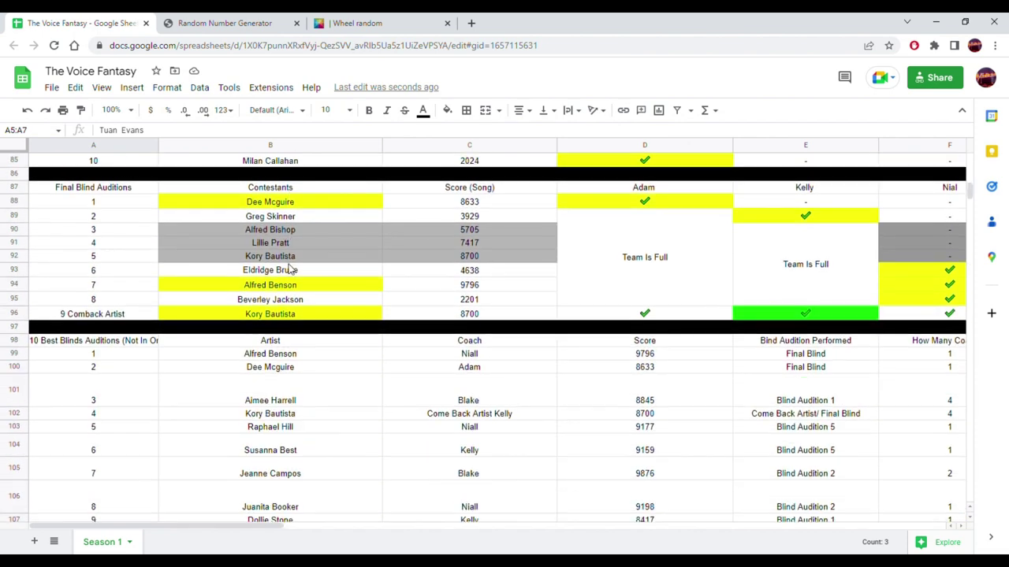
{"action": "scroll", "coordinate": [290, 269], "scroll_direction": "down", "scroll_amount": 6}
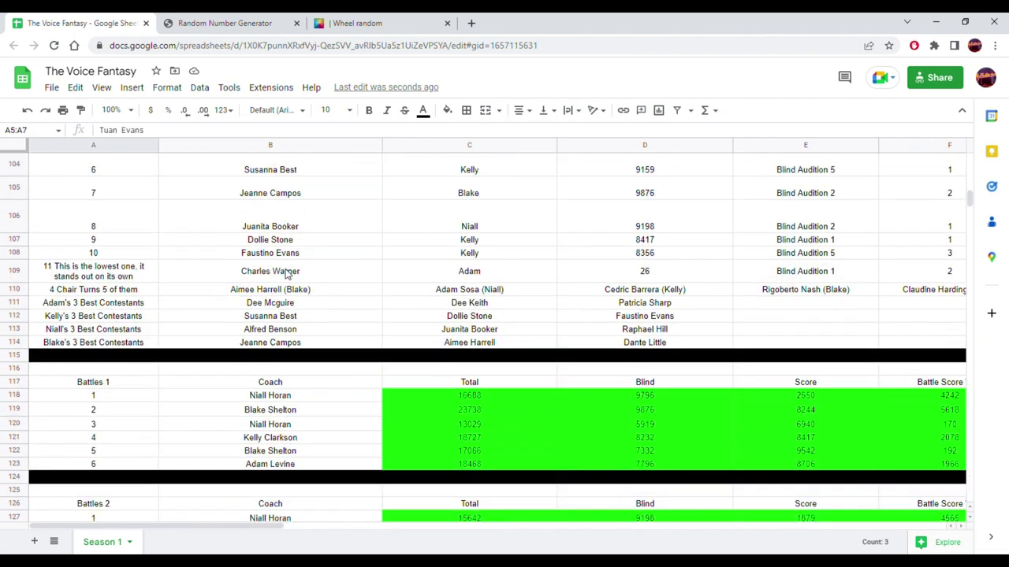
{"action": "scroll", "coordinate": [287, 273], "scroll_direction": "down", "scroll_amount": 2}
{"action": "scroll", "coordinate": [288, 273], "scroll_direction": "down", "scroll_amount": 4}
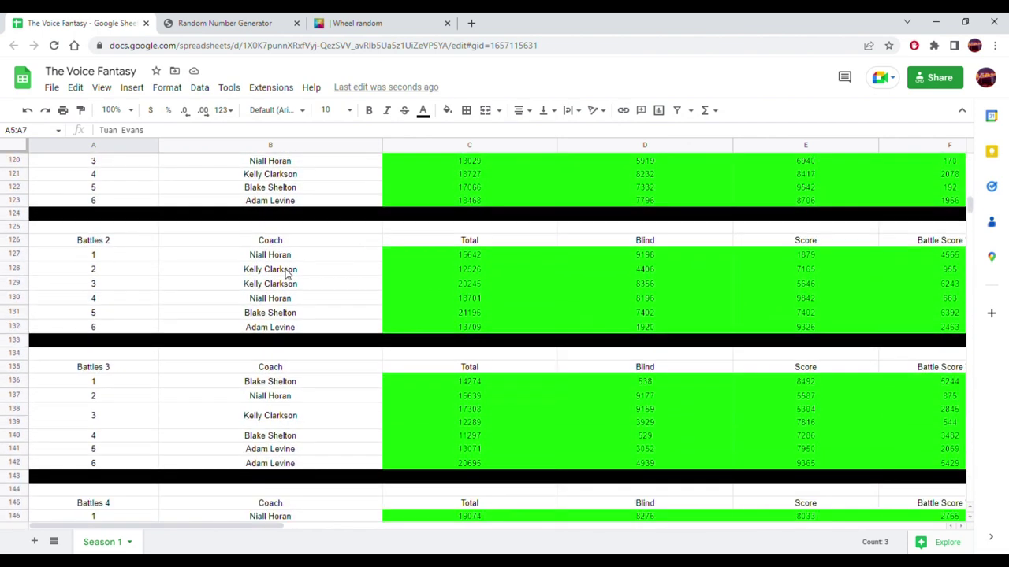
{"action": "scroll", "coordinate": [288, 273], "scroll_direction": "down", "scroll_amount": 12}
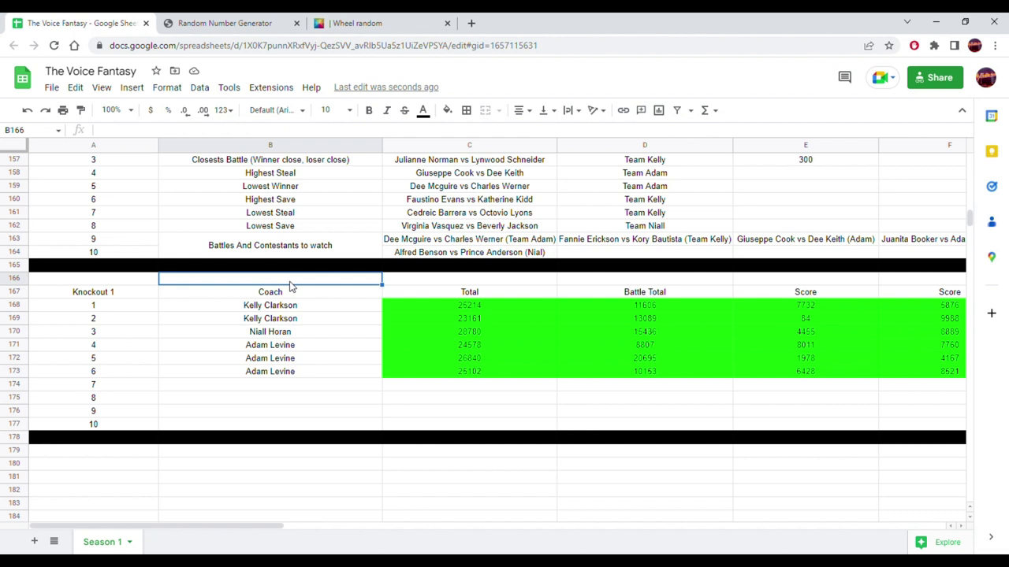
{"action": "type", "text": "Kri"}
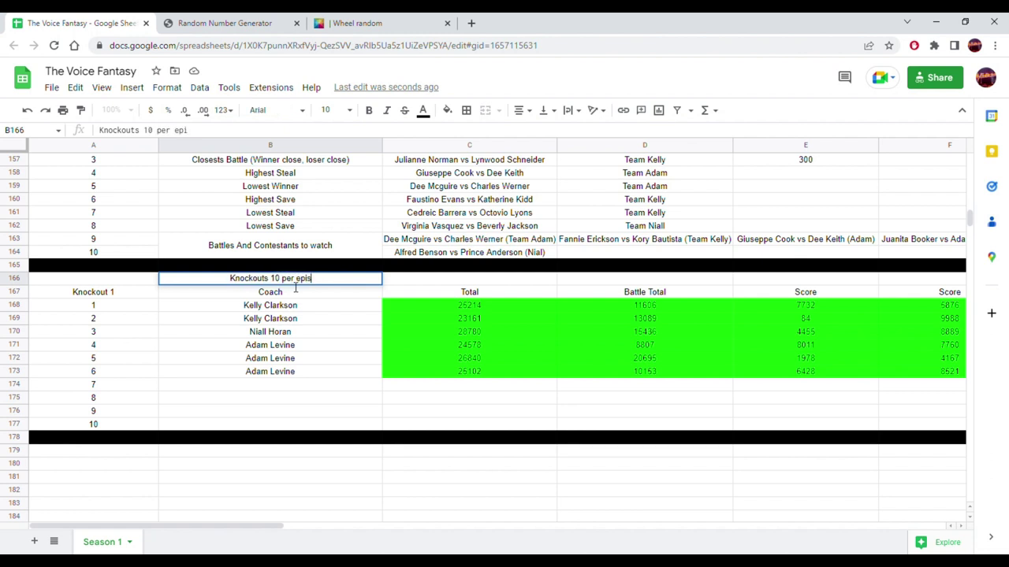
{"action": "type", "text": "es have 3 that"}
{"action": "key", "text": "BackSpace"}
{"action": "key", "text": "BackSpace"}
{"action": "key", "text": "BackSpace"}
{"action": "key", "text": "BackSpace"}
{"action": "key", "text": "BackSpace"}
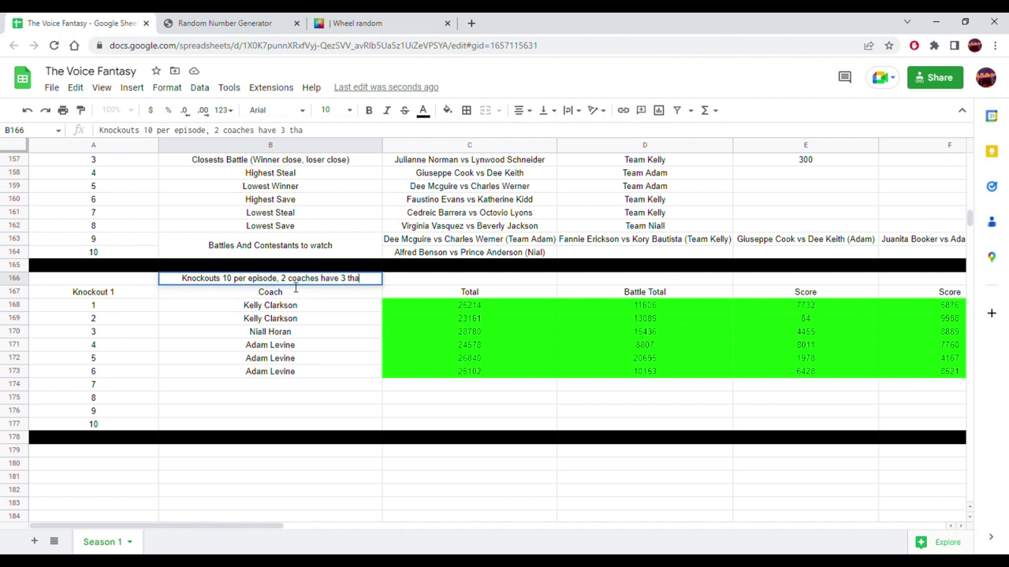
{"action": "type", "text": "knok"}
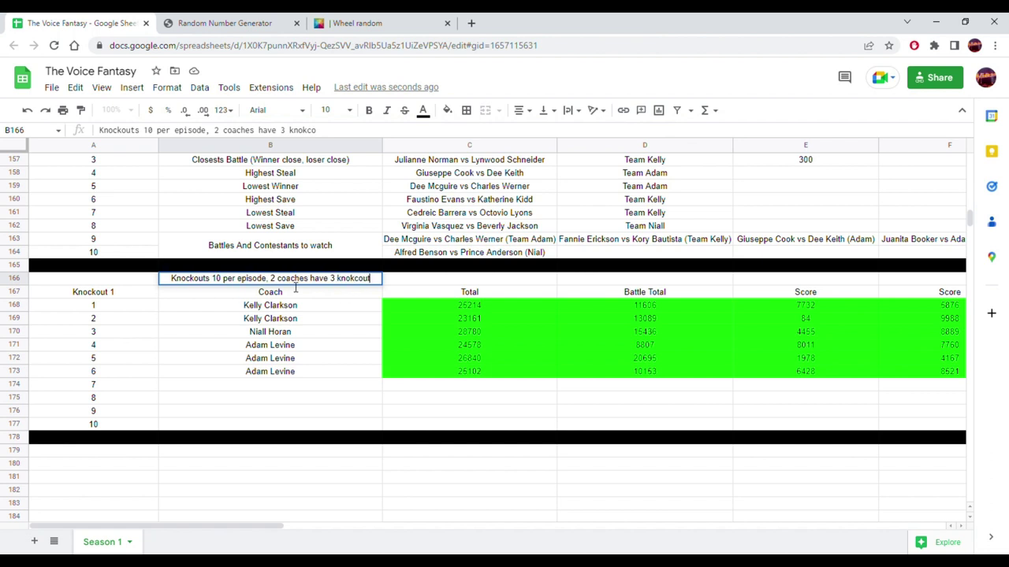
{"action": "key", "text": "BackSpace"}
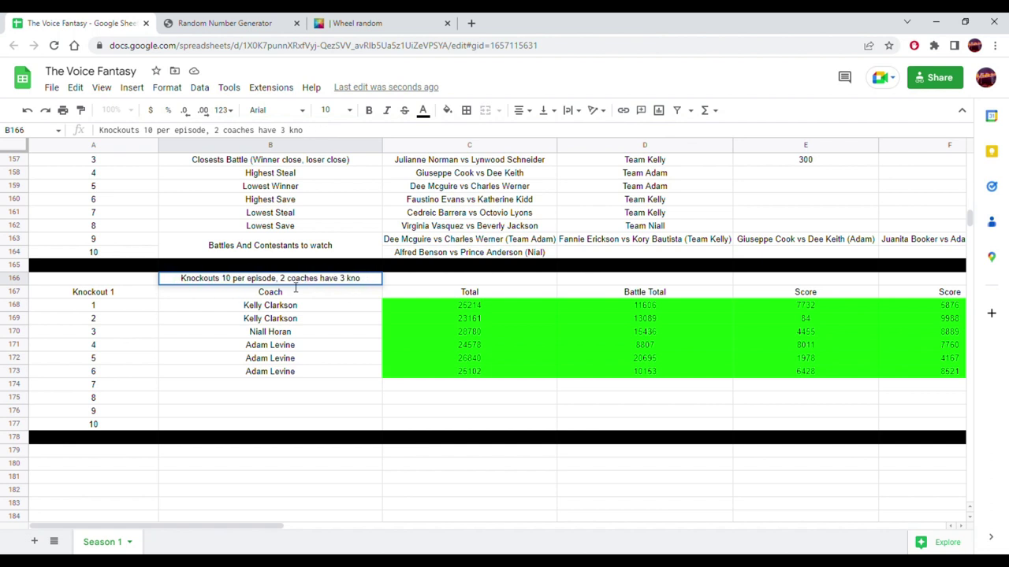
{"action": "type", "text": "ckouts per"}
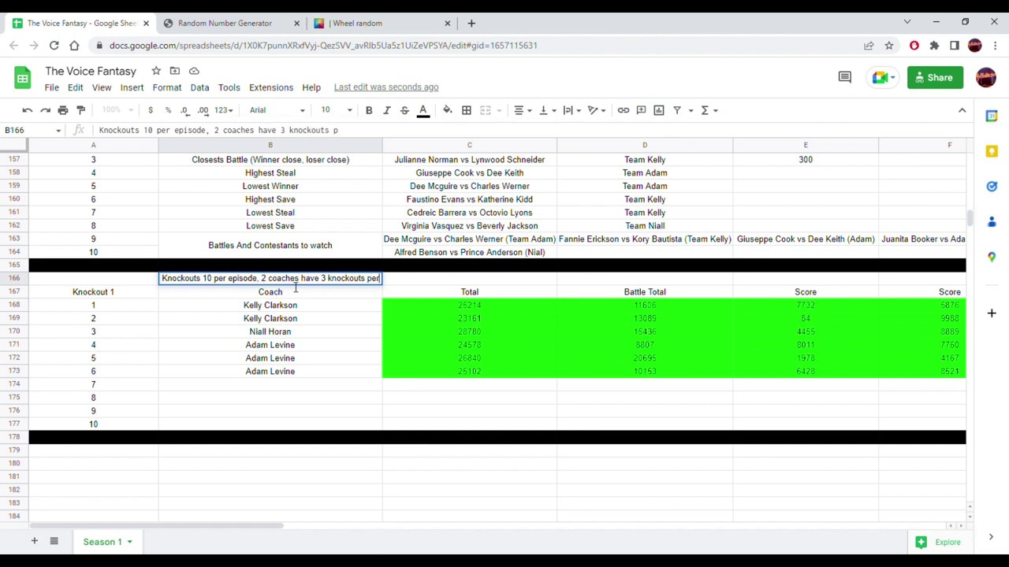
{"action": "type", "text": " episode"}
{"action": "key", "text": "Return"}
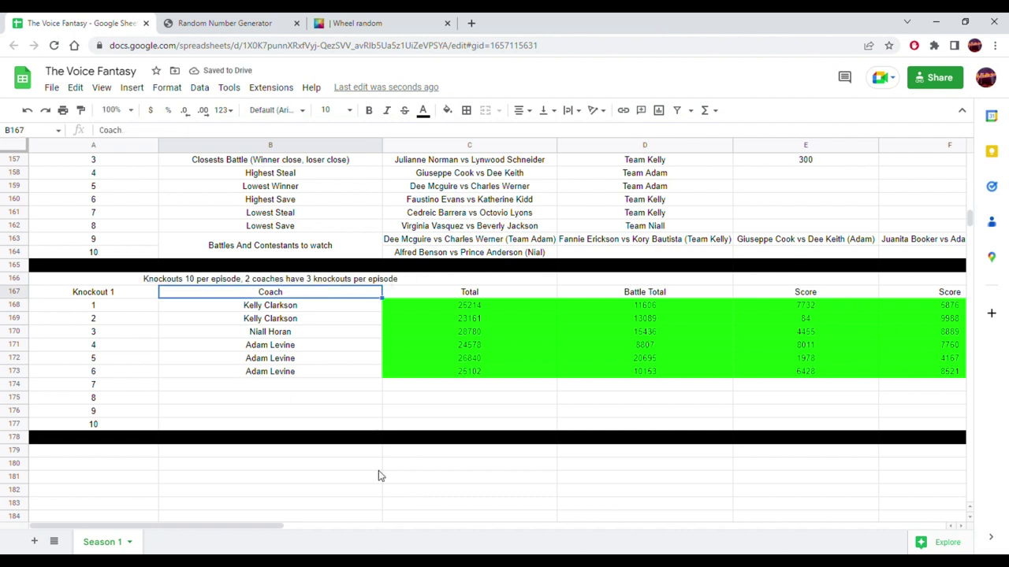
- Select Adam Levine, the last Knockout 1 coach, and return to the randomizer tabs
{"action": "left_click", "coordinate": [318, 373]}
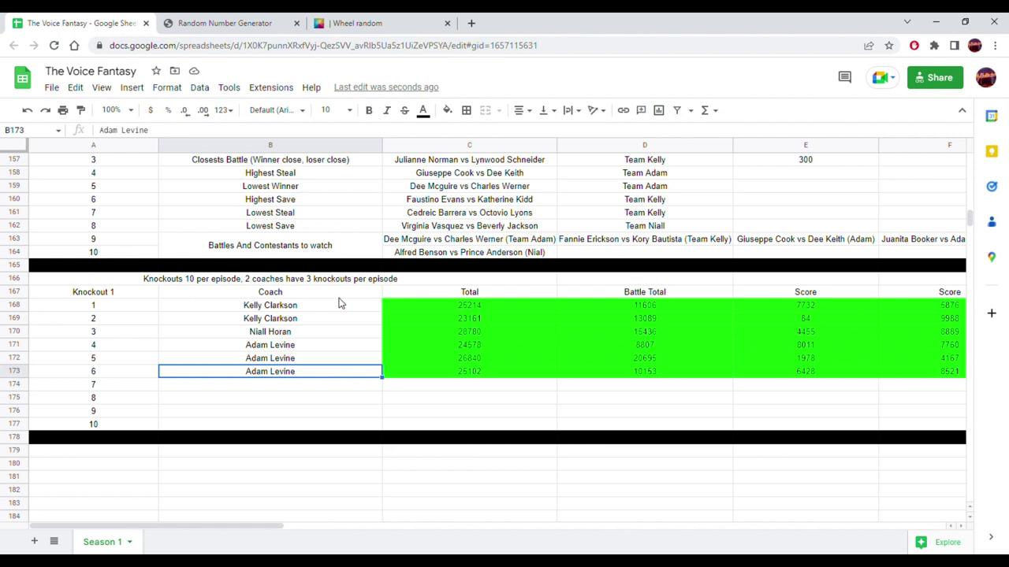
{"action": "scroll", "coordinate": [336, 306], "scroll_direction": "up", "scroll_amount": 5}
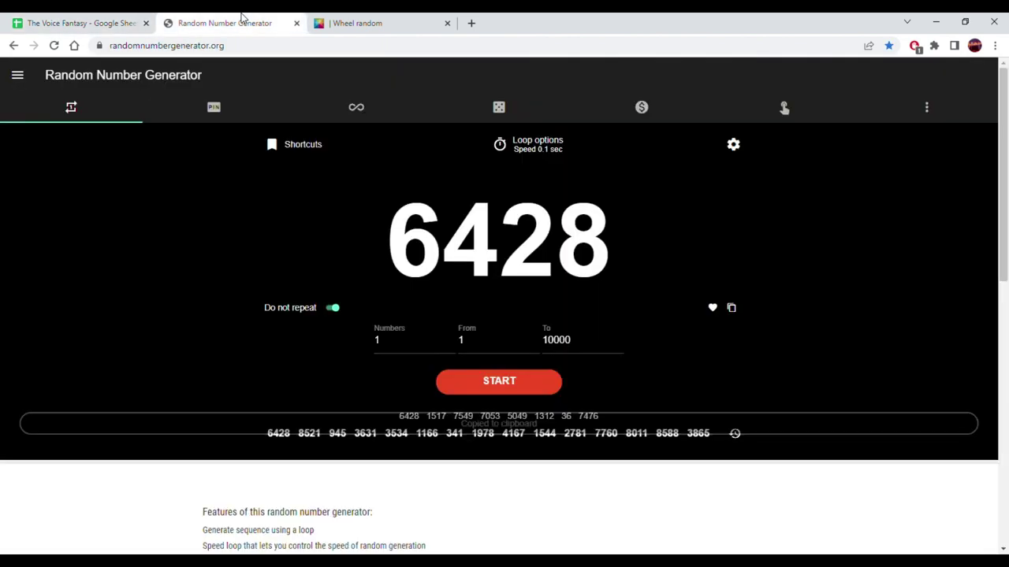
{"action": "left_click", "coordinate": [244, 23]}
{"action": "left_click", "coordinate": [364, 23]}
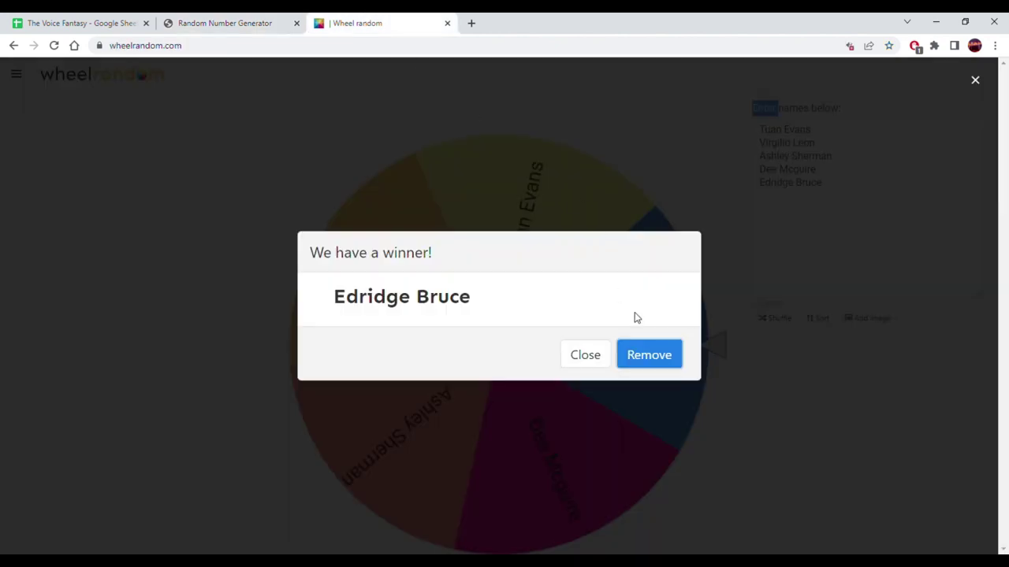
{"action": "left_click", "coordinate": [654, 358]}
{"action": "left_click_drag", "start_coordinate": [776, 233], "coordinate": [678, 118]}
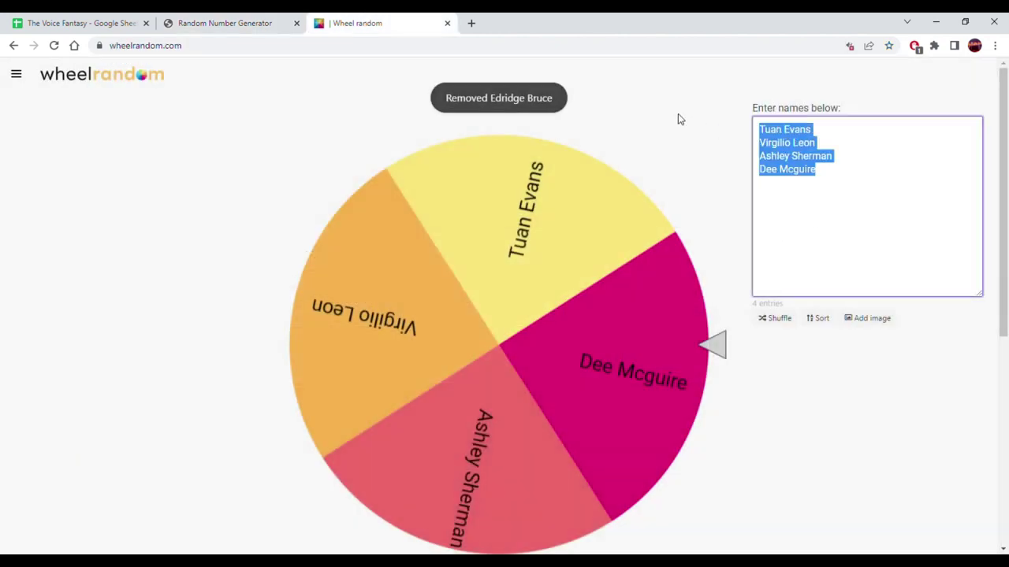
{"action": "type", "text": "K"}
{"action": "key", "text": "Return"}
{"action": "type", "text": "N"}
{"action": "key", "text": "Return"}
{"action": "type", "text": "B"}
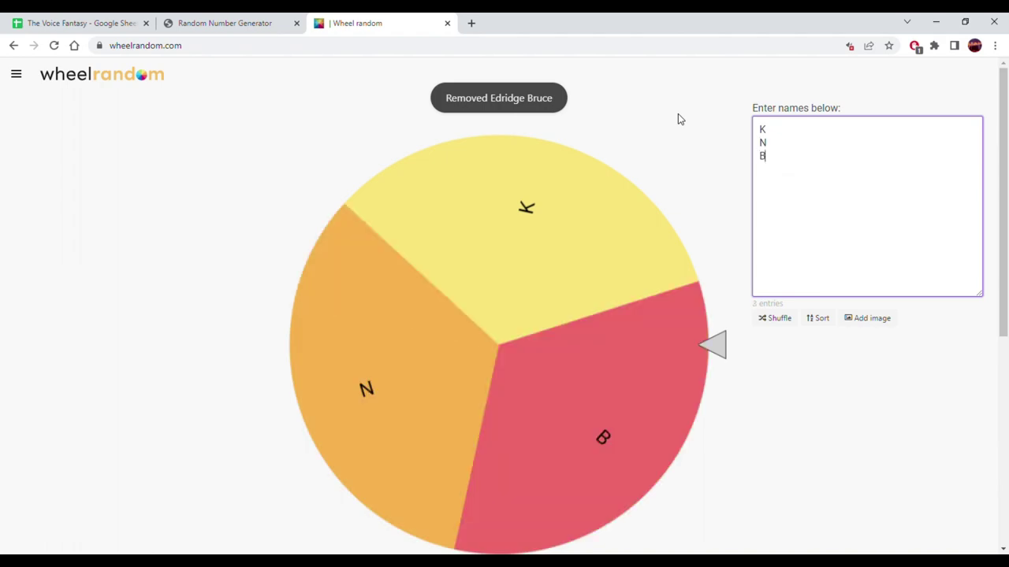
{"action": "left_click", "coordinate": [111, 19]}
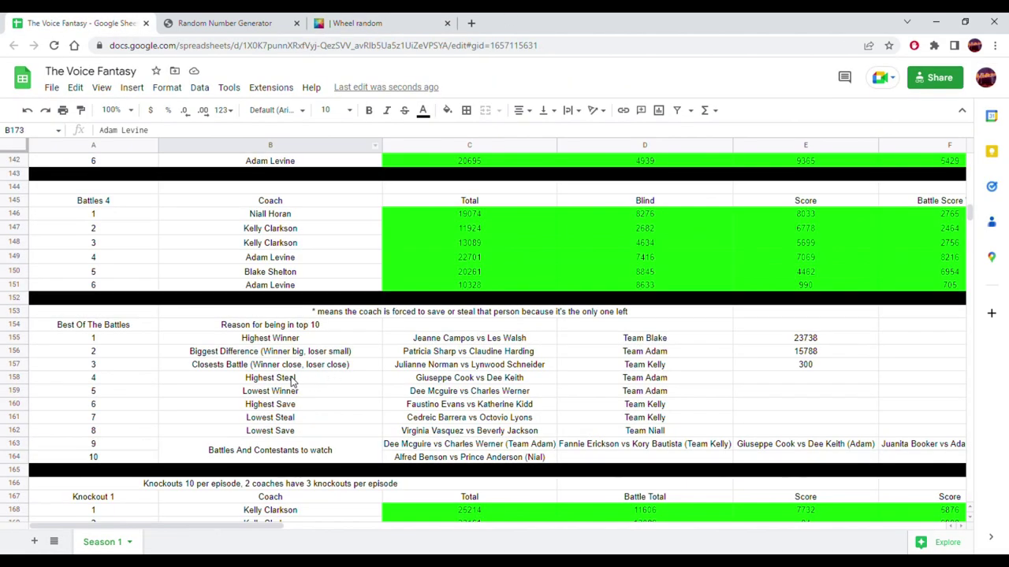
- Enter 'Adam cannot have anymore knockouts tonight' in B179 below the Knockout 1 table
{"action": "scroll", "coordinate": [315, 394], "scroll_direction": "down", "scroll_amount": 5}
{"action": "left_click", "coordinate": [284, 424]}
{"action": "type", "text": "t"}
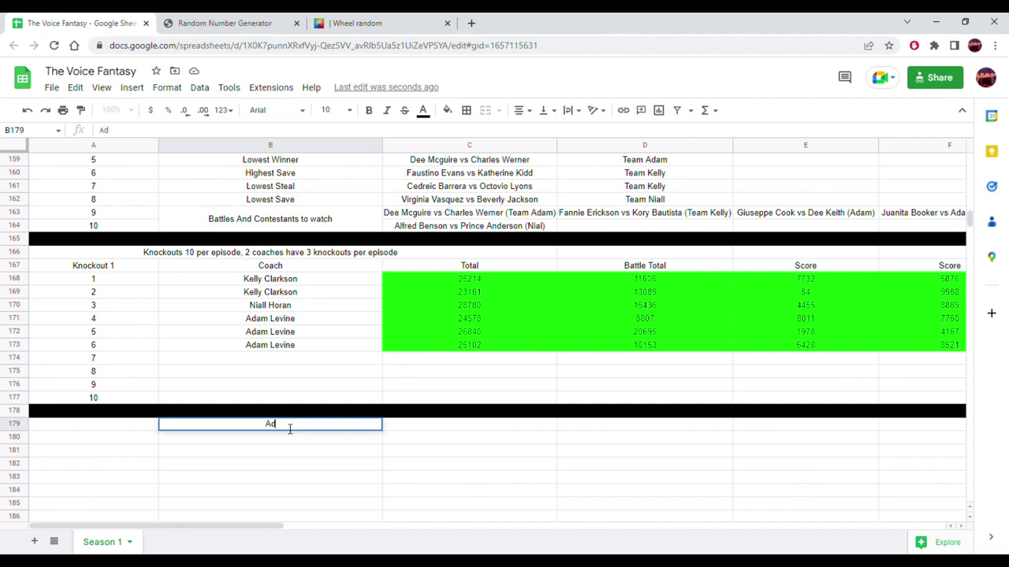
{"action": "type", "text": "dam cannot have anymore"}
{"action": "type", "text": " kno"}
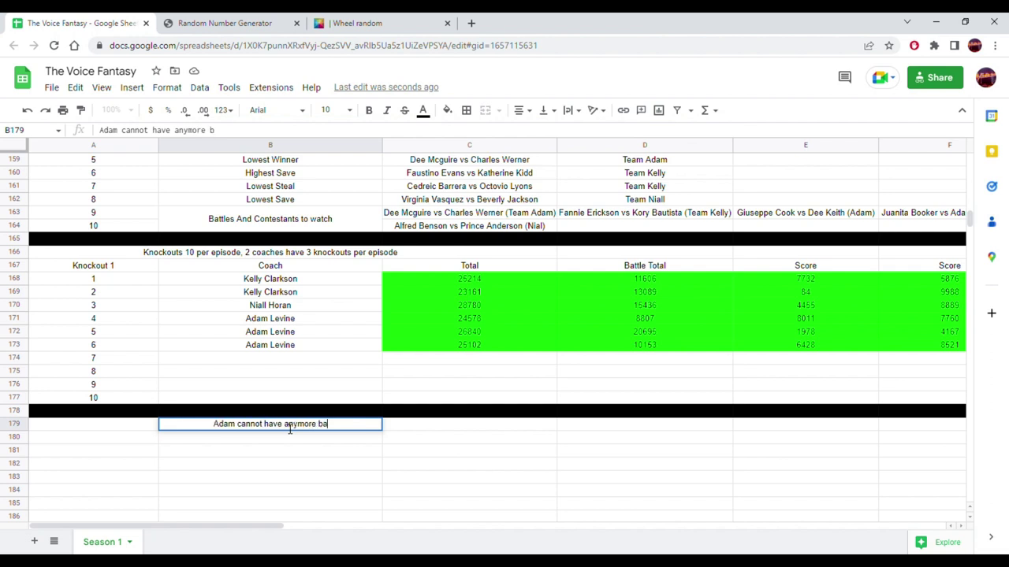
{"action": "type", "text": "cko"}
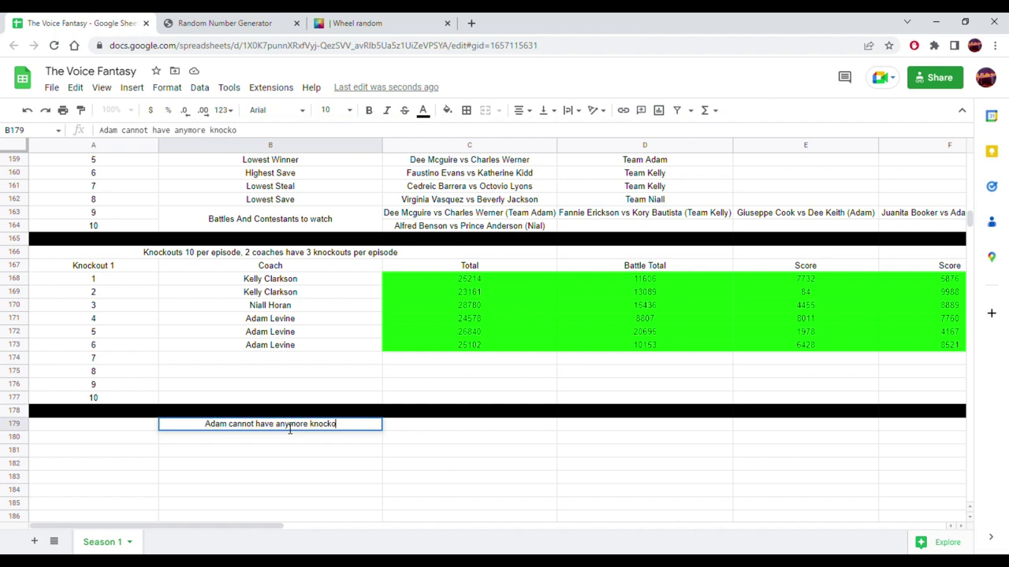
{"action": "type", "text": "uts tonight"}
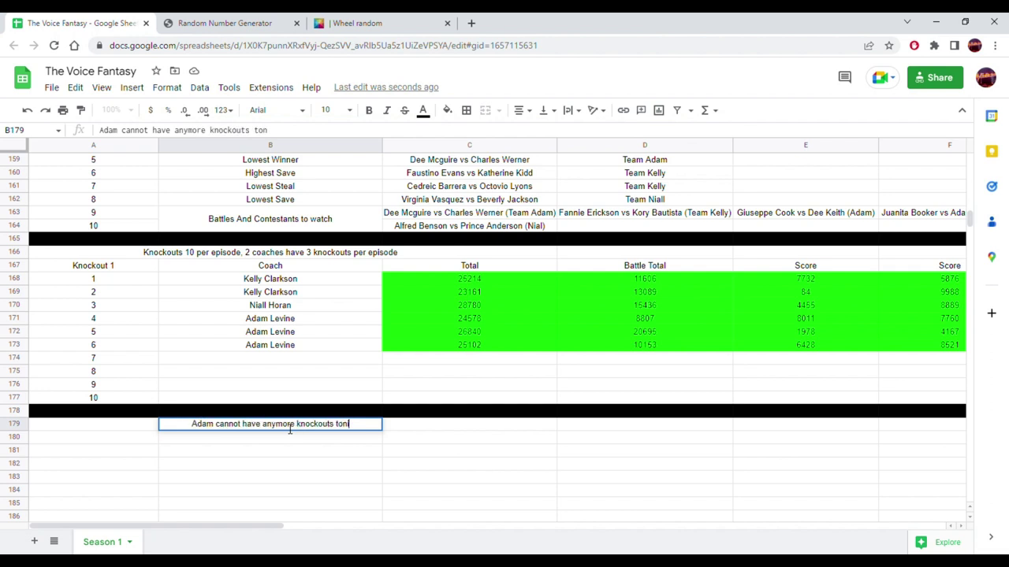
{"action": "key", "text": "Return"}
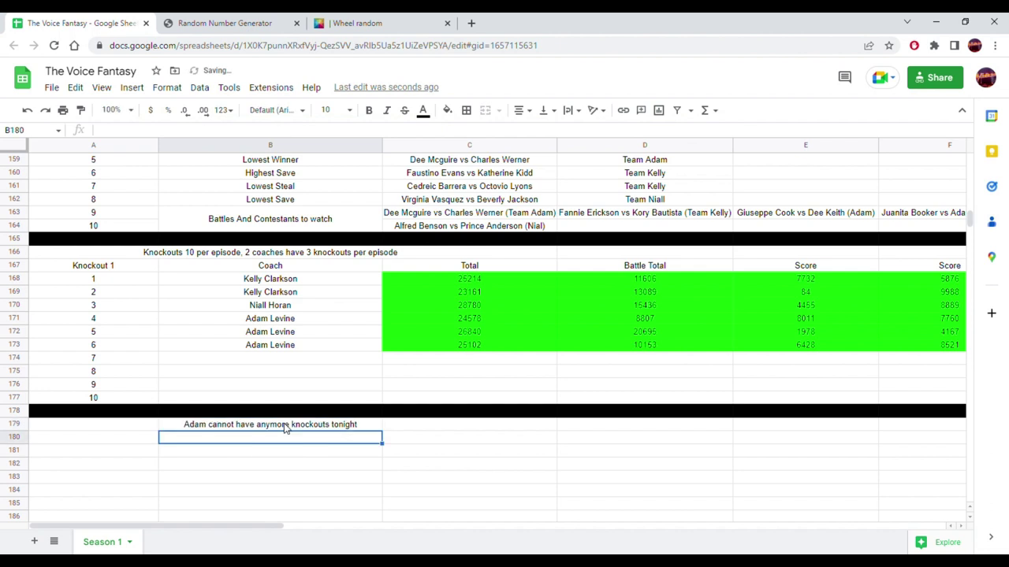
{"action": "left_click", "coordinate": [384, 29]}
- Spin the K, N and B coach wheel, which lands on K
{"action": "left_click", "coordinate": [477, 361]}
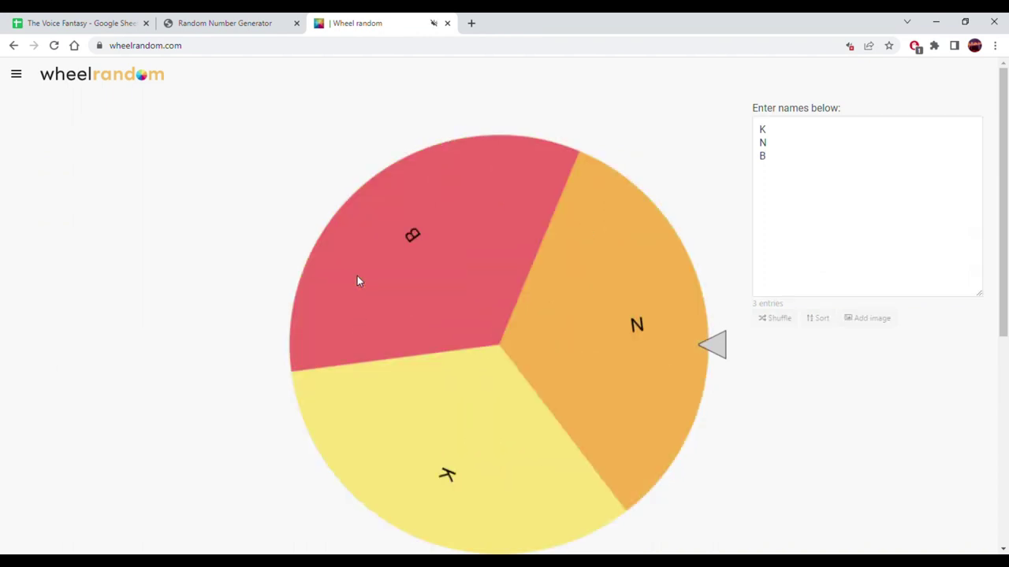
{"action": "left_click", "coordinate": [83, 23]}
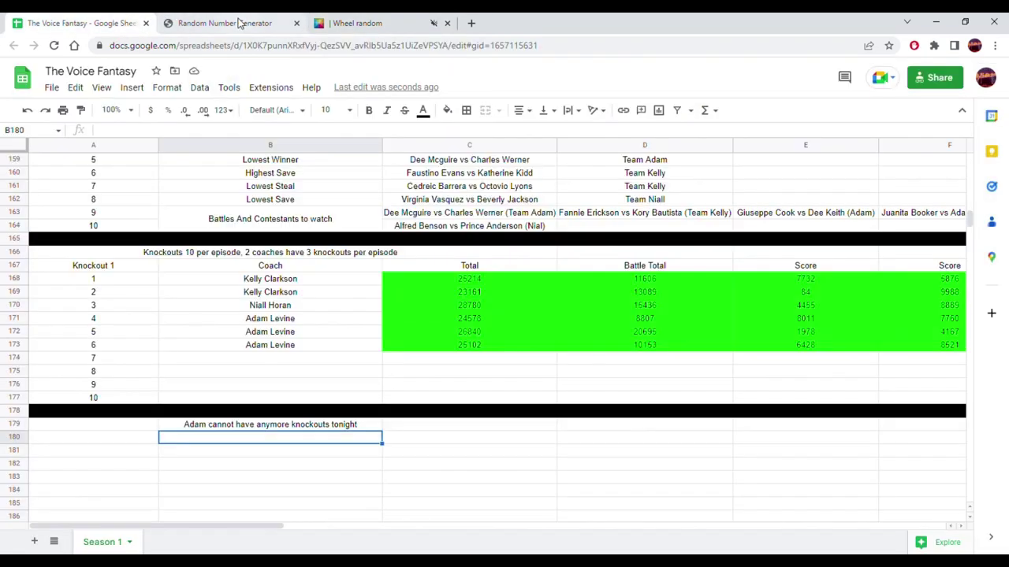
{"action": "left_click", "coordinate": [360, 23]}
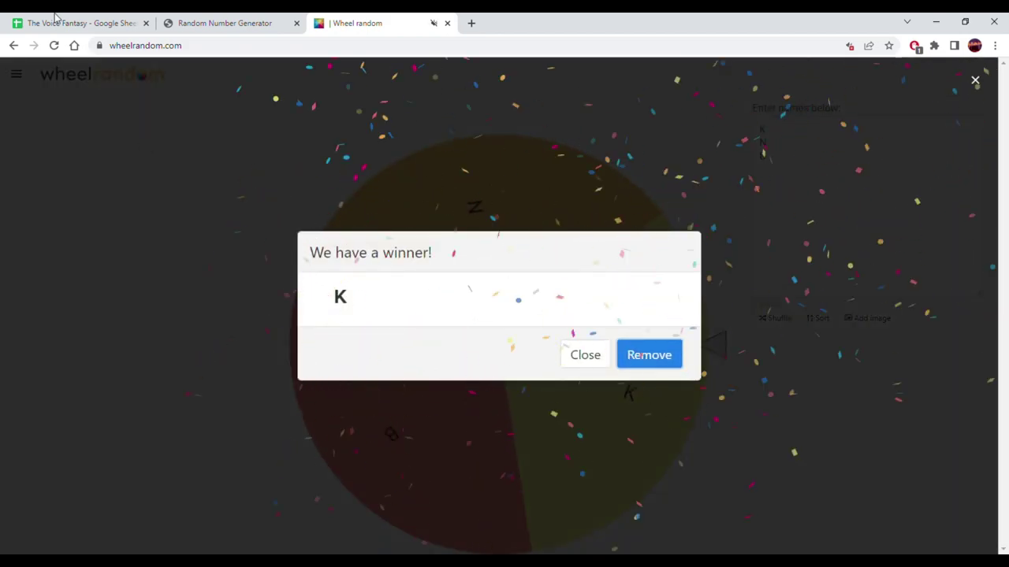
{"action": "left_click", "coordinate": [57, 17]}
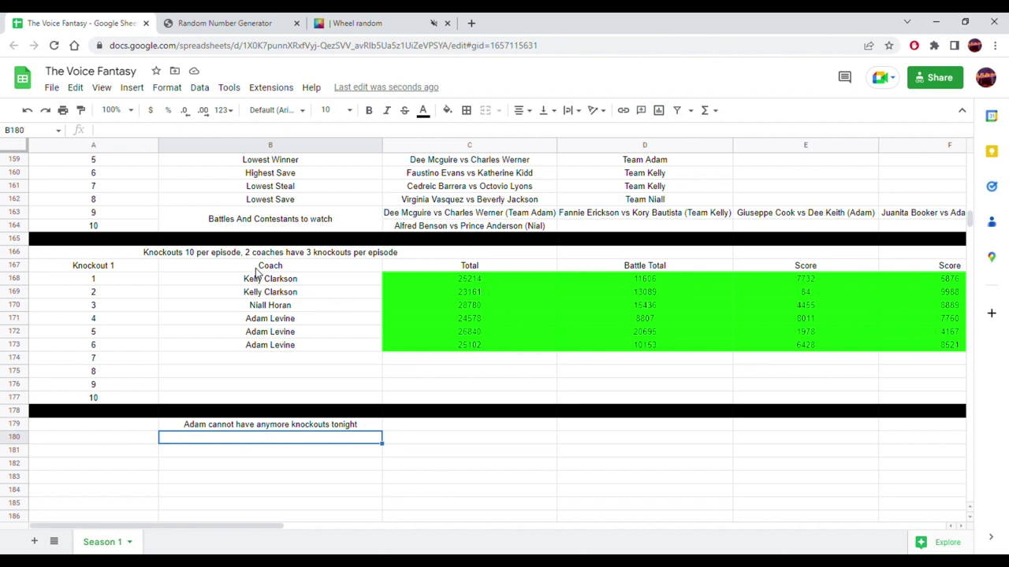
- Paste Kelly Clarkson into B174 as knockout 7's coach and remove K from the wheel
{"action": "left_click", "coordinate": [268, 293]}
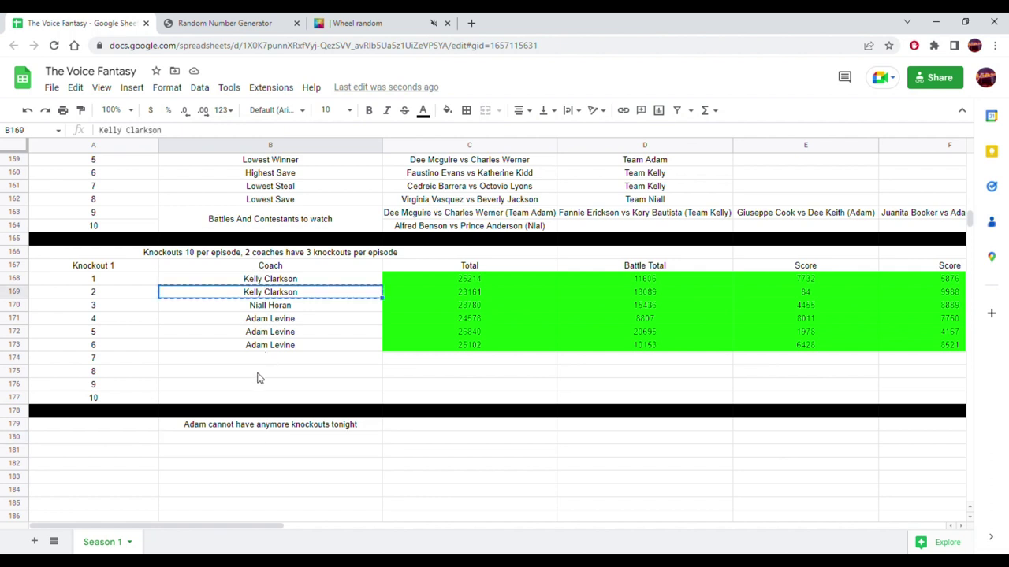
{"action": "left_click", "coordinate": [266, 360]}
{"action": "type", "text": "Kelly Clarkson"}
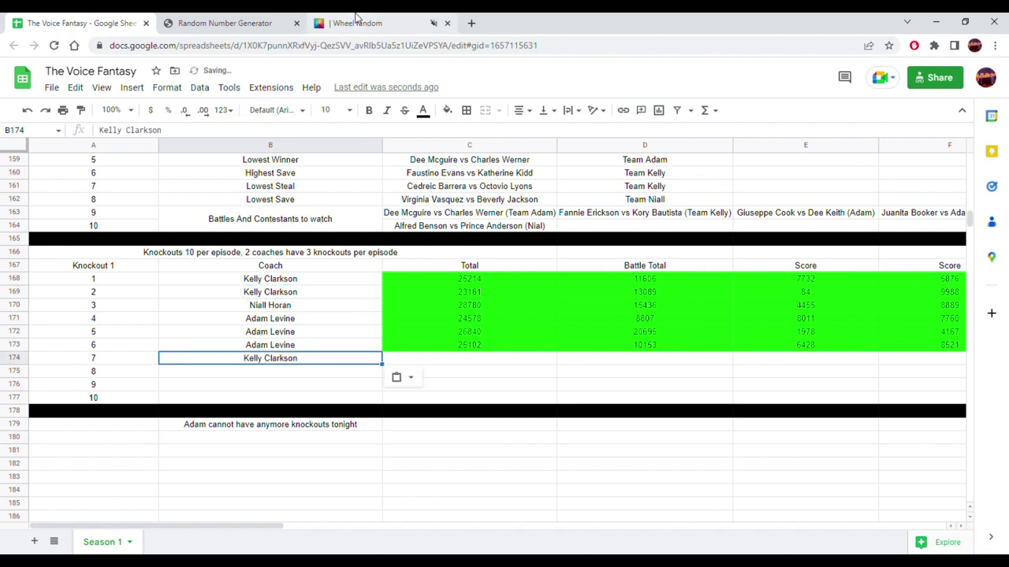
{"action": "left_click", "coordinate": [354, 23]}
{"action": "left_click", "coordinate": [667, 358]}
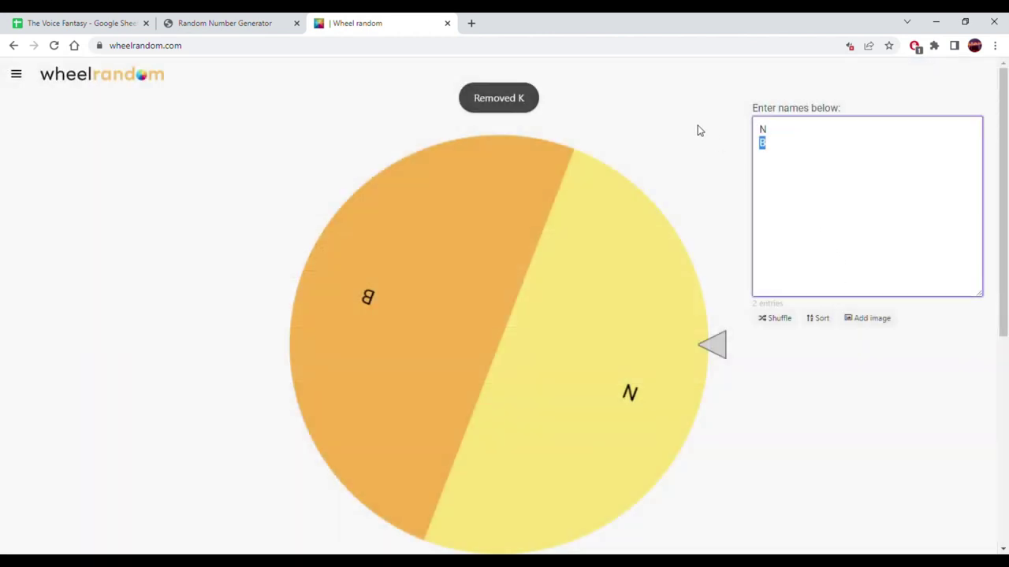
- Scroll to the top and select names in Kelly Clarkson's roster
{"action": "left_click", "coordinate": [79, 23]}
{"action": "scroll", "coordinate": [173, 360], "scroll_direction": "up", "scroll_amount": 7}
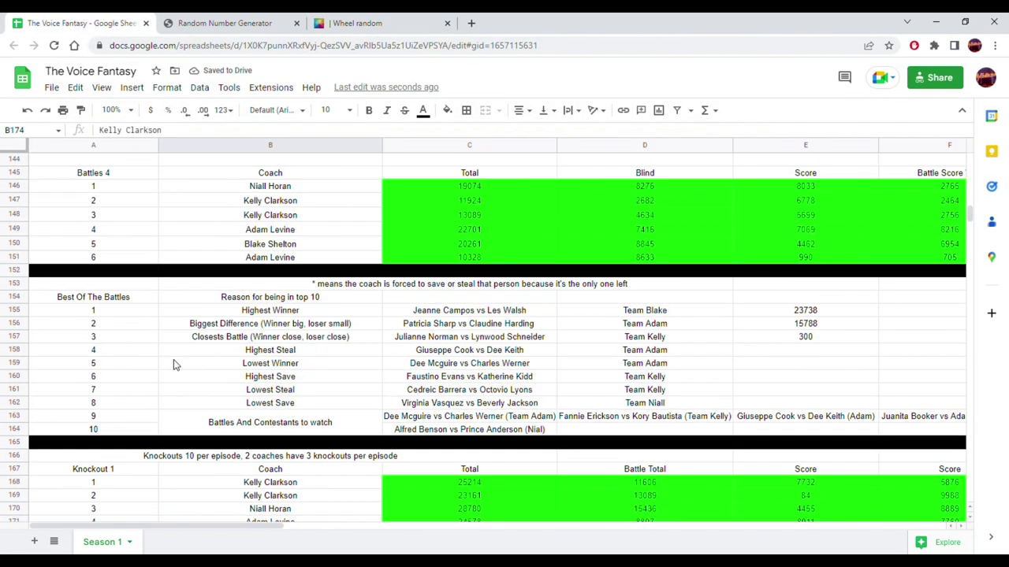
{"action": "scroll", "coordinate": [175, 364], "scroll_direction": "up", "scroll_amount": 15}
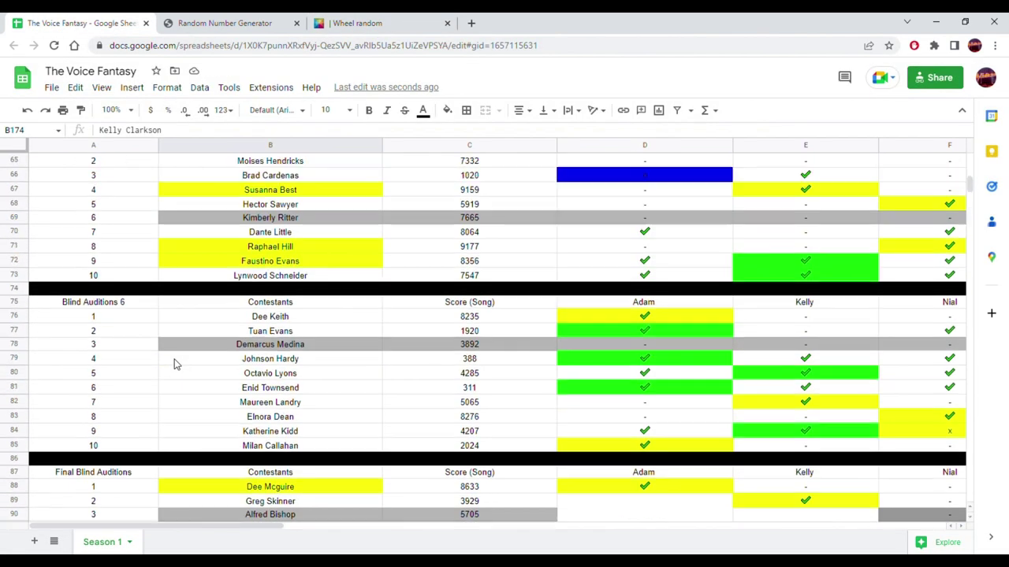
{"action": "scroll", "coordinate": [175, 364], "scroll_direction": "up", "scroll_amount": 12}
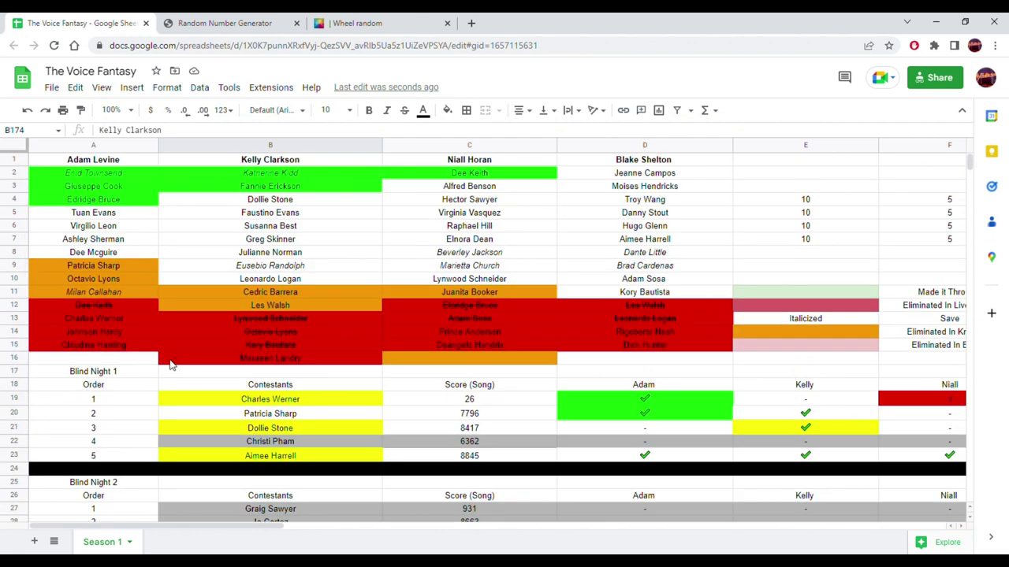
{"action": "left_click_drag", "start_coordinate": [299, 203], "coordinate": [286, 242]}
- Replace the wheel's N and B entries with 2, 2 and 3, then spin it
{"action": "left_click", "coordinate": [370, 22]}
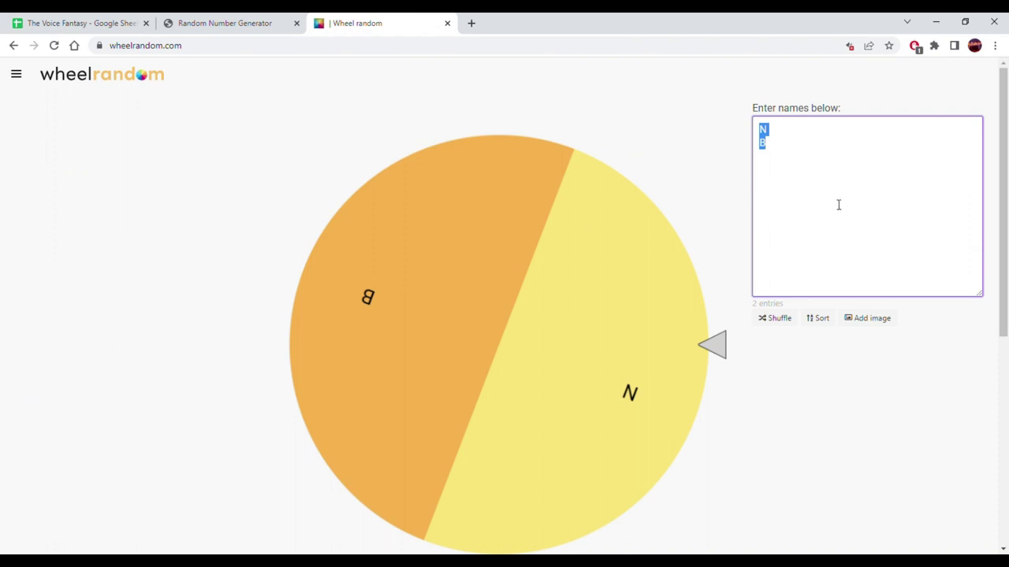
{"action": "type", "text": "2 "}
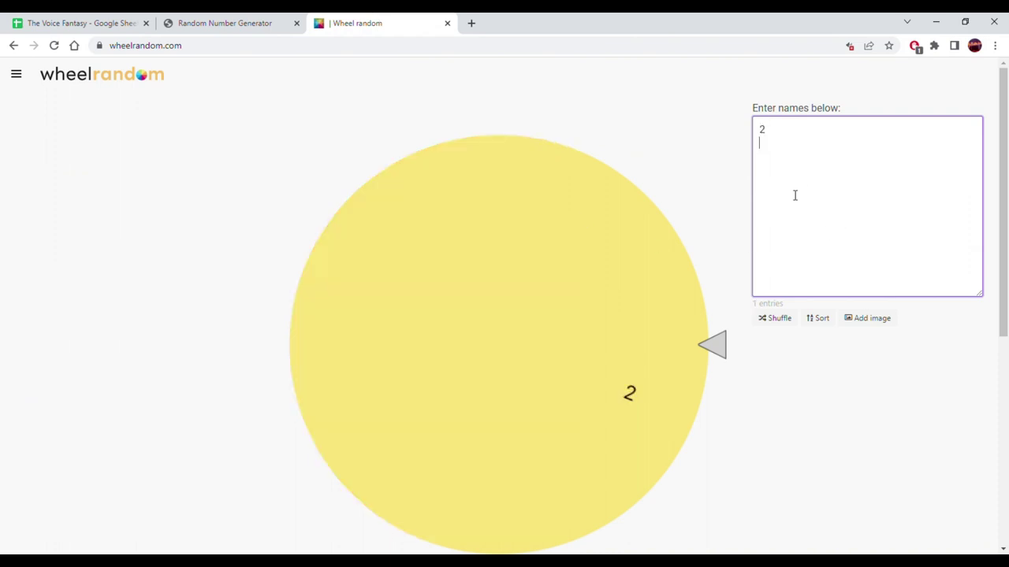
{"action": "type", "text": "2"}
{"action": "key", "text": "Return"}
{"action": "type", "text": "3"}
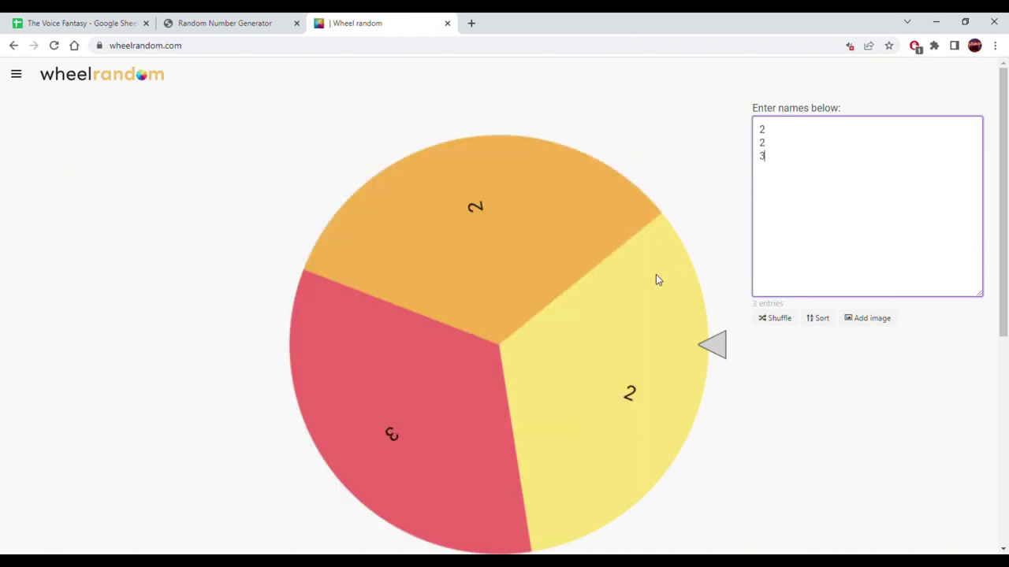
{"action": "left_click", "coordinate": [620, 295]}
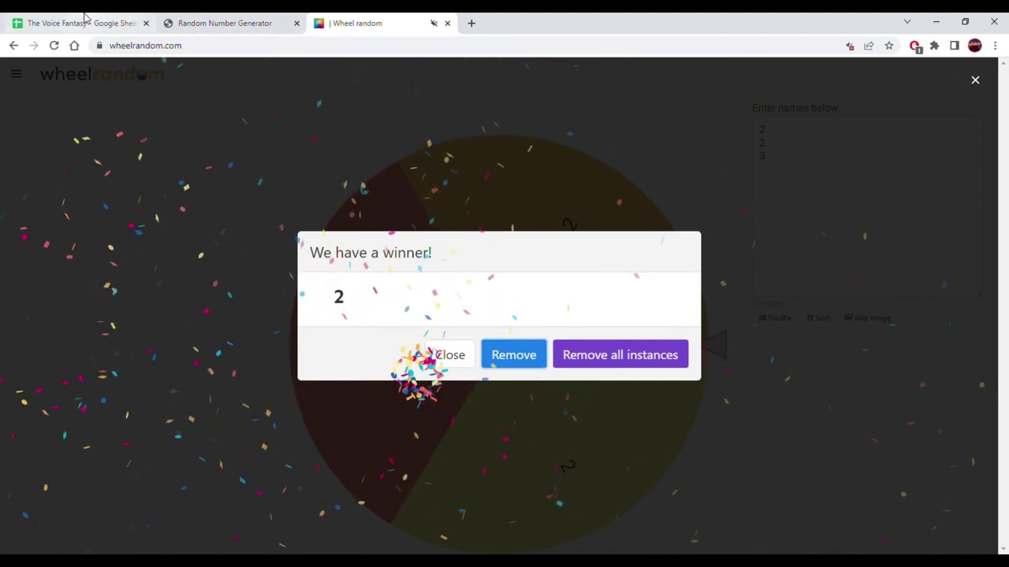
{"action": "left_click", "coordinate": [84, 19]}
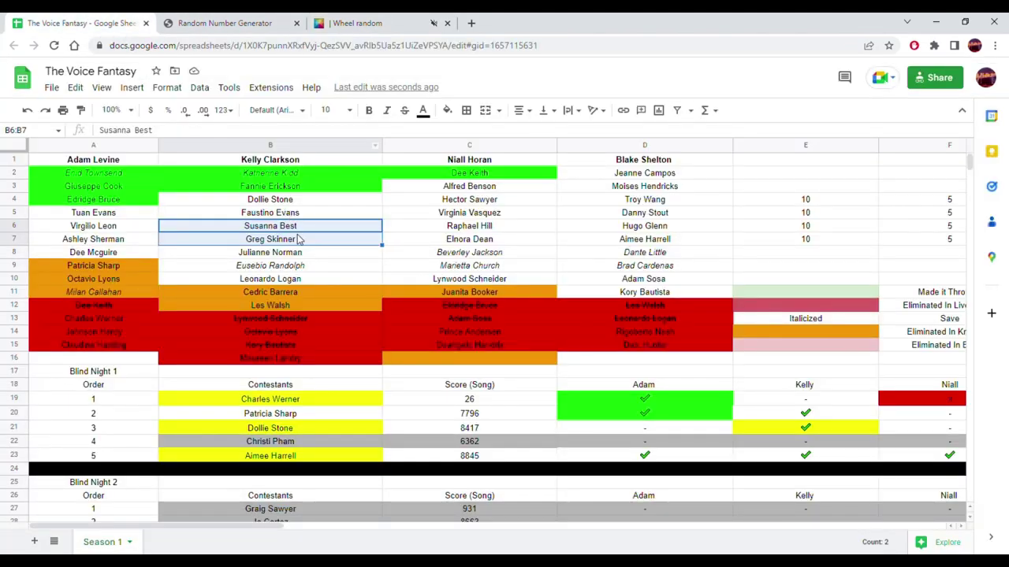
{"action": "scroll", "coordinate": [293, 209], "scroll_direction": "down", "scroll_amount": 10}
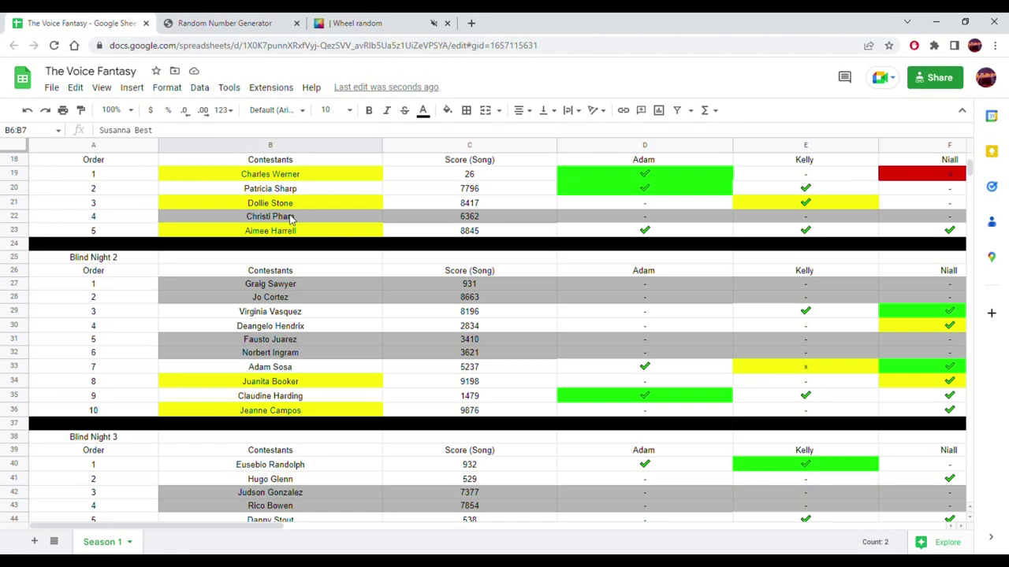
{"action": "scroll", "coordinate": [291, 219], "scroll_direction": "up", "scroll_amount": 10}
{"action": "left_click_drag", "start_coordinate": [301, 201], "coordinate": [289, 283]}
{"action": "key", "text": "ctrl+c"}
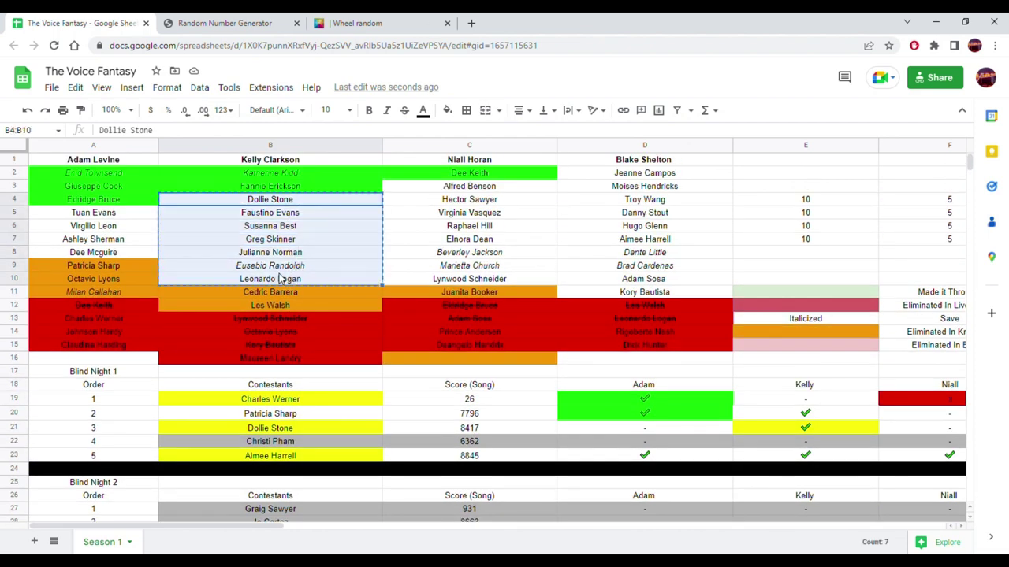
{"action": "left_click", "coordinate": [367, 19]}
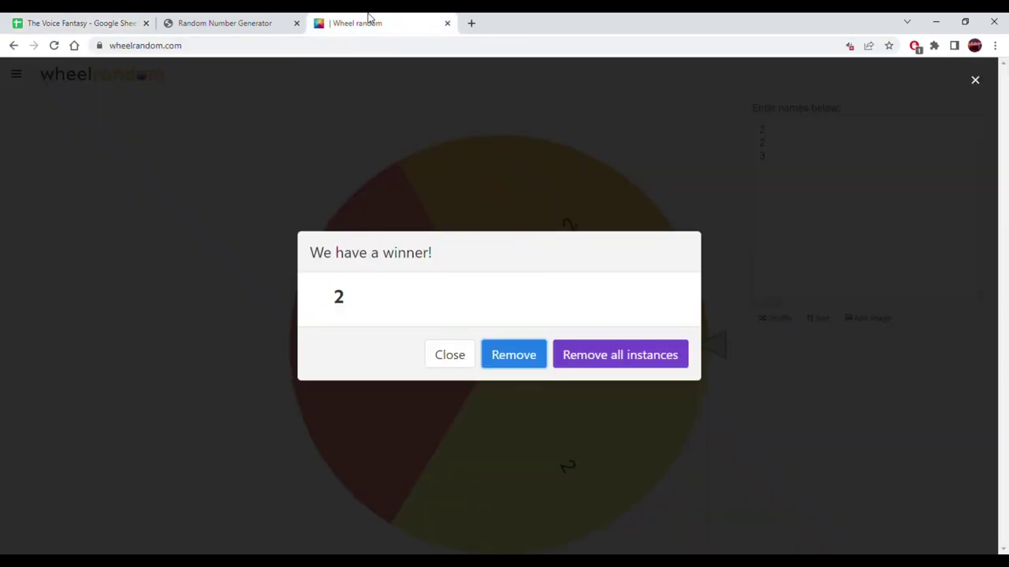
- Remove every 2 from the wheel, paste in Kelly's seven contestants, and spin it
{"action": "left_click", "coordinate": [226, 17]}
{"action": "left_click", "coordinate": [93, 19]}
{"action": "left_click", "coordinate": [243, 19]}
{"action": "left_click", "coordinate": [389, 18]}
{"action": "left_click", "coordinate": [636, 354]}
{"action": "key", "text": "ctrl+v"}
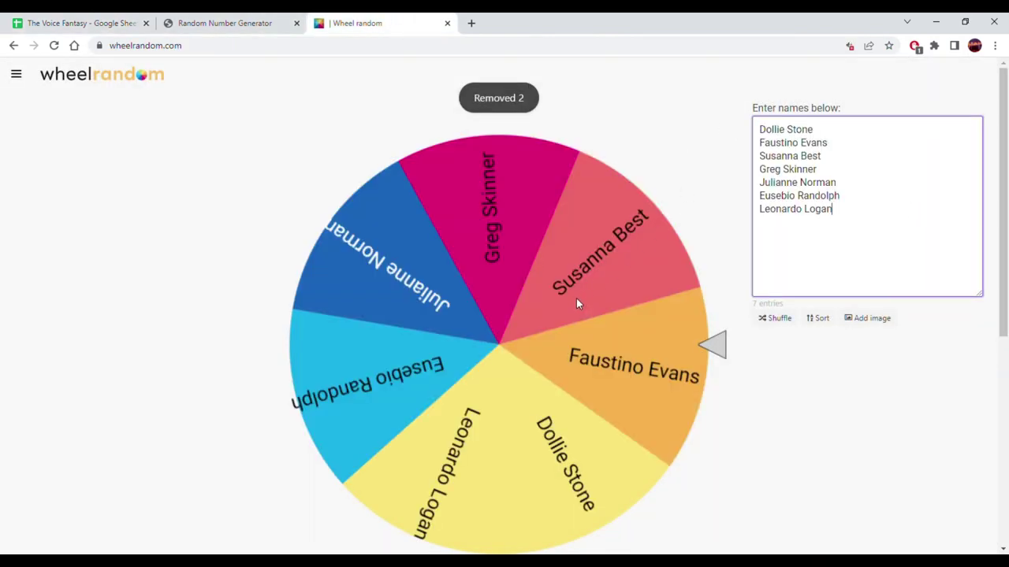
{"action": "left_click", "coordinate": [567, 300]}
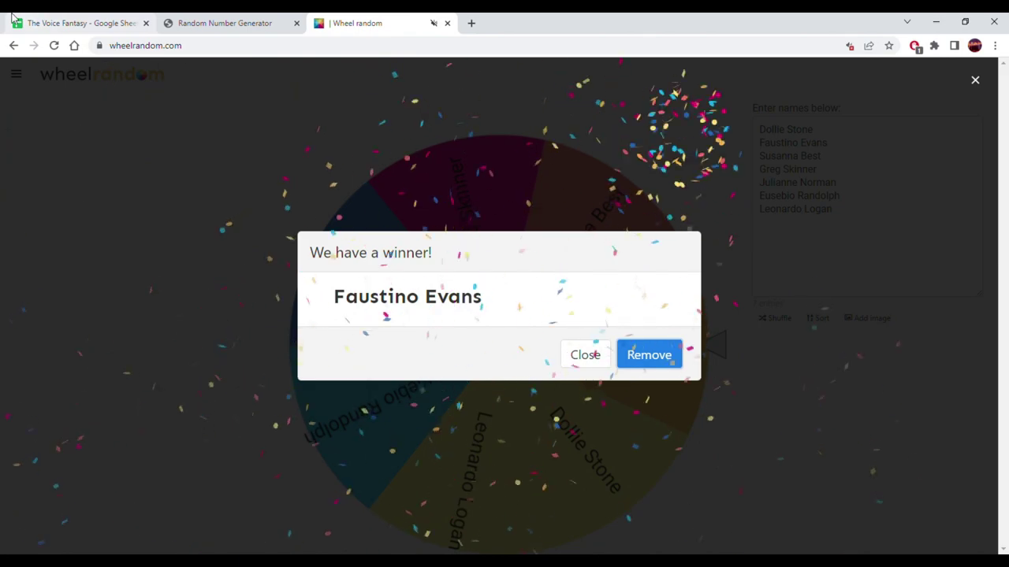
{"action": "left_click", "coordinate": [17, 19]}
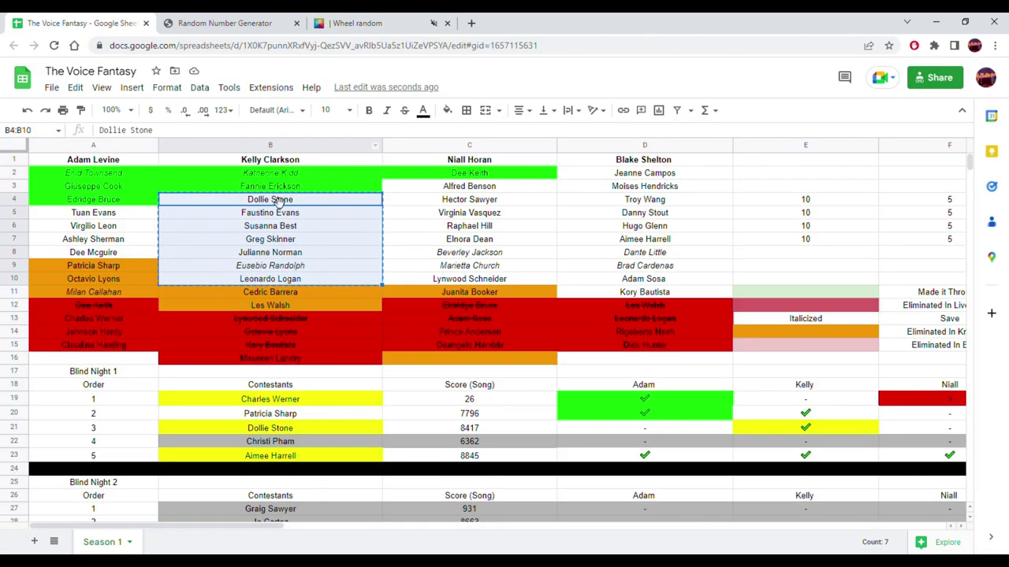
{"action": "left_click", "coordinate": [282, 222]}
{"action": "scroll", "coordinate": [418, 282], "scroll_direction": "down", "scroll_amount": 6}
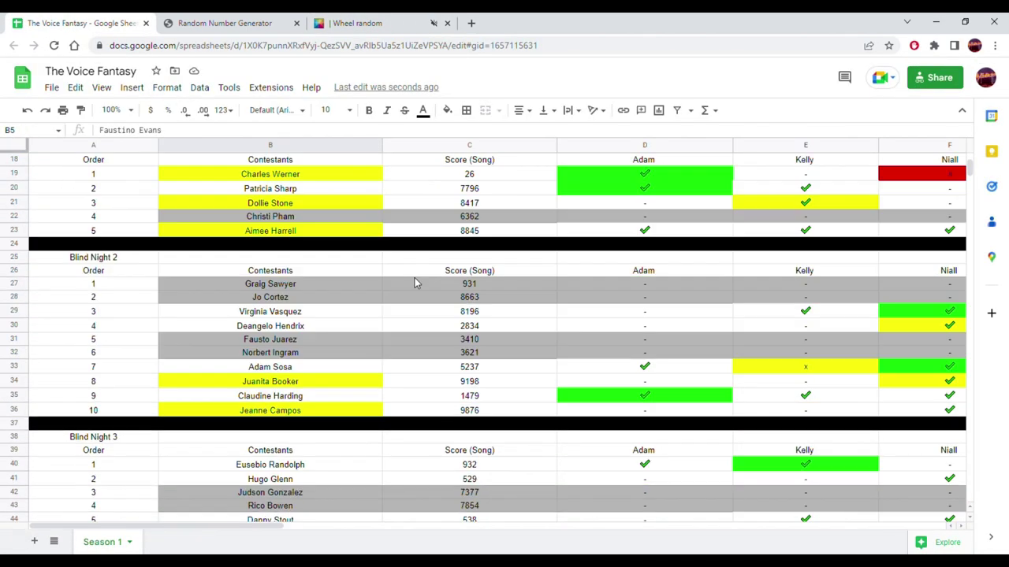
{"action": "scroll", "coordinate": [416, 282], "scroll_direction": "down", "scroll_amount": 18}
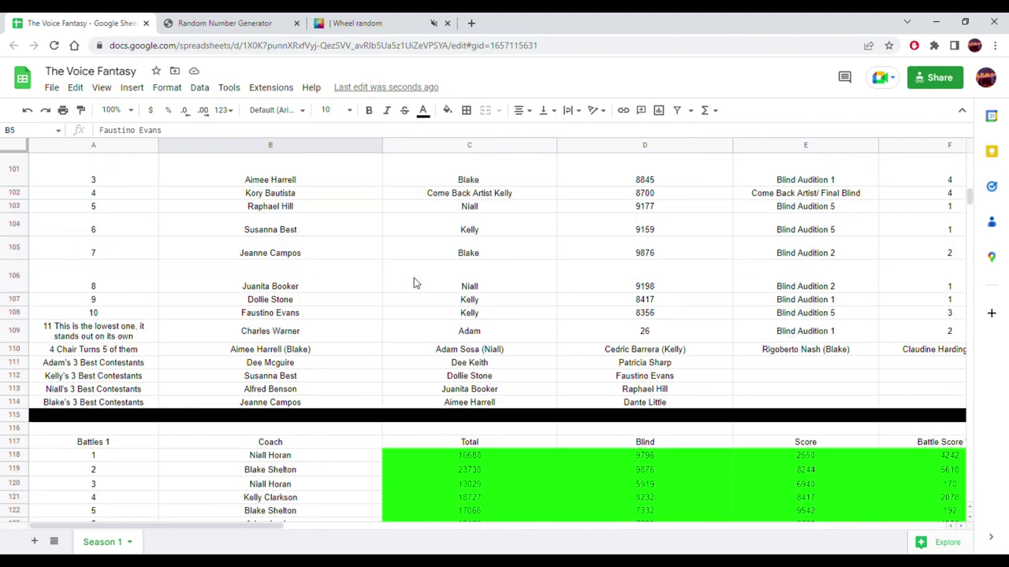
{"action": "scroll", "coordinate": [412, 278], "scroll_direction": "down", "scroll_amount": 7}
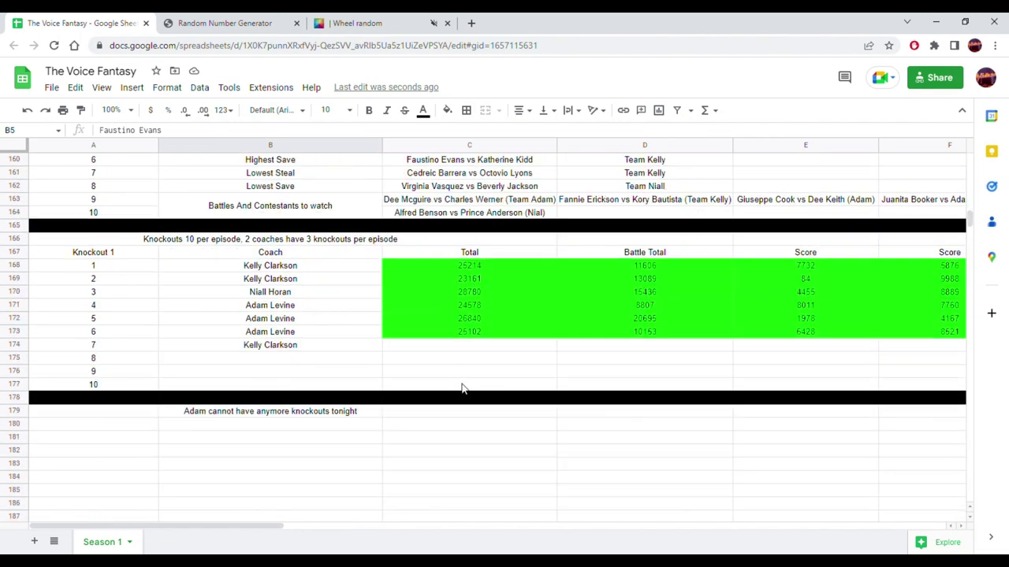
{"action": "left_click_drag", "start_coordinate": [273, 524], "coordinate": [411, 524]}
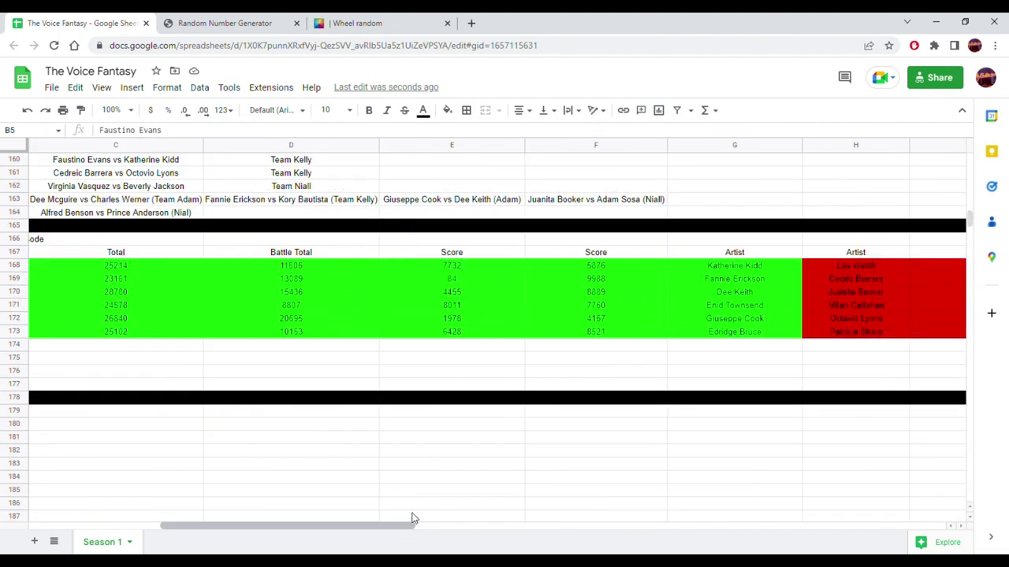
{"action": "left_click", "coordinate": [716, 347]}
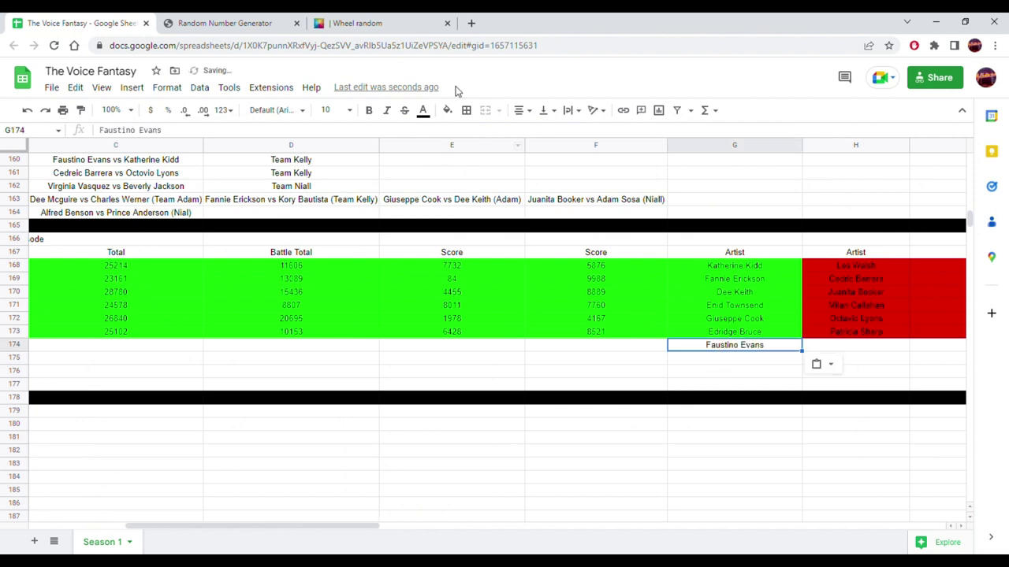
{"action": "left_click", "coordinate": [379, 23]}
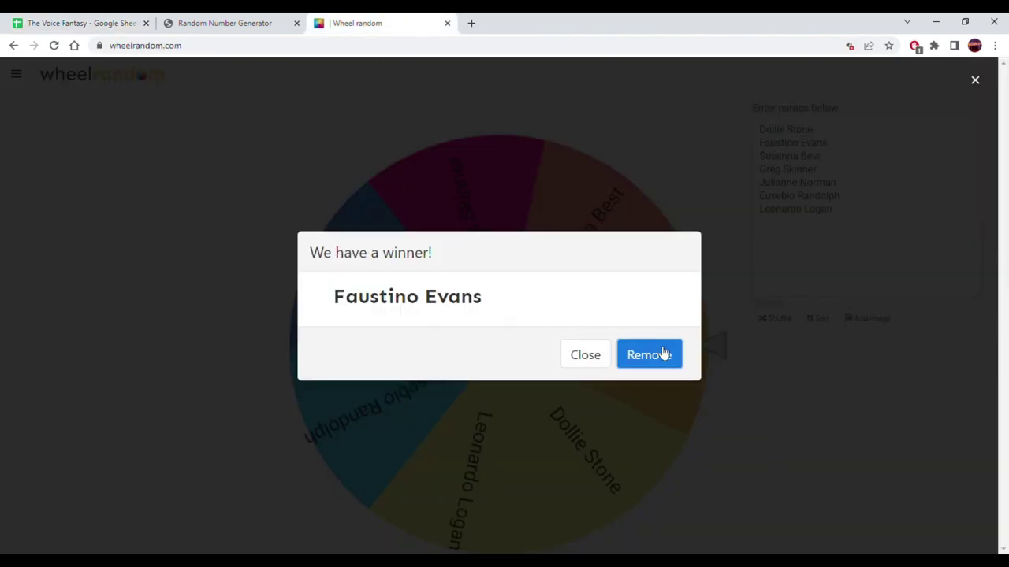
{"action": "left_click", "coordinate": [665, 354]}
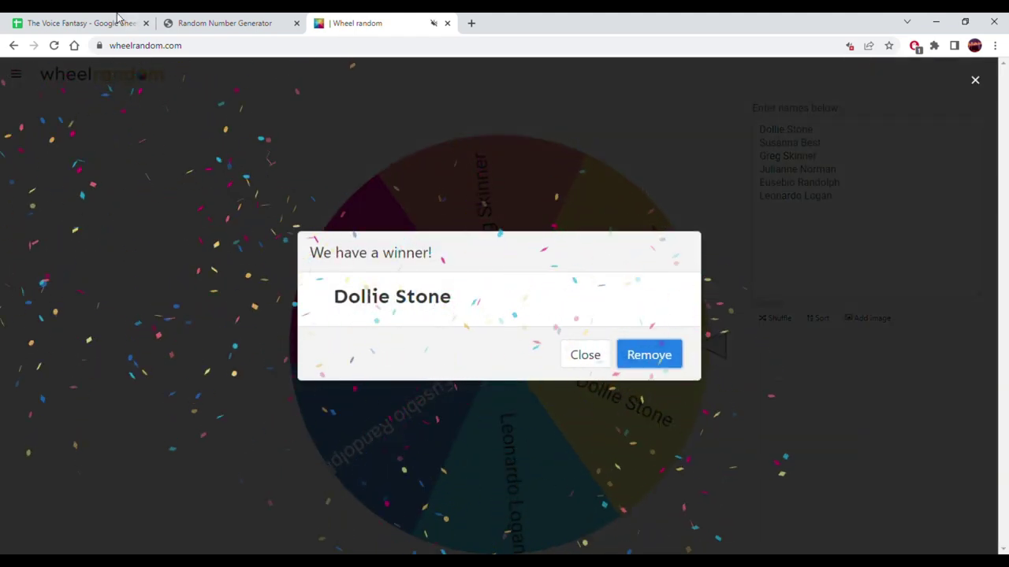
{"action": "left_click", "coordinate": [77, 24]}
{"action": "scroll", "coordinate": [570, 372], "scroll_direction": "up", "scroll_amount": 8}
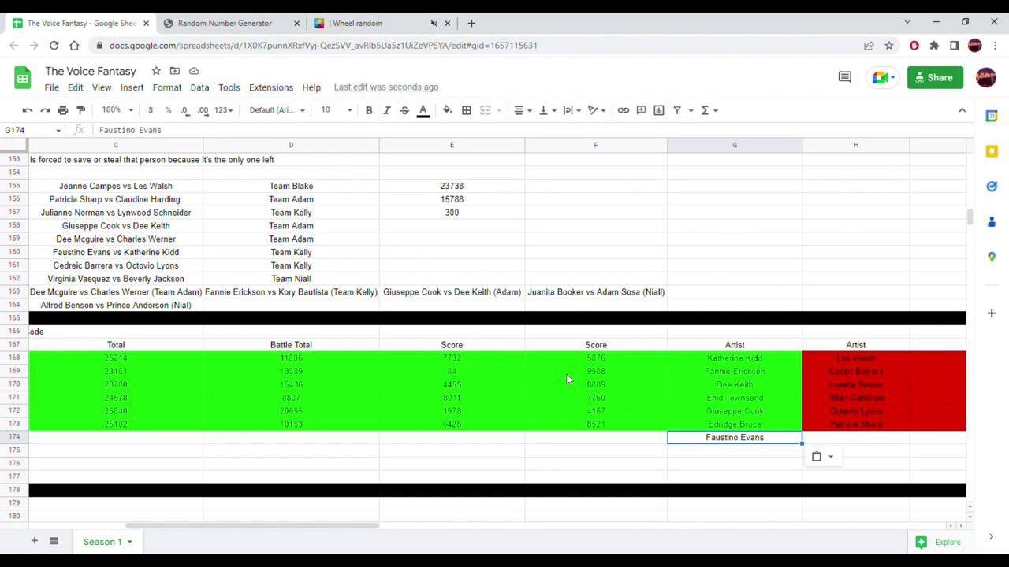
{"action": "scroll", "coordinate": [570, 378], "scroll_direction": "up", "scroll_amount": 2}
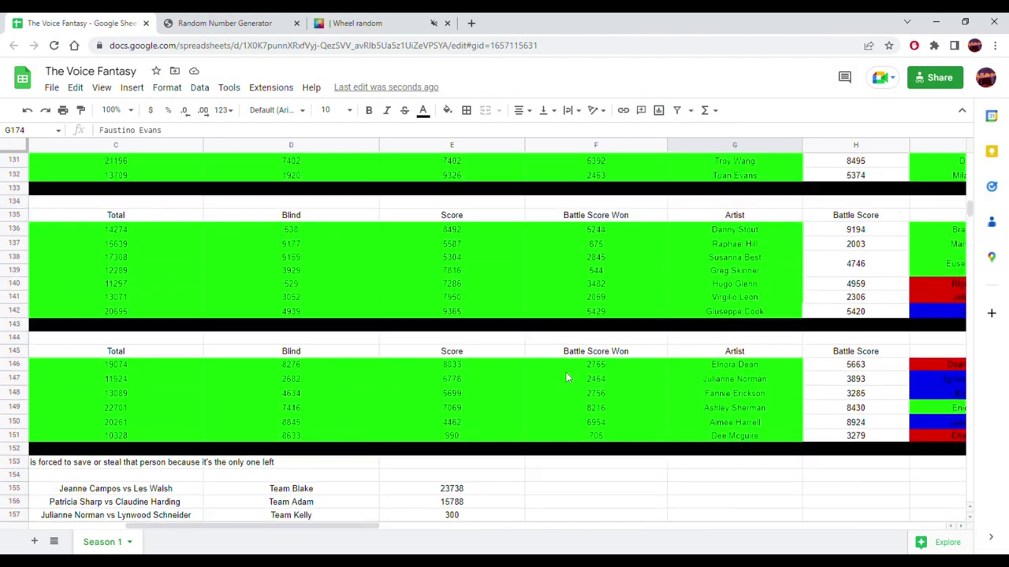
{"action": "scroll", "coordinate": [729, 316], "scroll_direction": "up", "scroll_amount": 2}
{"action": "scroll", "coordinate": [738, 276], "scroll_direction": "up", "scroll_amount": 2}
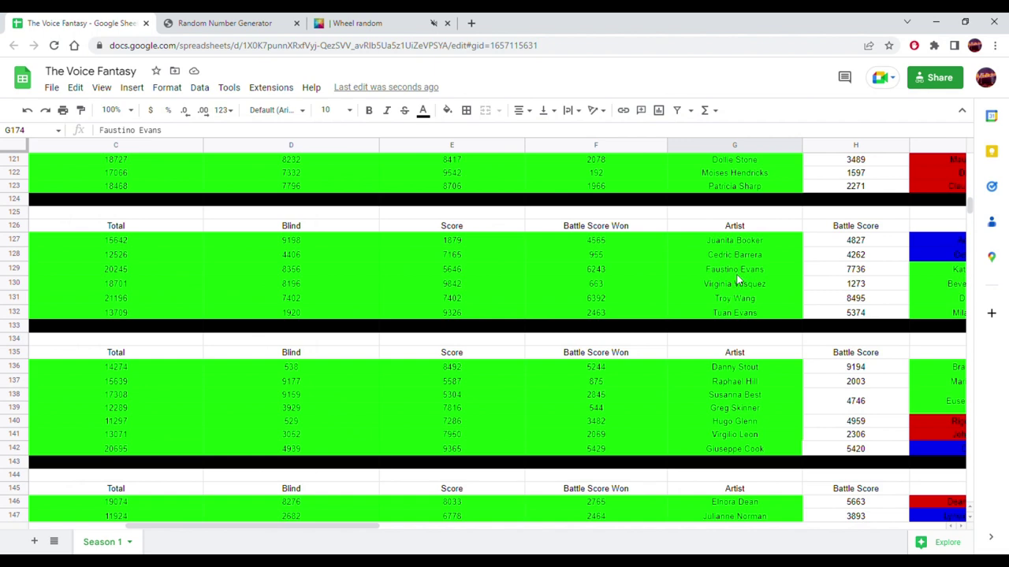
{"action": "left_click", "coordinate": [731, 191]}
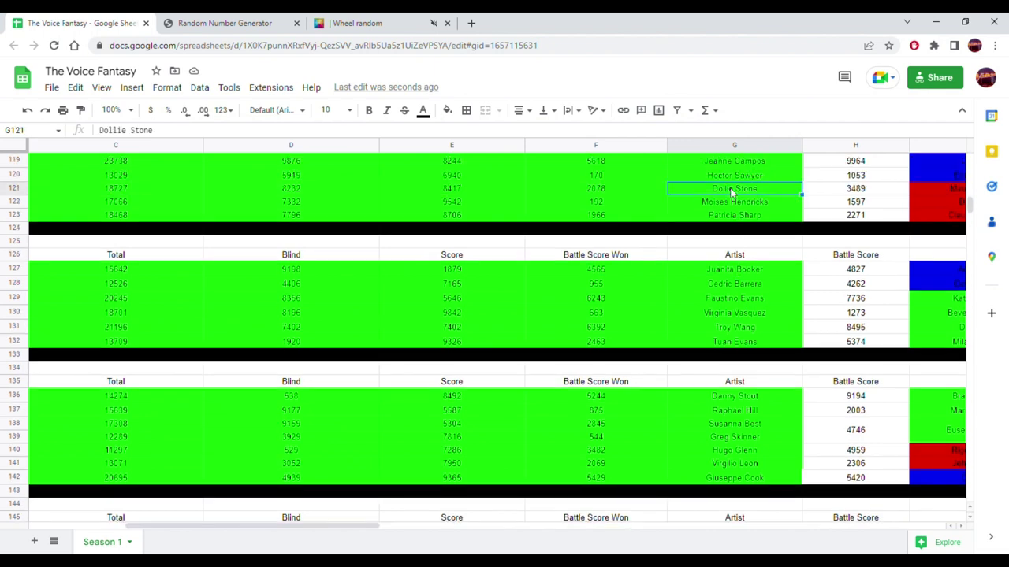
{"action": "scroll", "coordinate": [710, 329], "scroll_direction": "down", "scroll_amount": 7}
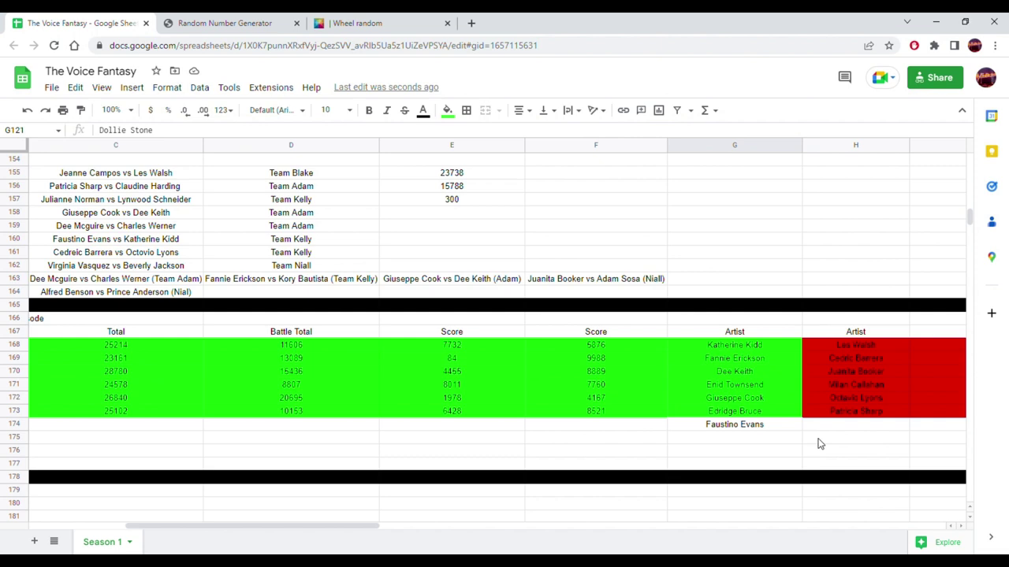
{"action": "left_click", "coordinate": [825, 427]}
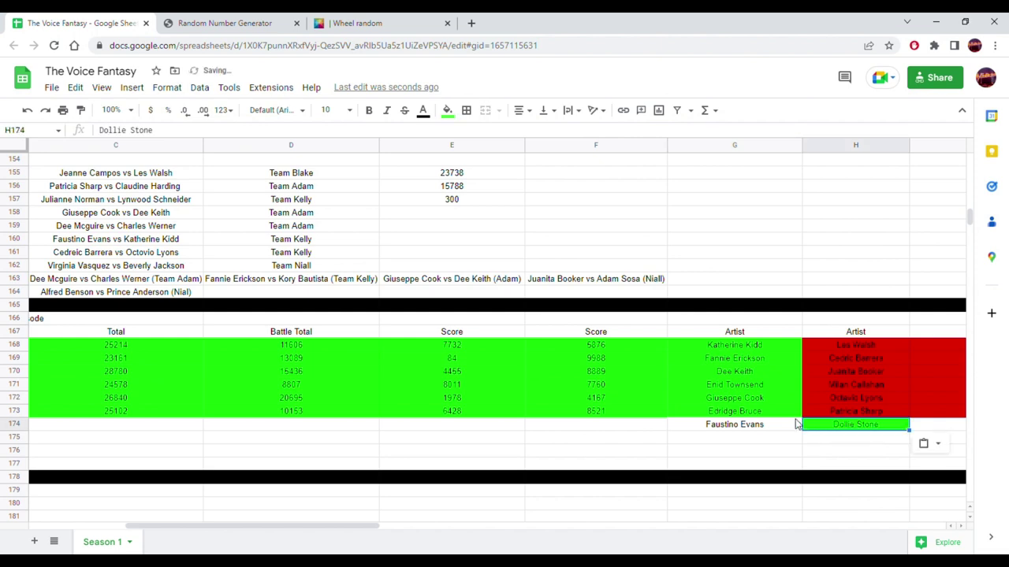
{"action": "left_click_drag", "start_coordinate": [276, 526], "coordinate": [508, 526]}
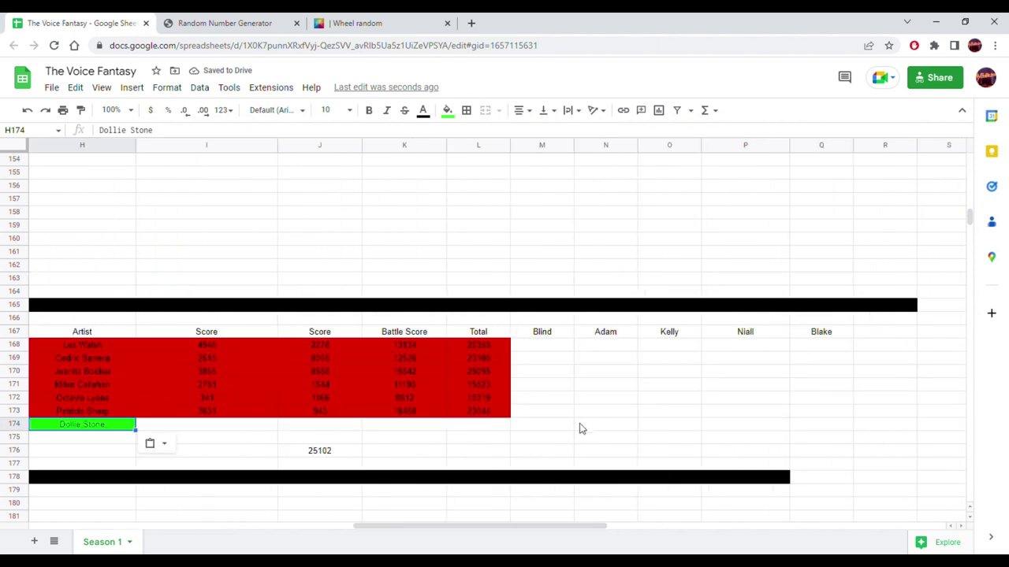
- Type a note in M174 that both artists are in the knockout, hoping one gets saved or stolen
{"action": "left_click", "coordinate": [549, 432]}
{"action": "type", "text": "T"}
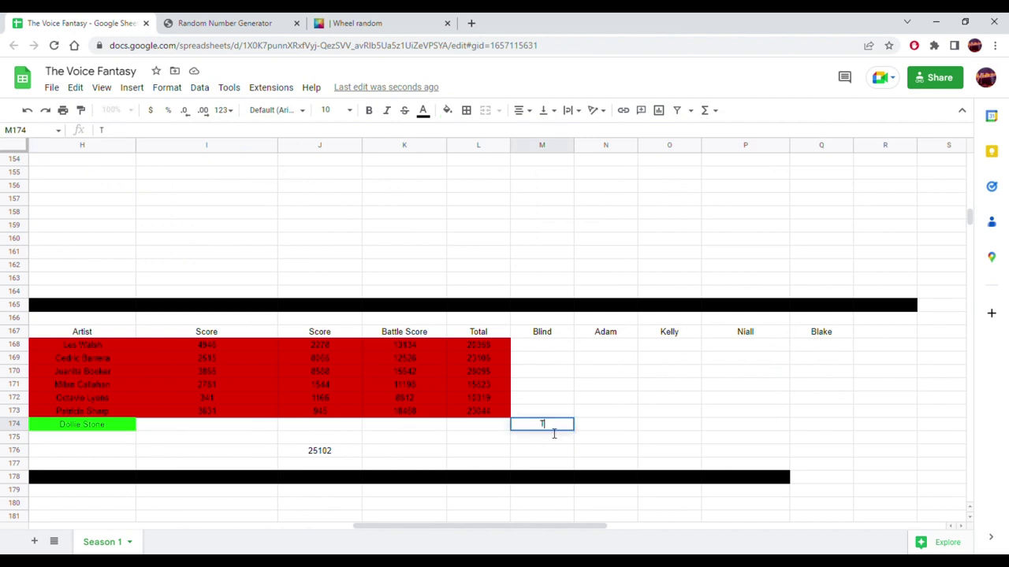
{"action": "type", "text": "hese are both in the top 10! AHH im nervou"}
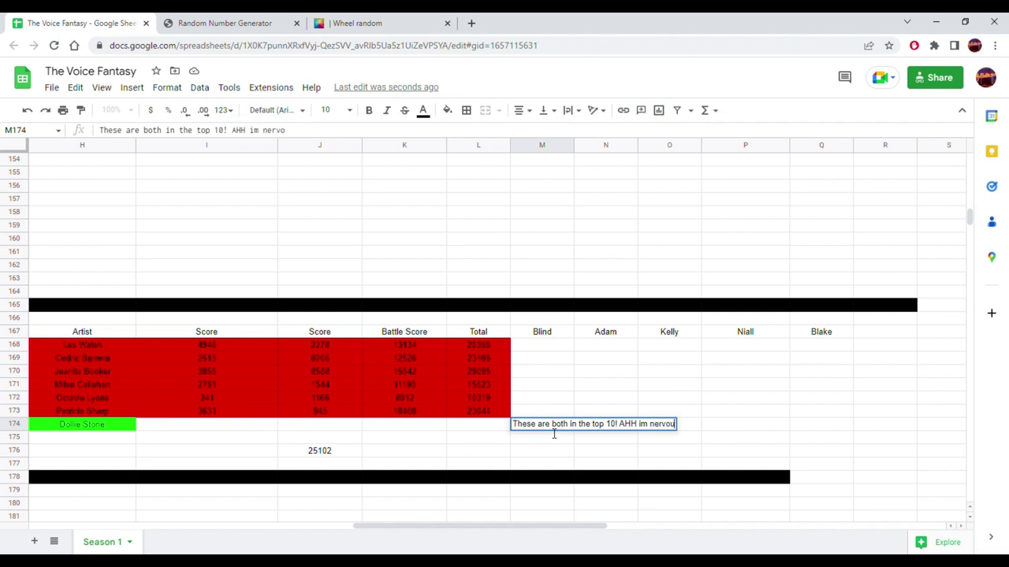
{"action": "key", "text": "BackSpace"}
{"action": "key", "text": "BackSpace"}
{"action": "type", "text": "knockout, i hope one"}
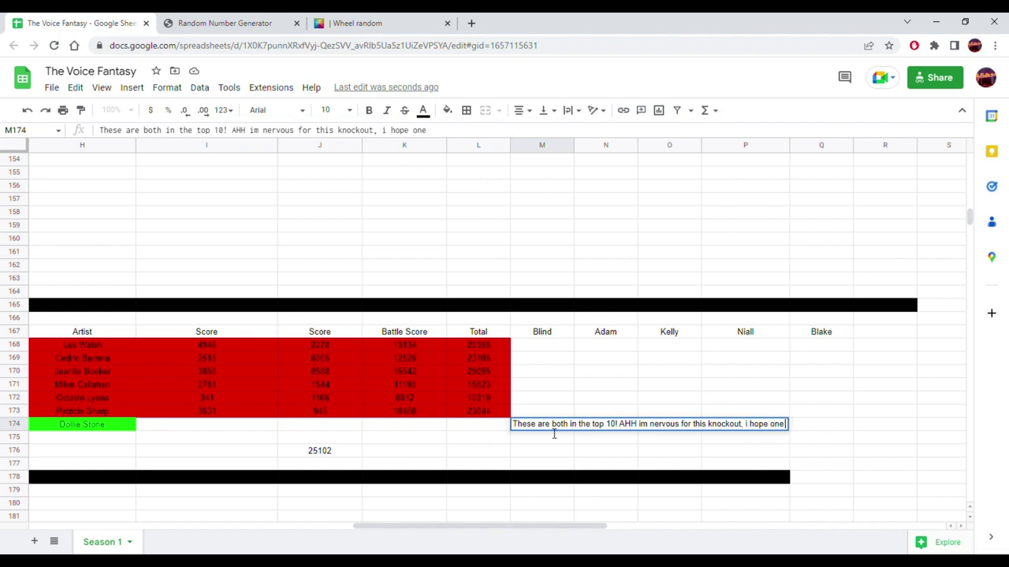
{"action": "type", "text": " gets saved or"}
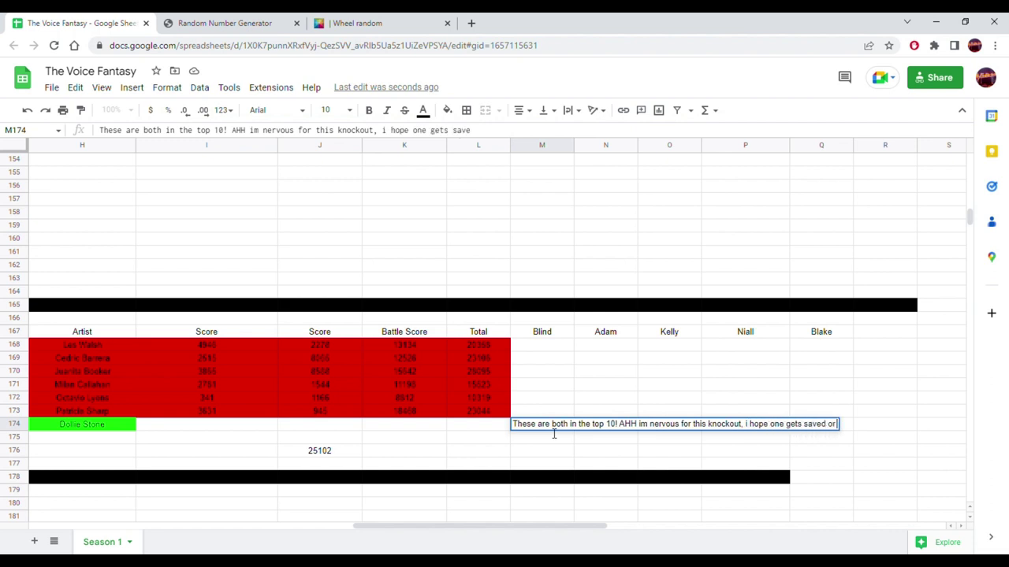
{"action": "type", "text": " steal"}
{"action": "type", "text": "len. Im n"}
{"action": "type", "text": "ervous"}
{"action": "key", "text": "Return"}
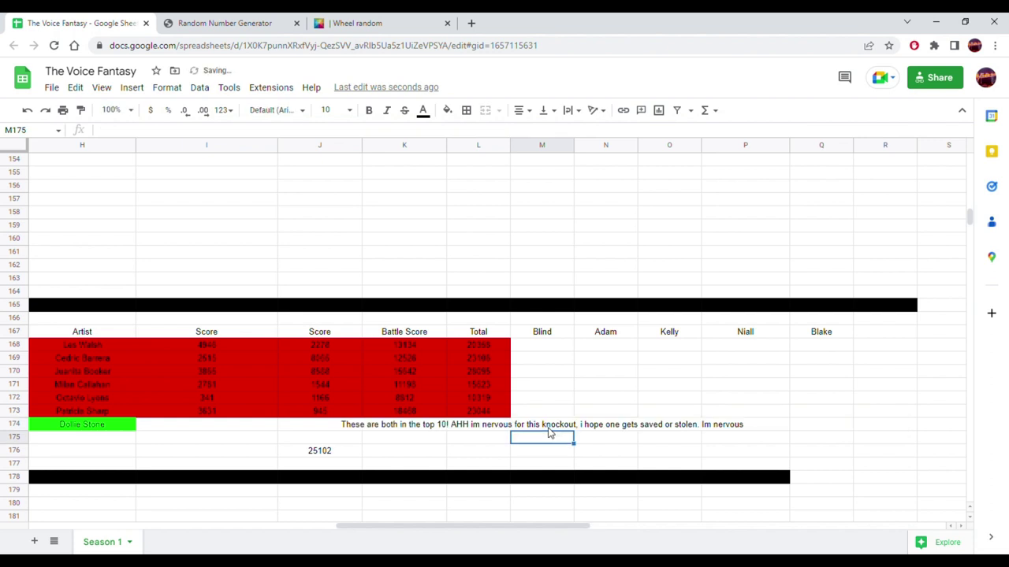
- Move the note from M174 over to Q174
{"action": "left_click", "coordinate": [547, 428]}
{"action": "left_click_drag", "start_coordinate": [540, 426], "coordinate": [838, 428]}
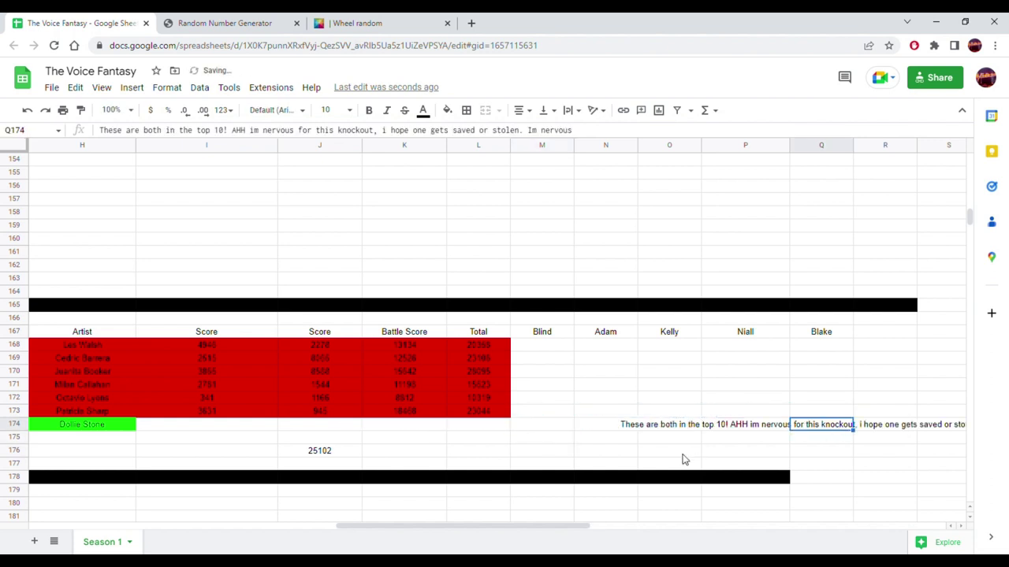
{"action": "left_click_drag", "start_coordinate": [576, 528], "coordinate": [465, 522]}
{"action": "left_click", "coordinate": [498, 428]}
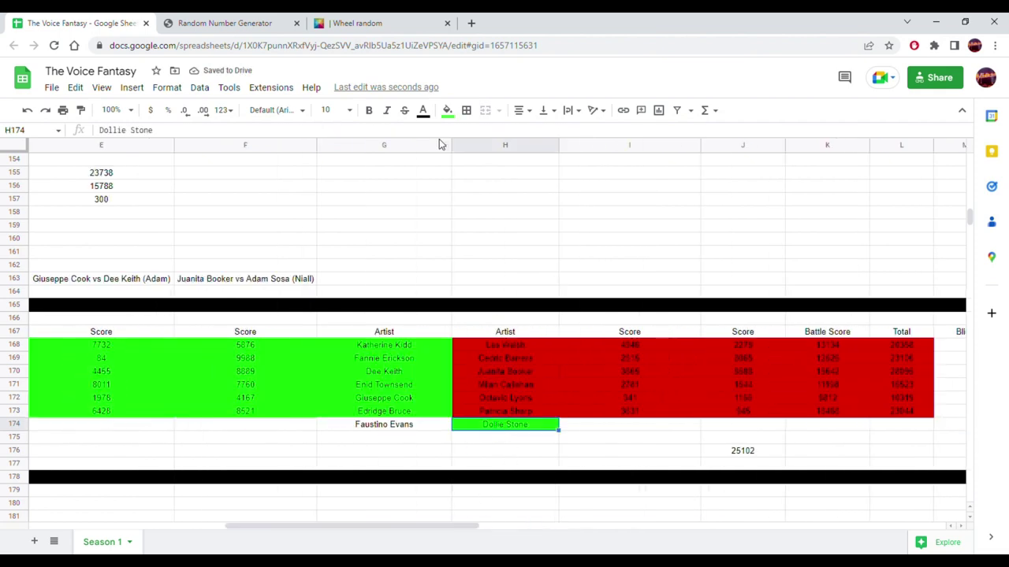
{"action": "left_click", "coordinate": [446, 110]}
{"action": "left_click", "coordinate": [577, 153]}
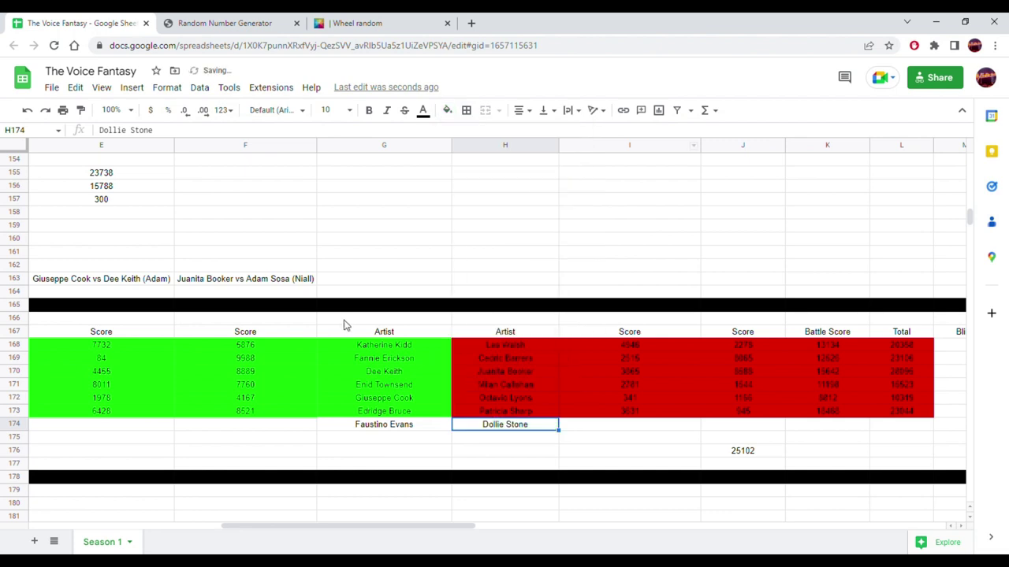
{"action": "scroll", "coordinate": [344, 321], "scroll_direction": "up", "scroll_amount": 10}
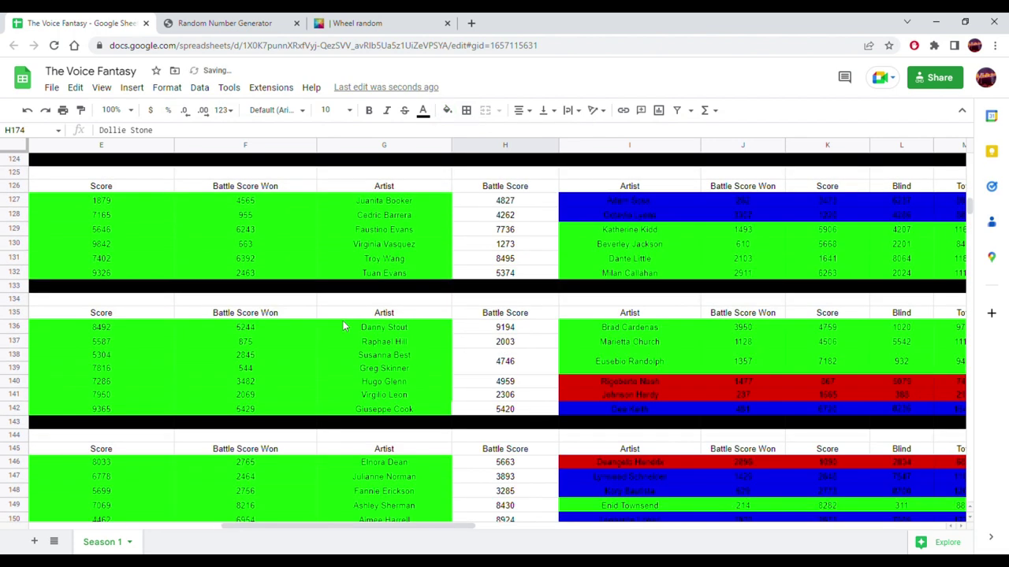
{"action": "scroll", "coordinate": [380, 349], "scroll_direction": "up", "scroll_amount": 2}
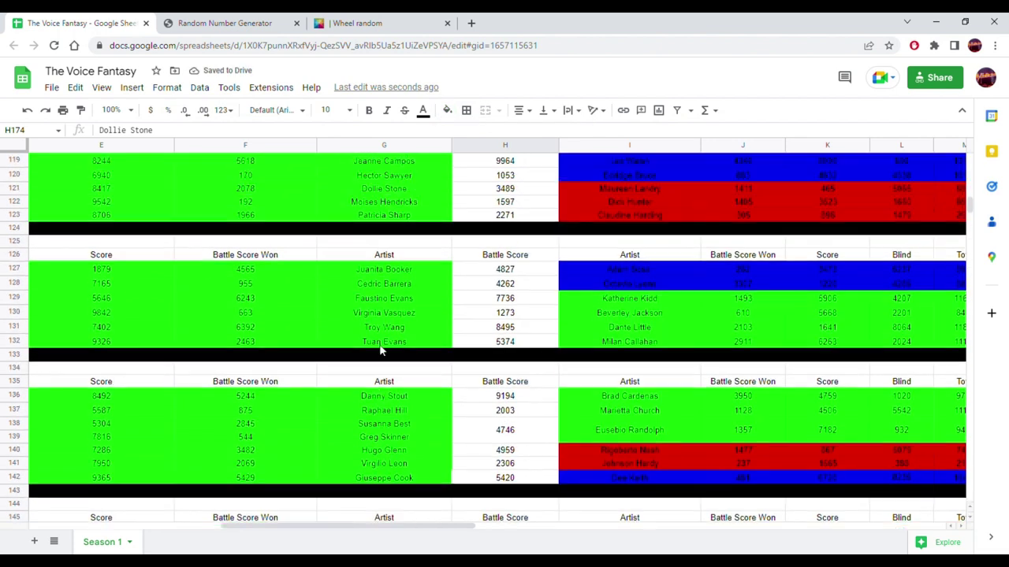
{"action": "scroll", "coordinate": [379, 349], "scroll_direction": "up", "scroll_amount": 1}
{"action": "left_click_drag", "start_coordinate": [404, 215], "coordinate": [306, 216]}
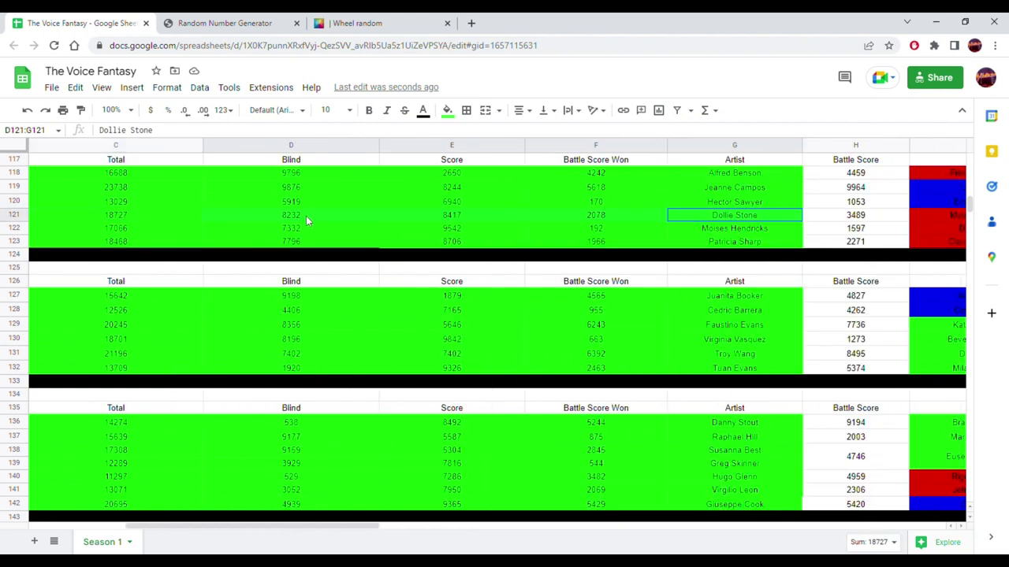
{"action": "left_click", "coordinate": [159, 220]}
{"action": "scroll", "coordinate": [564, 402], "scroll_direction": "down", "scroll_amount": 7}
{"action": "scroll", "coordinate": [563, 402], "scroll_direction": "down", "scroll_amount": 10}
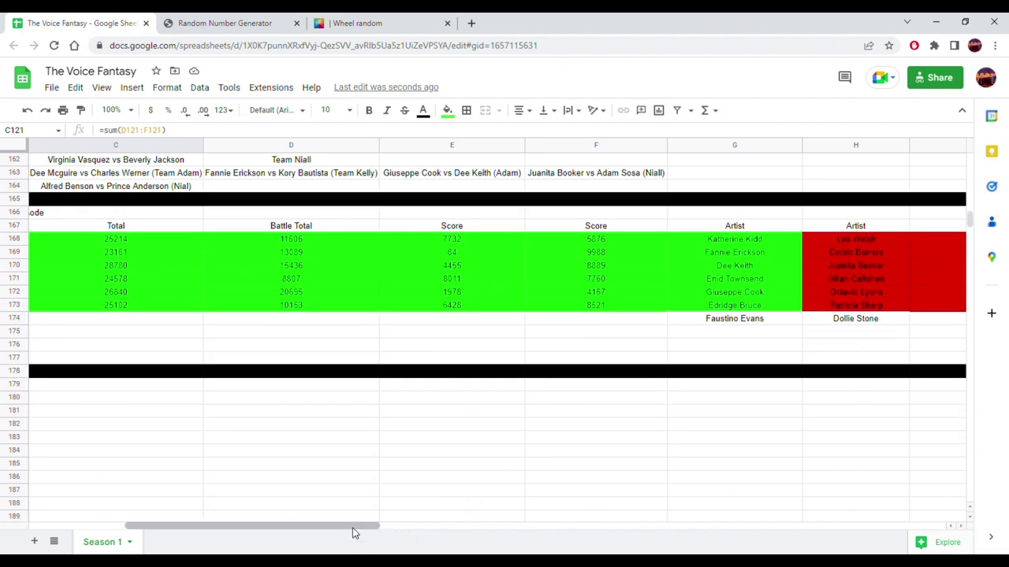
{"action": "left_click_drag", "start_coordinate": [353, 530], "coordinate": [539, 531]}
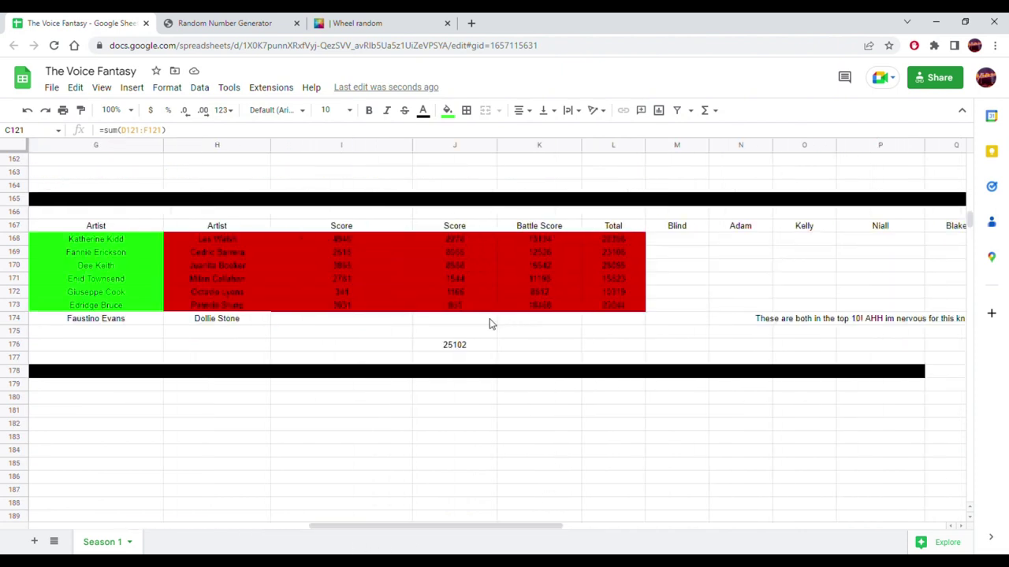
{"action": "left_click", "coordinate": [519, 323]}
{"action": "right_click", "coordinate": [519, 325]}
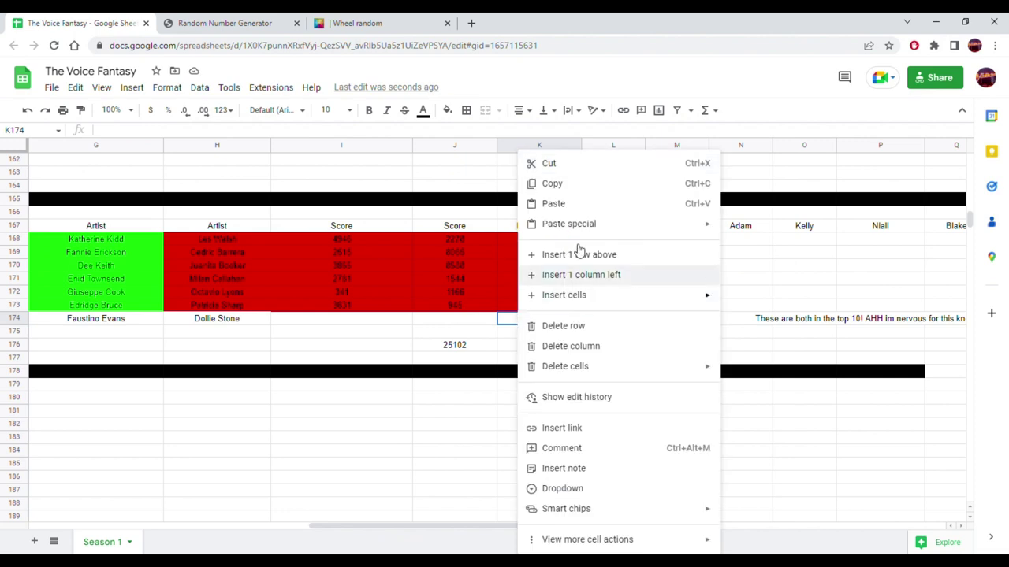
{"action": "mouse_move", "coordinate": [655, 228]}
{"action": "left_click", "coordinate": [745, 227]}
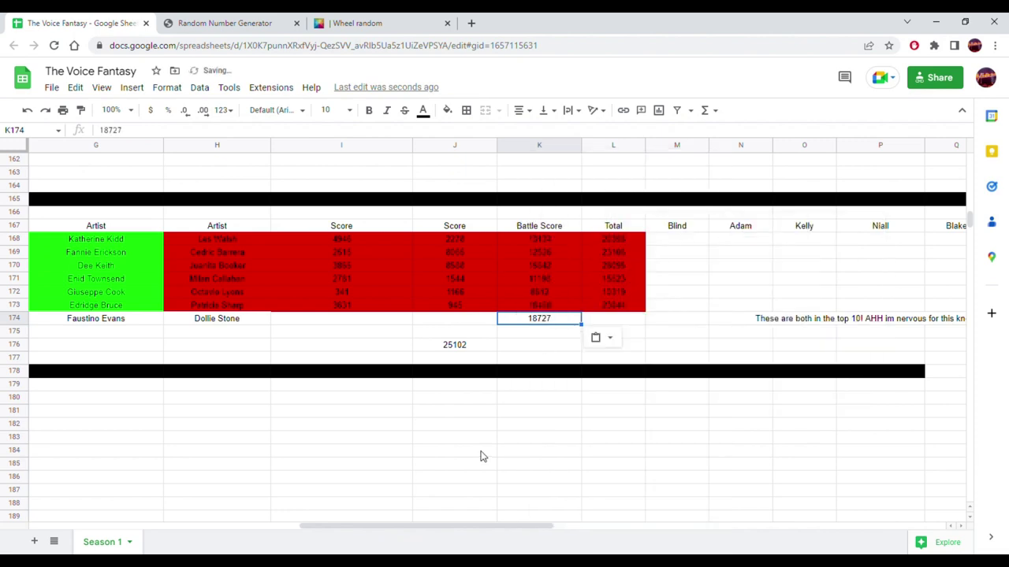
{"action": "left_click_drag", "start_coordinate": [444, 523], "coordinate": [323, 524]}
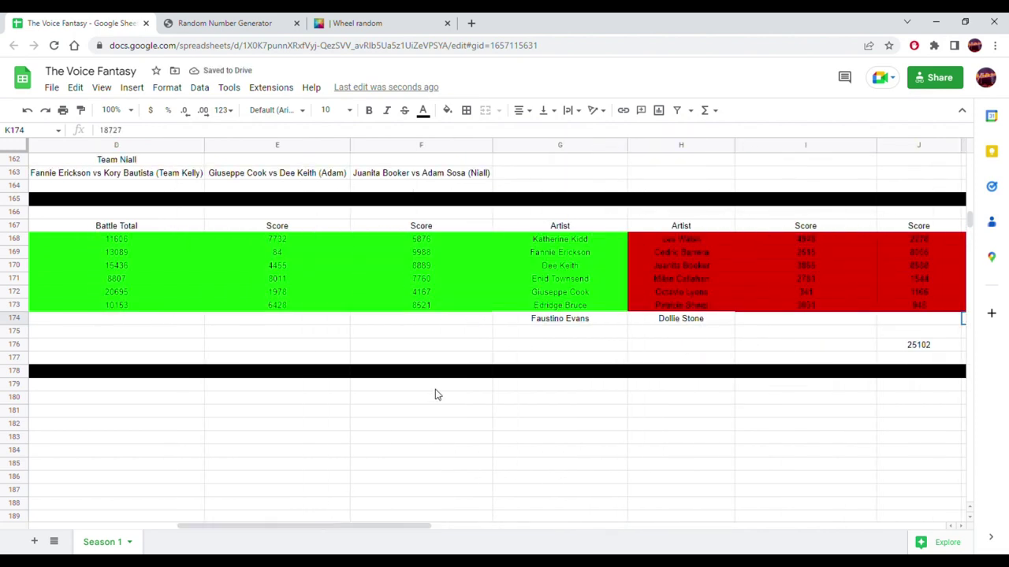
{"action": "scroll", "coordinate": [449, 363], "scroll_direction": "up", "scroll_amount": 9}
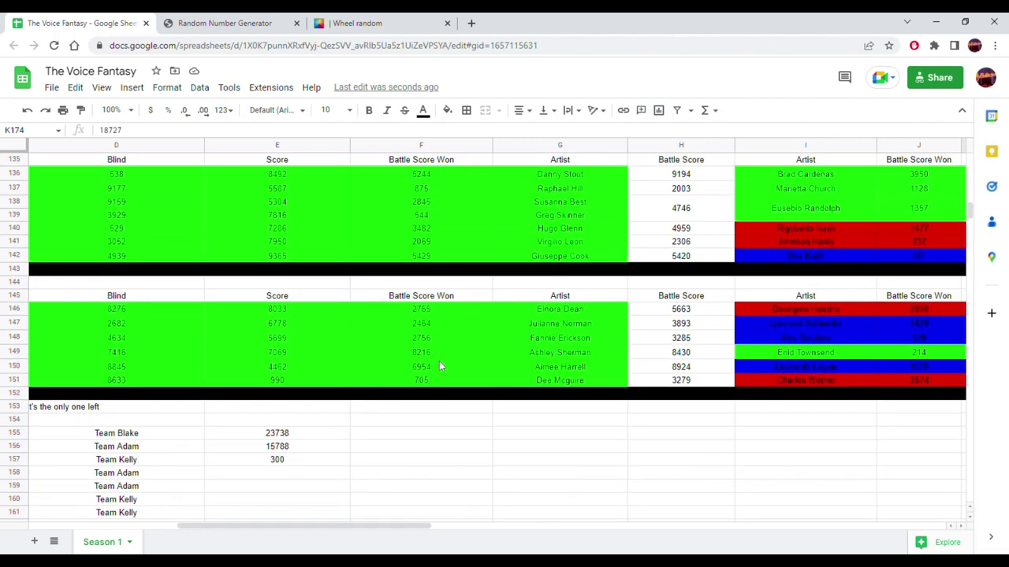
{"action": "scroll", "coordinate": [629, 293], "scroll_direction": "up", "scroll_amount": 3}
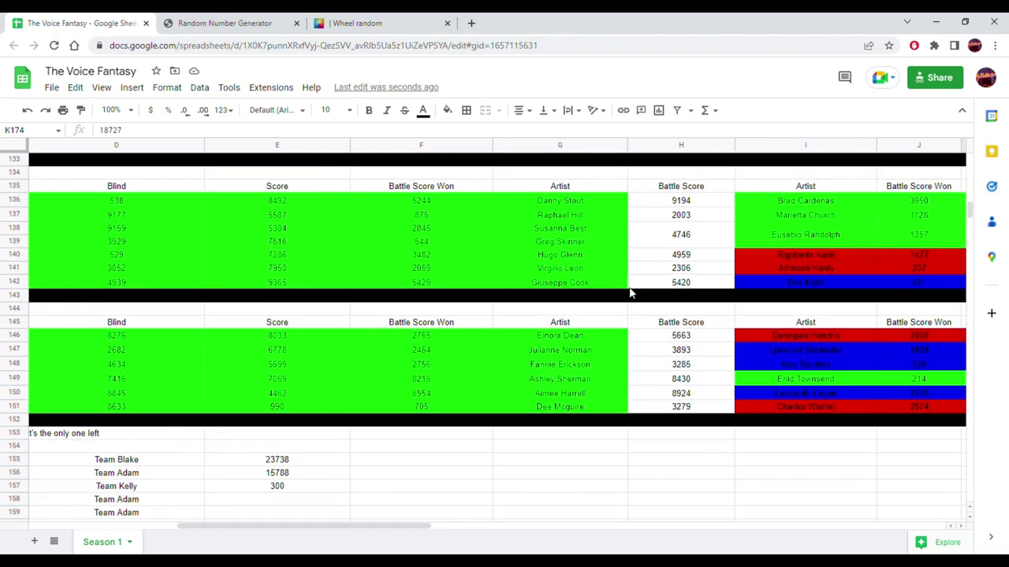
{"action": "left_click_drag", "start_coordinate": [574, 219], "coordinate": [244, 216]}
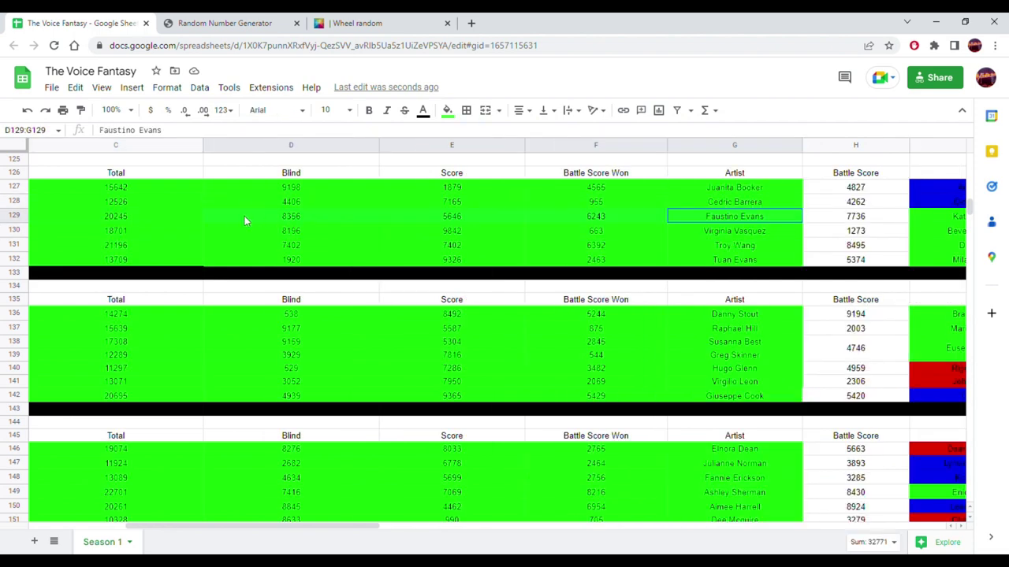
{"action": "left_click", "coordinate": [159, 216]}
{"action": "scroll", "coordinate": [331, 311], "scroll_direction": "down", "scroll_amount": 9}
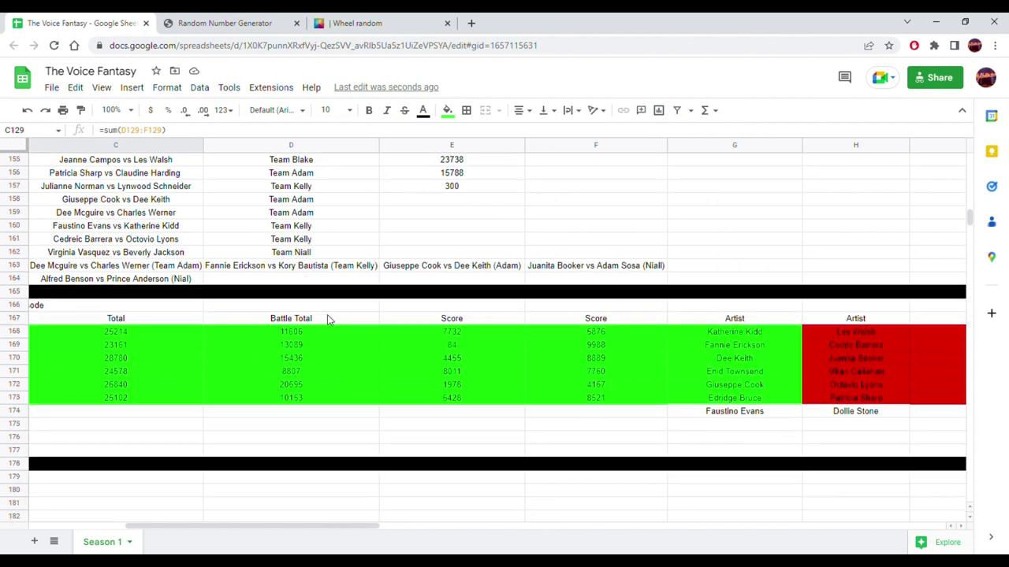
{"action": "left_click", "coordinate": [242, 416]}
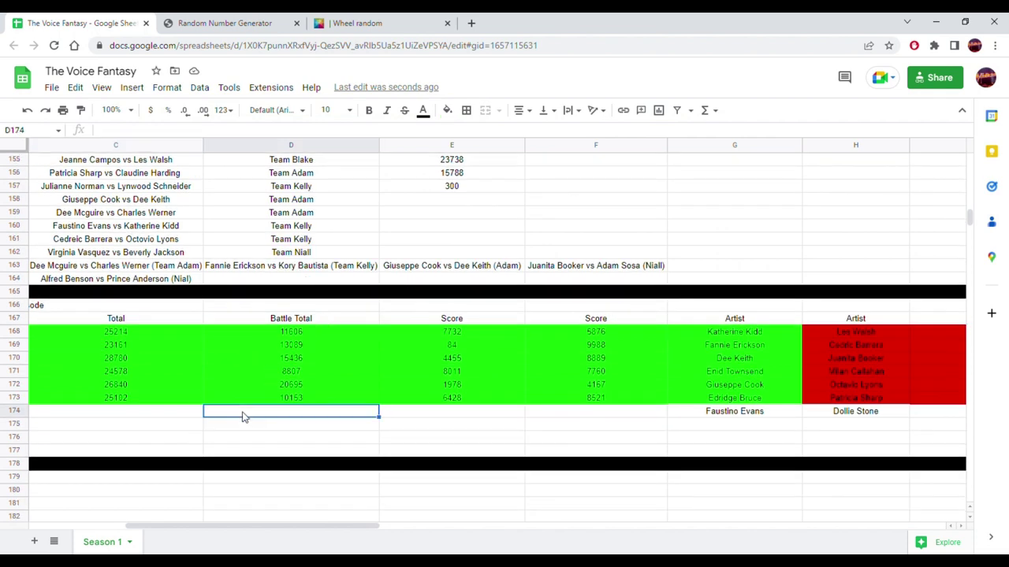
{"action": "right_click", "coordinate": [242, 414]}
{"action": "mouse_move", "coordinate": [424, 226]}
{"action": "left_click", "coordinate": [479, 228]}
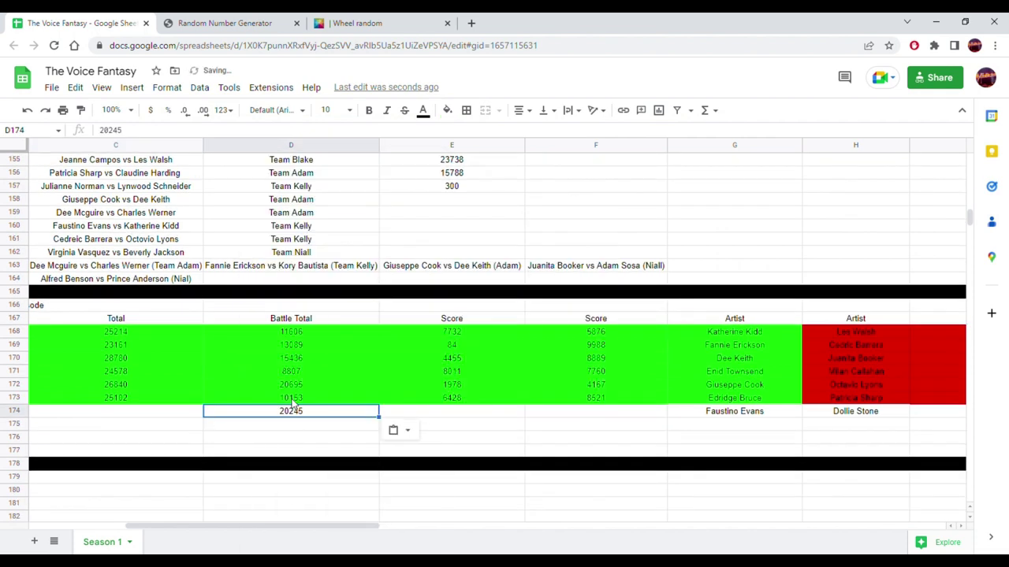
{"action": "mouse_move", "coordinate": [249, 526]}
{"action": "left_mouse_down"}
{"action": "mouse_move", "coordinate": [465, 530]}
{"action": "mouse_move", "coordinate": [254, 521]}
{"action": "left_mouse_up"}
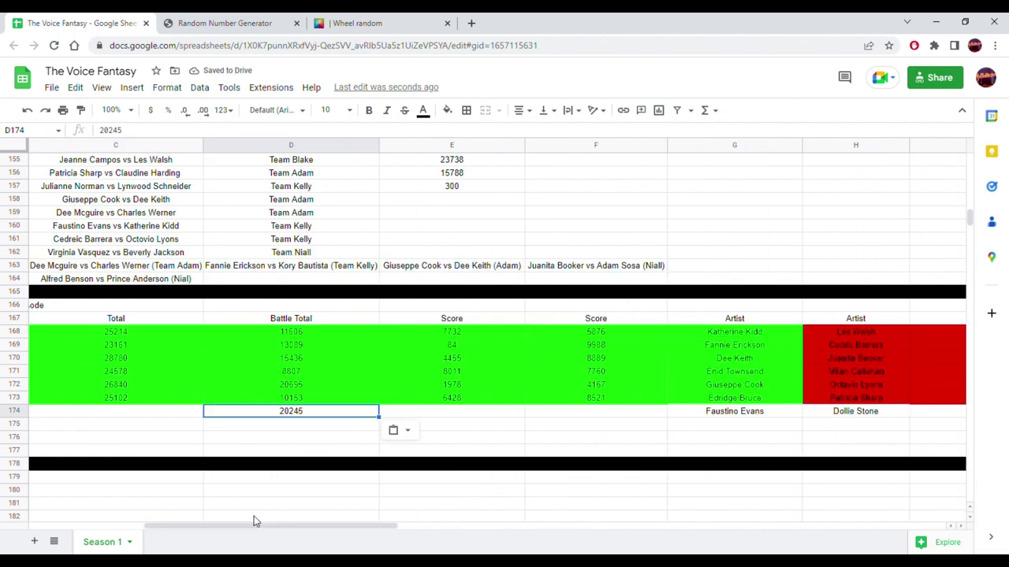
{"action": "left_click", "coordinate": [153, 400]}
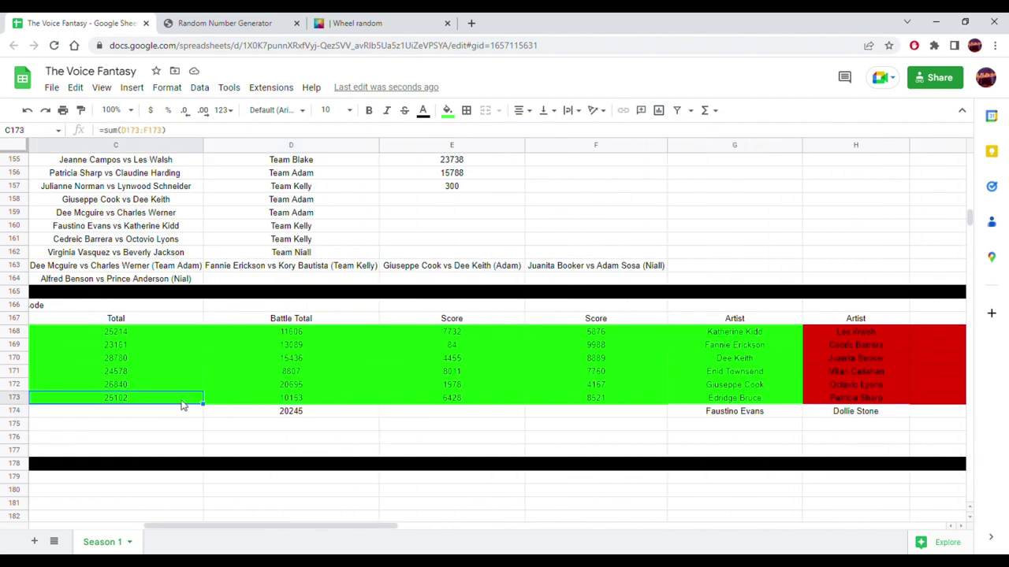
- Fill the Total formula down into C174 (20245) and give that cell a white background
{"action": "mouse_move", "coordinate": [201, 406]}
{"action": "left_mouse_down"}
{"action": "mouse_move", "coordinate": [216, 414]}
{"action": "mouse_move", "coordinate": [194, 415]}
{"action": "left_mouse_up"}
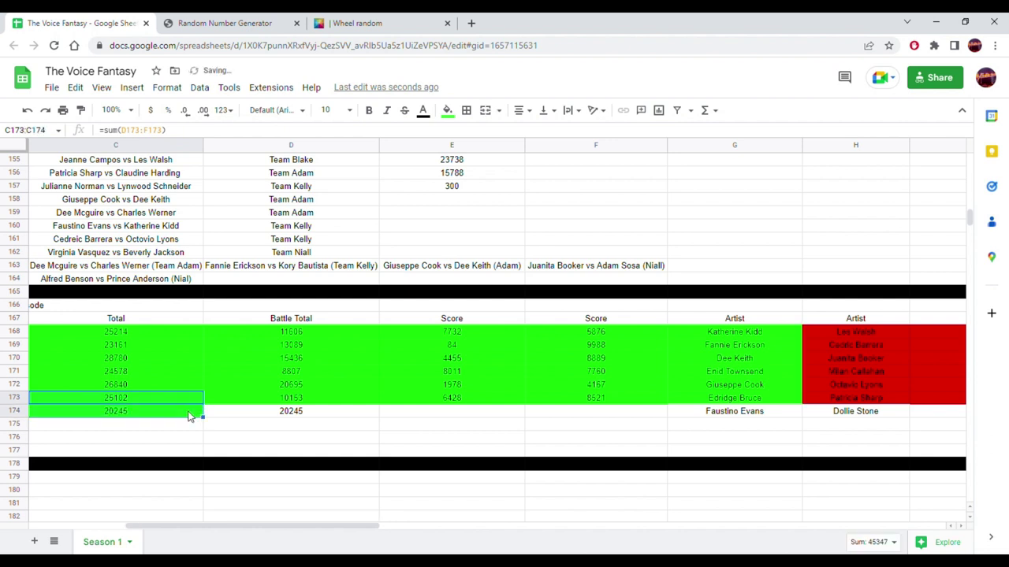
{"action": "left_click", "coordinate": [189, 416]}
{"action": "left_click", "coordinate": [447, 110]}
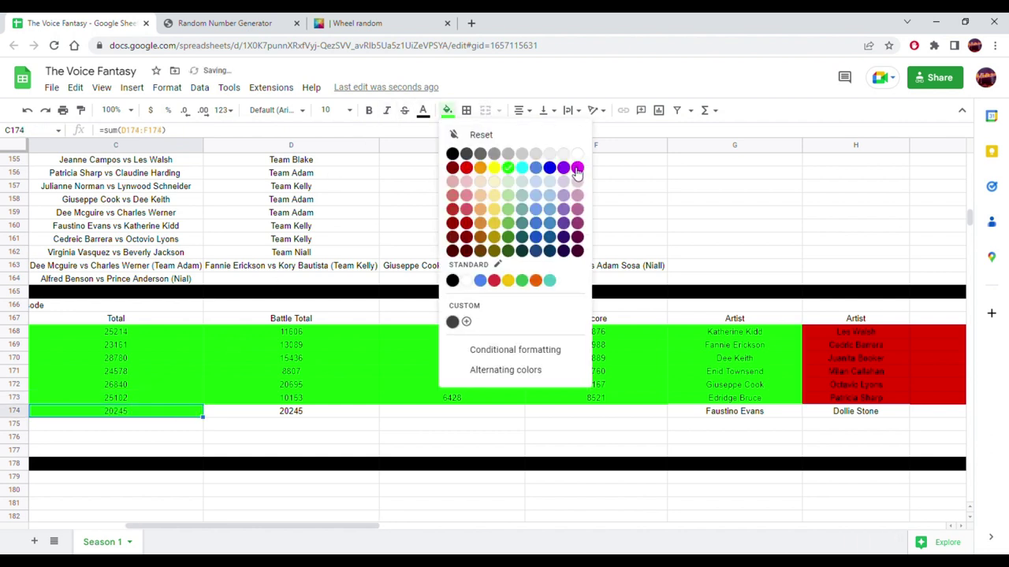
{"action": "left_click", "coordinate": [579, 154]}
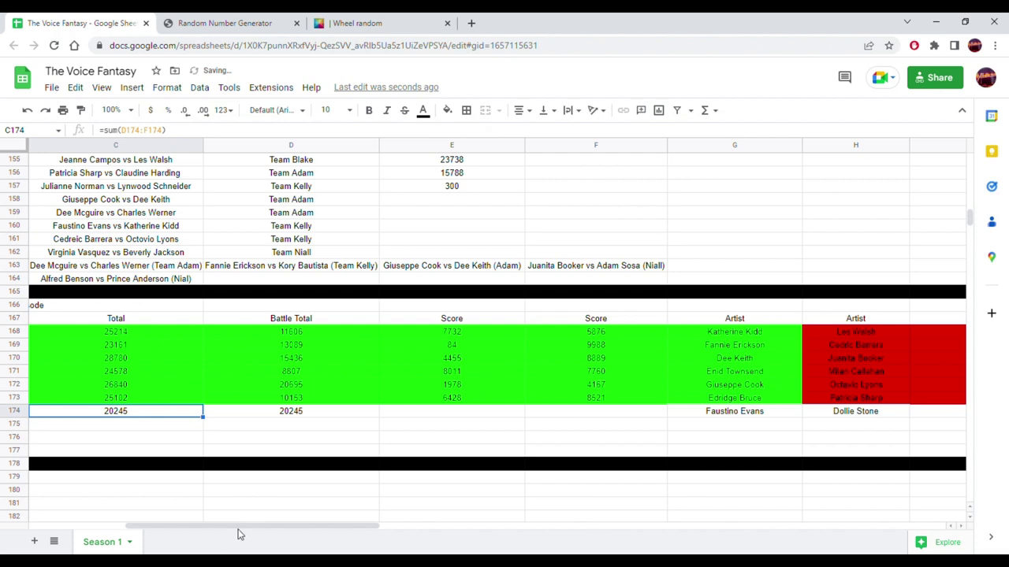
{"action": "left_click_drag", "start_coordinate": [241, 528], "coordinate": [466, 485]}
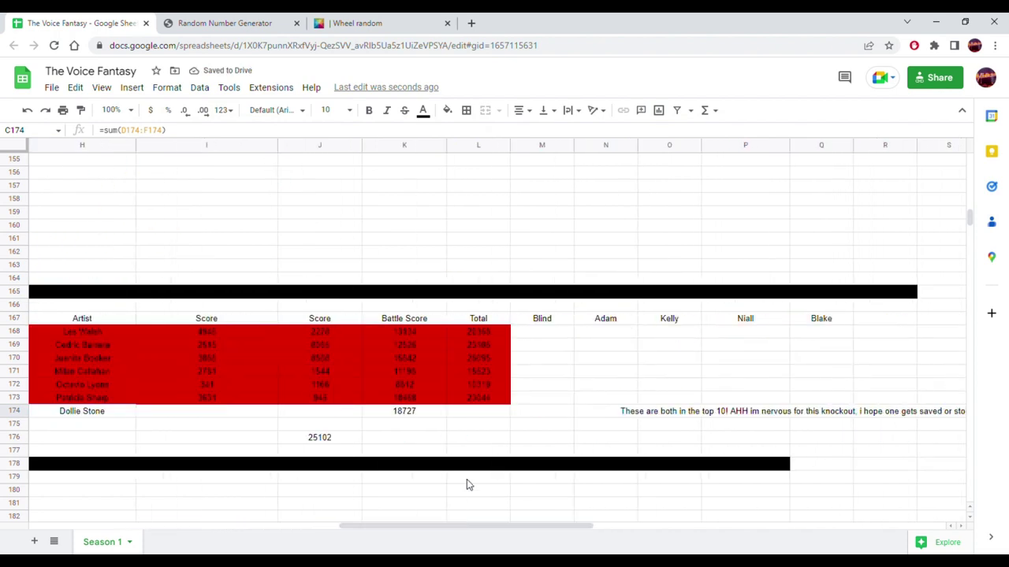
- Fill the red Total formula down into L174 (18727) and make its background white
{"action": "left_click", "coordinate": [487, 400]}
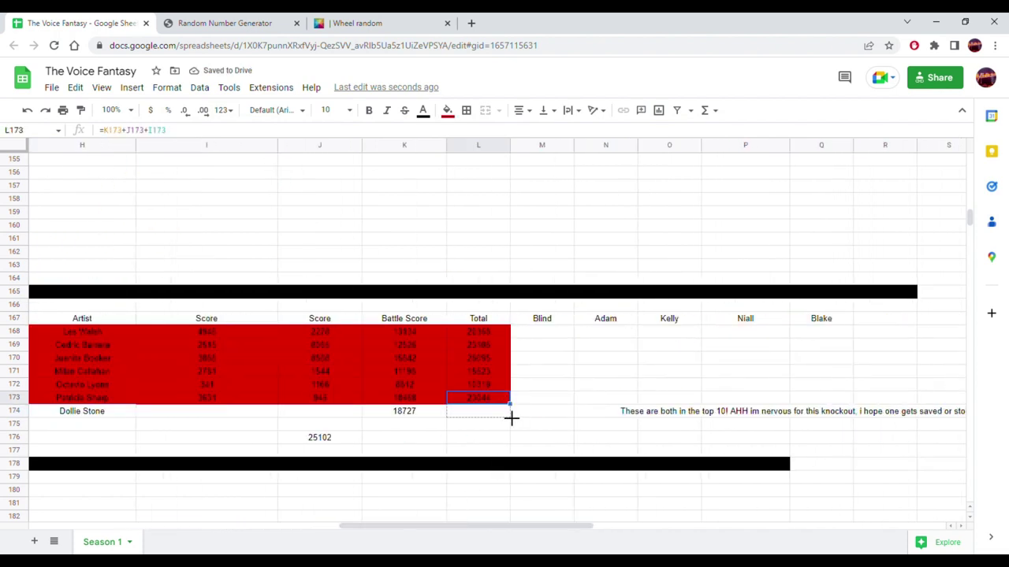
{"action": "left_click_drag", "start_coordinate": [511, 404], "coordinate": [508, 416]}
{"action": "left_click", "coordinate": [481, 406]}
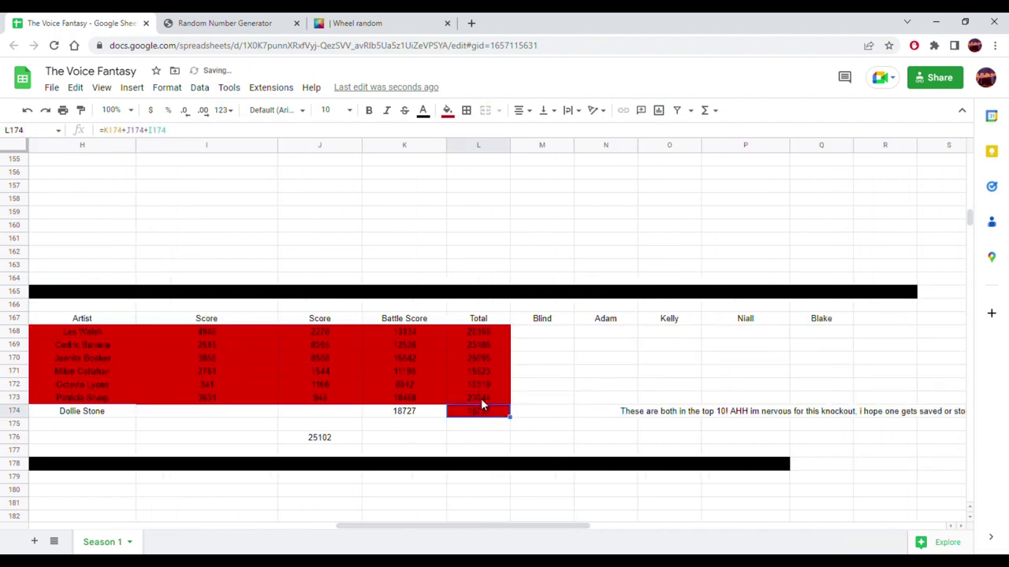
{"action": "left_click", "coordinate": [447, 110]}
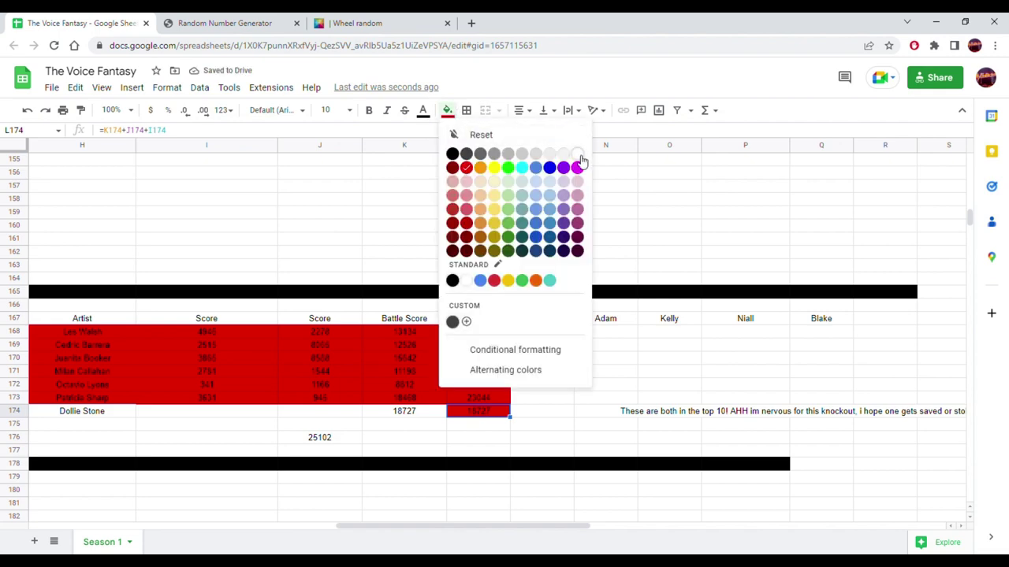
{"action": "left_click", "coordinate": [577, 154]}
- Clear the stray 25102 from J176 by dragging K176's fill handle over it
{"action": "left_click", "coordinate": [442, 444]}
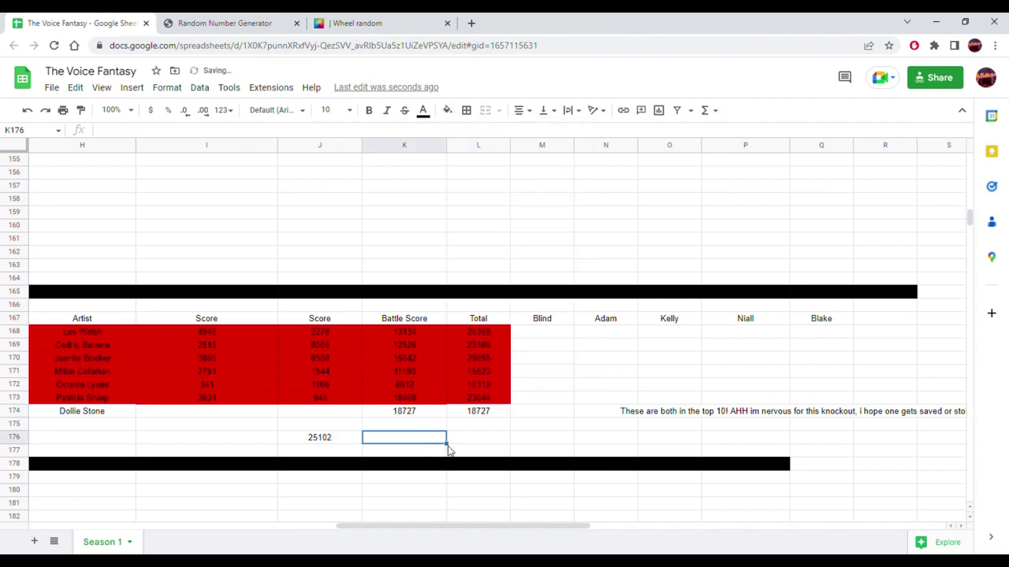
{"action": "left_click_drag", "start_coordinate": [446, 443], "coordinate": [323, 445]}
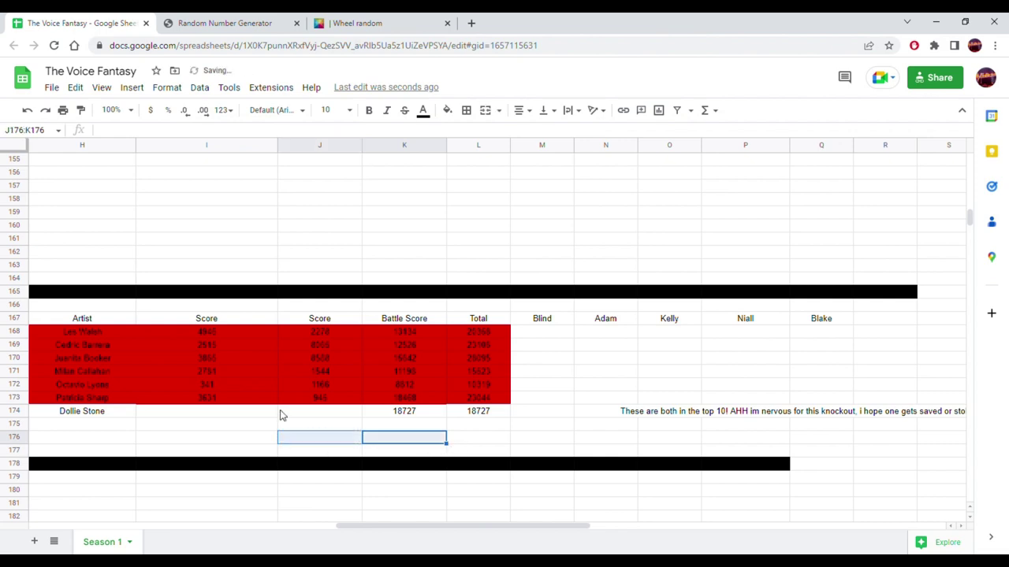
{"action": "left_click", "coordinate": [206, 430]}
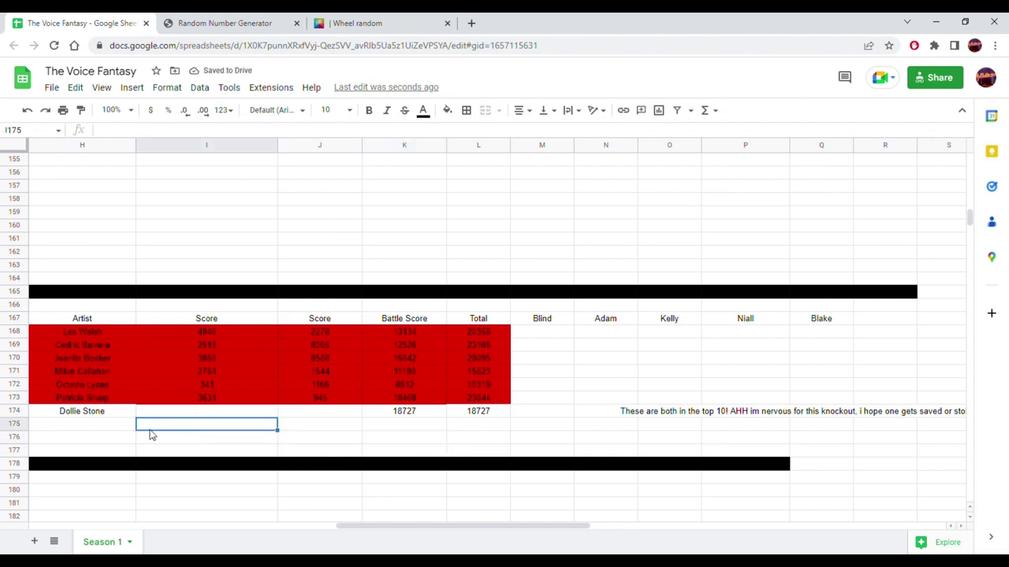
{"action": "left_click_drag", "start_coordinate": [346, 523], "coordinate": [299, 545]}
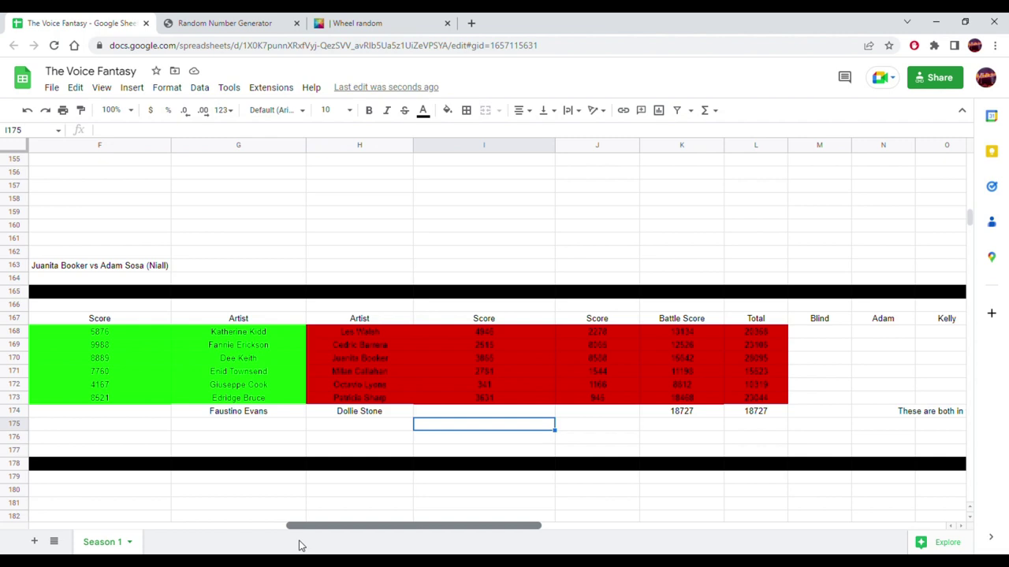
{"action": "left_click_drag", "start_coordinate": [300, 545], "coordinate": [126, 550]}
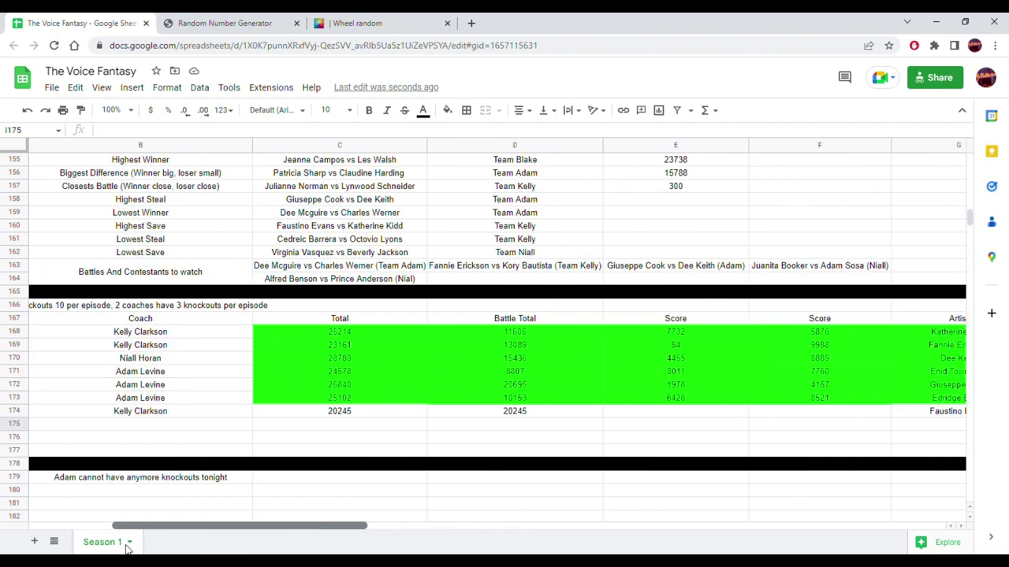
{"action": "left_click_drag", "start_coordinate": [126, 549], "coordinate": [158, 544]}
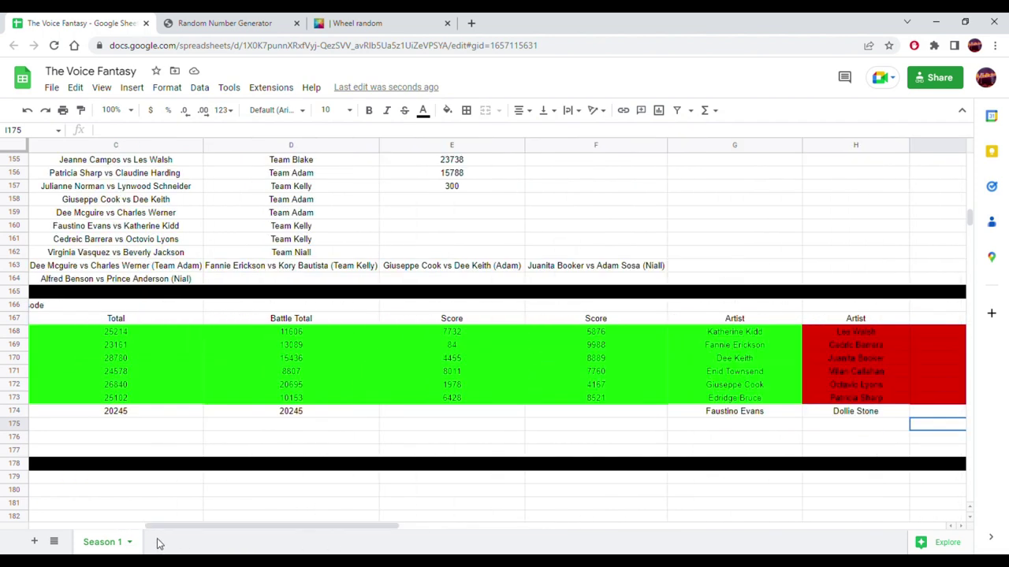
{"action": "left_click", "coordinate": [542, 416]}
- Generate a random number 6049 and paste it into F174 as a plain value
{"action": "left_click", "coordinate": [252, 23]}
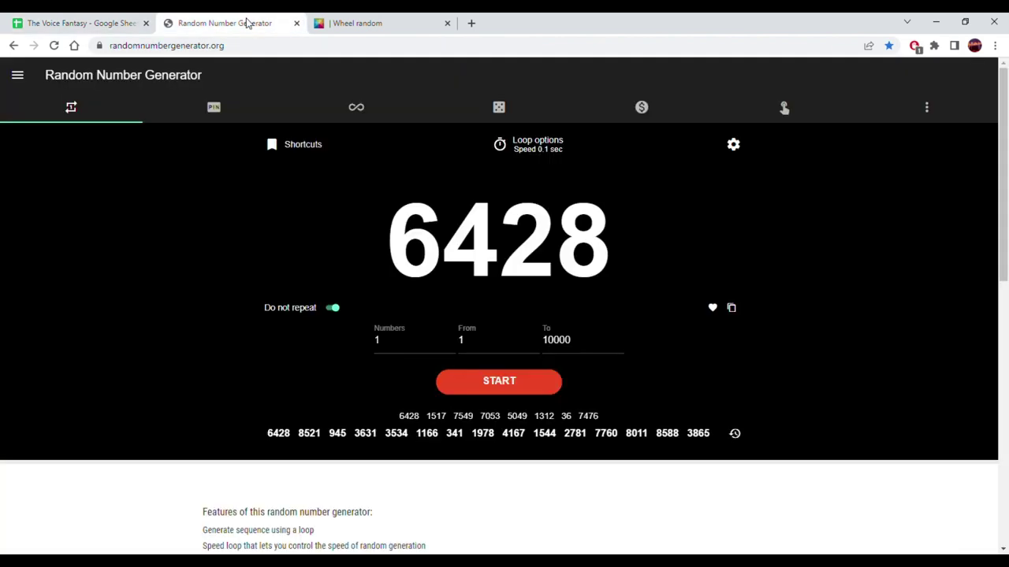
{"action": "left_click", "coordinate": [537, 376]}
{"action": "left_click", "coordinate": [537, 376]}
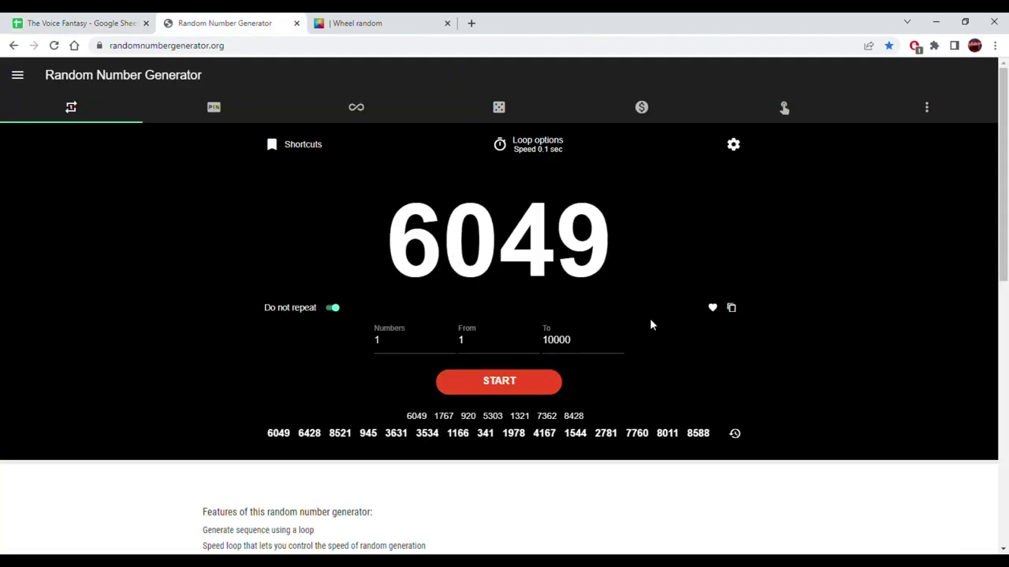
{"action": "left_click", "coordinate": [730, 308]}
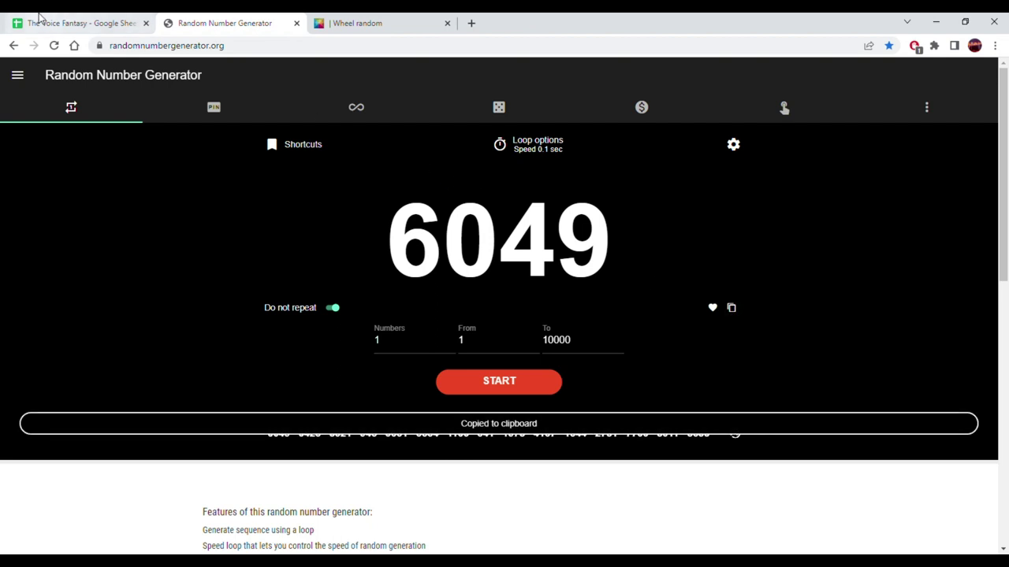
{"action": "left_click", "coordinate": [40, 23]}
{"action": "right_click", "coordinate": [622, 413]}
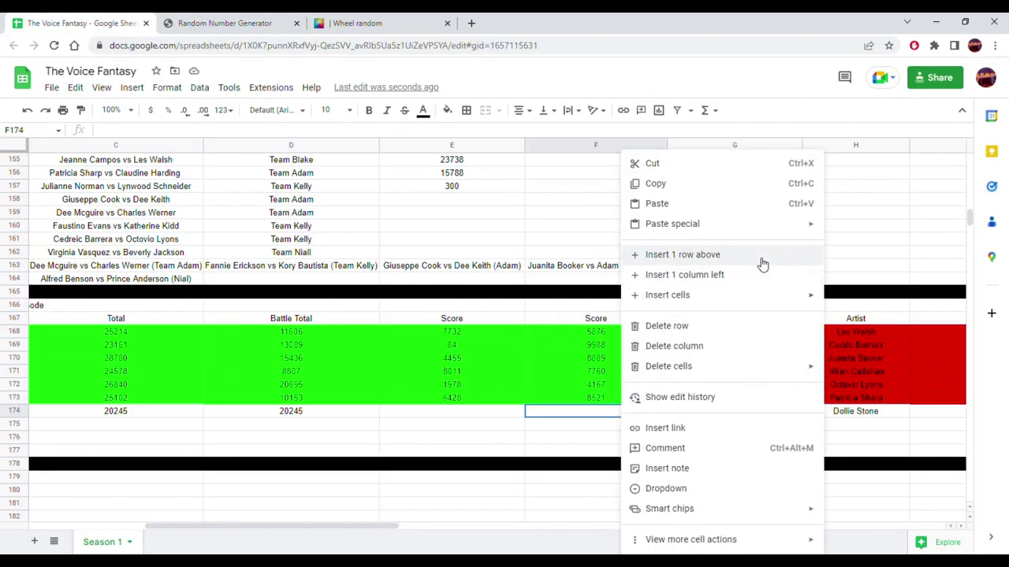
{"action": "mouse_move", "coordinate": [781, 227]}
{"action": "left_click", "coordinate": [856, 228]}
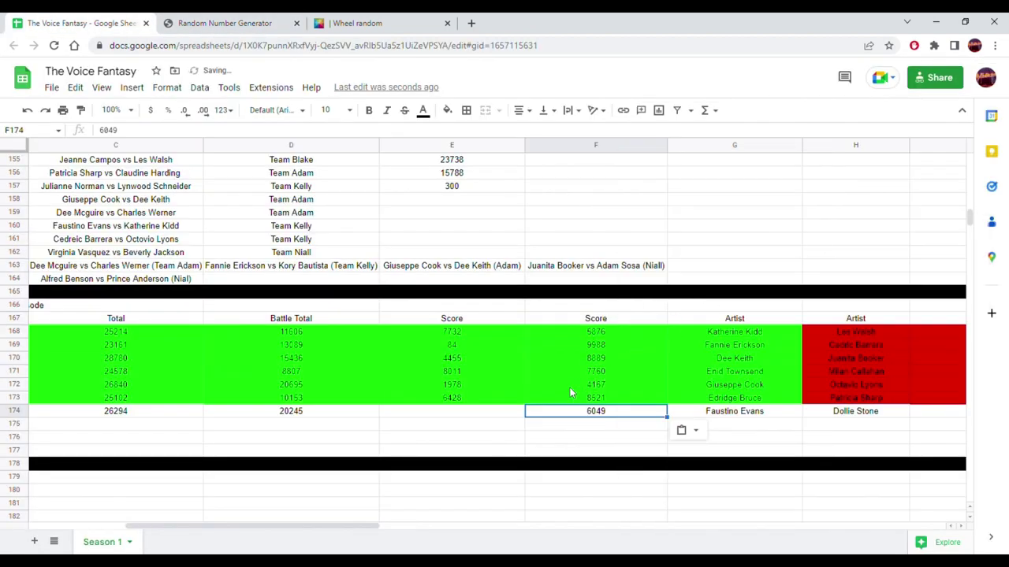
- Generate a random 3548 and paste it into E174 as a value
{"action": "left_click", "coordinate": [518, 415]}
{"action": "left_click", "coordinate": [225, 23]}
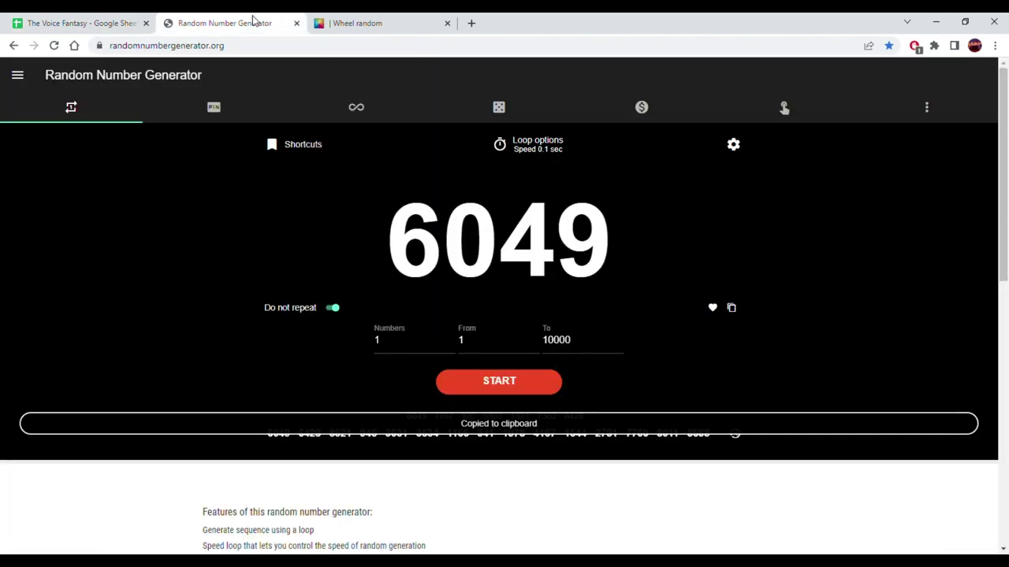
{"action": "left_click", "coordinate": [500, 381]}
{"action": "left_click", "coordinate": [508, 383]}
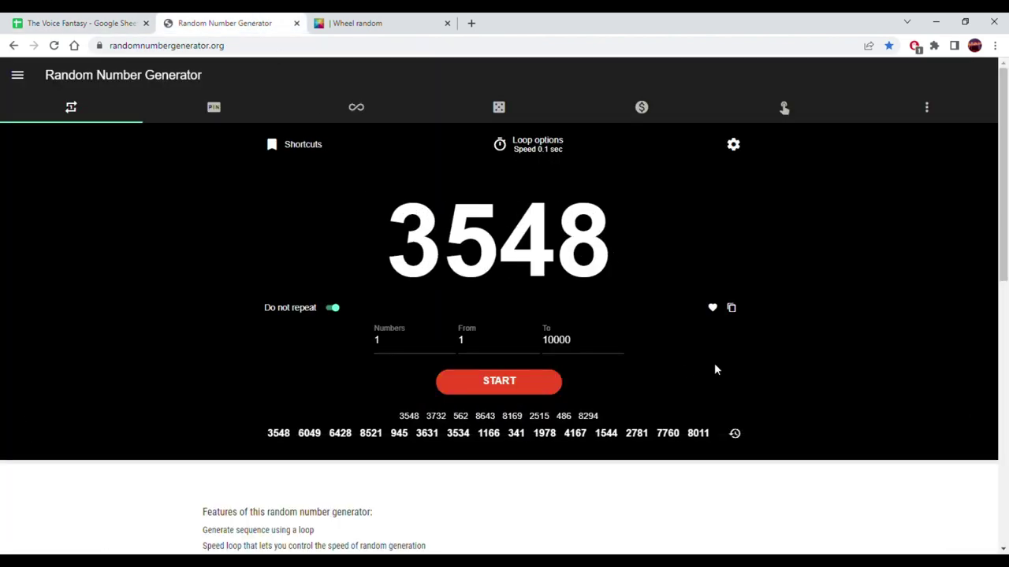
{"action": "left_click", "coordinate": [731, 308]}
{"action": "left_click", "coordinate": [75, 23]}
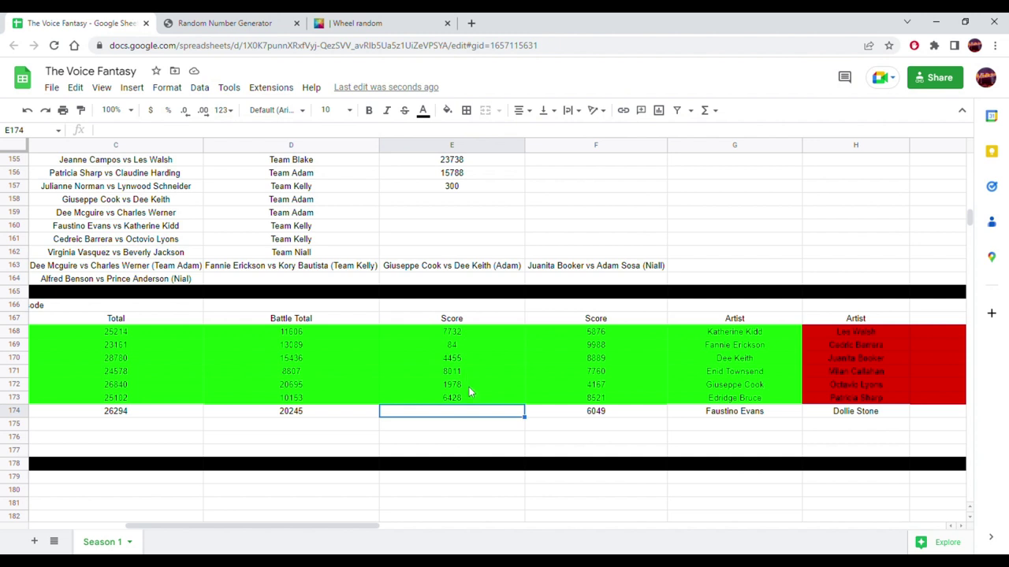
{"action": "right_click", "coordinate": [476, 418]}
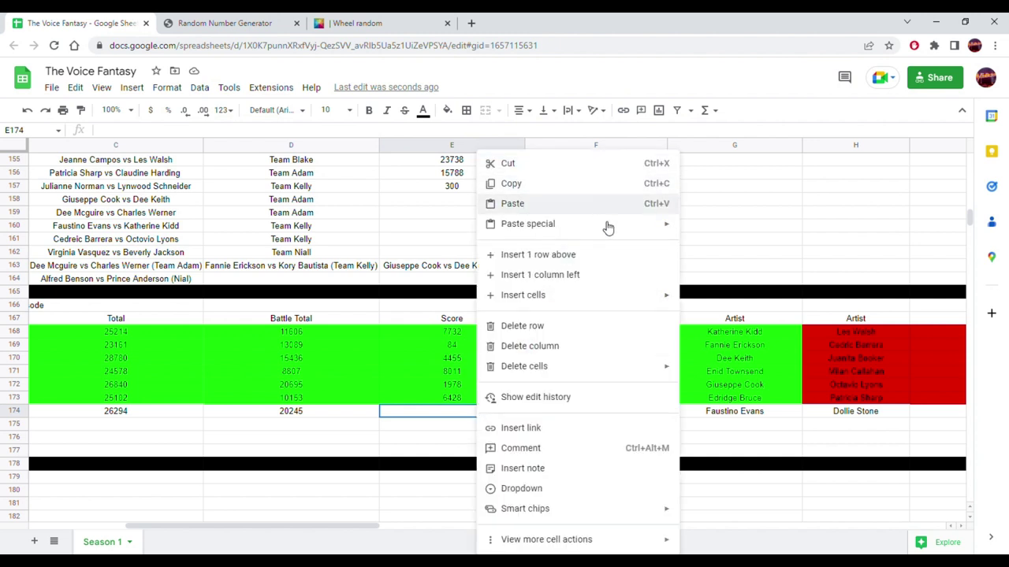
{"action": "left_click", "coordinate": [691, 229]}
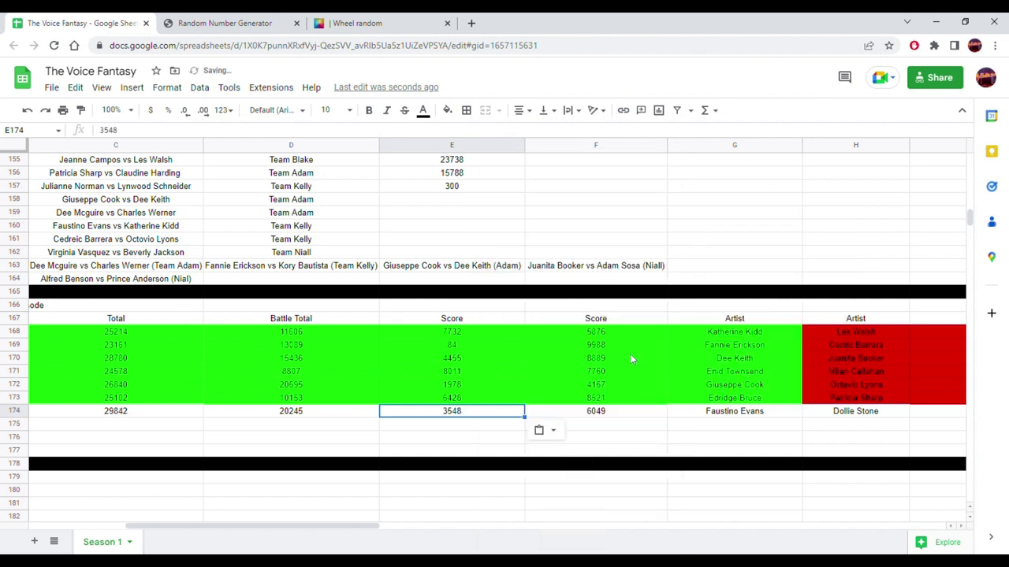
- Generate a random 2825 and paste it into I174 as a plain value
{"action": "left_click_drag", "start_coordinate": [307, 525], "coordinate": [490, 524]}
{"action": "left_click", "coordinate": [354, 415]}
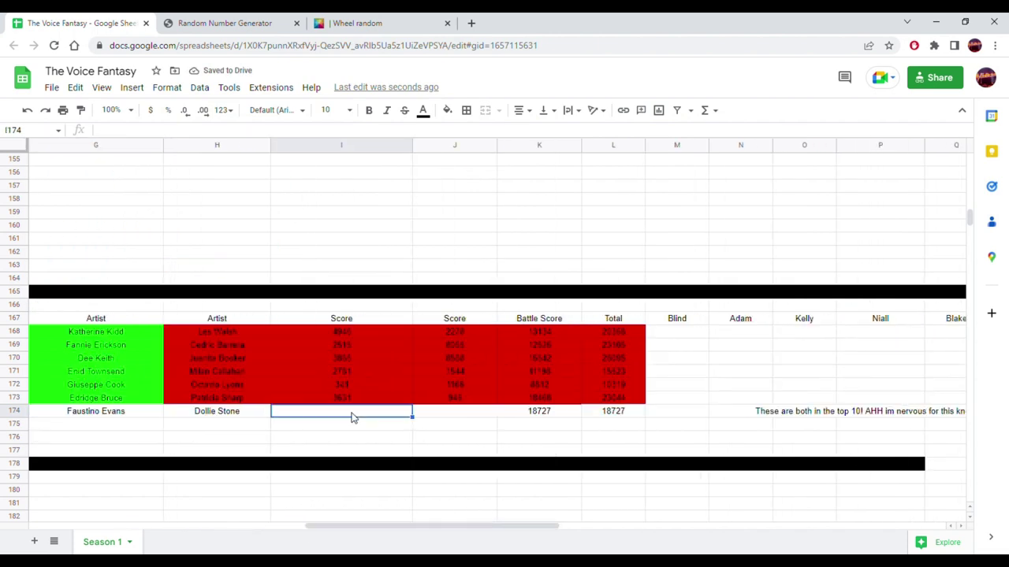
{"action": "left_click", "coordinate": [367, 19]}
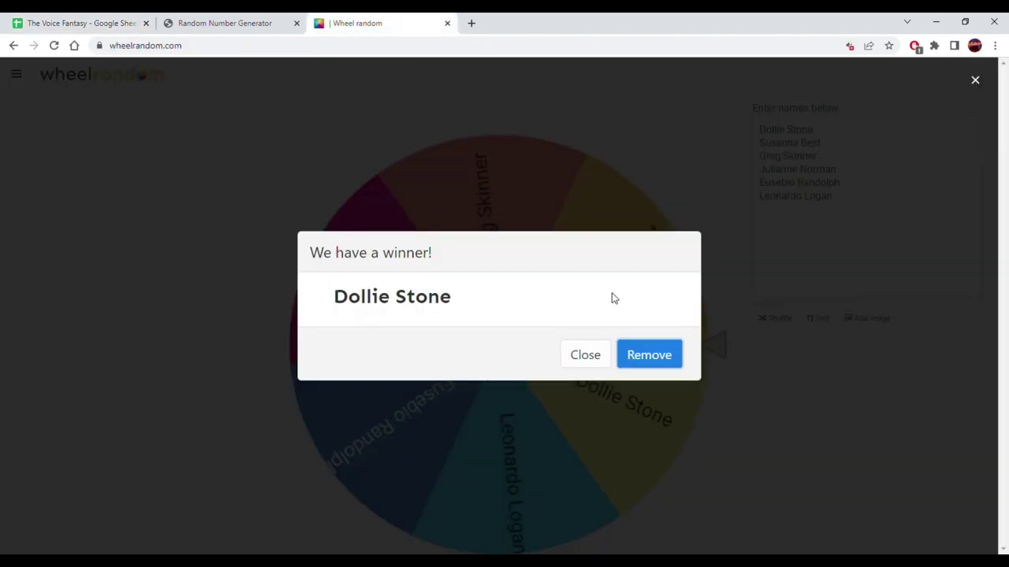
{"action": "left_click", "coordinate": [224, 23]}
{"action": "left_click", "coordinate": [512, 382]}
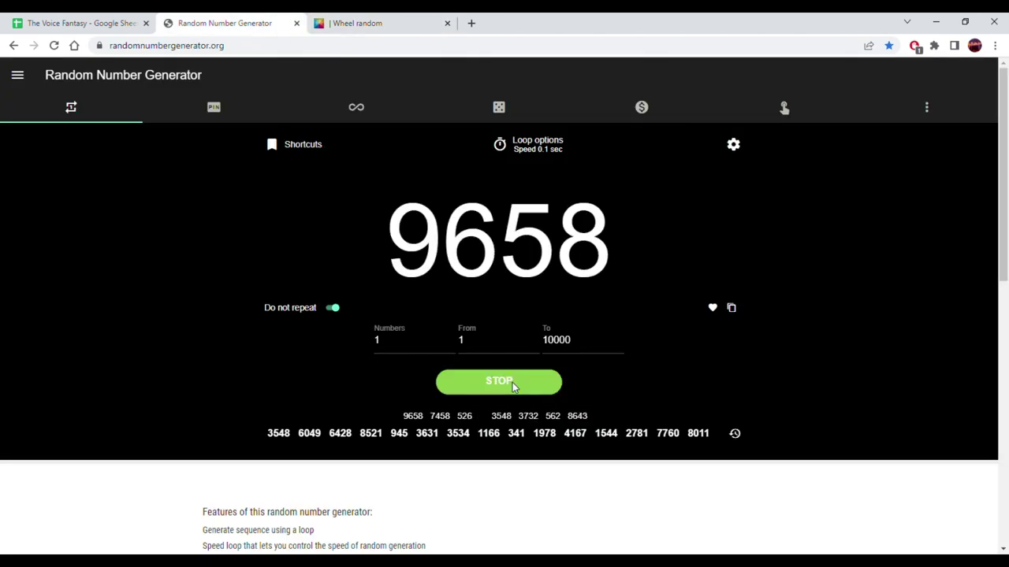
{"action": "left_click", "coordinate": [512, 382]}
{"action": "left_click", "coordinate": [731, 309]}
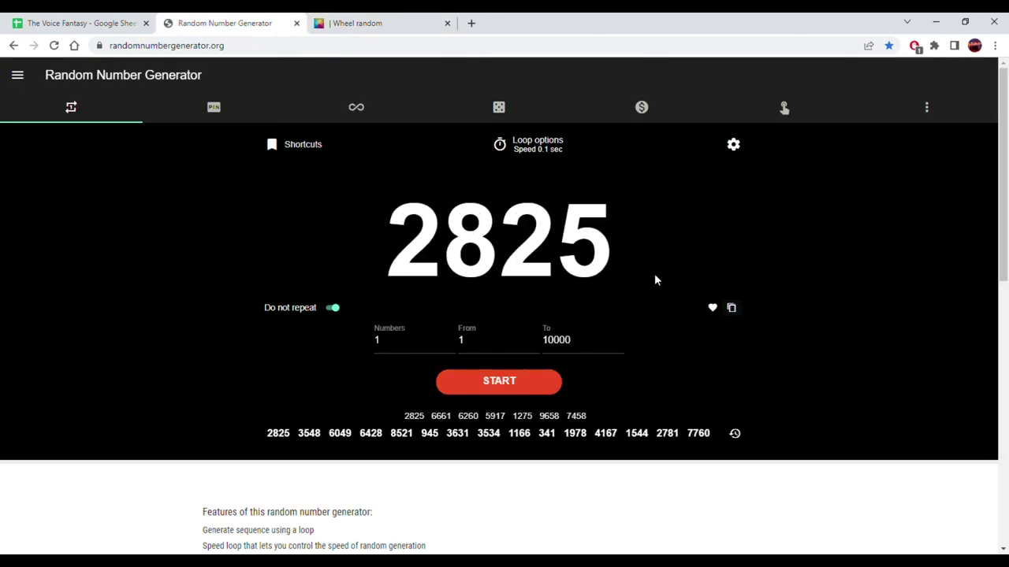
{"action": "left_click", "coordinate": [82, 23]}
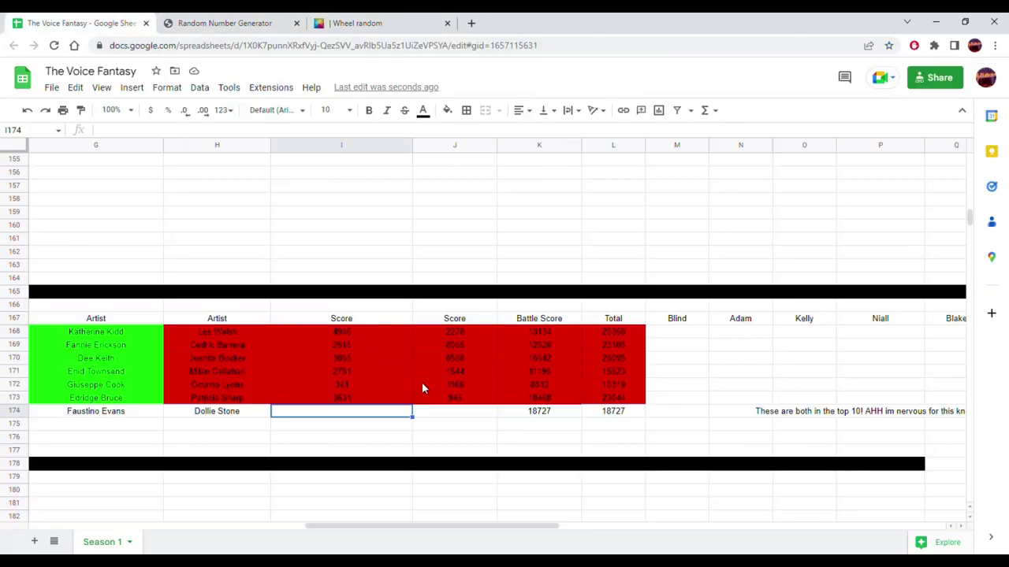
{"action": "right_click", "coordinate": [363, 417]}
{"action": "mouse_move", "coordinate": [546, 229]}
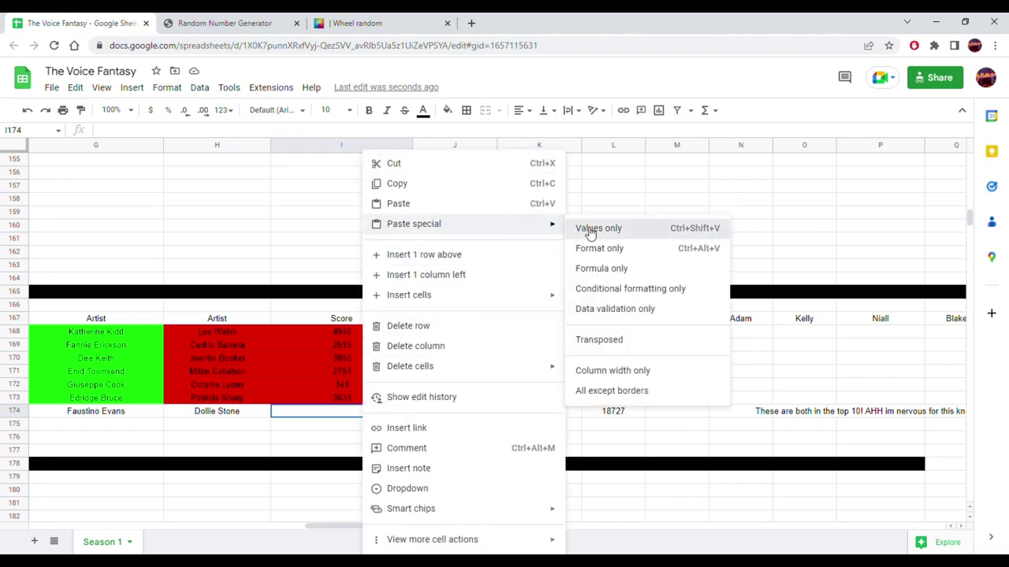
{"action": "left_click", "coordinate": [591, 230]}
- Center-align the 2825 score in I174
{"action": "left_click", "coordinate": [470, 420]}
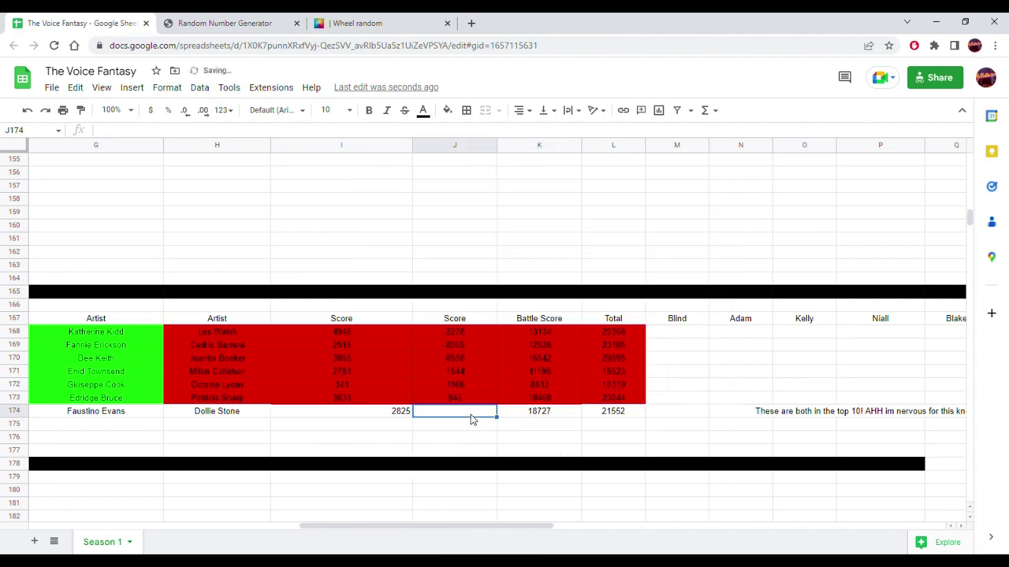
{"action": "left_click", "coordinate": [393, 410]}
{"action": "left_click", "coordinate": [523, 111]}
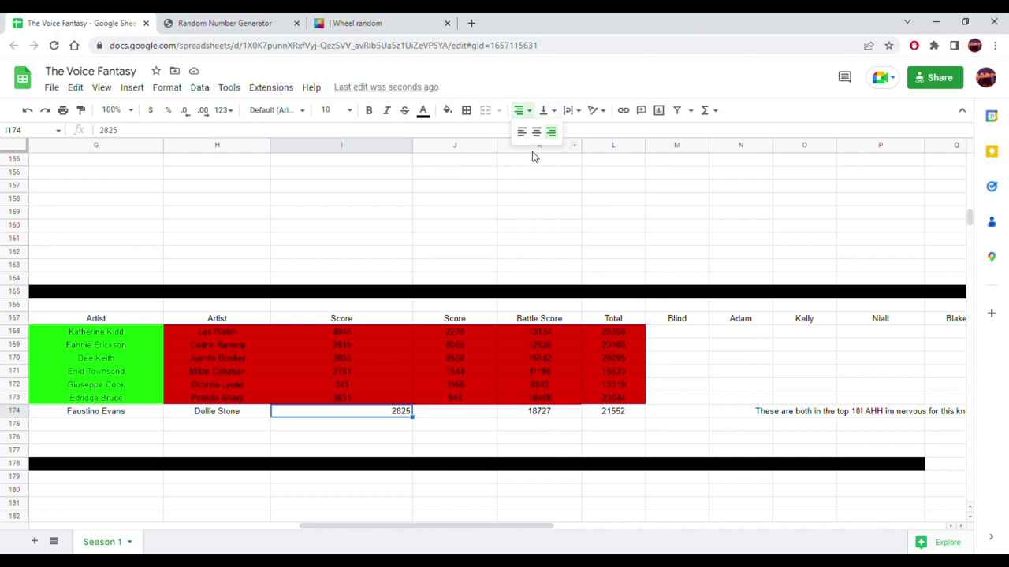
{"action": "left_click", "coordinate": [535, 132]}
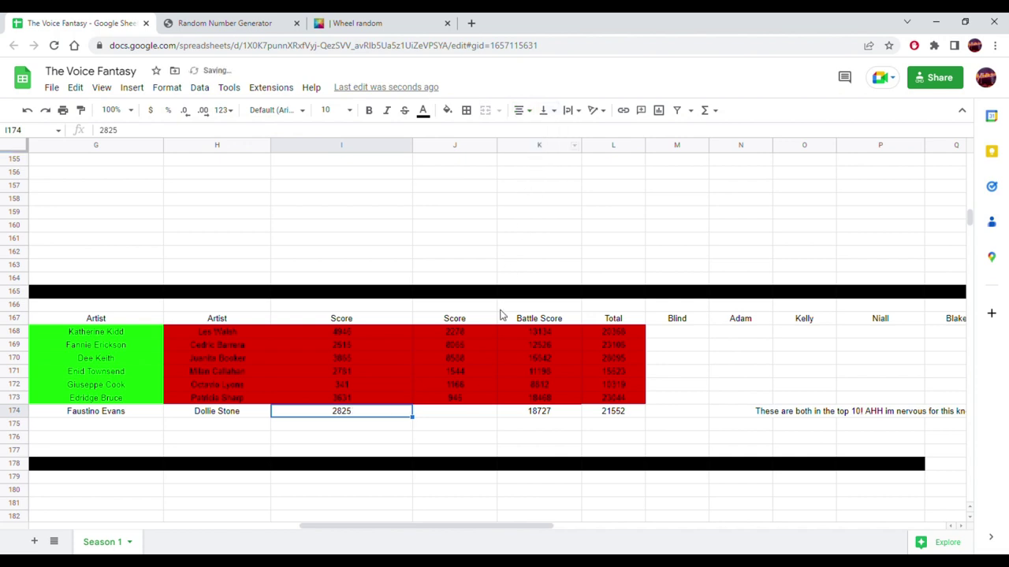
- Generate a random 6074 and paste it into J174 as a plain value
{"action": "left_click", "coordinate": [471, 411]}
{"action": "left_click", "coordinate": [253, 23]}
{"action": "left_click", "coordinate": [520, 392]}
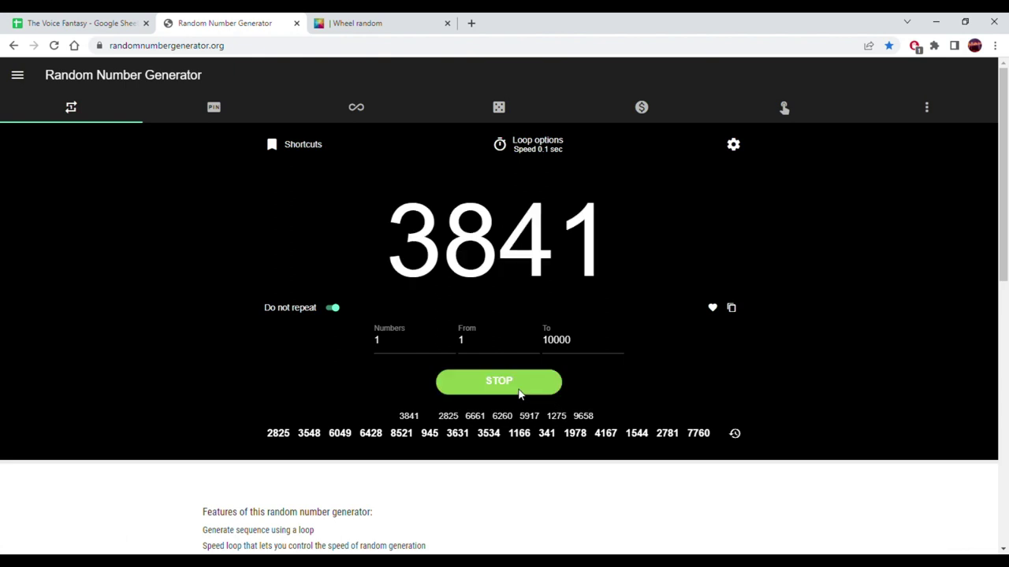
{"action": "left_click", "coordinate": [520, 392]}
{"action": "left_click", "coordinate": [731, 309]}
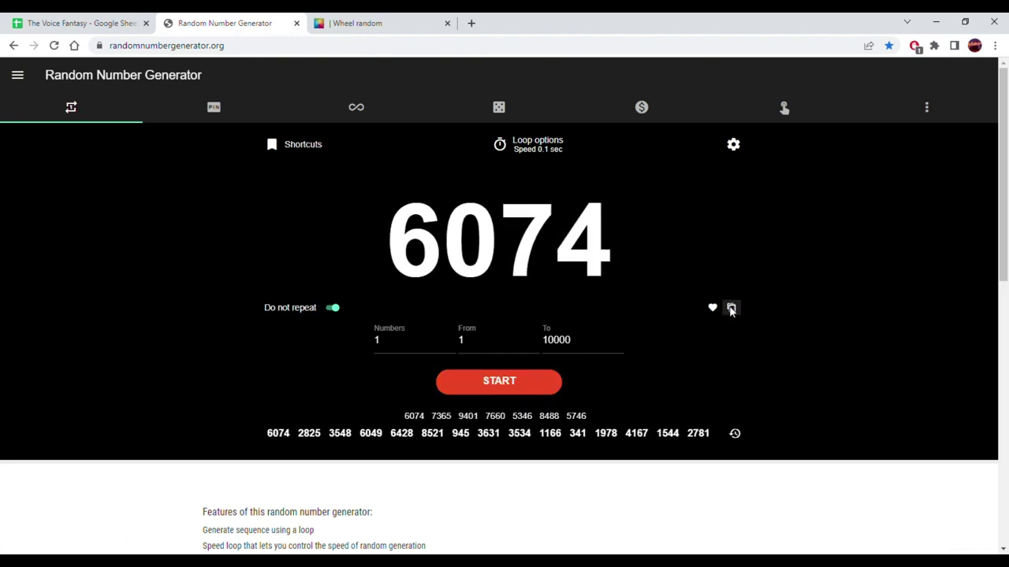
{"action": "left_click", "coordinate": [45, 22]}
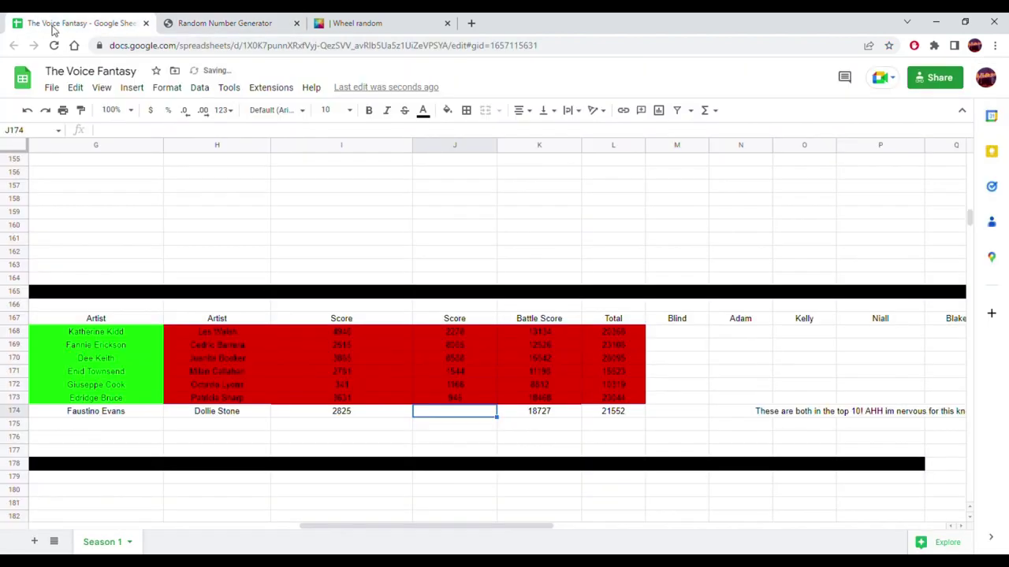
{"action": "right_click", "coordinate": [467, 416]}
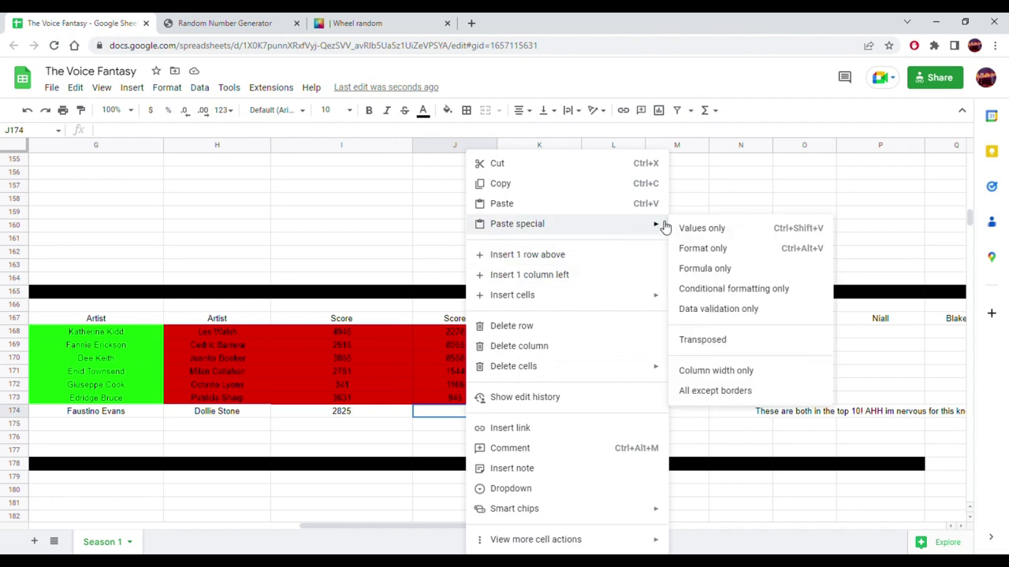
{"action": "left_click", "coordinate": [684, 228]}
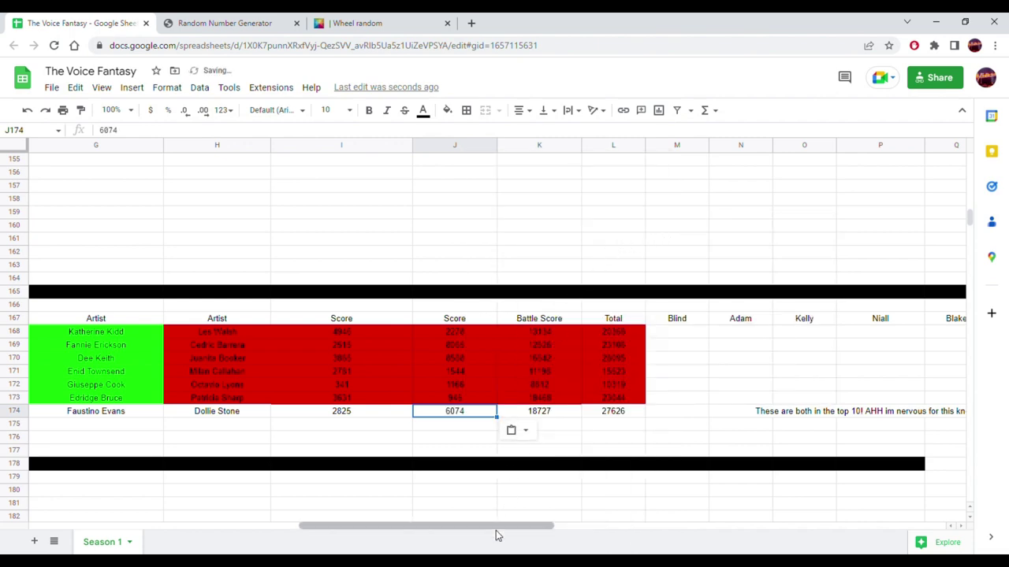
{"action": "left_click_drag", "start_coordinate": [494, 527], "coordinate": [446, 518]}
{"action": "left_click_drag", "start_coordinate": [391, 411], "coordinate": [457, 414]}
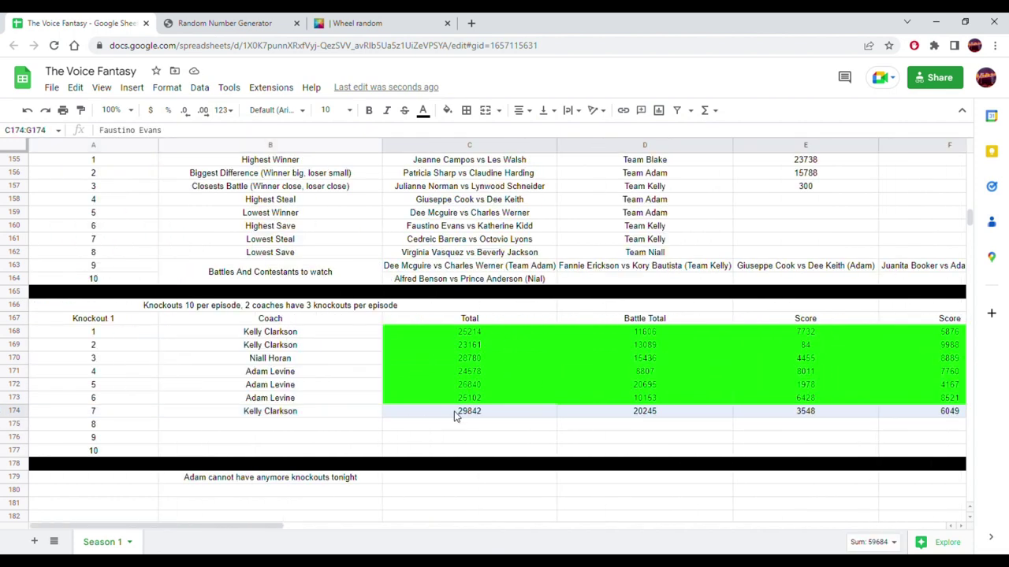
{"action": "left_click", "coordinate": [446, 110]}
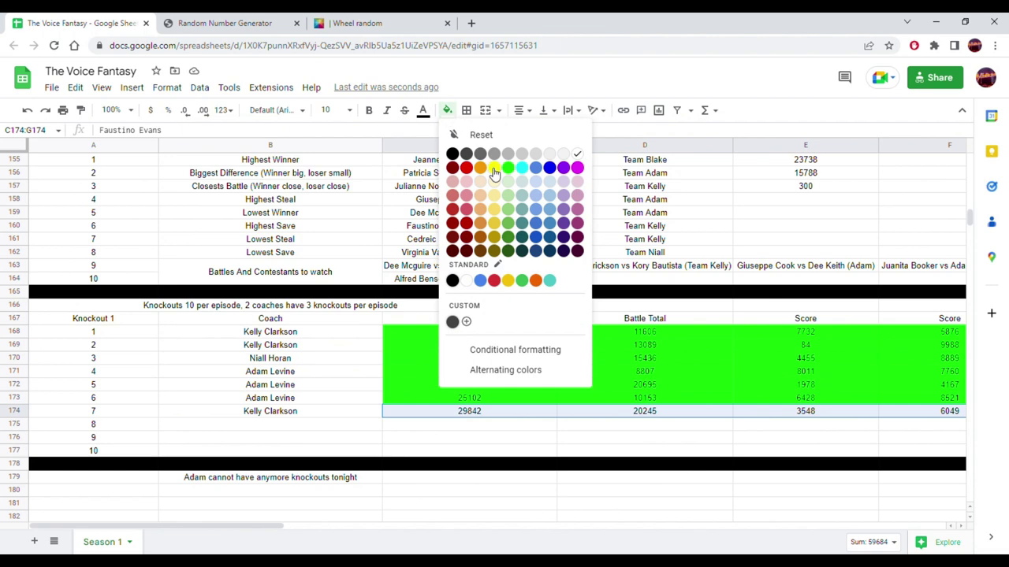
{"action": "left_click", "coordinate": [508, 168]}
{"action": "left_click_drag", "start_coordinate": [265, 526], "coordinate": [544, 530]}
{"action": "left_click_drag", "start_coordinate": [241, 411], "coordinate": [590, 415]}
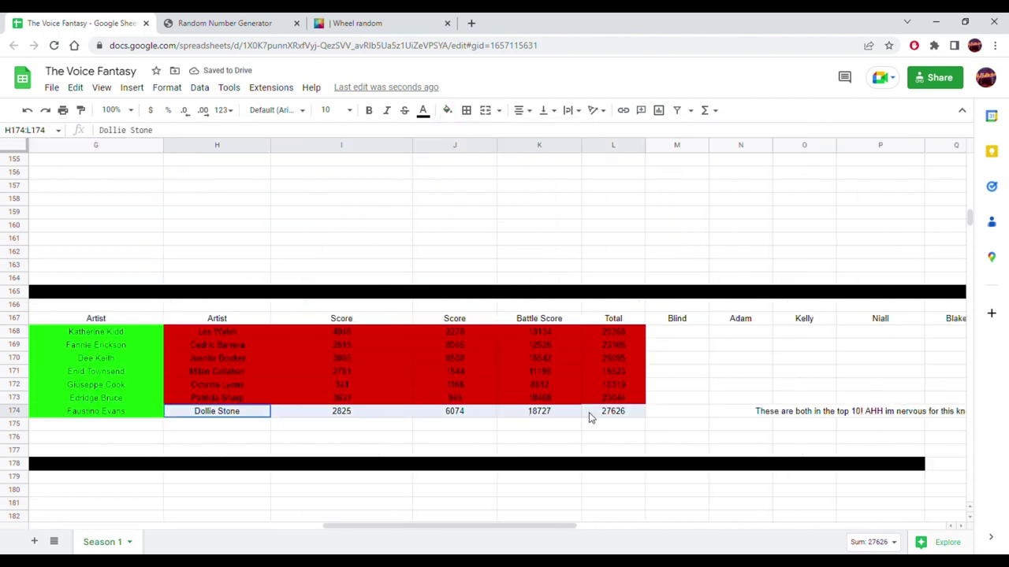
{"action": "left_click", "coordinate": [446, 110]}
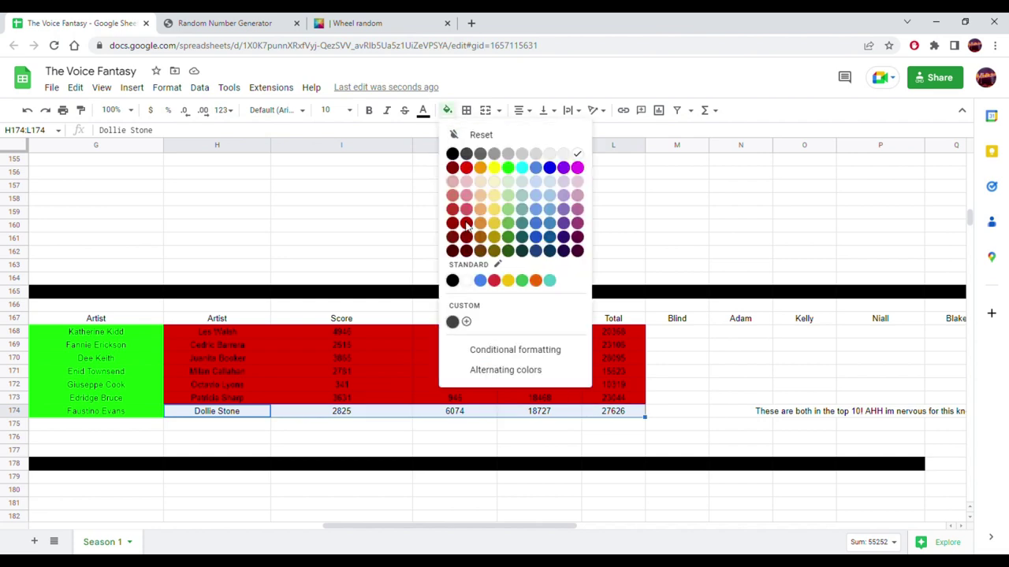
{"action": "left_click", "coordinate": [507, 168]}
{"action": "left_click", "coordinate": [446, 110]}
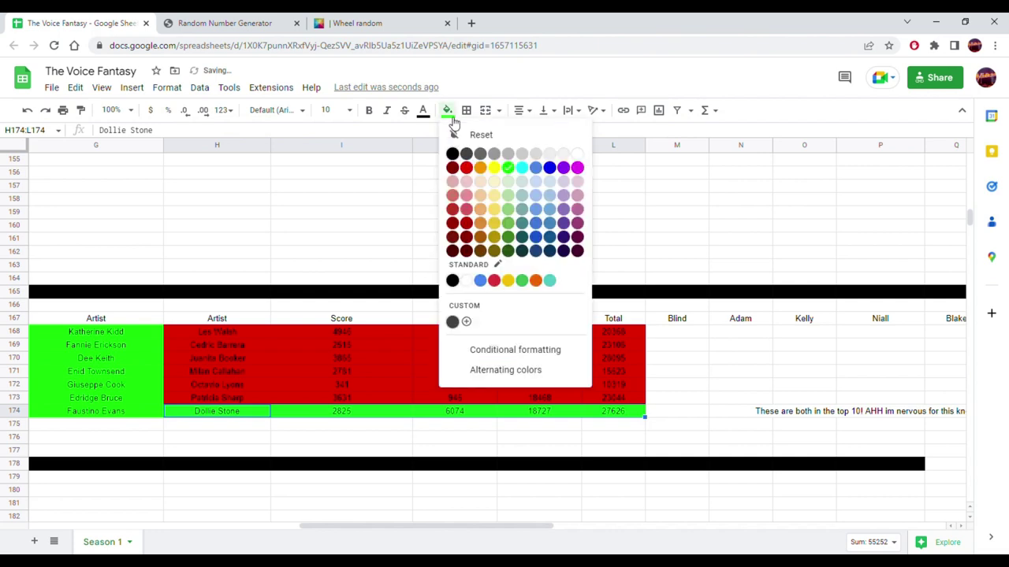
{"action": "left_click", "coordinate": [468, 173]}
{"action": "left_click", "coordinate": [408, 306]}
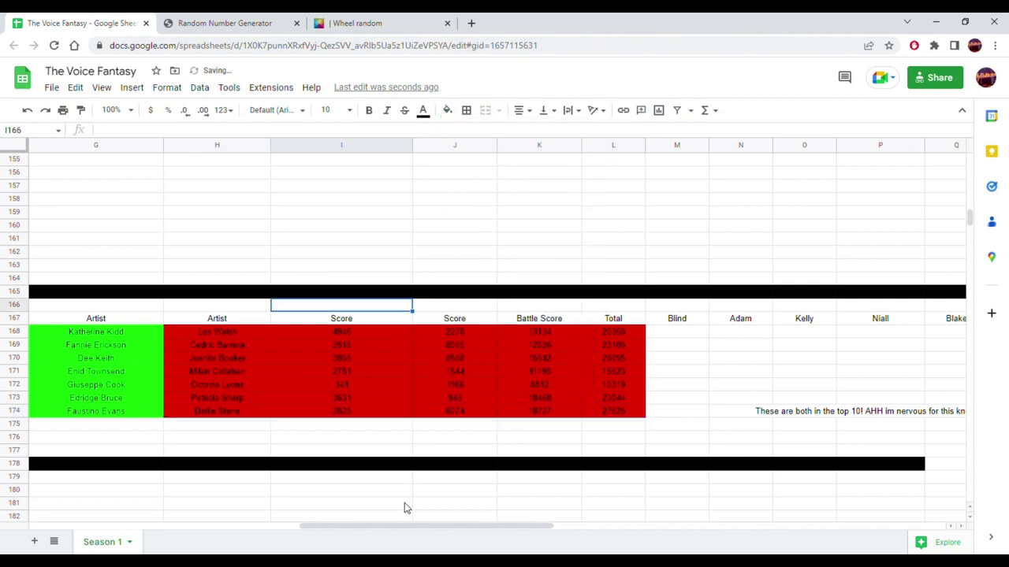
{"action": "left_click_drag", "start_coordinate": [418, 530], "coordinate": [352, 528]}
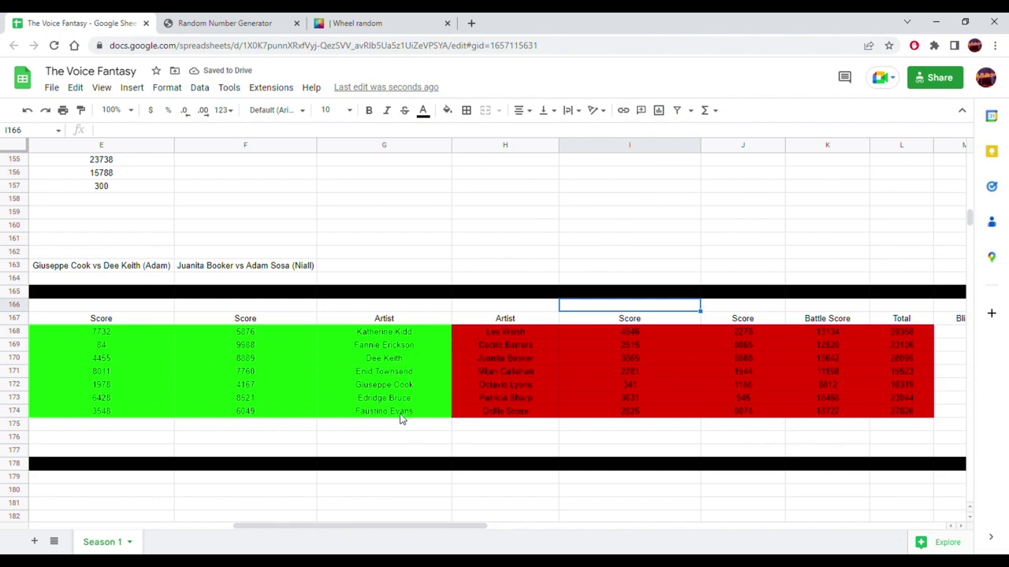
{"action": "left_click_drag", "start_coordinate": [401, 411], "coordinate": [475, 412]}
{"action": "scroll", "coordinate": [330, 383], "scroll_direction": "up", "scroll_amount": 15}
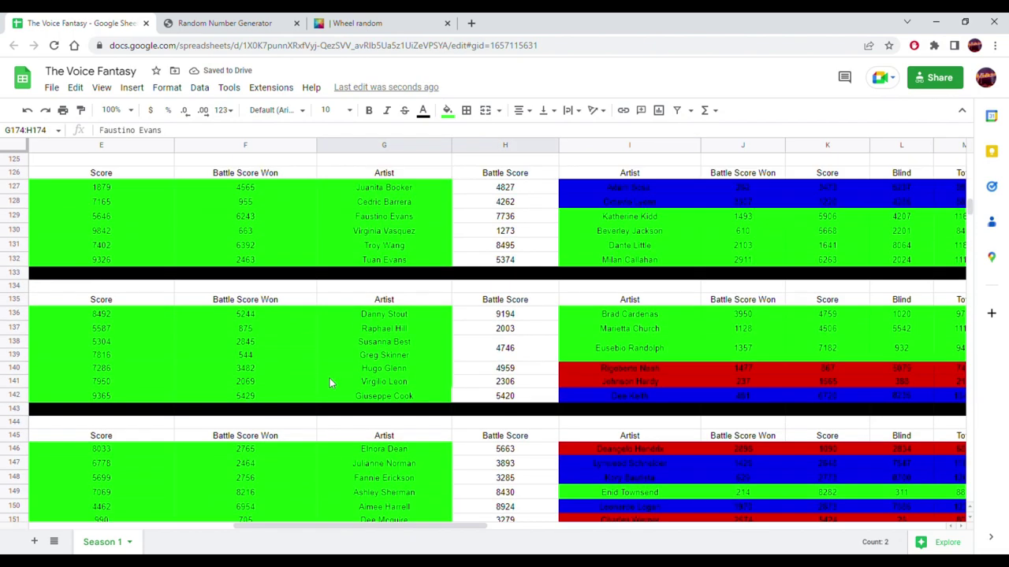
{"action": "scroll", "coordinate": [330, 383], "scroll_direction": "up", "scroll_amount": 15}
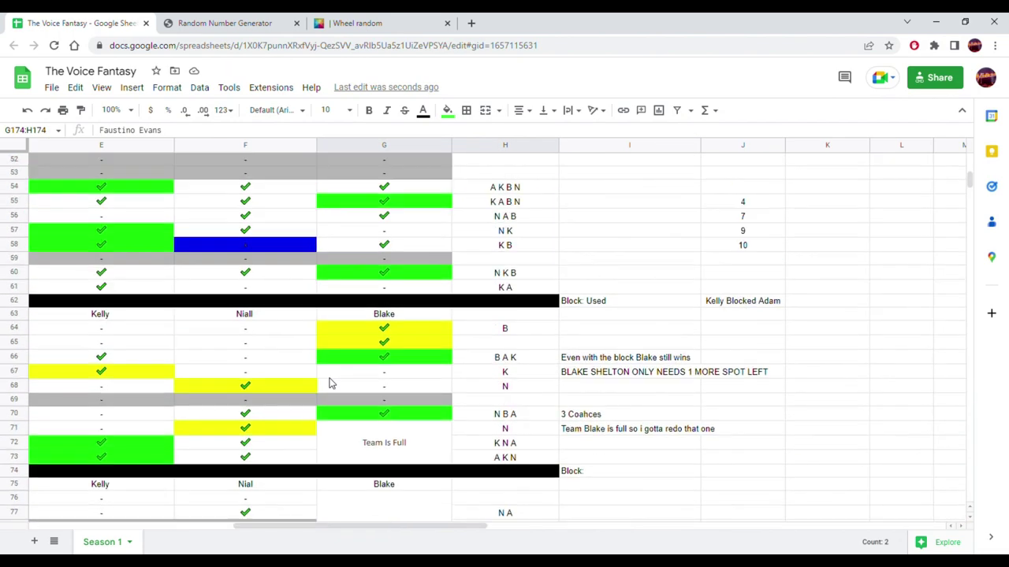
{"action": "scroll", "coordinate": [329, 383], "scroll_direction": "up", "scroll_amount": 10}
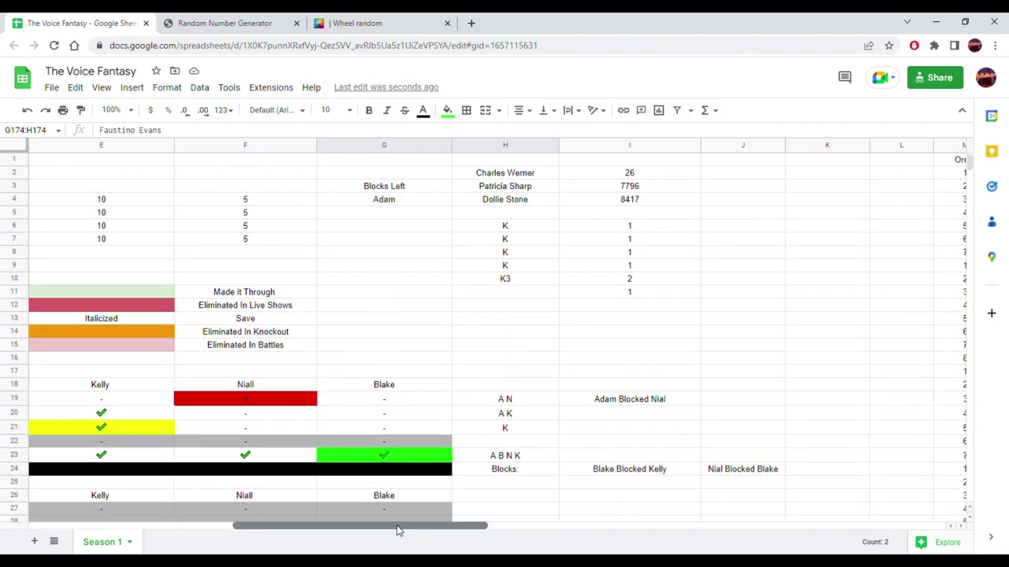
{"action": "left_click_drag", "start_coordinate": [404, 525], "coordinate": [203, 508]}
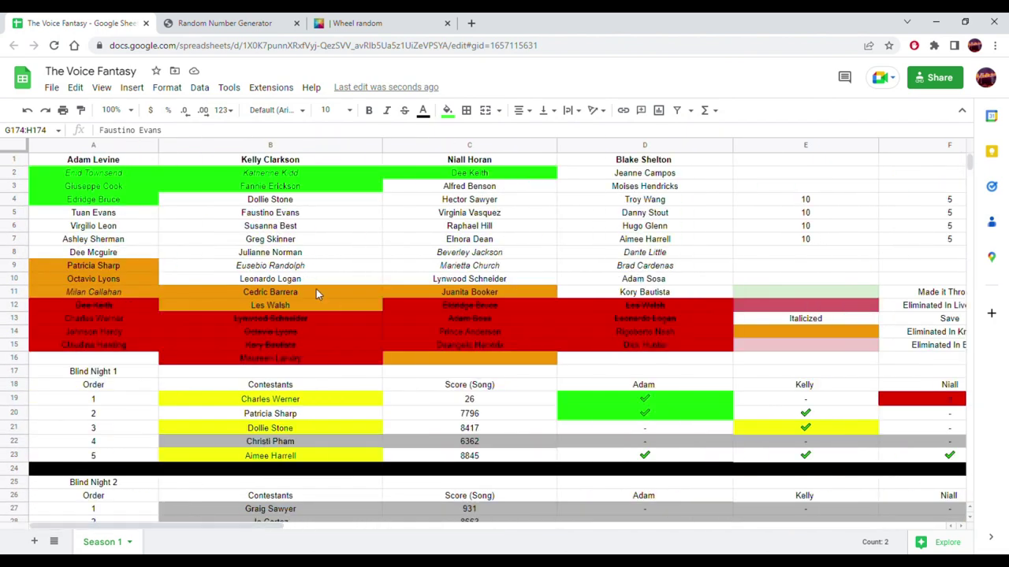
{"action": "left_click", "coordinate": [312, 200]}
{"action": "left_click", "coordinate": [297, 215]}
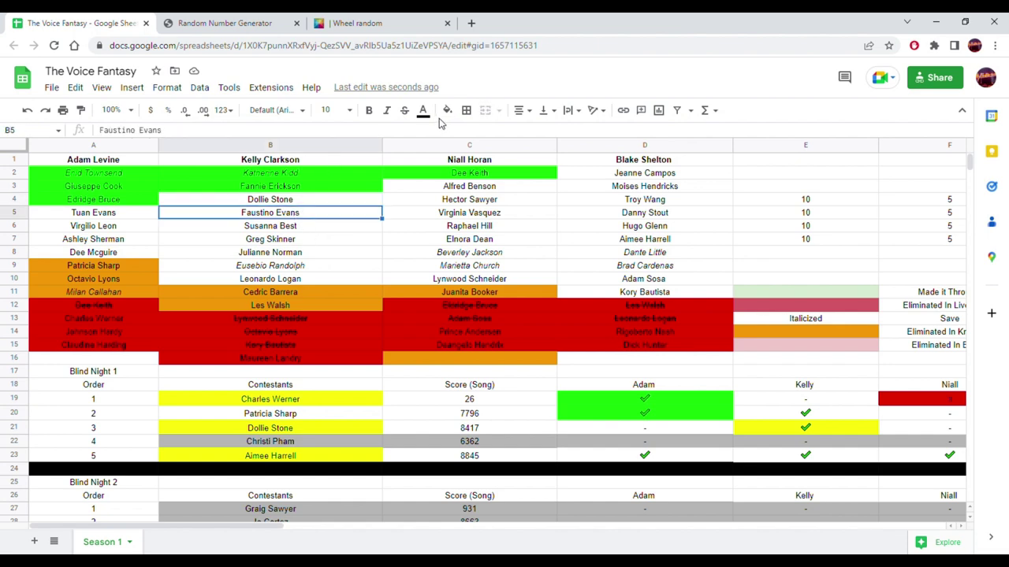
{"action": "left_click", "coordinate": [446, 111]}
{"action": "left_click", "coordinate": [509, 168]}
{"action": "left_click", "coordinate": [318, 201]}
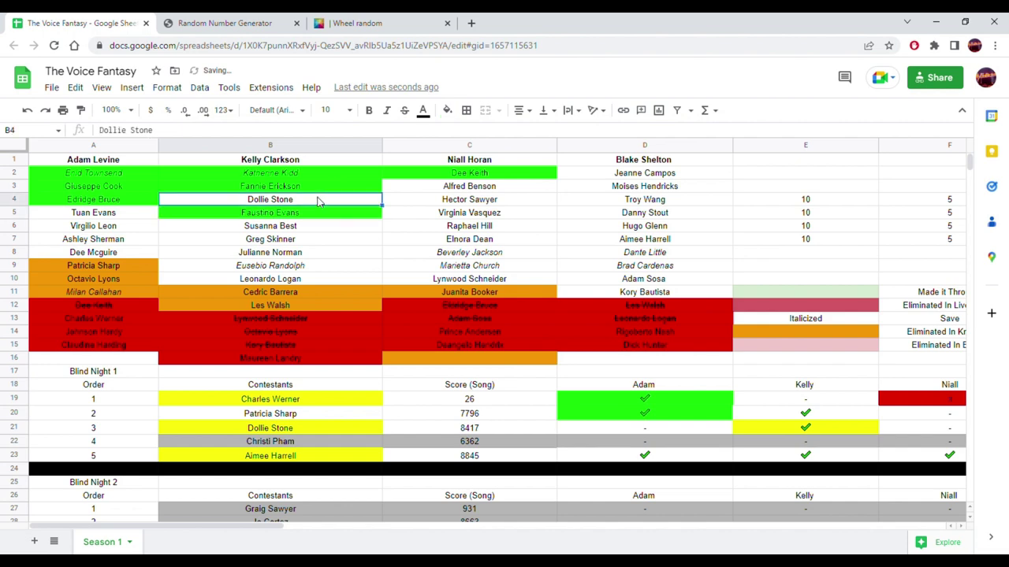
{"action": "left_click", "coordinate": [447, 111]}
{"action": "left_click", "coordinate": [480, 168]}
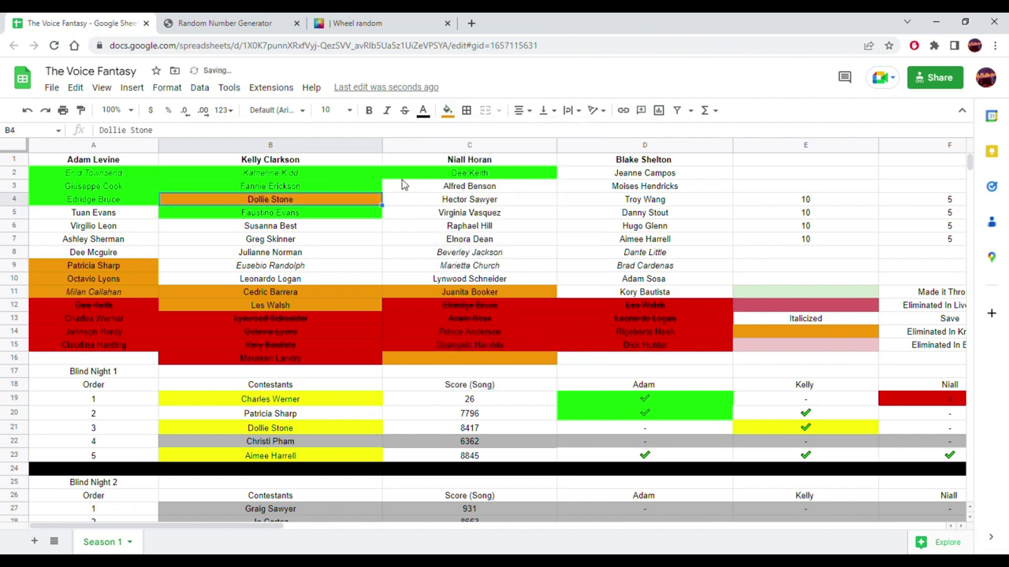
{"action": "left_click_drag", "start_coordinate": [351, 200], "coordinate": [769, 169]}
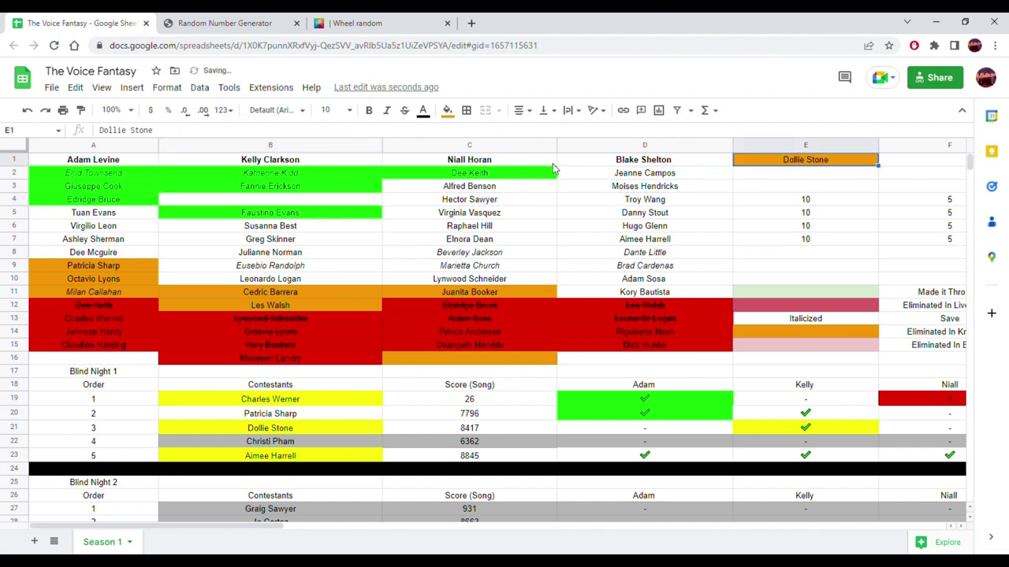
{"action": "left_click", "coordinate": [331, 216]}
{"action": "left_click_drag", "start_coordinate": [334, 204], "coordinate": [332, 205]}
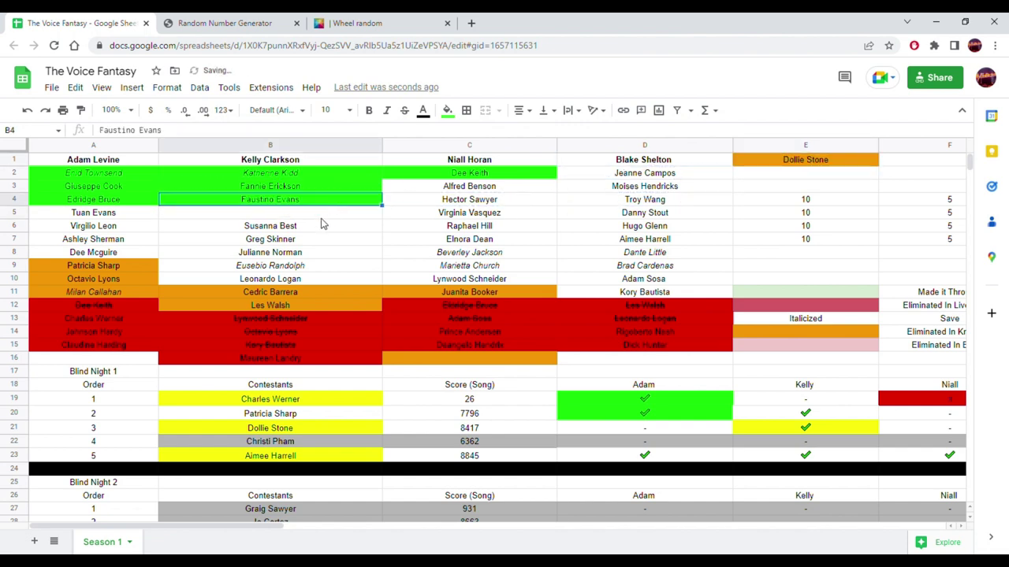
{"action": "left_click_drag", "start_coordinate": [309, 281], "coordinate": [320, 218]}
{"action": "left_click", "coordinate": [813, 164]}
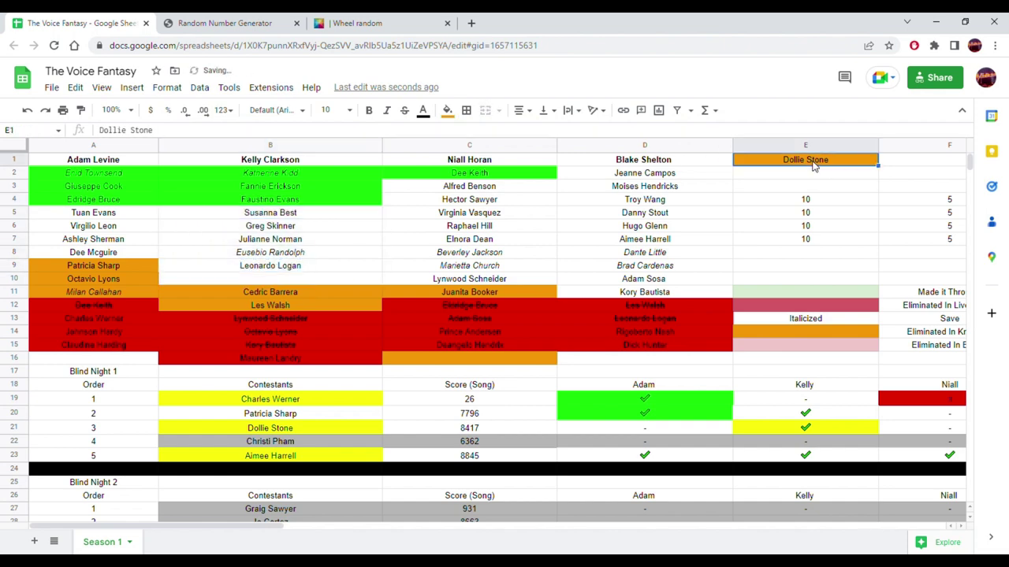
{"action": "left_click_drag", "start_coordinate": [816, 160], "coordinate": [367, 282]}
{"action": "key", "text": "Up"}
{"action": "key", "text": "Up"}
{"action": "key", "text": "Right"}
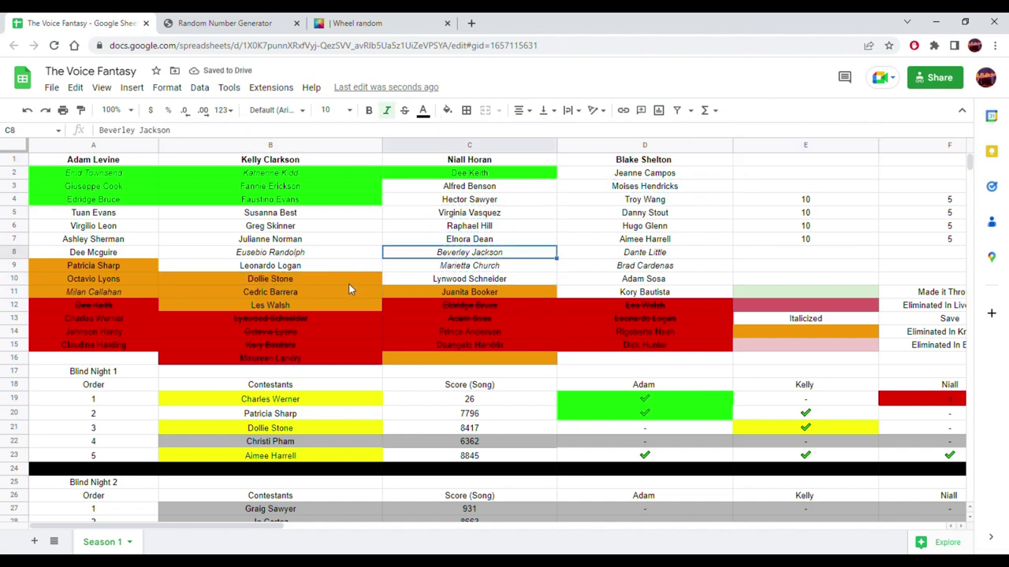
- Enter 'Kelly cannot have anymore knockouts tonight, the max is 3' in B180 under Adam's note
{"action": "scroll", "coordinate": [348, 289], "scroll_direction": "down", "scroll_amount": 15}
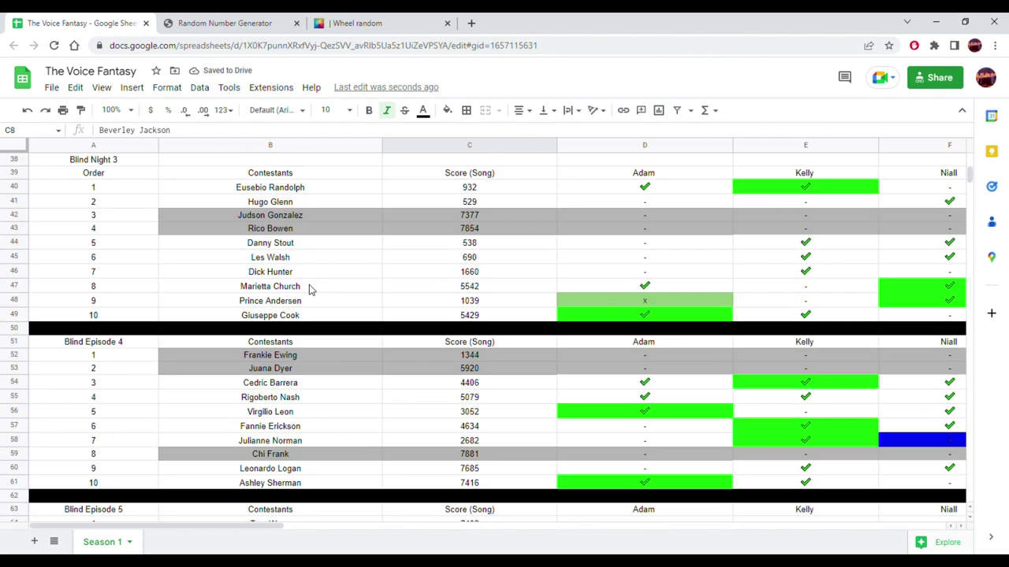
{"action": "scroll", "coordinate": [308, 290], "scroll_direction": "down", "scroll_amount": 15}
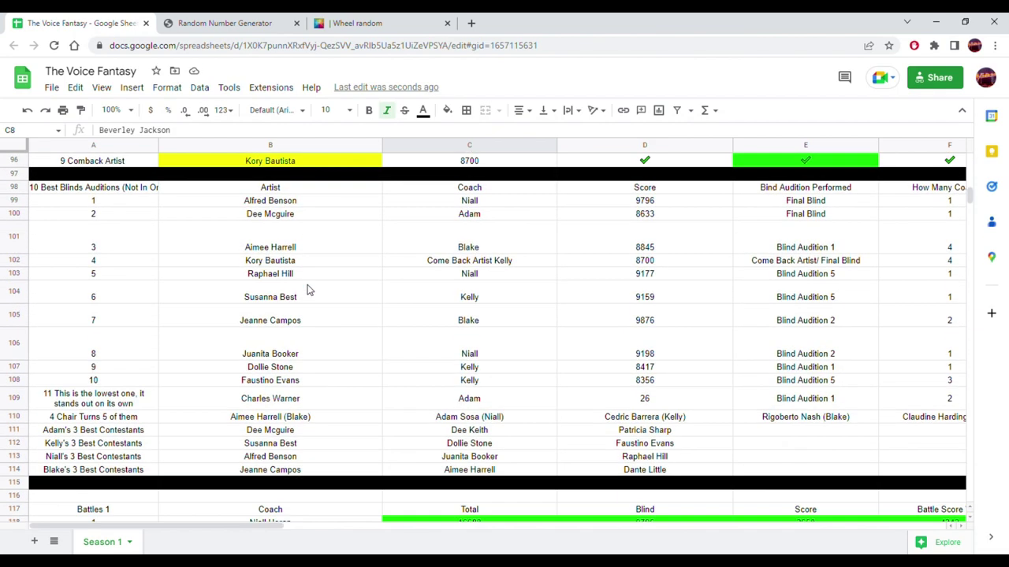
{"action": "scroll", "coordinate": [308, 290], "scroll_direction": "down", "scroll_amount": 15}
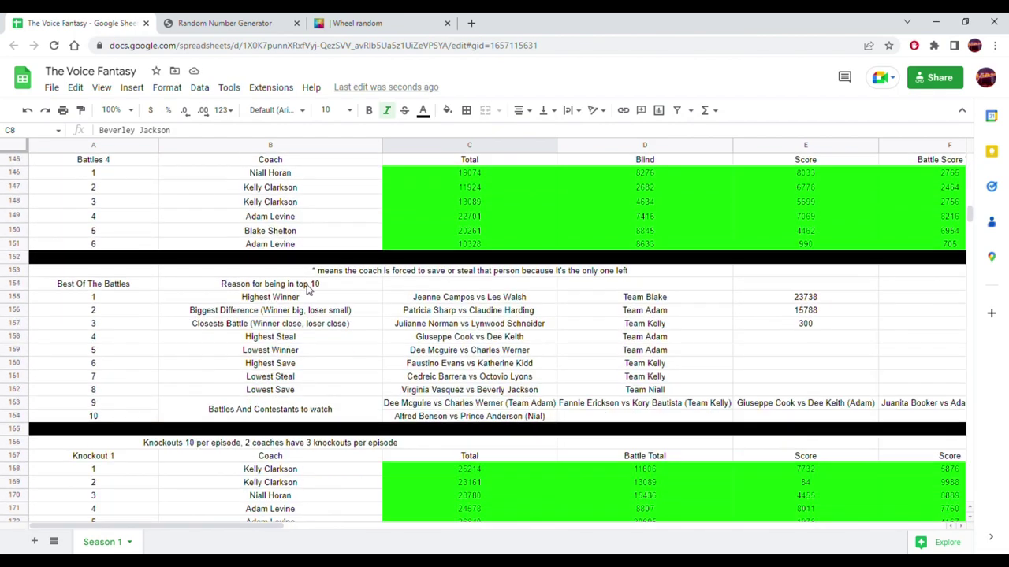
{"action": "scroll", "coordinate": [309, 290], "scroll_direction": "down", "scroll_amount": 2}
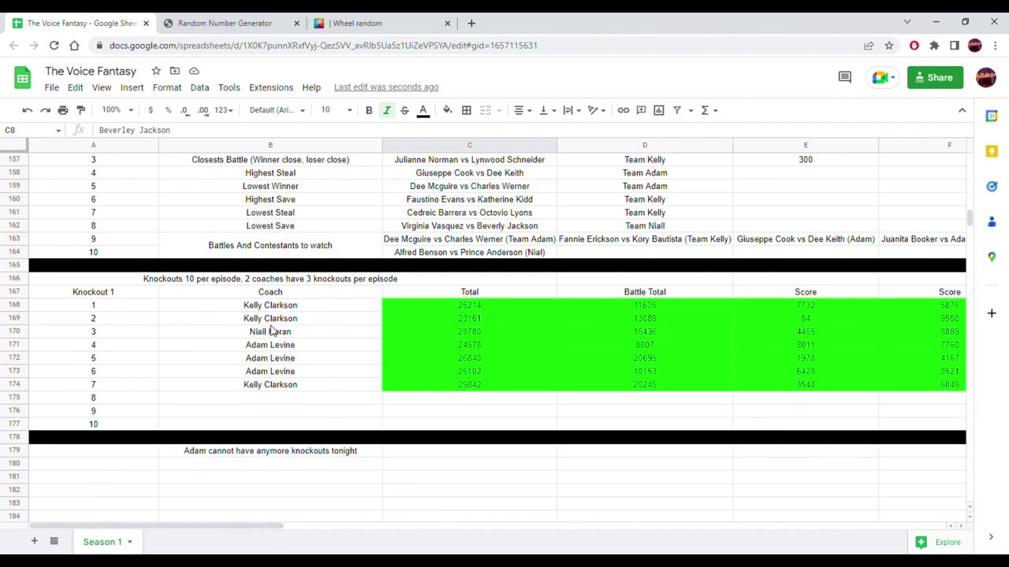
{"action": "left_click", "coordinate": [284, 405]}
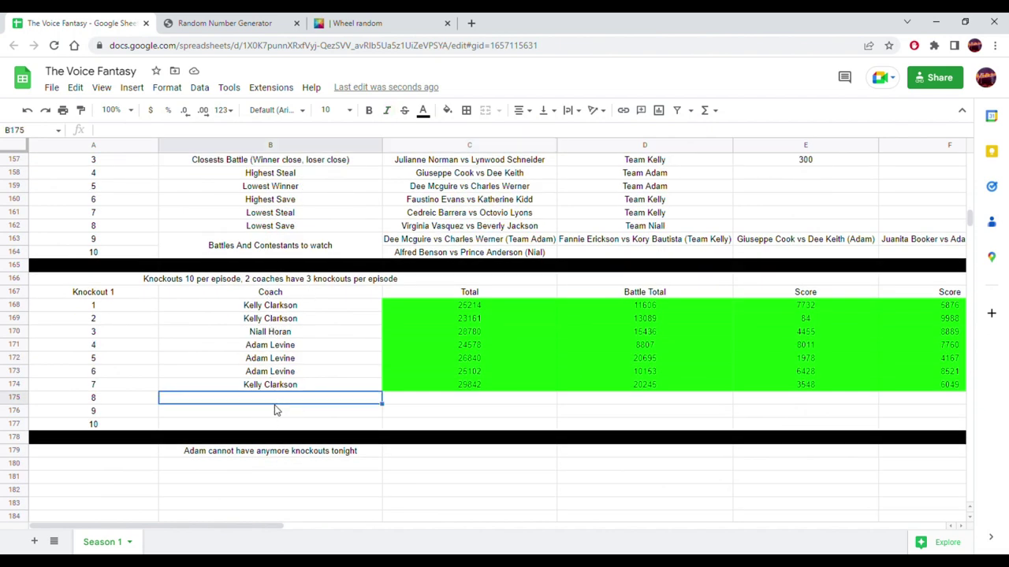
{"action": "left_click", "coordinate": [269, 413]}
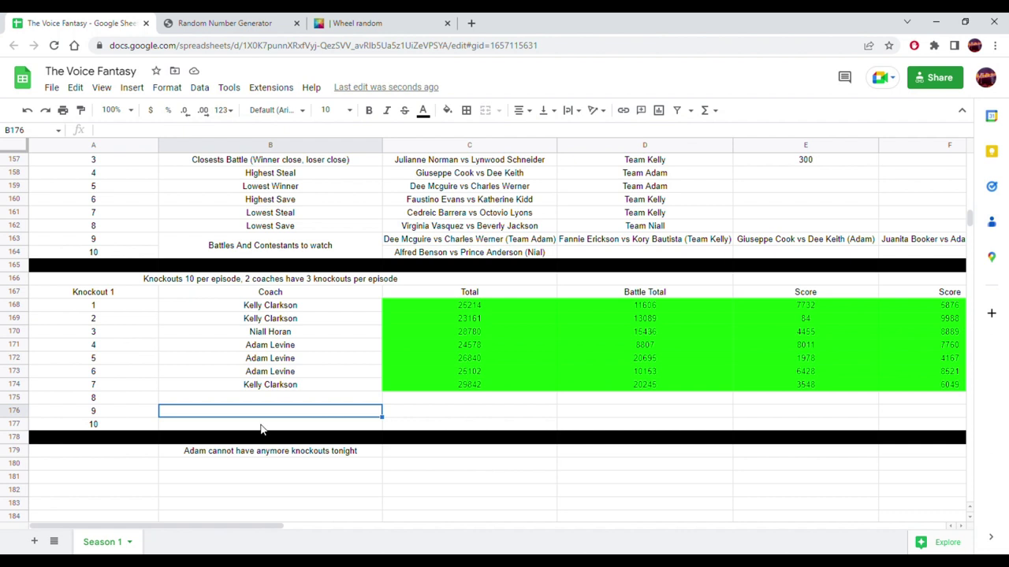
{"action": "left_click", "coordinate": [263, 429]}
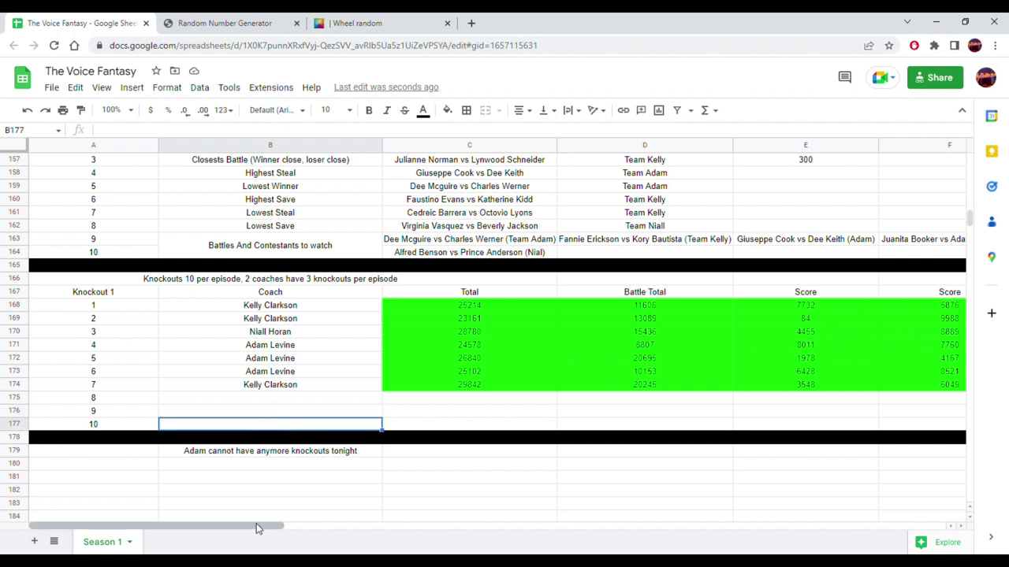
{"action": "left_click", "coordinate": [267, 465]}
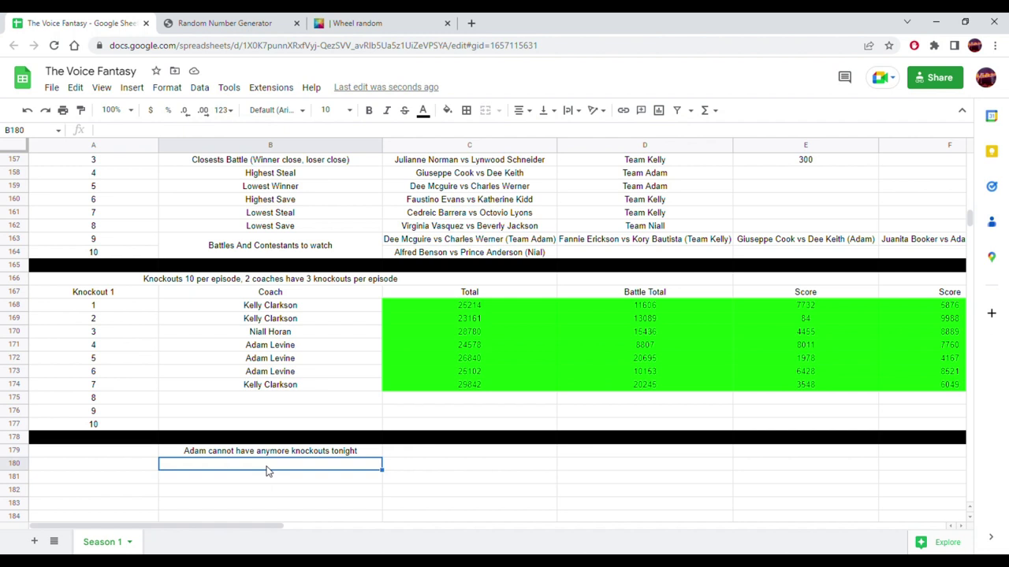
{"action": "type", "text": "Kel"}
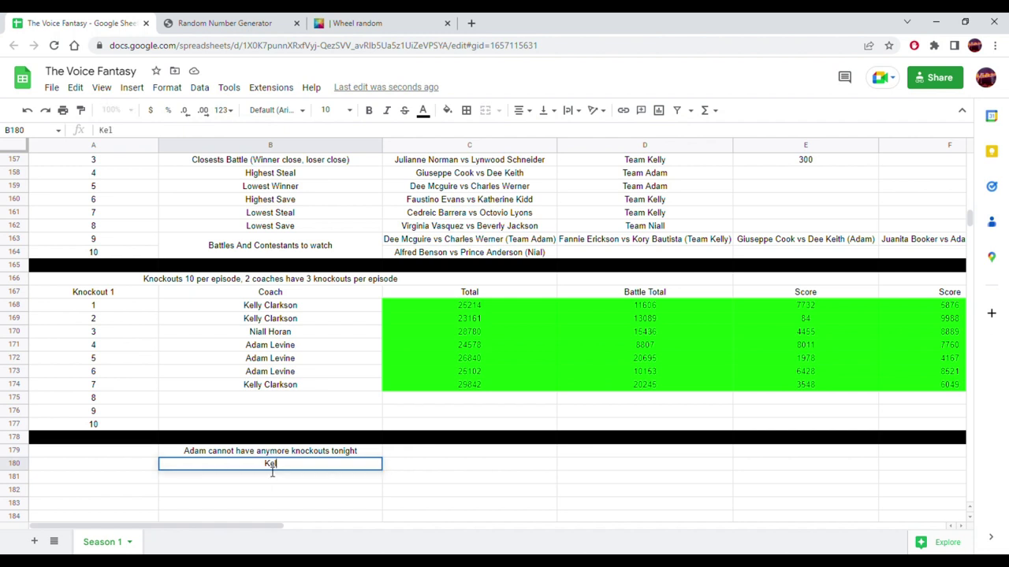
{"action": "type", "text": "ly cannot ha"}
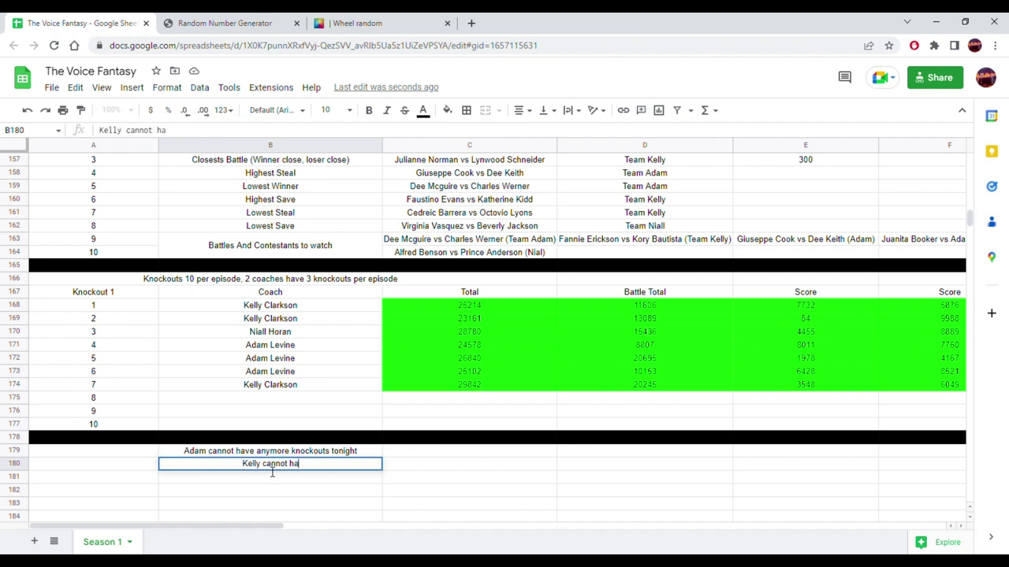
{"action": "type", "text": "ve anymore kno"}
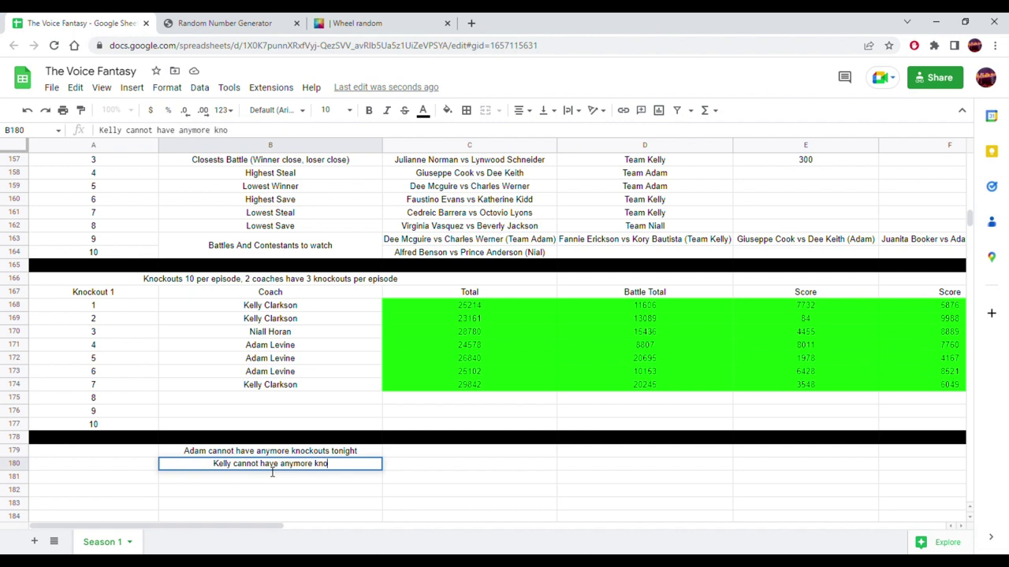
{"action": "type", "text": "ckouts tonigh"}
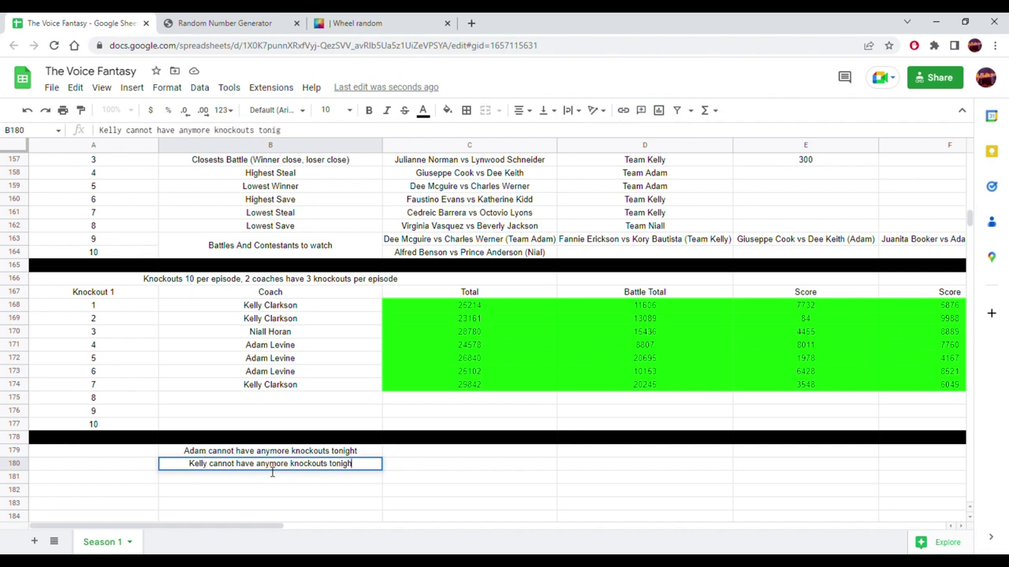
{"action": "type", "text": "t, the max is 3"}
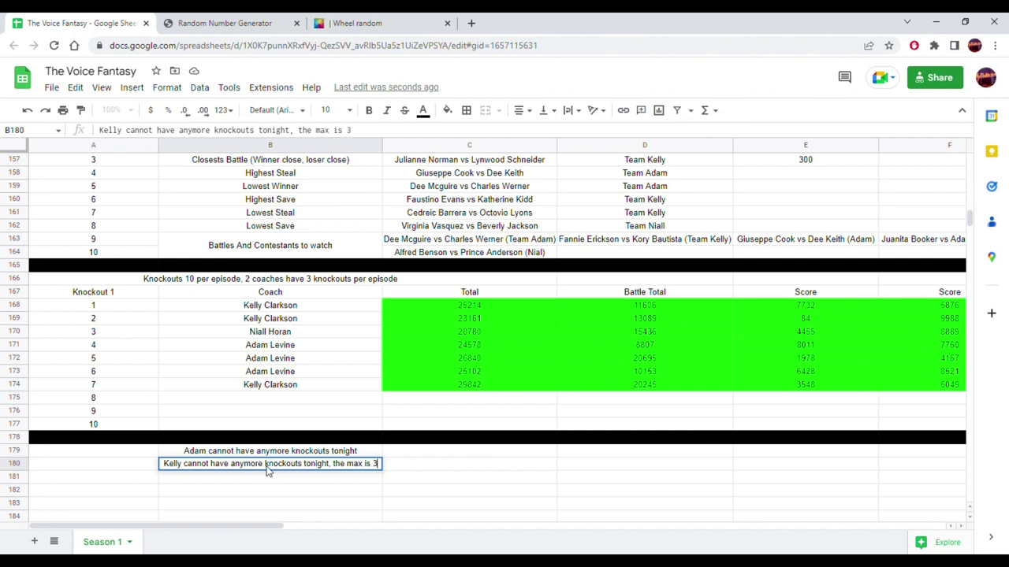
{"action": "key", "text": "Return"}
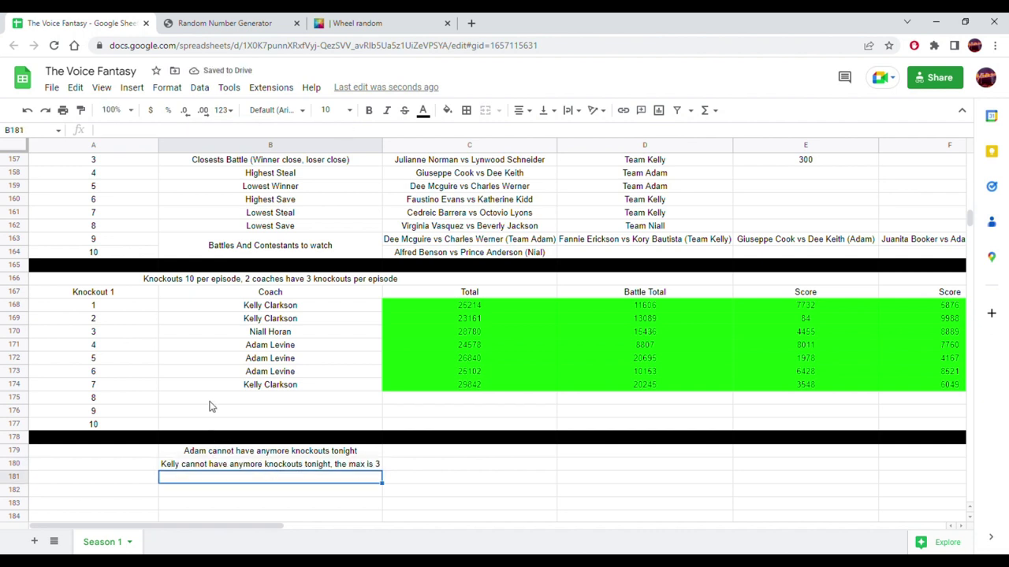
- Compare the knockout coach rows with the random number generator result of 6074
{"action": "scroll", "coordinate": [253, 328], "scroll_direction": "up", "scroll_amount": 2}
{"action": "scroll", "coordinate": [246, 327], "scroll_direction": "down", "scroll_amount": 2}
{"action": "left_click", "coordinate": [278, 22]}
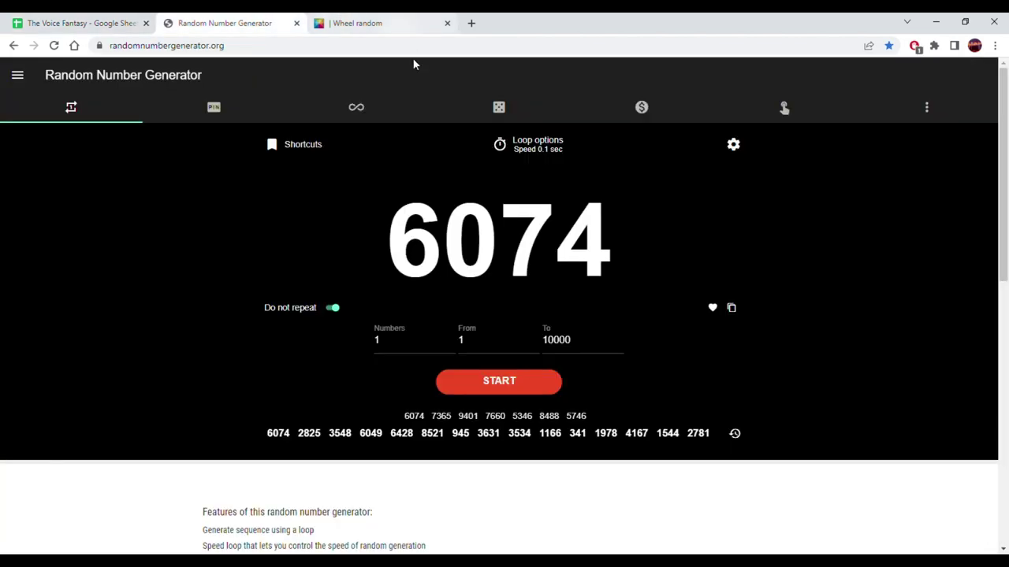
{"action": "left_click", "coordinate": [76, 19]}
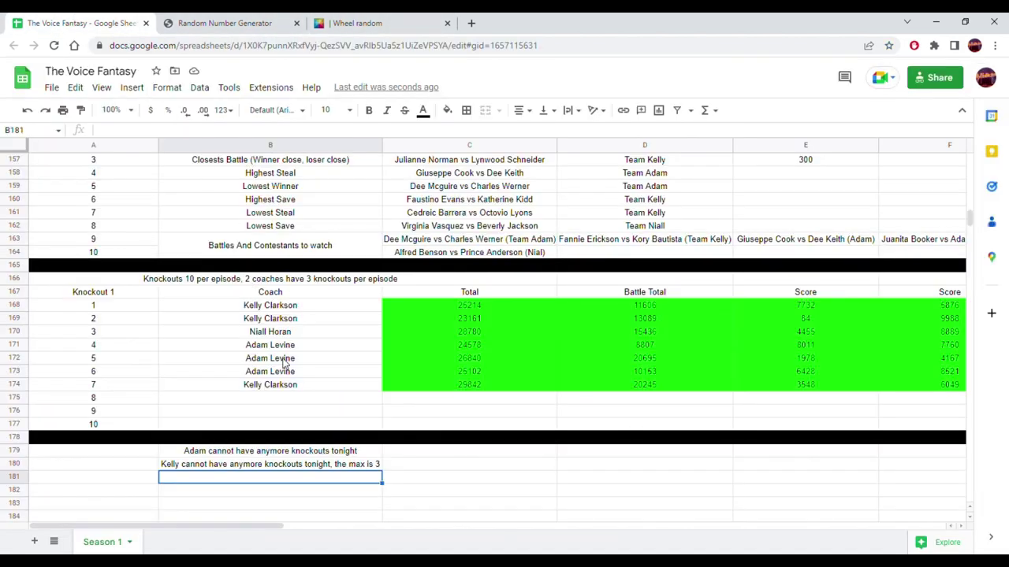
{"action": "scroll", "coordinate": [284, 361], "scroll_direction": "up", "scroll_amount": 6}
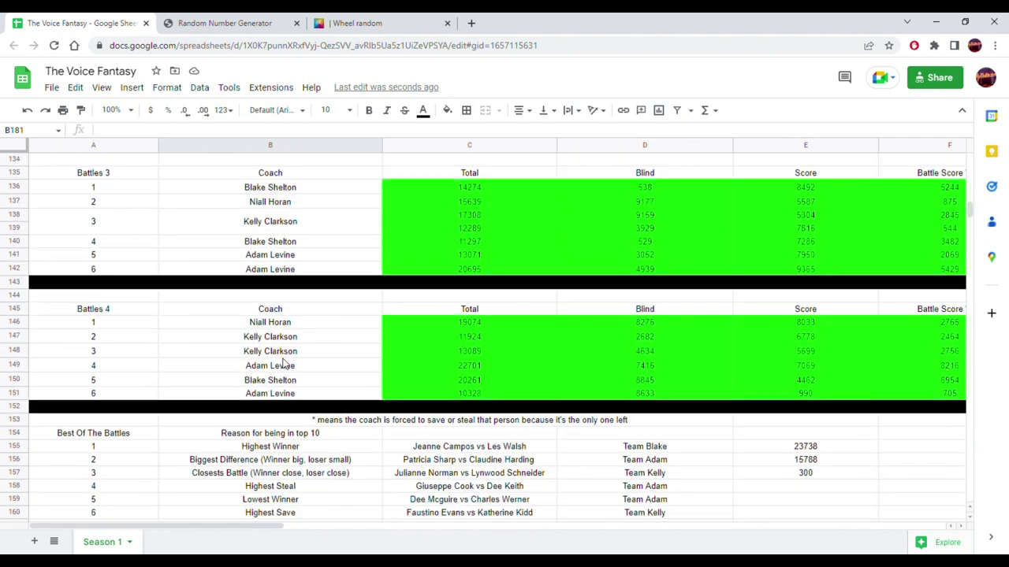
{"action": "scroll", "coordinate": [283, 361], "scroll_direction": "down", "scroll_amount": 5}
{"action": "scroll", "coordinate": [284, 361], "scroll_direction": "down", "scroll_amount": 1}
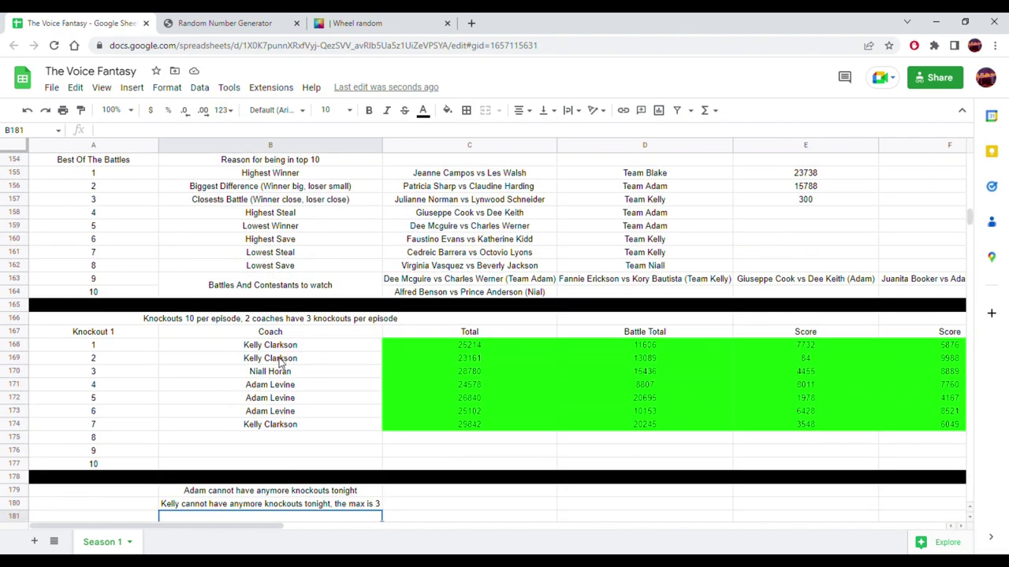
- Select B175, knockout 8's coach cell, then bring up the number generator and wheel spinner
{"action": "left_click", "coordinate": [236, 20]}
{"action": "left_click", "coordinate": [71, 23]}
{"action": "left_click", "coordinate": [301, 438]}
{"action": "left_click", "coordinate": [220, 22]}
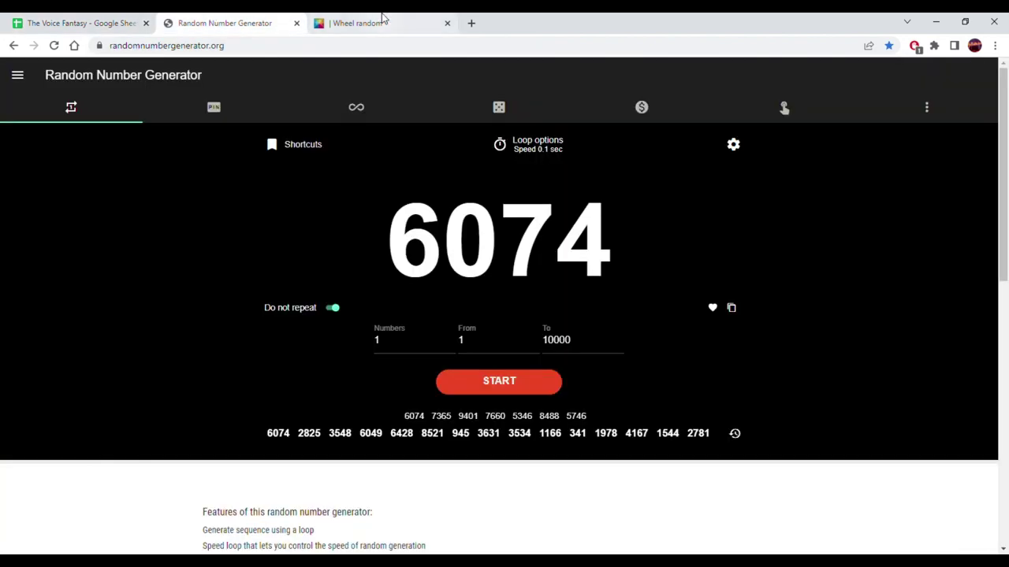
{"action": "left_click", "coordinate": [384, 23]}
- Clear the previous winner and make N and K the wheel's only entries
{"action": "left_click", "coordinate": [654, 351]}
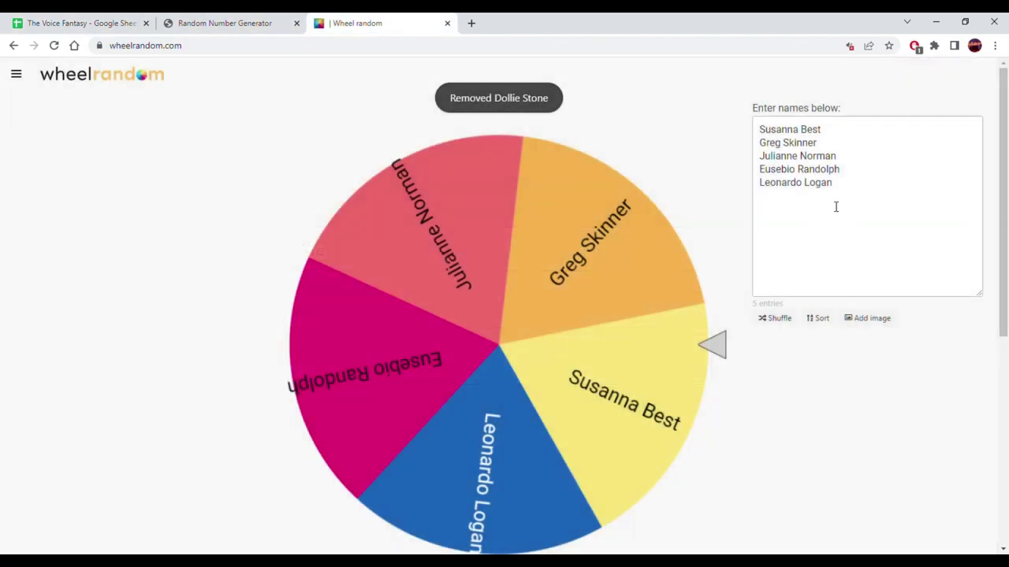
{"action": "type", "text": "N"}
{"action": "key", "text": "Return"}
{"action": "type", "text": "K"}
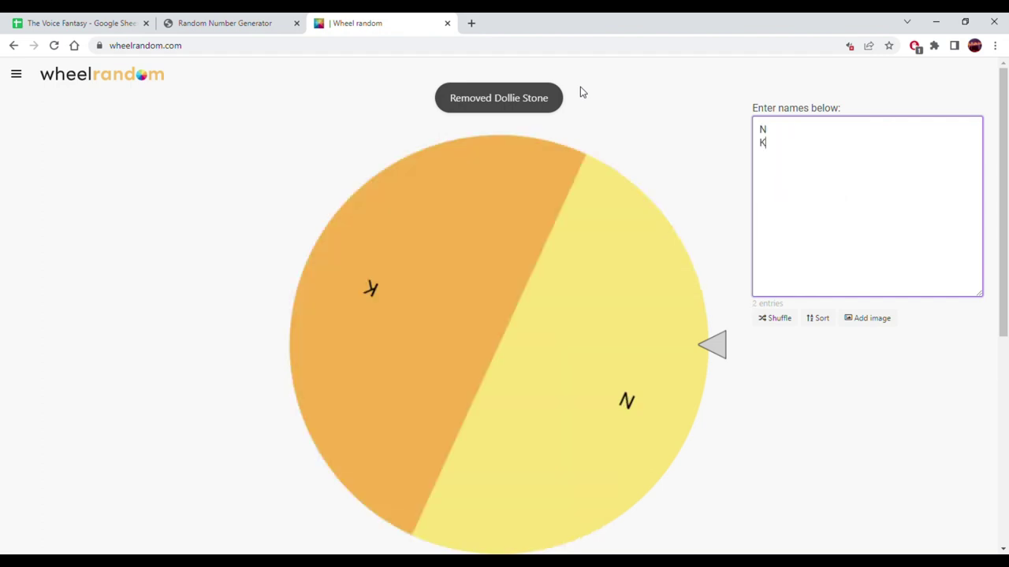
- Spin the N/K wheel, then remove the winner K from it
{"action": "left_click", "coordinate": [530, 265]}
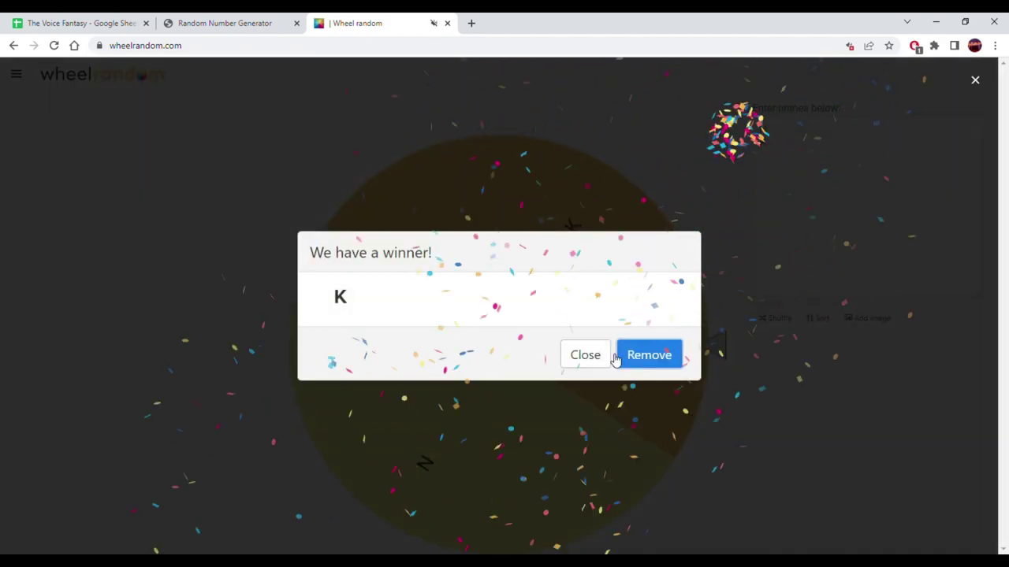
{"action": "left_click", "coordinate": [658, 363]}
{"action": "left_click", "coordinate": [48, 16]}
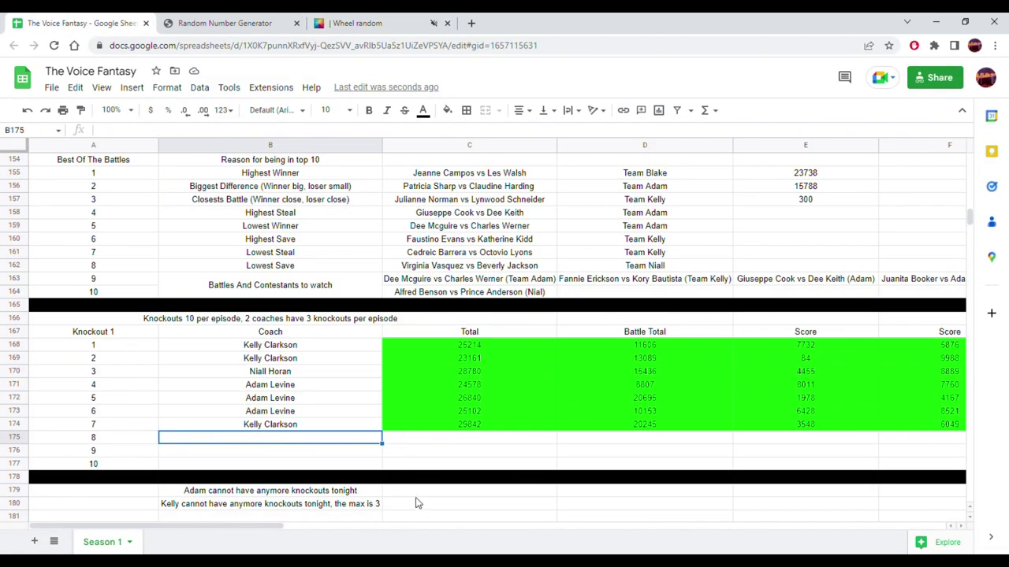
- Add the note 'We will call the K B in the spinner' in C179
{"action": "left_click", "coordinate": [416, 493]}
{"action": "type", "text": "We"}
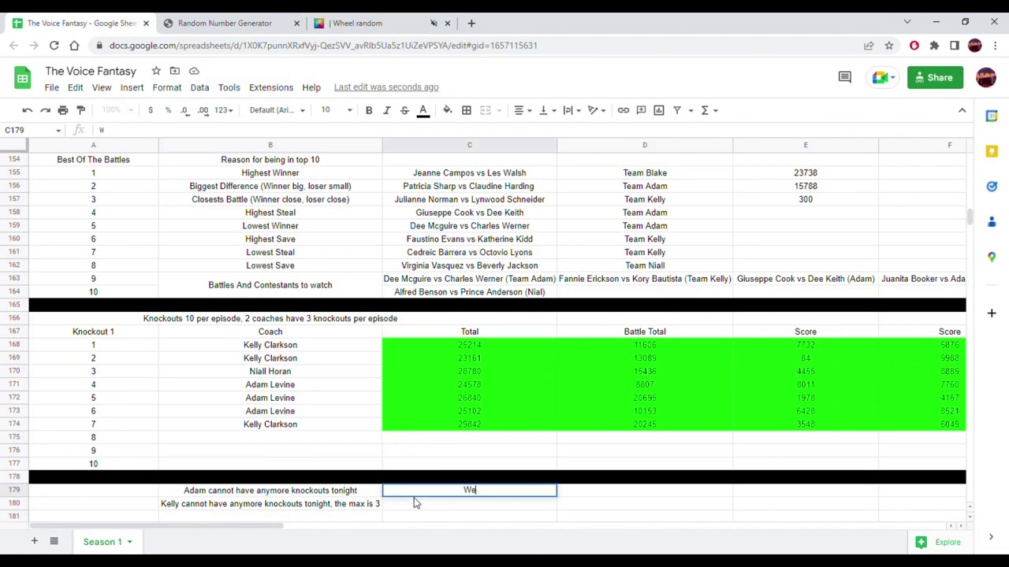
{"action": "type", "text": " will call the K B in the spinner"}
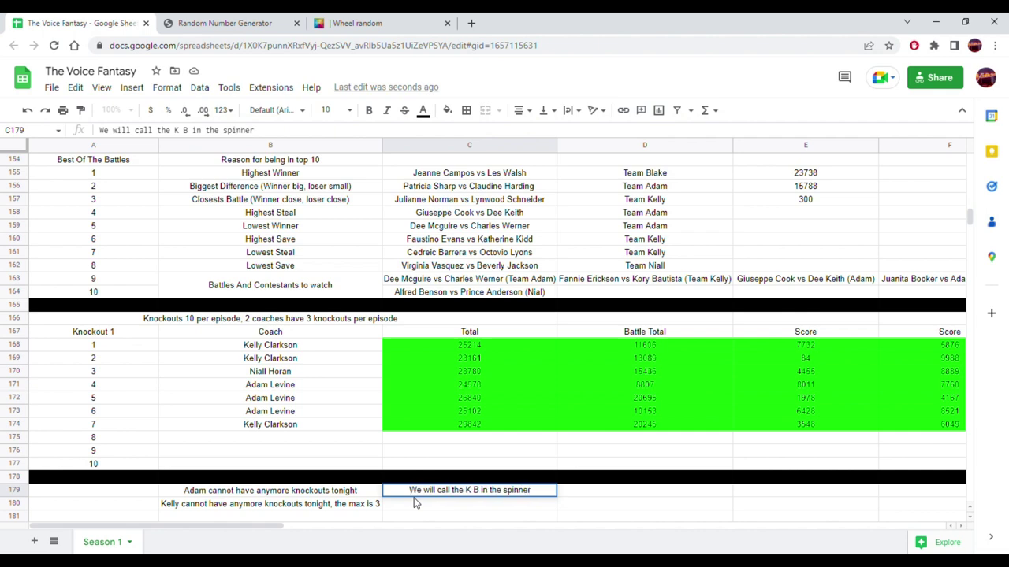
{"action": "key", "text": "Return"}
- Paste Blake Shelton from the Battles 4 rows into B175 as knockout 8's coach
{"action": "key", "text": "Up"}
{"action": "key", "text": "Up"}
{"action": "key", "text": "Up"}
{"action": "key", "text": "Up"}
{"action": "key", "text": "Up"}
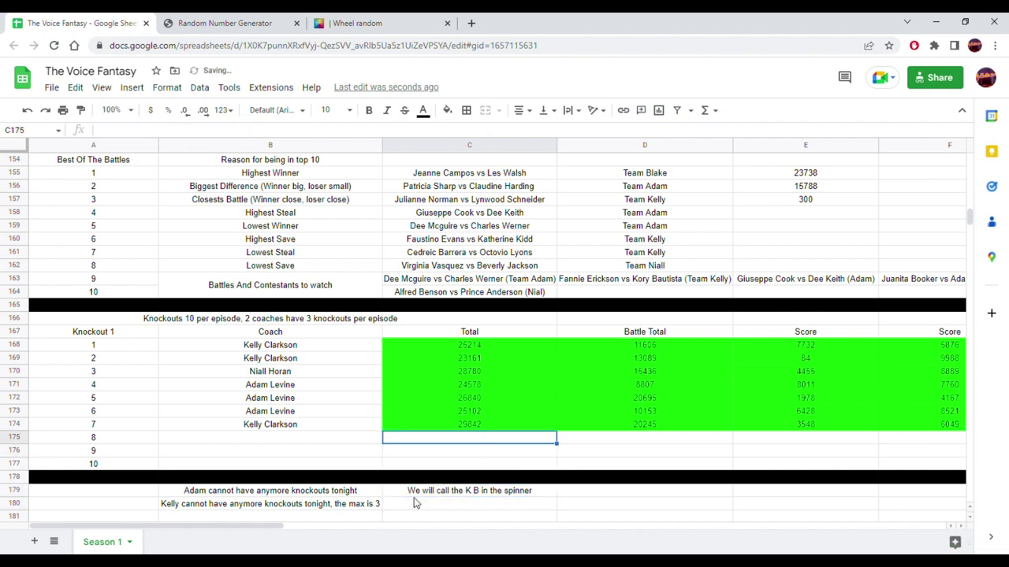
{"action": "key", "text": "Up"}
{"action": "key", "text": "Up"}
{"action": "key", "text": "Up"}
{"action": "key", "text": "Up"}
{"action": "key", "text": "Up"}
{"action": "key", "text": "Up"}
{"action": "key", "text": "Up"}
{"action": "key", "text": "Up"}
{"action": "key", "text": "Up"}
{"action": "key", "text": "Up"}
{"action": "key", "text": "Up"}
{"action": "key", "text": "Up"}
{"action": "key", "text": "Up"}
{"action": "key", "text": "Up"}
{"action": "key", "text": "Up"}
{"action": "key", "text": "Up"}
{"action": "key", "text": "Up"}
{"action": "key", "text": "Up"}
{"action": "key", "text": "Up"}
{"action": "key", "text": "Up"}
{"action": "key", "text": "Left"}
{"action": "key", "text": "Left"}
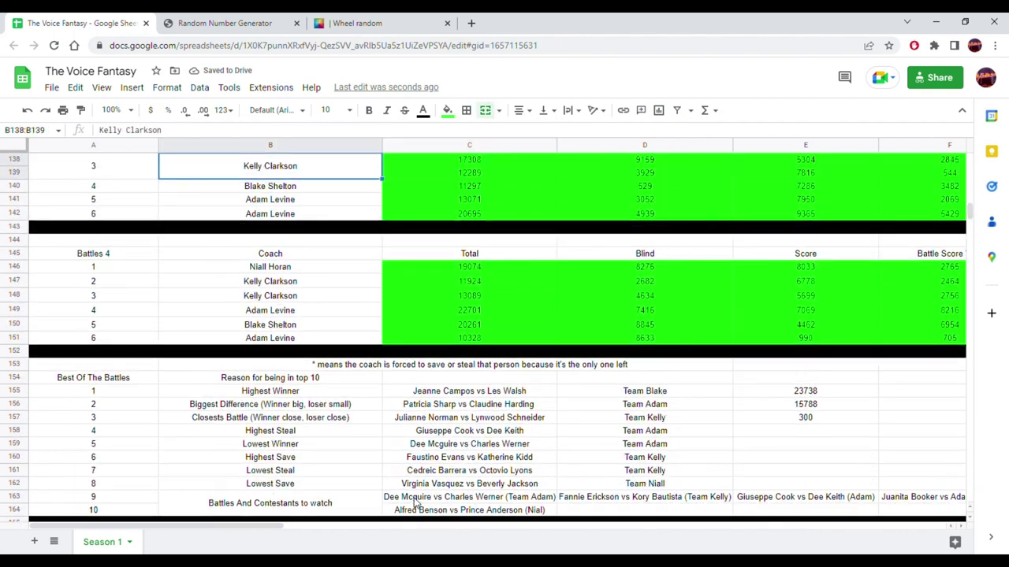
{"action": "key", "text": "Down"}
{"action": "key", "text": "Down"}
{"action": "key", "text": "Down"}
{"action": "key", "text": "Down"}
{"action": "key", "text": "Down"}
{"action": "key", "text": "Down"}
{"action": "key", "text": "Down"}
{"action": "key", "text": "Down"}
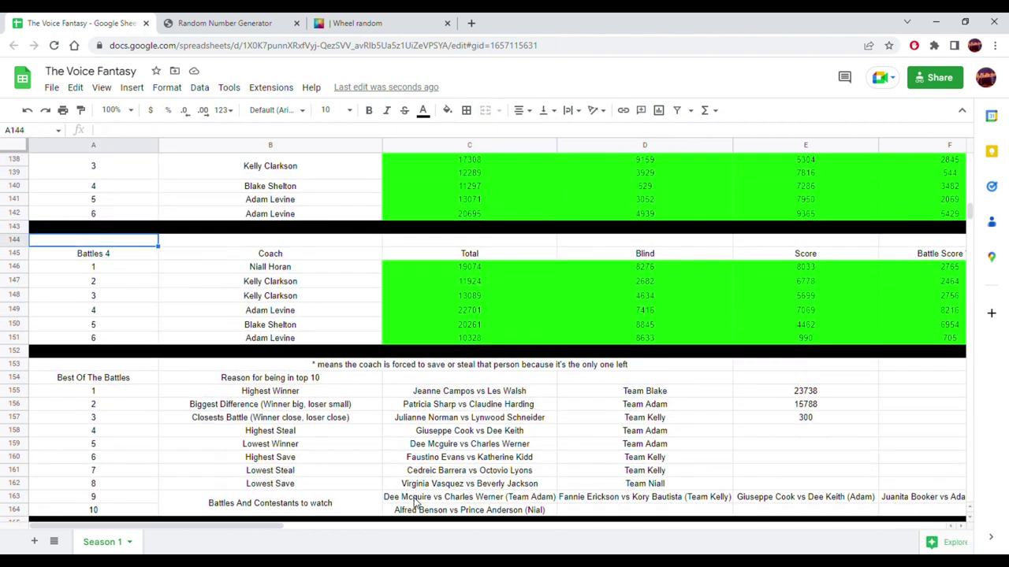
{"action": "key", "text": "Down"}
{"action": "key", "text": "Down"}
{"action": "key", "text": "Down"}
{"action": "key", "text": "Right"}
{"action": "key", "text": "Down"}
{"action": "key", "text": "Down"}
{"action": "key", "text": "Down"}
{"action": "key", "text": "Down"}
{"action": "key", "text": "Down"}
{"action": "key", "text": "Down"}
{"action": "key", "text": "Down"}
{"action": "key", "text": "Down"}
{"action": "key", "text": "Down"}
{"action": "key", "text": "Down"}
{"action": "key", "text": "Down"}
{"action": "key", "text": "Down"}
{"action": "key", "text": "Down"}
{"action": "key", "text": "Down"}
{"action": "key", "text": "Down"}
{"action": "key", "text": "Down"}
{"action": "key", "text": "Down"}
{"action": "key", "text": "Down"}
{"action": "key", "text": "Down"}
{"action": "key", "text": "Down"}
{"action": "key", "text": "Up"}
{"action": "key", "text": "Up"}
{"action": "key", "text": "Up"}
{"action": "key", "text": "Up"}
{"action": "key", "text": "Up"}
{"action": "key", "text": "Up"}
{"action": "key", "text": "Up"}
{"action": "key", "text": "Up"}
{"action": "key", "text": "Up"}
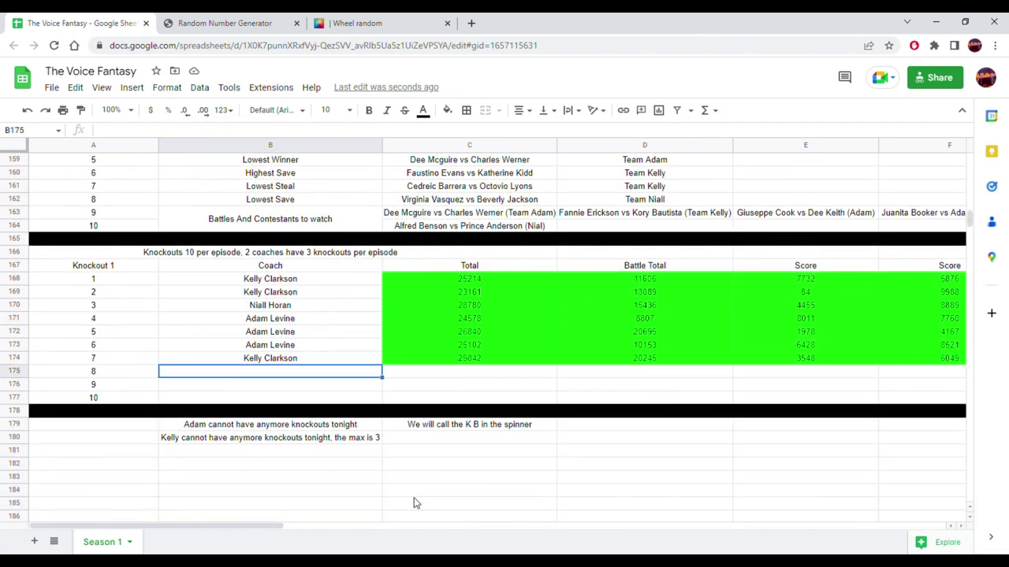
{"action": "type", "text": "Blake Shelton"}
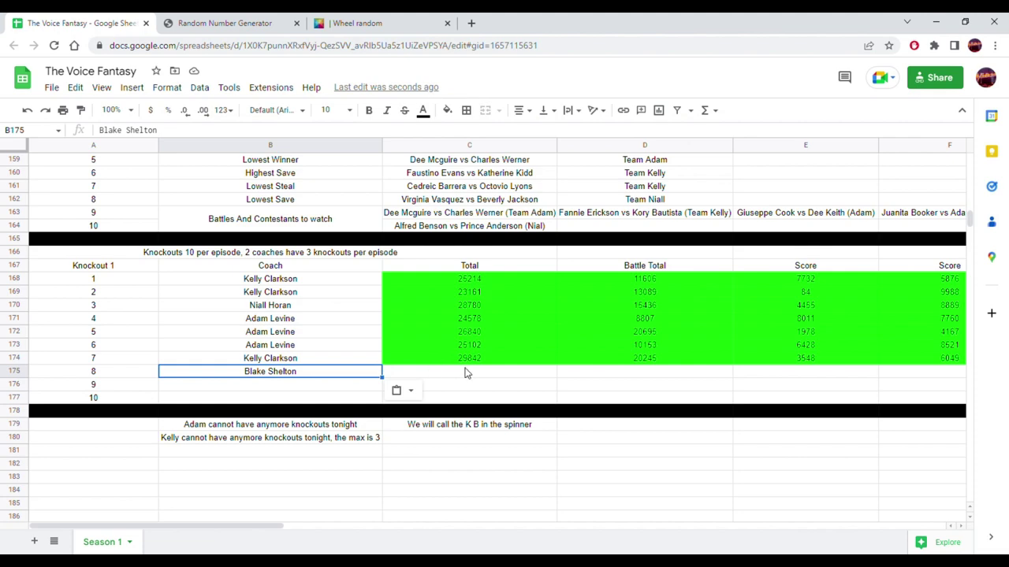
- Copy the ten contestant names in D2:D11
{"action": "scroll", "coordinate": [465, 373], "scroll_direction": "up", "scroll_amount": 8}
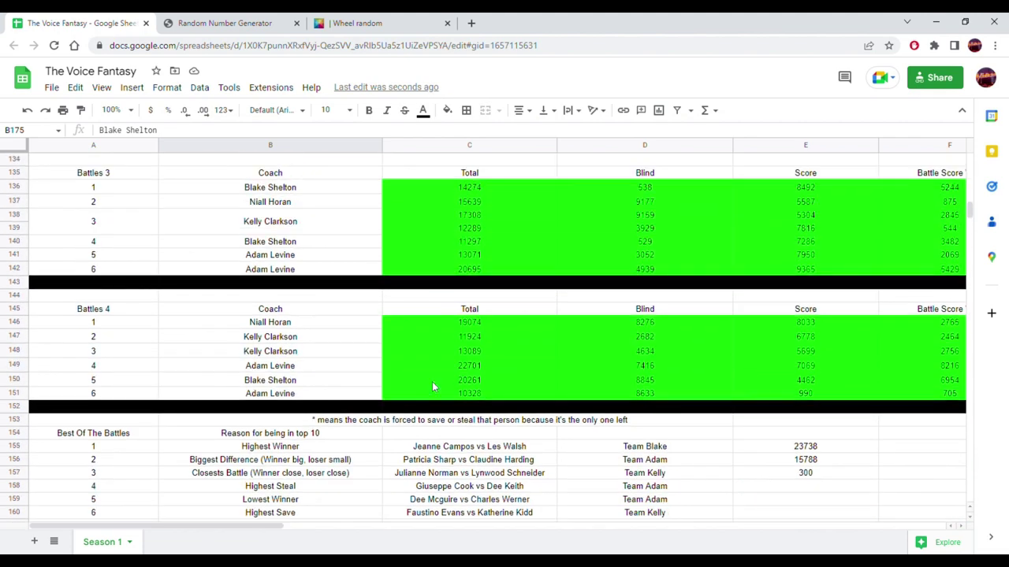
{"action": "scroll", "coordinate": [431, 382], "scroll_direction": "down", "scroll_amount": 6}
{"action": "scroll", "coordinate": [422, 380], "scroll_direction": "up", "scroll_amount": 6}
{"action": "scroll", "coordinate": [422, 383], "scroll_direction": "up", "scroll_amount": 20}
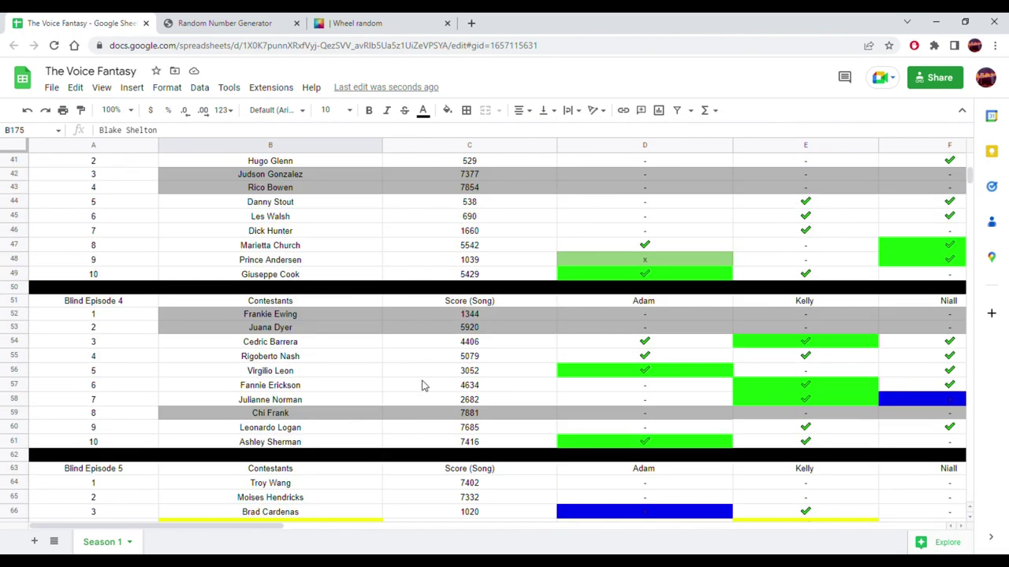
{"action": "scroll", "coordinate": [421, 384], "scroll_direction": "up", "scroll_amount": 12}
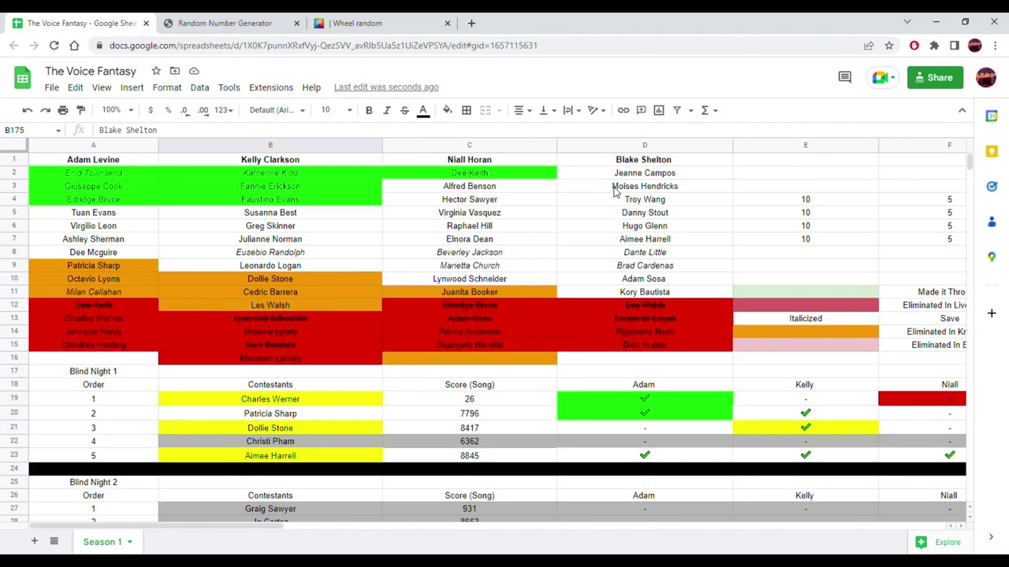
{"action": "left_click_drag", "start_coordinate": [639, 174], "coordinate": [617, 285]}
{"action": "key", "text": "ctrl+c"}
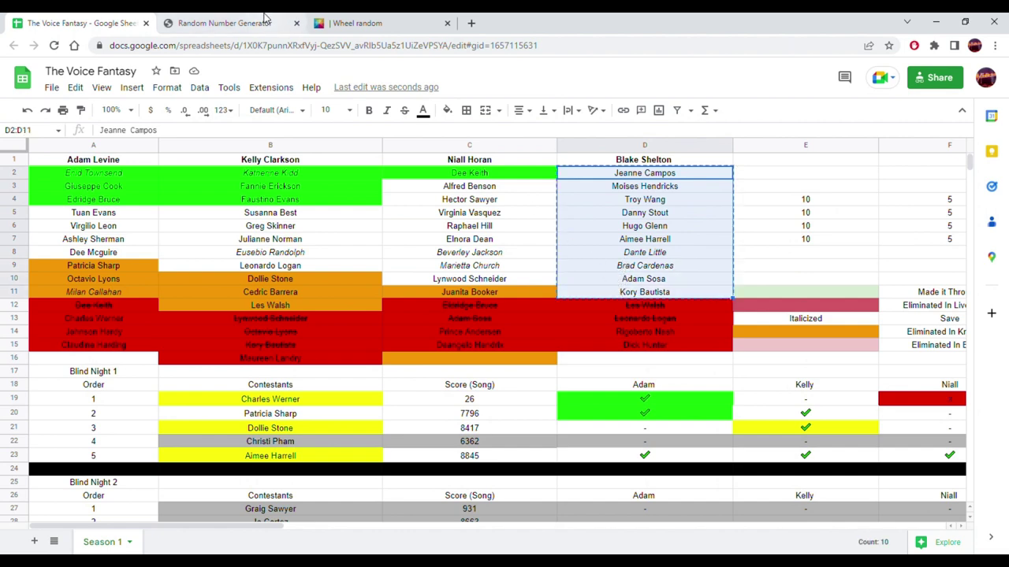
- Bring up the Wheel Random names box for editing
{"action": "left_click", "coordinate": [265, 18]}
{"action": "left_click", "coordinate": [373, 18]}
{"action": "left_click", "coordinate": [823, 142]}
- Paste the ten contestant names onto the wheel and spin it to draw a winner
{"action": "key", "text": "ctrl+v"}
{"action": "left_click", "coordinate": [556, 330]}
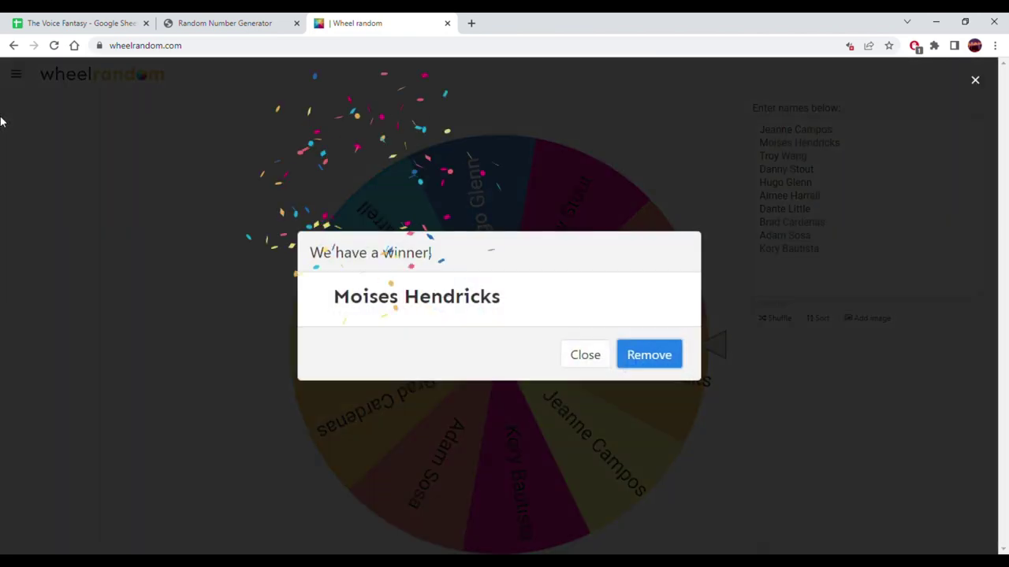
{"action": "left_click", "coordinate": [70, 23]}
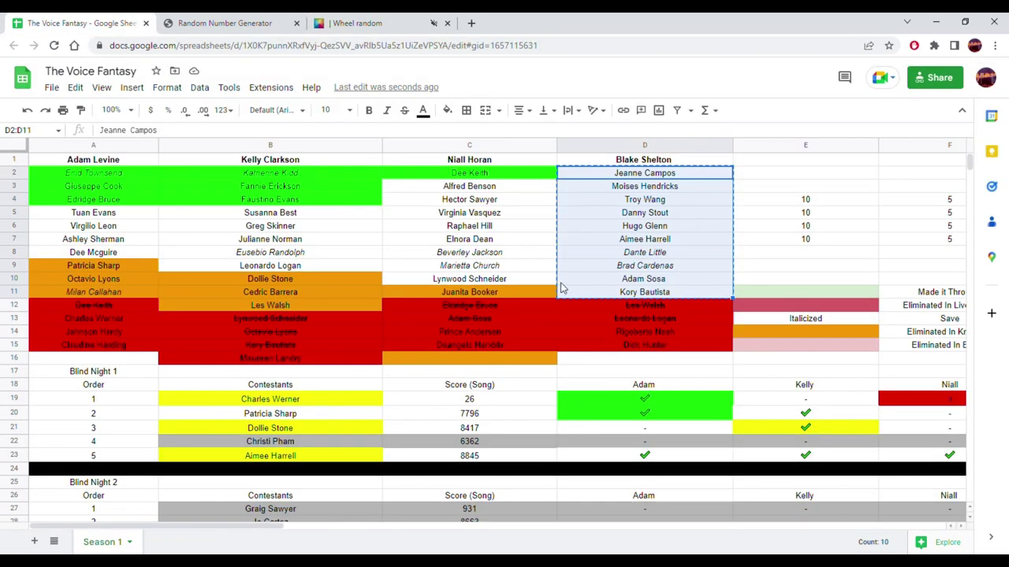
- Copy the winning contestant from D3 into knockout cell G175
{"action": "left_click", "coordinate": [637, 190]}
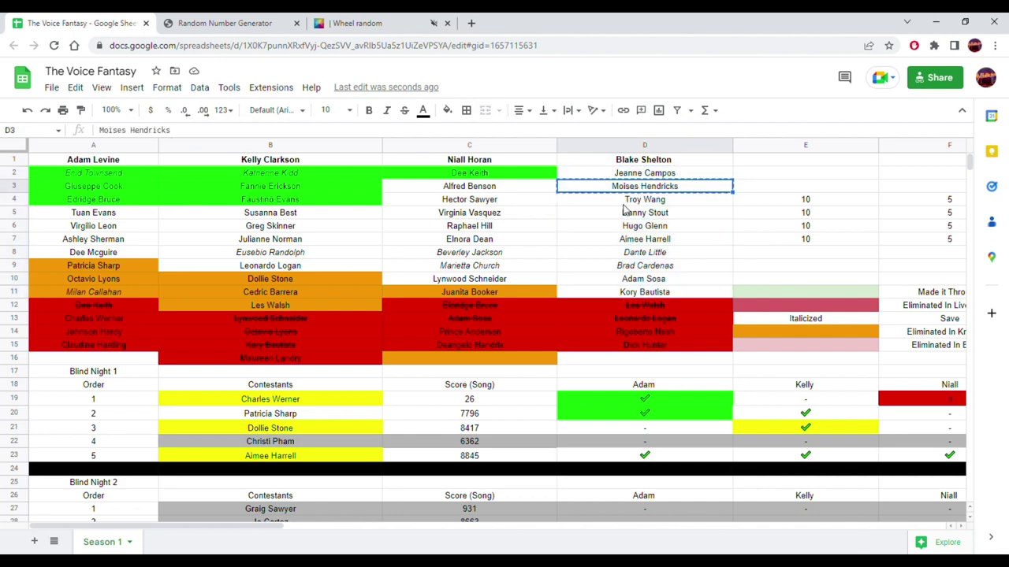
{"action": "scroll", "coordinate": [584, 245], "scroll_direction": "down", "scroll_amount": 10}
{"action": "scroll", "coordinate": [563, 269], "scroll_direction": "down", "scroll_amount": 15}
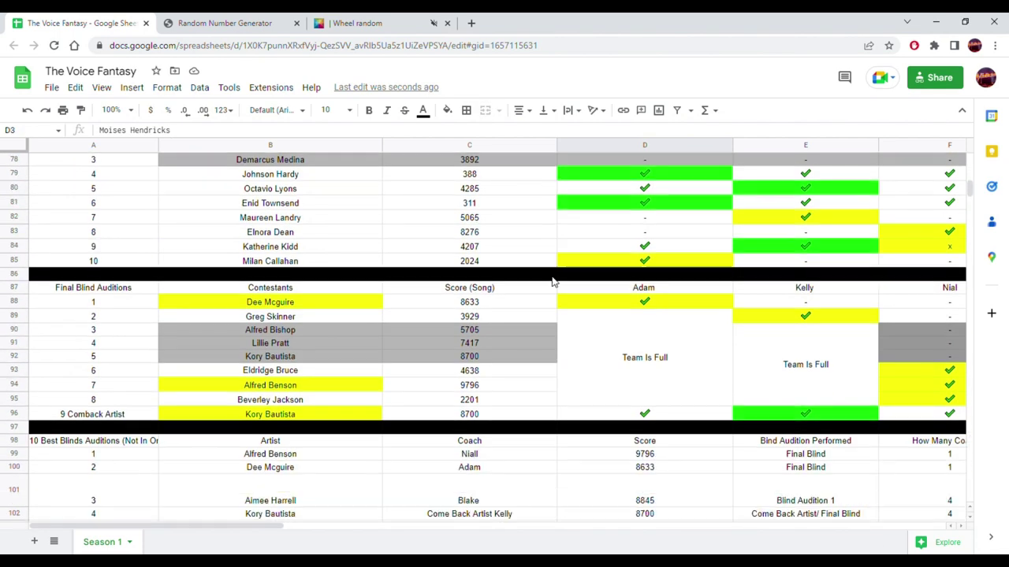
{"action": "scroll", "coordinate": [550, 284], "scroll_direction": "down", "scroll_amount": 13}
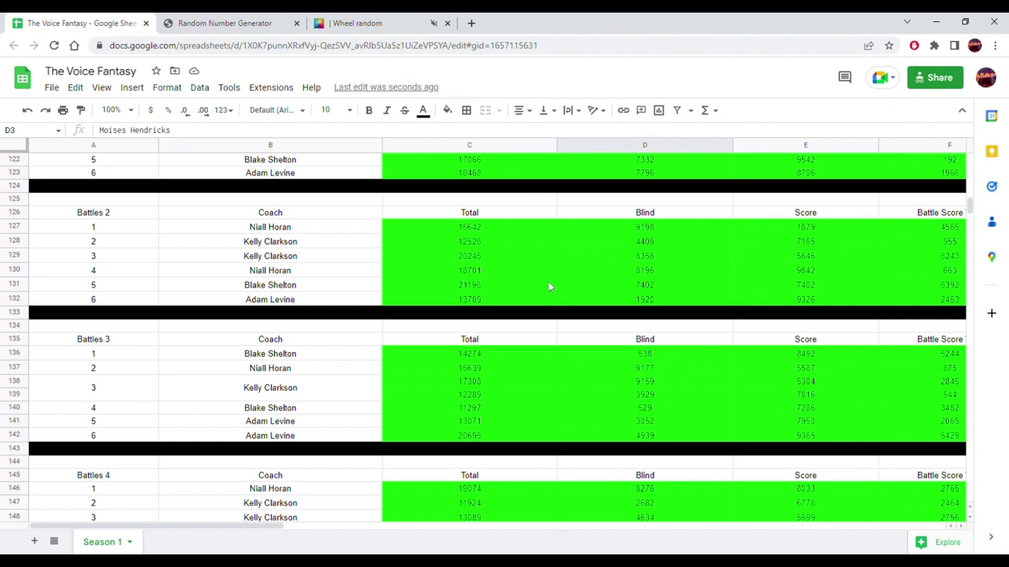
{"action": "scroll", "coordinate": [545, 290], "scroll_direction": "down", "scroll_amount": 4}
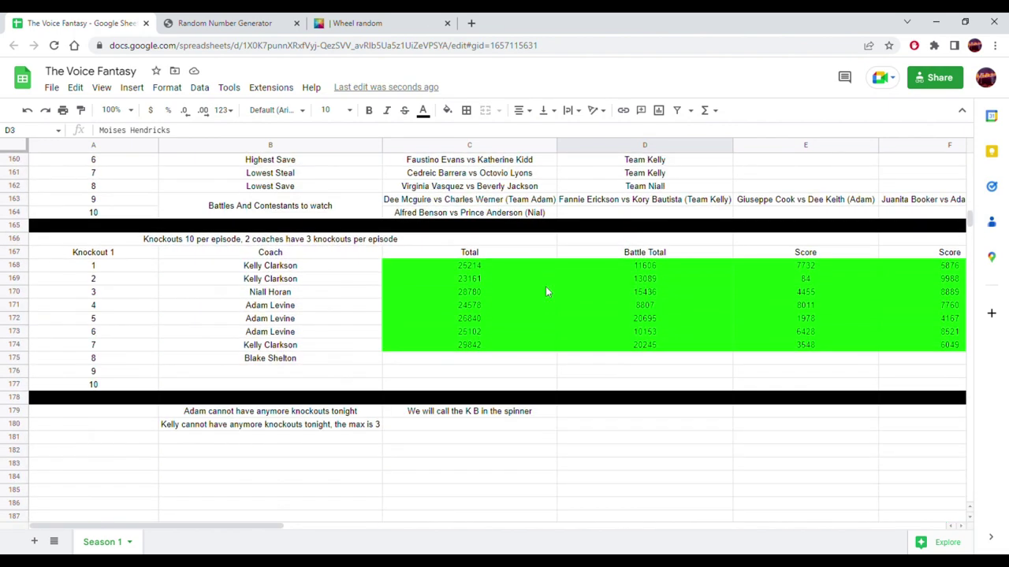
{"action": "left_click_drag", "start_coordinate": [275, 526], "coordinate": [451, 526]}
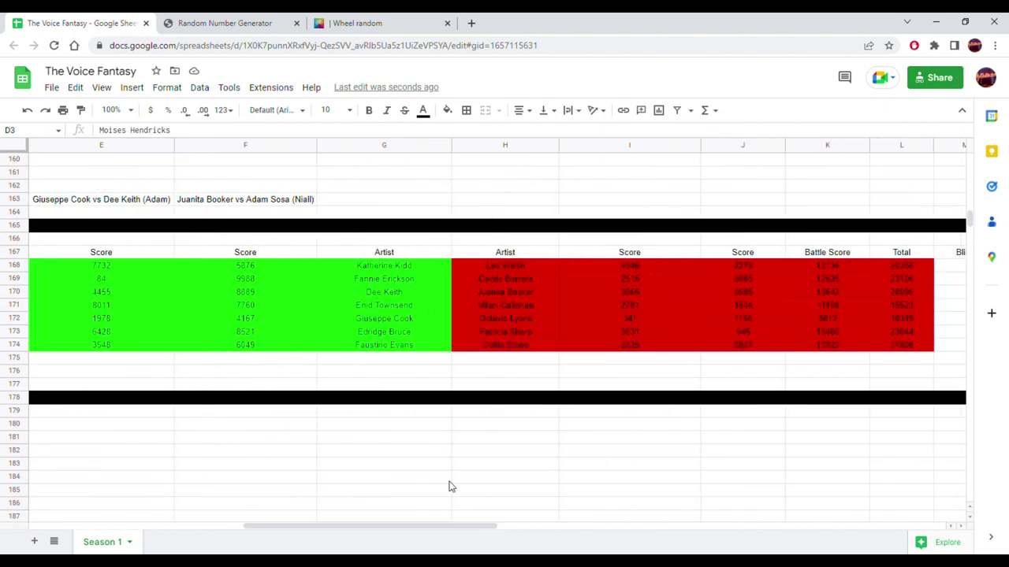
{"action": "left_click", "coordinate": [358, 358]}
{"action": "key", "text": "ctrl+v"}
- Paste the 17066 battle total from row 122 into D175 as a value only
{"action": "scroll", "coordinate": [355, 362], "scroll_direction": "up", "scroll_amount": 8}
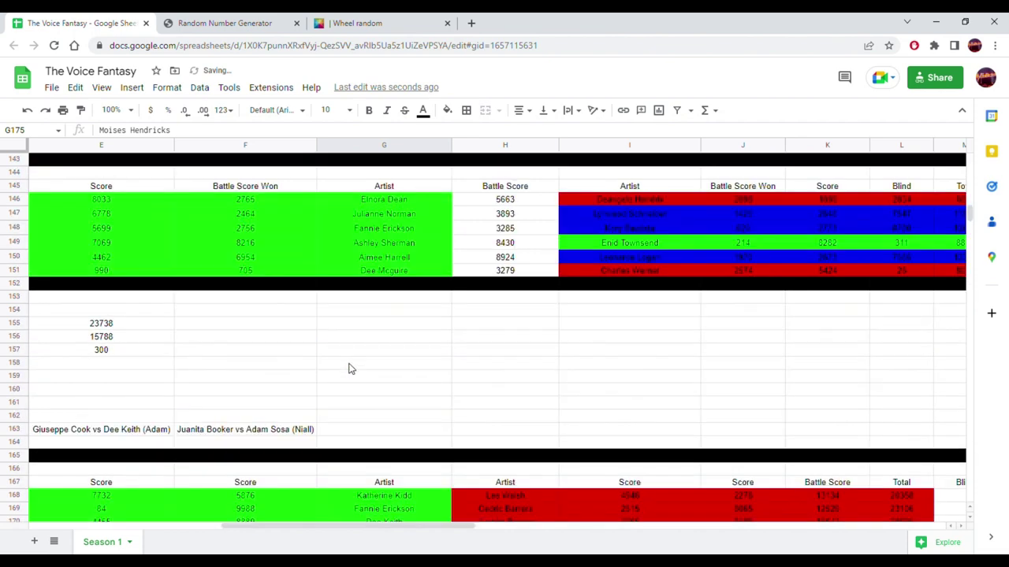
{"action": "scroll", "coordinate": [351, 368], "scroll_direction": "up", "scroll_amount": 4}
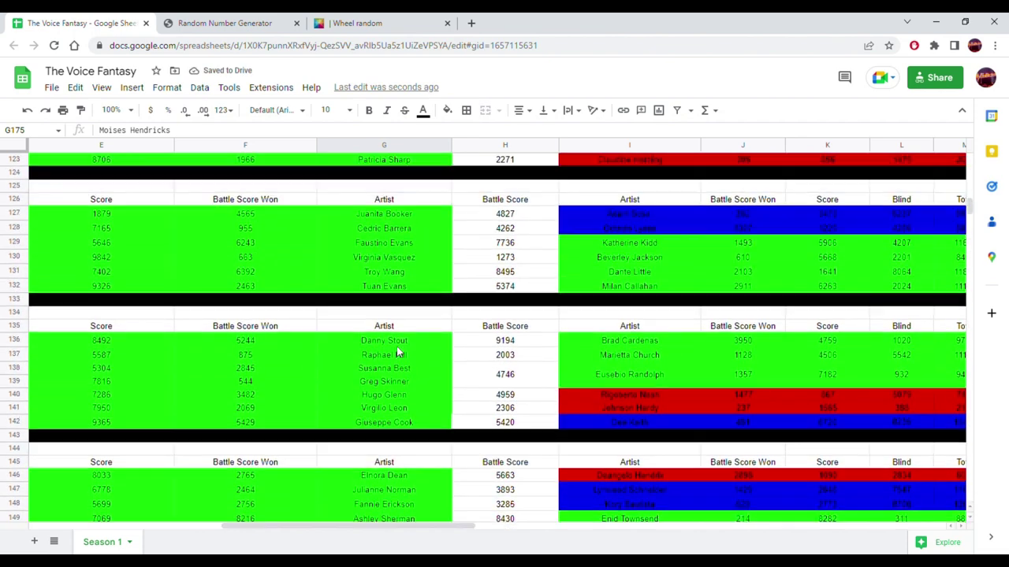
{"action": "scroll", "coordinate": [398, 351], "scroll_direction": "up", "scroll_amount": 2}
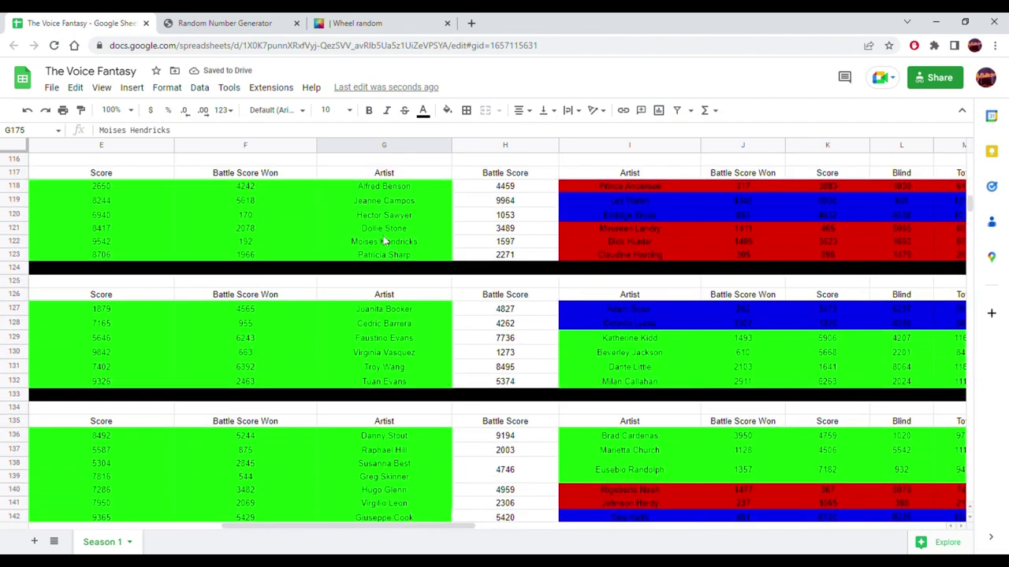
{"action": "left_click_drag", "start_coordinate": [381, 239], "coordinate": [440, 242]}
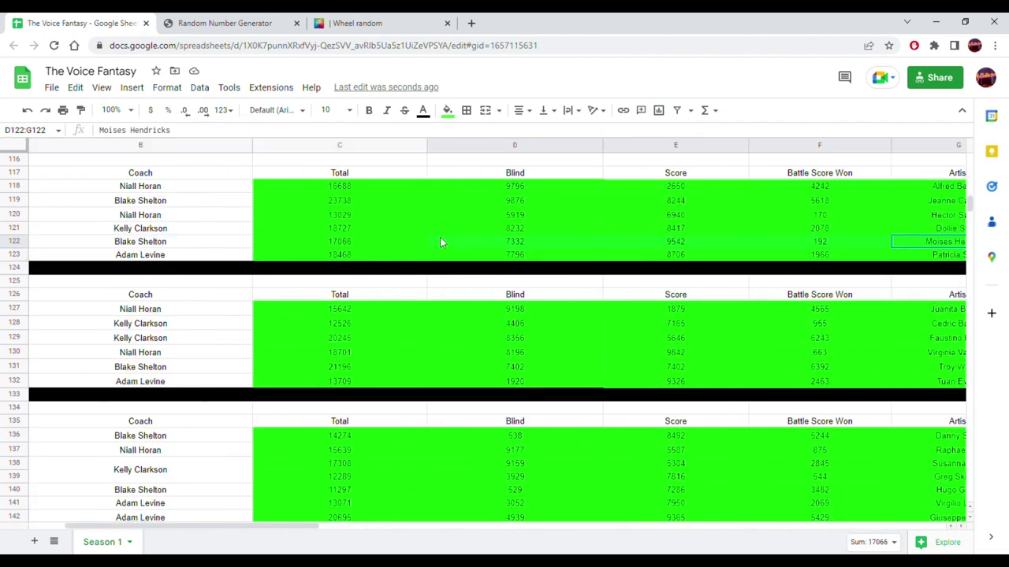
{"action": "left_click", "coordinate": [377, 244]}
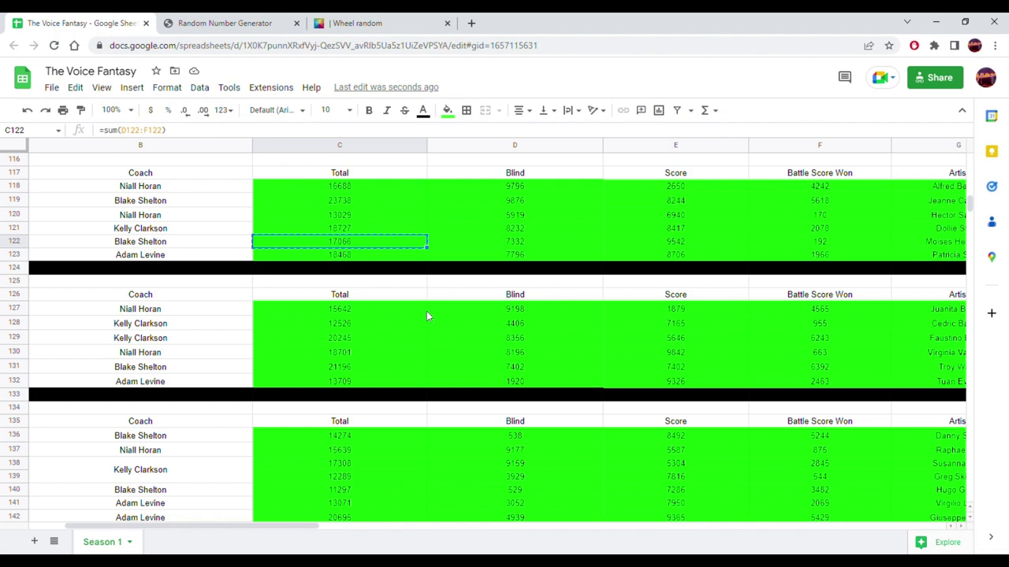
{"action": "scroll", "coordinate": [425, 318], "scroll_direction": "down", "scroll_amount": 10}
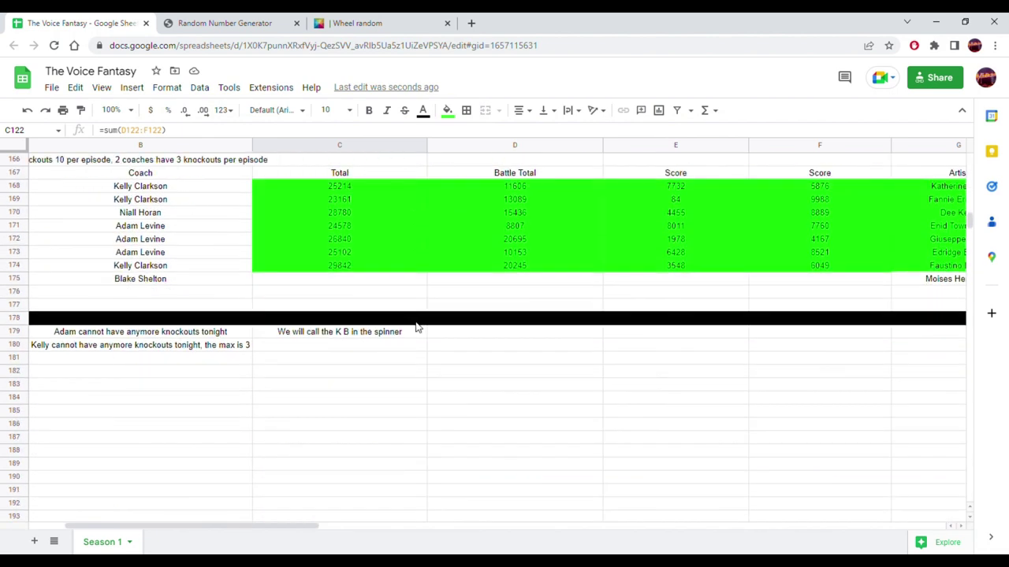
{"action": "right_click", "coordinate": [503, 279]}
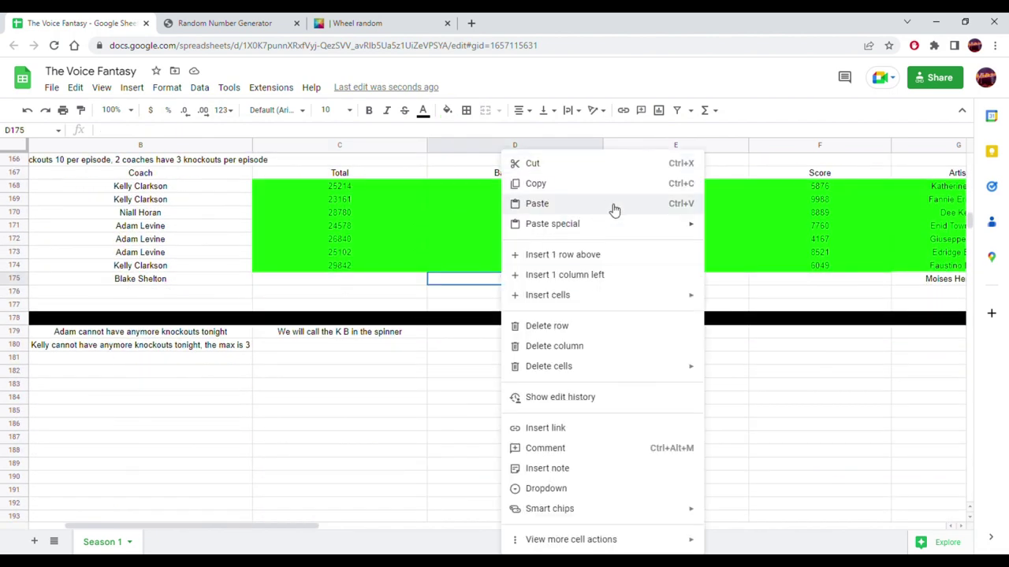
{"action": "mouse_move", "coordinate": [660, 225]}
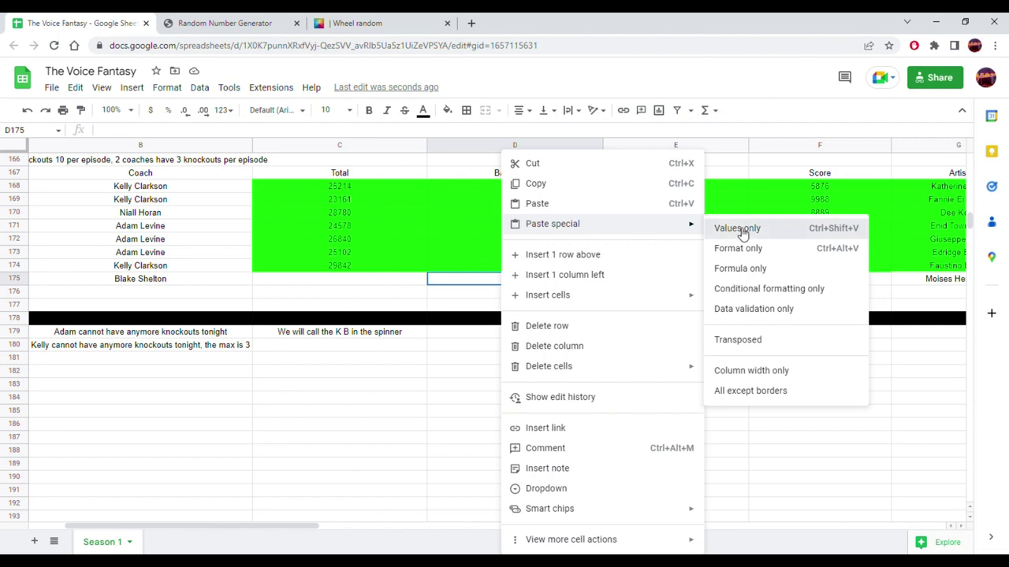
{"action": "left_click", "coordinate": [741, 228]}
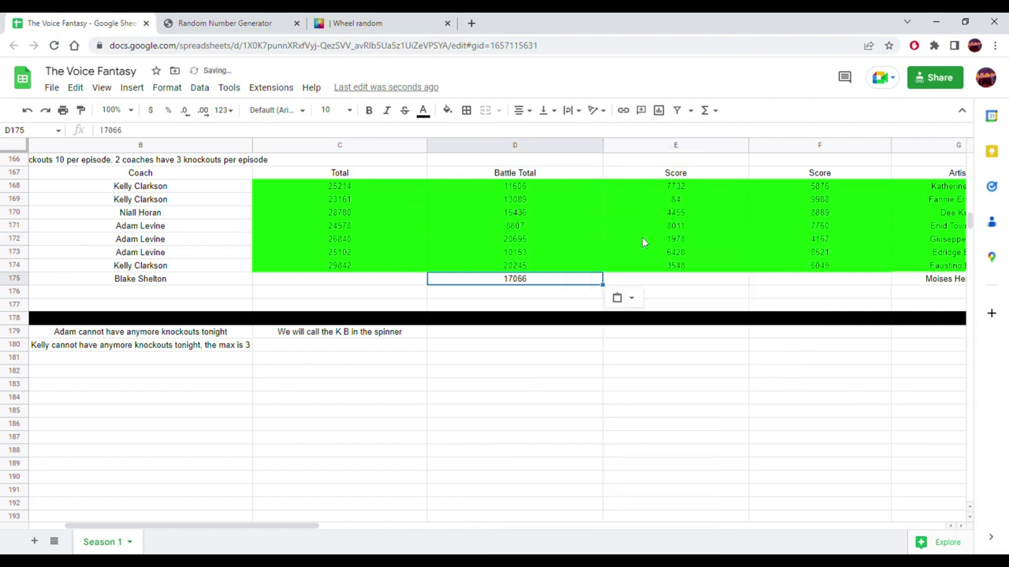
- Extend the C174 Total formula down to C175 and give C175 a white fill
{"action": "left_click", "coordinate": [370, 270]}
{"action": "left_click_drag", "start_coordinate": [432, 283], "coordinate": [408, 282]}
{"action": "left_click", "coordinate": [448, 112]}
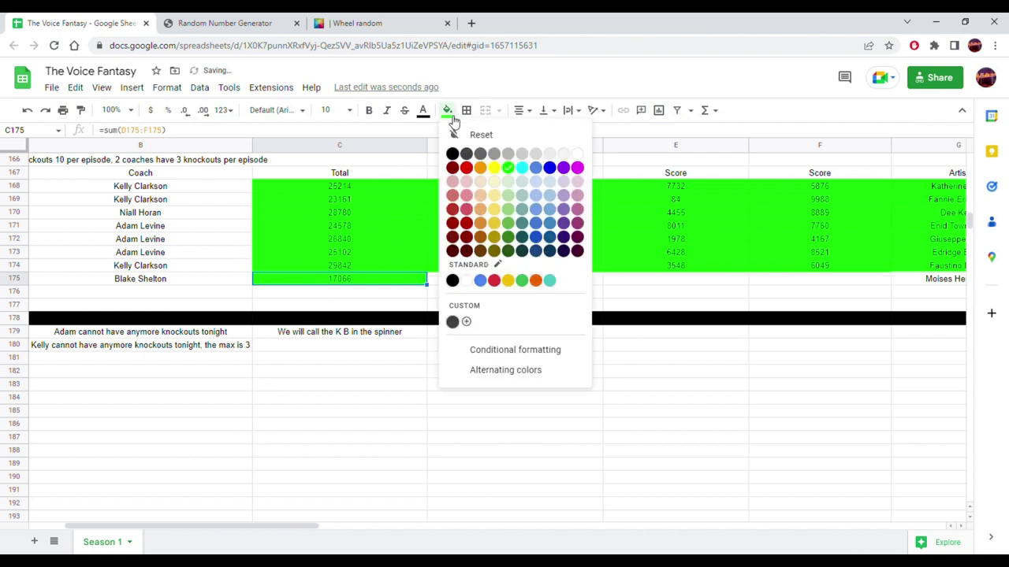
{"action": "left_click", "coordinate": [579, 156]}
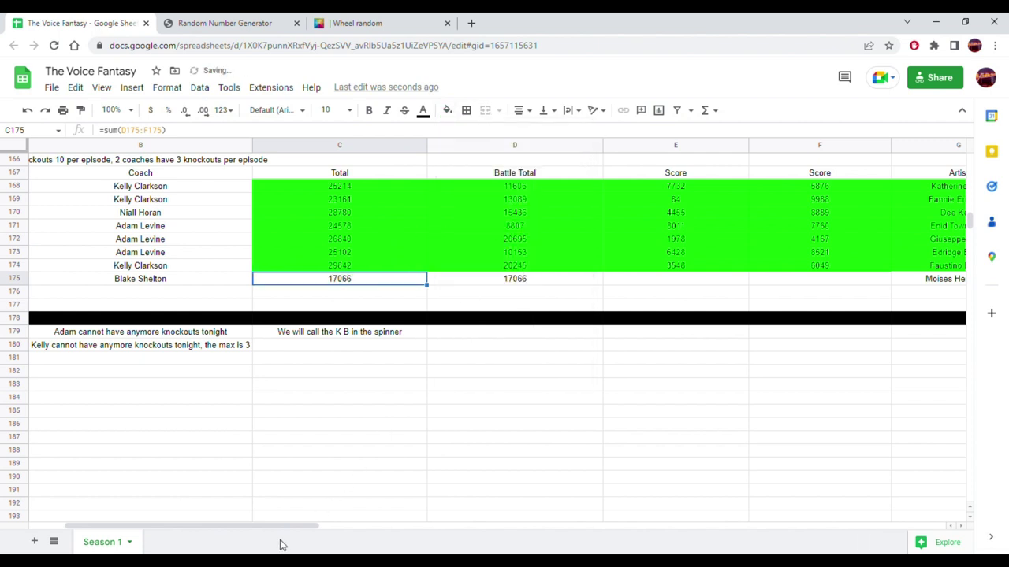
{"action": "left_click_drag", "start_coordinate": [288, 526], "coordinate": [376, 527]}
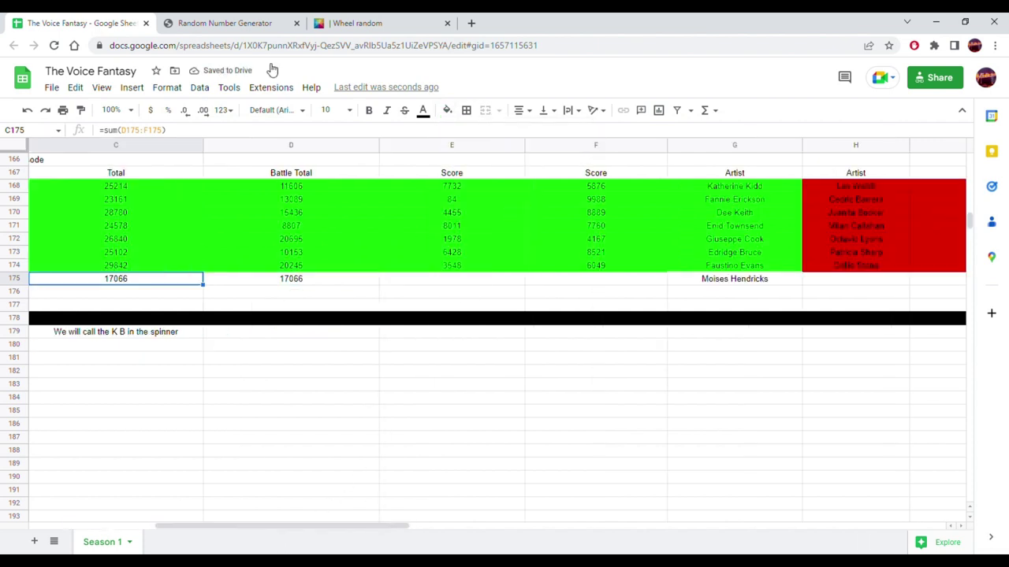
{"action": "left_click", "coordinate": [217, 19]}
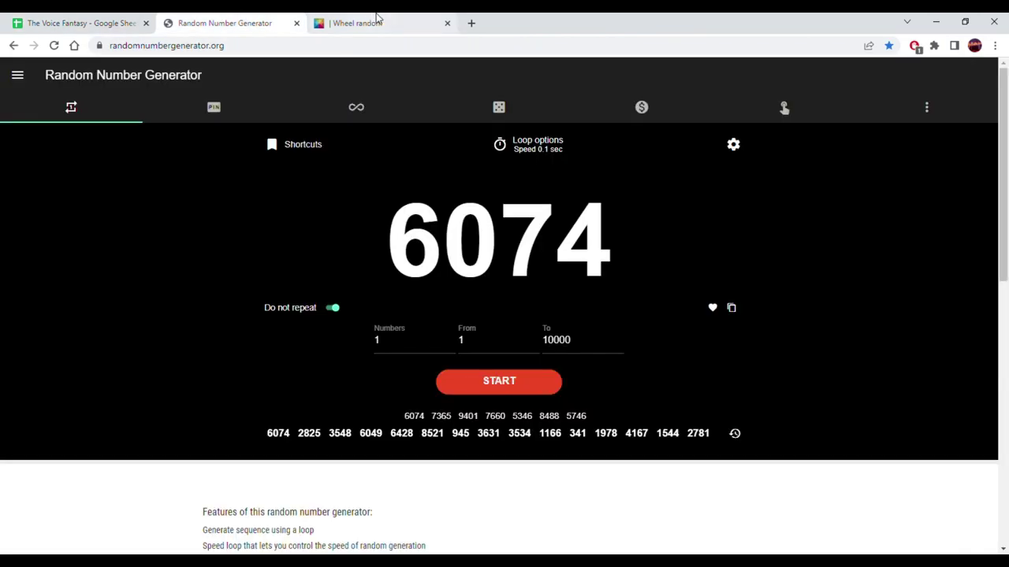
- Remove the previous winner from the wheel and spin the remaining nine names for a new pick
{"action": "left_click", "coordinate": [377, 19]}
{"action": "left_click", "coordinate": [648, 355]}
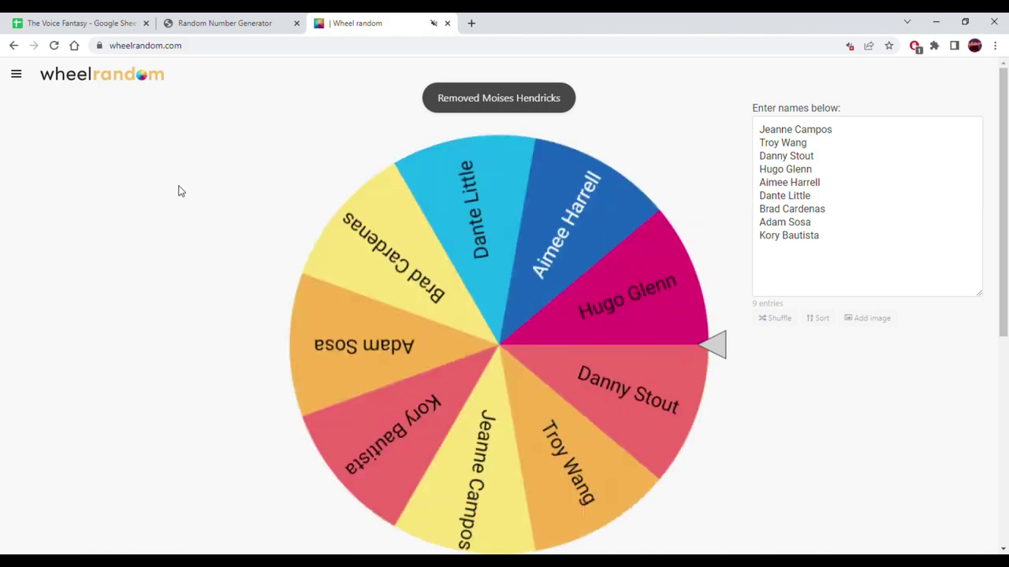
{"action": "key", "text": "ctrl+Return"}
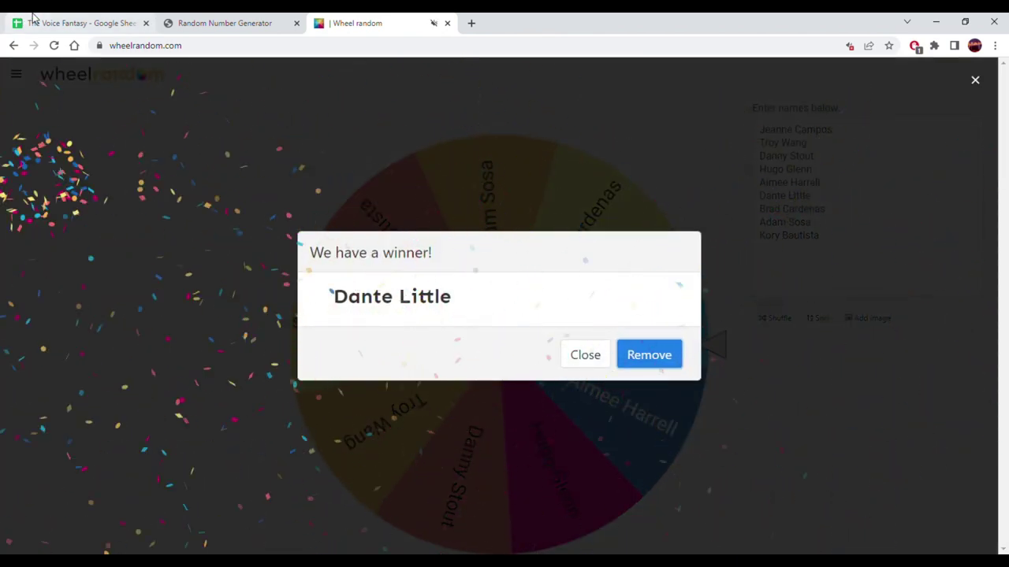
{"action": "left_click", "coordinate": [31, 23]}
{"action": "scroll", "coordinate": [653, 358], "scroll_direction": "up", "scroll_amount": 6}
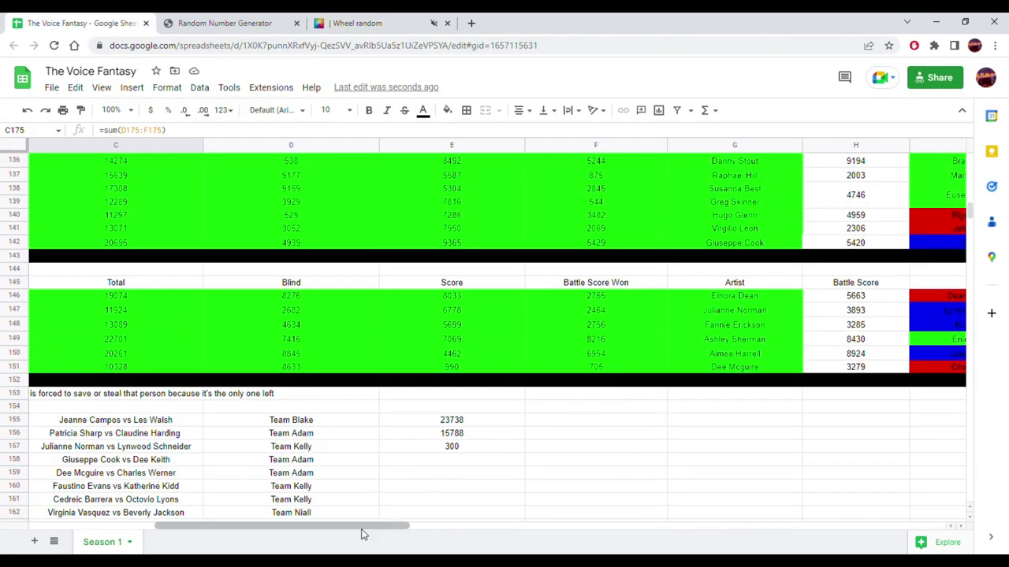
{"action": "left_click_drag", "start_coordinate": [362, 525], "coordinate": [473, 531]}
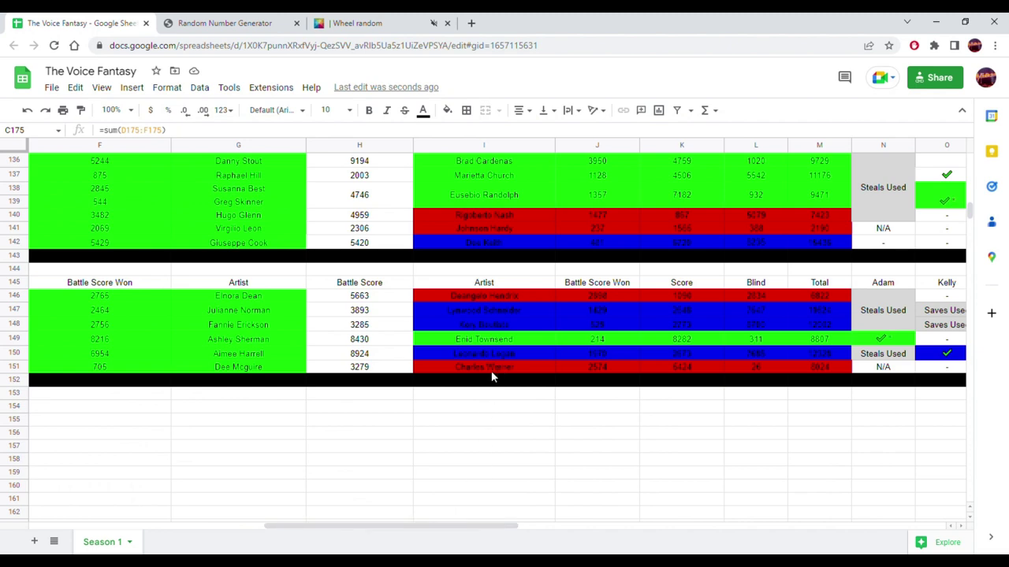
{"action": "scroll", "coordinate": [395, 403], "scroll_direction": "up", "scroll_amount": 3}
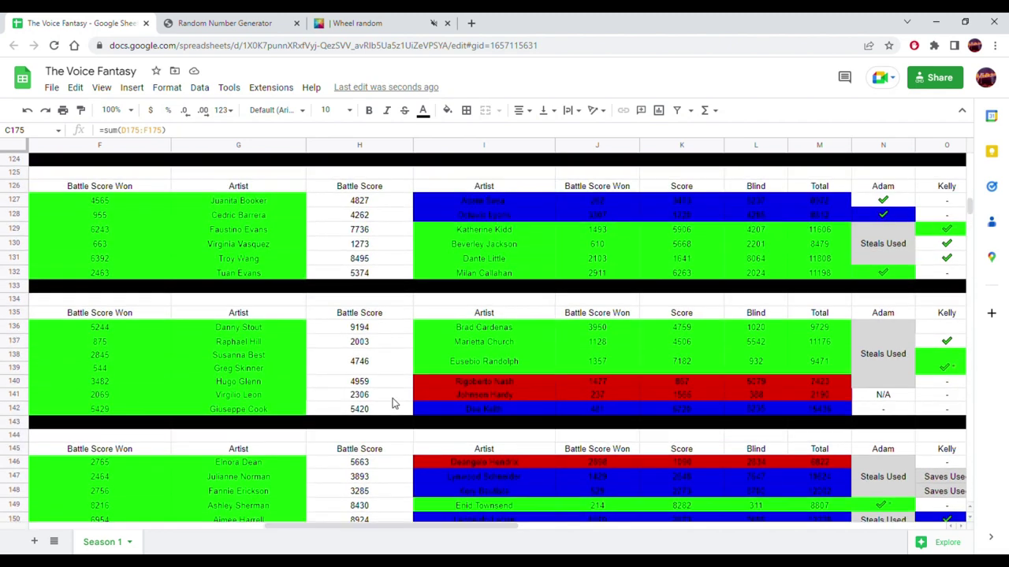
{"action": "scroll", "coordinate": [395, 403], "scroll_direction": "down", "scroll_amount": 1}
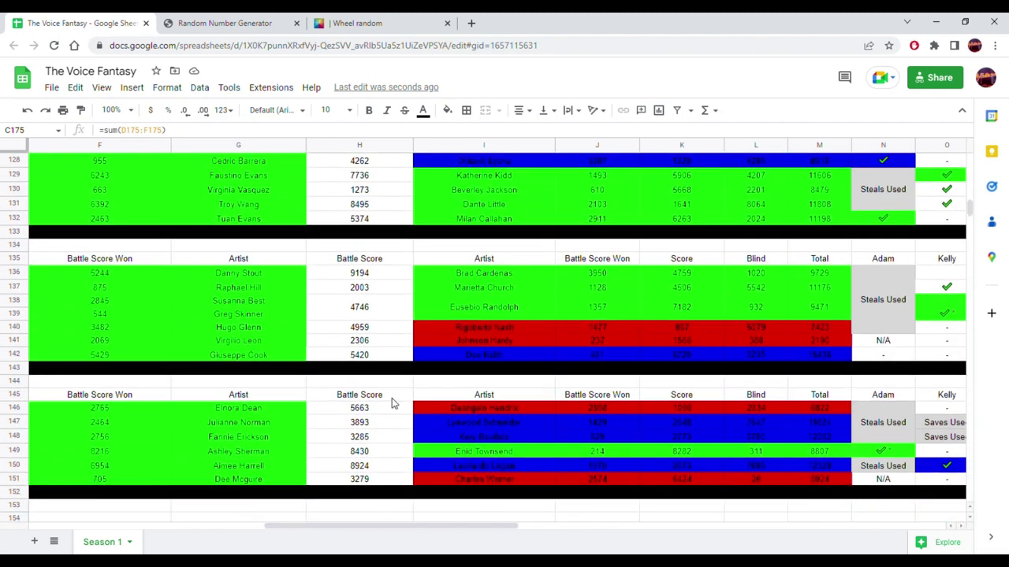
{"action": "left_click", "coordinate": [492, 206]}
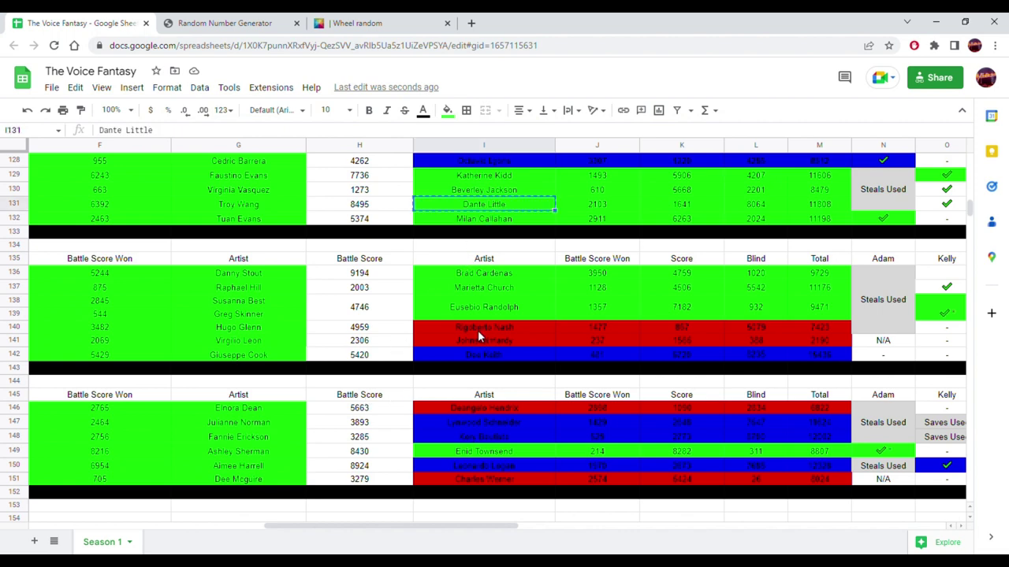
{"action": "scroll", "coordinate": [478, 337], "scroll_direction": "down", "scroll_amount": 8}
{"action": "left_click", "coordinate": [349, 429]}
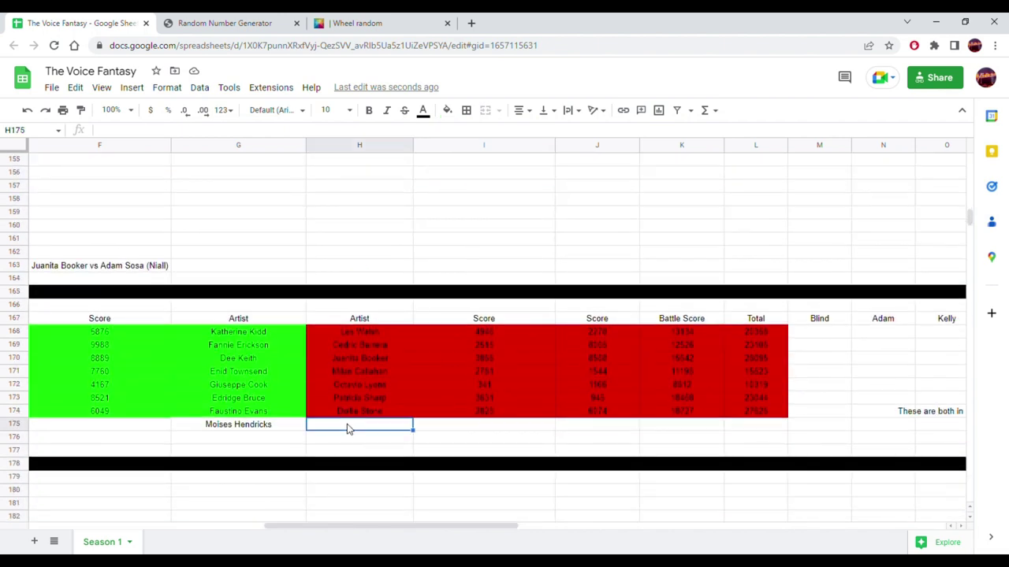
{"action": "left_click", "coordinate": [446, 111]}
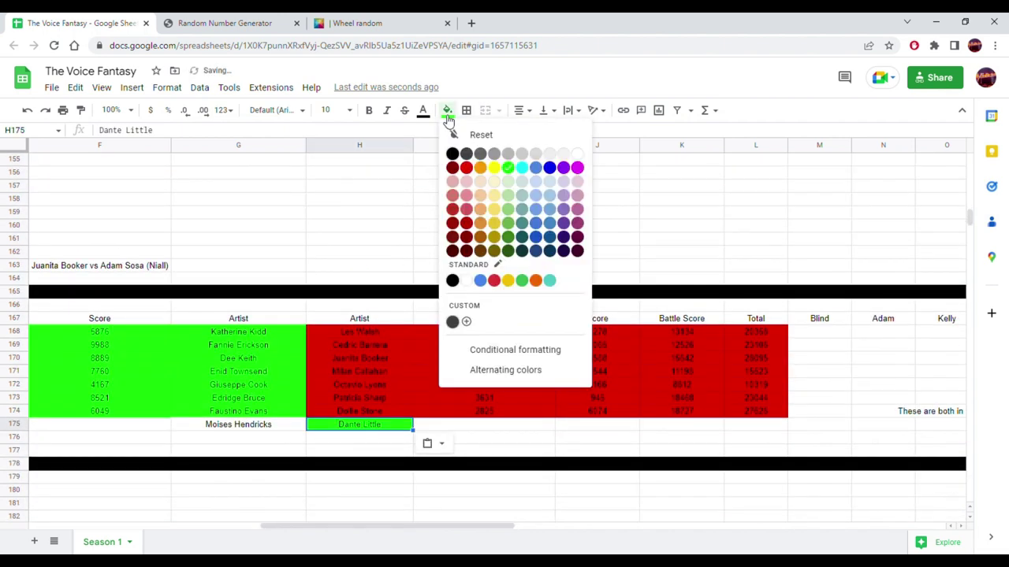
{"action": "left_click", "coordinate": [576, 161]}
{"action": "scroll", "coordinate": [489, 241], "scroll_direction": "up", "scroll_amount": 9}
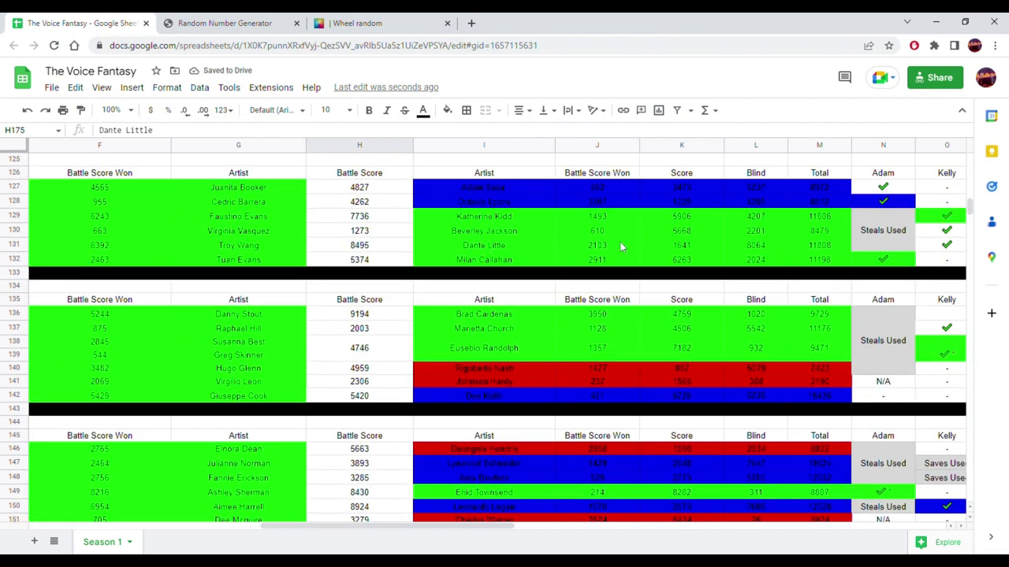
{"action": "left_click", "coordinate": [820, 245]}
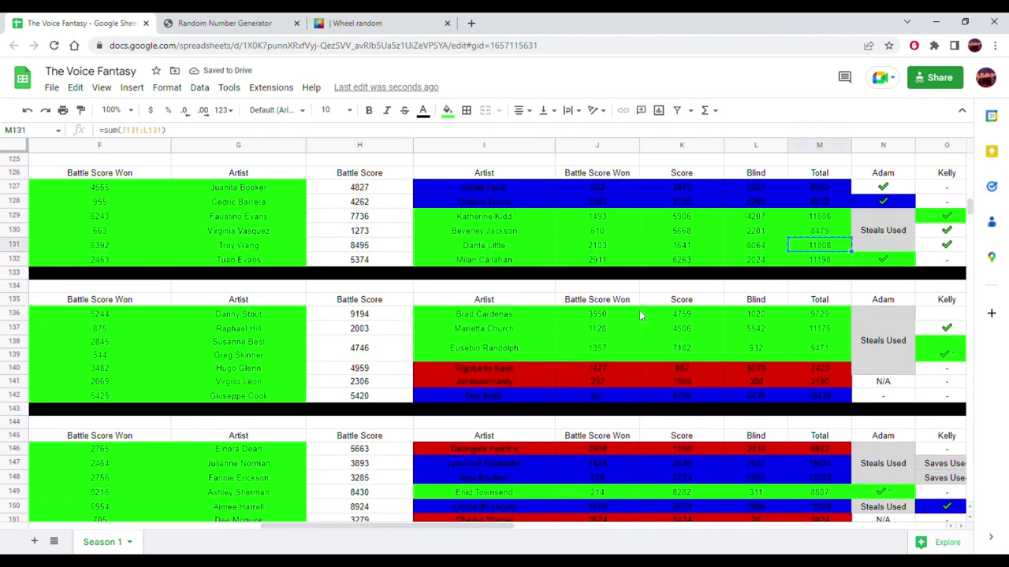
{"action": "scroll", "coordinate": [641, 315], "scroll_direction": "down", "scroll_amount": 10}
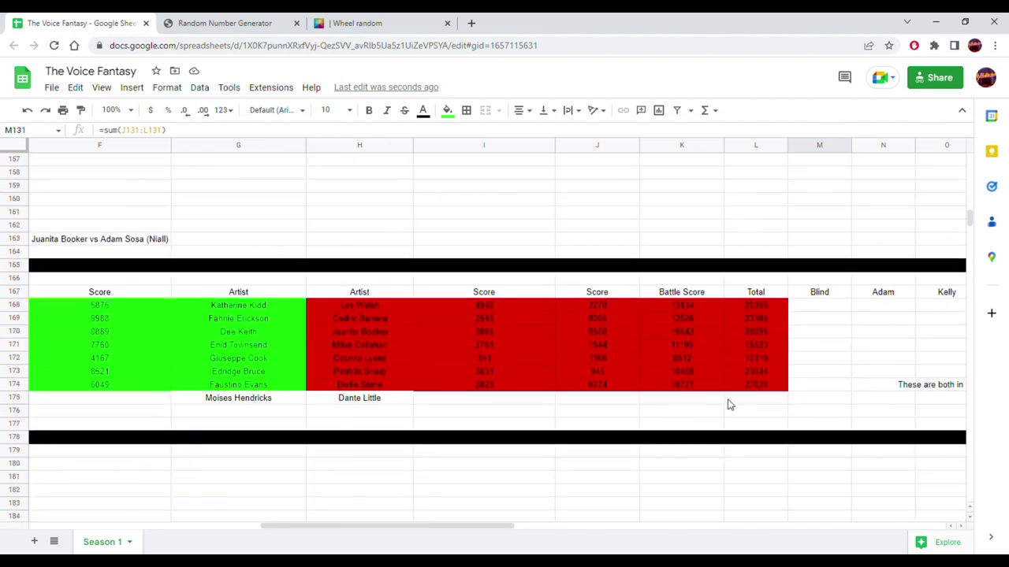
{"action": "left_click", "coordinate": [747, 401]}
{"action": "left_click", "coordinate": [700, 406]}
{"action": "right_click", "coordinate": [699, 405]}
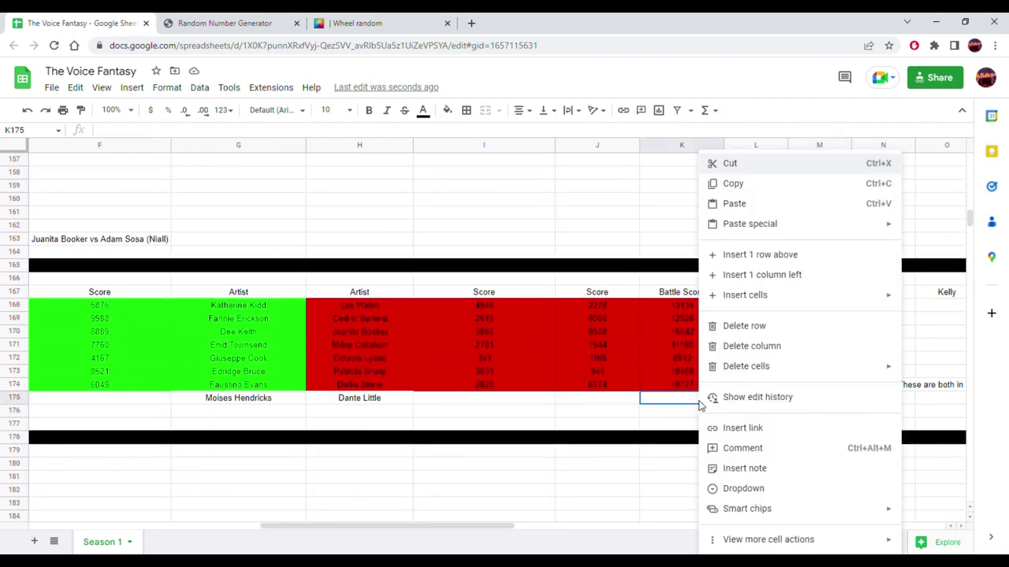
{"action": "mouse_move", "coordinate": [774, 226]}
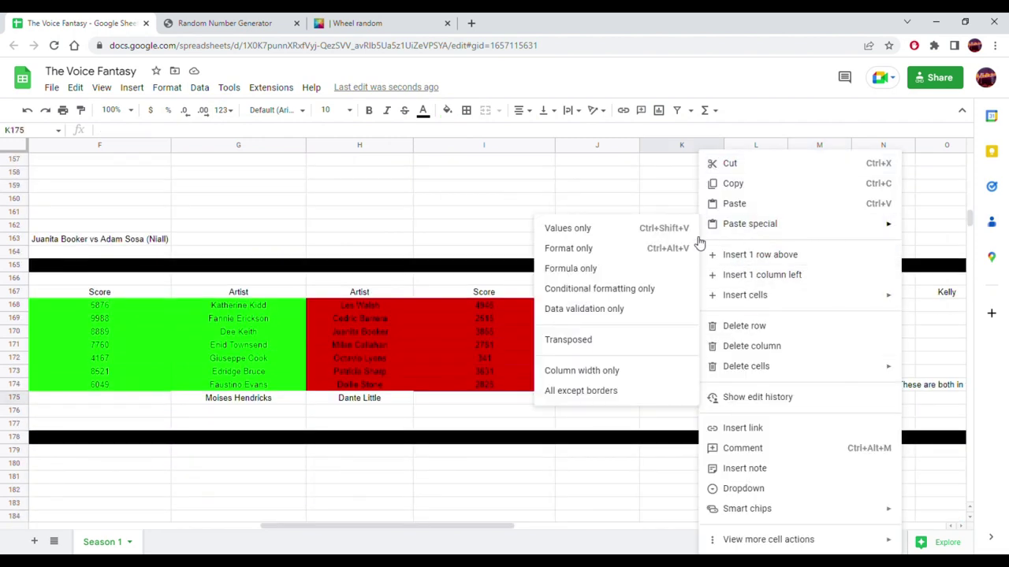
{"action": "left_click", "coordinate": [654, 229]}
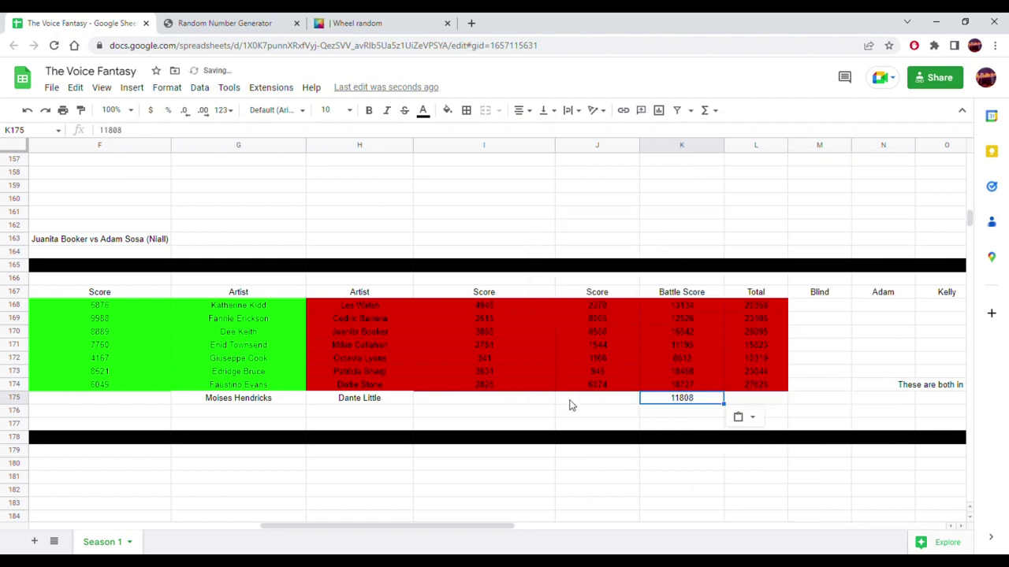
{"action": "left_click", "coordinate": [396, 403]}
{"action": "left_click", "coordinate": [259, 405]}
{"action": "left_click", "coordinate": [333, 400]}
{"action": "left_click", "coordinate": [286, 400]}
{"action": "left_click", "coordinate": [343, 400]}
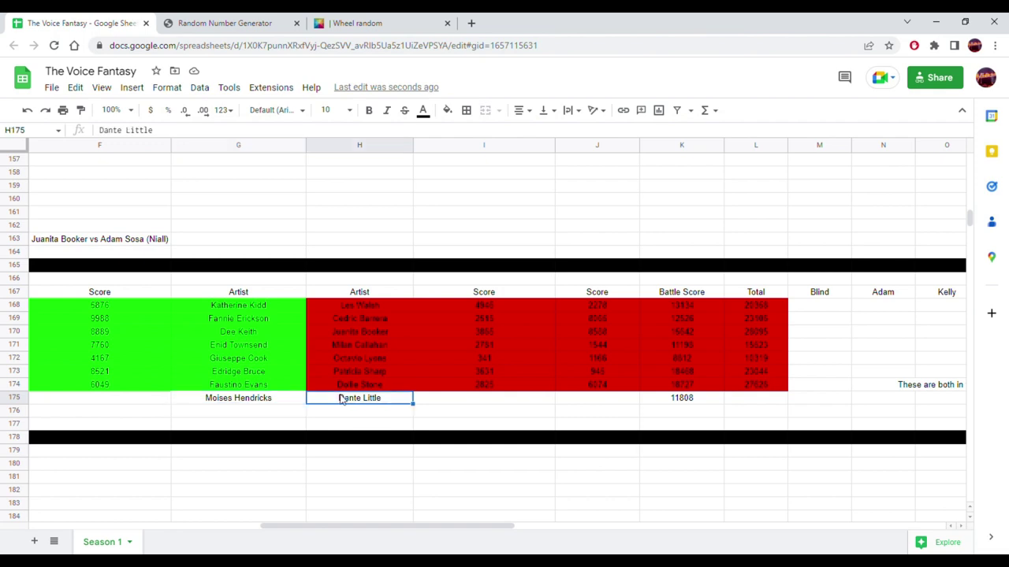
{"action": "mouse_move", "coordinate": [414, 530]}
{"action": "left_mouse_down"}
{"action": "mouse_move", "coordinate": [308, 524]}
{"action": "mouse_move", "coordinate": [401, 527]}
{"action": "left_mouse_up"}
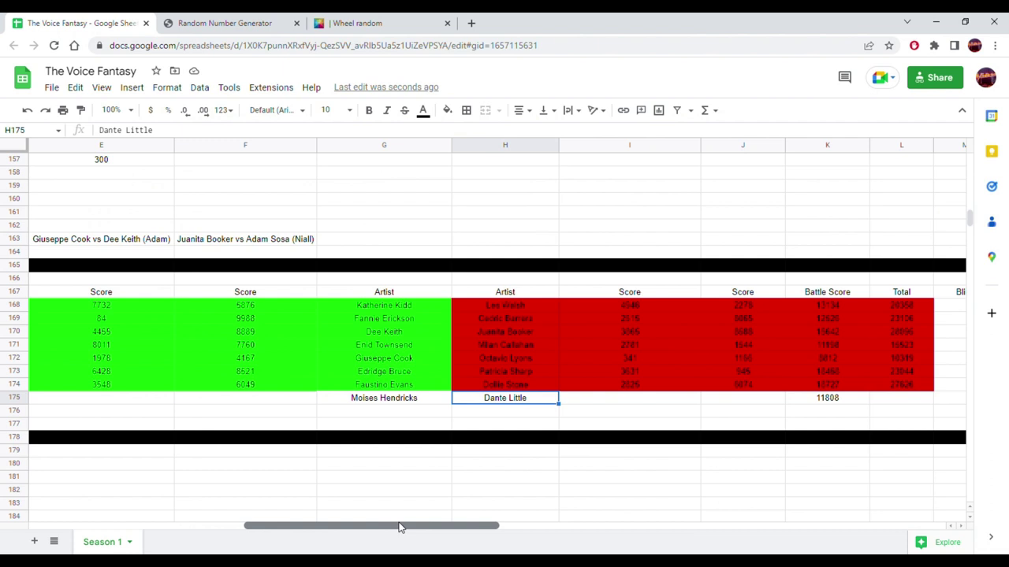
- Extend the L174 Total formula to L175 and remove its red fill
{"action": "left_click", "coordinate": [898, 387]}
{"action": "left_click_drag", "start_coordinate": [942, 399], "coordinate": [930, 405]}
{"action": "left_click", "coordinate": [893, 403]}
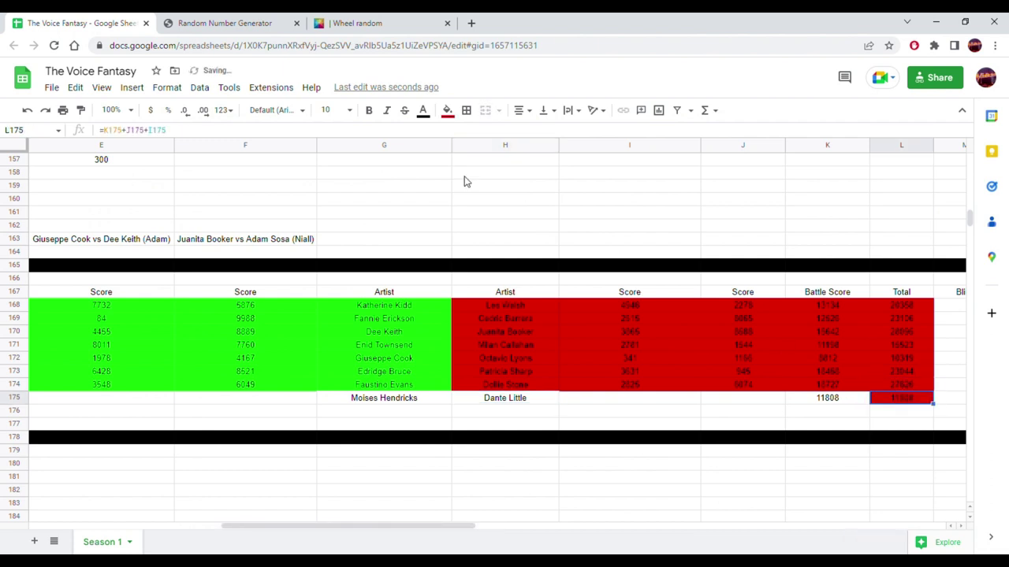
{"action": "left_click", "coordinate": [447, 110]}
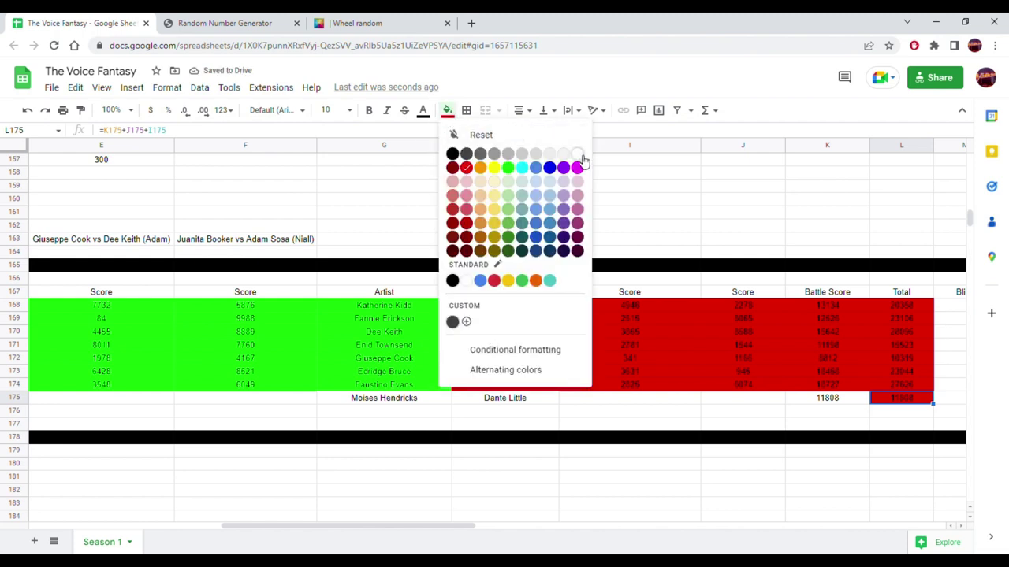
{"action": "left_click", "coordinate": [581, 158]}
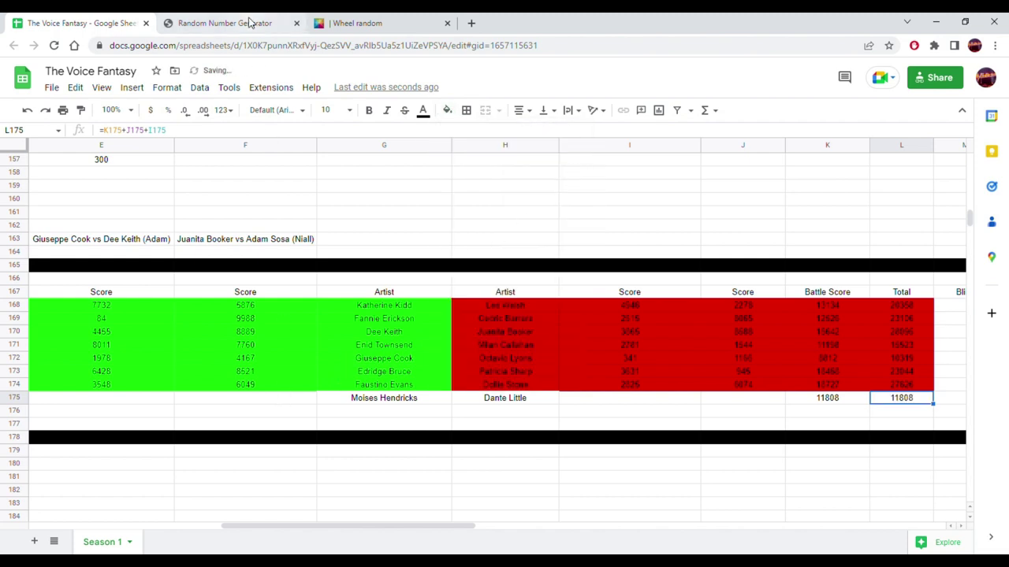
{"action": "left_click", "coordinate": [254, 22]}
{"action": "left_click", "coordinate": [78, 23]}
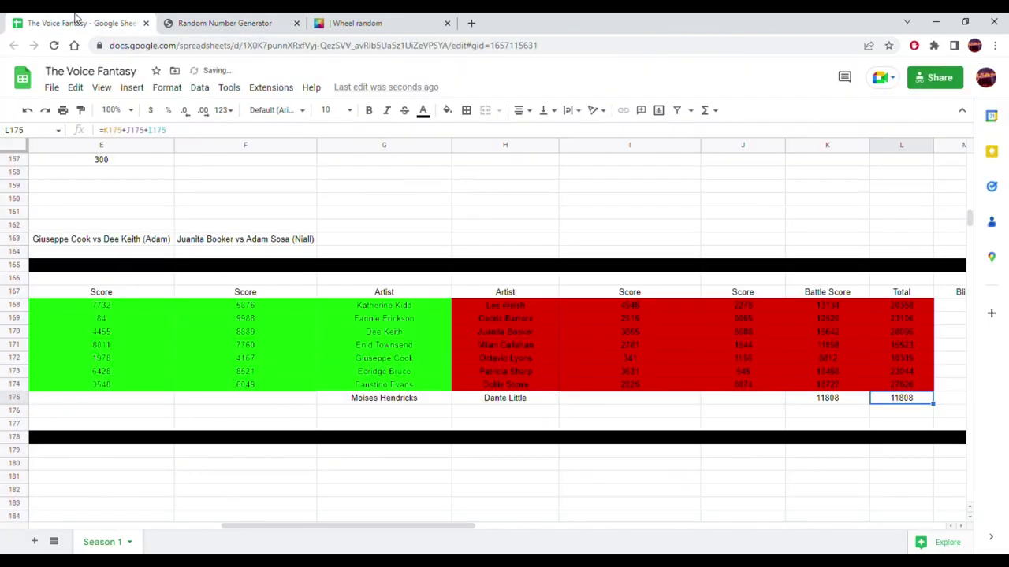
{"action": "left_click", "coordinate": [276, 403]}
- Generate the random score 4524 and paste it as a value into F175
{"action": "left_click", "coordinate": [260, 23]}
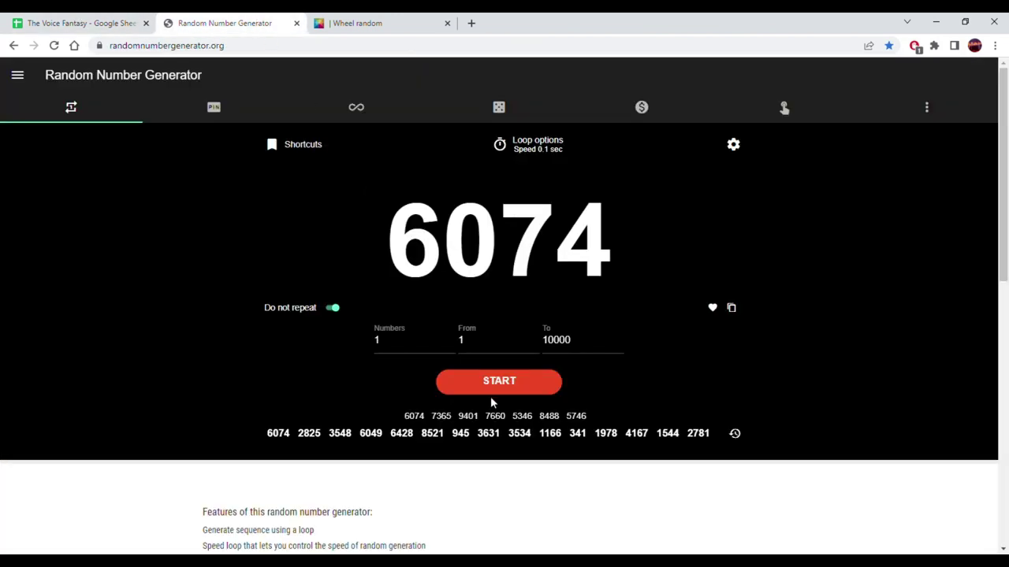
{"action": "left_click", "coordinate": [497, 385]}
{"action": "left_click", "coordinate": [496, 384]}
{"action": "left_click", "coordinate": [730, 309]}
{"action": "left_click", "coordinate": [67, 21]}
{"action": "left_click_drag", "start_coordinate": [393, 524], "coordinate": [315, 528]}
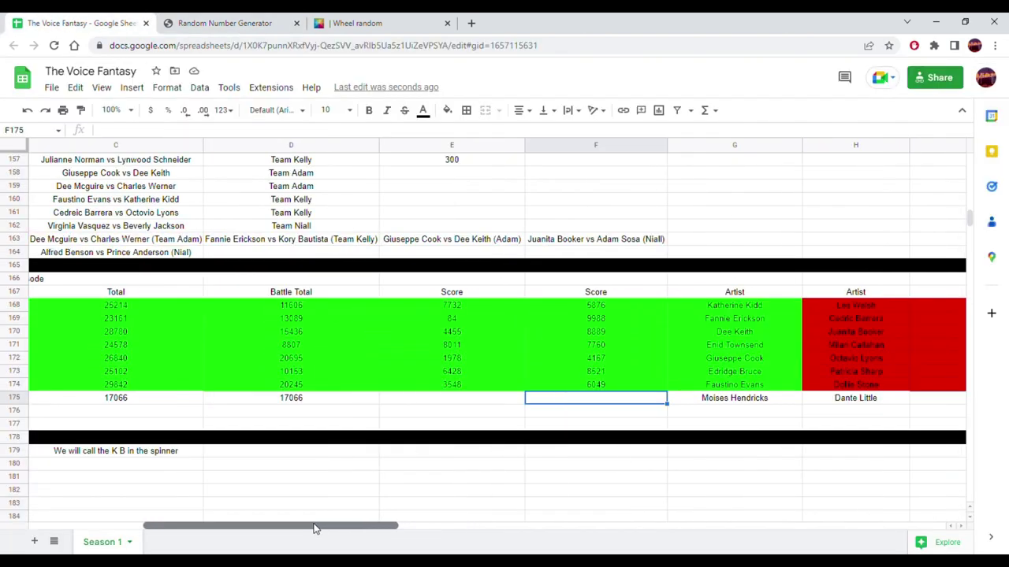
{"action": "right_click", "coordinate": [607, 402]}
{"action": "mouse_move", "coordinate": [754, 227]}
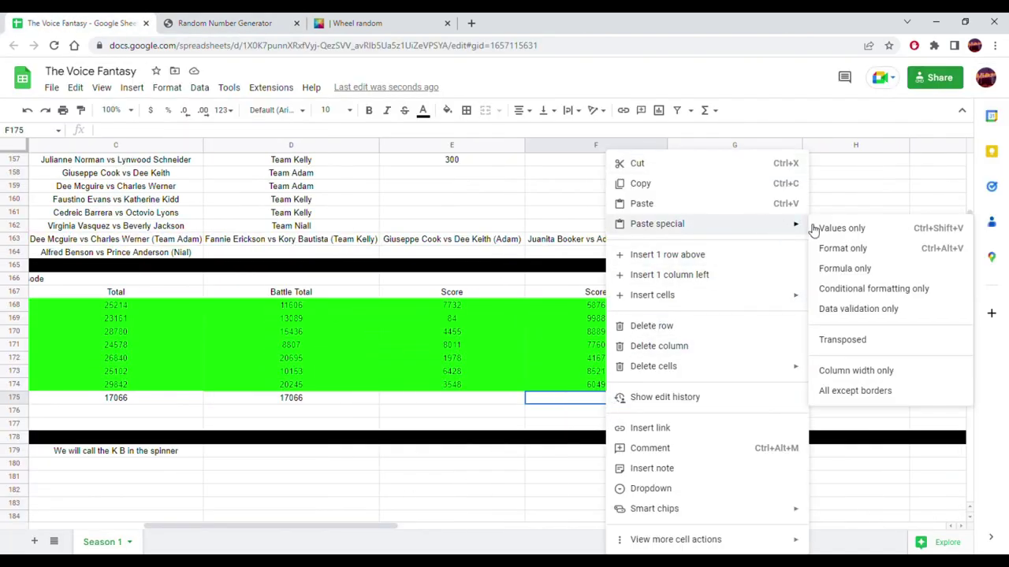
{"action": "left_click", "coordinate": [826, 230]}
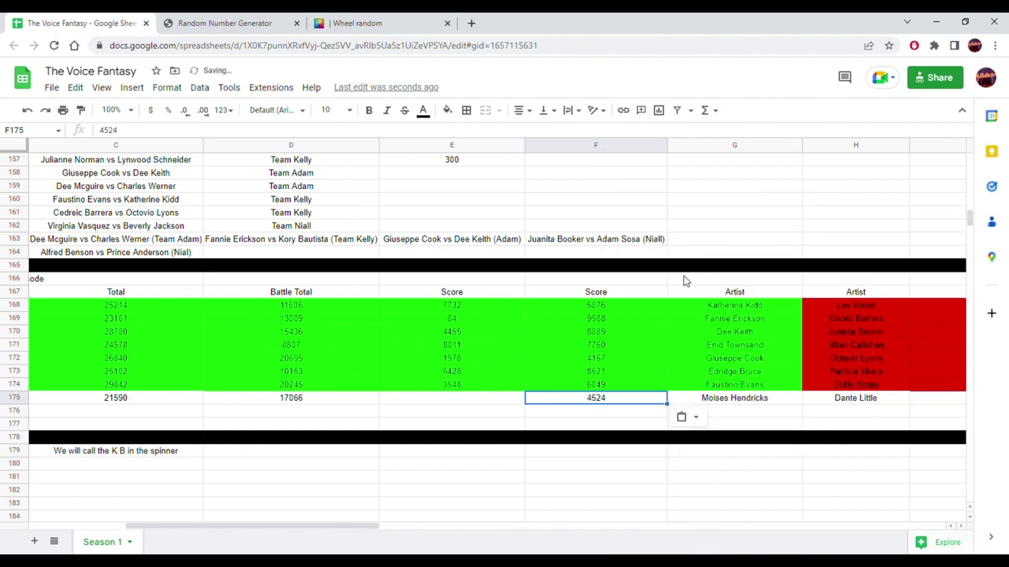
- Generate the random score 6185 and paste it as a value into E175
{"action": "left_click", "coordinate": [235, 20]}
{"action": "left_click", "coordinate": [487, 384]}
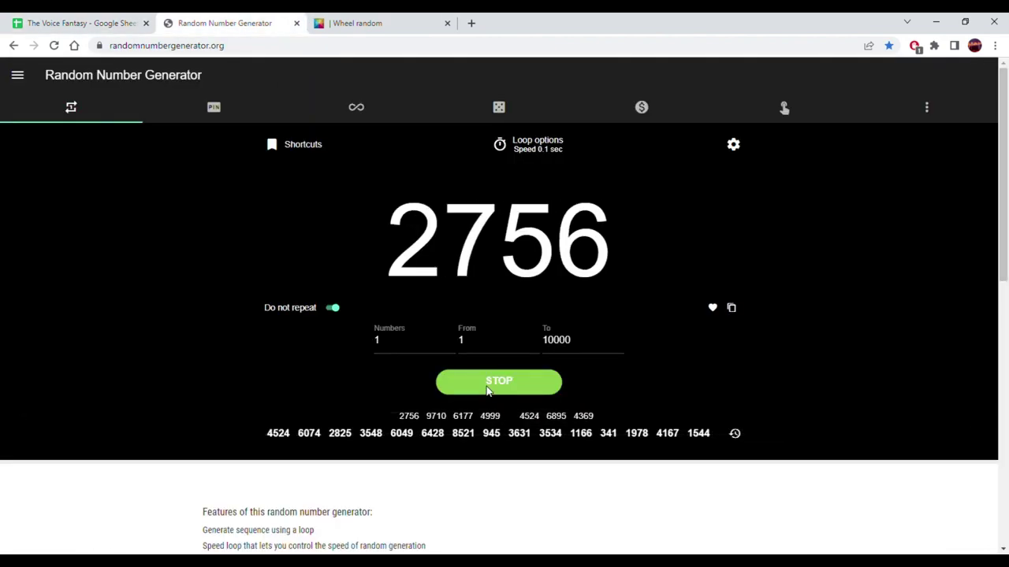
{"action": "left_click", "coordinate": [490, 386]}
{"action": "left_click", "coordinate": [731, 309]}
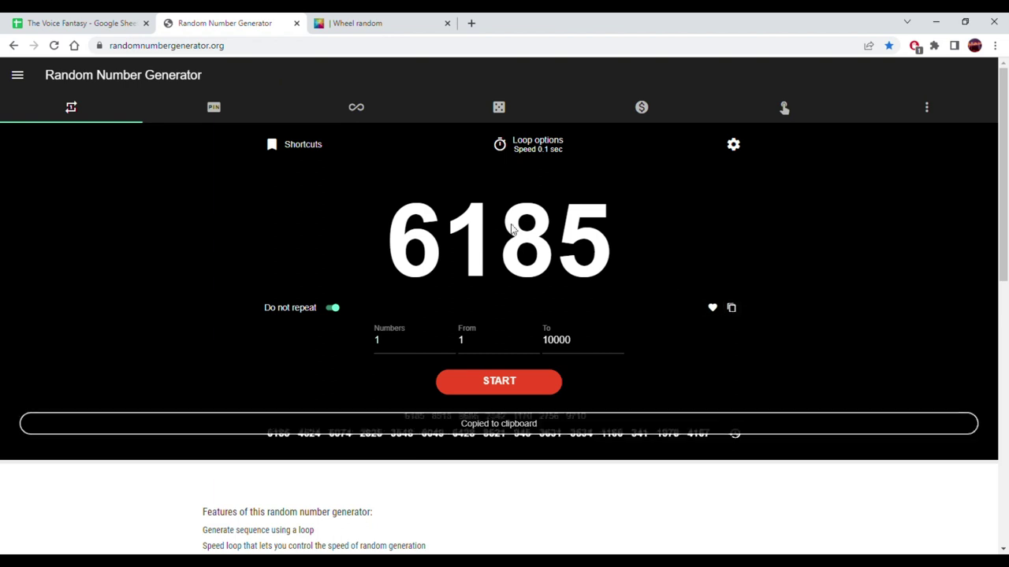
{"action": "left_click", "coordinate": [36, 23]}
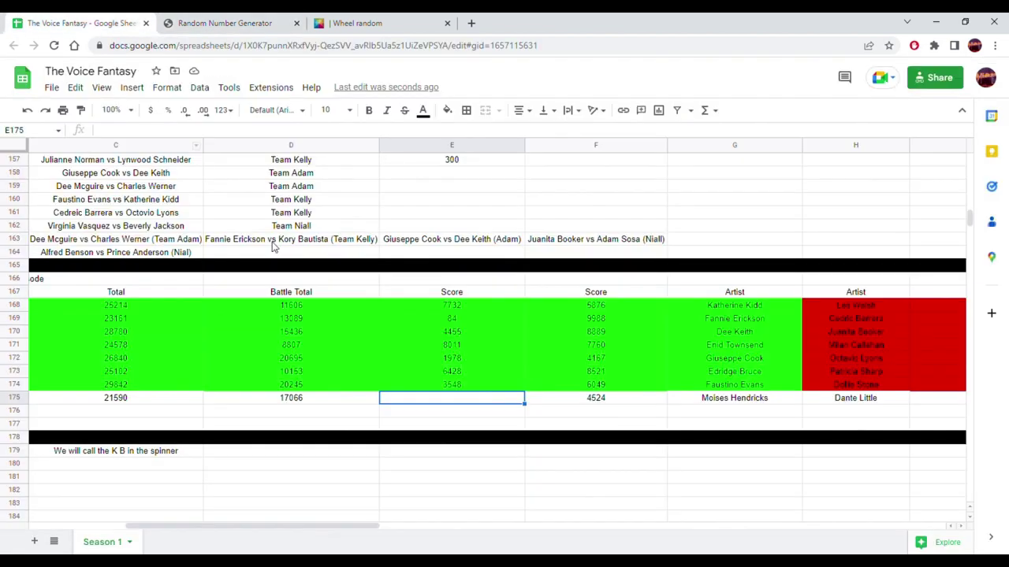
{"action": "right_click", "coordinate": [423, 400]}
{"action": "mouse_move", "coordinate": [558, 225]}
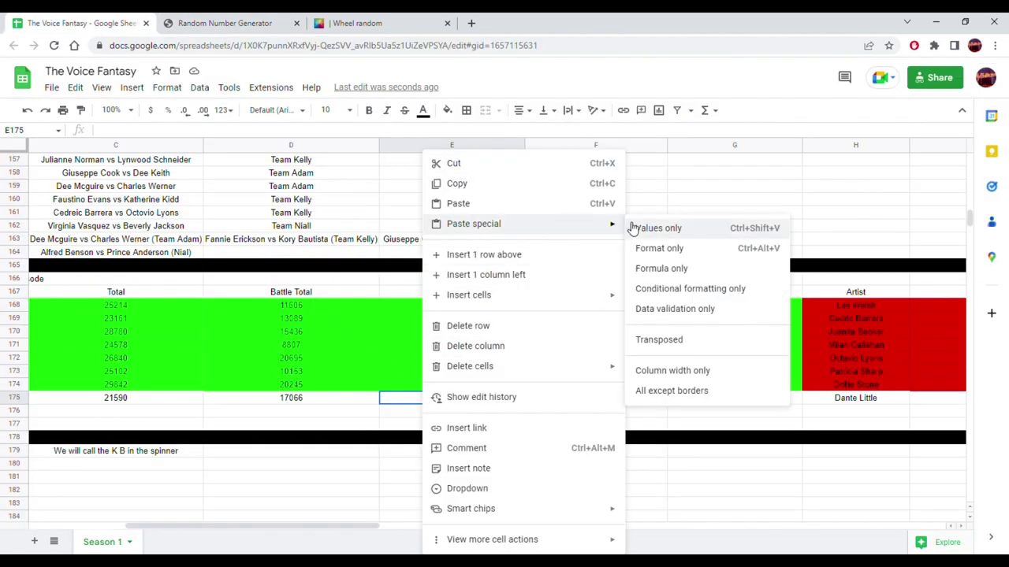
{"action": "left_click", "coordinate": [640, 227]}
{"action": "left_click_drag", "start_coordinate": [296, 527], "coordinate": [477, 527]}
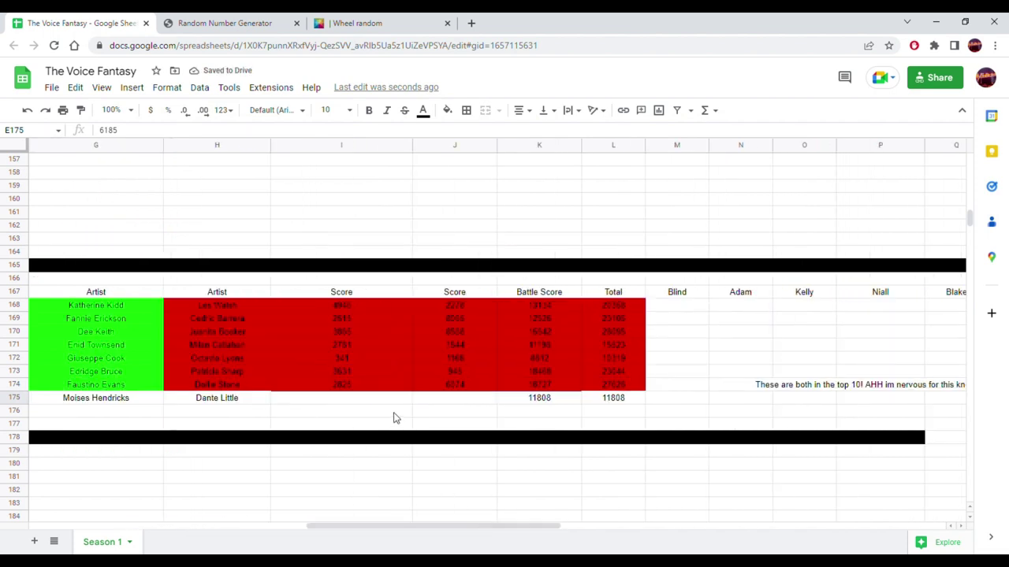
{"action": "left_click", "coordinate": [337, 399]}
{"action": "left_click", "coordinate": [264, 22]}
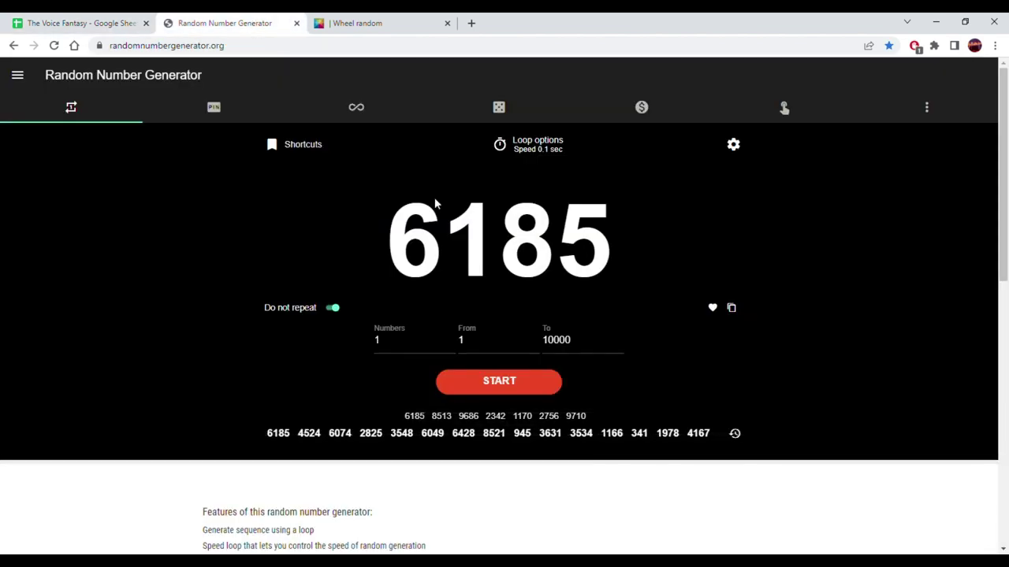
{"action": "left_click", "coordinate": [505, 383]}
{"action": "left_click", "coordinate": [508, 385]}
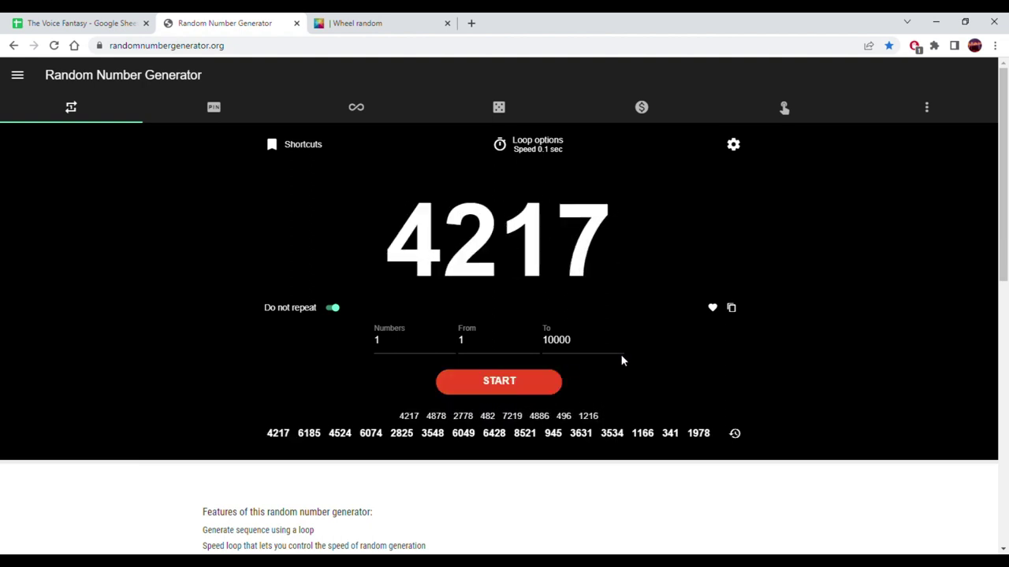
{"action": "left_click", "coordinate": [731, 308]}
{"action": "left_click", "coordinate": [35, 22]}
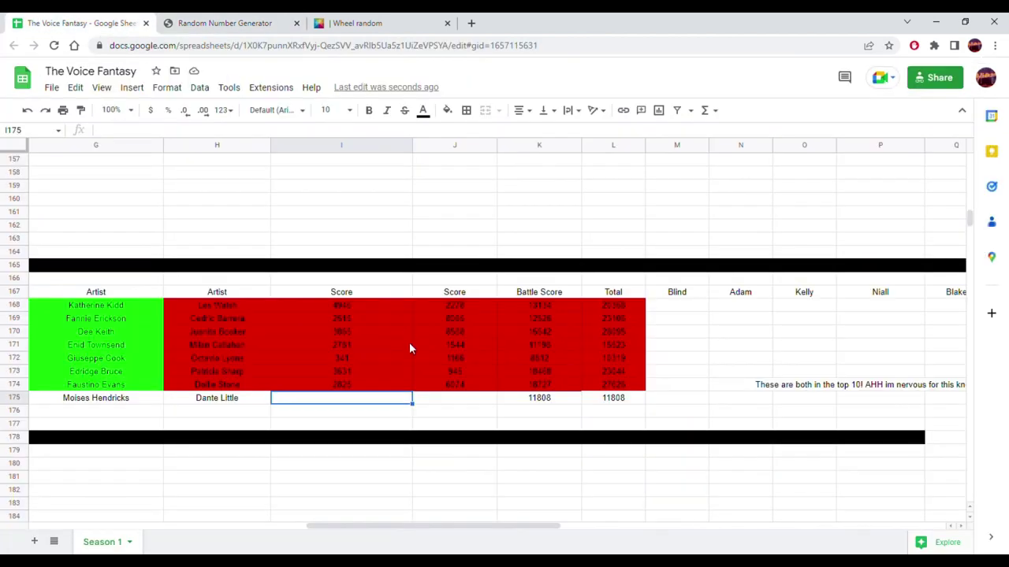
{"action": "right_click", "coordinate": [379, 404]}
{"action": "mouse_move", "coordinate": [551, 223]}
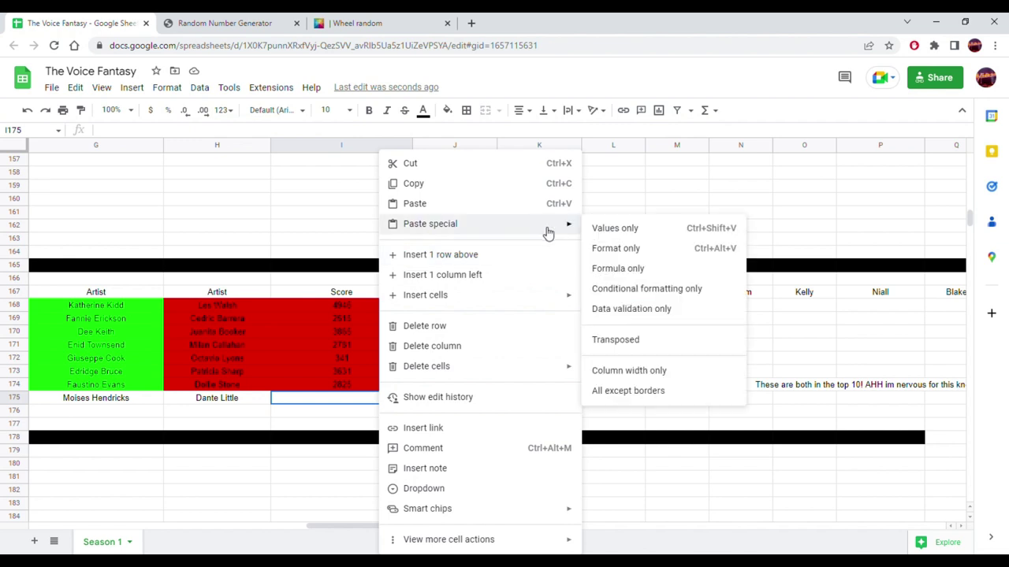
{"action": "left_click", "coordinate": [615, 229]}
- Generate his second score 4035 and paste it as a value into J175
{"action": "left_click", "coordinate": [455, 399]}
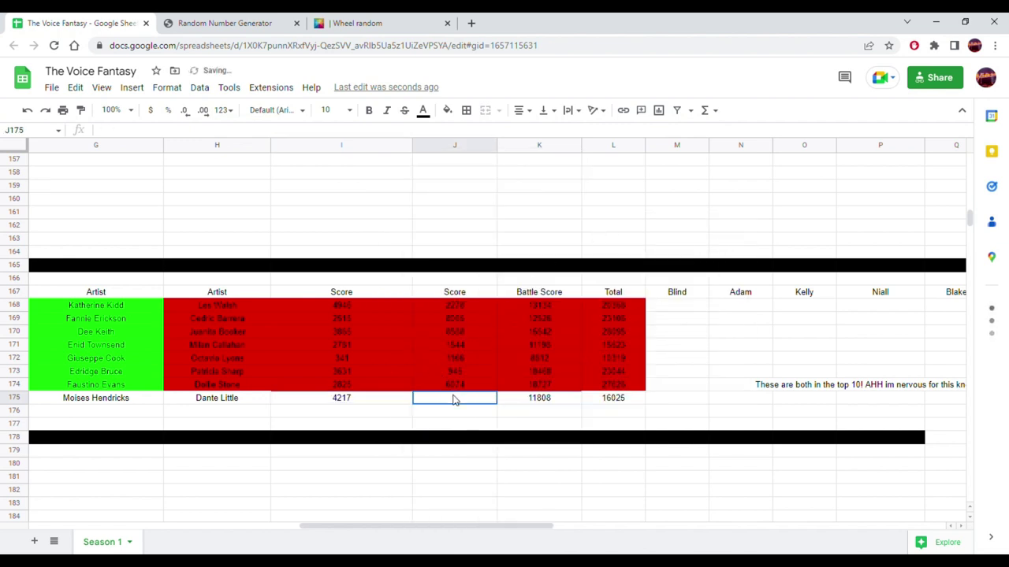
{"action": "left_click", "coordinate": [228, 22]}
{"action": "left_click", "coordinate": [499, 383]}
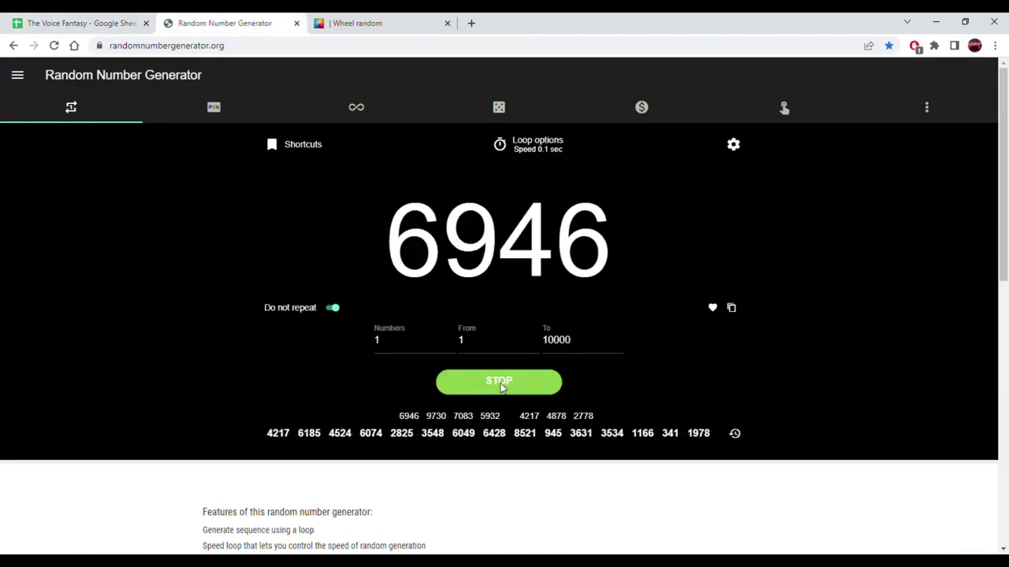
{"action": "left_click", "coordinate": [500, 384]}
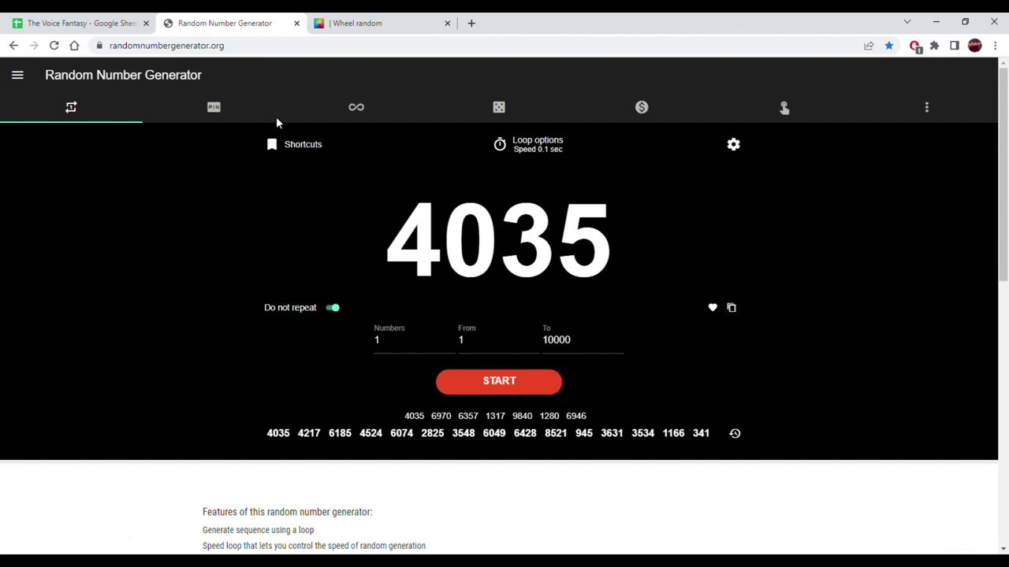
{"action": "left_click", "coordinate": [78, 23]}
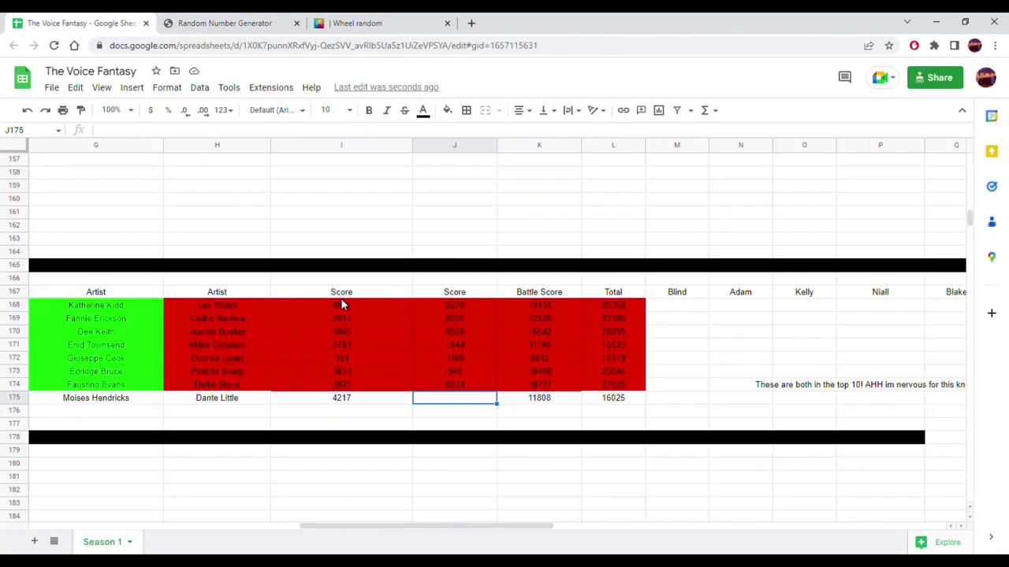
{"action": "right_click", "coordinate": [446, 402]}
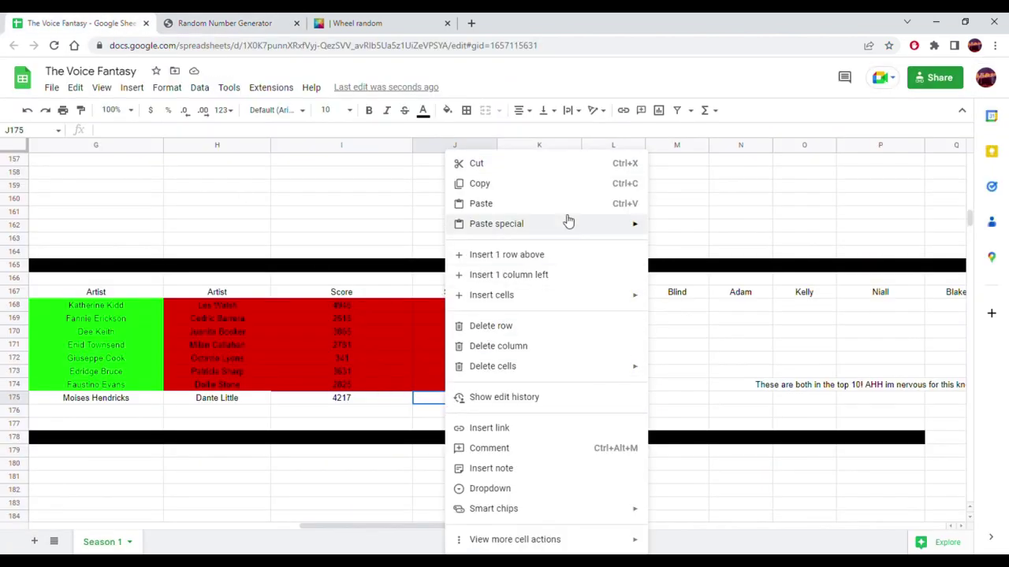
{"action": "mouse_move", "coordinate": [630, 227]}
{"action": "left_click", "coordinate": [682, 229]}
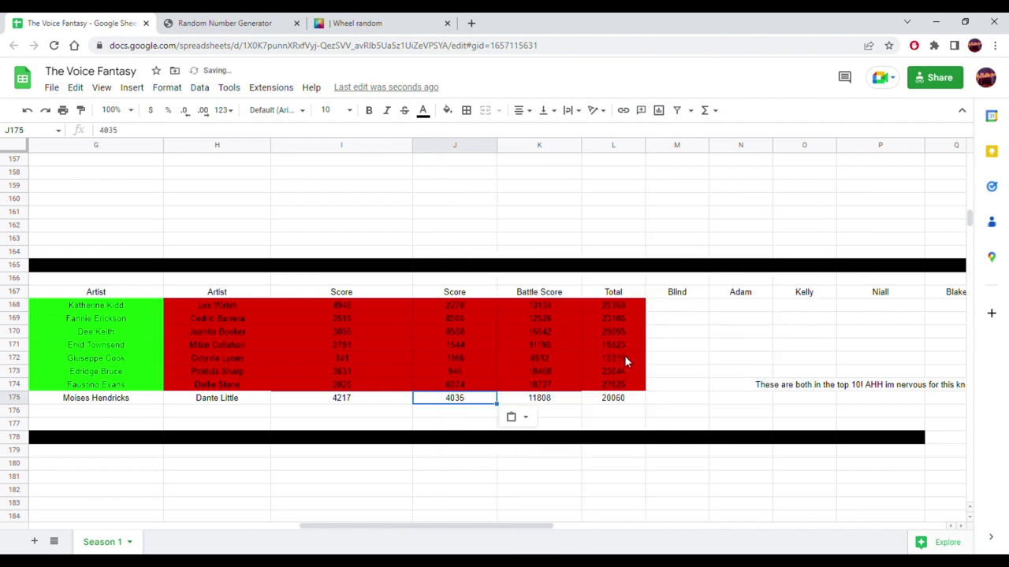
{"action": "left_click_drag", "start_coordinate": [518, 522], "coordinate": [375, 541]}
{"action": "left_click_drag", "start_coordinate": [722, 402], "coordinate": [507, 415]}
{"action": "left_click_drag", "start_coordinate": [367, 418], "coordinate": [441, 404]}
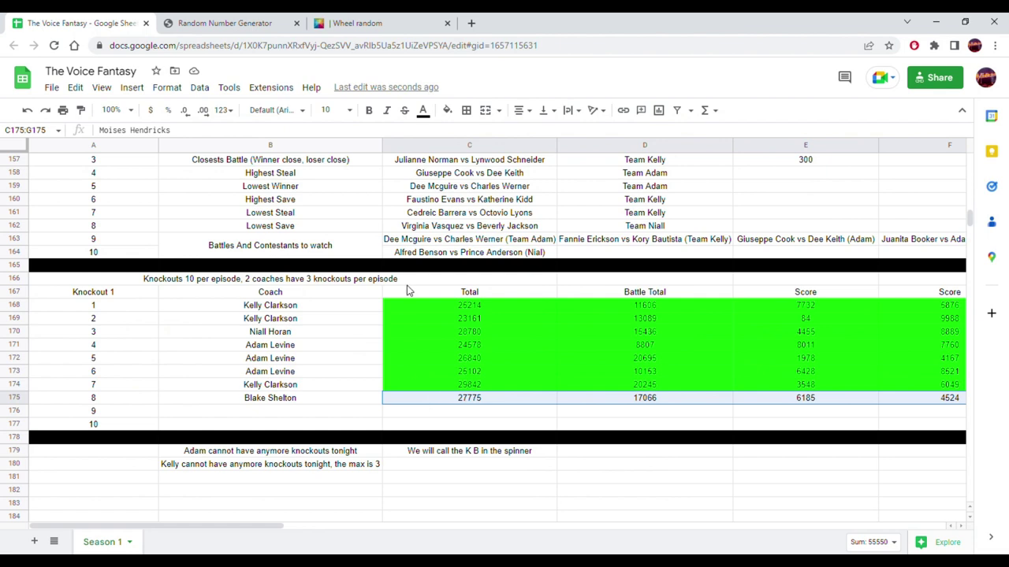
{"action": "left_click", "coordinate": [447, 110]}
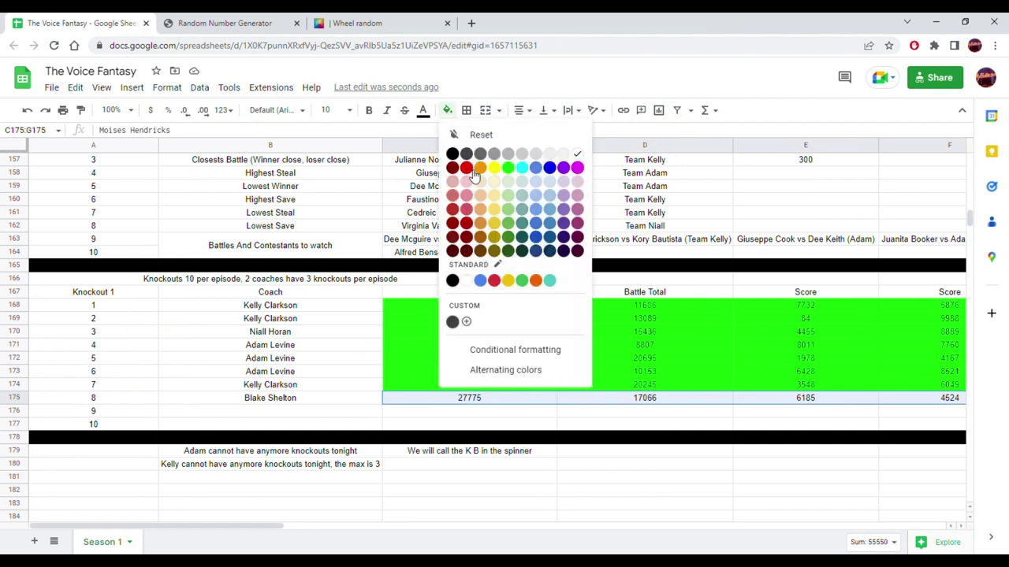
{"action": "left_click", "coordinate": [508, 167]}
{"action": "left_click_drag", "start_coordinate": [281, 529], "coordinate": [571, 532]}
{"action": "left_click_drag", "start_coordinate": [220, 400], "coordinate": [592, 403]}
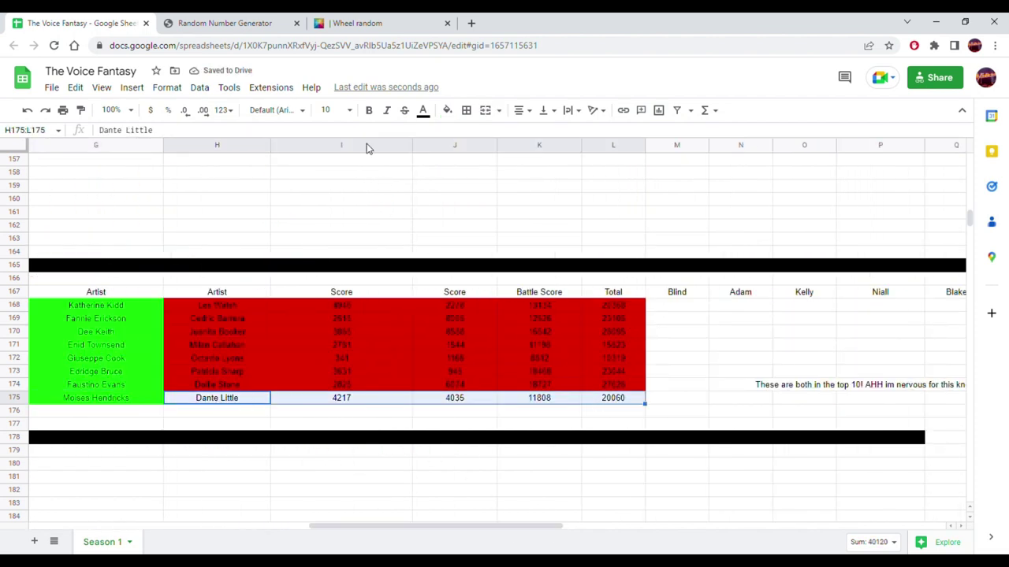
{"action": "left_click", "coordinate": [447, 110]}
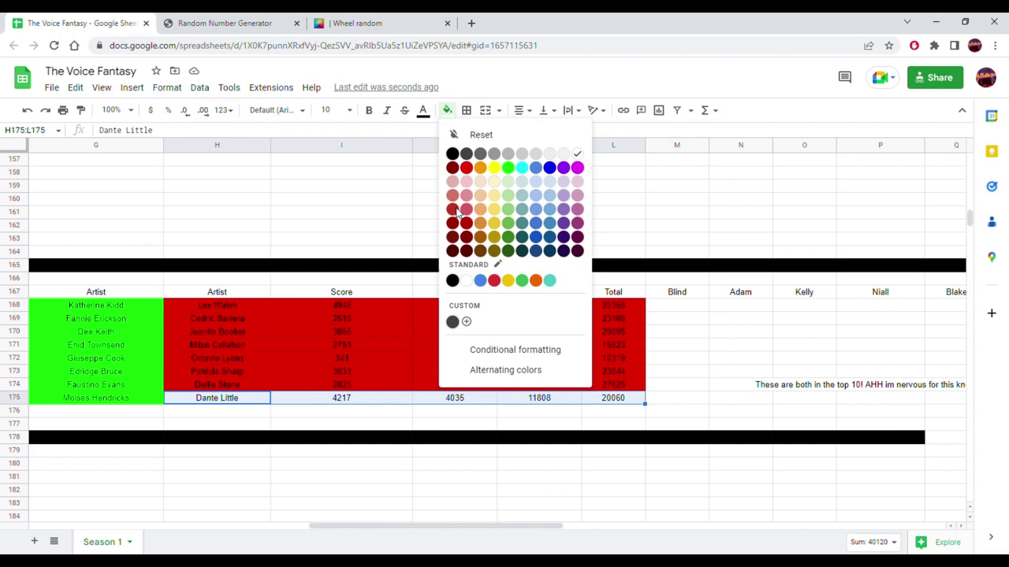
{"action": "left_click", "coordinate": [507, 168]}
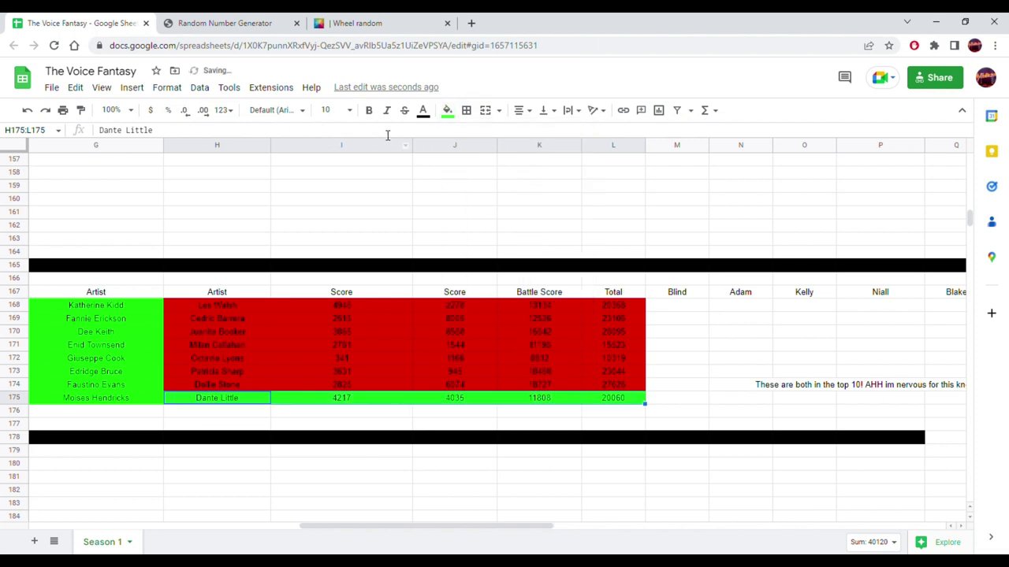
{"action": "left_click", "coordinate": [445, 110]}
{"action": "left_click", "coordinate": [465, 168]}
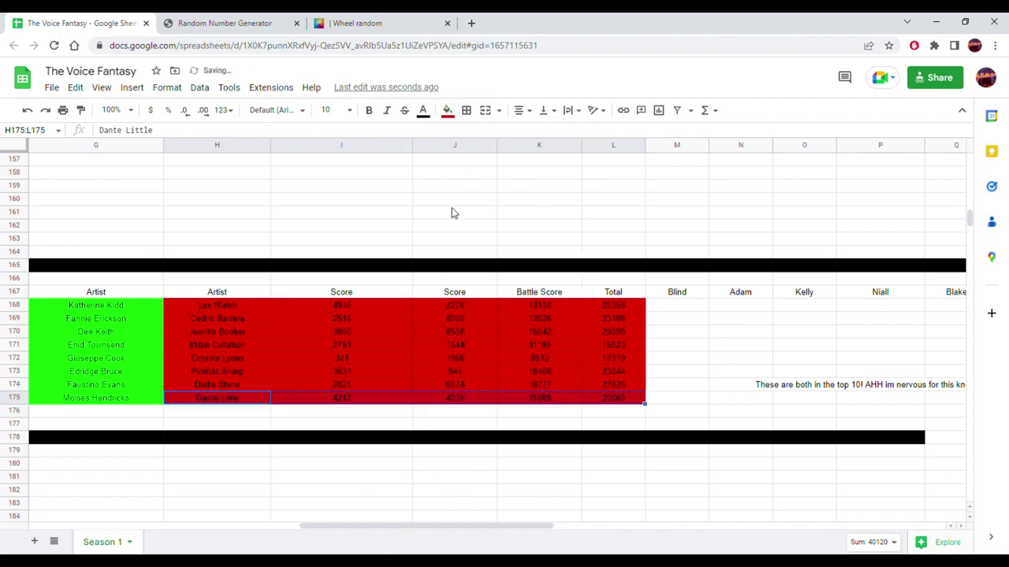
{"action": "left_click_drag", "start_coordinate": [380, 525], "coordinate": [141, 526]}
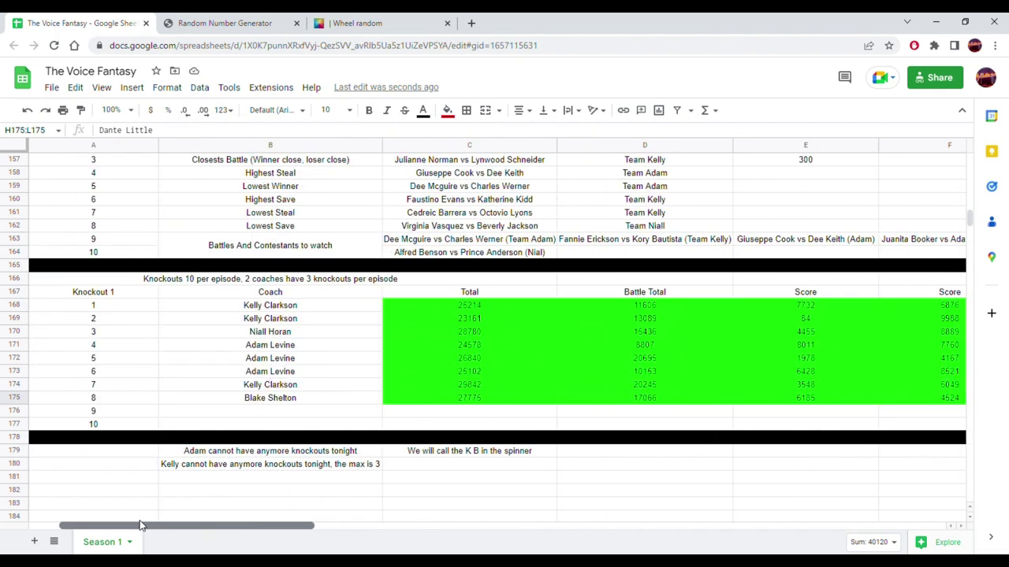
{"action": "left_click_drag", "start_coordinate": [141, 525], "coordinate": [332, 544]}
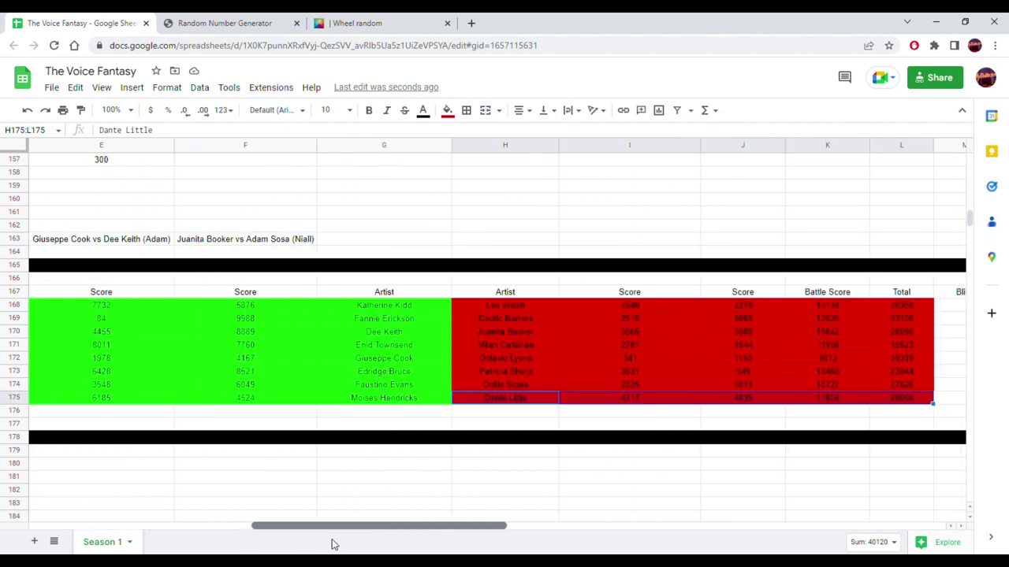
{"action": "left_click_drag", "start_coordinate": [332, 544], "coordinate": [186, 544]}
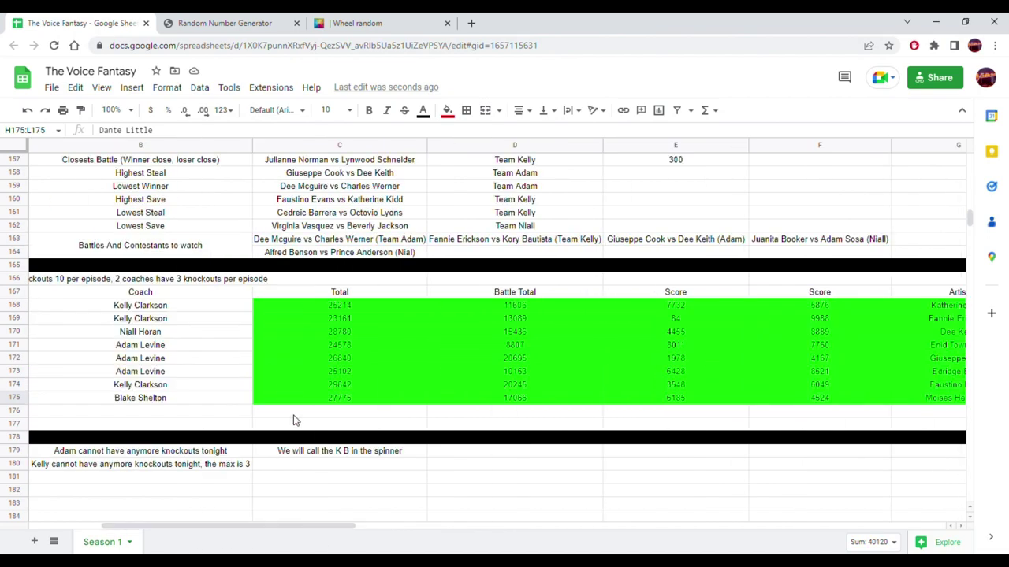
{"action": "scroll", "coordinate": [293, 420], "scroll_direction": "up", "scroll_amount": 20}
{"action": "scroll", "coordinate": [293, 420], "scroll_direction": "up", "scroll_amount": 20}
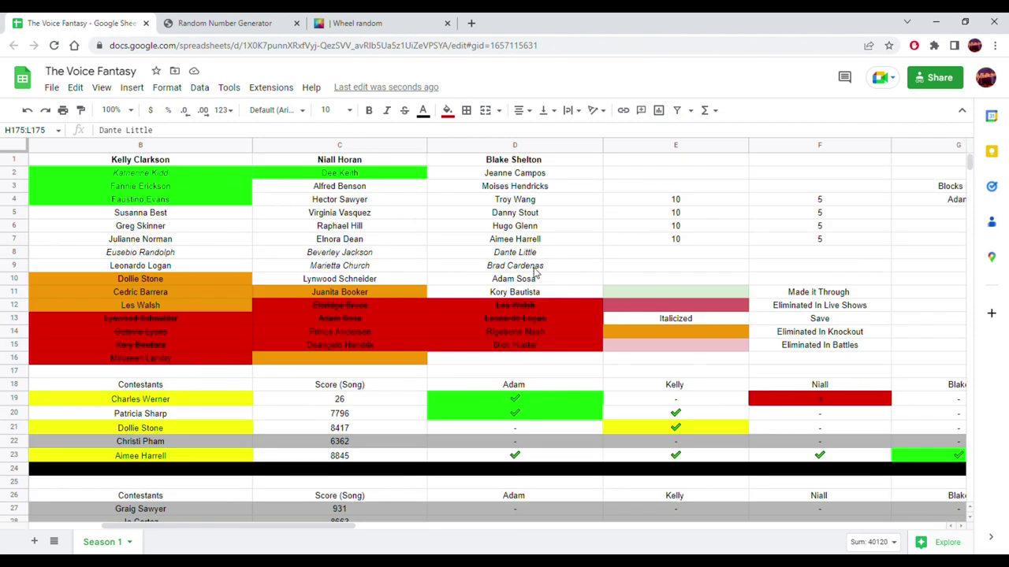
{"action": "left_click", "coordinate": [535, 189]}
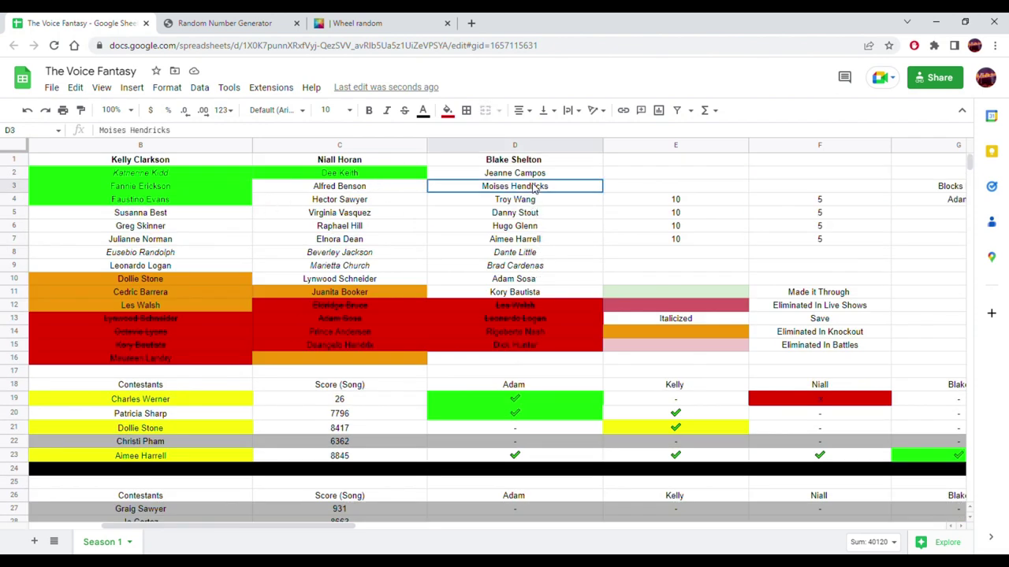
{"action": "left_click", "coordinate": [447, 110]}
{"action": "left_click", "coordinate": [508, 167]}
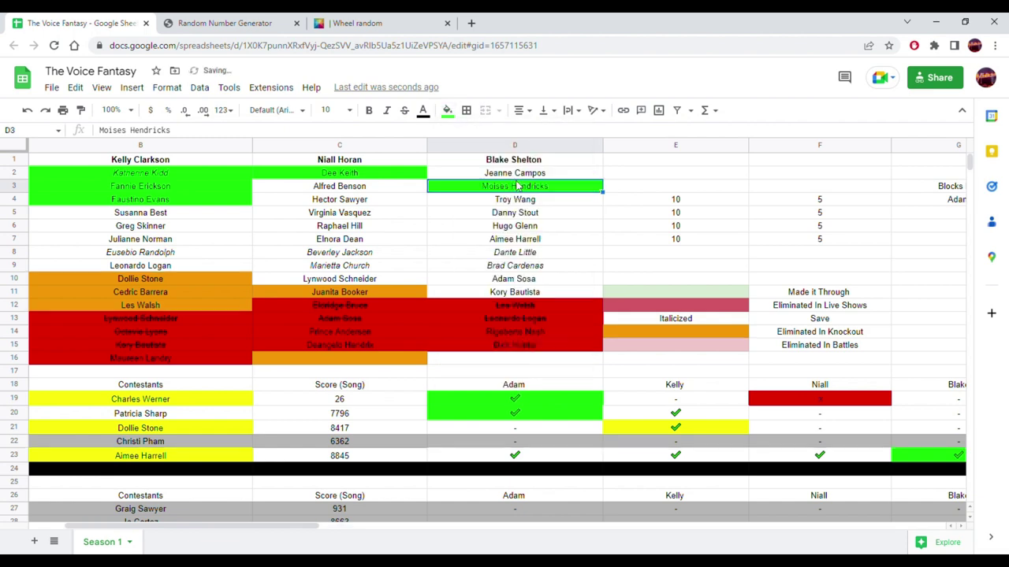
{"action": "left_click_drag", "start_coordinate": [524, 188], "coordinate": [637, 173]}
{"action": "left_click", "coordinate": [554, 171]}
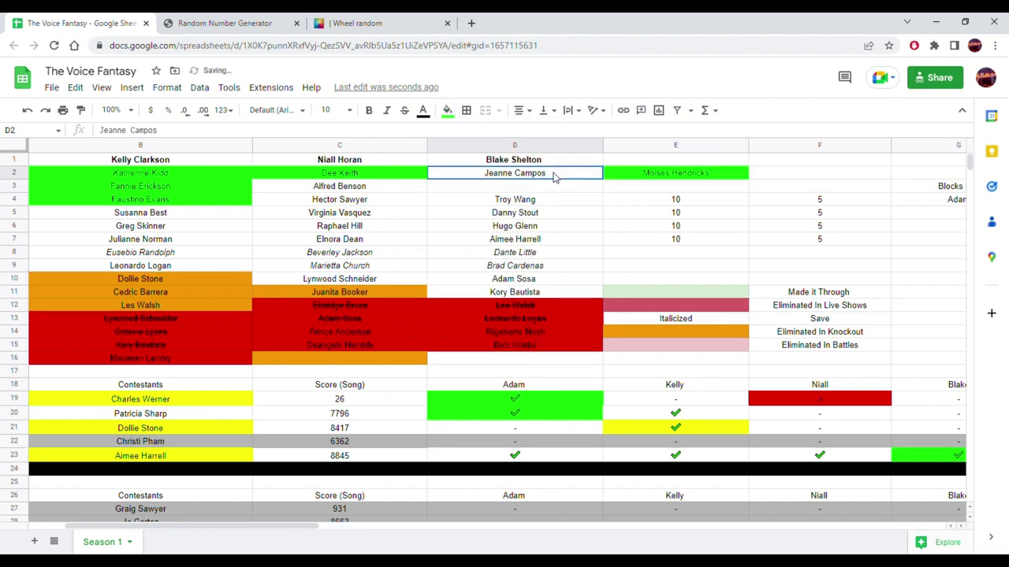
{"action": "left_click_drag", "start_coordinate": [562, 173], "coordinate": [554, 194]}
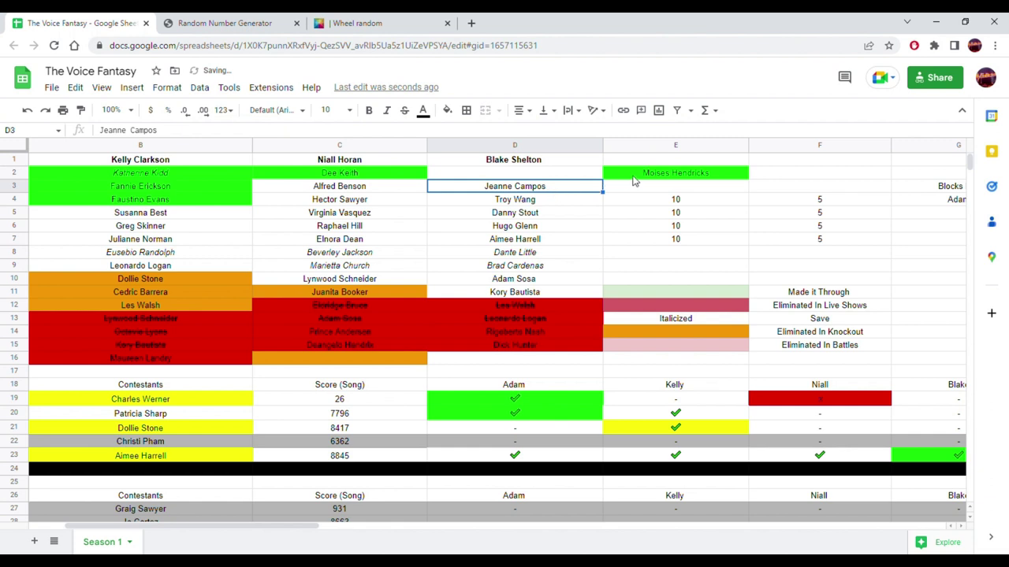
{"action": "left_click", "coordinate": [639, 173]}
{"action": "left_click_drag", "start_coordinate": [639, 173], "coordinate": [585, 176]}
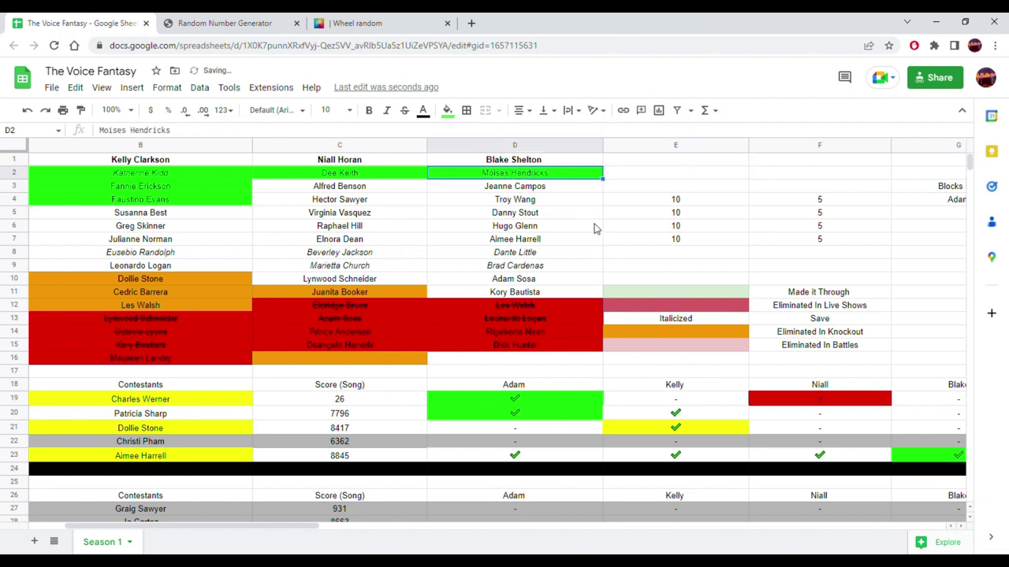
{"action": "left_click", "coordinate": [543, 258]}
{"action": "left_click_drag", "start_coordinate": [546, 257], "coordinate": [604, 260]}
{"action": "left_click_drag", "start_coordinate": [552, 294], "coordinate": [558, 263]}
{"action": "left_click", "coordinate": [672, 253]}
{"action": "left_click_drag", "start_coordinate": [675, 254], "coordinate": [577, 292]}
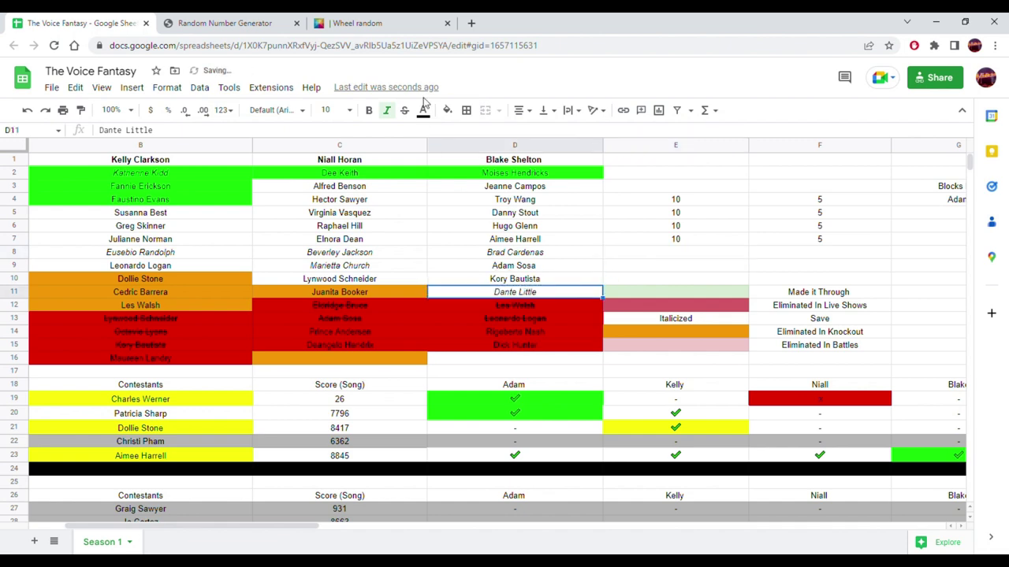
{"action": "left_click", "coordinate": [446, 110]}
{"action": "left_click", "coordinate": [481, 168]}
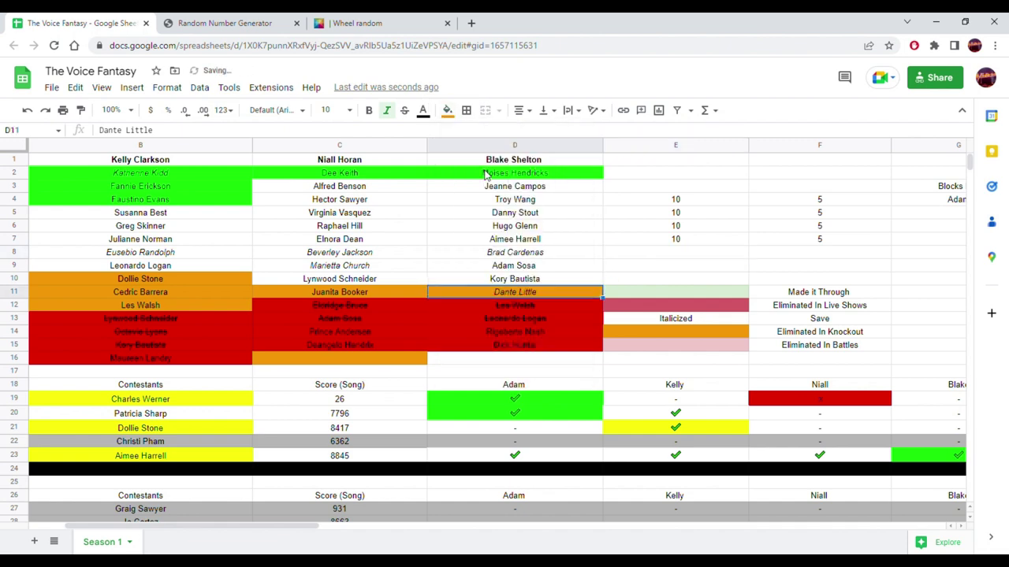
- Select the empty coach cell for knockout 9 and go to the name wheel page
{"action": "left_click", "coordinate": [422, 252]}
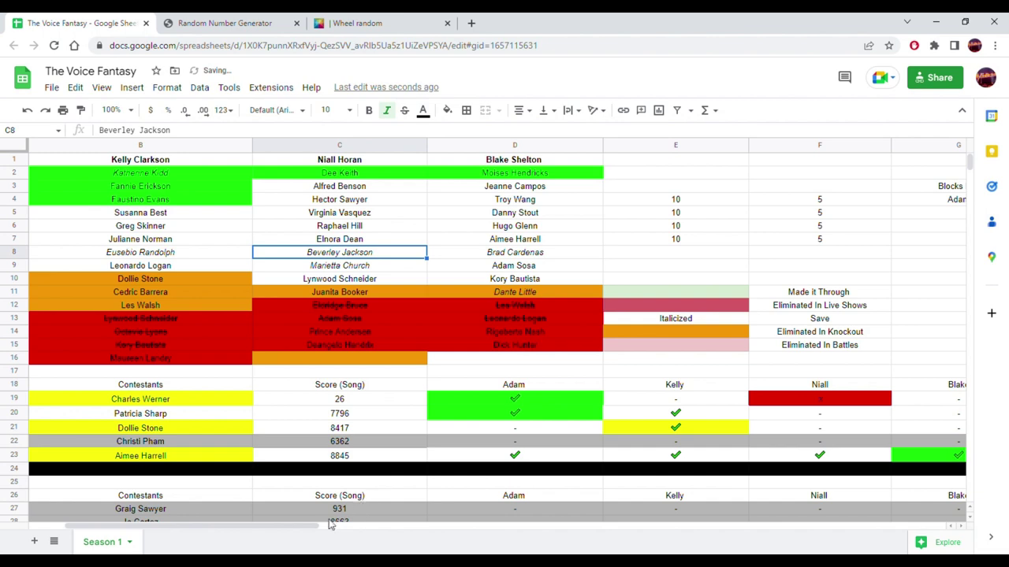
{"action": "scroll", "coordinate": [310, 528], "scroll_direction": "left", "scroll_amount": 2}
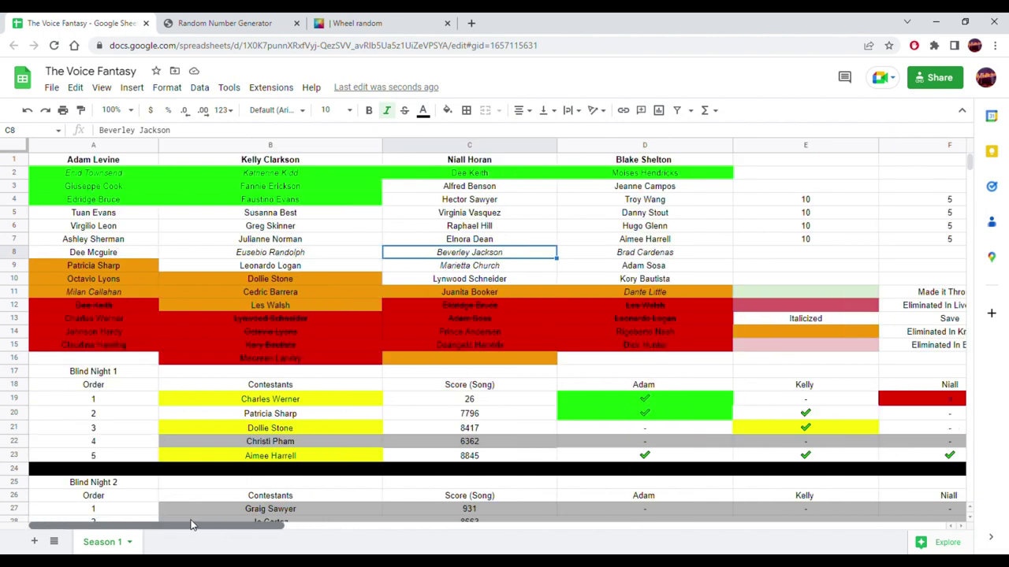
{"action": "scroll", "coordinate": [495, 314], "scroll_direction": "down", "scroll_amount": 3}
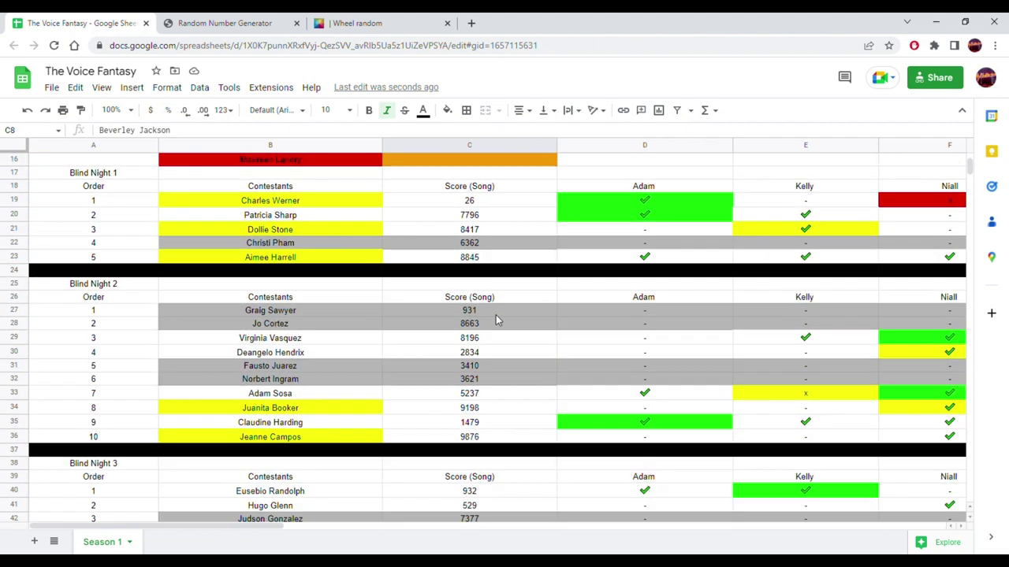
{"action": "scroll", "coordinate": [496, 320], "scroll_direction": "down", "scroll_amount": 9}
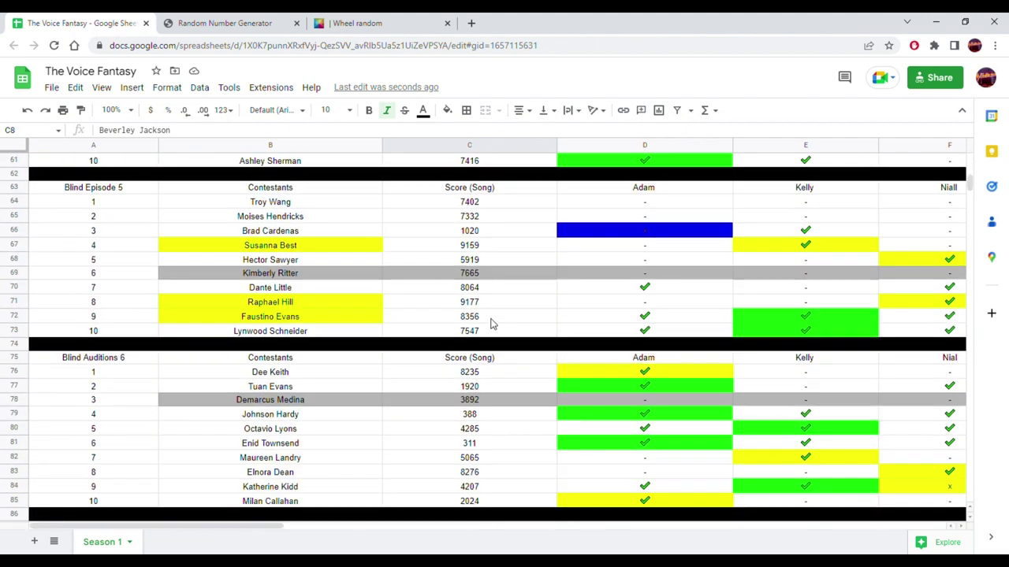
{"action": "scroll", "coordinate": [490, 323], "scroll_direction": "down", "scroll_amount": 10}
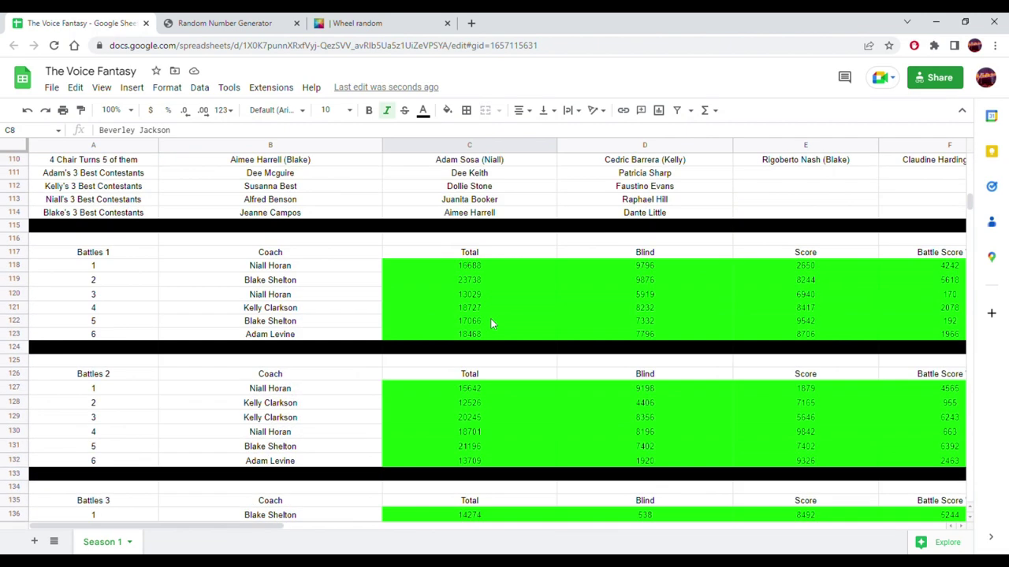
{"action": "scroll", "coordinate": [490, 323], "scroll_direction": "down", "scroll_amount": 10}
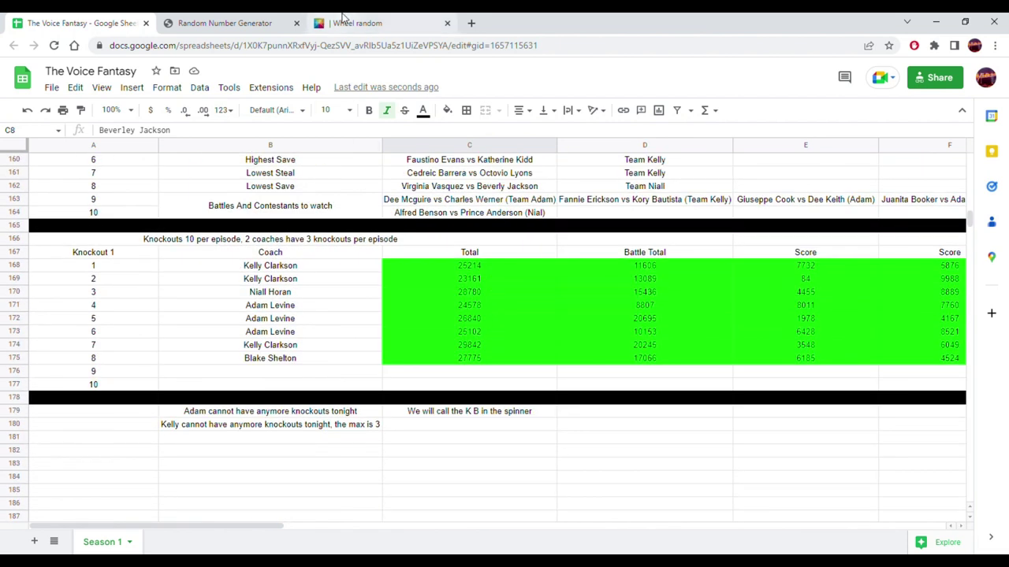
{"action": "left_click", "coordinate": [298, 374]}
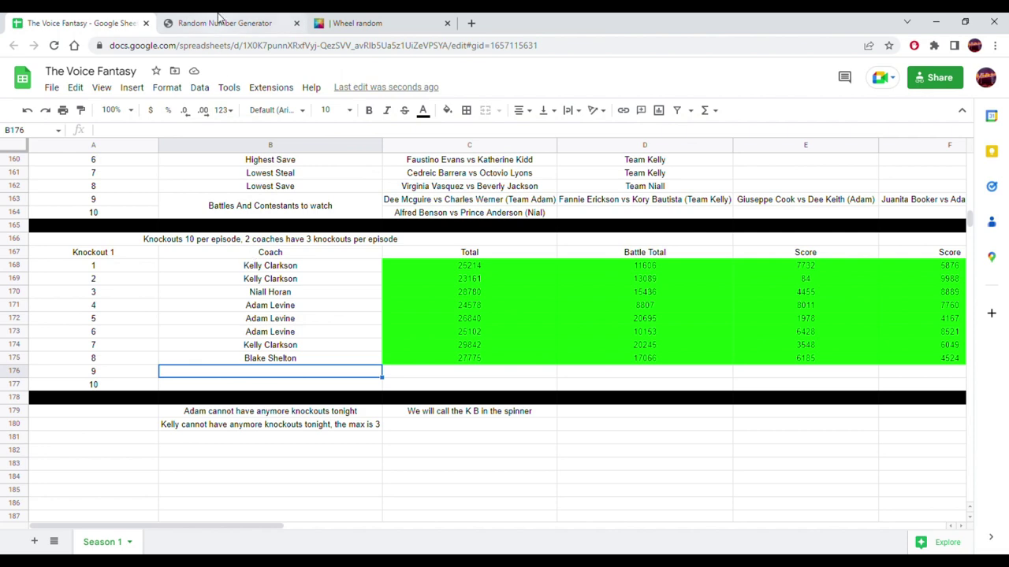
{"action": "left_click", "coordinate": [222, 22]}
{"action": "left_click", "coordinate": [323, 23]}
{"action": "left_click", "coordinate": [665, 361]}
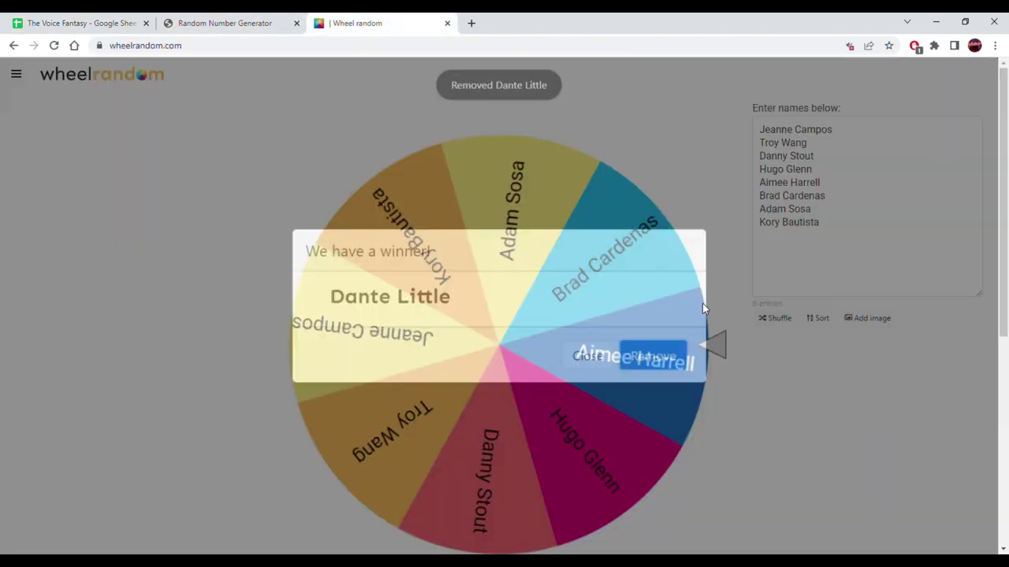
{"action": "left_click", "coordinate": [843, 236]}
{"action": "key", "text": "ctrl+a"}
{"action": "type", "text": "N"}
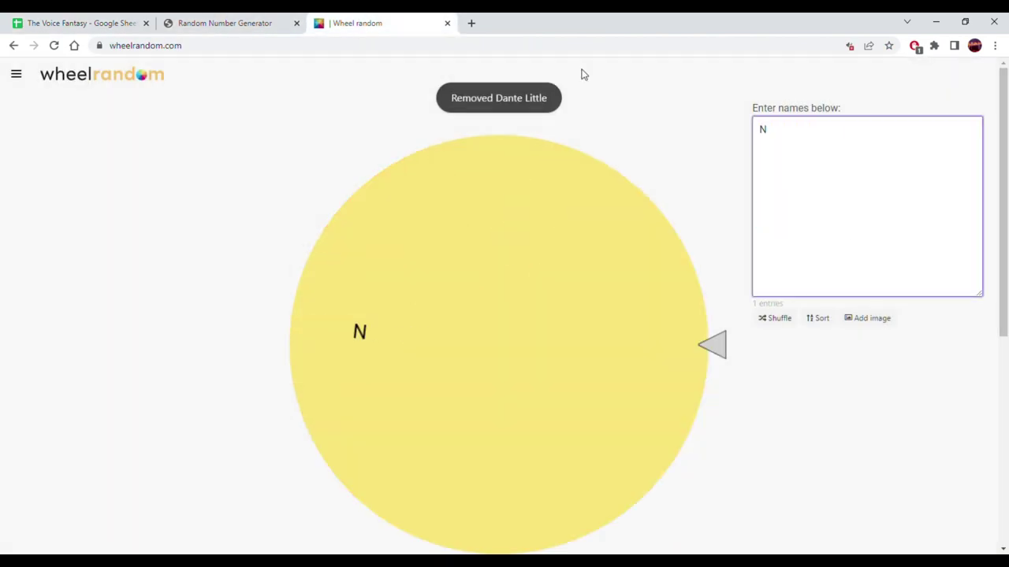
{"action": "type", "text": "\\"}
{"action": "key", "text": "BackSpace"}
{"action": "key", "text": "Return"}
{"action": "type", "text": "B"}
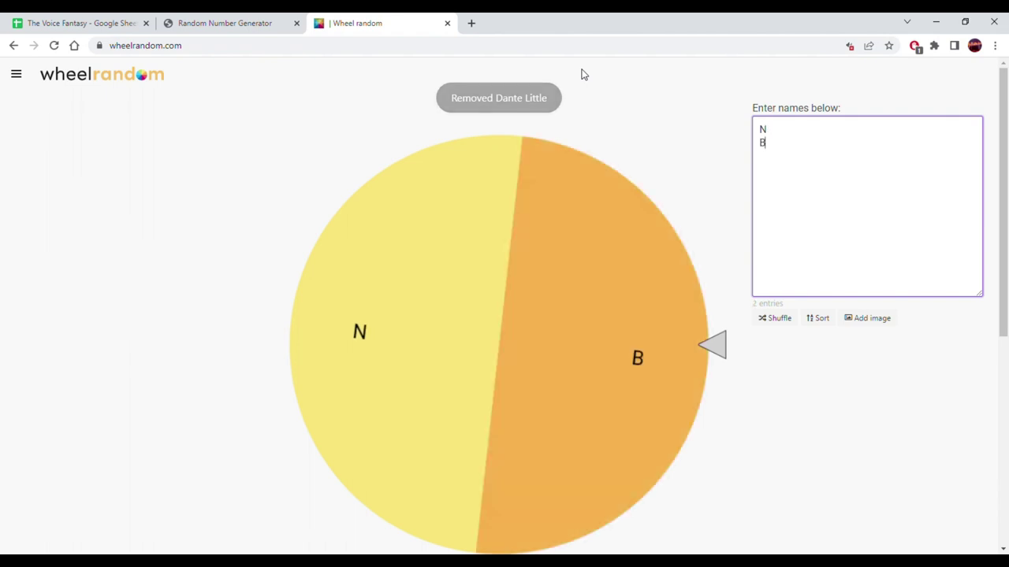
{"action": "left_click", "coordinate": [528, 323]}
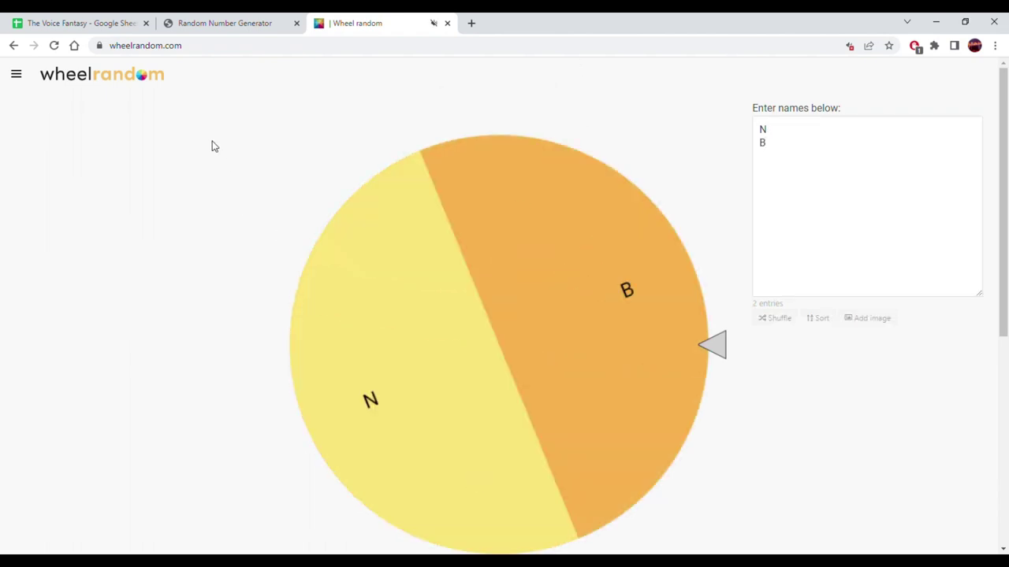
- Clear the spinner note from C179:C180 and copy Blake Shelton from B175 into B176
{"action": "left_click", "coordinate": [87, 23]}
{"action": "left_click", "coordinate": [476, 438]}
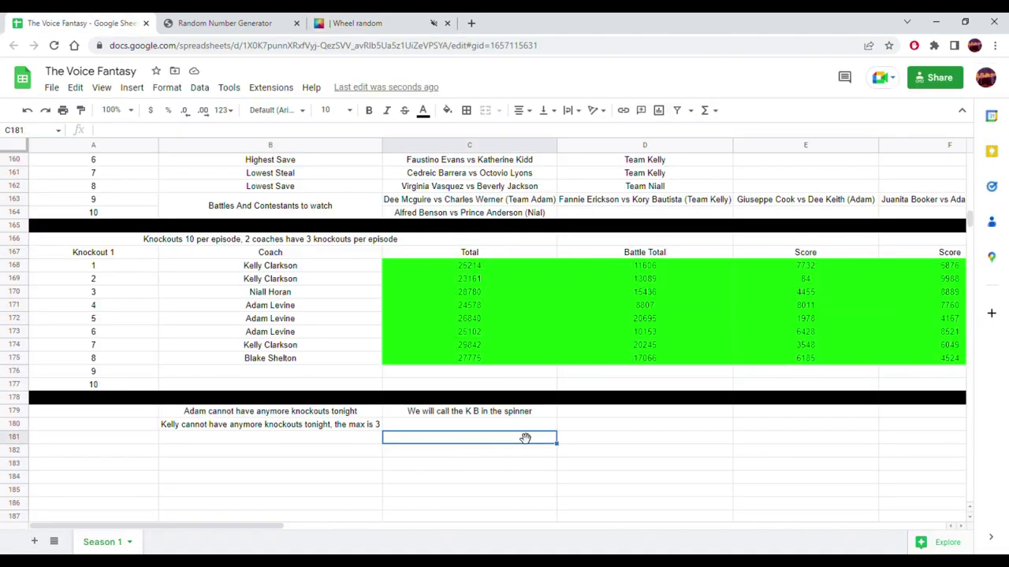
{"action": "left_click_drag", "start_coordinate": [563, 450], "coordinate": [552, 425]}
{"action": "left_click", "coordinate": [601, 428]}
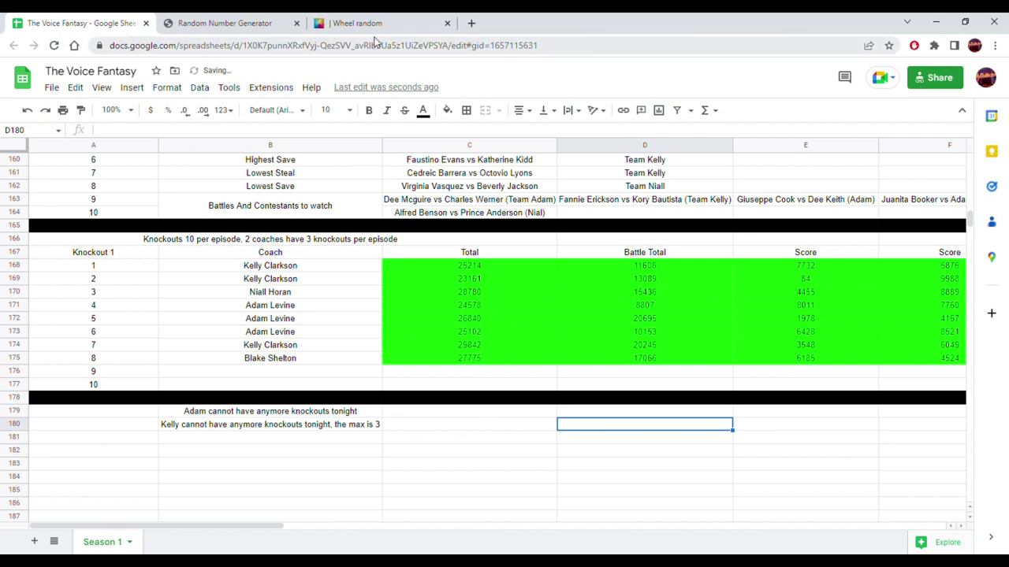
{"action": "left_click", "coordinate": [404, 19]}
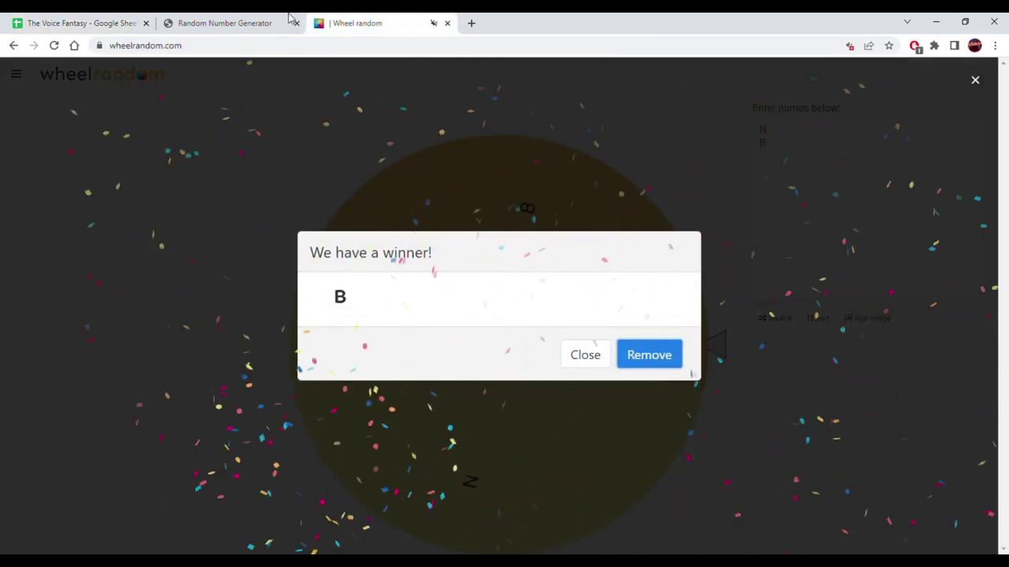
{"action": "left_click", "coordinate": [39, 23]}
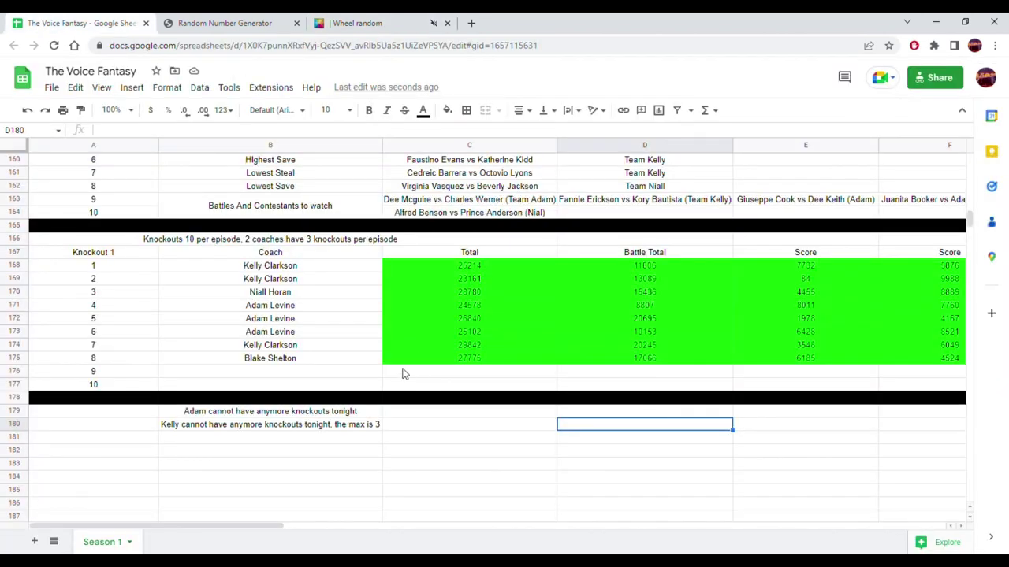
{"action": "left_click", "coordinate": [365, 361]}
{"action": "left_click_drag", "start_coordinate": [390, 373], "coordinate": [387, 376]}
{"action": "left_click", "coordinate": [431, 425]}
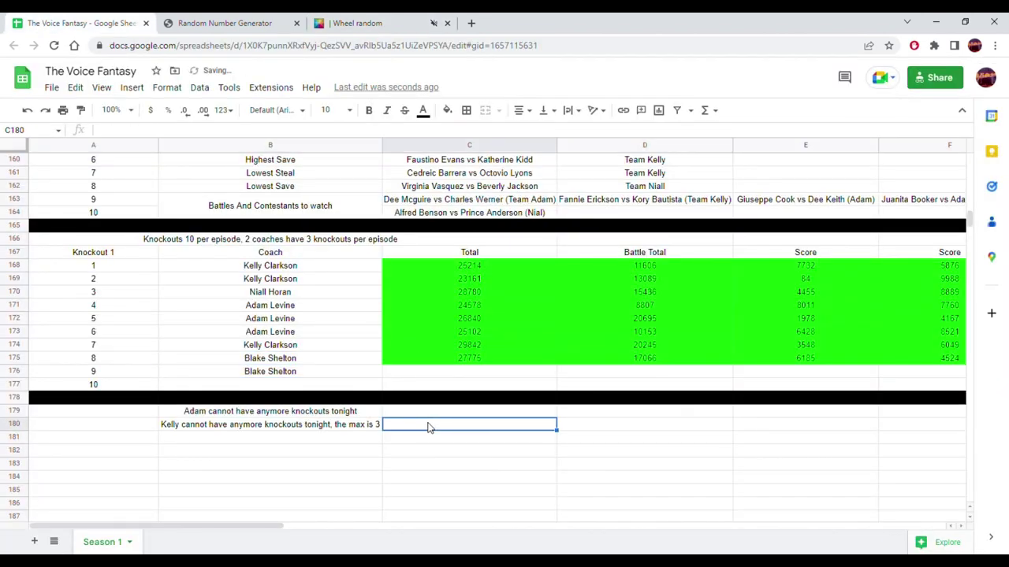
- Copy Blake Shelton's contestants D3:D10 onto the wheel in place of N and B, then spin
{"action": "scroll", "coordinate": [425, 417], "scroll_direction": "up", "scroll_amount": 10}
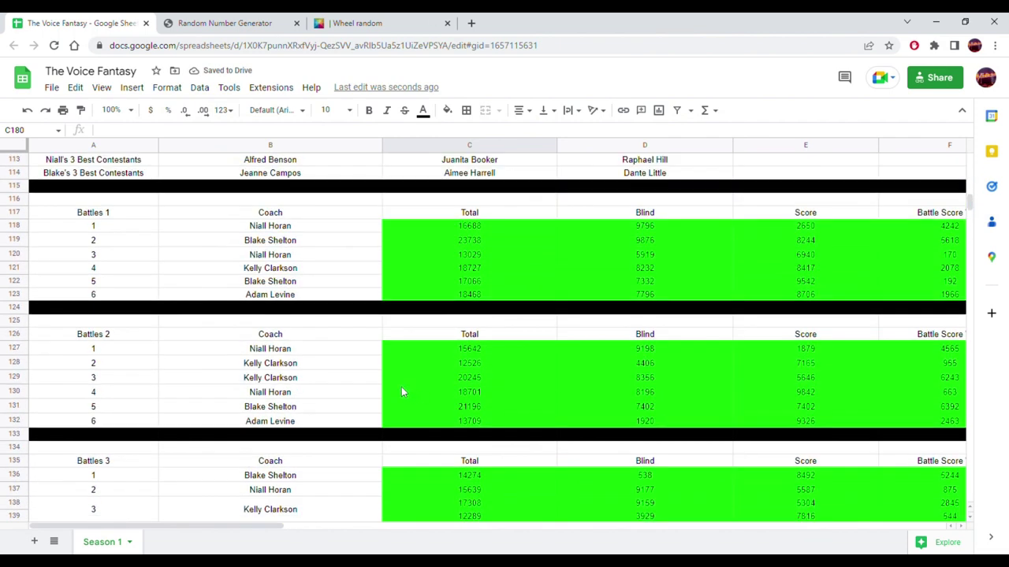
{"action": "scroll", "coordinate": [642, 225], "scroll_direction": "up", "scroll_amount": 12}
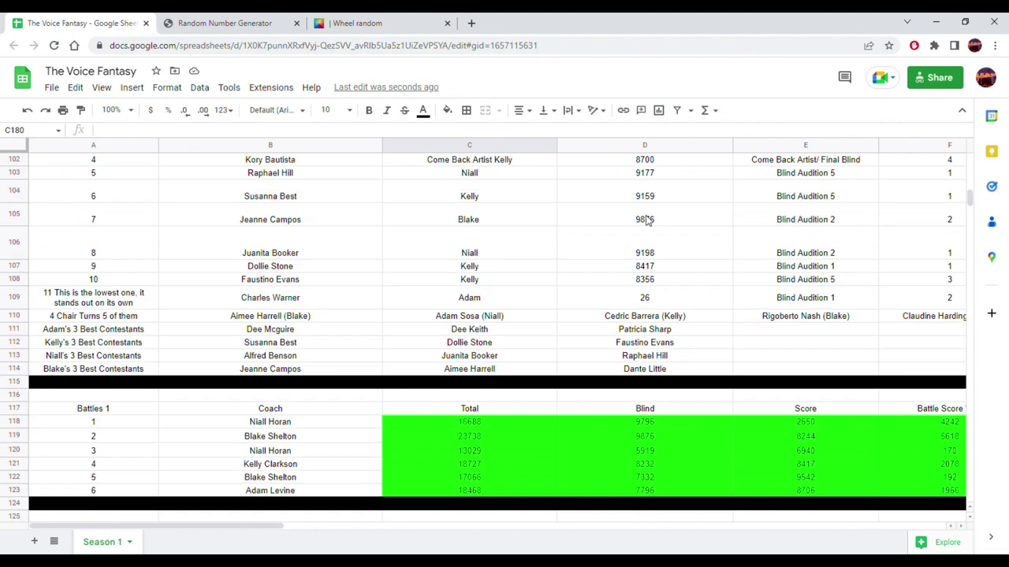
{"action": "scroll", "coordinate": [628, 230], "scroll_direction": "up", "scroll_amount": 15}
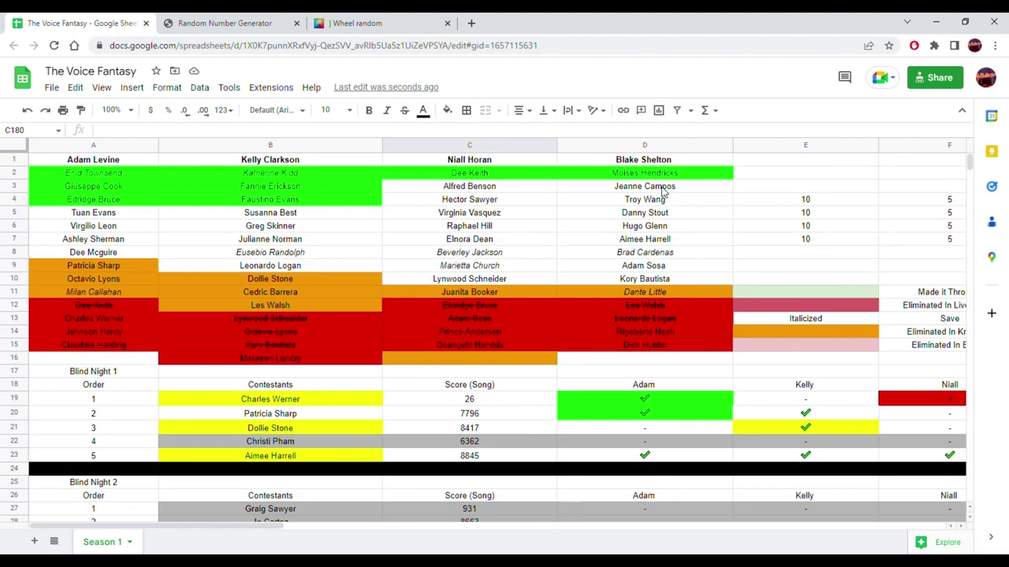
{"action": "left_click_drag", "start_coordinate": [662, 191], "coordinate": [648, 281]}
{"action": "key", "text": "ctrl+c"}
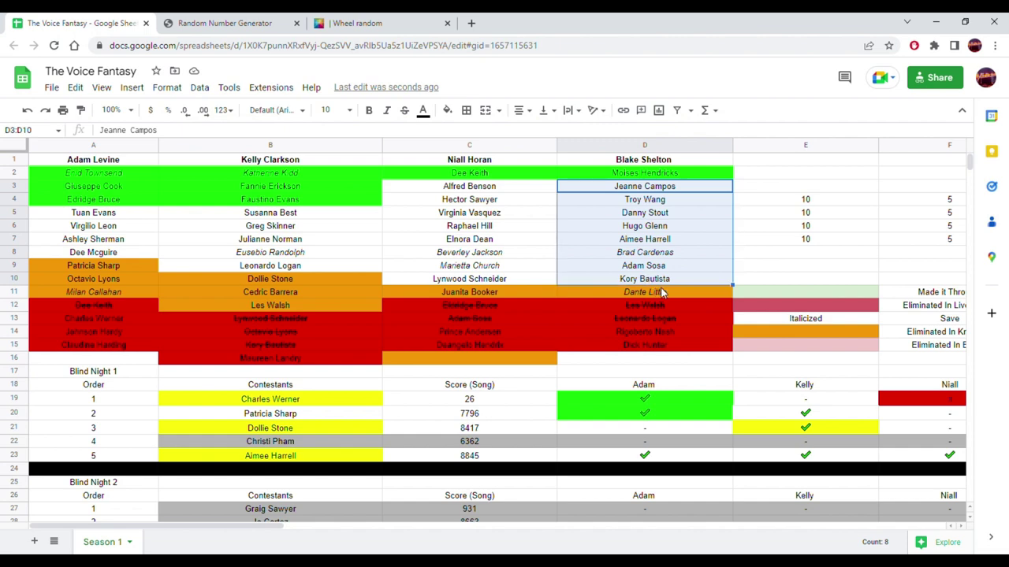
{"action": "left_click", "coordinate": [211, 20]}
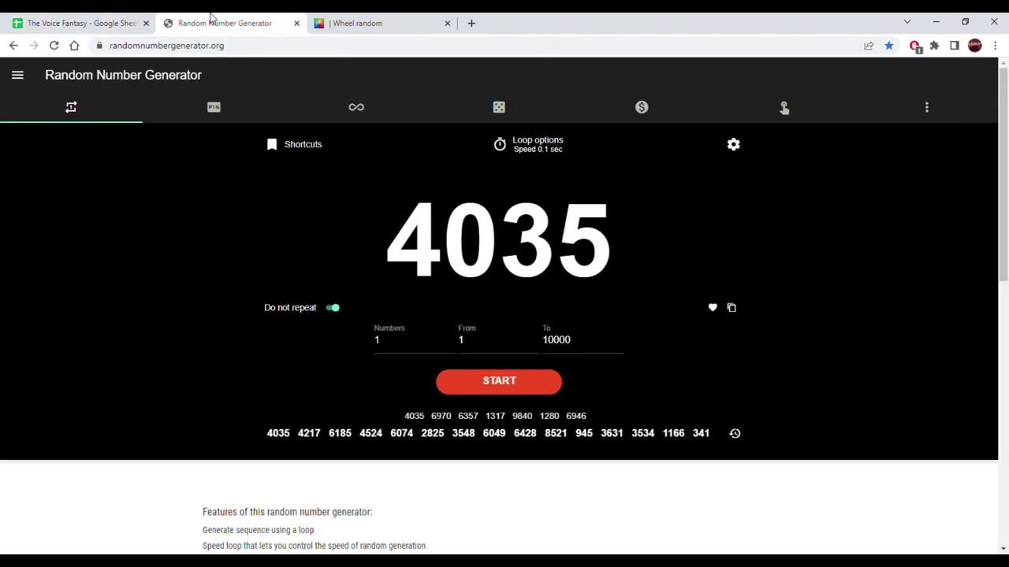
{"action": "left_click", "coordinate": [345, 23]}
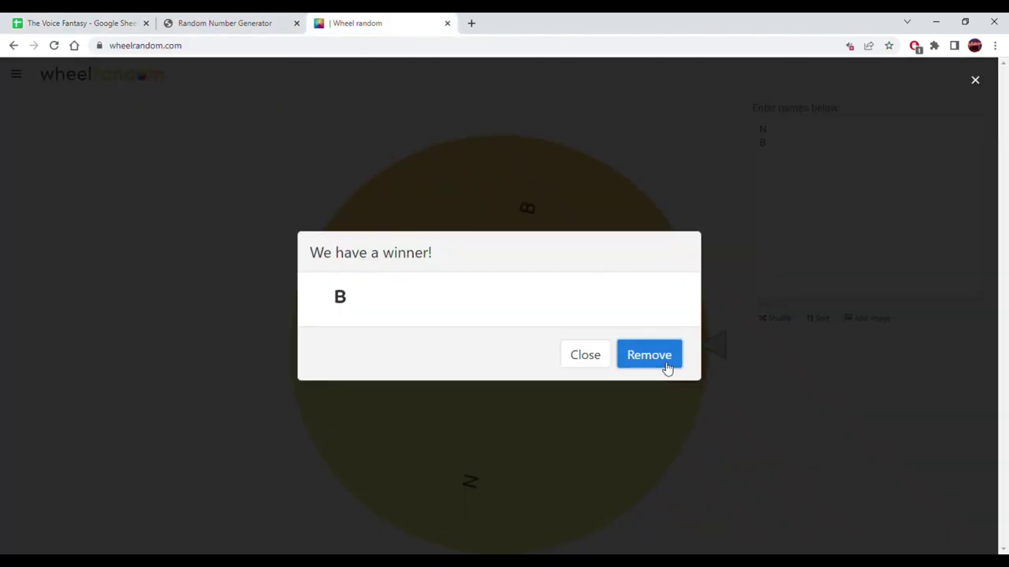
{"action": "left_click", "coordinate": [667, 367]}
{"action": "left_click", "coordinate": [767, 171]}
{"action": "key", "text": "ctrl+a"}
{"action": "key", "text": "ctrl+v"}
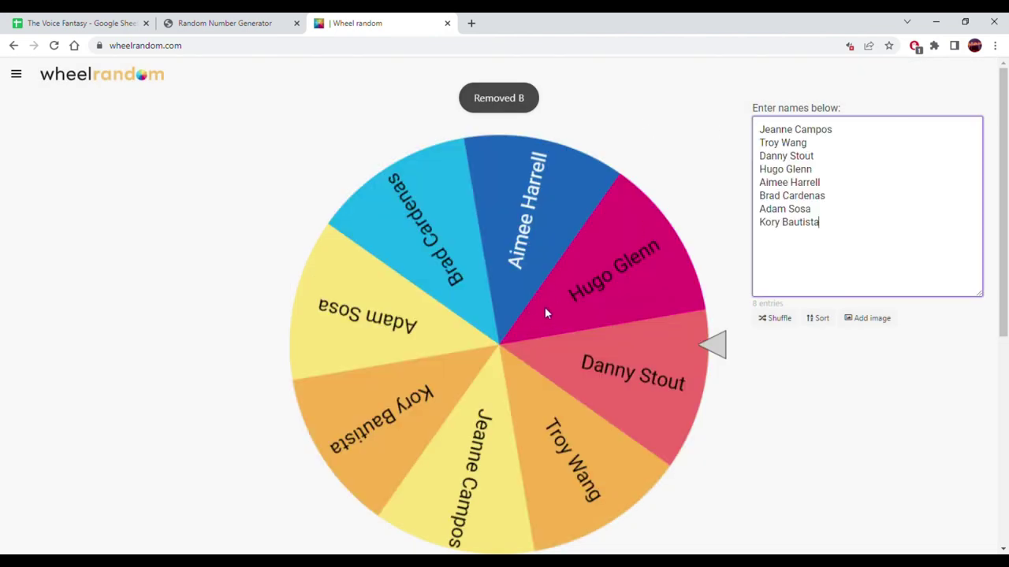
{"action": "left_click", "coordinate": [533, 320]}
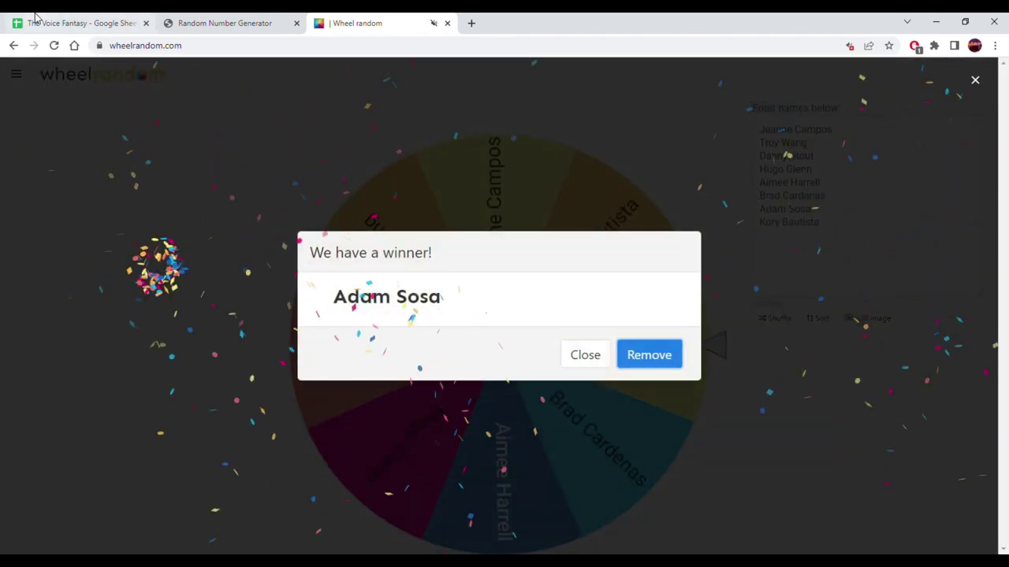
{"action": "left_click", "coordinate": [33, 16]}
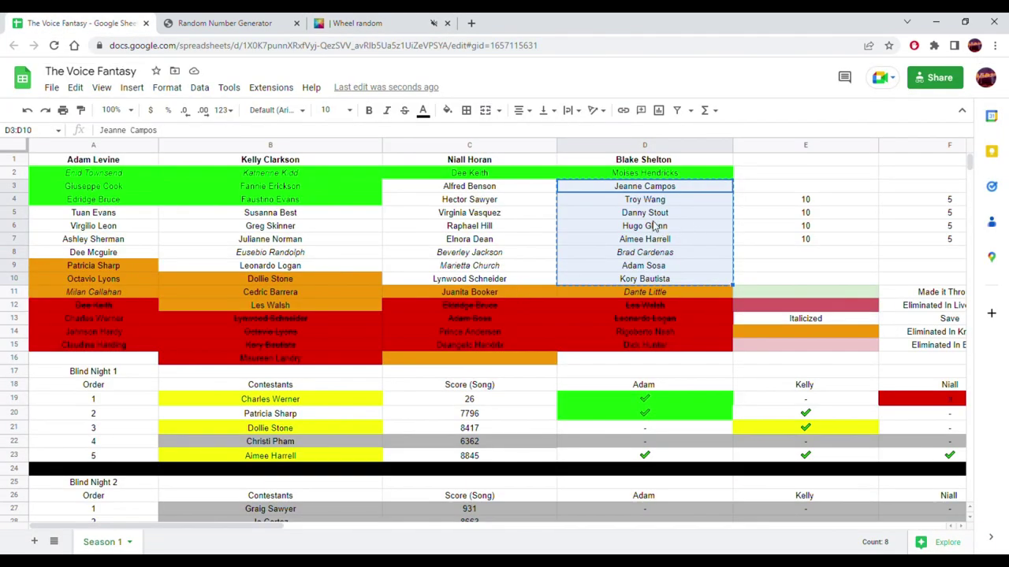
{"action": "left_click", "coordinate": [642, 272]}
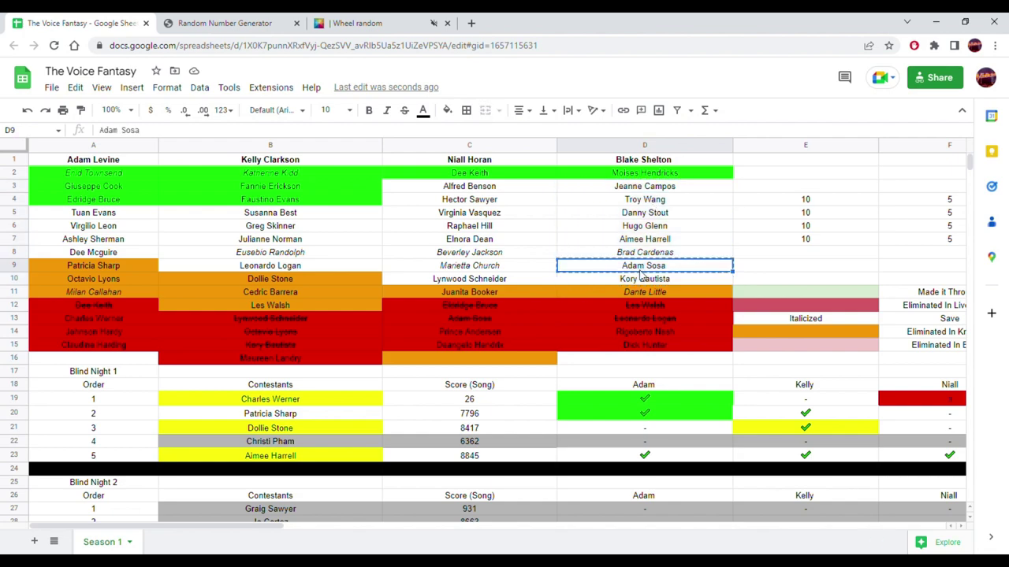
{"action": "scroll", "coordinate": [624, 293], "scroll_direction": "down", "scroll_amount": 5}
{"action": "scroll", "coordinate": [621, 295], "scroll_direction": "down", "scroll_amount": 12}
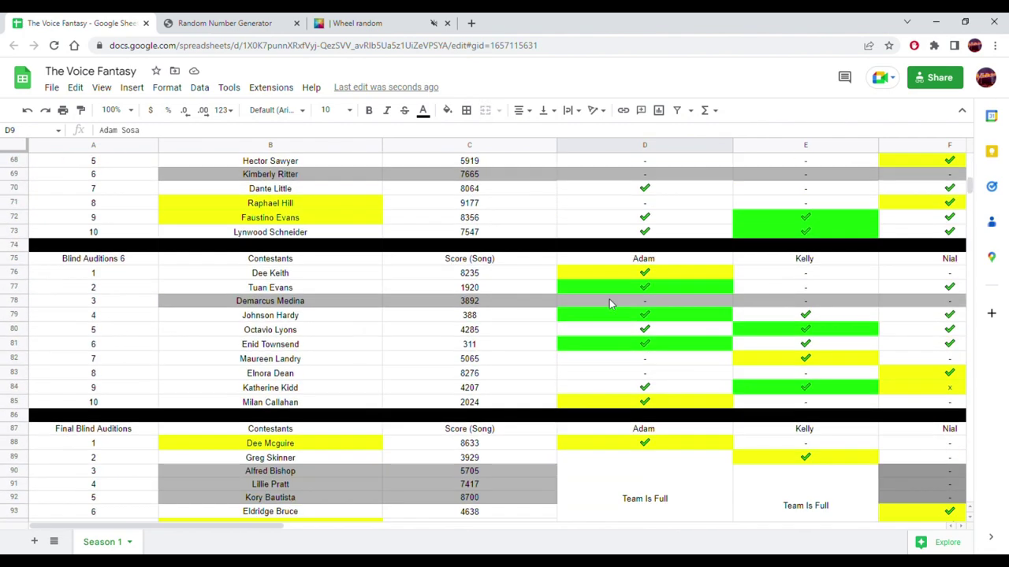
{"action": "scroll", "coordinate": [603, 312], "scroll_direction": "down", "scroll_amount": 10}
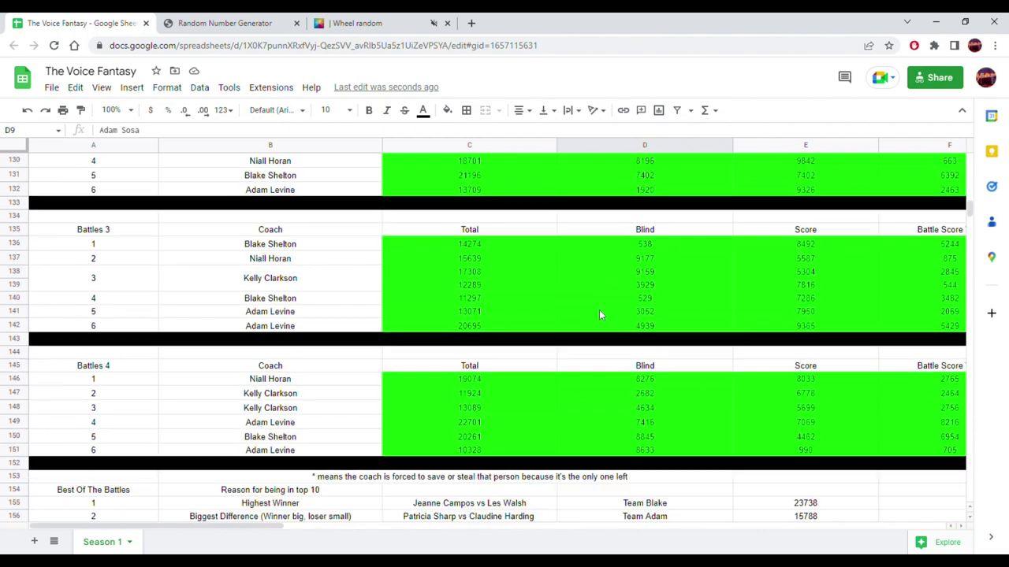
{"action": "scroll", "coordinate": [598, 316], "scroll_direction": "down", "scroll_amount": 4}
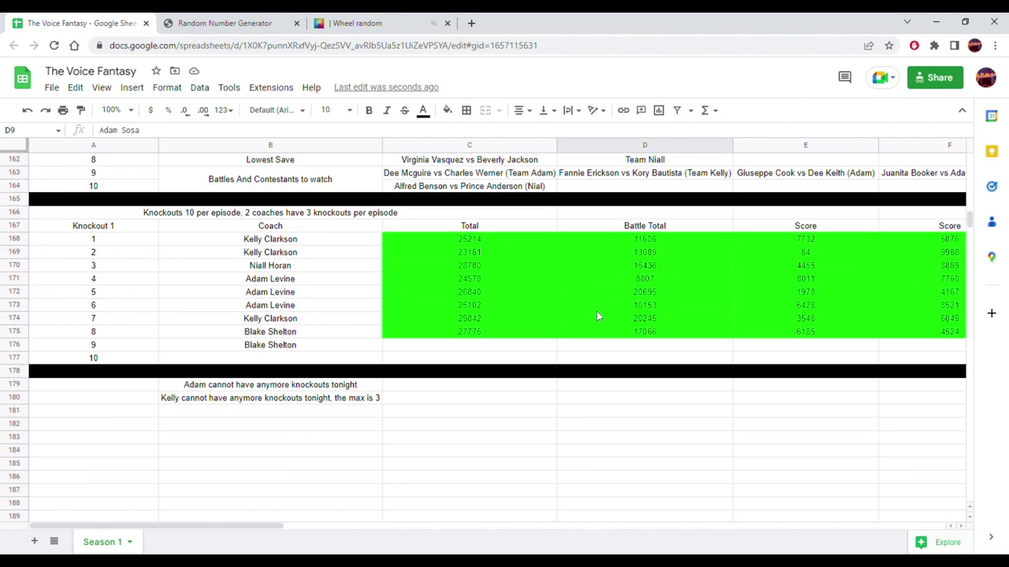
{"action": "left_click_drag", "start_coordinate": [252, 526], "coordinate": [493, 527]}
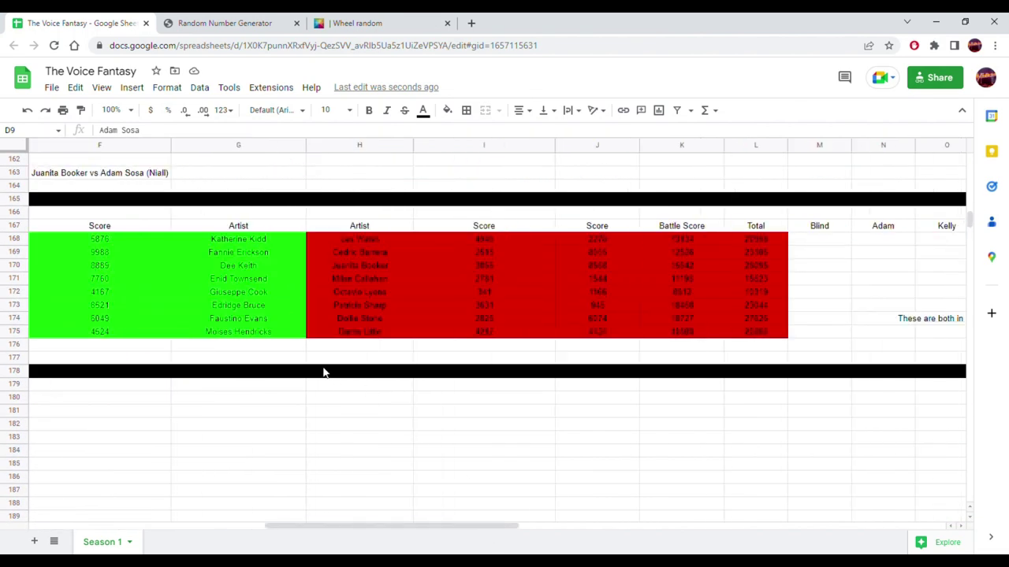
{"action": "left_click", "coordinate": [277, 351]}
{"action": "right_click", "coordinate": [276, 350]}
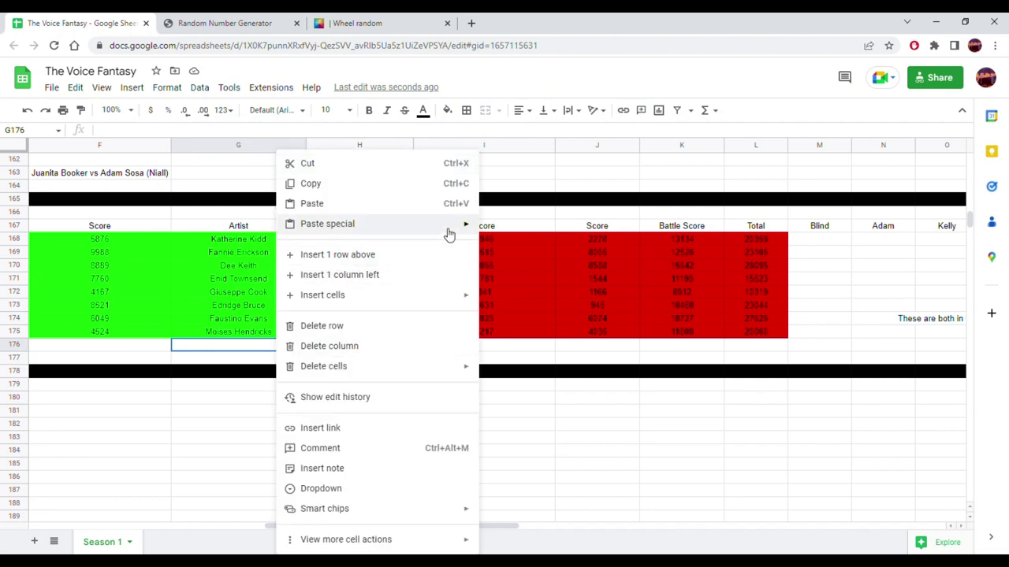
{"action": "mouse_move", "coordinate": [457, 230]}
{"action": "left_click", "coordinate": [496, 229]}
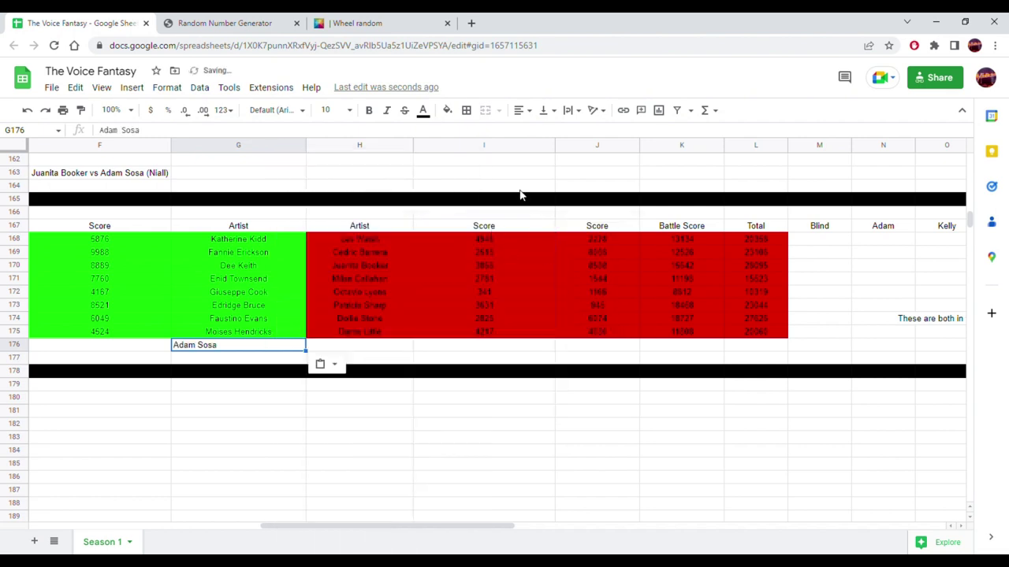
{"action": "left_click", "coordinate": [523, 111]}
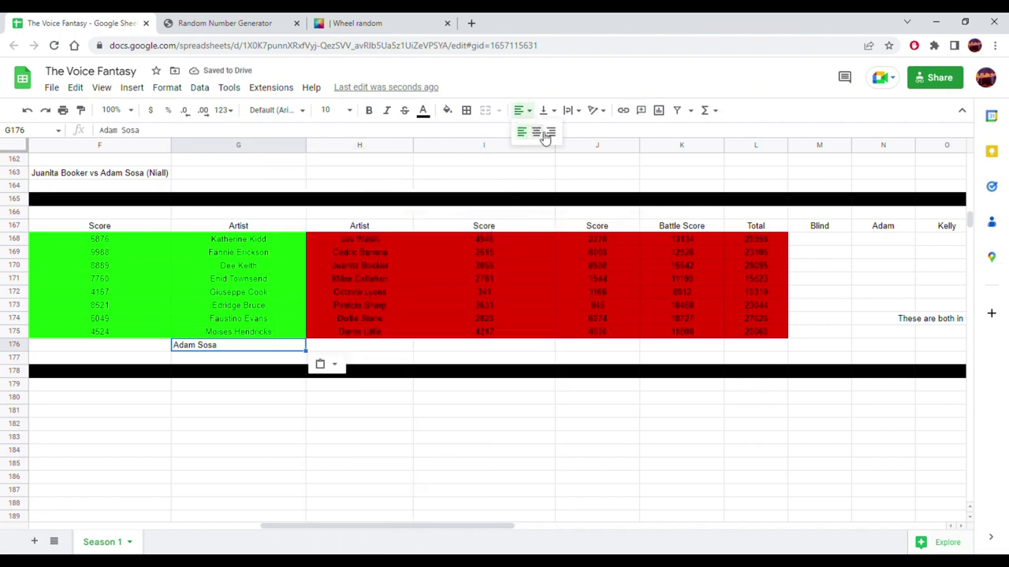
{"action": "left_click", "coordinate": [540, 132]}
{"action": "scroll", "coordinate": [671, 289], "scroll_direction": "up", "scroll_amount": 10}
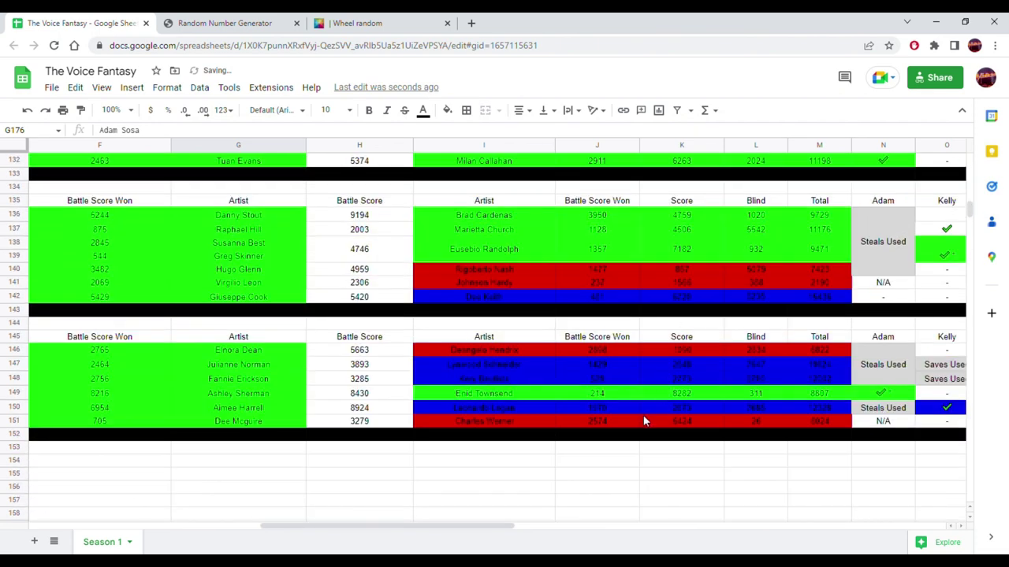
{"action": "scroll", "coordinate": [643, 422], "scroll_direction": "up", "scroll_amount": 2}
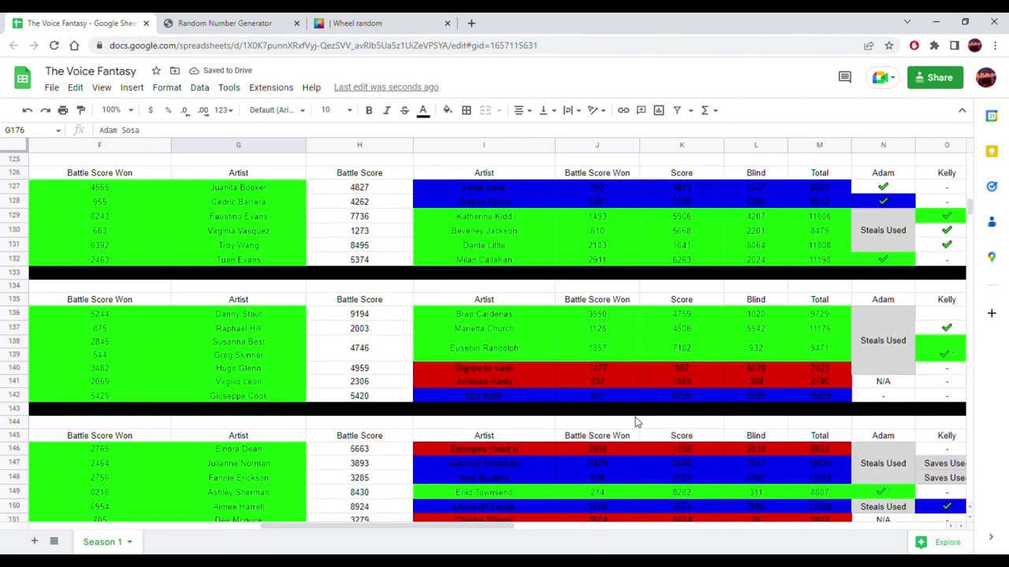
{"action": "scroll", "coordinate": [635, 419], "scroll_direction": "up", "scroll_amount": 4}
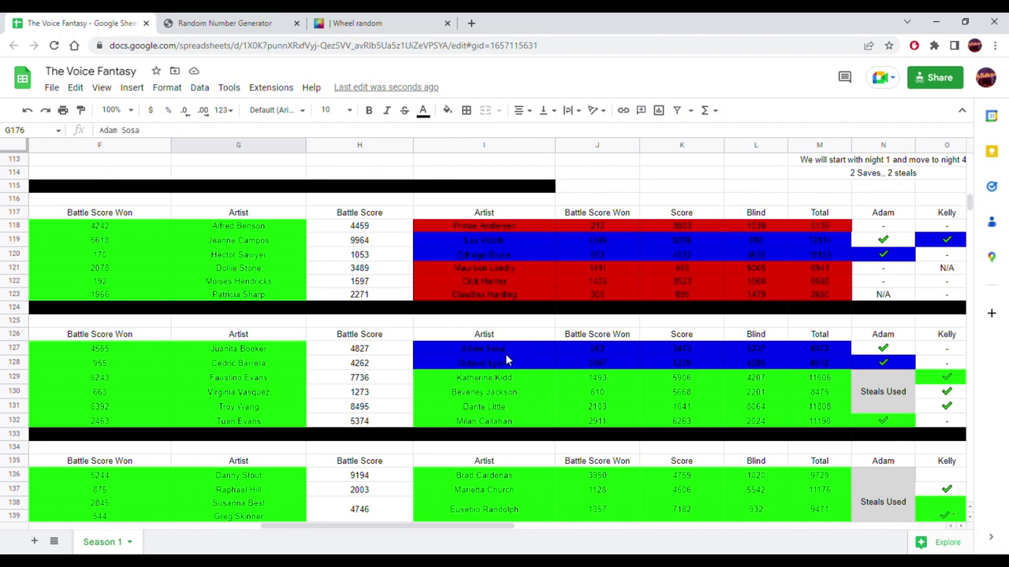
{"action": "left_click", "coordinate": [484, 355]}
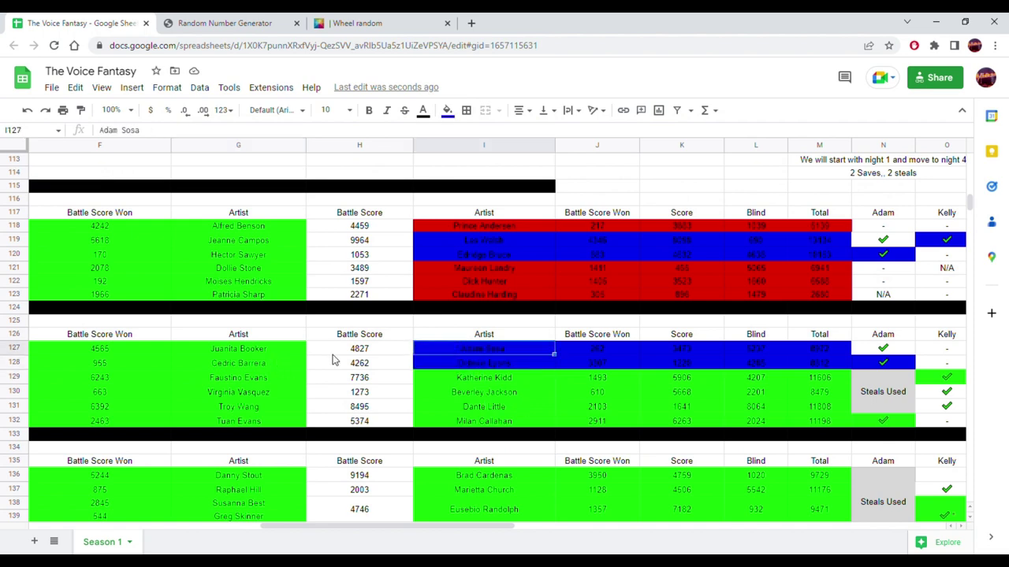
{"action": "left_click", "coordinate": [263, 351]}
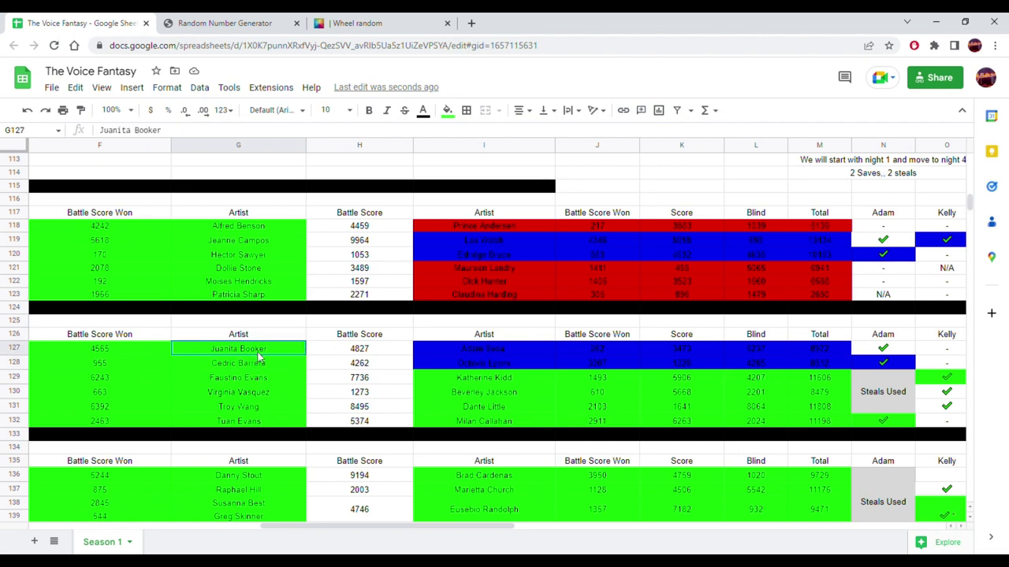
{"action": "left_click", "coordinate": [465, 353]}
{"action": "left_click", "coordinate": [456, 364]}
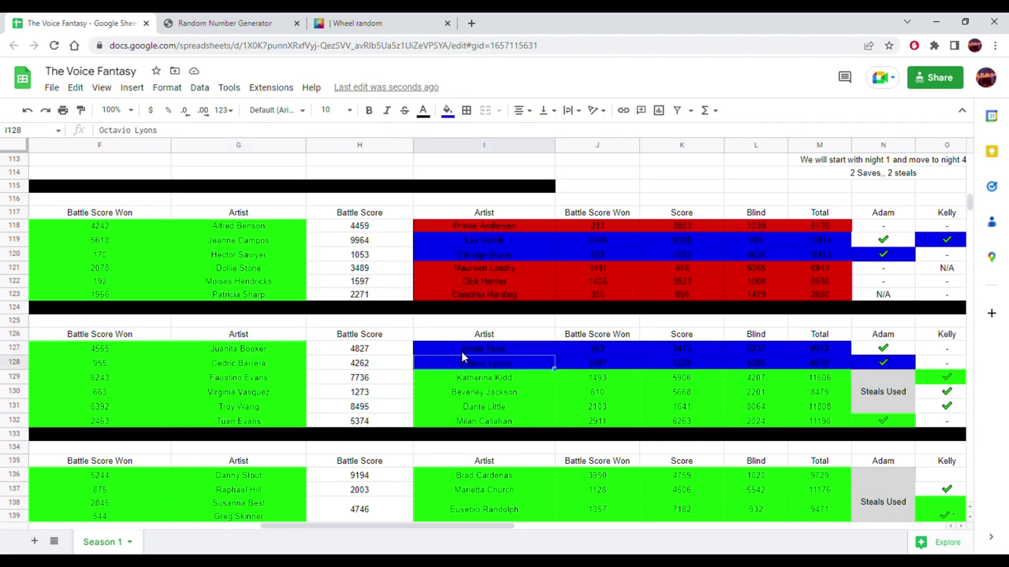
{"action": "left_click", "coordinate": [467, 352]}
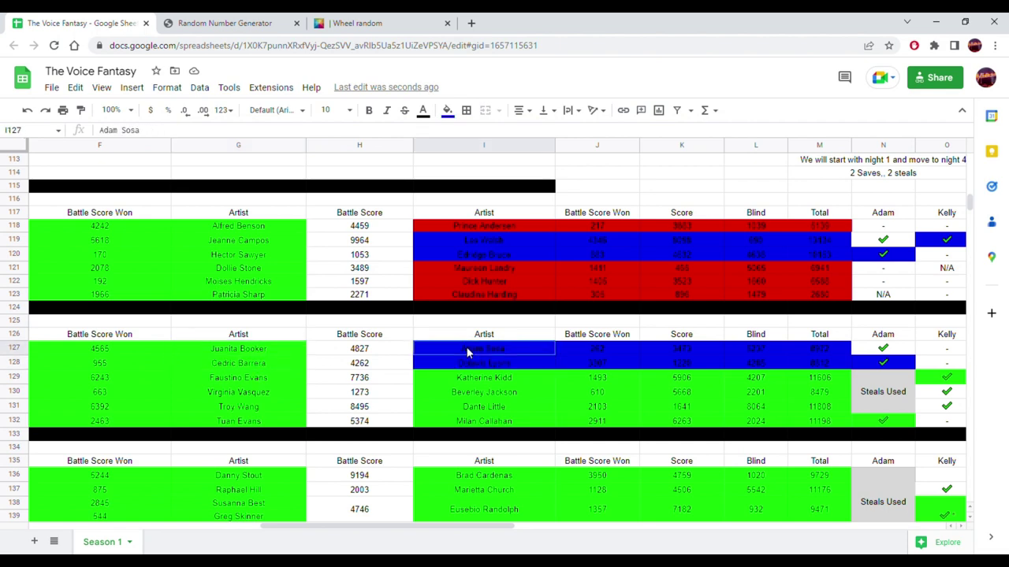
{"action": "left_click", "coordinate": [394, 19]}
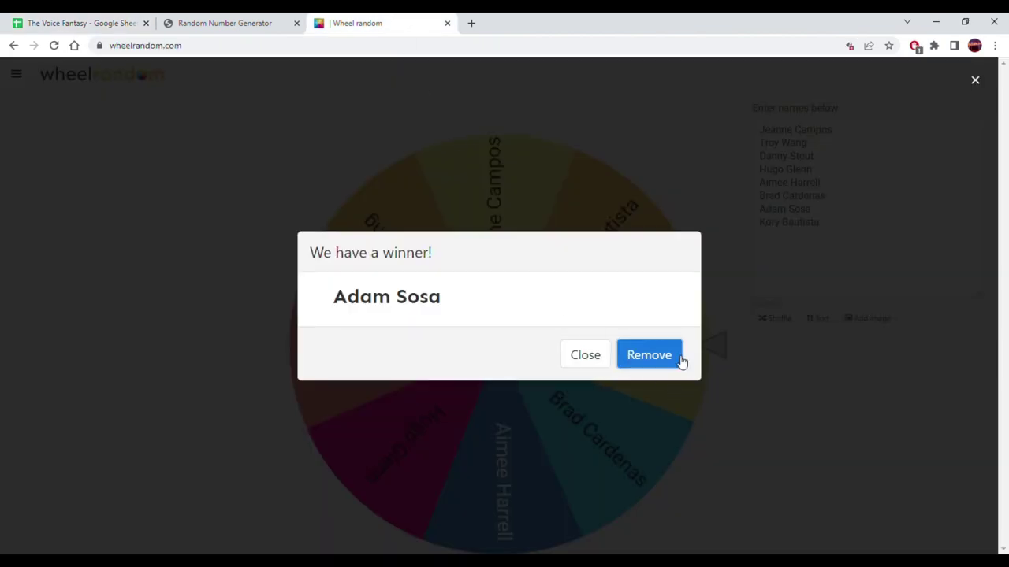
{"action": "left_click", "coordinate": [678, 361]}
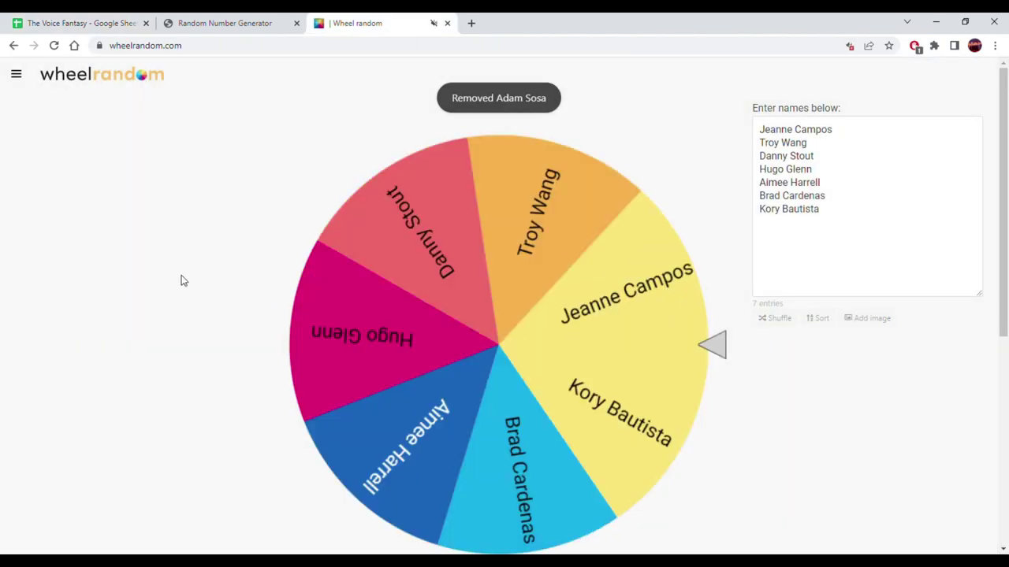
{"action": "key", "text": "ctrl+Return"}
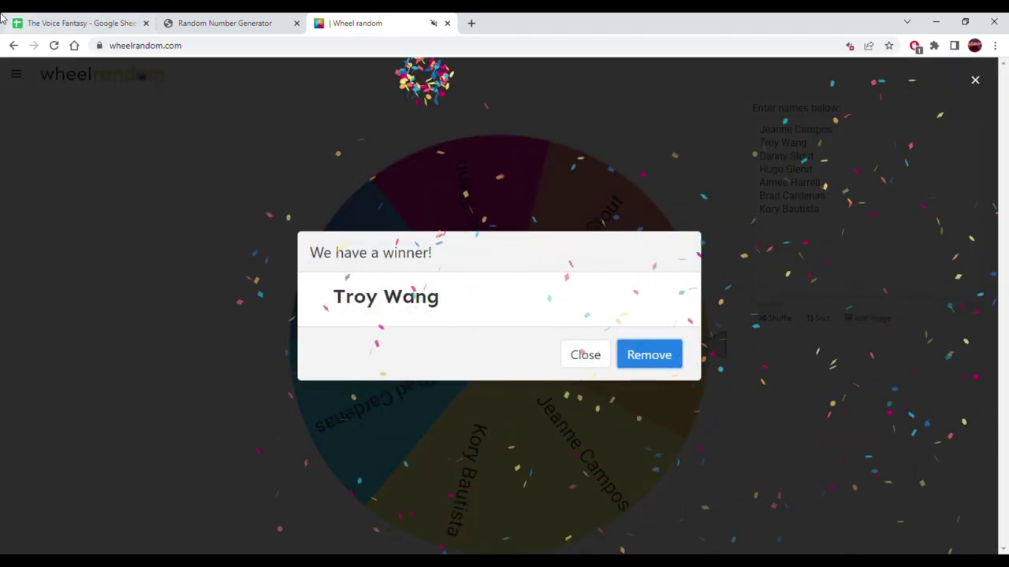
{"action": "left_click", "coordinate": [32, 21]}
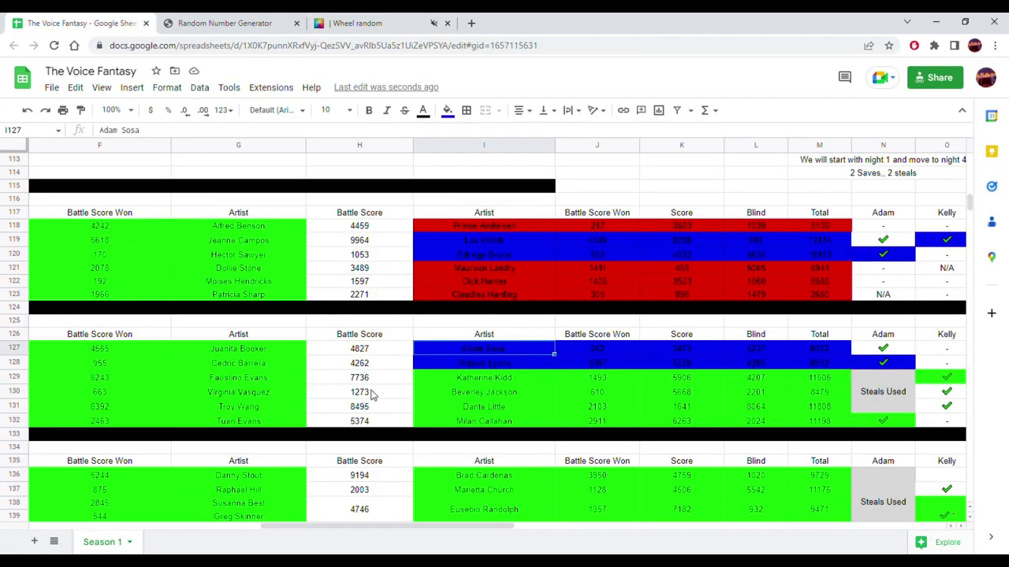
{"action": "left_click", "coordinate": [232, 409]}
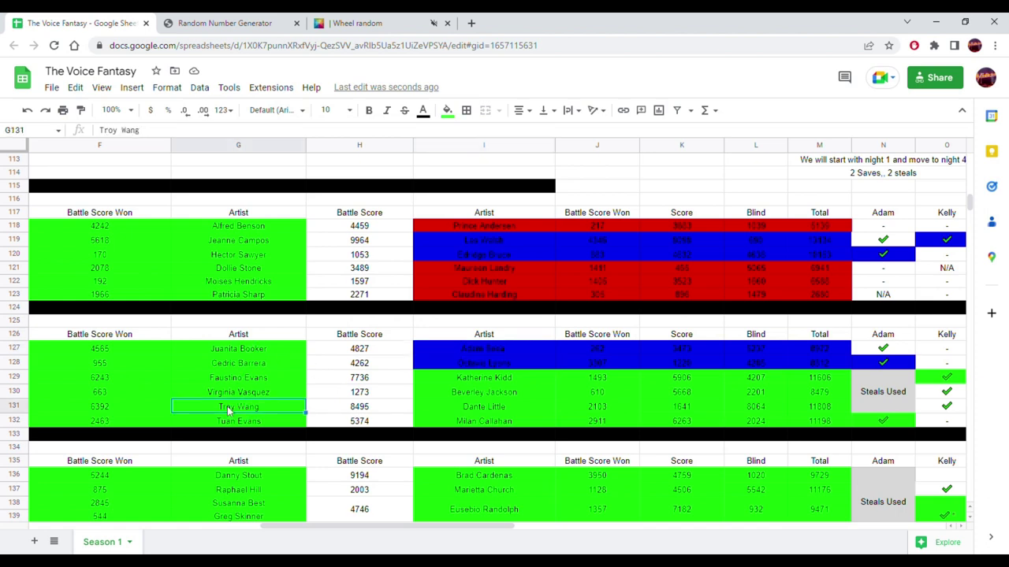
{"action": "left_click", "coordinate": [465, 407]}
{"action": "left_click", "coordinate": [248, 407]}
{"action": "key", "text": "shift+Left"}
{"action": "key", "text": "shift+Left"}
{"action": "key", "text": "shift+Left"}
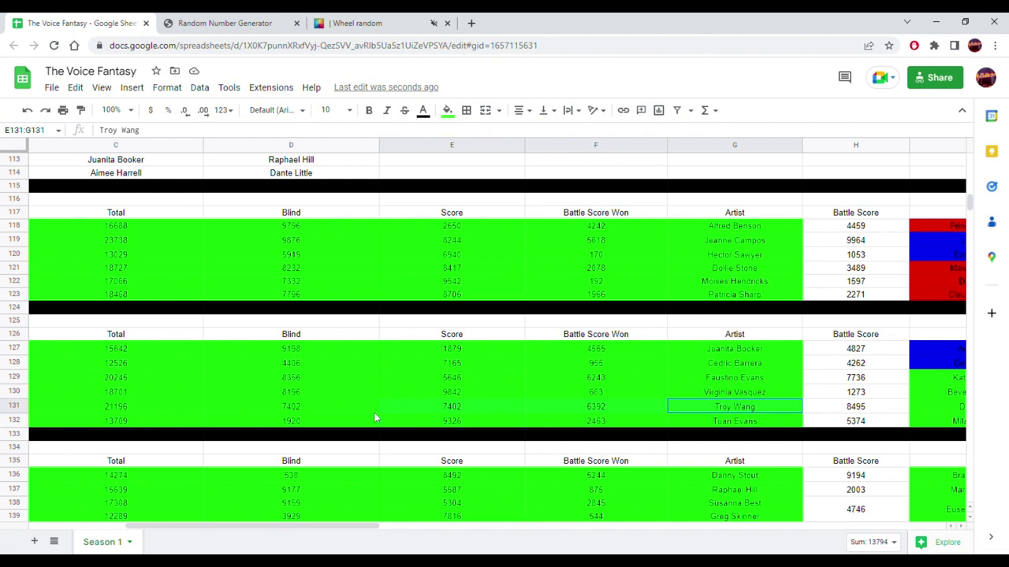
{"action": "left_click", "coordinate": [156, 406]}
{"action": "scroll", "coordinate": [374, 382], "scroll_direction": "down", "scroll_amount": 6}
{"action": "scroll", "coordinate": [376, 384], "scroll_direction": "down", "scroll_amount": 5}
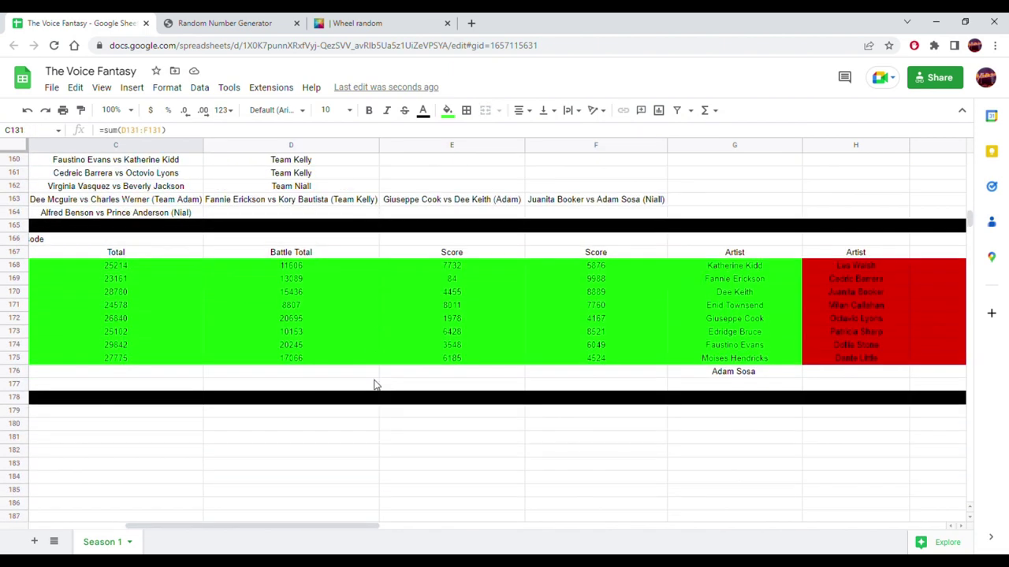
{"action": "left_click_drag", "start_coordinate": [214, 534], "coordinate": [429, 536]}
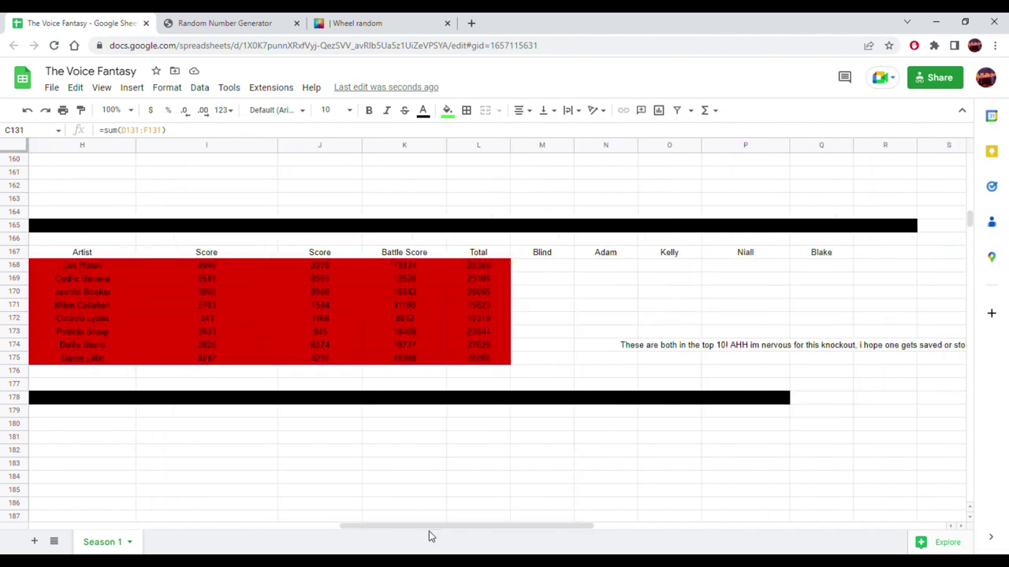
{"action": "left_click", "coordinate": [397, 377]}
{"action": "right_click", "coordinate": [399, 375]}
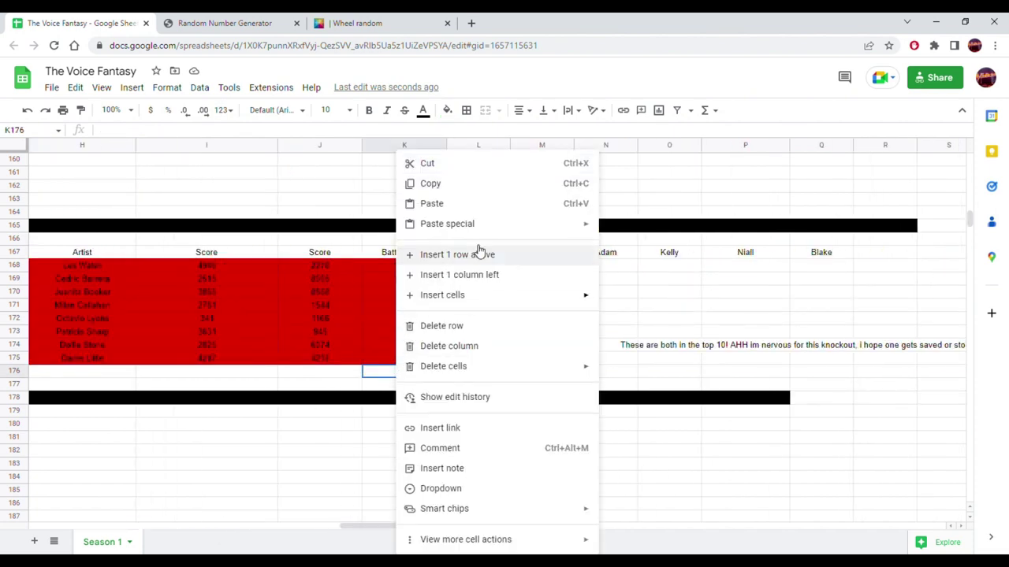
{"action": "mouse_move", "coordinate": [577, 228]}
{"action": "left_click", "coordinate": [639, 228]}
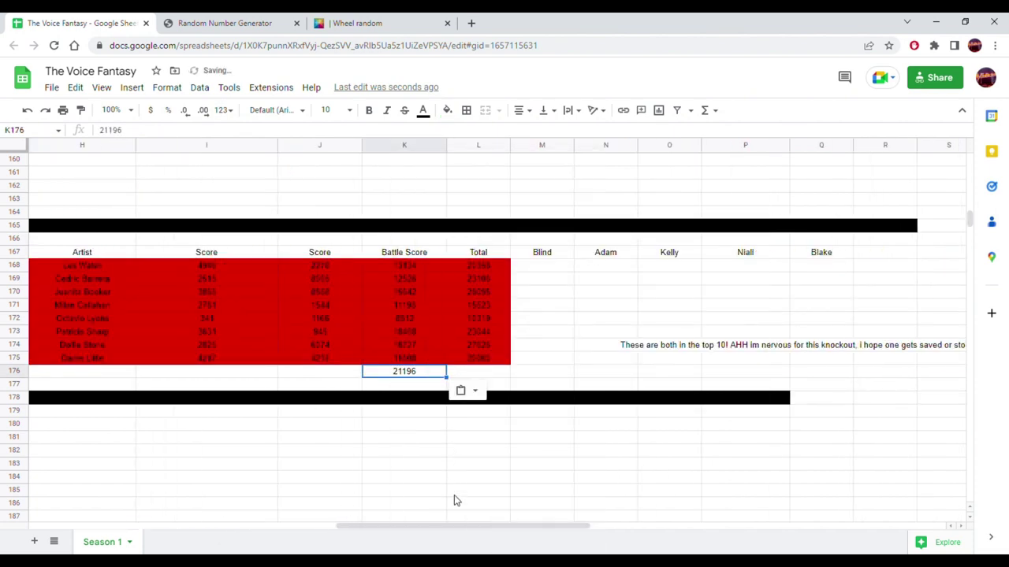
{"action": "left_click_drag", "start_coordinate": [464, 530], "coordinate": [365, 520]}
{"action": "scroll", "coordinate": [461, 387], "scroll_direction": "up", "scroll_amount": 6}
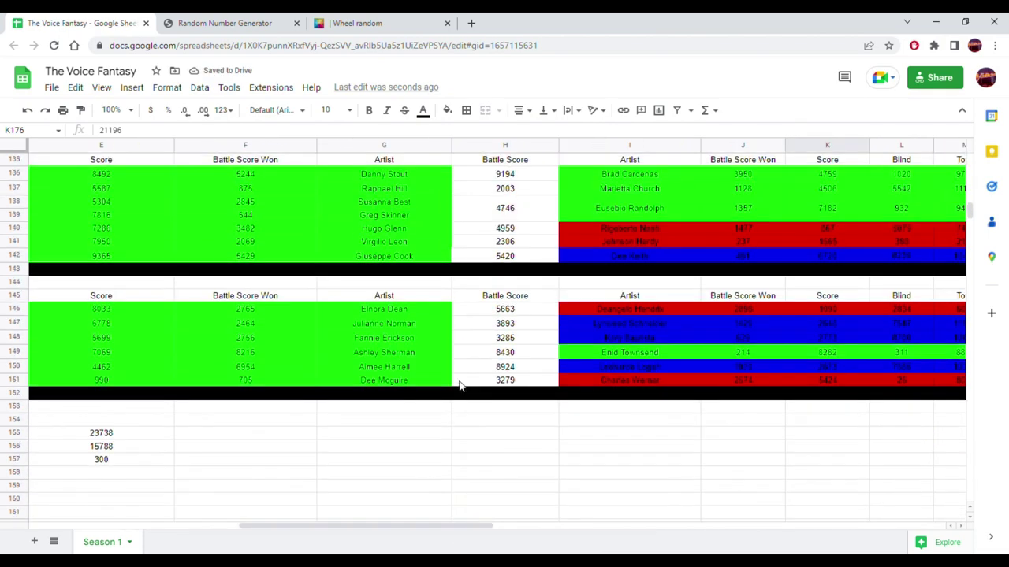
{"action": "scroll", "coordinate": [461, 386], "scroll_direction": "up", "scroll_amount": 3}
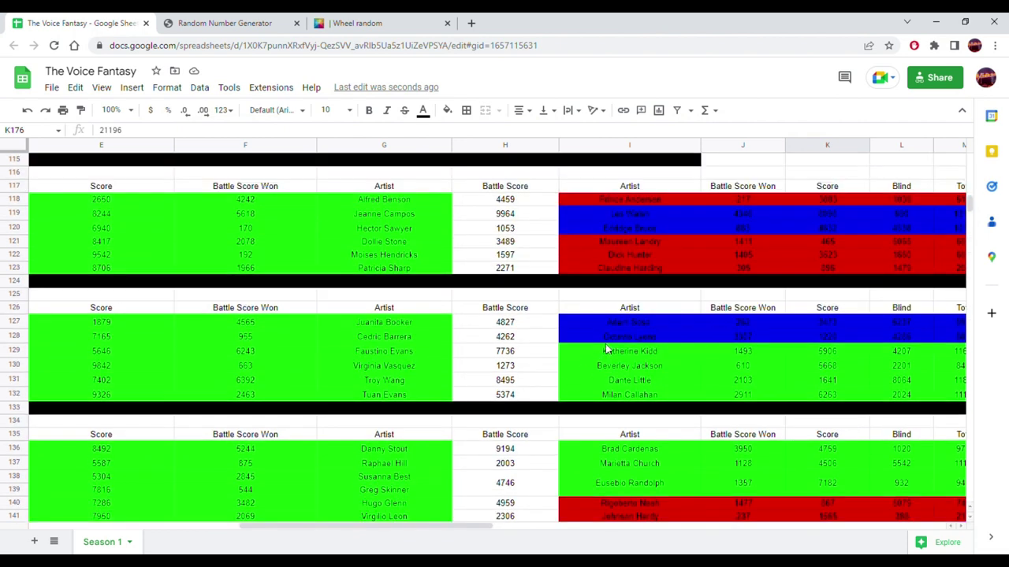
{"action": "left_click_drag", "start_coordinate": [755, 323], "coordinate": [683, 334]}
{"action": "left_click", "coordinate": [683, 327]}
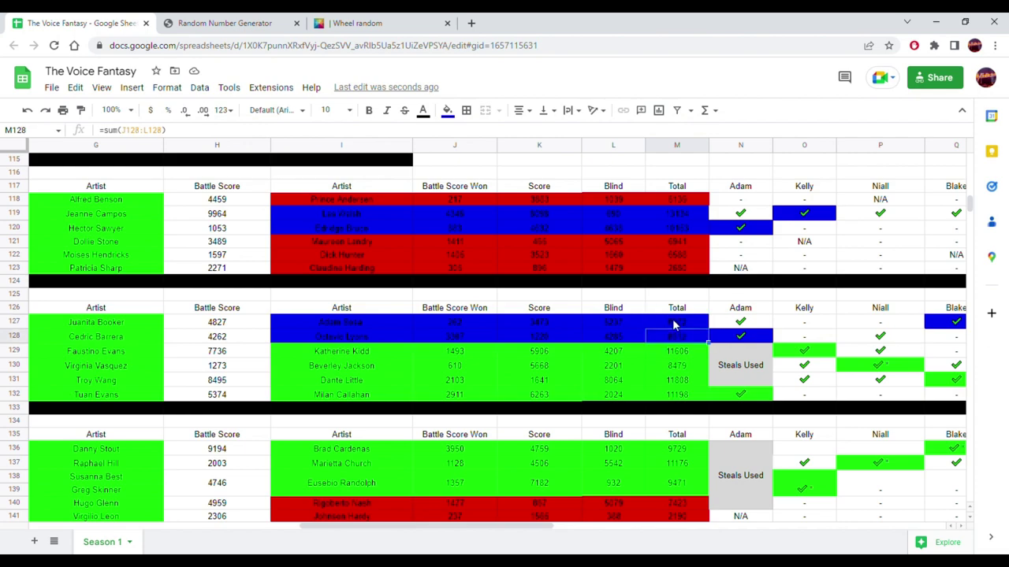
{"action": "scroll", "coordinate": [534, 364], "scroll_direction": "down", "scroll_amount": 5}
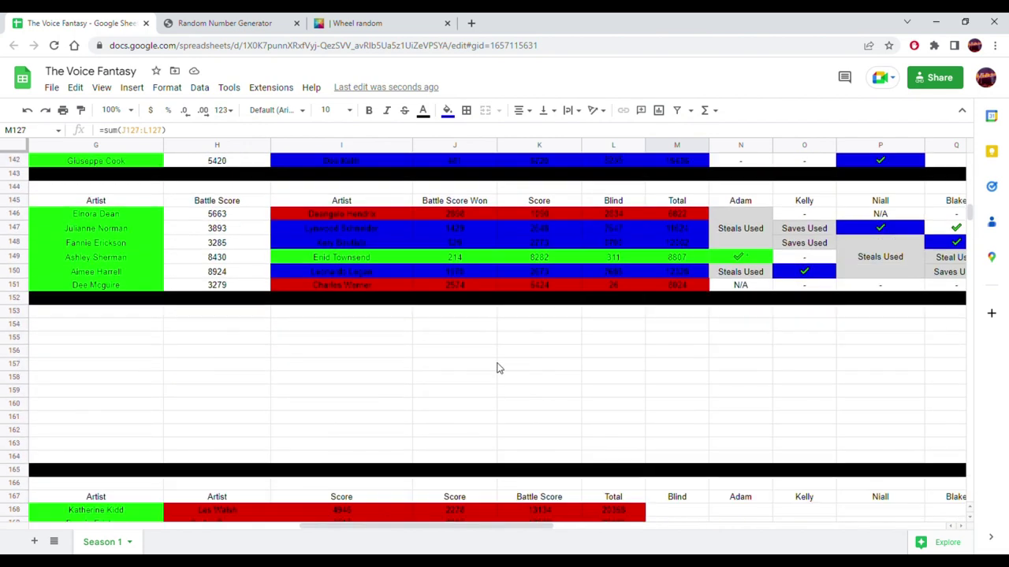
{"action": "scroll", "coordinate": [477, 392], "scroll_direction": "down", "scroll_amount": 5}
{"action": "left_click_drag", "start_coordinate": [430, 526], "coordinate": [197, 527]}
{"action": "right_click", "coordinate": [547, 412]}
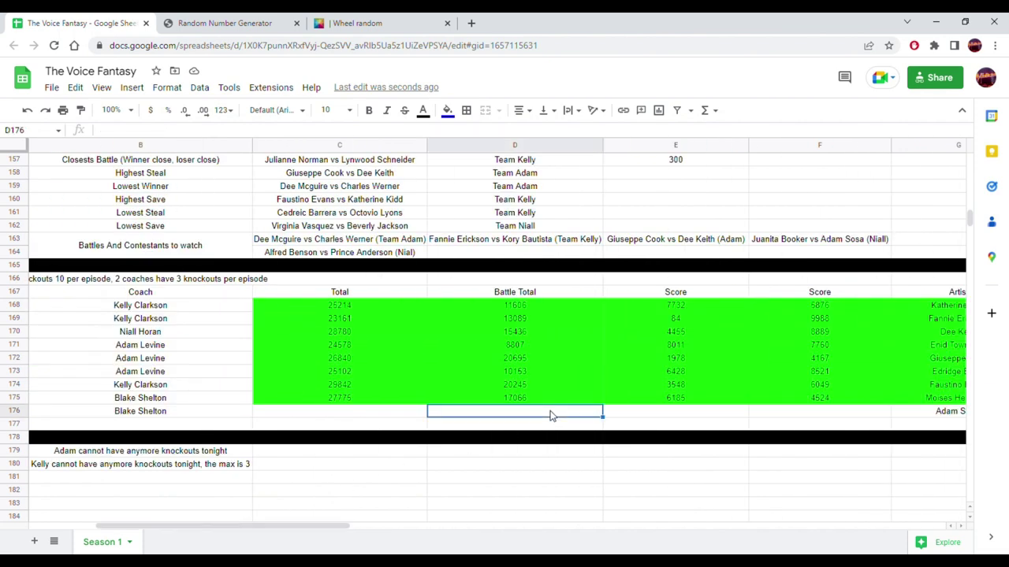
{"action": "mouse_move", "coordinate": [698, 223]}
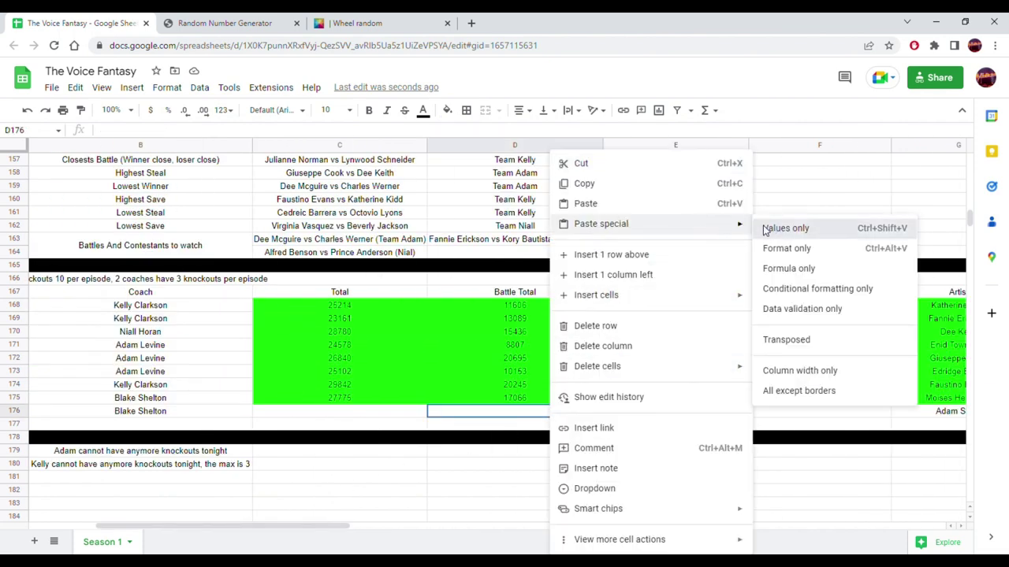
{"action": "left_click", "coordinate": [761, 228]}
- Extend the C175 and L175 Total formulas into row 176 with white backgrounds
{"action": "left_click", "coordinate": [406, 397]}
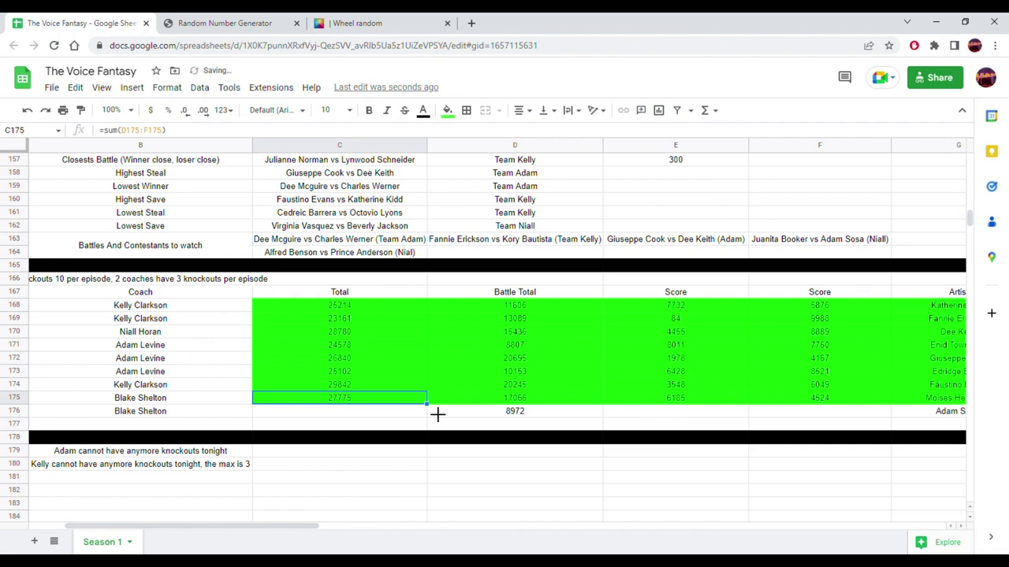
{"action": "left_click_drag", "start_coordinate": [433, 419], "coordinate": [413, 418]}
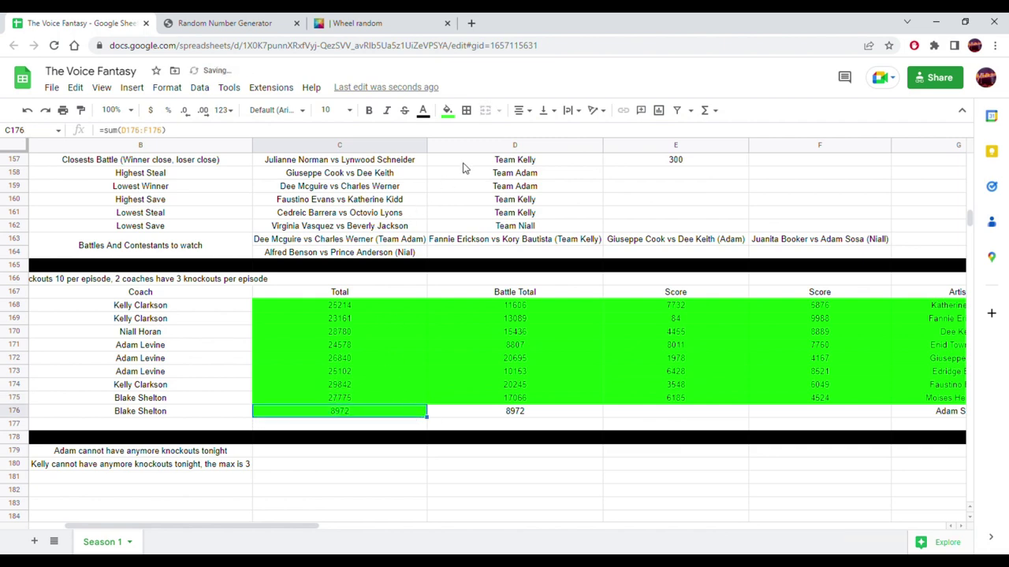
{"action": "left_click", "coordinate": [447, 109]}
{"action": "left_click", "coordinate": [580, 157]}
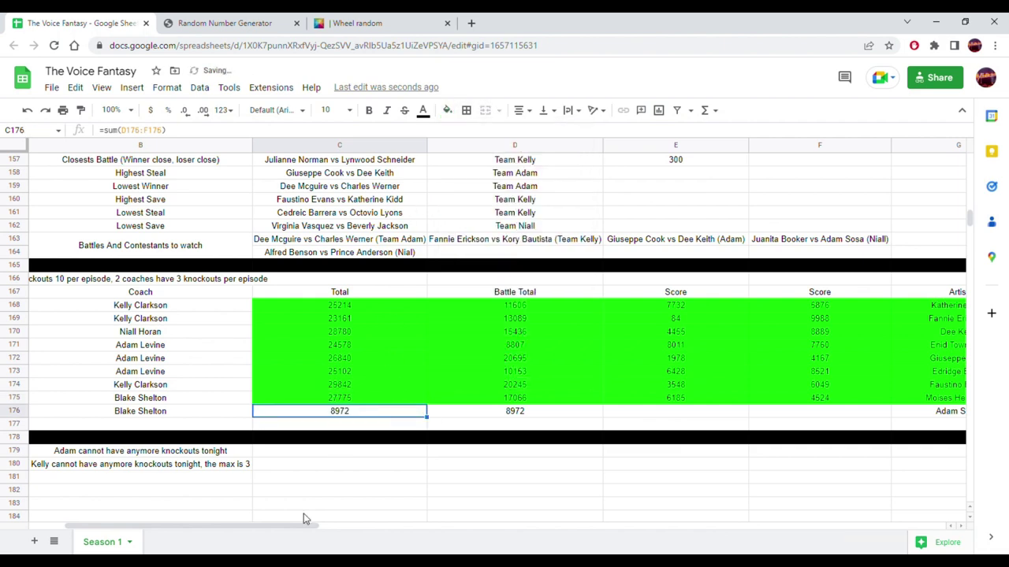
{"action": "left_click_drag", "start_coordinate": [288, 530], "coordinate": [550, 526]}
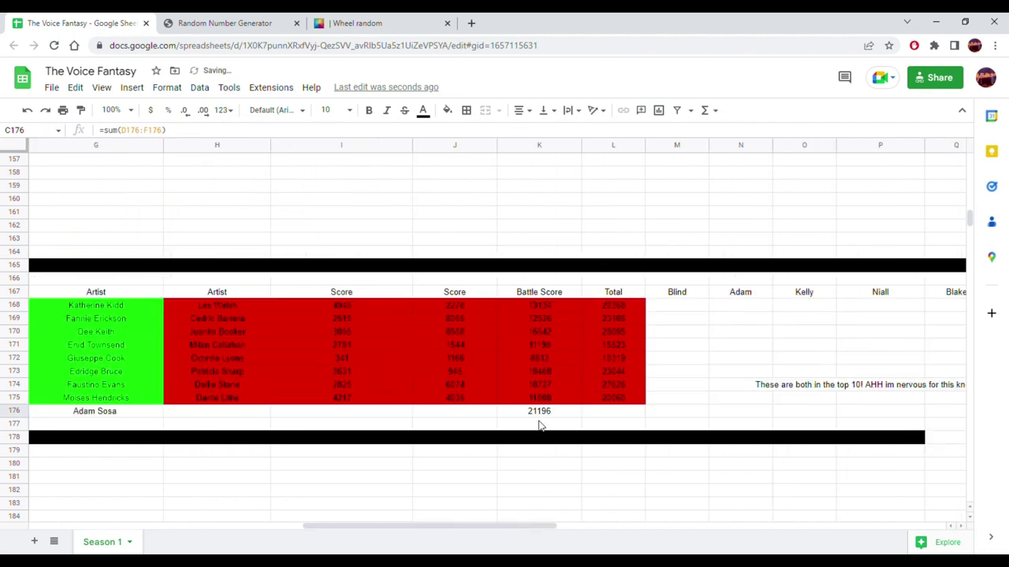
{"action": "left_click", "coordinate": [541, 416]}
{"action": "left_click", "coordinate": [622, 398]}
{"action": "left_click_drag", "start_coordinate": [655, 409], "coordinate": [637, 411]}
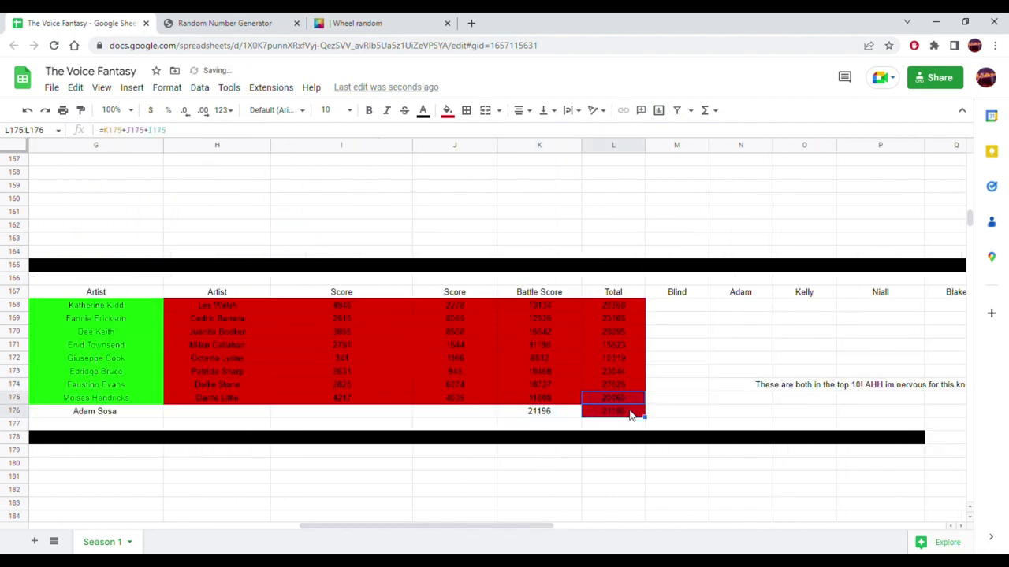
{"action": "left_click", "coordinate": [447, 111]}
{"action": "left_click", "coordinate": [578, 155]}
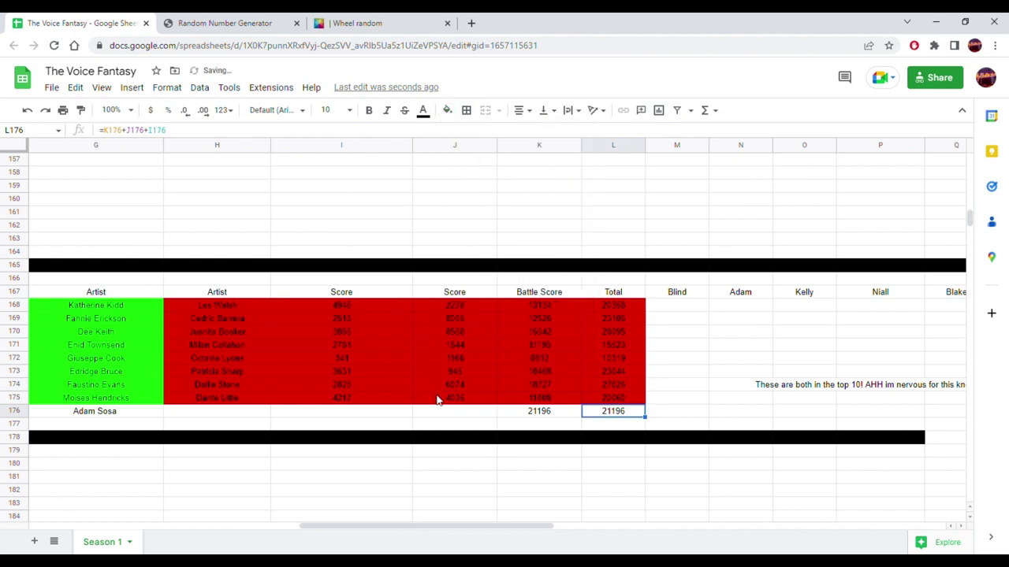
{"action": "scroll", "coordinate": [449, 514], "scroll_direction": "left", "scroll_amount": 5}
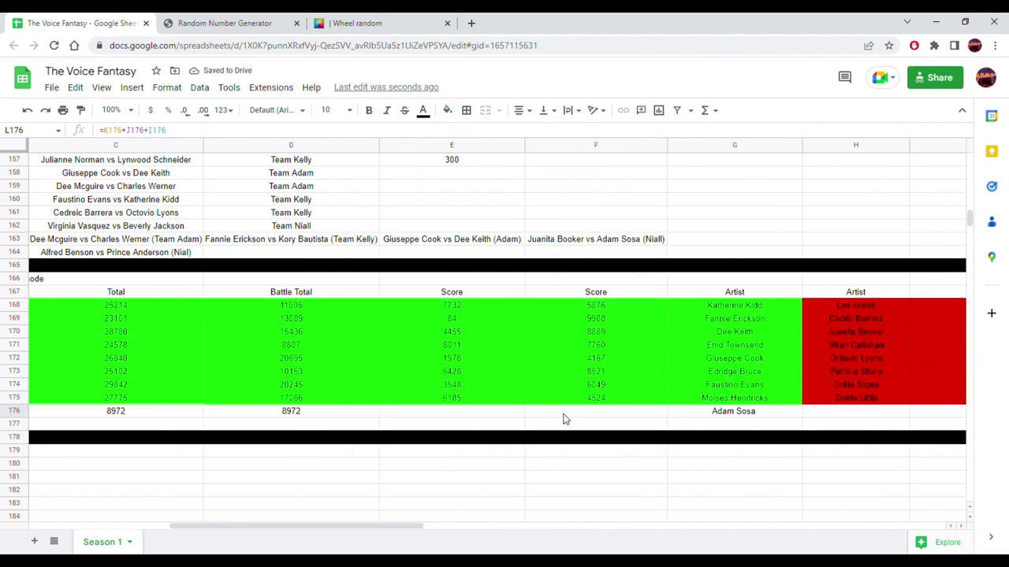
- Generate the random score 6186, paste it into F176 as a value, and centre it
{"action": "left_click", "coordinate": [564, 419]}
{"action": "left_click", "coordinate": [280, 22]}
{"action": "left_click", "coordinate": [514, 392]}
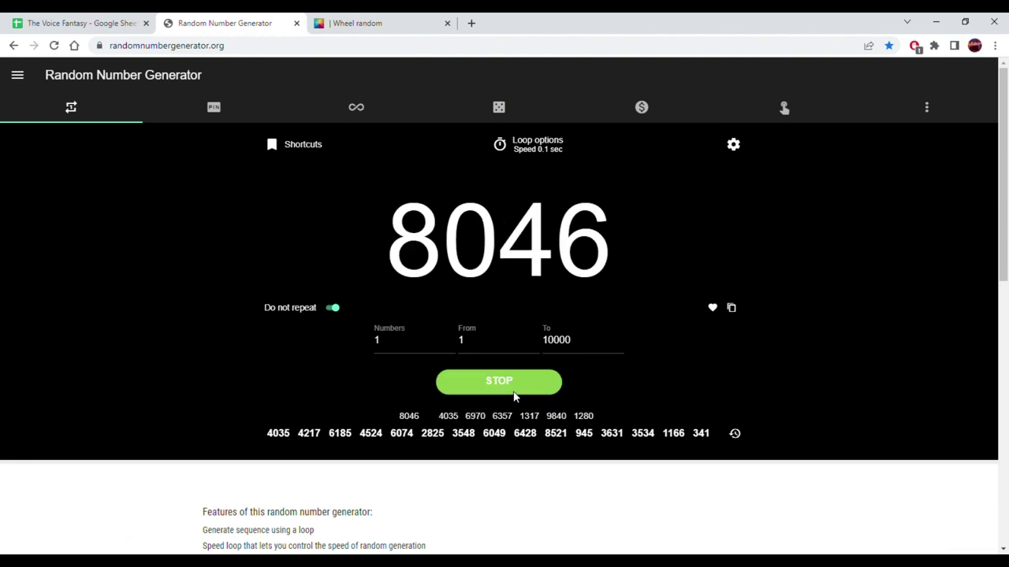
{"action": "left_click", "coordinate": [516, 396]}
{"action": "left_click", "coordinate": [731, 308]}
{"action": "left_click", "coordinate": [48, 23]}
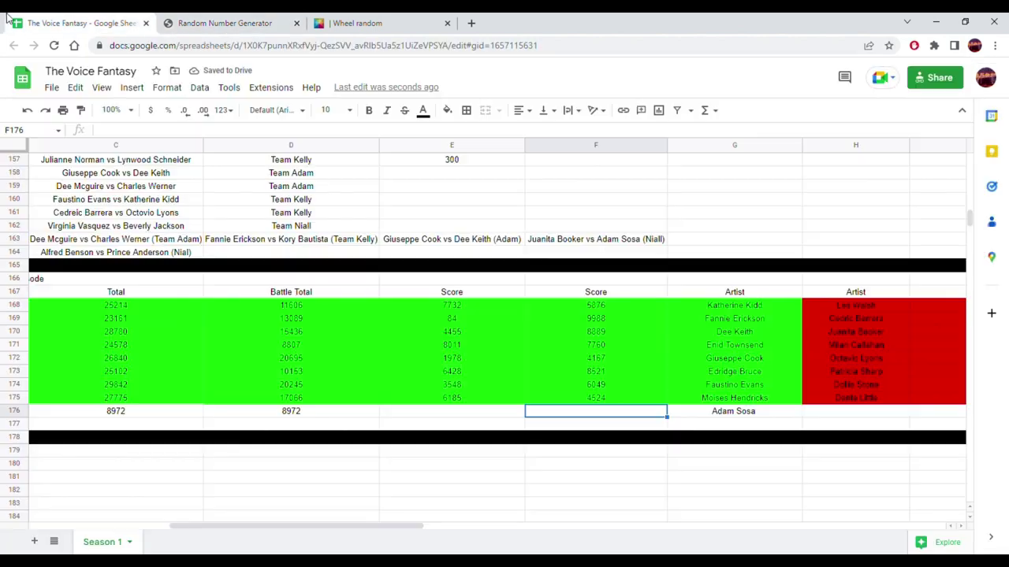
{"action": "right_click", "coordinate": [550, 418]}
{"action": "mouse_move", "coordinate": [702, 228]}
{"action": "left_click", "coordinate": [772, 228]}
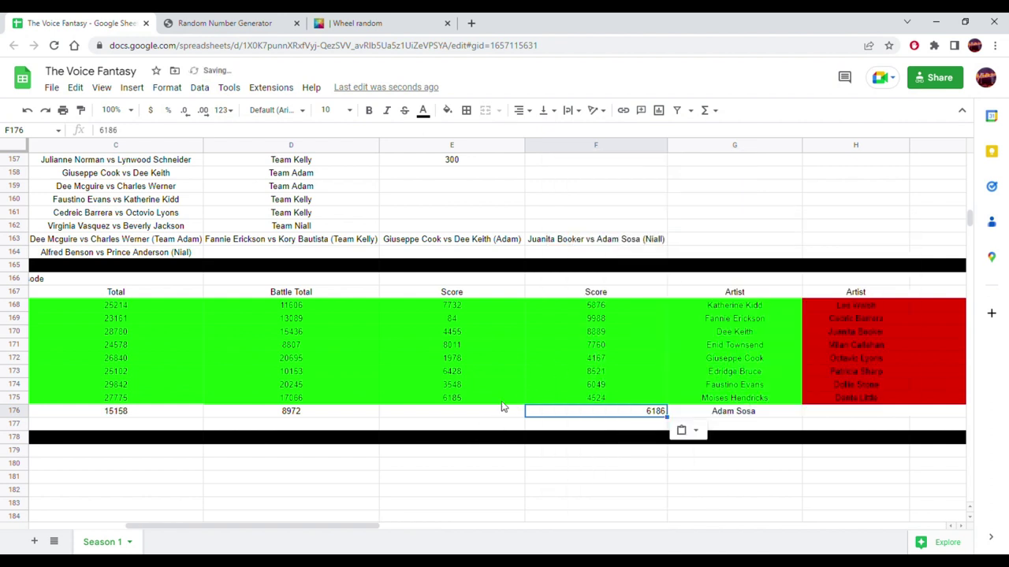
{"action": "left_click", "coordinate": [528, 114]}
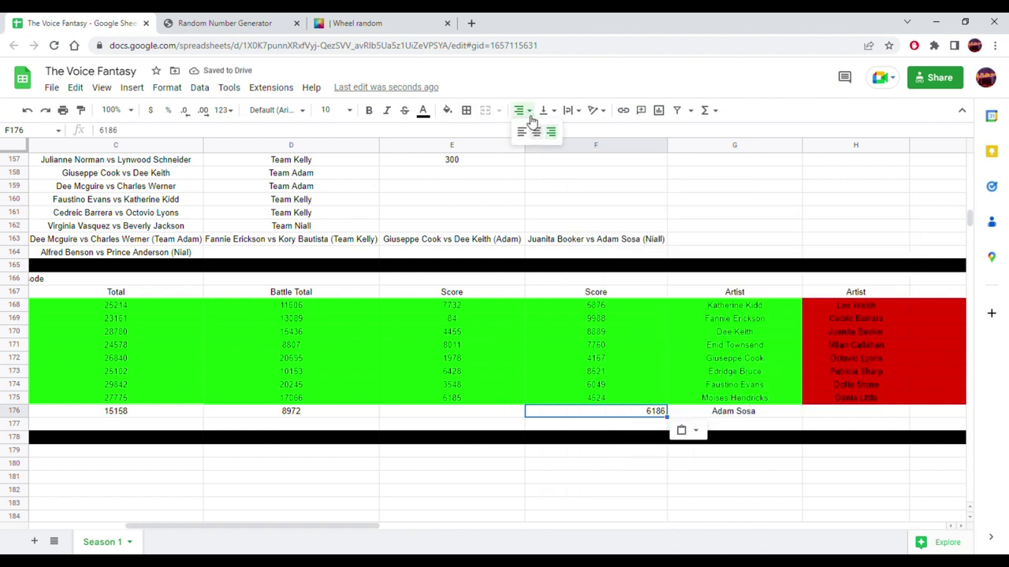
{"action": "left_click", "coordinate": [542, 133]}
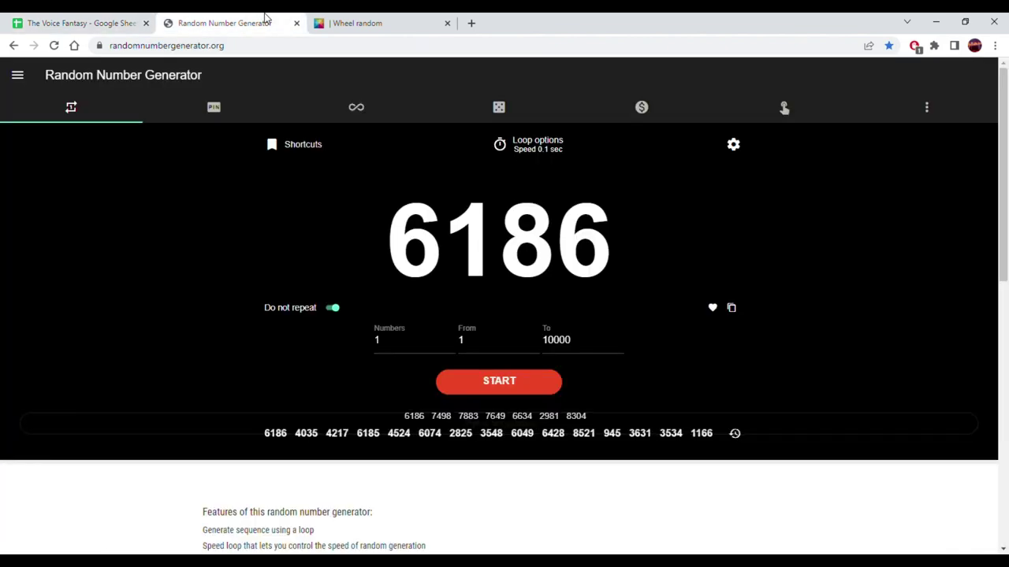
- Generate the random score 9900 and paste it into E176 as a value
{"action": "left_click", "coordinate": [225, 23]}
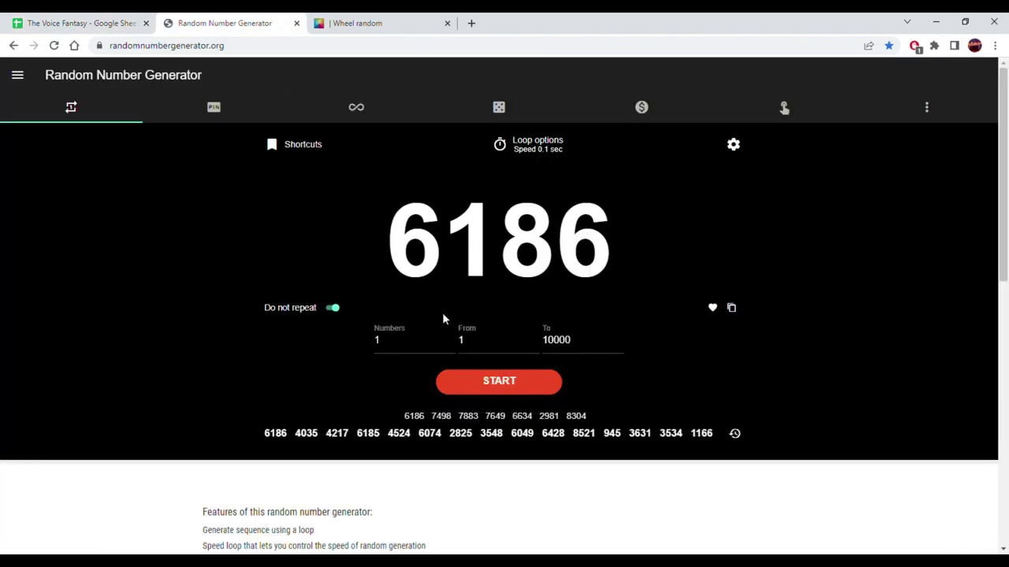
{"action": "left_click", "coordinate": [465, 391]}
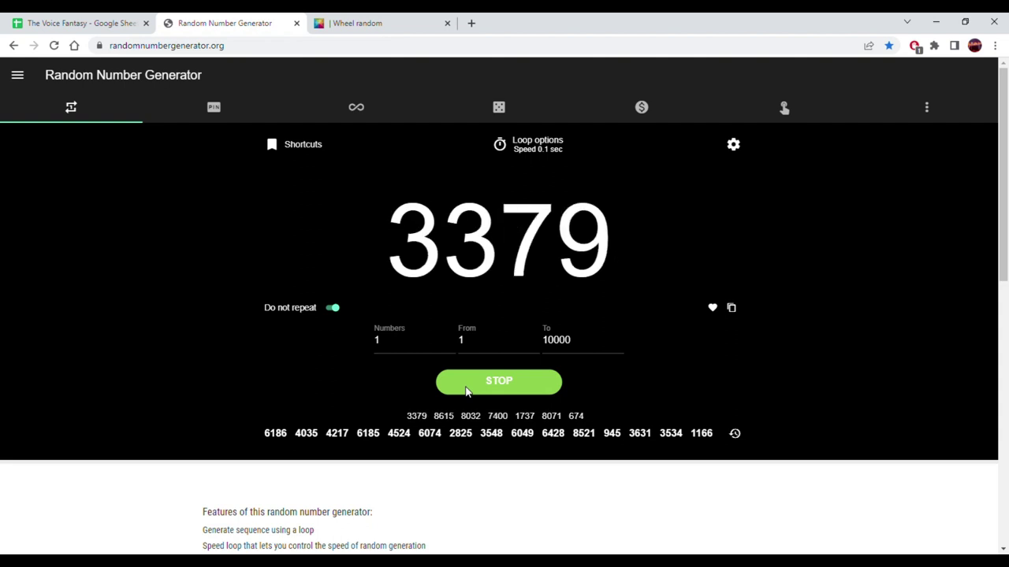
{"action": "left_click", "coordinate": [501, 392]}
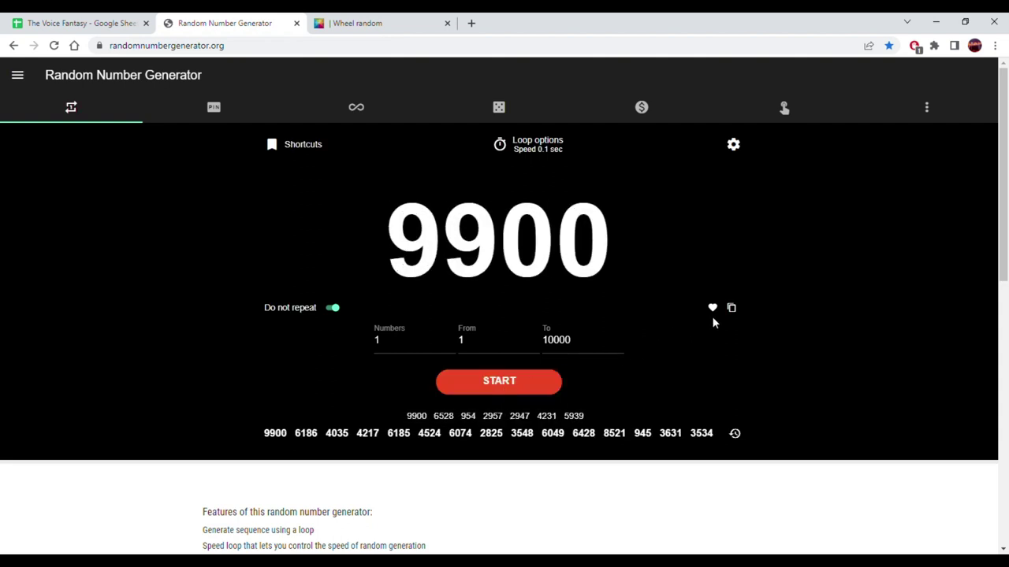
{"action": "left_click", "coordinate": [732, 308]}
{"action": "left_click", "coordinate": [79, 23]}
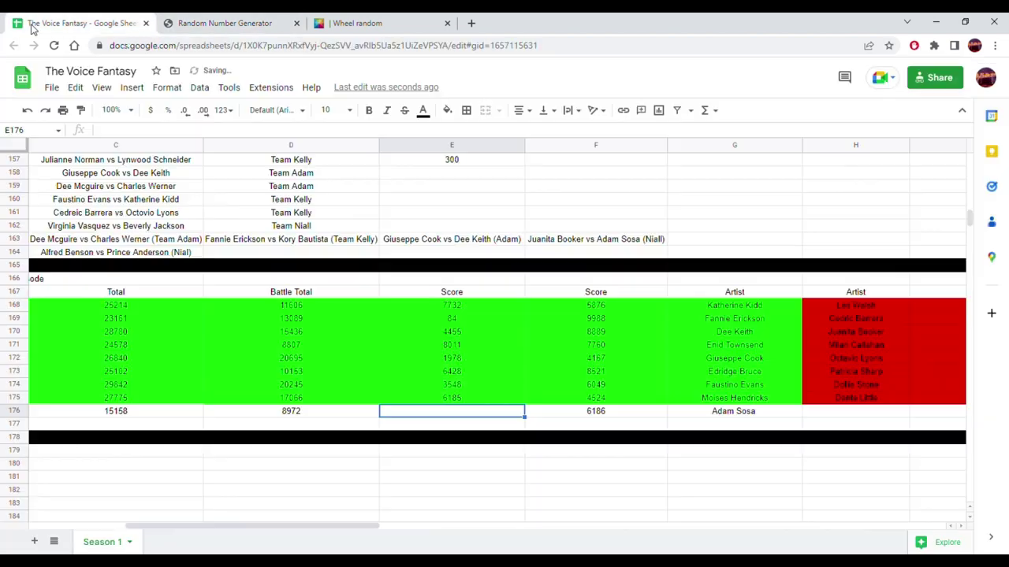
{"action": "right_click", "coordinate": [447, 413]}
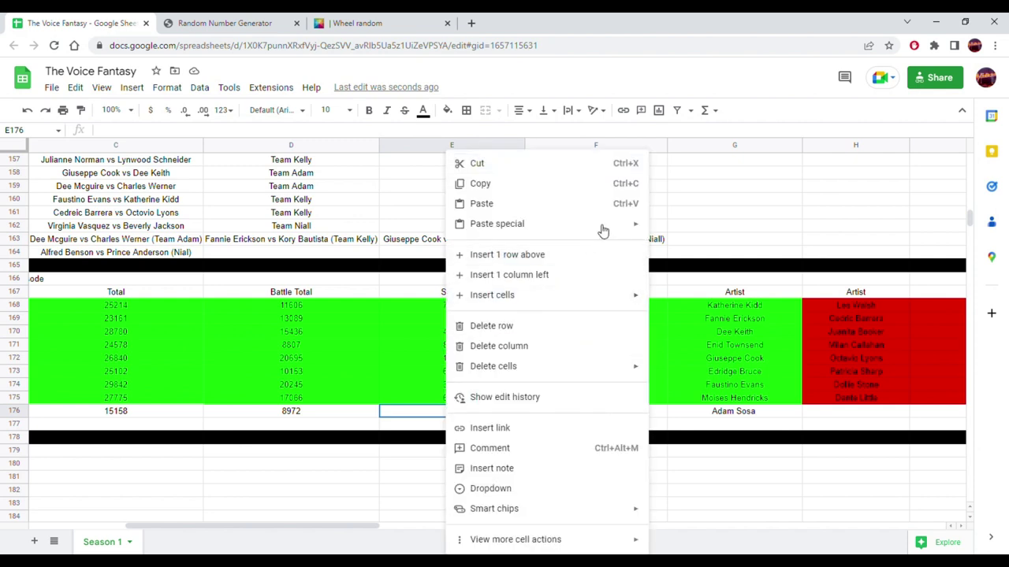
{"action": "mouse_move", "coordinate": [639, 227]}
{"action": "left_click", "coordinate": [681, 228]}
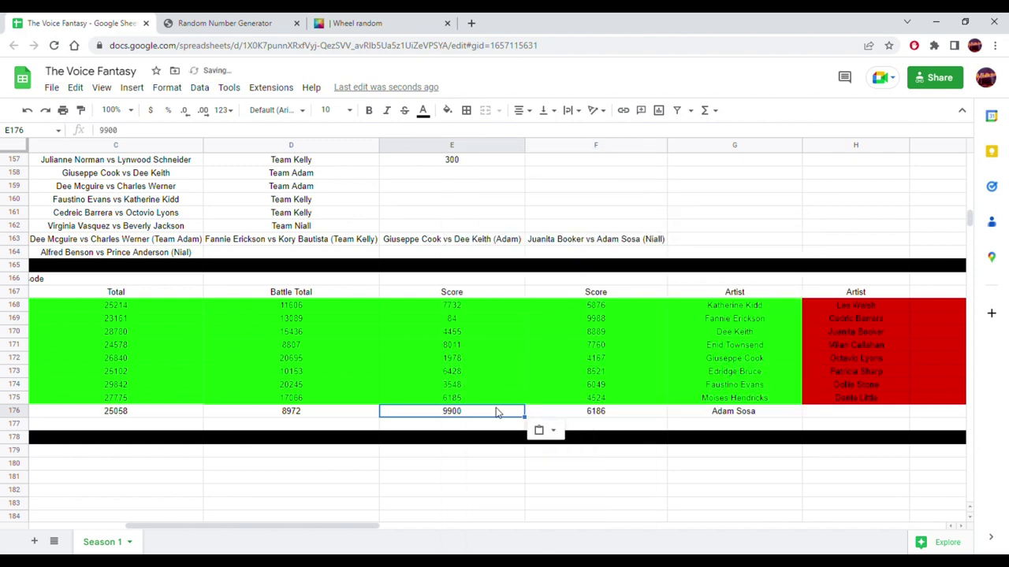
{"action": "left_click_drag", "start_coordinate": [336, 527], "coordinate": [527, 531]}
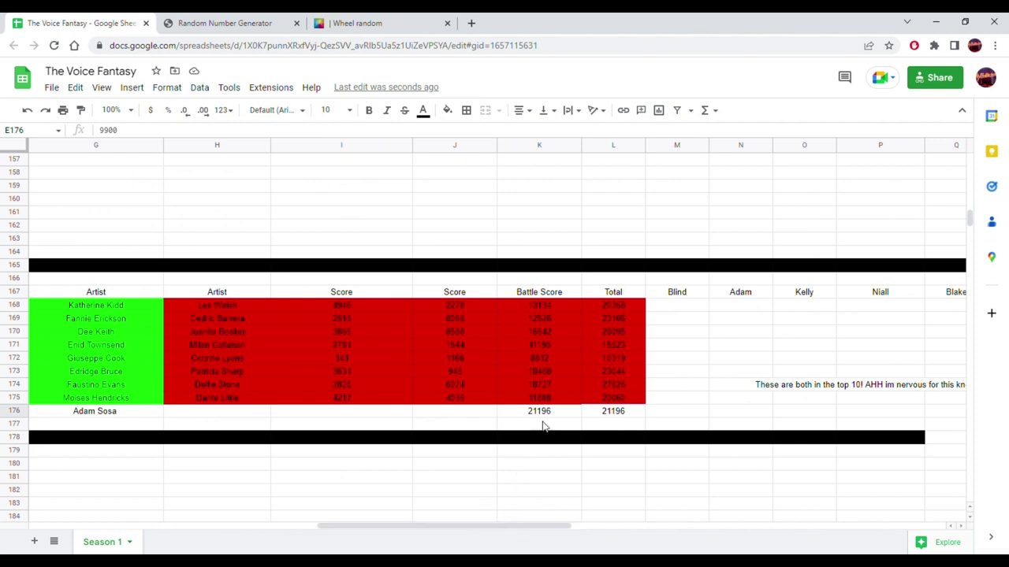
{"action": "left_click", "coordinate": [333, 415]}
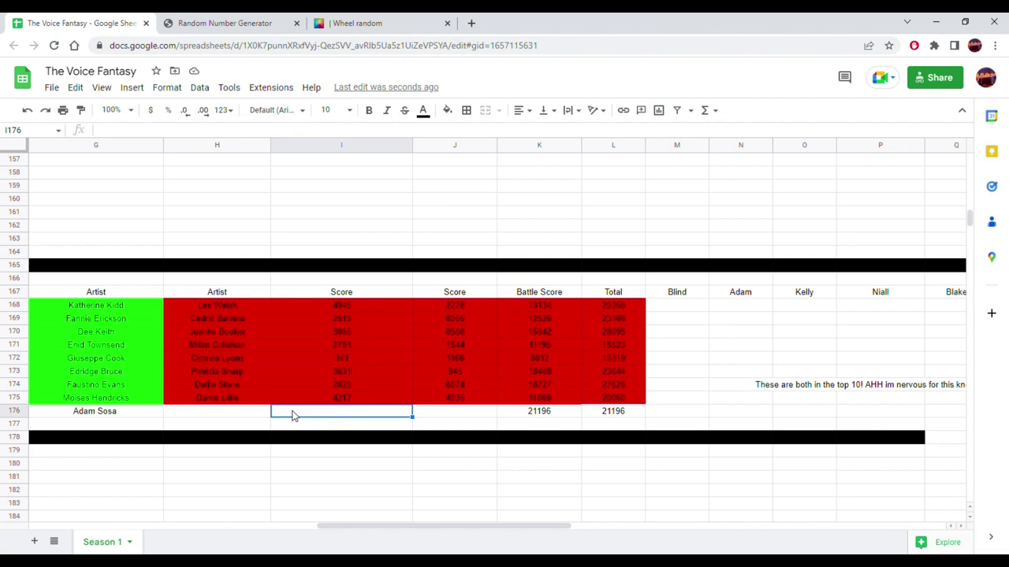
{"action": "left_click", "coordinate": [243, 415]}
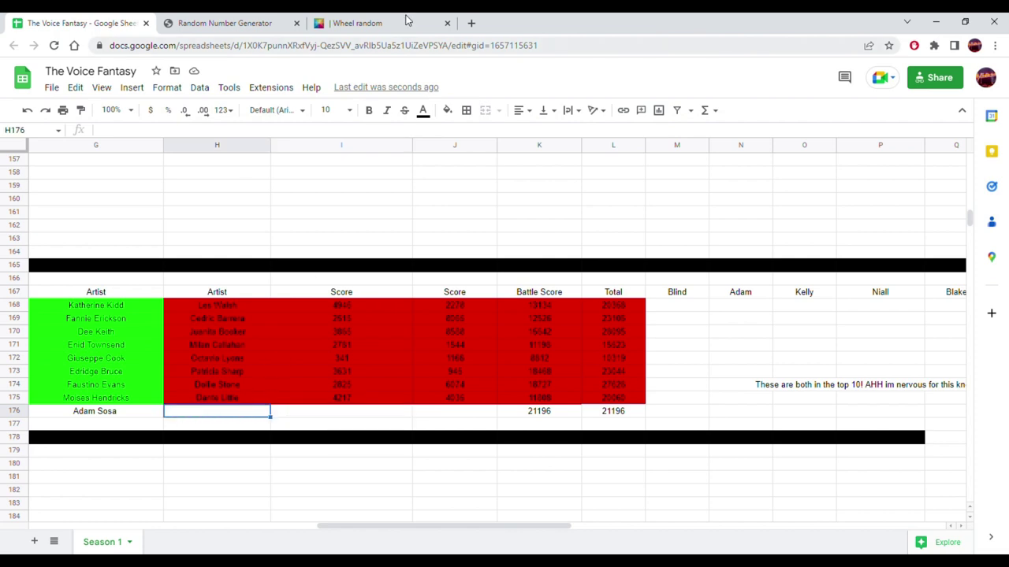
{"action": "left_click", "coordinate": [144, 417]}
{"action": "left_click", "coordinate": [212, 412]}
{"action": "left_click", "coordinate": [216, 423]}
{"action": "left_click", "coordinate": [214, 414]}
{"action": "scroll", "coordinate": [217, 410], "scroll_direction": "up", "scroll_amount": 7}
{"action": "scroll", "coordinate": [219, 412], "scroll_direction": "up", "scroll_amount": 2}
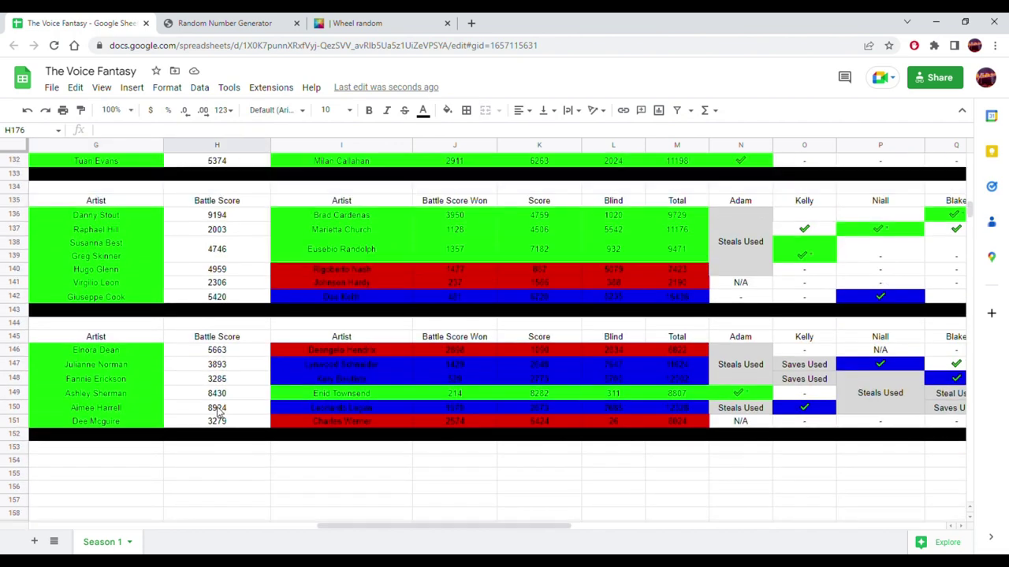
{"action": "scroll", "coordinate": [187, 317], "scroll_direction": "up", "scroll_amount": 3}
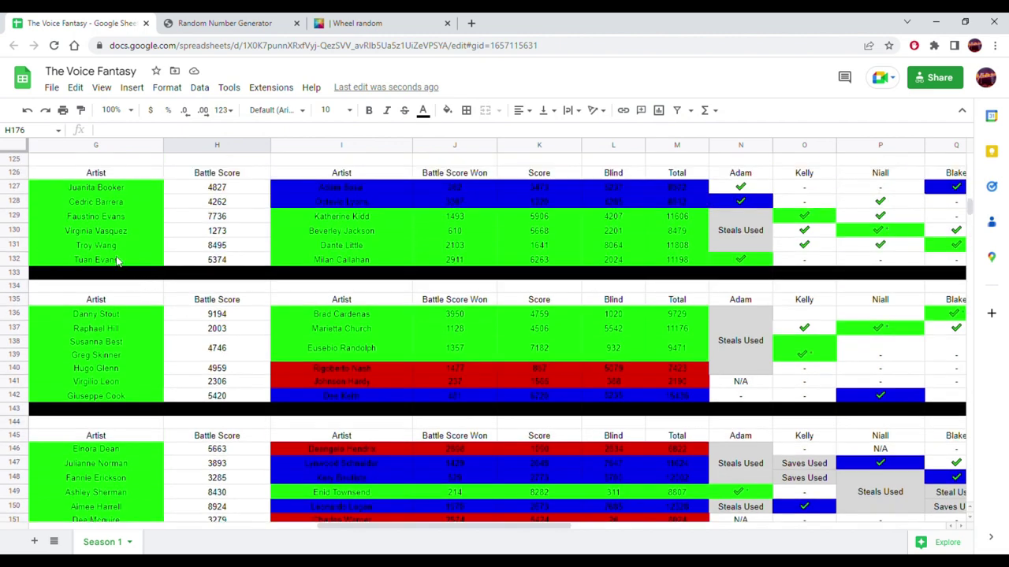
{"action": "left_click", "coordinate": [117, 251]}
{"action": "scroll", "coordinate": [376, 305], "scroll_direction": "down", "scroll_amount": 15}
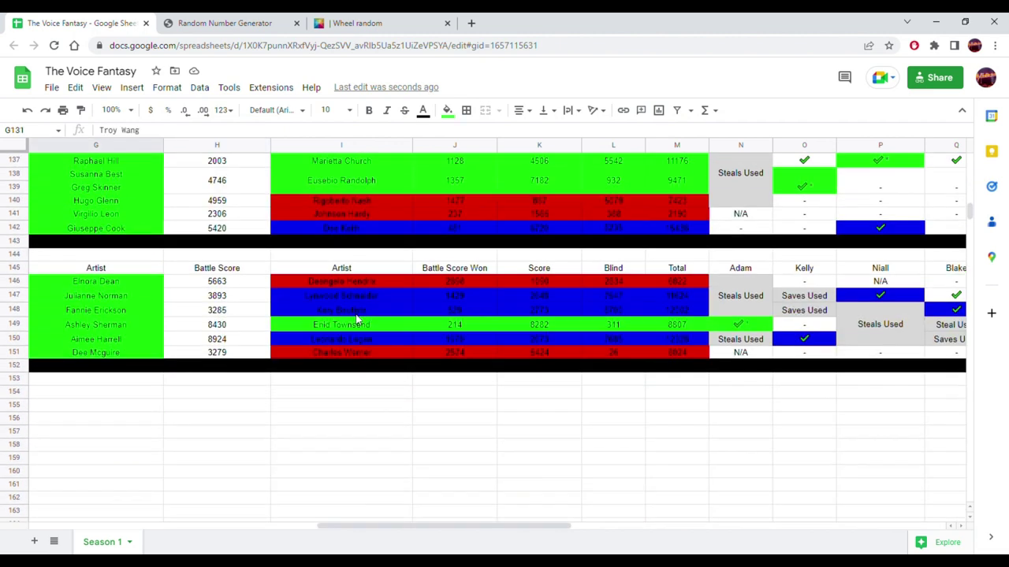
{"action": "left_click", "coordinate": [237, 374]}
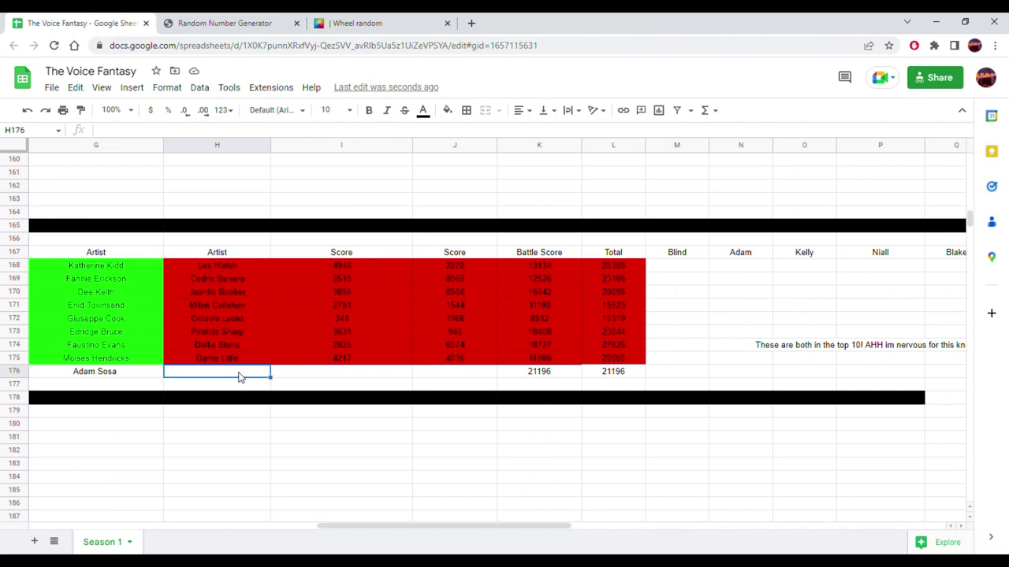
{"action": "key", "text": "ctrl+v"}
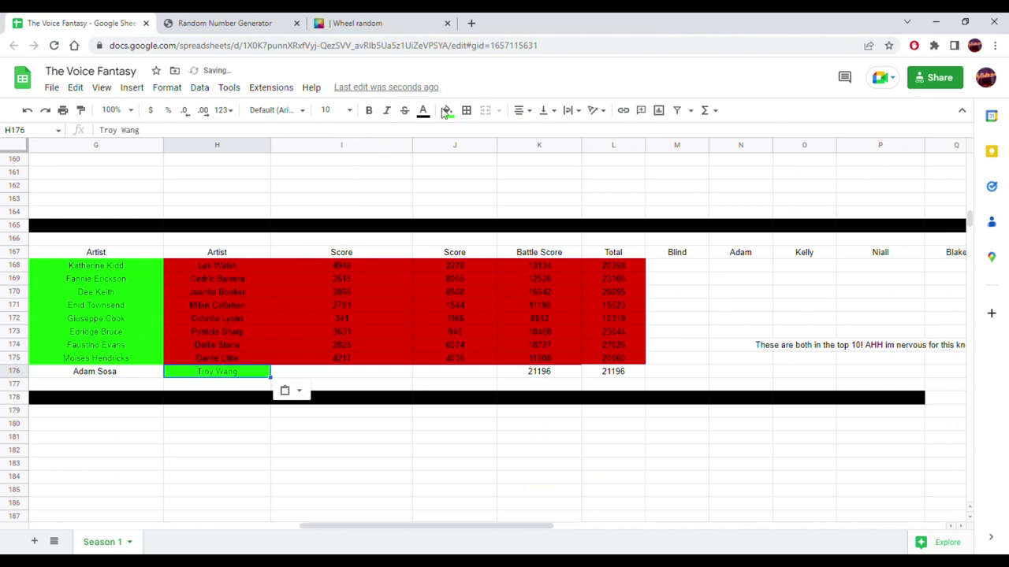
{"action": "left_click", "coordinate": [446, 111]}
{"action": "left_click", "coordinate": [576, 151]}
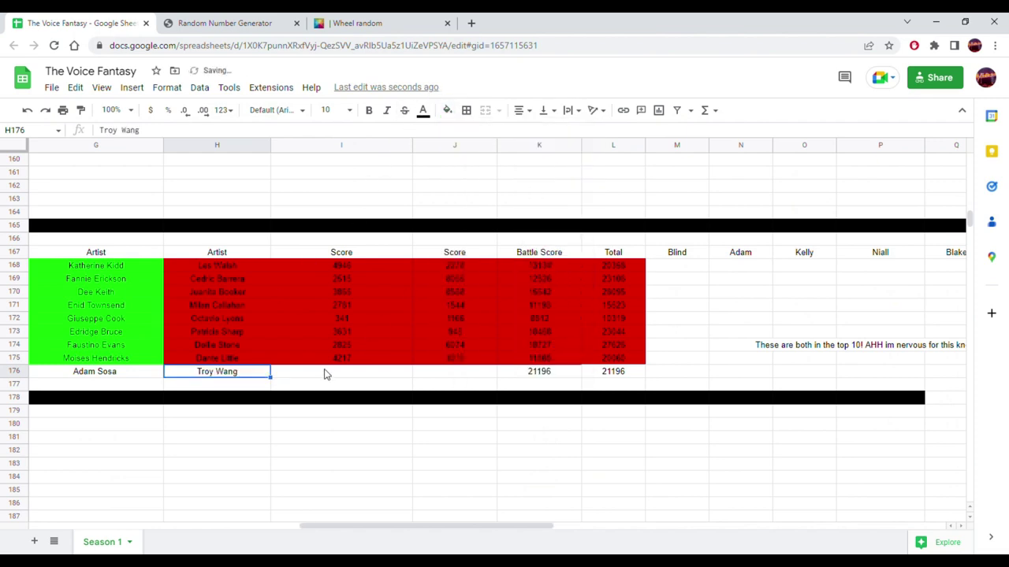
{"action": "left_click", "coordinate": [325, 373]}
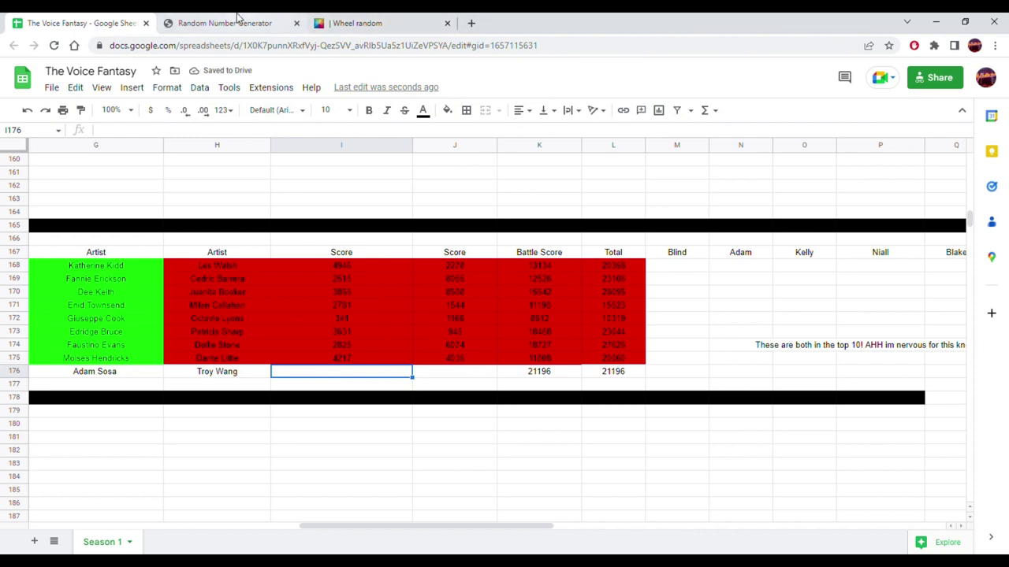
- Generate the random score 4884 and paste it as a centred plain value into I176
{"action": "left_click", "coordinate": [229, 23]}
{"action": "left_click", "coordinate": [509, 384]}
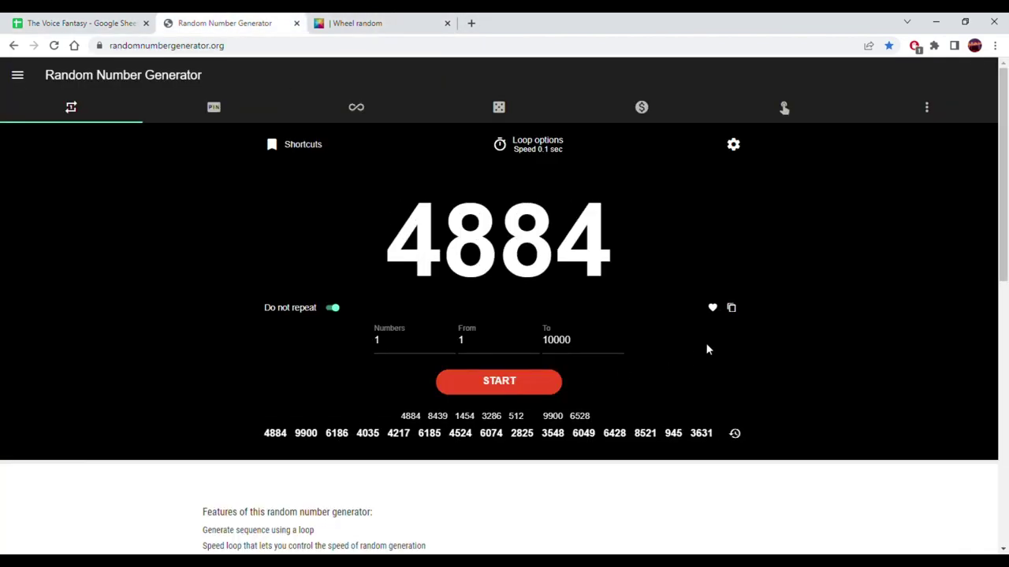
{"action": "left_click", "coordinate": [731, 309]}
{"action": "left_click", "coordinate": [79, 23]}
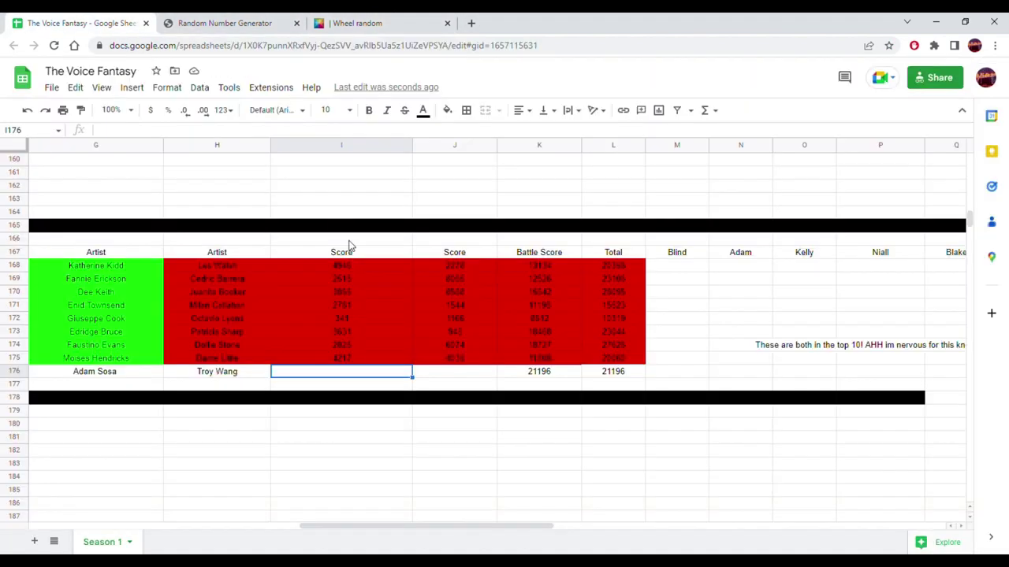
{"action": "right_click", "coordinate": [326, 376]}
{"action": "mouse_move", "coordinate": [483, 223]}
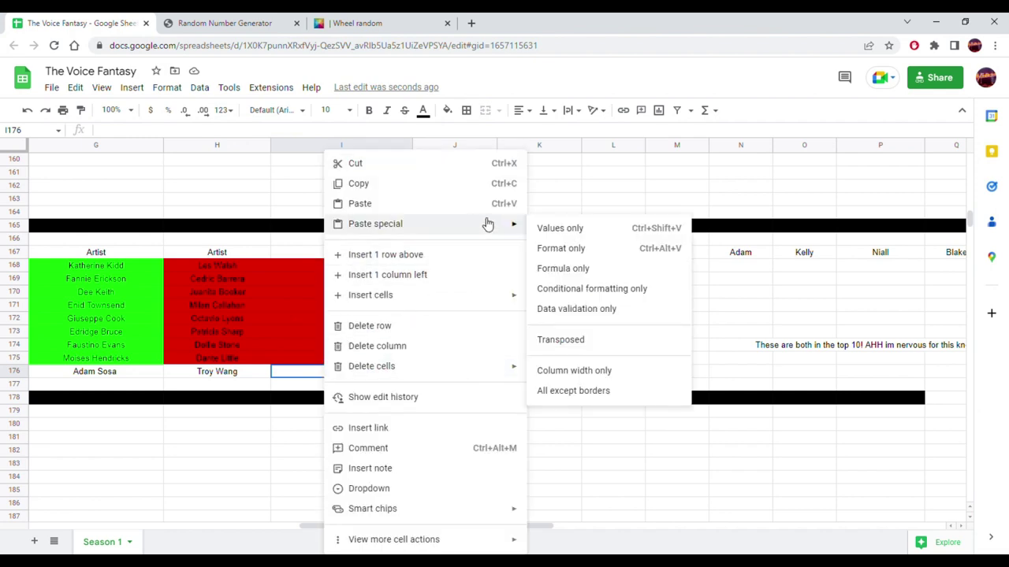
{"action": "left_click", "coordinate": [547, 228]}
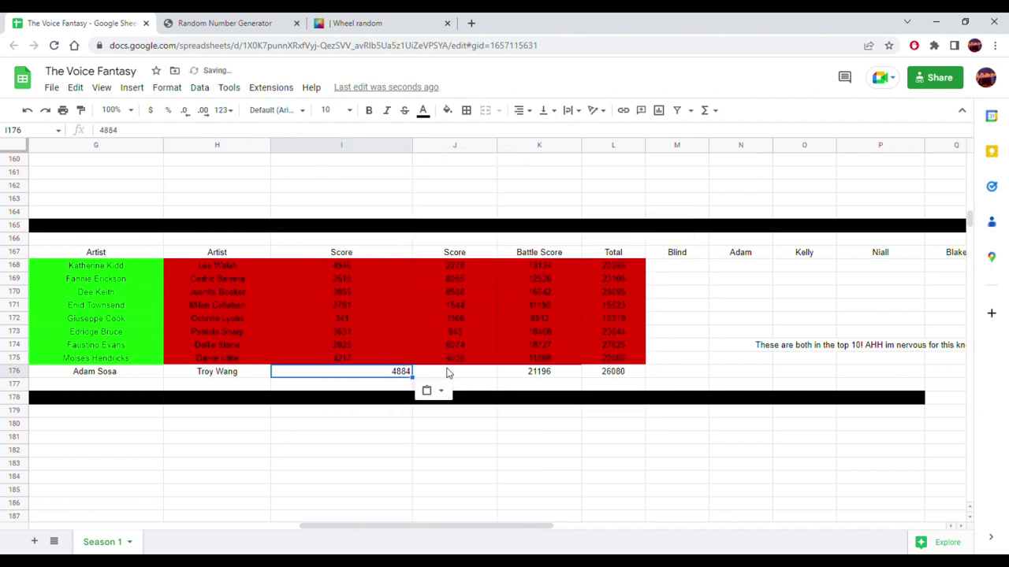
{"action": "left_click", "coordinate": [520, 111]}
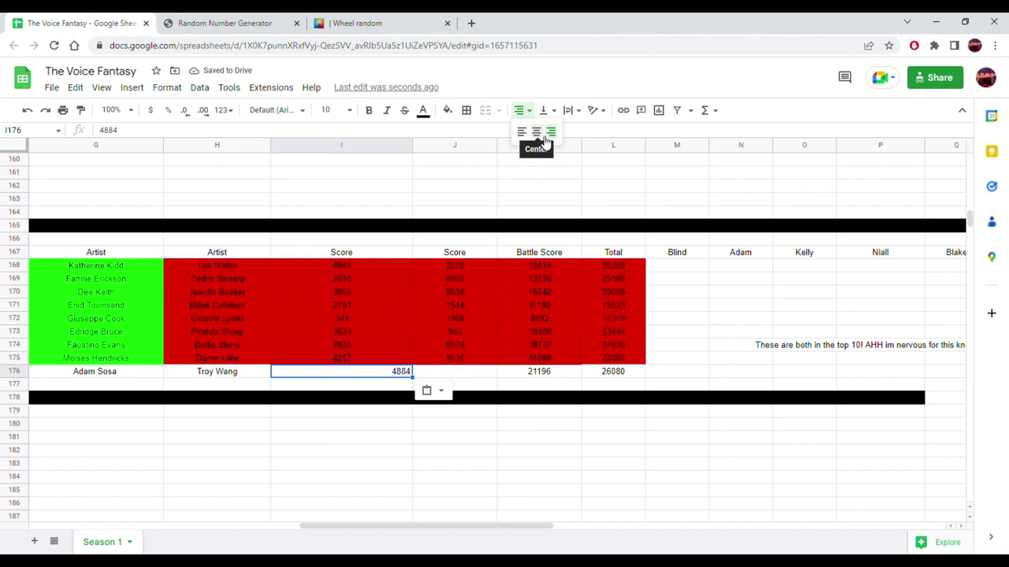
{"action": "left_click", "coordinate": [538, 134]}
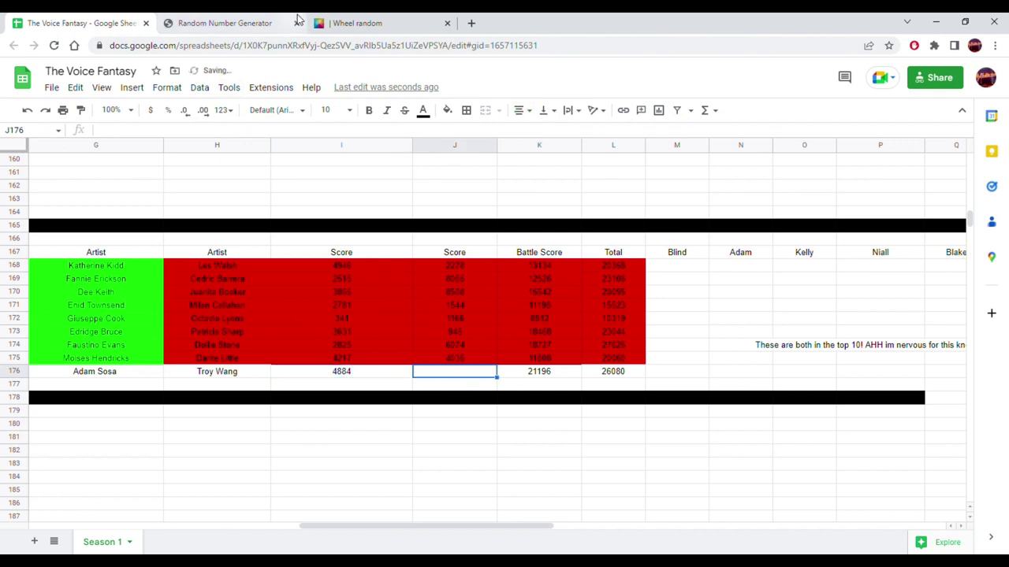
- Generate the random score 3994 and paste it as a plain value into J176
{"action": "left_click", "coordinate": [280, 23]}
{"action": "left_click", "coordinate": [516, 386]}
{"action": "left_click", "coordinate": [517, 386]}
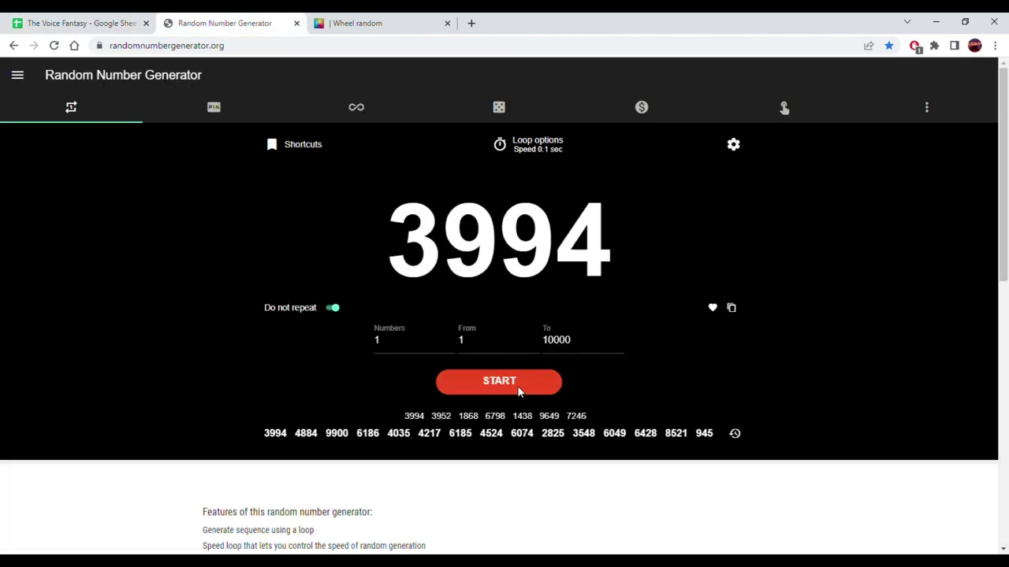
{"action": "left_click", "coordinate": [730, 309]}
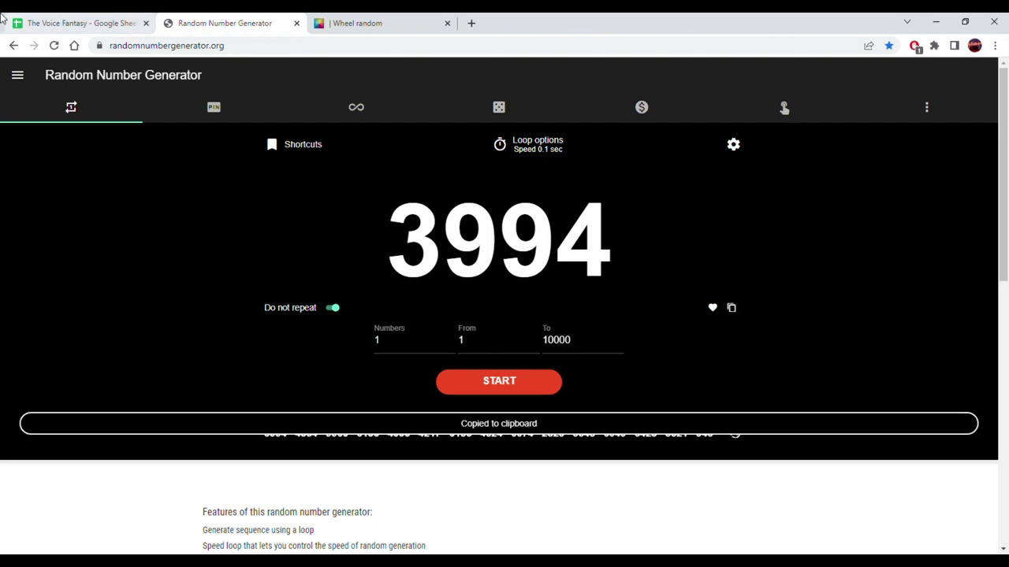
{"action": "left_click", "coordinate": [79, 23]}
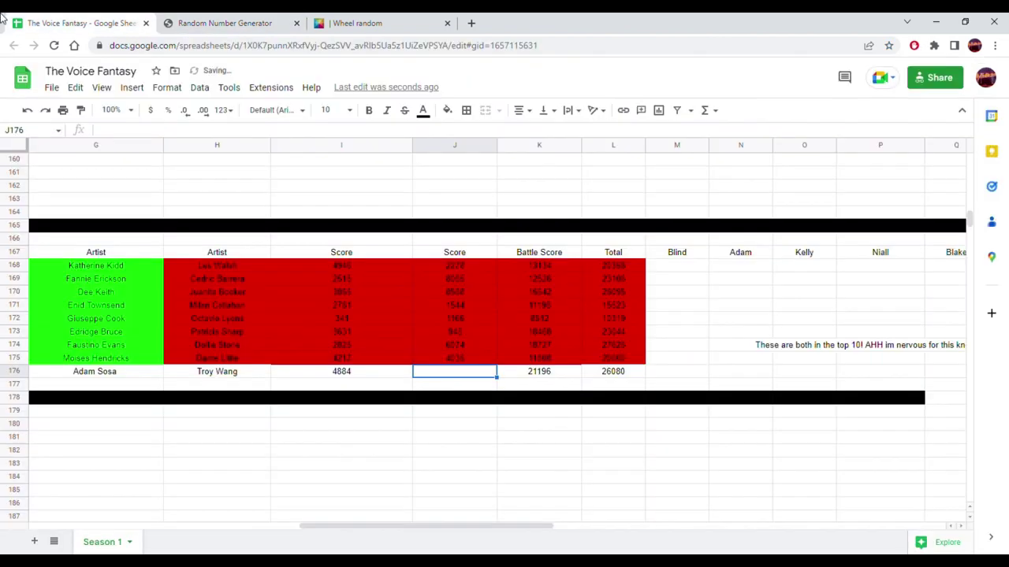
{"action": "right_click", "coordinate": [470, 380]}
{"action": "mouse_move", "coordinate": [617, 223]}
{"action": "left_click", "coordinate": [712, 231]}
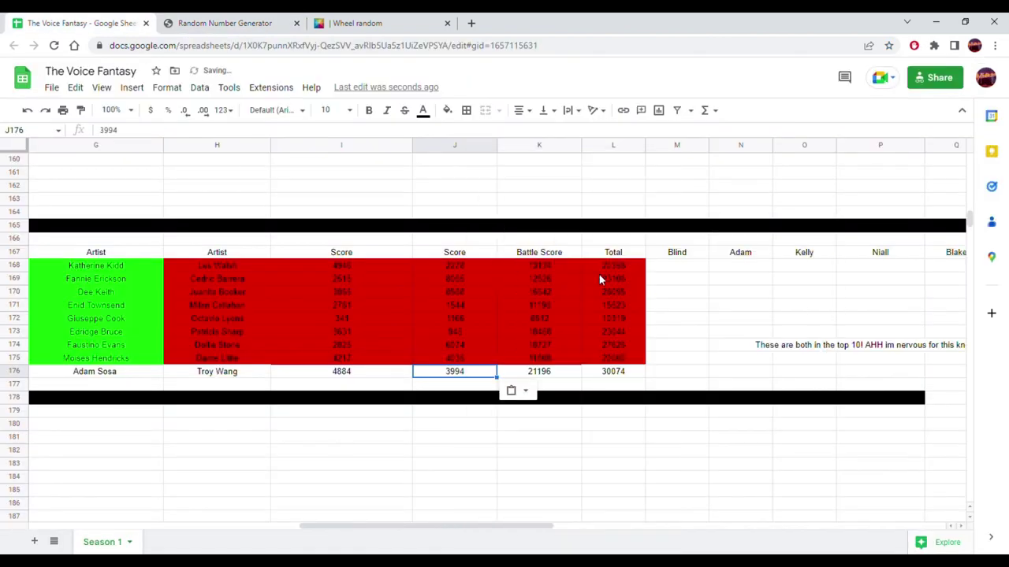
{"action": "left_click_drag", "start_coordinate": [615, 375], "coordinate": [412, 378]}
{"action": "left_click_drag", "start_coordinate": [317, 377], "coordinate": [249, 374]}
{"action": "key", "text": "ctrl+c"}
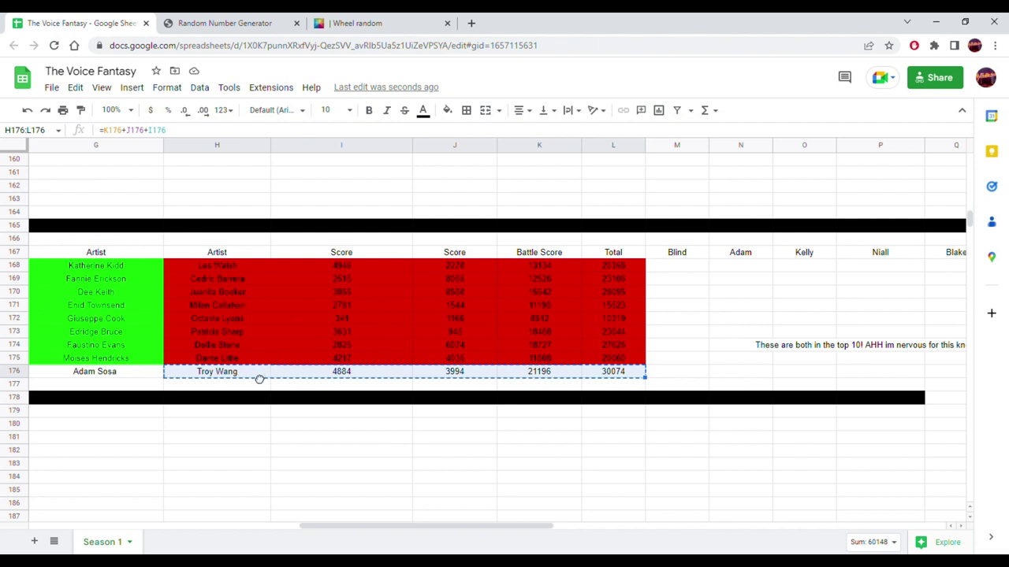
{"action": "left_click_drag", "start_coordinate": [256, 391], "coordinate": [189, 373]}
{"action": "left_click", "coordinate": [140, 375]}
{"action": "left_click_drag", "start_coordinate": [359, 528], "coordinate": [249, 526]}
{"action": "left_click", "coordinate": [419, 370]}
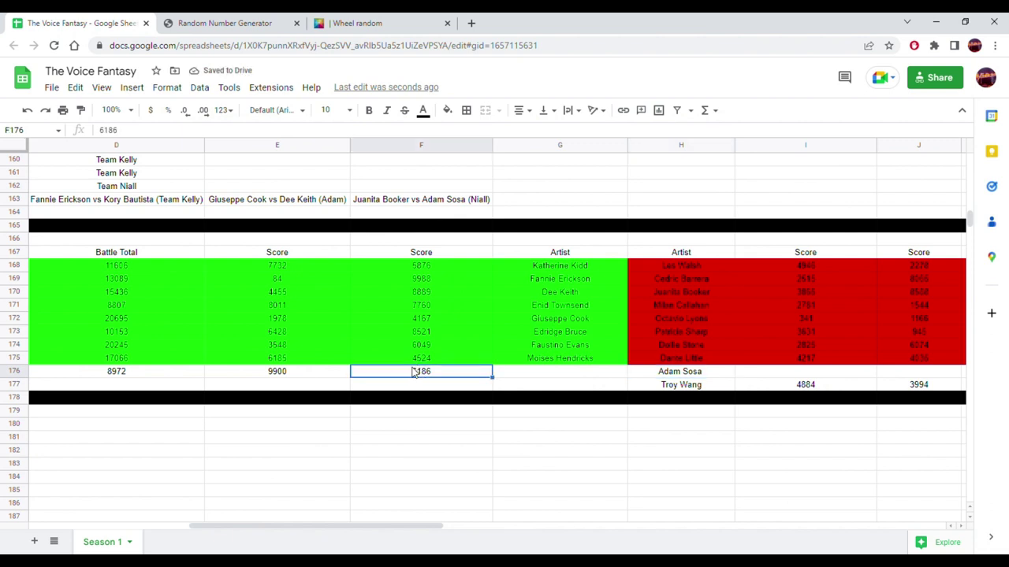
{"action": "left_click_drag", "start_coordinate": [421, 371], "coordinate": [762, 375]}
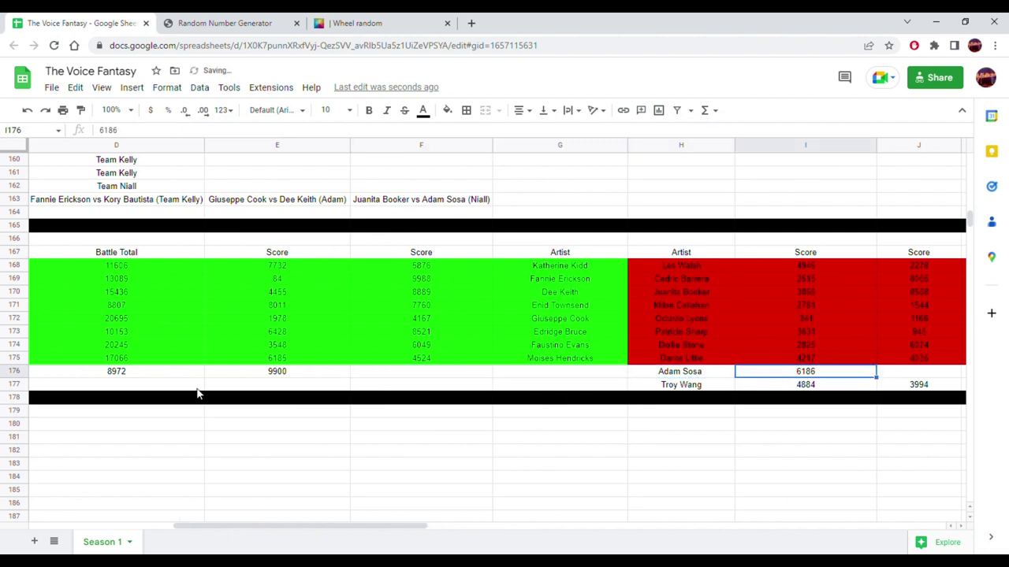
{"action": "left_click", "coordinate": [269, 370]}
{"action": "left_click_drag", "start_coordinate": [273, 371], "coordinate": [916, 375]}
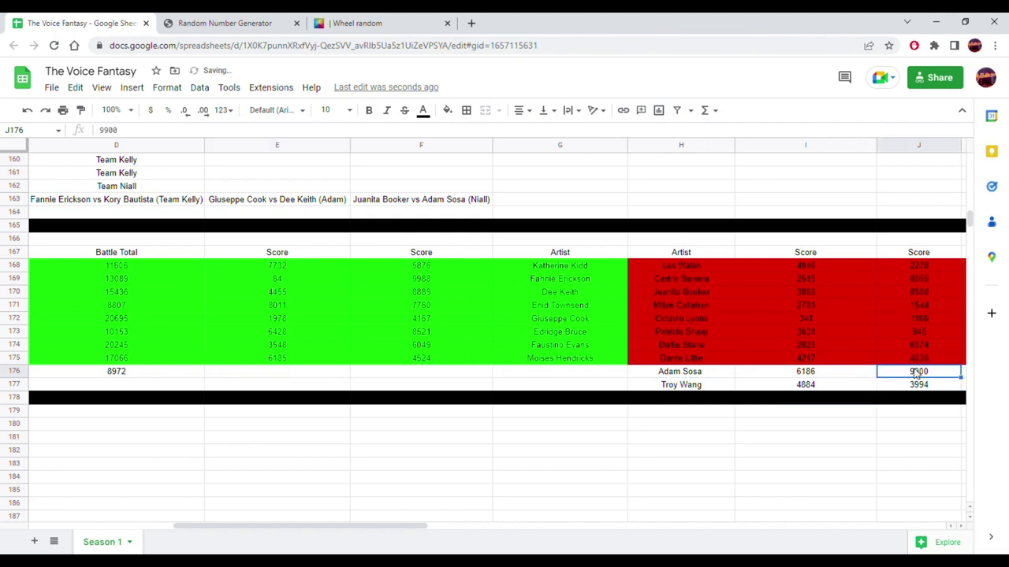
{"action": "left_click", "coordinate": [119, 375]}
{"action": "left_click_drag", "start_coordinate": [264, 533], "coordinate": [438, 524]}
{"action": "left_click", "coordinate": [385, 377]}
{"action": "right_click", "coordinate": [386, 377]}
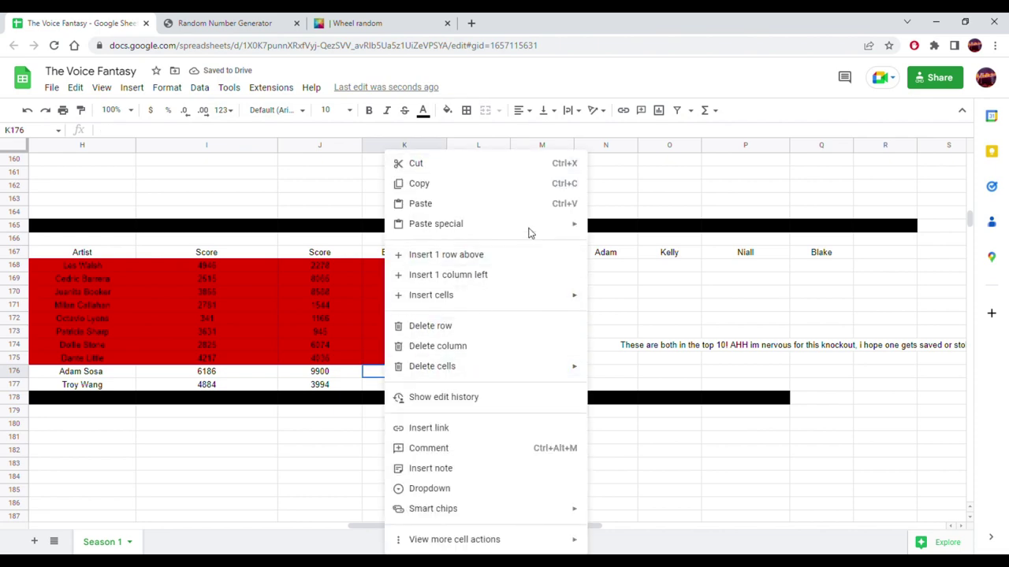
{"action": "mouse_move", "coordinate": [576, 228]}
{"action": "left_click", "coordinate": [620, 229]}
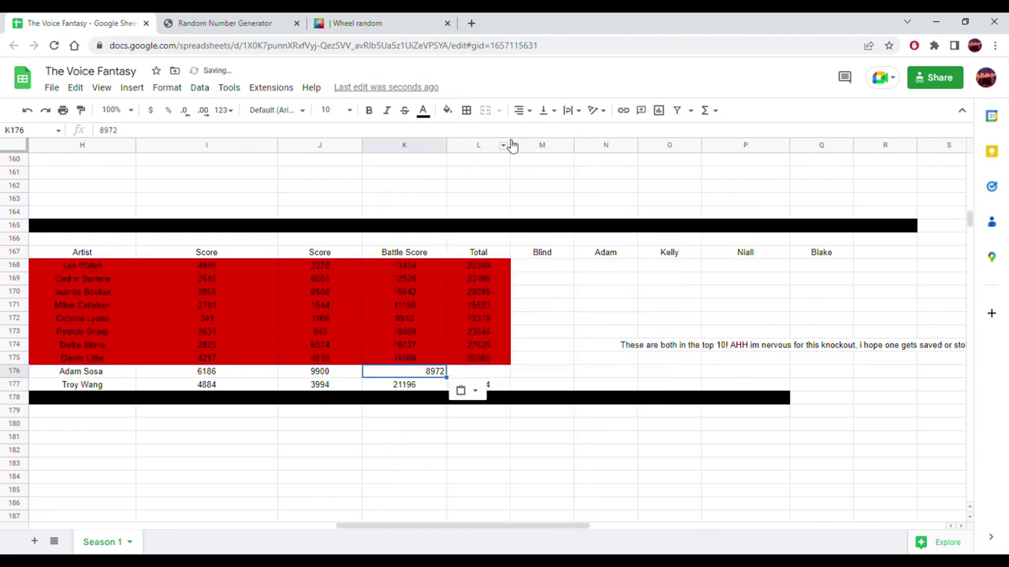
{"action": "left_click", "coordinate": [522, 110]}
{"action": "left_click", "coordinate": [541, 131]}
{"action": "left_click_drag", "start_coordinate": [413, 519], "coordinate": [301, 510]}
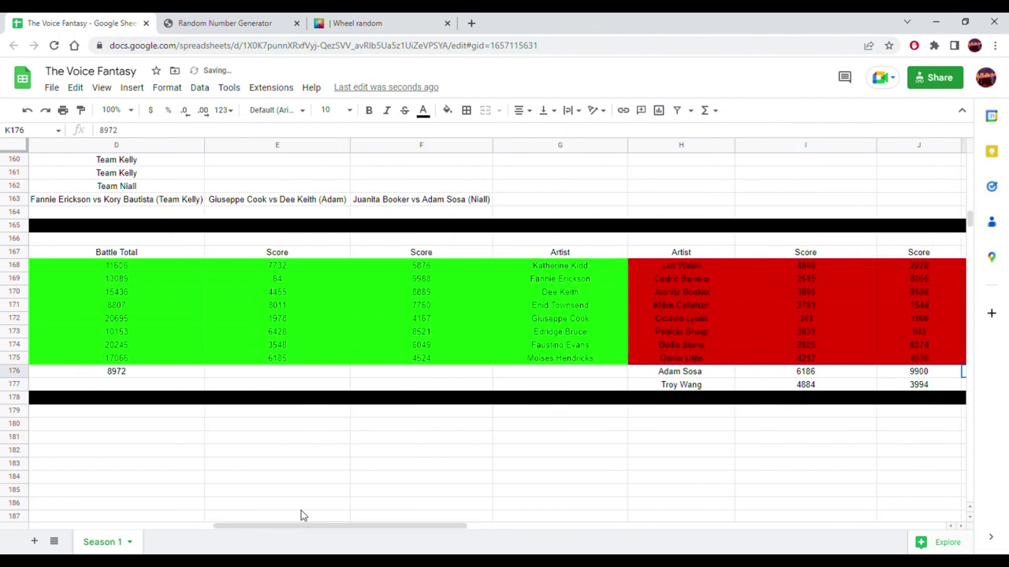
{"action": "left_click", "coordinate": [654, 384]}
{"action": "left_click_drag", "start_coordinate": [661, 386], "coordinate": [605, 380]}
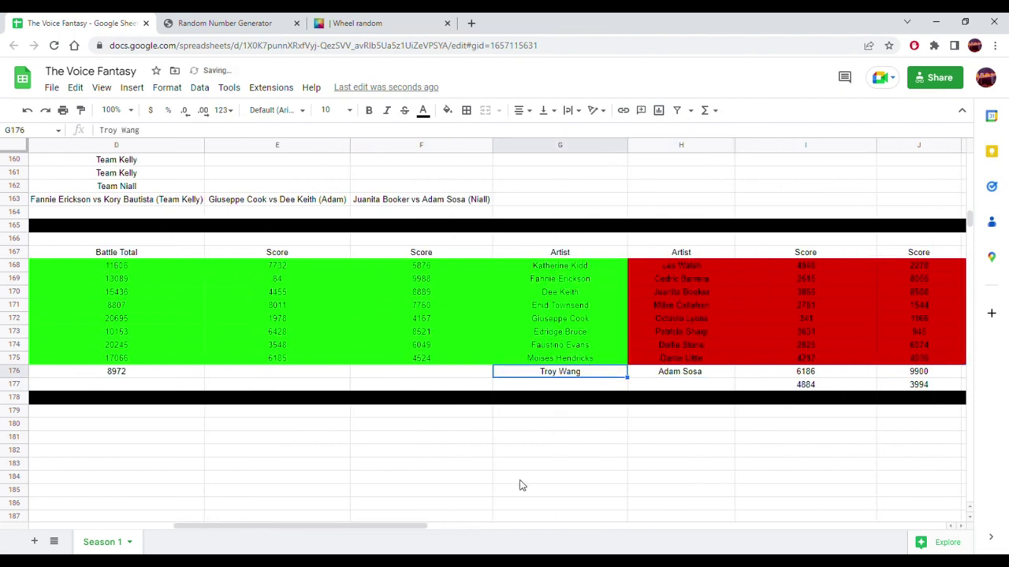
{"action": "left_click_drag", "start_coordinate": [421, 526], "coordinate": [508, 470]}
{"action": "left_click_drag", "start_coordinate": [232, 385], "coordinate": [386, 386]}
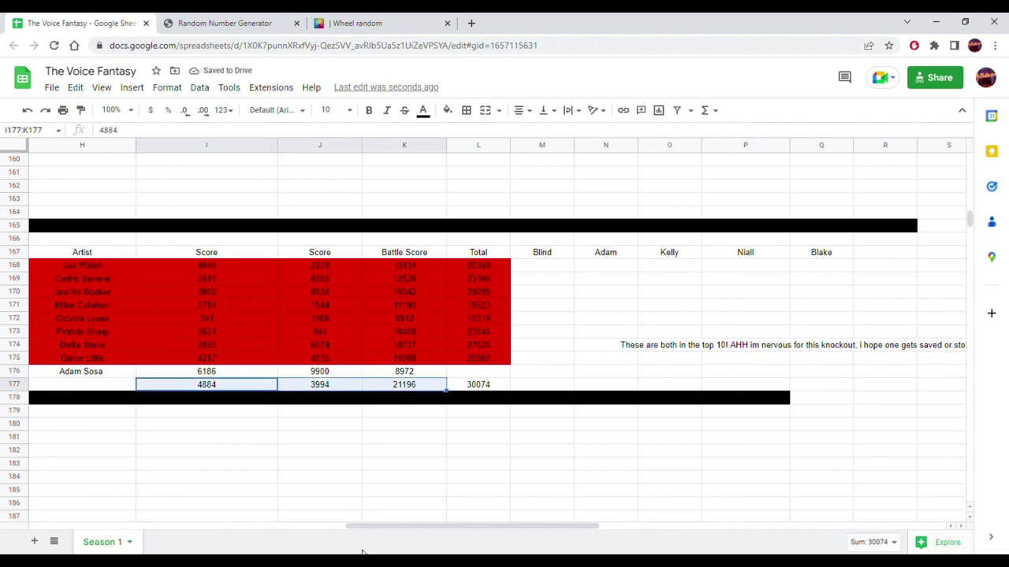
{"action": "left_click_drag", "start_coordinate": [375, 528], "coordinate": [232, 527]}
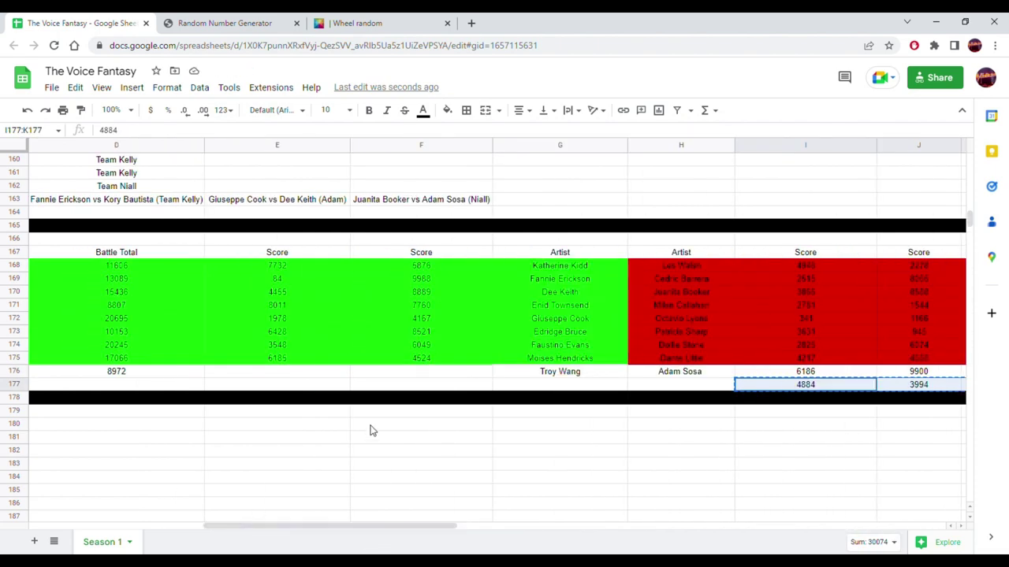
{"action": "left_click", "coordinate": [407, 386]}
{"action": "key", "text": "ctrl+v"}
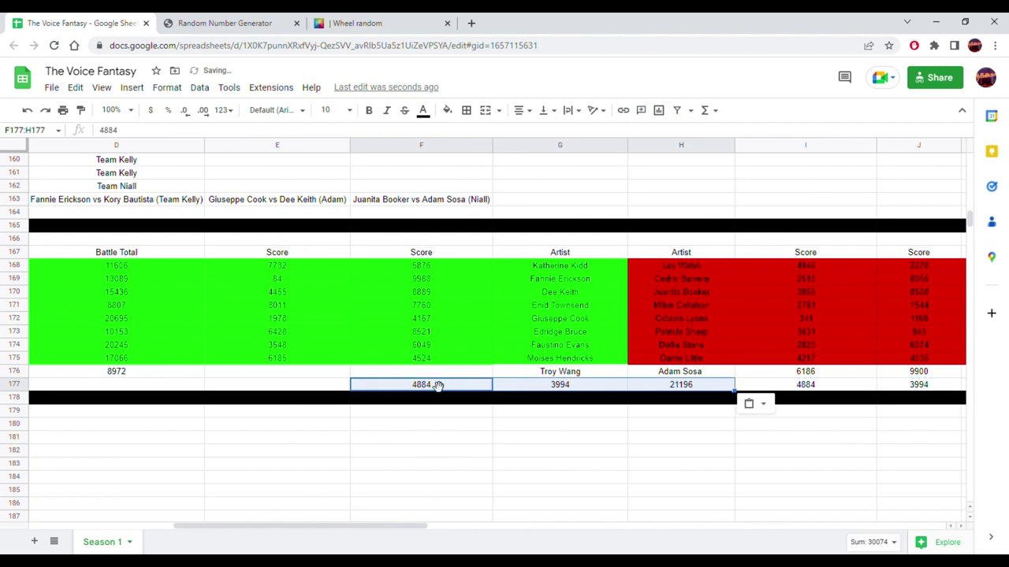
{"action": "left_click", "coordinate": [435, 386]}
{"action": "left_click_drag", "start_coordinate": [446, 378], "coordinate": [446, 367]}
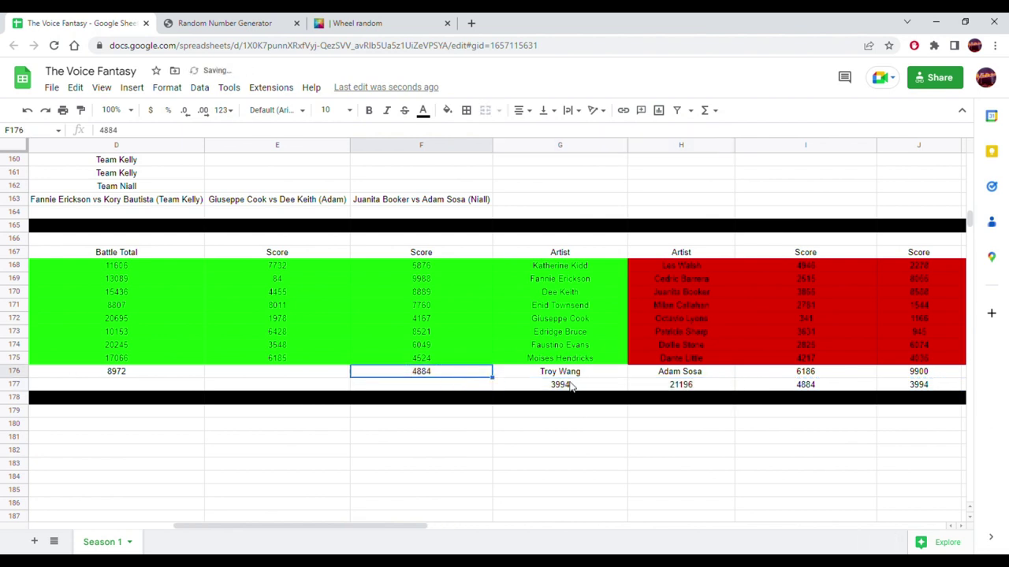
{"action": "left_click", "coordinate": [570, 384]}
{"action": "left_click_drag", "start_coordinate": [564, 379], "coordinate": [321, 374]}
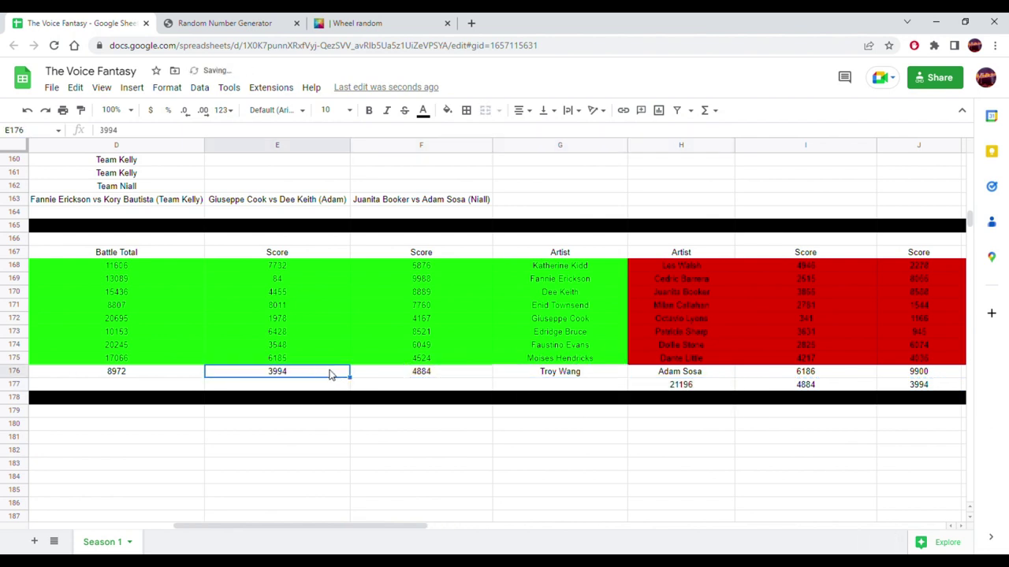
{"action": "left_click", "coordinate": [659, 386]}
{"action": "left_click_drag", "start_coordinate": [664, 386], "coordinate": [194, 376]}
{"action": "scroll", "coordinate": [291, 533], "scroll_direction": "left", "scroll_amount": 2}
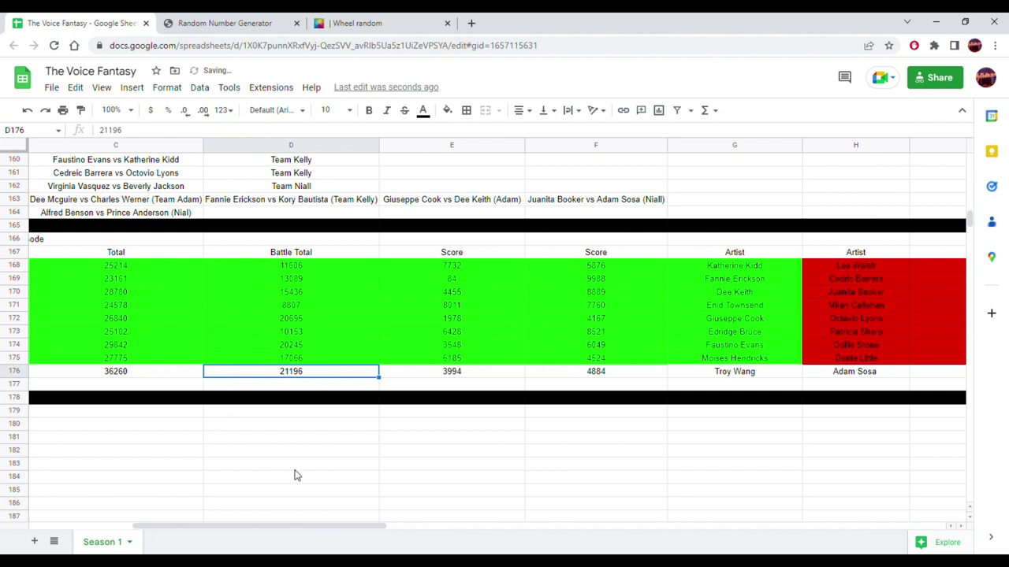
- Extend the total formula from C175 to C176, giving 30074, and clear its fill
{"action": "left_click", "coordinate": [190, 363]}
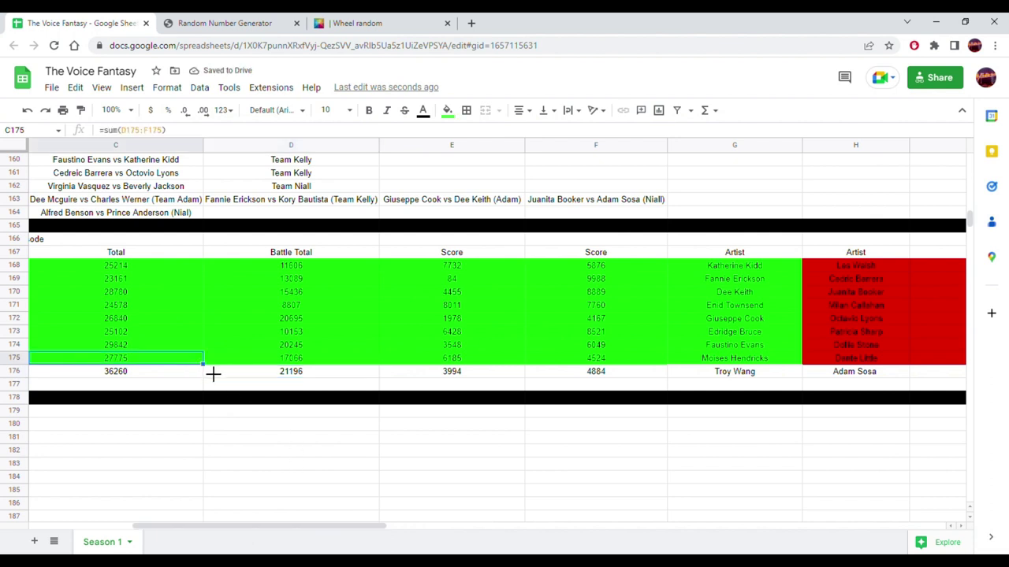
{"action": "left_click_drag", "start_coordinate": [204, 365], "coordinate": [196, 375]}
{"action": "left_click", "coordinate": [244, 438]}
{"action": "left_click", "coordinate": [167, 379]}
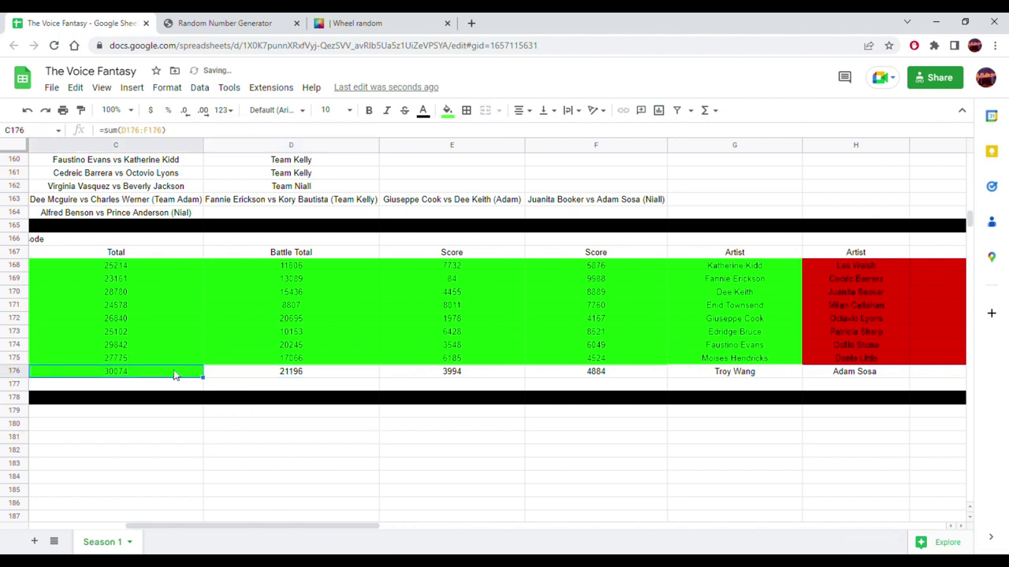
{"action": "left_click", "coordinate": [446, 110]}
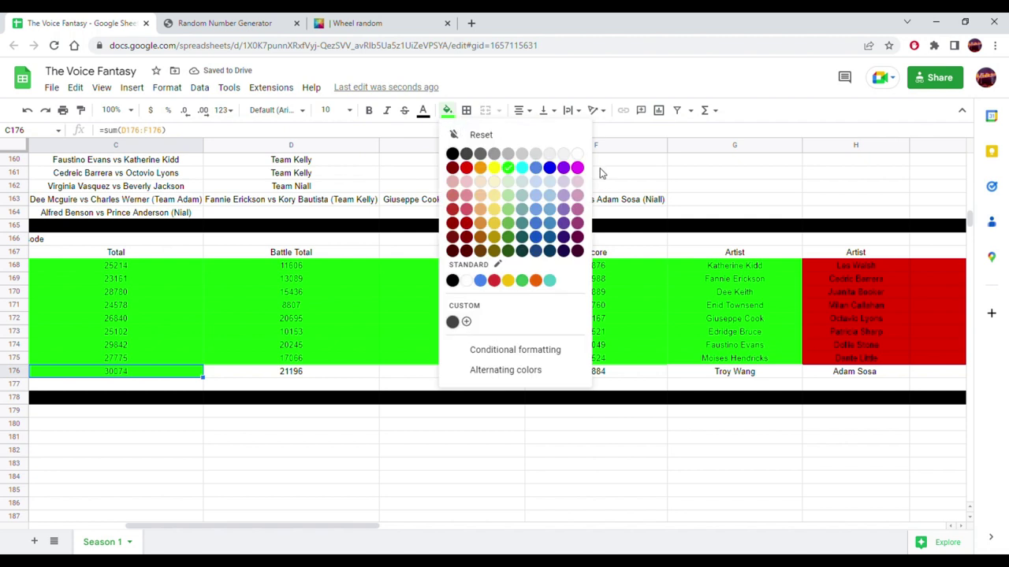
{"action": "left_click", "coordinate": [578, 153]}
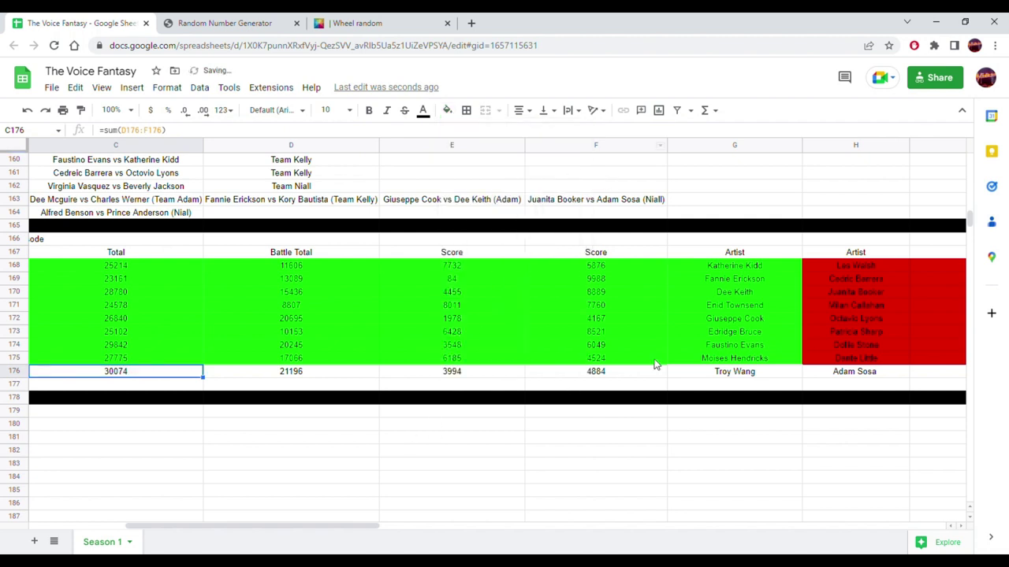
{"action": "left_click", "coordinate": [719, 372]}
{"action": "left_click", "coordinate": [157, 372], "text": "shift"}
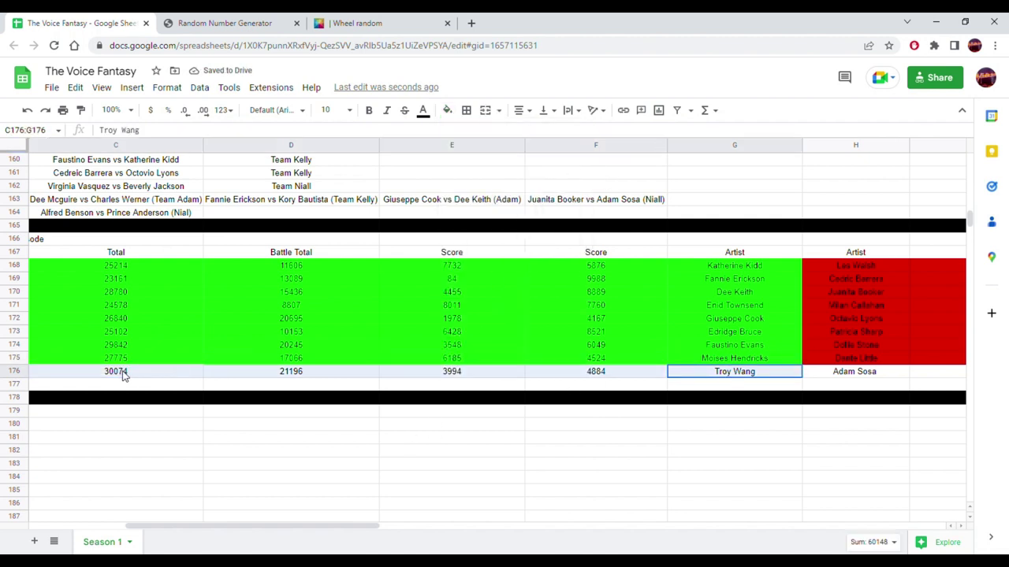
{"action": "left_click", "coordinate": [447, 110]}
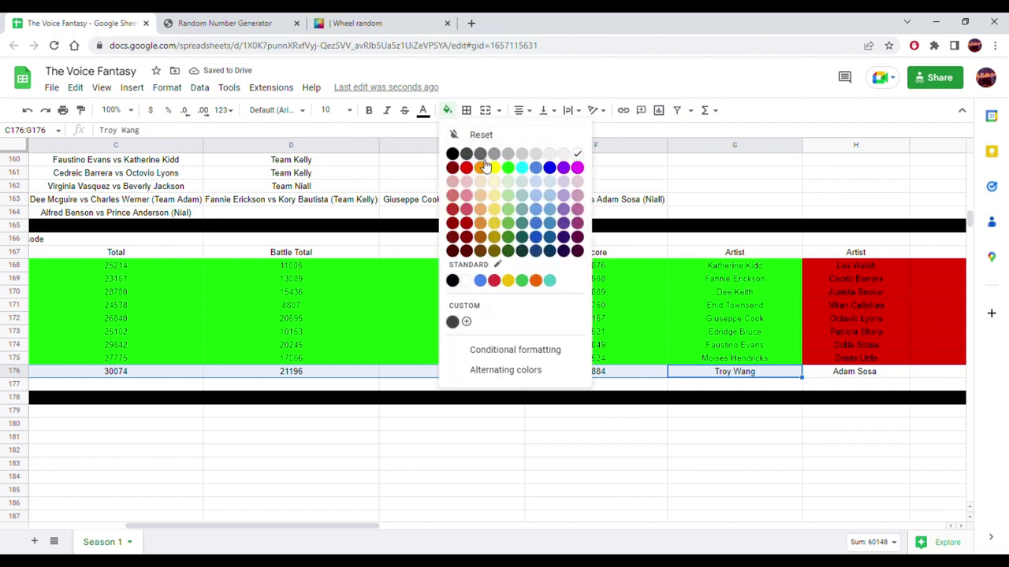
{"action": "left_click", "coordinate": [509, 167]}
{"action": "left_click_drag", "start_coordinate": [367, 526], "coordinate": [550, 527]}
{"action": "left_click", "coordinate": [622, 346]}
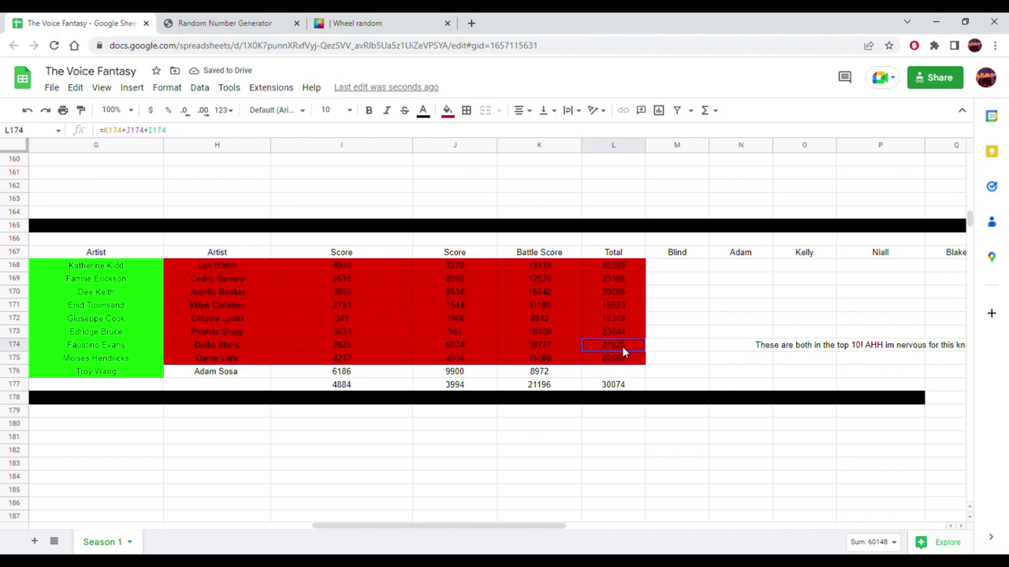
{"action": "left_click", "coordinate": [624, 288]}
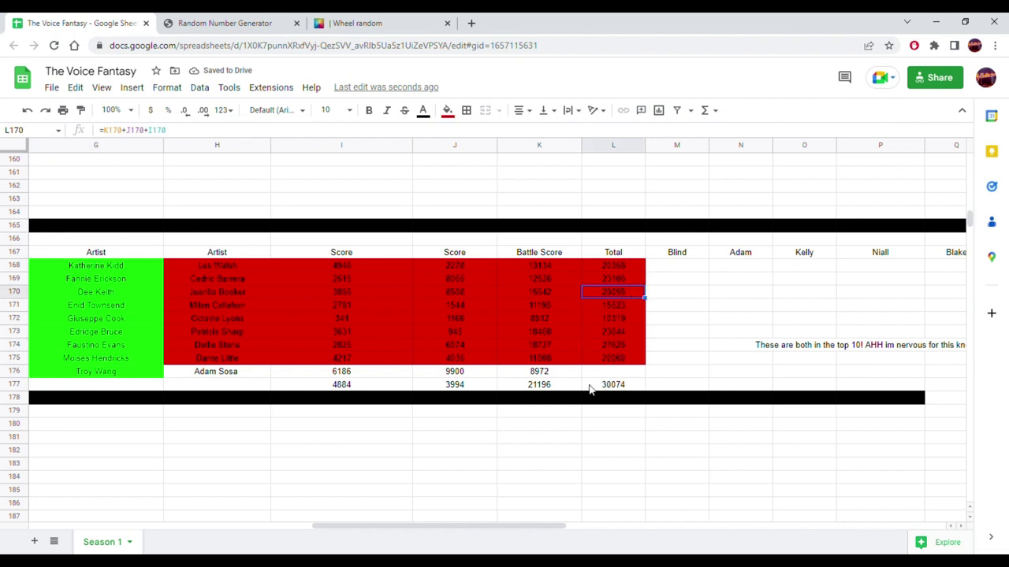
{"action": "left_click_drag", "start_coordinate": [250, 379], "coordinate": [509, 383]}
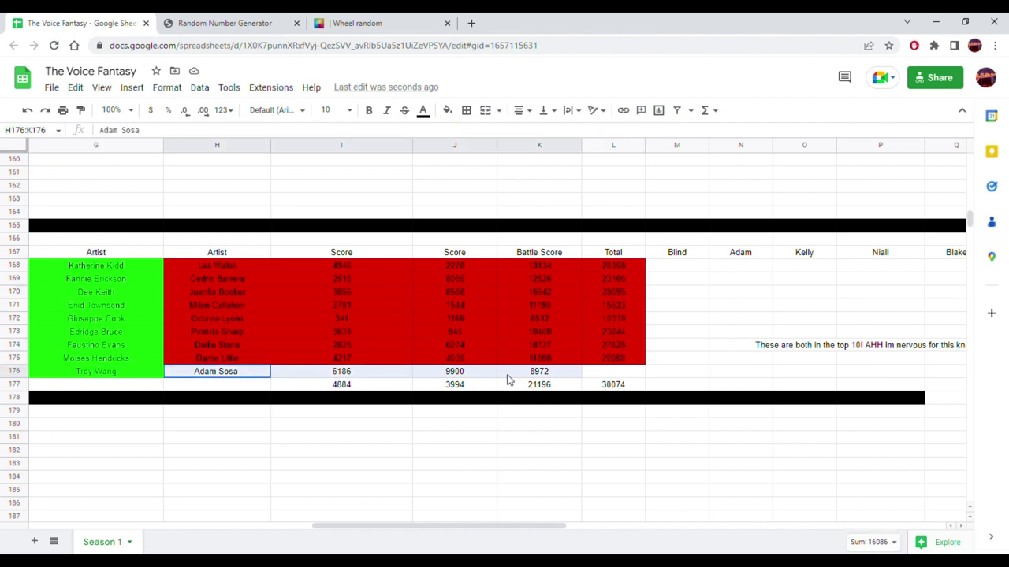
{"action": "left_click", "coordinate": [447, 110]}
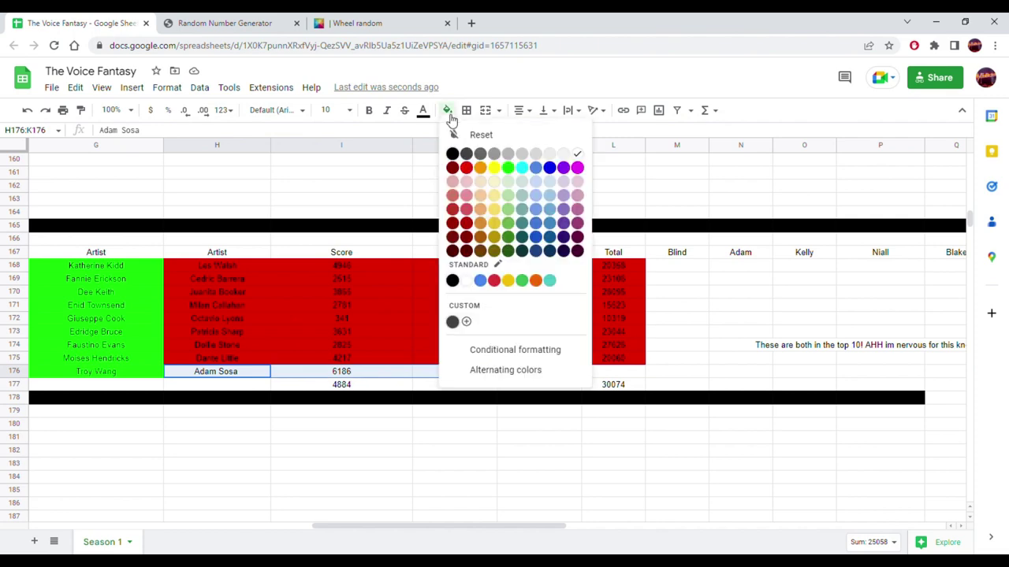
{"action": "left_click", "coordinate": [466, 168]}
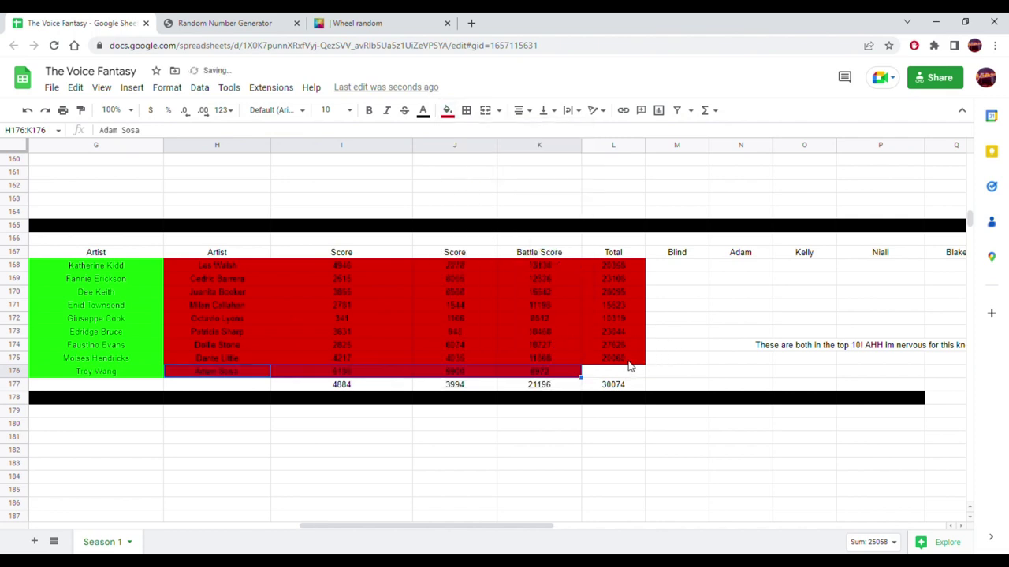
- Copy the red total formula from L175 down to L176
{"action": "left_click", "coordinate": [635, 360]}
{"action": "left_click_drag", "start_coordinate": [655, 374], "coordinate": [648, 375]}
{"action": "left_click", "coordinate": [670, 347]}
- Clear the leftover values in I177:M177
{"action": "left_click", "coordinate": [658, 388]}
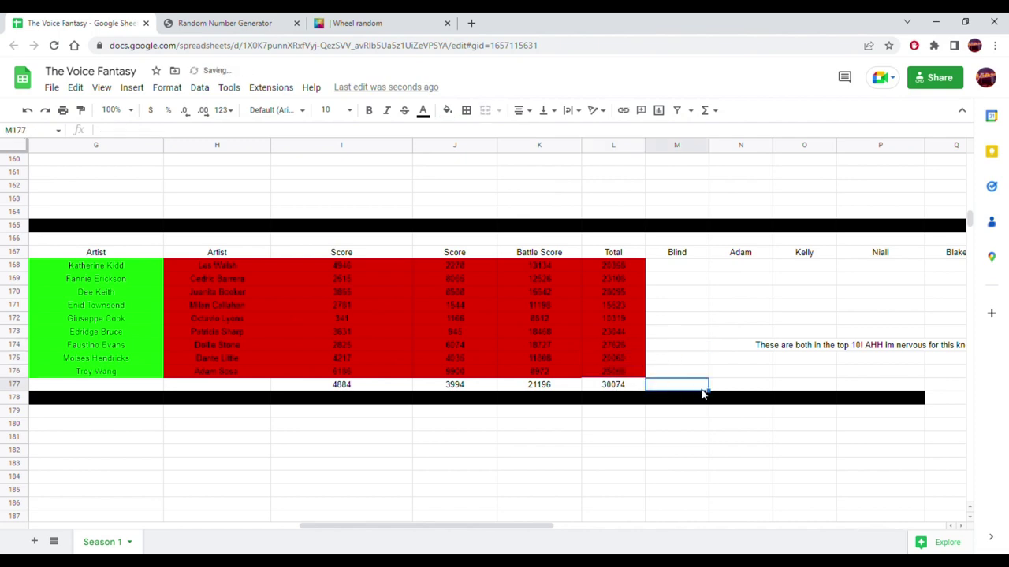
{"action": "left_click_drag", "start_coordinate": [676, 385], "coordinate": [322, 387]}
{"action": "key", "text": "Delete"}
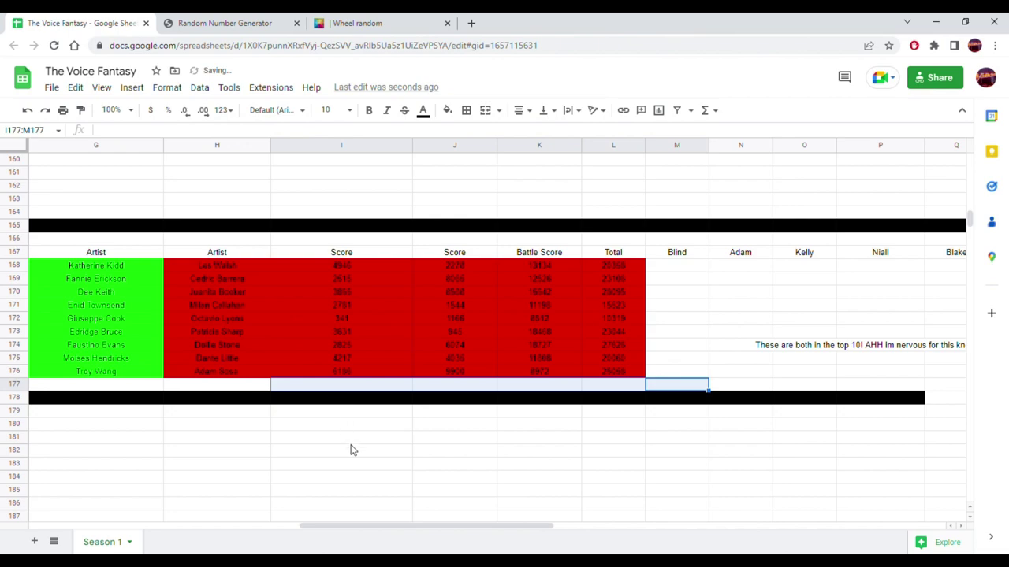
{"action": "left_click_drag", "start_coordinate": [392, 526], "coordinate": [309, 526]}
{"action": "scroll", "coordinate": [329, 461], "scroll_direction": "up", "scroll_amount": 6}
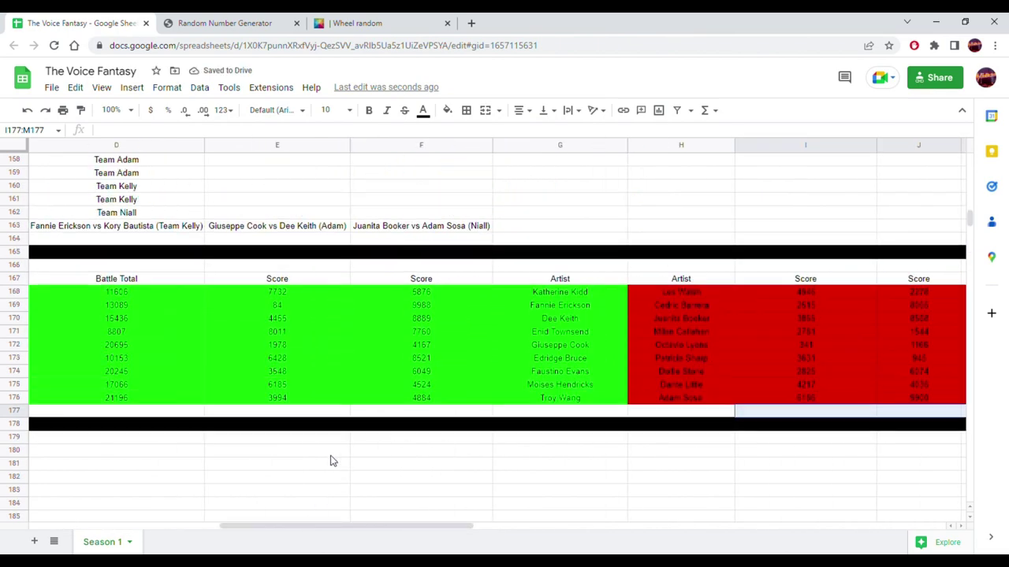
{"action": "scroll", "coordinate": [325, 455], "scroll_direction": "up", "scroll_amount": 15}
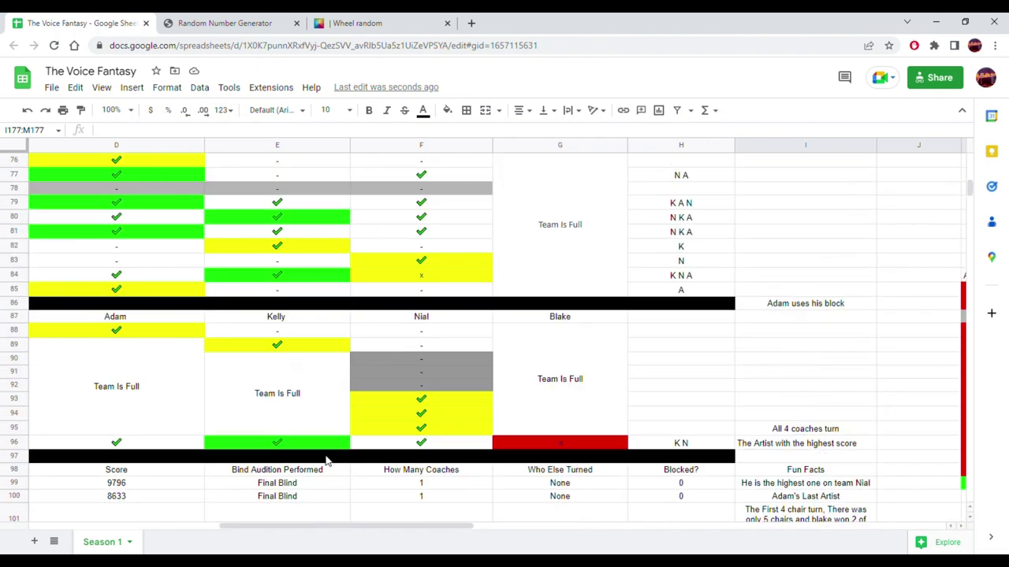
{"action": "scroll", "coordinate": [325, 461], "scroll_direction": "up", "scroll_amount": 8}
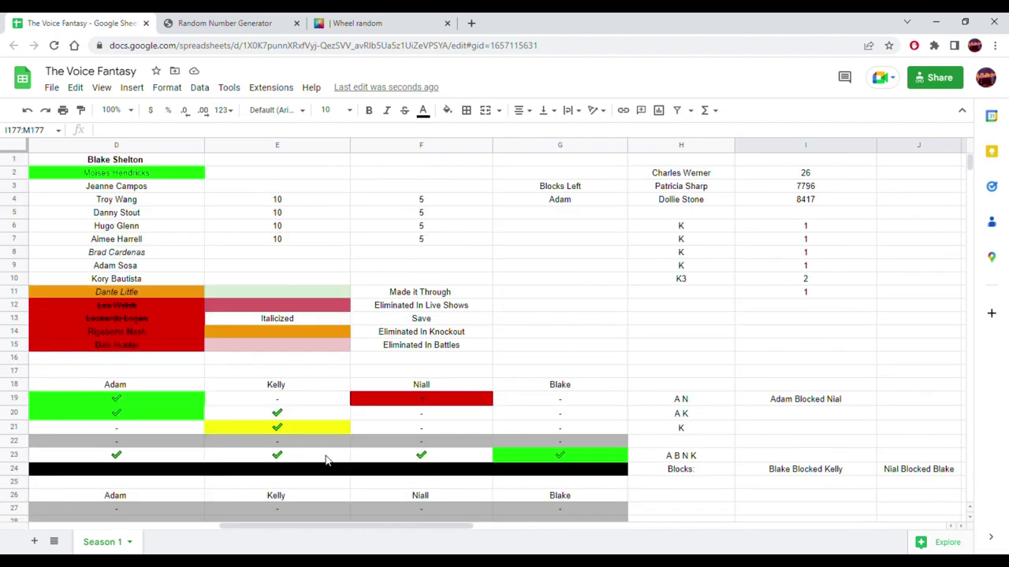
{"action": "left_click_drag", "start_coordinate": [349, 527], "coordinate": [152, 512]}
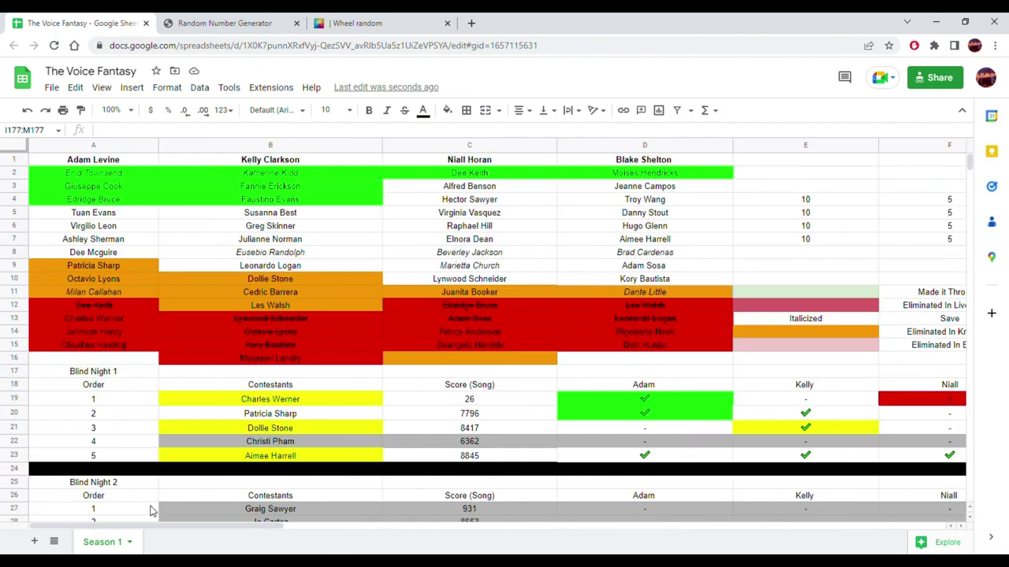
{"action": "left_click", "coordinate": [637, 204]}
{"action": "left_click", "coordinate": [447, 110]}
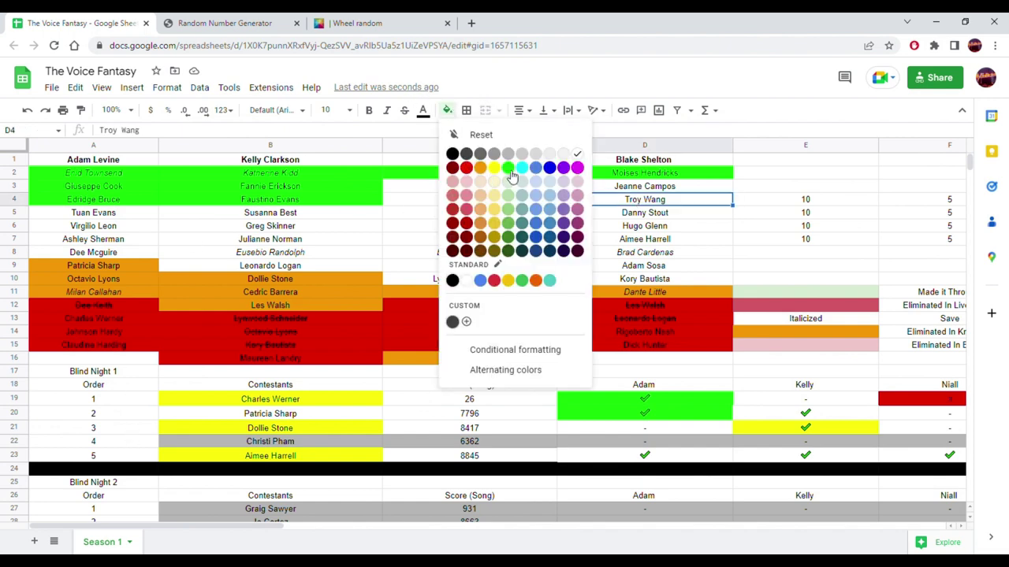
{"action": "left_click", "coordinate": [508, 168]}
{"action": "left_click_drag", "start_coordinate": [697, 202], "coordinate": [788, 186]}
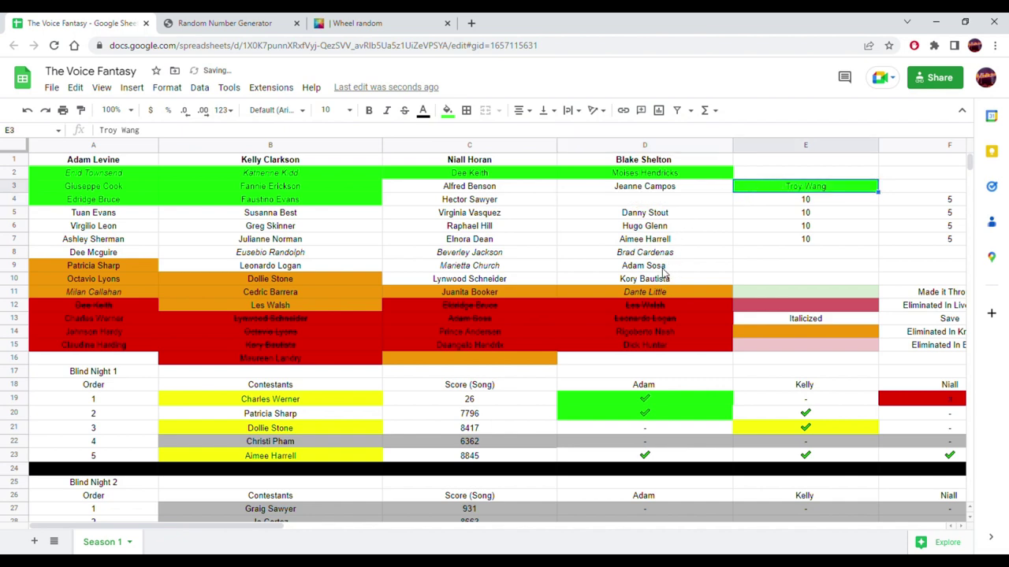
{"action": "left_click", "coordinate": [663, 189]}
{"action": "left_click_drag", "start_coordinate": [668, 186], "coordinate": [660, 200]}
{"action": "left_click", "coordinate": [778, 188]}
{"action": "left_click_drag", "start_coordinate": [778, 186], "coordinate": [692, 187]}
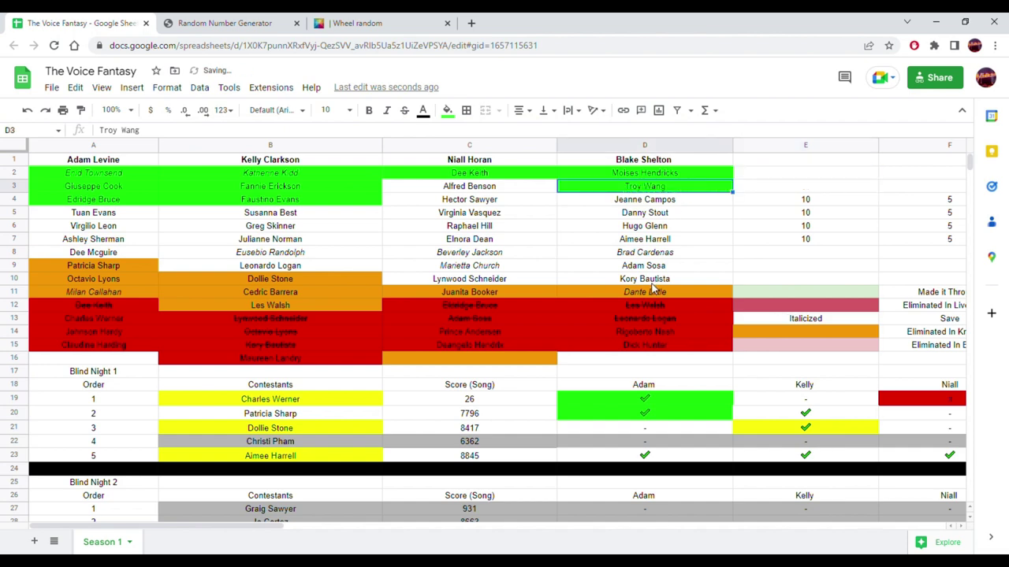
{"action": "left_click", "coordinate": [659, 268]}
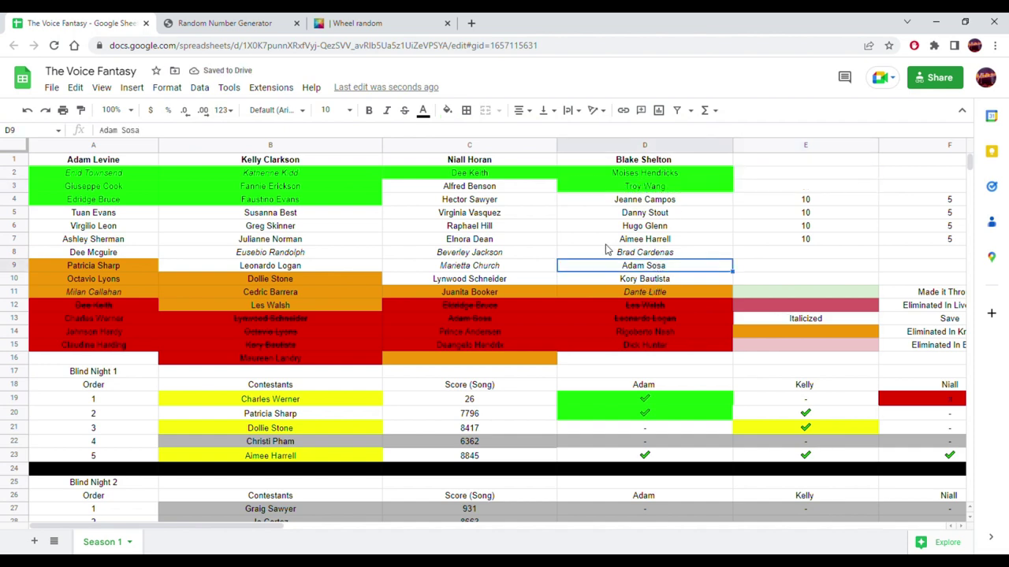
{"action": "left_click", "coordinate": [446, 110]}
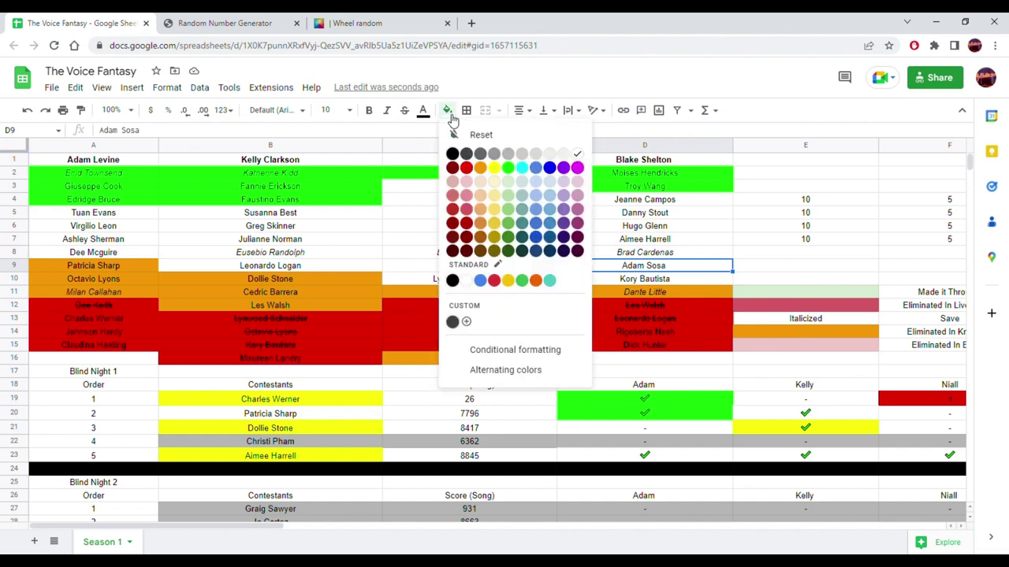
{"action": "left_click", "coordinate": [480, 167]}
{"action": "left_click", "coordinate": [93, 268]}
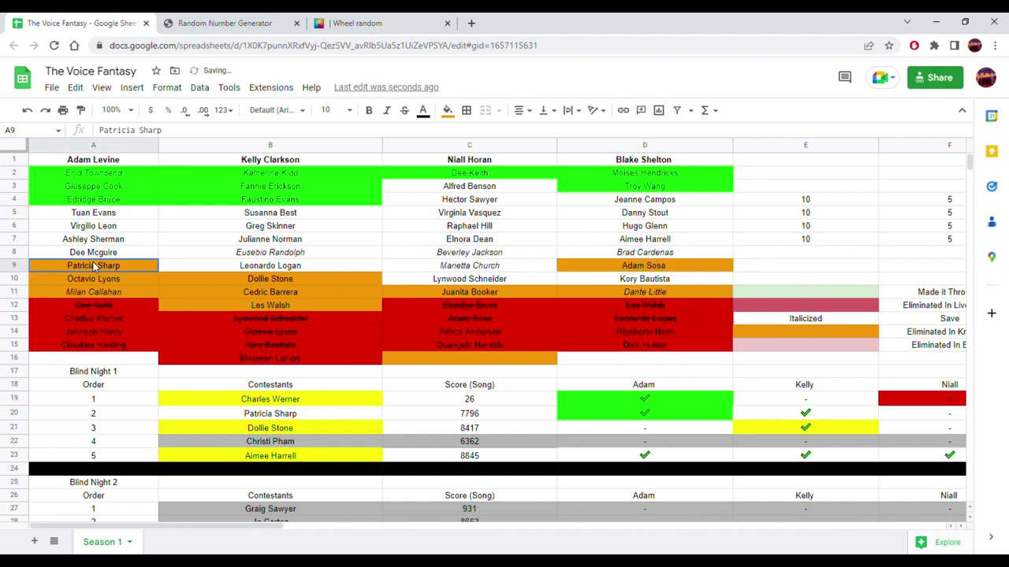
{"action": "left_click", "coordinate": [93, 281]}
{"action": "left_click", "coordinate": [97, 290]}
{"action": "left_click", "coordinate": [230, 277]}
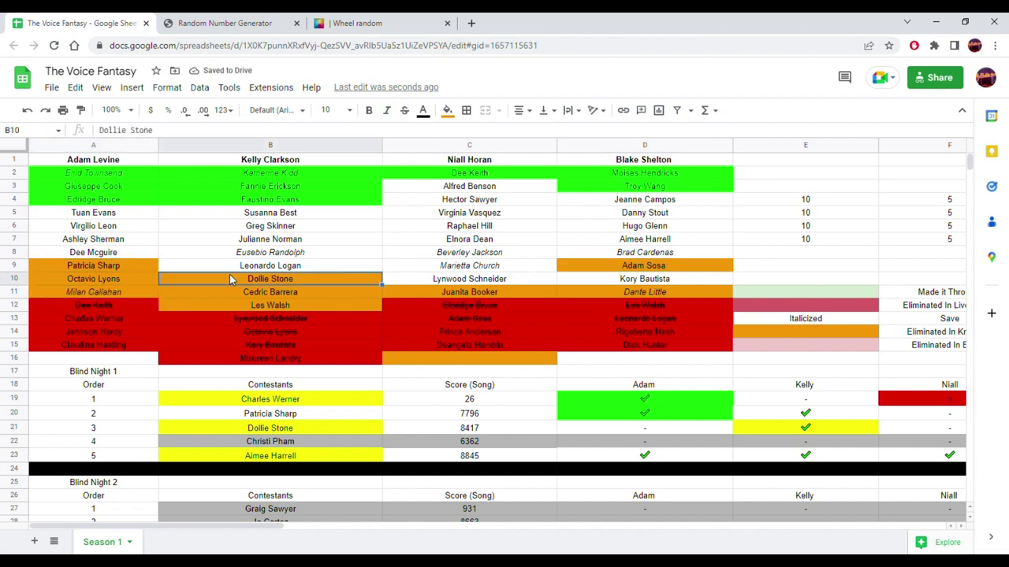
{"action": "left_click", "coordinate": [453, 293]}
{"action": "left_click", "coordinate": [613, 297]}
{"action": "left_click", "coordinate": [618, 266]}
{"action": "left_click_drag", "start_coordinate": [623, 267], "coordinate": [762, 268]}
{"action": "left_click", "coordinate": [684, 282]}
{"action": "left_click_drag", "start_coordinate": [689, 280], "coordinate": [687, 268]}
{"action": "left_click", "coordinate": [778, 269]}
{"action": "left_click_drag", "start_coordinate": [765, 271], "coordinate": [713, 281]}
{"action": "left_click", "coordinate": [763, 268]}
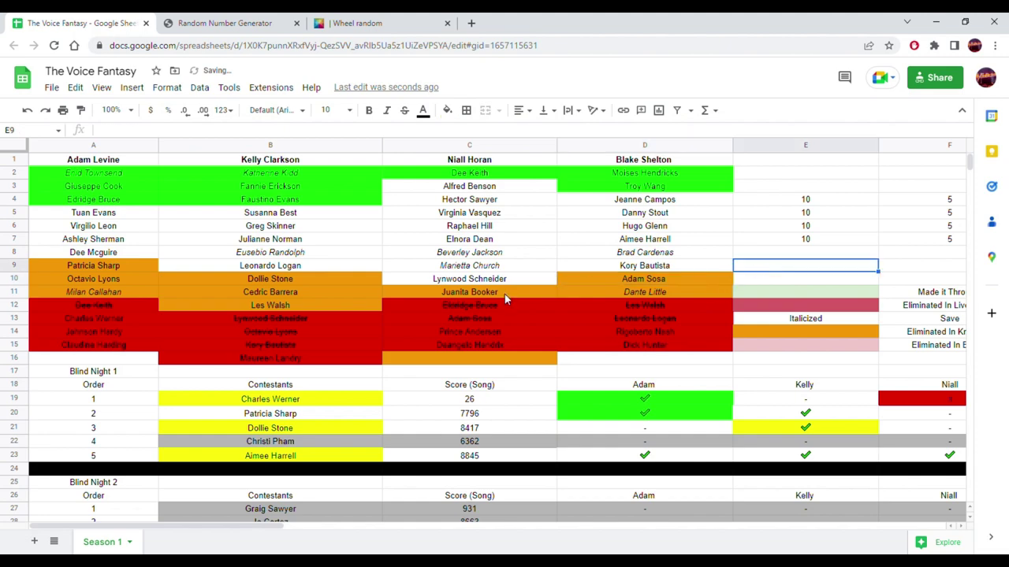
- Copy Niall Horan from B170 into B177 as knockout 10's coach
{"action": "scroll", "coordinate": [504, 295], "scroll_direction": "down", "scroll_amount": 2}
{"action": "scroll", "coordinate": [505, 302], "scroll_direction": "down", "scroll_amount": 20}
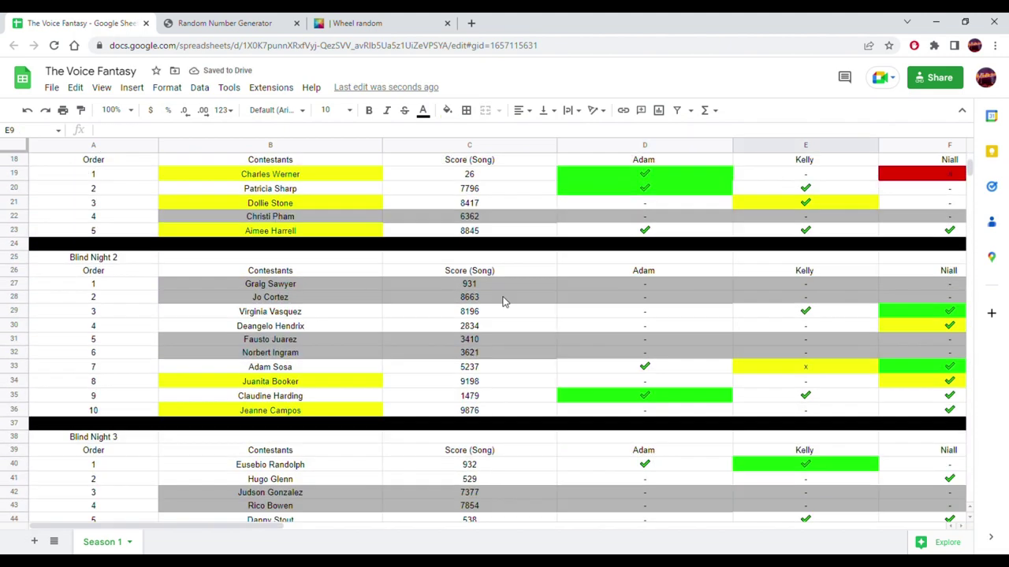
{"action": "scroll", "coordinate": [484, 304], "scroll_direction": "down", "scroll_amount": 14}
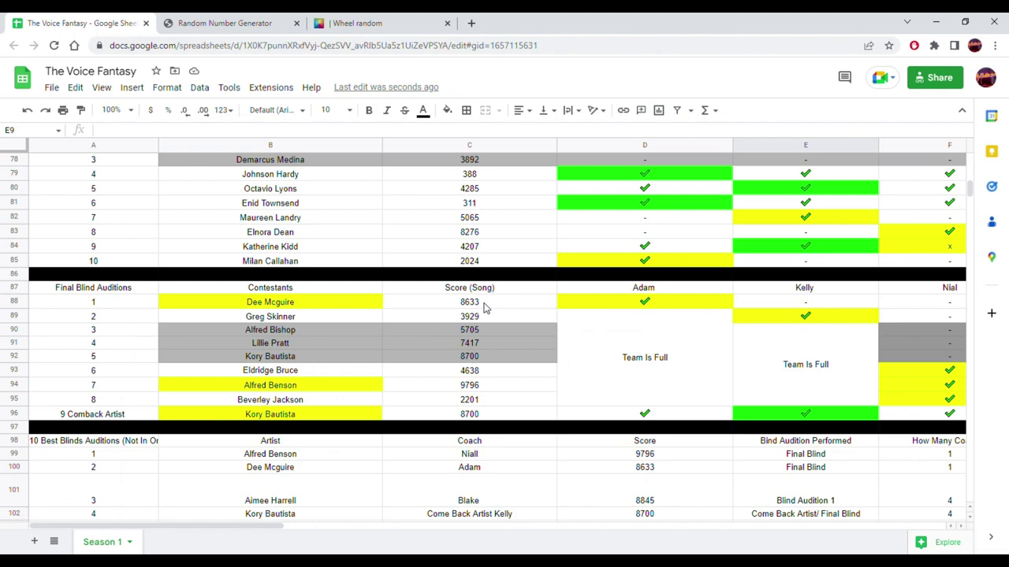
{"action": "scroll", "coordinate": [484, 296], "scroll_direction": "down", "scroll_amount": 13}
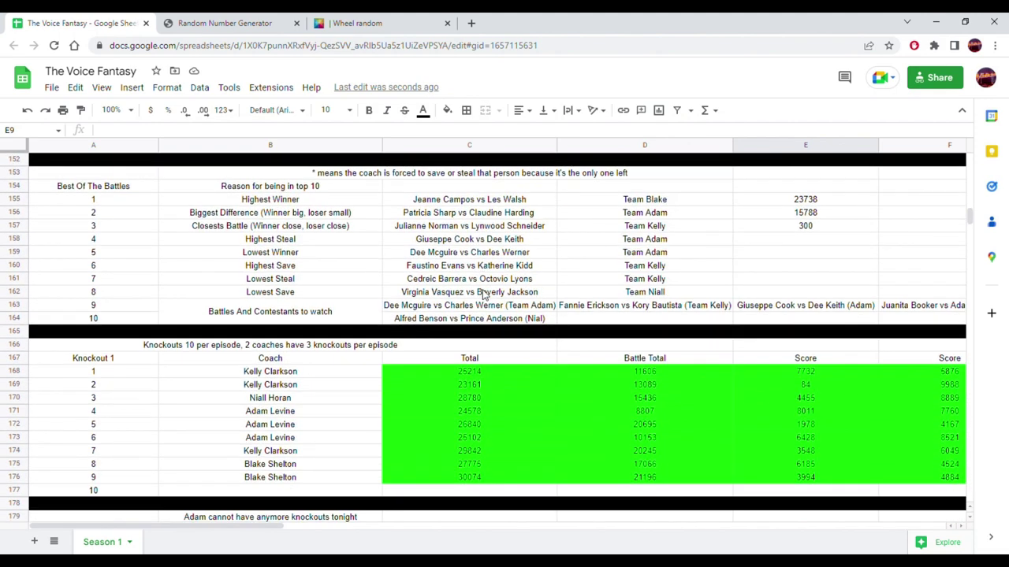
{"action": "scroll", "coordinate": [446, 312], "scroll_direction": "down", "scroll_amount": 2}
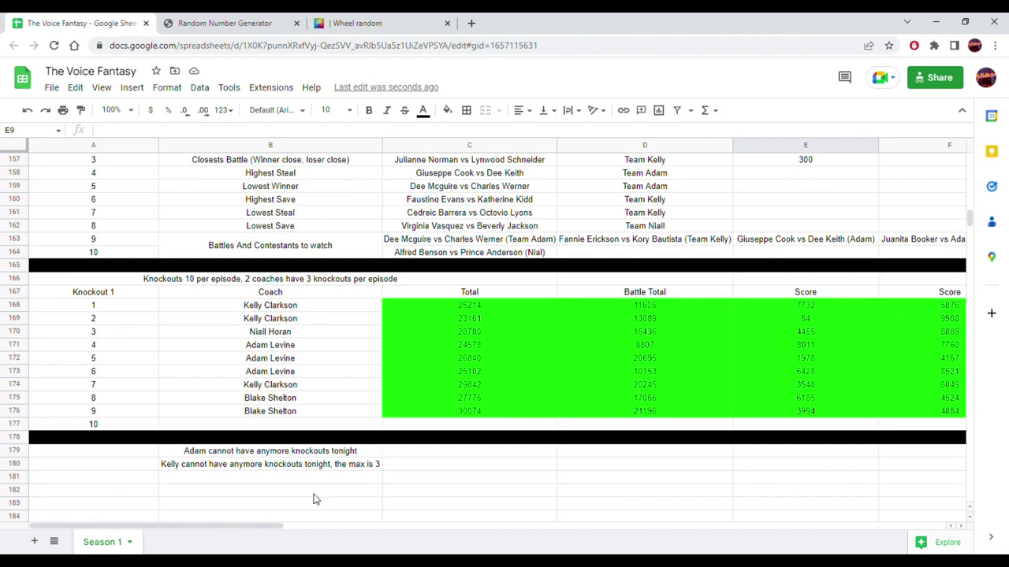
{"action": "mouse_move", "coordinate": [256, 527]}
{"action": "left_mouse_down"}
{"action": "mouse_move", "coordinate": [454, 533]}
{"action": "mouse_move", "coordinate": [272, 534]}
{"action": "left_mouse_up"}
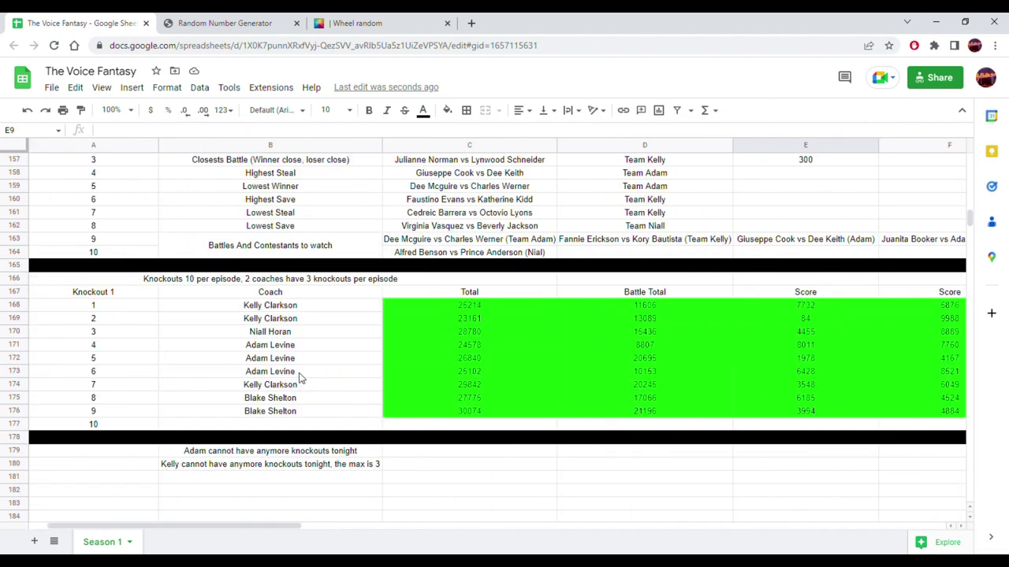
{"action": "left_click", "coordinate": [288, 336]}
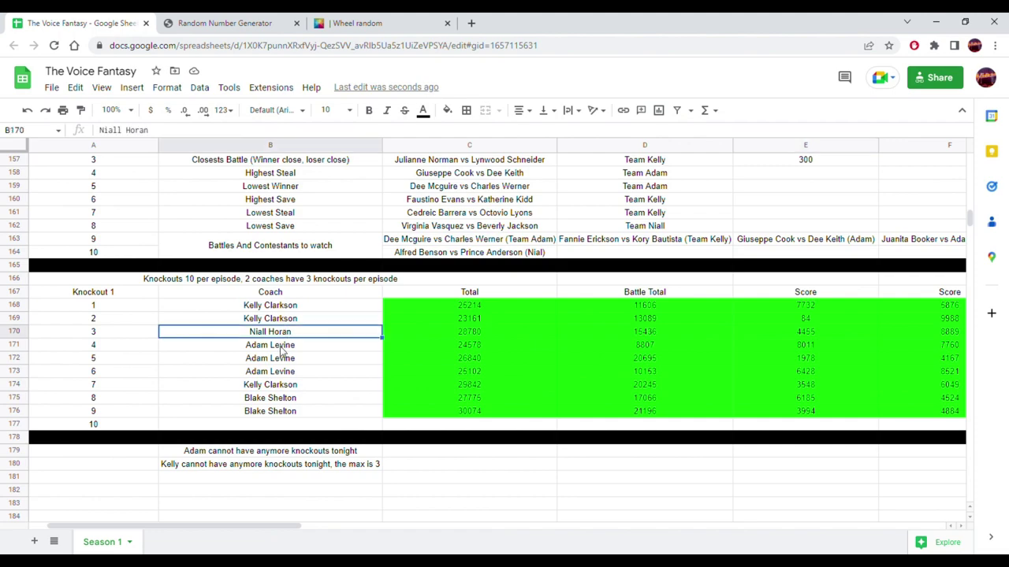
{"action": "left_click", "coordinate": [266, 426]}
{"action": "type", "text": "Niall Horan"}
- Select Niall Horan's eight contestant names in C3:C10
{"action": "scroll", "coordinate": [331, 370], "scroll_direction": "up", "scroll_amount": 15}
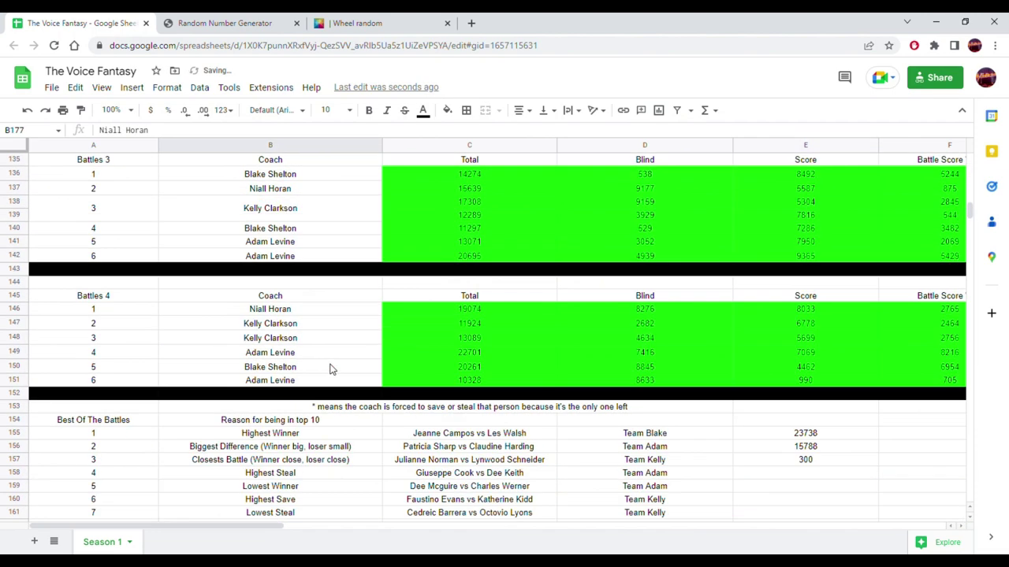
{"action": "scroll", "coordinate": [330, 370], "scroll_direction": "up", "scroll_amount": 20}
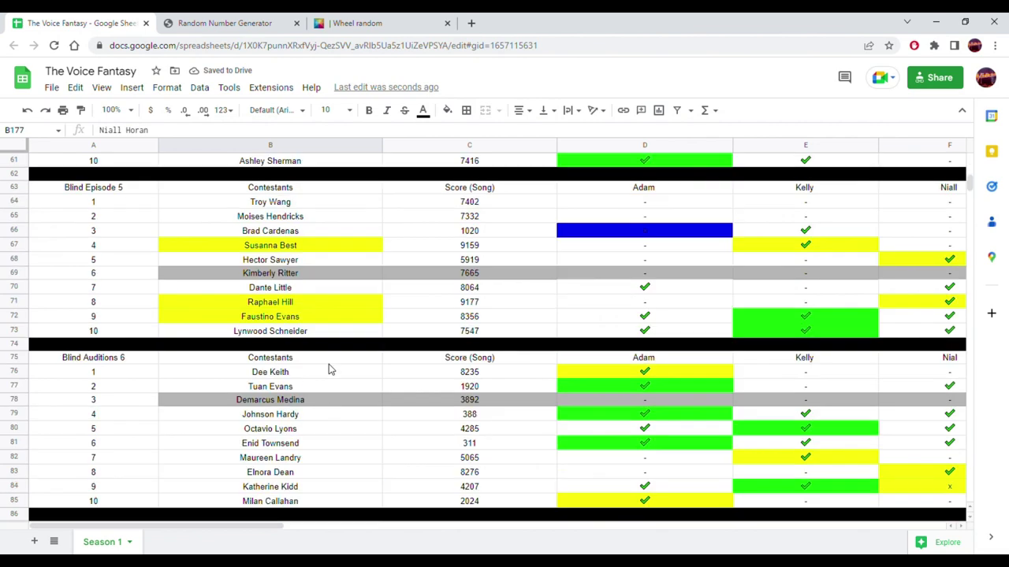
{"action": "scroll", "coordinate": [328, 369], "scroll_direction": "up", "scroll_amount": 5}
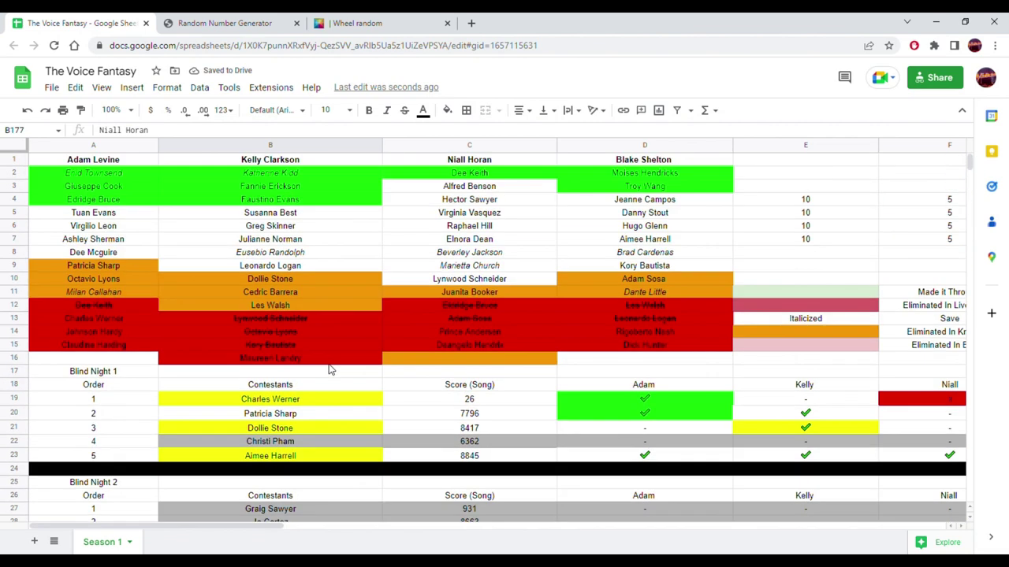
{"action": "left_click_drag", "start_coordinate": [488, 189], "coordinate": [475, 277]}
{"action": "key", "text": "ctrl+c"}
{"action": "left_click", "coordinate": [265, 22]}
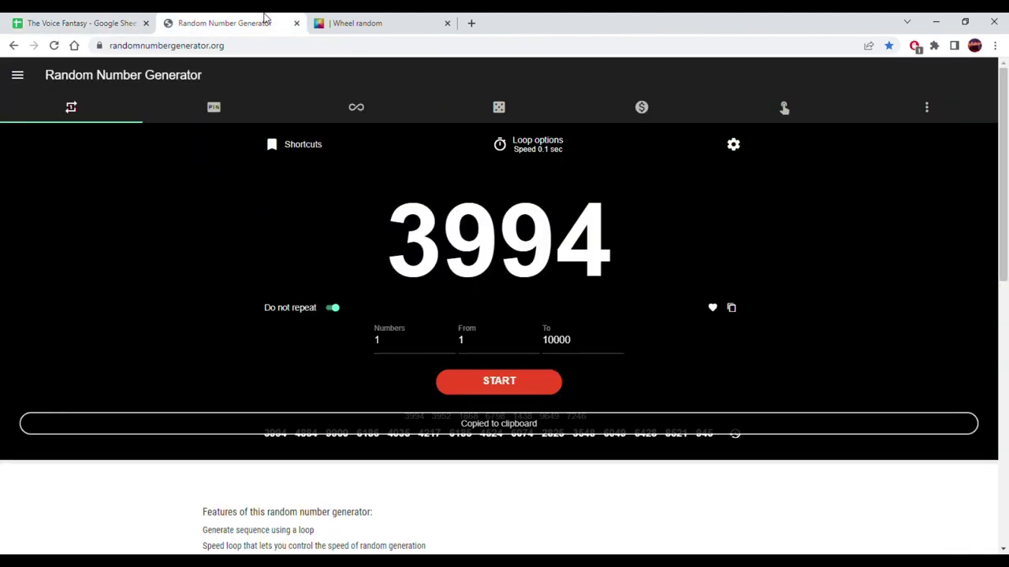
{"action": "left_click", "coordinate": [377, 19]}
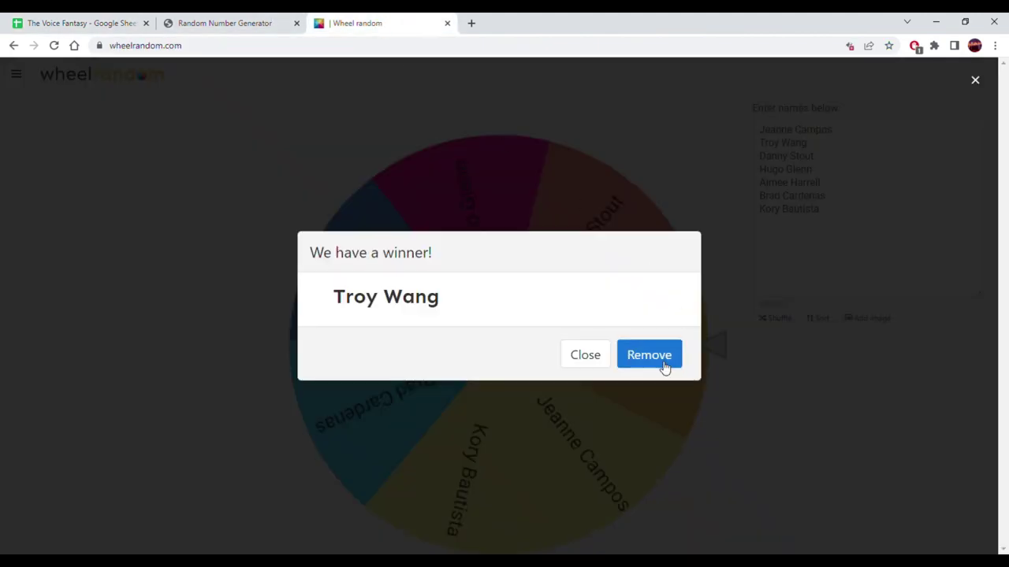
{"action": "left_click", "coordinate": [666, 364]}
{"action": "left_click", "coordinate": [844, 227]}
{"action": "key", "text": "ctrl+a"}
{"action": "key", "text": "ctrl+v"}
{"action": "left_click", "coordinate": [523, 342]}
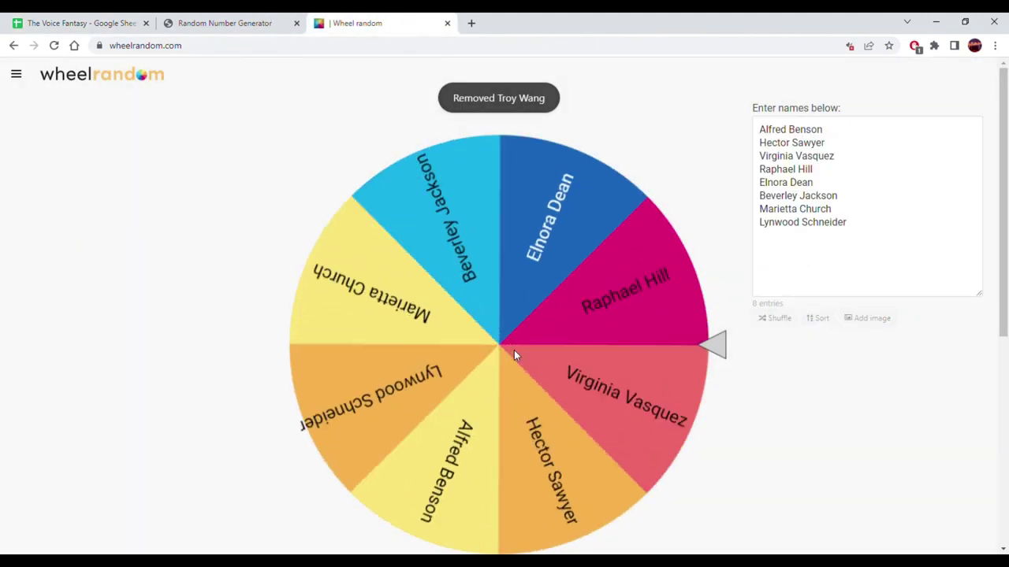
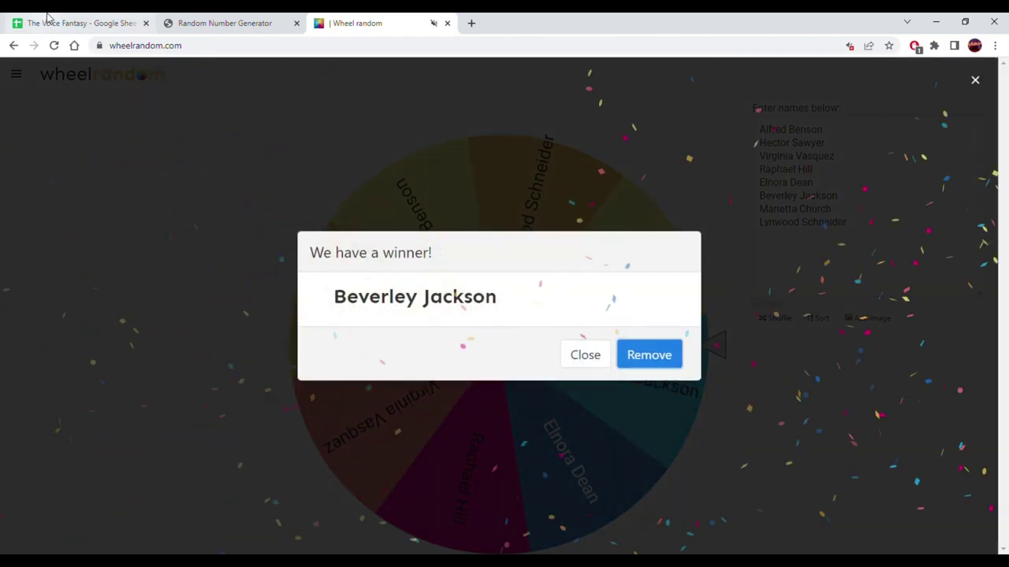
- Copy the contestant name in C8 into G177 and remove its italics
{"action": "left_click", "coordinate": [47, 17]}
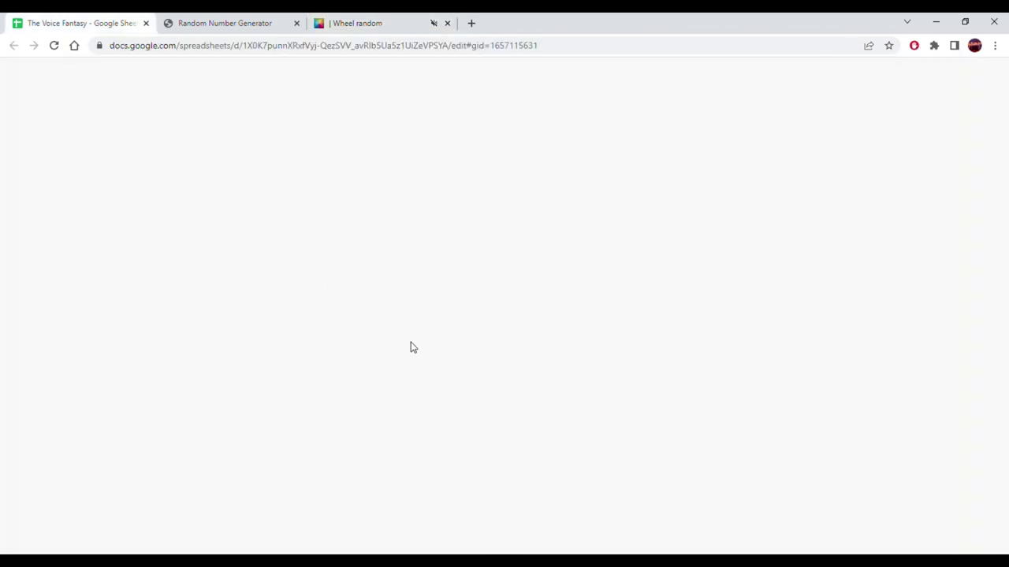
{"action": "left_click", "coordinate": [489, 252]}
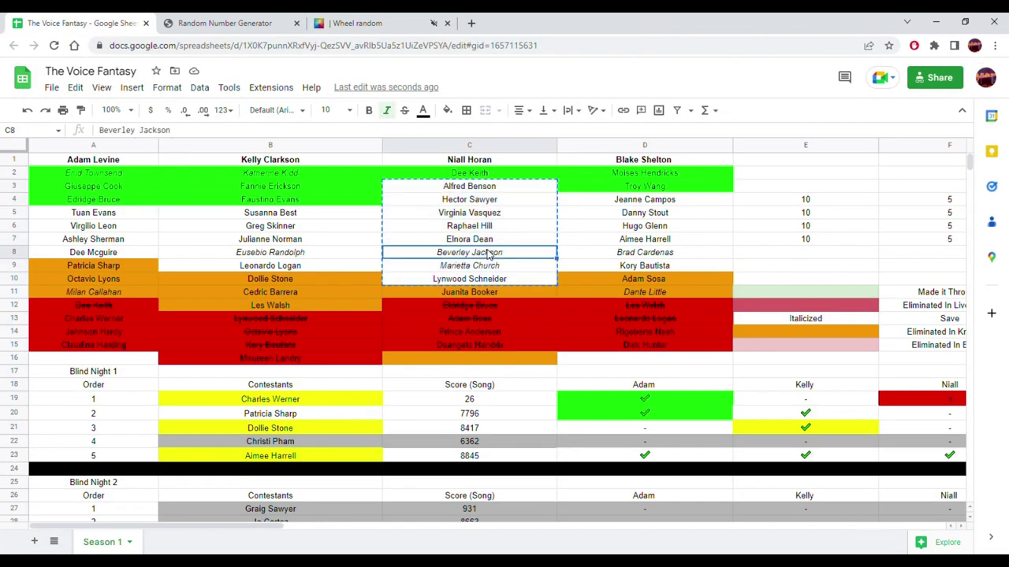
{"action": "scroll", "coordinate": [484, 302], "scroll_direction": "down", "scroll_amount": 20}
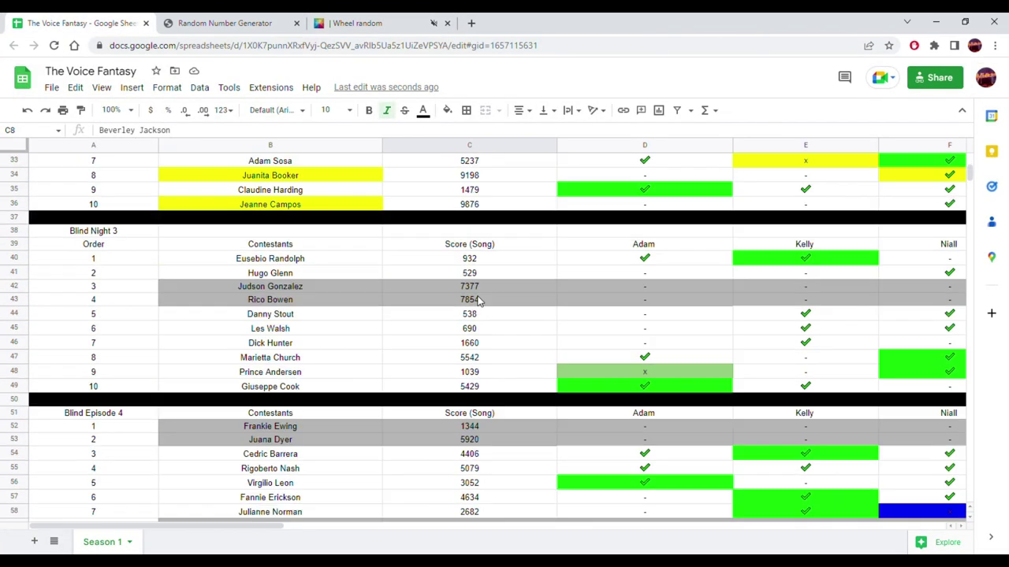
{"action": "scroll", "coordinate": [469, 304], "scroll_direction": "down", "scroll_amount": 15}
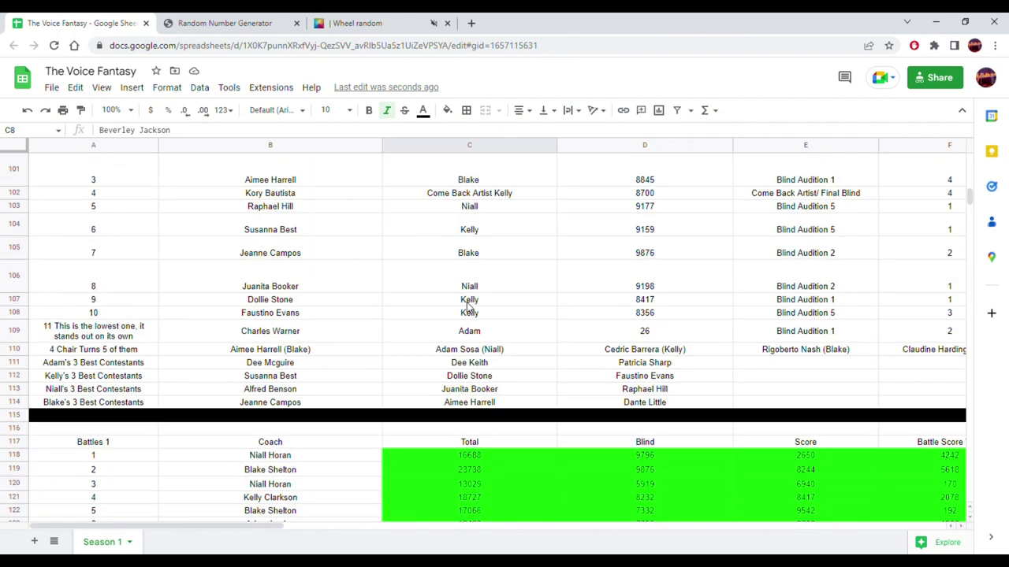
{"action": "scroll", "coordinate": [446, 319], "scroll_direction": "down", "scroll_amount": 7}
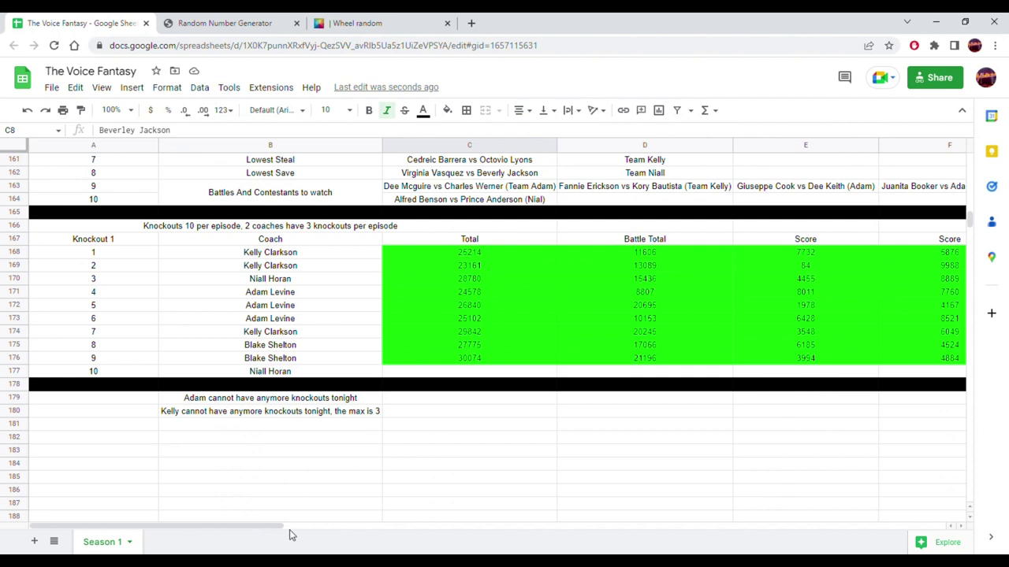
{"action": "left_click_drag", "start_coordinate": [280, 526], "coordinate": [489, 525]}
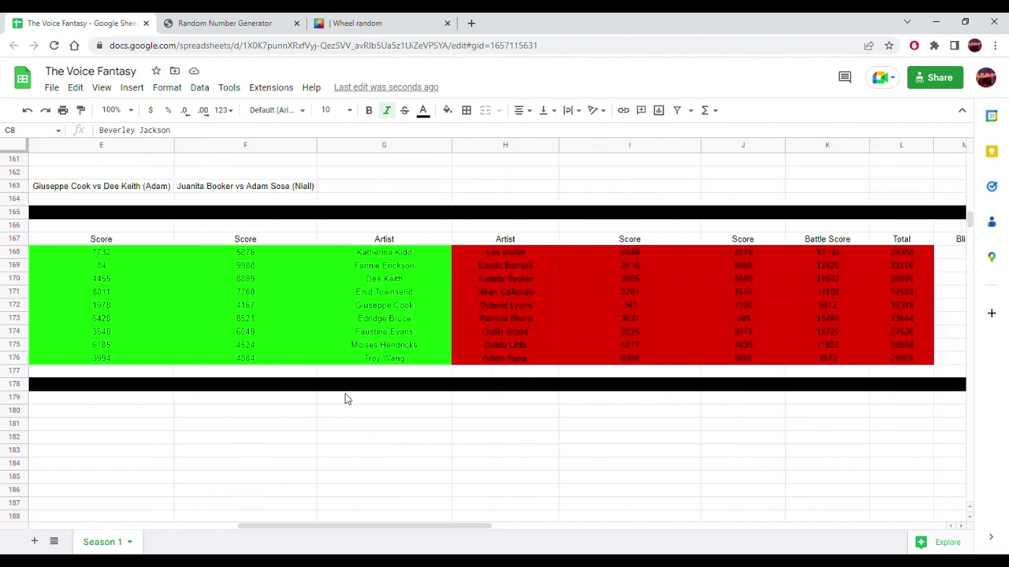
{"action": "left_click", "coordinate": [368, 371]}
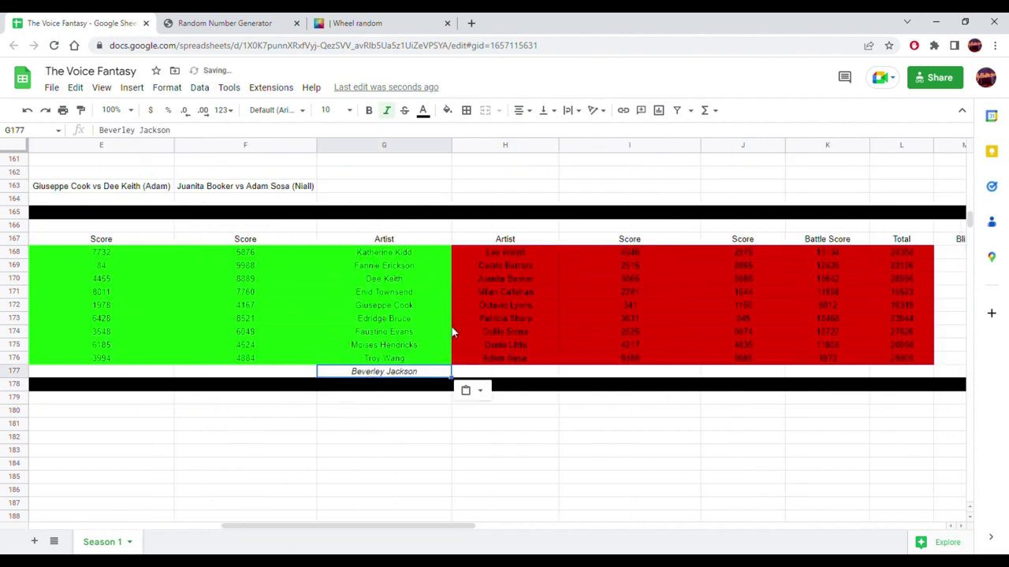
{"action": "left_click", "coordinate": [387, 110]}
{"action": "left_click", "coordinate": [541, 466]}
- Review the contestant's battle result in I130 alongside neighbouring battle entries
{"action": "scroll", "coordinate": [542, 468], "scroll_direction": "up", "scroll_amount": 8}
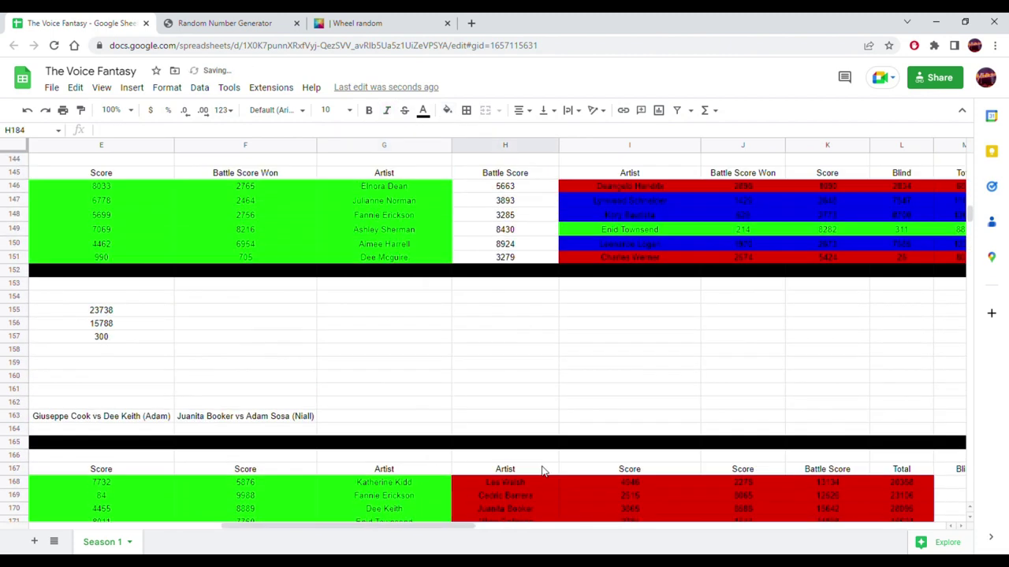
{"action": "scroll", "coordinate": [541, 472], "scroll_direction": "up", "scroll_amount": 2}
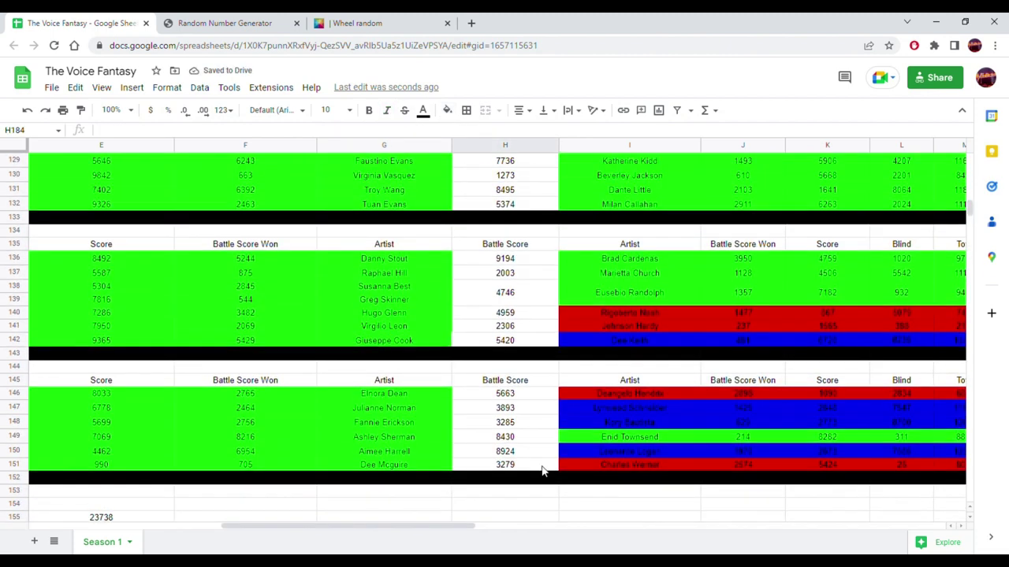
{"action": "scroll", "coordinate": [541, 471], "scroll_direction": "up", "scroll_amount": 4}
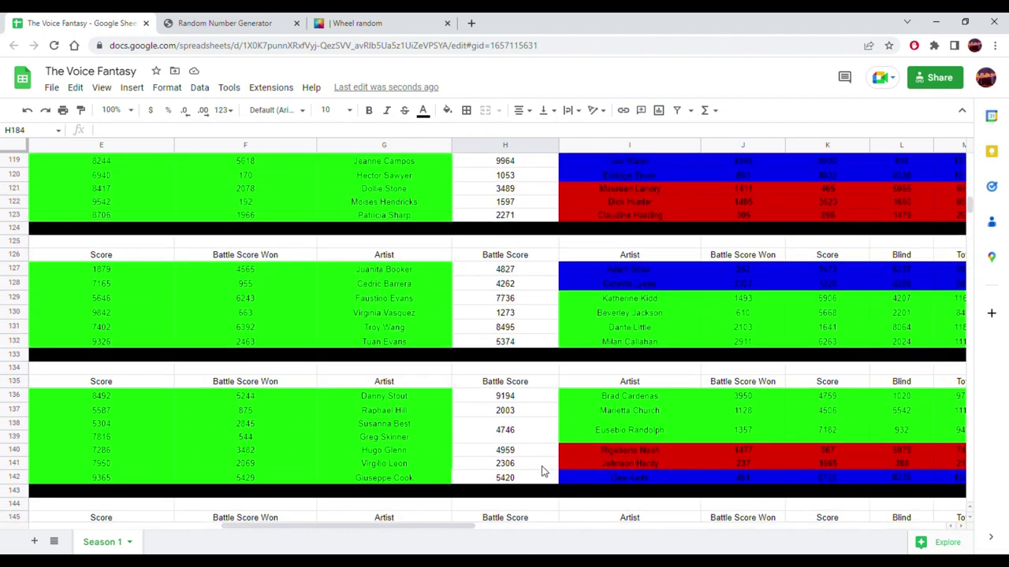
{"action": "scroll", "coordinate": [542, 470], "scroll_direction": "down", "scroll_amount": 3}
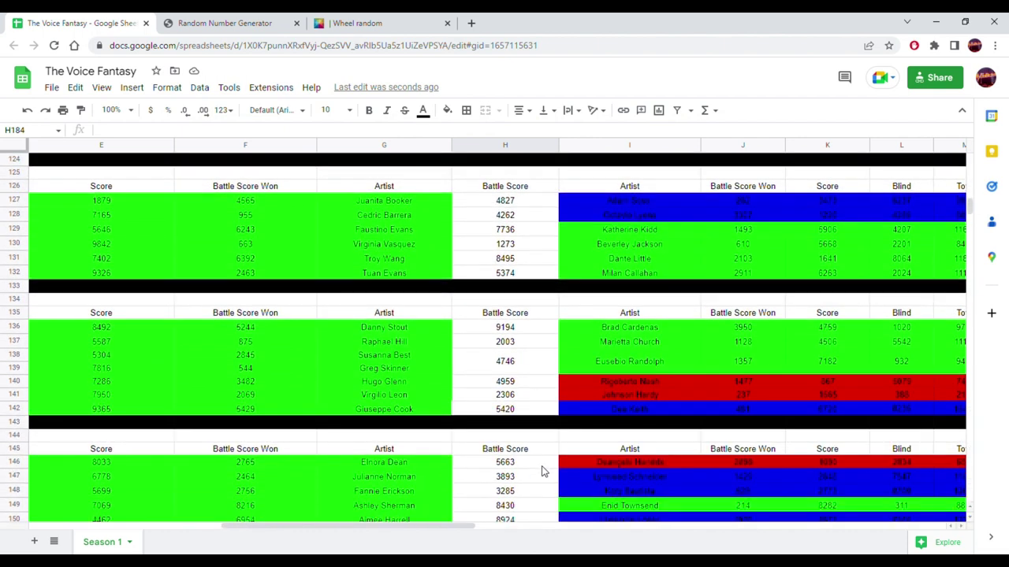
{"action": "scroll", "coordinate": [541, 472], "scroll_direction": "down", "scroll_amount": 1}
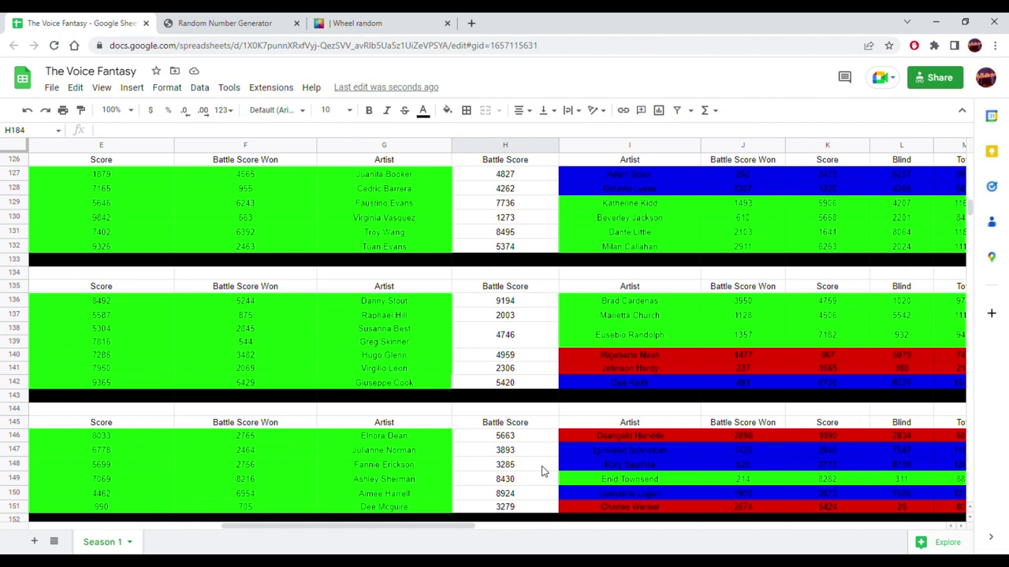
{"action": "left_click", "coordinate": [610, 336]}
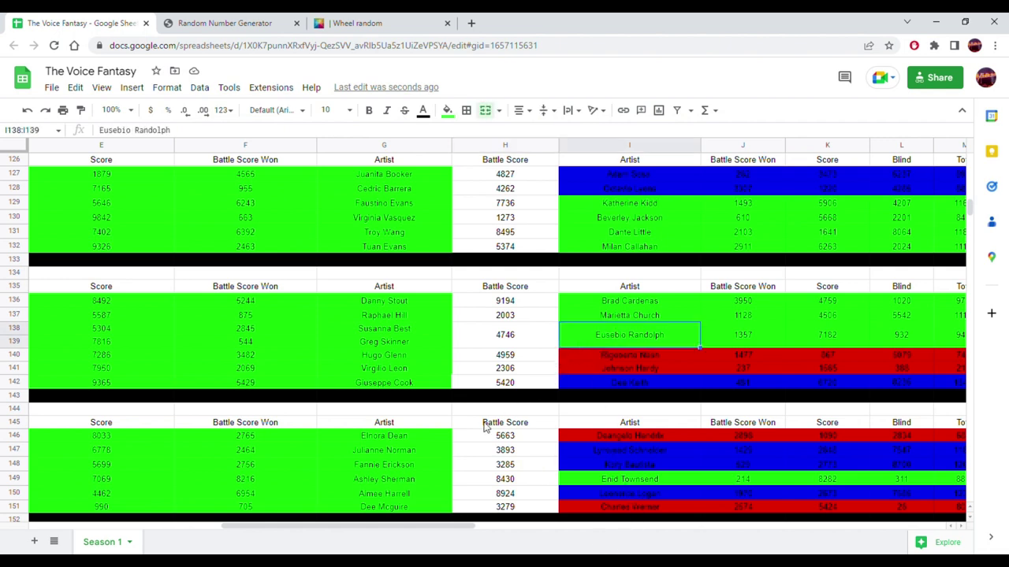
{"action": "left_click", "coordinate": [594, 511]}
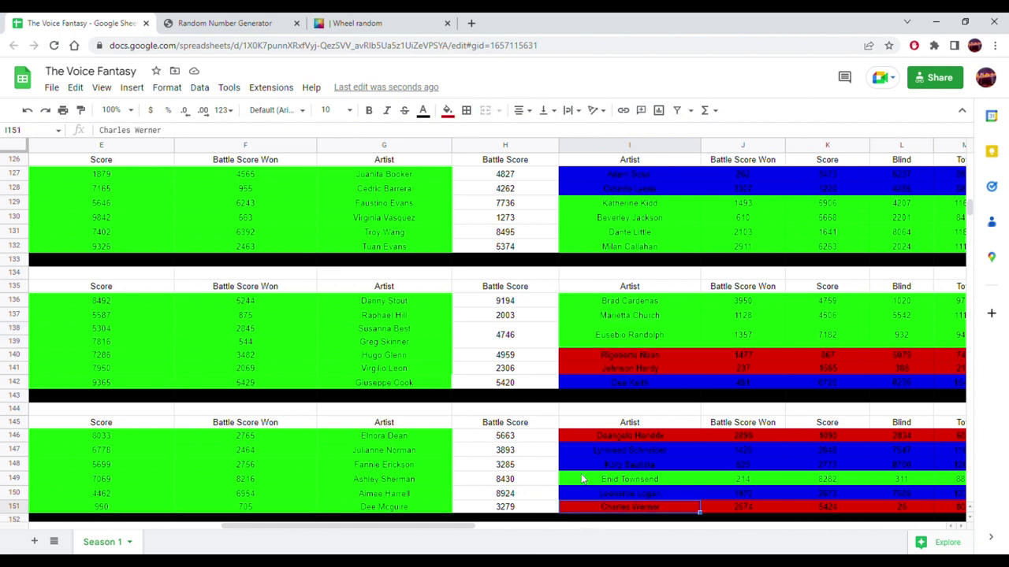
{"action": "left_click", "coordinate": [598, 446]}
{"action": "left_click", "coordinate": [606, 336]}
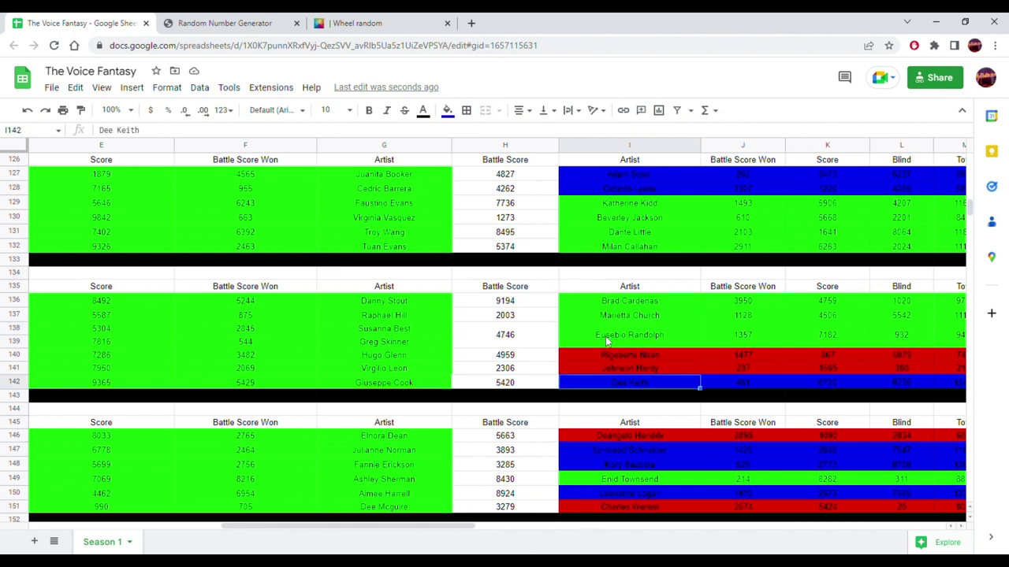
{"action": "left_click", "coordinate": [630, 219]}
{"action": "left_click", "coordinate": [417, 222]}
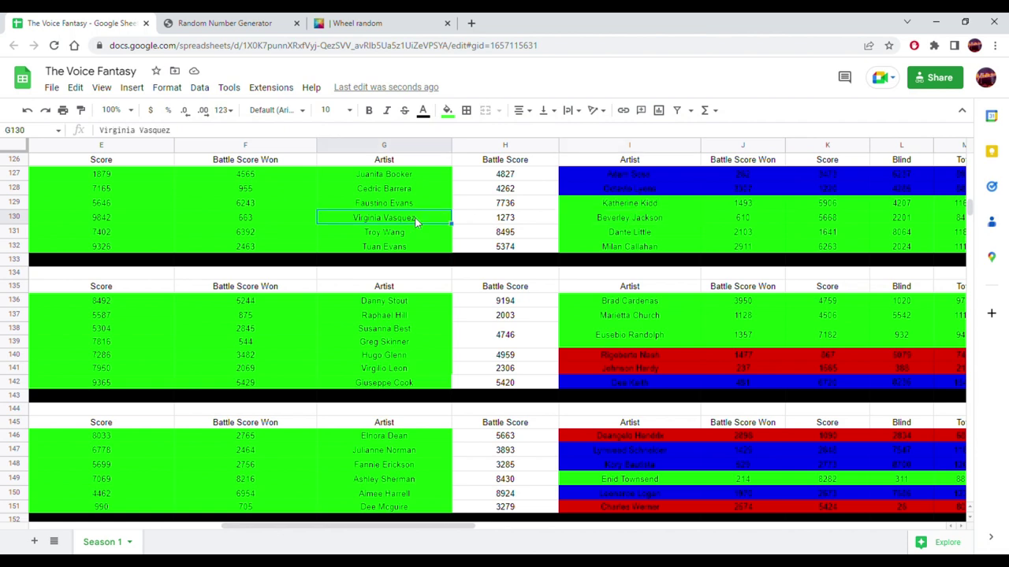
{"action": "left_click", "coordinate": [676, 212]}
{"action": "scroll", "coordinate": [662, 217], "scroll_direction": "right", "scroll_amount": 2}
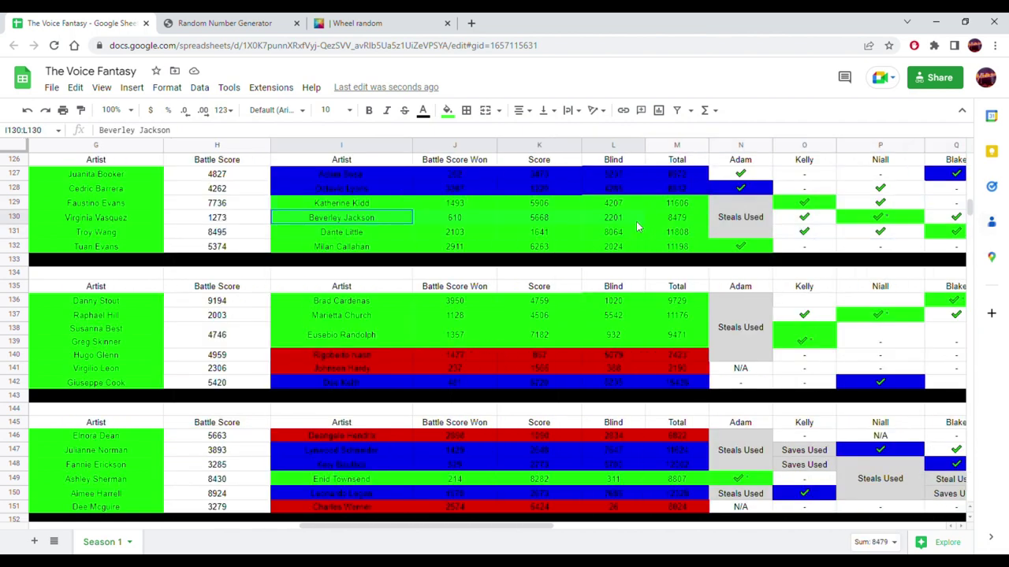
- Paste the battle total 8479 from M130 into D177 as a value only
{"action": "left_click", "coordinate": [658, 218]}
{"action": "scroll", "coordinate": [545, 300], "scroll_direction": "down", "scroll_amount": 6}
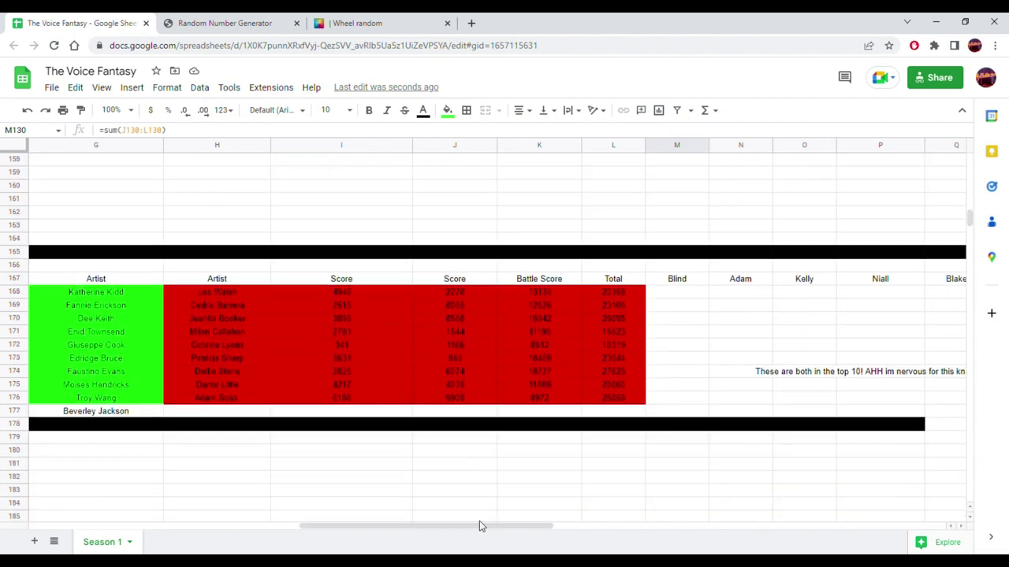
{"action": "left_click_drag", "start_coordinate": [482, 526], "coordinate": [338, 528]}
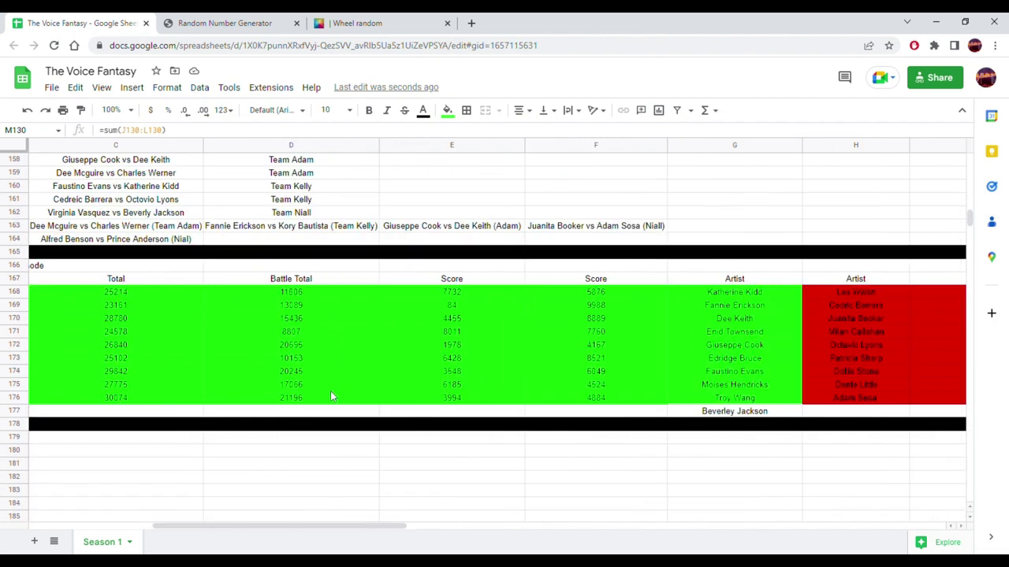
{"action": "left_click", "coordinate": [324, 418]}
{"action": "right_click", "coordinate": [325, 421]}
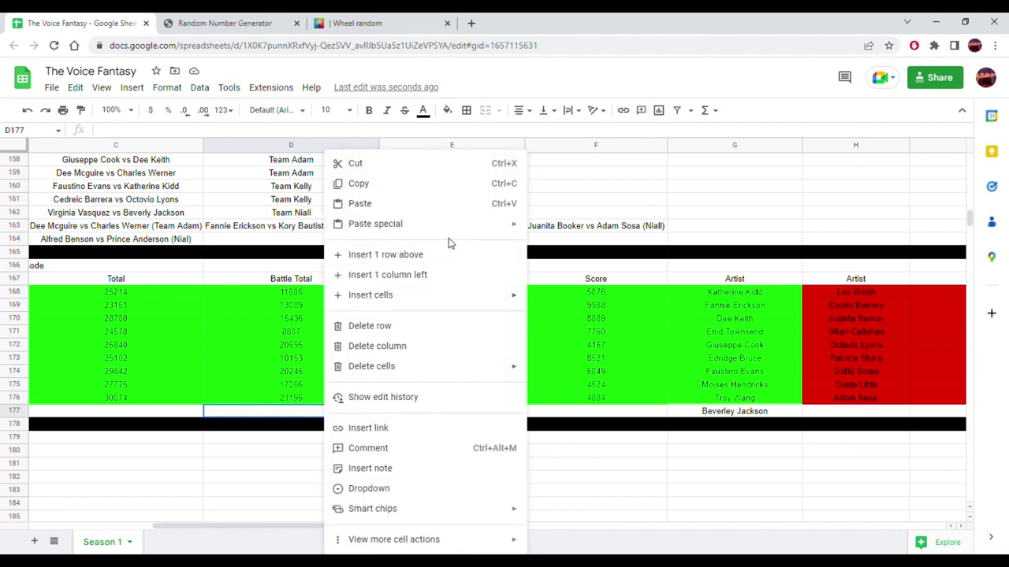
{"action": "mouse_move", "coordinate": [483, 229]}
{"action": "left_click", "coordinate": [552, 228]}
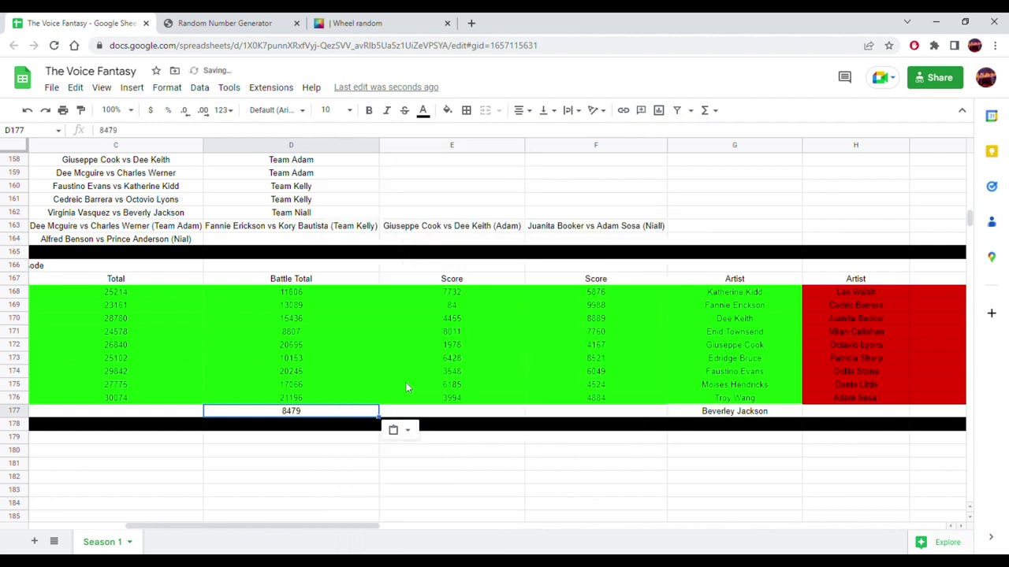
- Extend C176's Total formula into C177 and reset its fill colour
{"action": "left_click", "coordinate": [177, 409]}
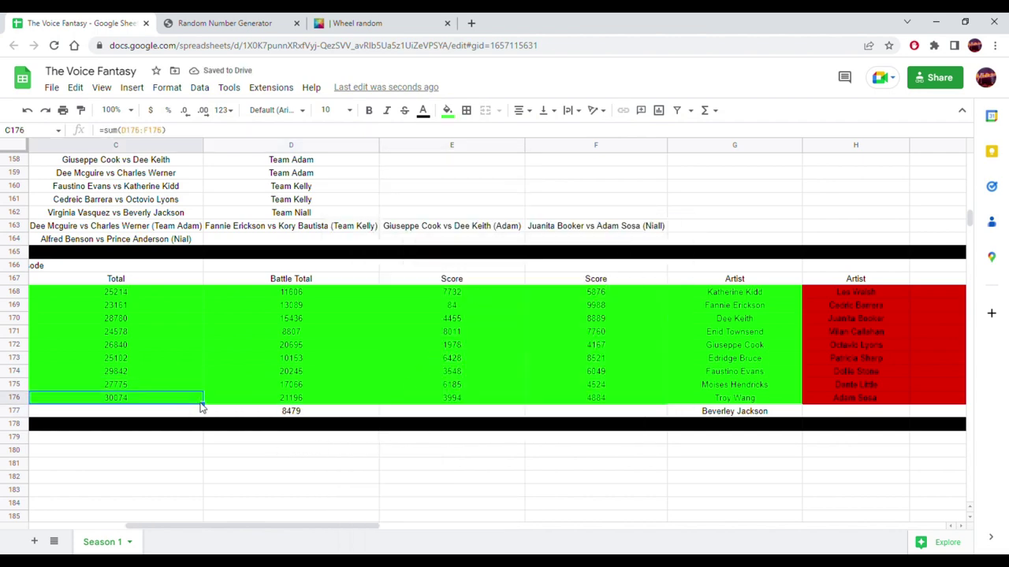
{"action": "left_click", "coordinate": [197, 401]}
{"action": "left_click_drag", "start_coordinate": [203, 405], "coordinate": [197, 414]}
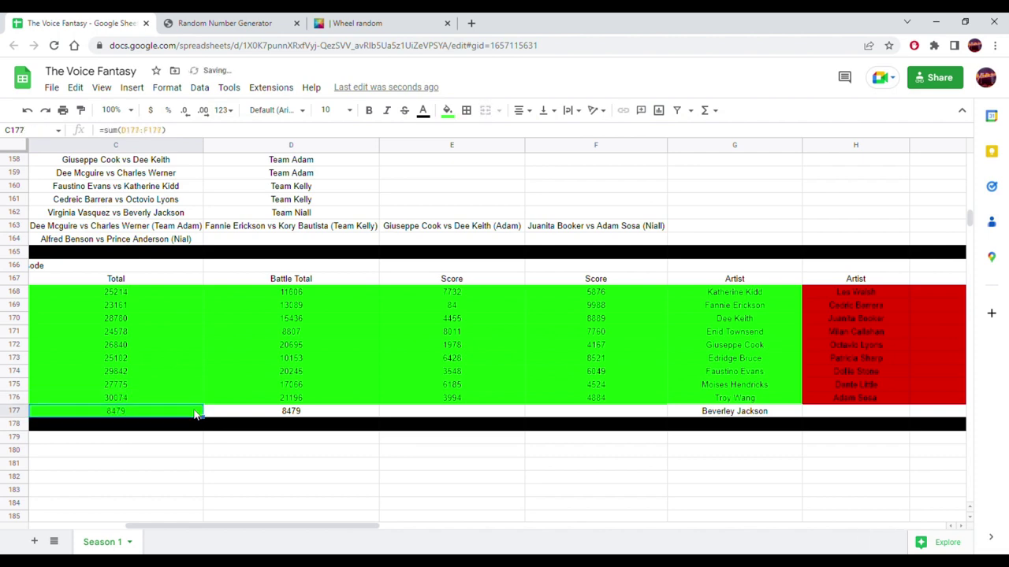
{"action": "left_click", "coordinate": [446, 110]}
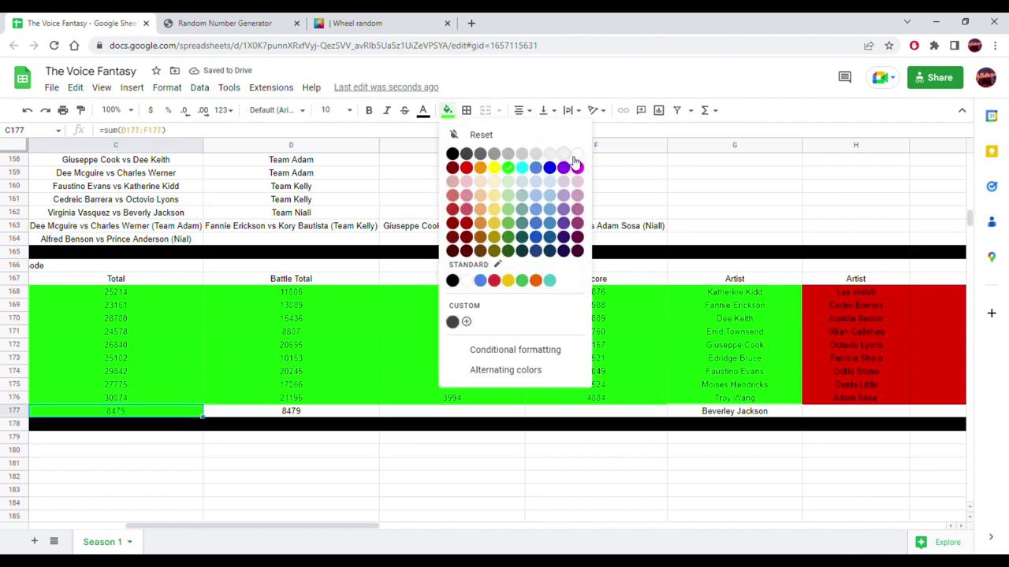
{"action": "left_click", "coordinate": [578, 156]}
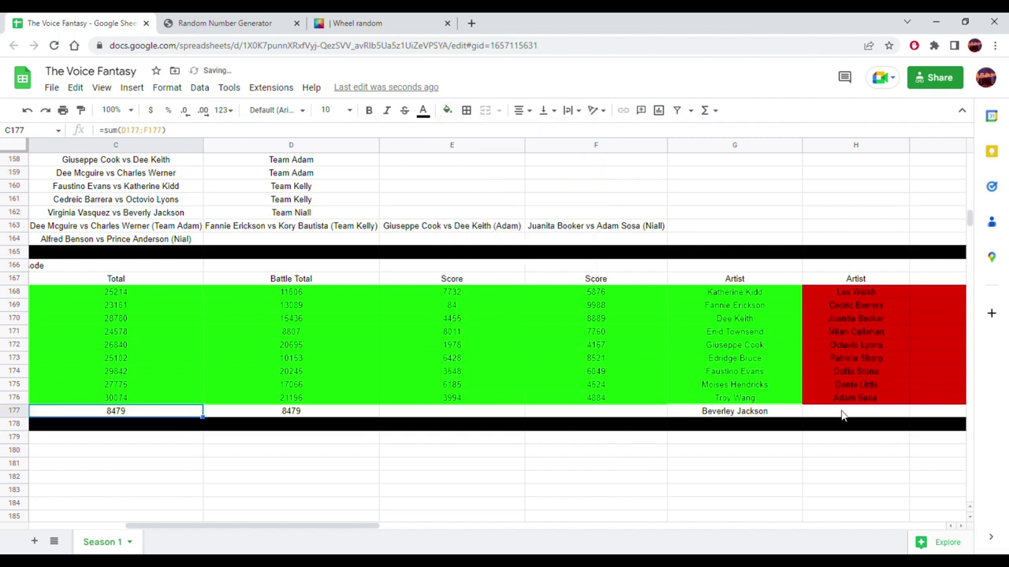
{"action": "left_click", "coordinate": [368, 20]}
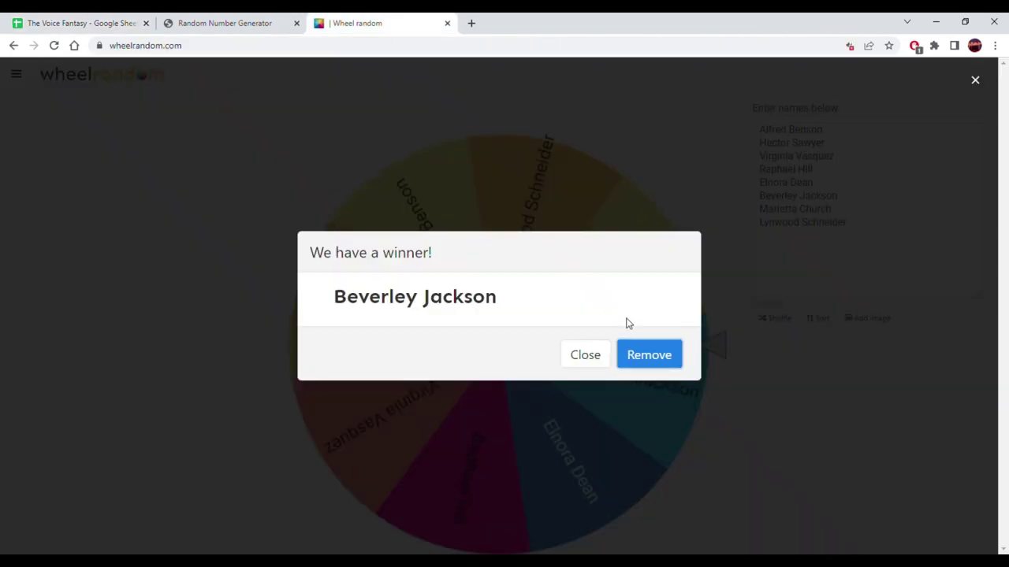
- Remove the drawn winner from the wheel and go back to the spreadsheet
{"action": "left_click", "coordinate": [650, 354]}
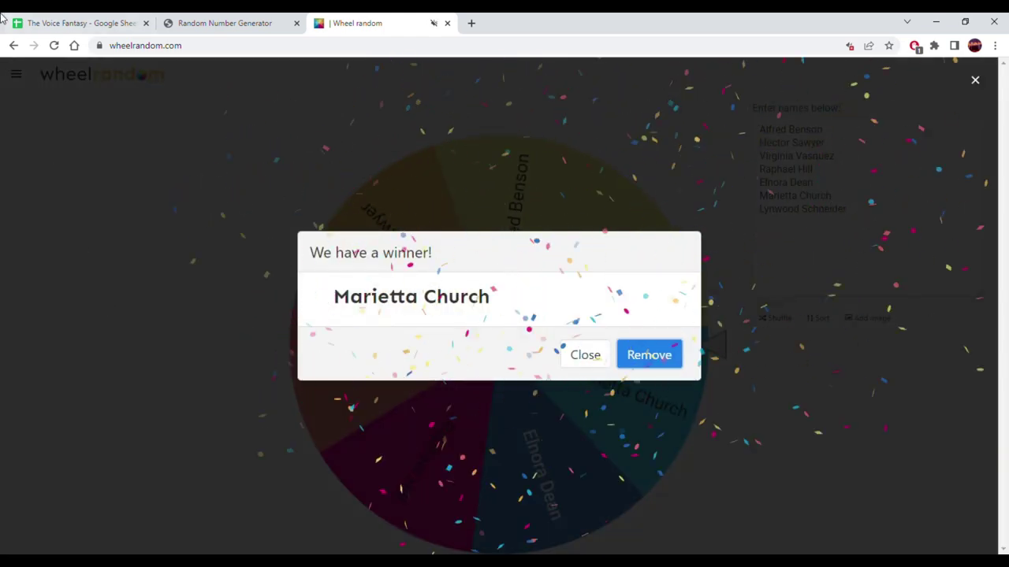
{"action": "left_click", "coordinate": [31, 24]}
- Paste the 11176 total into H177 by mistake, then undo it
{"action": "scroll", "coordinate": [622, 413], "scroll_direction": "up", "scroll_amount": 3}
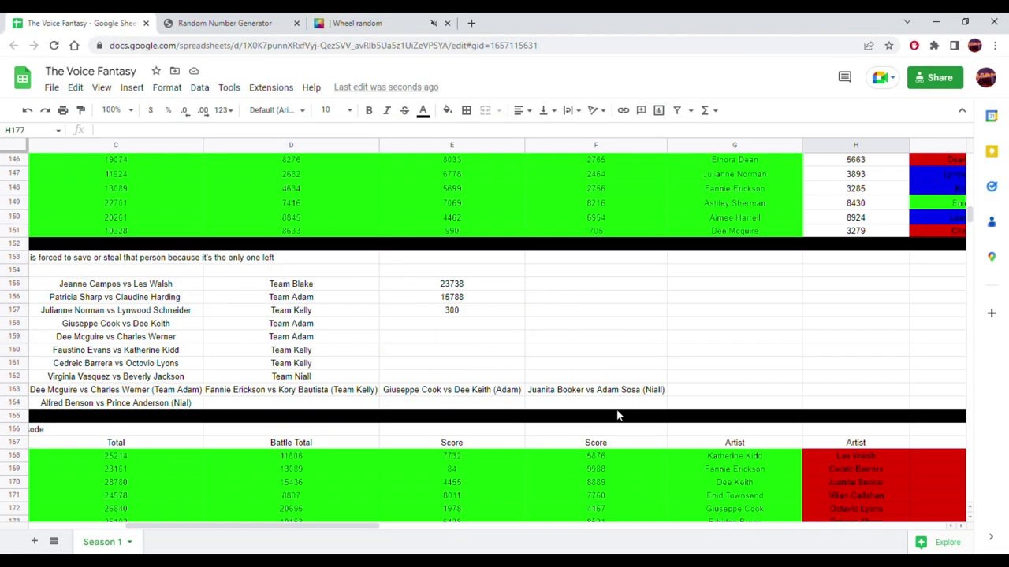
{"action": "scroll", "coordinate": [617, 415], "scroll_direction": "up", "scroll_amount": 3}
{"action": "left_click_drag", "start_coordinate": [355, 530], "coordinate": [540, 533]}
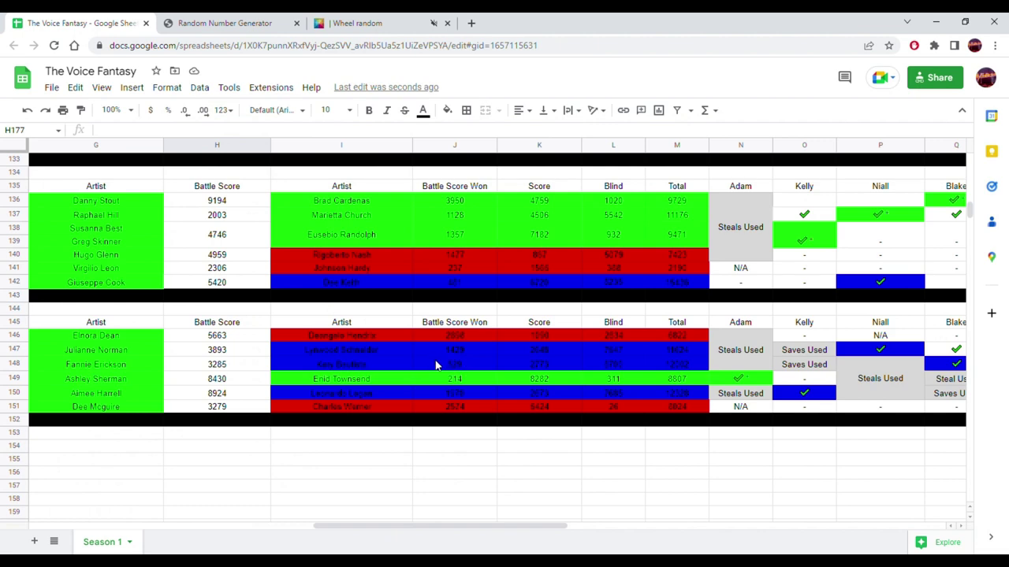
{"action": "scroll", "coordinate": [438, 365], "scroll_direction": "up", "scroll_amount": 2}
{"action": "left_click_drag", "start_coordinate": [374, 291], "coordinate": [630, 291]}
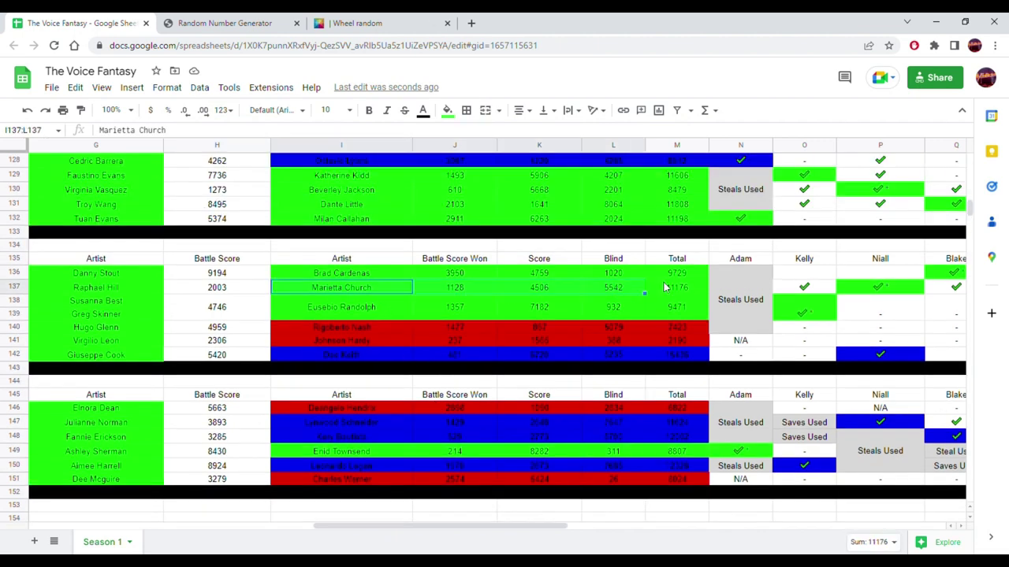
{"action": "left_click", "coordinate": [666, 288]}
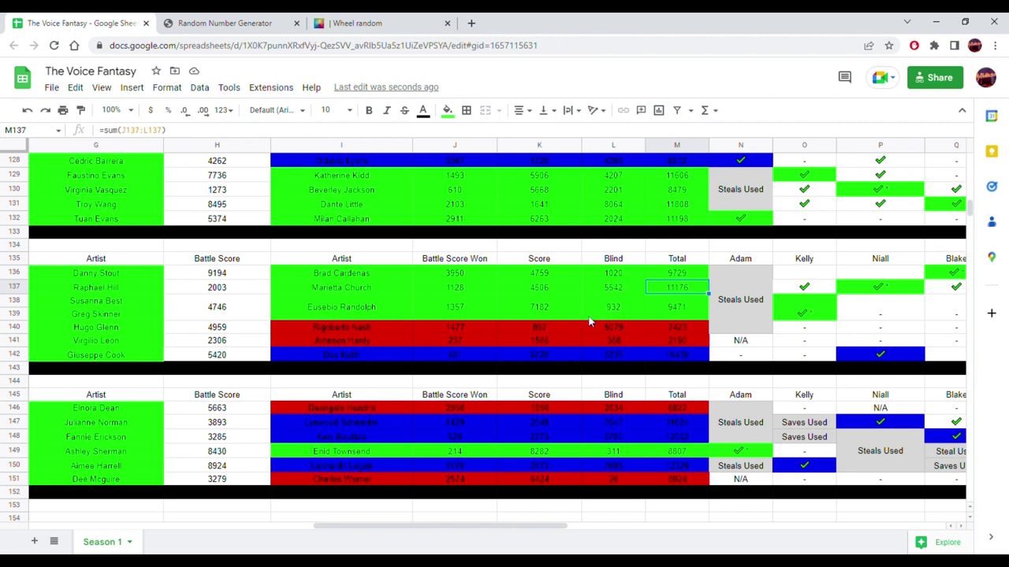
{"action": "scroll", "coordinate": [589, 322], "scroll_direction": "down", "scroll_amount": 8}
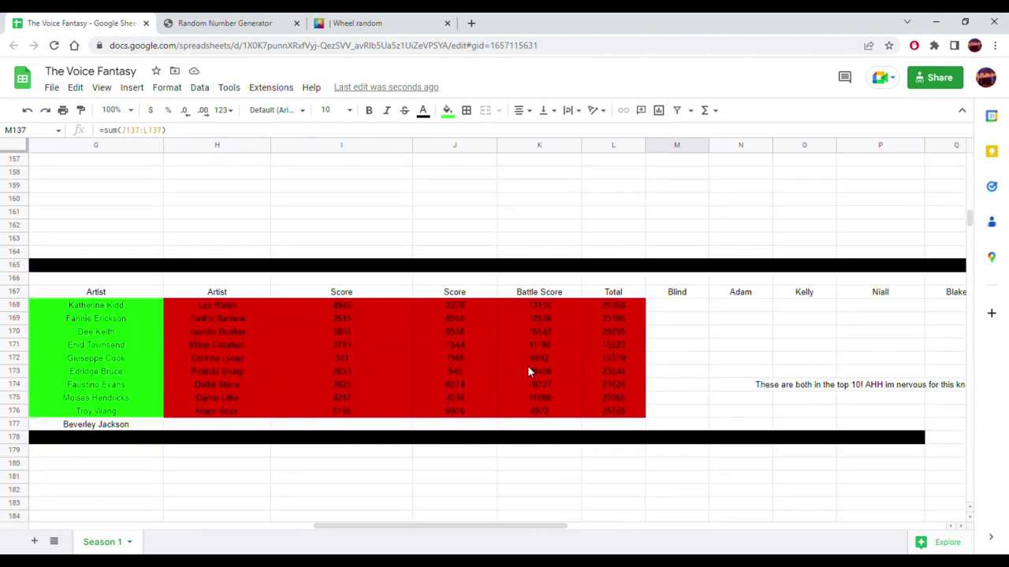
{"action": "left_click", "coordinate": [229, 428]}
{"action": "right_click", "coordinate": [229, 427]}
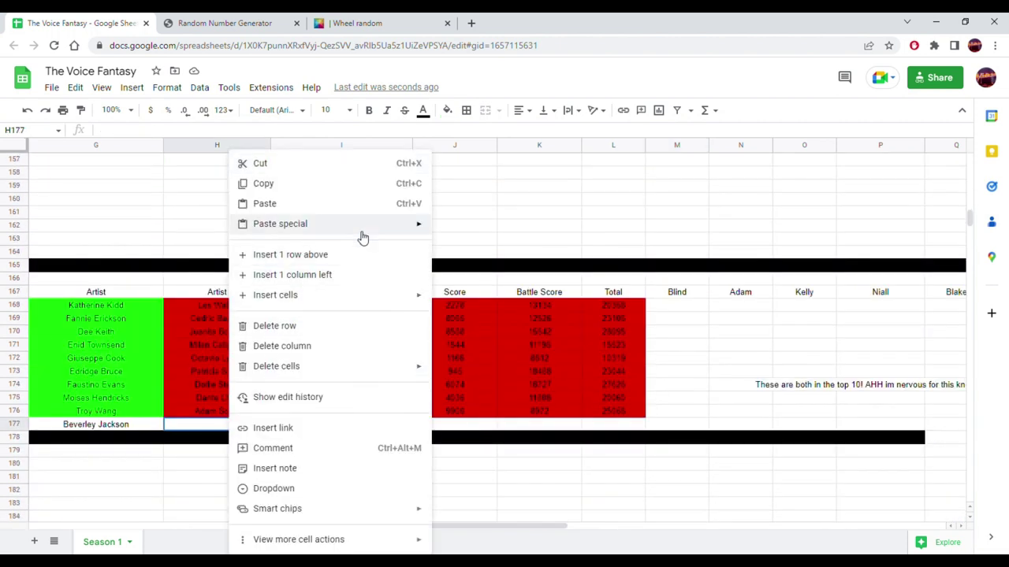
{"action": "mouse_move", "coordinate": [402, 237]}
{"action": "left_click", "coordinate": [475, 228]}
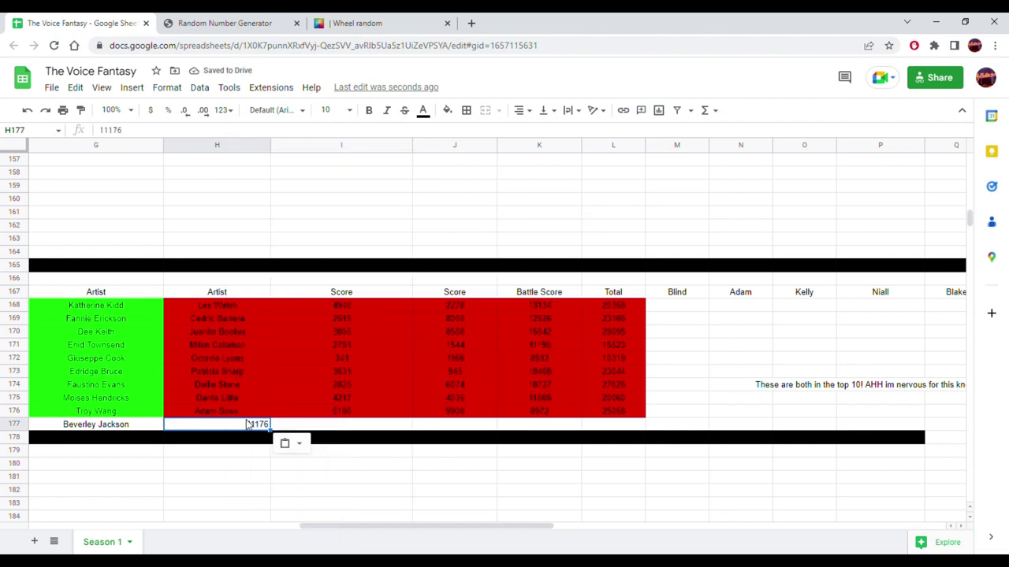
{"action": "key", "text": "Right"}
{"action": "key", "text": "ctrl+z"}
- Put the 11176 total from M137 into K177 as a plain value
{"action": "mouse_move", "coordinate": [354, 525]}
{"action": "left_mouse_down"}
{"action": "mouse_move", "coordinate": [169, 522]}
{"action": "mouse_move", "coordinate": [339, 526]}
{"action": "left_mouse_up"}
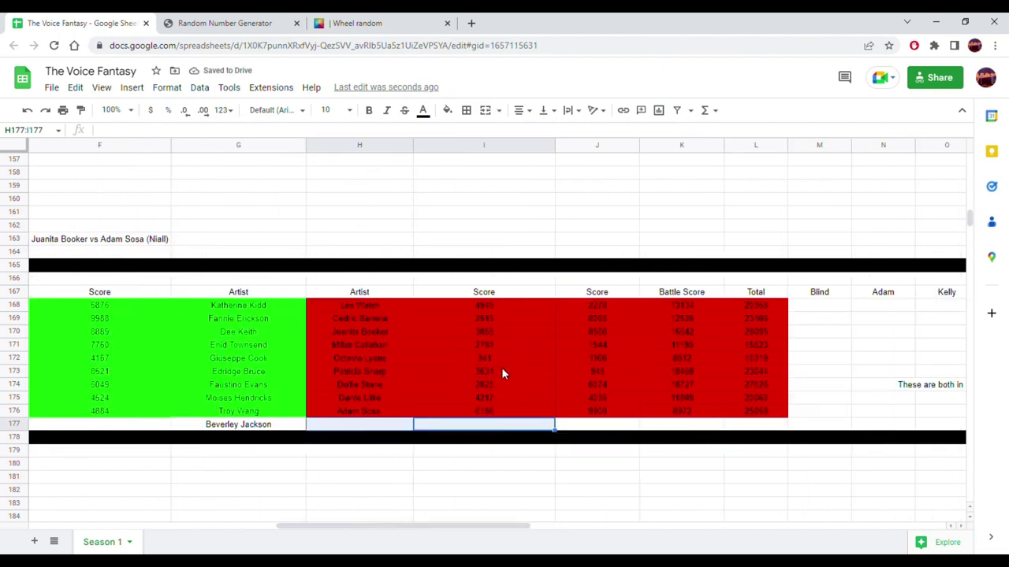
{"action": "scroll", "coordinate": [501, 367], "scroll_direction": "up", "scroll_amount": 6}
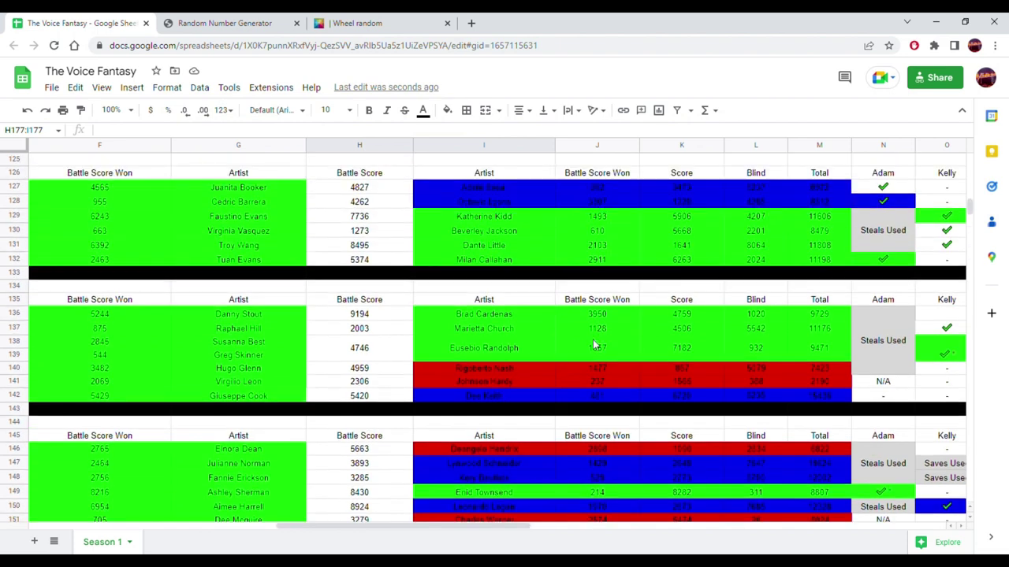
{"action": "left_click", "coordinate": [805, 333]}
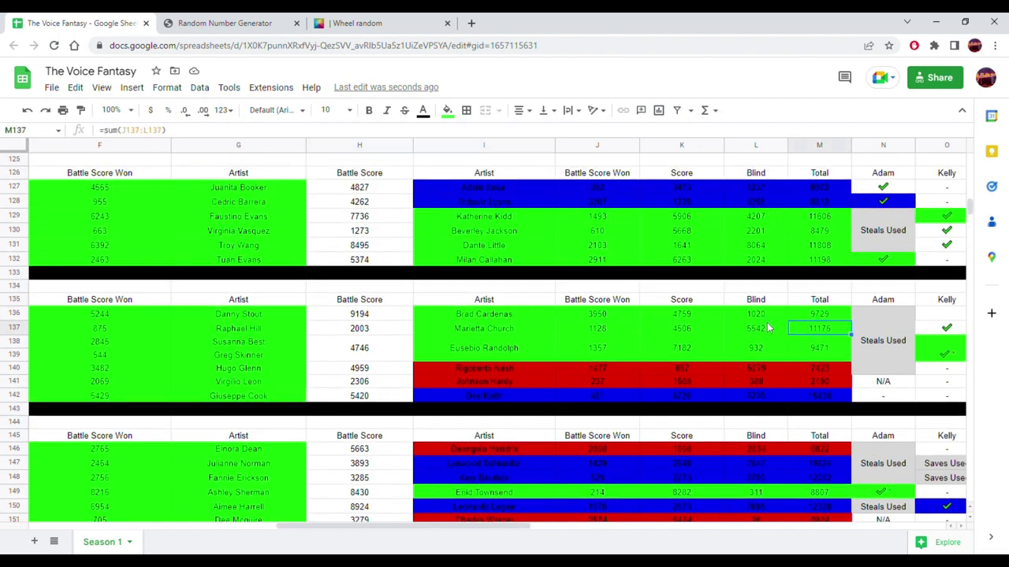
{"action": "scroll", "coordinate": [669, 331], "scroll_direction": "down", "scroll_amount": 5}
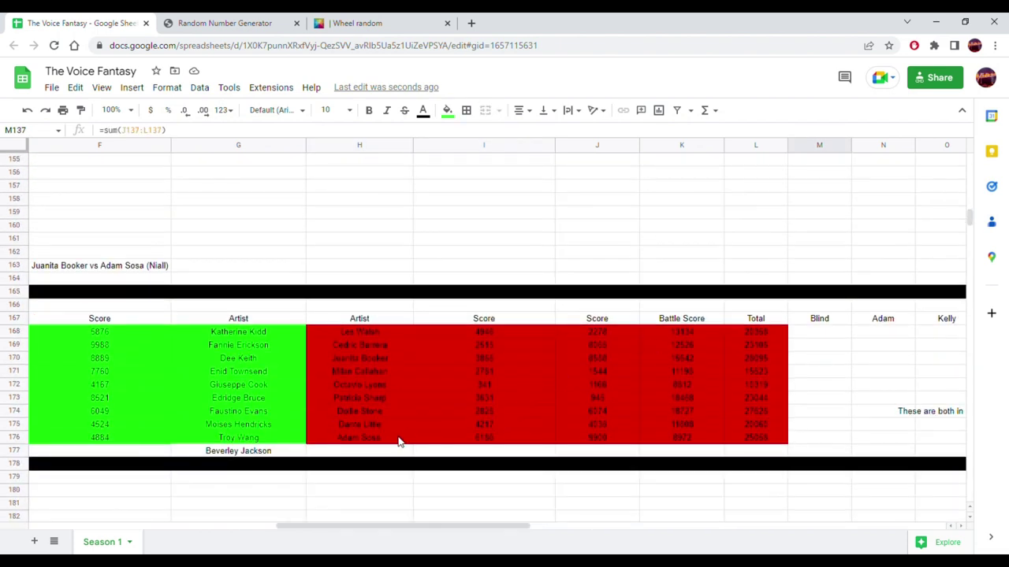
{"action": "left_click", "coordinate": [671, 450]}
{"action": "type", "text": "=sum(H177:J177)"}
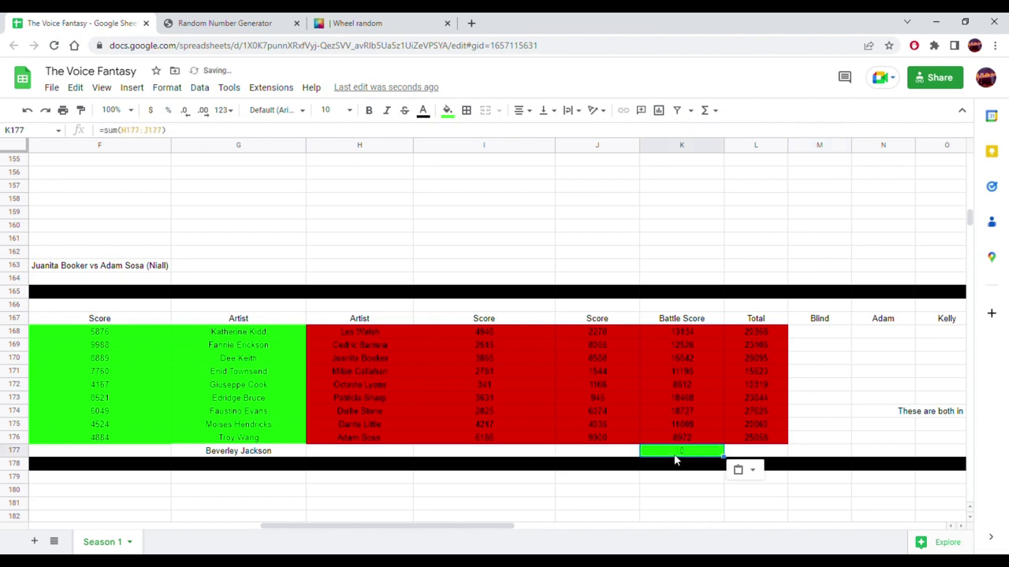
{"action": "right_click", "coordinate": [672, 459]}
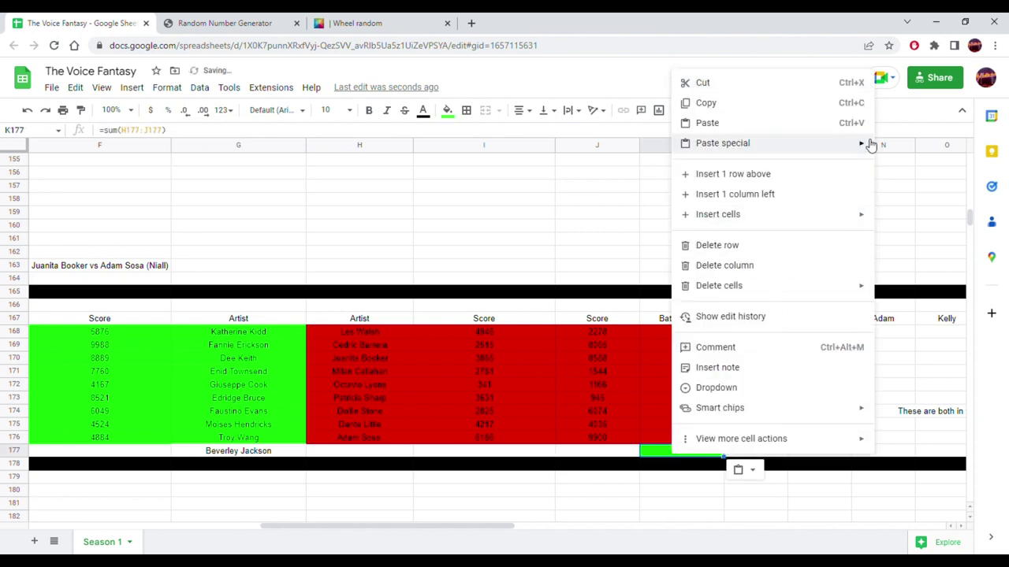
{"action": "mouse_move", "coordinate": [869, 143]}
{"action": "left_click", "coordinate": [540, 147]}
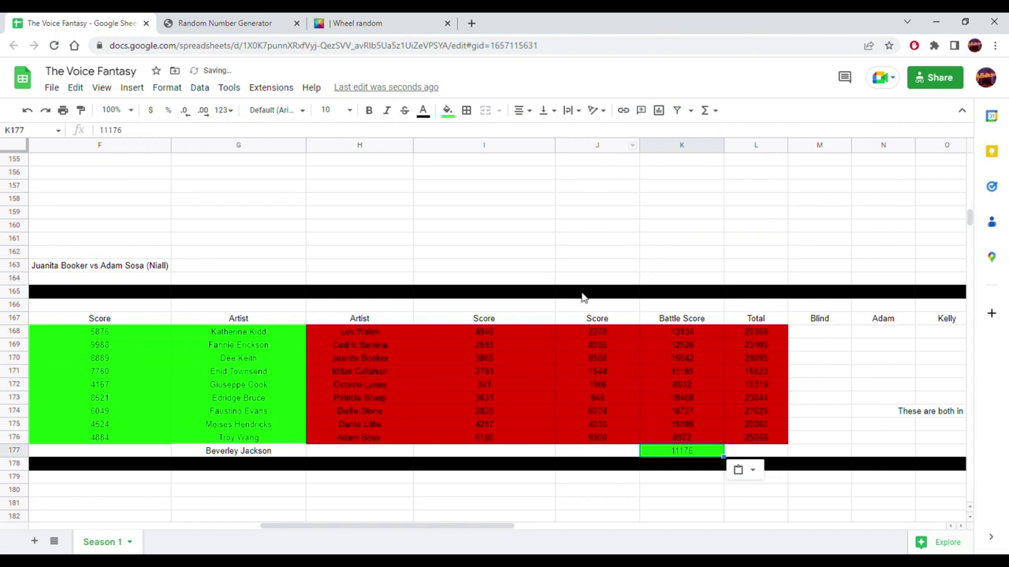
- Copy the winner's name from I137 into H177 and clear the green fill on H177:K177
{"action": "scroll", "coordinate": [559, 319], "scroll_direction": "up", "scroll_amount": 5}
{"action": "left_click", "coordinate": [509, 290]}
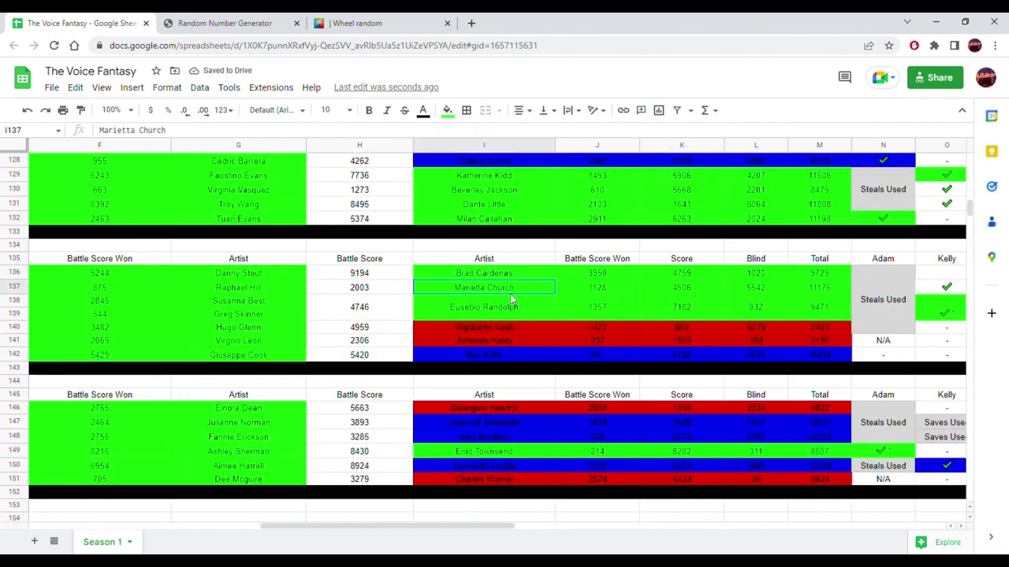
{"action": "scroll", "coordinate": [484, 355], "scroll_direction": "down", "scroll_amount": 5}
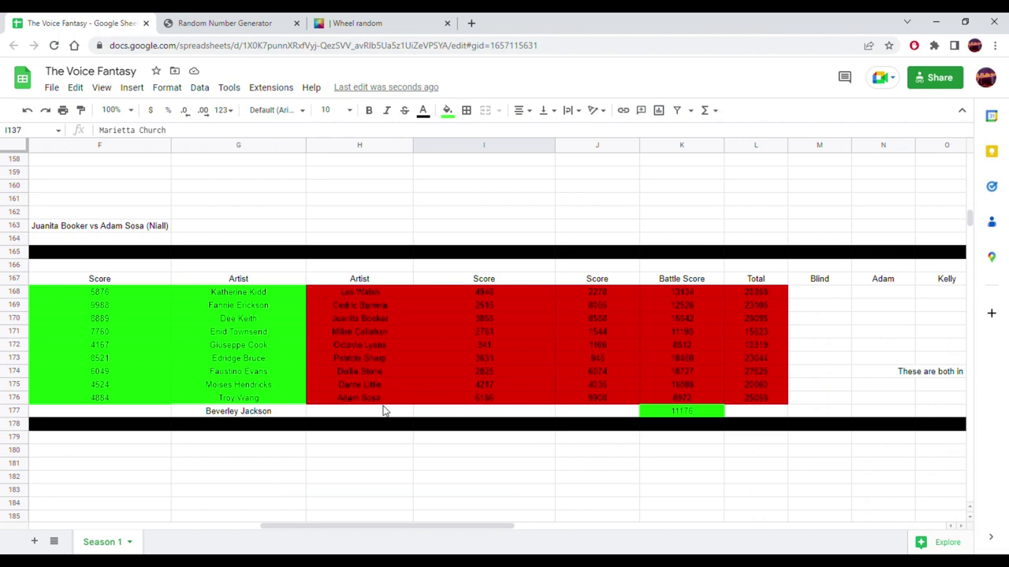
{"action": "left_click", "coordinate": [384, 411]}
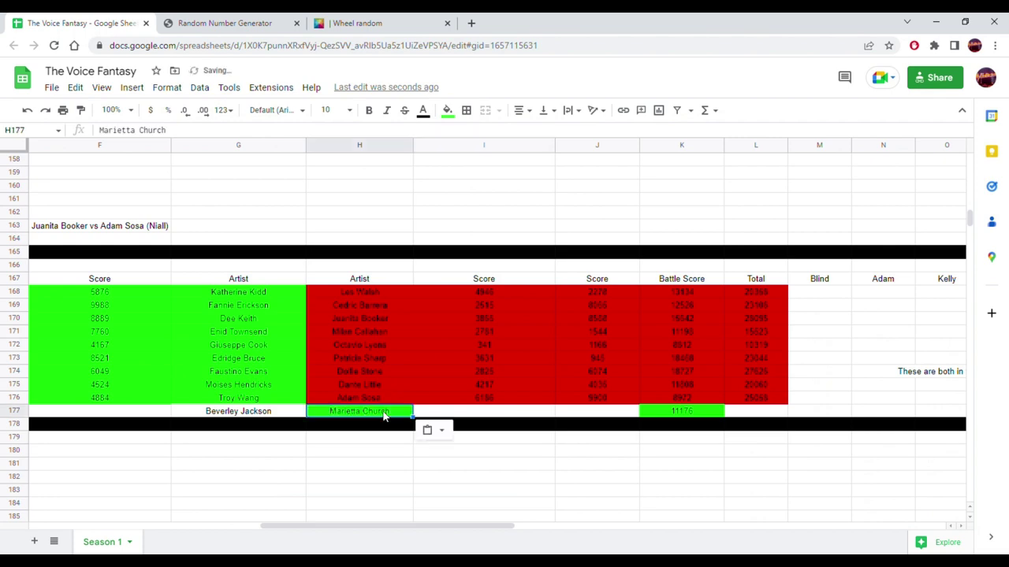
{"action": "left_click_drag", "start_coordinate": [684, 412], "coordinate": [390, 412]}
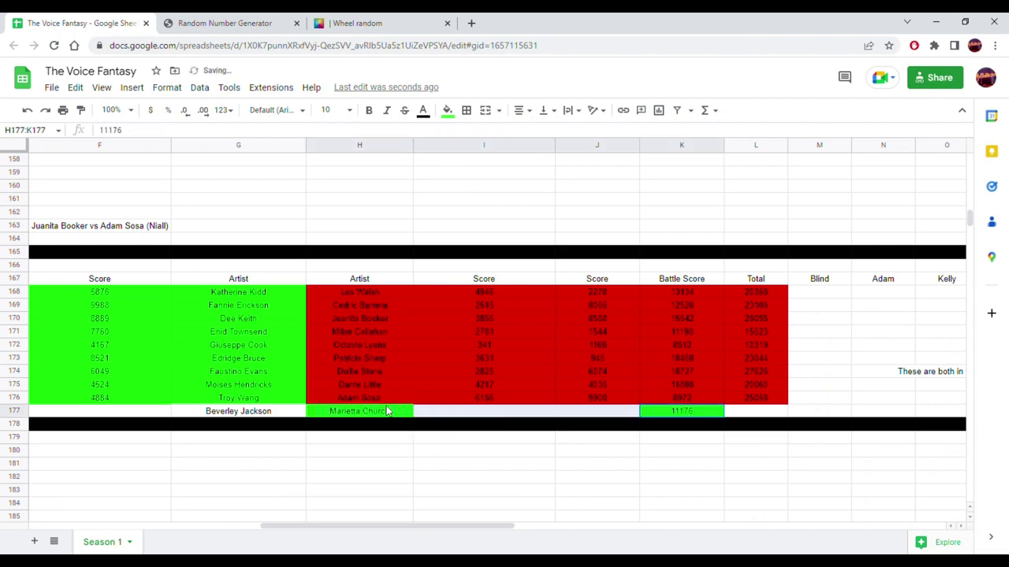
{"action": "left_click", "coordinate": [447, 111]}
{"action": "left_click", "coordinate": [579, 156]}
{"action": "left_click", "coordinate": [588, 214]}
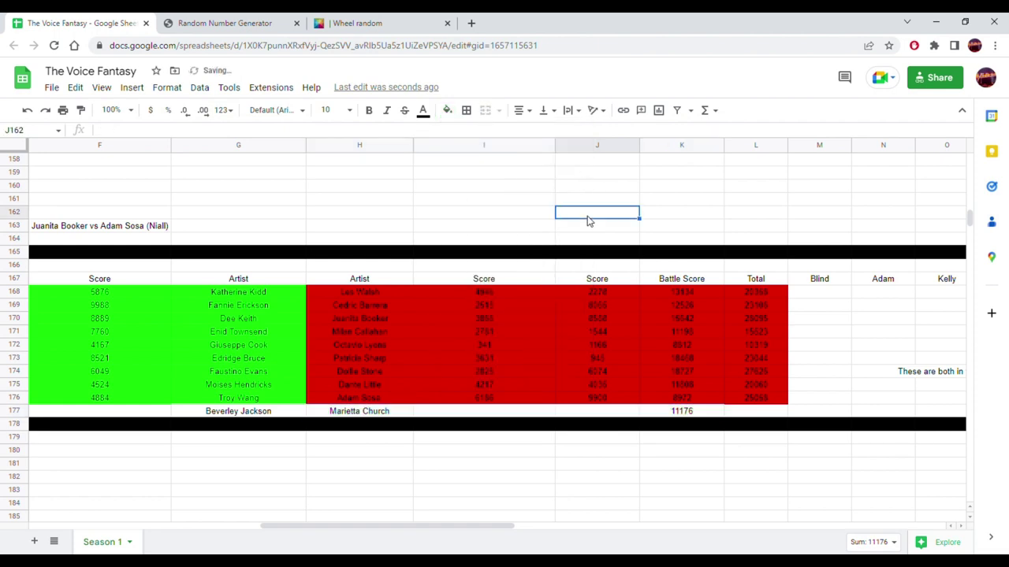
{"action": "left_click_drag", "start_coordinate": [476, 526], "coordinate": [446, 526]}
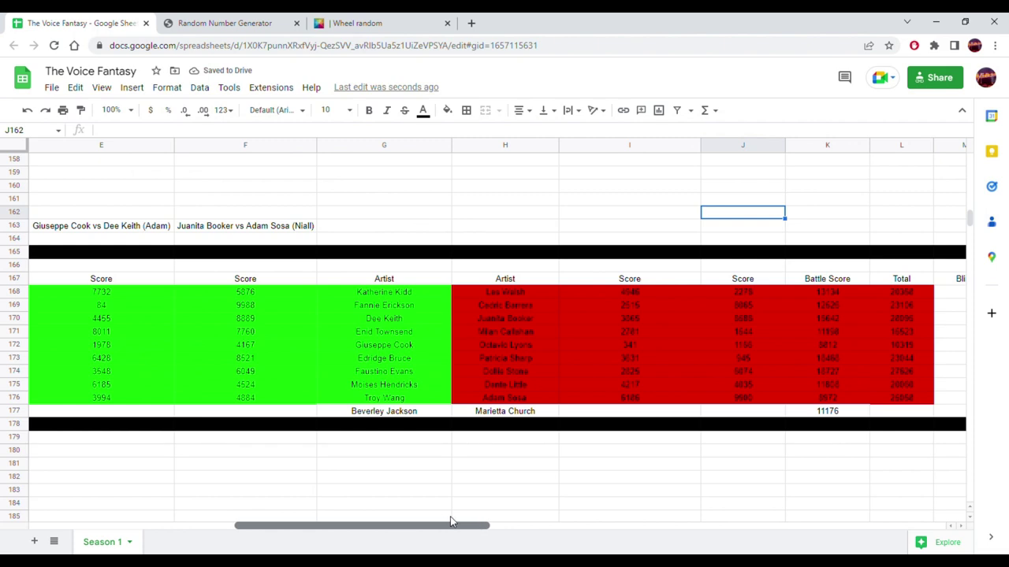
{"action": "left_click", "coordinate": [291, 413]}
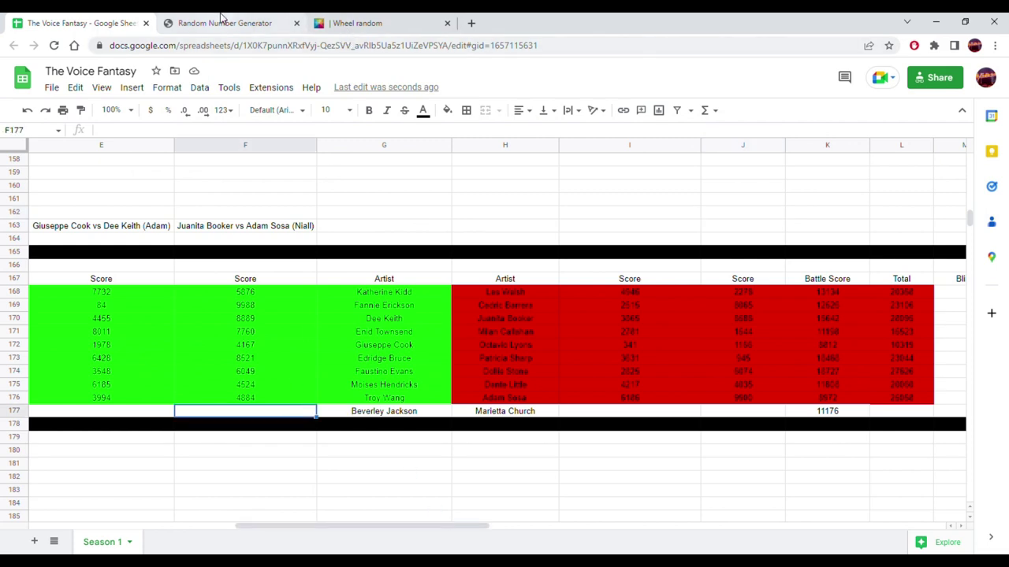
- Extend L176's Total formula into L177 and make its fill white
{"action": "left_click", "coordinate": [221, 17]}
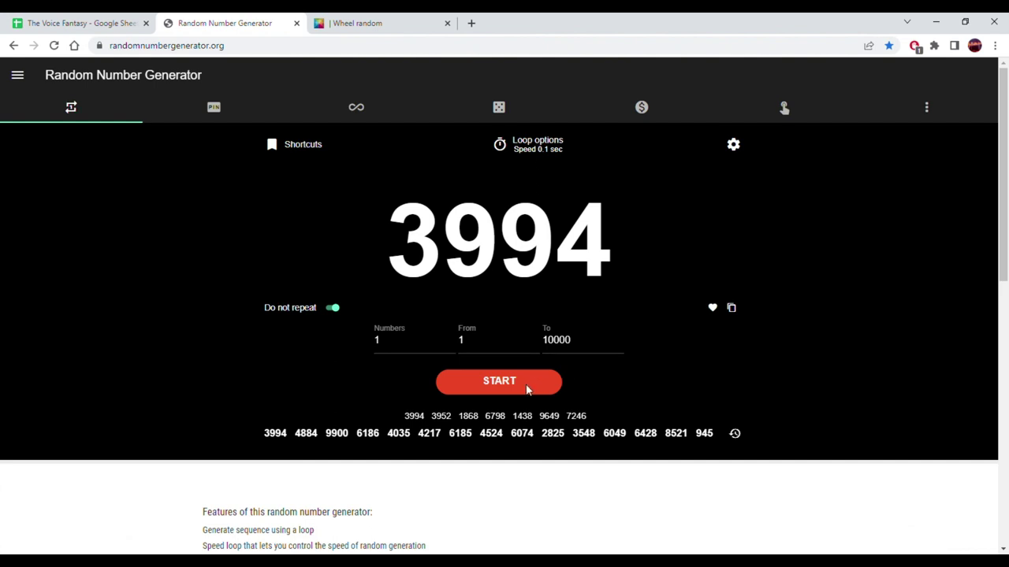
{"action": "left_click", "coordinate": [88, 20]}
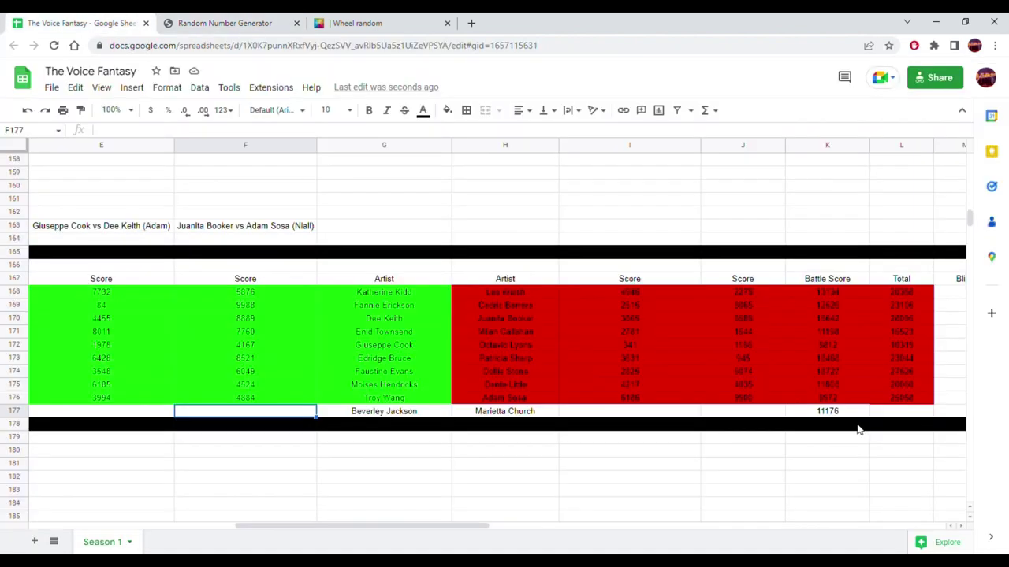
{"action": "left_click", "coordinate": [904, 400]}
{"action": "left_click_drag", "start_coordinate": [943, 412], "coordinate": [911, 410]}
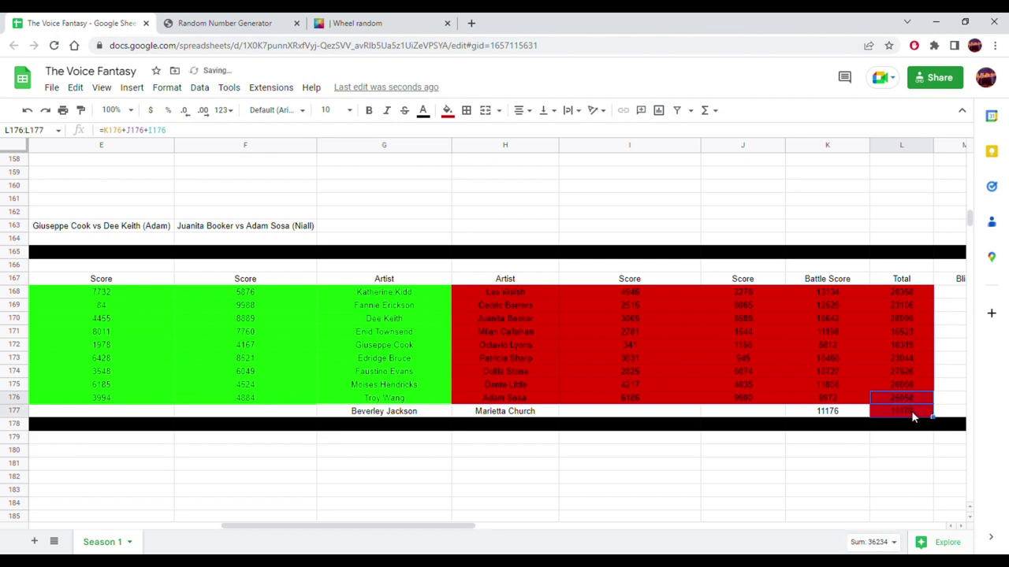
{"action": "left_click", "coordinate": [448, 111]}
{"action": "left_click", "coordinate": [576, 162]}
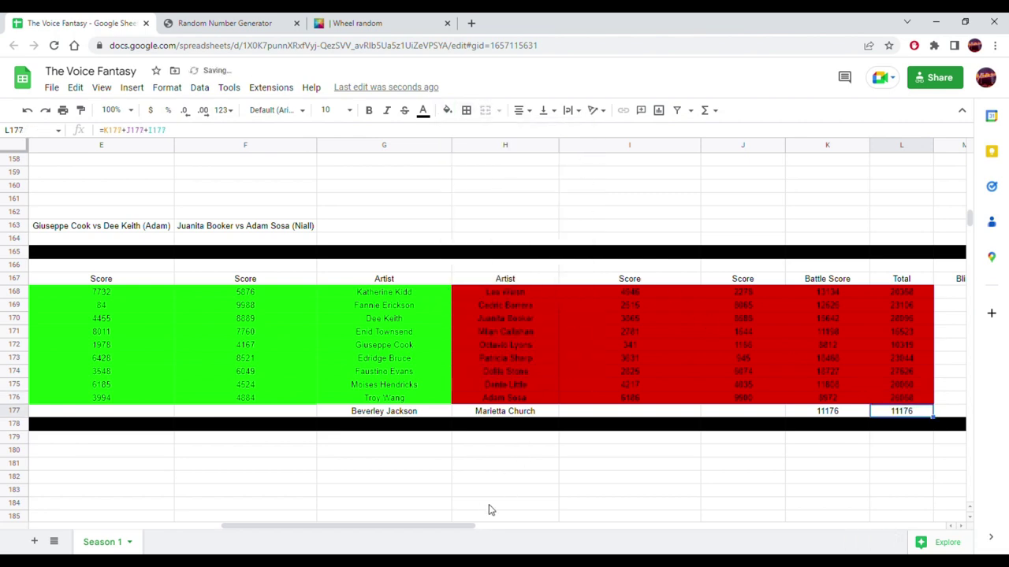
{"action": "left_click_drag", "start_coordinate": [454, 526], "coordinate": [387, 524]}
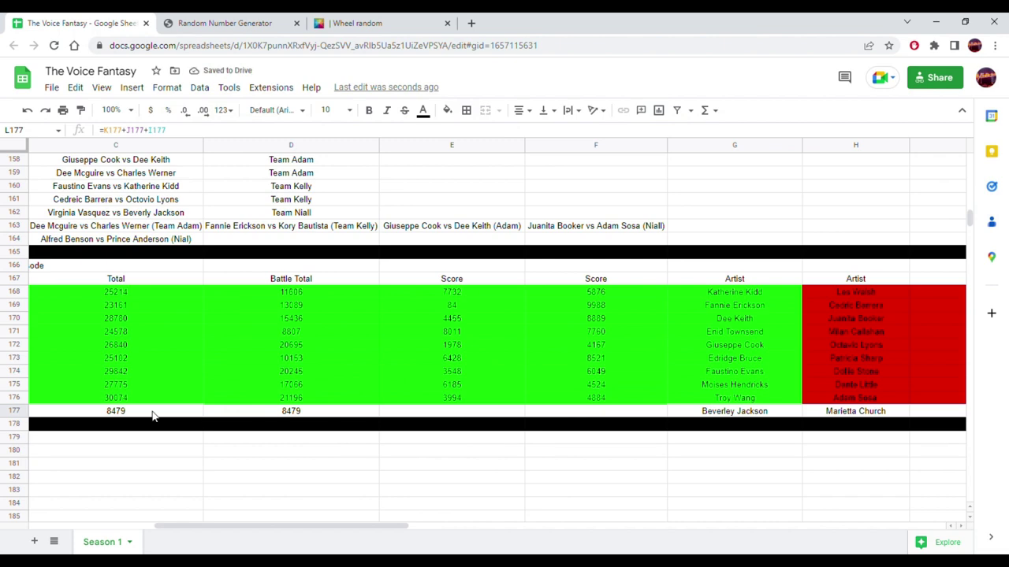
{"action": "left_click_drag", "start_coordinate": [326, 530], "coordinate": [383, 524]}
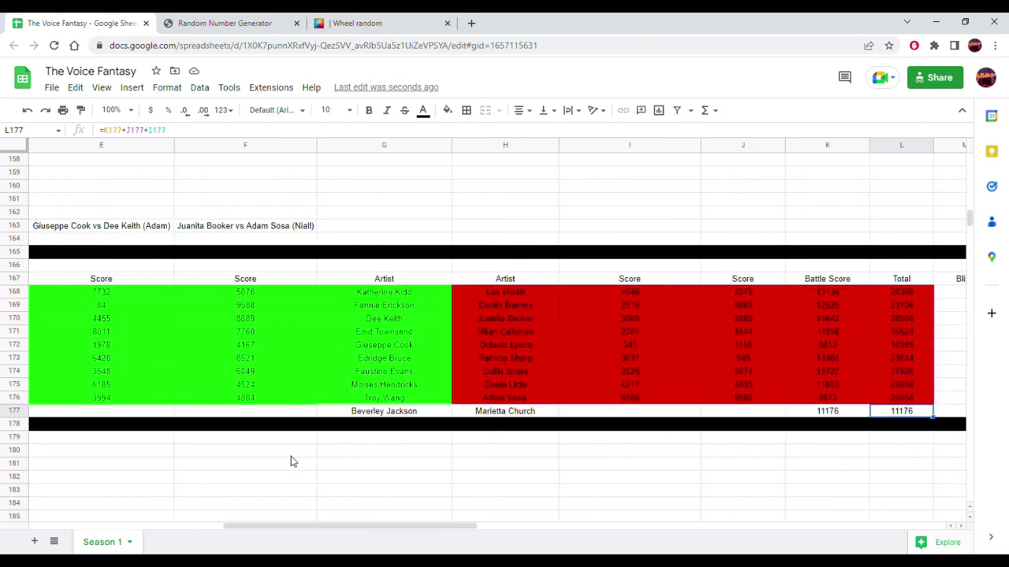
{"action": "left_click", "coordinate": [242, 416]}
{"action": "left_click", "coordinate": [371, 23]}
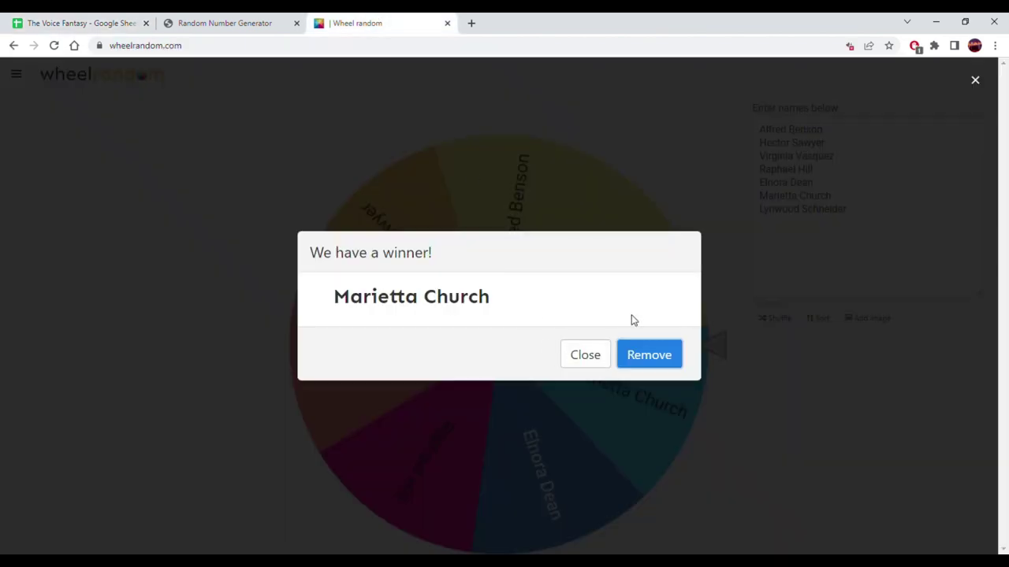
- Generate random score 4549, paste it into F177 as a value, and centre it
{"action": "left_click", "coordinate": [213, 23]}
{"action": "left_click", "coordinate": [528, 377]}
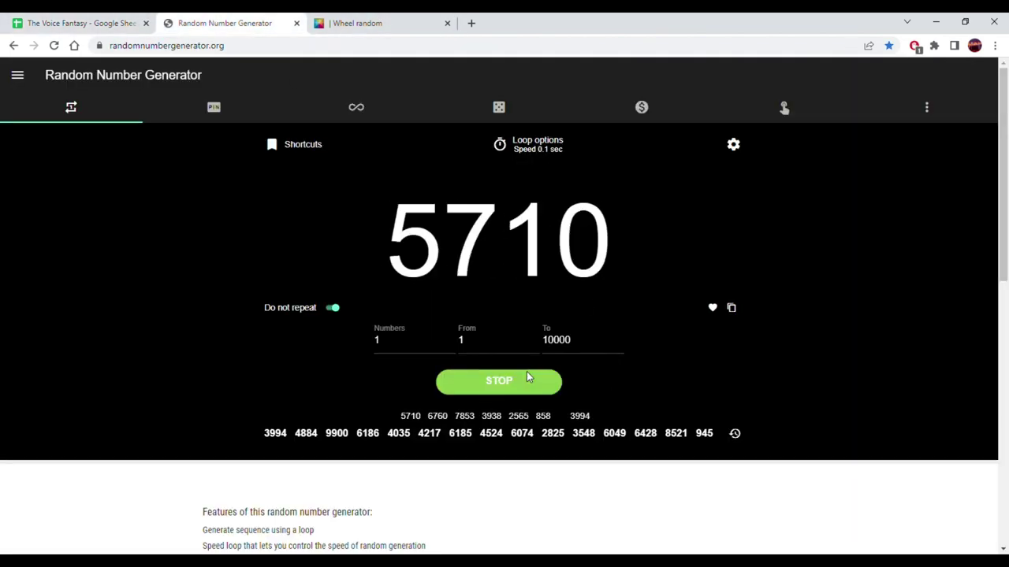
{"action": "left_click", "coordinate": [526, 378]}
{"action": "left_click", "coordinate": [731, 308]}
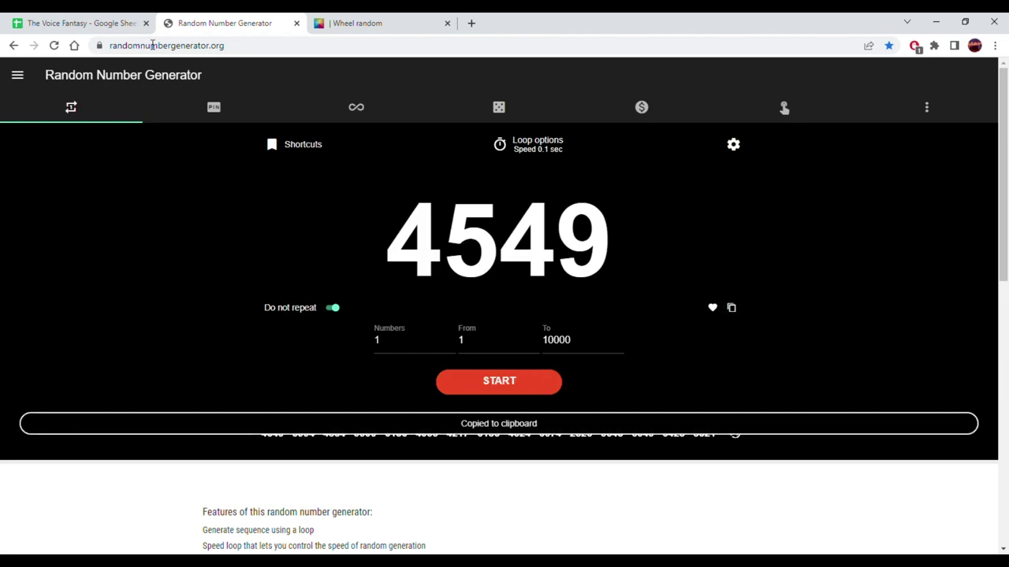
{"action": "left_click", "coordinate": [47, 22]}
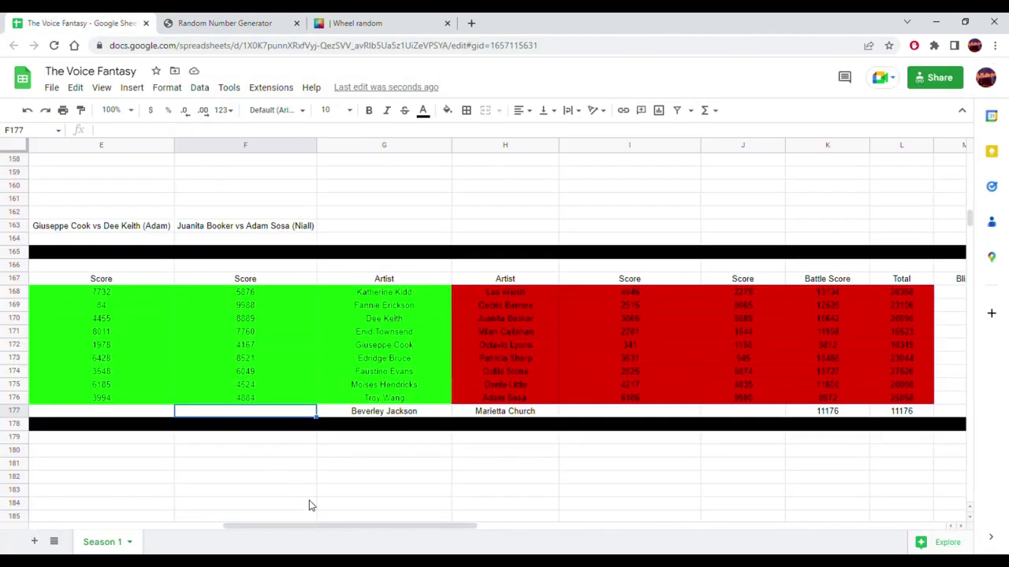
{"action": "left_click_drag", "start_coordinate": [315, 525], "coordinate": [215, 528]}
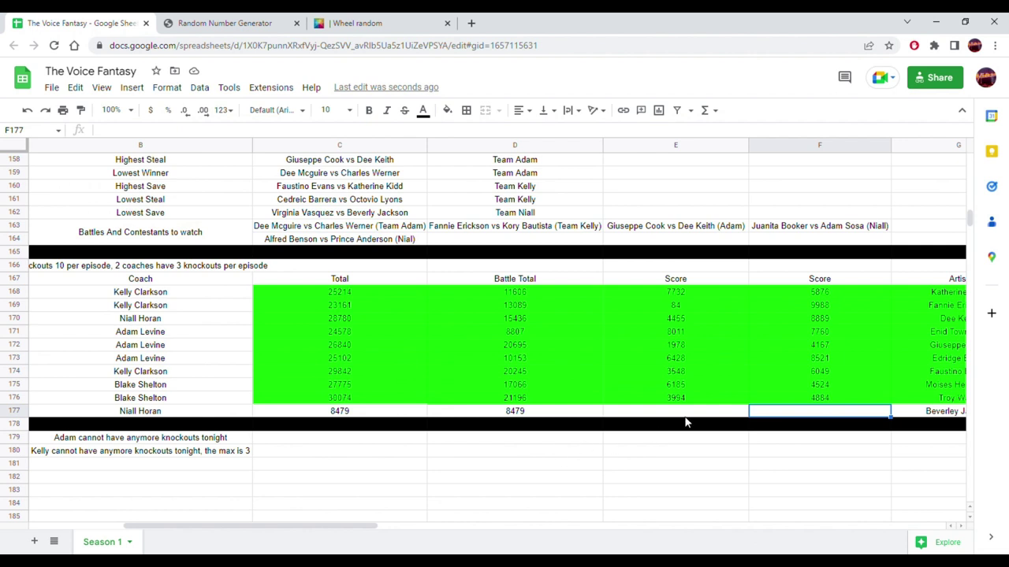
{"action": "right_click", "coordinate": [766, 412]}
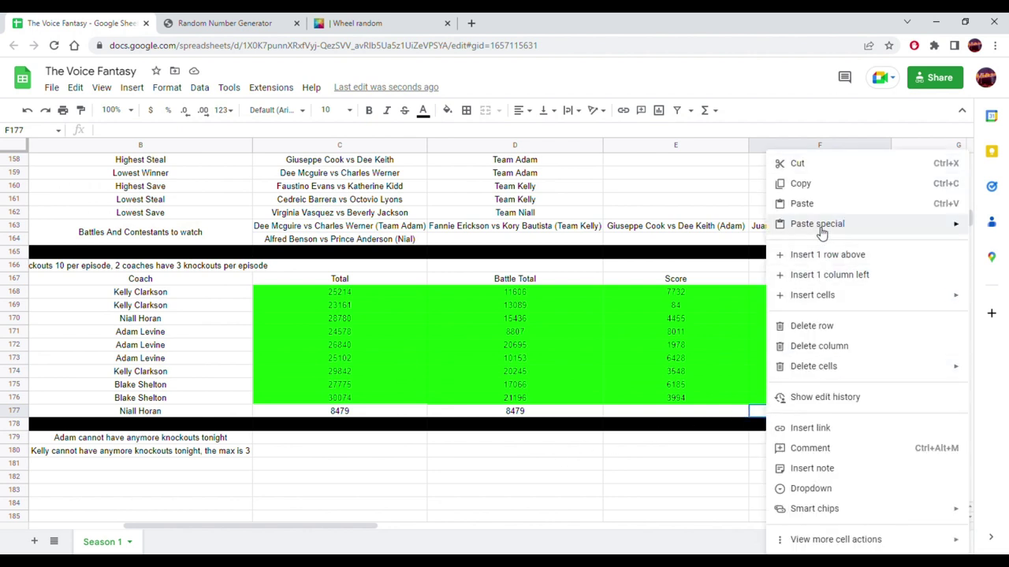
{"action": "mouse_move", "coordinate": [819, 225]}
{"action": "left_click", "coordinate": [707, 234]}
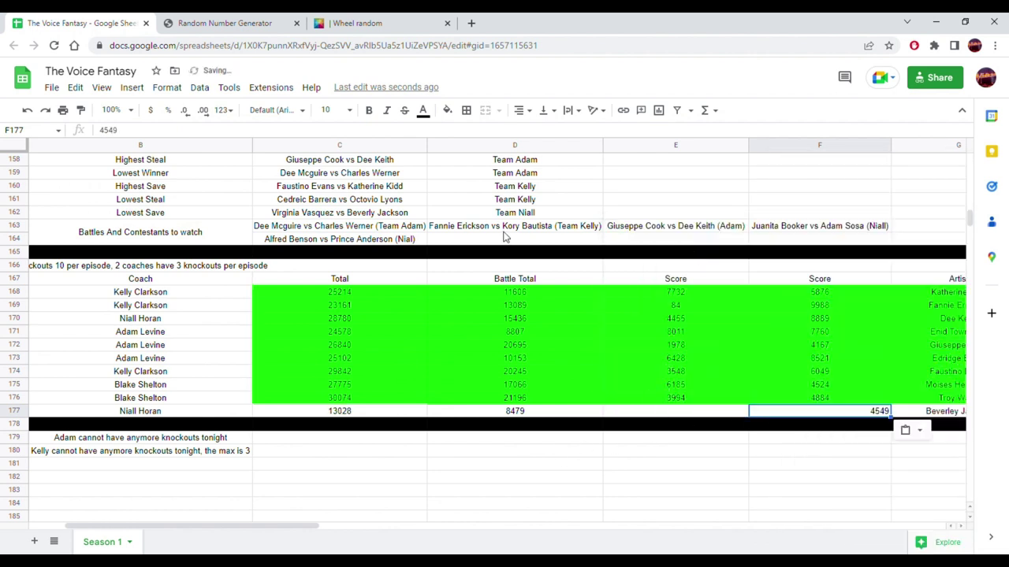
{"action": "left_click", "coordinate": [520, 112]}
{"action": "left_click", "coordinate": [537, 132]}
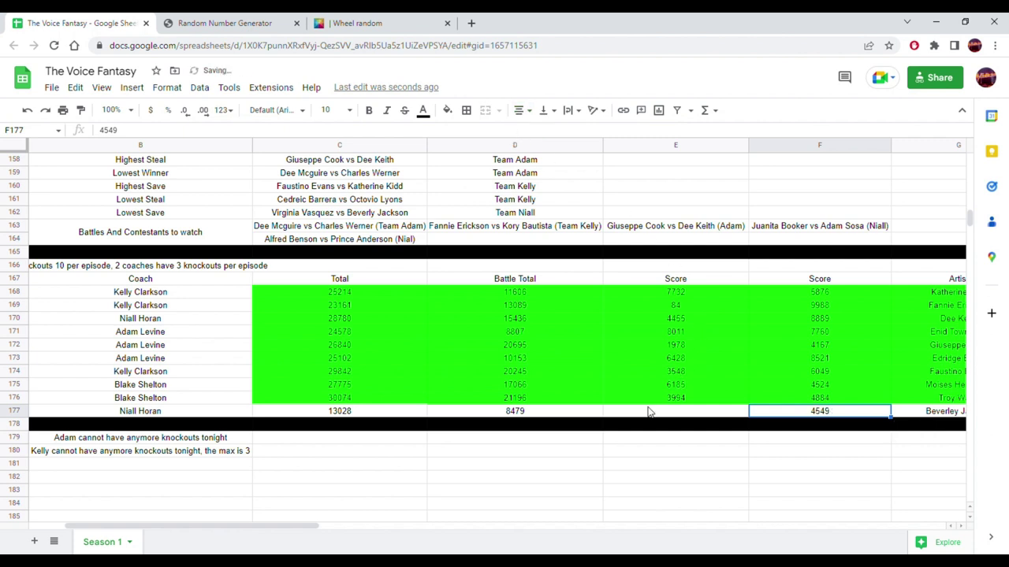
- Generate random score 5721 and paste it into E177 as a value, making the total 18749
{"action": "left_click", "coordinate": [366, 23]}
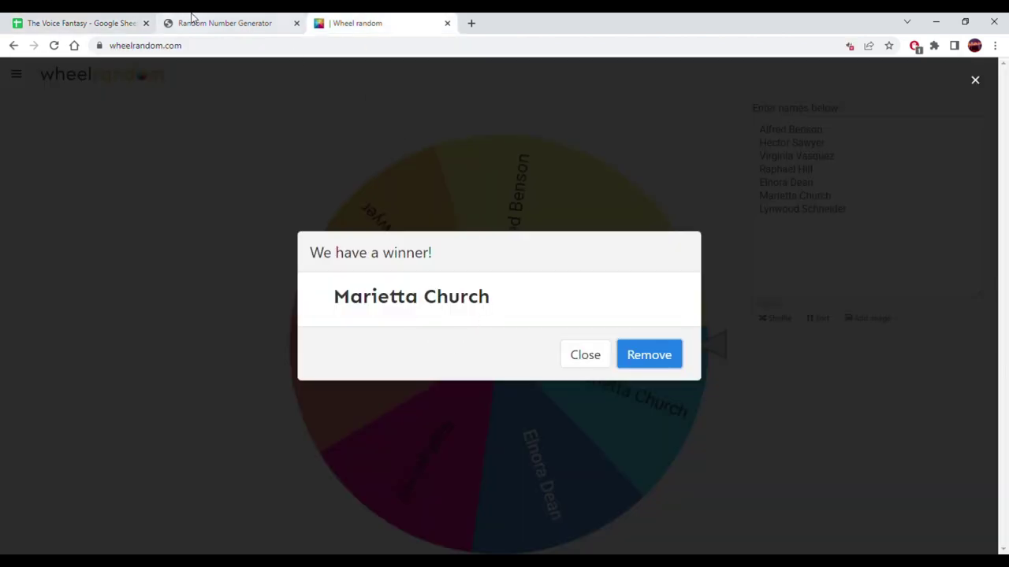
{"action": "left_click", "coordinate": [194, 18]}
{"action": "left_click", "coordinate": [473, 392]}
{"action": "left_click", "coordinate": [473, 392]}
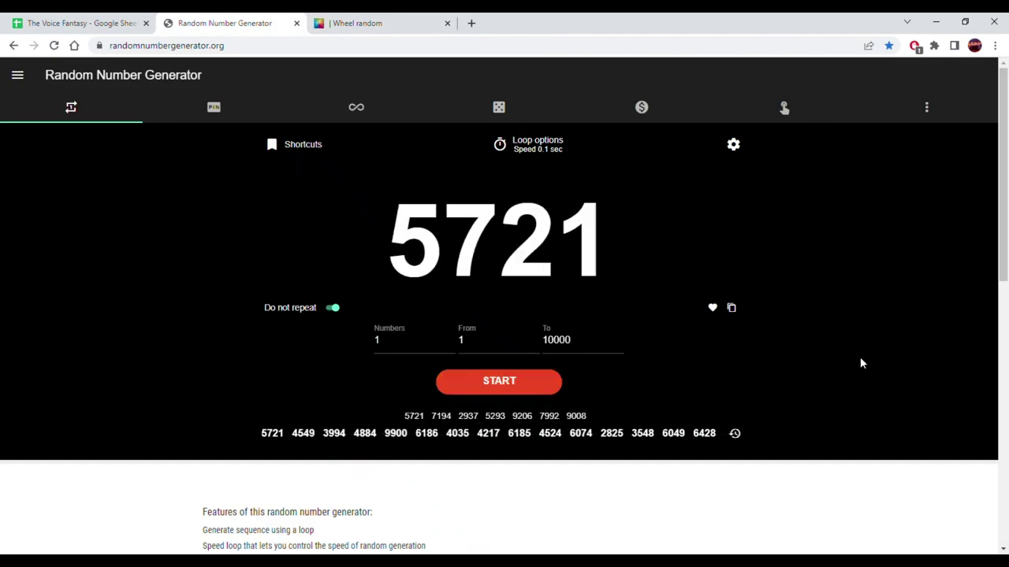
{"action": "left_click", "coordinate": [732, 309]}
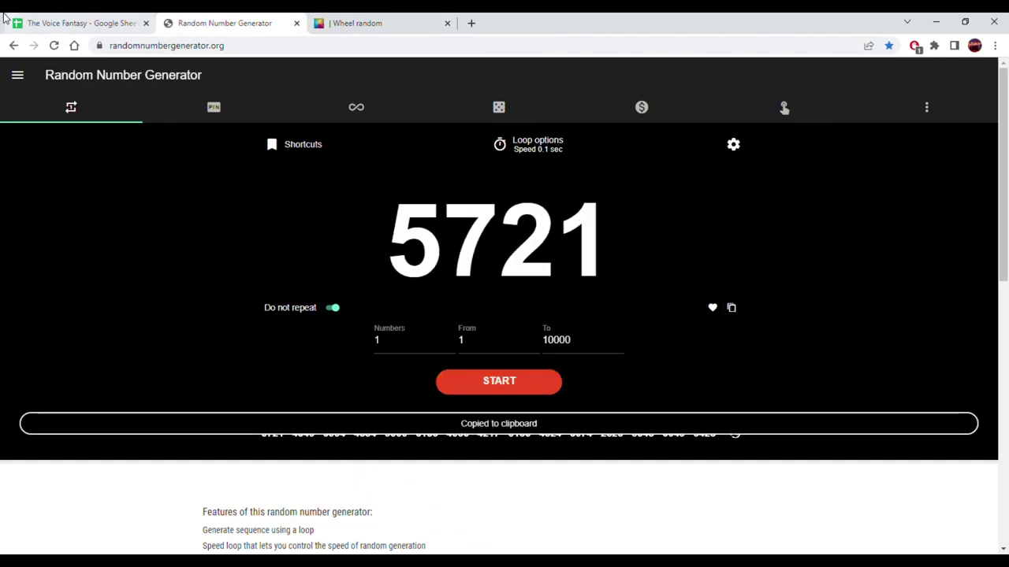
{"action": "left_click", "coordinate": [75, 23]}
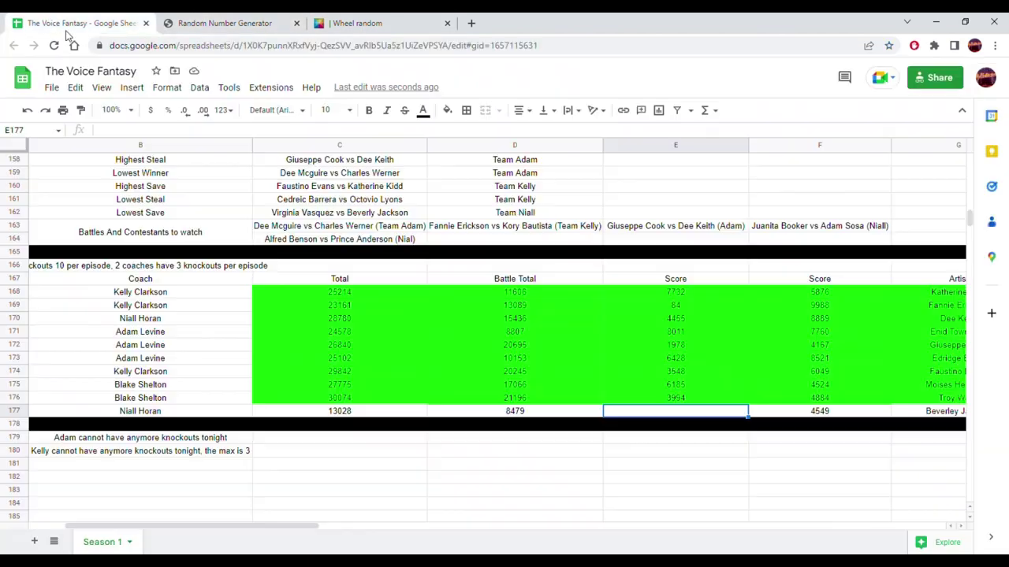
{"action": "right_click", "coordinate": [704, 416]}
{"action": "mouse_move", "coordinate": [765, 225]}
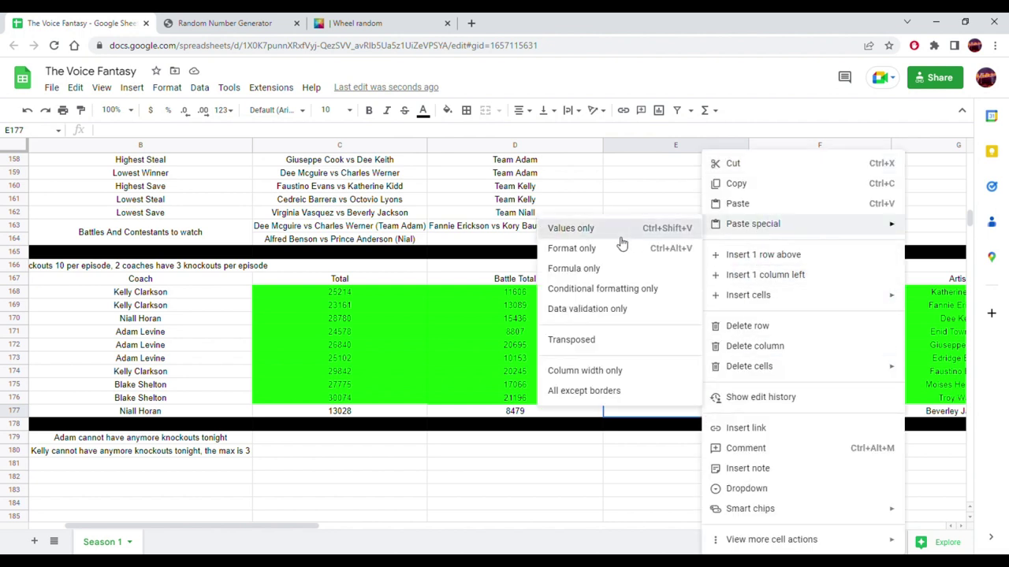
{"action": "left_click", "coordinate": [621, 233]}
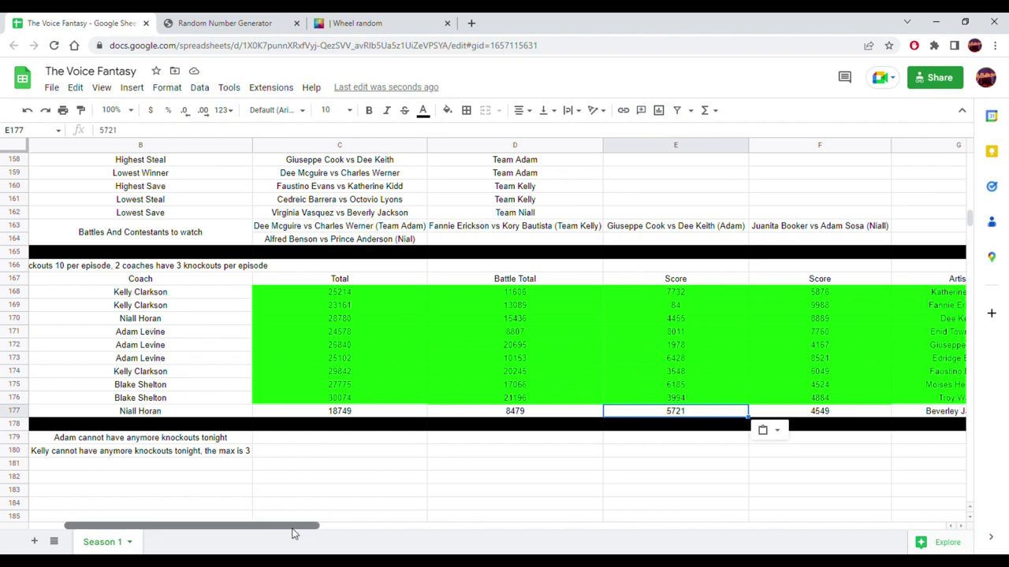
{"action": "left_click_drag", "start_coordinate": [333, 530], "coordinate": [514, 545]}
{"action": "left_click", "coordinate": [473, 411]}
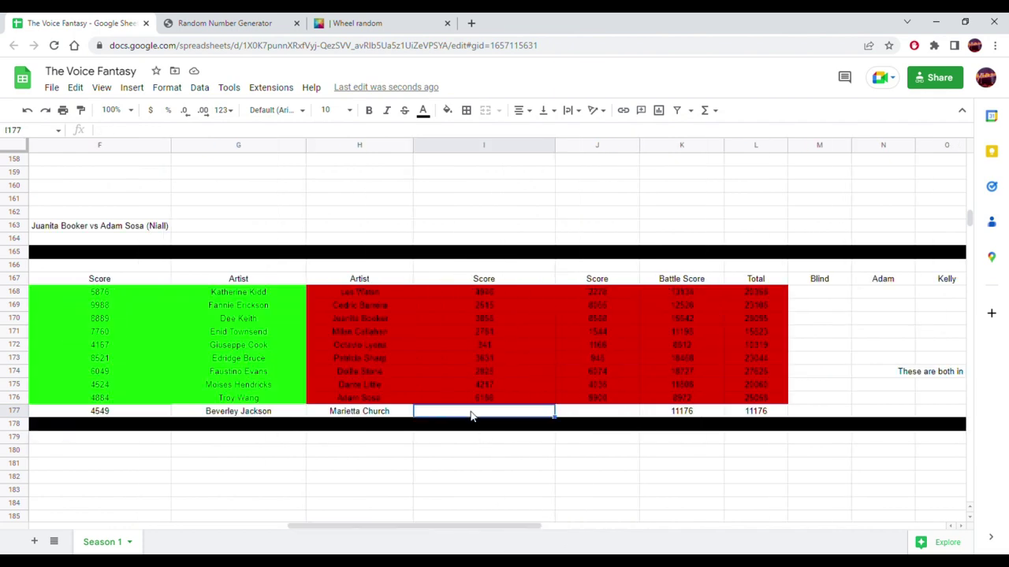
- Generate random score 4427 and paste it into I177 as a plain value
{"action": "left_click", "coordinate": [366, 20]}
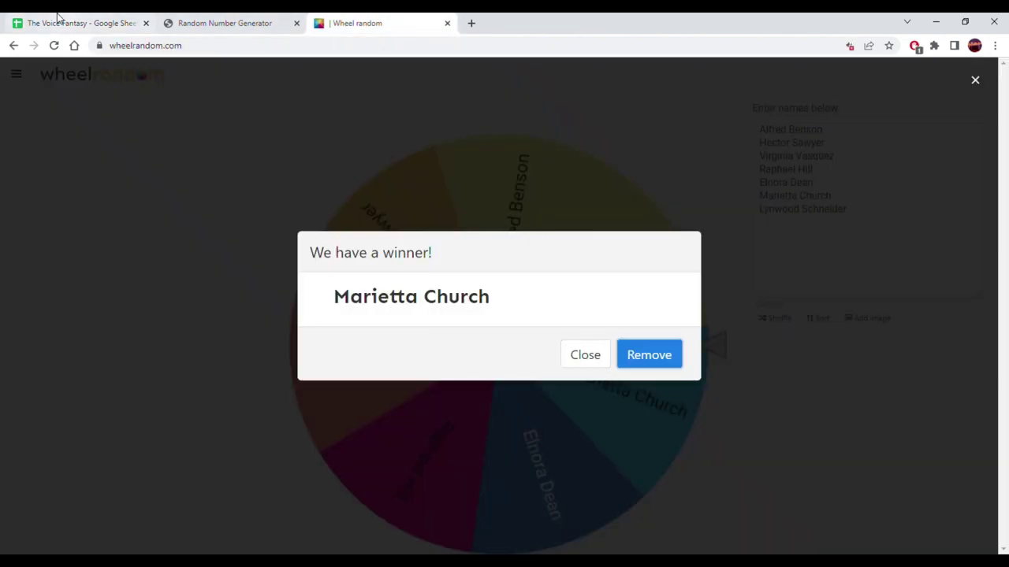
{"action": "left_click", "coordinate": [61, 22]}
{"action": "left_click", "coordinate": [246, 22]}
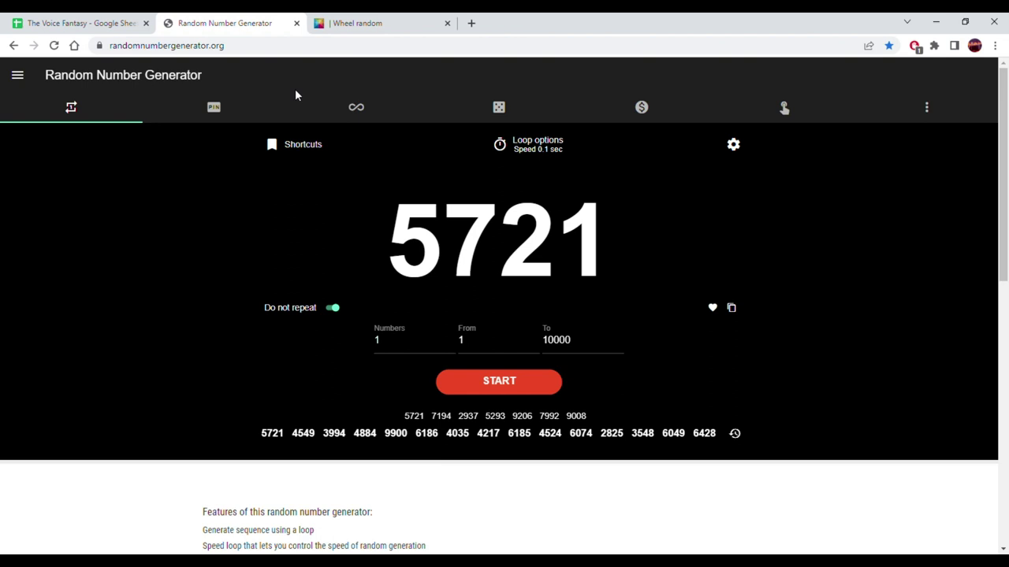
{"action": "left_click", "coordinate": [492, 386]}
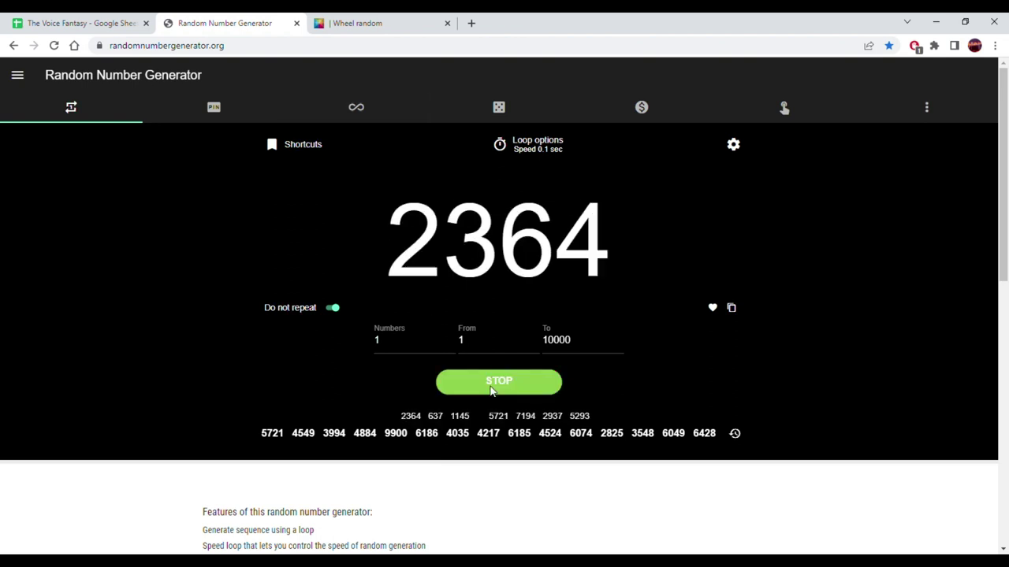
{"action": "left_click", "coordinate": [731, 309]}
{"action": "left_click", "coordinate": [79, 23]}
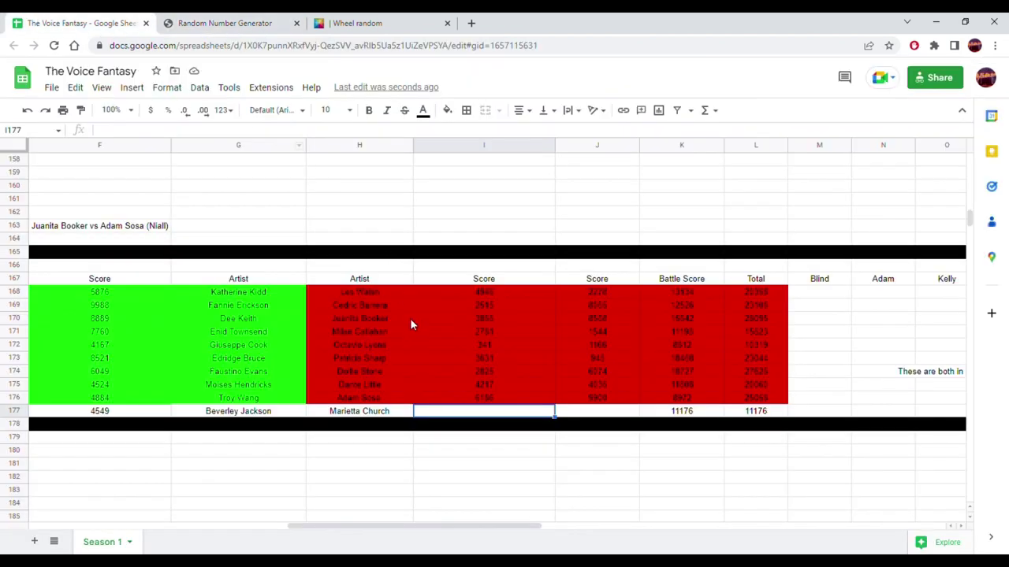
{"action": "right_click", "coordinate": [473, 420]}
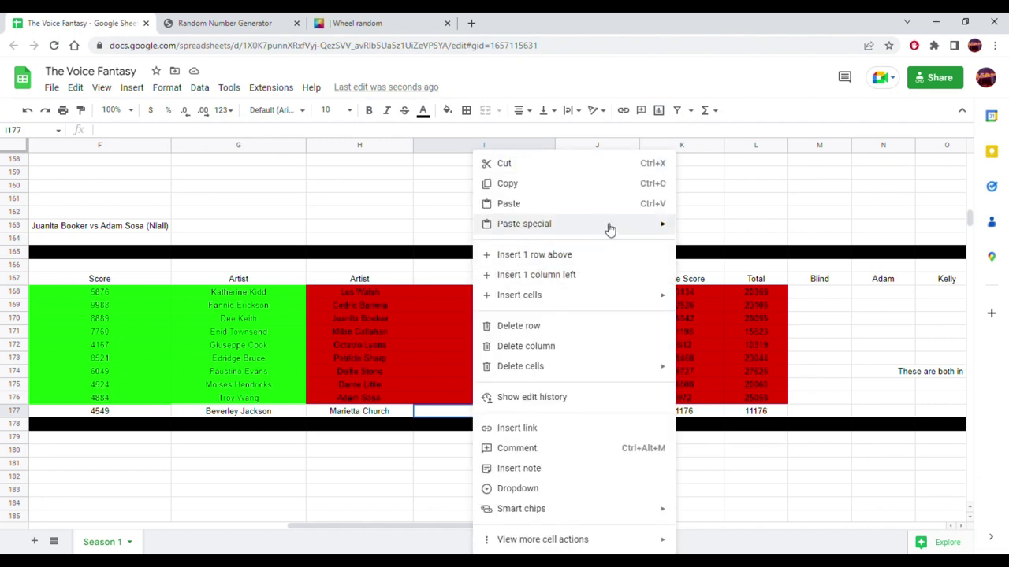
{"action": "mouse_move", "coordinate": [667, 229]}
{"action": "left_click", "coordinate": [719, 231]}
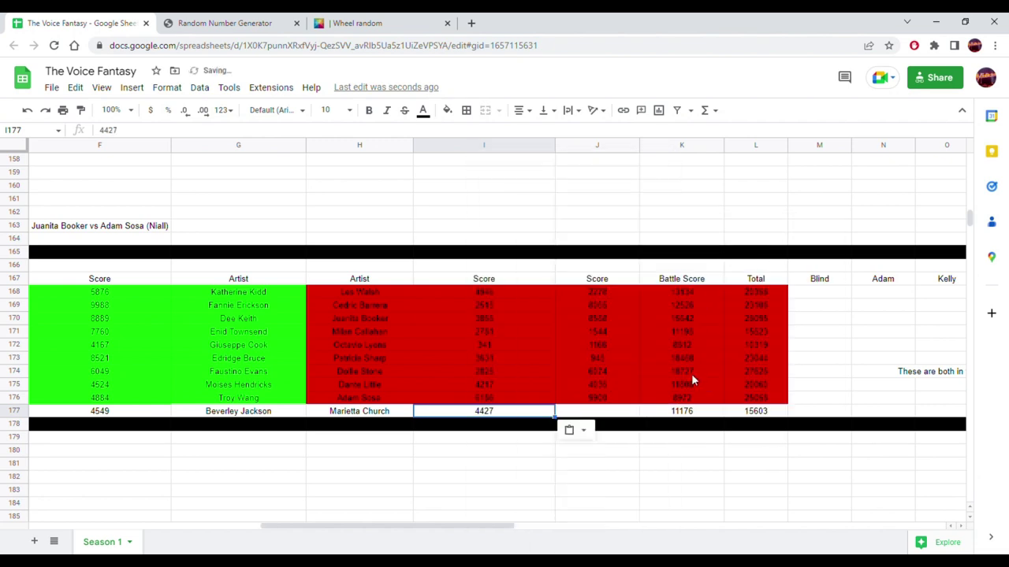
- Generate random score 8069 and paste it into J177 as a value, bringing the total to 23672
{"action": "left_click", "coordinate": [628, 412]}
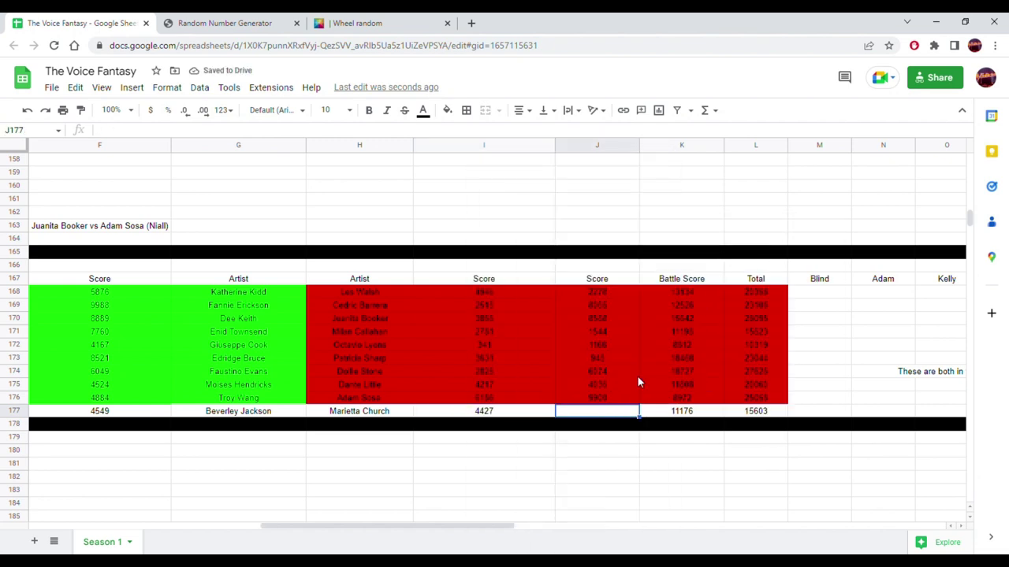
{"action": "left_click", "coordinate": [390, 23]}
{"action": "left_click", "coordinate": [251, 23]}
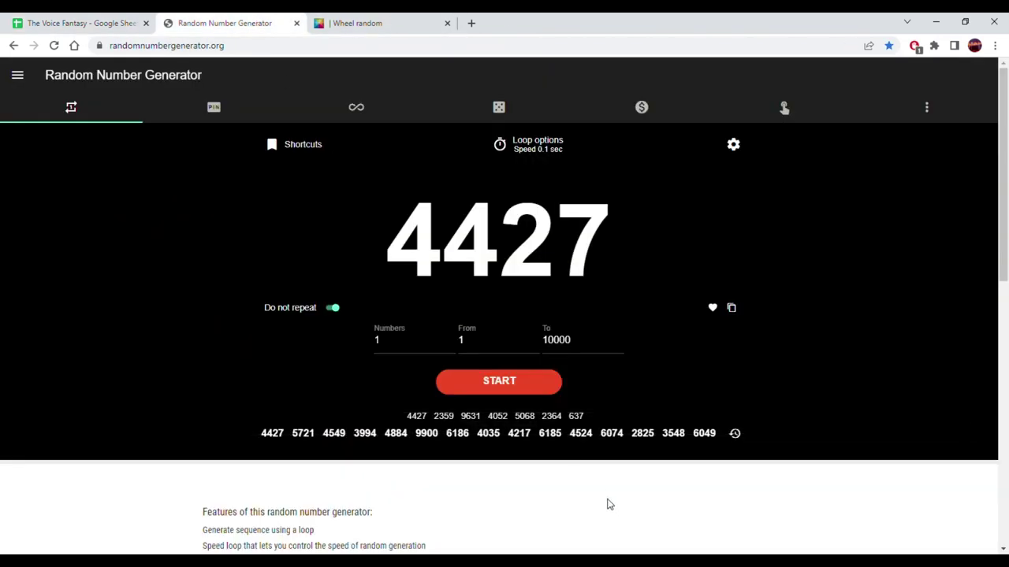
{"action": "left_click", "coordinate": [504, 381]}
{"action": "left_click", "coordinate": [504, 382]}
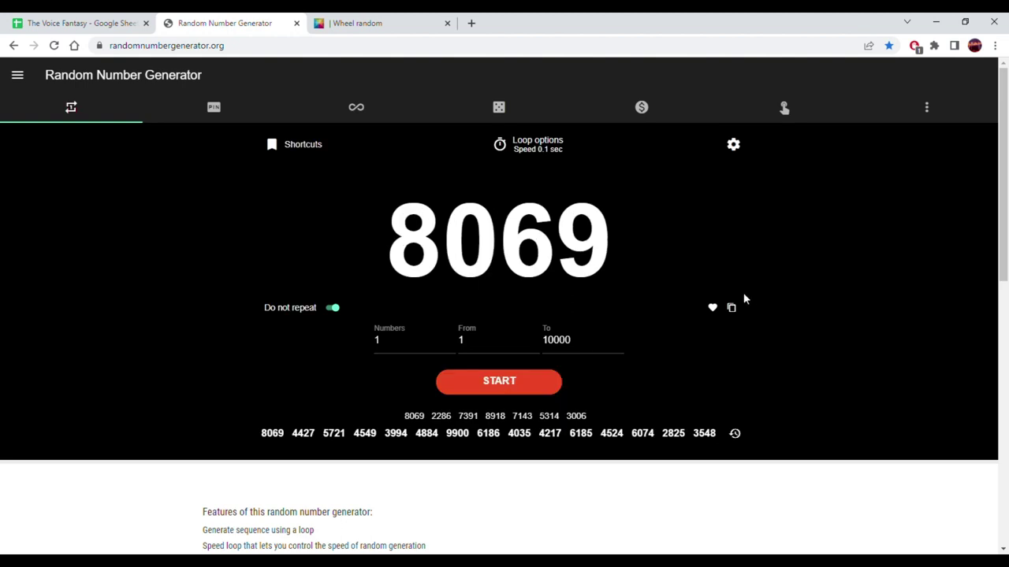
{"action": "left_click", "coordinate": [731, 308]}
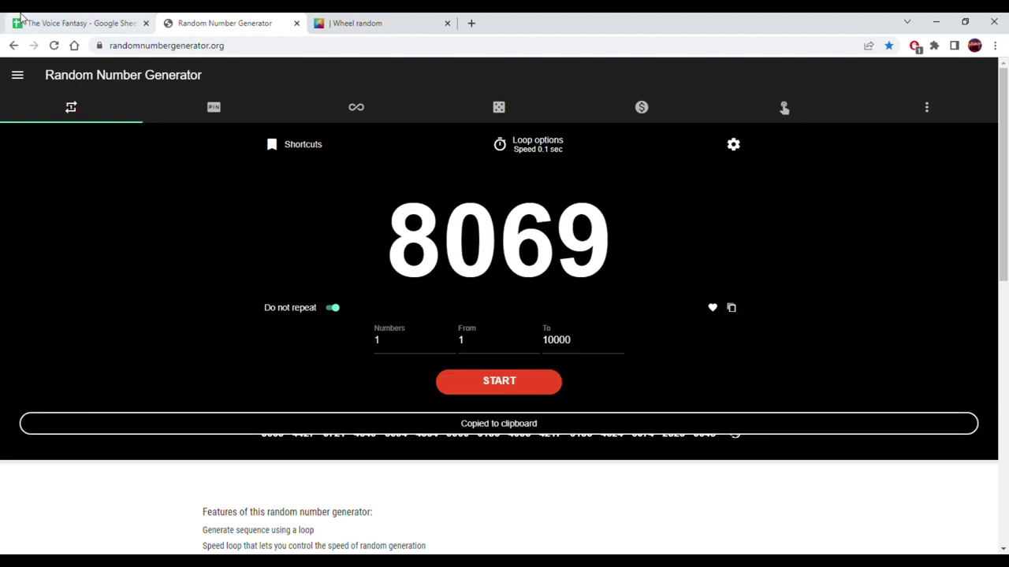
{"action": "left_click", "coordinate": [22, 23]}
{"action": "right_click", "coordinate": [587, 416]}
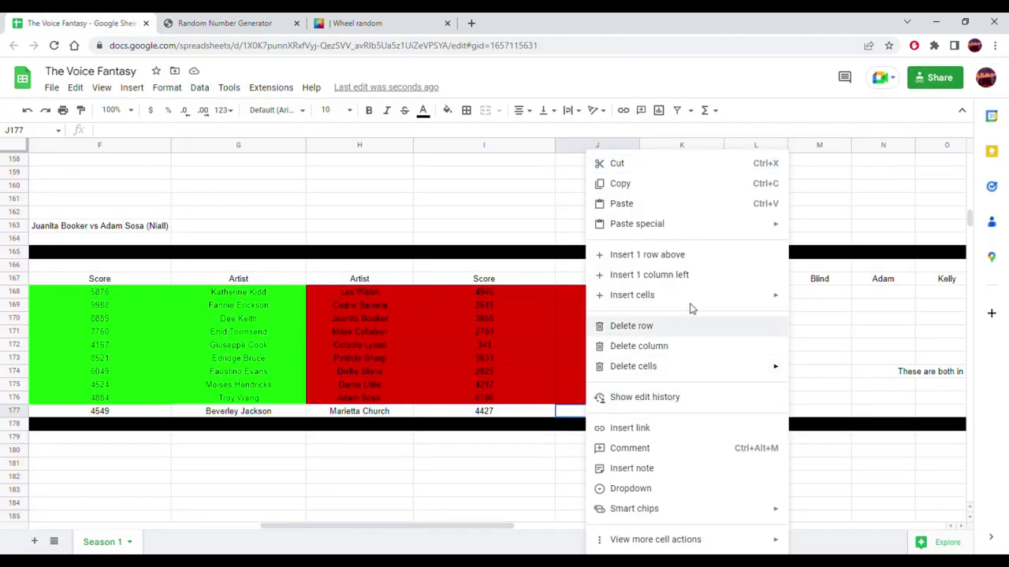
{"action": "left_click", "coordinate": [800, 227]}
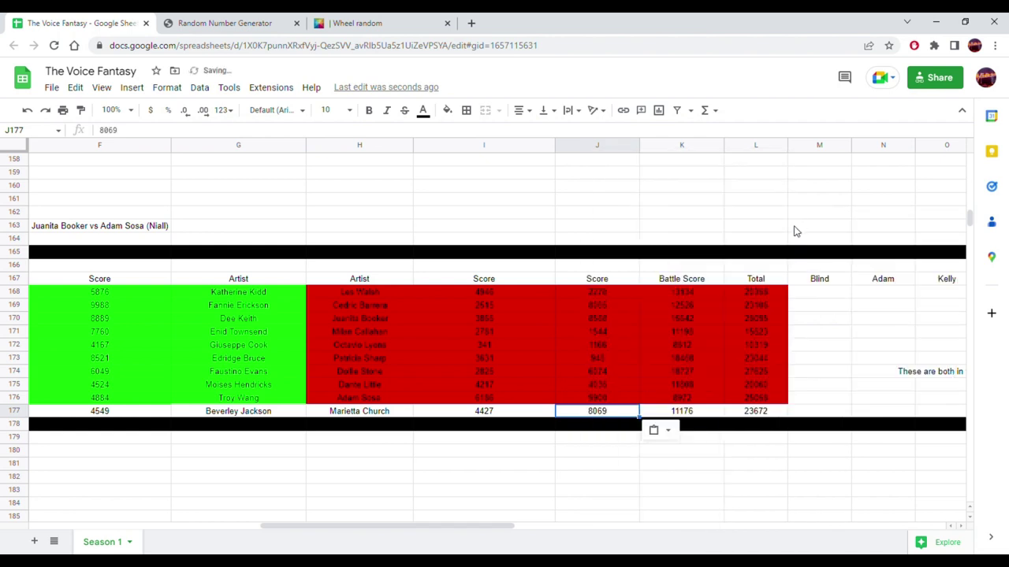
{"action": "left_click_drag", "start_coordinate": [763, 414], "coordinate": [120, 443]}
{"action": "left_click", "coordinate": [246, 419]}
{"action": "left_click_drag", "start_coordinate": [254, 413], "coordinate": [383, 417]}
{"action": "left_click_drag", "start_coordinate": [119, 415], "coordinate": [271, 412]}
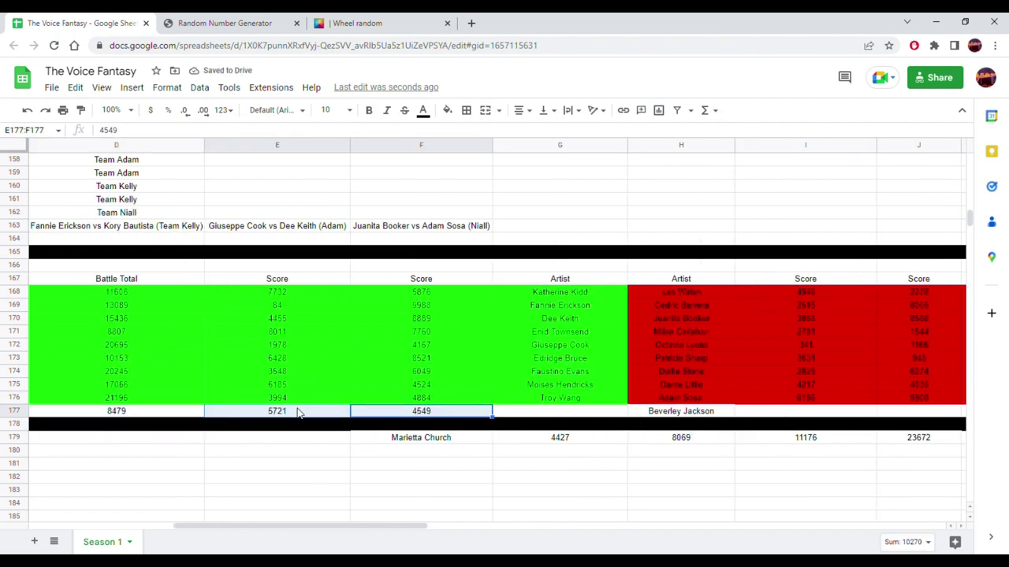
{"action": "left_click", "coordinate": [432, 416]}
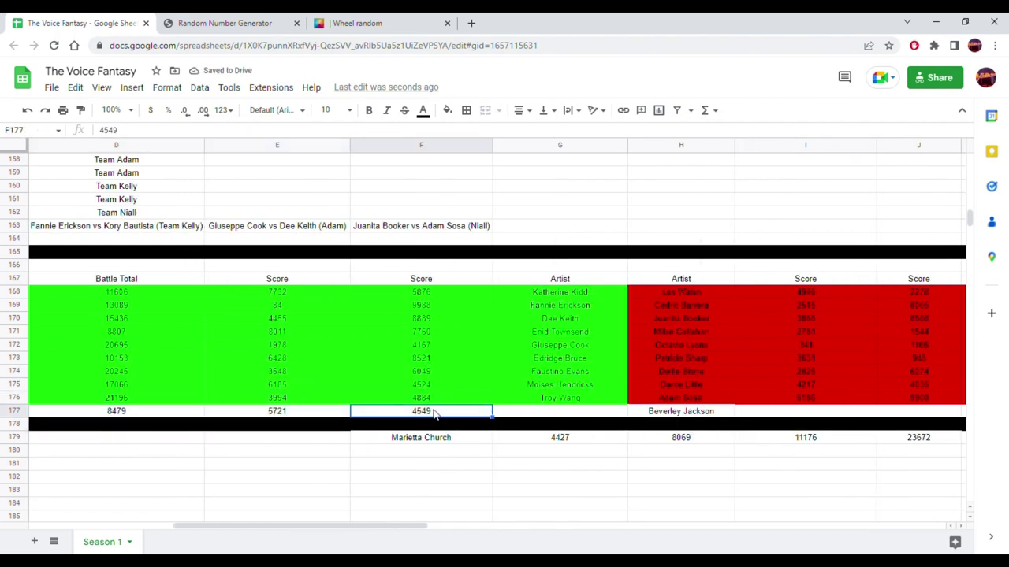
{"action": "left_click_drag", "start_coordinate": [441, 406], "coordinate": [762, 418]}
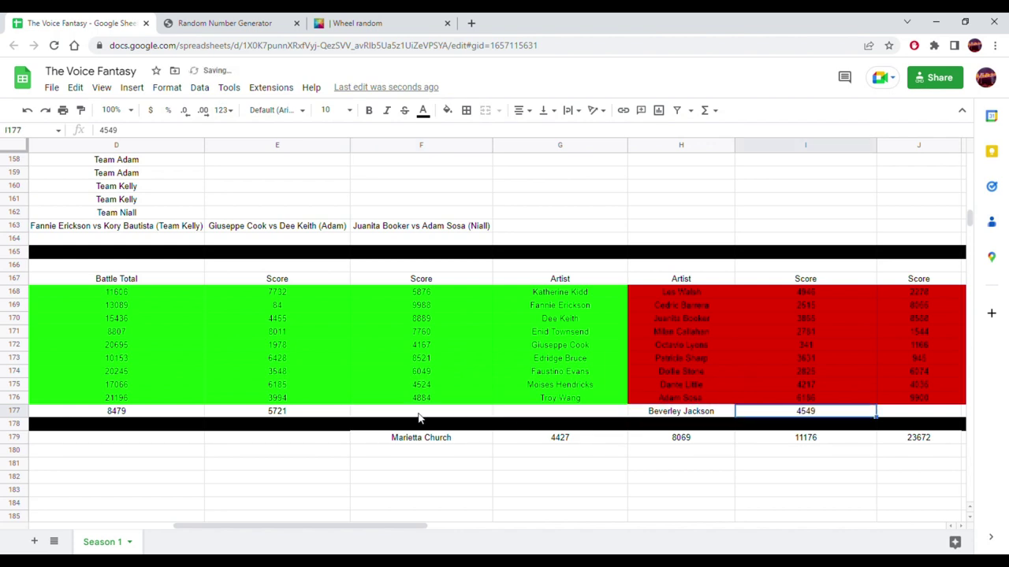
{"action": "left_click", "coordinate": [317, 416]}
{"action": "left_click_drag", "start_coordinate": [334, 413], "coordinate": [902, 417]}
- Copy the 8479 battle total into K177 and extend the L176 total formula down to row 177
{"action": "left_click", "coordinate": [149, 416]}
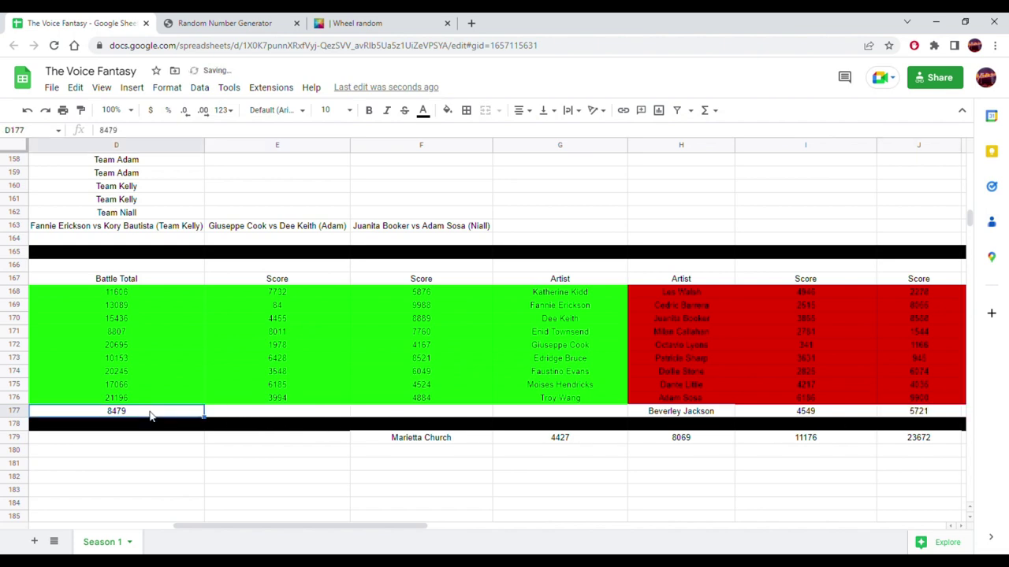
{"action": "key", "text": "ctrl+c"}
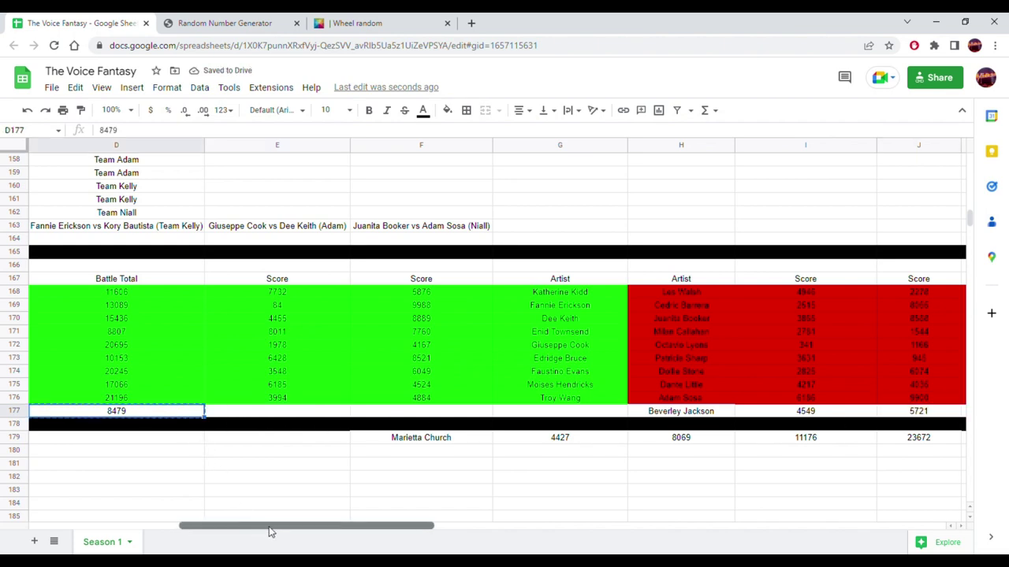
{"action": "left_click_drag", "start_coordinate": [250, 526], "coordinate": [383, 526]}
{"action": "left_click", "coordinate": [541, 423]}
{"action": "key", "text": "ctrl+v"}
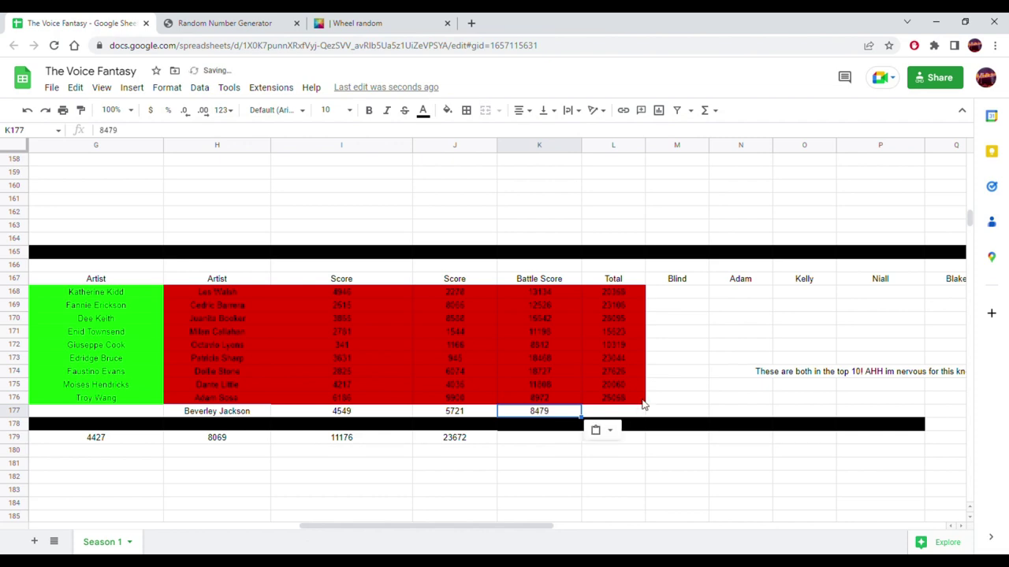
{"action": "left_click", "coordinate": [640, 401]}
{"action": "left_click_drag", "start_coordinate": [654, 413], "coordinate": [627, 415]}
{"action": "left_click_drag", "start_coordinate": [556, 411], "coordinate": [224, 411]}
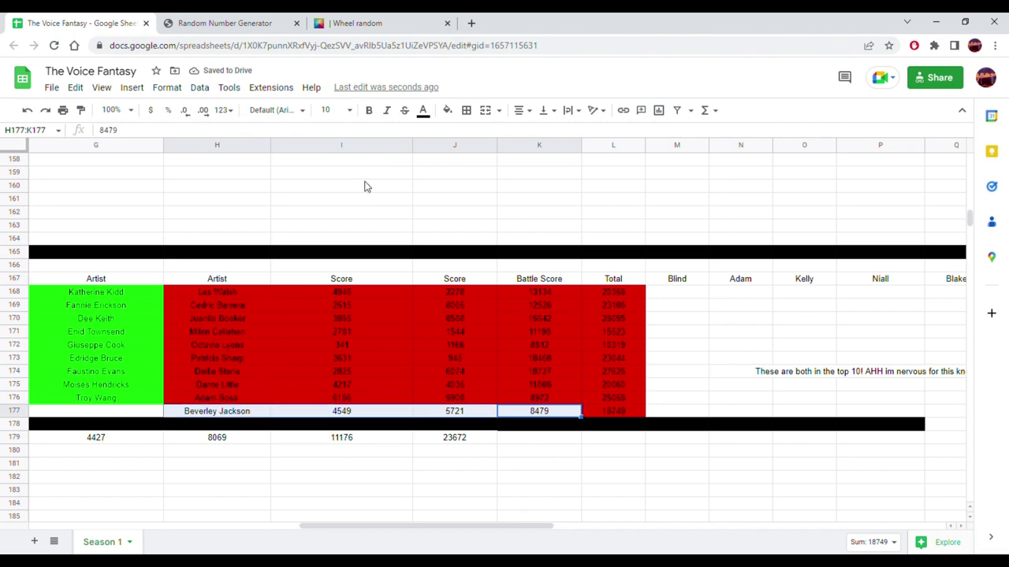
{"action": "left_click", "coordinate": [447, 111]}
{"action": "left_click", "coordinate": [466, 168]}
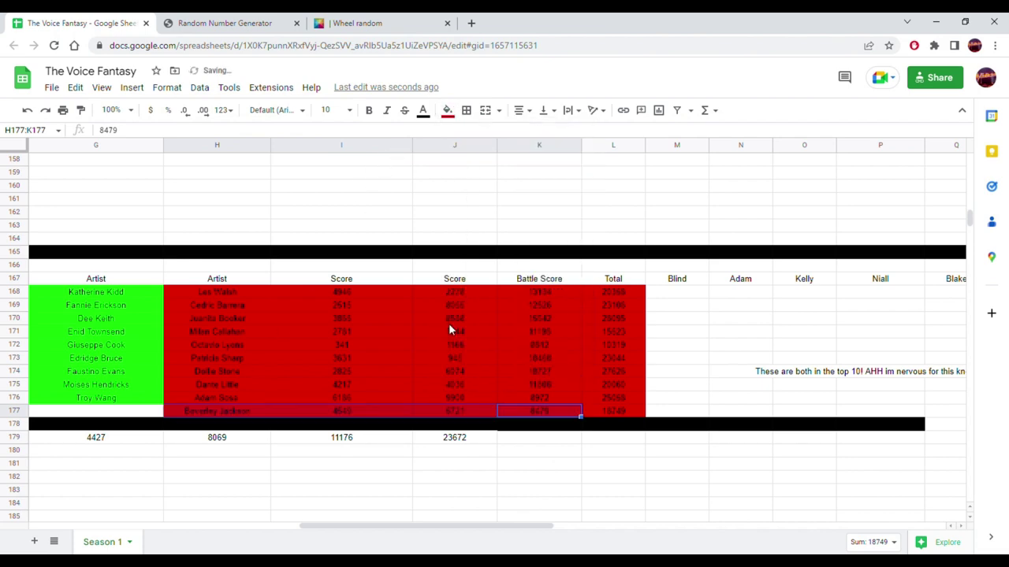
{"action": "left_click_drag", "start_coordinate": [435, 530], "coordinate": [296, 528]}
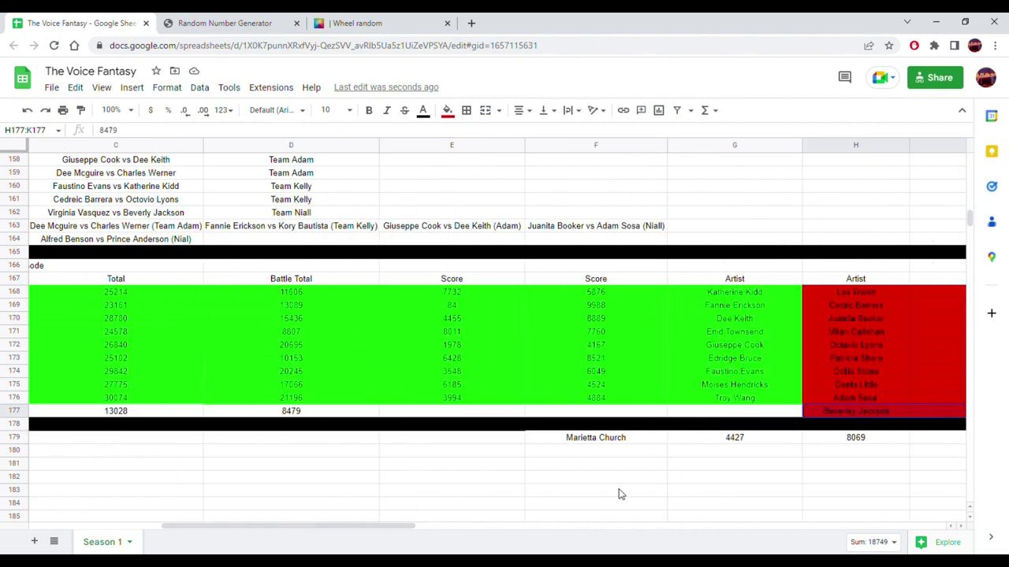
{"action": "left_click", "coordinate": [609, 439]}
{"action": "left_click_drag", "start_coordinate": [614, 436], "coordinate": [612, 411]}
{"action": "left_click", "coordinate": [699, 439]}
{"action": "left_click", "coordinate": [853, 445]}
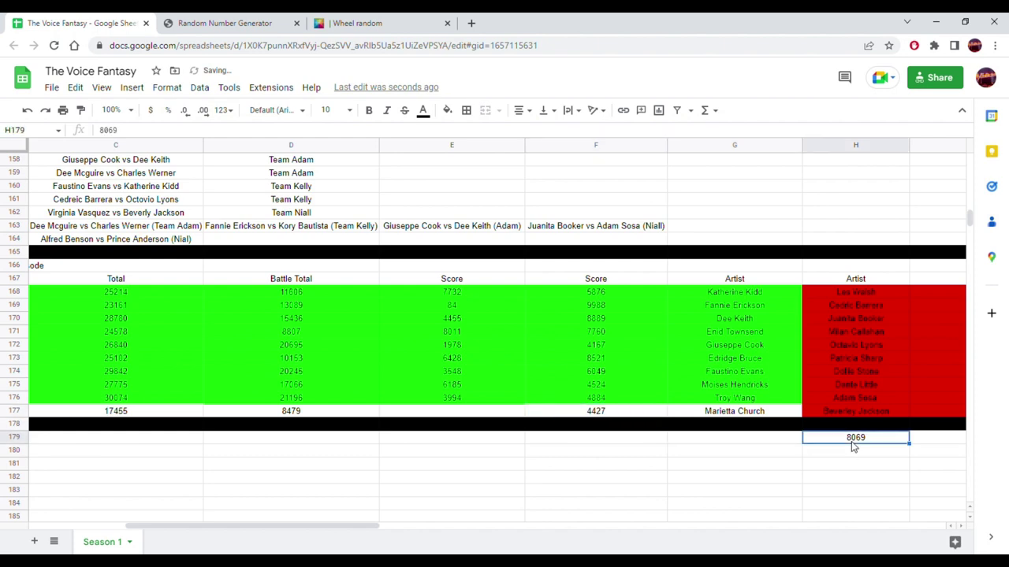
{"action": "left_click_drag", "start_coordinate": [846, 436], "coordinate": [483, 422]}
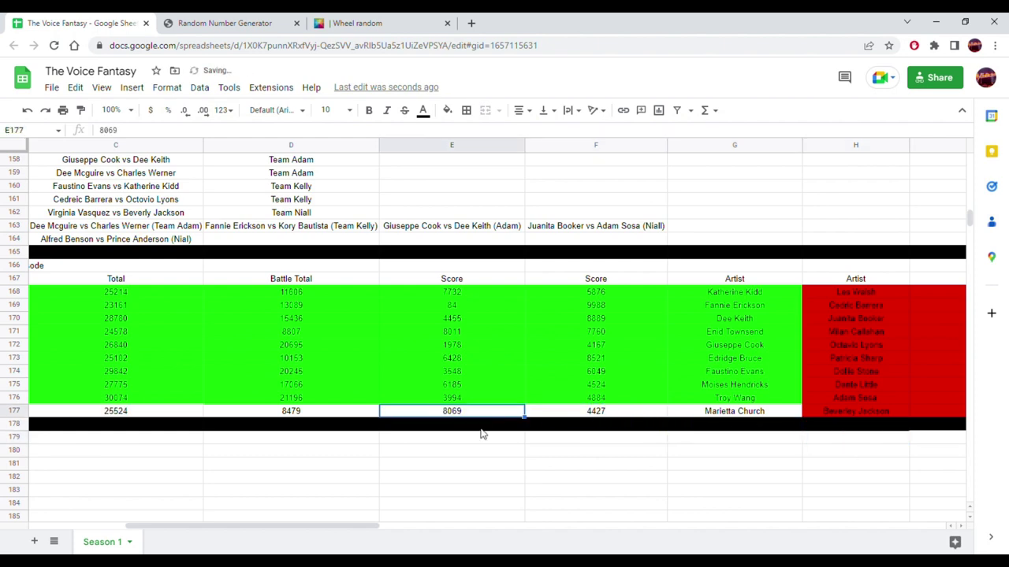
{"action": "left_click_drag", "start_coordinate": [370, 526], "coordinate": [507, 528]}
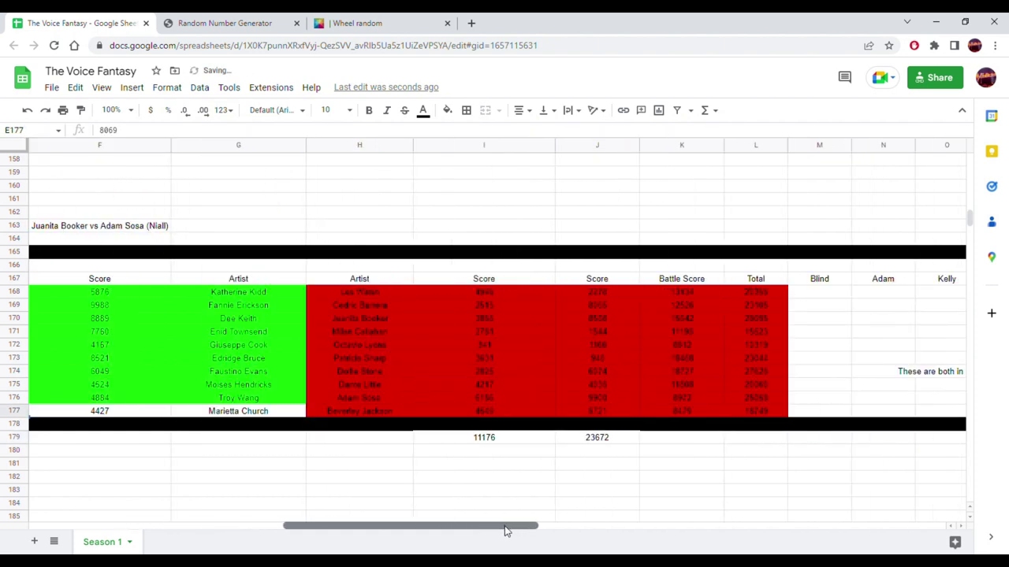
{"action": "left_click", "coordinate": [529, 442]}
{"action": "key", "text": "ctrl+c"}
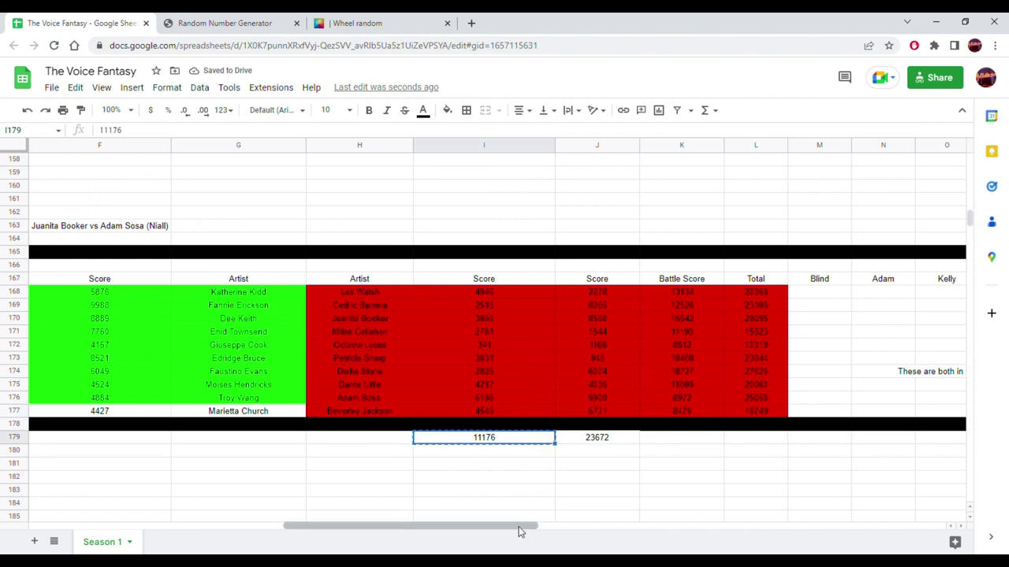
{"action": "left_click_drag", "start_coordinate": [519, 528], "coordinate": [339, 526]}
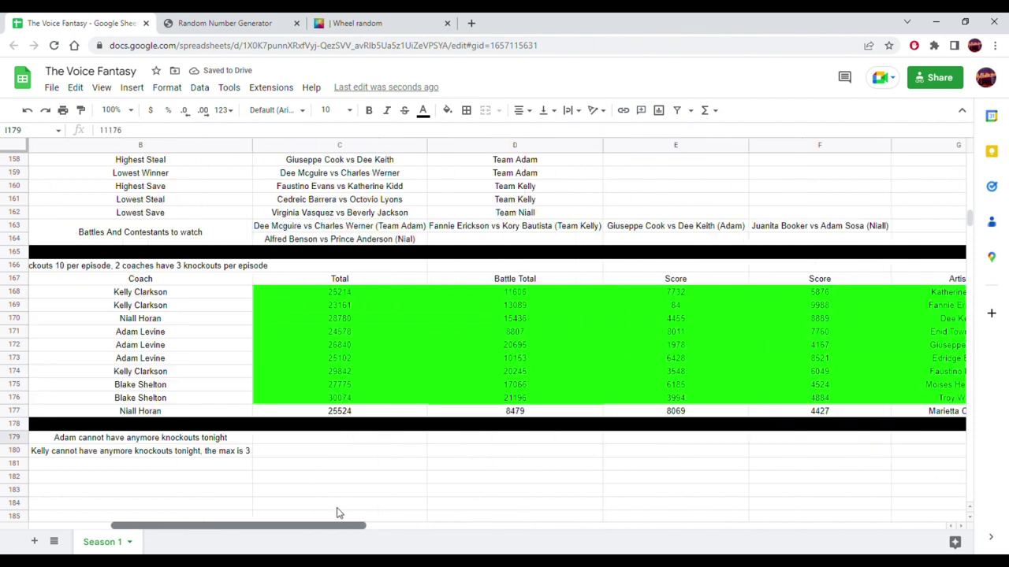
- Paste only the value 11176 into D177
{"action": "left_click", "coordinate": [535, 415]}
{"action": "right_click", "coordinate": [537, 415]}
{"action": "mouse_move", "coordinate": [662, 225]}
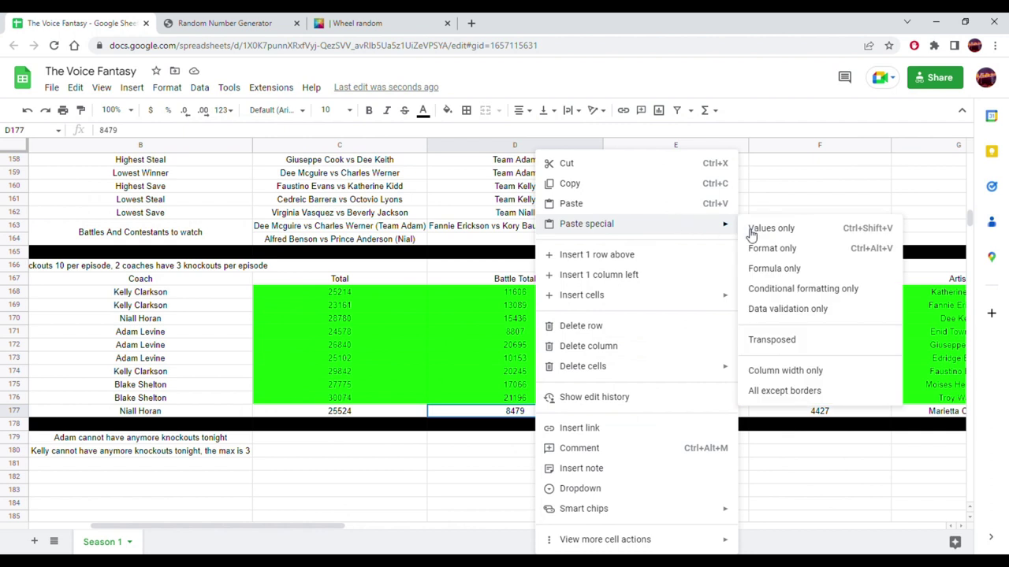
{"action": "left_click", "coordinate": [764, 229]}
- Extend the total formula from C176 to C177 and give C177 a white fill
{"action": "left_click", "coordinate": [380, 398]}
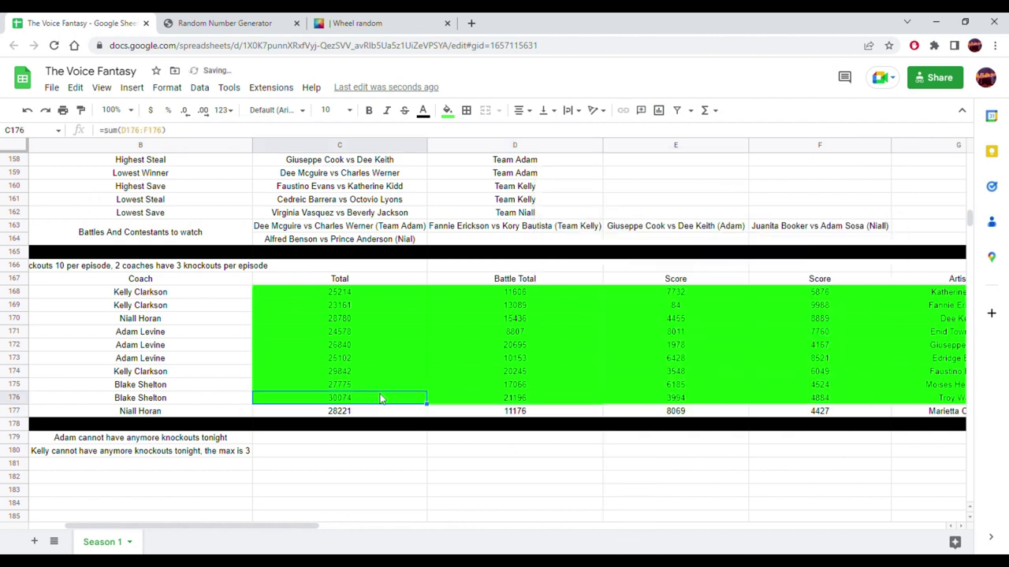
{"action": "left_click_drag", "start_coordinate": [426, 405], "coordinate": [417, 414]}
{"action": "left_click", "coordinate": [395, 416]}
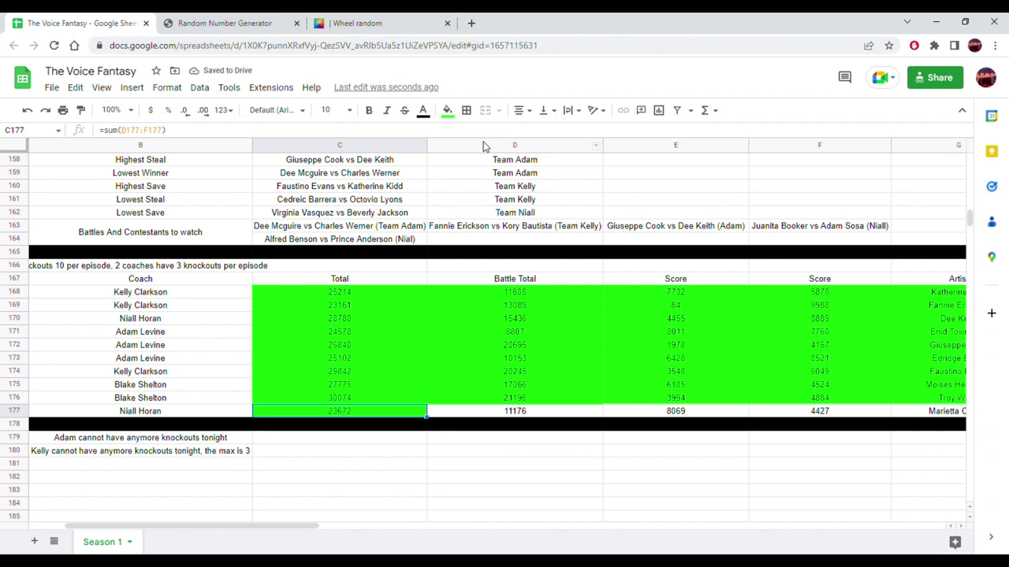
{"action": "left_click", "coordinate": [447, 109]}
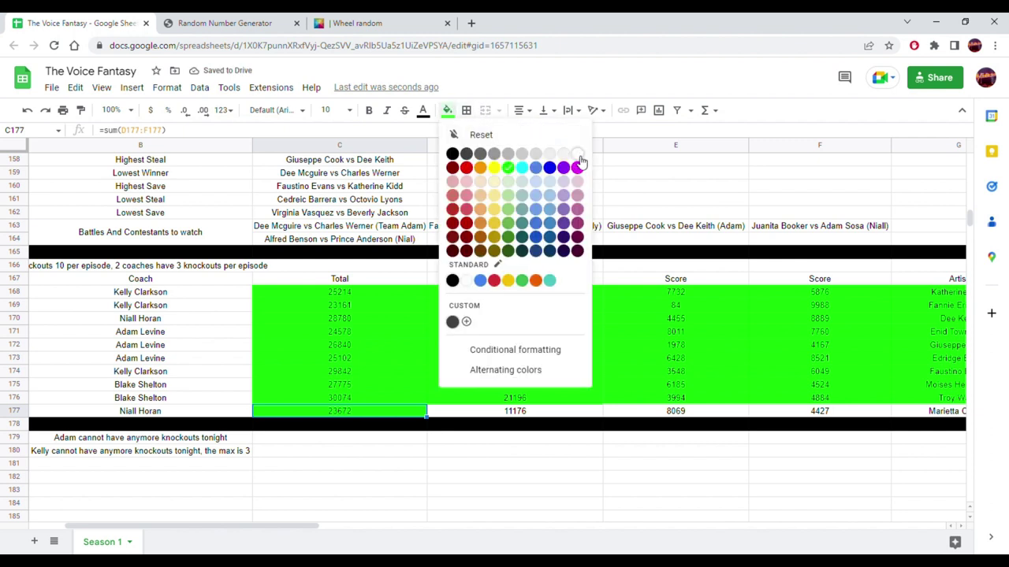
{"action": "left_click", "coordinate": [578, 155]}
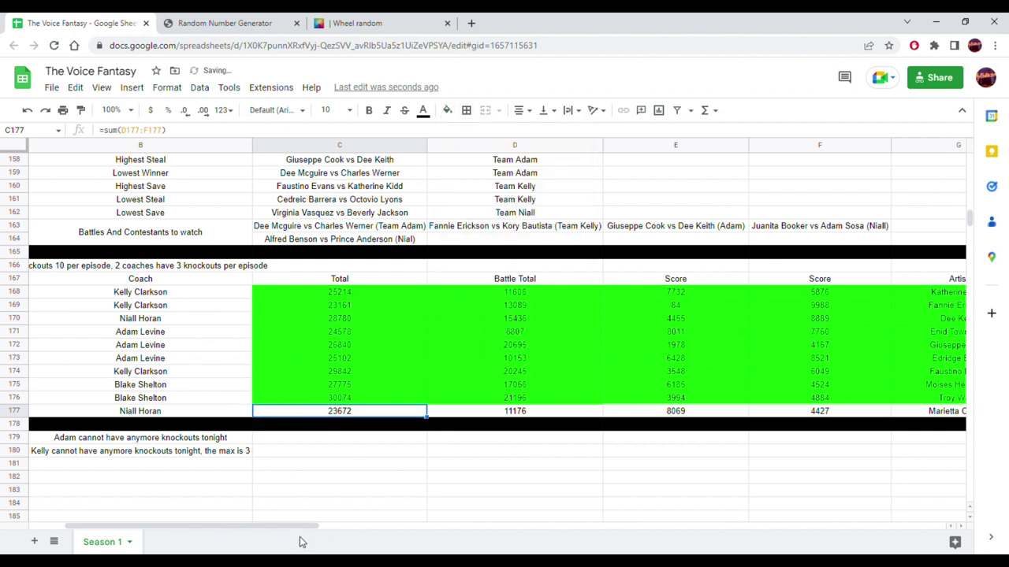
- Clear the leftover scores in row 179 and compare the names in H176 and H177
{"action": "left_click_drag", "start_coordinate": [306, 526], "coordinate": [513, 526]}
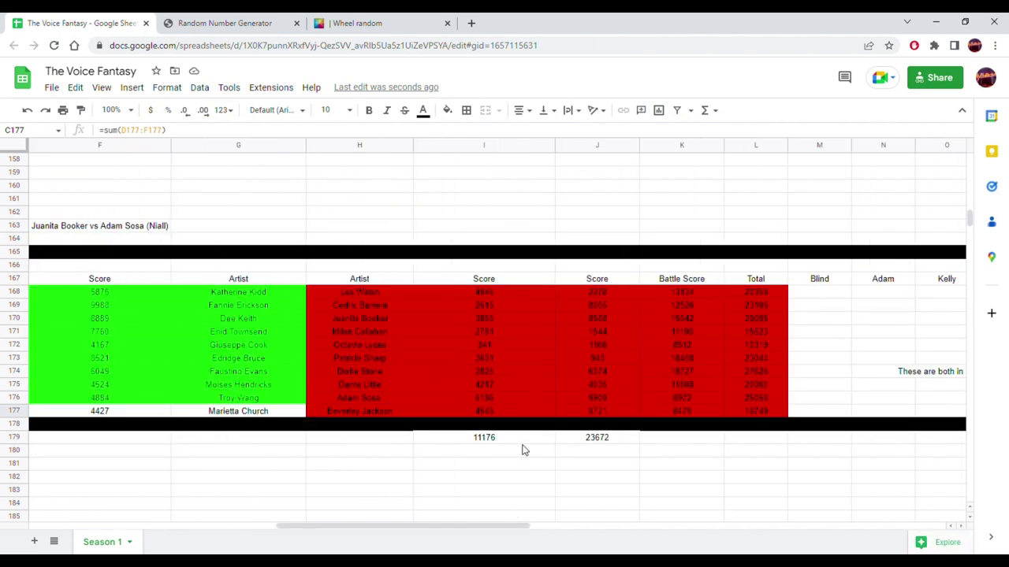
{"action": "left_click", "coordinate": [287, 441]}
{"action": "left_click_drag", "start_coordinate": [316, 454], "coordinate": [603, 442]}
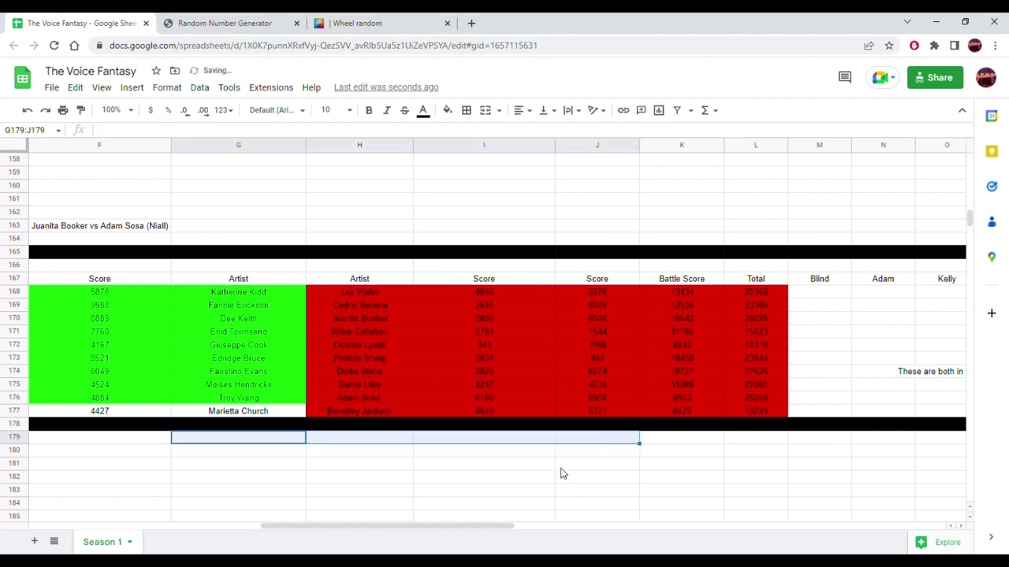
{"action": "left_click", "coordinate": [546, 485]}
{"action": "left_click", "coordinate": [386, 403]}
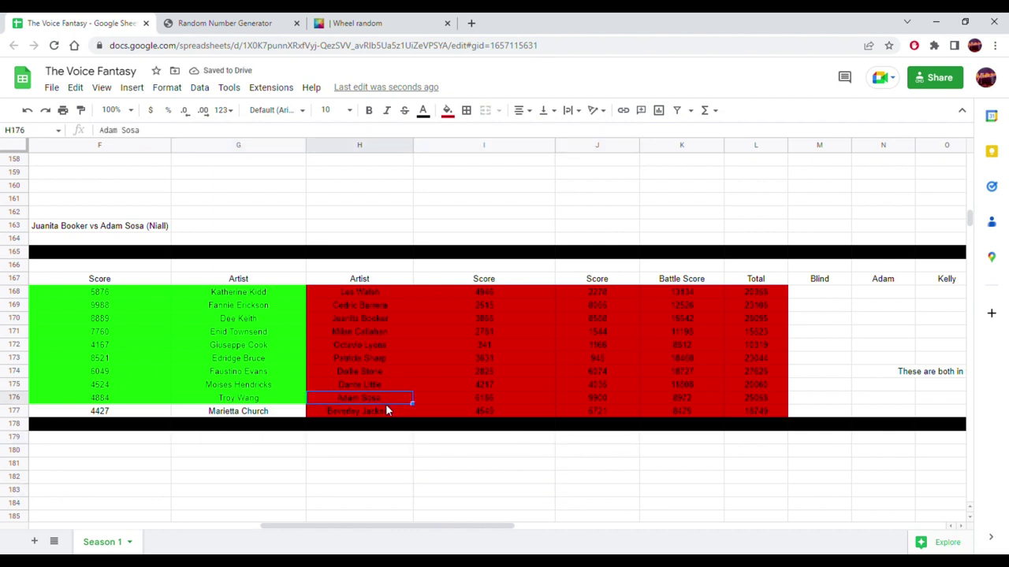
{"action": "left_click", "coordinate": [373, 411]}
{"action": "left_click", "coordinate": [375, 399]}
{"action": "left_click", "coordinate": [364, 411]}
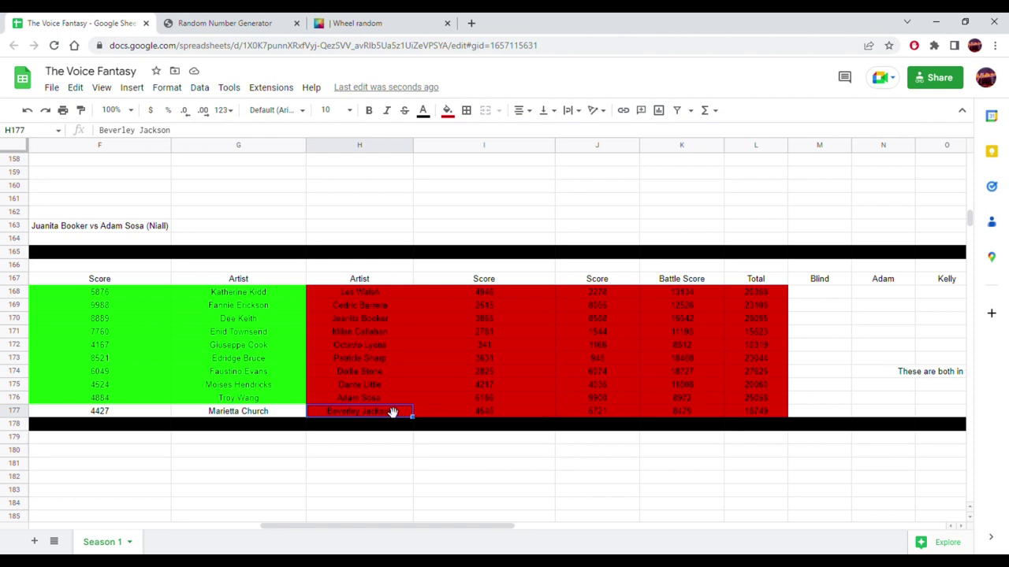
{"action": "left_click_drag", "start_coordinate": [268, 413], "coordinate": [368, 413]}
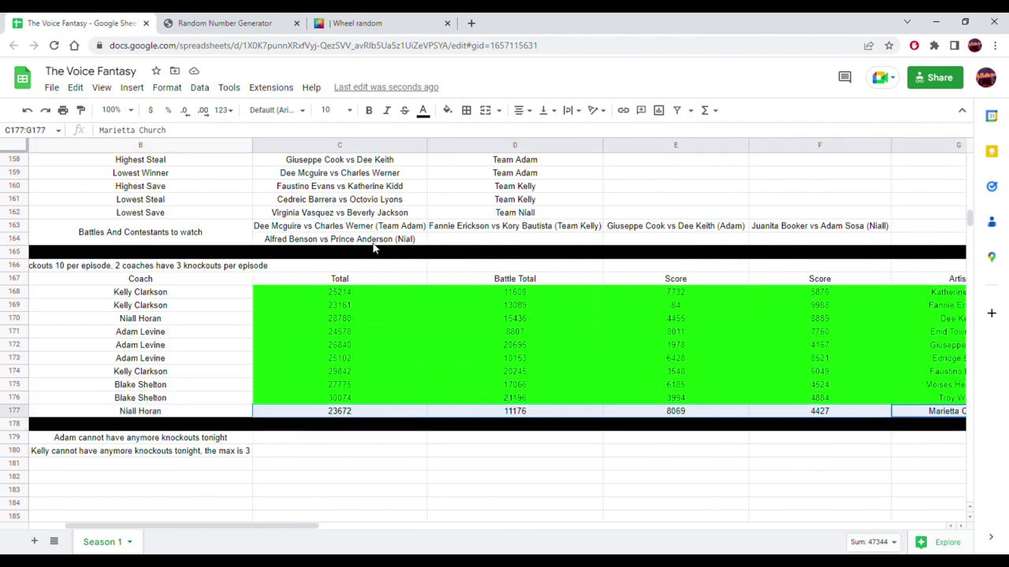
{"action": "left_click", "coordinate": [447, 111]}
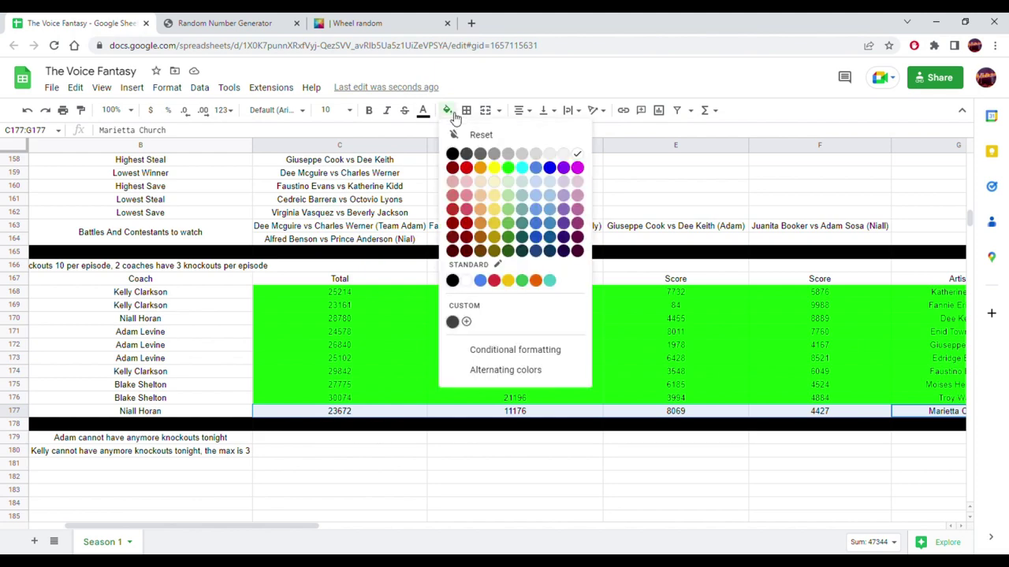
{"action": "left_click", "coordinate": [507, 168]}
{"action": "scroll", "coordinate": [479, 327], "scroll_direction": "up", "scroll_amount": 5}
{"action": "scroll", "coordinate": [472, 316], "scroll_direction": "up", "scroll_amount": 14}
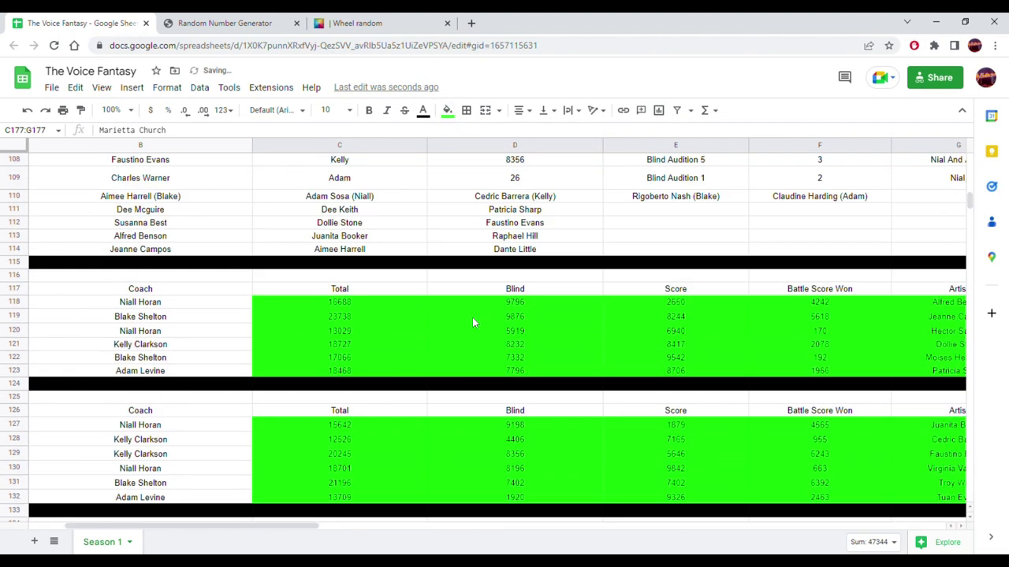
{"action": "scroll", "coordinate": [466, 315], "scroll_direction": "up", "scroll_amount": 8}
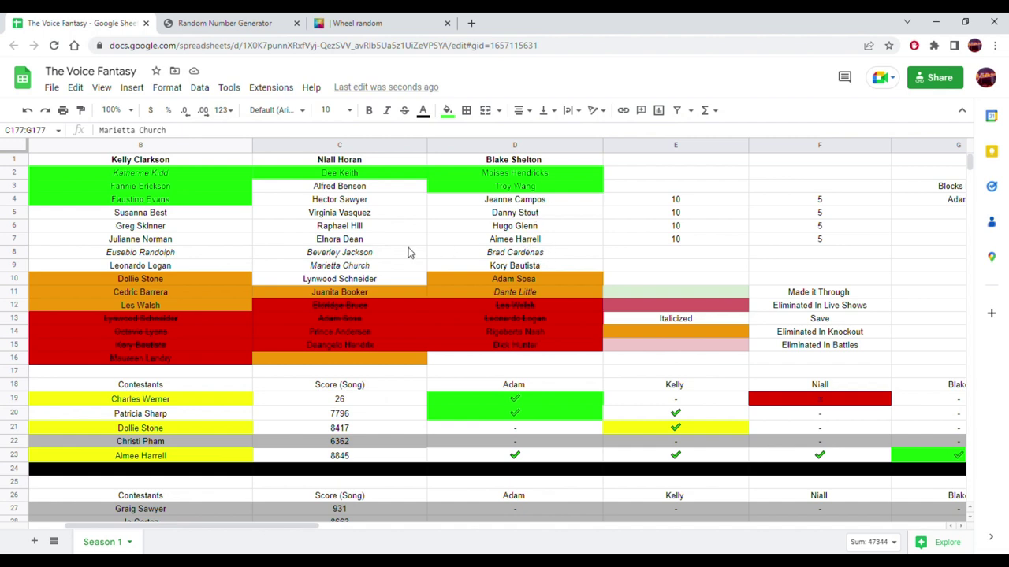
{"action": "left_click", "coordinate": [383, 259]}
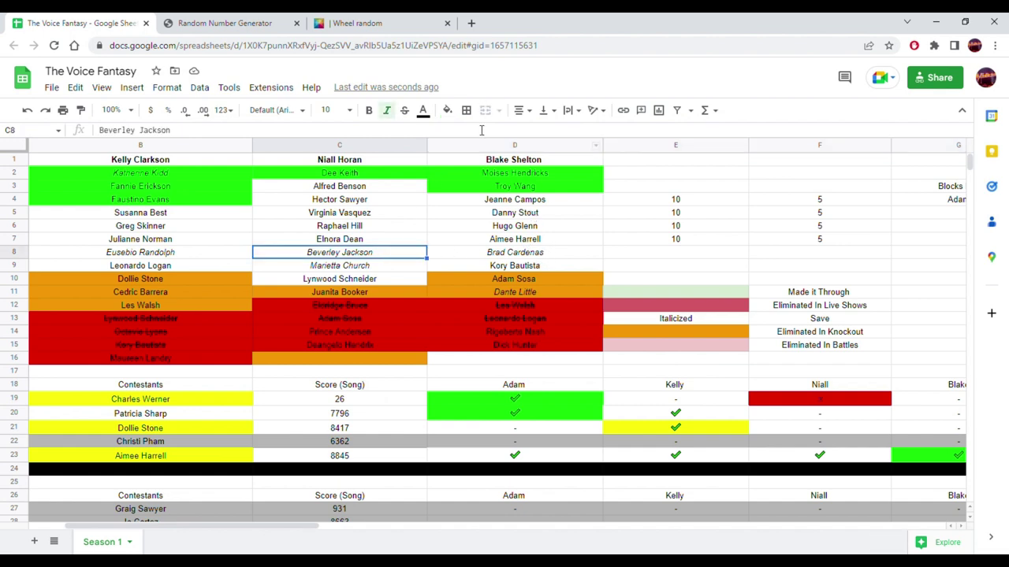
{"action": "left_click", "coordinate": [446, 110]}
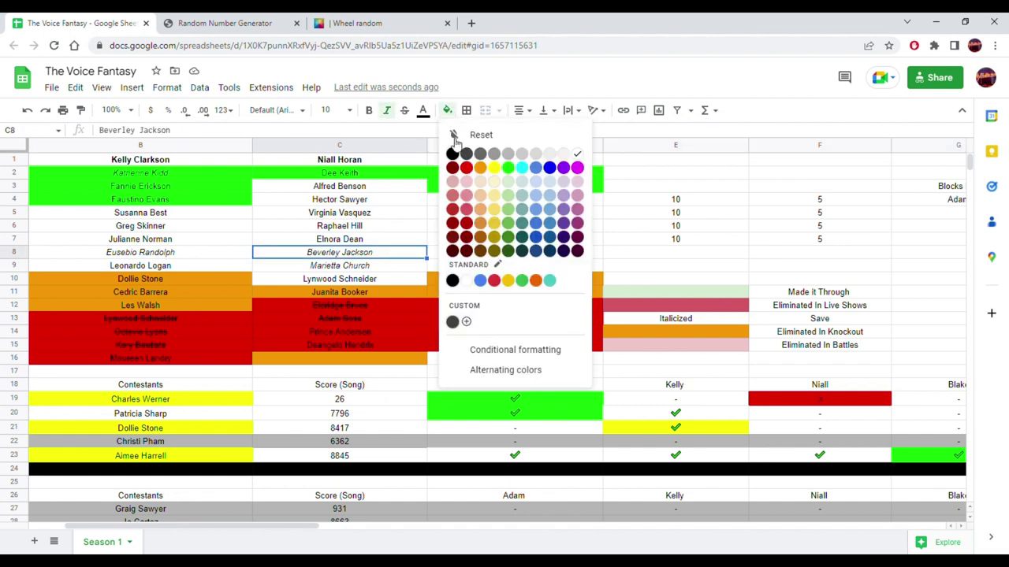
{"action": "left_click", "coordinate": [480, 167]}
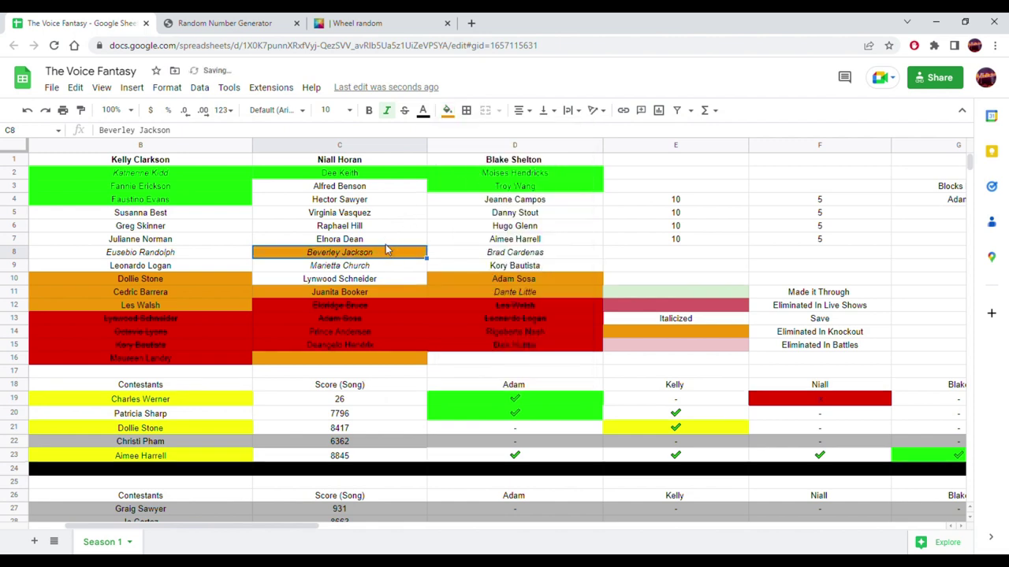
{"action": "left_click_drag", "start_coordinate": [392, 252], "coordinate": [359, 375]}
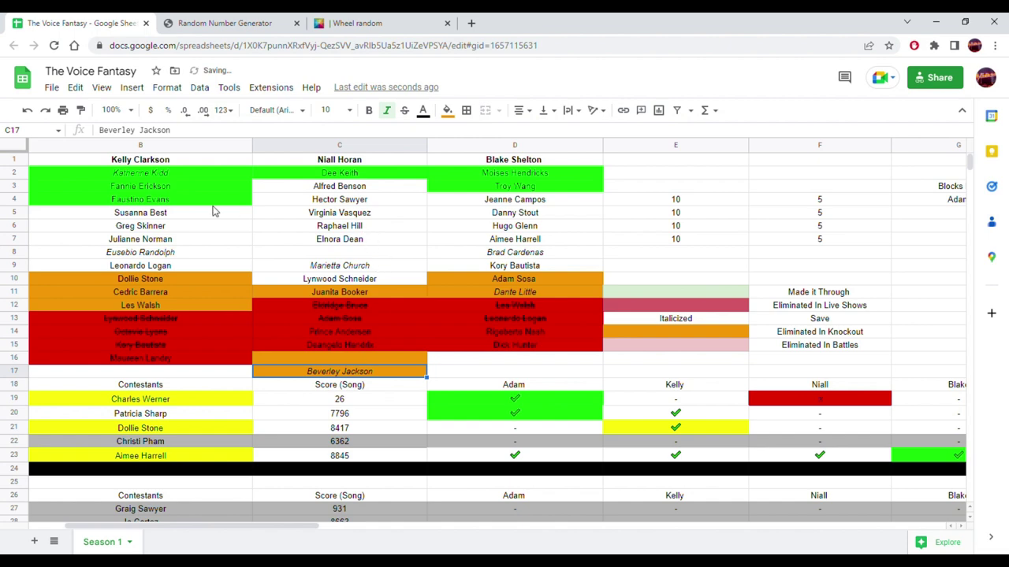
{"action": "left_click", "coordinate": [171, 377]}
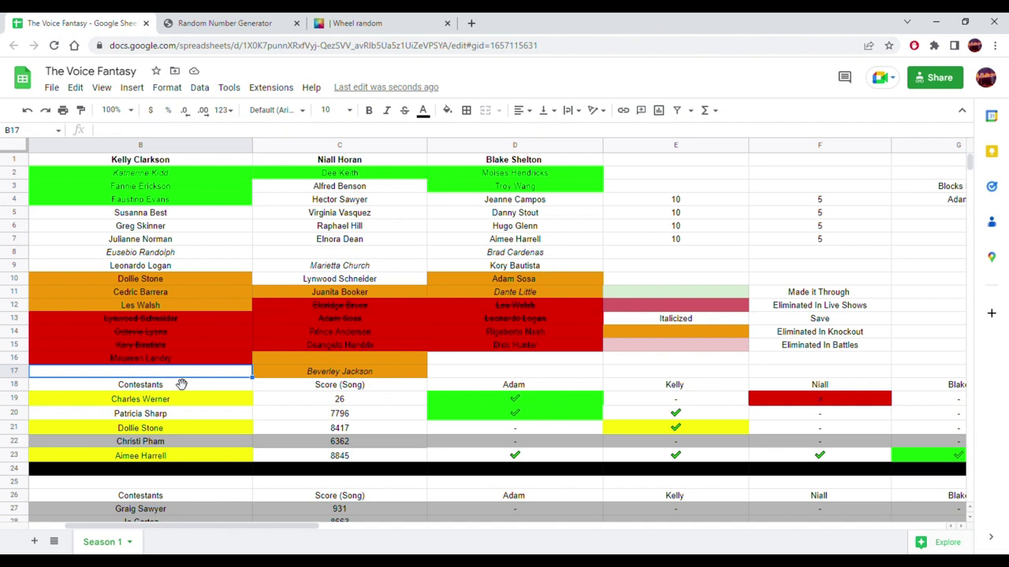
{"action": "left_click_drag", "start_coordinate": [367, 189], "coordinate": [339, 260]}
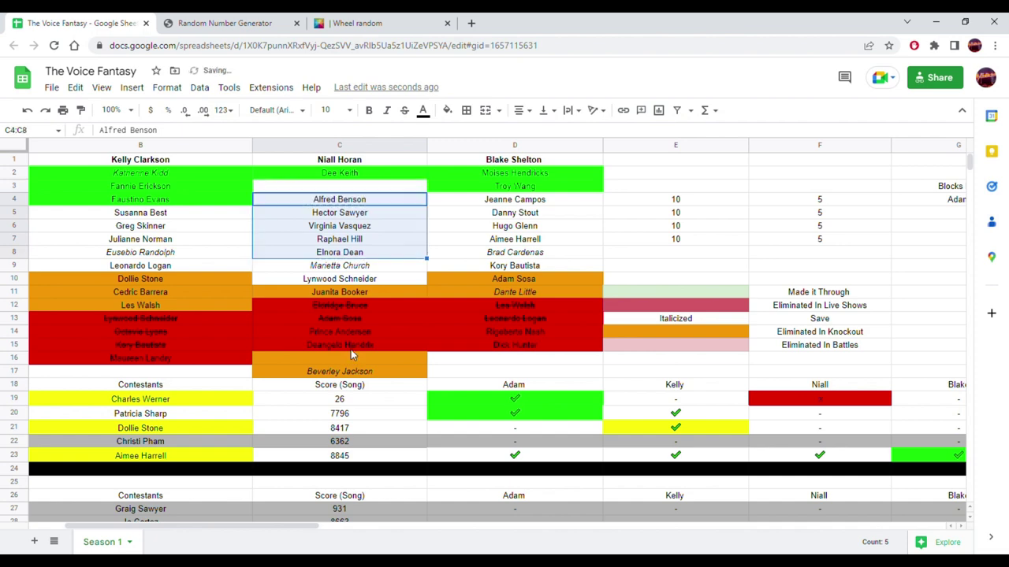
{"action": "left_click", "coordinate": [354, 268]}
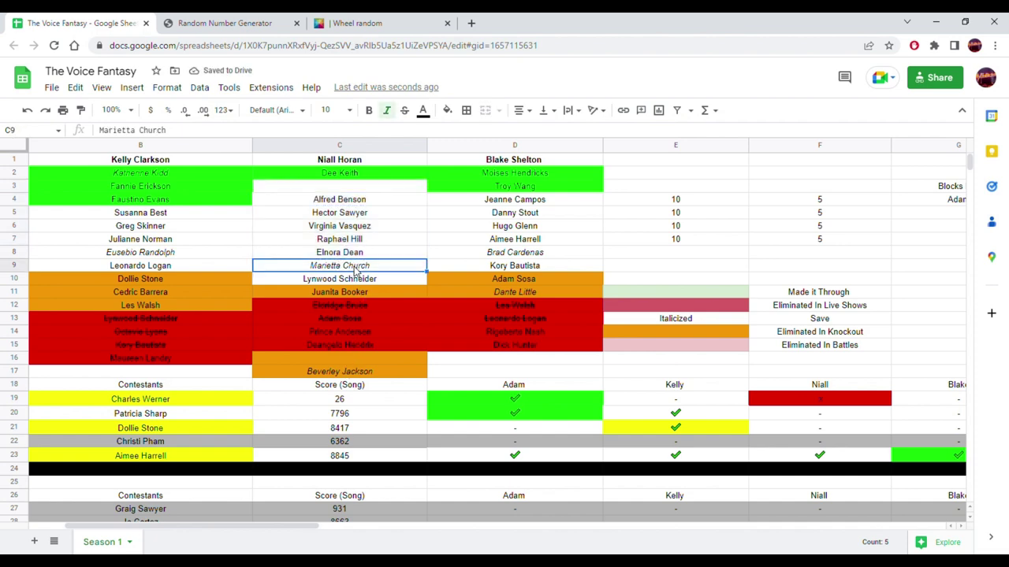
{"action": "left_click_drag", "start_coordinate": [355, 268], "coordinate": [339, 192]}
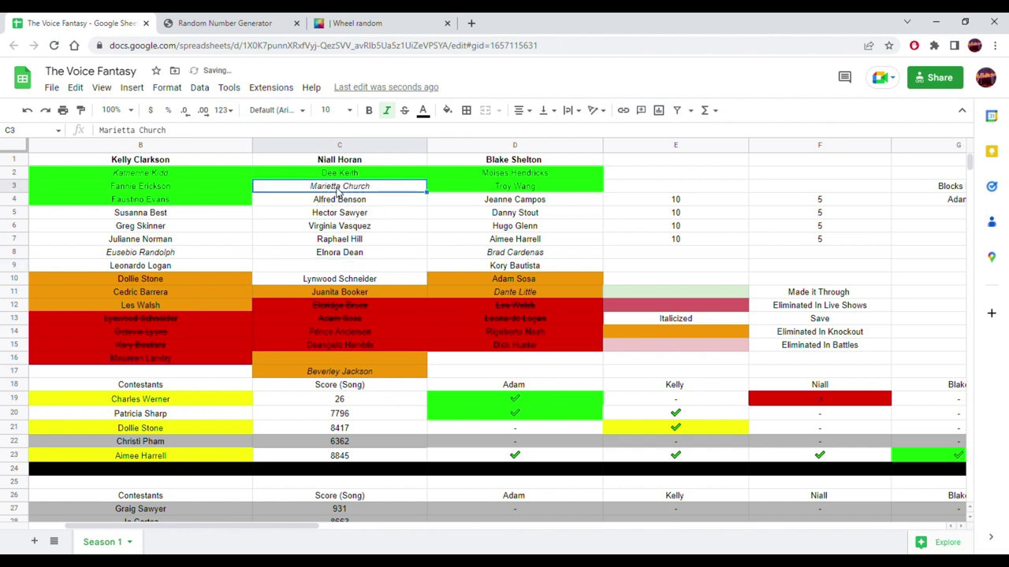
{"action": "left_click", "coordinate": [447, 111]}
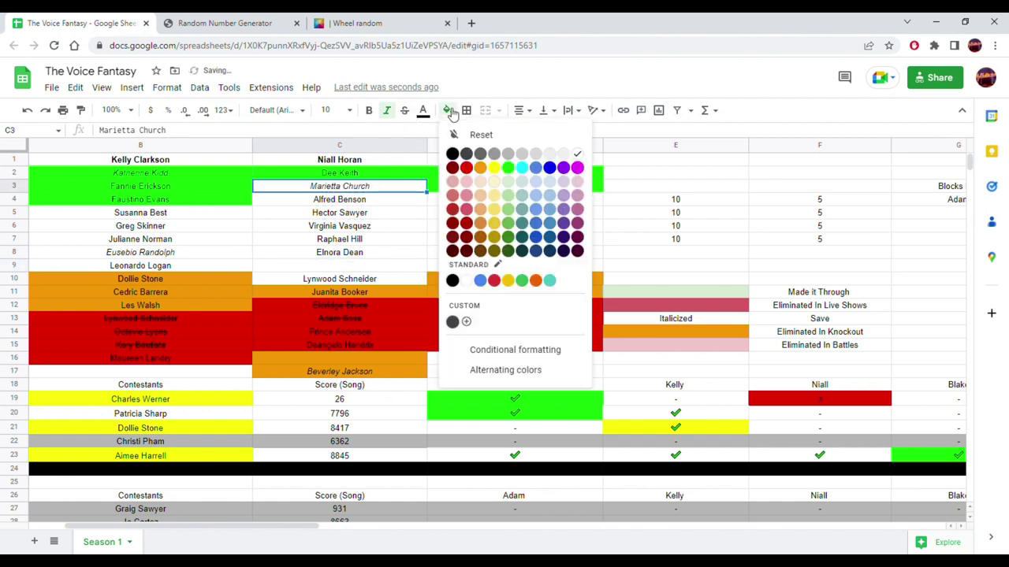
{"action": "left_click", "coordinate": [508, 167]}
{"action": "left_click", "coordinate": [354, 283]}
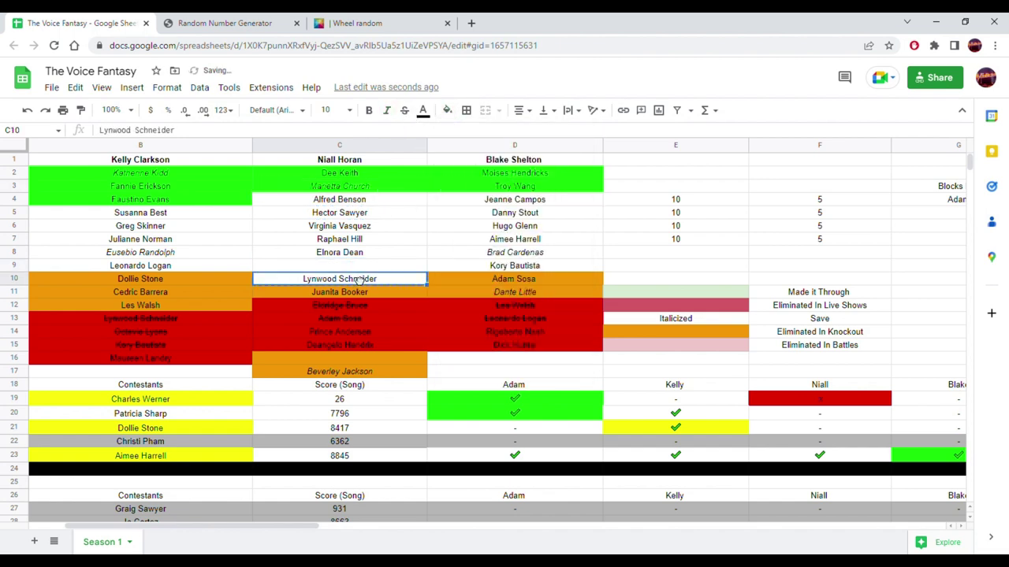
{"action": "left_click_drag", "start_coordinate": [354, 276], "coordinate": [354, 267]}
{"action": "left_click", "coordinate": [364, 368]}
{"action": "left_click_drag", "start_coordinate": [374, 371], "coordinate": [348, 284]}
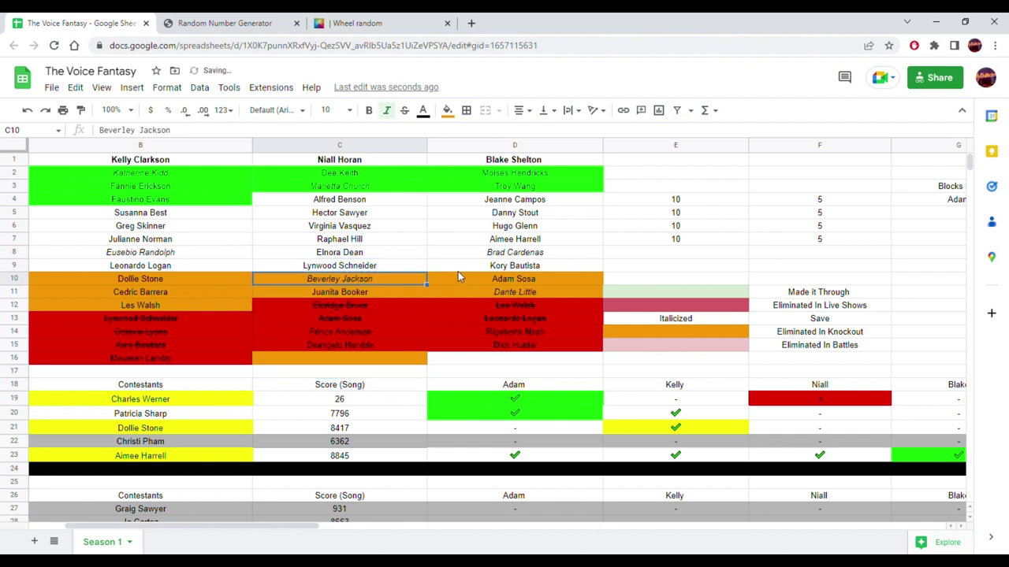
{"action": "left_click", "coordinate": [472, 284]}
{"action": "left_click", "coordinate": [444, 292]}
{"action": "left_click", "coordinate": [386, 294]}
{"action": "key", "text": "Up"}
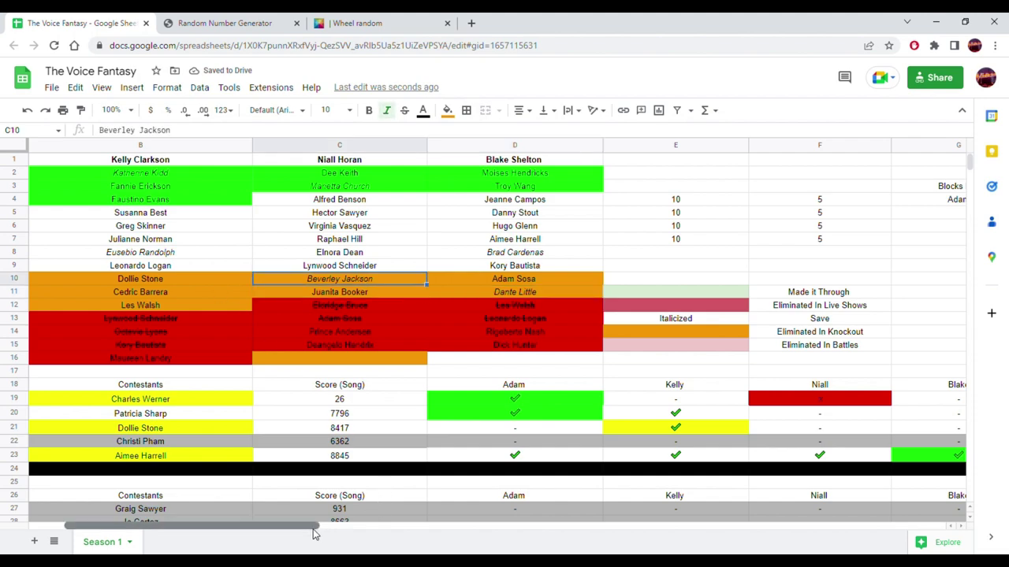
- Scroll down to the Knockout 1 table and set the sheet zoom to 75%
{"action": "left_click_drag", "start_coordinate": [316, 534], "coordinate": [221, 533]}
{"action": "scroll", "coordinate": [591, 354], "scroll_direction": "down", "scroll_amount": 5}
{"action": "scroll", "coordinate": [583, 354], "scroll_direction": "down", "scroll_amount": 15}
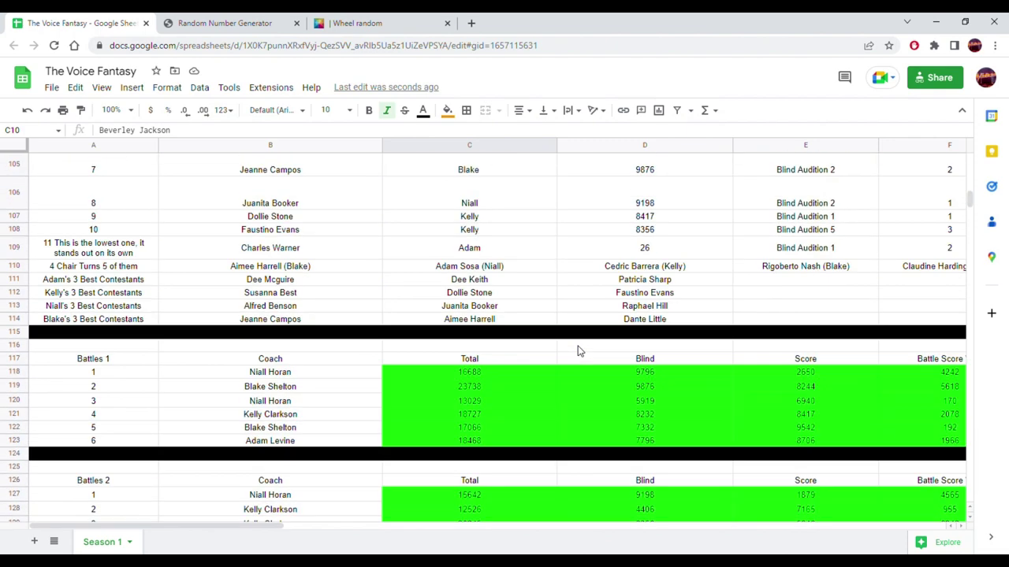
{"action": "scroll", "coordinate": [577, 351], "scroll_direction": "down", "scroll_amount": 10}
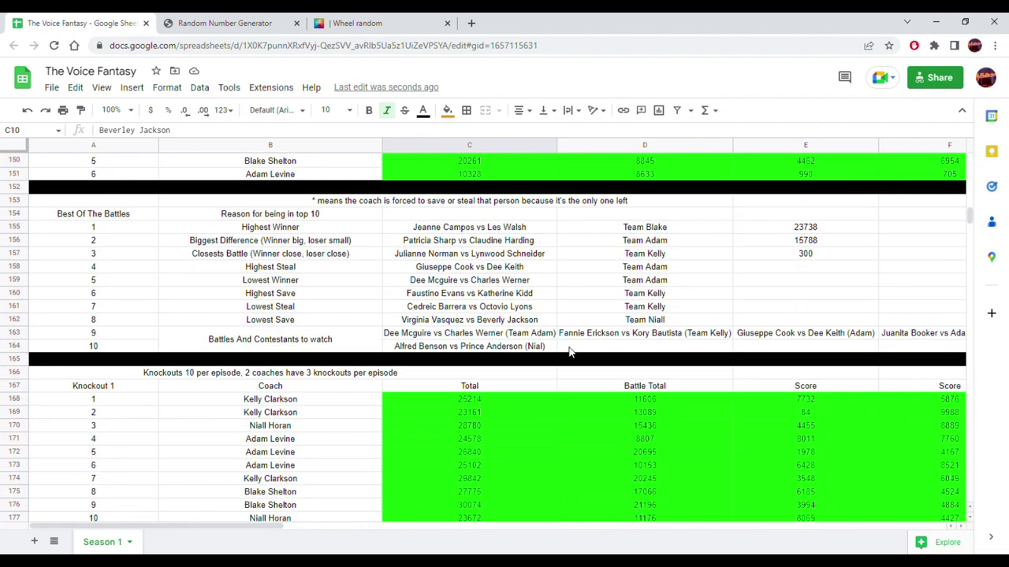
{"action": "scroll", "coordinate": [568, 351], "scroll_direction": "down", "scroll_amount": 3}
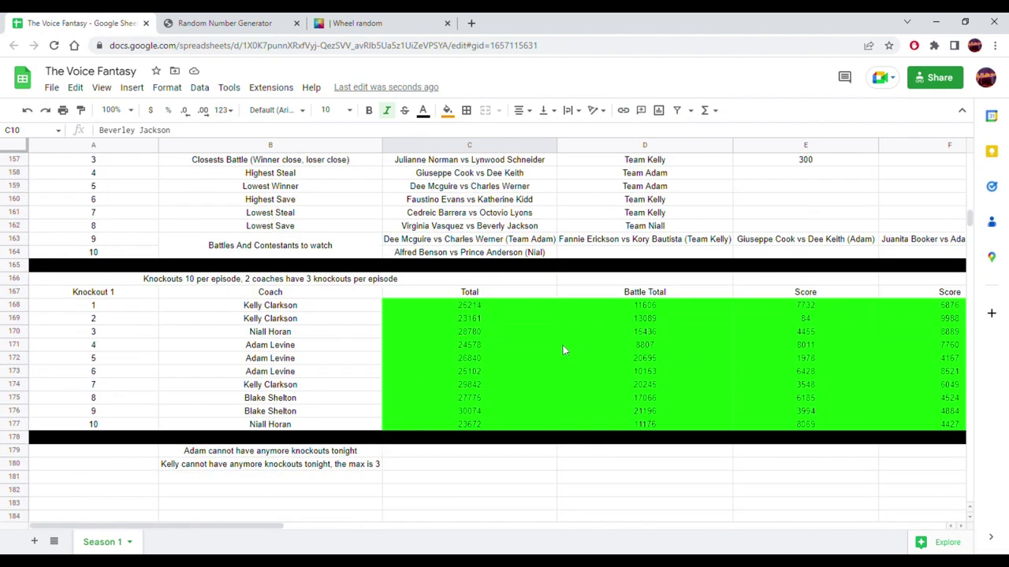
{"action": "left_click", "coordinate": [116, 110]}
{"action": "left_click", "coordinate": [115, 152]}
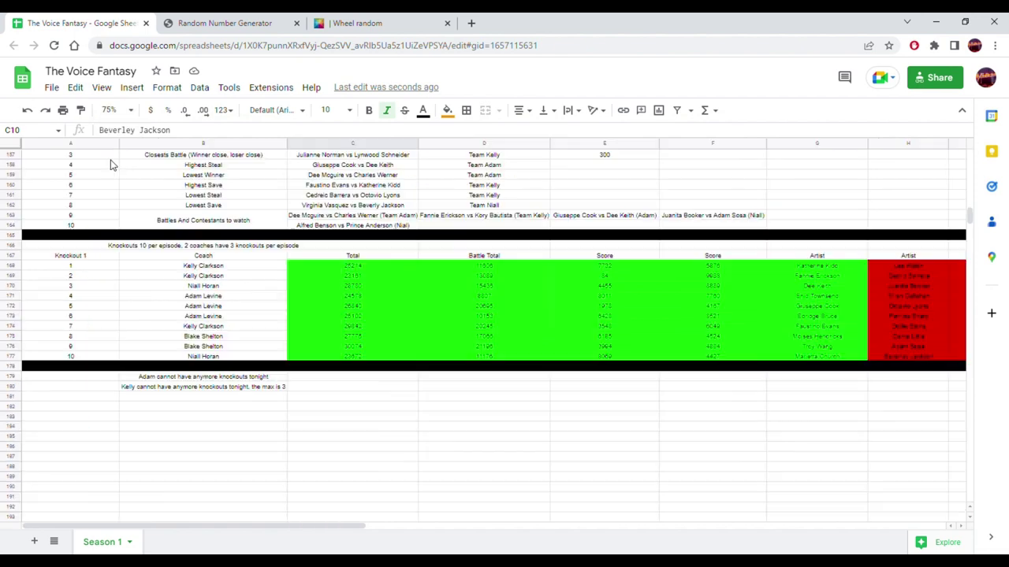
{"action": "left_click_drag", "start_coordinate": [268, 525], "coordinate": [397, 540]}
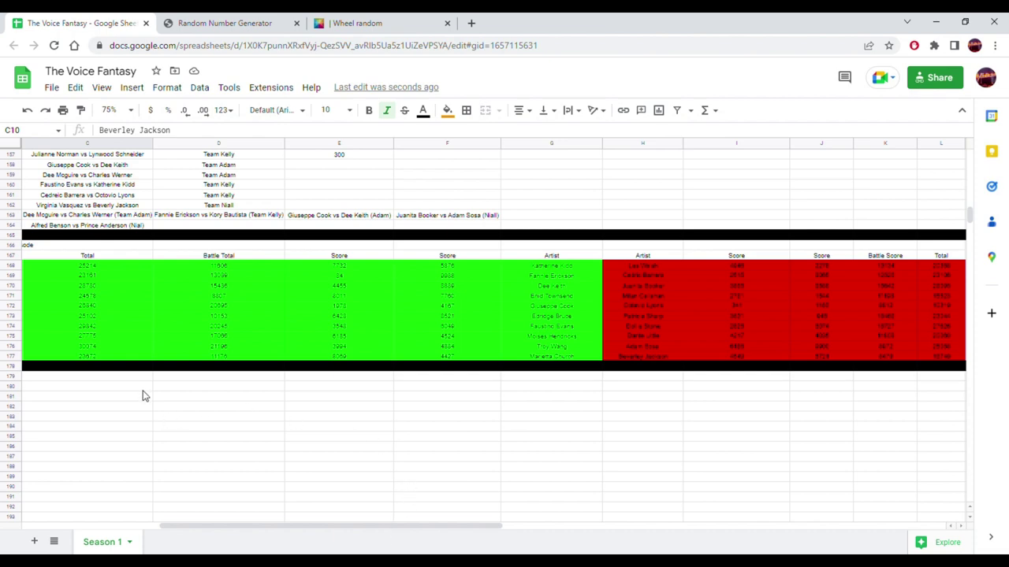
- Enter 'Remember the top 8 losers will get saved or stolen.' in cell F179
{"action": "left_click", "coordinate": [109, 379]}
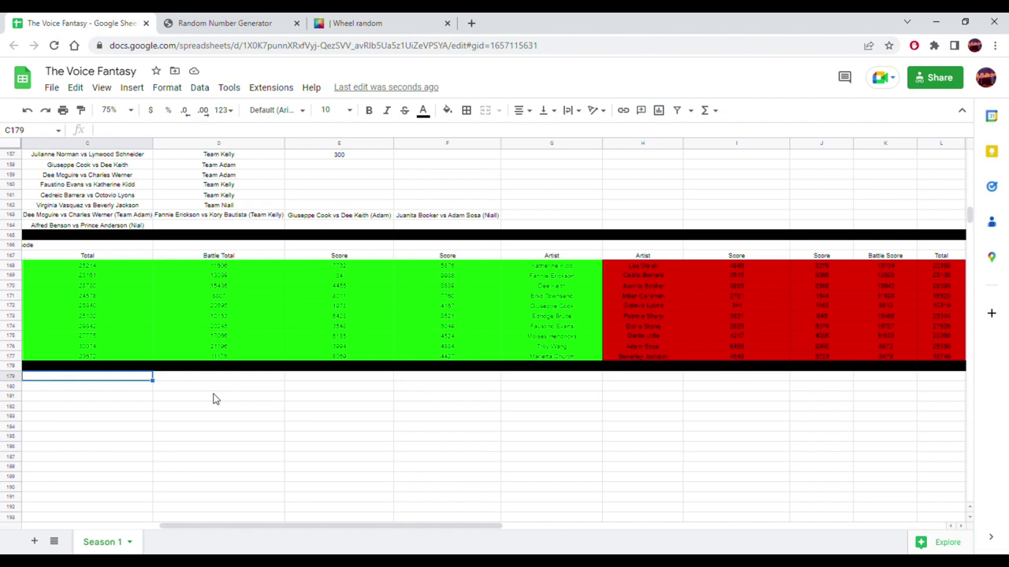
{"action": "left_click", "coordinate": [428, 384]}
{"action": "type", "text": "Remember"}
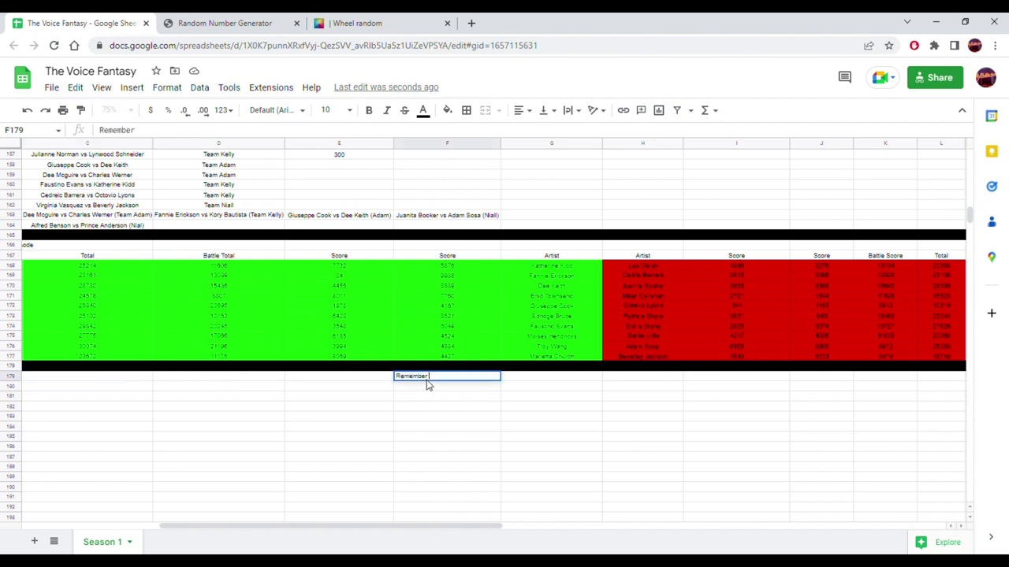
{"action": "key", "text": "BackSpace"}
{"action": "key", "text": "BackSpace"}
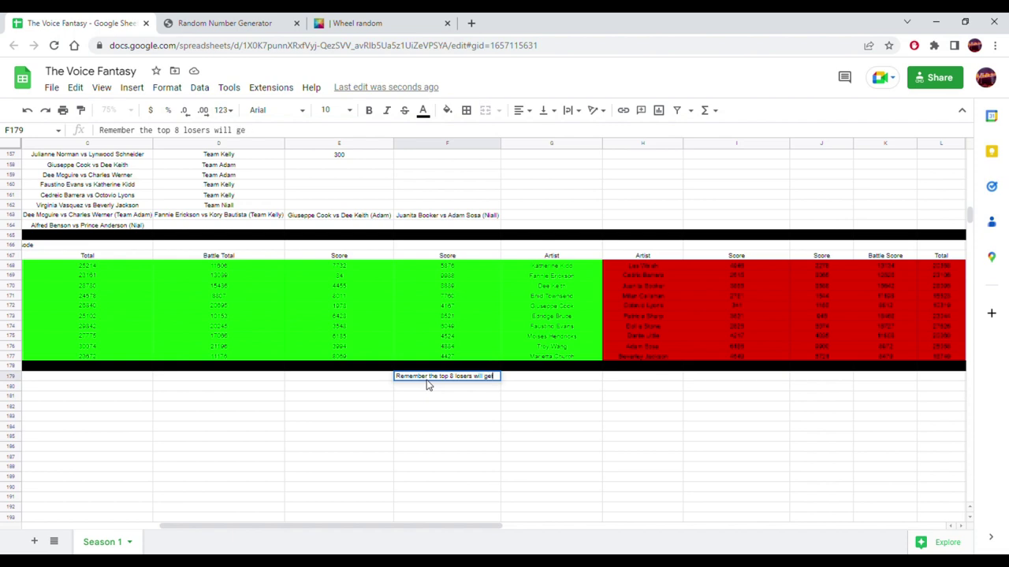
{"action": "type", "text": "aved or stolen."}
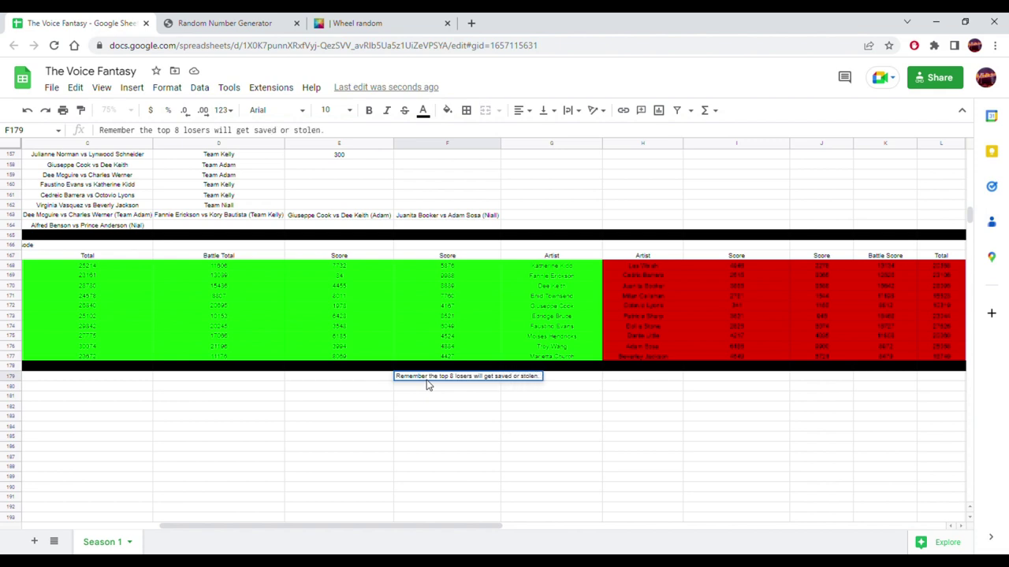
{"action": "left_click", "coordinate": [439, 417]}
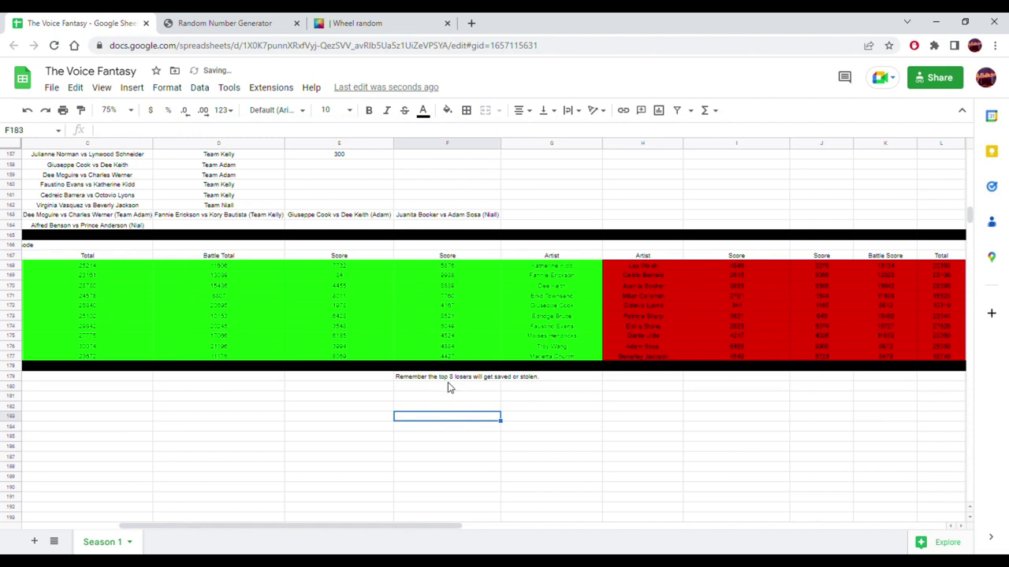
{"action": "left_click", "coordinate": [446, 387]}
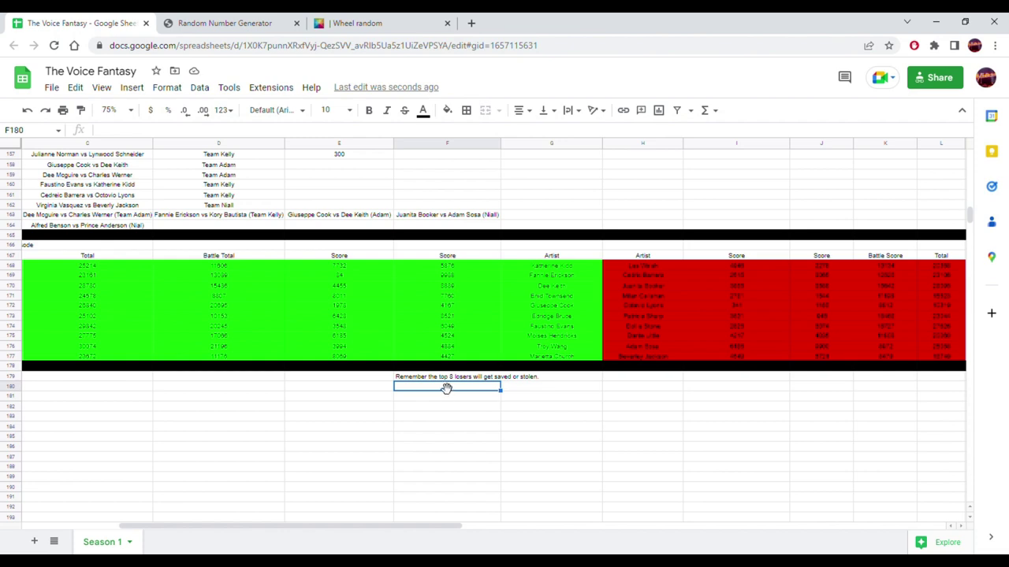
{"action": "left_click_drag", "start_coordinate": [349, 525], "coordinate": [473, 524]}
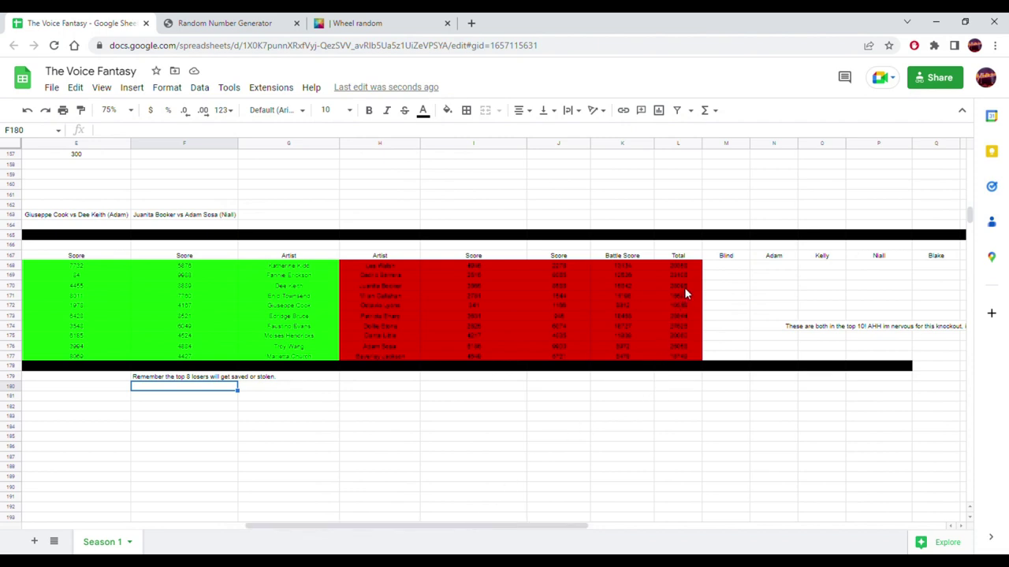
- Type the label 'Right now:' into F180
{"action": "left_click_drag", "start_coordinate": [684, 286], "coordinate": [440, 288]}
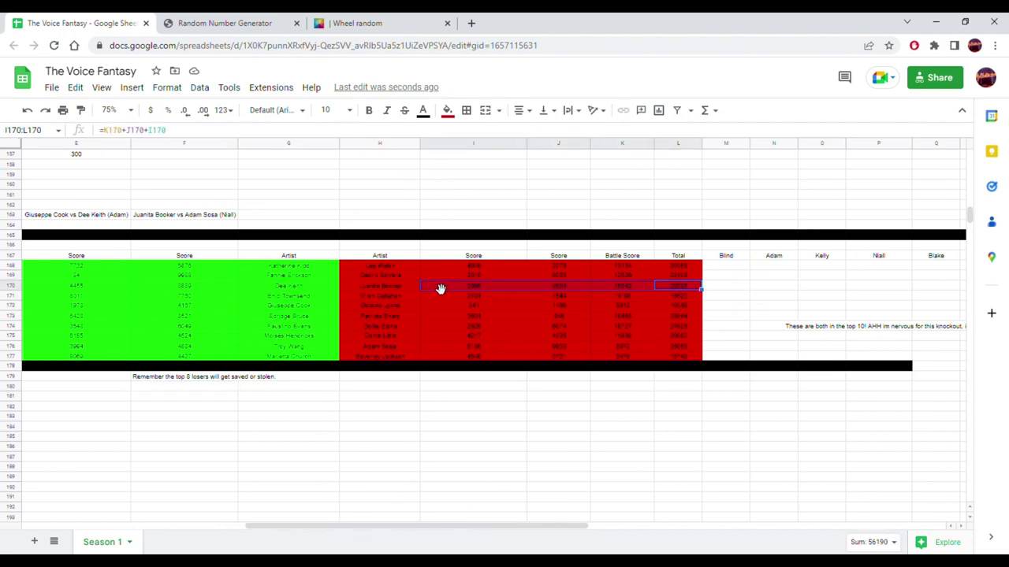
{"action": "left_click", "coordinate": [380, 284]}
{"action": "left_click", "coordinate": [209, 388]}
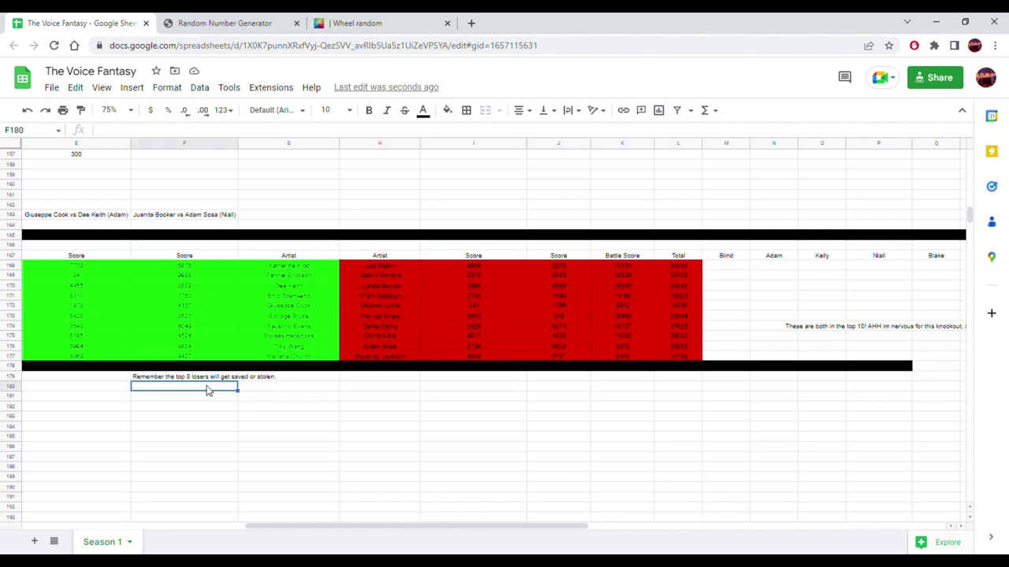
{"action": "type", "text": "Right now:"}
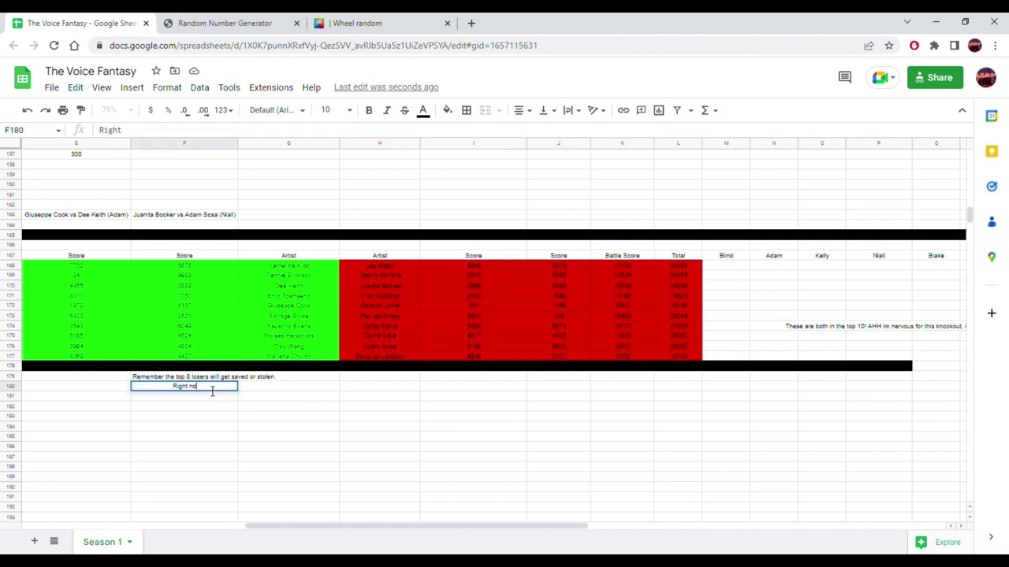
{"action": "key", "text": "Return"}
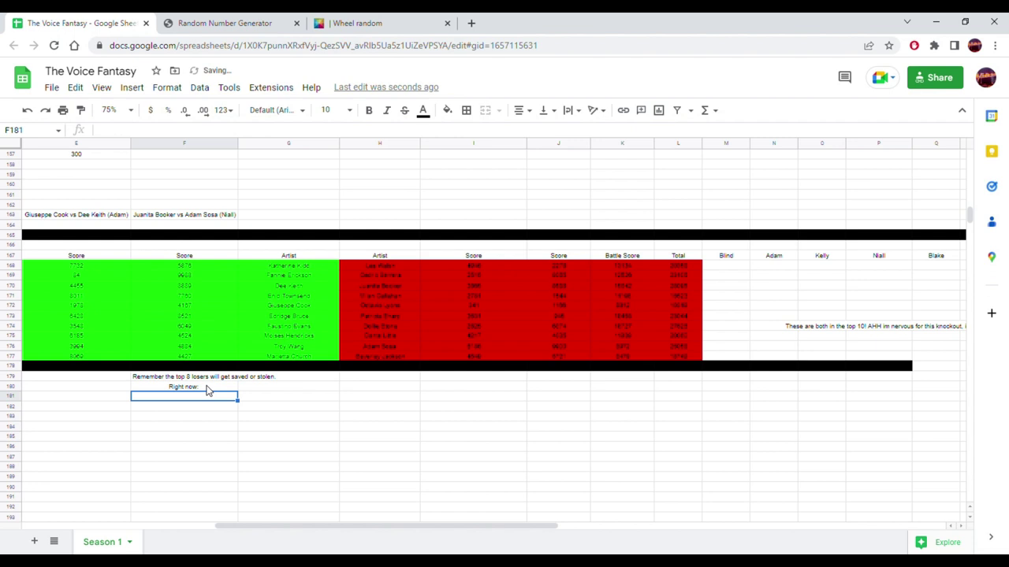
{"action": "left_click", "coordinate": [391, 288]}
{"action": "key", "text": "ctrl+c"}
{"action": "left_click", "coordinate": [207, 397]}
{"action": "key", "text": "ctrl+v"}
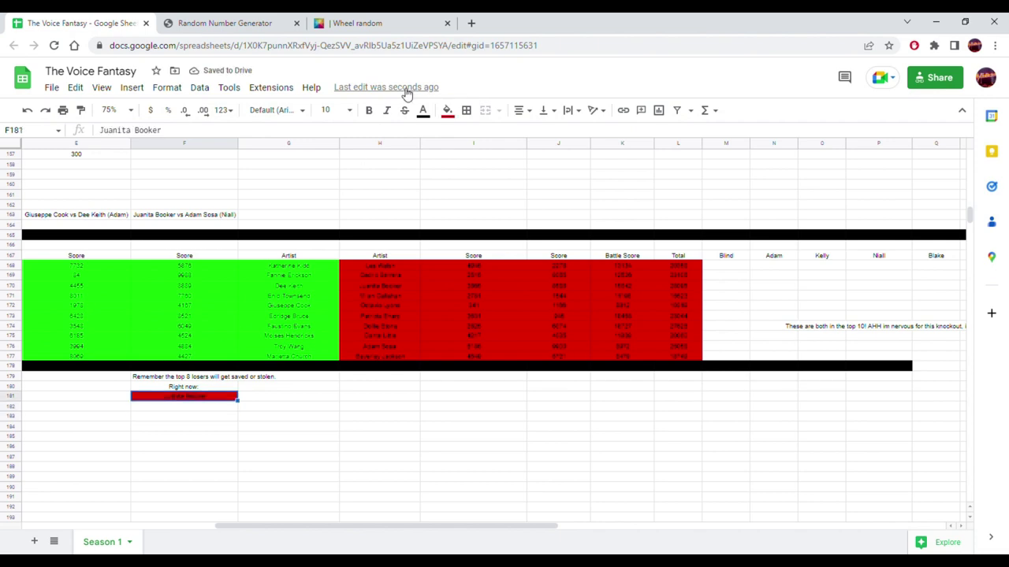
{"action": "left_click", "coordinate": [447, 110]}
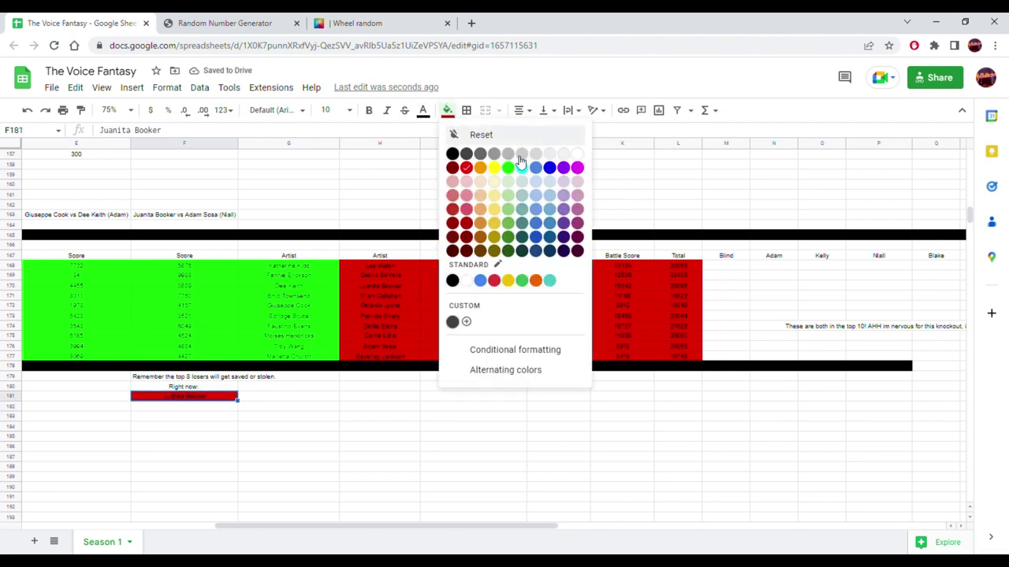
{"action": "left_click", "coordinate": [579, 155]}
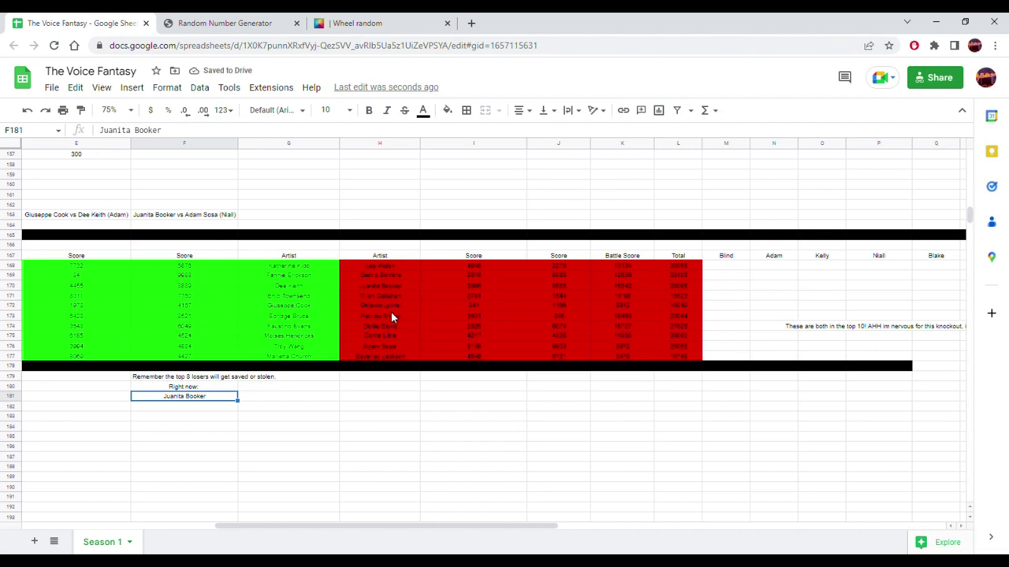
{"action": "left_click_drag", "start_coordinate": [385, 347], "coordinate": [642, 345]}
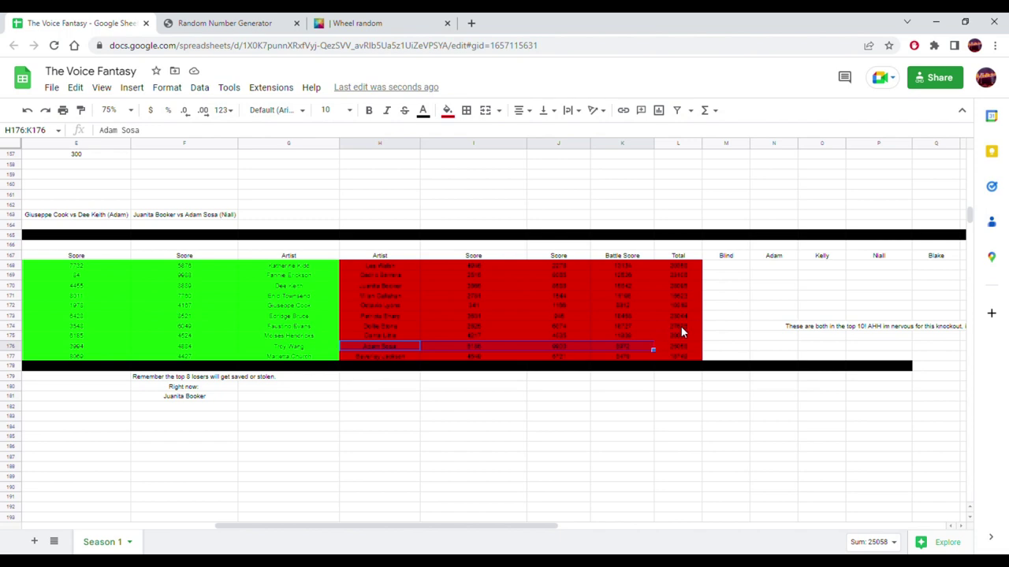
{"action": "left_click_drag", "start_coordinate": [666, 329], "coordinate": [421, 331]}
{"action": "left_click", "coordinate": [395, 331]}
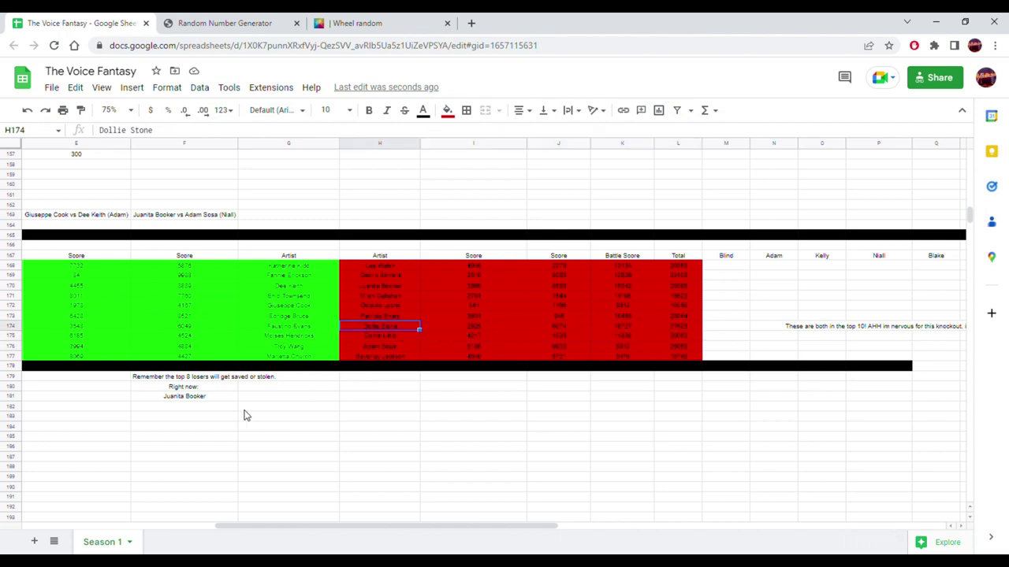
{"action": "left_click", "coordinate": [203, 407]}
{"action": "key", "text": "ctrl+v"}
{"action": "left_click", "coordinate": [375, 354]}
{"action": "key", "text": "ctrl+c"}
{"action": "left_click", "coordinate": [196, 417]}
{"action": "key", "text": "ctrl+v"}
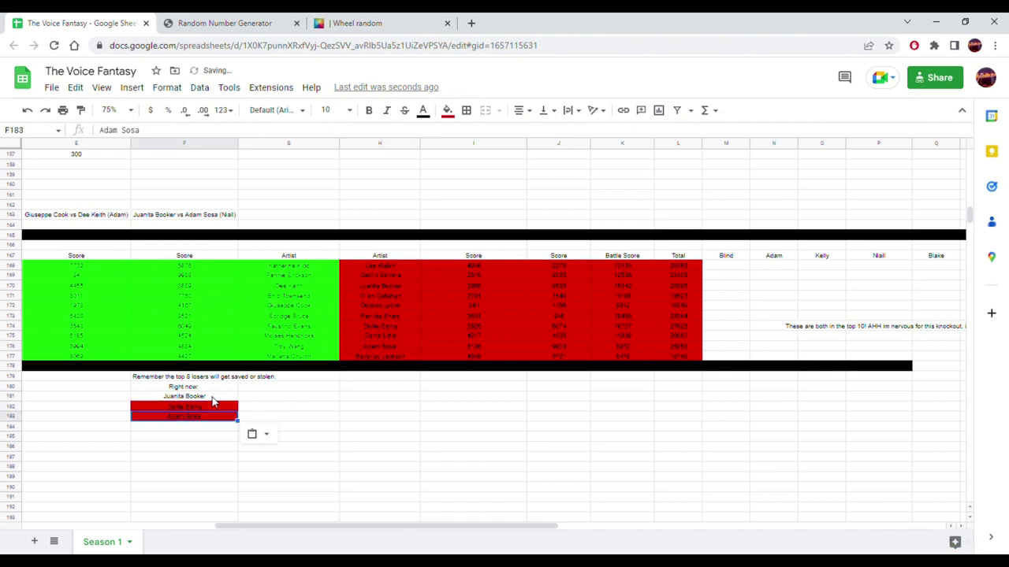
{"action": "left_click_drag", "start_coordinate": [216, 399], "coordinate": [207, 416]}
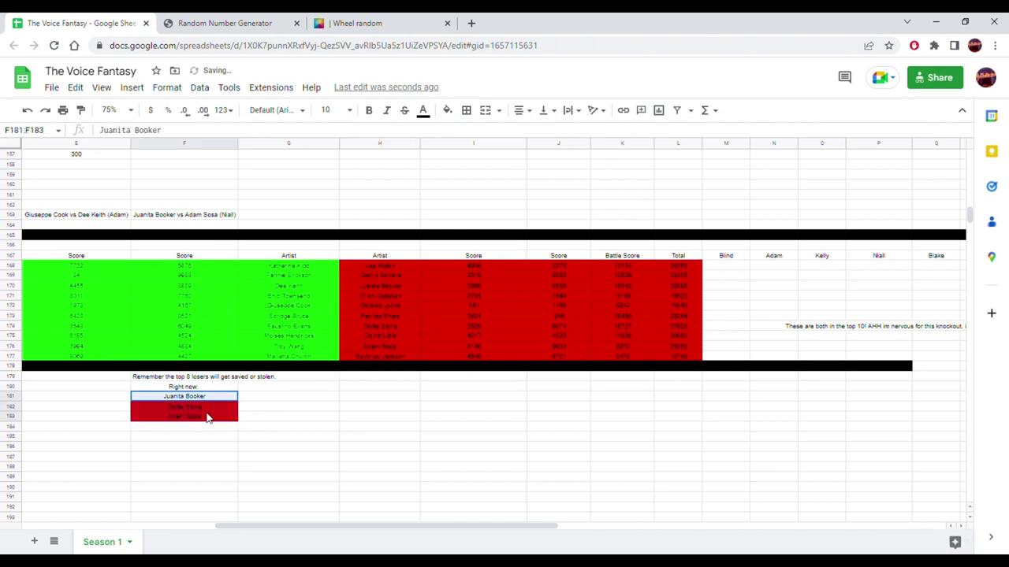
{"action": "left_click", "coordinate": [447, 110]}
{"action": "left_click", "coordinate": [578, 154]}
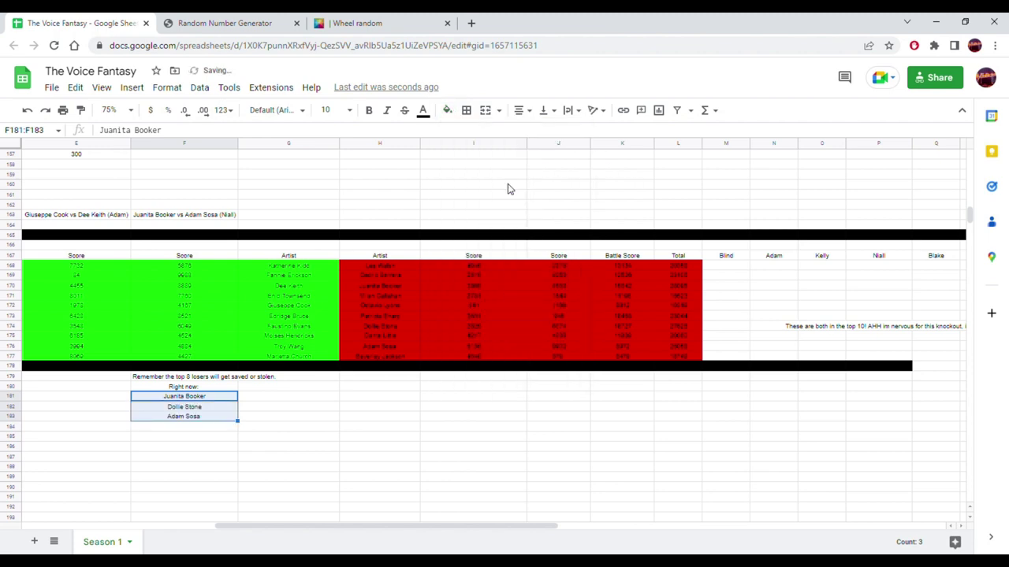
- Type 'May get stolen or saved by their coach' in F185 and 'We find that out tommorrow' in F186
{"action": "left_click", "coordinate": [195, 438]}
{"action": "type", "text": "AMa"}
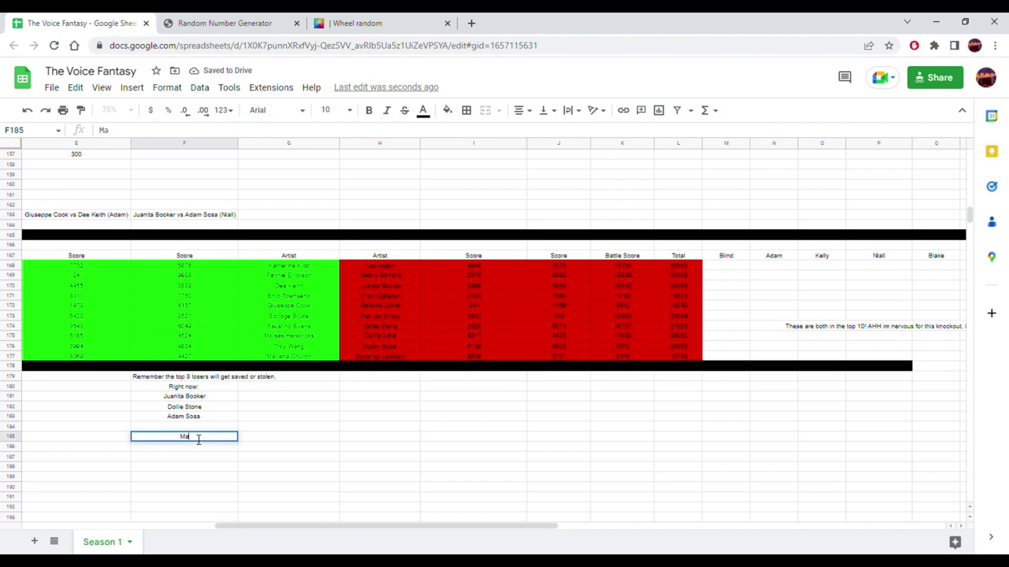
{"action": "type", "text": "y get stolen"}
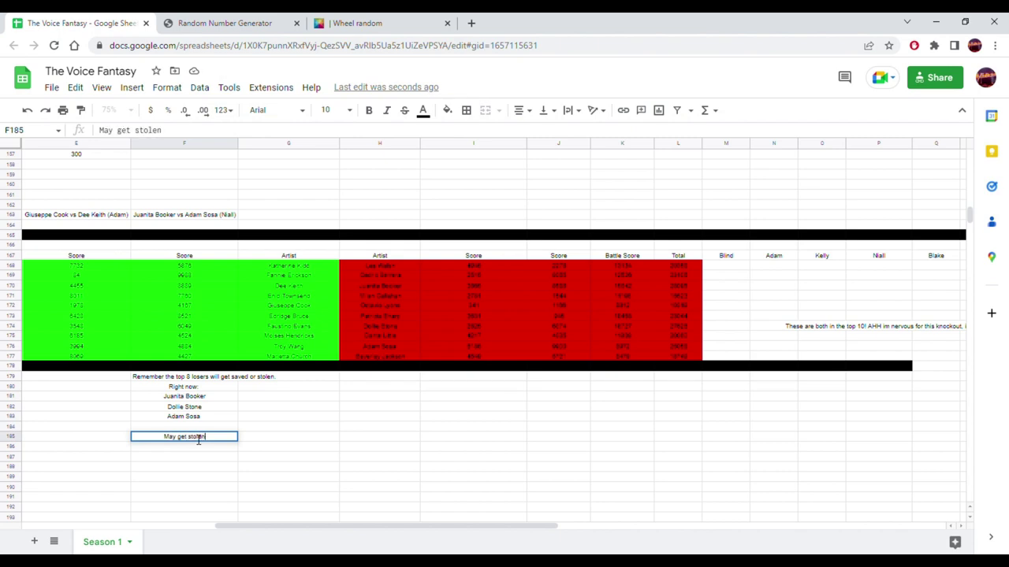
{"action": "type", "text": " or saved by"}
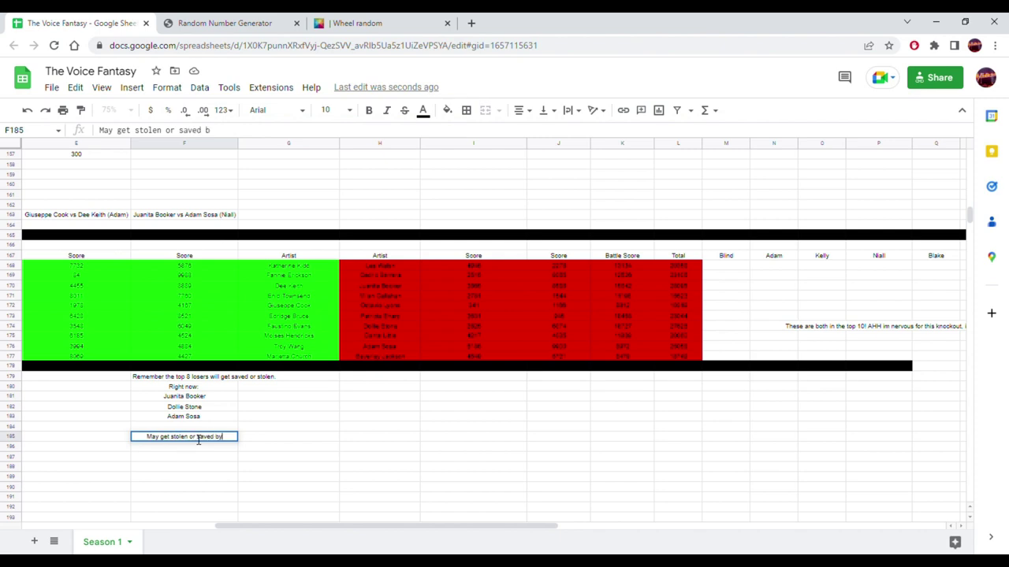
{"action": "type", "text": " their coach"}
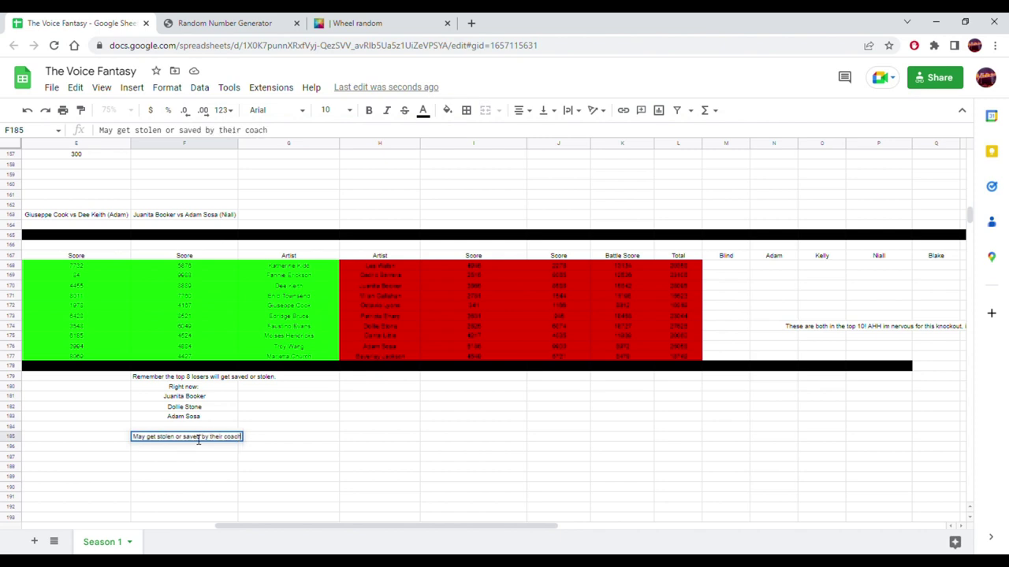
{"action": "key", "text": "Return"}
{"action": "left_click", "coordinate": [194, 438]}
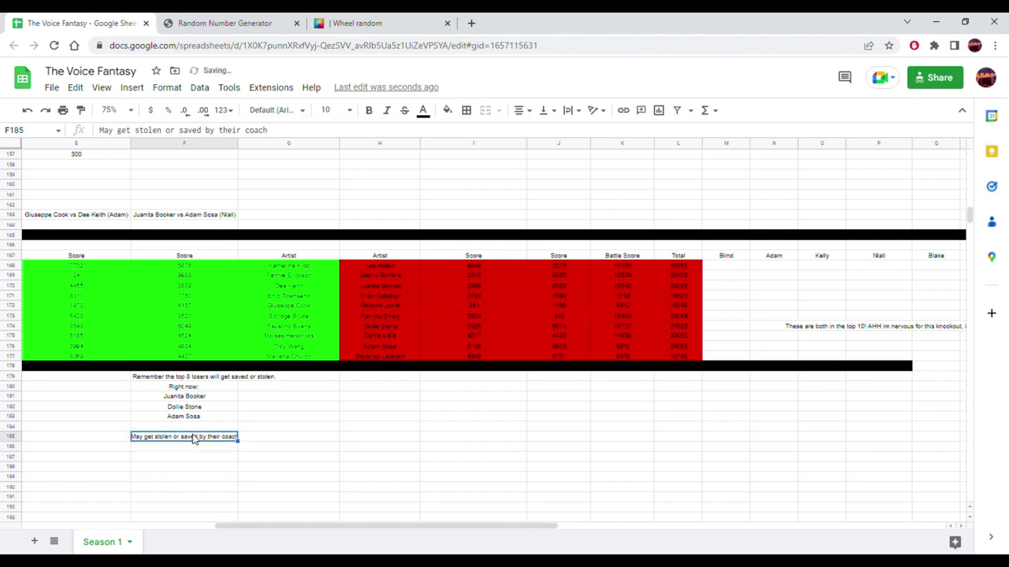
{"action": "key", "text": "Down"}
{"action": "type", "text": "We fi"}
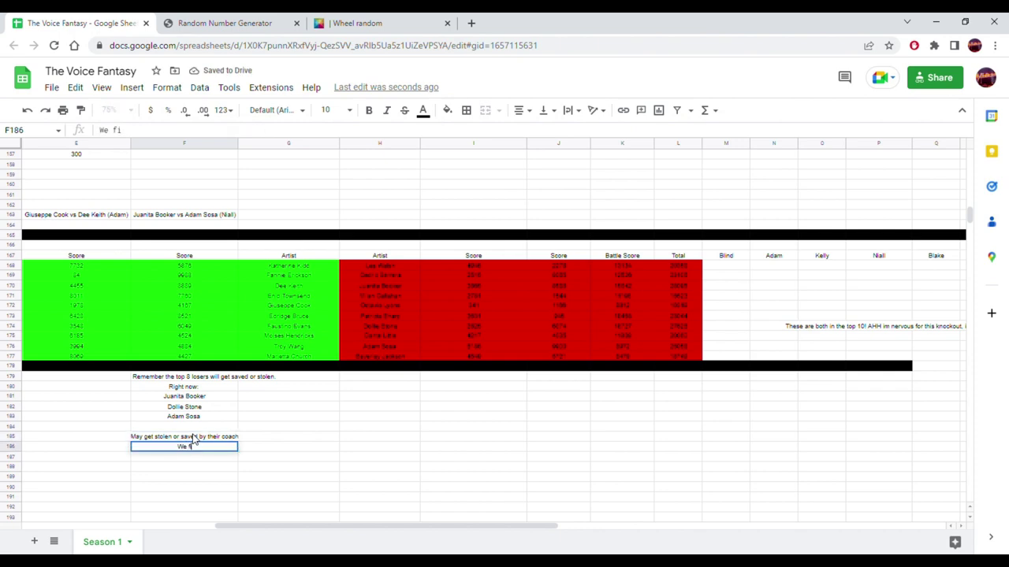
{"action": "type", "text": "nd that out tommorrow"}
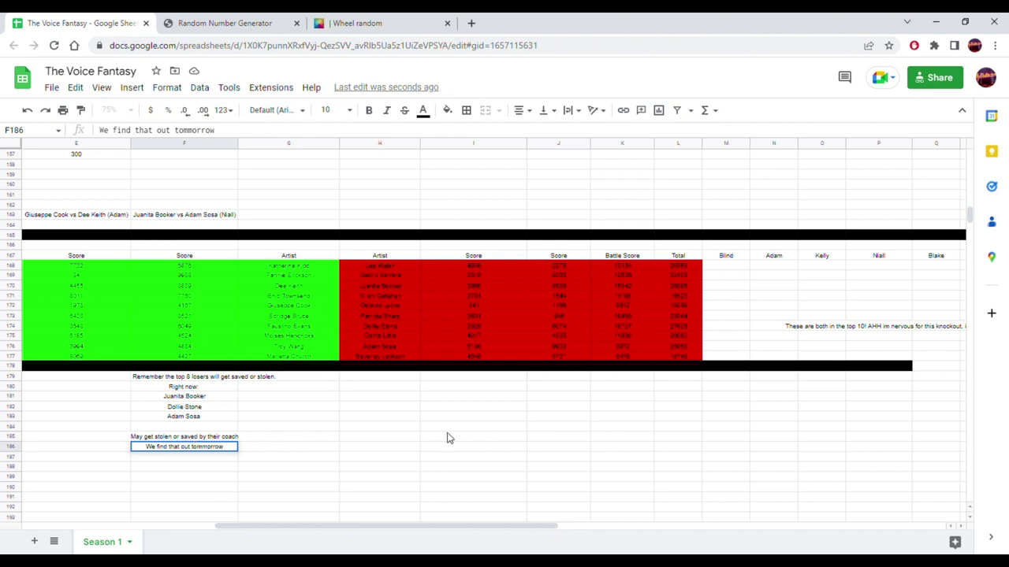
{"action": "left_click", "coordinate": [341, 425]}
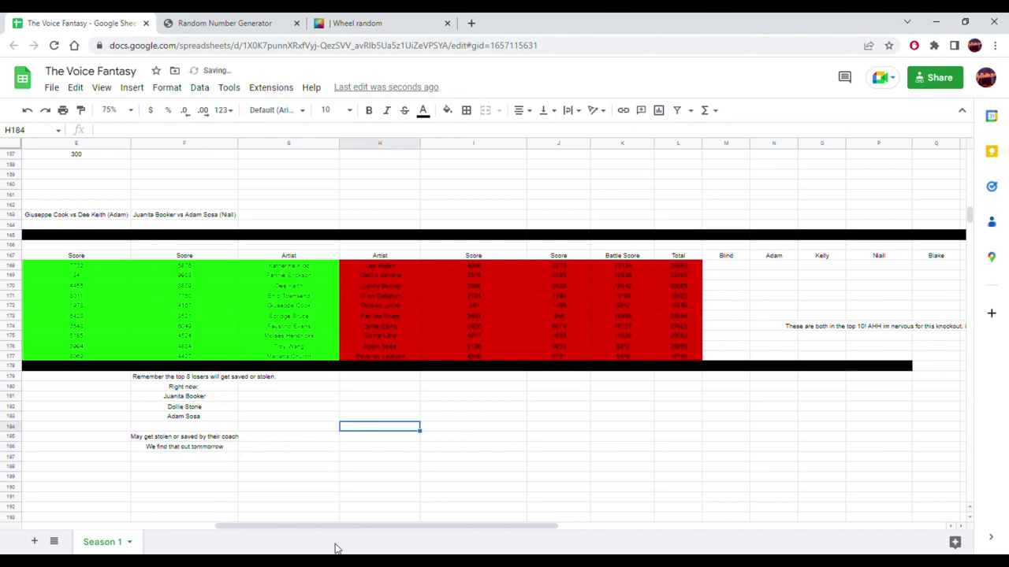
{"action": "left_click_drag", "start_coordinate": [342, 527], "coordinate": [183, 528]}
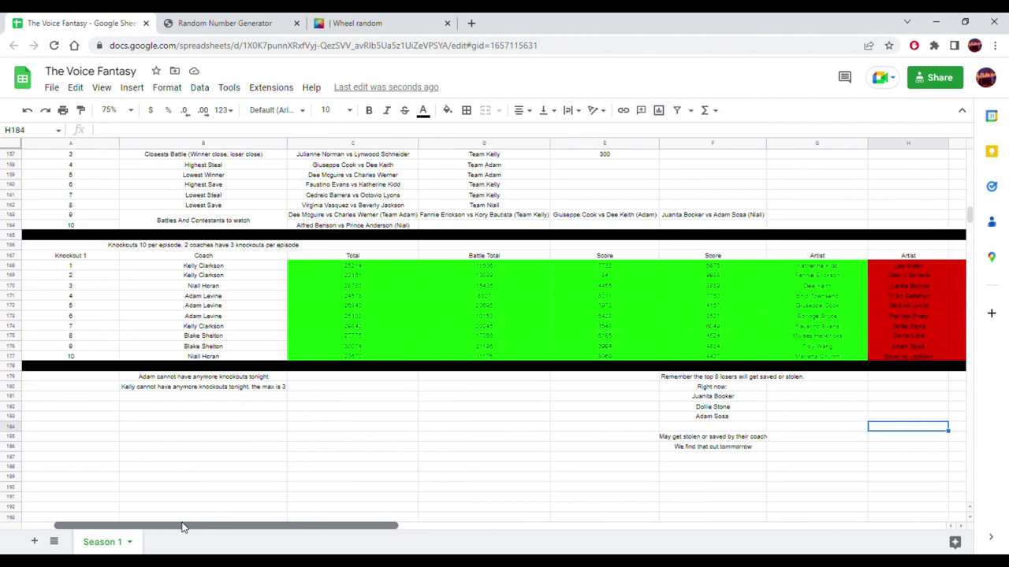
{"action": "mouse_move", "coordinate": [182, 528]}
{"action": "left_mouse_down"}
{"action": "mouse_move", "coordinate": [209, 528]}
{"action": "mouse_move", "coordinate": [181, 529]}
{"action": "left_mouse_up"}
{"action": "scroll", "coordinate": [236, 380], "scroll_direction": "up", "scroll_amount": 3}
{"action": "scroll", "coordinate": [236, 380], "scroll_direction": "up", "scroll_amount": 15}
{"action": "scroll", "coordinate": [229, 384], "scroll_direction": "up", "scroll_amount": 4}
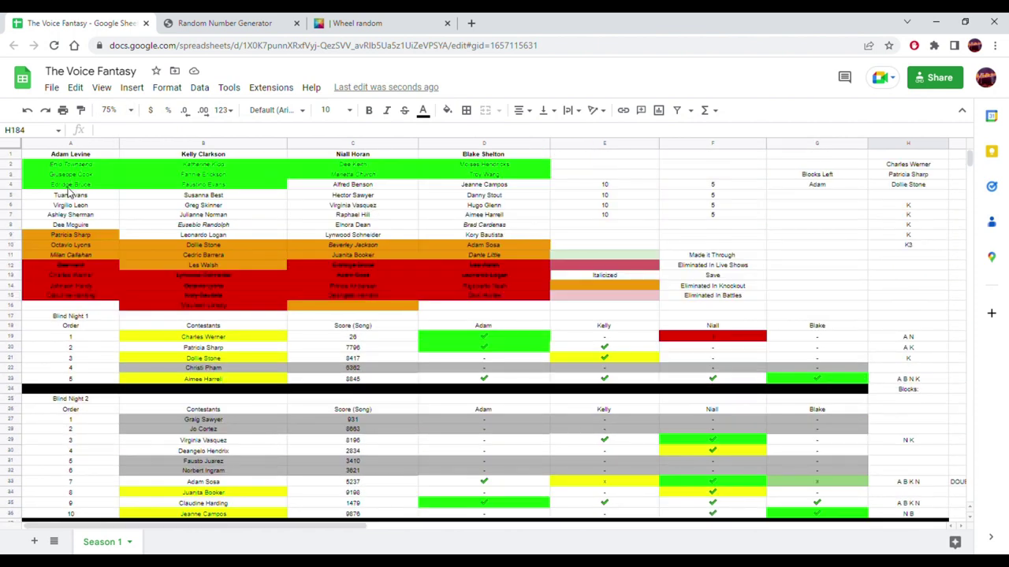
{"action": "left_click_drag", "start_coordinate": [76, 166], "coordinate": [476, 312]}
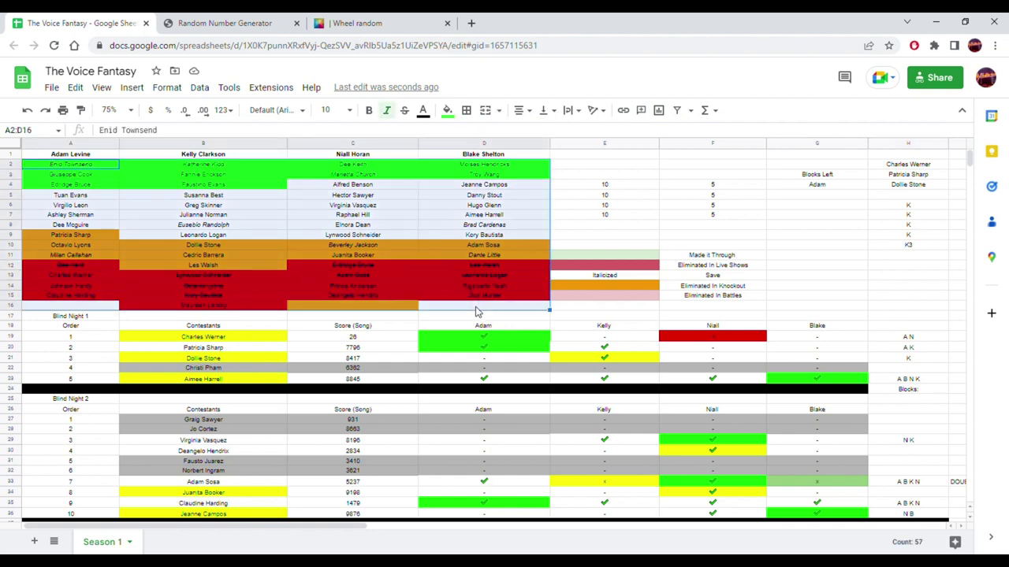
{"action": "left_click", "coordinate": [435, 298]}
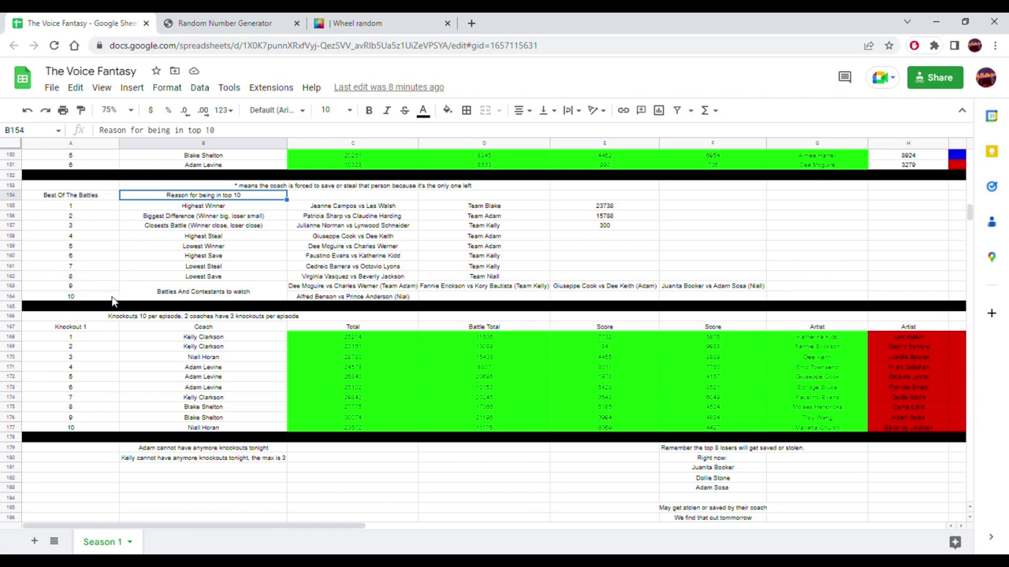
{"action": "left_click", "coordinate": [203, 338]}
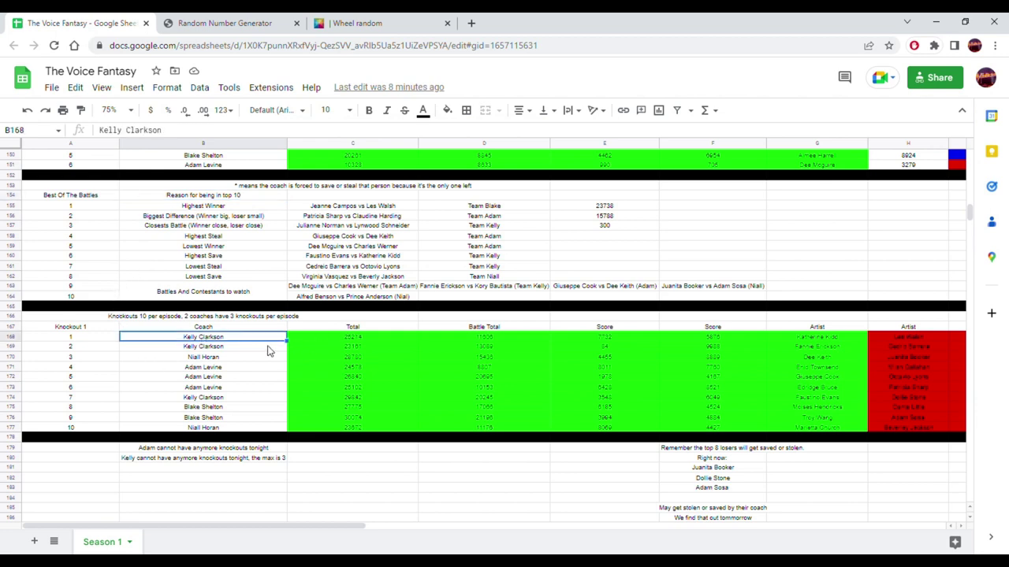
{"action": "left_click_drag", "start_coordinate": [214, 528], "coordinate": [603, 374]}
{"action": "scroll", "coordinate": [528, 254], "scroll_direction": "up", "scroll_amount": 10}
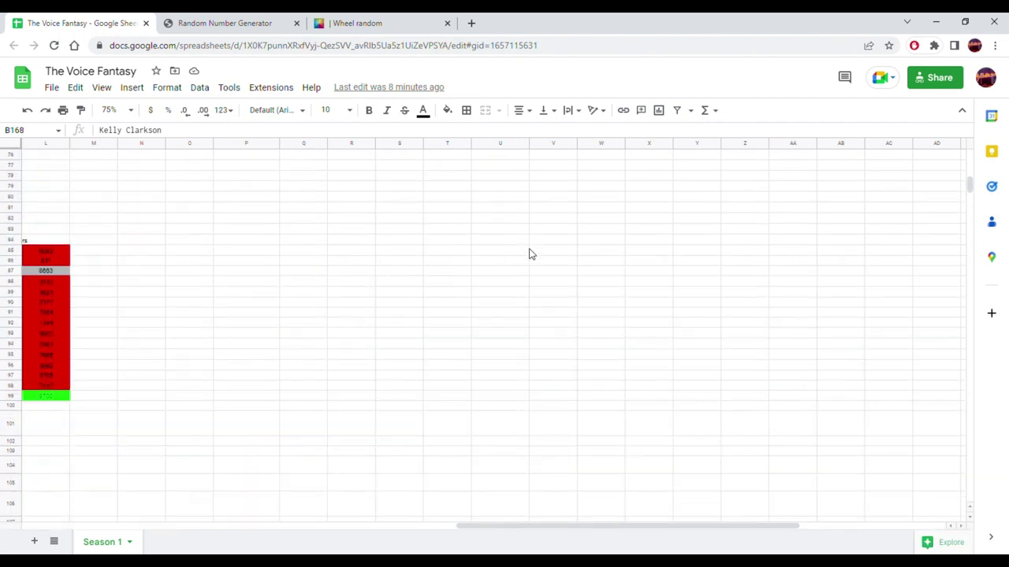
- Title cell L1 'The Live Show Chart' and widen column L to fit it
{"action": "scroll", "coordinate": [528, 254], "scroll_direction": "up", "scroll_amount": 10}
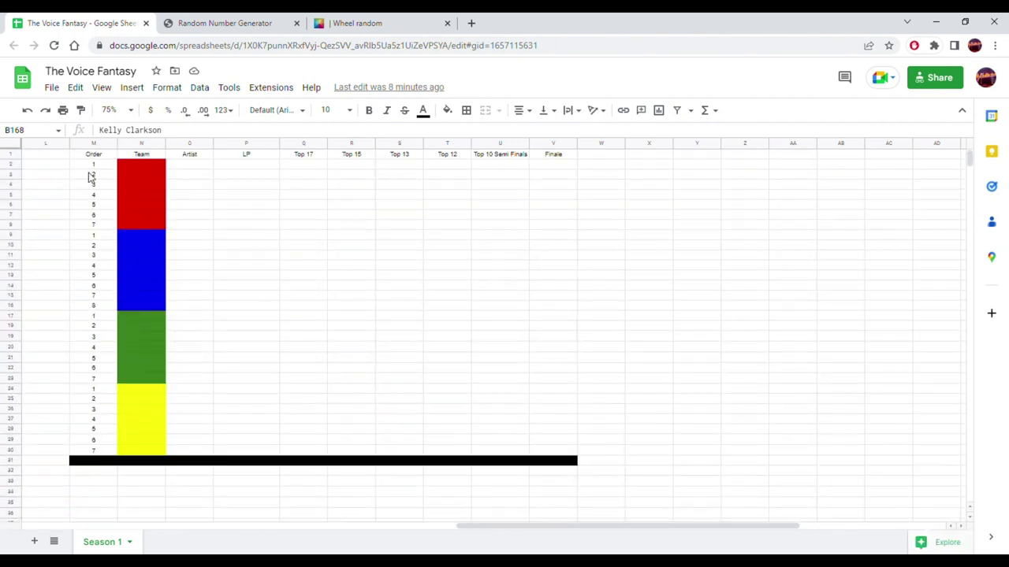
{"action": "left_click", "coordinate": [48, 157]}
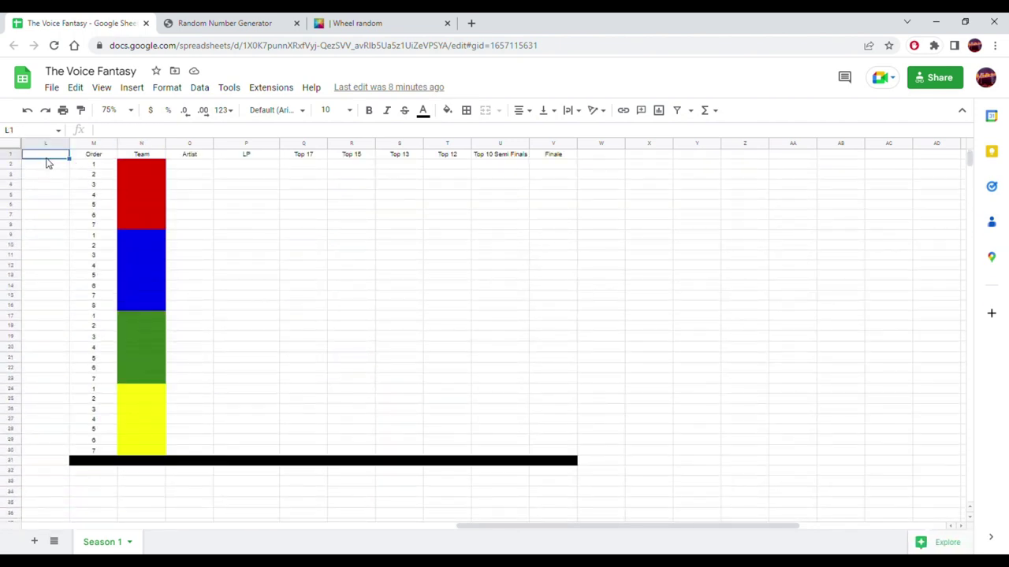
{"action": "type", "text": "The Live Show"}
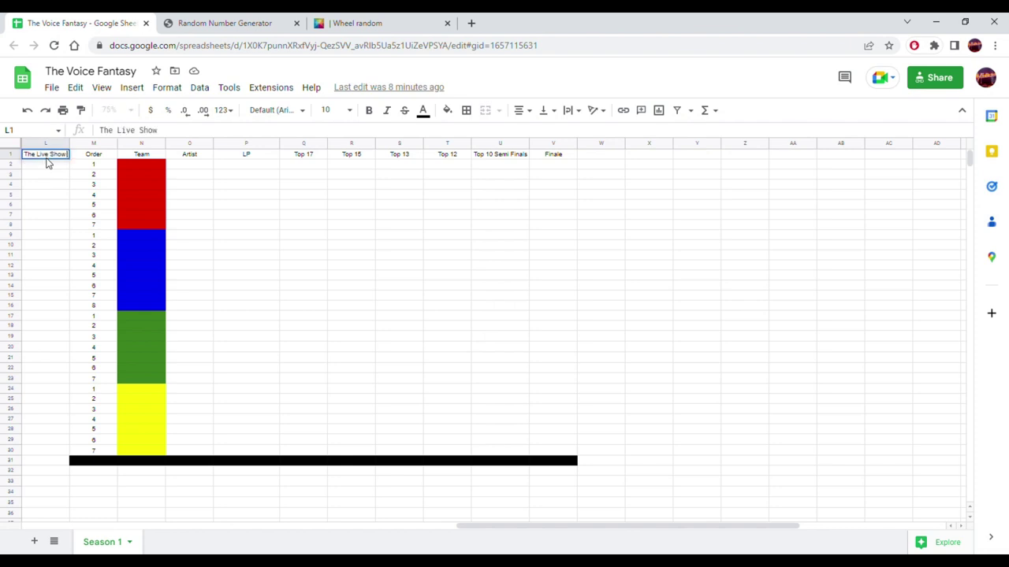
{"action": "type", "text": " Chart"}
{"action": "key", "text": "Return"}
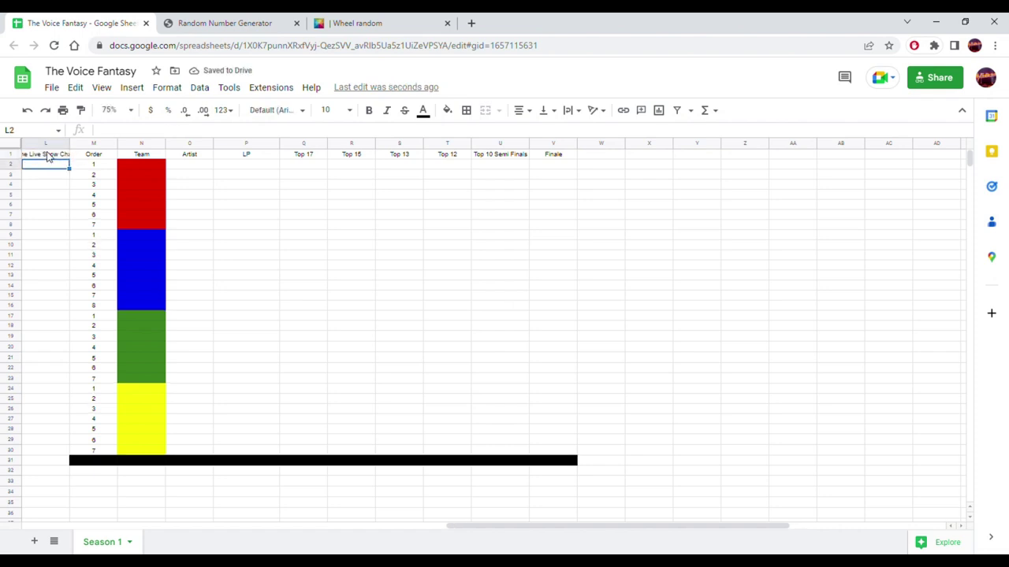
{"action": "left_click", "coordinate": [49, 155]}
{"action": "left_click_drag", "start_coordinate": [71, 146], "coordinate": [81, 145]}
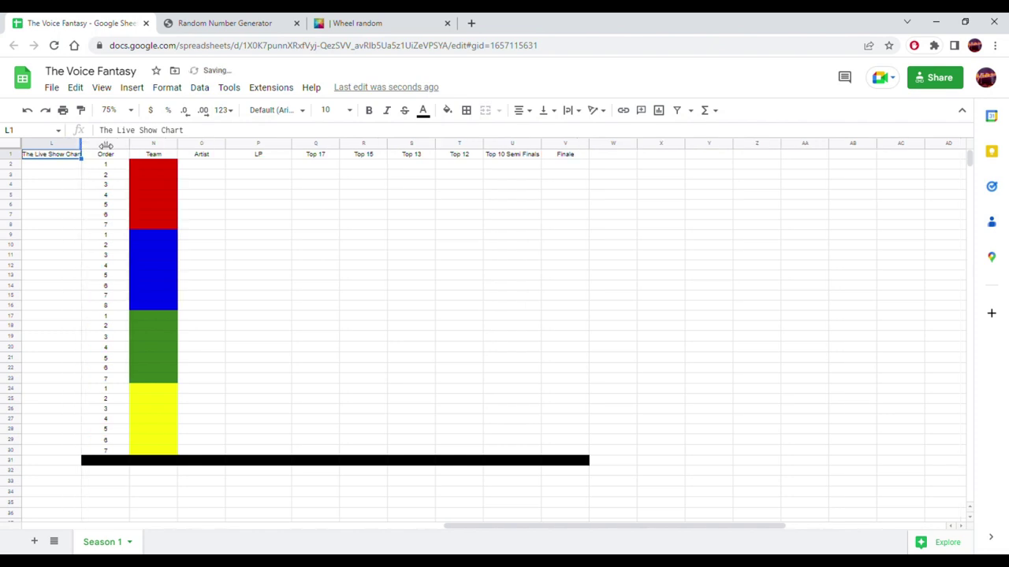
- Retitle the round headers with 'Top 19' and 'Top 8'
{"action": "left_click", "coordinate": [413, 159]}
{"action": "left_click", "coordinate": [495, 154]}
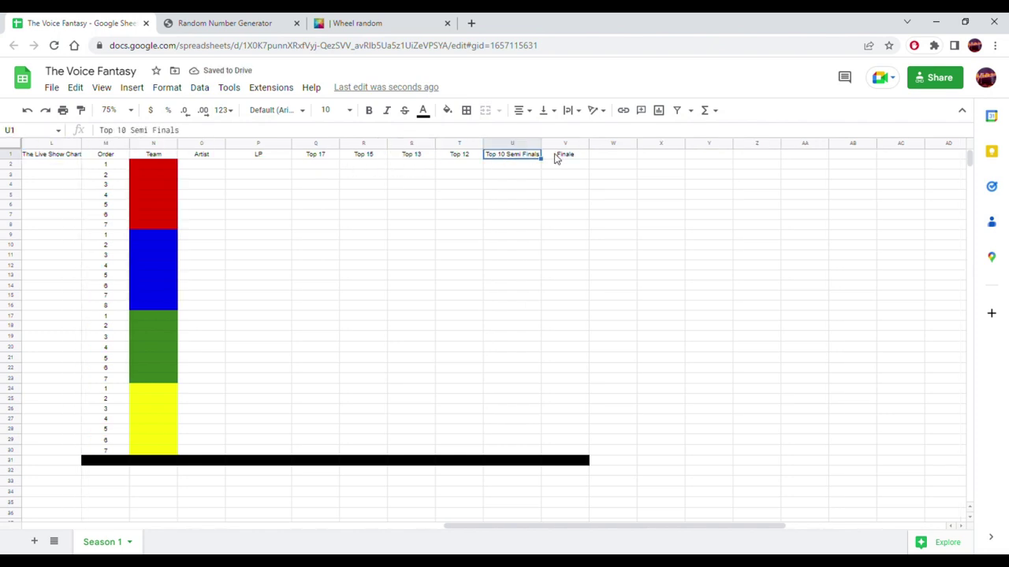
{"action": "left_click", "coordinate": [319, 164]}
{"action": "left_click", "coordinate": [365, 165]}
{"action": "left_click", "coordinate": [428, 165]}
{"action": "left_click", "coordinate": [462, 166]}
{"action": "left_click", "coordinate": [502, 156]}
{"action": "type", "text": "T"}
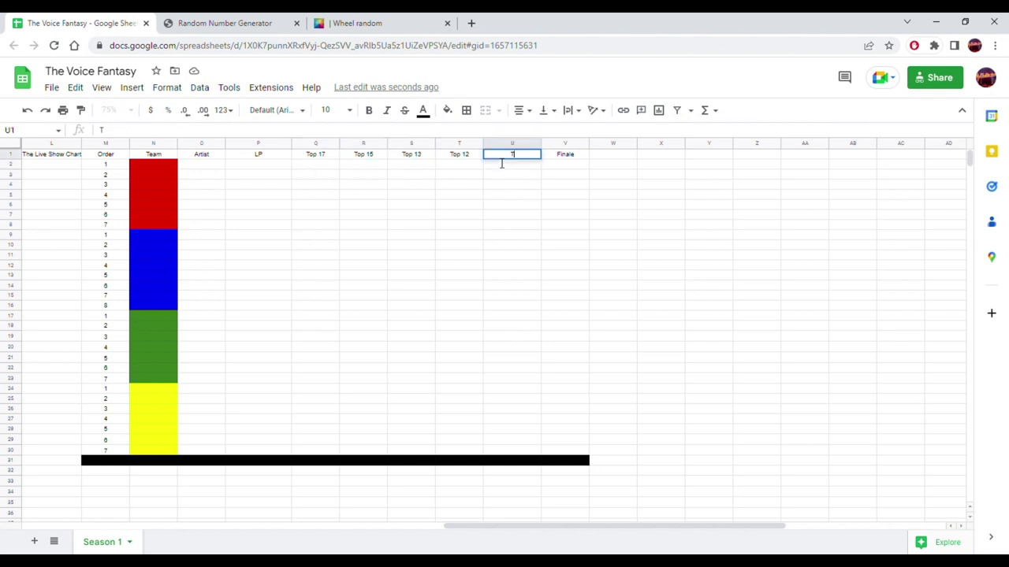
{"action": "type", "text": "op 19"}
{"action": "key", "text": "Tab"}
{"action": "type", "text": "Top 8"}
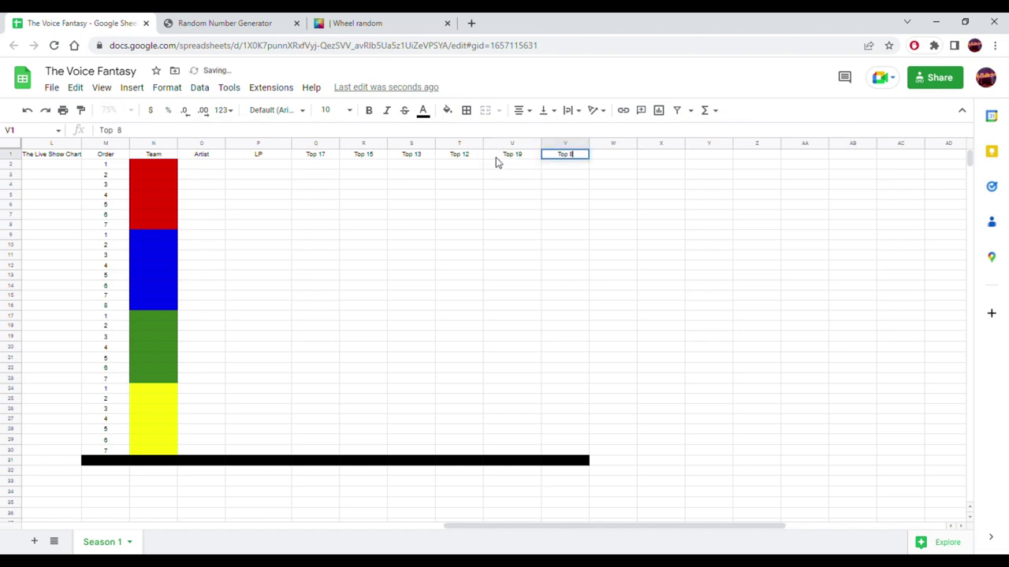
{"action": "key", "text": "Tab"}
- Enter 'Finale', 'Semi Finals' and 'Top 5 Finale' in the final round headers
{"action": "type", "text": "Finale"}
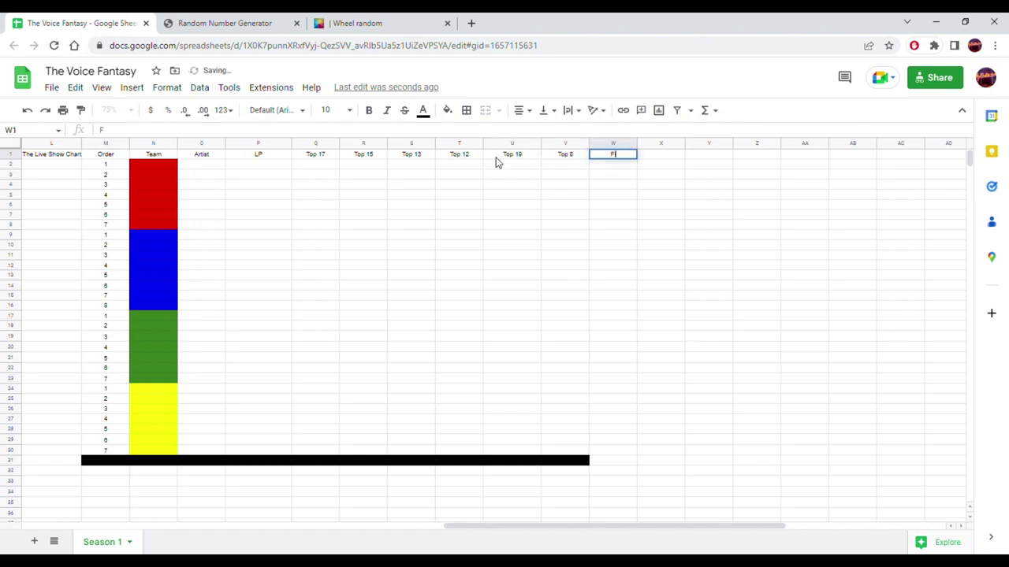
{"action": "key", "text": "shift+Tab"}
{"action": "type", "text": "Semi Final"}
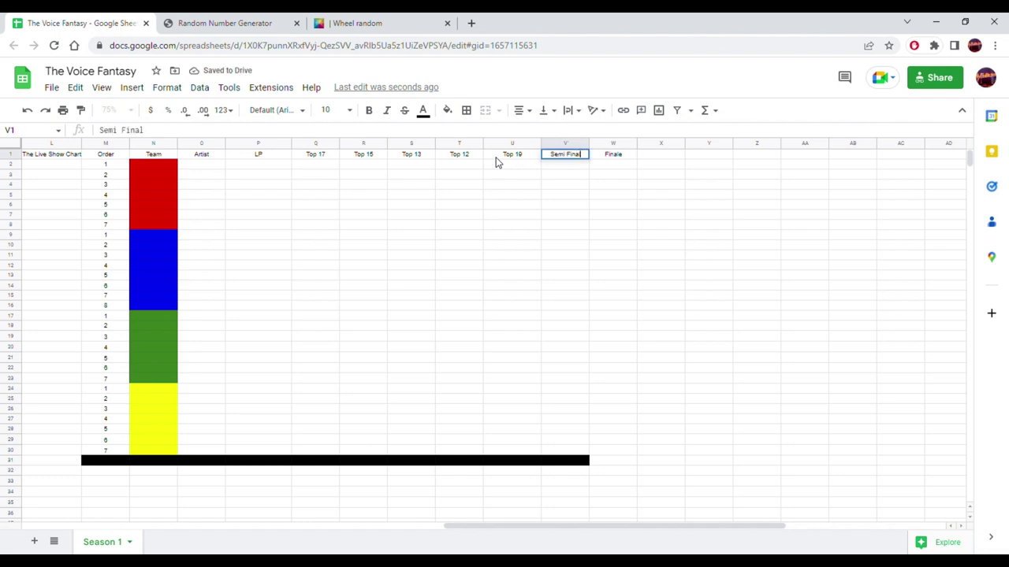
{"action": "type", "text": "s"}
{"action": "key", "text": "Return"}
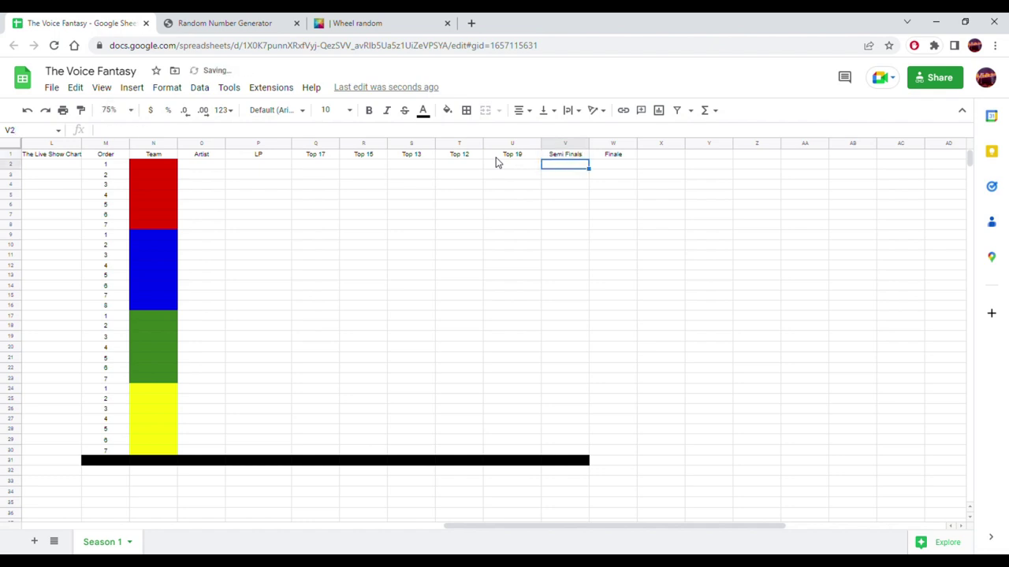
{"action": "left_click", "coordinate": [628, 158]}
{"action": "type", "text": "Top 5 Fin"}
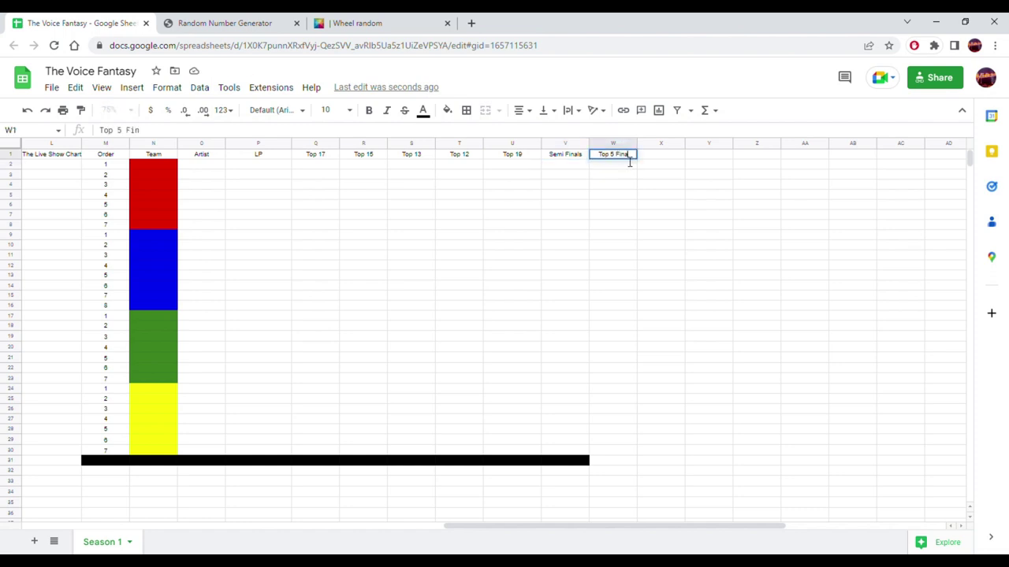
{"action": "type", "text": "ale"}
{"action": "key", "text": "Return"}
- Correct the U1 header from 'Top 19' to 'Top 10'
{"action": "key", "text": "Up"}
{"action": "key", "text": "Left"}
{"action": "key", "text": "Left"}
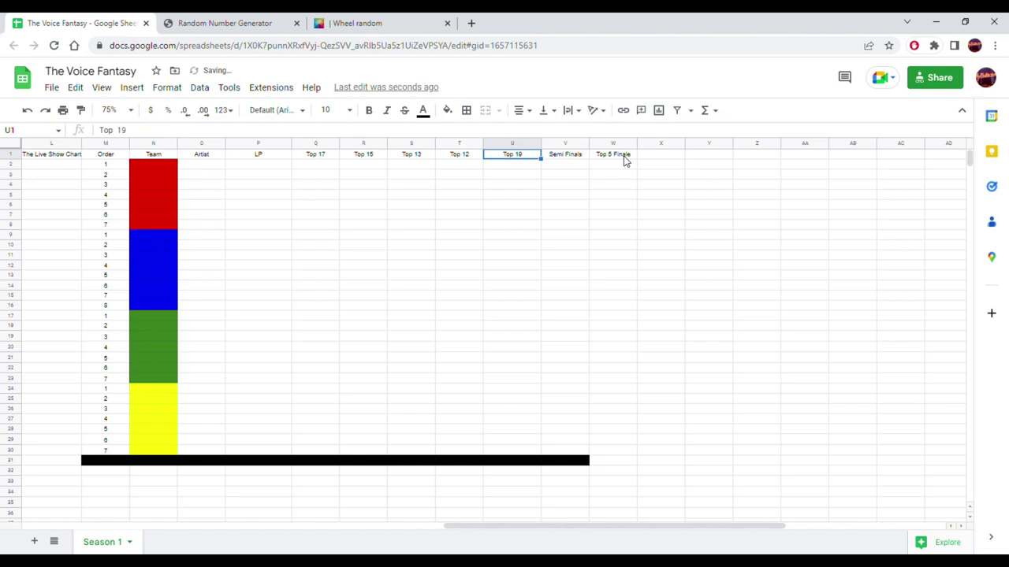
{"action": "key", "text": "Return"}
{"action": "key", "text": "BackSpace"}
{"action": "type", "text": "0"}
{"action": "key", "text": "Return"}
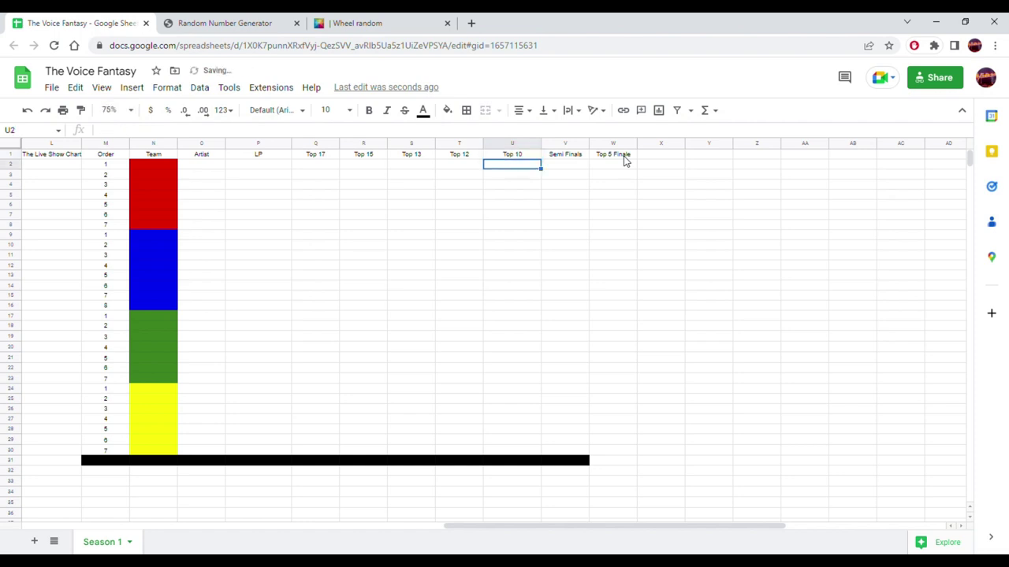
- Rename the V1 header to 'Top 10 Semi Final'
{"action": "left_click", "coordinate": [554, 156]}
{"action": "type", "text": "T"}
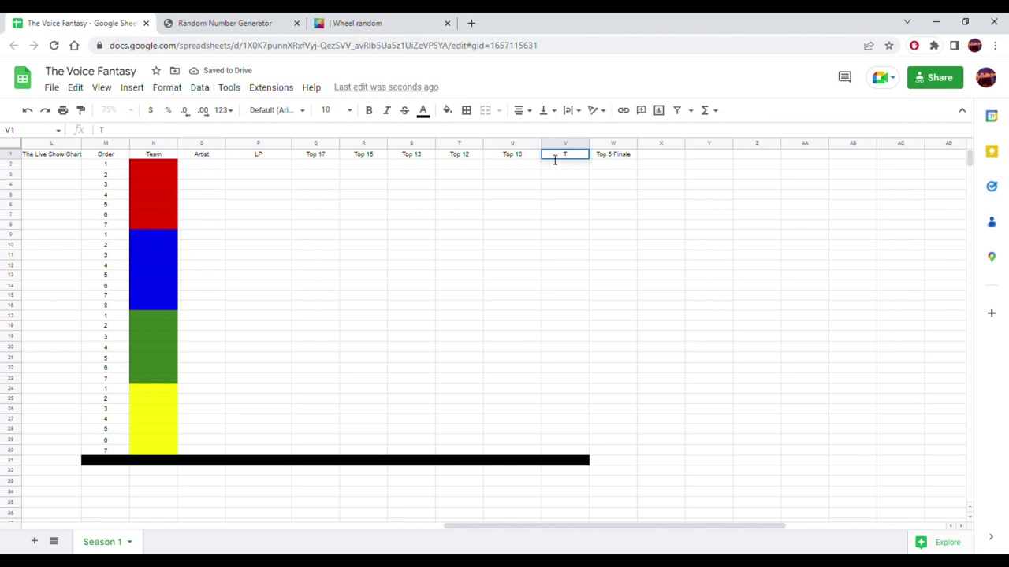
{"action": "type", "text": "op 10"}
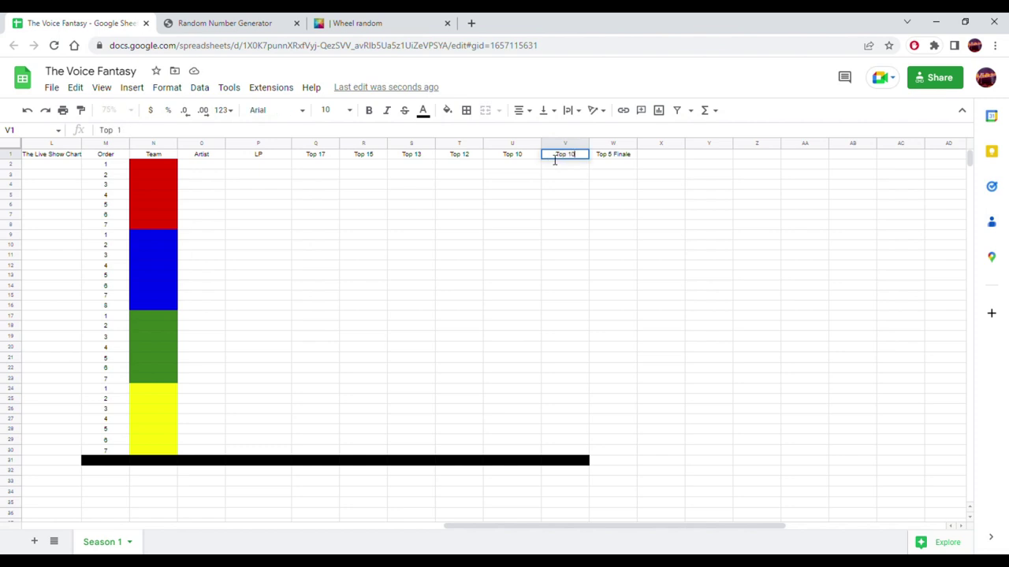
{"action": "type", "text": " Semi Final"}
{"action": "key", "text": "Return"}
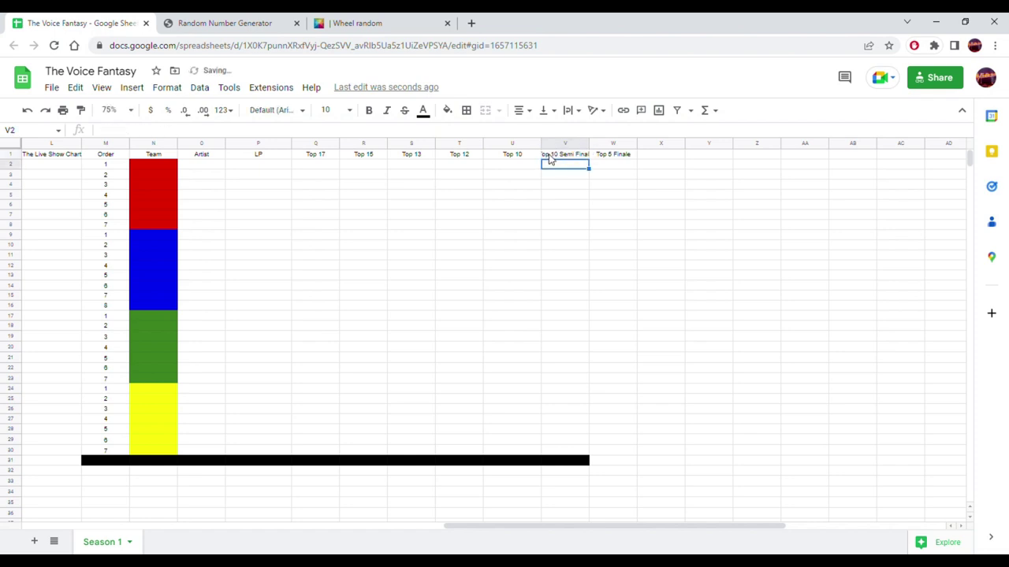
{"action": "left_click", "coordinate": [267, 157]}
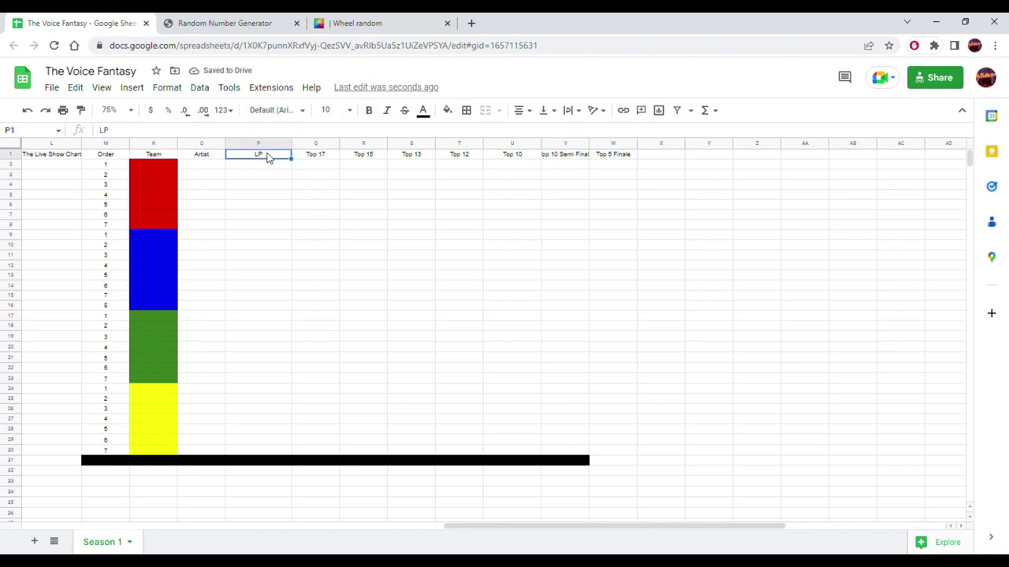
- Extend the black divider row further right, removing the extra black from X31
{"action": "left_click", "coordinate": [587, 462]}
{"action": "left_click_drag", "start_coordinate": [587, 465], "coordinate": [658, 471]}
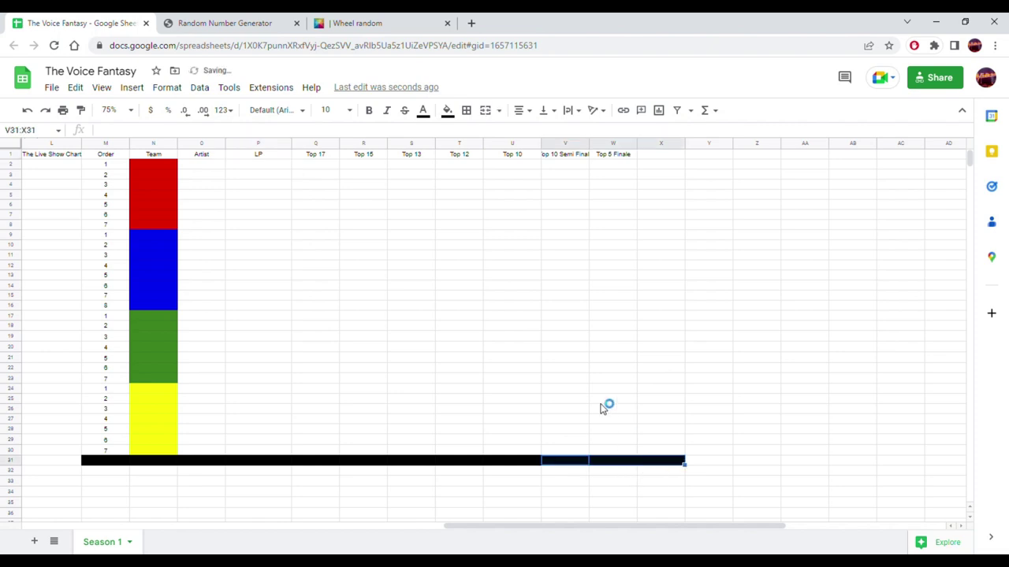
{"action": "left_click", "coordinate": [638, 419]}
{"action": "left_click_drag", "start_coordinate": [684, 426], "coordinate": [658, 461]}
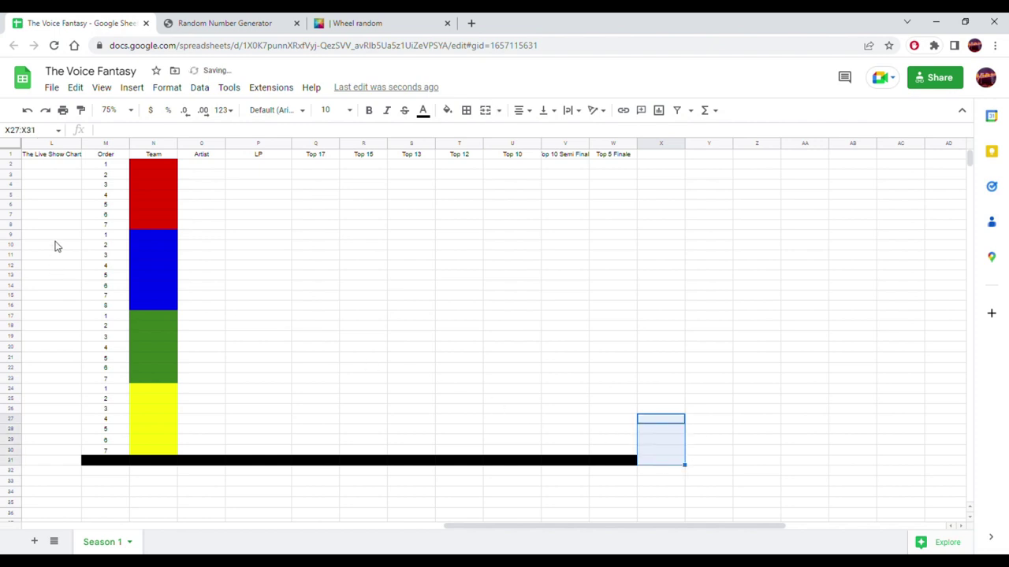
- Paste the red team colour into N32 and label O32 'Team Adam'
{"action": "left_click", "coordinate": [161, 173]}
{"action": "key", "text": "Up"}
{"action": "key", "text": "Up"}
{"action": "left_click", "coordinate": [154, 167]}
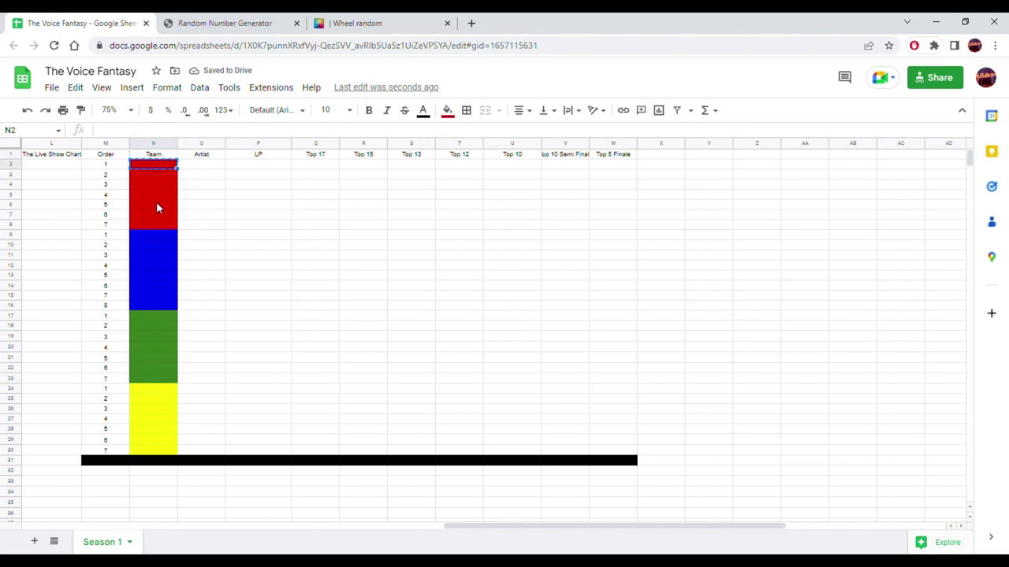
{"action": "scroll", "coordinate": [159, 276], "scroll_direction": "down", "scroll_amount": 2}
{"action": "left_click", "coordinate": [171, 400]}
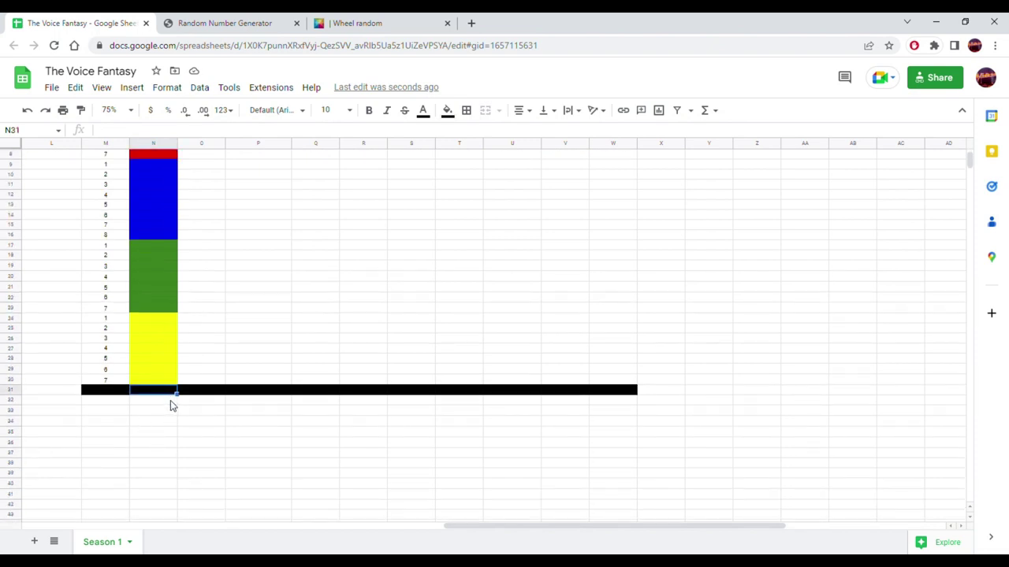
{"action": "key", "text": "ctrl+v"}
{"action": "left_click", "coordinate": [205, 403]}
{"action": "type", "text": "T"}
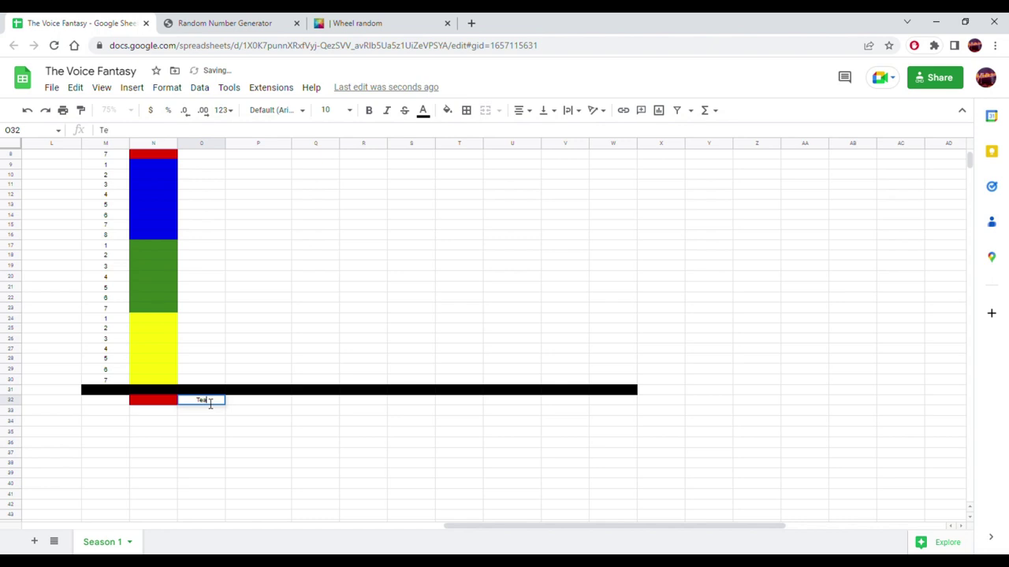
{"action": "type", "text": "eam Adam"}
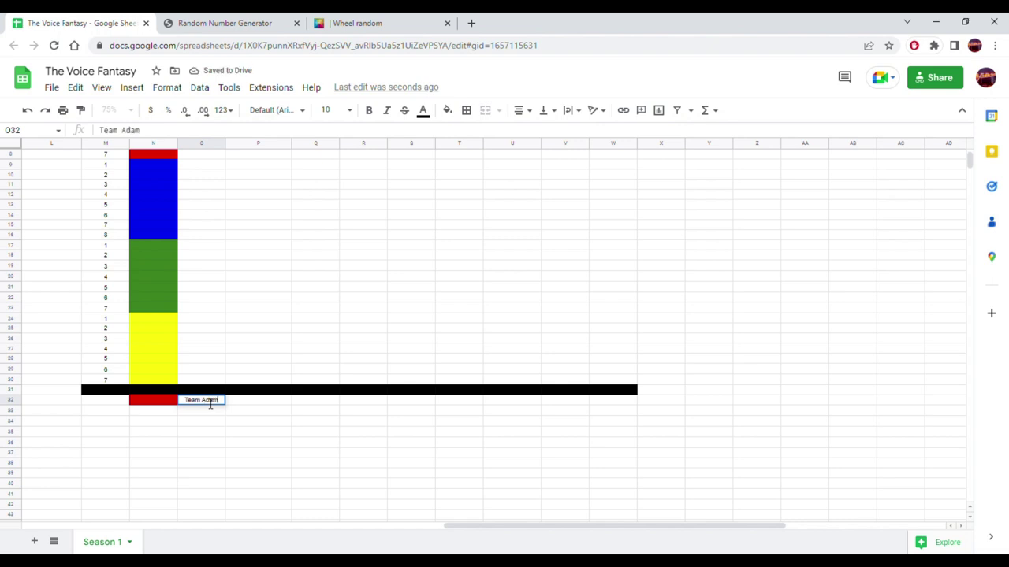
{"action": "key", "text": "Return"}
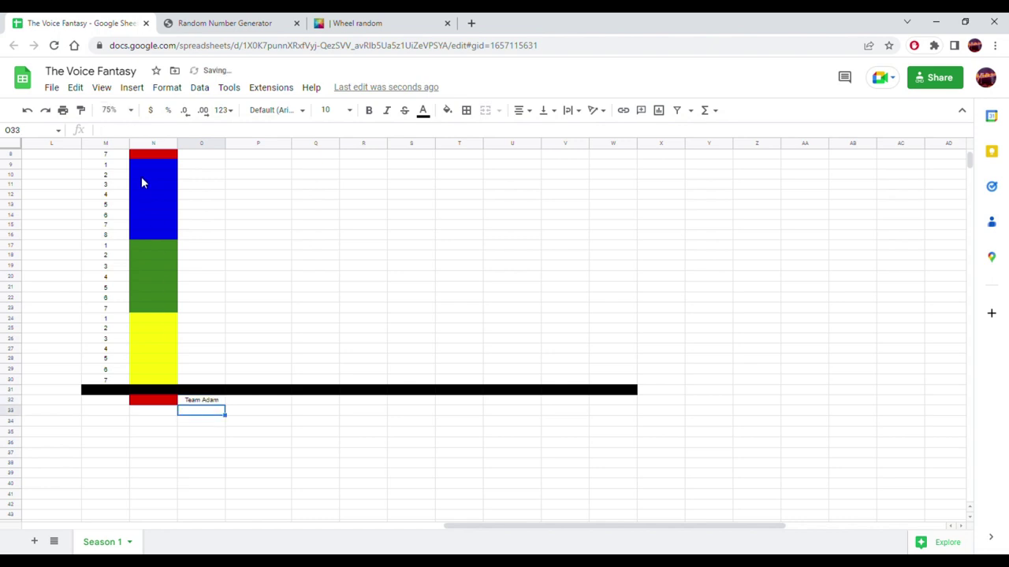
- Paste the blue team colour into N33 and label O33 'Team Kelly'
{"action": "left_click", "coordinate": [158, 166]}
{"action": "left_click", "coordinate": [152, 180]}
{"action": "left_click", "coordinate": [156, 165]}
{"action": "left_click", "coordinate": [146, 417]}
{"action": "key", "text": "ctrl+v"}
{"action": "left_click", "coordinate": [187, 414]}
{"action": "type", "text": "Team K"}
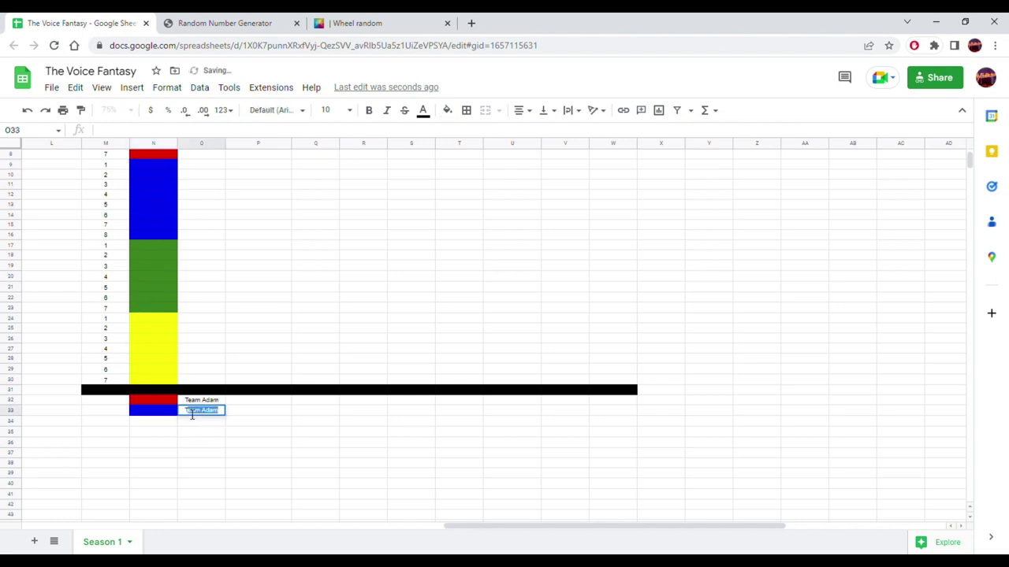
{"action": "type", "text": "elly"}
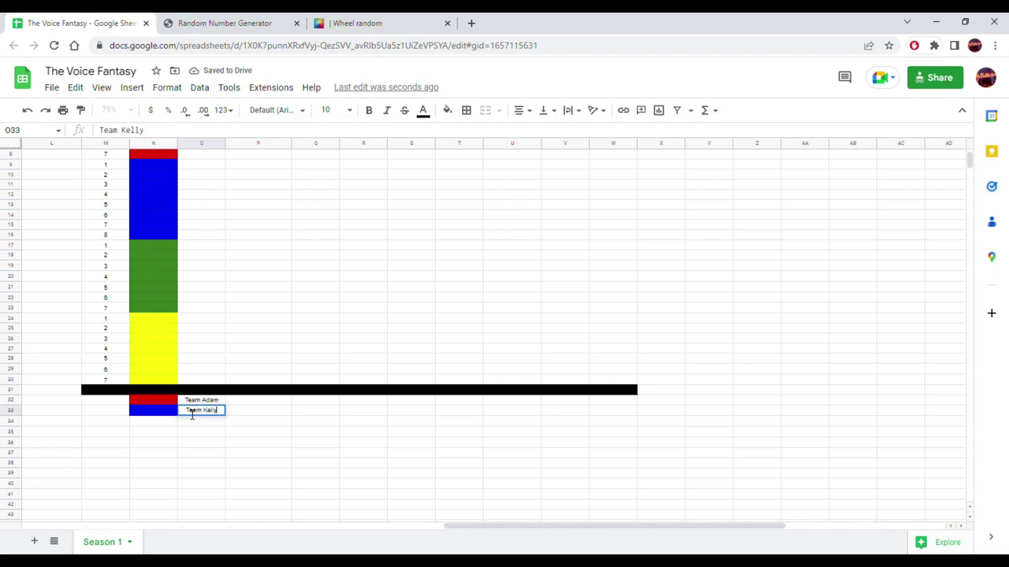
{"action": "key", "text": "Return"}
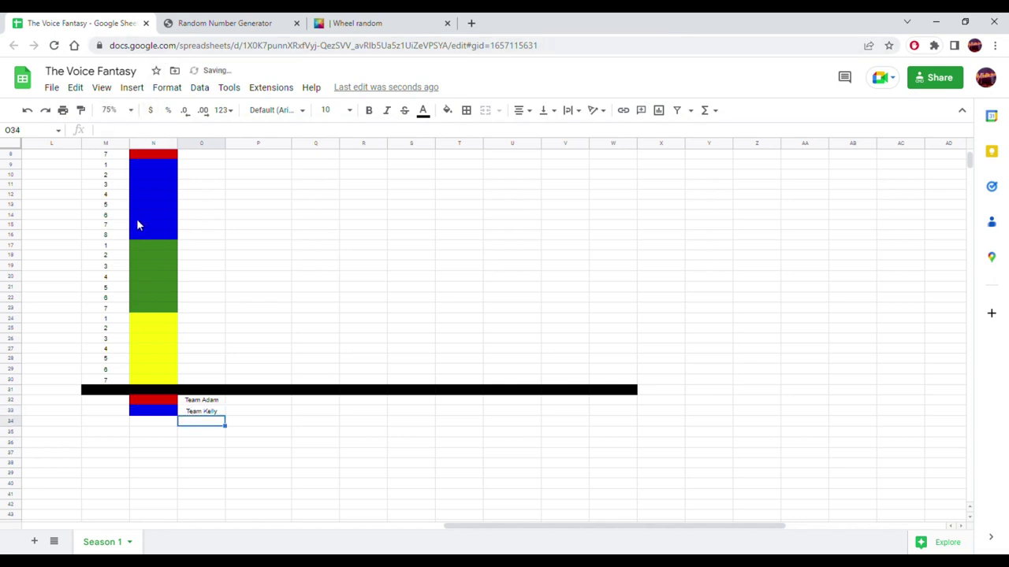
- Copy the green team colour into N34 and label O34 'Team Niall'
{"action": "left_click", "coordinate": [164, 245]}
{"action": "key", "text": "ctrl+c"}
{"action": "left_click", "coordinate": [162, 423]}
{"action": "key", "text": "ctrl+v"}
{"action": "left_click", "coordinate": [213, 423]}
{"action": "type", "text": "T"}
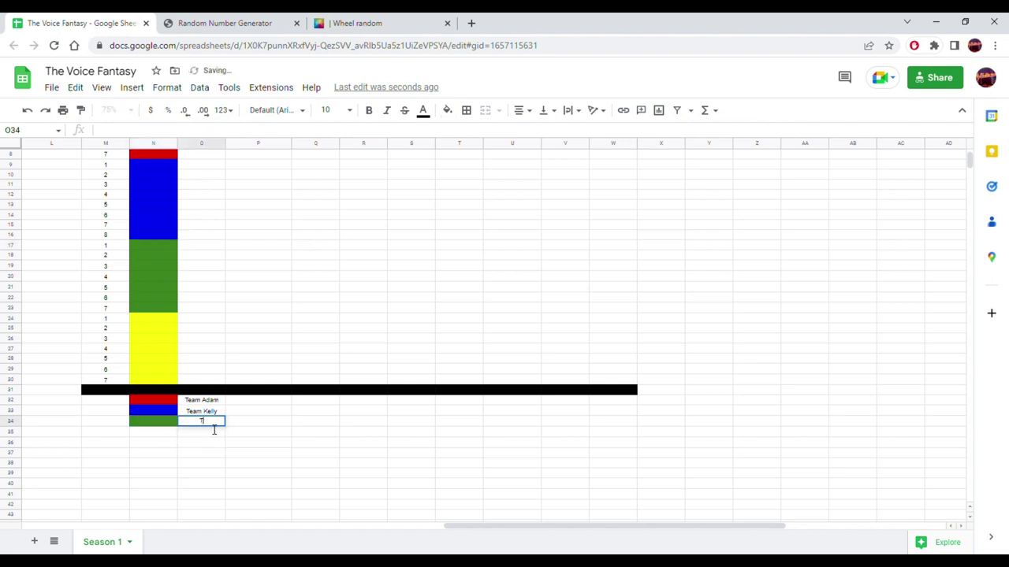
{"action": "type", "text": "eam Niall"}
{"action": "key", "text": "Return"}
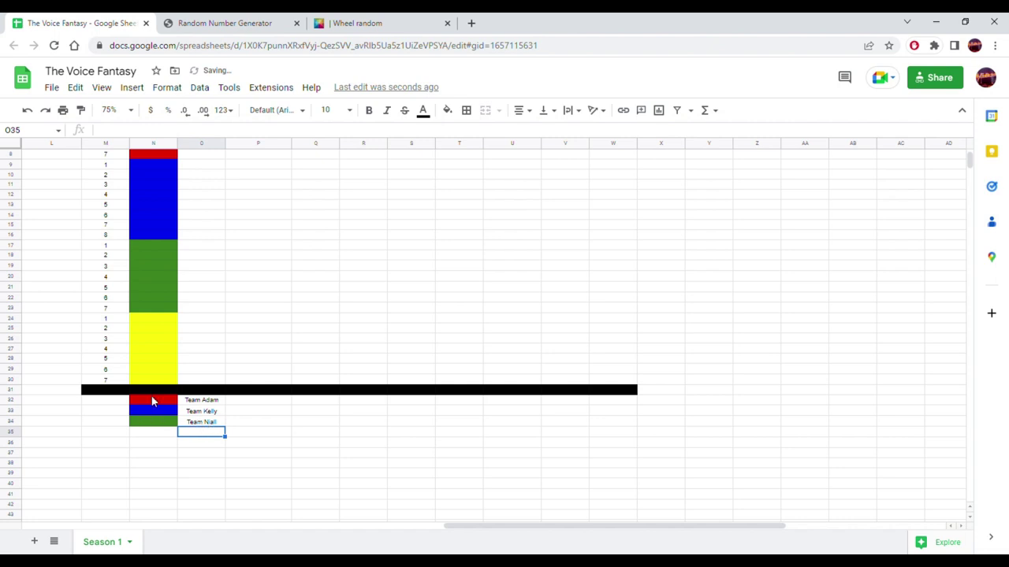
- Copy the yellow team colour into N35 and label O35 'Team Blake'
{"action": "left_click", "coordinate": [167, 318]}
{"action": "key", "text": "ctrl+c"}
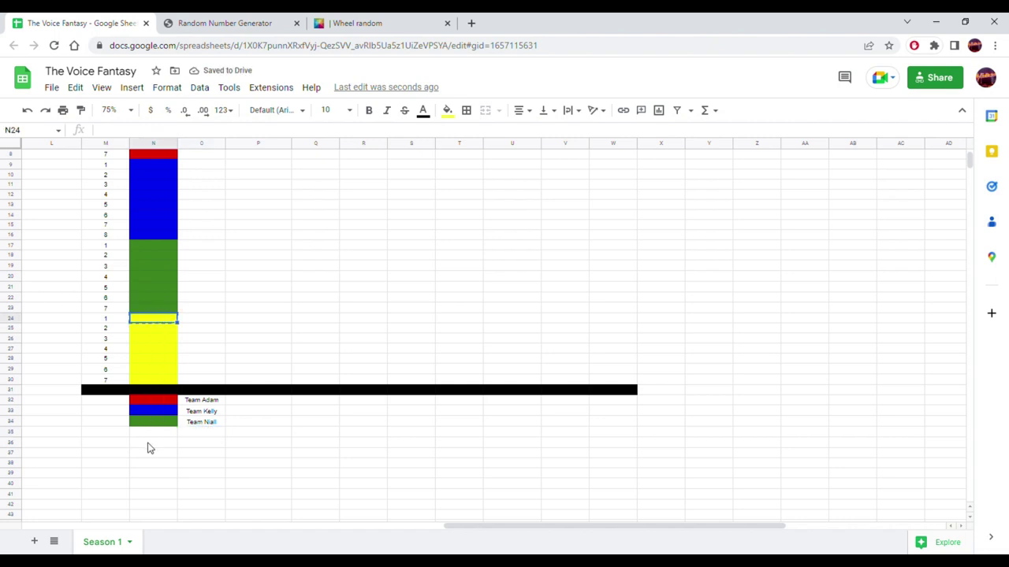
{"action": "left_click", "coordinate": [157, 435]}
{"action": "key", "text": "ctrl+v"}
{"action": "left_click", "coordinate": [195, 433]}
{"action": "double_click", "coordinate": [197, 435]}
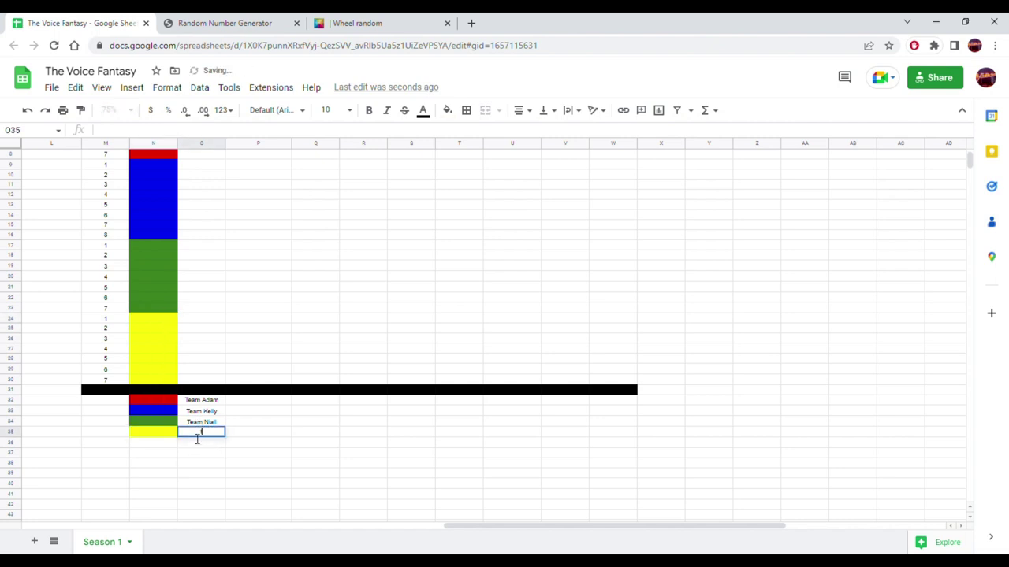
{"action": "type", "text": "Team"}
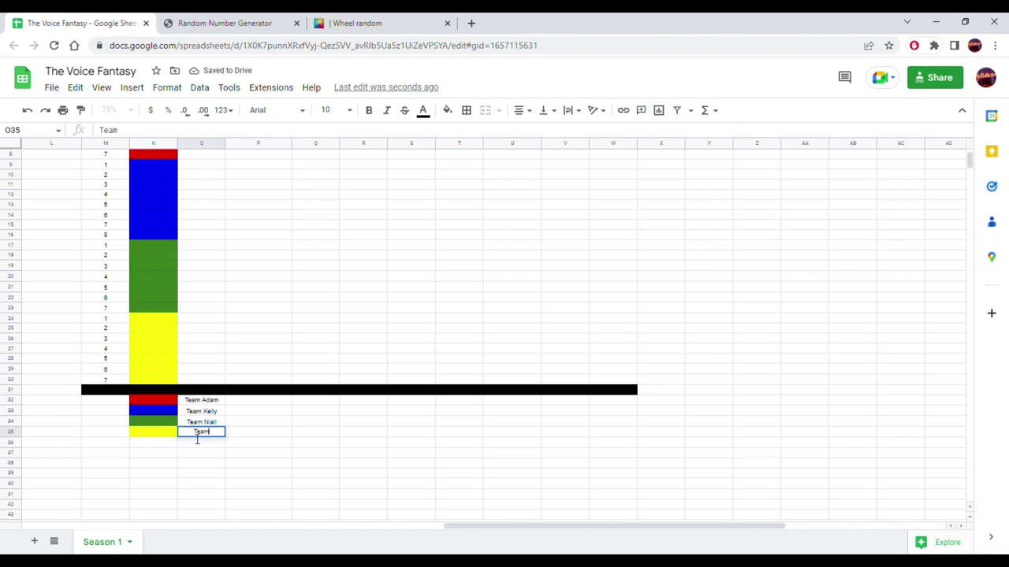
{"action": "type", "text": " Blake"}
{"action": "key", "text": "Return"}
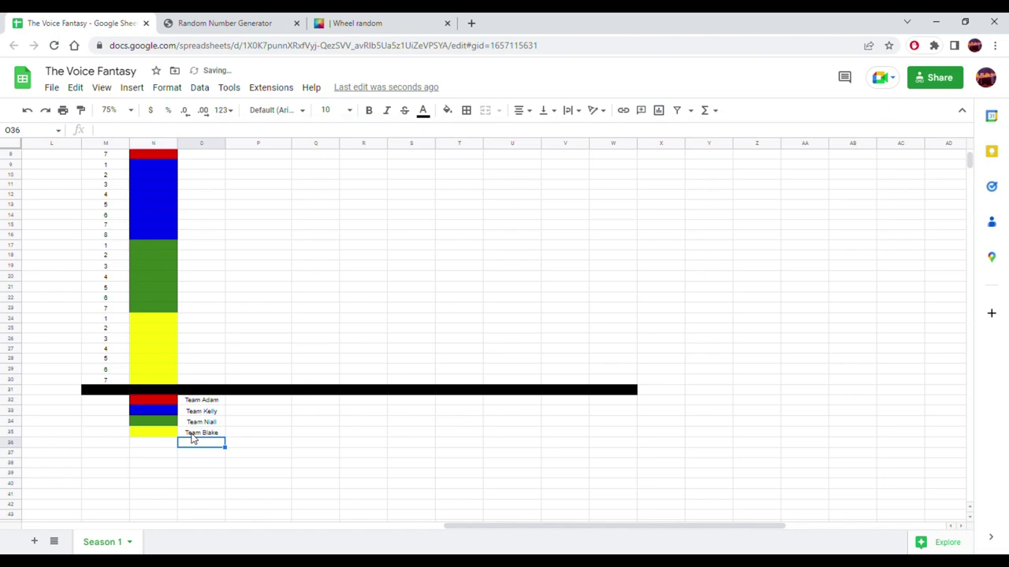
- Copy the first two knockout winners' names and paste them into O2 of the Artist column
{"action": "scroll", "coordinate": [275, 371], "scroll_direction": "up", "scroll_amount": 2}
{"action": "scroll", "coordinate": [272, 372], "scroll_direction": "down", "scroll_amount": 4}
{"action": "scroll", "coordinate": [261, 383], "scroll_direction": "down", "scroll_amount": 15}
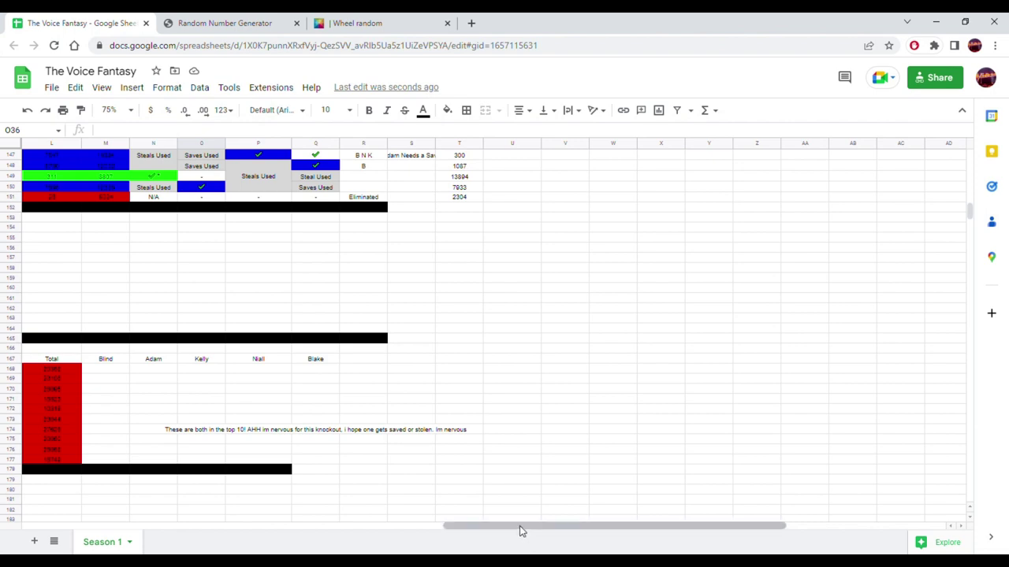
{"action": "left_click_drag", "start_coordinate": [519, 526], "coordinate": [96, 526]}
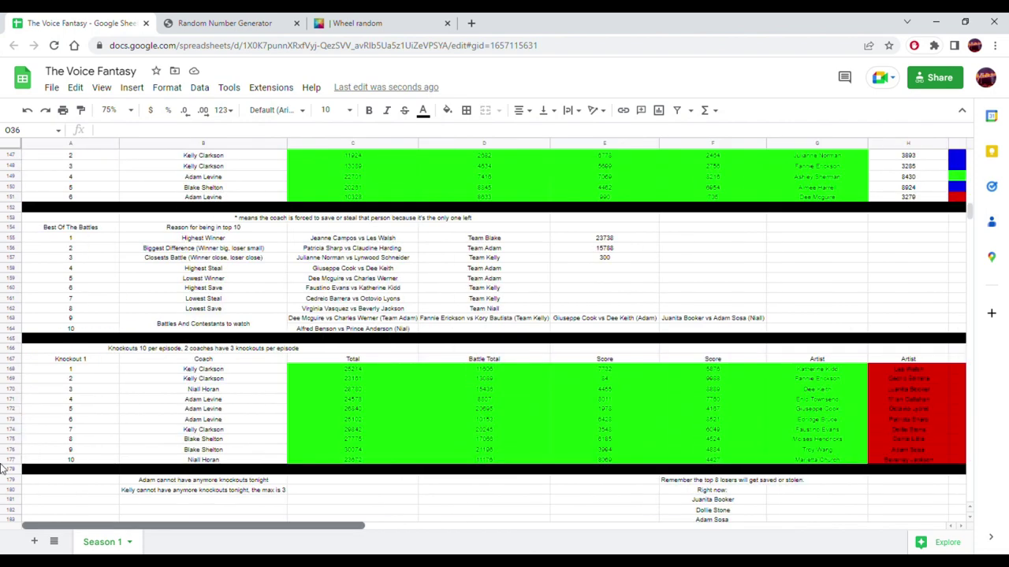
{"action": "left_click", "coordinate": [813, 371]}
{"action": "left_click", "coordinate": [811, 381], "text": "shift"}
{"action": "key", "text": "ctrl+c"}
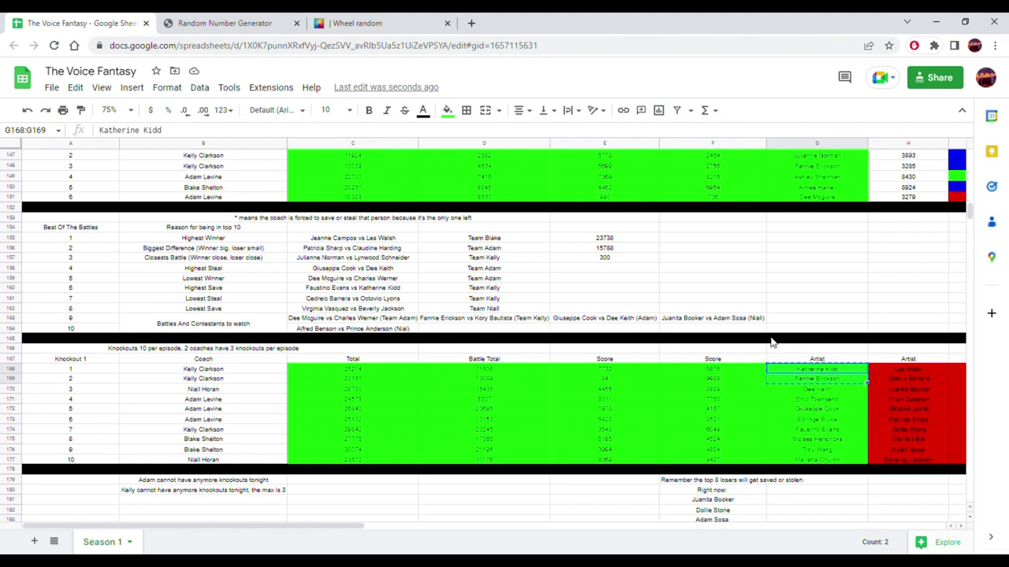
{"action": "scroll", "coordinate": [782, 342], "scroll_direction": "up", "scroll_amount": 15}
{"action": "scroll", "coordinate": [741, 340], "scroll_direction": "up", "scroll_amount": 10}
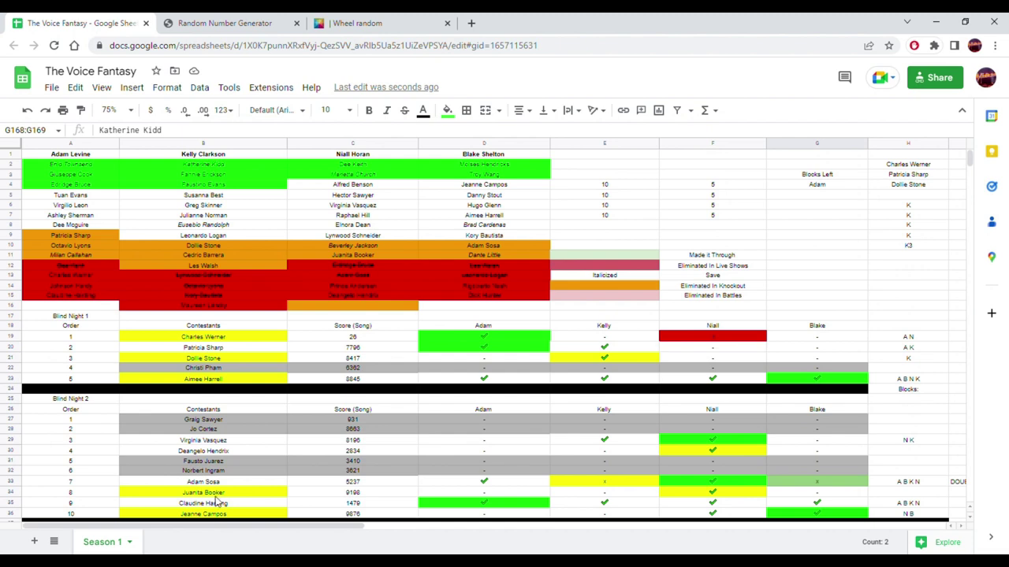
{"action": "left_click_drag", "start_coordinate": [221, 525], "coordinate": [534, 541]}
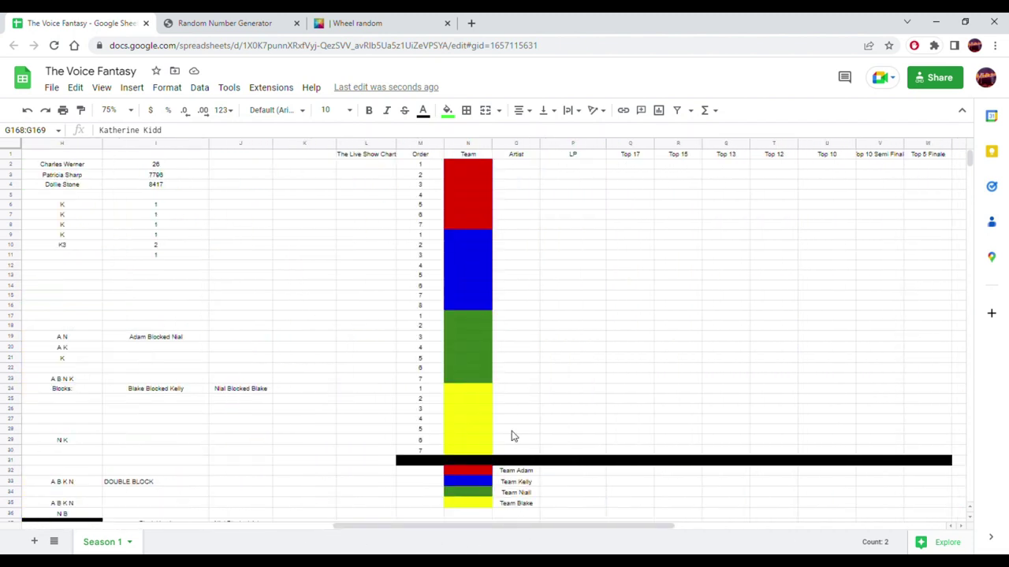
{"action": "left_click", "coordinate": [516, 165]}
{"action": "key", "text": "ctrl+v"}
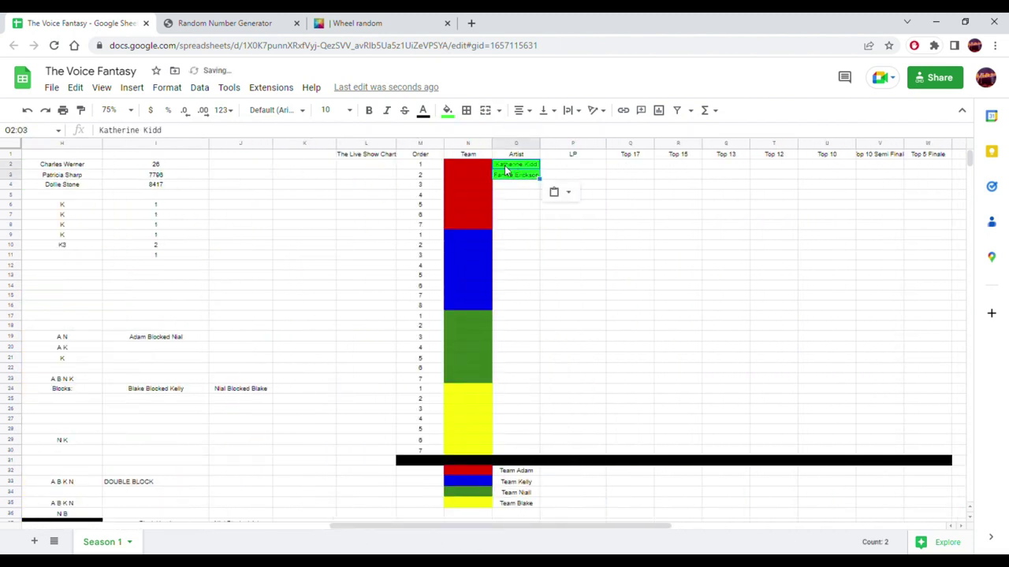
- Clear the green fill from the pasted names and widen the Artist column
{"action": "left_click", "coordinate": [450, 113]}
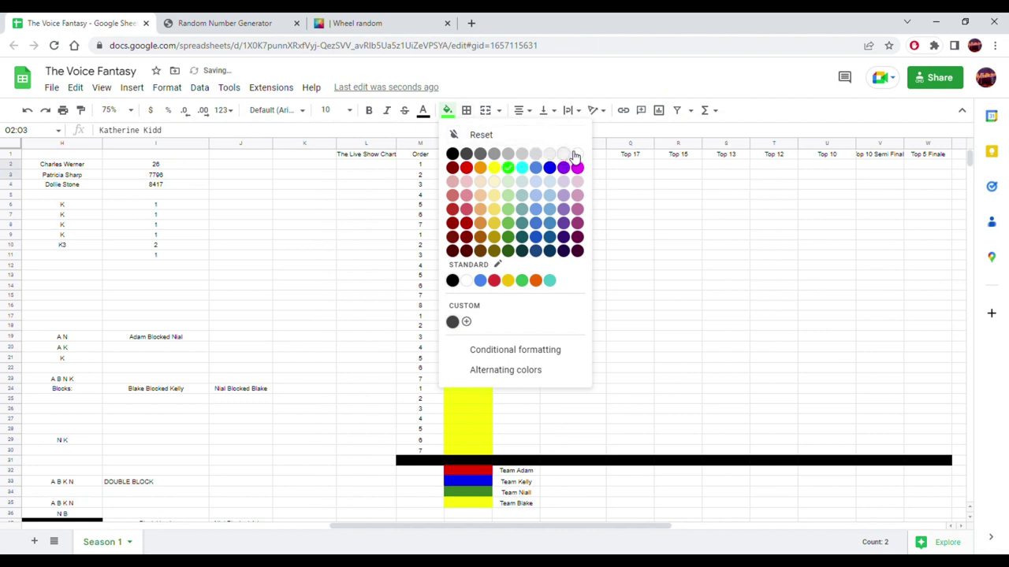
{"action": "left_click", "coordinate": [576, 155]}
{"action": "left_click", "coordinate": [598, 220]}
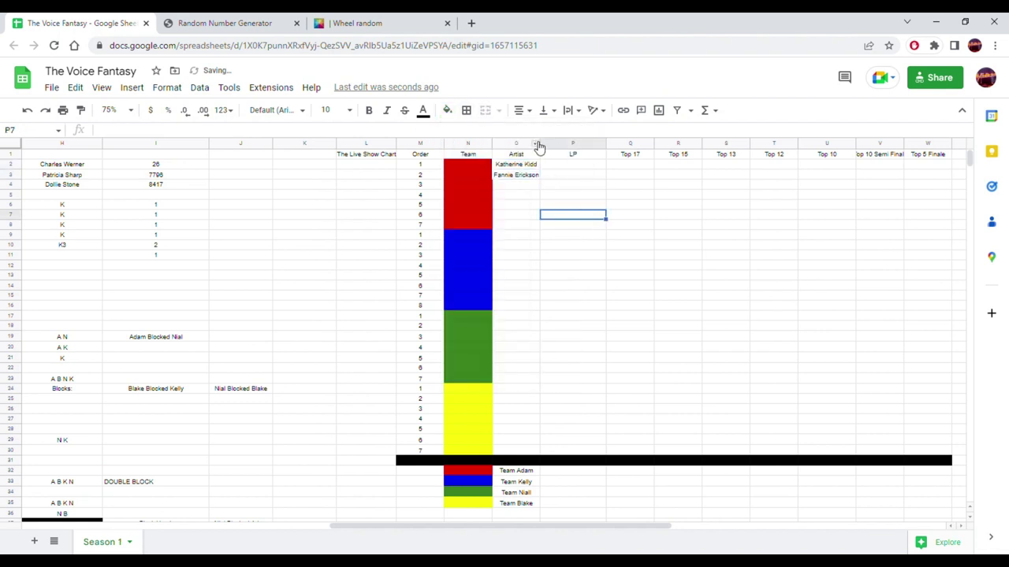
{"action": "left_click_drag", "start_coordinate": [541, 147], "coordinate": [552, 146]}
{"action": "left_click", "coordinate": [344, 269]}
- Add the third winner's name unfilled, then move all three names down to the blue team rows
{"action": "scroll", "coordinate": [338, 266], "scroll_direction": "down", "scroll_amount": 15}
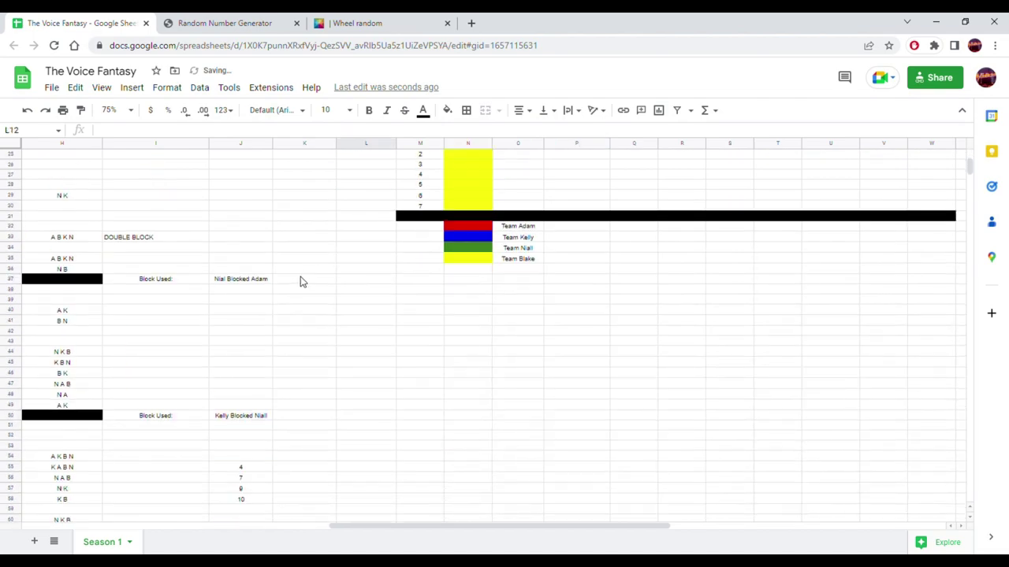
{"action": "scroll", "coordinate": [286, 303], "scroll_direction": "down", "scroll_amount": 8}
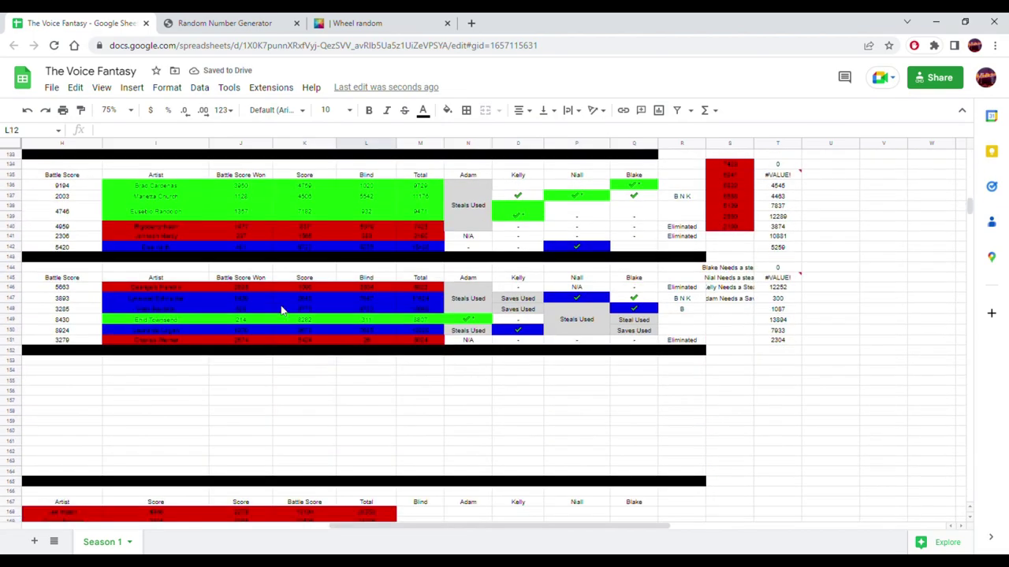
{"action": "scroll", "coordinate": [275, 346], "scroll_direction": "up", "scroll_amount": 2}
{"action": "left_click_drag", "start_coordinate": [412, 527], "coordinate": [262, 510]}
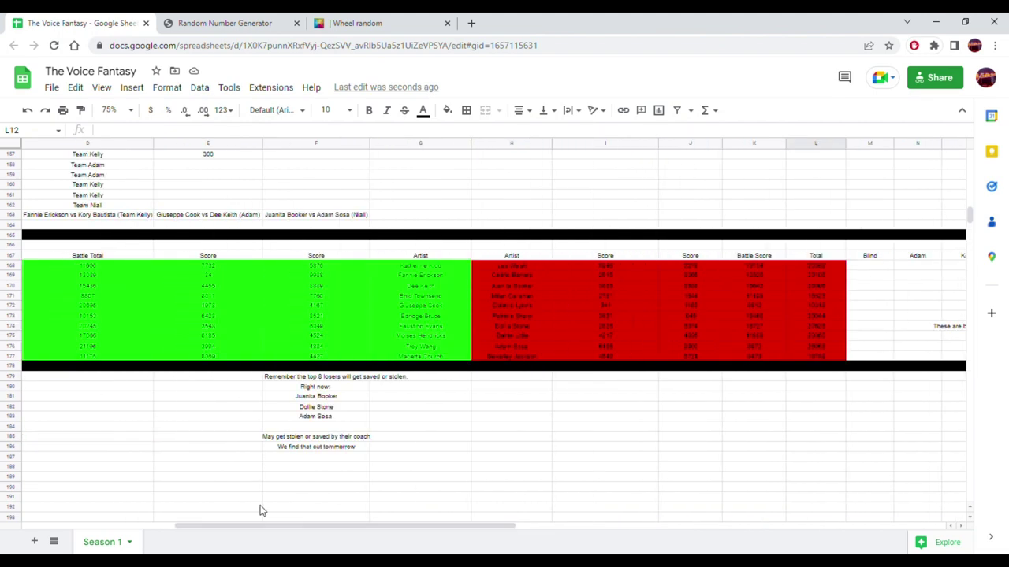
{"action": "left_click_drag", "start_coordinate": [400, 331], "coordinate": [697, 331]}
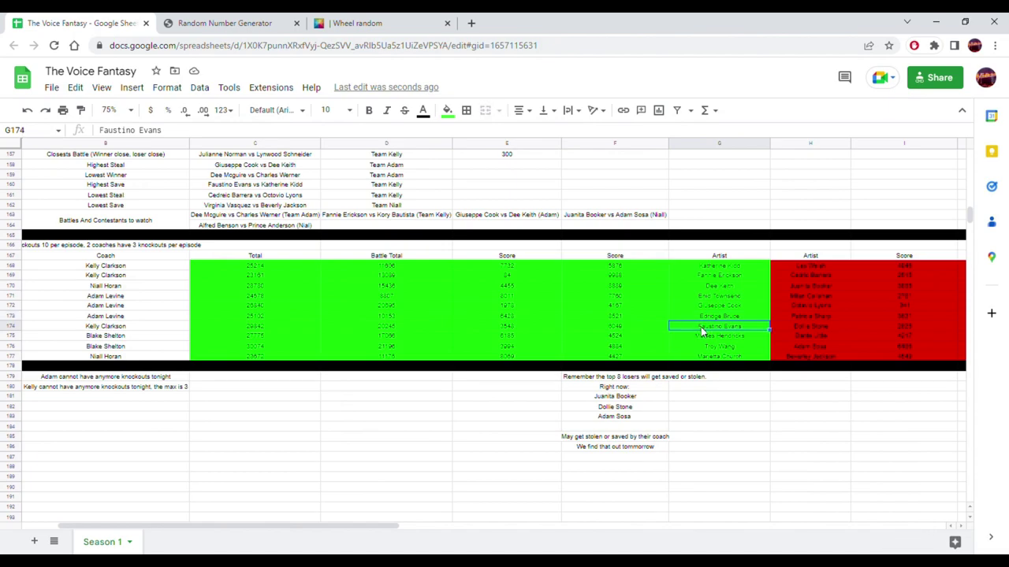
{"action": "scroll", "coordinate": [697, 330], "scroll_direction": "up", "scroll_amount": 5}
{"action": "scroll", "coordinate": [690, 334], "scroll_direction": "up", "scroll_amount": 15}
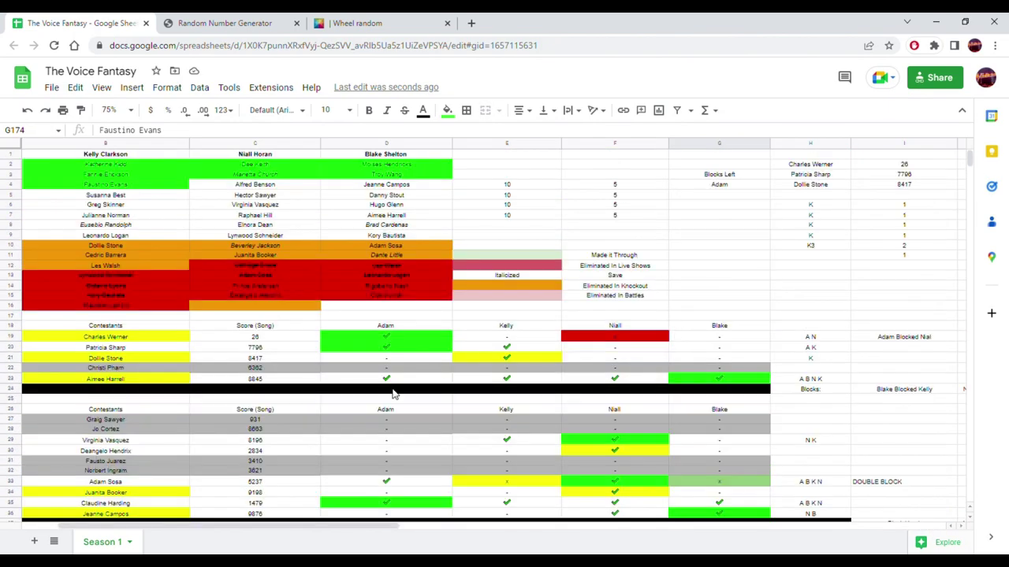
{"action": "left_click_drag", "start_coordinate": [354, 524], "coordinate": [583, 525]}
{"action": "left_click", "coordinate": [720, 187]}
{"action": "key", "text": "ctrl+v"}
{"action": "left_click", "coordinate": [447, 110]}
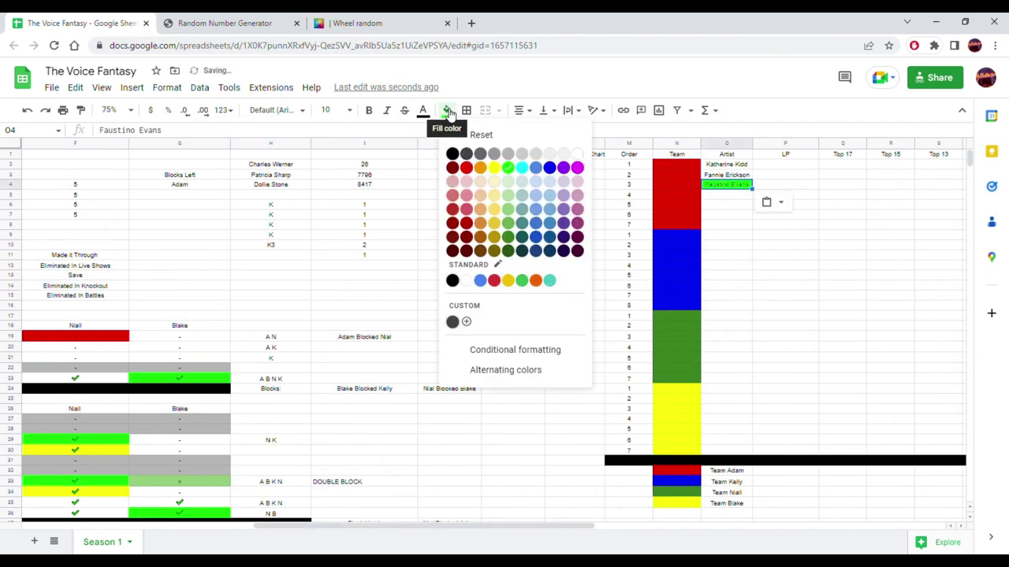
{"action": "left_click", "coordinate": [578, 155]}
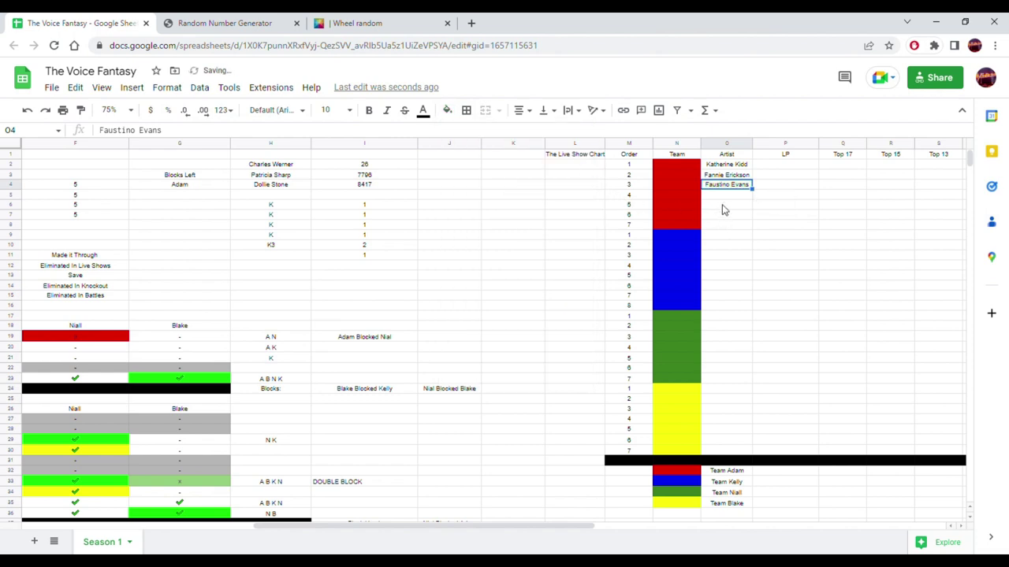
{"action": "left_click_drag", "start_coordinate": [722, 166], "coordinate": [725, 267]}
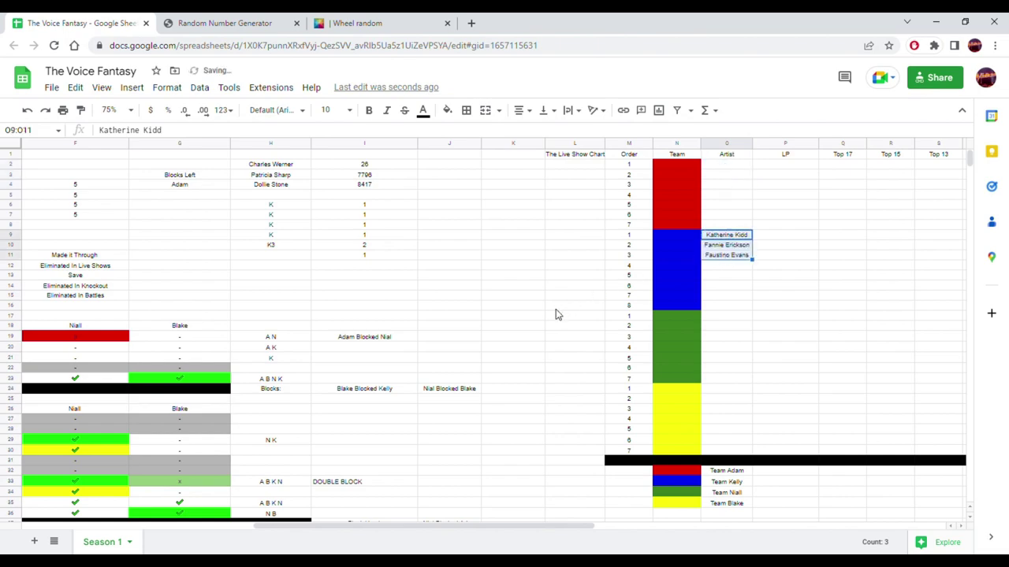
{"action": "left_click", "coordinate": [556, 311]}
- Paste the three red-team winners from G171:G173 into O2 and remove their green fill
{"action": "scroll", "coordinate": [544, 315], "scroll_direction": "down", "scroll_amount": 20}
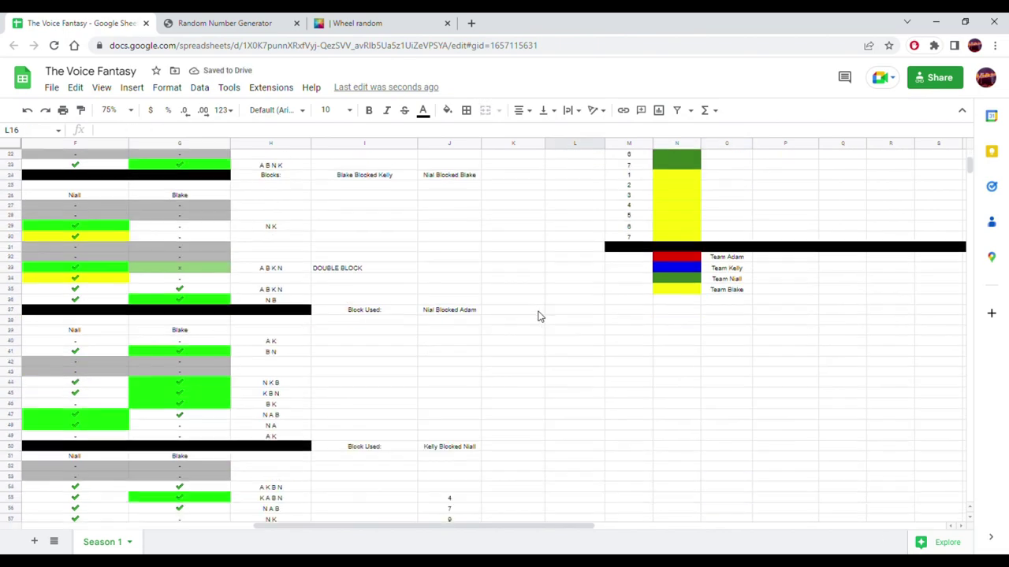
{"action": "scroll", "coordinate": [526, 319], "scroll_direction": "down", "scroll_amount": 8}
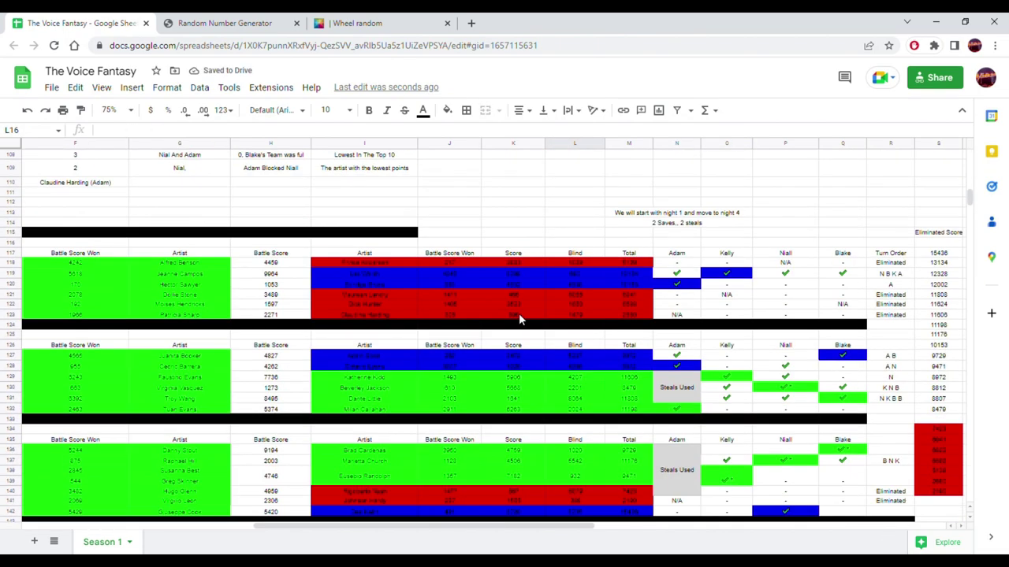
{"action": "scroll", "coordinate": [465, 323], "scroll_direction": "down", "scroll_amount": 4}
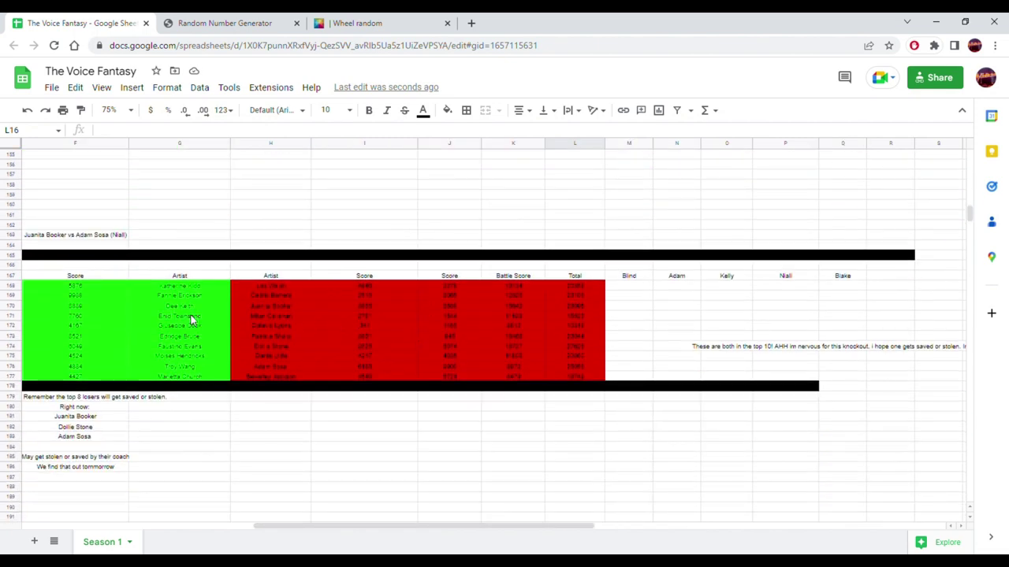
{"action": "left_click", "coordinate": [191, 318]}
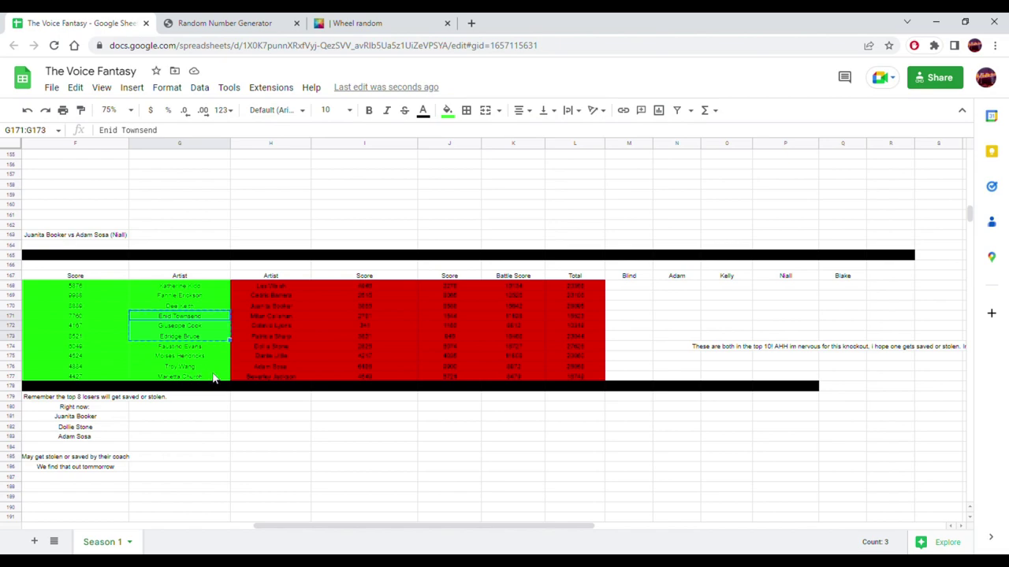
{"action": "scroll", "coordinate": [790, 383], "scroll_direction": "up", "scroll_amount": 20}
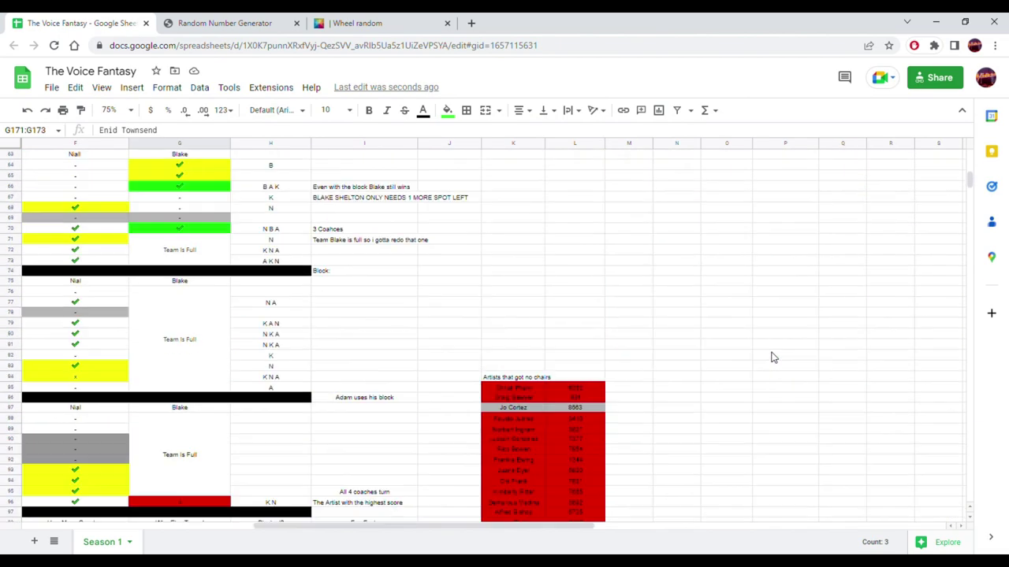
{"action": "scroll", "coordinate": [760, 341], "scroll_direction": "up", "scroll_amount": 10}
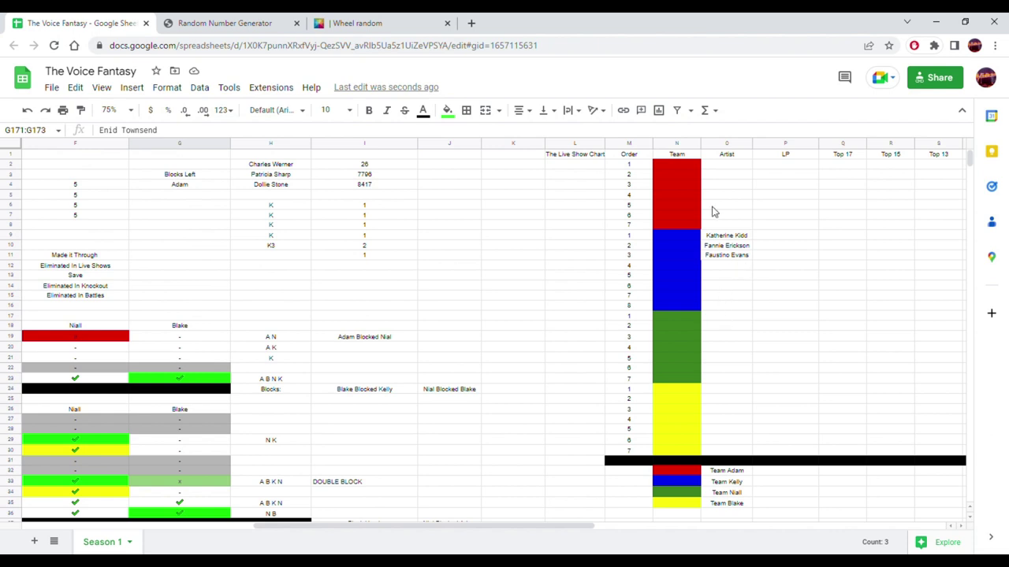
{"action": "left_click", "coordinate": [714, 165]}
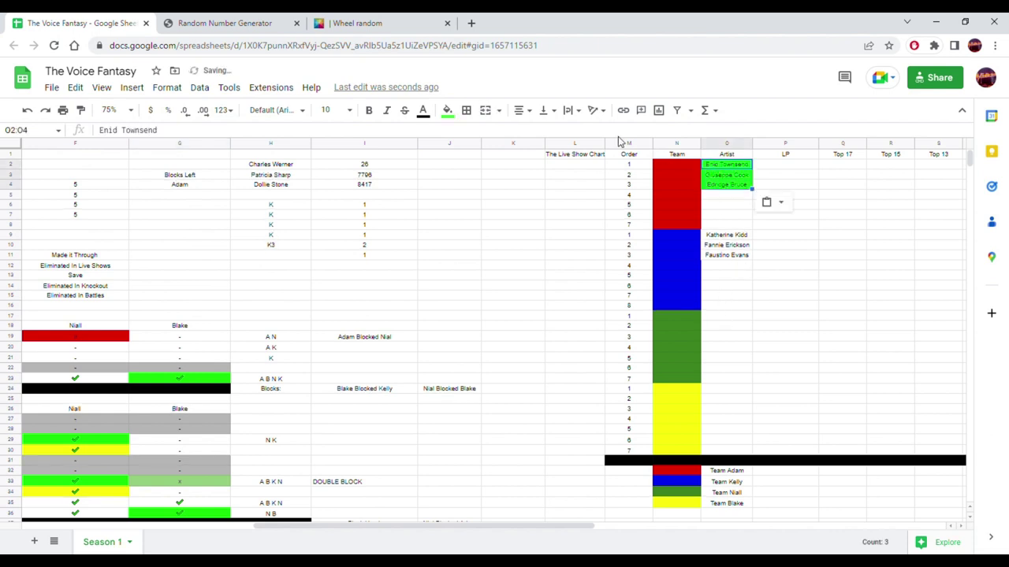
{"action": "left_click", "coordinate": [450, 112]}
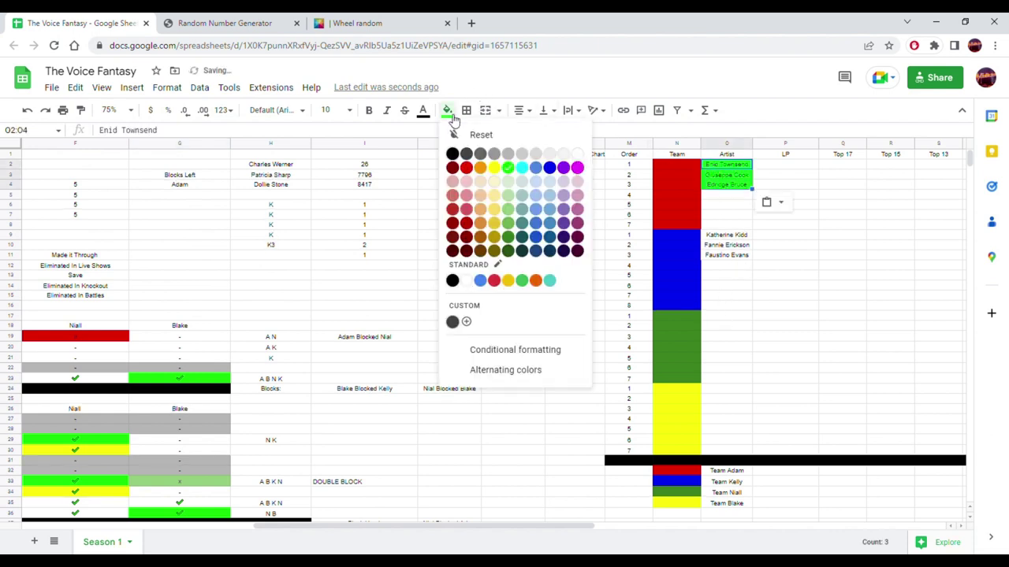
{"action": "left_click", "coordinate": [581, 158]}
{"action": "left_click", "coordinate": [552, 277]}
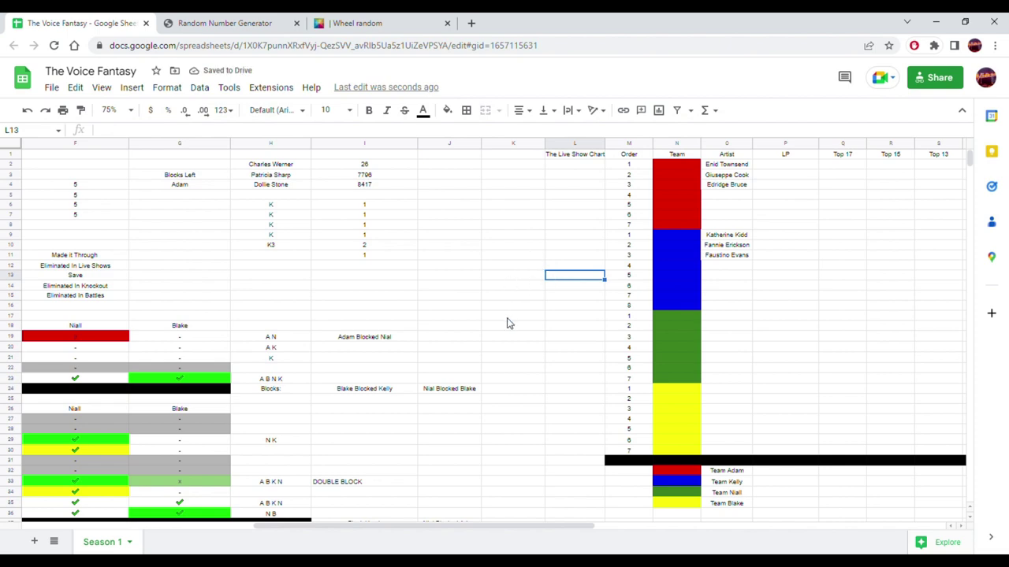
{"action": "scroll", "coordinate": [508, 323], "scroll_direction": "down", "scroll_amount": 15}
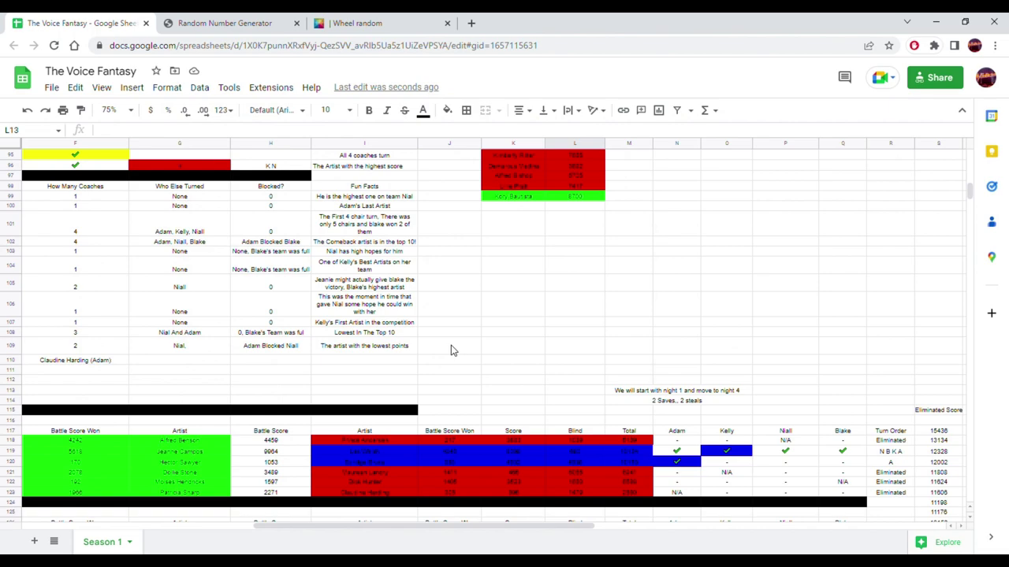
{"action": "scroll", "coordinate": [447, 355], "scroll_direction": "down", "scroll_amount": 8}
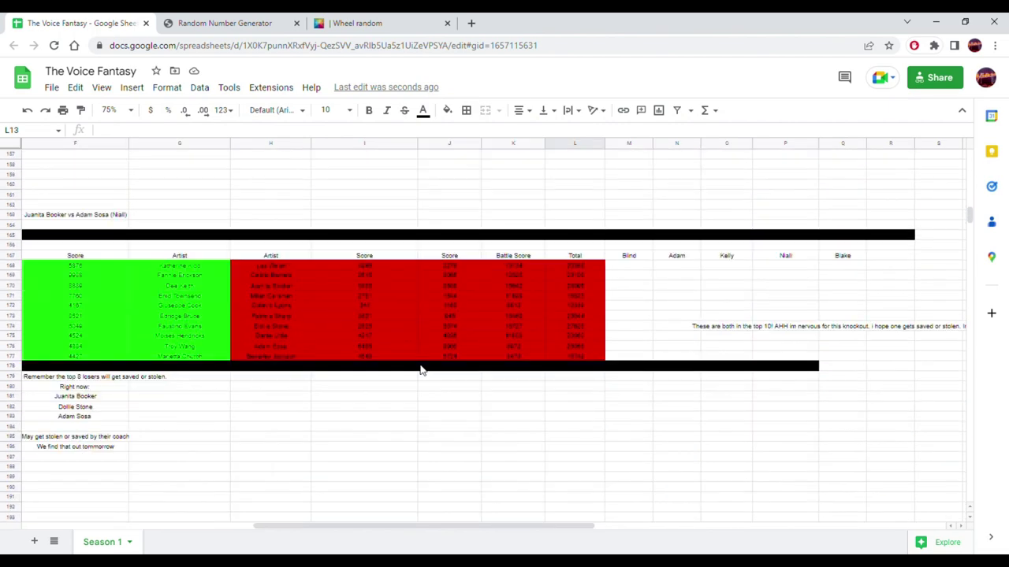
{"action": "left_click_drag", "start_coordinate": [168, 318], "coordinate": [404, 324]}
{"action": "scroll", "coordinate": [53, 337], "scroll_direction": "left", "scroll_amount": 4}
- Copy the first green-team knockout winner into the chart's first green slot and remove its fill
{"action": "scroll", "coordinate": [118, 330], "scroll_direction": "left", "scroll_amount": 2}
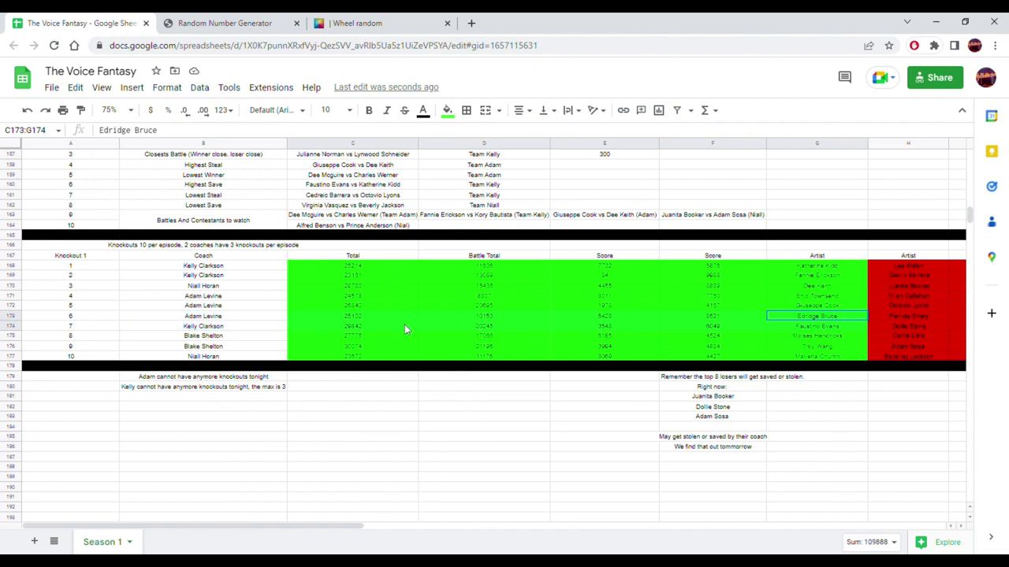
{"action": "mouse_move", "coordinate": [821, 288]}
{"action": "left_mouse_down"}
{"action": "mouse_move", "coordinate": [151, 288]}
{"action": "mouse_move", "coordinate": [837, 297]}
{"action": "mouse_move", "coordinate": [804, 290]}
{"action": "left_mouse_up"}
{"action": "scroll", "coordinate": [796, 290], "scroll_direction": "up", "scroll_amount": 10}
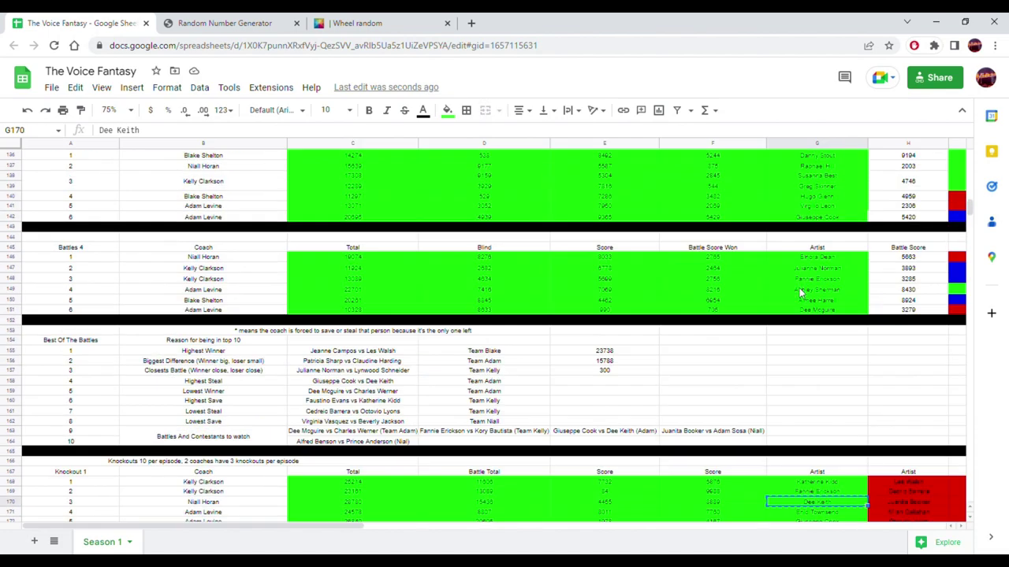
{"action": "scroll", "coordinate": [791, 290], "scroll_direction": "up", "scroll_amount": 8}
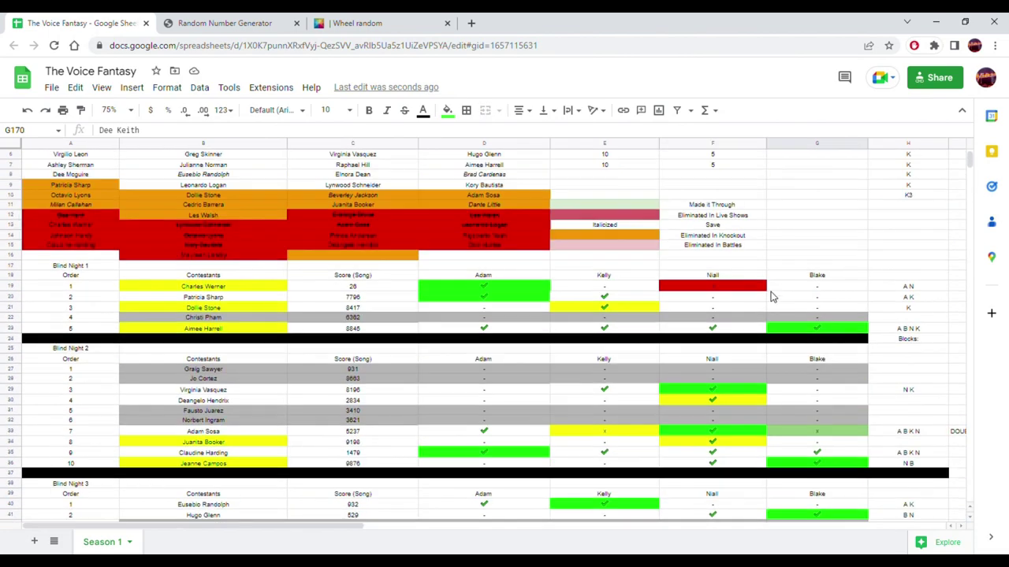
{"action": "left_click_drag", "start_coordinate": [178, 529], "coordinate": [446, 529]}
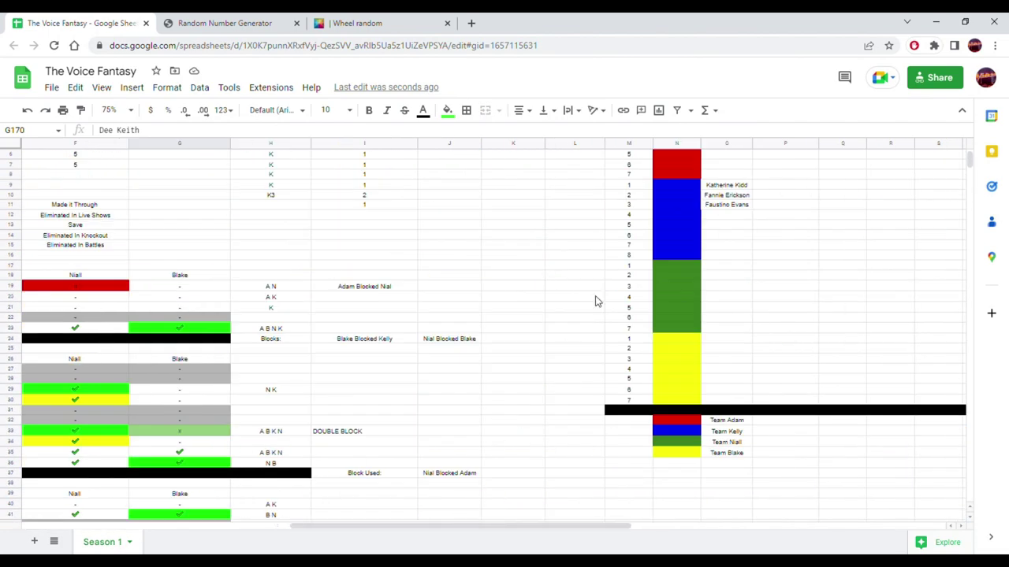
{"action": "left_click", "coordinate": [714, 266]}
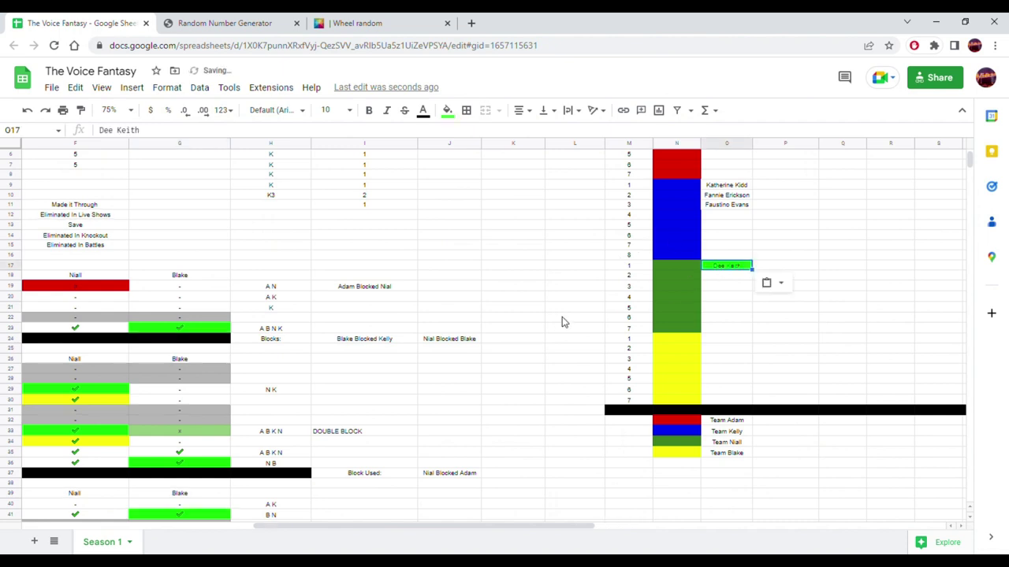
{"action": "left_click", "coordinate": [447, 110]}
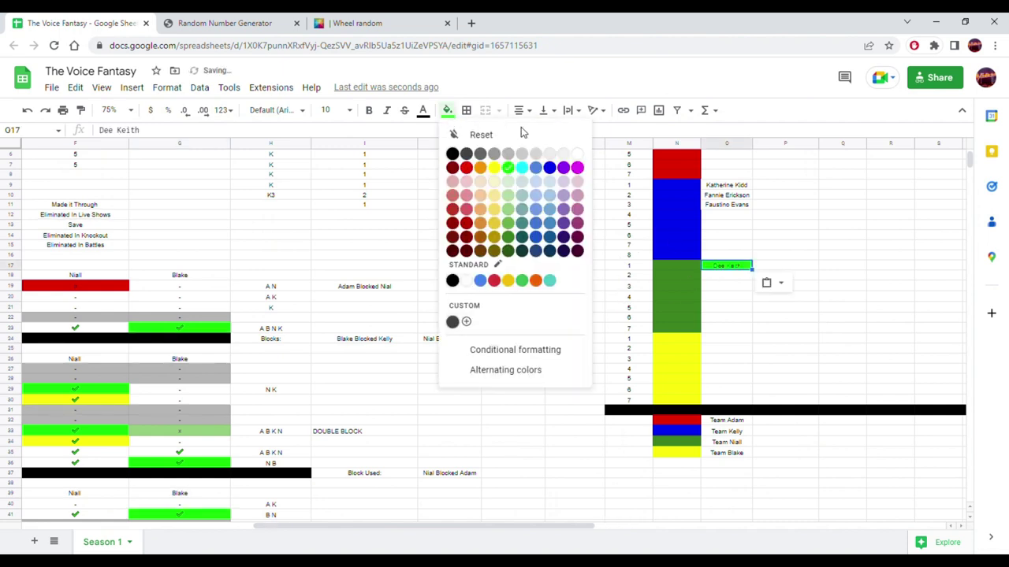
{"action": "left_click", "coordinate": [577, 153]}
{"action": "left_click", "coordinate": [484, 394]}
- Paste the second green-team winner with no fill and move it into O18, under the first
{"action": "scroll", "coordinate": [481, 394], "scroll_direction": "down", "scroll_amount": 10}
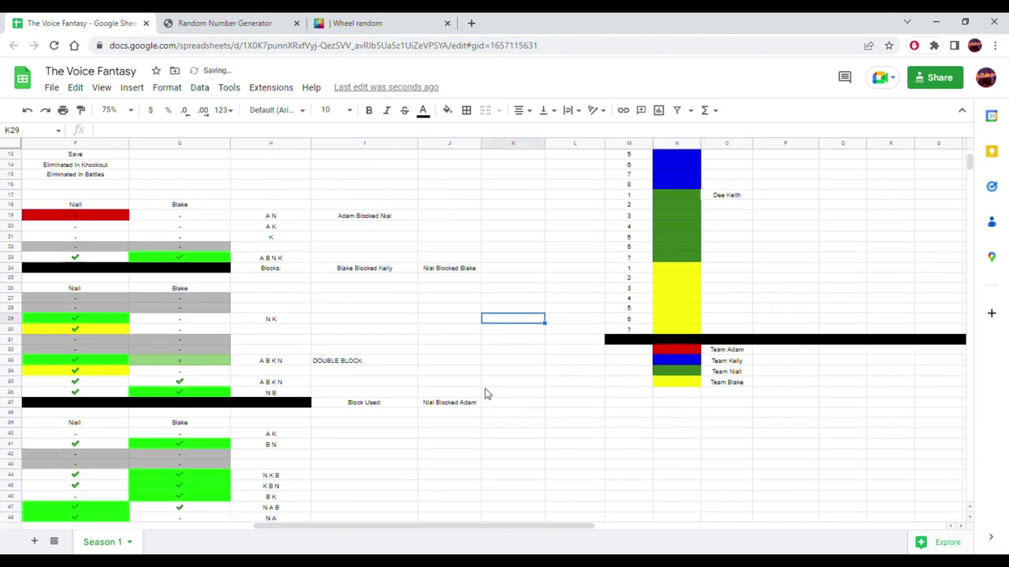
{"action": "scroll", "coordinate": [473, 398], "scroll_direction": "down", "scroll_amount": 20}
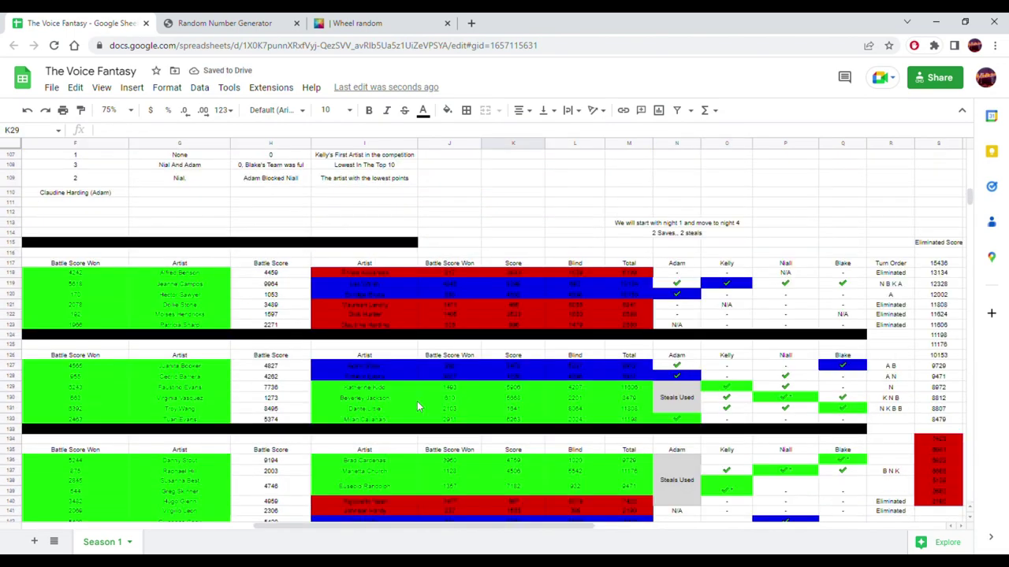
{"action": "scroll", "coordinate": [277, 426], "scroll_direction": "down", "scroll_amount": 8}
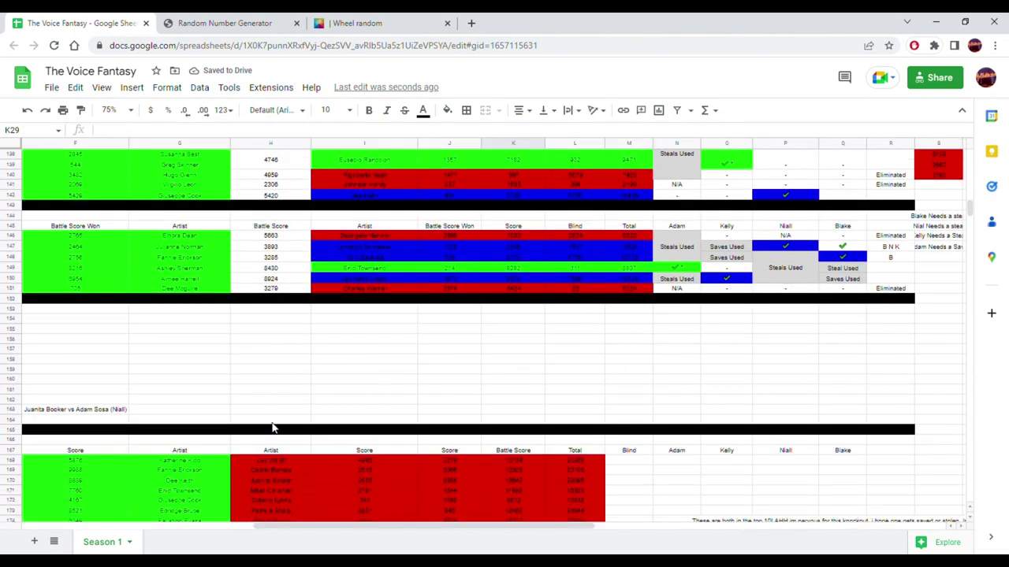
{"action": "left_click_drag", "start_coordinate": [180, 428], "coordinate": [277, 437]}
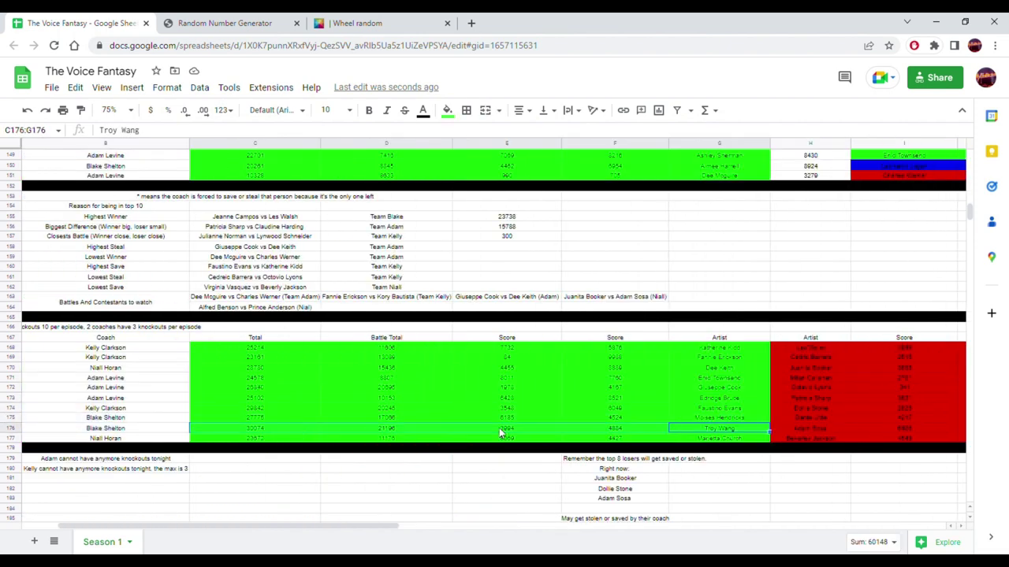
{"action": "left_click", "coordinate": [752, 438]}
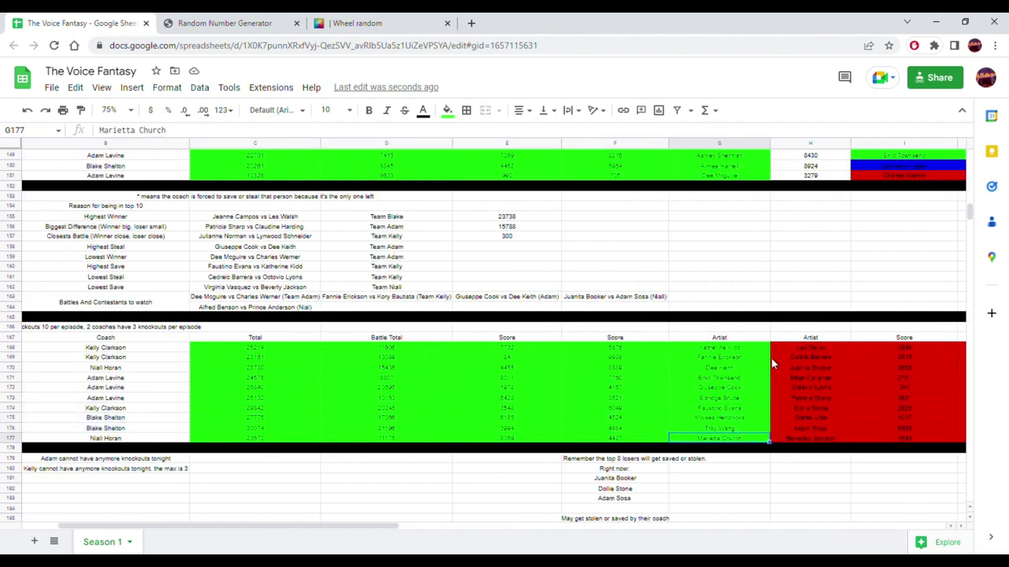
{"action": "scroll", "coordinate": [771, 364], "scroll_direction": "up", "scroll_amount": 20}
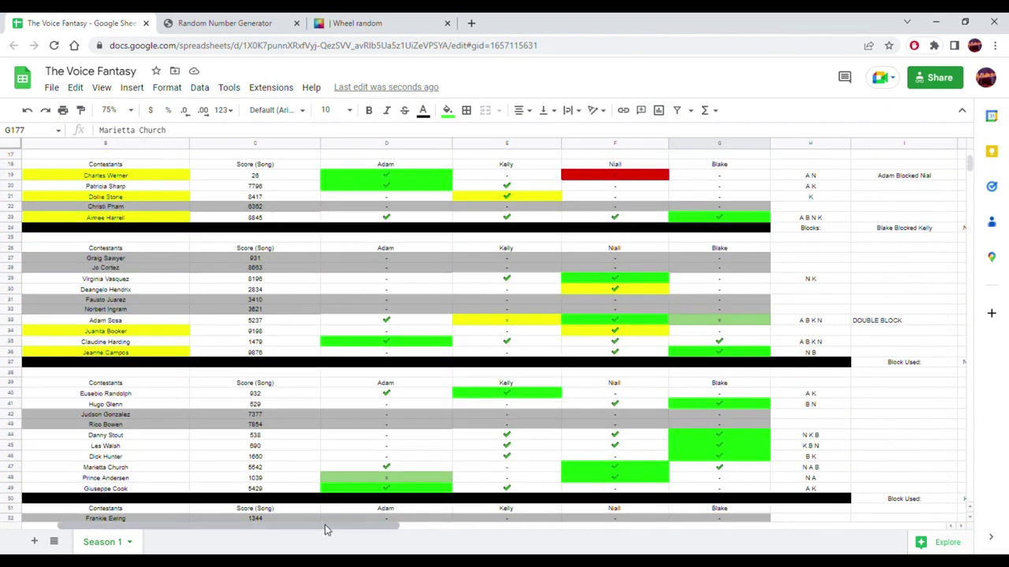
{"action": "left_click_drag", "start_coordinate": [325, 526], "coordinate": [599, 526]}
{"action": "left_click", "coordinate": [621, 229]}
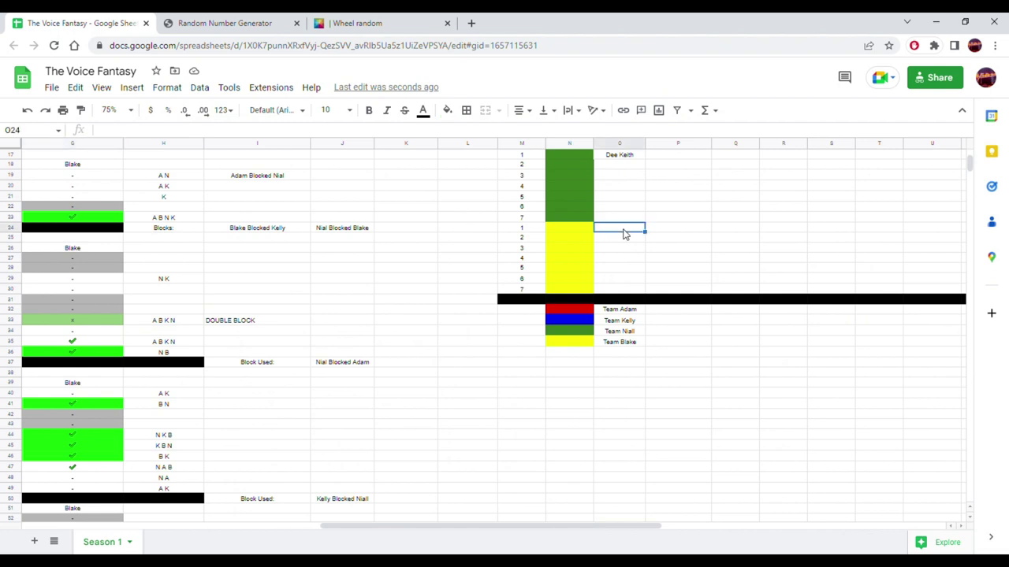
{"action": "left_click", "coordinate": [447, 110]}
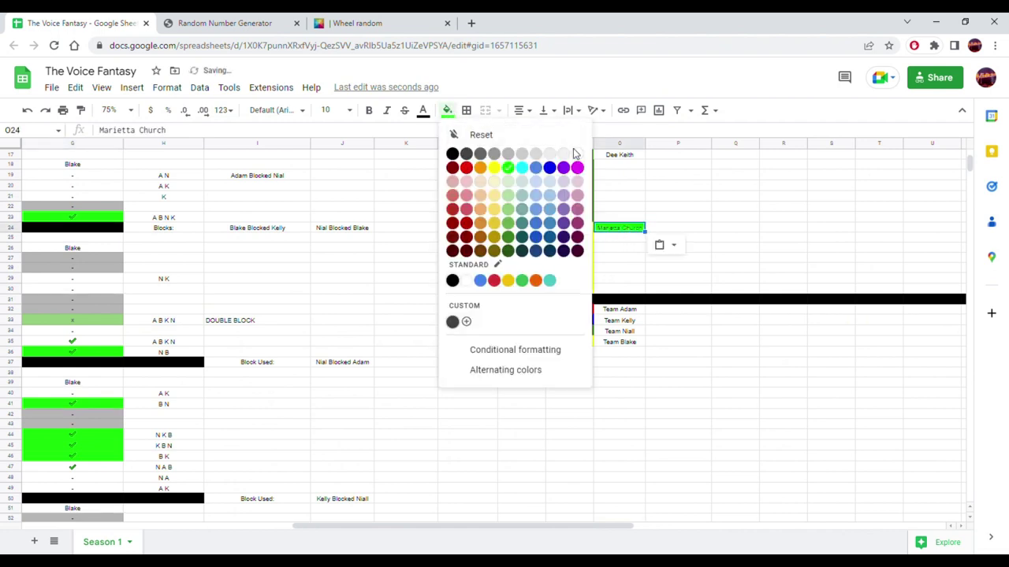
{"action": "key", "text": "Escape"}
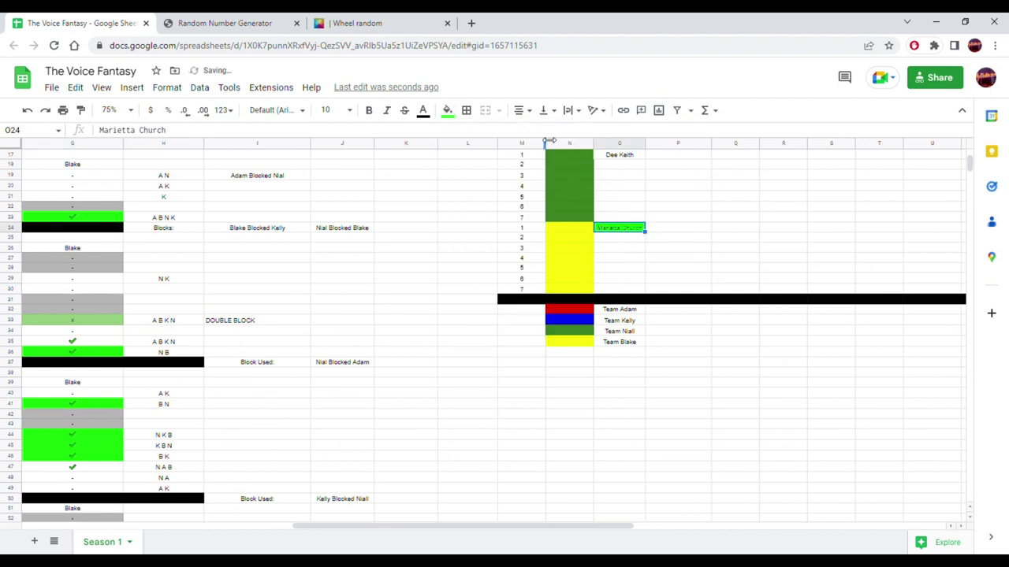
{"action": "left_click", "coordinate": [447, 110]}
{"action": "left_click", "coordinate": [581, 153]}
{"action": "left_click_drag", "start_coordinate": [642, 229], "coordinate": [628, 173]}
{"action": "scroll", "coordinate": [457, 308], "scroll_direction": "up", "scroll_amount": 3}
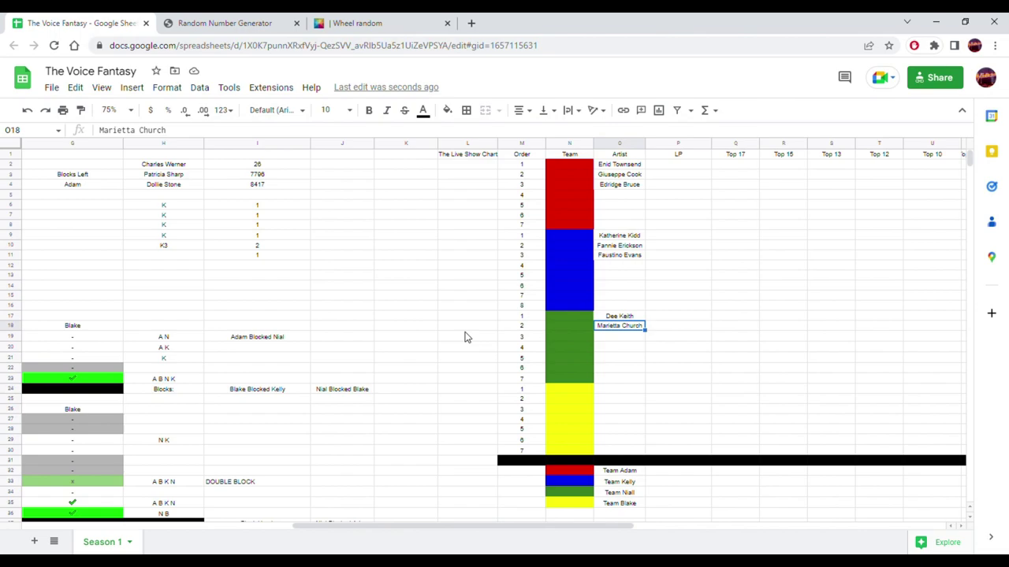
- Copy the two winners from G175:G176 and paste them as values only into O24
{"action": "scroll", "coordinate": [465, 337], "scroll_direction": "down", "scroll_amount": 15}
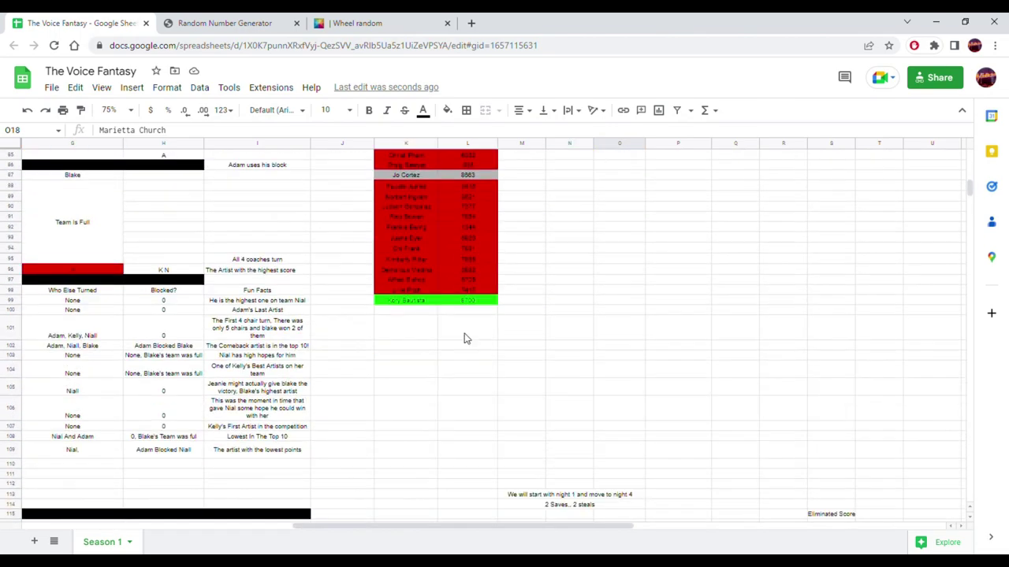
{"action": "scroll", "coordinate": [465, 338], "scroll_direction": "down", "scroll_amount": 12}
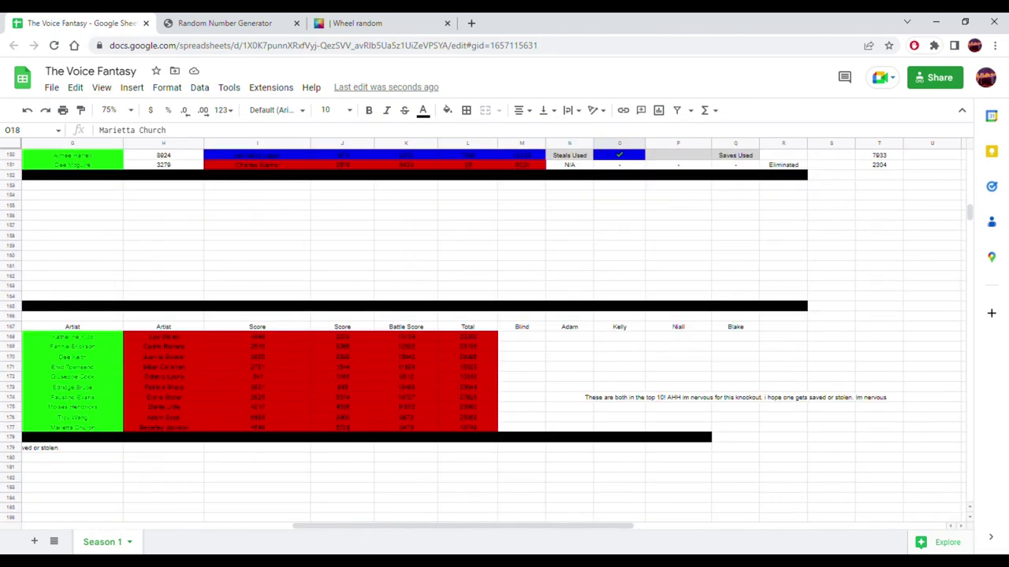
{"action": "left_click_drag", "start_coordinate": [386, 534], "coordinate": [260, 517]}
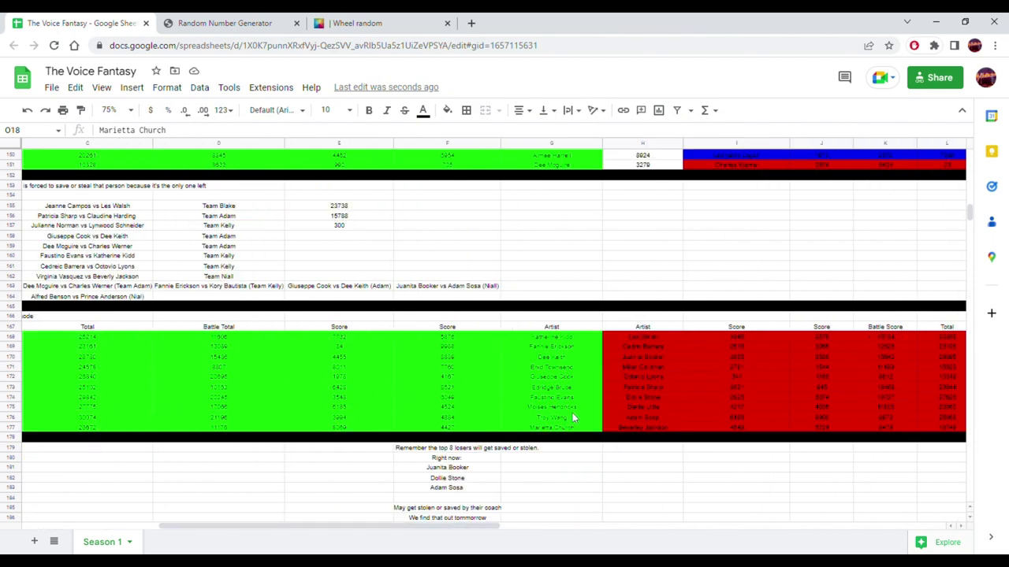
{"action": "left_click_drag", "start_coordinate": [572, 408], "coordinate": [574, 418]}
{"action": "scroll", "coordinate": [769, 390], "scroll_direction": "up", "scroll_amount": 9}
{"action": "scroll", "coordinate": [769, 395], "scroll_direction": "up", "scroll_amount": 15}
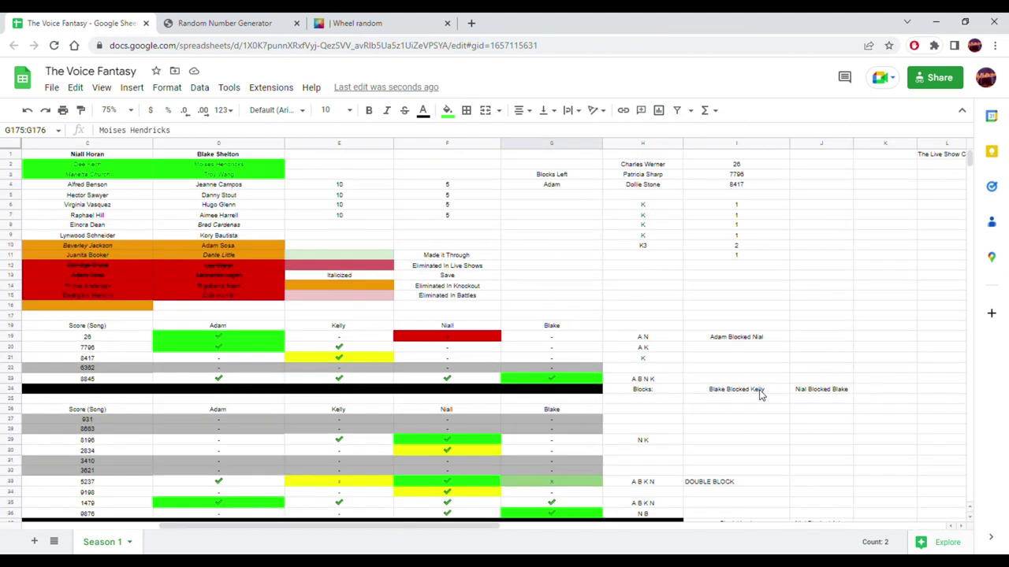
{"action": "left_click", "coordinate": [409, 527]}
{"action": "left_click_drag", "start_coordinate": [411, 528], "coordinate": [615, 536]}
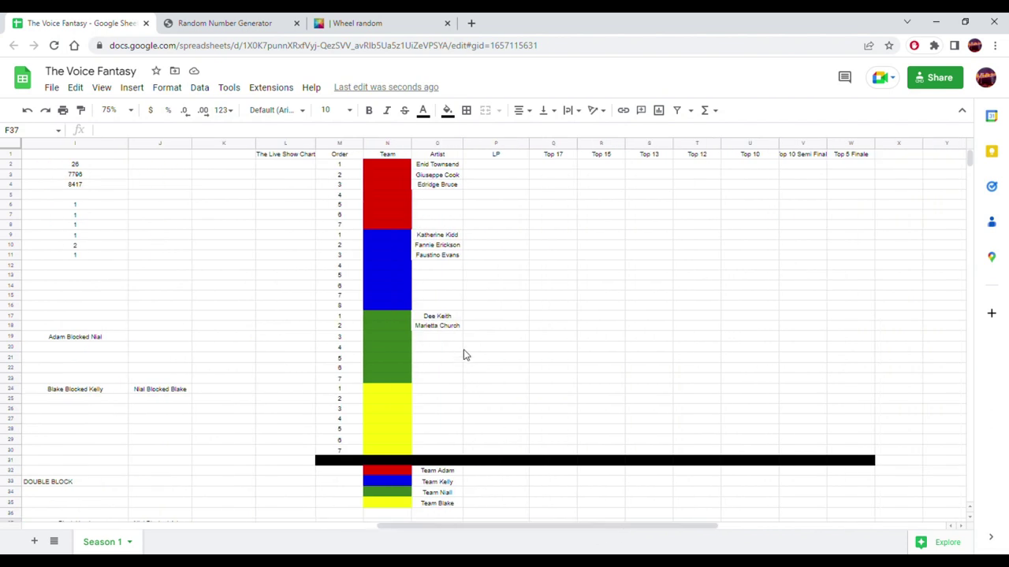
{"action": "left_click", "coordinate": [439, 389]}
{"action": "right_click", "coordinate": [439, 393]}
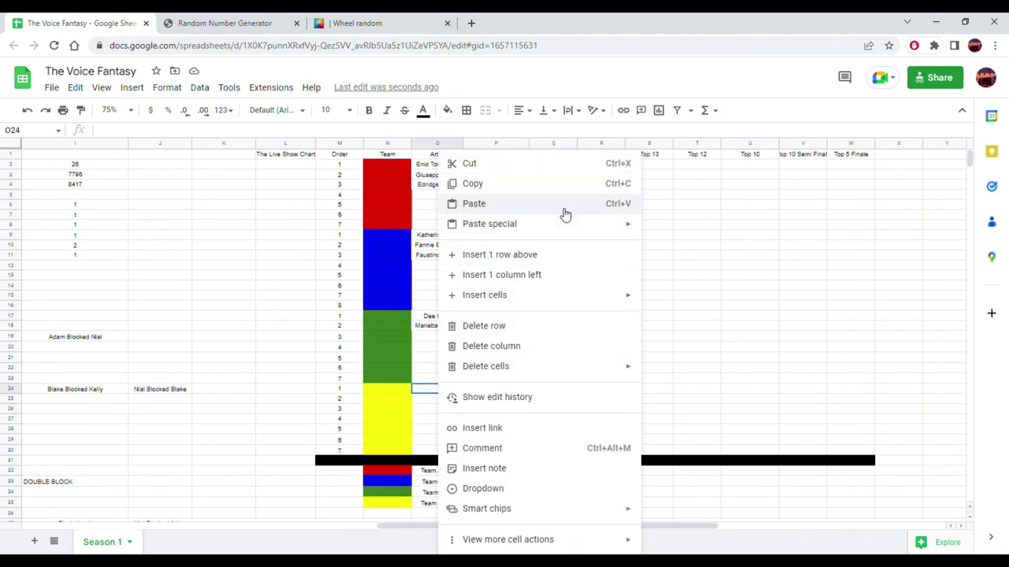
{"action": "mouse_move", "coordinate": [640, 232]}
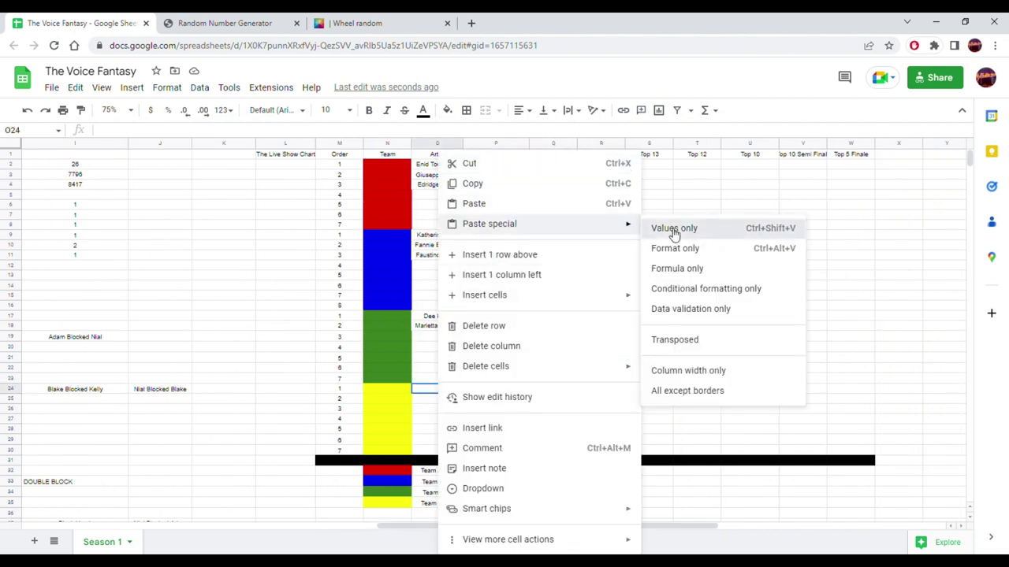
{"action": "left_click", "coordinate": [672, 229]}
{"action": "left_click", "coordinate": [620, 286]}
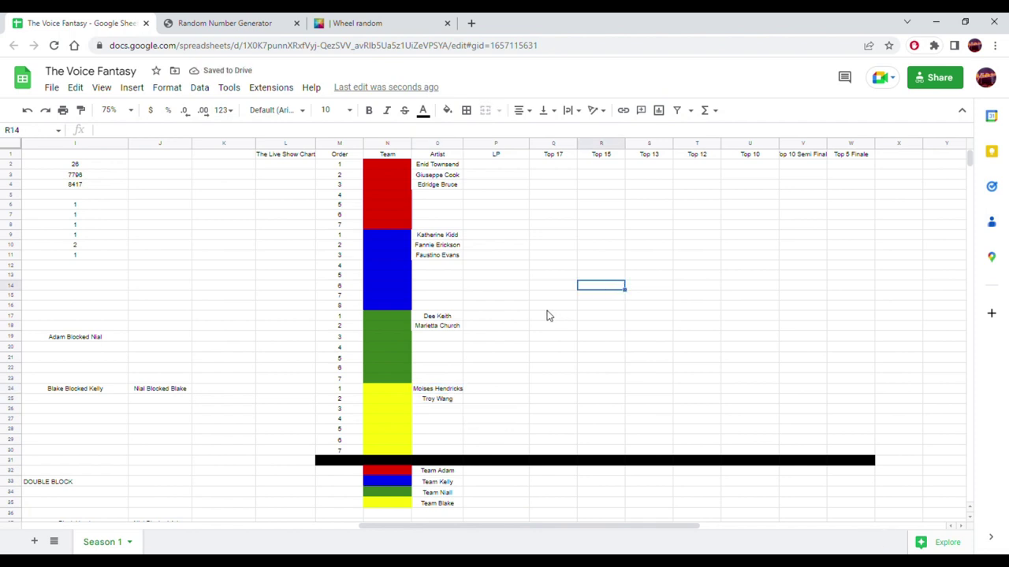
- Edit the V1 heading, replacing 10 with 8 so it reads 'Top 8 Semi Finals'
{"action": "left_click", "coordinate": [517, 166]}
{"action": "left_click", "coordinate": [566, 167]}
{"action": "left_click", "coordinate": [655, 167]}
{"action": "left_click", "coordinate": [700, 164]}
{"action": "left_click", "coordinate": [749, 163]}
{"action": "left_click", "coordinate": [798, 171]}
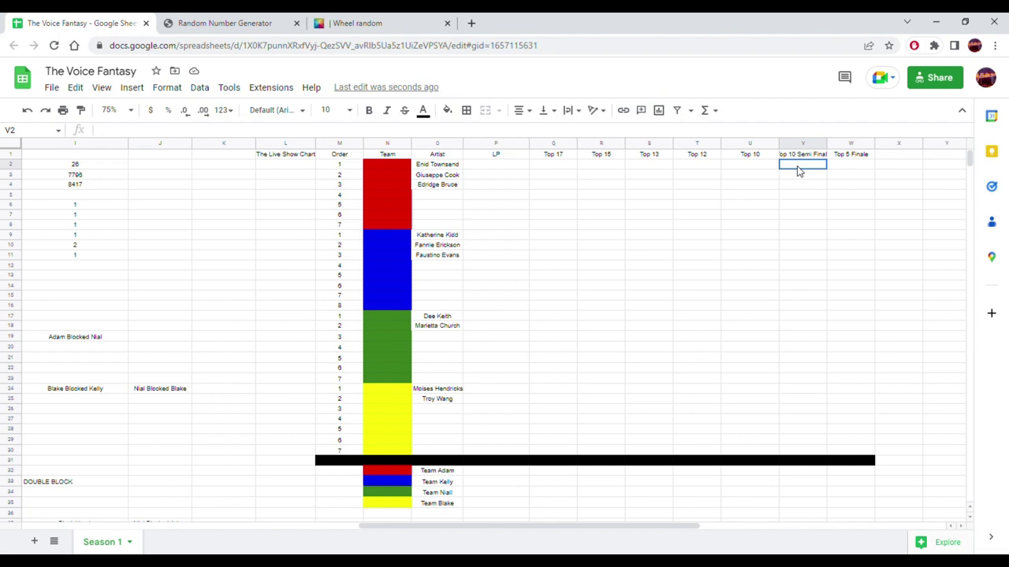
{"action": "left_click", "coordinate": [843, 165]}
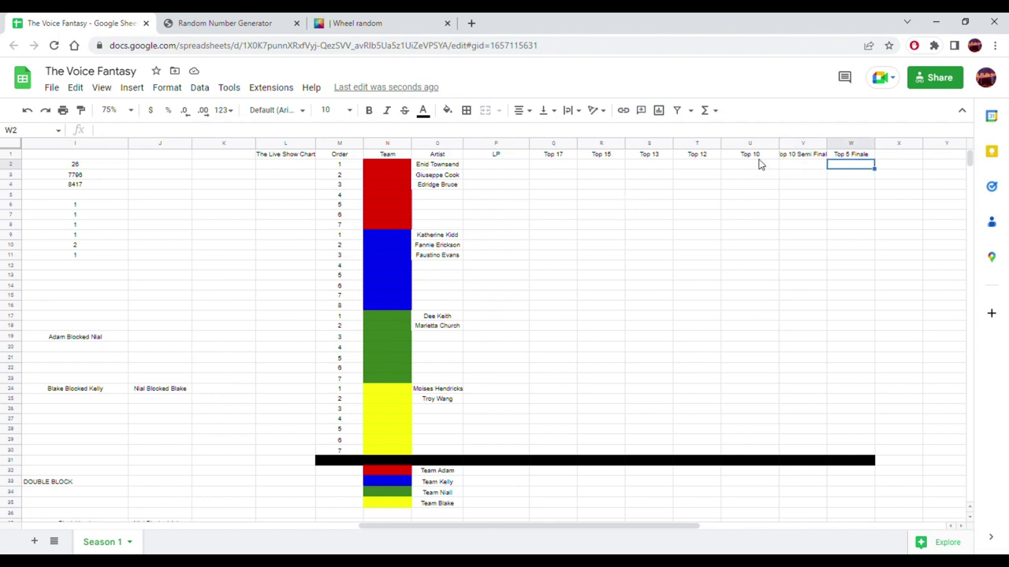
{"action": "left_click", "coordinate": [801, 155]}
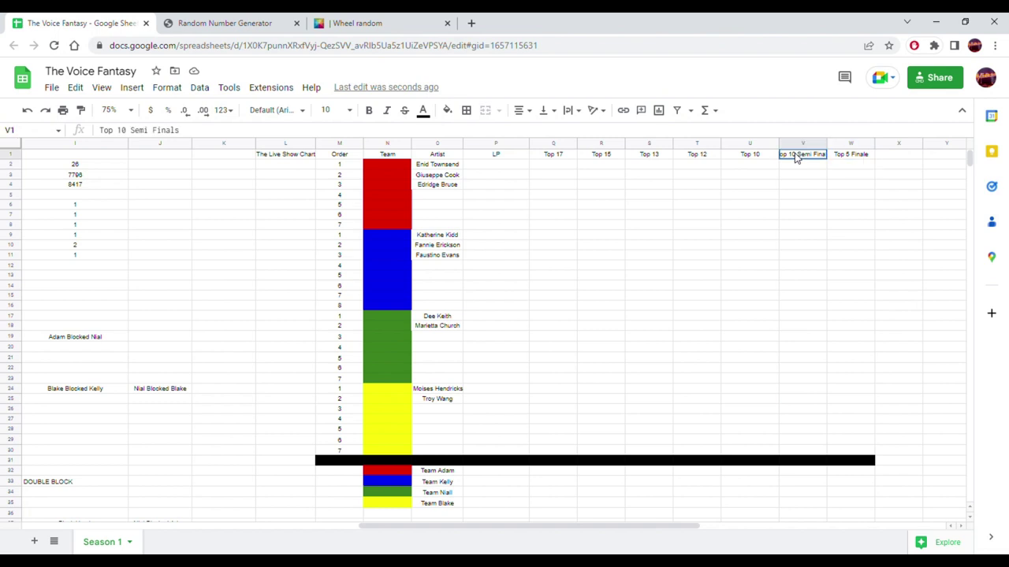
{"action": "double_click", "coordinate": [122, 131]}
{"action": "type", "text": "8"}
{"action": "left_click", "coordinate": [556, 337]}
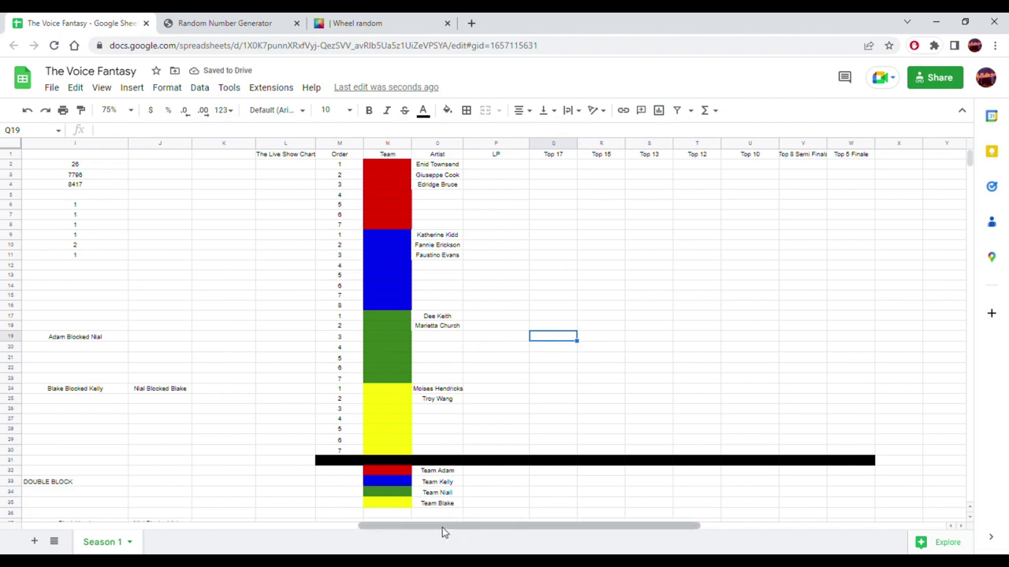
{"action": "left_click_drag", "start_coordinate": [443, 533], "coordinate": [450, 525]}
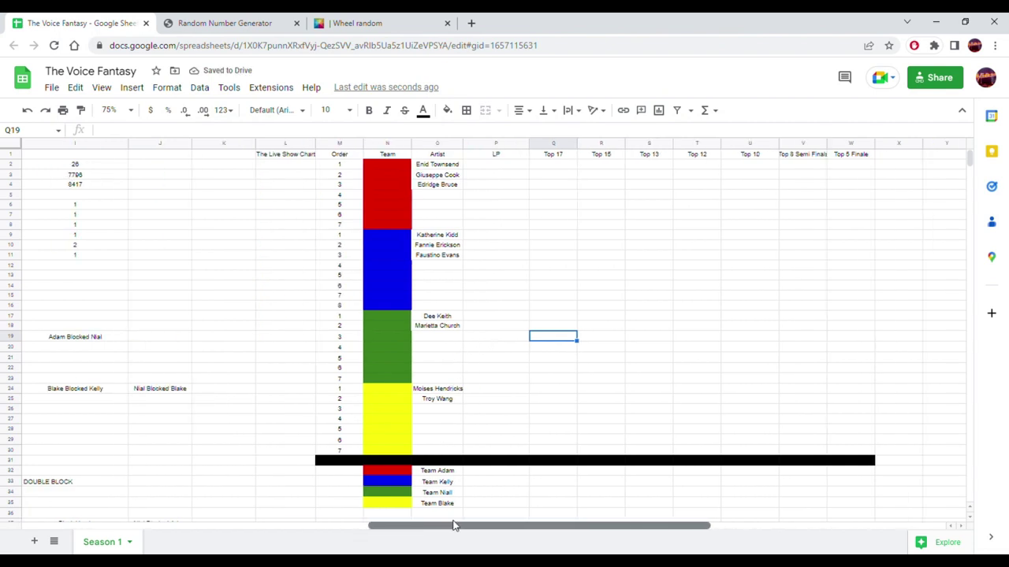
- Enter 'Saved Artist' in O7 and 'Stolen Artist' in O8 for the red team
{"action": "left_click", "coordinate": [428, 217]}
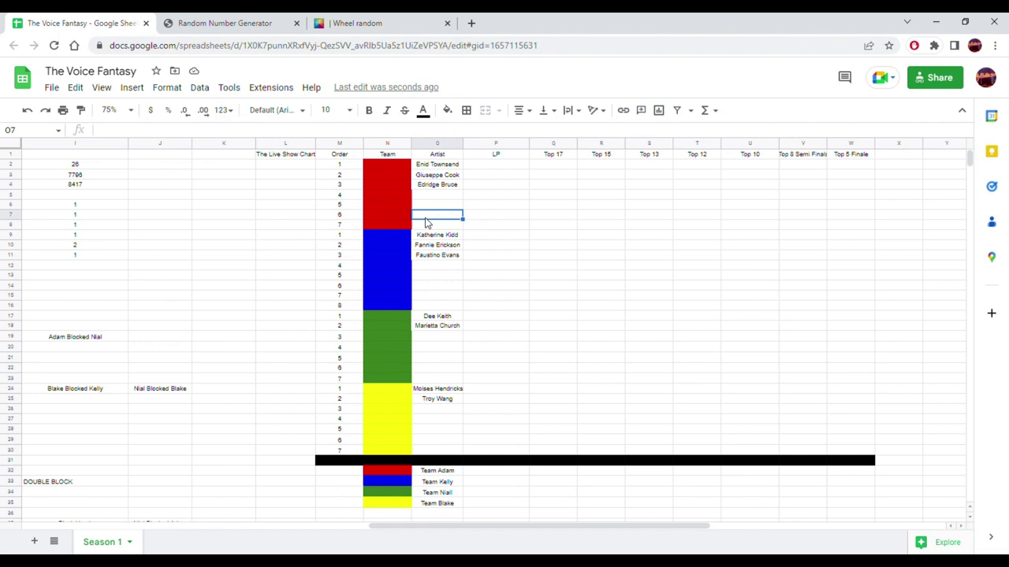
{"action": "type", "text": "Saved Artist"}
{"action": "key", "text": "Return"}
{"action": "type", "text": "Stolen Artist"}
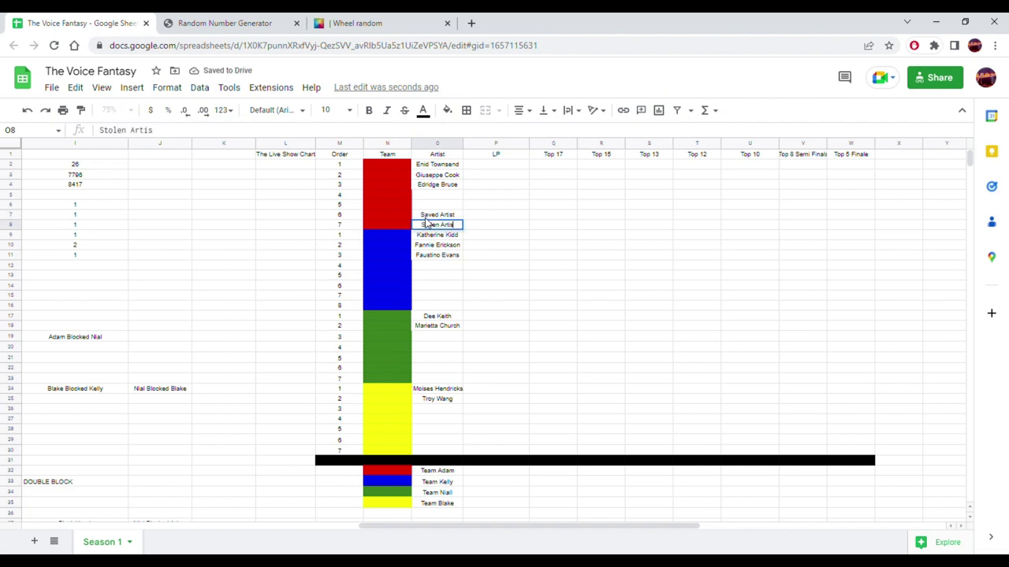
{"action": "key", "text": "Return"}
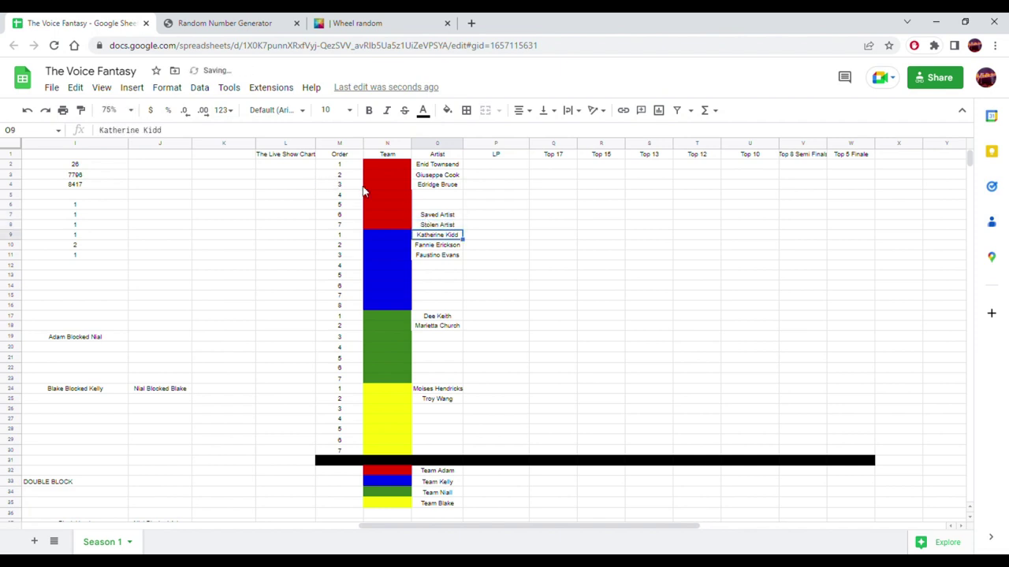
- Copy the Saved/Stolen Artist pair into the blue, green and yellow teams' last two slots
{"action": "left_click_drag", "start_coordinate": [429, 216], "coordinate": [428, 228]}
{"action": "key", "text": "ctrl+c"}
{"action": "left_click", "coordinate": [428, 297]}
{"action": "key", "text": "ctrl+v"}
{"action": "left_click", "coordinate": [428, 368]}
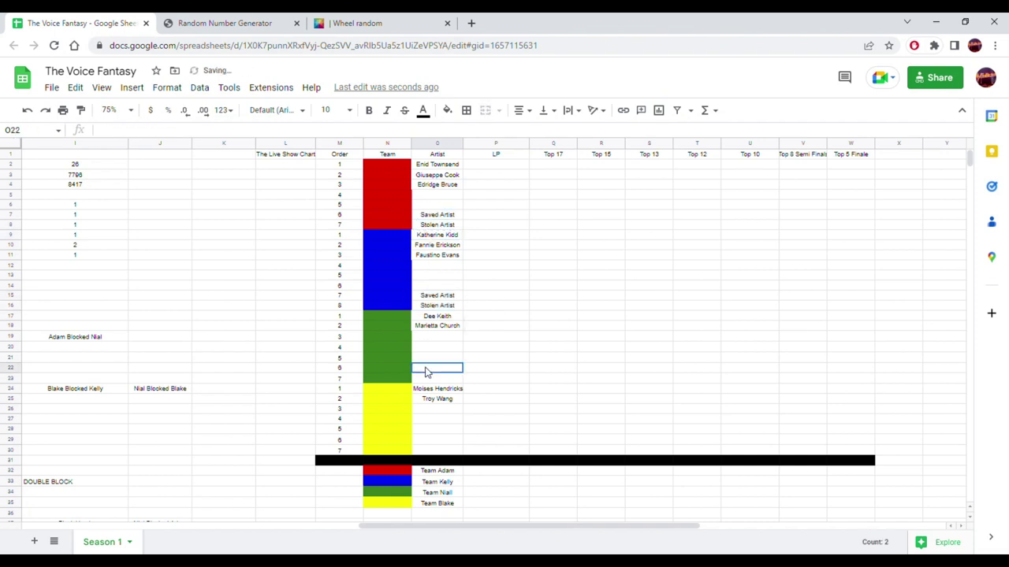
{"action": "key", "text": "ctrl+v"}
{"action": "left_click", "coordinate": [426, 439]}
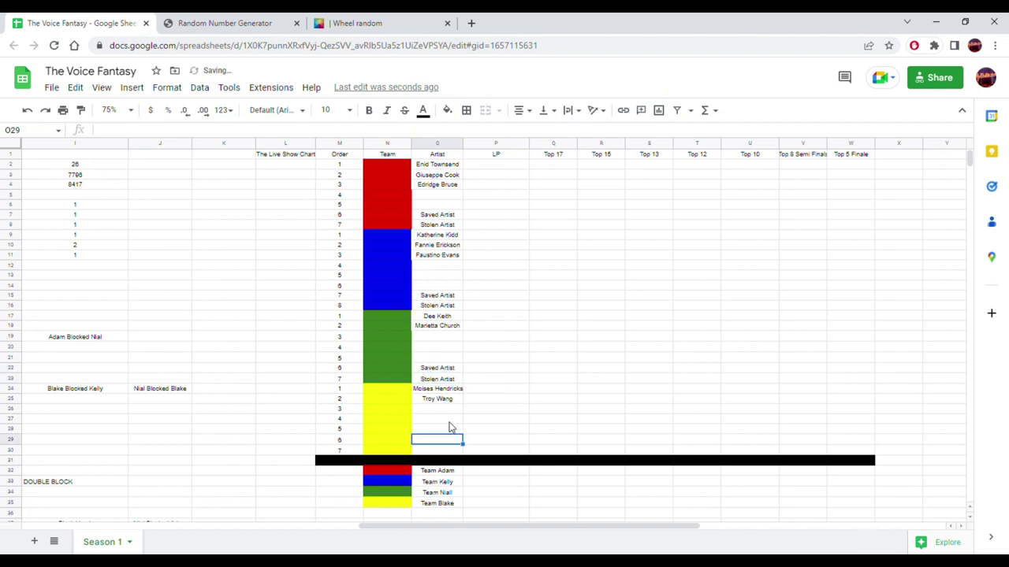
{"action": "key", "text": "ctrl+v"}
{"action": "left_click", "coordinate": [523, 377]}
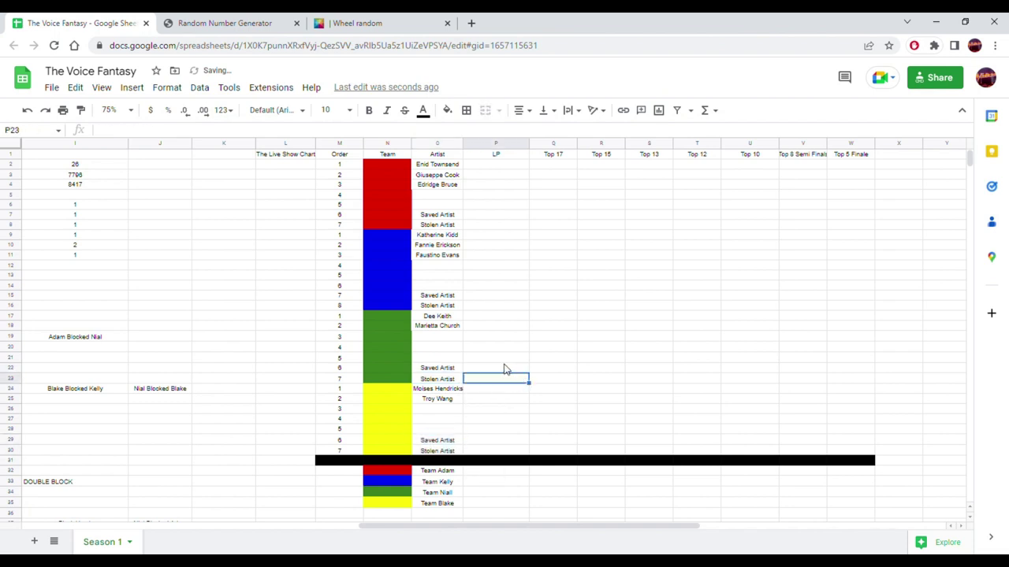
- Review the blue and red team entries, including the Stolen Artist placeholder
{"action": "left_click", "coordinate": [447, 237]}
{"action": "left_click_drag", "start_coordinate": [446, 241], "coordinate": [444, 257]}
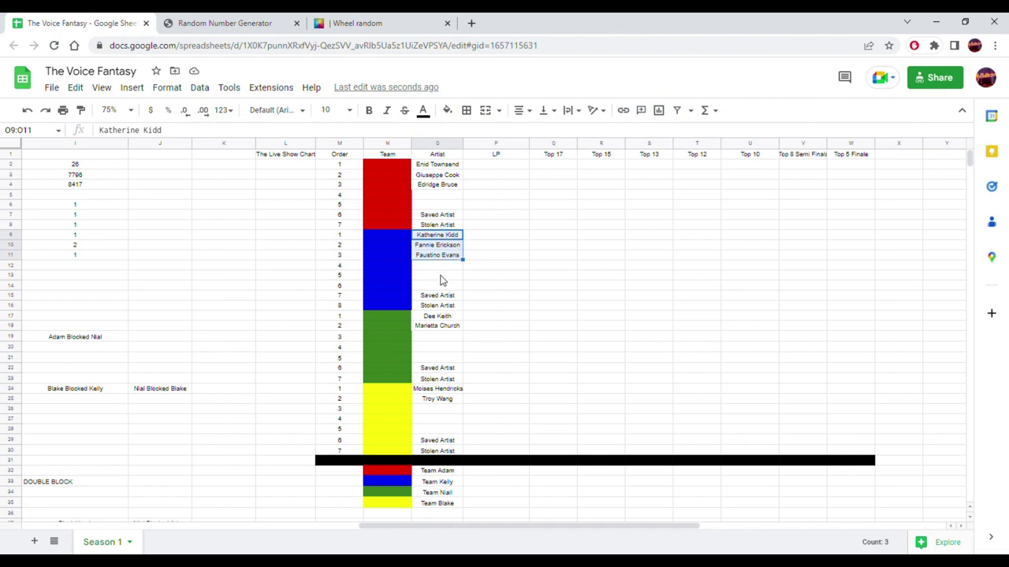
{"action": "left_click", "coordinate": [441, 288]}
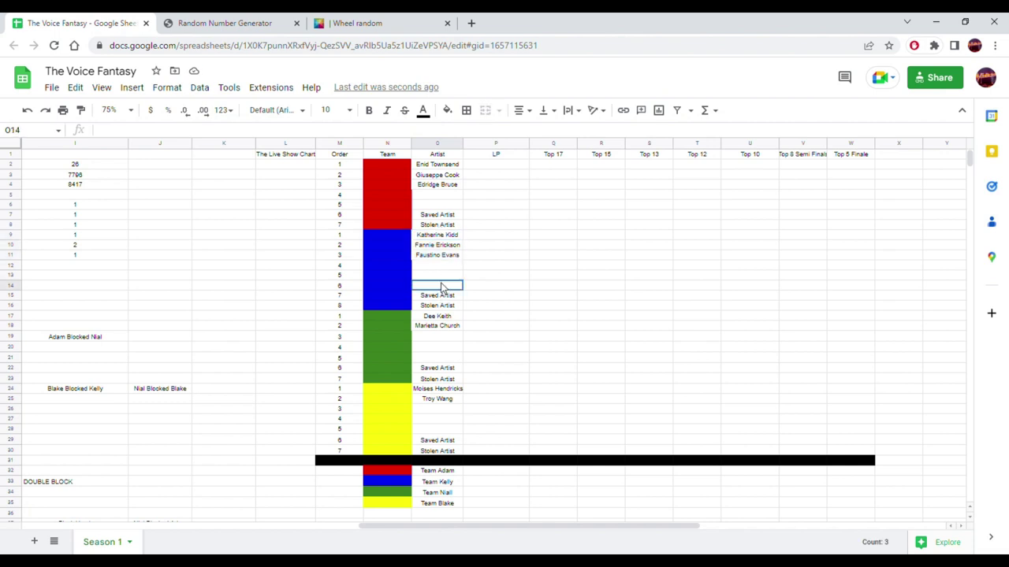
{"action": "left_click", "coordinate": [442, 268]}
{"action": "left_click_drag", "start_coordinate": [437, 166], "coordinate": [433, 189]}
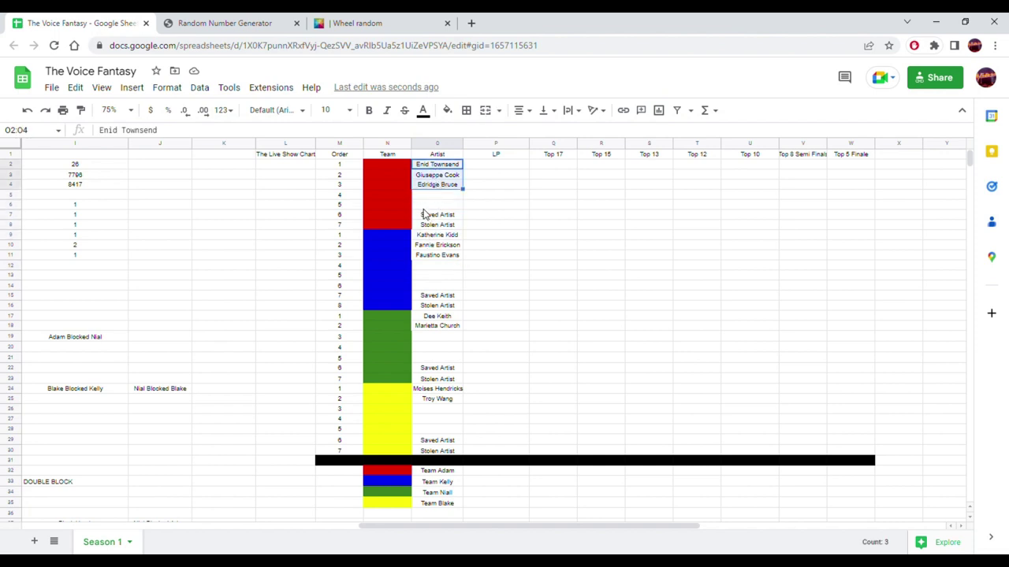
{"action": "left_click", "coordinate": [430, 205]}
{"action": "left_click", "coordinate": [431, 226]}
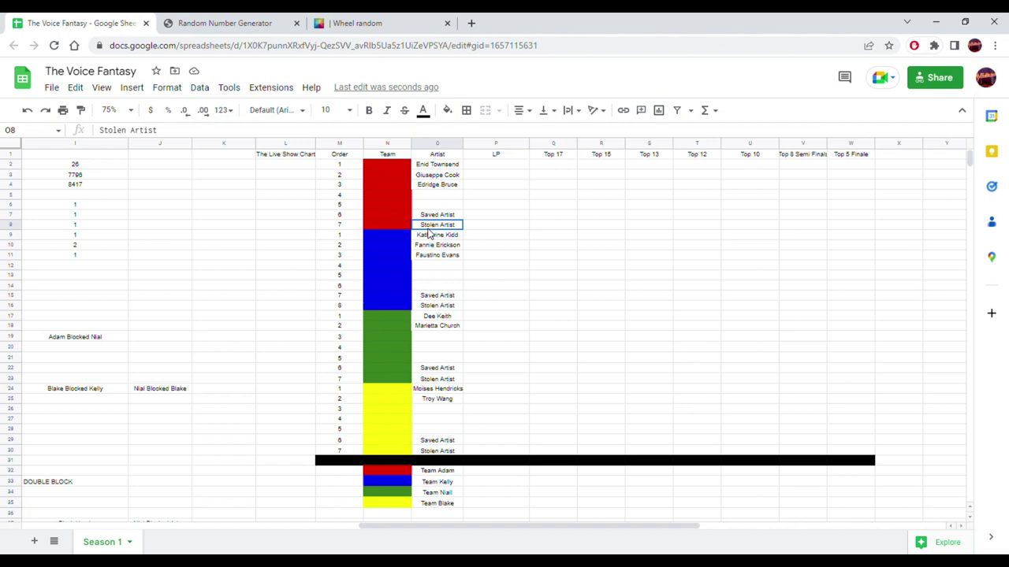
{"action": "left_click", "coordinate": [536, 256]}
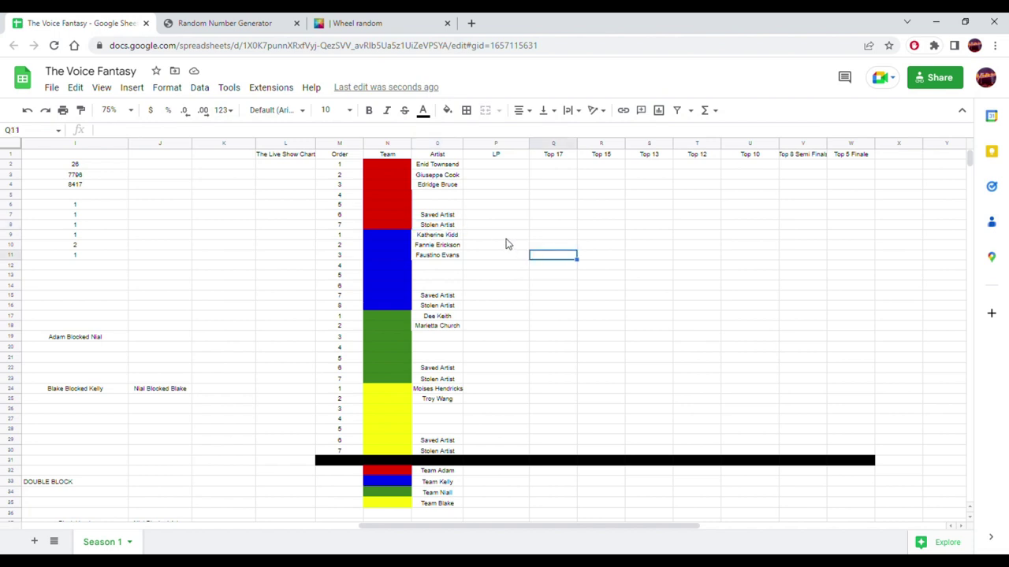